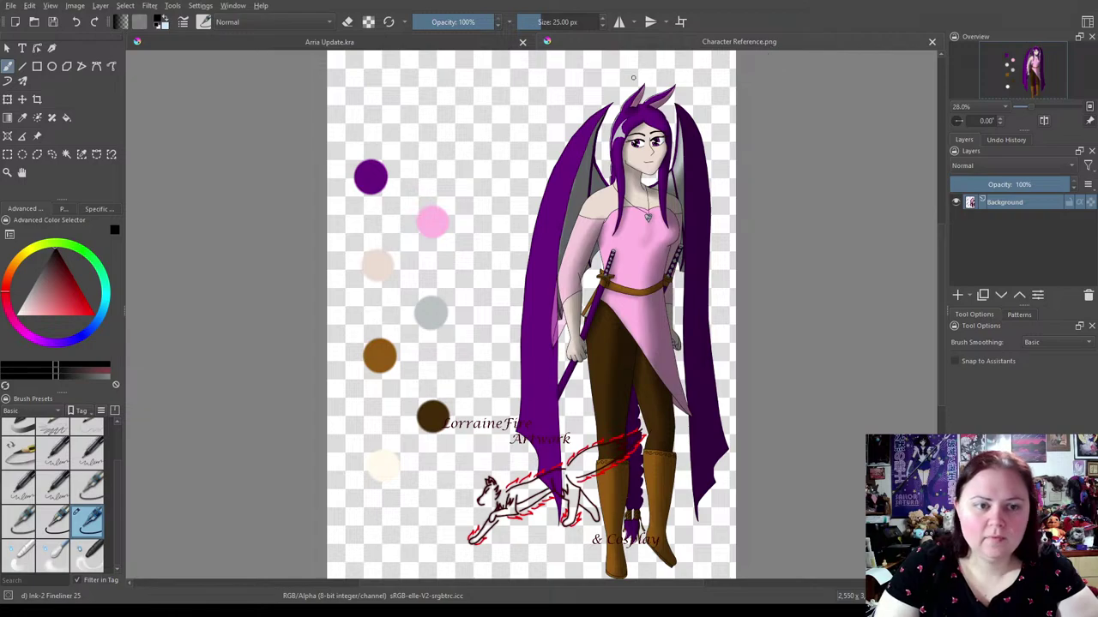
Sample the purple swatch from Character Reference.png and paint the lower tip of the left wing on the Arria Update drawing's Color layer.
{"action": "left_click", "coordinate": [23, 118]}
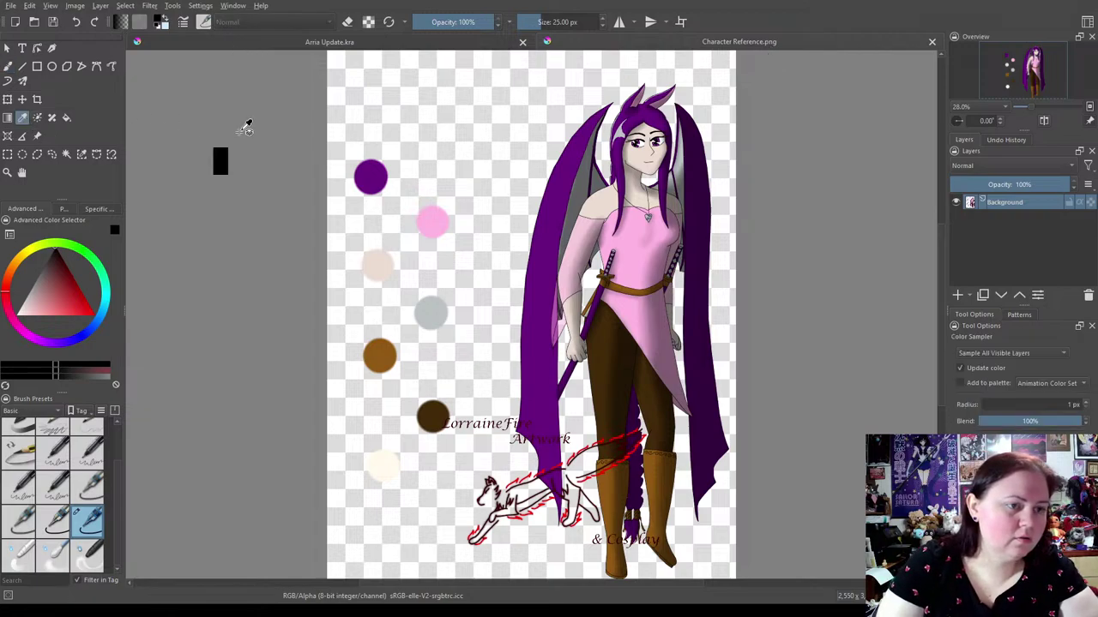
{"action": "left_click", "coordinate": [370, 177]}
{"action": "left_click", "coordinate": [491, 44]}
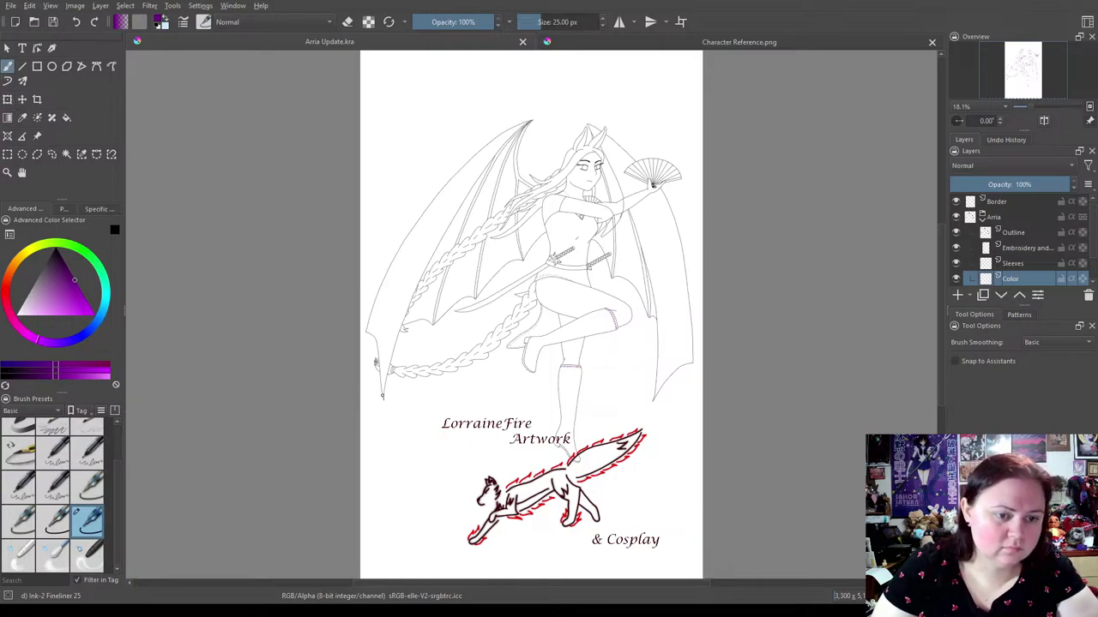
{"action": "left_click_drag", "start_coordinate": [384, 381], "coordinate": [387, 365]}
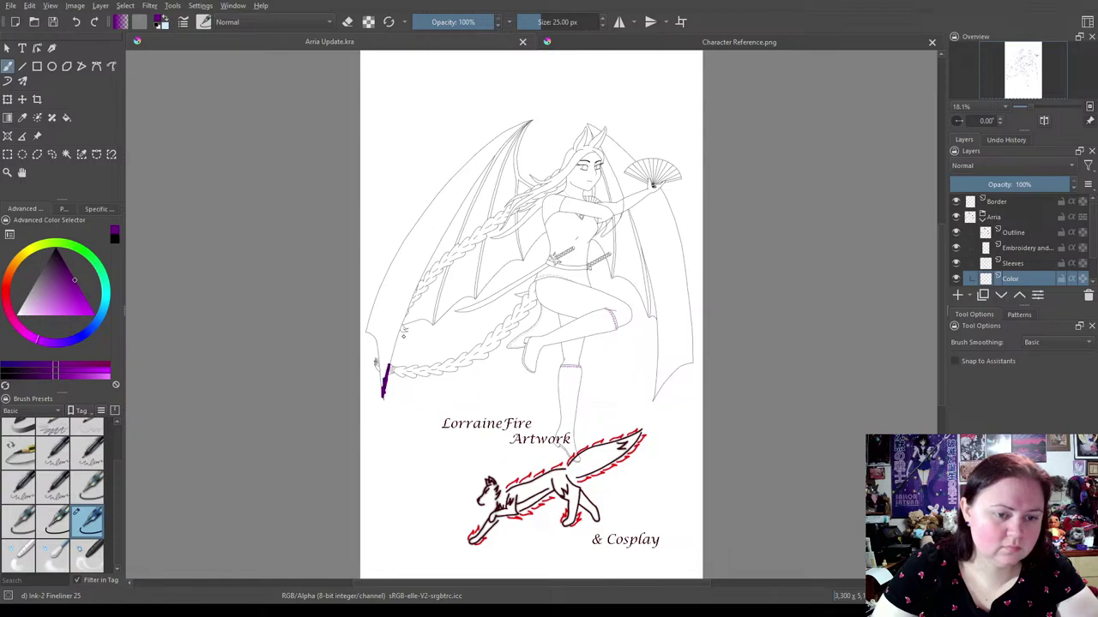
Enlarge the brush to 73.88 px and paint the left wing's outer section and its finger bones purple.
{"action": "key", "text": "bracketright"}
{"action": "key", "text": "bracketright"}
{"action": "key", "text": "bracketright"}
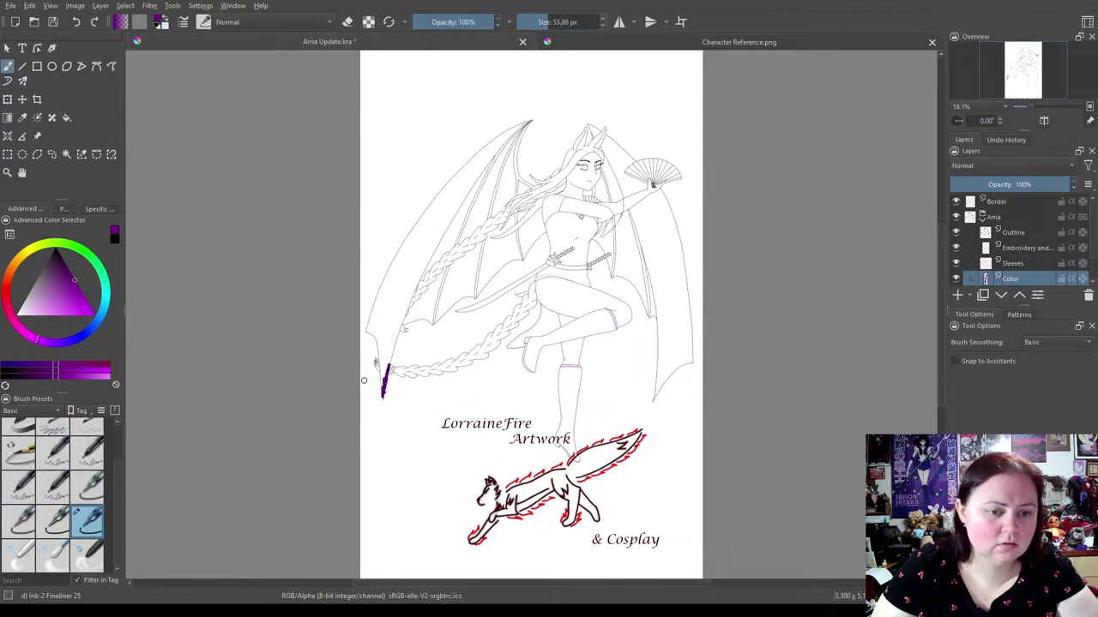
{"action": "left_click", "coordinate": [551, 24]}
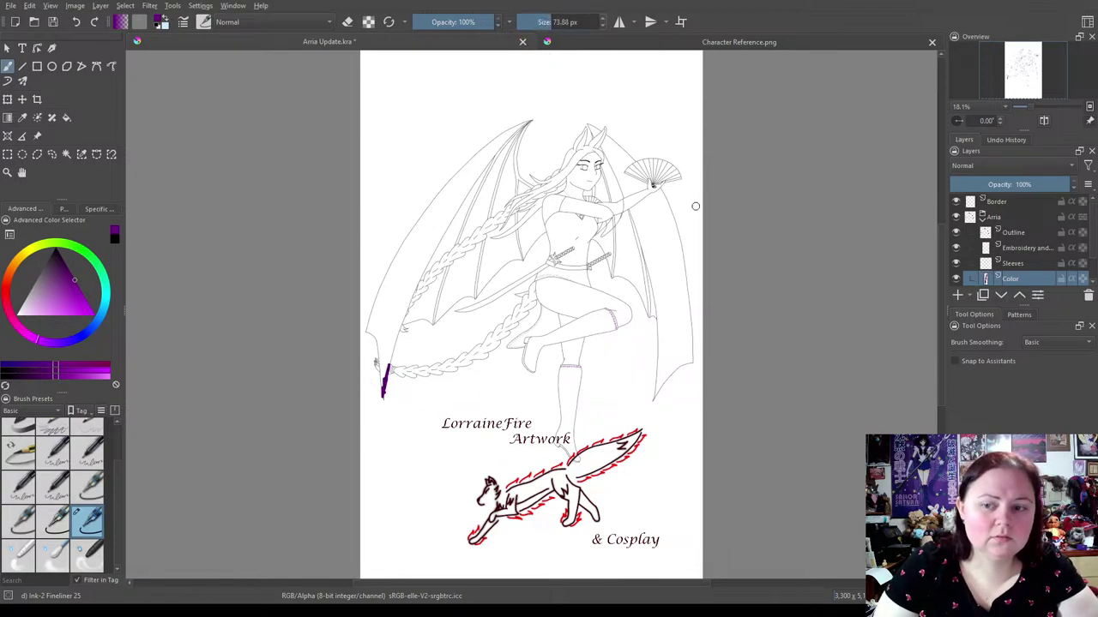
{"action": "mouse_move", "coordinate": [377, 364]}
{"action": "left_mouse_down"}
{"action": "mouse_move", "coordinate": [440, 231]}
{"action": "mouse_move", "coordinate": [487, 153]}
{"action": "mouse_move", "coordinate": [479, 169]}
{"action": "mouse_move", "coordinate": [527, 124]}
{"action": "mouse_move", "coordinate": [457, 185]}
{"action": "mouse_move", "coordinate": [494, 139]}
{"action": "mouse_move", "coordinate": [474, 154]}
{"action": "mouse_move", "coordinate": [395, 256]}
{"action": "mouse_move", "coordinate": [369, 318]}
{"action": "mouse_move", "coordinate": [384, 394]}
{"action": "mouse_move", "coordinate": [402, 275]}
{"action": "mouse_move", "coordinate": [386, 301]}
{"action": "mouse_move", "coordinate": [391, 325]}
{"action": "mouse_move", "coordinate": [410, 265]}
{"action": "mouse_move", "coordinate": [399, 268]}
{"action": "mouse_move", "coordinate": [435, 238]}
{"action": "left_mouse_up"}
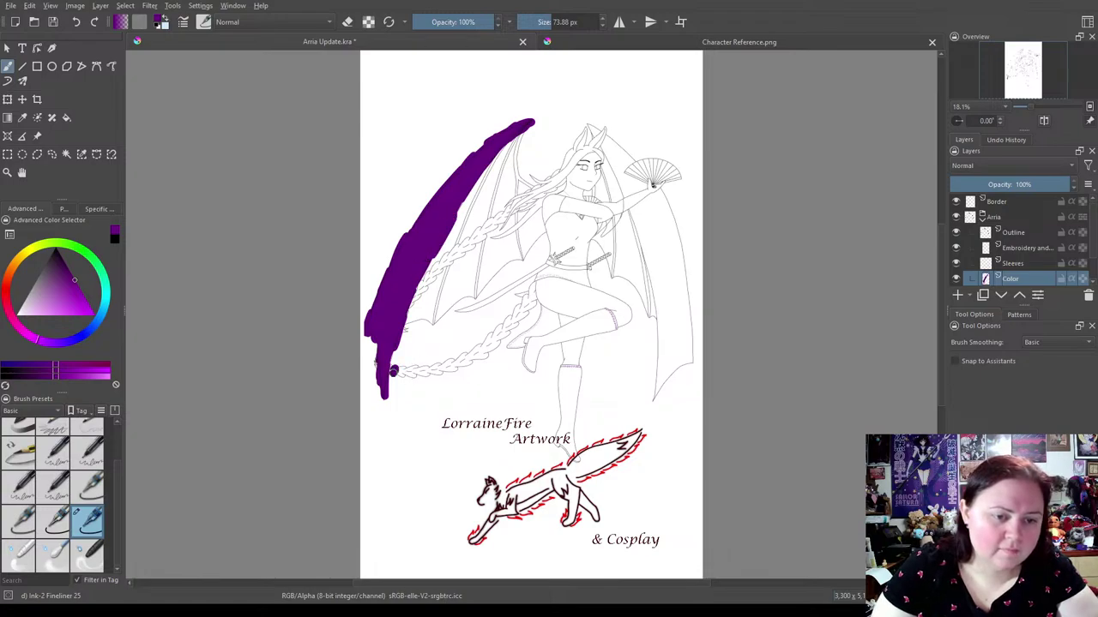
{"action": "mouse_move", "coordinate": [526, 126]}
{"action": "left_mouse_down"}
{"action": "mouse_move", "coordinate": [515, 174]}
{"action": "mouse_move", "coordinate": [532, 187]}
{"action": "mouse_move", "coordinate": [518, 177]}
{"action": "mouse_move", "coordinate": [522, 264]}
{"action": "left_mouse_up"}
{"action": "left_click_drag", "start_coordinate": [520, 133], "coordinate": [471, 303]}
{"action": "mouse_move", "coordinate": [506, 143]}
{"action": "left_mouse_down"}
{"action": "mouse_move", "coordinate": [467, 215]}
{"action": "mouse_move", "coordinate": [434, 319]}
{"action": "left_mouse_up"}
Resample the purple swatch from the character reference and paint the upper braid up to the head purple.
{"action": "left_click", "coordinate": [777, 43]}
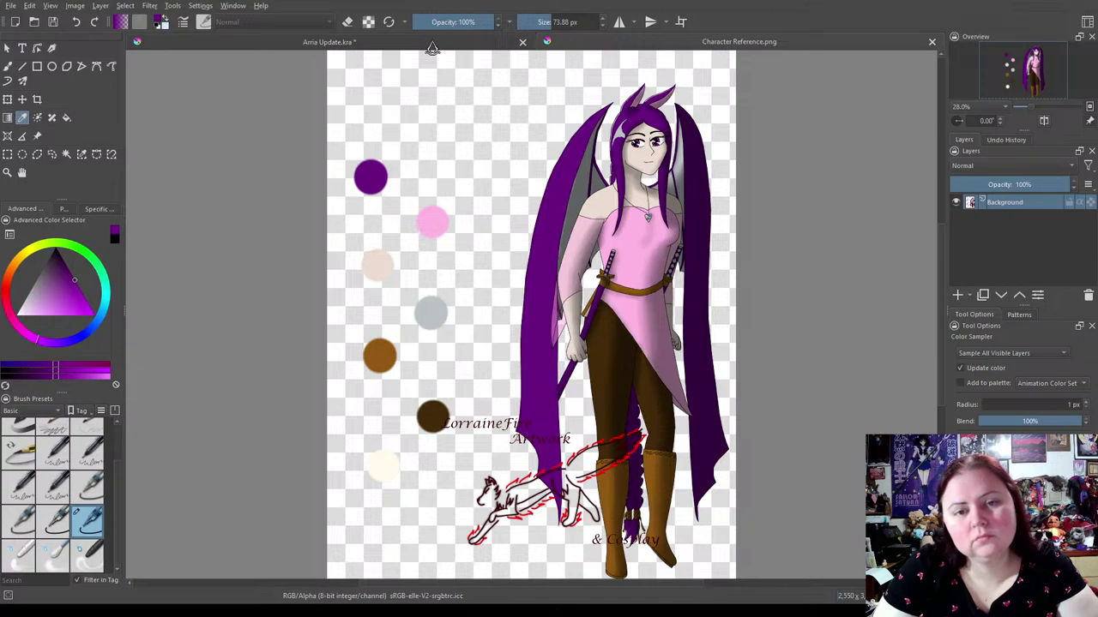
{"action": "left_click", "coordinate": [370, 176]}
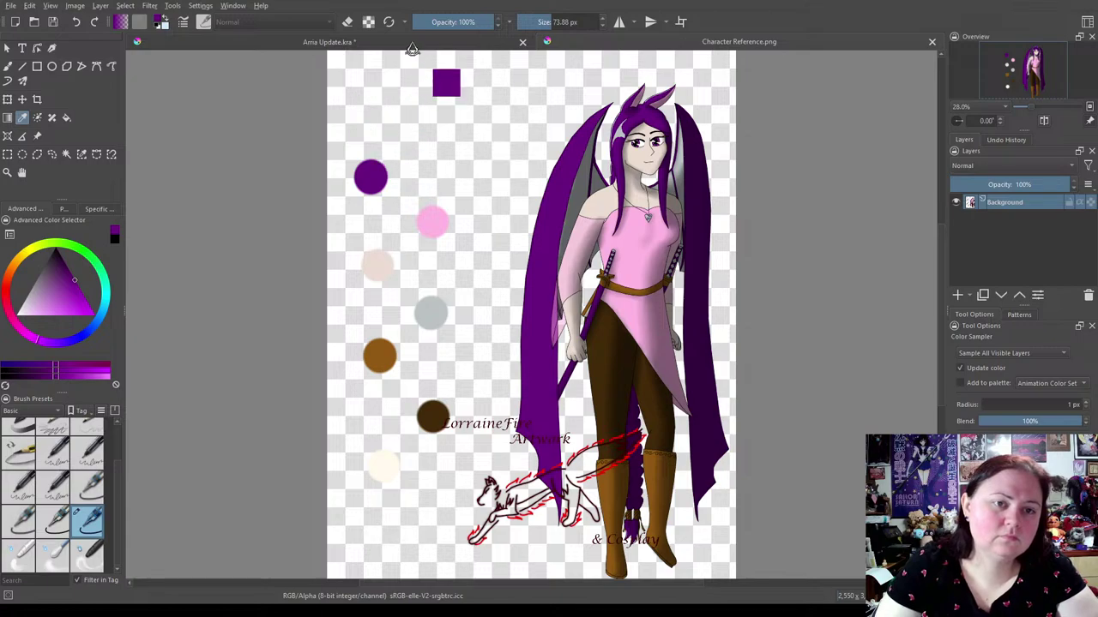
{"action": "left_click", "coordinate": [408, 42]}
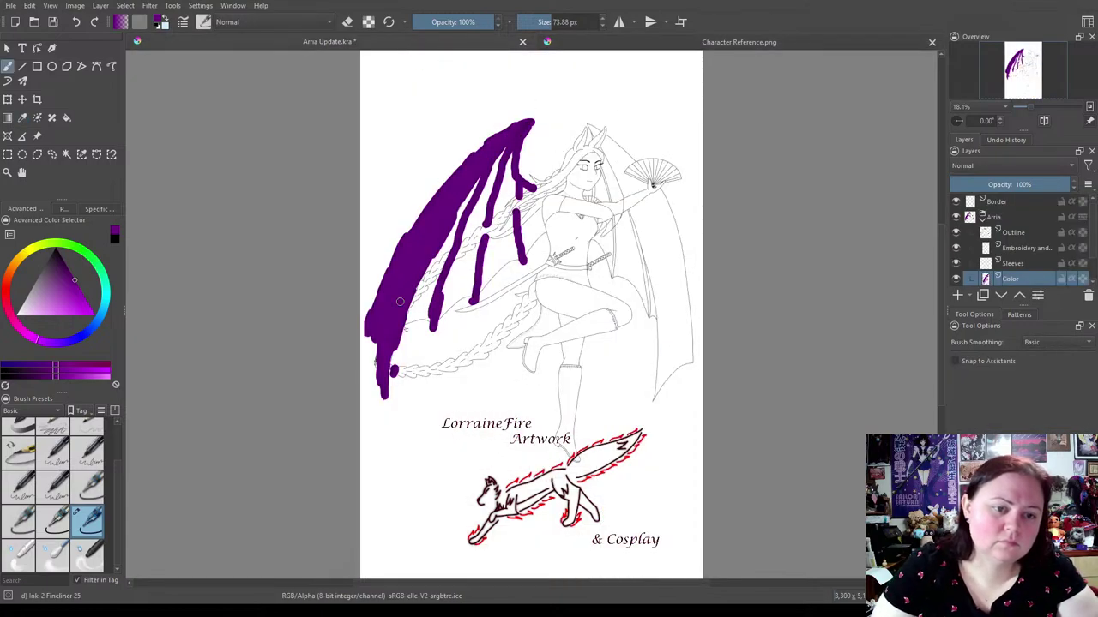
{"action": "mouse_move", "coordinate": [406, 330]}
{"action": "left_mouse_down"}
{"action": "mouse_move", "coordinate": [438, 265]}
{"action": "mouse_move", "coordinate": [480, 227]}
{"action": "mouse_move", "coordinate": [489, 229]}
{"action": "mouse_move", "coordinate": [475, 246]}
{"action": "mouse_move", "coordinate": [480, 230]}
{"action": "mouse_move", "coordinate": [496, 232]}
{"action": "mouse_move", "coordinate": [517, 200]}
{"action": "mouse_move", "coordinate": [545, 190]}
{"action": "mouse_move", "coordinate": [585, 148]}
{"action": "mouse_move", "coordinate": [562, 165]}
{"action": "left_mouse_up"}
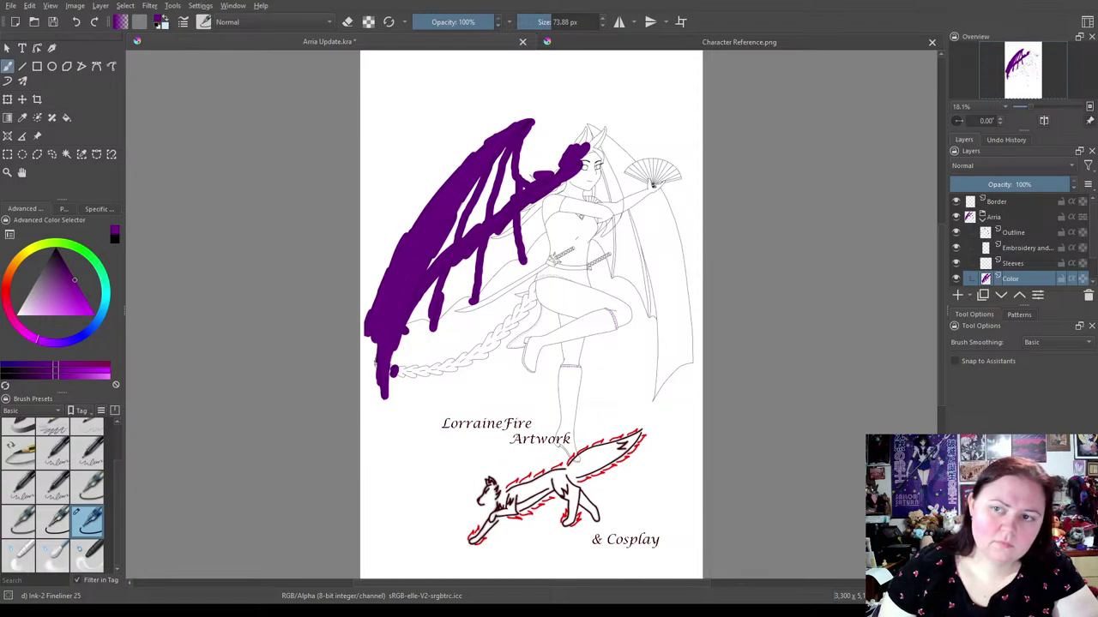
Check the character reference, and paint the ears, the top of the hair and the long front strand purple.
{"action": "key", "text": "p"}
{"action": "left_click", "coordinate": [815, 50]}
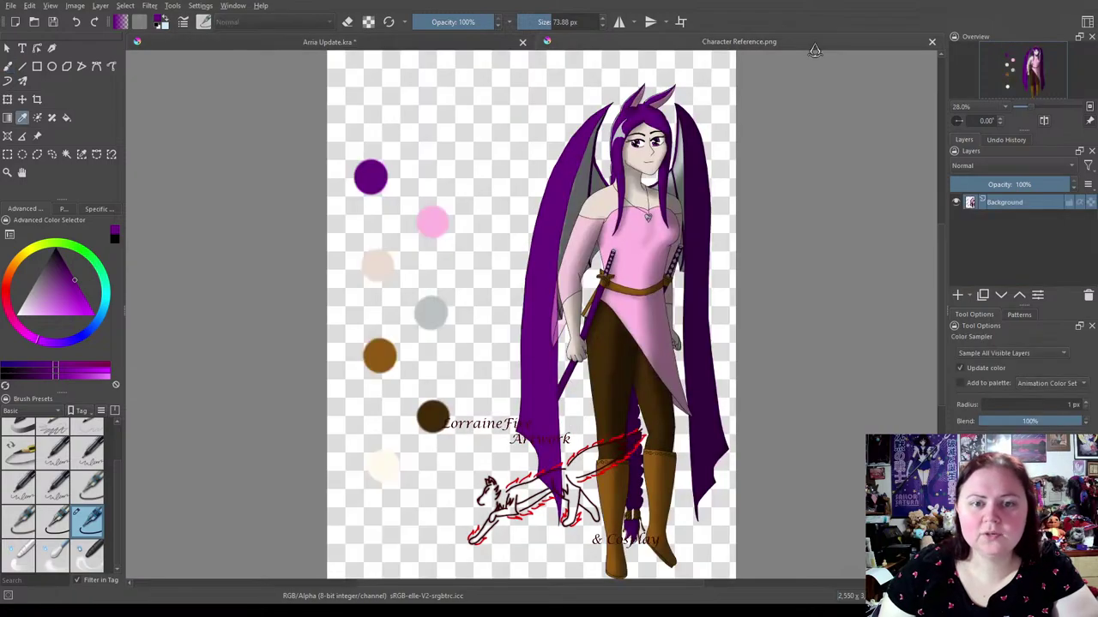
{"action": "left_click", "coordinate": [330, 42]}
{"action": "key", "text": "b"}
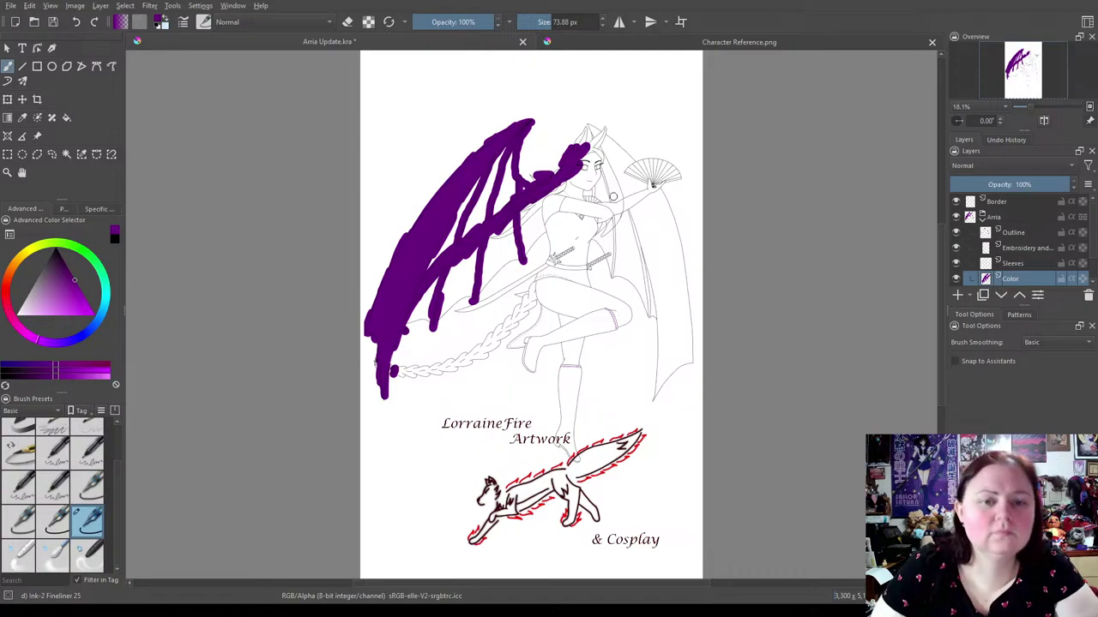
{"action": "mouse_move", "coordinate": [582, 143]}
{"action": "left_mouse_down"}
{"action": "mouse_move", "coordinate": [606, 158]}
{"action": "mouse_move", "coordinate": [608, 129]}
{"action": "mouse_move", "coordinate": [593, 128]}
{"action": "mouse_move", "coordinate": [612, 151]}
{"action": "mouse_move", "coordinate": [599, 146]}
{"action": "mouse_move", "coordinate": [611, 273]}
{"action": "left_mouse_up"}
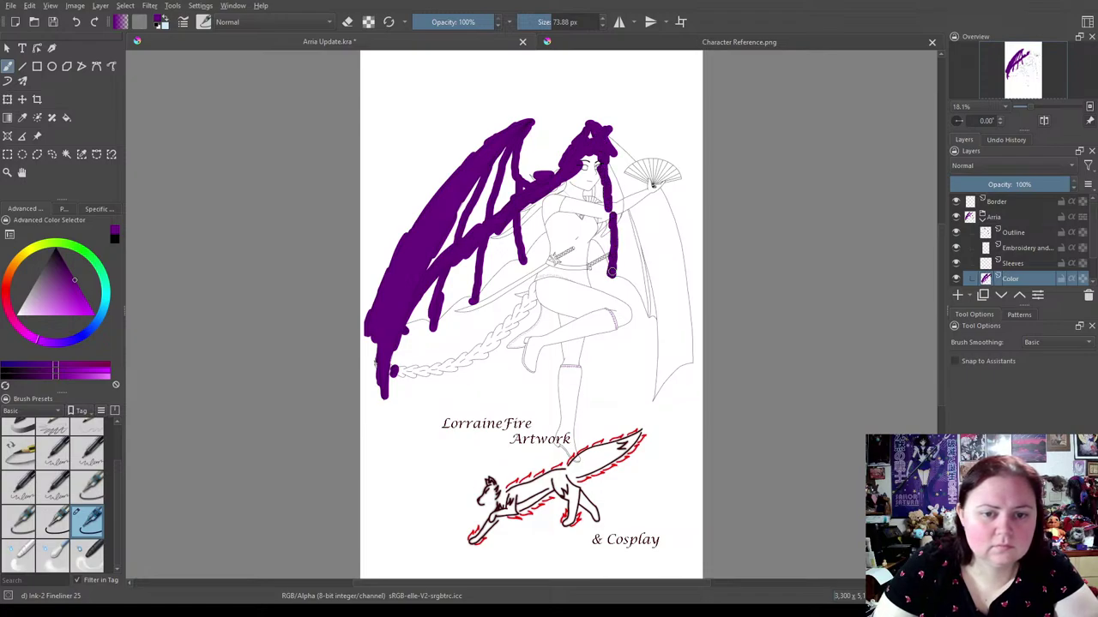
Paint the right wing purple and fill in the remaining hair, including the lower trailing braid.
{"action": "left_click_drag", "start_coordinate": [630, 215], "coordinate": [651, 317]}
{"action": "left_click_drag", "start_coordinate": [594, 184], "coordinate": [591, 197]}
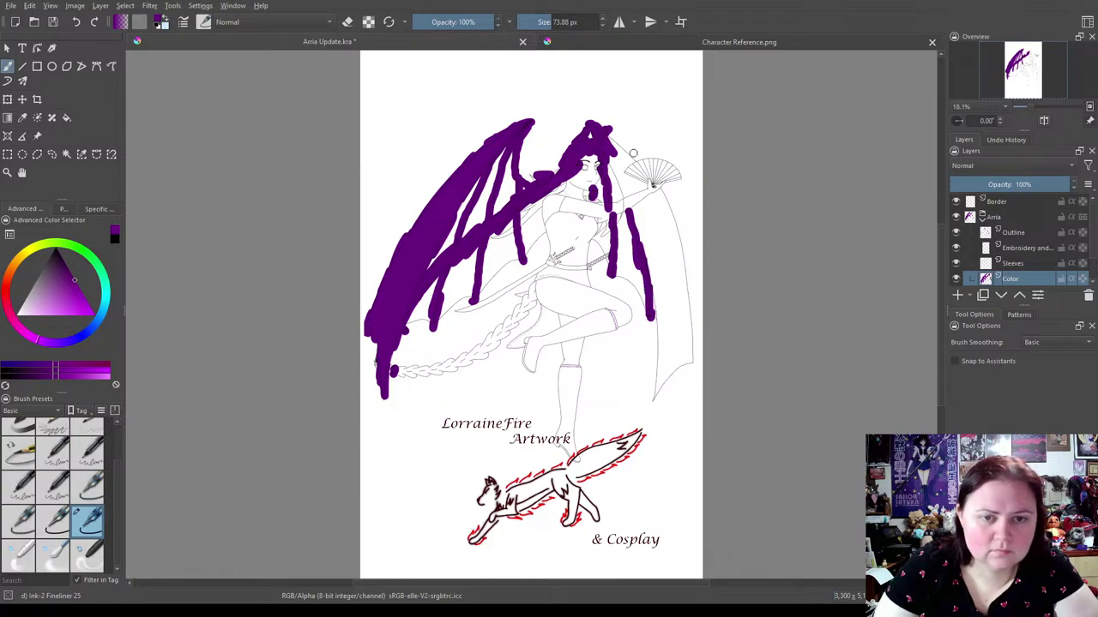
{"action": "mouse_move", "coordinate": [607, 137]}
{"action": "left_mouse_down"}
{"action": "mouse_move", "coordinate": [621, 196]}
{"action": "mouse_move", "coordinate": [641, 184]}
{"action": "mouse_move", "coordinate": [621, 164]}
{"action": "mouse_move", "coordinate": [648, 196]}
{"action": "mouse_move", "coordinate": [635, 207]}
{"action": "mouse_move", "coordinate": [660, 343]}
{"action": "mouse_move", "coordinate": [656, 388]}
{"action": "mouse_move", "coordinate": [679, 354]}
{"action": "mouse_move", "coordinate": [698, 350]}
{"action": "mouse_move", "coordinate": [695, 339]}
{"action": "mouse_move", "coordinate": [663, 349]}
{"action": "mouse_move", "coordinate": [659, 366]}
{"action": "mouse_move", "coordinate": [676, 361]}
{"action": "mouse_move", "coordinate": [690, 328]}
{"action": "mouse_move", "coordinate": [663, 199]}
{"action": "mouse_move", "coordinate": [659, 210]}
{"action": "mouse_move", "coordinate": [635, 211]}
{"action": "mouse_move", "coordinate": [639, 233]}
{"action": "mouse_move", "coordinate": [654, 232]}
{"action": "mouse_move", "coordinate": [661, 251]}
{"action": "mouse_move", "coordinate": [667, 212]}
{"action": "mouse_move", "coordinate": [651, 255]}
{"action": "mouse_move", "coordinate": [666, 309]}
{"action": "mouse_move", "coordinate": [663, 280]}
{"action": "left_mouse_up"}
{"action": "mouse_move", "coordinate": [515, 228]}
{"action": "left_mouse_down"}
{"action": "mouse_move", "coordinate": [504, 233]}
{"action": "mouse_move", "coordinate": [542, 199]}
{"action": "mouse_move", "coordinate": [499, 233]}
{"action": "mouse_move", "coordinate": [560, 187]}
{"action": "mouse_move", "coordinate": [561, 172]}
{"action": "left_mouse_up"}
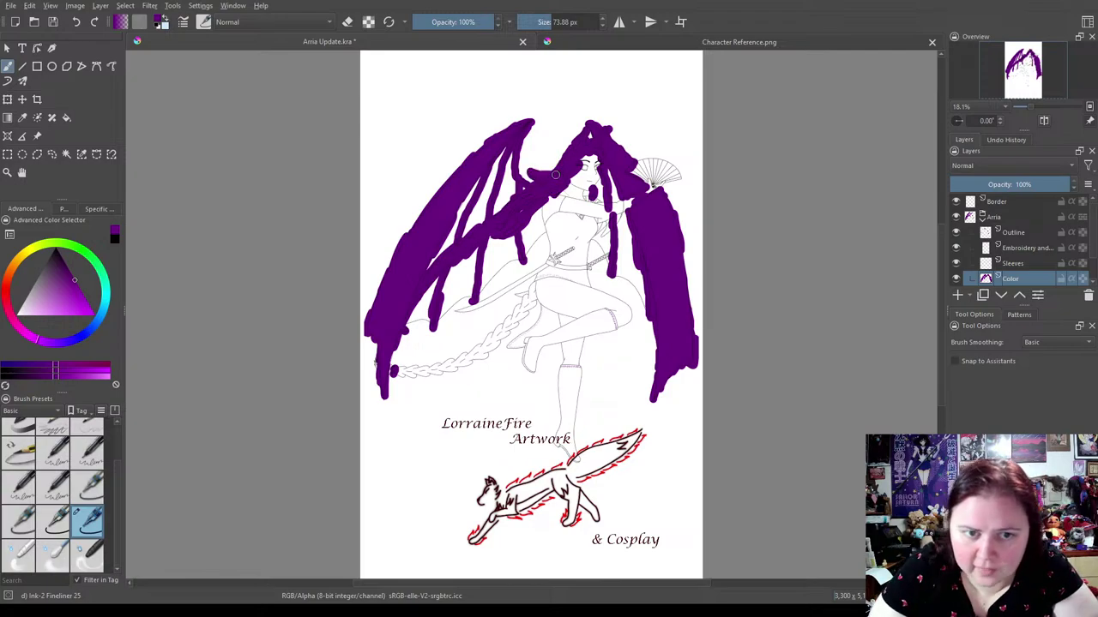
{"action": "mouse_move", "coordinate": [382, 367]}
{"action": "left_mouse_down"}
{"action": "mouse_move", "coordinate": [473, 356]}
{"action": "mouse_move", "coordinate": [467, 363]}
{"action": "mouse_move", "coordinate": [439, 377]}
{"action": "mouse_move", "coordinate": [503, 334]}
{"action": "mouse_move", "coordinate": [535, 285]}
{"action": "mouse_move", "coordinate": [523, 313]}
{"action": "left_mouse_up"}
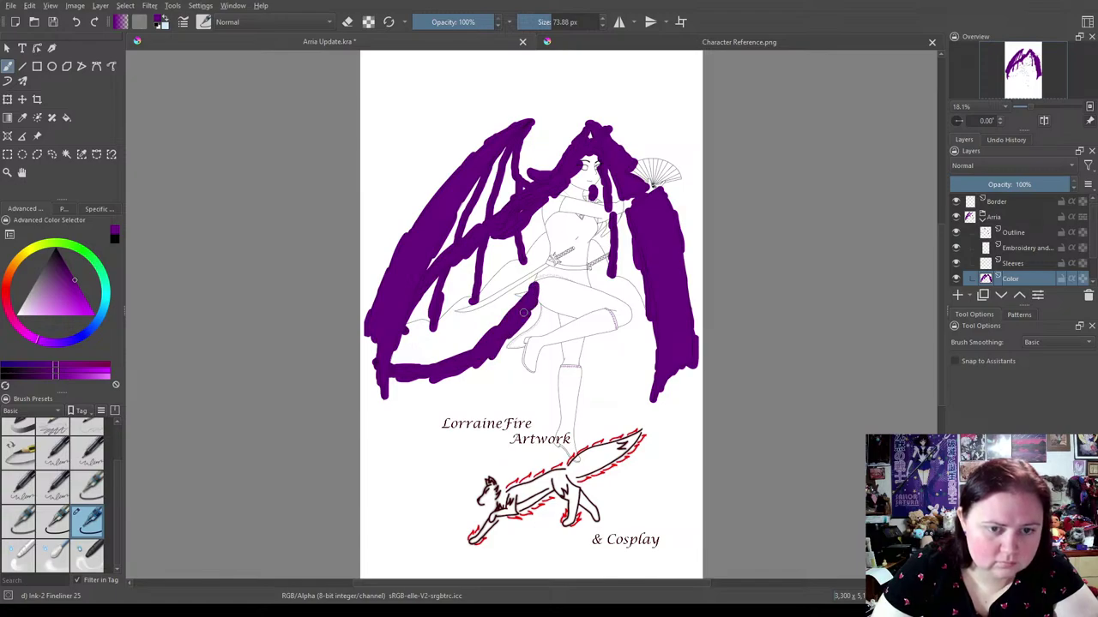
Sample the pink swatch from the character reference and paint the braid tie, the dress bodice and the hanging skirt piece.
{"action": "left_click", "coordinate": [665, 43]}
{"action": "key", "text": "p"}
{"action": "left_click", "coordinate": [421, 211]}
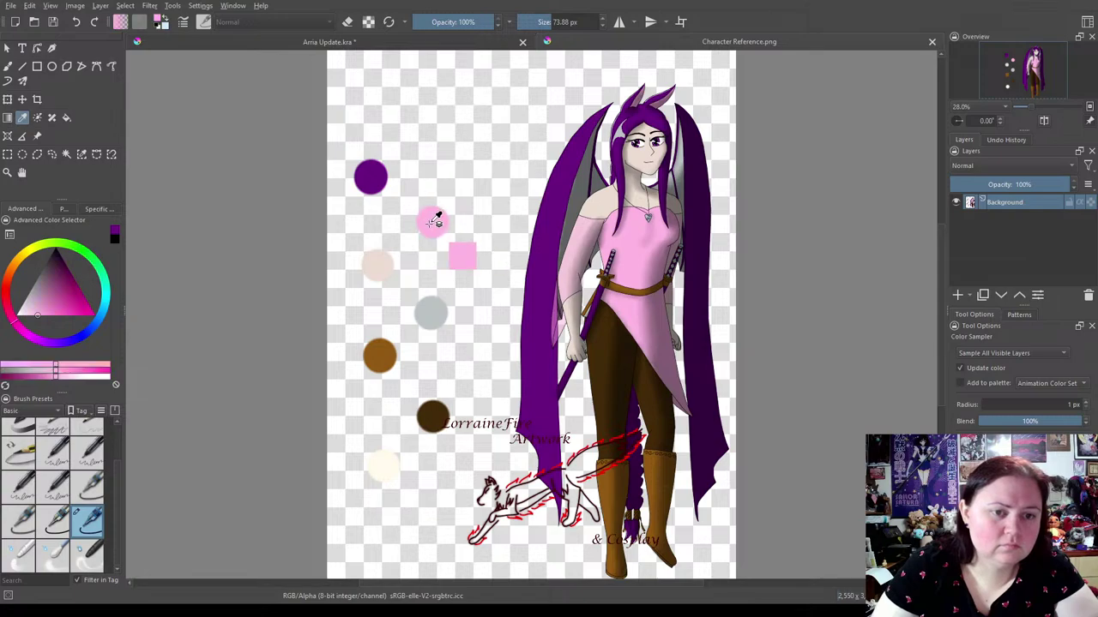
{"action": "left_click", "coordinate": [330, 43]}
{"action": "key", "text": "b"}
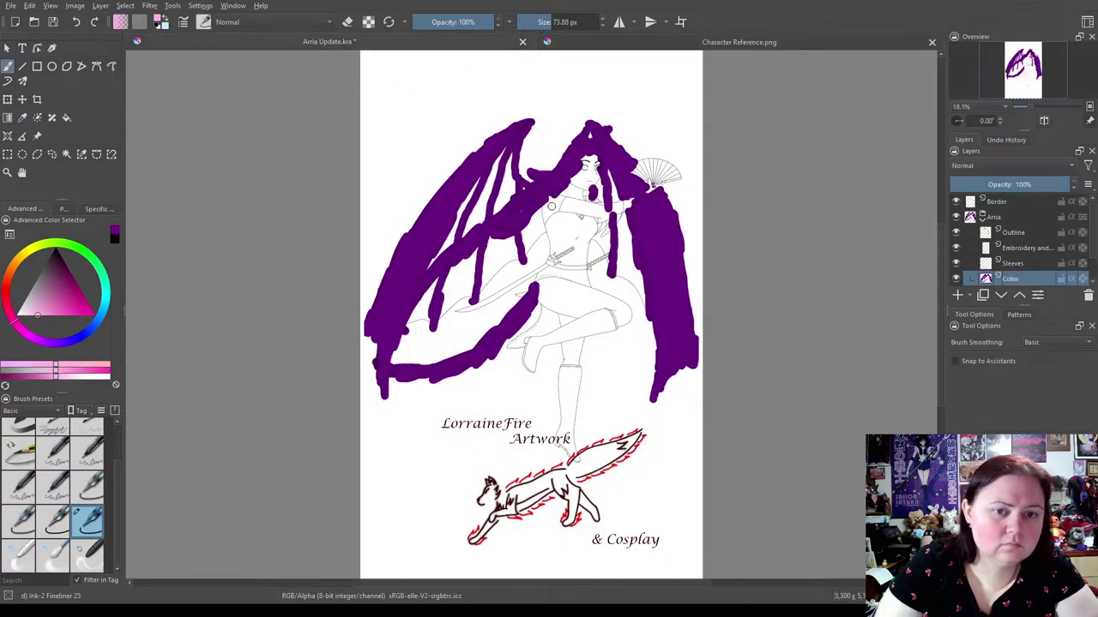
{"action": "mouse_move", "coordinate": [549, 222]}
{"action": "left_mouse_down"}
{"action": "mouse_move", "coordinate": [589, 225]}
{"action": "mouse_move", "coordinate": [588, 280]}
{"action": "mouse_move", "coordinate": [537, 276]}
{"action": "mouse_move", "coordinate": [558, 257]}
{"action": "mouse_move", "coordinate": [541, 272]}
{"action": "mouse_move", "coordinate": [572, 276]}
{"action": "mouse_move", "coordinate": [577, 266]}
{"action": "mouse_move", "coordinate": [567, 255]}
{"action": "mouse_move", "coordinate": [583, 230]}
{"action": "mouse_move", "coordinate": [550, 234]}
{"action": "mouse_move", "coordinate": [554, 263]}
{"action": "mouse_move", "coordinate": [553, 221]}
{"action": "mouse_move", "coordinate": [566, 239]}
{"action": "mouse_move", "coordinate": [587, 230]}
{"action": "mouse_move", "coordinate": [563, 224]}
{"action": "mouse_move", "coordinate": [572, 278]}
{"action": "left_mouse_up"}
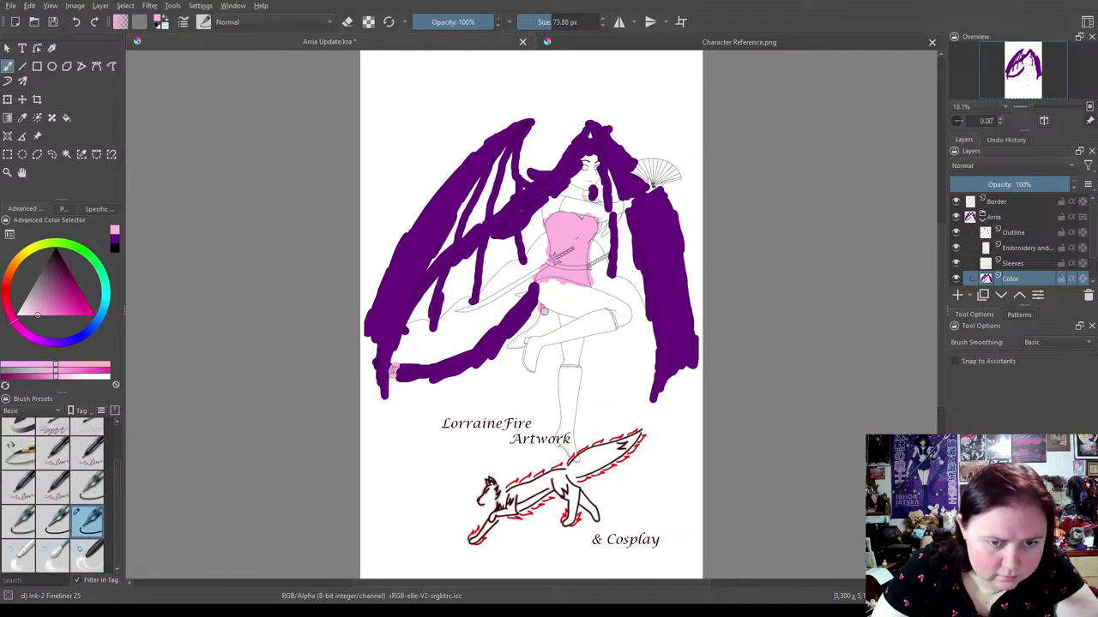
{"action": "left_click_drag", "start_coordinate": [556, 325], "coordinate": [520, 341]}
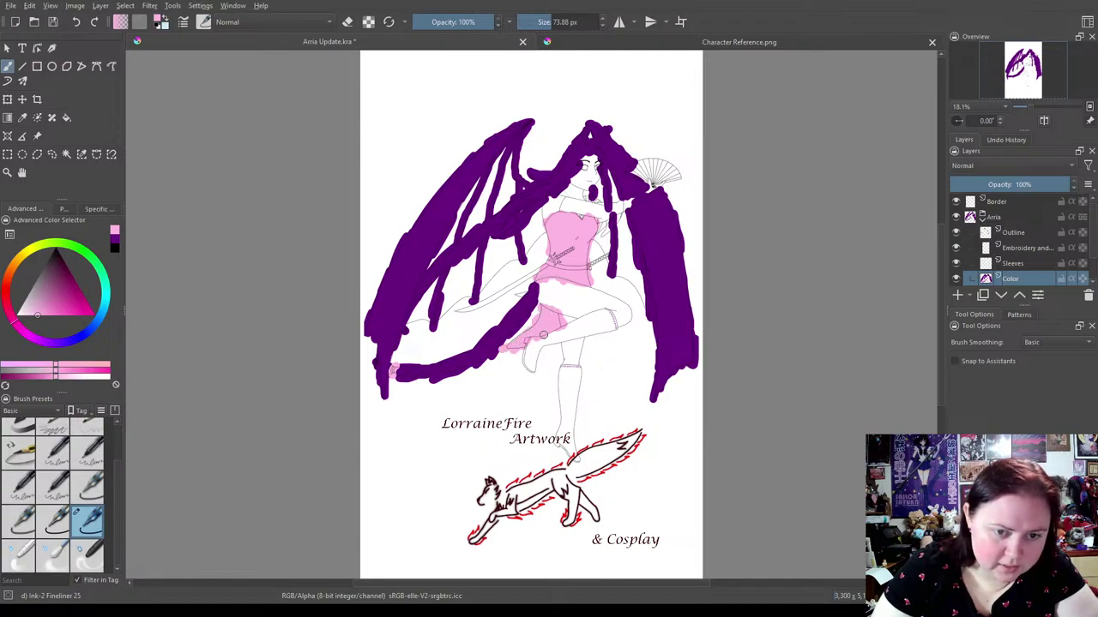
Sample the pale skin-tone swatch from the character reference and start painting the neck and face with it.
{"action": "left_click", "coordinate": [733, 41]}
{"action": "key", "text": "p"}
{"action": "left_click", "coordinate": [378, 262]}
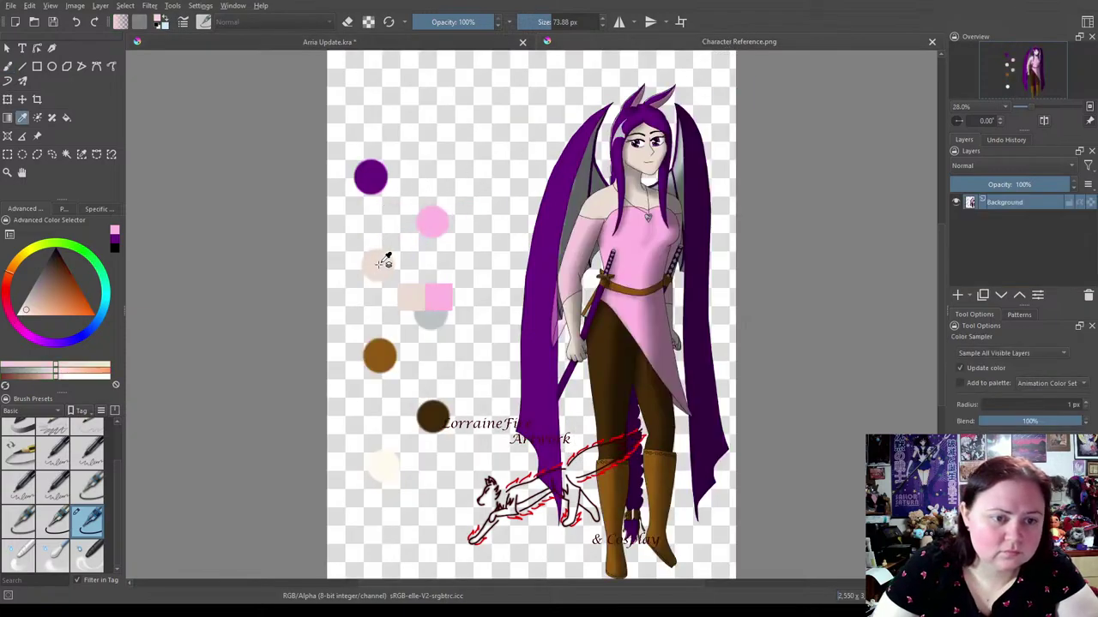
{"action": "left_click", "coordinate": [457, 50]}
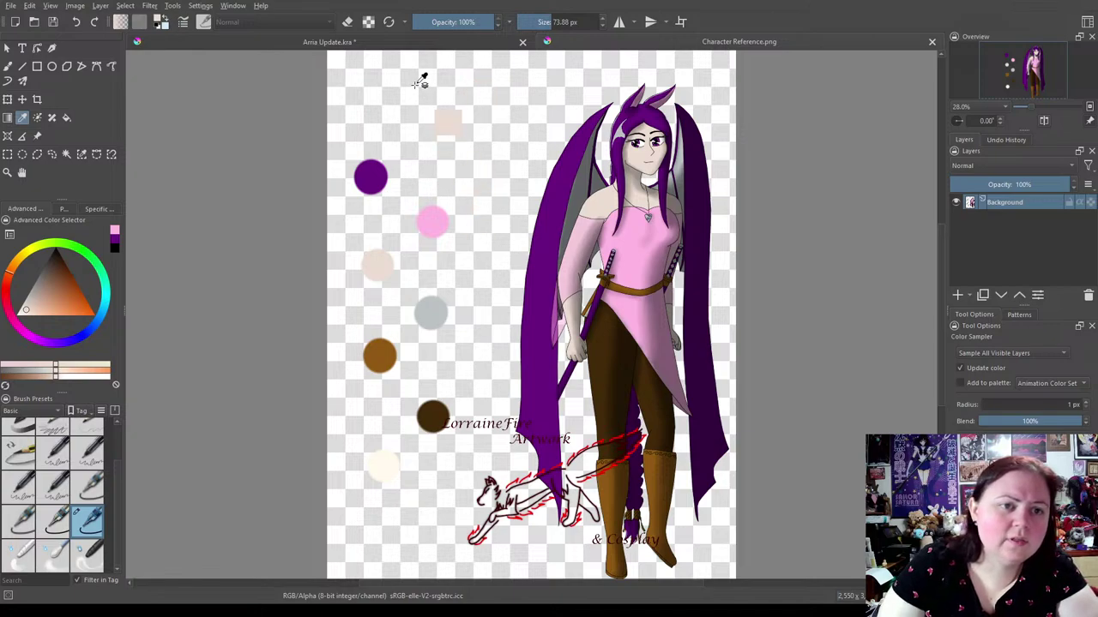
{"action": "left_click", "coordinate": [405, 43]}
{"action": "key", "text": "b"}
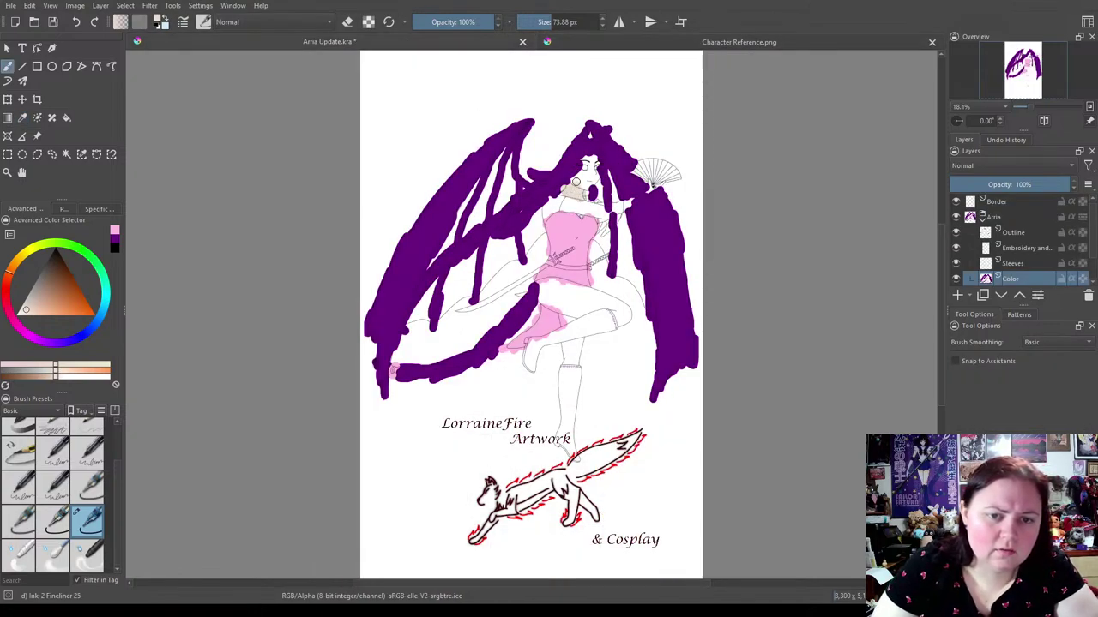
Sample the cream swatch from the character reference and paint the fans with it, consulting the reference for colors.
{"action": "left_click", "coordinate": [694, 44]}
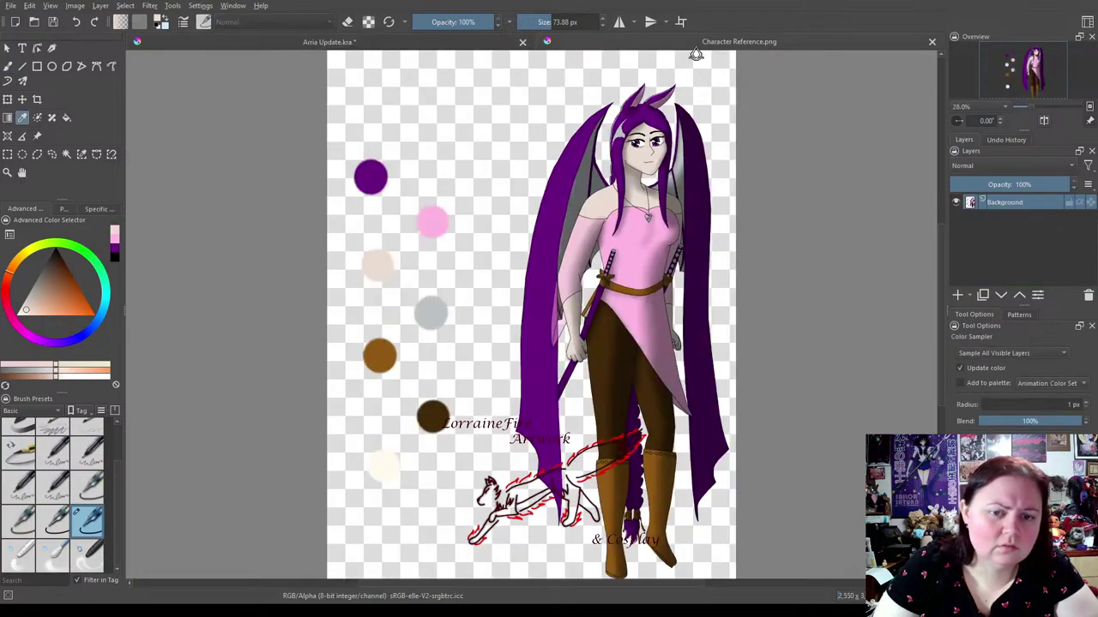
{"action": "left_click", "coordinate": [385, 464]}
{"action": "left_click", "coordinate": [464, 86]}
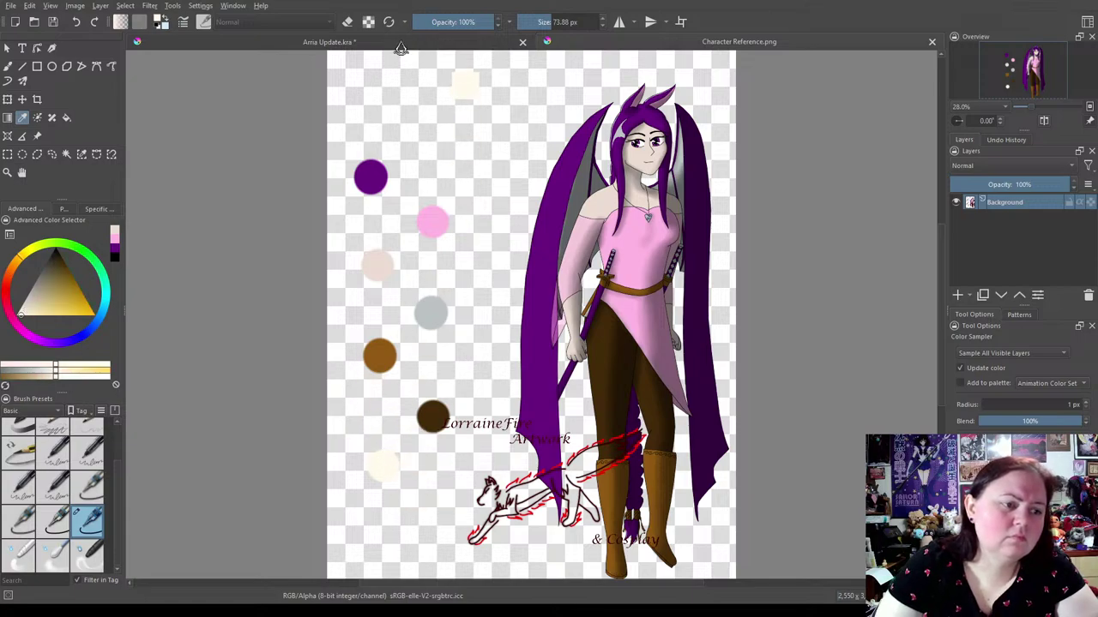
{"action": "left_click", "coordinate": [400, 45]}
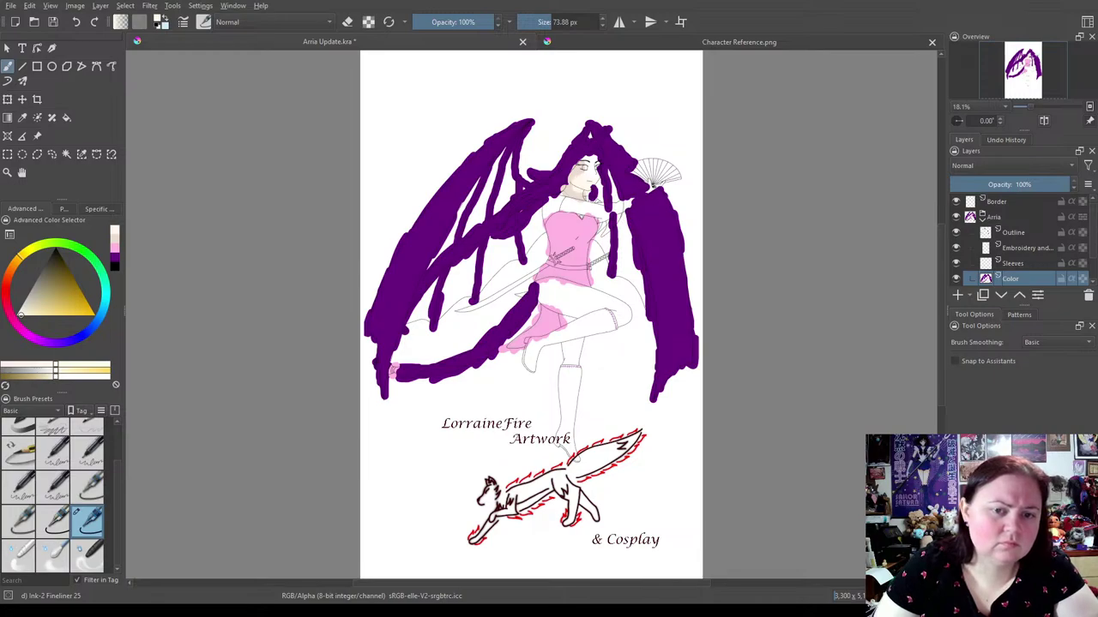
{"action": "left_click", "coordinate": [739, 43]}
{"action": "key", "text": "p"}
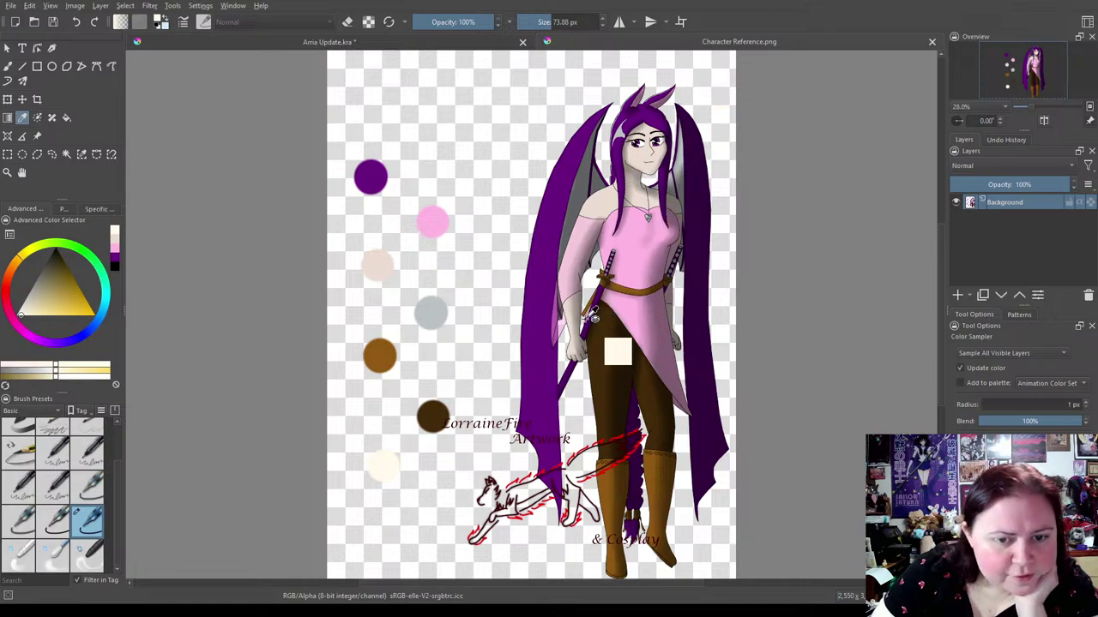
{"action": "left_click", "coordinate": [454, 43]}
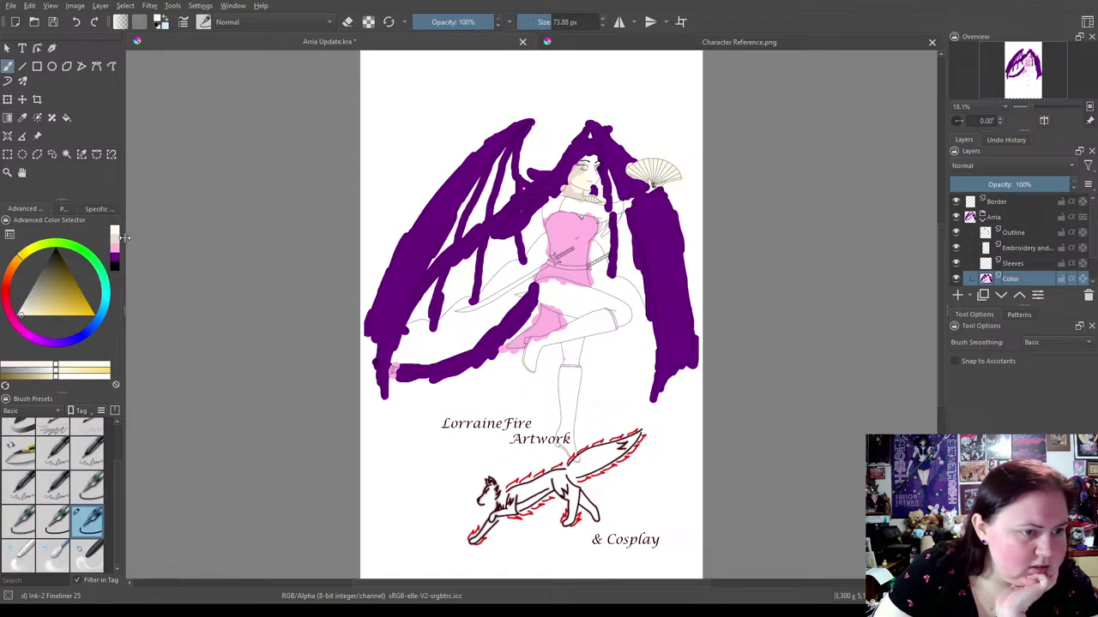
Fill the face and neck with the skin tone, and paint the inner ears with the dress pink.
{"action": "left_click", "coordinate": [583, 230], "text": "ctrl"}
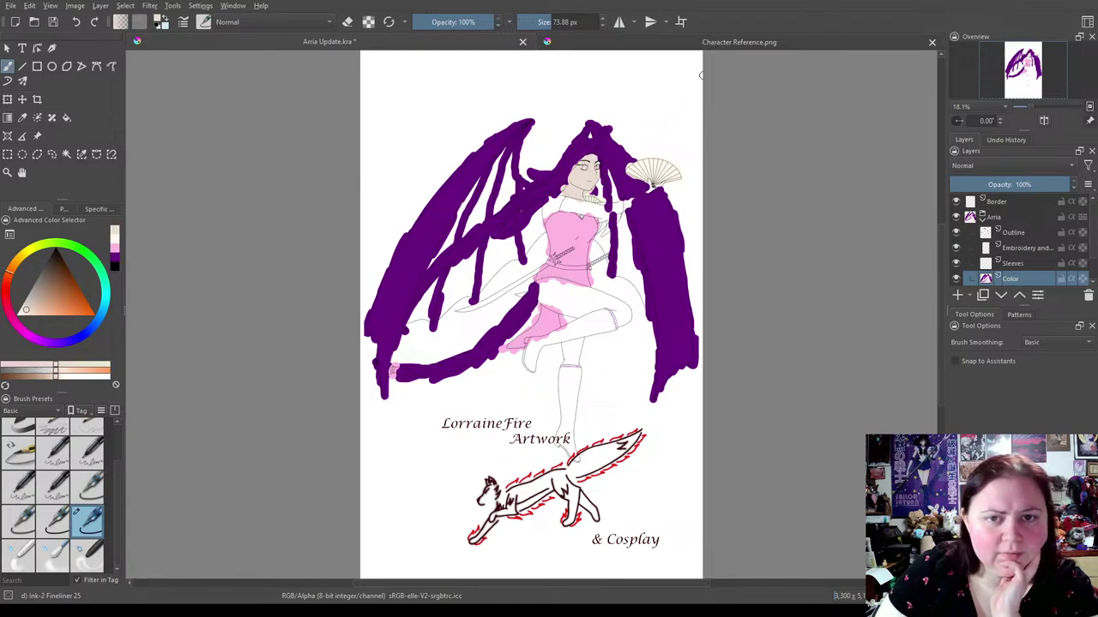
{"action": "left_click", "coordinate": [725, 43]}
{"action": "left_click", "coordinate": [439, 45]}
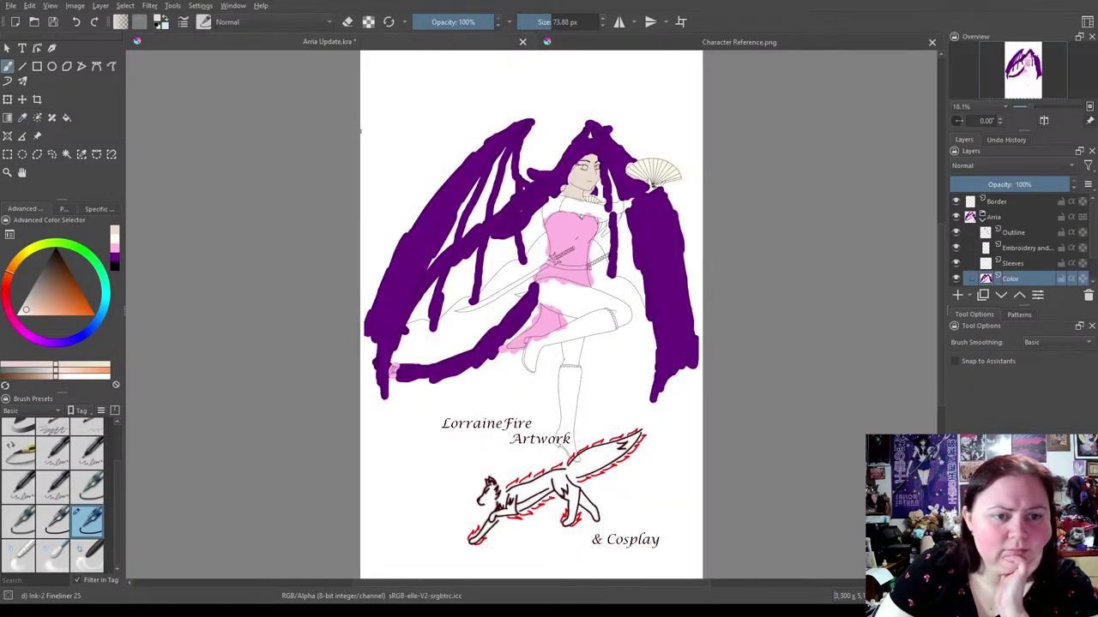
{"action": "left_click", "coordinate": [589, 205], "text": "ctrl"}
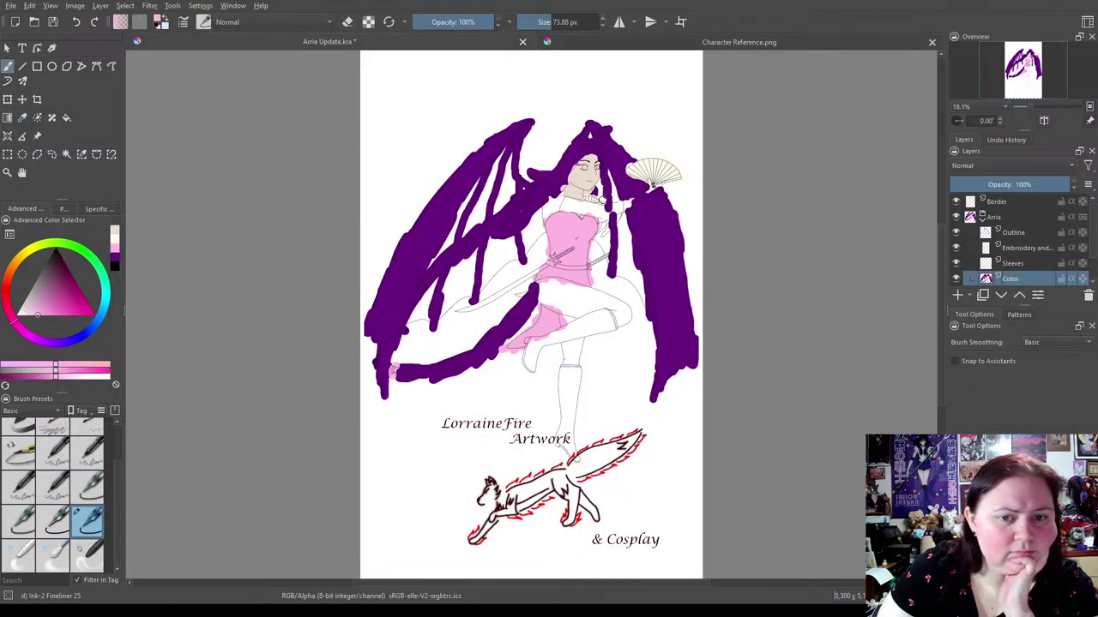
{"action": "left_click_drag", "start_coordinate": [596, 146], "coordinate": [604, 130]}
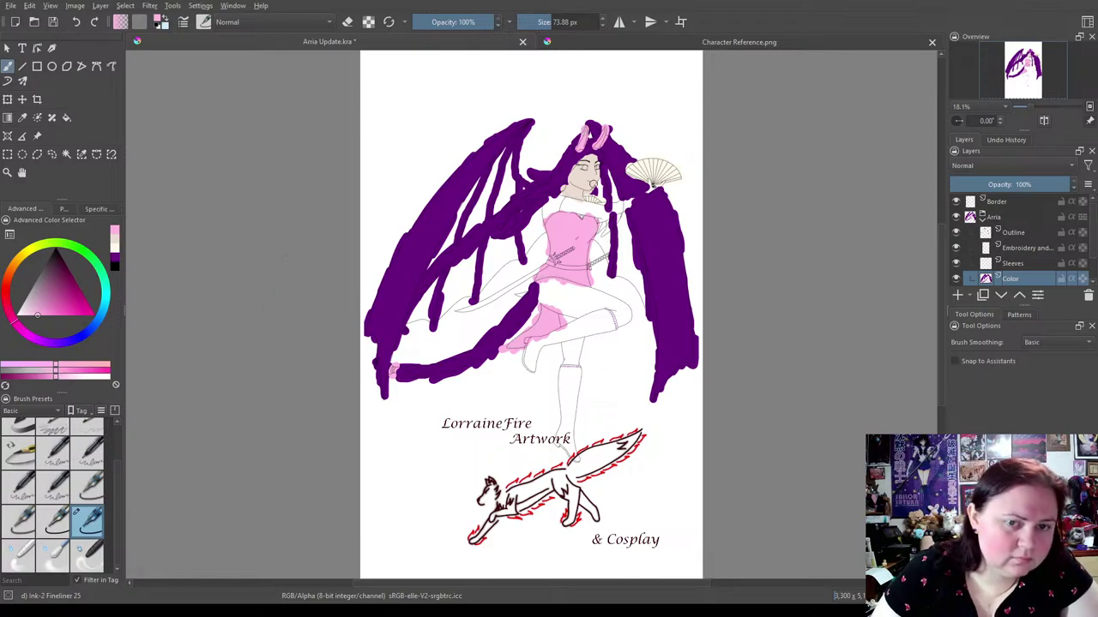
Paint both sleeves pink on the Sleeves layer and hide that layer.
{"action": "left_click", "coordinate": [1012, 264]}
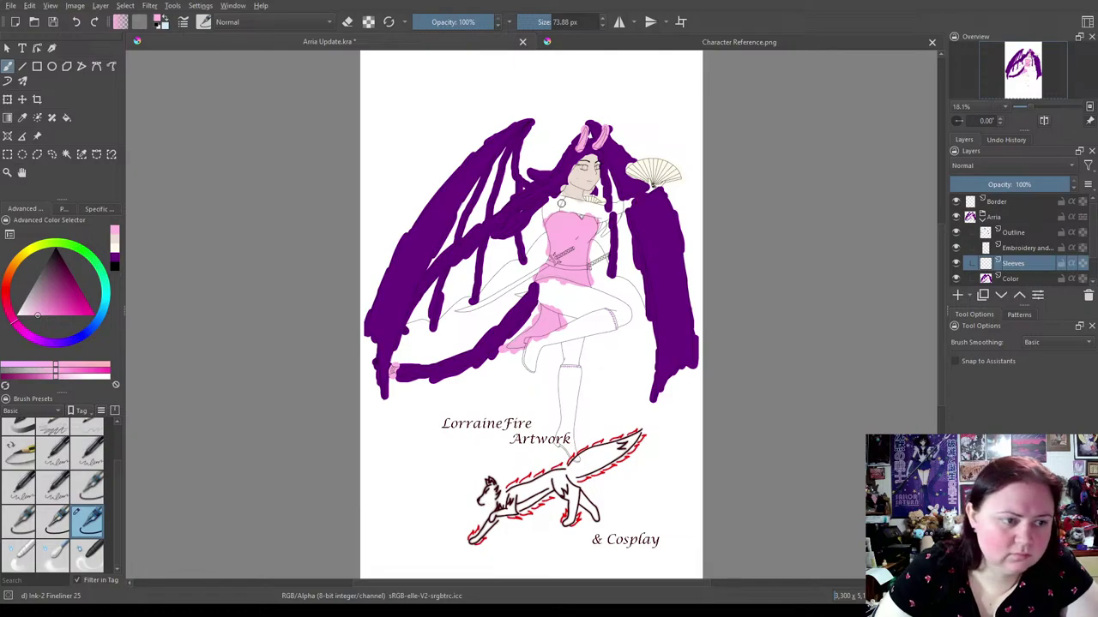
{"action": "mouse_move", "coordinate": [565, 200]}
{"action": "left_mouse_down"}
{"action": "mouse_move", "coordinate": [610, 214]}
{"action": "mouse_move", "coordinate": [618, 206]}
{"action": "mouse_move", "coordinate": [619, 221]}
{"action": "left_mouse_up"}
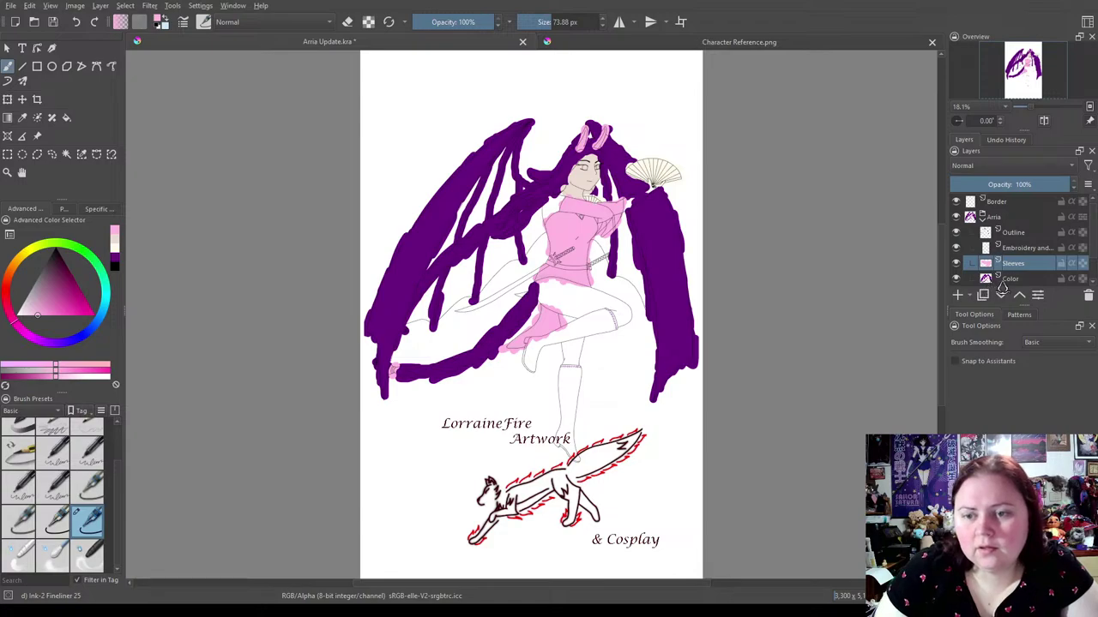
{"action": "left_click", "coordinate": [956, 263]}
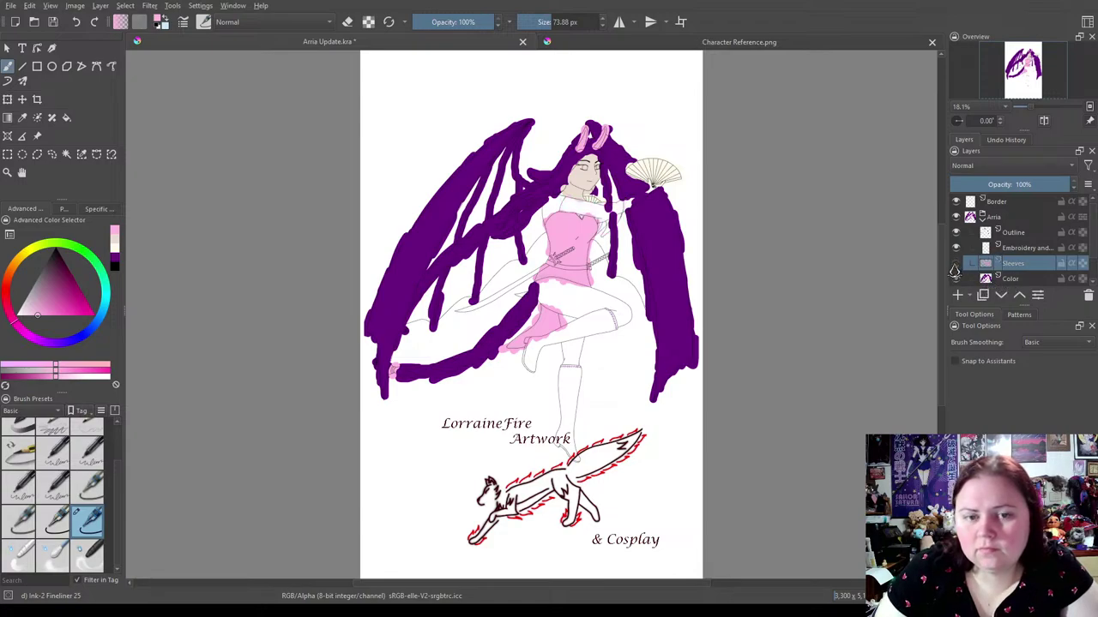
On the Color layer, pick the recent cream-beige tone, lighten it, and repaint the face and neck with it.
{"action": "left_click", "coordinate": [1012, 281]}
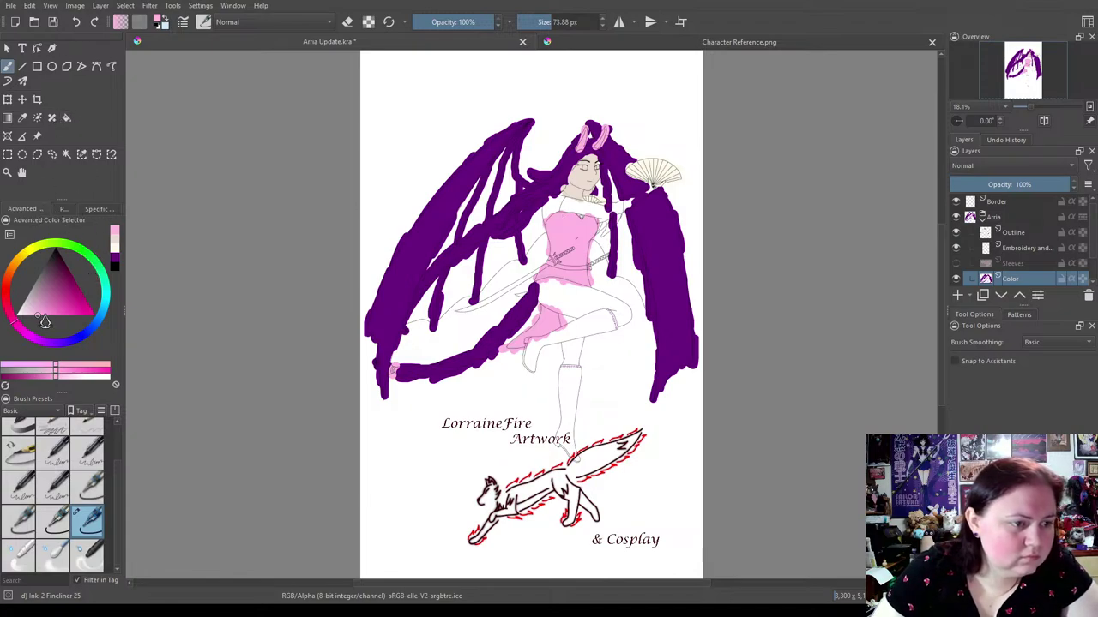
{"action": "left_click", "coordinate": [114, 246]}
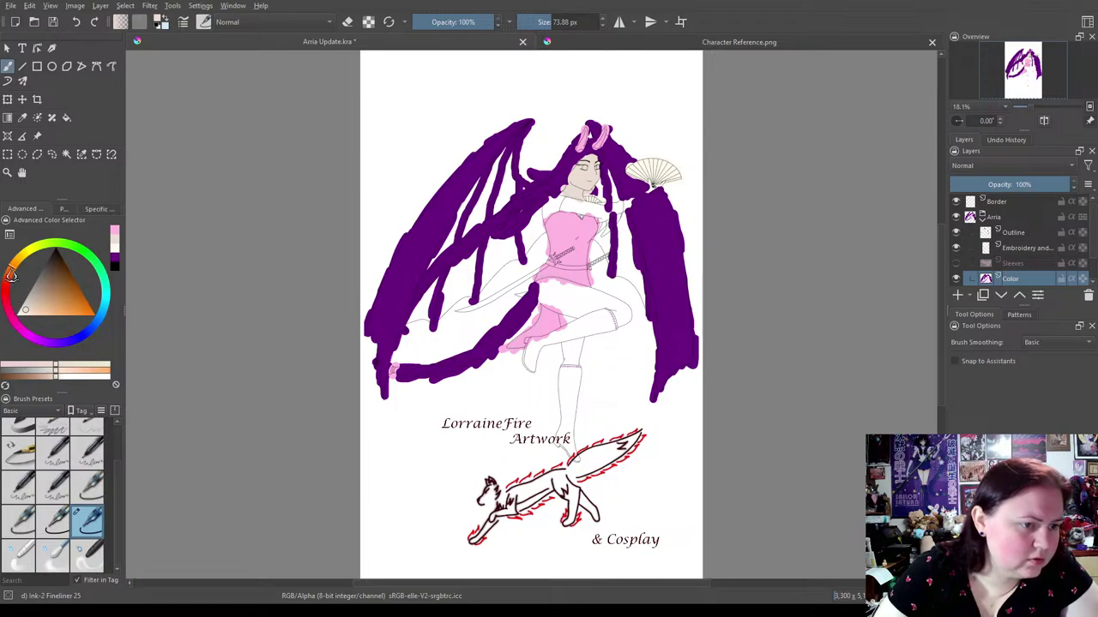
{"action": "left_click", "coordinate": [25, 316]}
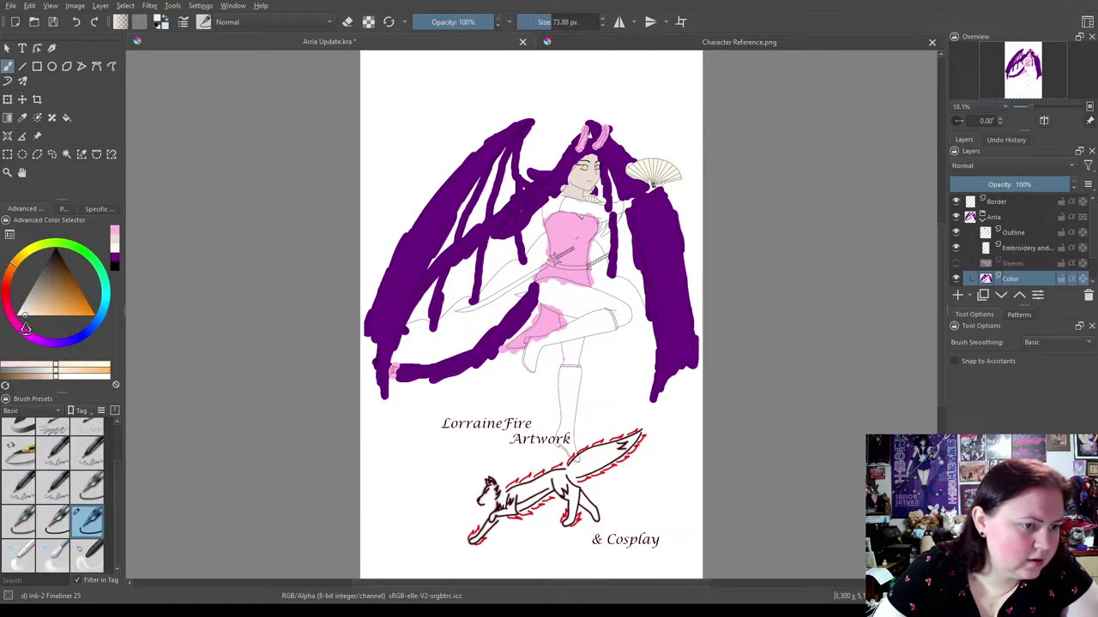
{"action": "left_click_drag", "start_coordinate": [573, 181], "coordinate": [580, 170]}
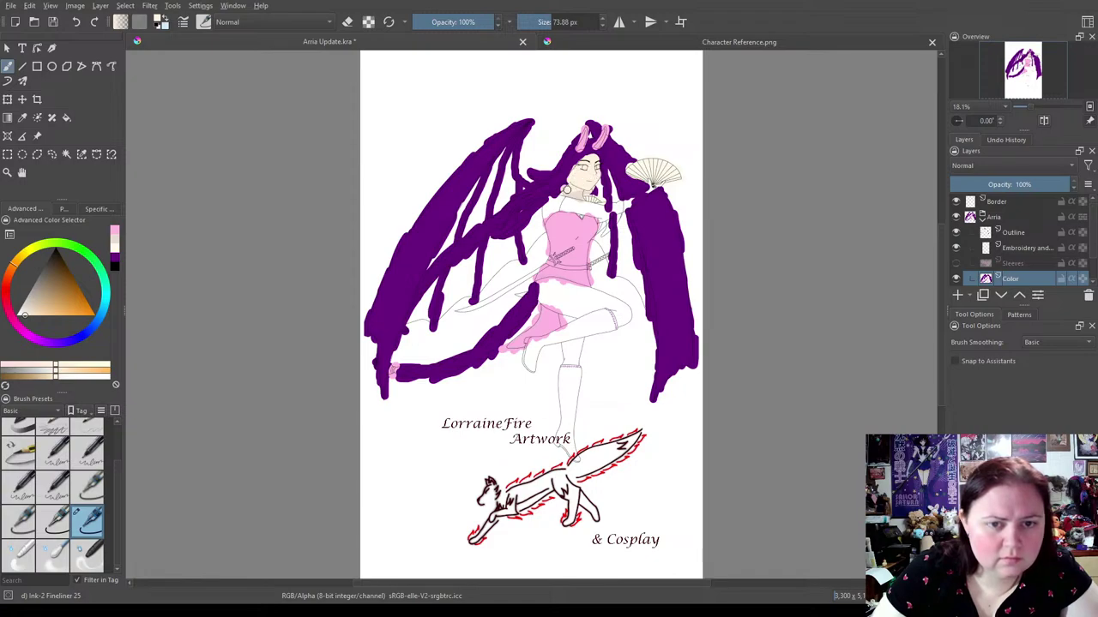
{"action": "left_click_drag", "start_coordinate": [566, 192], "coordinate": [584, 191]}
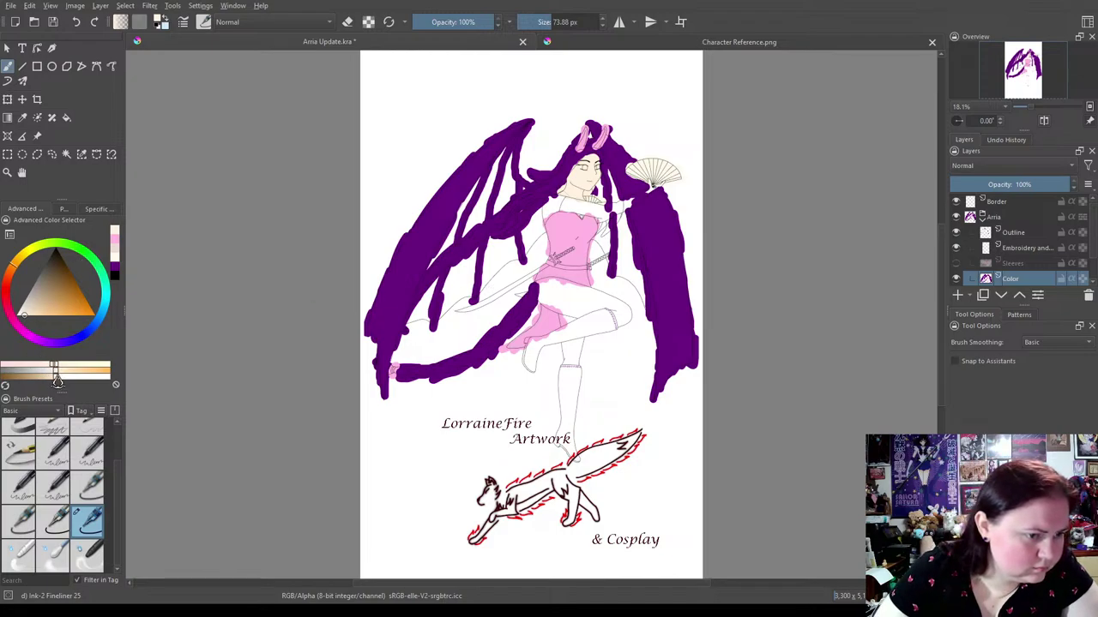
Shift the brush color toward a paler, pinker skin tone and paint over the face with it.
{"action": "left_click", "coordinate": [57, 385]}
{"action": "left_click", "coordinate": [56, 382]}
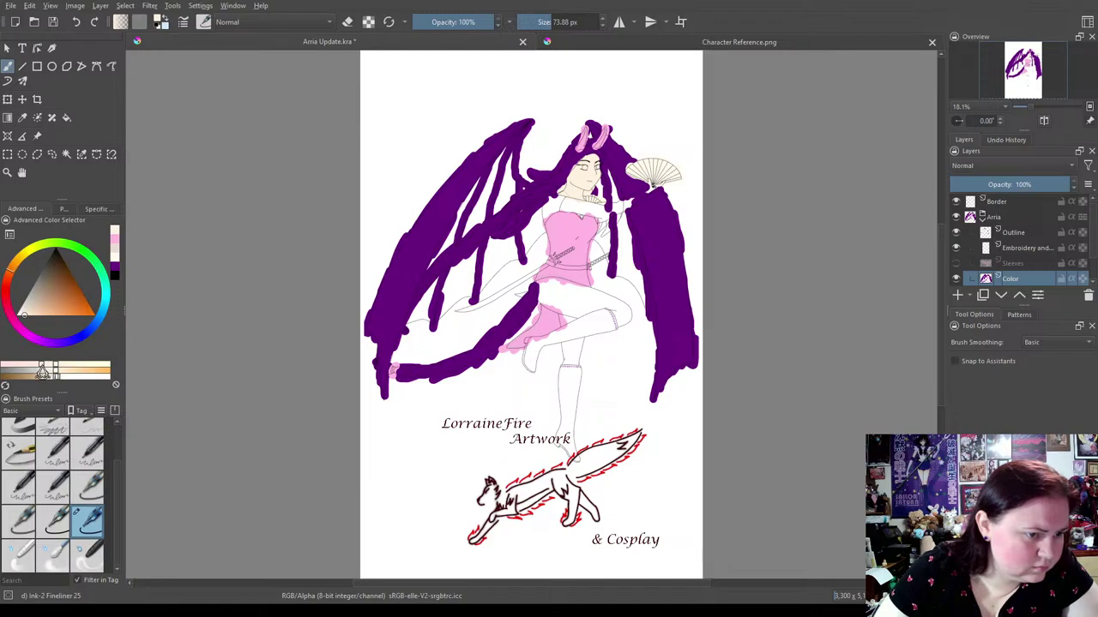
{"action": "left_click", "coordinate": [34, 371]}
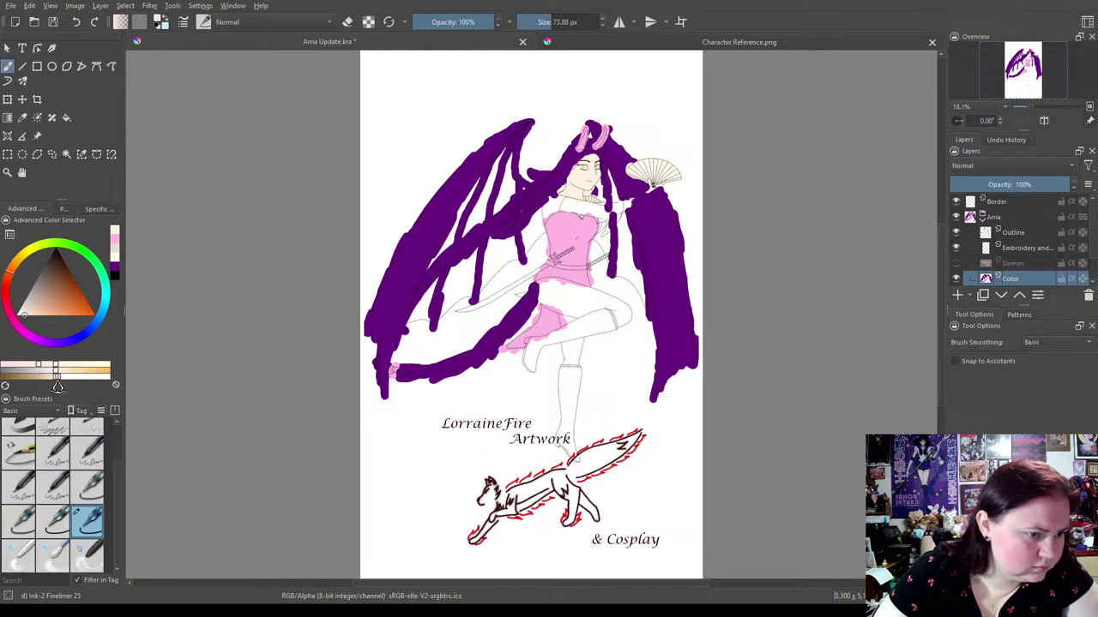
{"action": "left_click", "coordinate": [57, 377]}
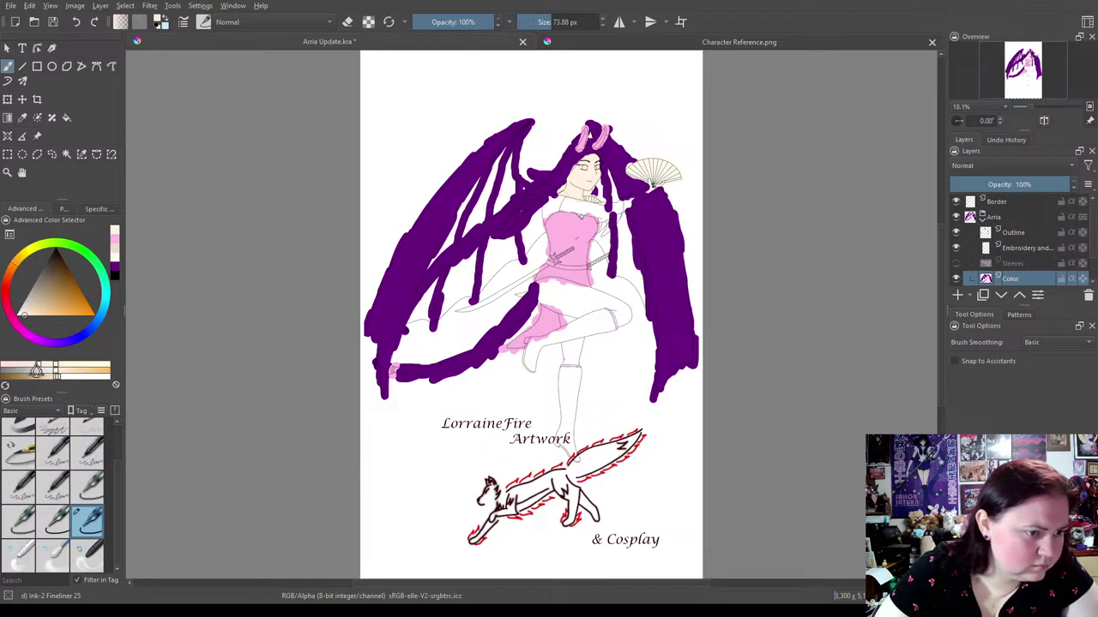
{"action": "left_click", "coordinate": [38, 370]}
{"action": "left_click", "coordinate": [8, 281]}
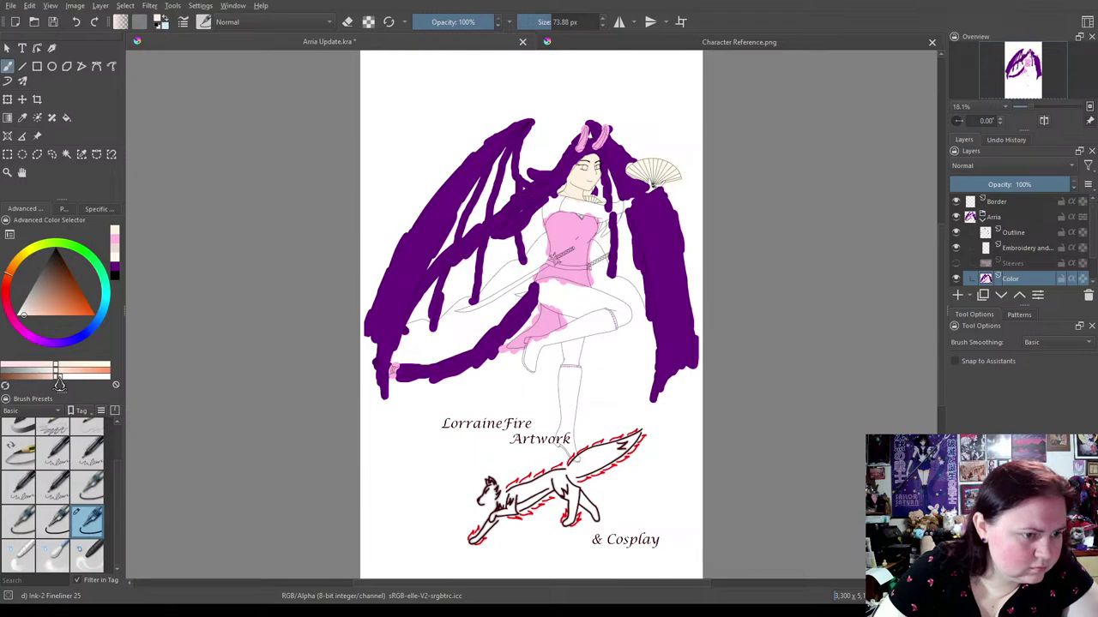
{"action": "left_click", "coordinate": [59, 378]}
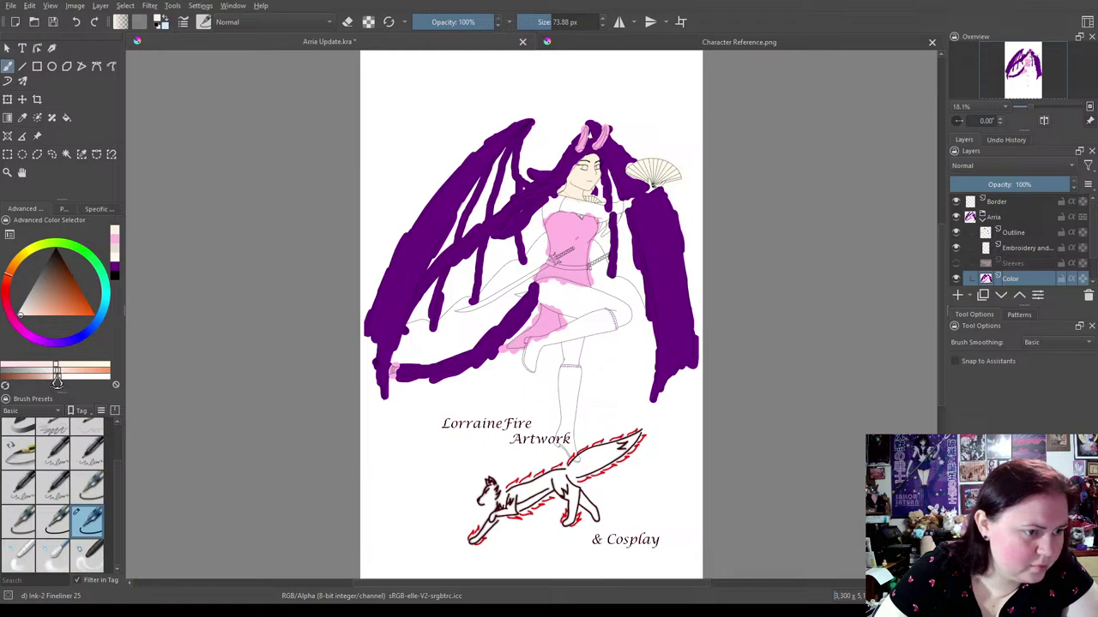
{"action": "left_click", "coordinate": [58, 377]}
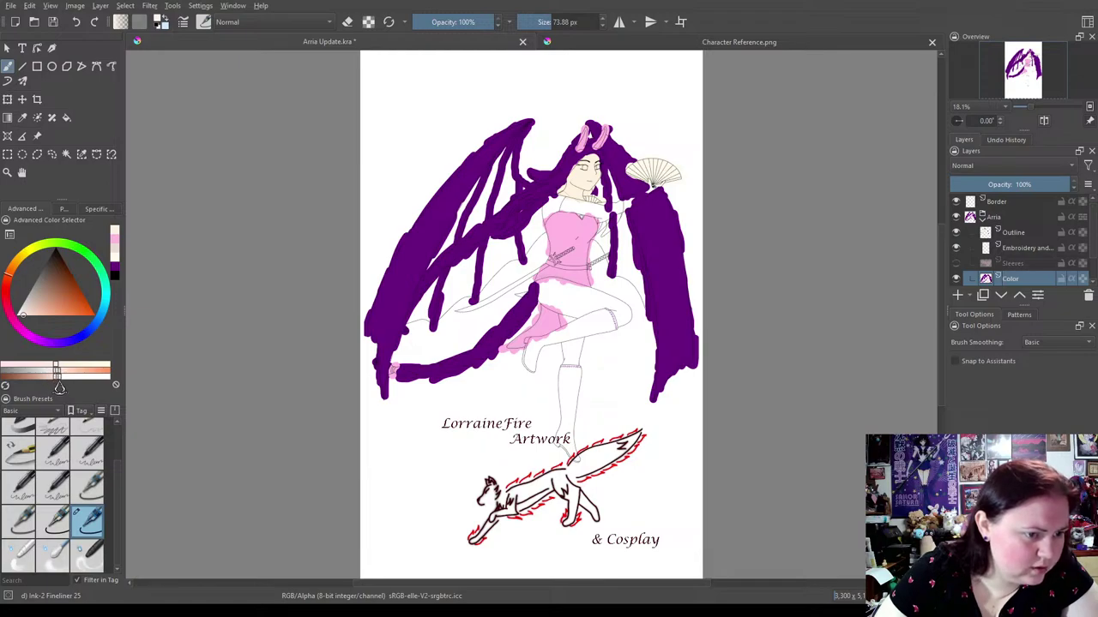
{"action": "left_click", "coordinate": [586, 177], "text": "ctrl"}
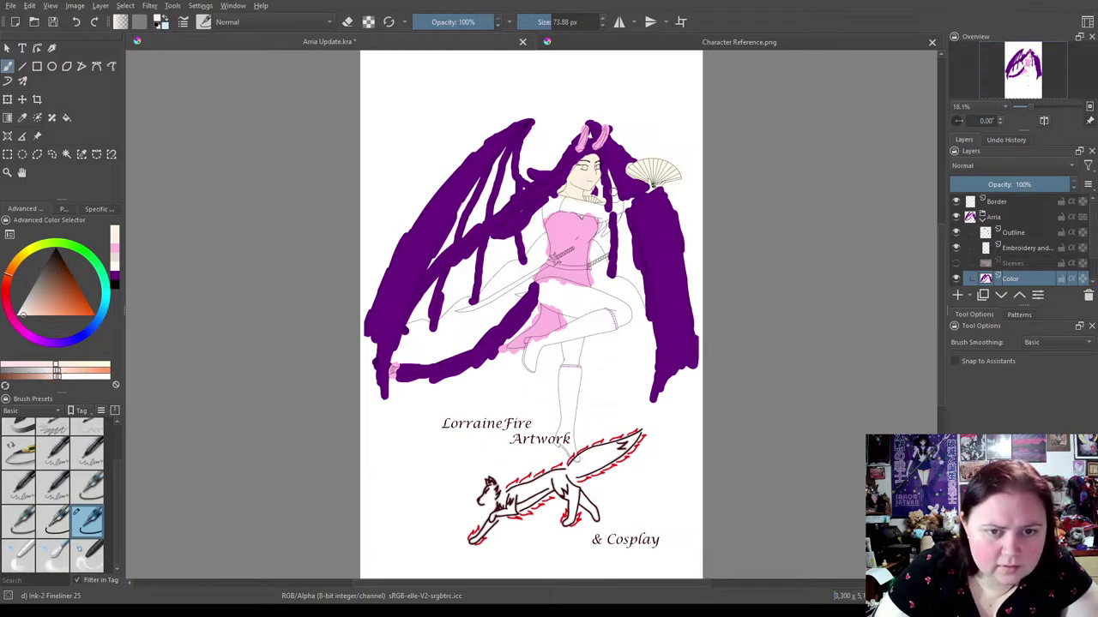
{"action": "scroll", "coordinate": [611, 193], "scroll_direction": "up", "scroll_amount": 6}
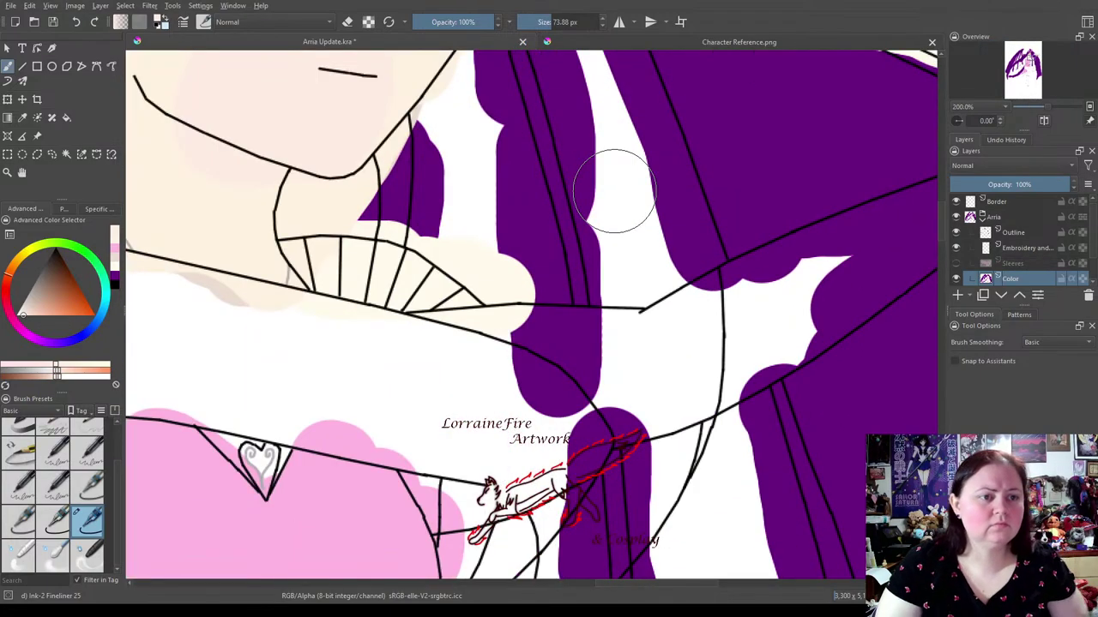
{"action": "left_click_drag", "start_coordinate": [337, 197], "coordinate": [587, 395]}
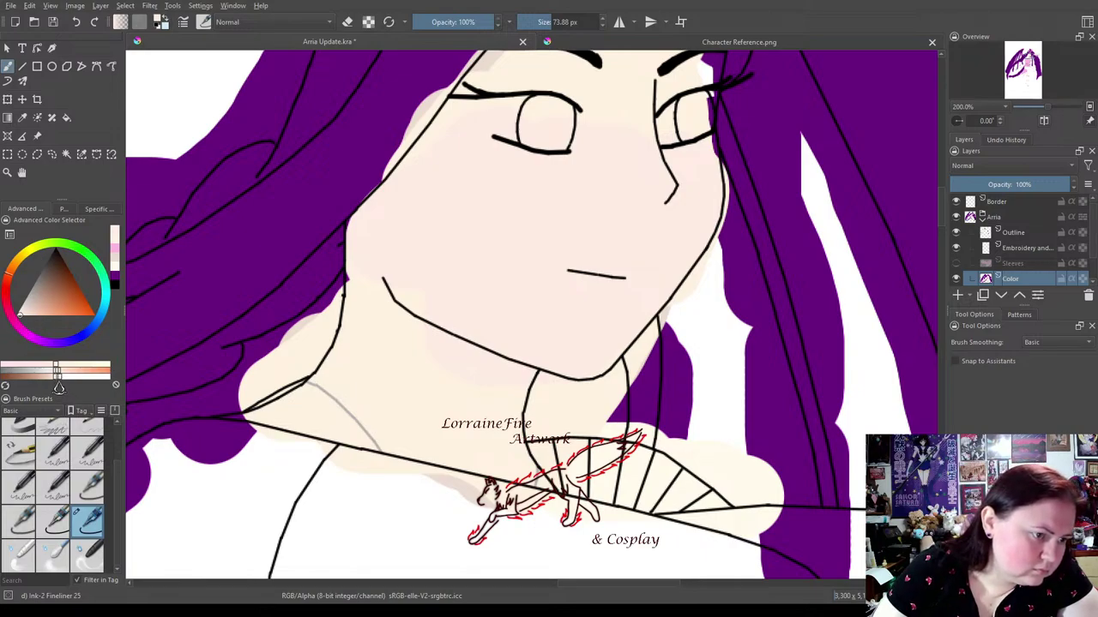
Fine-tune the pale pinkish skin tone and repaint the whole face and neck with it.
{"action": "left_click", "coordinate": [57, 378]}
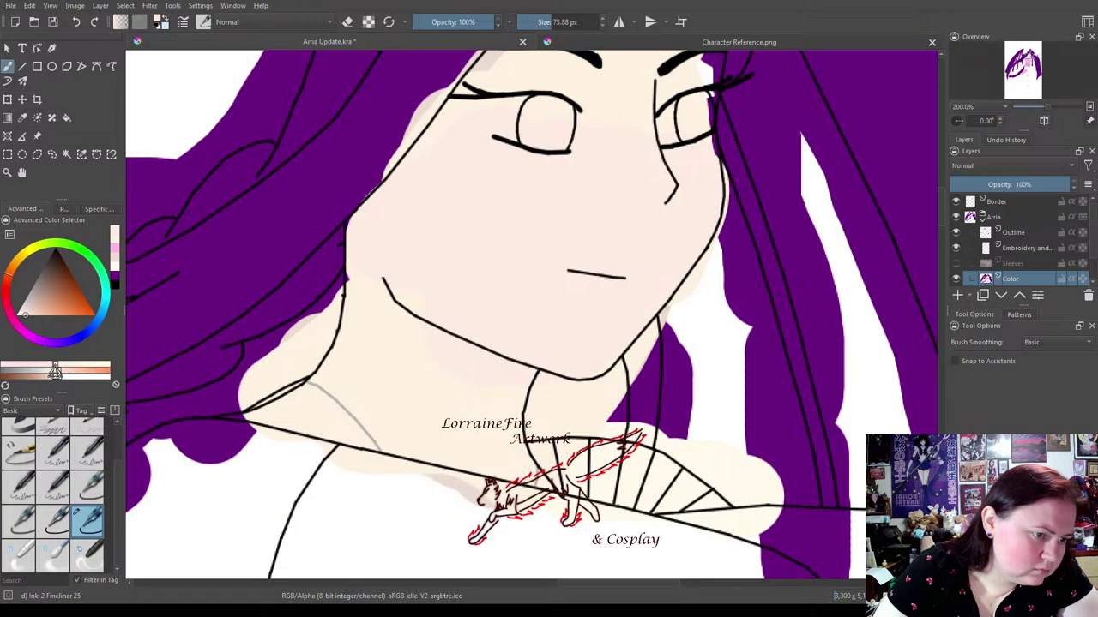
{"action": "left_click", "coordinate": [54, 375]}
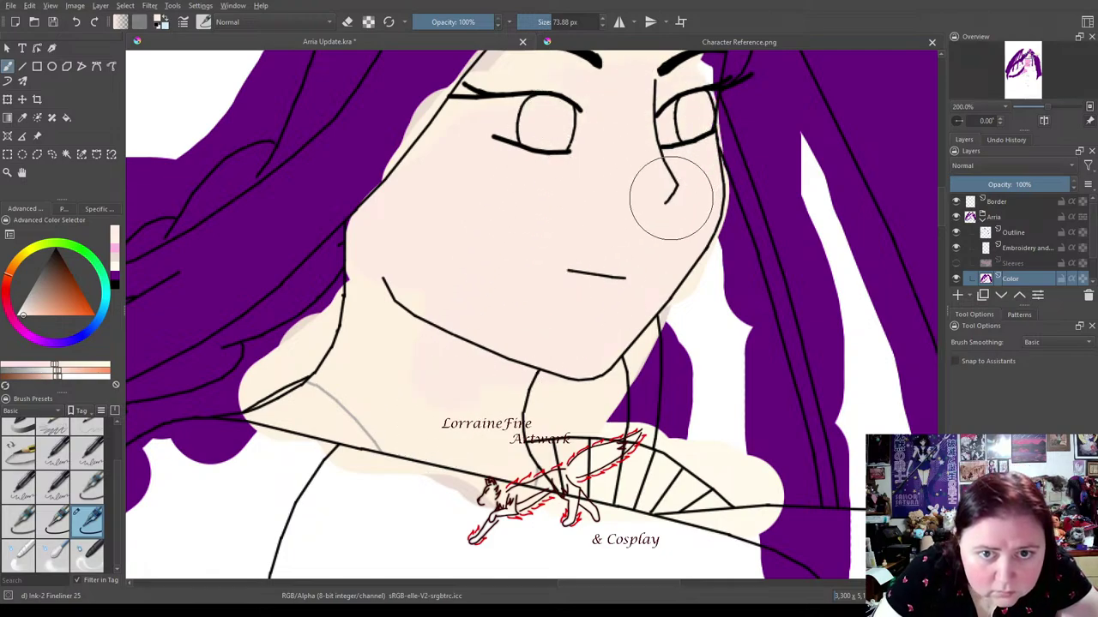
{"action": "left_click_drag", "start_coordinate": [282, 404], "coordinate": [350, 411]}
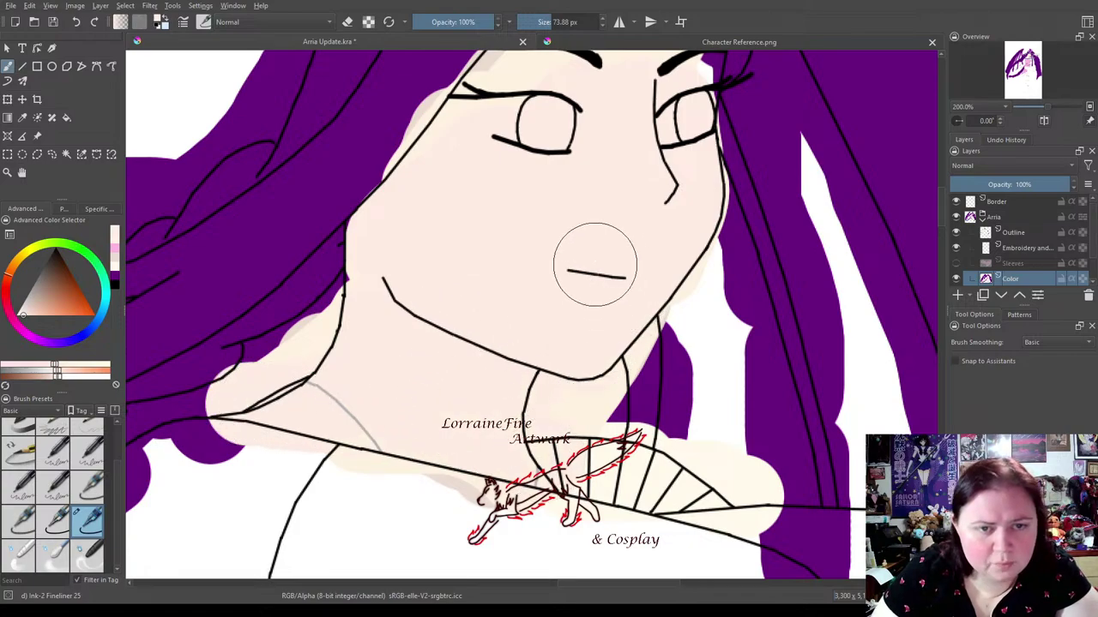
{"action": "mouse_move", "coordinate": [708, 106]}
{"action": "left_mouse_down"}
{"action": "mouse_move", "coordinate": [596, 277]}
{"action": "mouse_move", "coordinate": [557, 202]}
{"action": "mouse_move", "coordinate": [503, 160]}
{"action": "mouse_move", "coordinate": [425, 199]}
{"action": "left_mouse_up"}
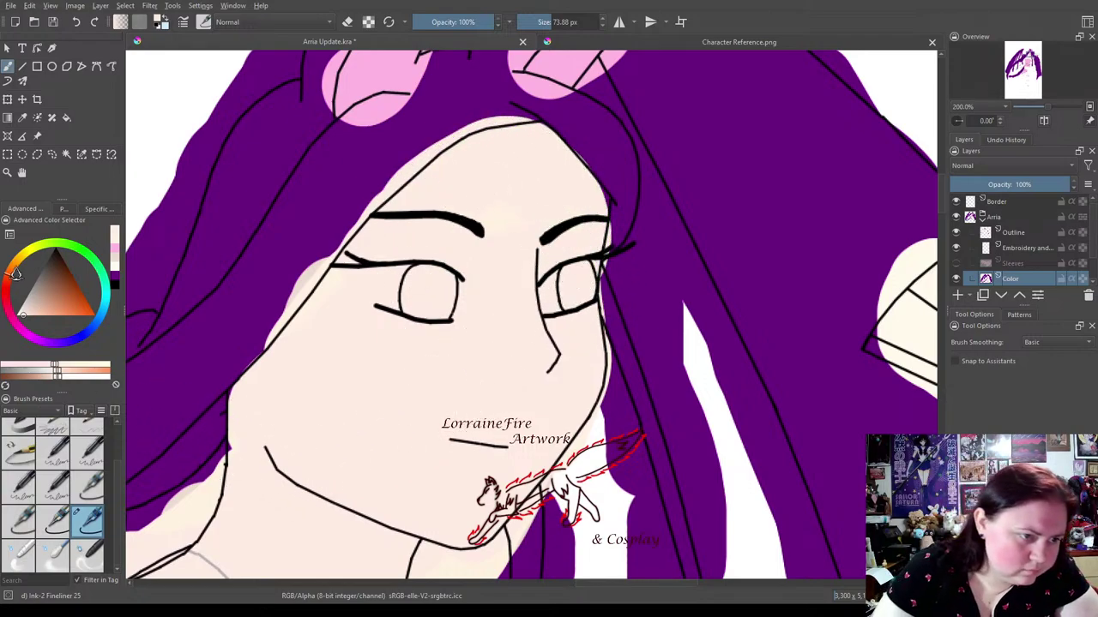
{"action": "left_click", "coordinate": [22, 321]}
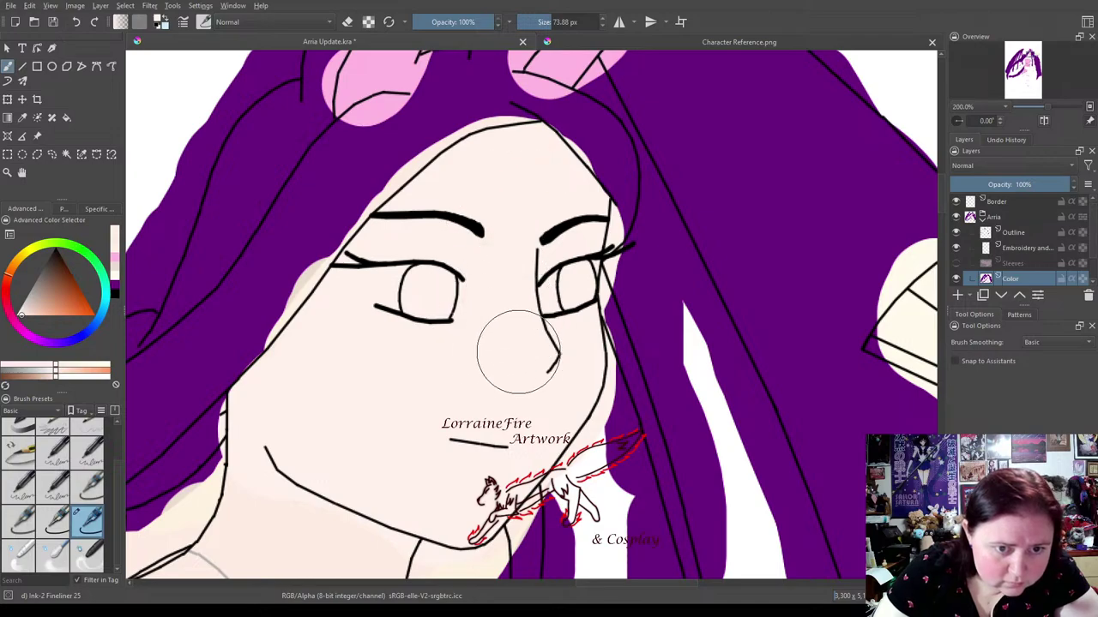
{"action": "left_click_drag", "start_coordinate": [503, 421], "coordinate": [561, 246]}
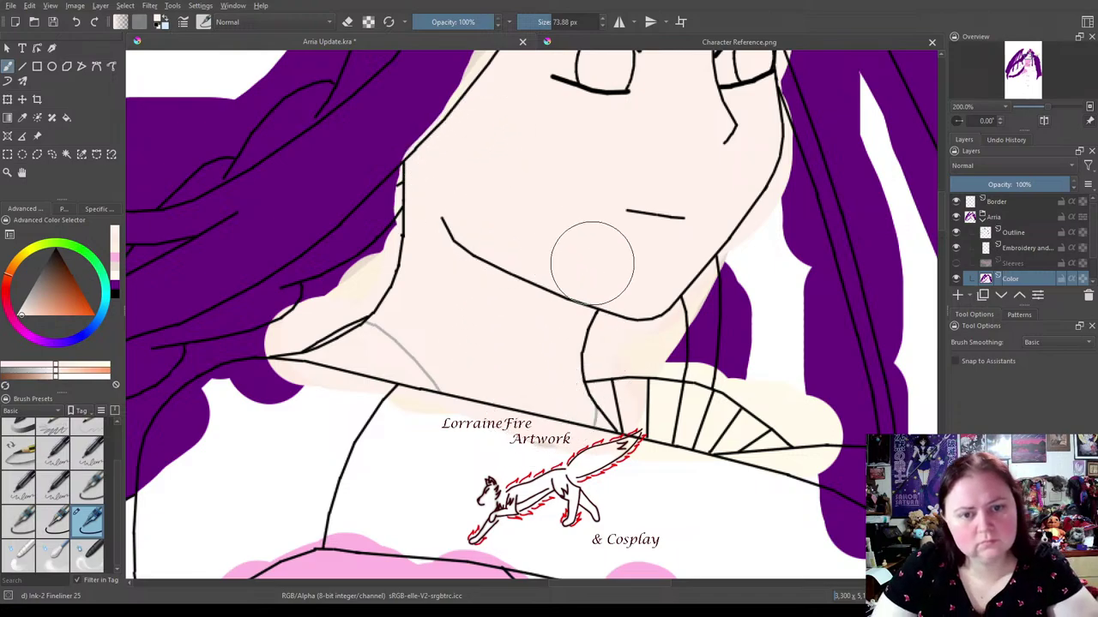
Touch up the large fan with a recent cream color, covering its uncolored corner tip.
{"action": "key", "text": "space"}
{"action": "left_click_drag", "start_coordinate": [527, 325], "coordinate": [386, 147]}
{"action": "scroll", "coordinate": [386, 148], "scroll_direction": "down", "scroll_amount": 3}
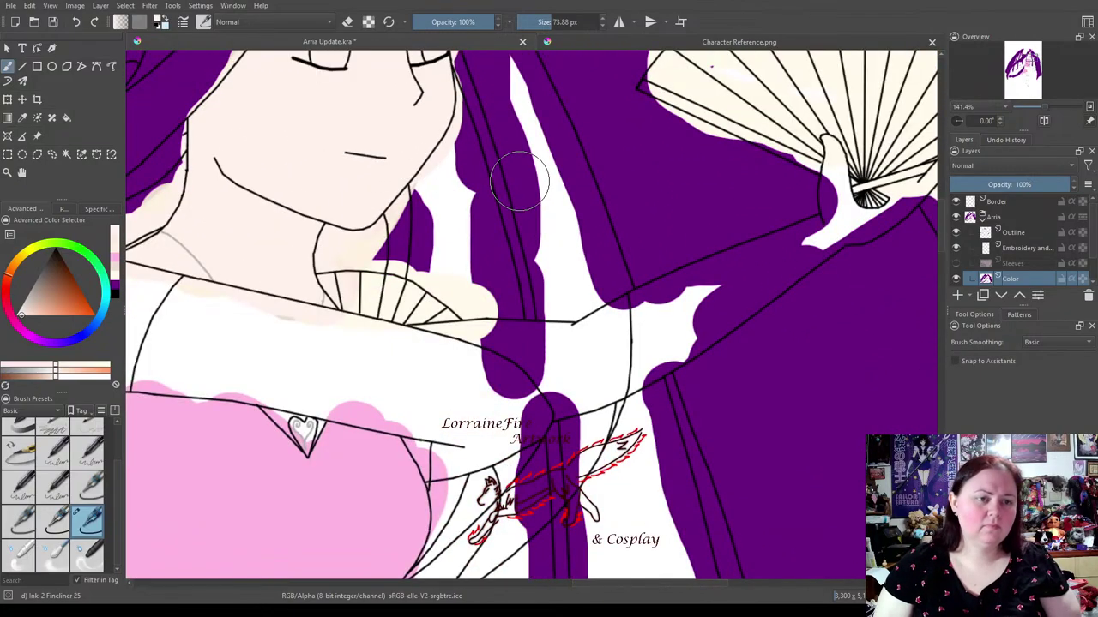
{"action": "scroll", "coordinate": [514, 245], "scroll_direction": "up", "scroll_amount": 2}
{"action": "left_click_drag", "start_coordinate": [412, 370], "coordinate": [440, 355]}
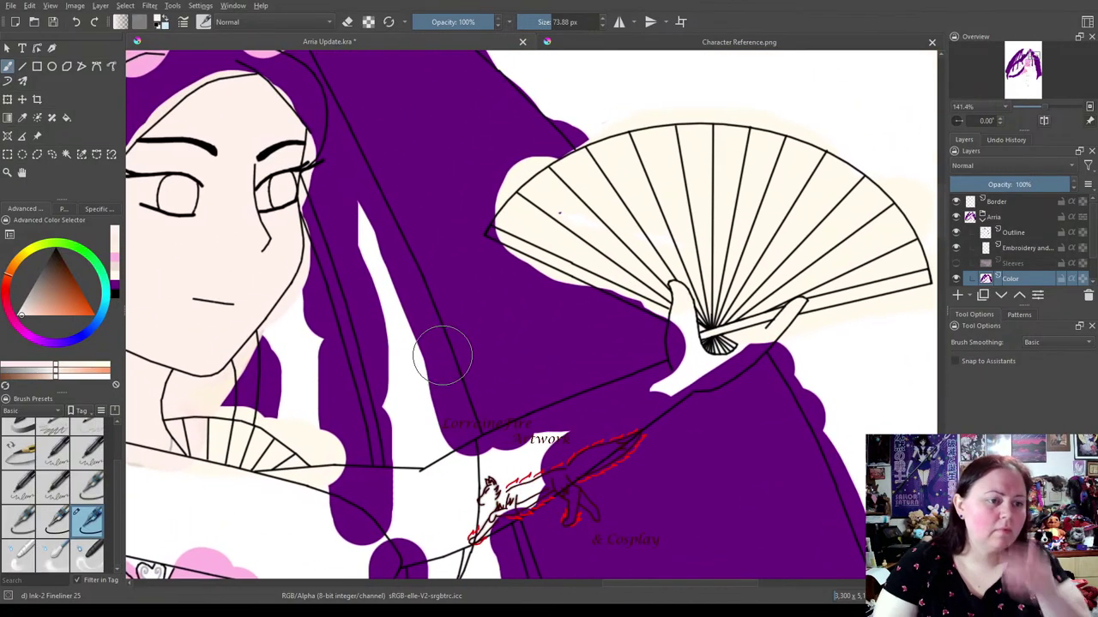
{"action": "left_click", "coordinate": [449, 357]}
{"action": "key", "text": "ctrl+z"}
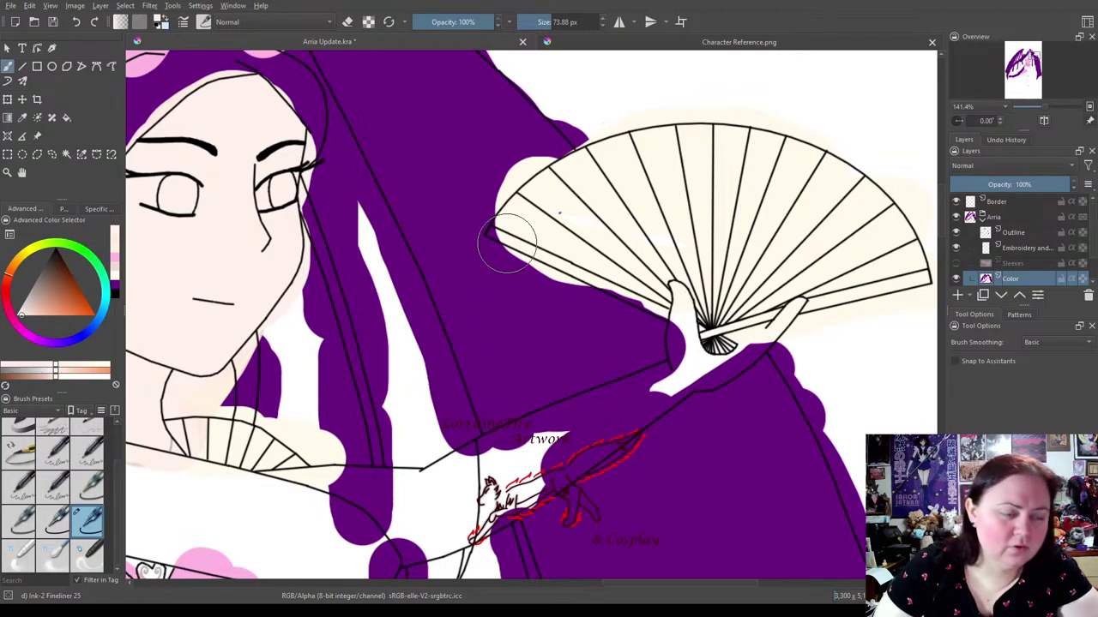
{"action": "left_click", "coordinate": [118, 258]}
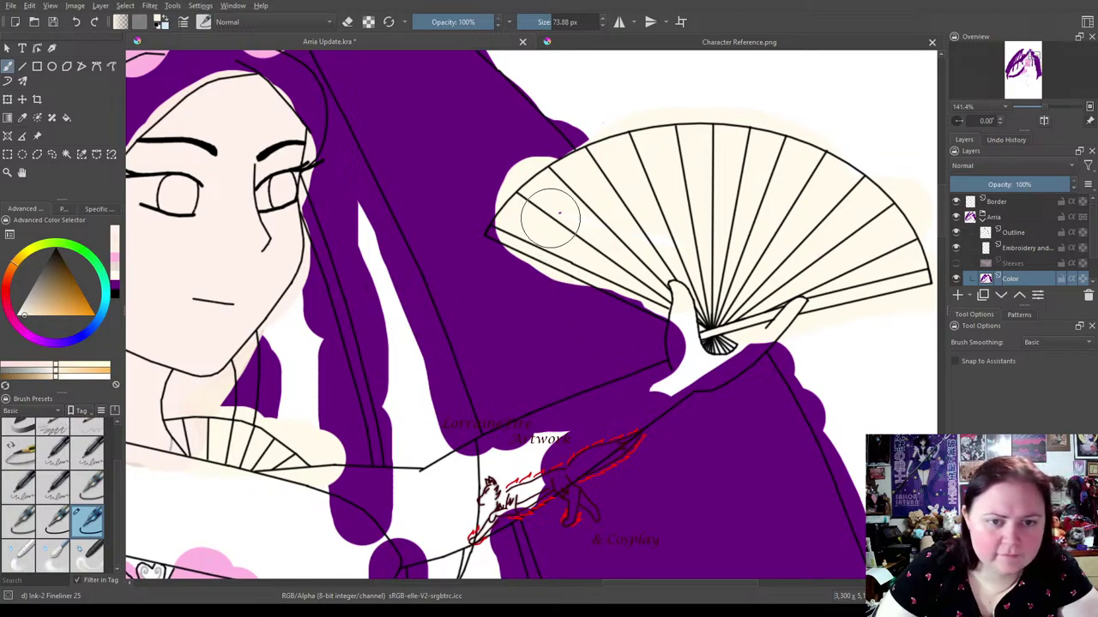
{"action": "left_click", "coordinate": [519, 221]}
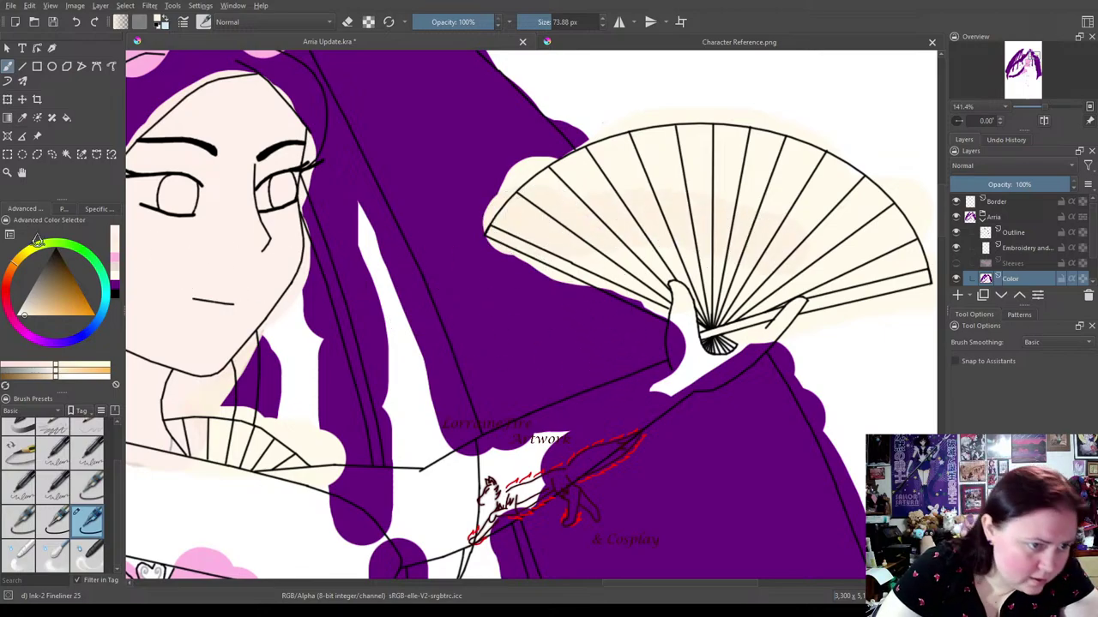
{"action": "left_click_drag", "start_coordinate": [115, 249], "coordinate": [113, 292]}
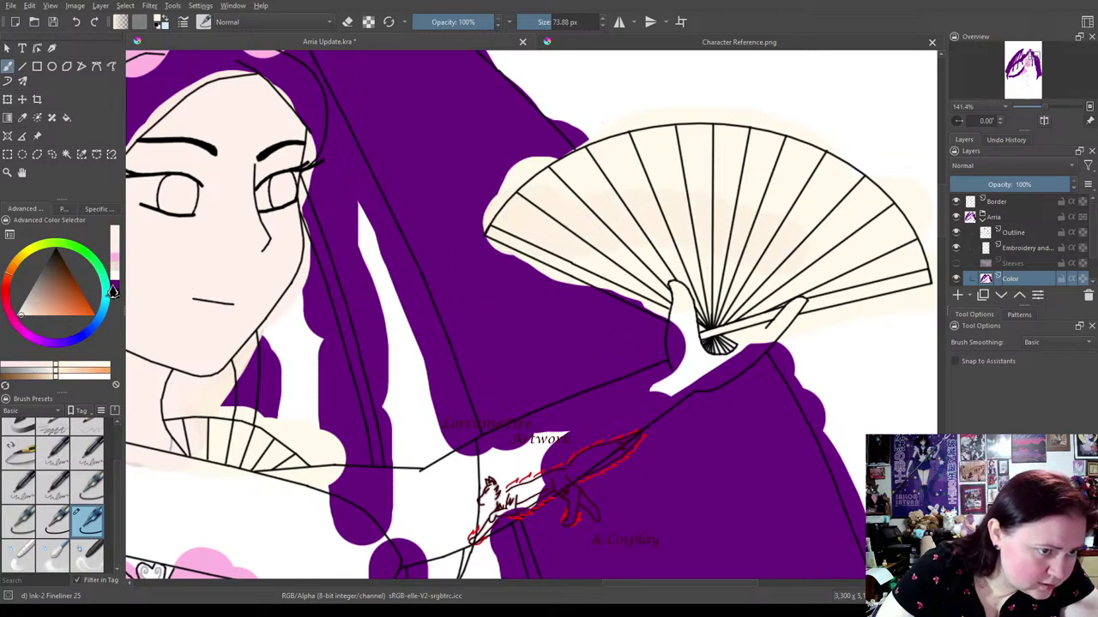
{"action": "left_click", "coordinate": [114, 287]}
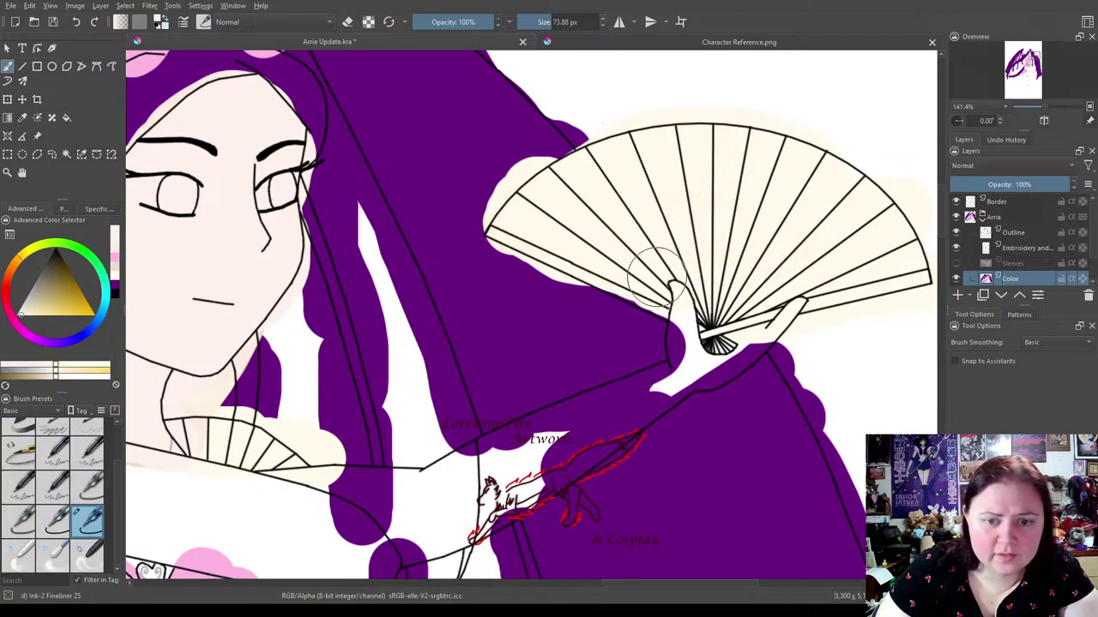
{"action": "left_click", "coordinate": [114, 247]}
{"action": "mouse_move", "coordinate": [699, 317]}
{"action": "left_mouse_down"}
{"action": "mouse_move", "coordinate": [674, 373]}
{"action": "mouse_move", "coordinate": [754, 334]}
{"action": "left_mouse_up"}
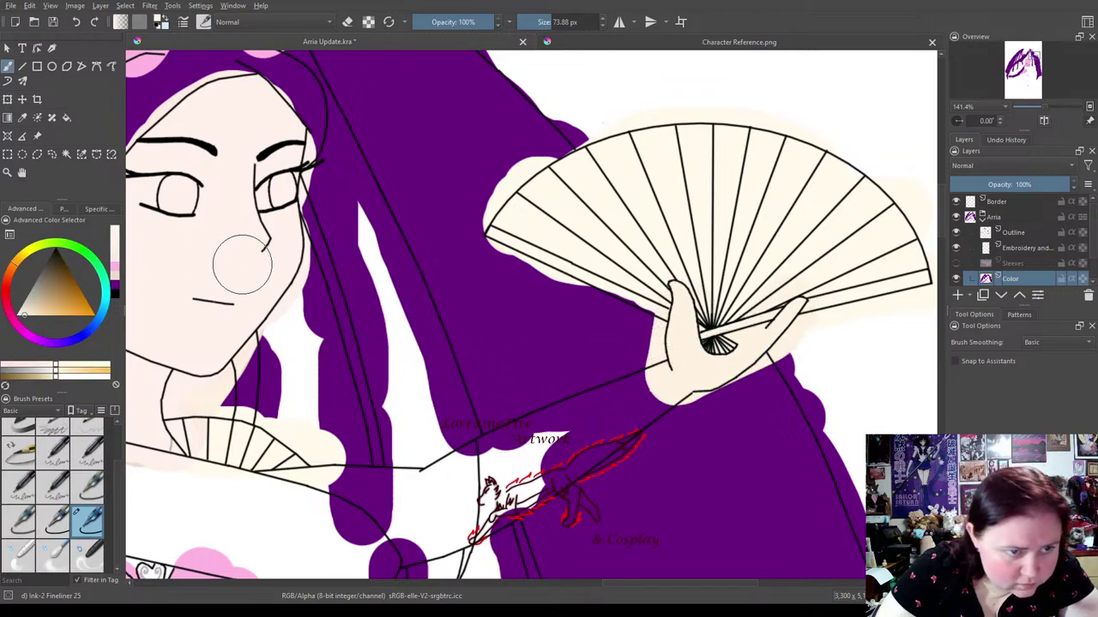
{"action": "key", "text": "ctrl+z"}
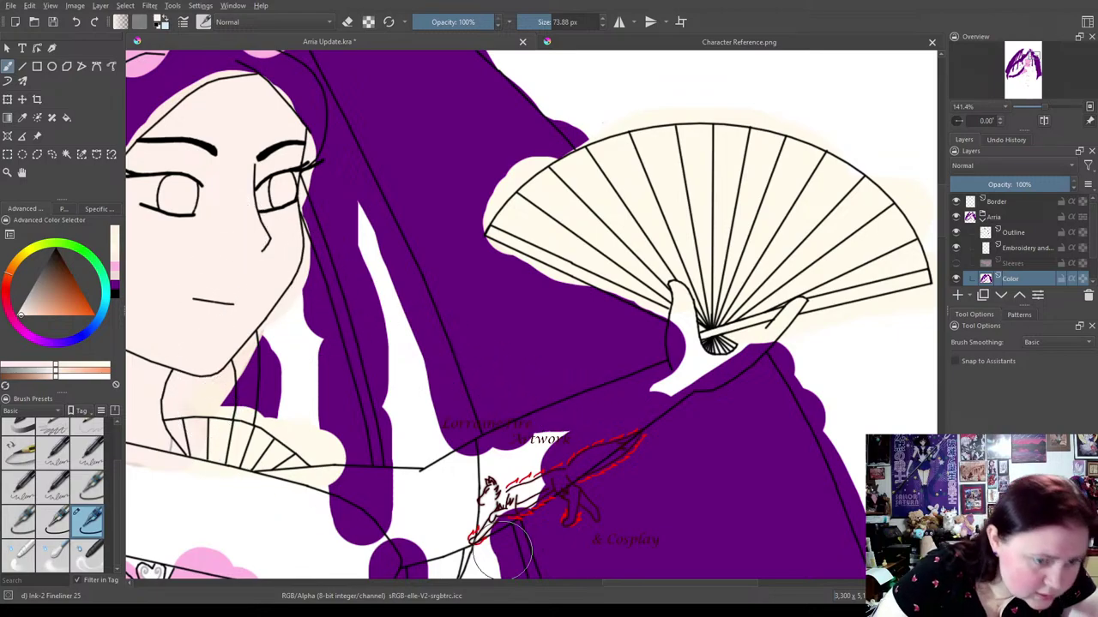
Paint the raised arm and hand, shoulders and upper chest with the pale pinkish skin tone.
{"action": "mouse_move", "coordinate": [355, 483]}
{"action": "left_mouse_down"}
{"action": "mouse_move", "coordinate": [259, 498]}
{"action": "mouse_move", "coordinate": [438, 493]}
{"action": "mouse_move", "coordinate": [318, 507]}
{"action": "mouse_move", "coordinate": [449, 500]}
{"action": "mouse_move", "coordinate": [391, 549]}
{"action": "mouse_move", "coordinate": [573, 465]}
{"action": "mouse_move", "coordinate": [391, 499]}
{"action": "mouse_move", "coordinate": [468, 482]}
{"action": "mouse_move", "coordinate": [676, 385]}
{"action": "mouse_move", "coordinate": [689, 370]}
{"action": "mouse_move", "coordinate": [683, 314]}
{"action": "mouse_move", "coordinate": [734, 351]}
{"action": "mouse_move", "coordinate": [785, 313]}
{"action": "left_mouse_up"}
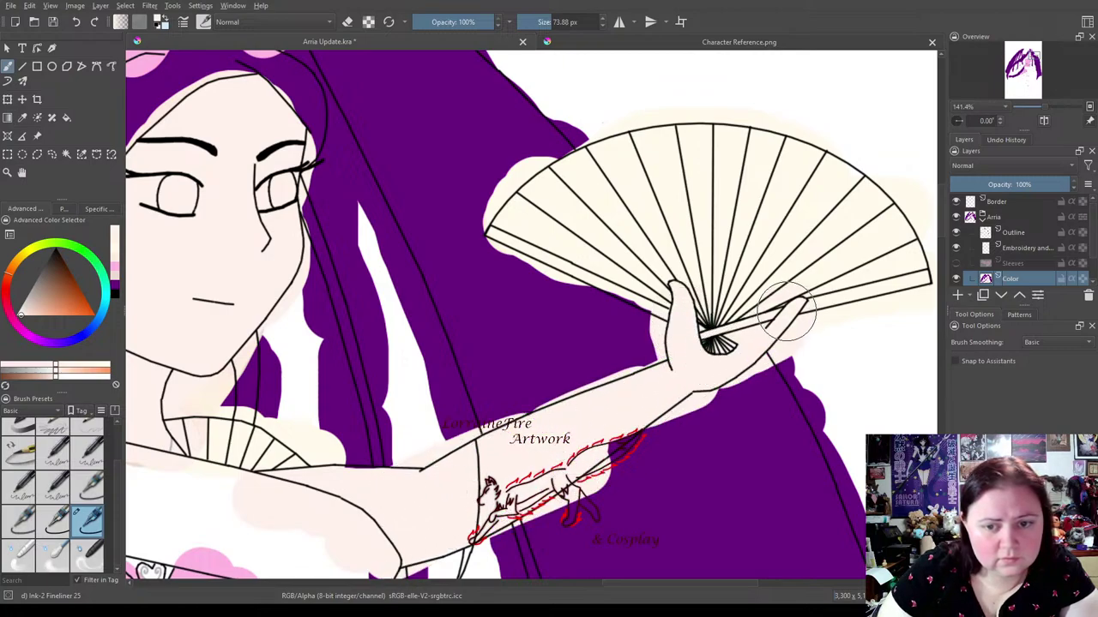
{"action": "mouse_move", "coordinate": [613, 386]}
{"action": "left_mouse_down"}
{"action": "mouse_move", "coordinate": [674, 306]}
{"action": "mouse_move", "coordinate": [580, 257]}
{"action": "left_mouse_up"}
{"action": "left_click_drag", "start_coordinate": [392, 326], "coordinate": [345, 343]}
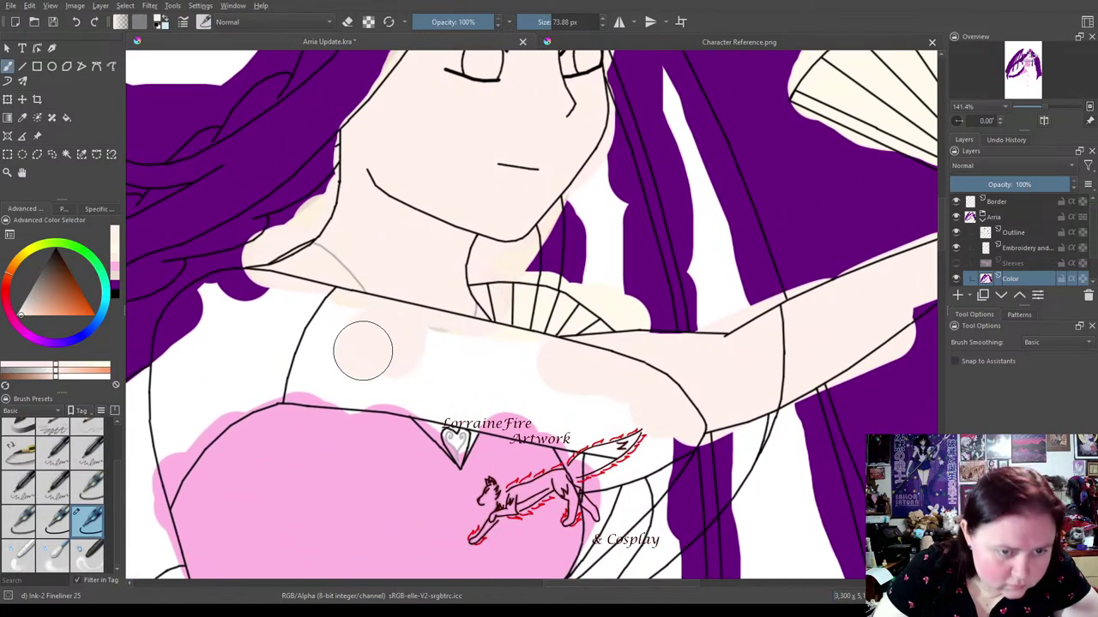
{"action": "mouse_move", "coordinate": [392, 272]}
{"action": "left_mouse_down"}
{"action": "mouse_move", "coordinate": [334, 310]}
{"action": "mouse_move", "coordinate": [231, 296]}
{"action": "mouse_move", "coordinate": [204, 318]}
{"action": "mouse_move", "coordinate": [176, 373]}
{"action": "mouse_move", "coordinate": [210, 298]}
{"action": "mouse_move", "coordinate": [181, 348]}
{"action": "mouse_move", "coordinate": [174, 476]}
{"action": "mouse_move", "coordinate": [239, 361]}
{"action": "mouse_move", "coordinate": [218, 398]}
{"action": "mouse_move", "coordinate": [304, 355]}
{"action": "mouse_move", "coordinate": [234, 394]}
{"action": "mouse_move", "coordinate": [404, 359]}
{"action": "mouse_move", "coordinate": [314, 377]}
{"action": "mouse_move", "coordinate": [521, 408]}
{"action": "mouse_move", "coordinate": [341, 380]}
{"action": "mouse_move", "coordinate": [466, 422]}
{"action": "mouse_move", "coordinate": [457, 433]}
{"action": "mouse_move", "coordinate": [409, 376]}
{"action": "mouse_move", "coordinate": [490, 379]}
{"action": "mouse_move", "coordinate": [516, 392]}
{"action": "mouse_move", "coordinate": [463, 349]}
{"action": "mouse_move", "coordinate": [700, 390]}
{"action": "mouse_move", "coordinate": [643, 385]}
{"action": "mouse_move", "coordinate": [683, 384]}
{"action": "left_mouse_up"}
{"action": "mouse_move", "coordinate": [742, 302]}
{"action": "left_mouse_down"}
{"action": "mouse_move", "coordinate": [600, 481]}
{"action": "mouse_move", "coordinate": [610, 340]}
{"action": "mouse_move", "coordinate": [686, 306]}
{"action": "mouse_move", "coordinate": [711, 240]}
{"action": "left_mouse_up"}
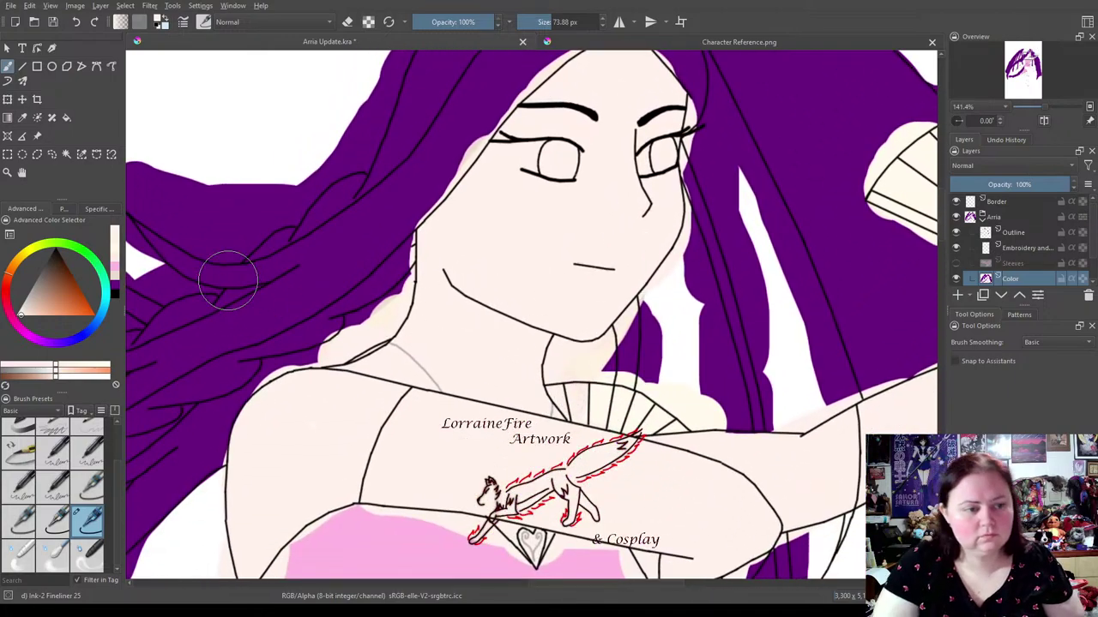
Pick the recent cream color and repaint the small fan below the chin with it.
{"action": "left_click", "coordinate": [114, 258]}
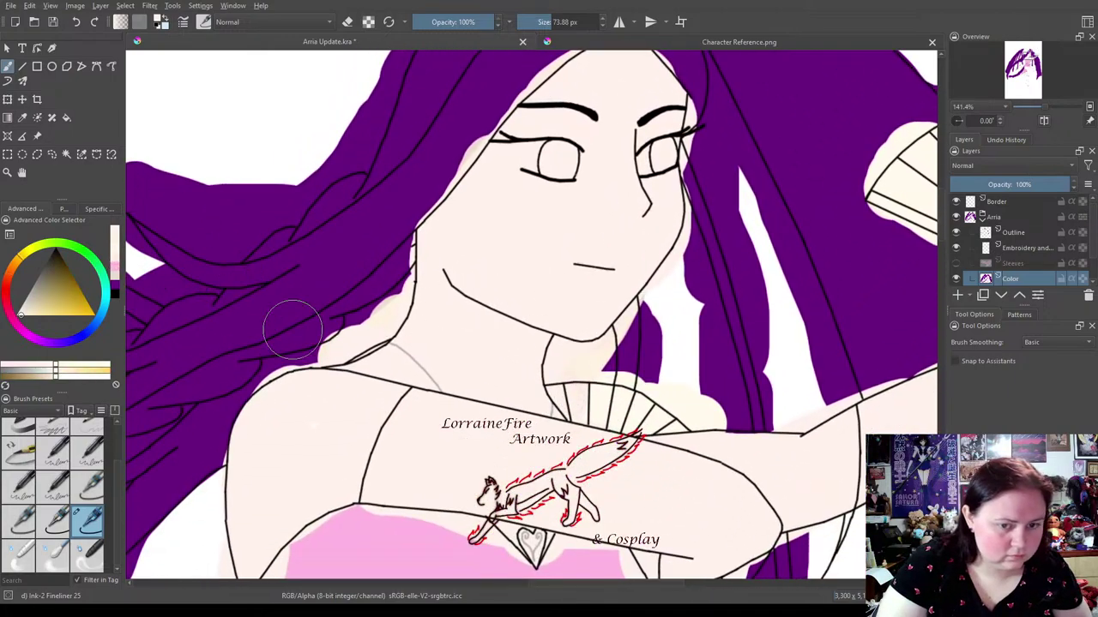
{"action": "left_click_drag", "start_coordinate": [639, 399], "coordinate": [686, 401]}
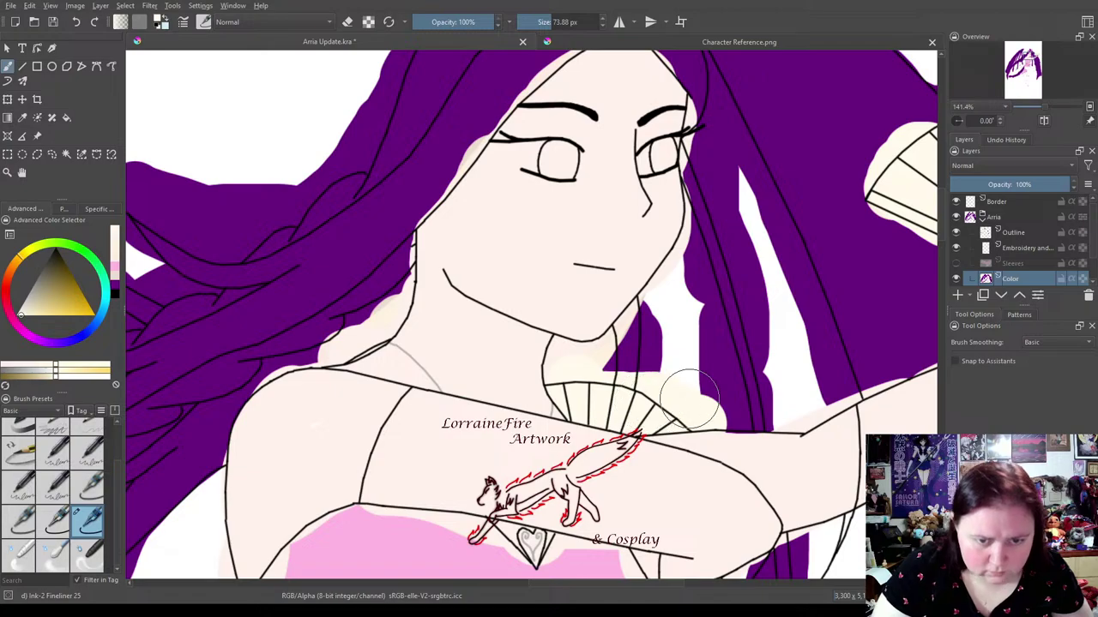
{"action": "left_click_drag", "start_coordinate": [740, 336], "coordinate": [697, 257]}
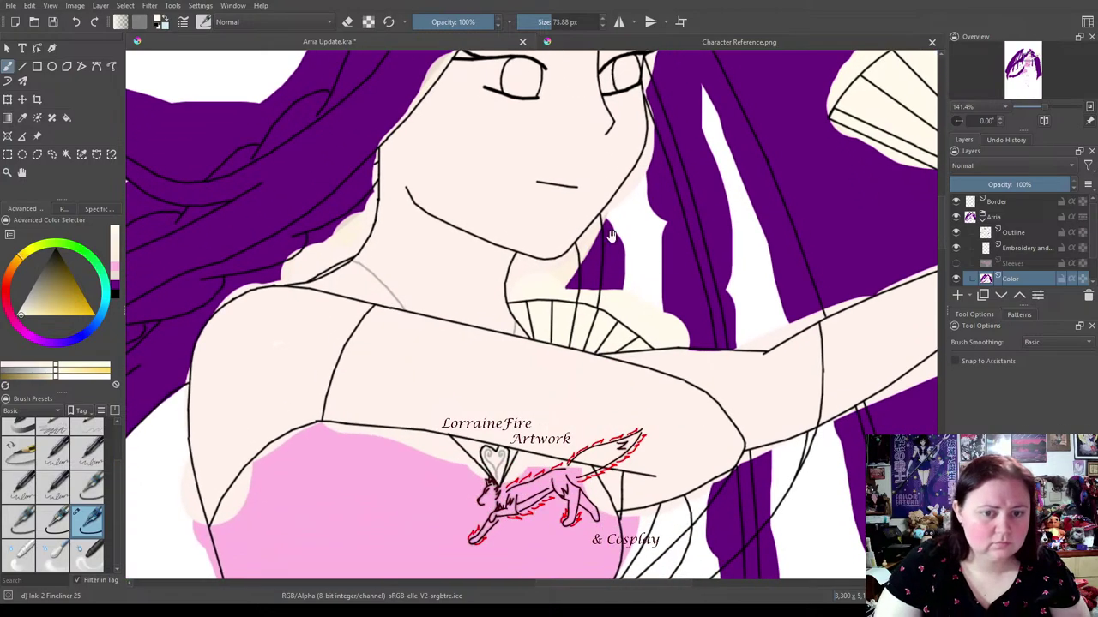
Pick the recent purple and repaint the hair strand beside the neck, above the small fan.
{"action": "left_click", "coordinate": [113, 294]}
{"action": "mouse_move", "coordinate": [618, 245]}
{"action": "left_mouse_down"}
{"action": "mouse_move", "coordinate": [602, 257]}
{"action": "mouse_move", "coordinate": [604, 279]}
{"action": "left_mouse_up"}
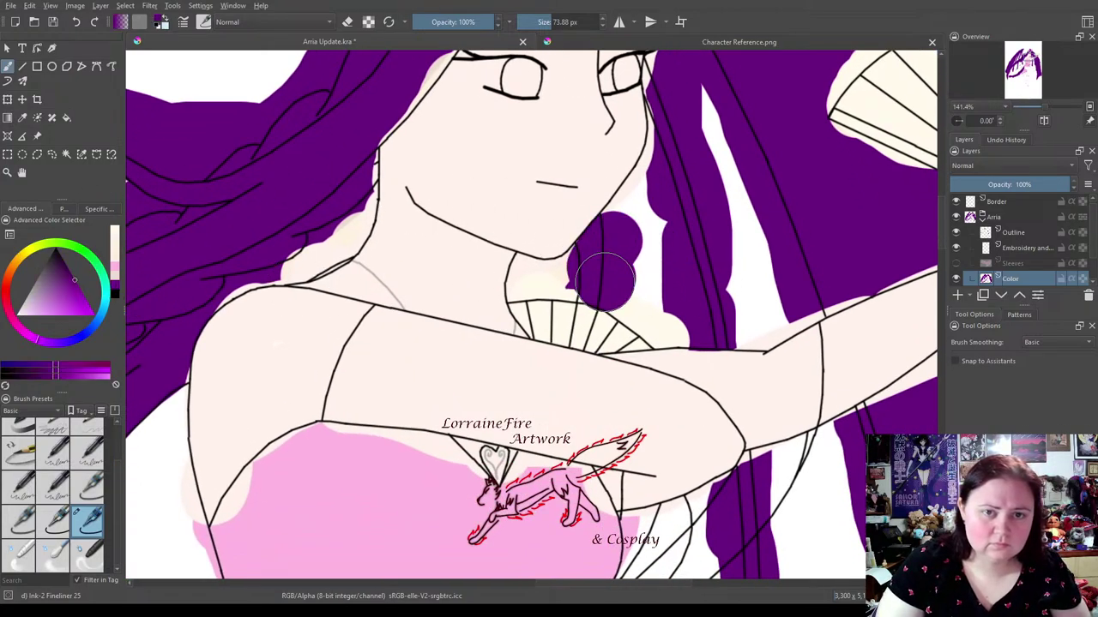
Check the eyes on the character reference, then paint the whites of both eyes white in the artwork.
{"action": "left_click", "coordinate": [751, 43]}
{"action": "key", "text": "p"}
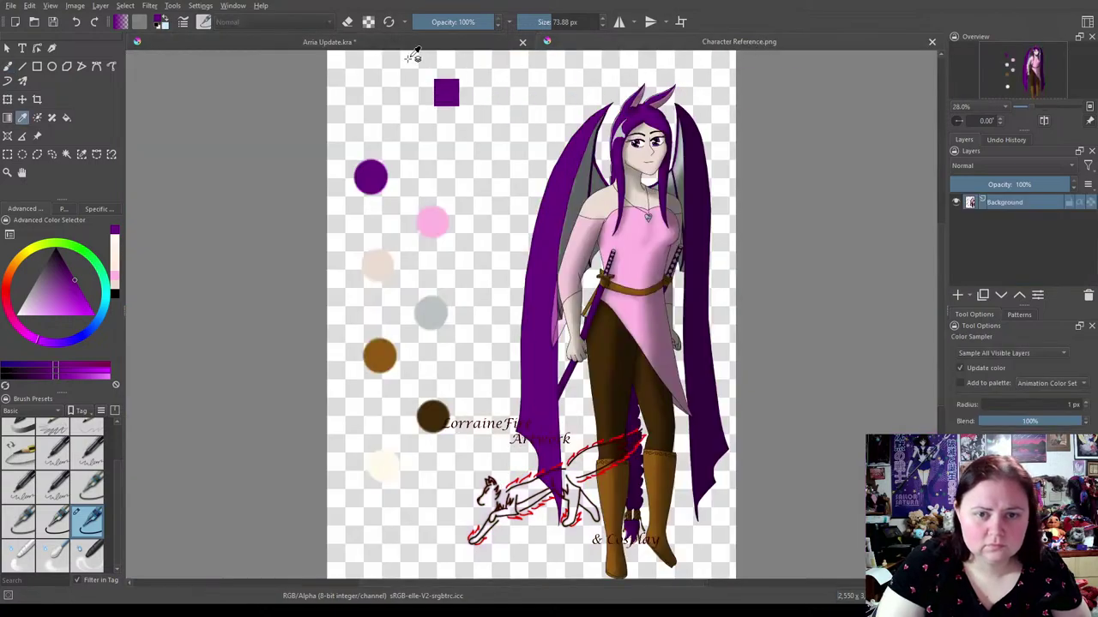
{"action": "left_click", "coordinate": [367, 42]}
{"action": "key", "text": "b"}
{"action": "left_click_drag", "start_coordinate": [546, 187], "coordinate": [443, 308]}
{"action": "left_click", "coordinate": [39, 314]}
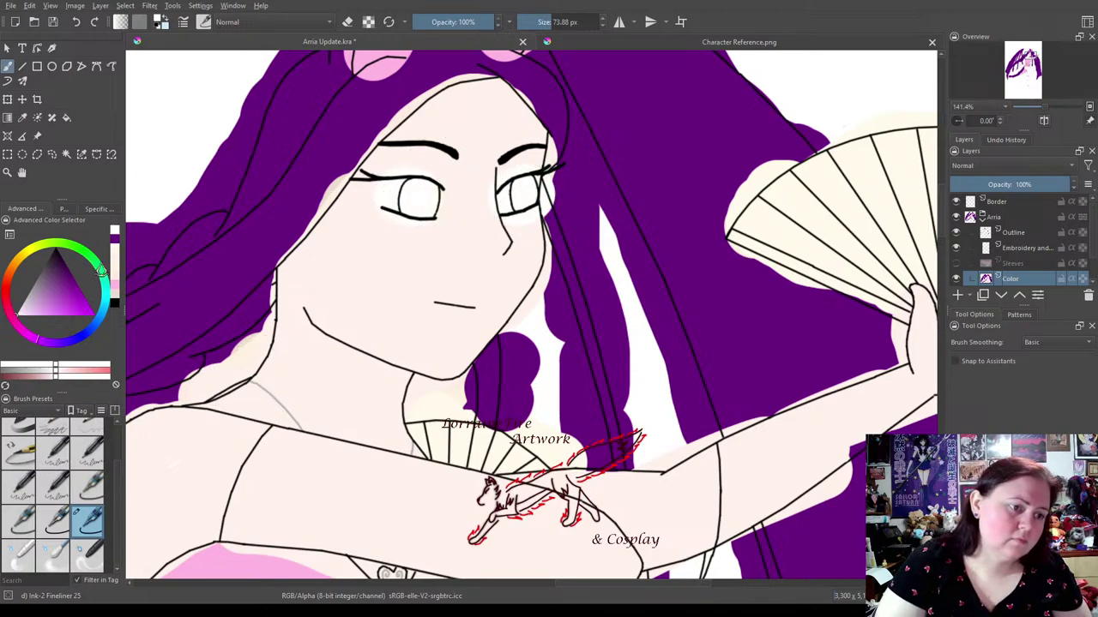
Pick the recent purple and fill the irises of both eyes with it.
{"action": "left_click", "coordinate": [115, 242]}
{"action": "left_click", "coordinate": [422, 195]}
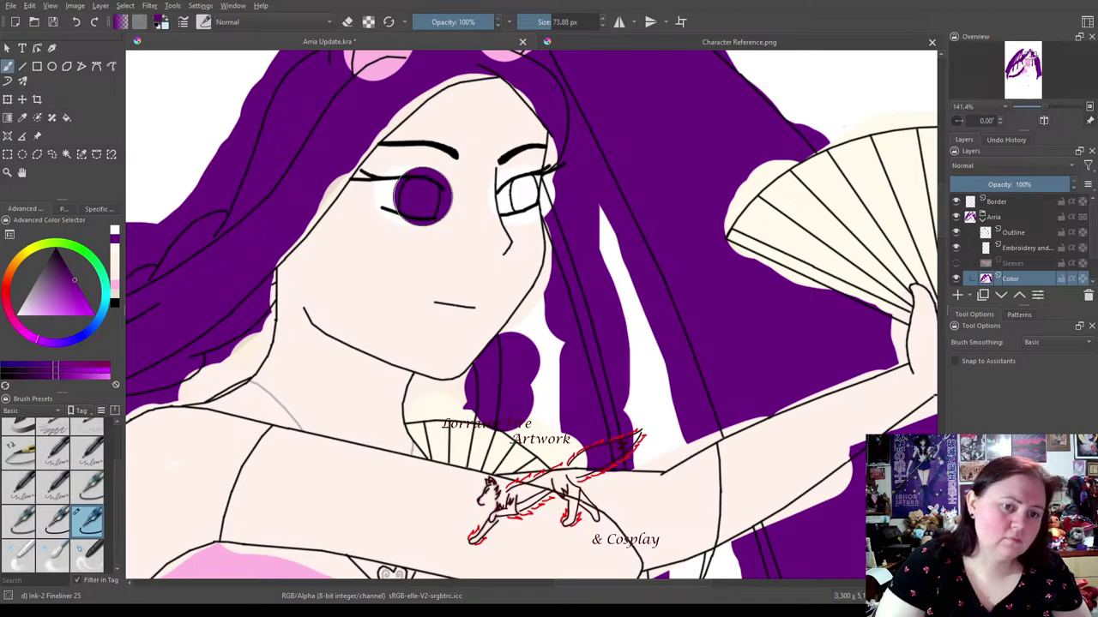
{"action": "left_click", "coordinate": [532, 196]}
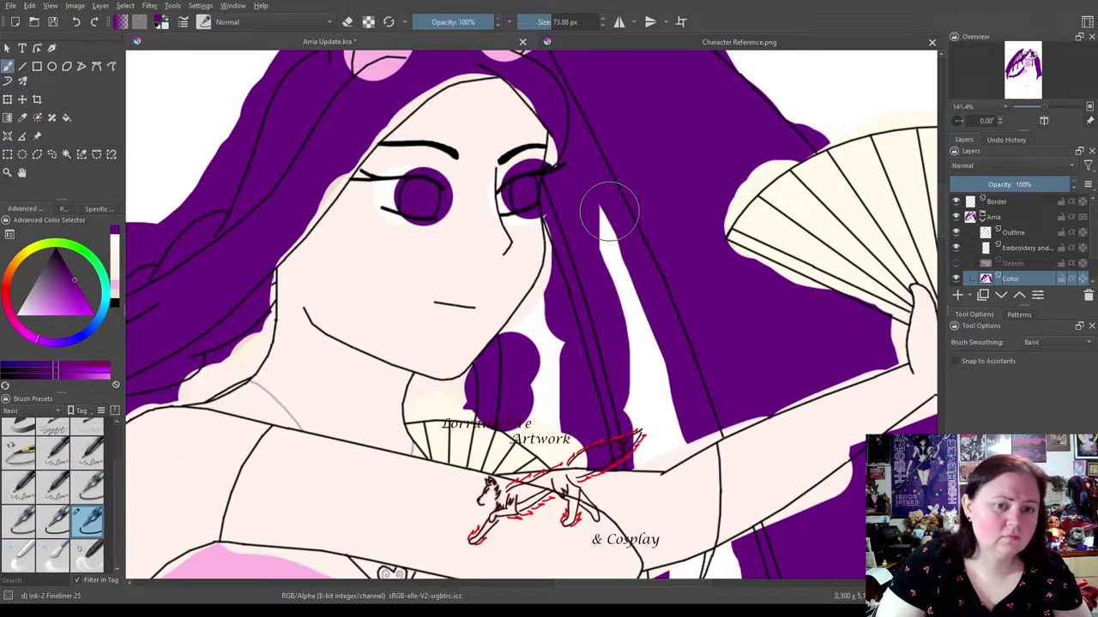
{"action": "scroll", "coordinate": [582, 225], "scroll_direction": "down", "scroll_amount": 5}
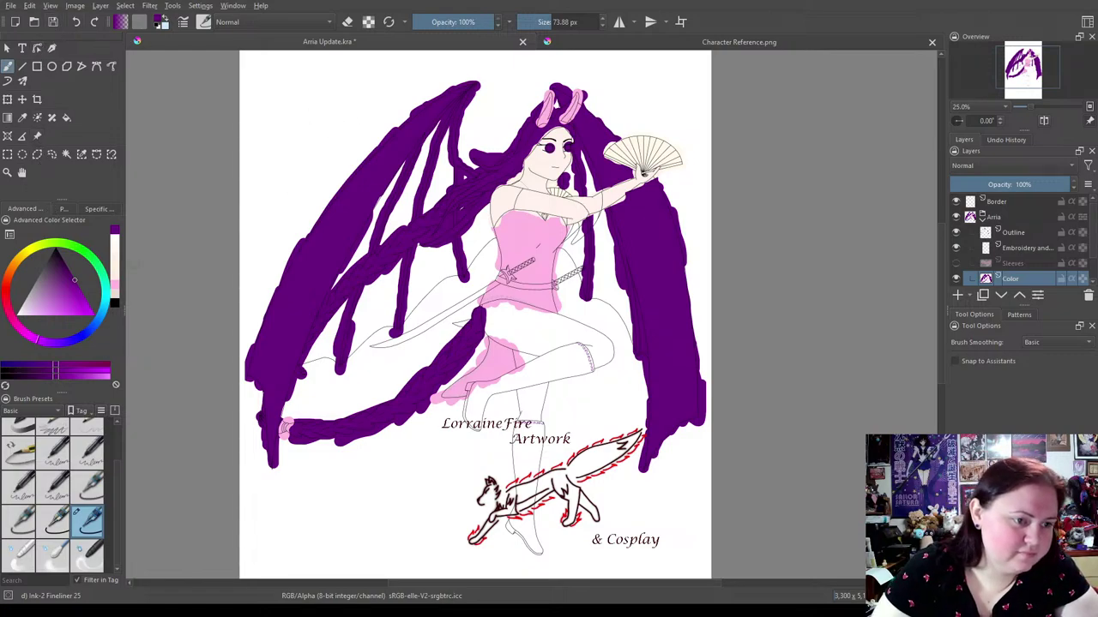
Pick the pale pinkish skin tone from the recent colors and switch to the Character Reference image.
{"action": "left_click", "coordinate": [117, 264]}
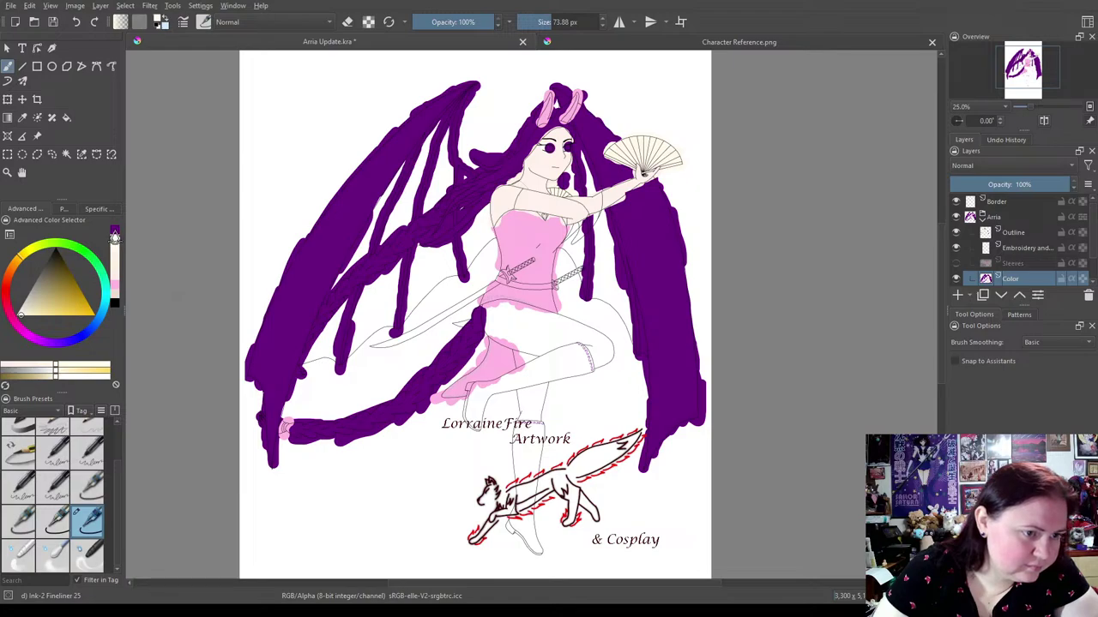
{"action": "left_click", "coordinate": [116, 272]}
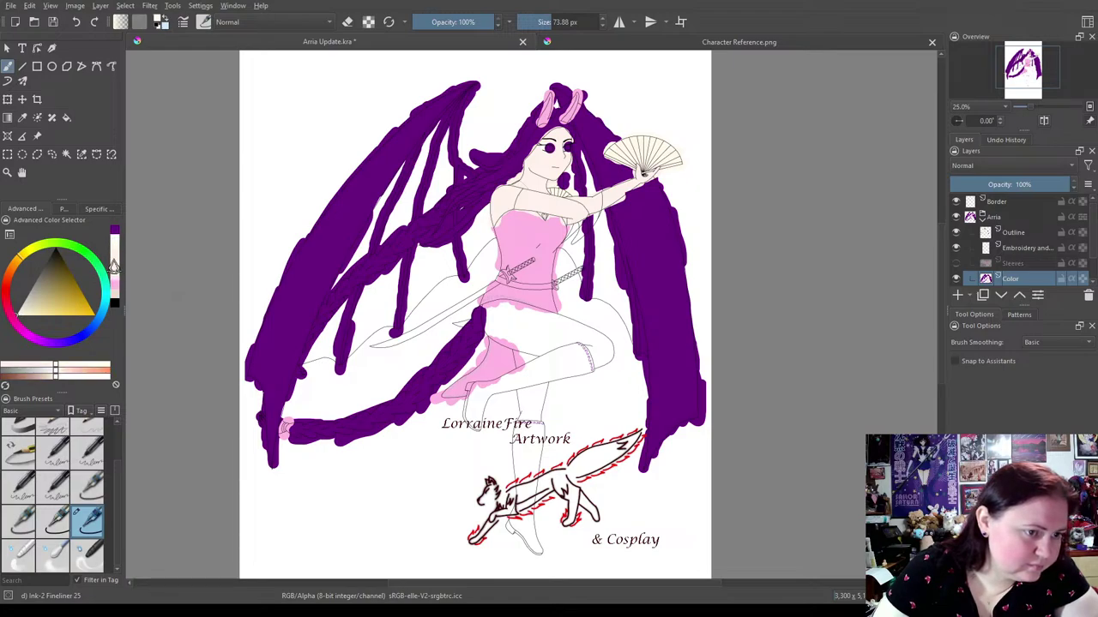
{"action": "left_click", "coordinate": [114, 269]}
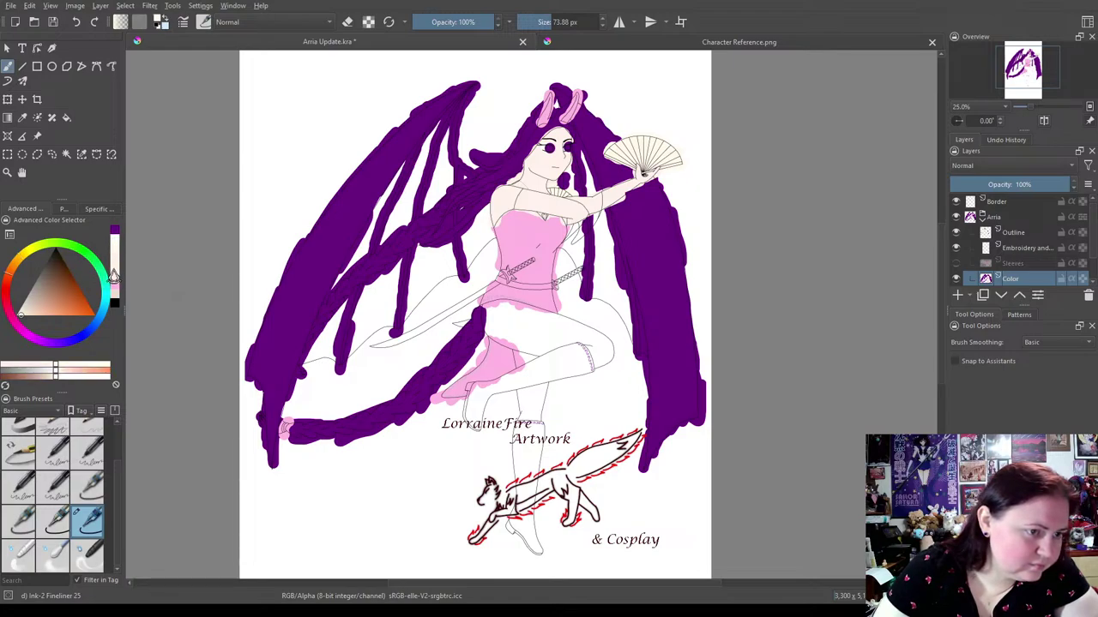
{"action": "left_click", "coordinate": [114, 275]}
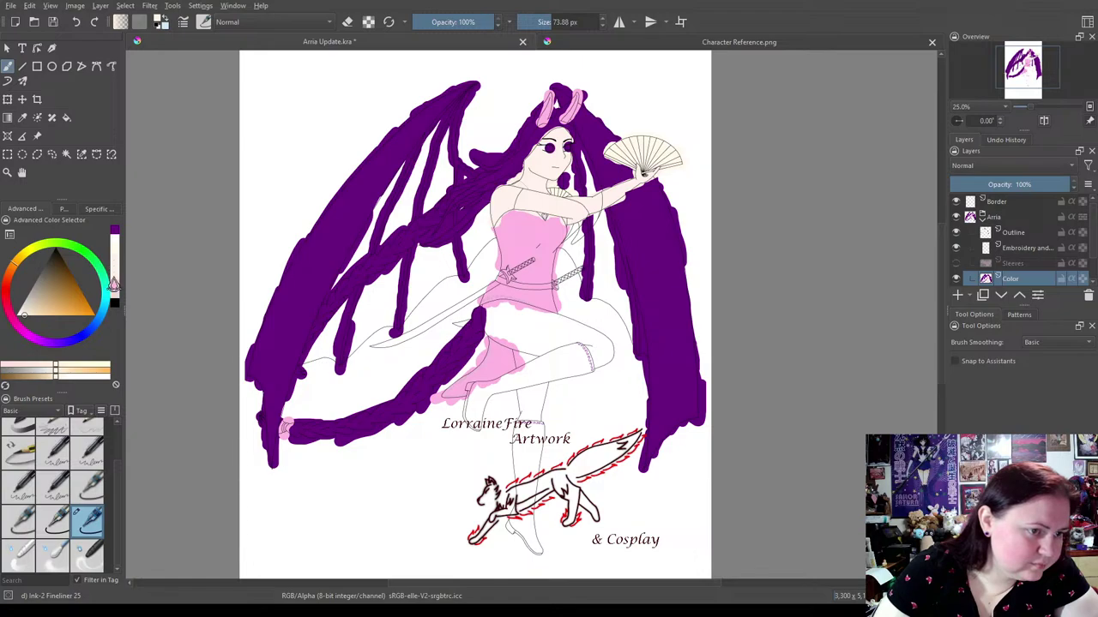
{"action": "left_click", "coordinate": [114, 270]}
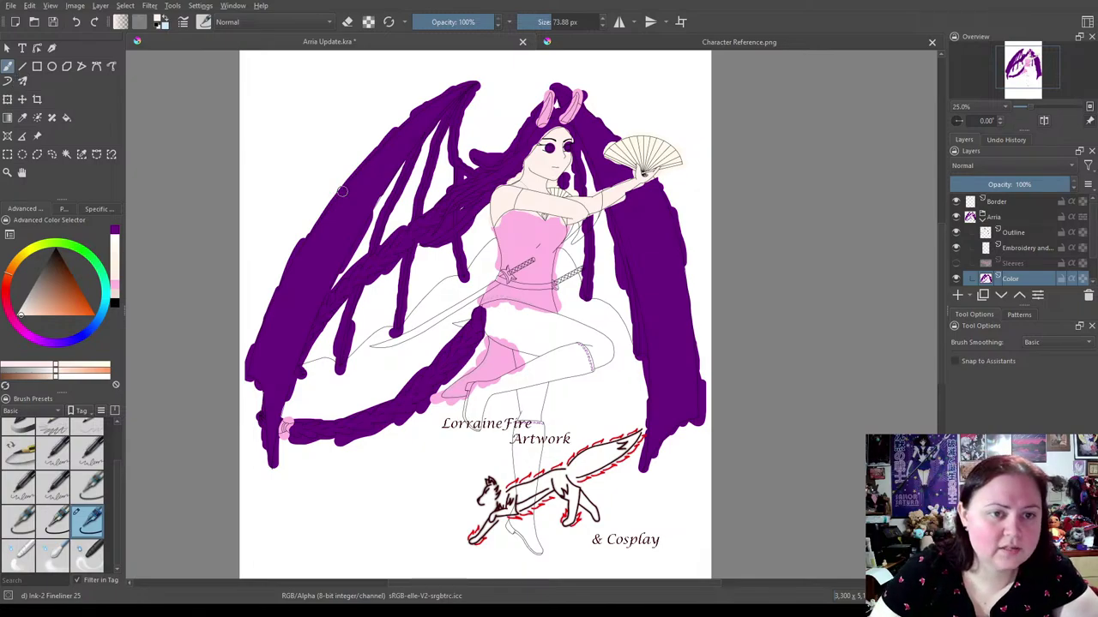
{"action": "left_click", "coordinate": [725, 43]}
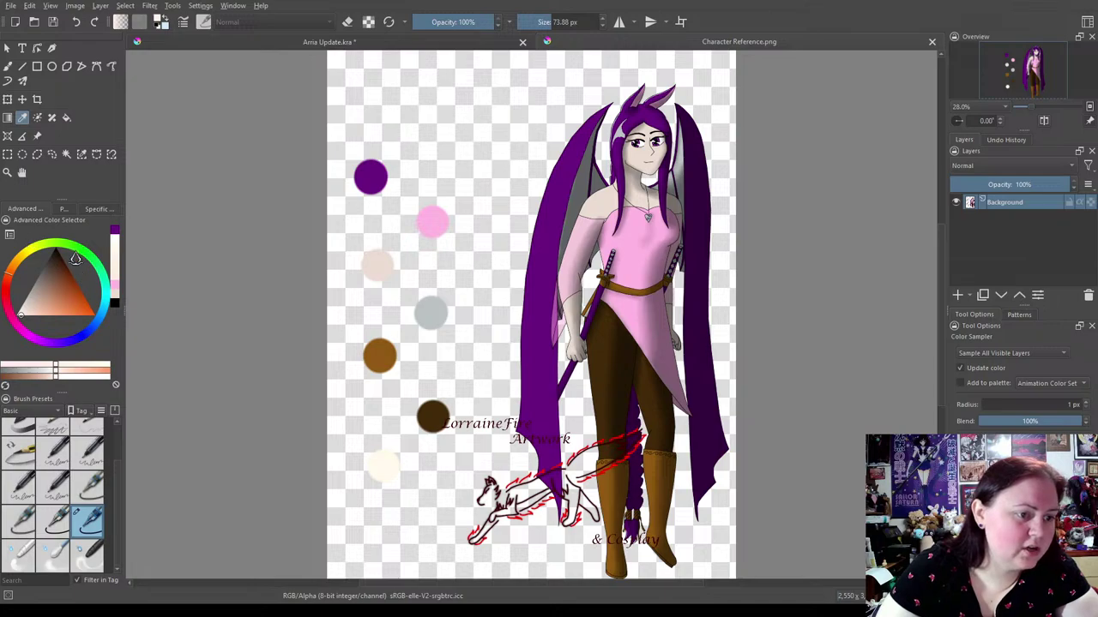
Choose the Ink-1 Precision 25 brush and set its size to 150 px.
{"action": "left_click", "coordinate": [8, 66]}
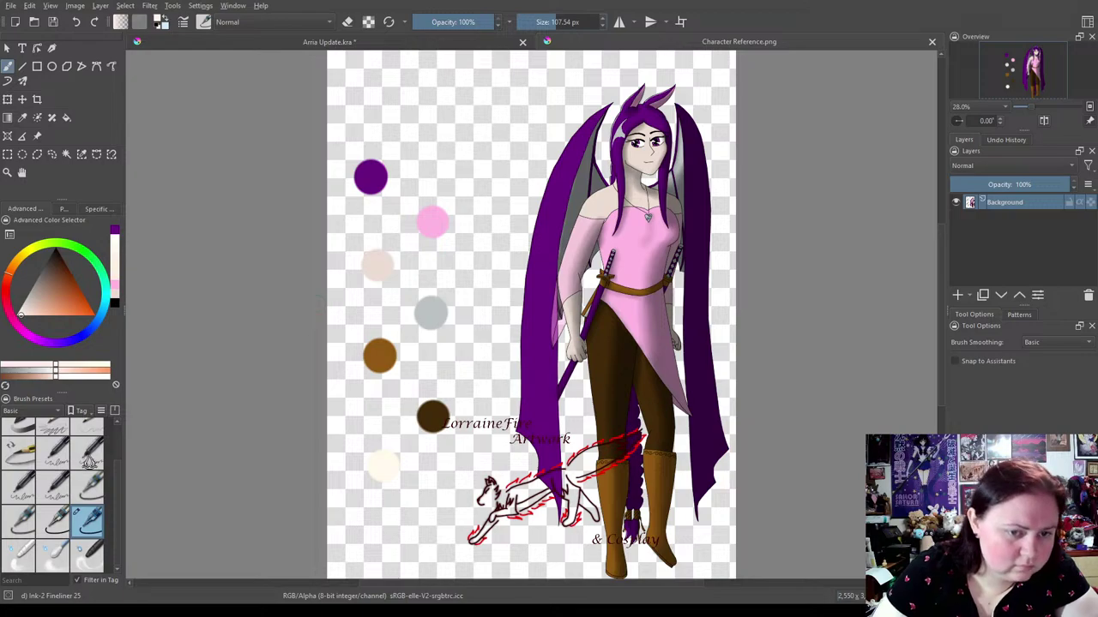
{"action": "left_click", "coordinate": [57, 482]}
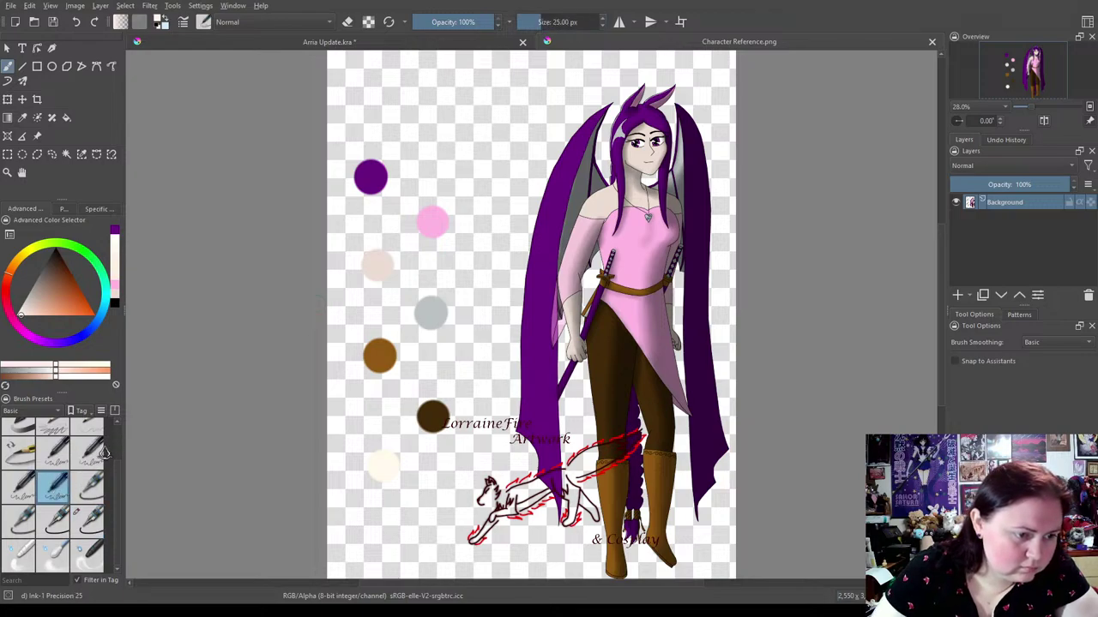
{"action": "double_click", "coordinate": [566, 21]}
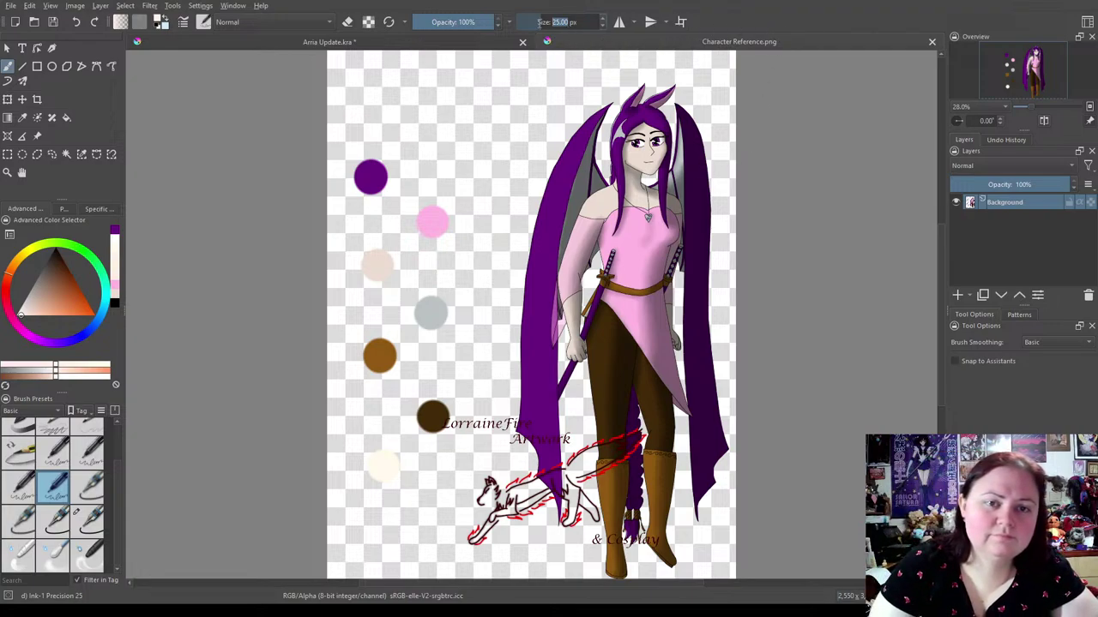
{"action": "type", "text": "15"}
{"action": "key", "text": "Return"}
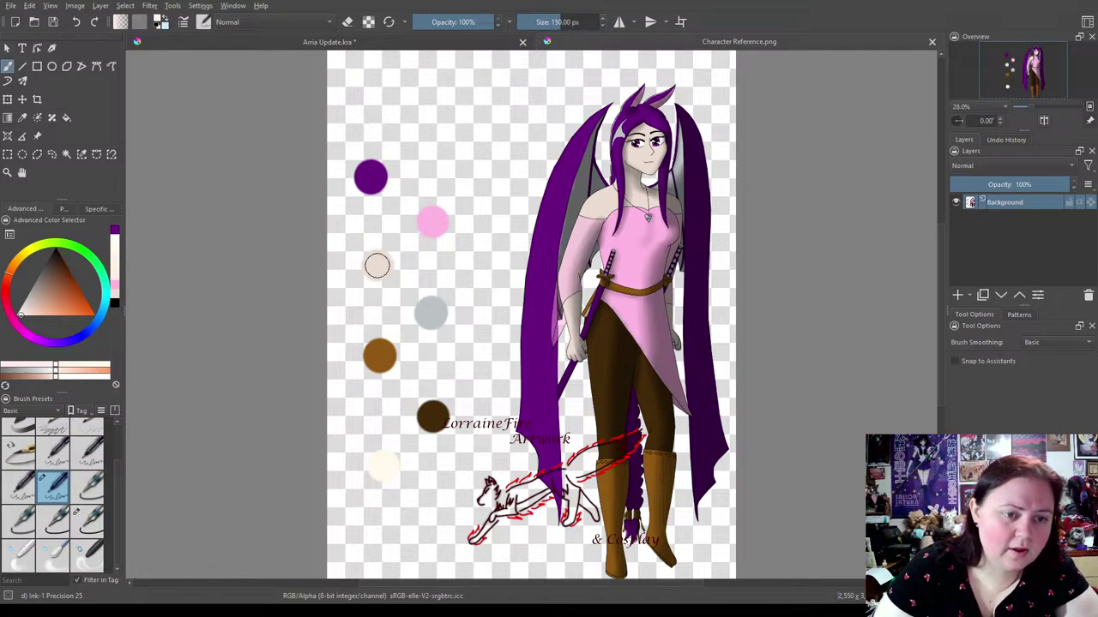
Paint over the old skin swatch with the pale pinkish tone, enlarging the brush to about 210 px.
{"action": "left_click", "coordinate": [375, 265]}
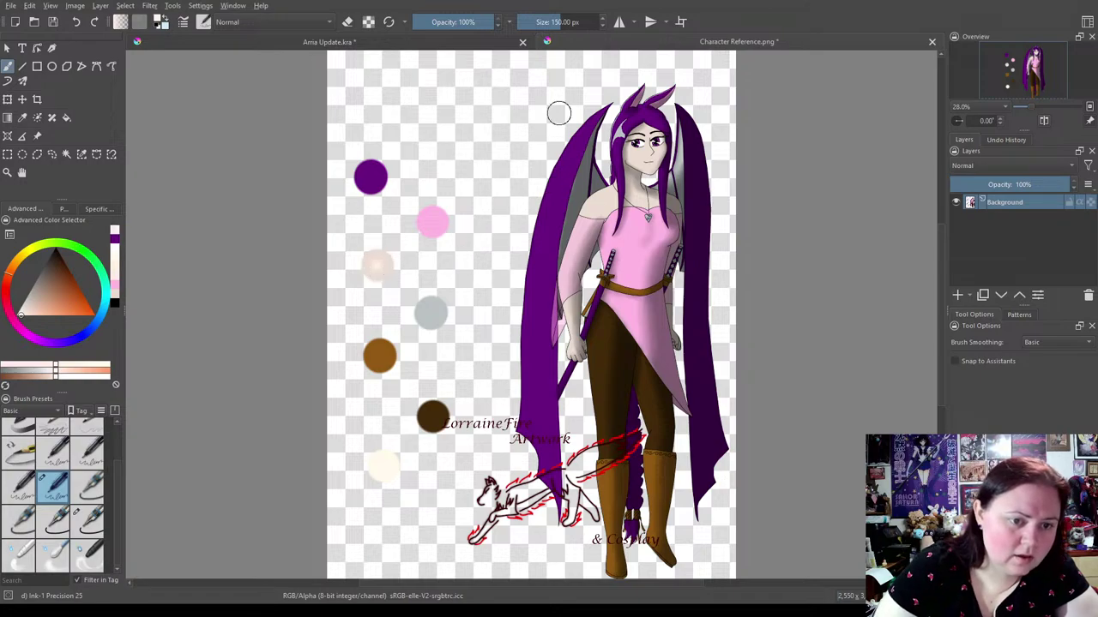
{"action": "scroll", "coordinate": [559, 24], "scroll_direction": "down", "scroll_amount": 3}
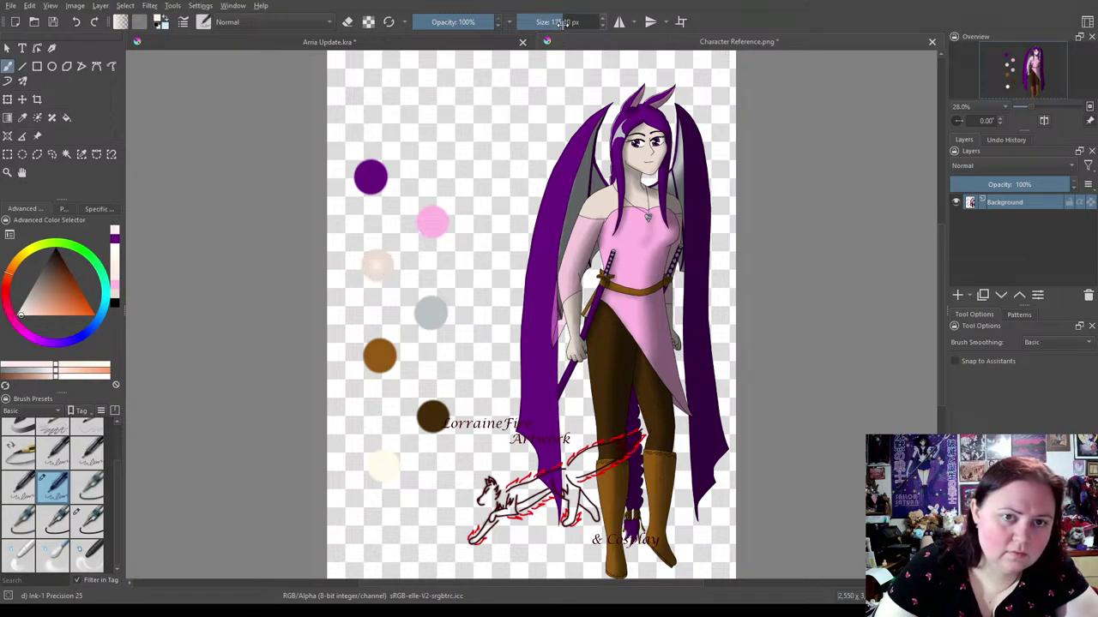
{"action": "left_click", "coordinate": [377, 264]}
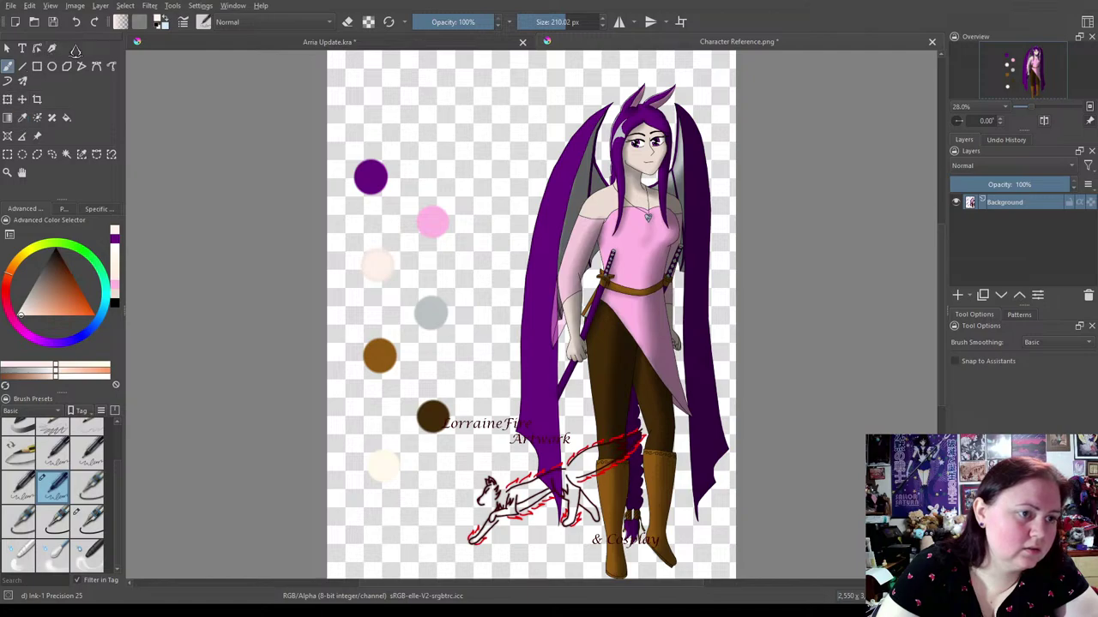
Erase the skin swatch completely from the reference palette and return the brush to painting mode.
{"action": "left_click", "coordinate": [347, 21]}
{"action": "left_click_drag", "start_coordinate": [360, 274], "coordinate": [391, 259]}
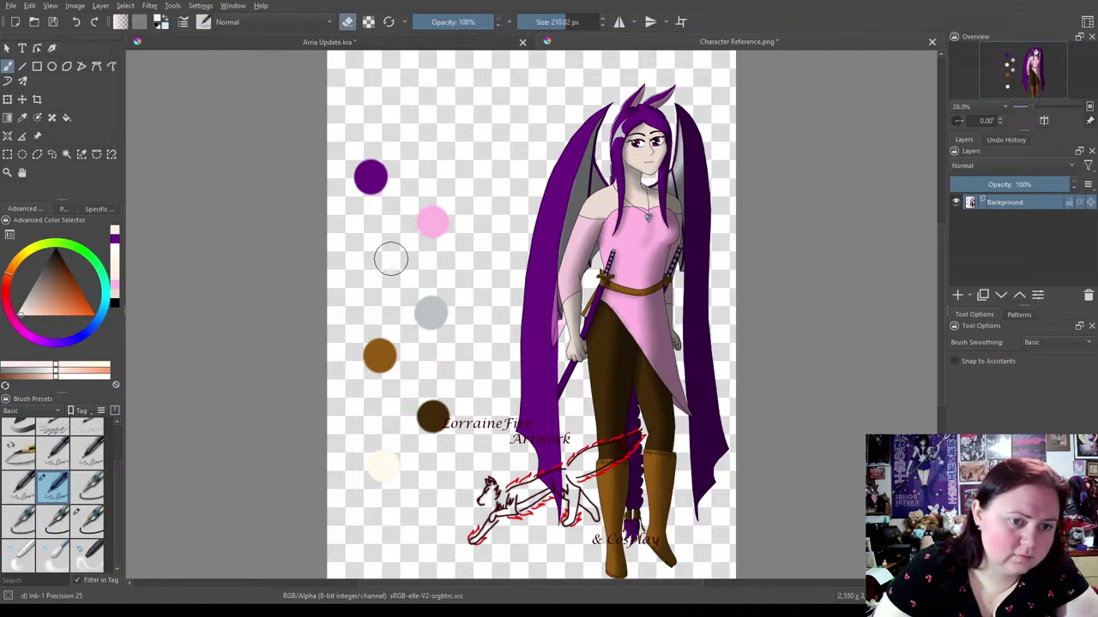
{"action": "left_click", "coordinate": [344, 25]}
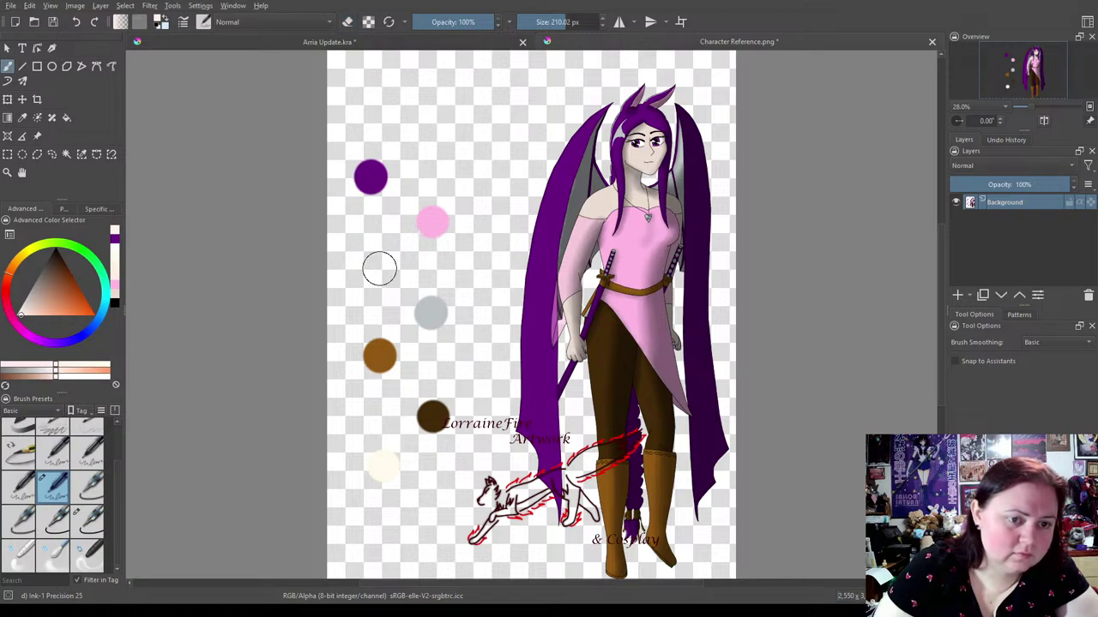
Try a freehand skin swatch, switch to Ink-2 Fineliner 25 at about 217.5 px, and undo the swatch.
{"action": "left_click_drag", "start_coordinate": [379, 263], "coordinate": [385, 271]}
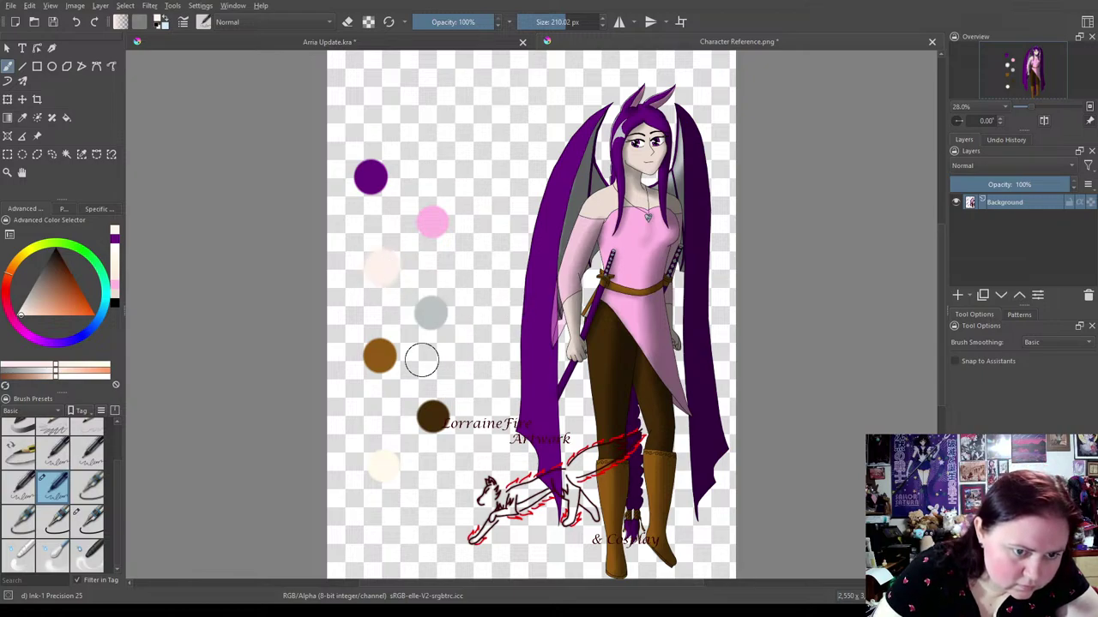
{"action": "left_click", "coordinate": [91, 520]}
{"action": "left_click_drag", "start_coordinate": [554, 23], "coordinate": [566, 26]}
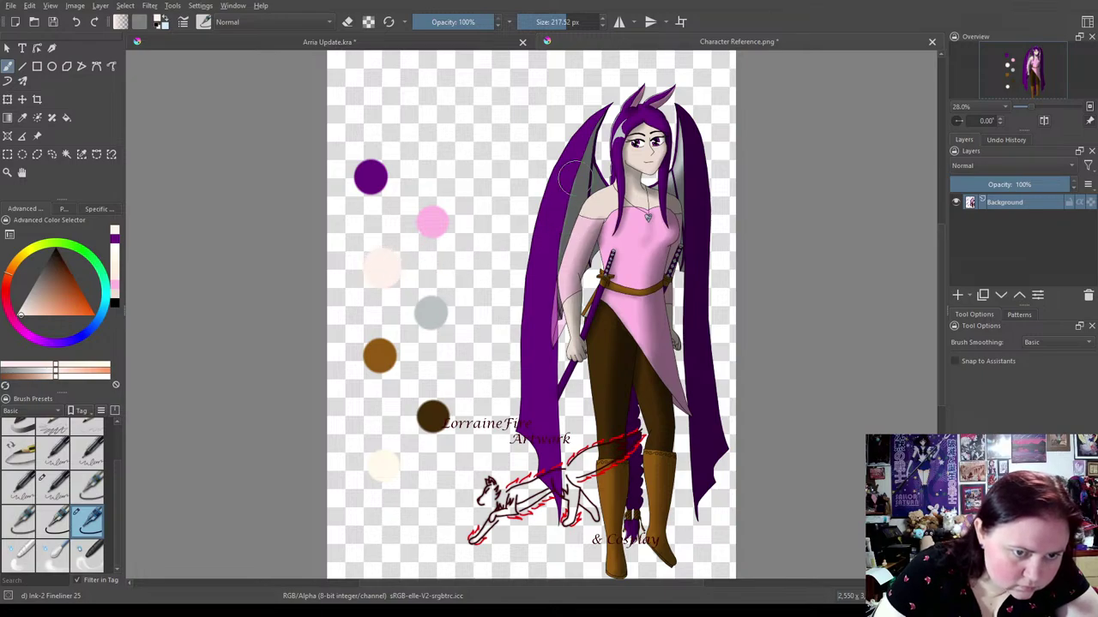
{"action": "key", "text": "ctrl+z"}
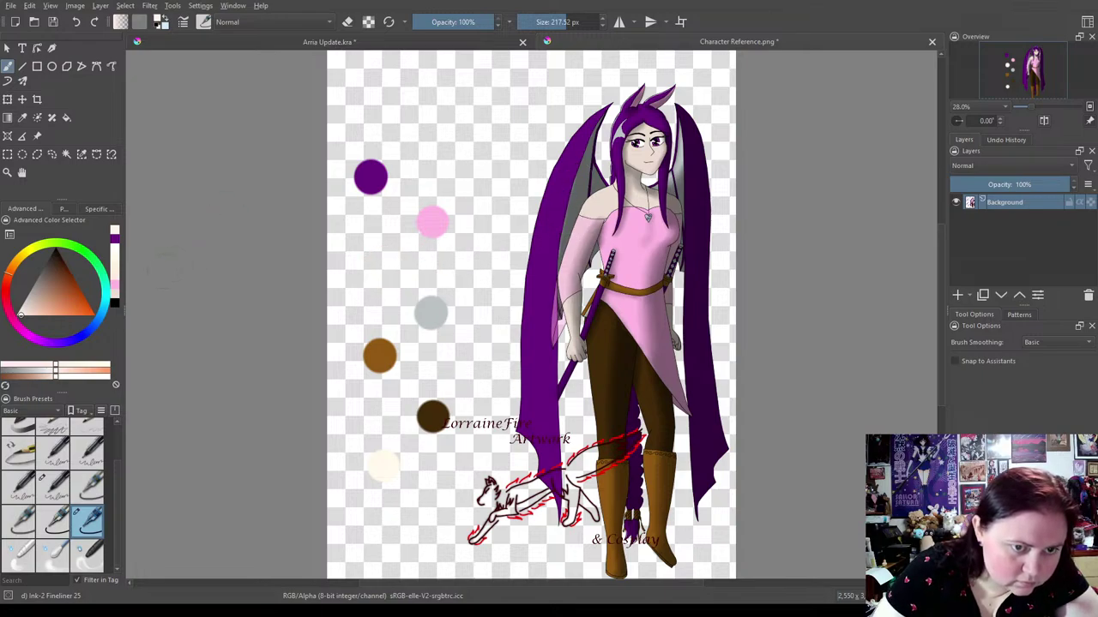
Try single skin swatches with Ink-2 Fineliner 25 and with Ink-1 Precision 25 at 210 px, undoing each one.
{"action": "left_click", "coordinate": [379, 265]}
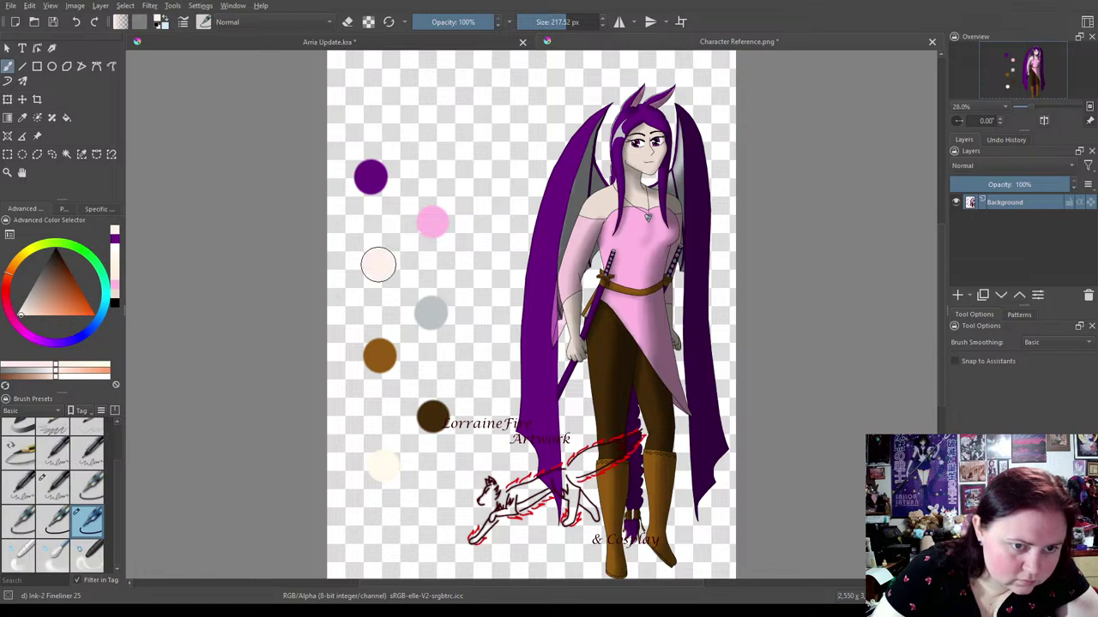
{"action": "key", "text": "ctrl+z"}
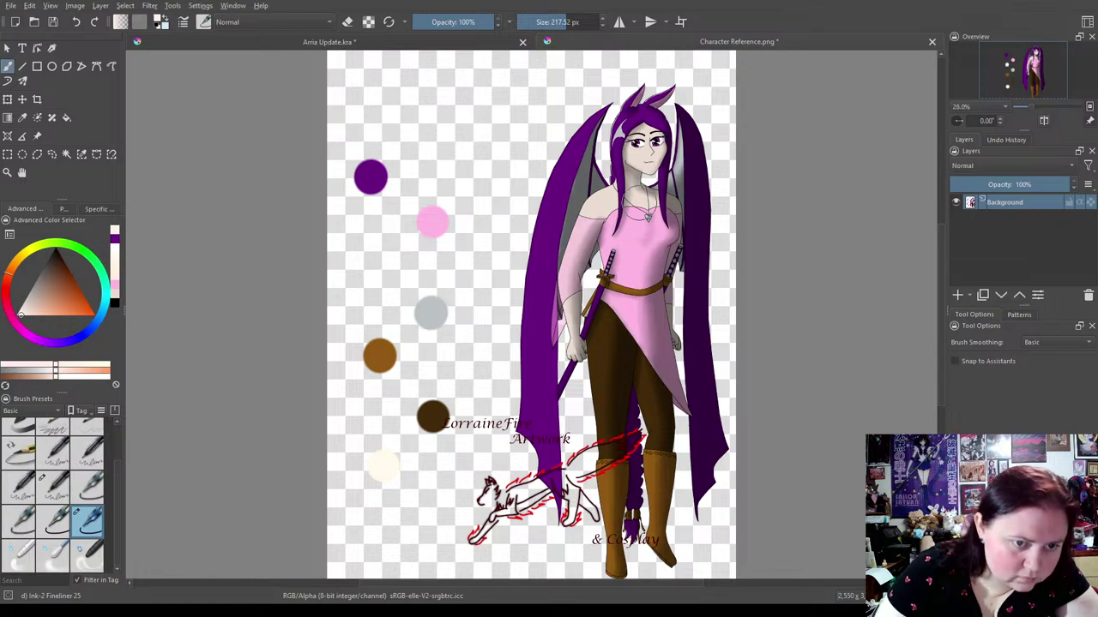
{"action": "left_click", "coordinate": [53, 487]}
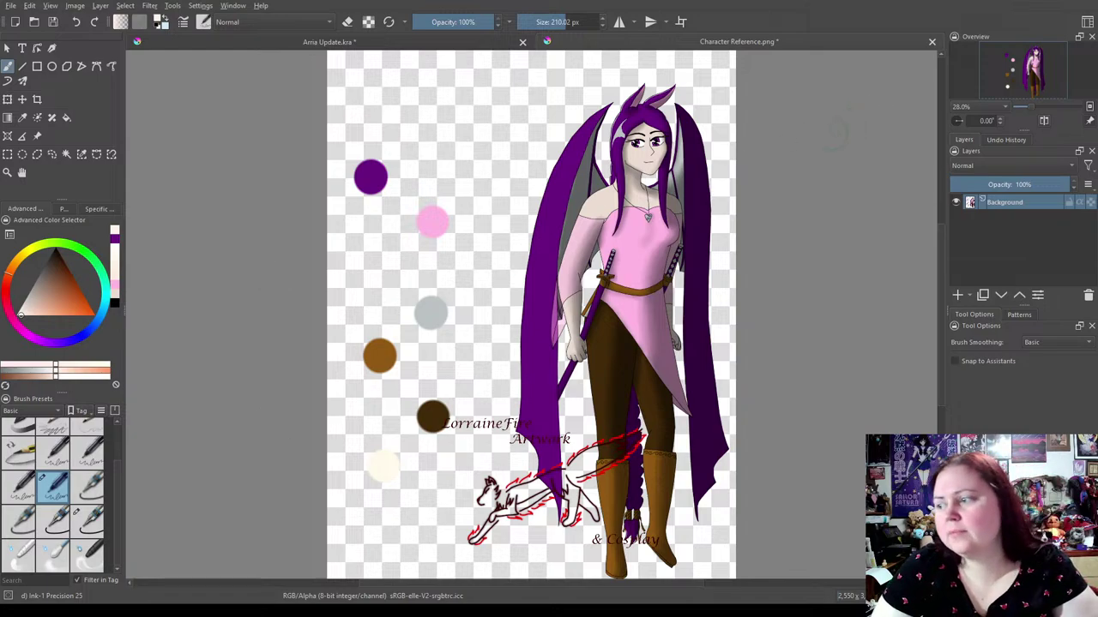
{"action": "left_click_drag", "start_coordinate": [377, 268], "coordinate": [380, 270]}
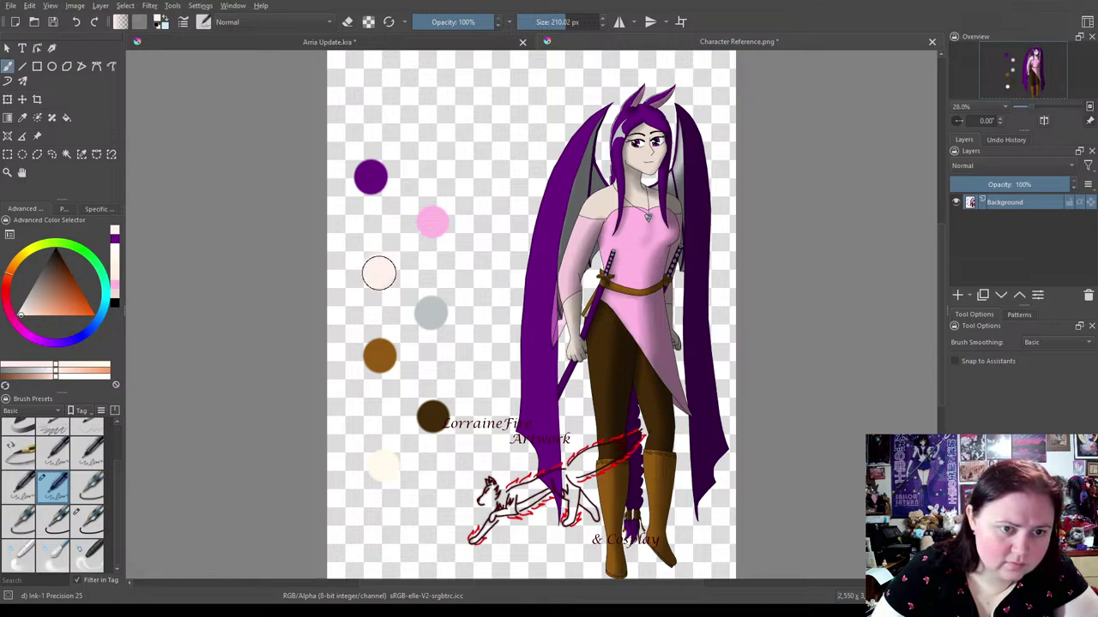
{"action": "key", "text": "ctrl+z"}
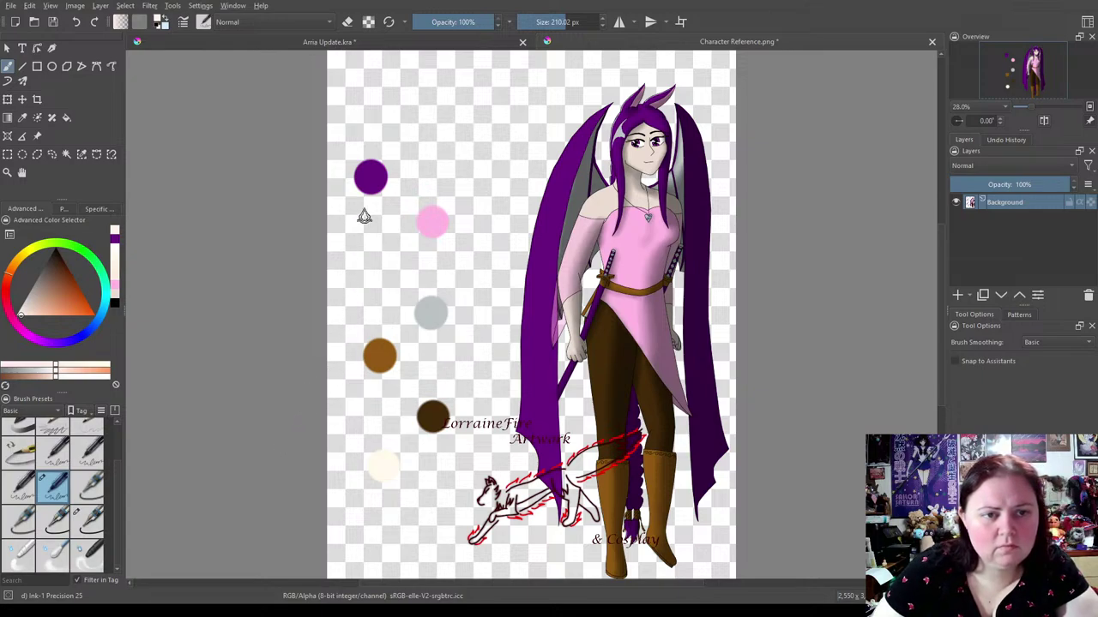
Enlarge Ink-1 Precision 25 to about 332 px and try two larger skin swatches, undoing each one.
{"action": "left_click_drag", "start_coordinate": [554, 22], "coordinate": [572, 23]}
{"action": "left_click", "coordinate": [376, 268]}
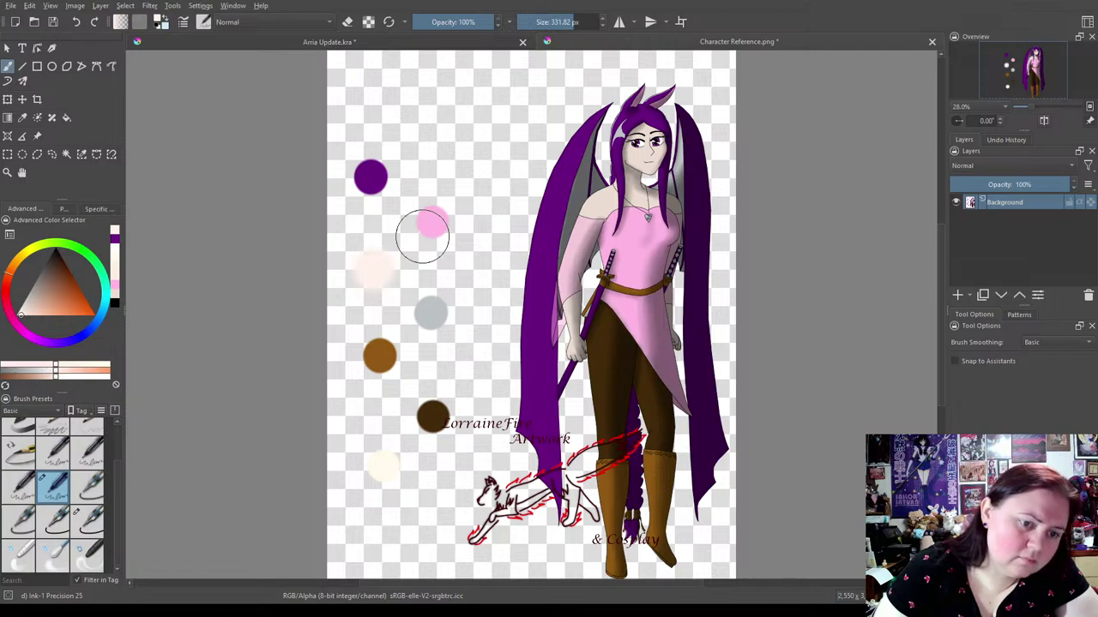
{"action": "key", "text": "ctrl+z"}
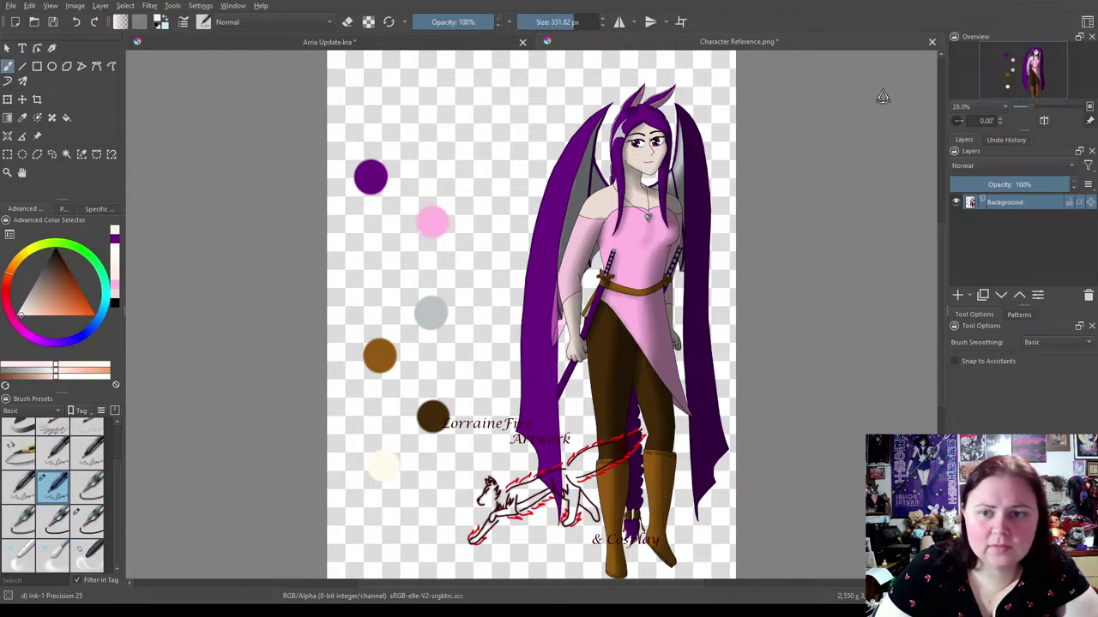
{"action": "left_click_drag", "start_coordinate": [371, 268], "coordinate": [380, 267]}
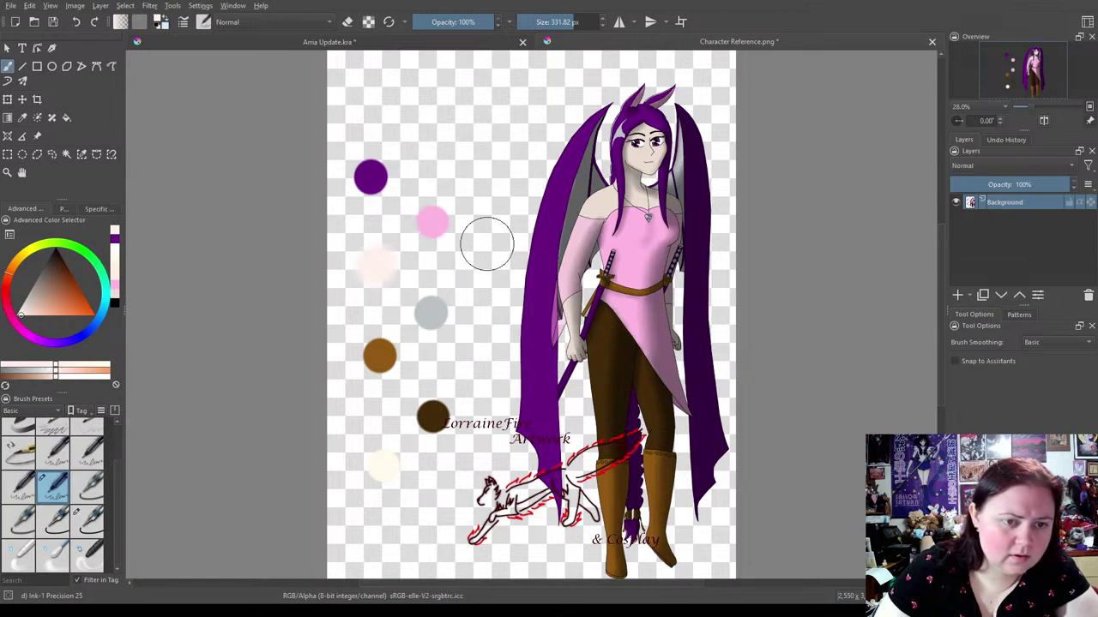
{"action": "key", "text": "ctrl+z"}
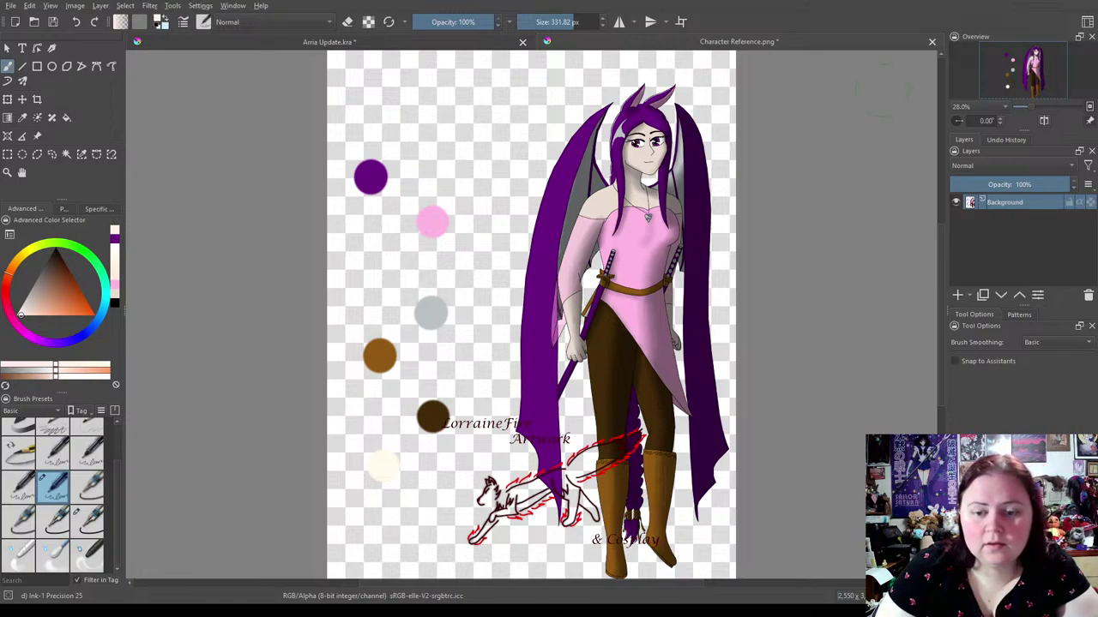
Place the pale pinkish skin swatch in the palette's empty spot with Ink-2 Fineliner 25 at about 217.5 px.
{"action": "left_click", "coordinate": [88, 518]}
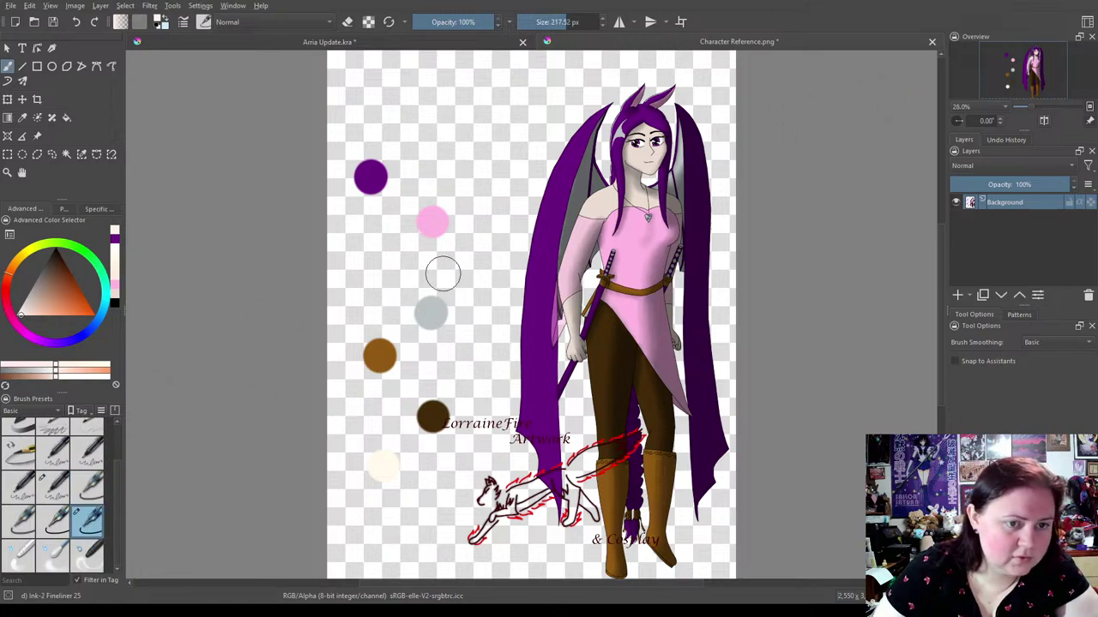
{"action": "left_click", "coordinate": [378, 268]}
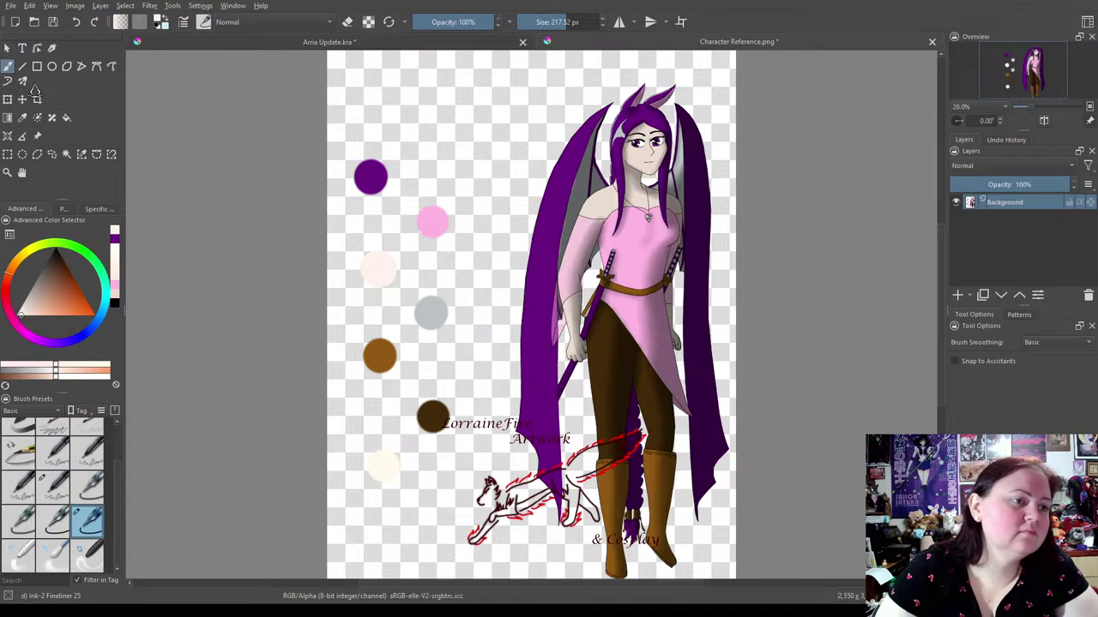
Sample the palette's gray swatch, set the brush to about 93.92 px, and paint a test patch on Arria's left wing membrane.
{"action": "left_click", "coordinate": [22, 118]}
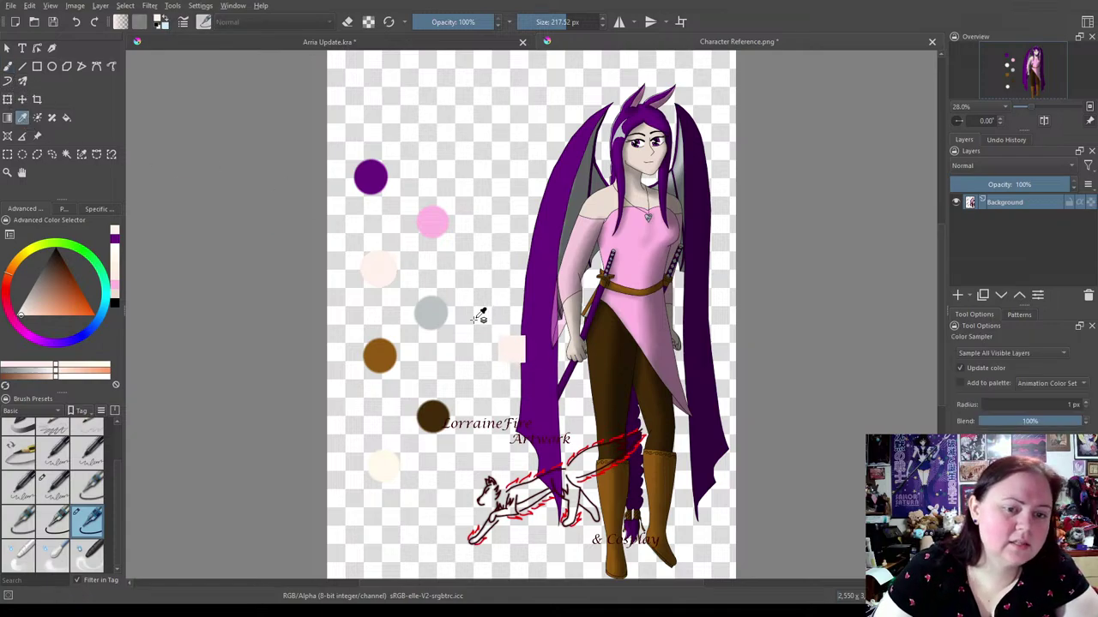
{"action": "left_click", "coordinate": [429, 311]}
{"action": "left_click", "coordinate": [377, 43]}
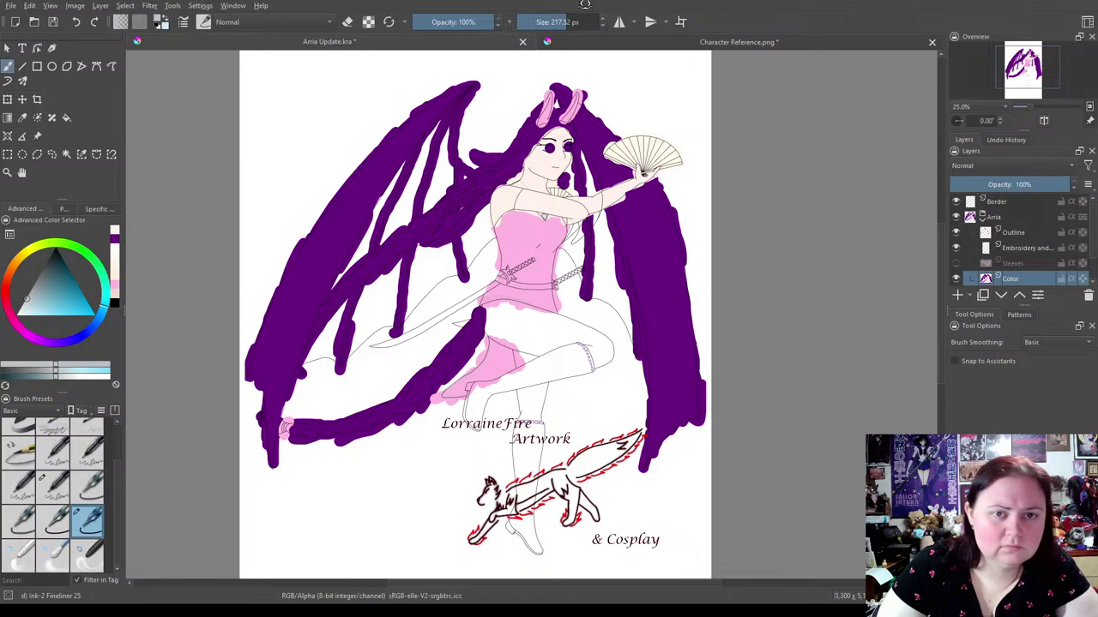
{"action": "left_click_drag", "start_coordinate": [563, 19], "coordinate": [554, 24]}
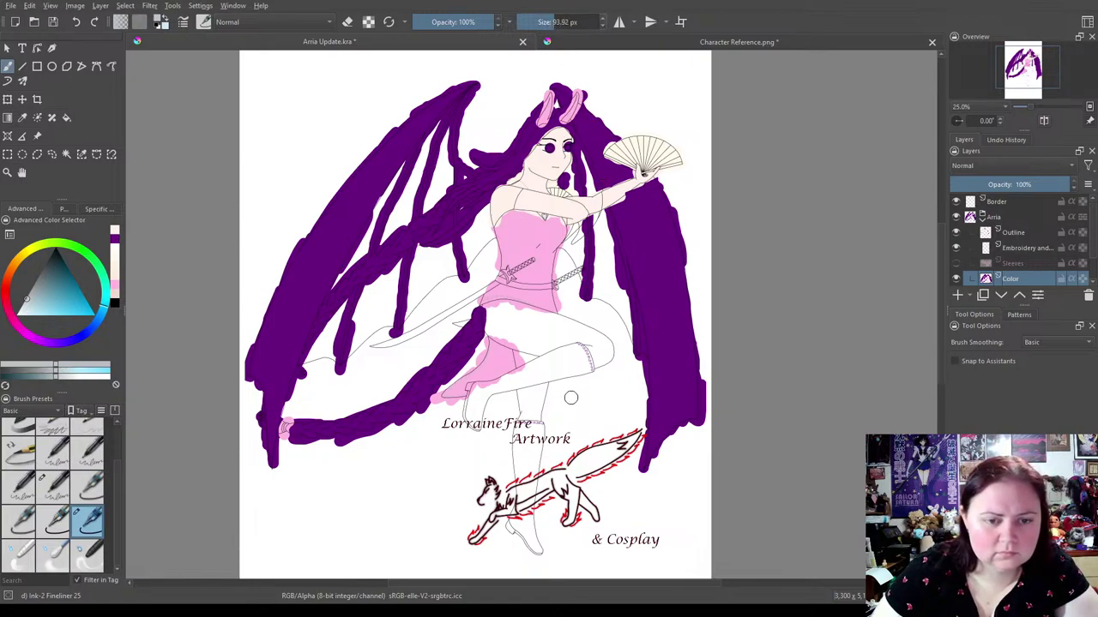
{"action": "left_click", "coordinate": [766, 43]}
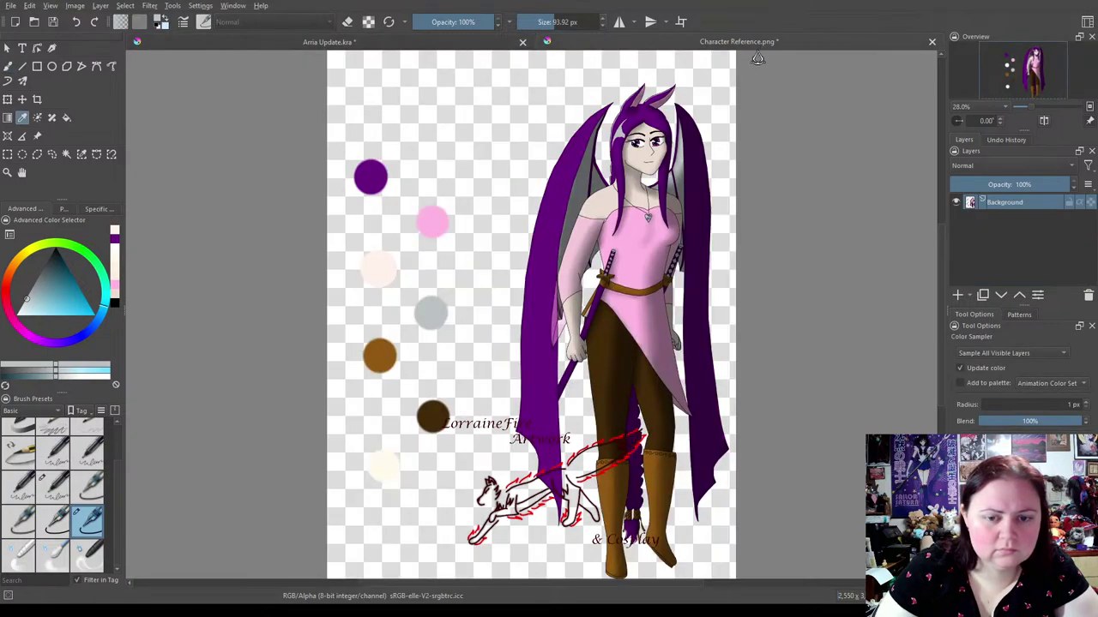
{"action": "left_click", "coordinate": [437, 42]}
{"action": "mouse_move", "coordinate": [446, 169]}
{"action": "left_mouse_down"}
{"action": "mouse_move", "coordinate": [435, 194]}
{"action": "mouse_move", "coordinate": [444, 188]}
{"action": "left_mouse_up"}
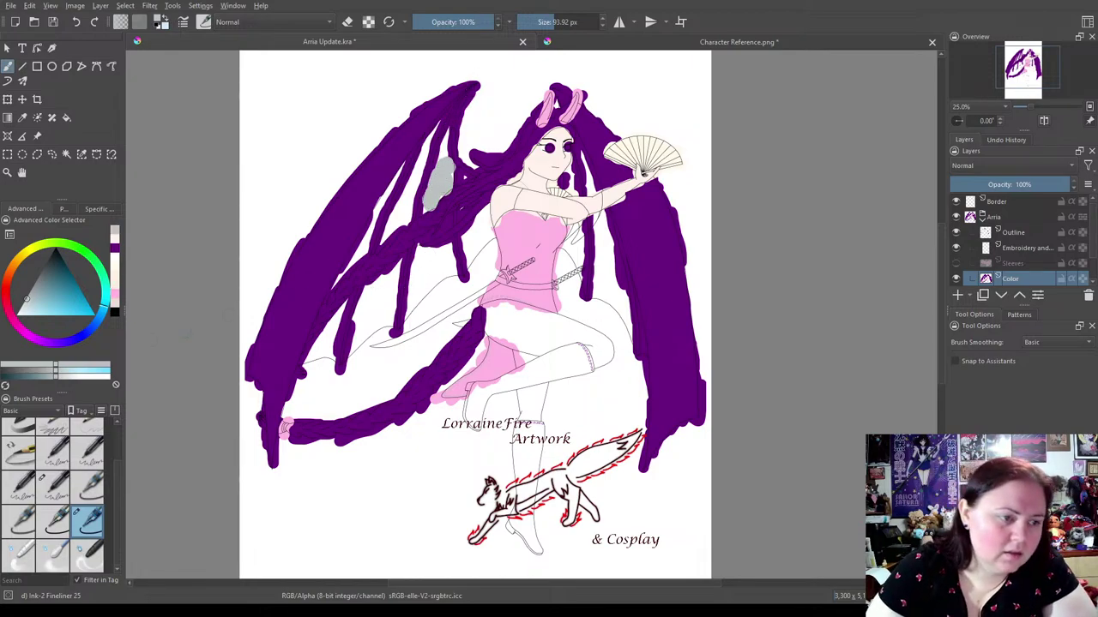
Lighten the gray to a pale blue-gray, repaint the membrane patch, and fill the narrow panels along the left wing's upper edge.
{"action": "left_click", "coordinate": [24, 310]}
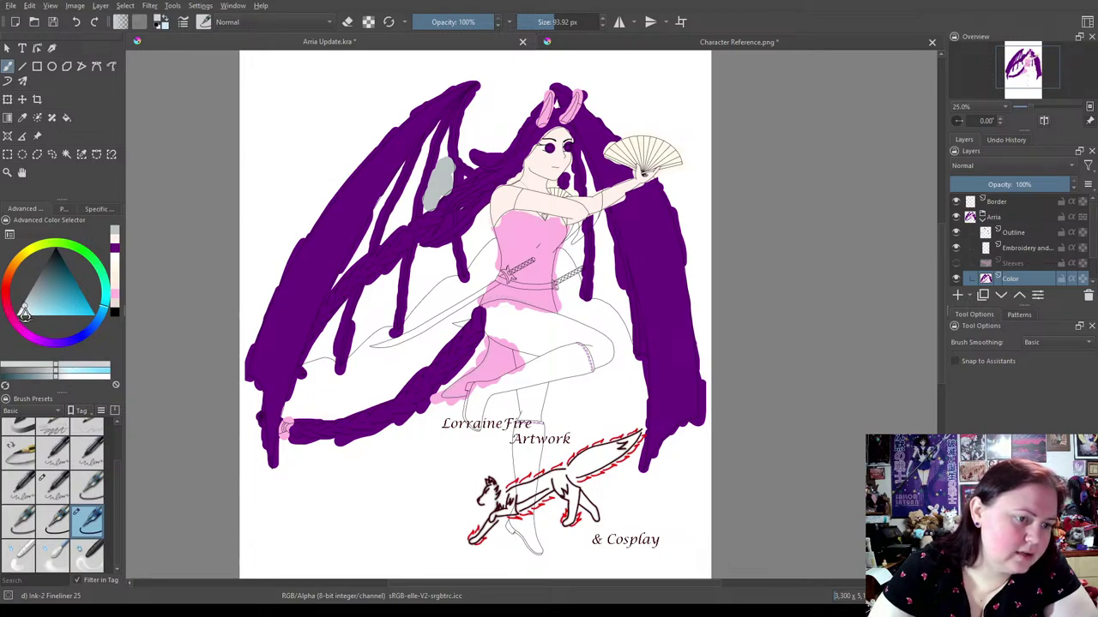
{"action": "mouse_move", "coordinate": [447, 167]}
{"action": "left_mouse_down"}
{"action": "mouse_move", "coordinate": [444, 148]}
{"action": "mouse_move", "coordinate": [432, 192]}
{"action": "mouse_move", "coordinate": [447, 183]}
{"action": "left_mouse_up"}
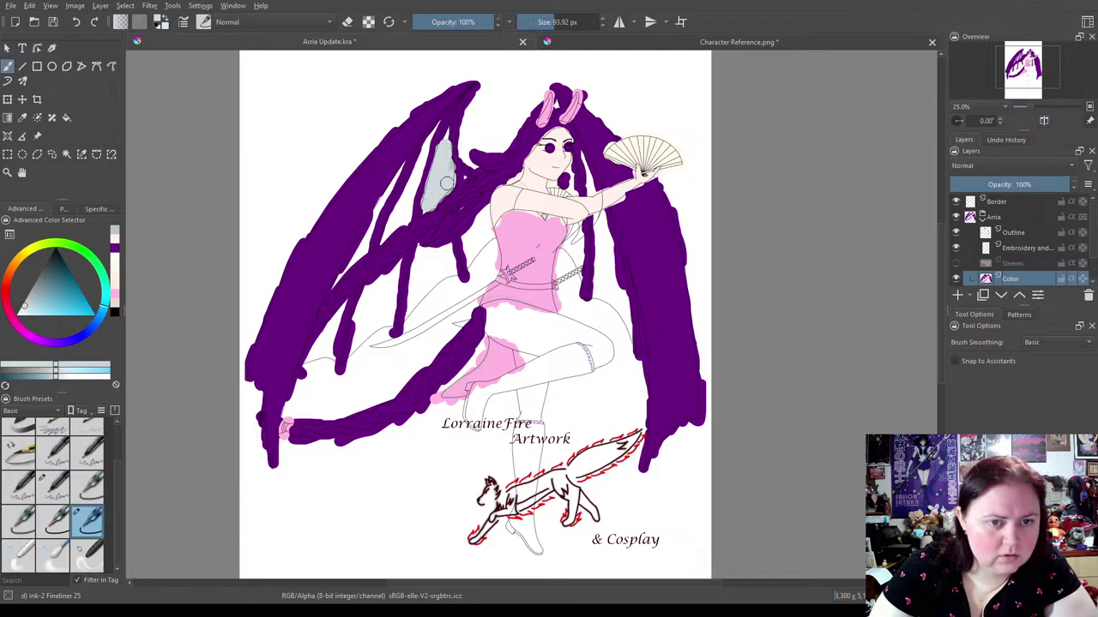
{"action": "left_click", "coordinate": [25, 319]}
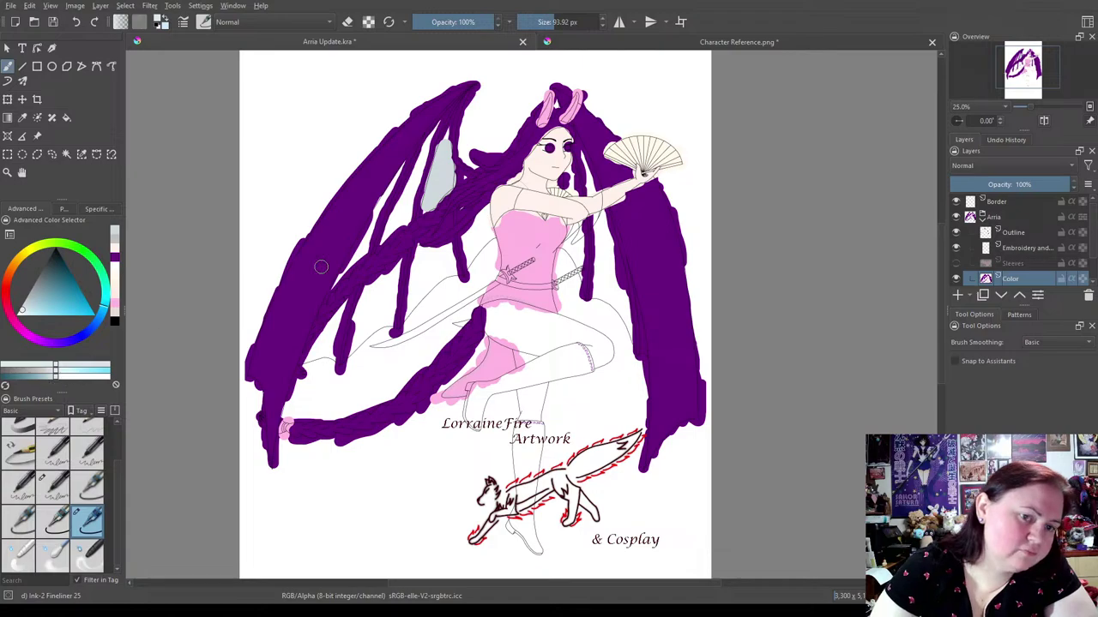
{"action": "left_click_drag", "start_coordinate": [439, 165], "coordinate": [433, 202]}
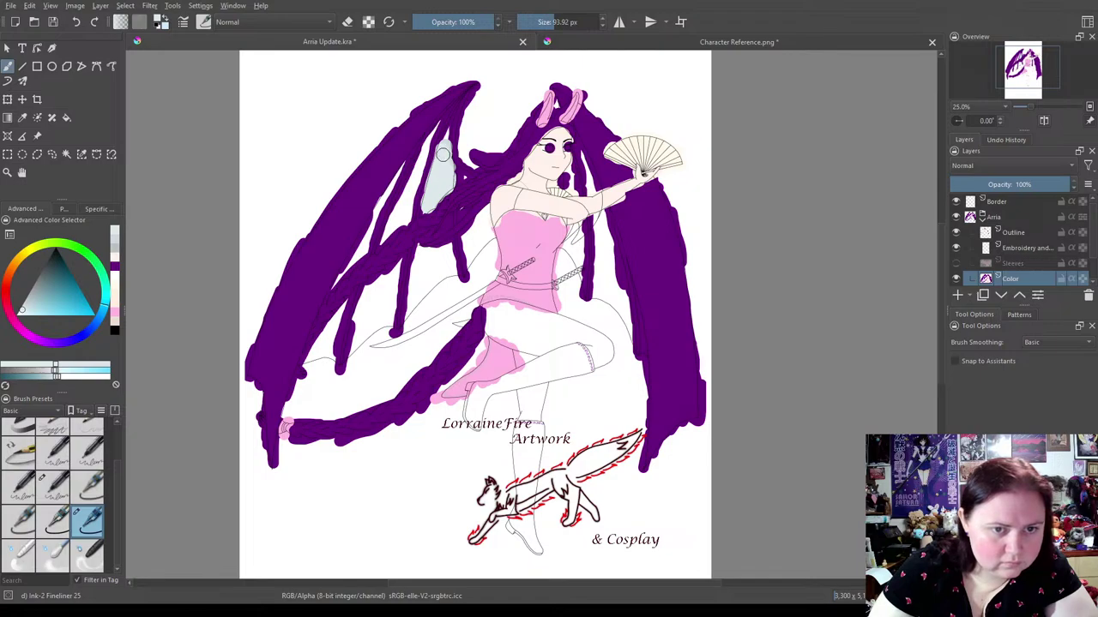
{"action": "mouse_move", "coordinate": [445, 152]}
{"action": "left_mouse_down"}
{"action": "mouse_move", "coordinate": [456, 104]}
{"action": "mouse_move", "coordinate": [411, 197]}
{"action": "mouse_move", "coordinate": [415, 173]}
{"action": "mouse_move", "coordinate": [407, 216]}
{"action": "mouse_move", "coordinate": [384, 242]}
{"action": "mouse_move", "coordinate": [410, 184]}
{"action": "mouse_move", "coordinate": [405, 165]}
{"action": "mouse_move", "coordinate": [343, 275]}
{"action": "mouse_move", "coordinate": [374, 240]}
{"action": "left_mouse_up"}
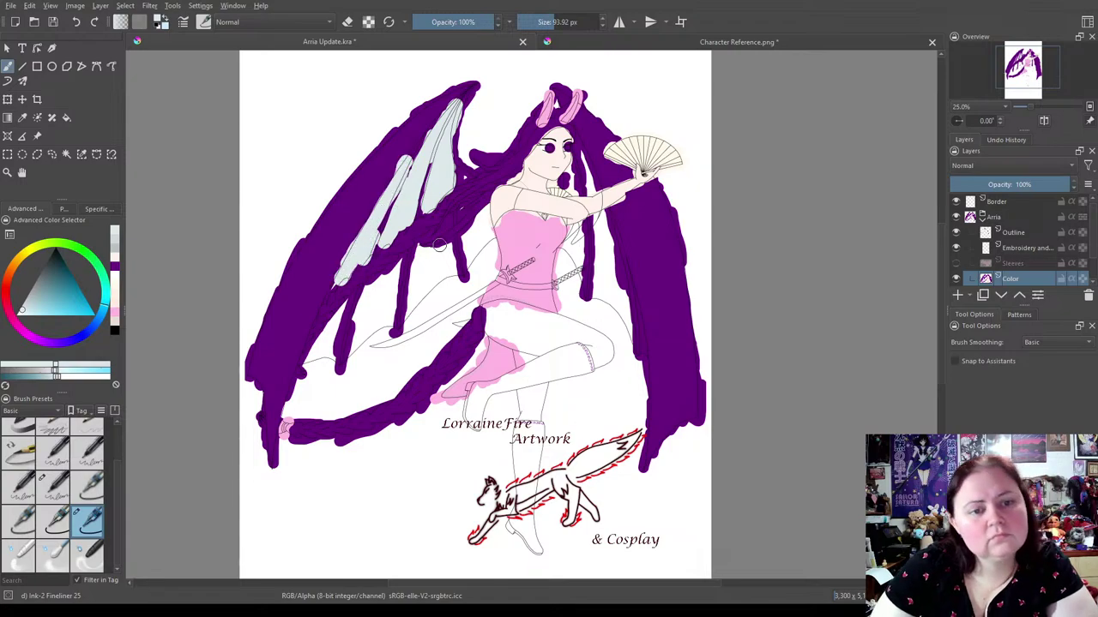
Erase the old gray swatch from the palette in Character Reference.png.
{"action": "left_click", "coordinate": [674, 42]}
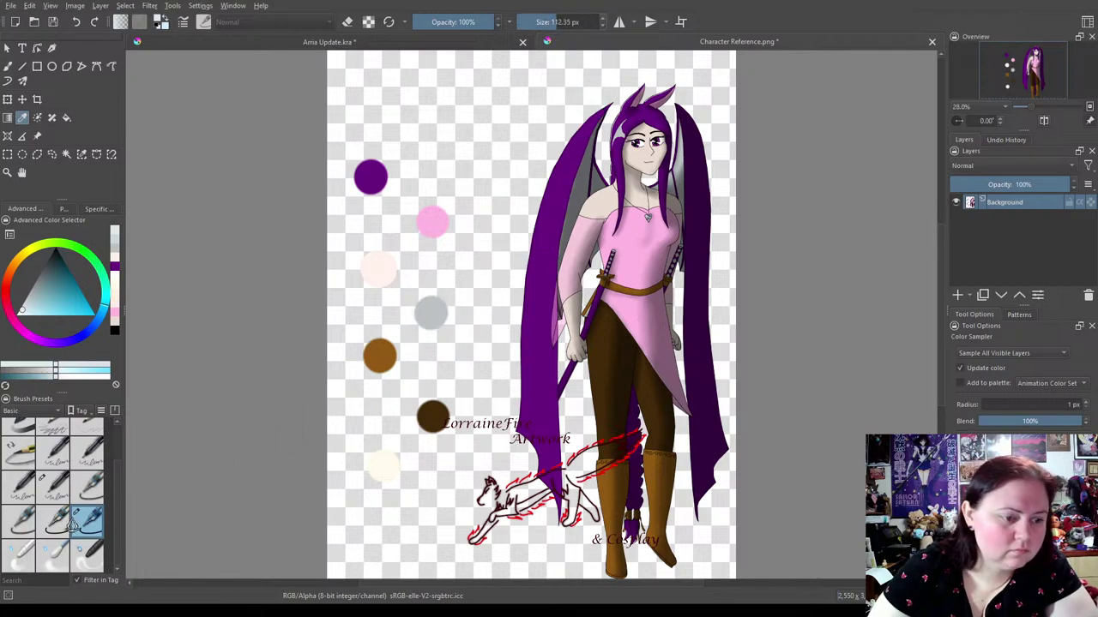
{"action": "left_click", "coordinate": [7, 66]}
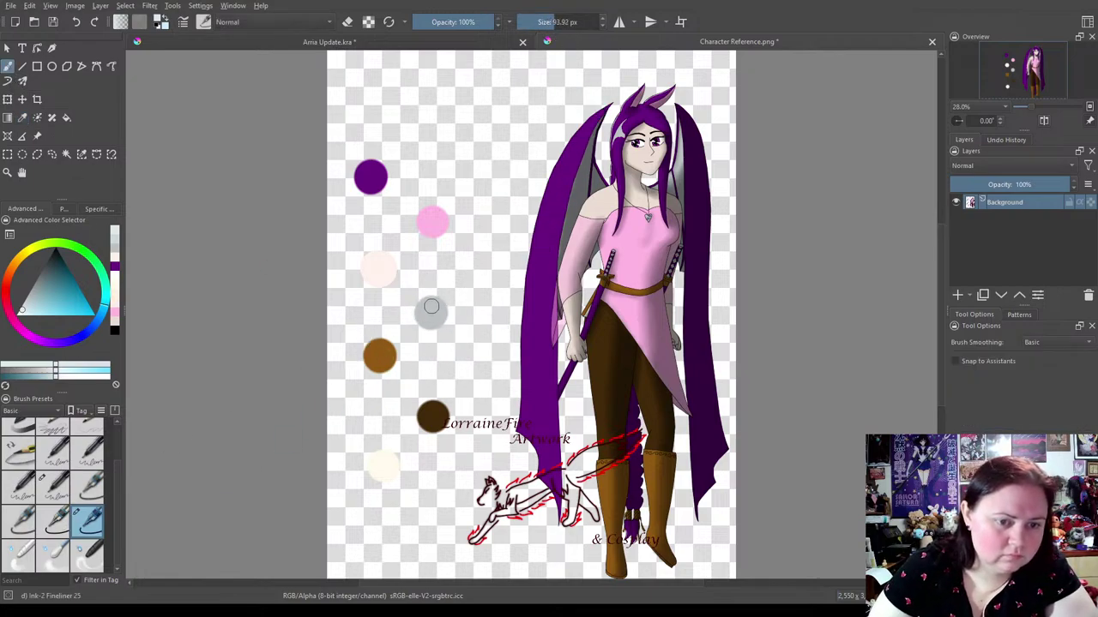
{"action": "left_click", "coordinate": [347, 21]}
{"action": "left_click_drag", "start_coordinate": [423, 300], "coordinate": [430, 321]}
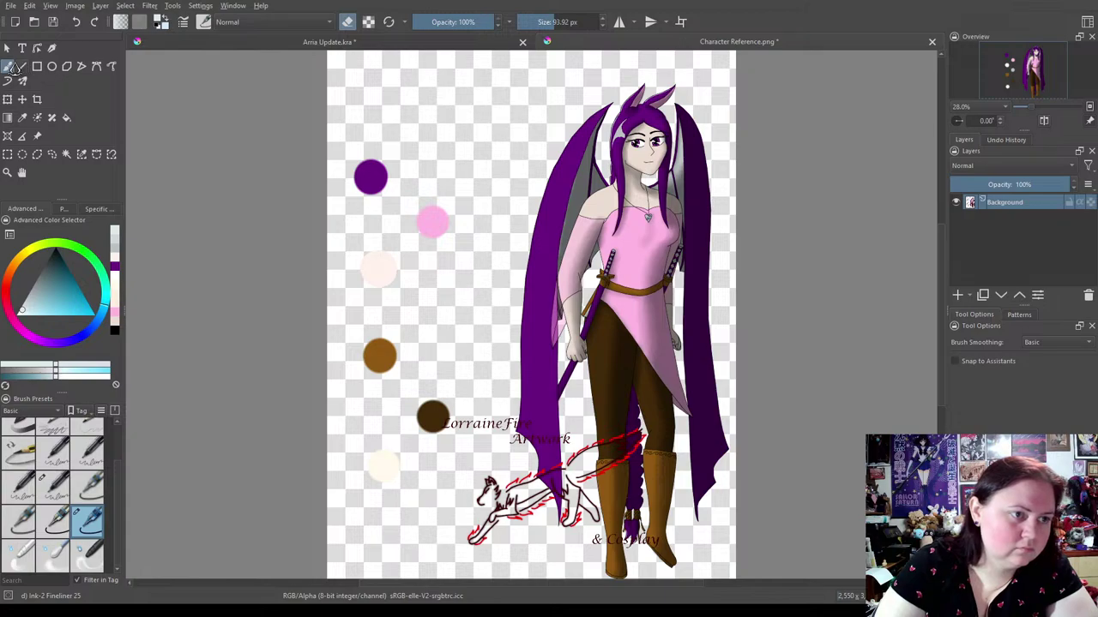
Turn off erasing, set Ink-2 Fineliner 25 to about 195.54 px, and place a pale blue-gray swatch in the palette's empty spot.
{"action": "left_click", "coordinate": [51, 48]}
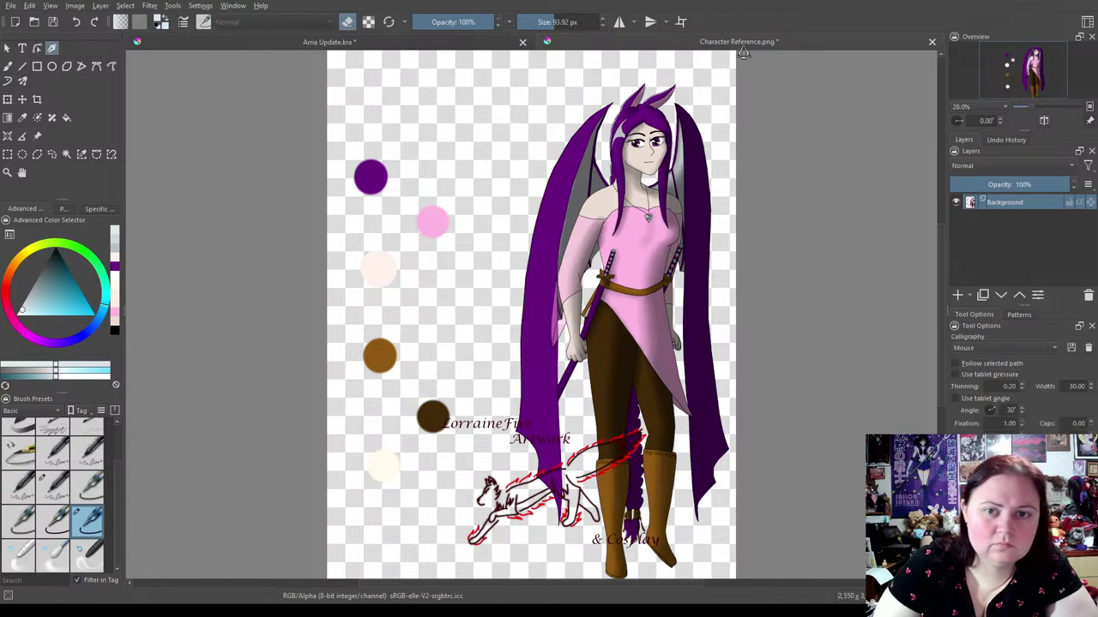
{"action": "left_click", "coordinate": [347, 24]}
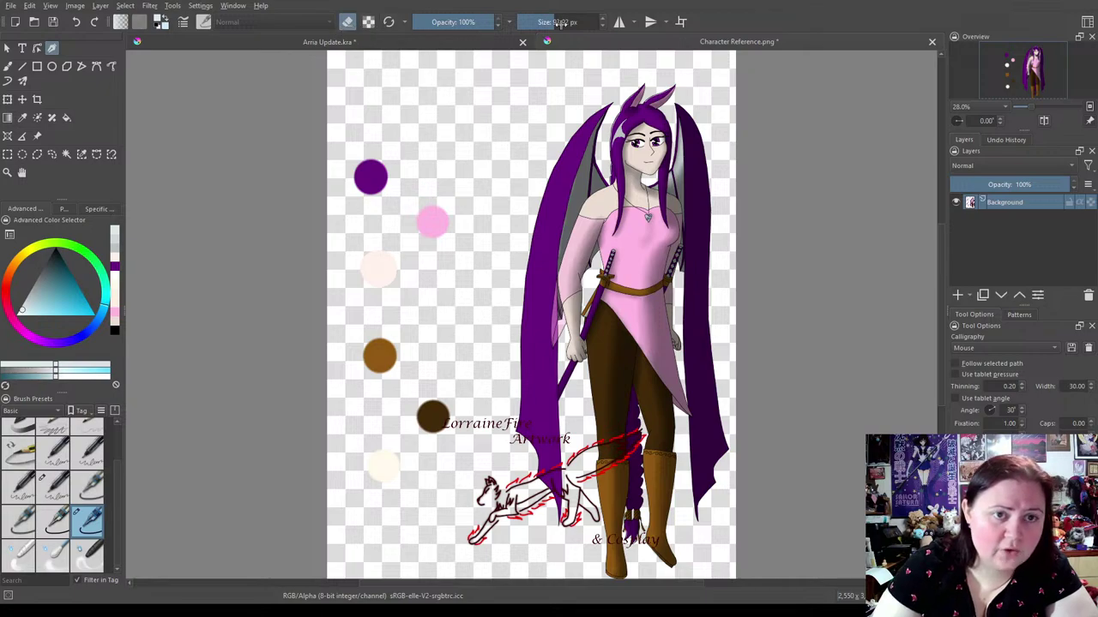
{"action": "left_click", "coordinate": [86, 519]}
{"action": "left_click", "coordinate": [347, 22]}
{"action": "left_click", "coordinate": [564, 22]}
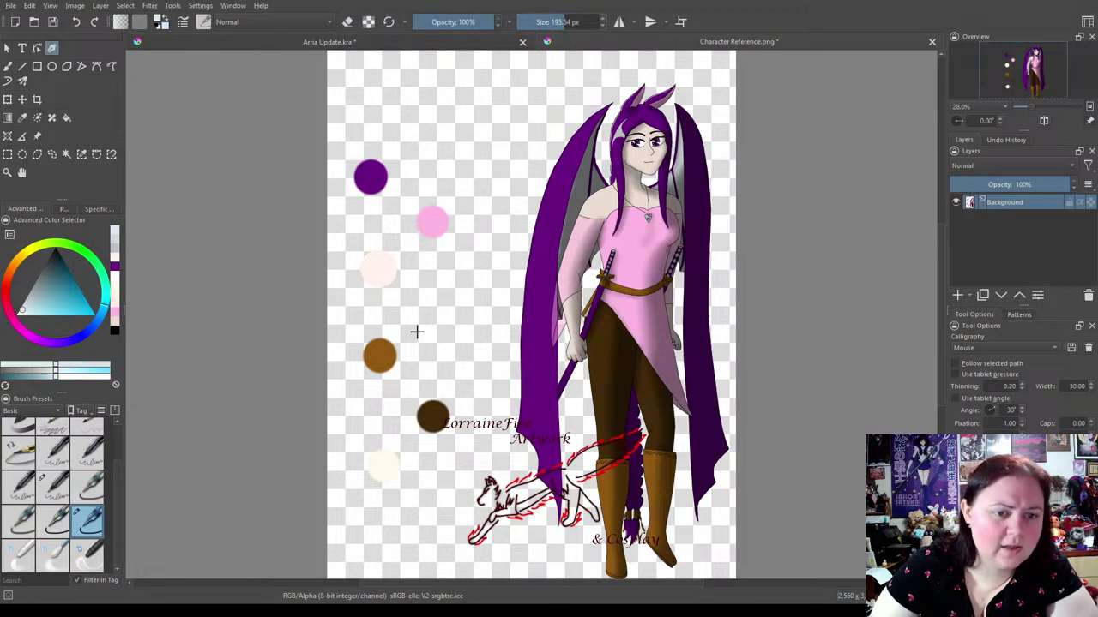
{"action": "left_click", "coordinate": [8, 66]}
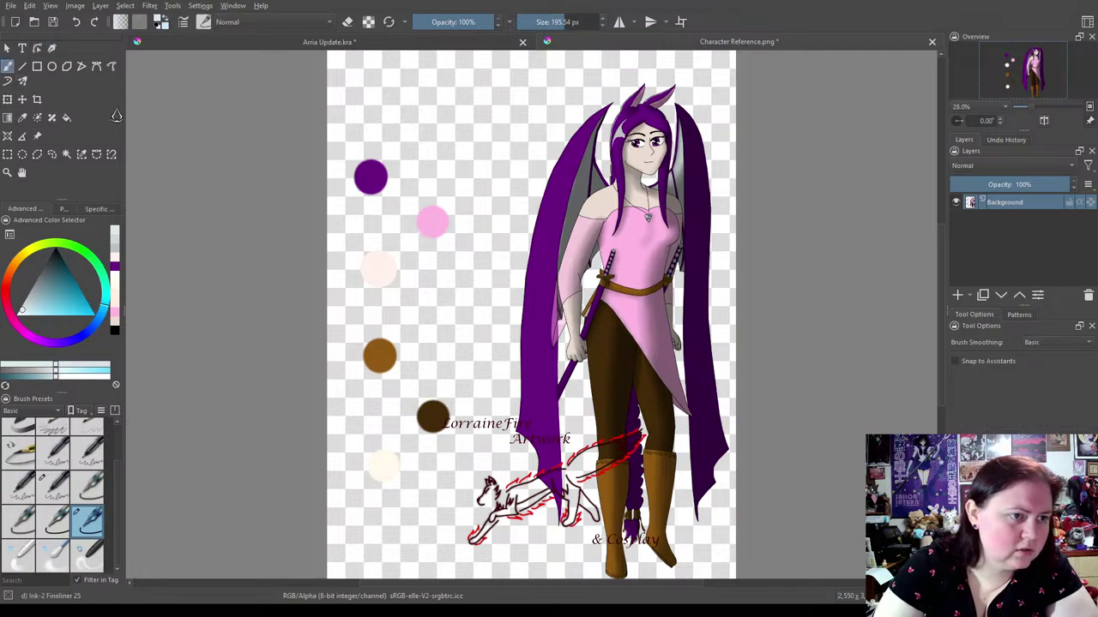
{"action": "left_click", "coordinate": [446, 315]}
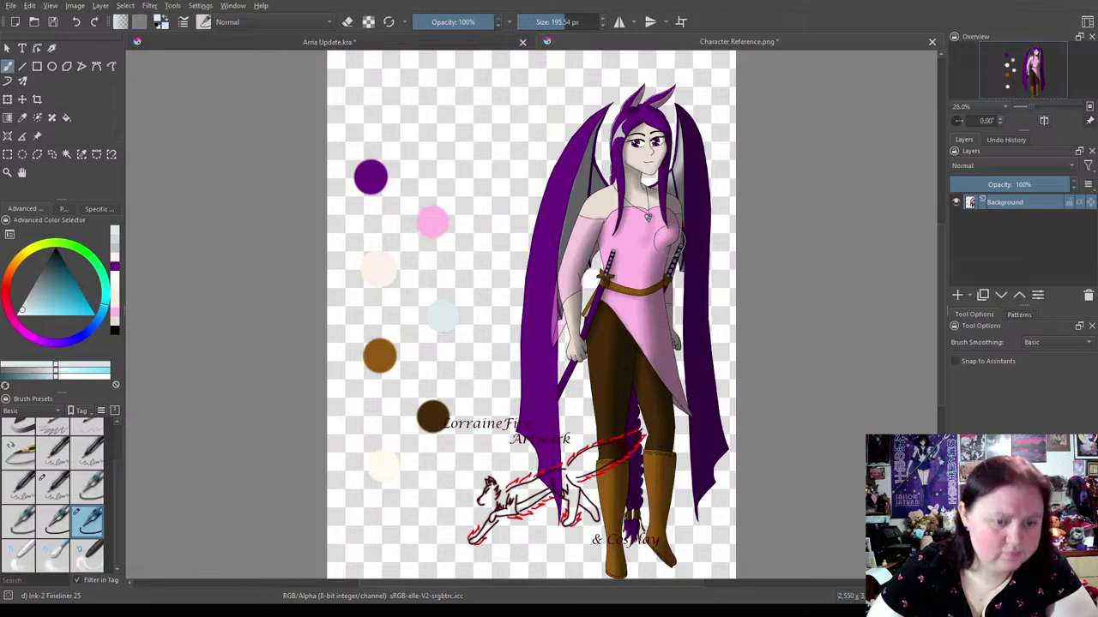
In the Arria drawing, reduce the brush to about 81.51 px and fill the left wing's lower membrane panels and shoulder gaps pale blue-gray.
{"action": "left_click", "coordinate": [396, 44]}
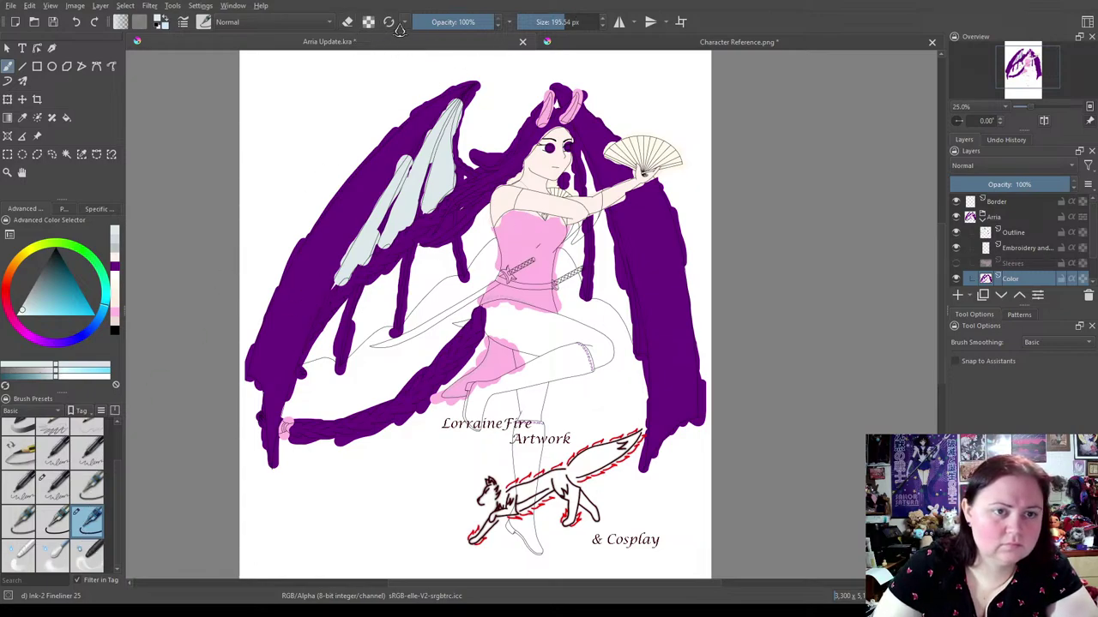
{"action": "left_click_drag", "start_coordinate": [566, 24], "coordinate": [547, 29]}
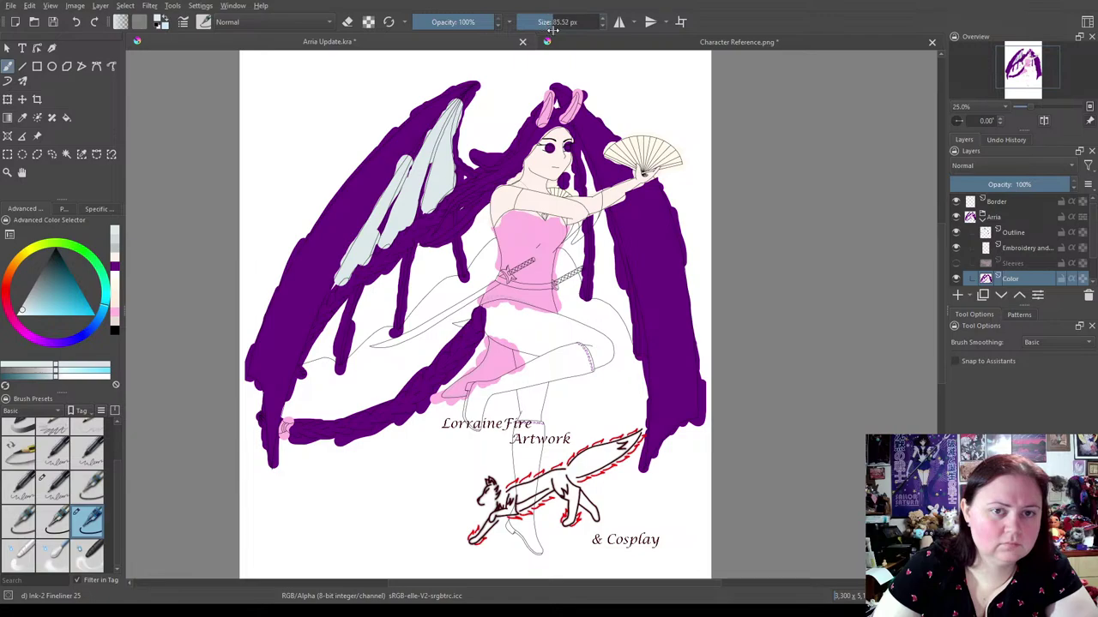
{"action": "mouse_move", "coordinate": [307, 356]}
{"action": "left_mouse_down"}
{"action": "mouse_move", "coordinate": [341, 306]}
{"action": "mouse_move", "coordinate": [334, 332]}
{"action": "mouse_move", "coordinate": [340, 322]}
{"action": "mouse_move", "coordinate": [330, 290]}
{"action": "mouse_move", "coordinate": [377, 285]}
{"action": "mouse_move", "coordinate": [396, 263]}
{"action": "mouse_move", "coordinate": [388, 313]}
{"action": "mouse_move", "coordinate": [360, 345]}
{"action": "mouse_move", "coordinate": [354, 329]}
{"action": "mouse_move", "coordinate": [415, 277]}
{"action": "mouse_move", "coordinate": [420, 250]}
{"action": "mouse_move", "coordinate": [443, 249]}
{"action": "mouse_move", "coordinate": [449, 264]}
{"action": "mouse_move", "coordinate": [423, 292]}
{"action": "mouse_move", "coordinate": [446, 283]}
{"action": "left_mouse_up"}
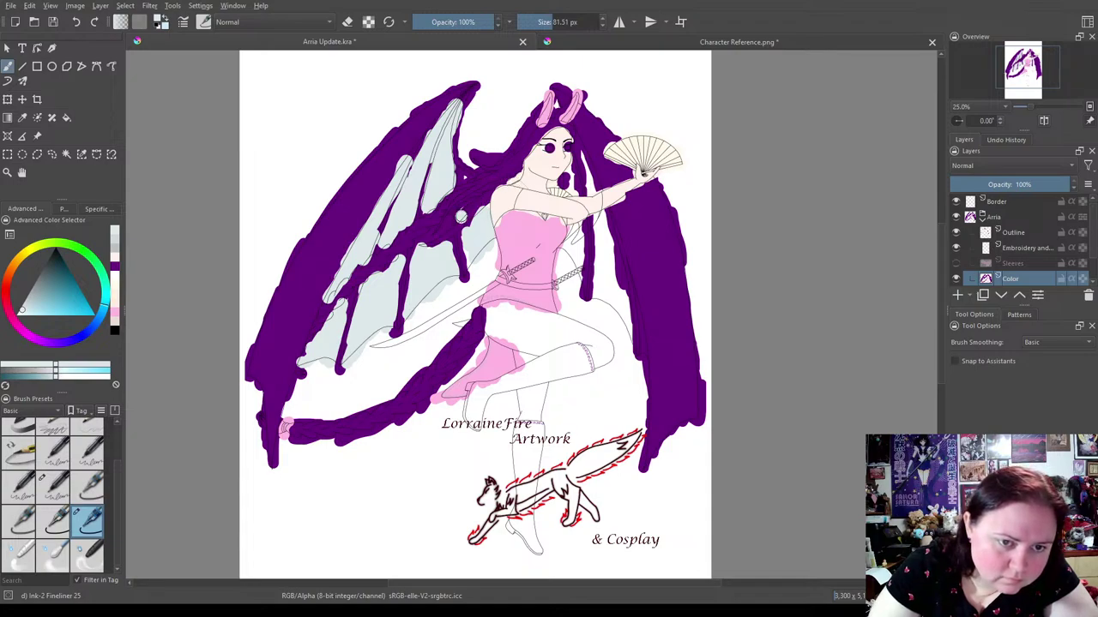
{"action": "left_click_drag", "start_coordinate": [464, 187], "coordinate": [466, 178]}
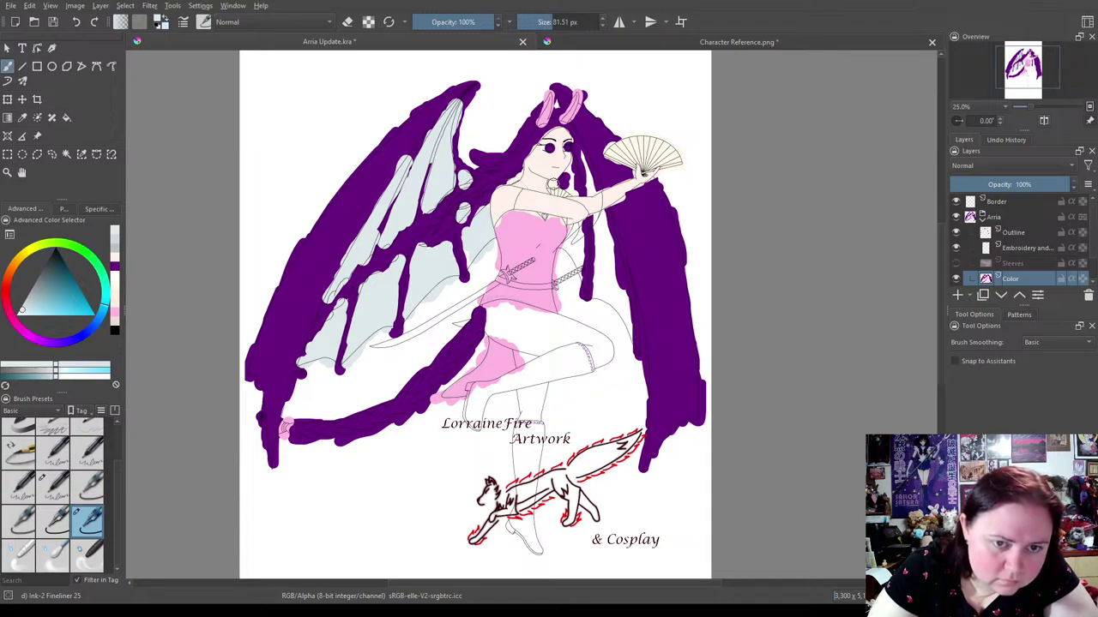
Paint the right wing's membrane, the necklace pendant and both sword hilts in the same pale blue-gray.
{"action": "left_click_drag", "start_coordinate": [564, 171], "coordinate": [568, 187]}
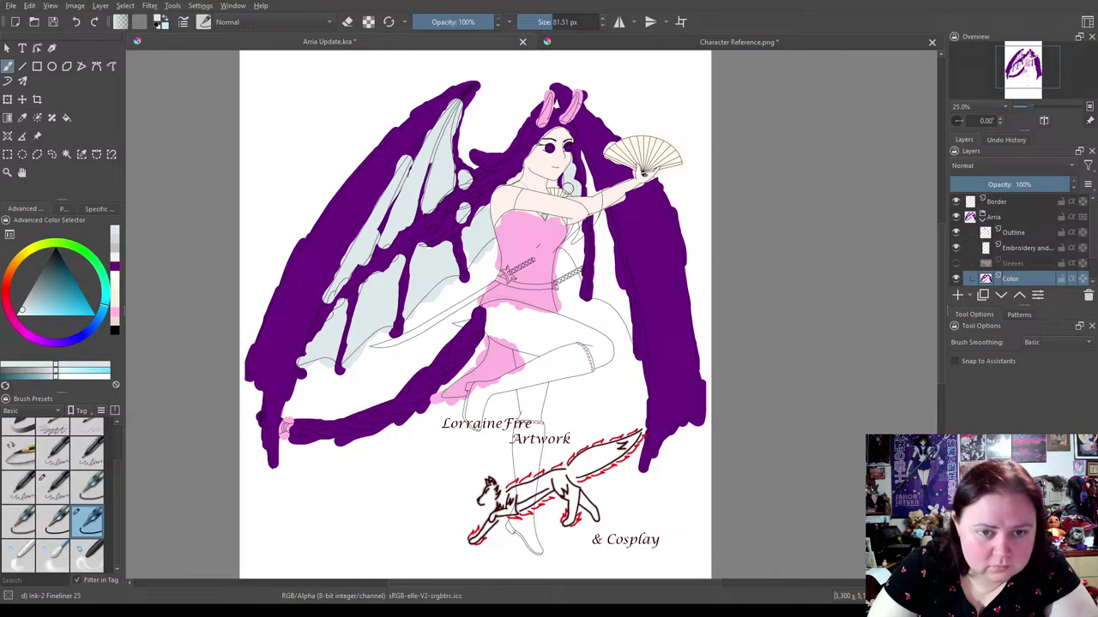
{"action": "mouse_move", "coordinate": [579, 147]}
{"action": "left_mouse_down"}
{"action": "mouse_move", "coordinate": [592, 187]}
{"action": "mouse_move", "coordinate": [591, 171]}
{"action": "left_mouse_up"}
{"action": "mouse_move", "coordinate": [572, 241]}
{"action": "left_mouse_down"}
{"action": "mouse_move", "coordinate": [579, 271]}
{"action": "mouse_move", "coordinate": [582, 240]}
{"action": "mouse_move", "coordinate": [609, 224]}
{"action": "mouse_move", "coordinate": [599, 222]}
{"action": "mouse_move", "coordinate": [604, 207]}
{"action": "mouse_move", "coordinate": [624, 315]}
{"action": "mouse_move", "coordinate": [621, 300]}
{"action": "mouse_move", "coordinate": [612, 311]}
{"action": "mouse_move", "coordinate": [596, 290]}
{"action": "mouse_move", "coordinate": [599, 281]}
{"action": "mouse_move", "coordinate": [642, 350]}
{"action": "left_mouse_up"}
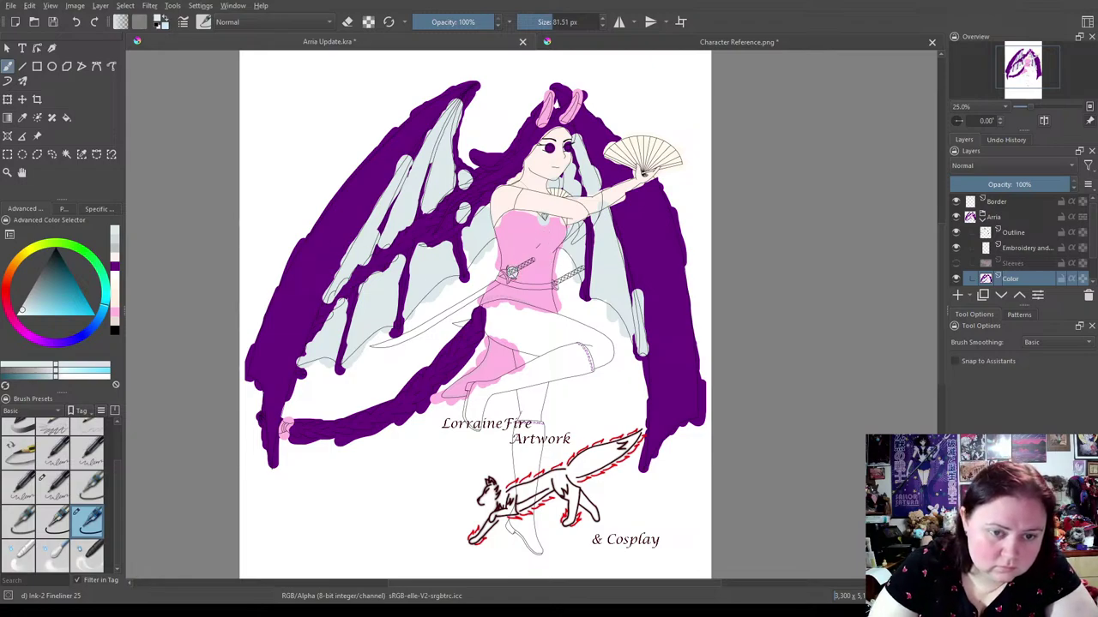
{"action": "left_click_drag", "start_coordinate": [557, 280], "coordinate": [574, 273]}
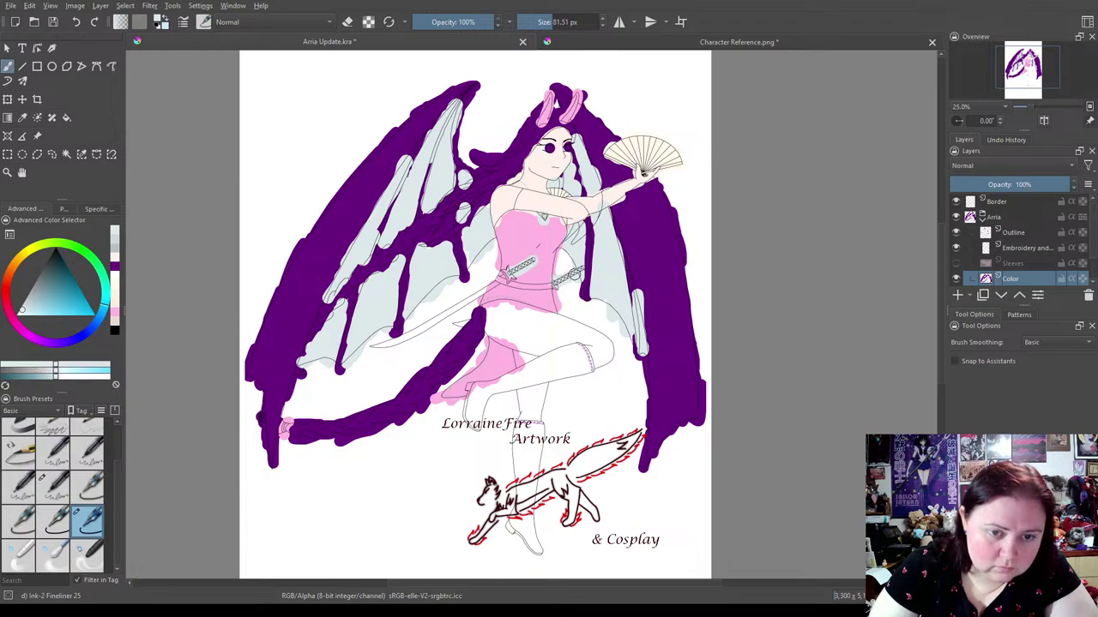
Check the character reference, pick the dark purple again, and paint the long scabbard and the base of the second sword's hilt.
{"action": "left_click", "coordinate": [748, 41]}
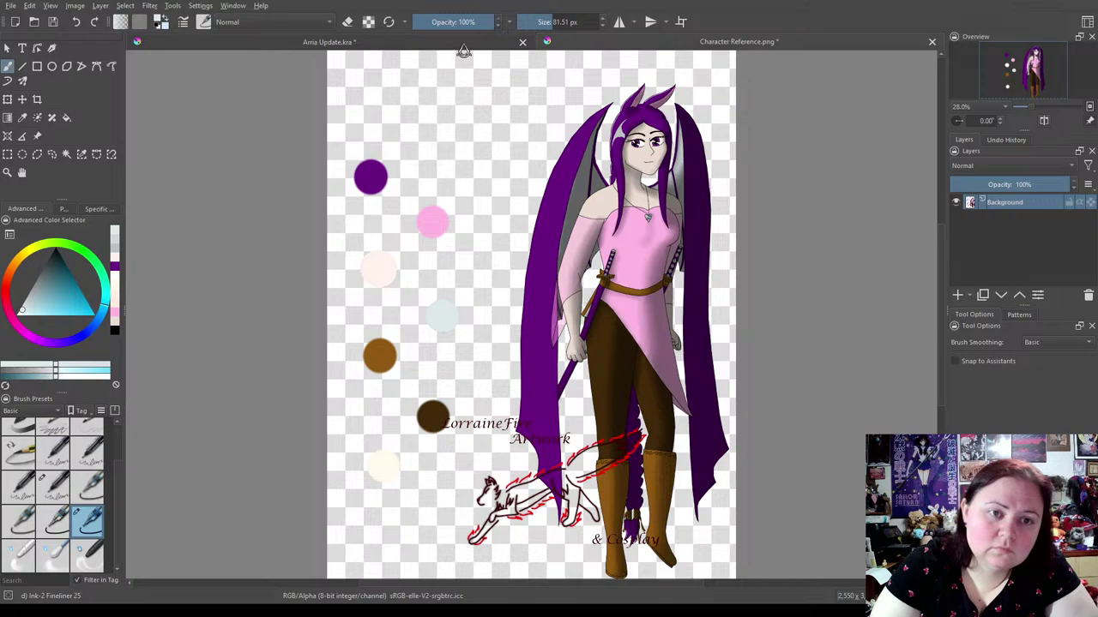
{"action": "left_click", "coordinate": [463, 42]}
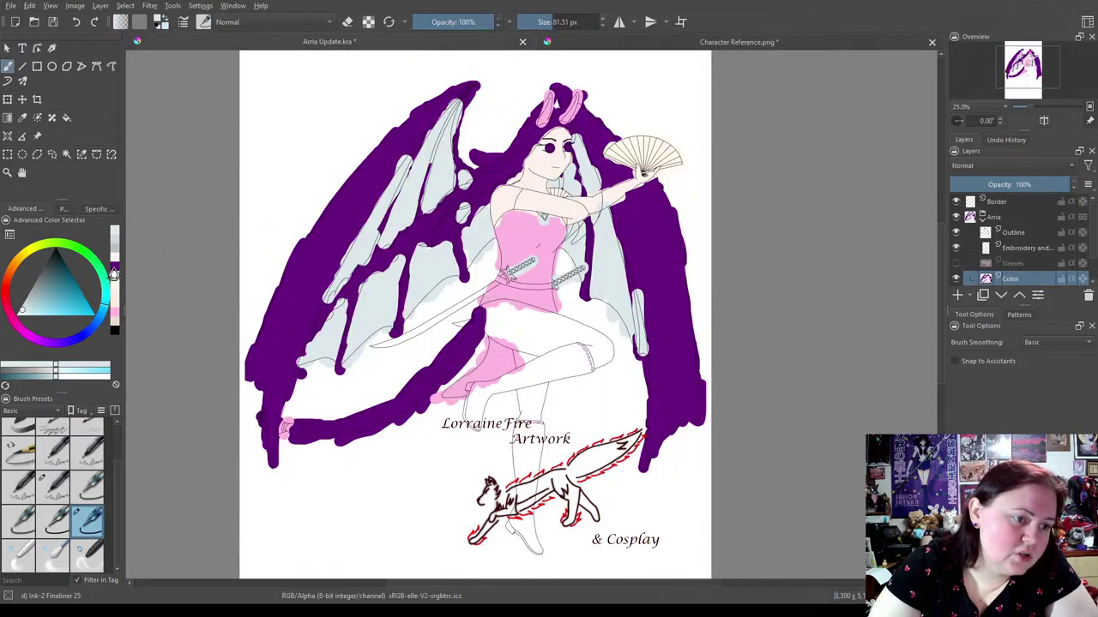
{"action": "left_click", "coordinate": [395, 381], "text": "ctrl"}
{"action": "mouse_move", "coordinate": [373, 346]}
{"action": "left_mouse_down"}
{"action": "mouse_move", "coordinate": [454, 317]}
{"action": "mouse_move", "coordinate": [475, 303]}
{"action": "mouse_move", "coordinate": [424, 324]}
{"action": "mouse_move", "coordinate": [497, 286]}
{"action": "left_mouse_up"}
{"action": "left_click_drag", "start_coordinate": [446, 328], "coordinate": [466, 319]}
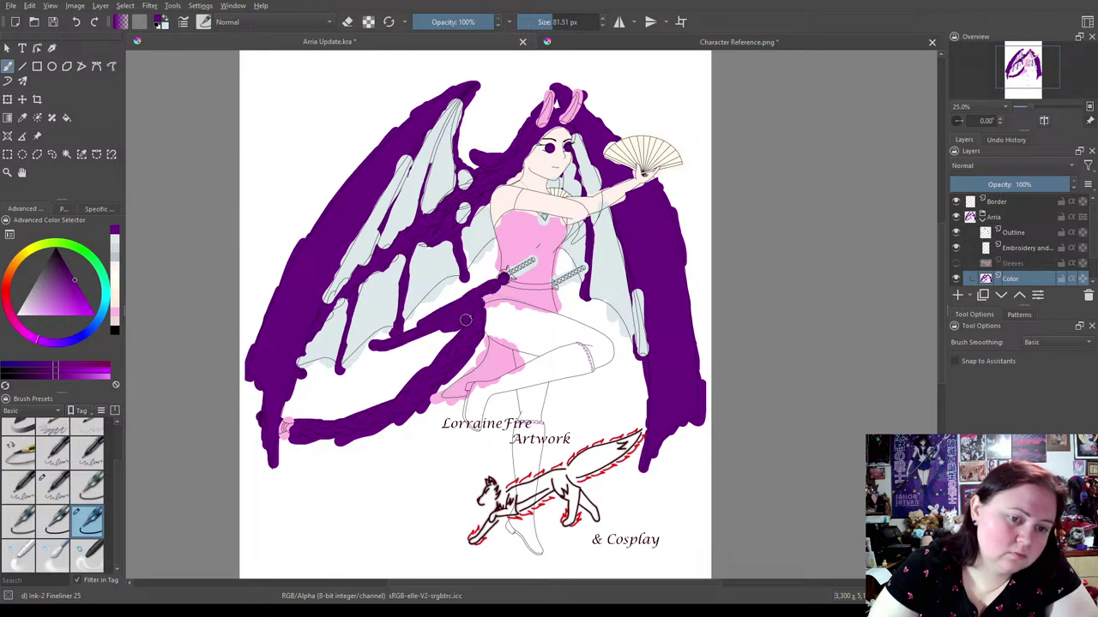
{"action": "left_click", "coordinate": [554, 290]}
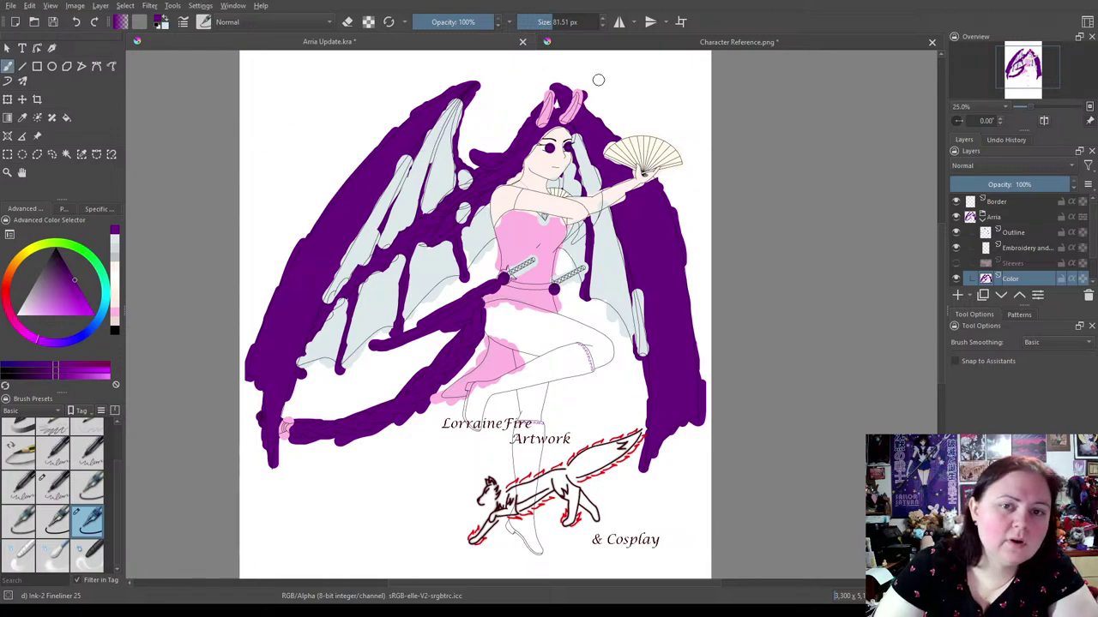
Sample the palette's dark brown swatch from the reference and fill the pants on both of Arria's legs with it.
{"action": "left_click", "coordinate": [680, 45]}
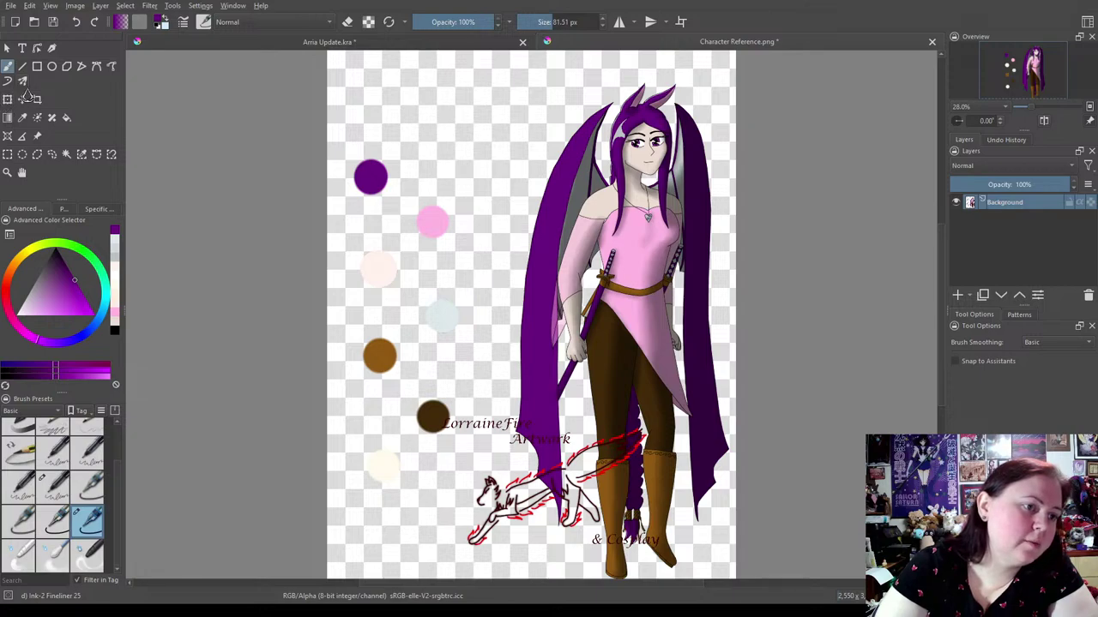
{"action": "left_click", "coordinate": [23, 117]}
{"action": "left_click", "coordinate": [433, 418]}
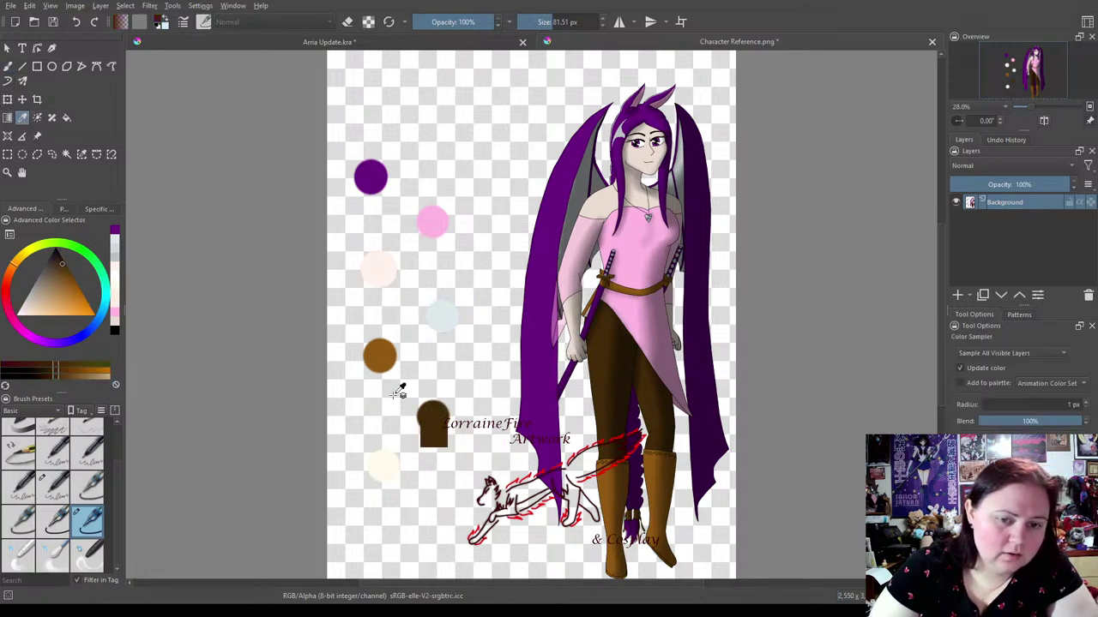
{"action": "left_click", "coordinate": [255, 43]}
{"action": "left_click", "coordinate": [7, 66]}
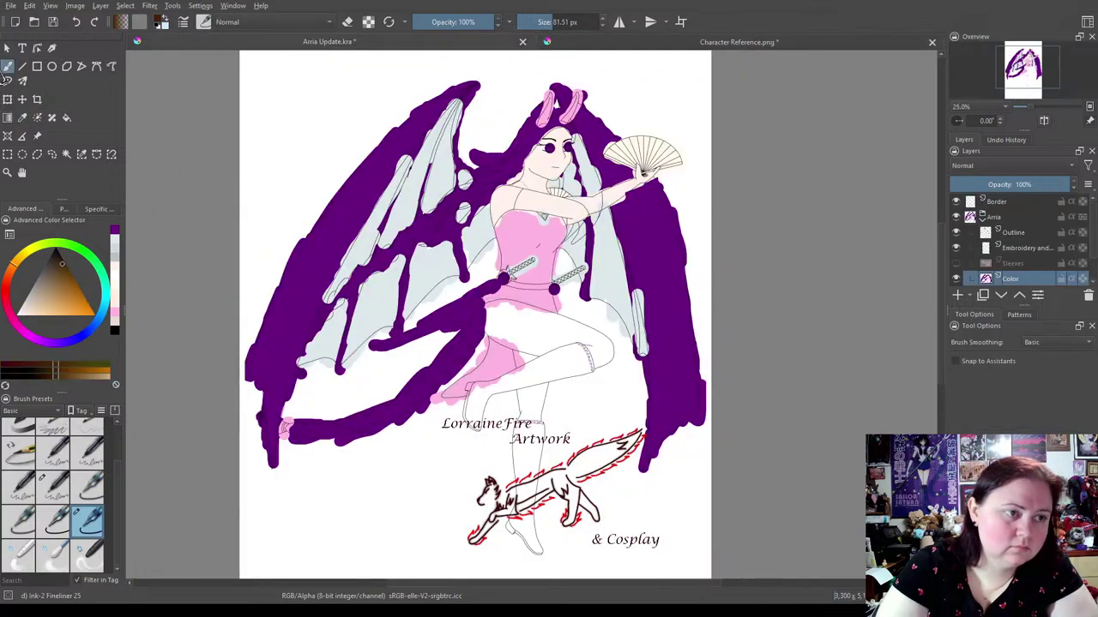
{"action": "left_click", "coordinate": [493, 311]}
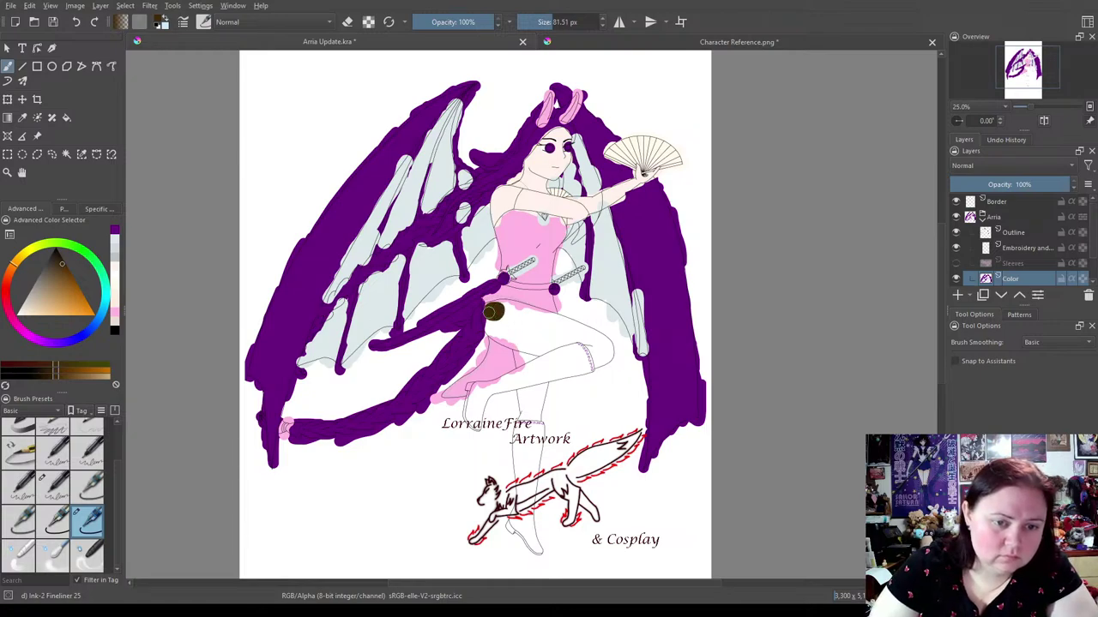
{"action": "mouse_move", "coordinate": [493, 311]}
{"action": "left_mouse_down"}
{"action": "mouse_move", "coordinate": [609, 345]}
{"action": "mouse_move", "coordinate": [600, 364]}
{"action": "mouse_move", "coordinate": [585, 344]}
{"action": "mouse_move", "coordinate": [606, 351]}
{"action": "mouse_move", "coordinate": [557, 334]}
{"action": "mouse_move", "coordinate": [586, 336]}
{"action": "mouse_move", "coordinate": [530, 356]}
{"action": "mouse_move", "coordinate": [488, 329]}
{"action": "mouse_move", "coordinate": [495, 317]}
{"action": "mouse_move", "coordinate": [538, 348]}
{"action": "mouse_move", "coordinate": [592, 334]}
{"action": "mouse_move", "coordinate": [520, 351]}
{"action": "left_mouse_up"}
{"action": "mouse_move", "coordinate": [524, 392]}
{"action": "left_mouse_down"}
{"action": "mouse_move", "coordinate": [538, 389]}
{"action": "mouse_move", "coordinate": [538, 418]}
{"action": "mouse_move", "coordinate": [540, 406]}
{"action": "mouse_move", "coordinate": [524, 414]}
{"action": "left_mouse_up"}
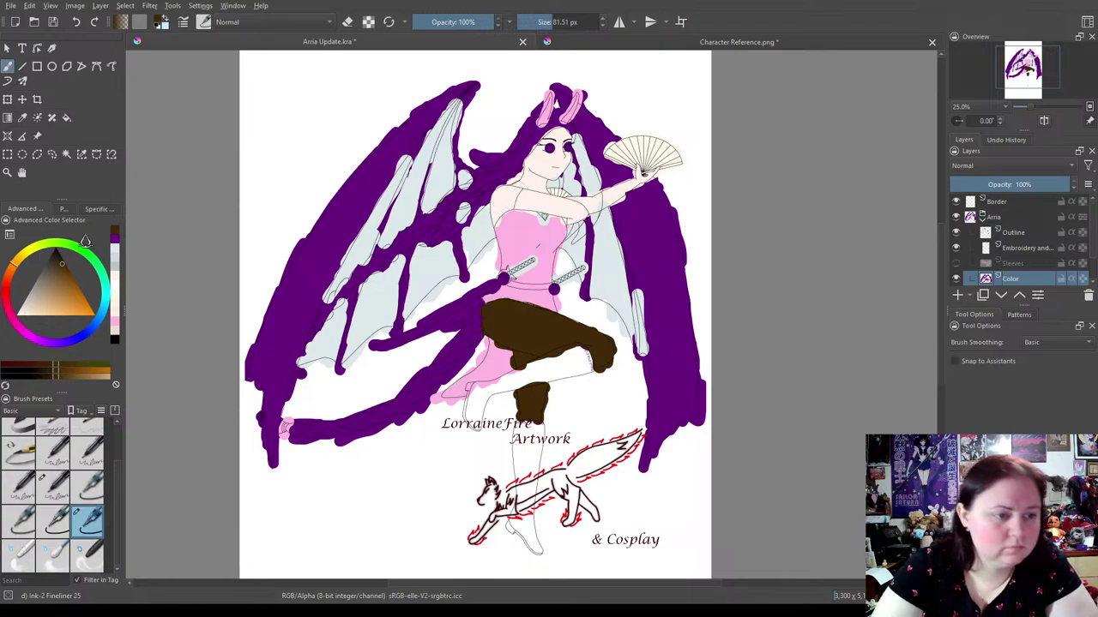
Sample the palette's pale skin swatch from the character reference and repaint the skin on Arria's arms, neck and face with it.
{"action": "left_click", "coordinate": [666, 41]}
{"action": "key", "text": "p"}
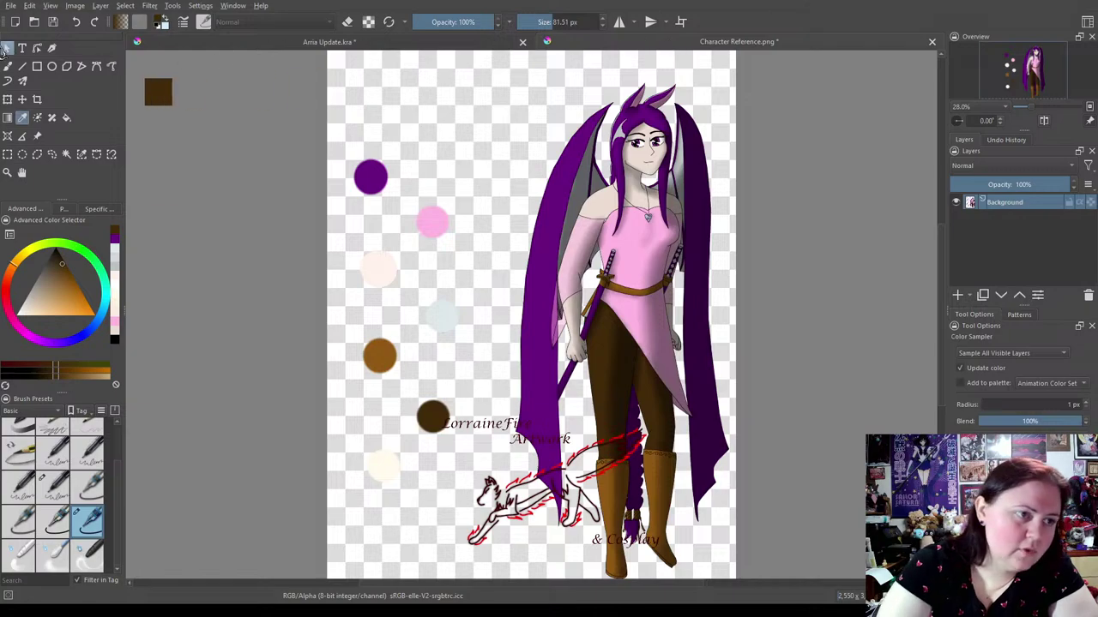
{"action": "left_click", "coordinate": [375, 258]}
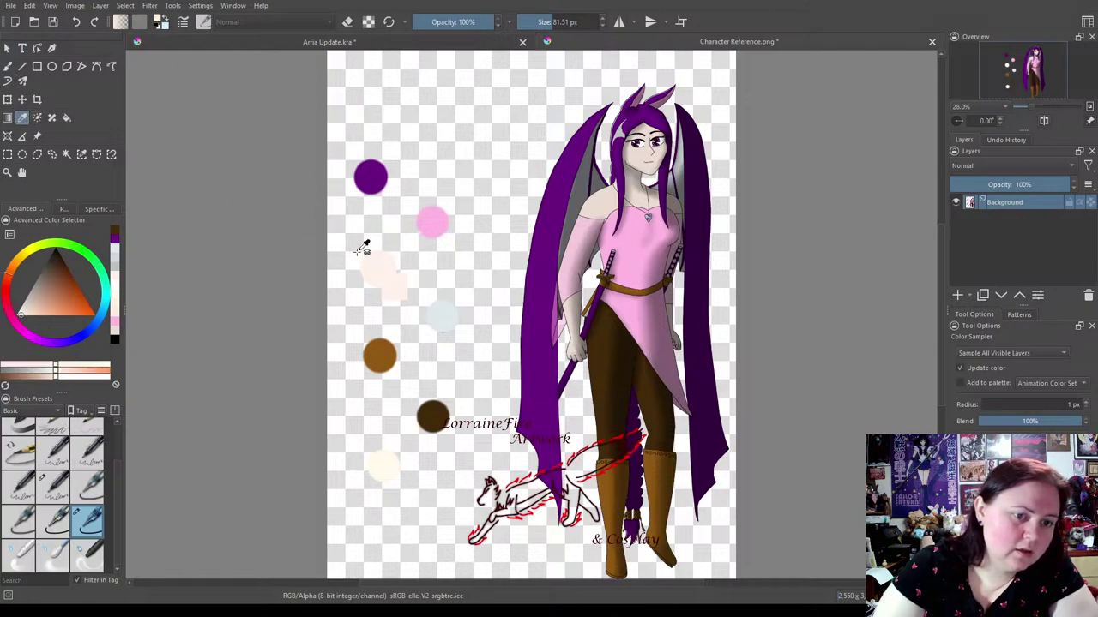
{"action": "left_click", "coordinate": [7, 66]}
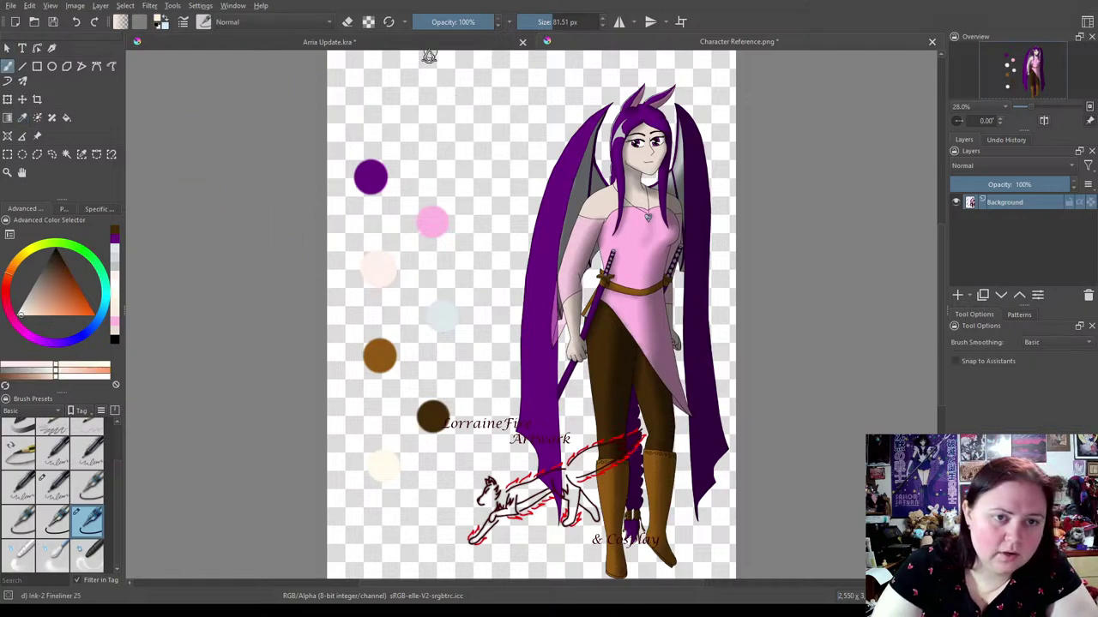
{"action": "left_click", "coordinate": [420, 41]}
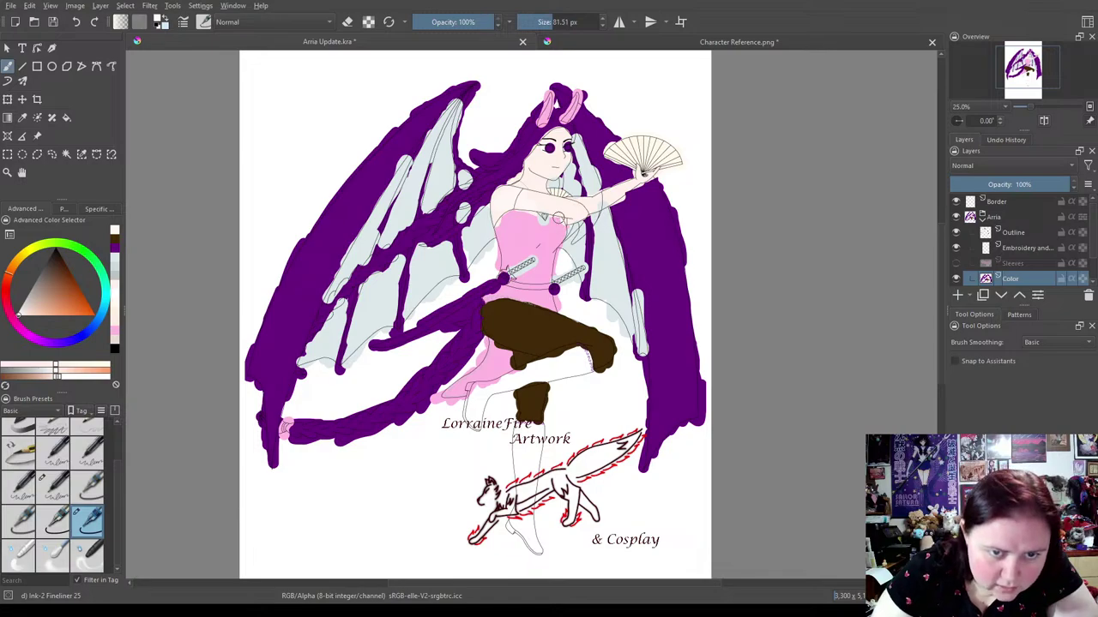
{"action": "scroll", "coordinate": [557, 218], "scroll_direction": "up", "scroll_amount": 8}
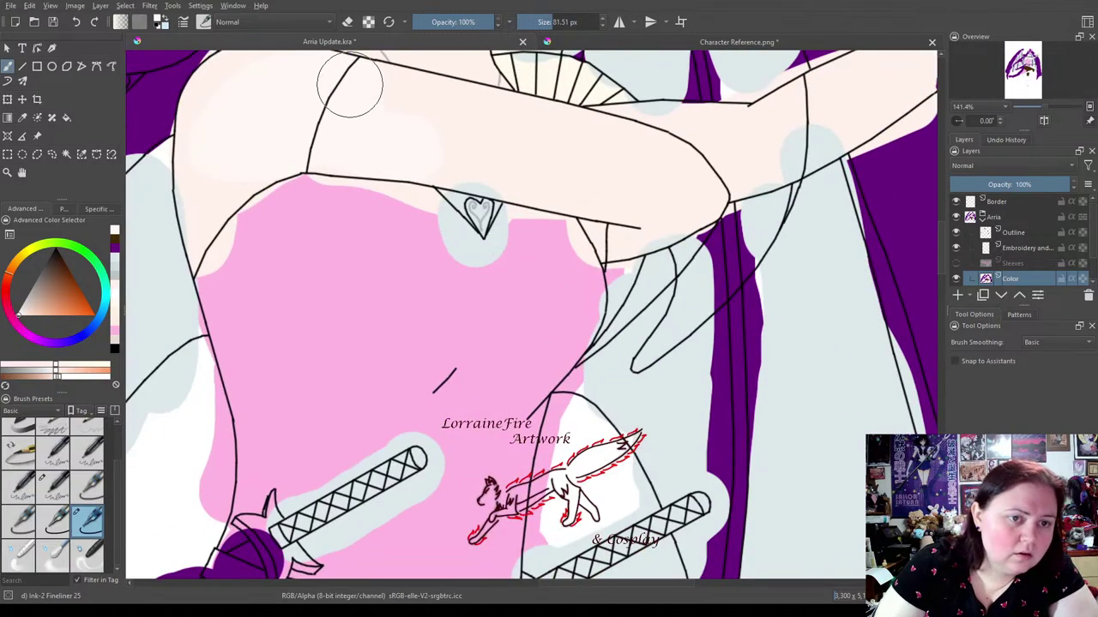
{"action": "mouse_move", "coordinate": [564, 173]}
{"action": "left_mouse_down"}
{"action": "mouse_move", "coordinate": [516, 480]}
{"action": "mouse_move", "coordinate": [540, 529]}
{"action": "left_mouse_up"}
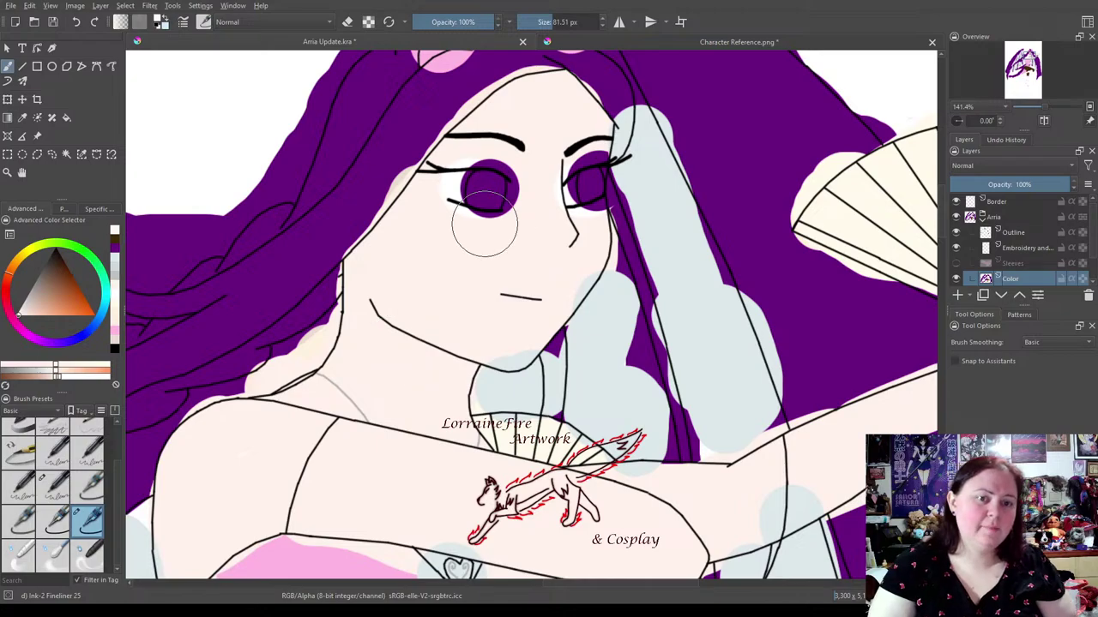
Pick the pale blue-gray from the wing membrane and fill the uncolored gap in the left wing beside the torso.
{"action": "key", "text": "2"}
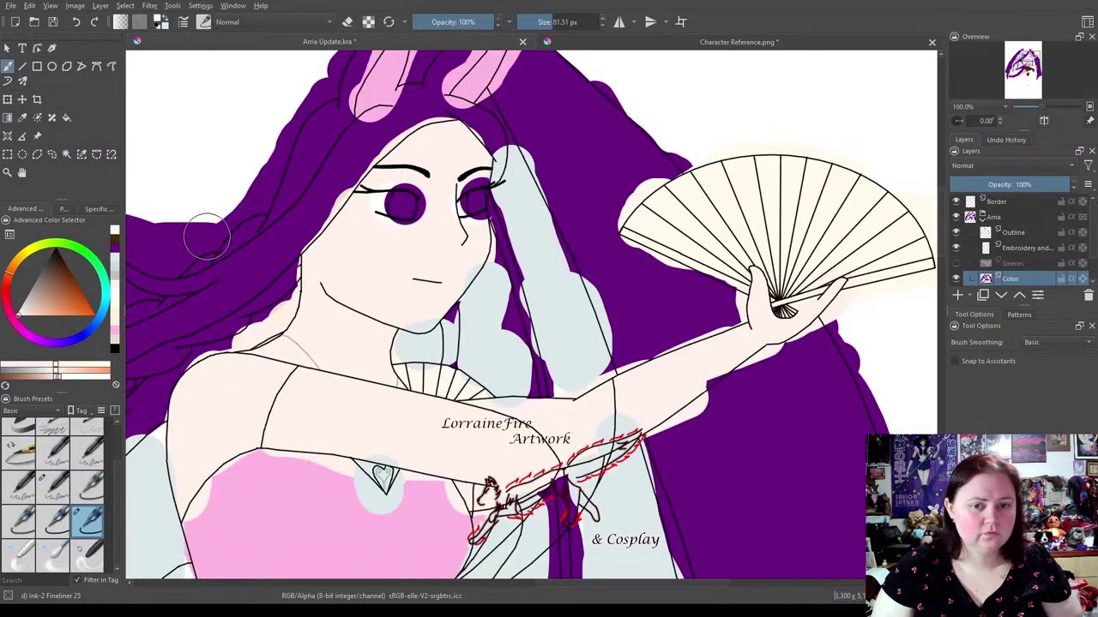
{"action": "key", "text": "1"}
{"action": "mouse_move", "coordinate": [442, 416]}
{"action": "left_mouse_down"}
{"action": "mouse_move", "coordinate": [543, 304]}
{"action": "mouse_move", "coordinate": [590, 210]}
{"action": "mouse_move", "coordinate": [584, 237]}
{"action": "mouse_move", "coordinate": [542, 254]}
{"action": "left_mouse_up"}
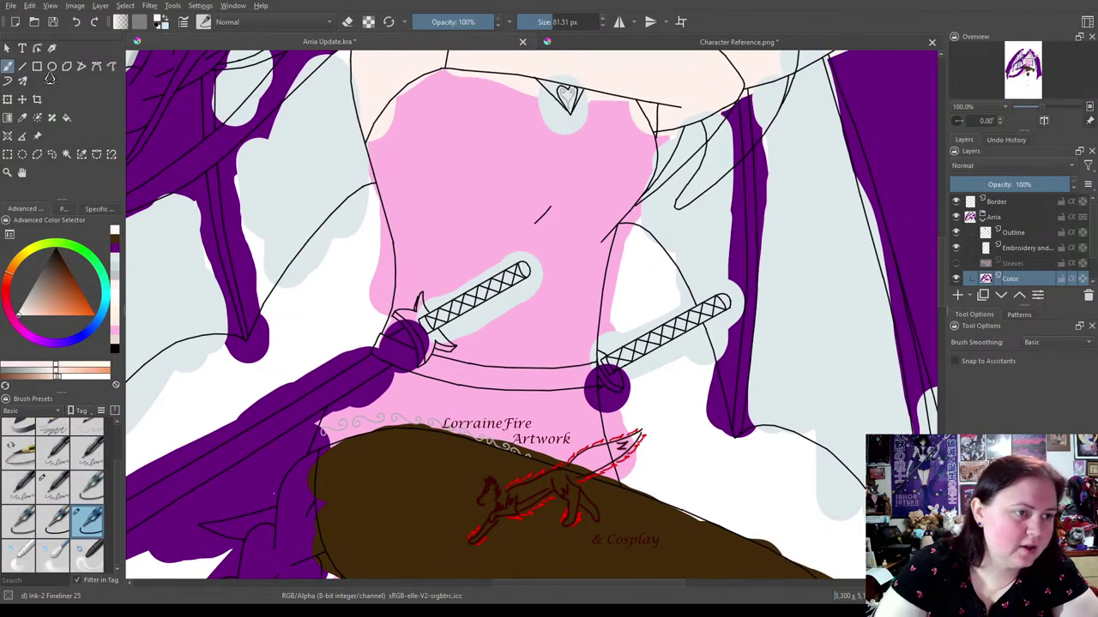
{"action": "left_click", "coordinate": [170, 246], "text": "ctrl"}
{"action": "left_click_drag", "start_coordinate": [250, 185], "coordinate": [270, 291]}
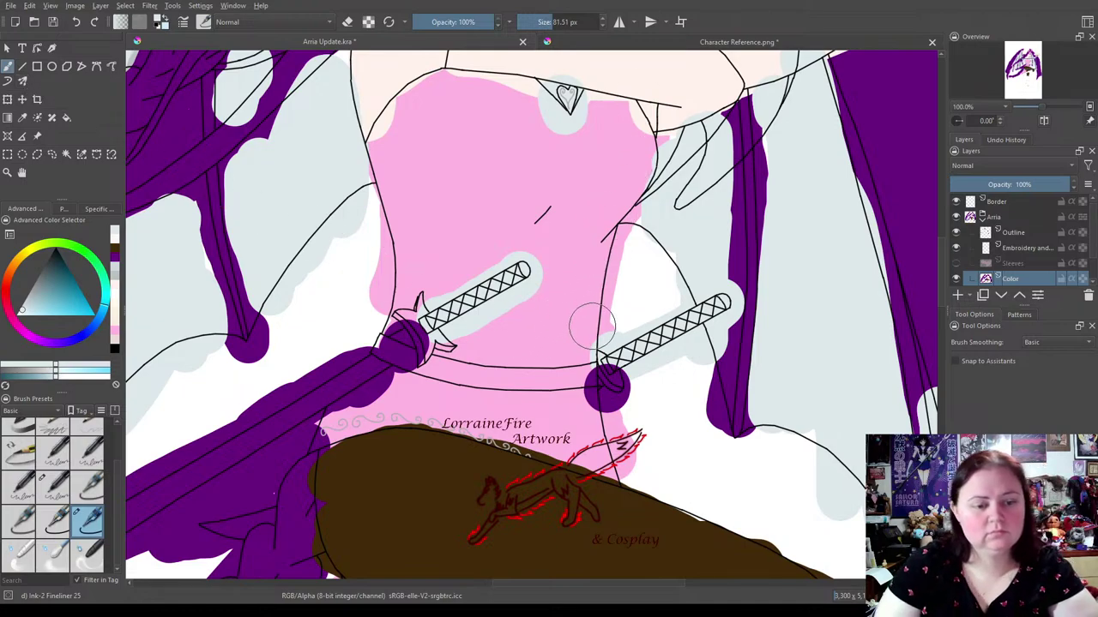
{"action": "mouse_move", "coordinate": [492, 443]}
{"action": "left_mouse_down"}
{"action": "mouse_move", "coordinate": [472, 395]}
{"action": "mouse_move", "coordinate": [797, 297]}
{"action": "mouse_move", "coordinate": [514, 289]}
{"action": "mouse_move", "coordinate": [507, 306]}
{"action": "left_mouse_up"}
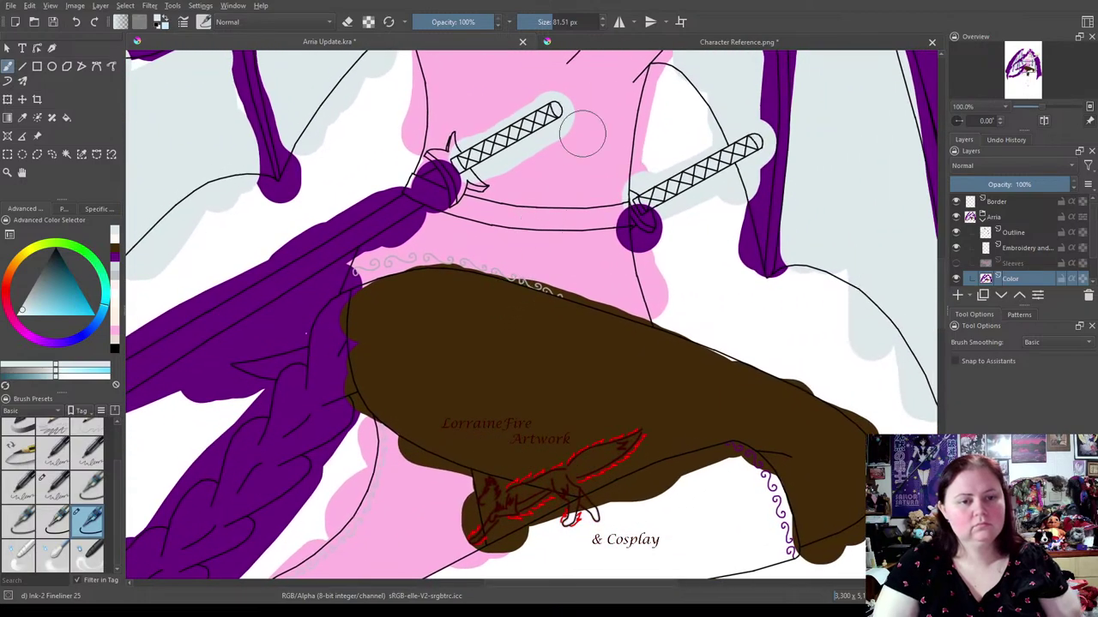
Sample the reference palette's medium brown swatch and paint Arria's belt and both sword guards with it.
{"action": "left_click", "coordinate": [660, 42]}
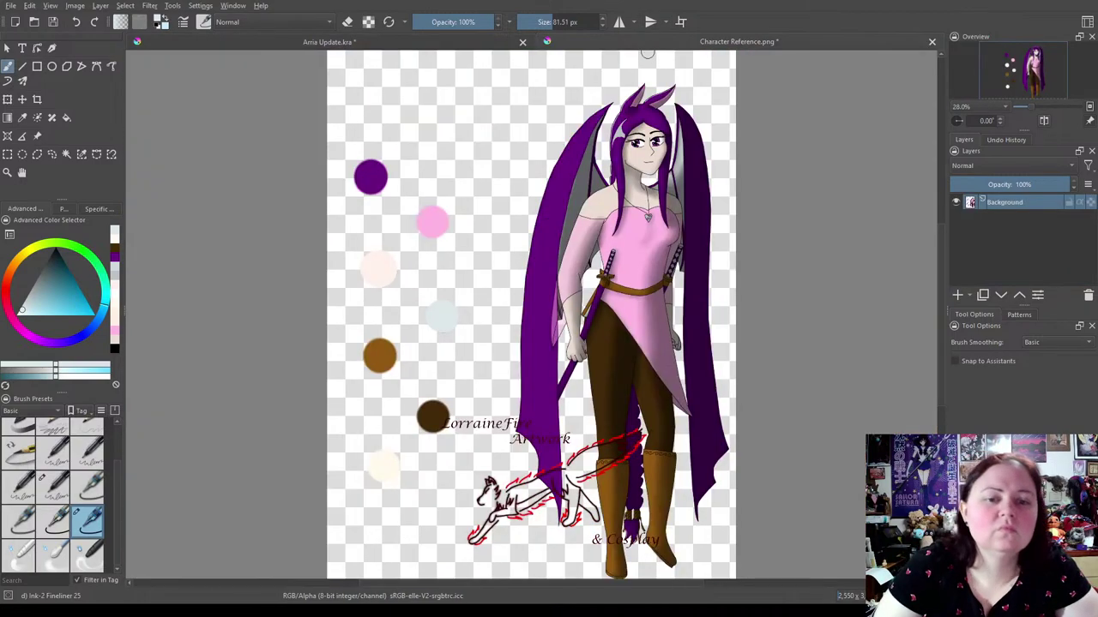
{"action": "left_click", "coordinate": [431, 43]}
{"action": "left_click", "coordinate": [621, 40]}
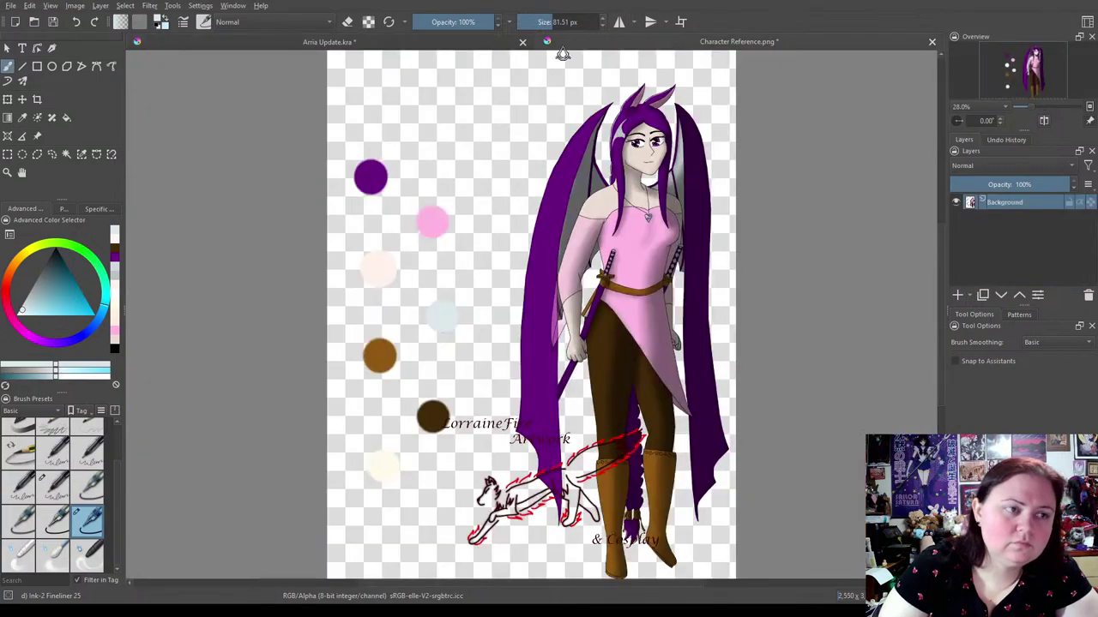
{"action": "left_click", "coordinate": [22, 117]}
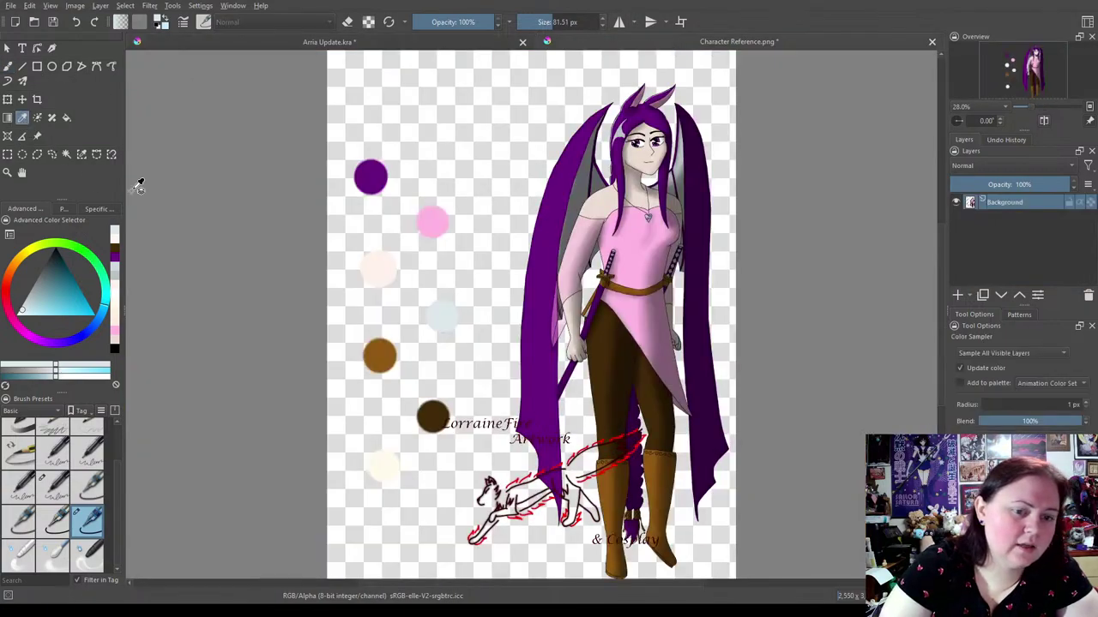
{"action": "left_click", "coordinate": [388, 345]}
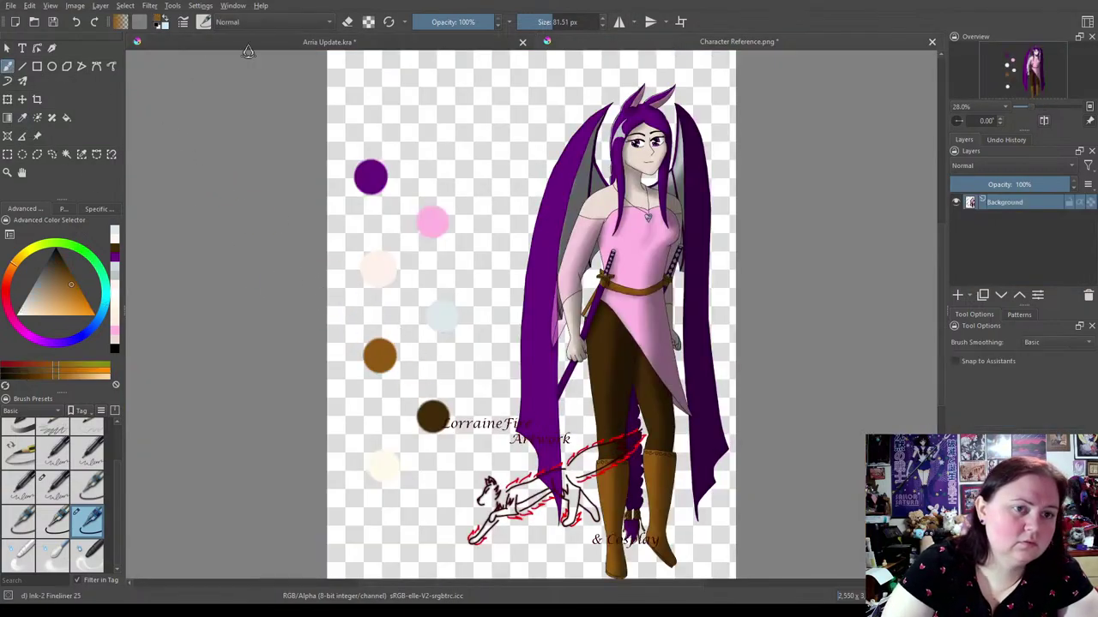
{"action": "left_click", "coordinate": [391, 43]}
{"action": "mouse_move", "coordinate": [429, 193]}
{"action": "left_mouse_down"}
{"action": "mouse_move", "coordinate": [555, 226]}
{"action": "mouse_move", "coordinate": [648, 216]}
{"action": "left_mouse_up"}
{"action": "mouse_move", "coordinate": [442, 148]}
{"action": "left_mouse_down"}
{"action": "mouse_move", "coordinate": [470, 181]}
{"action": "mouse_move", "coordinate": [491, 180]}
{"action": "left_mouse_up"}
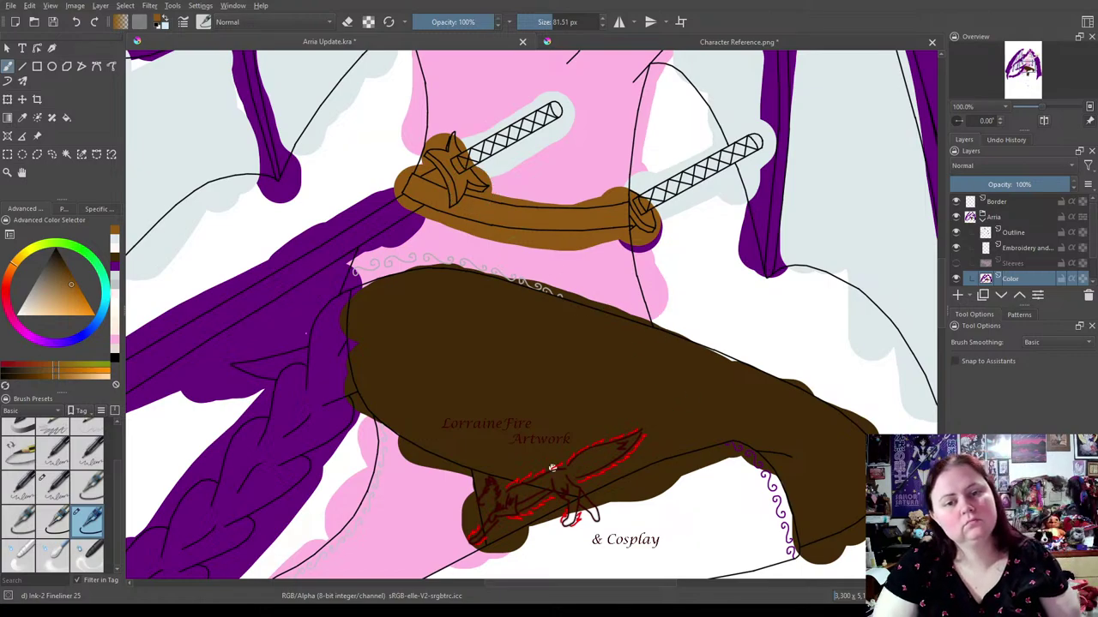
Fill both of Arria's boots, from the embroidered cuffs to the toes, with the medium brown.
{"action": "scroll", "coordinate": [563, 453], "scroll_direction": "down", "scroll_amount": 8}
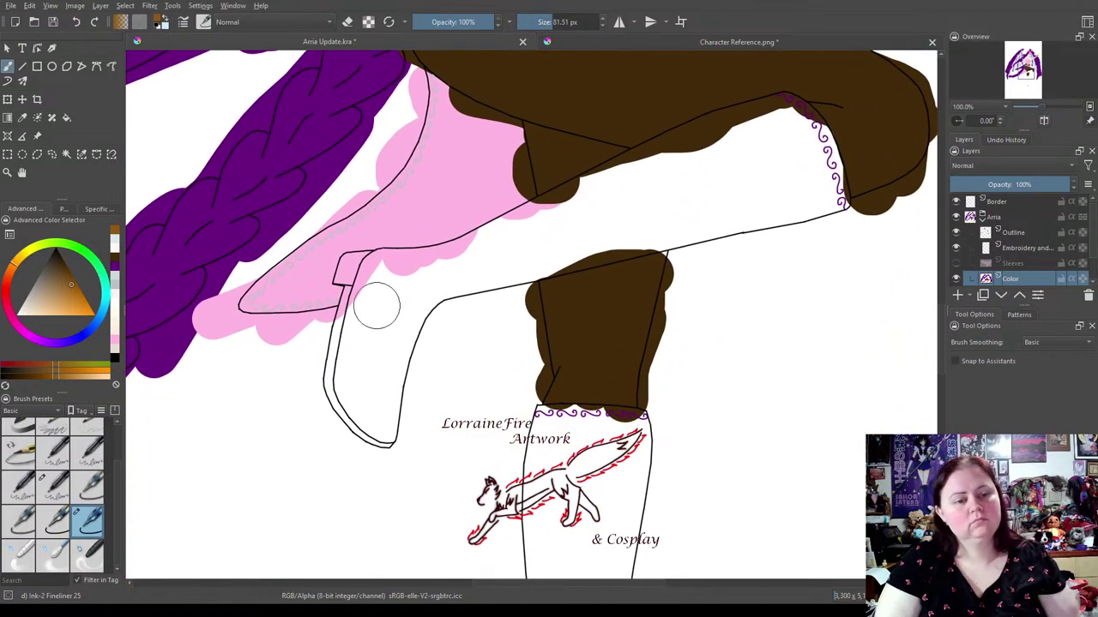
{"action": "mouse_move", "coordinate": [383, 273]}
{"action": "left_mouse_down"}
{"action": "mouse_move", "coordinate": [362, 355]}
{"action": "mouse_move", "coordinate": [381, 273]}
{"action": "mouse_move", "coordinate": [360, 397]}
{"action": "mouse_move", "coordinate": [388, 426]}
{"action": "mouse_move", "coordinate": [380, 385]}
{"action": "mouse_move", "coordinate": [463, 278]}
{"action": "mouse_move", "coordinate": [407, 320]}
{"action": "mouse_move", "coordinate": [396, 271]}
{"action": "mouse_move", "coordinate": [500, 253]}
{"action": "mouse_move", "coordinate": [473, 255]}
{"action": "mouse_move", "coordinate": [740, 129]}
{"action": "mouse_move", "coordinate": [784, 118]}
{"action": "mouse_move", "coordinate": [810, 136]}
{"action": "mouse_move", "coordinate": [788, 113]}
{"action": "mouse_move", "coordinate": [831, 204]}
{"action": "mouse_move", "coordinate": [773, 198]}
{"action": "mouse_move", "coordinate": [479, 250]}
{"action": "mouse_move", "coordinate": [628, 238]}
{"action": "mouse_move", "coordinate": [459, 279]}
{"action": "mouse_move", "coordinate": [736, 213]}
{"action": "mouse_move", "coordinate": [638, 238]}
{"action": "mouse_move", "coordinate": [728, 215]}
{"action": "mouse_move", "coordinate": [737, 224]}
{"action": "mouse_move", "coordinate": [690, 205]}
{"action": "mouse_move", "coordinate": [746, 163]}
{"action": "left_mouse_up"}
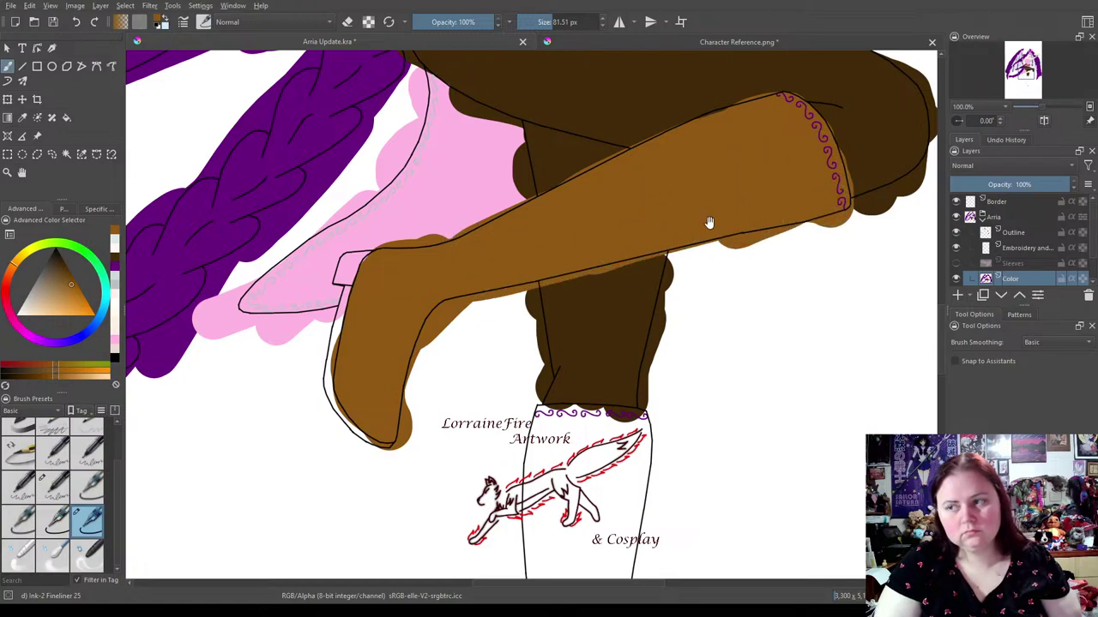
{"action": "left_click_drag", "start_coordinate": [597, 405], "coordinate": [578, 107]}
{"action": "mouse_move", "coordinate": [524, 128]}
{"action": "left_mouse_down"}
{"action": "mouse_move", "coordinate": [616, 136]}
{"action": "mouse_move", "coordinate": [580, 389]}
{"action": "mouse_move", "coordinate": [587, 429]}
{"action": "mouse_move", "coordinate": [611, 249]}
{"action": "mouse_move", "coordinate": [557, 378]}
{"action": "mouse_move", "coordinate": [542, 214]}
{"action": "mouse_move", "coordinate": [523, 154]}
{"action": "mouse_move", "coordinate": [510, 257]}
{"action": "mouse_move", "coordinate": [521, 377]}
{"action": "mouse_move", "coordinate": [552, 326]}
{"action": "mouse_move", "coordinate": [574, 165]}
{"action": "mouse_move", "coordinate": [593, 225]}
{"action": "left_mouse_up"}
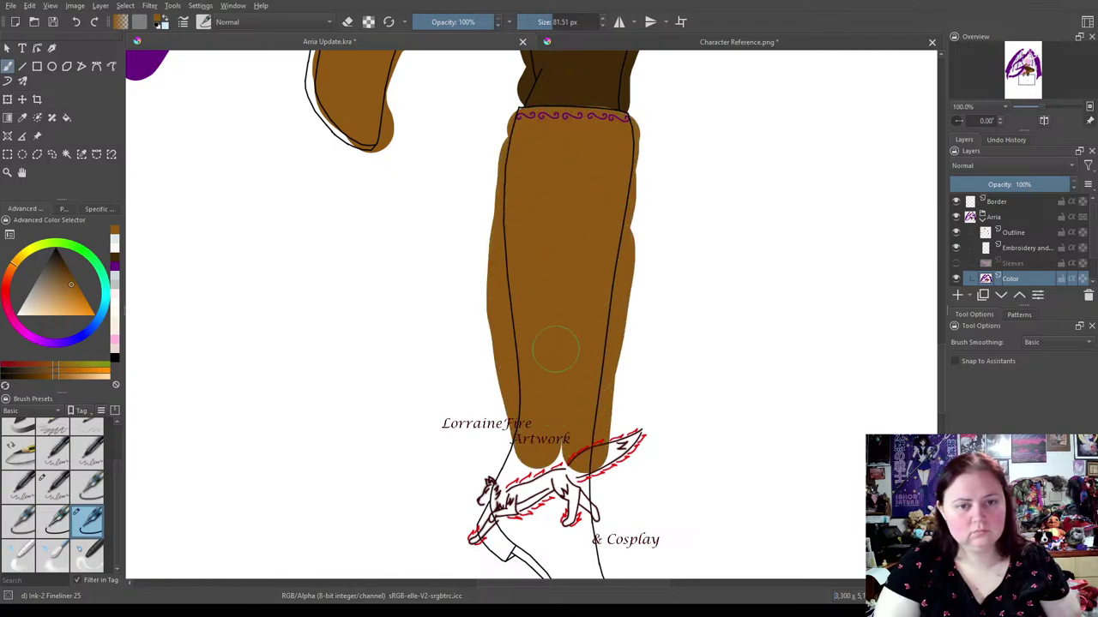
{"action": "left_click_drag", "start_coordinate": [556, 343], "coordinate": [530, 120]}
{"action": "mouse_move", "coordinate": [523, 228]}
{"action": "left_mouse_down"}
{"action": "mouse_move", "coordinate": [482, 313]}
{"action": "mouse_move", "coordinate": [592, 418]}
{"action": "mouse_move", "coordinate": [542, 290]}
{"action": "mouse_move", "coordinate": [547, 236]}
{"action": "mouse_move", "coordinate": [519, 254]}
{"action": "mouse_move", "coordinate": [557, 281]}
{"action": "mouse_move", "coordinate": [570, 317]}
{"action": "left_mouse_up"}
Check the boots in the character reference and paint the soles and heels of both boots dark brown.
{"action": "left_click", "coordinate": [719, 43]}
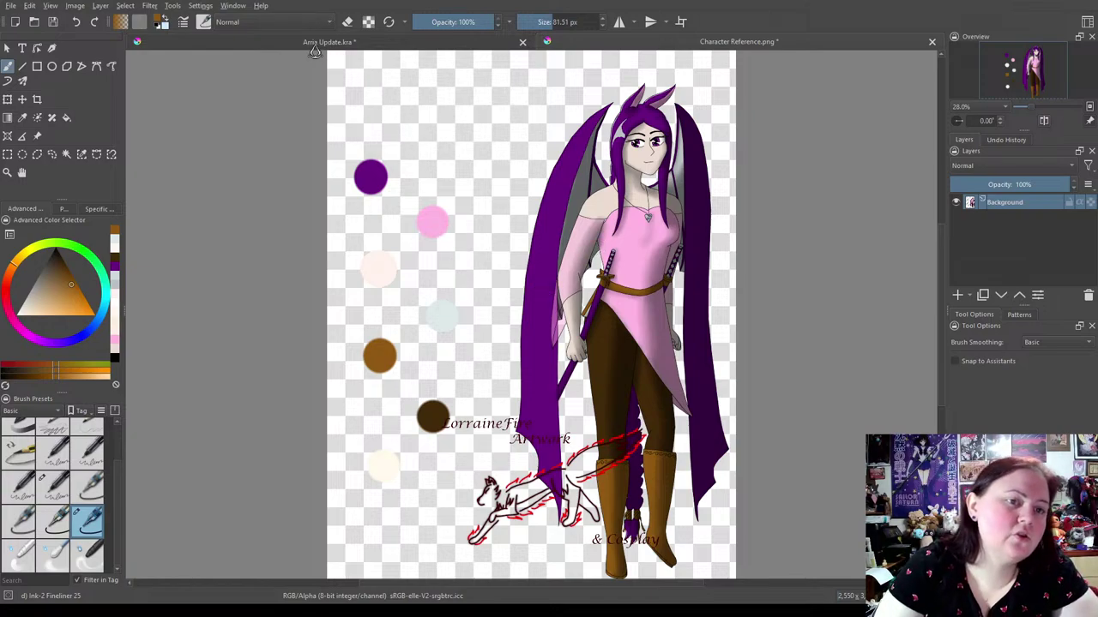
{"action": "left_click", "coordinate": [359, 44]}
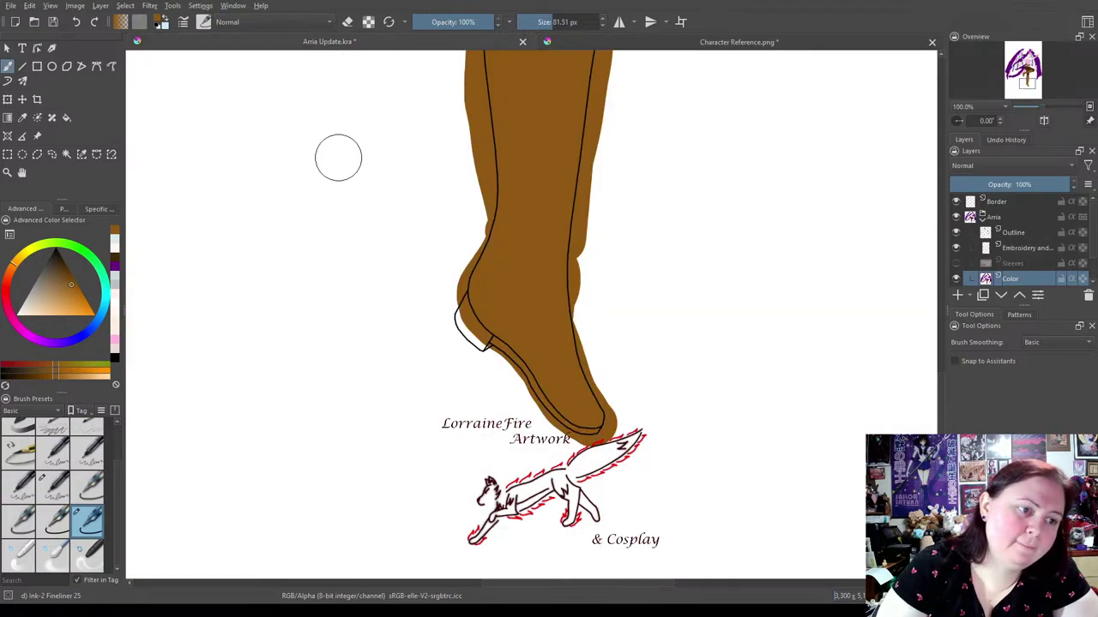
{"action": "mouse_move", "coordinate": [455, 309]}
{"action": "left_mouse_down"}
{"action": "mouse_move", "coordinate": [580, 439]}
{"action": "mouse_move", "coordinate": [596, 421]}
{"action": "left_mouse_up"}
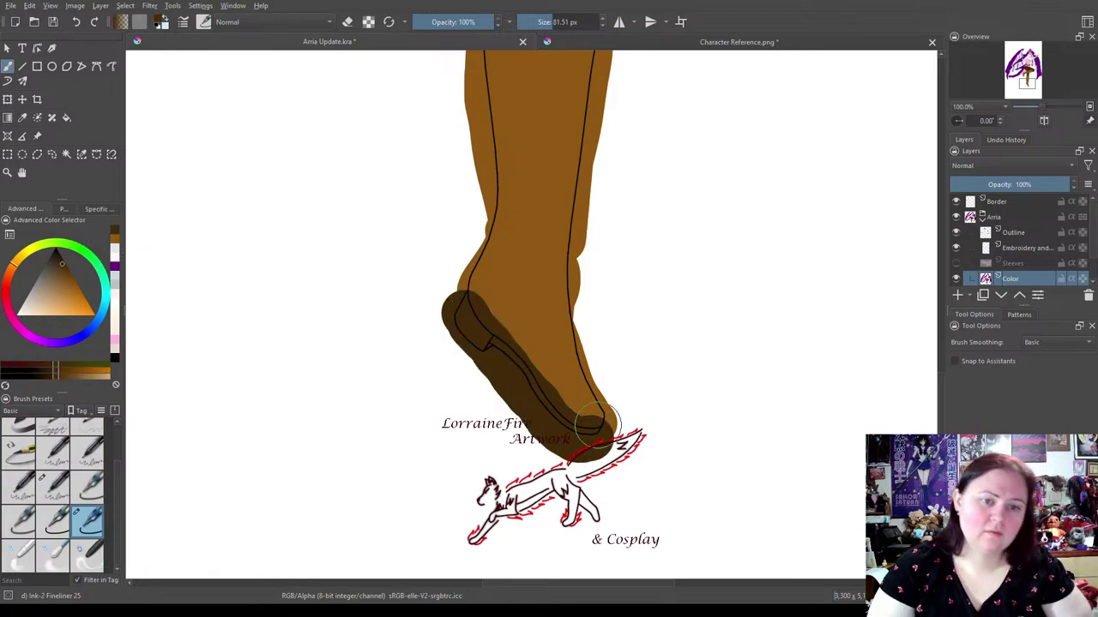
{"action": "left_click_drag", "start_coordinate": [395, 179], "coordinate": [475, 251]}
{"action": "mouse_move", "coordinate": [433, 107]}
{"action": "left_mouse_down"}
{"action": "mouse_move", "coordinate": [416, 214]}
{"action": "mouse_move", "coordinate": [435, 277]}
{"action": "mouse_move", "coordinate": [499, 299]}
{"action": "mouse_move", "coordinate": [543, 294]}
{"action": "mouse_move", "coordinate": [236, 513]}
{"action": "mouse_move", "coordinate": [379, 316]}
{"action": "mouse_move", "coordinate": [379, 463]}
{"action": "mouse_move", "coordinate": [391, 444]}
{"action": "mouse_move", "coordinate": [434, 428]}
{"action": "mouse_move", "coordinate": [484, 449]}
{"action": "mouse_move", "coordinate": [868, 244]}
{"action": "mouse_move", "coordinate": [768, 405]}
{"action": "mouse_move", "coordinate": [865, 225]}
{"action": "mouse_move", "coordinate": [844, 249]}
{"action": "mouse_move", "coordinate": [913, 252]}
{"action": "mouse_move", "coordinate": [710, 286]}
{"action": "mouse_move", "coordinate": [864, 271]}
{"action": "mouse_move", "coordinate": [646, 368]}
{"action": "mouse_move", "coordinate": [433, 397]}
{"action": "mouse_move", "coordinate": [557, 289]}
{"action": "mouse_move", "coordinate": [475, 382]}
{"action": "left_mouse_up"}
{"action": "mouse_move", "coordinate": [567, 343]}
{"action": "left_mouse_down"}
{"action": "mouse_move", "coordinate": [523, 362]}
{"action": "mouse_move", "coordinate": [857, 210]}
{"action": "mouse_move", "coordinate": [747, 210]}
{"action": "mouse_move", "coordinate": [723, 197]}
{"action": "mouse_move", "coordinate": [729, 184]}
{"action": "left_mouse_up"}
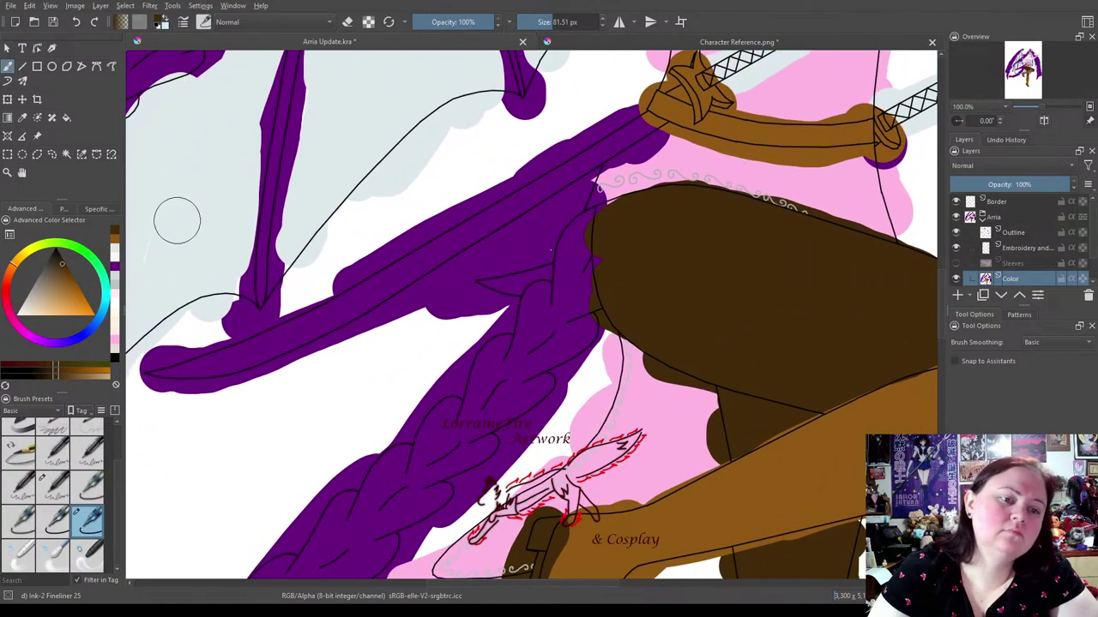
Repaint the long scabbard and the small shape beneath it with the recent pink, and compare the result with the character reference.
{"action": "key", "text": "minus"}
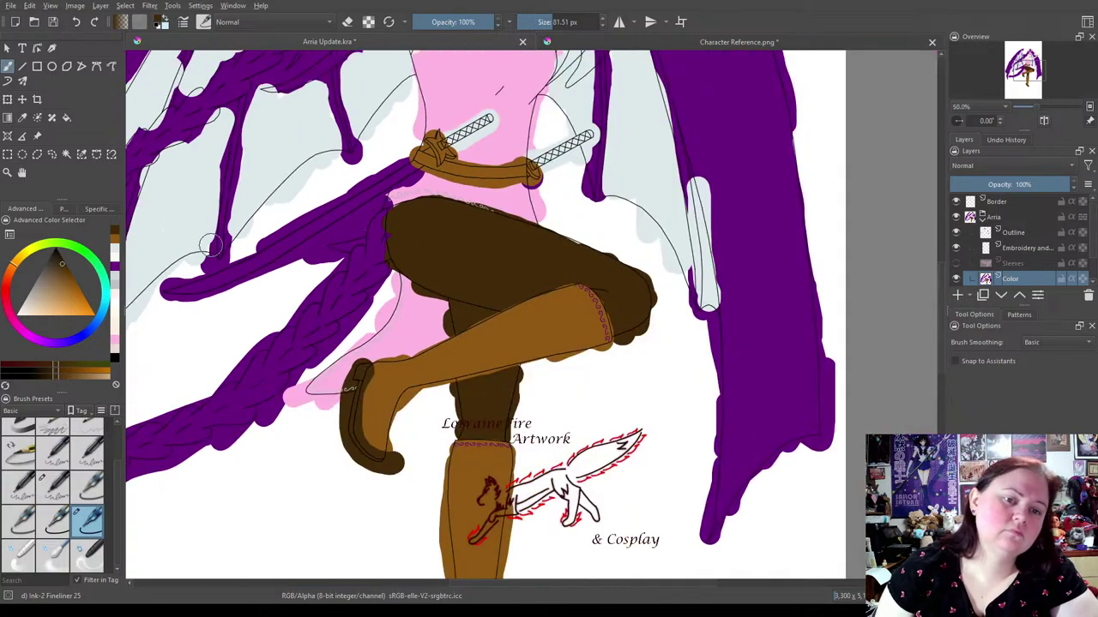
{"action": "key", "text": "minus"}
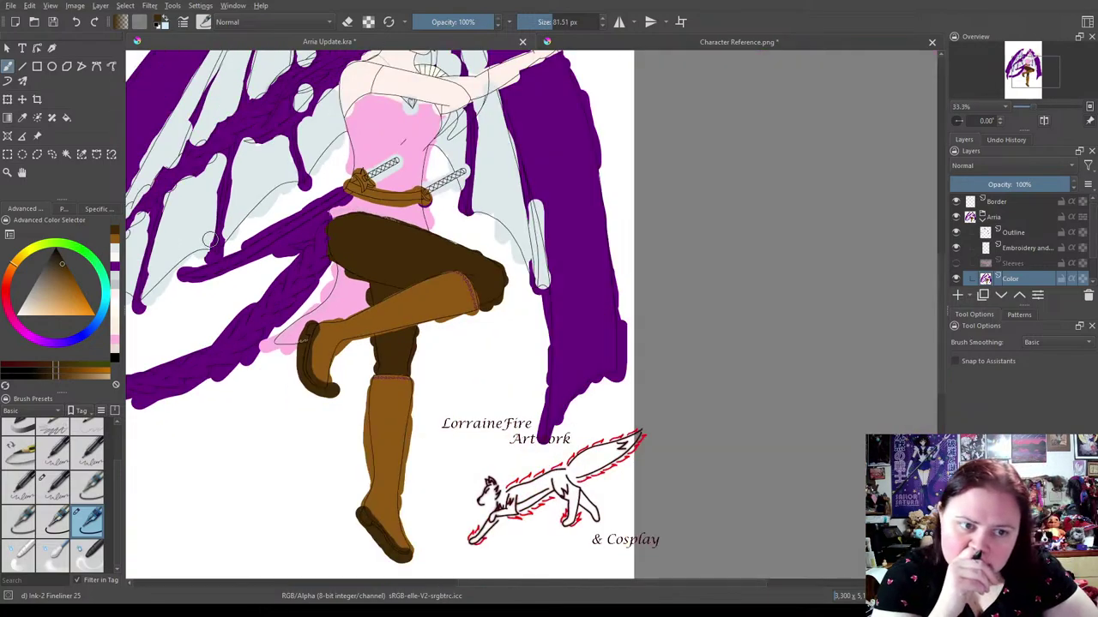
{"action": "mouse_move", "coordinate": [444, 283]}
{"action": "left_mouse_down"}
{"action": "mouse_move", "coordinate": [480, 369]}
{"action": "mouse_move", "coordinate": [539, 405]}
{"action": "left_mouse_up"}
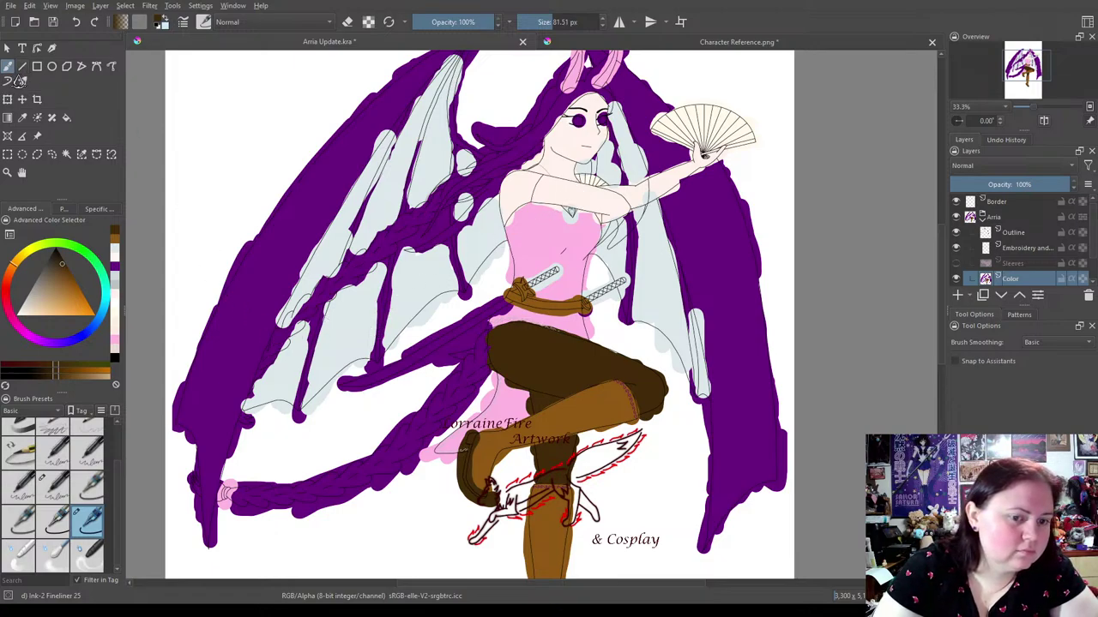
{"action": "left_click", "coordinate": [114, 345]}
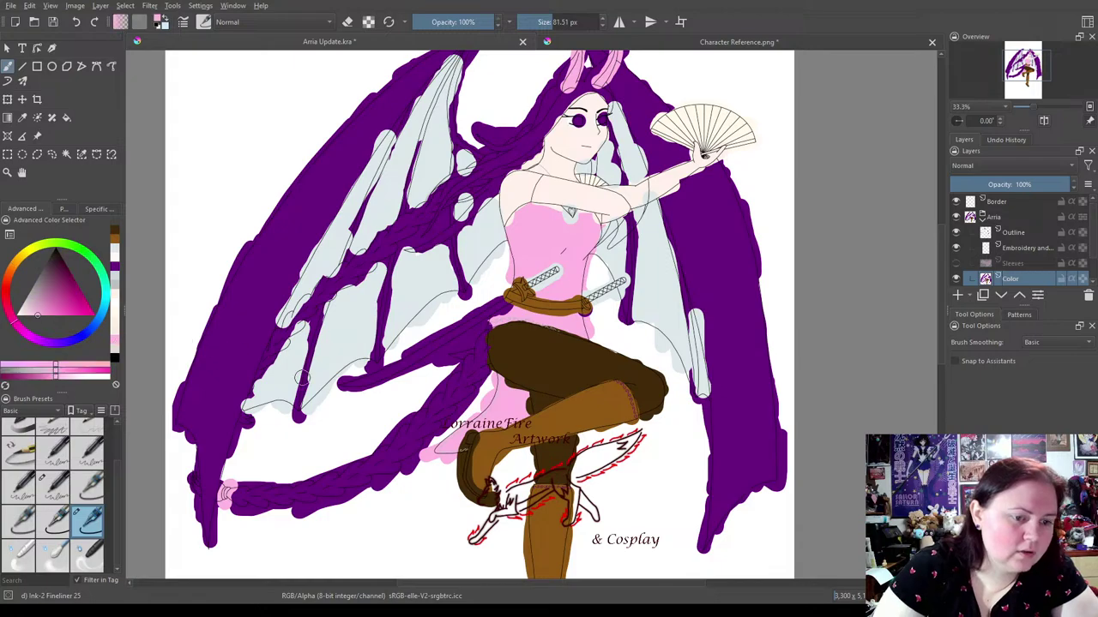
{"action": "left_click_drag", "start_coordinate": [345, 383], "coordinate": [515, 294]}
{"action": "left_click_drag", "start_coordinate": [448, 354], "coordinate": [471, 350]}
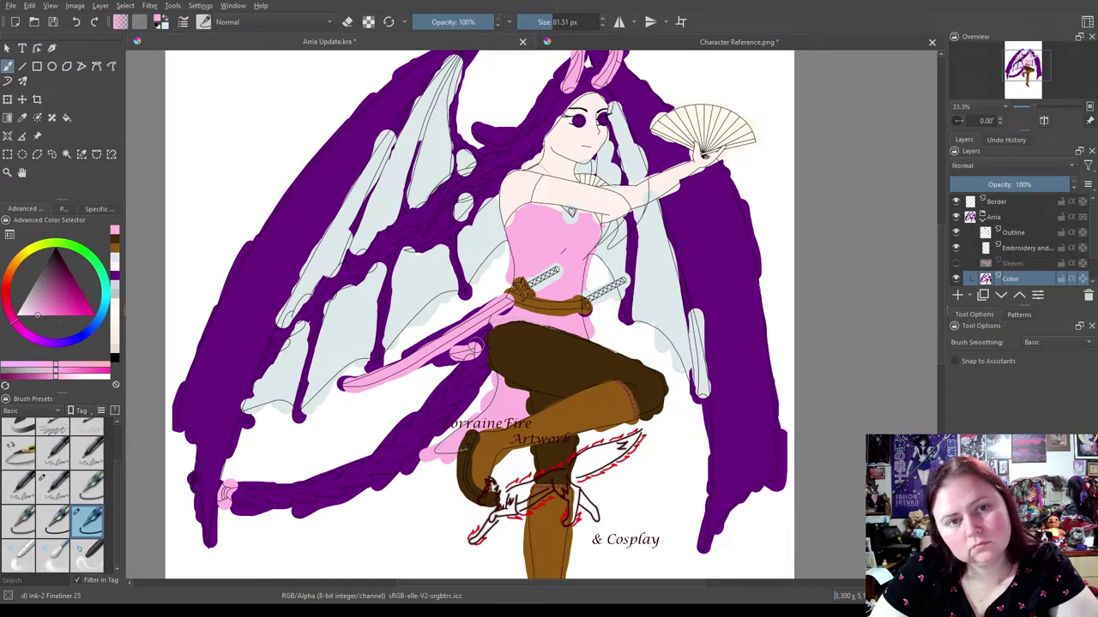
{"action": "left_click", "coordinate": [739, 41]}
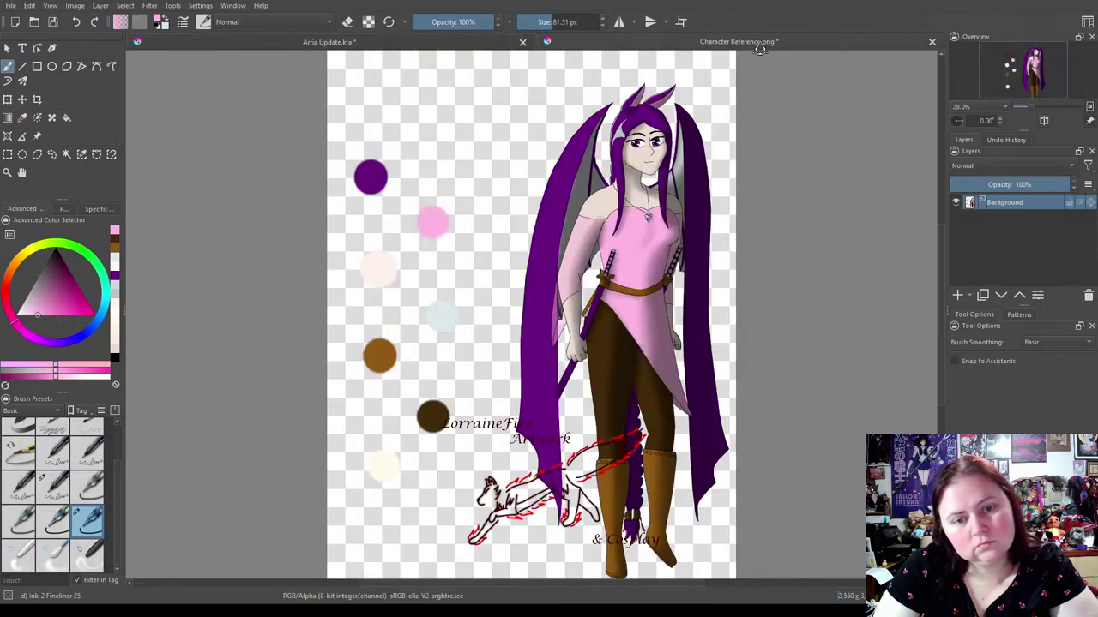
{"action": "left_click", "coordinate": [463, 43]}
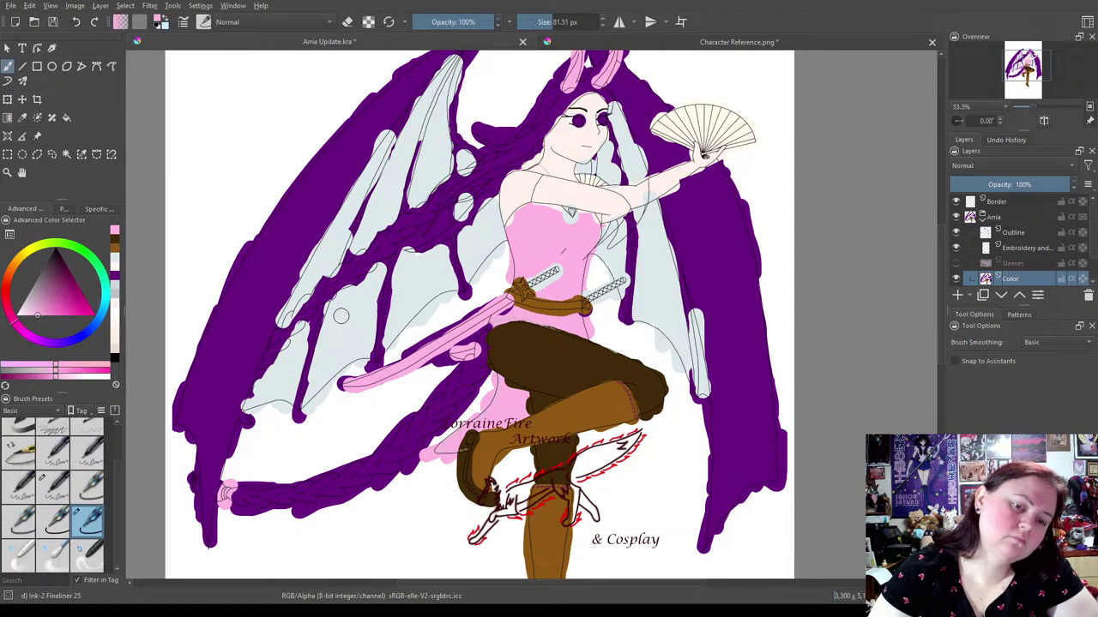
{"action": "left_click", "coordinate": [752, 43]}
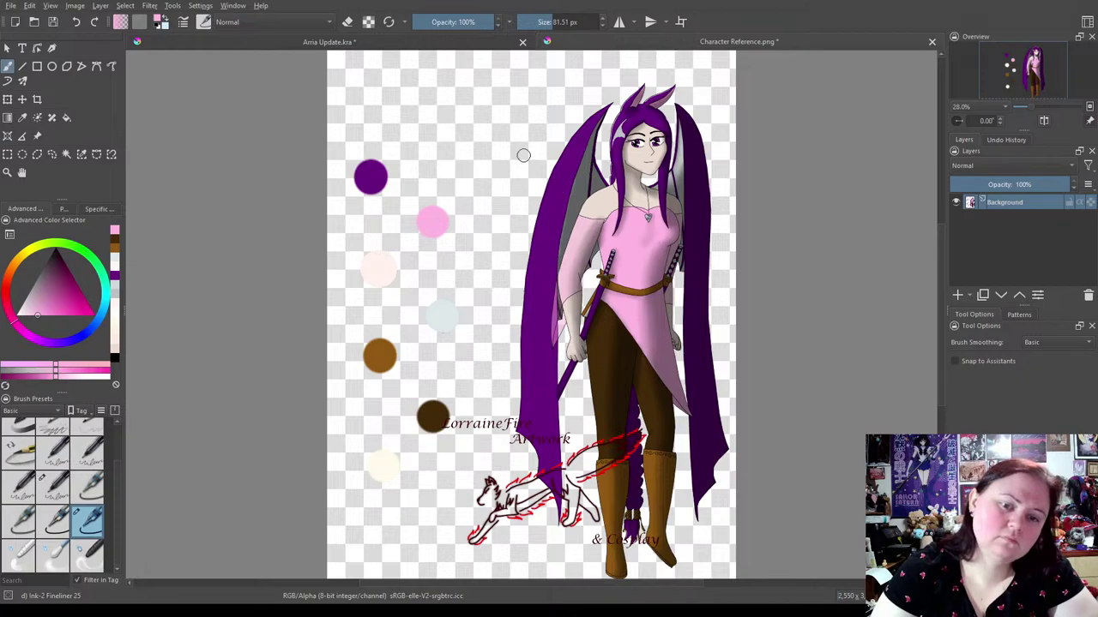
{"action": "left_click", "coordinate": [417, 49]}
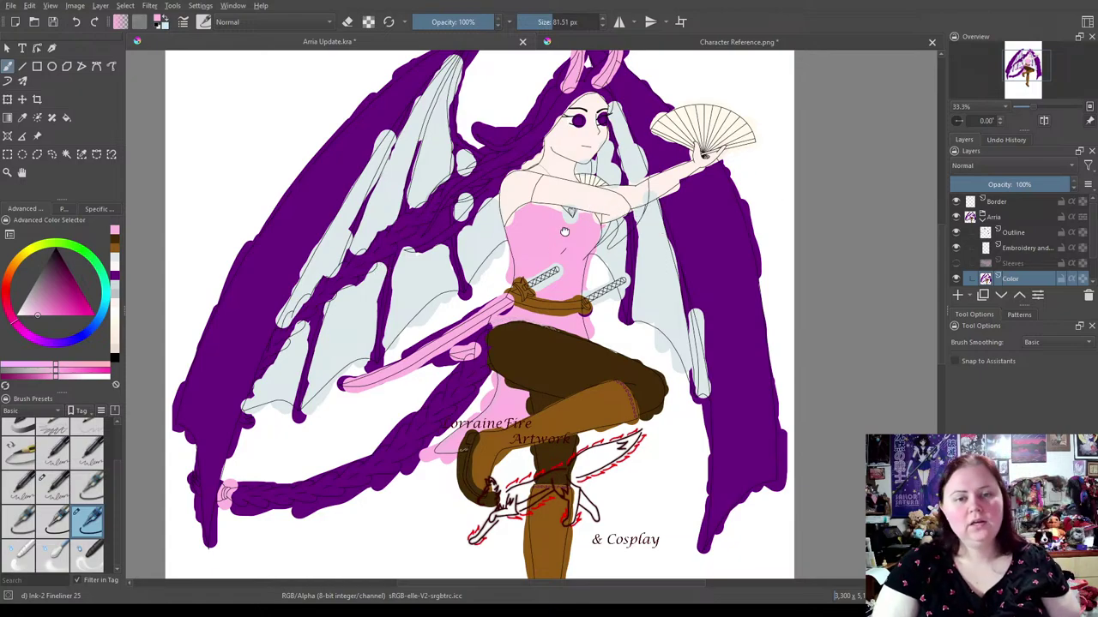
Reset the brush to 25 px, turn on eraser mode, and erase the color spilling past the left ear's outer outline.
{"action": "scroll", "coordinate": [564, 232], "scroll_direction": "up", "scroll_amount": 10}
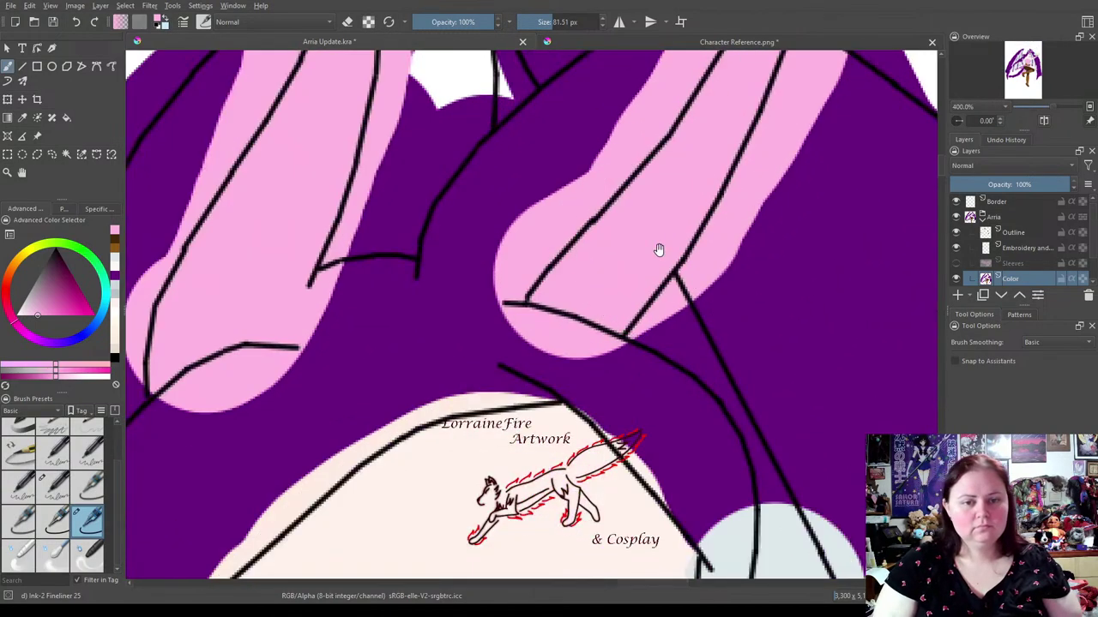
{"action": "left_click_drag", "start_coordinate": [659, 250], "coordinate": [448, 293]}
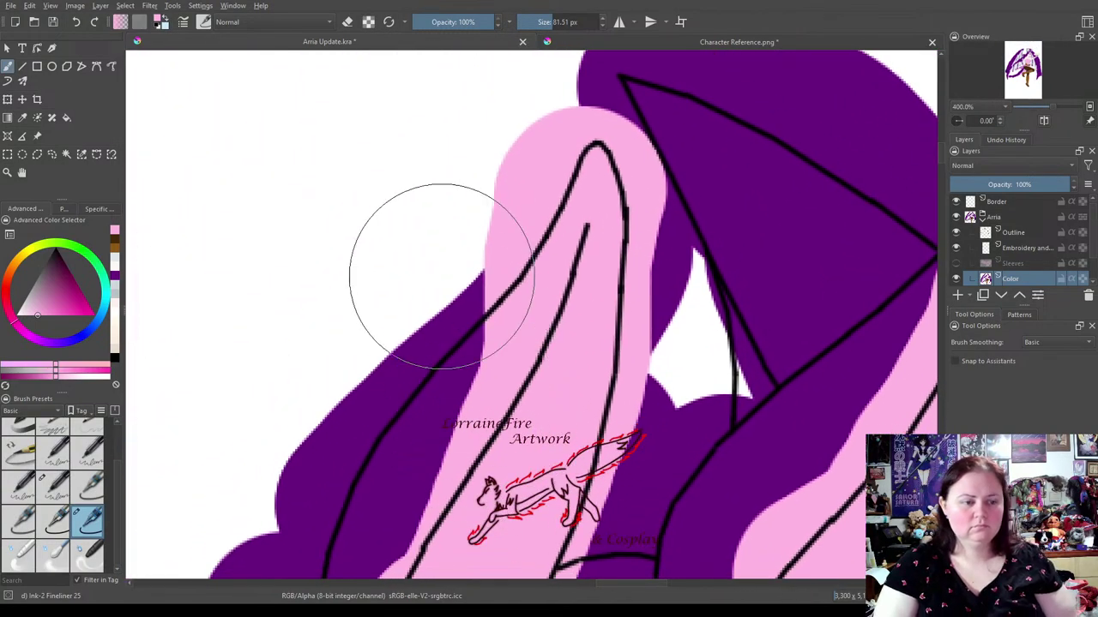
{"action": "left_click", "coordinate": [388, 22]}
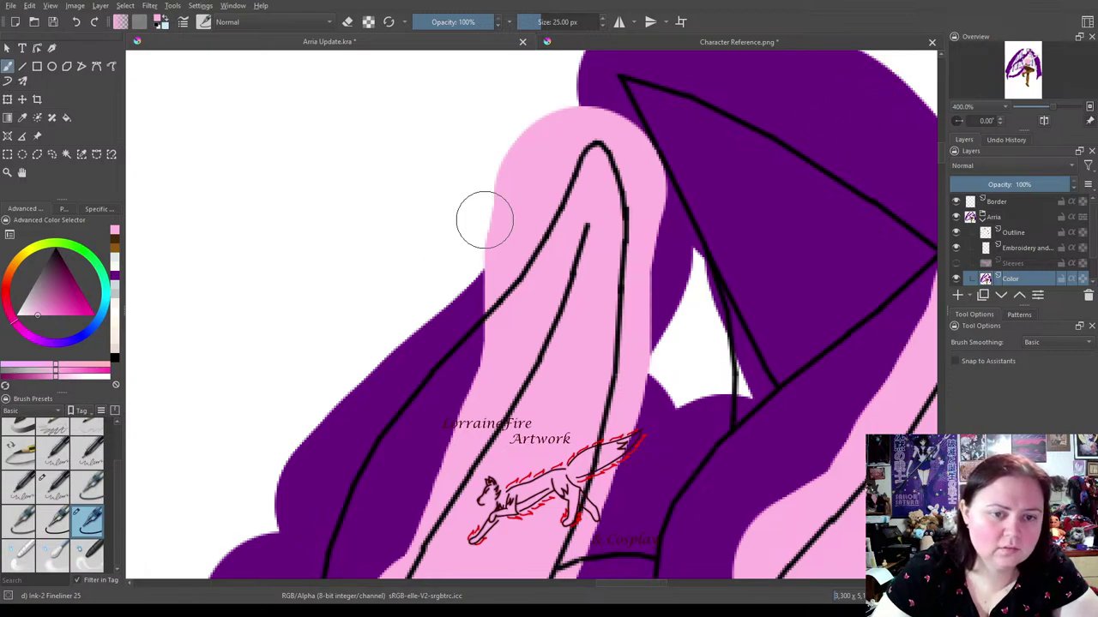
{"action": "left_click", "coordinate": [347, 21]}
{"action": "mouse_move", "coordinate": [282, 497]}
{"action": "left_mouse_down"}
{"action": "mouse_move", "coordinate": [303, 515]}
{"action": "mouse_move", "coordinate": [360, 397]}
{"action": "mouse_move", "coordinate": [466, 294]}
{"action": "mouse_move", "coordinate": [518, 215]}
{"action": "mouse_move", "coordinate": [517, 228]}
{"action": "mouse_move", "coordinate": [544, 175]}
{"action": "mouse_move", "coordinate": [532, 147]}
{"action": "mouse_move", "coordinate": [469, 228]}
{"action": "left_mouse_up"}
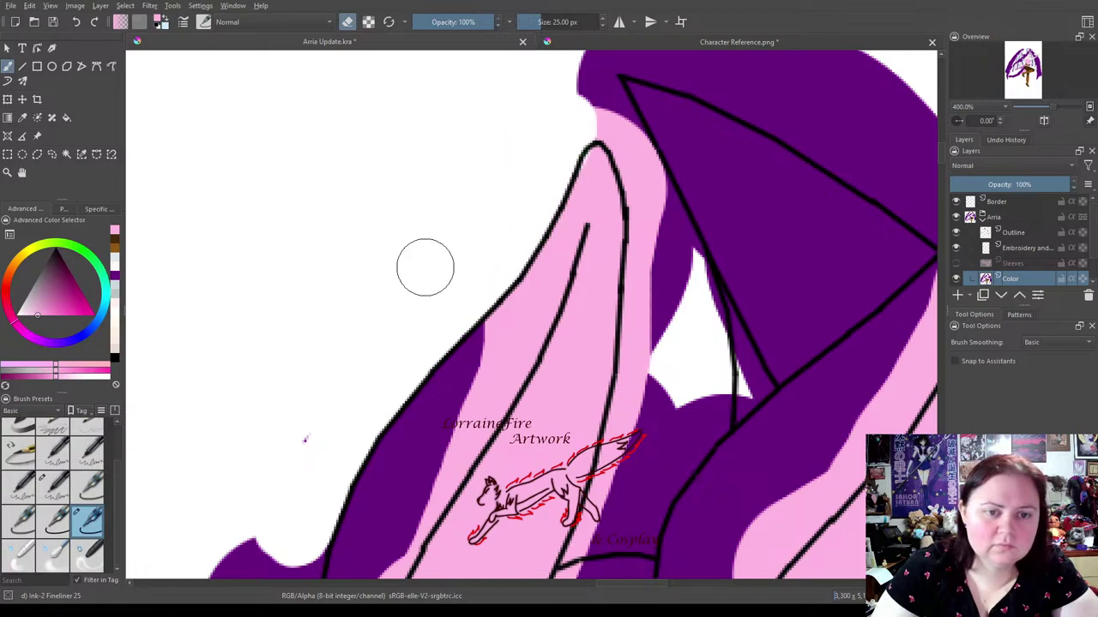
Paint a purple strip inside the left ear's tip with Ink-2 Fineliner 10 and soften its edge using Ink-1 Precision 10.
{"action": "left_click", "coordinate": [51, 521]}
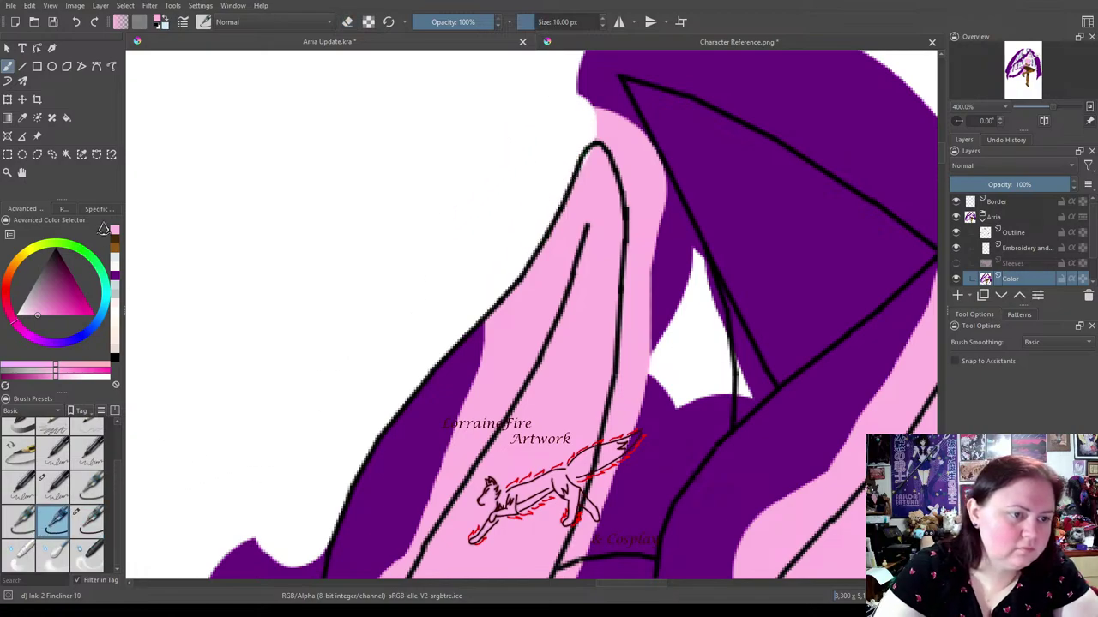
{"action": "left_click", "coordinate": [112, 289]}
{"action": "mouse_move", "coordinate": [594, 157]}
{"action": "left_mouse_down"}
{"action": "mouse_move", "coordinate": [577, 227]}
{"action": "mouse_move", "coordinate": [592, 155]}
{"action": "mouse_move", "coordinate": [545, 299]}
{"action": "mouse_move", "coordinate": [574, 225]}
{"action": "mouse_move", "coordinate": [549, 291]}
{"action": "left_mouse_up"}
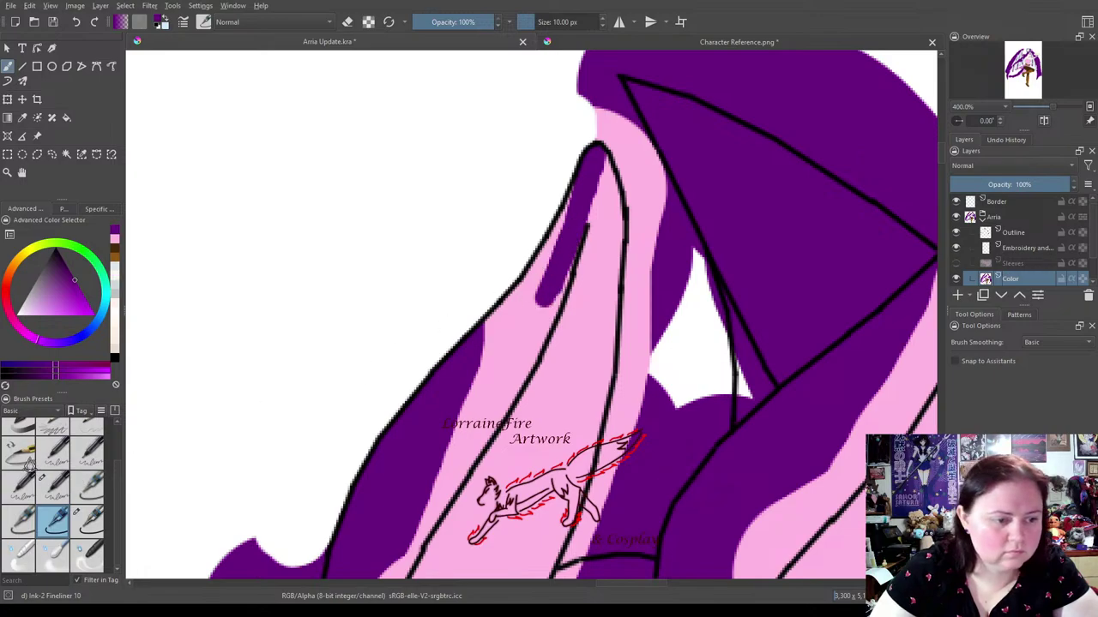
{"action": "left_click", "coordinate": [19, 489]}
{"action": "left_click_drag", "start_coordinate": [591, 154], "coordinate": [581, 230]}
{"action": "mouse_move", "coordinate": [594, 174]}
{"action": "left_mouse_down"}
{"action": "mouse_move", "coordinate": [583, 219]}
{"action": "mouse_move", "coordinate": [611, 159]}
{"action": "left_mouse_up"}
{"action": "left_click", "coordinate": [108, 249]}
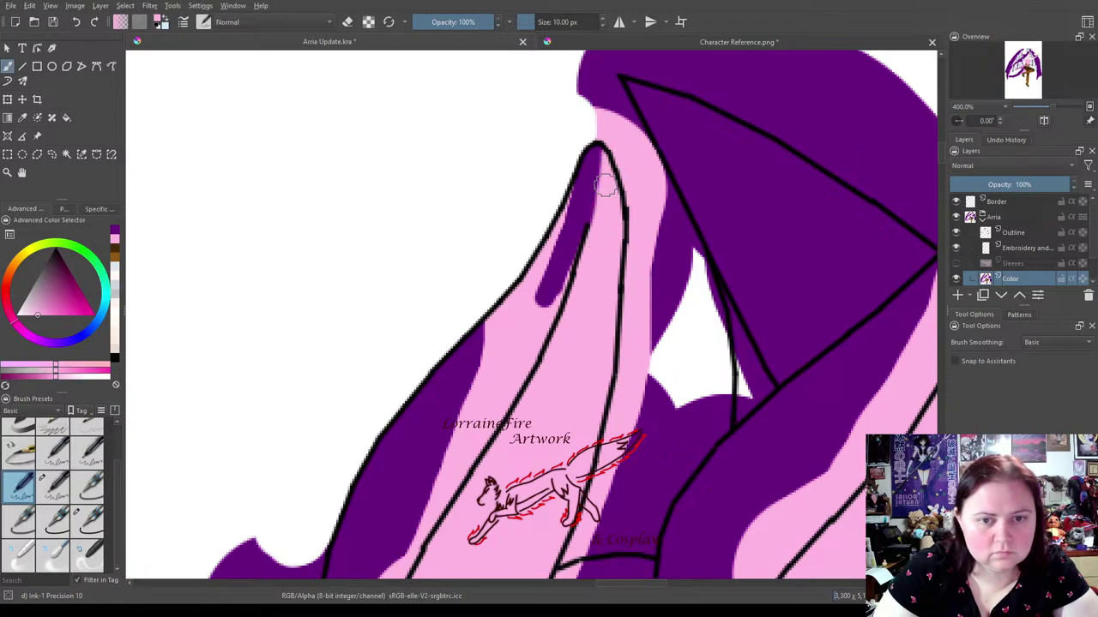
{"action": "left_click", "coordinate": [605, 185], "text": "ctrl"}
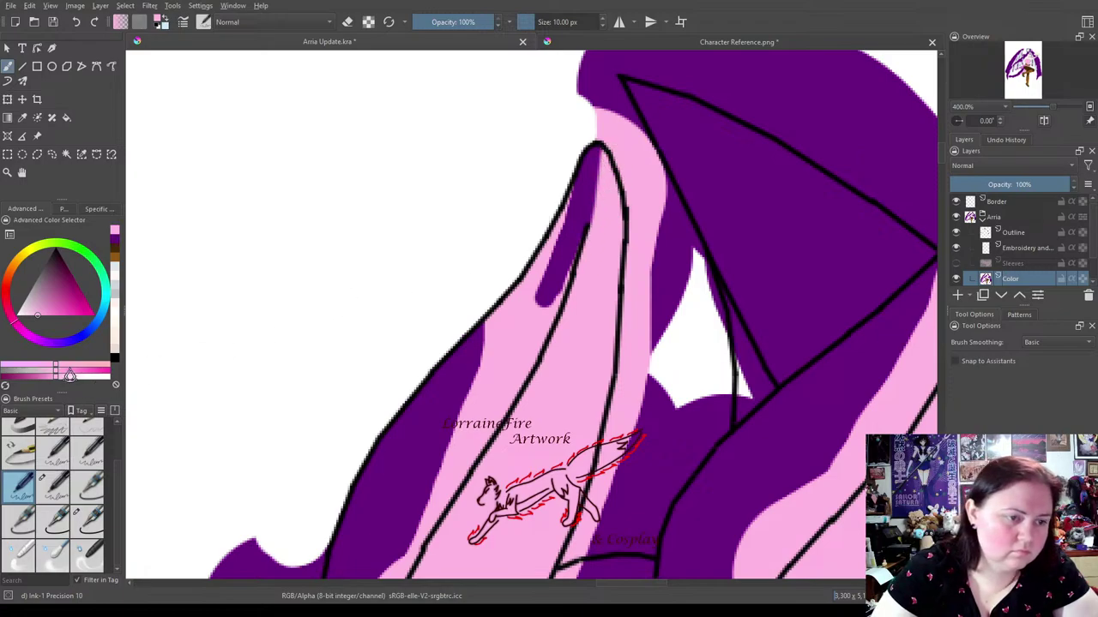
Fill the rest of the left ear's outer rim purple and cover the pink spilling past the inner ear's side and base, using Ink-2 Fineliner 10.
{"action": "left_click", "coordinate": [55, 517]}
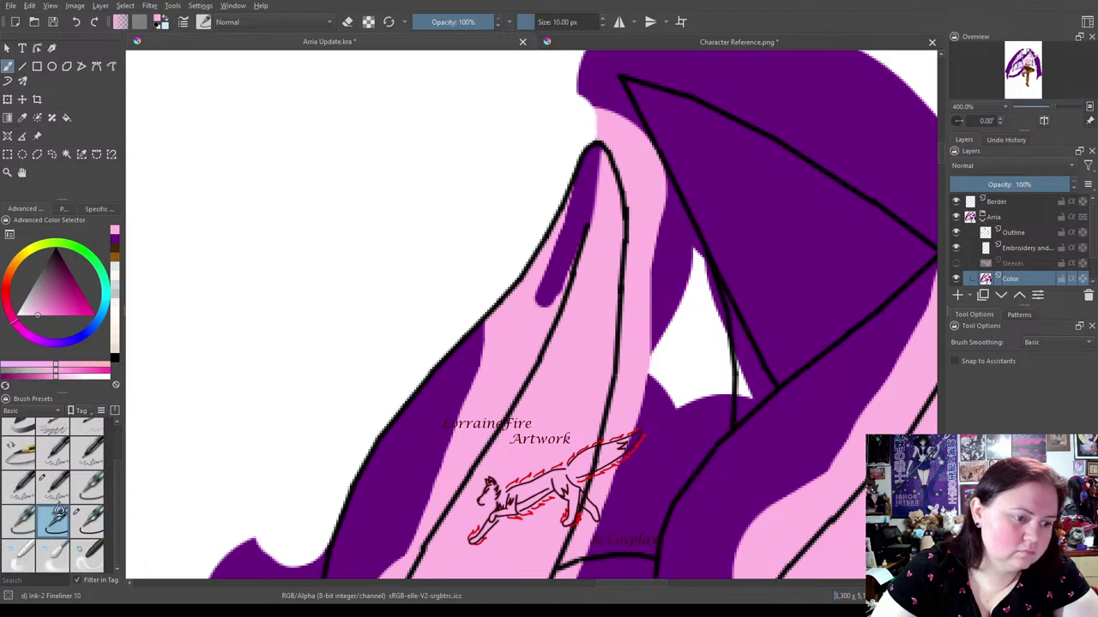
{"action": "left_click", "coordinate": [115, 244]}
{"action": "mouse_move", "coordinate": [417, 477]}
{"action": "left_mouse_down"}
{"action": "mouse_move", "coordinate": [412, 533]}
{"action": "mouse_move", "coordinate": [506, 402]}
{"action": "mouse_move", "coordinate": [560, 283]}
{"action": "mouse_move", "coordinate": [581, 191]}
{"action": "mouse_move", "coordinate": [544, 267]}
{"action": "mouse_move", "coordinate": [557, 247]}
{"action": "mouse_move", "coordinate": [478, 341]}
{"action": "mouse_move", "coordinate": [472, 353]}
{"action": "mouse_move", "coordinate": [542, 301]}
{"action": "mouse_move", "coordinate": [432, 494]}
{"action": "mouse_move", "coordinate": [450, 467]}
{"action": "mouse_move", "coordinate": [458, 233]}
{"action": "mouse_move", "coordinate": [575, 206]}
{"action": "left_mouse_up"}
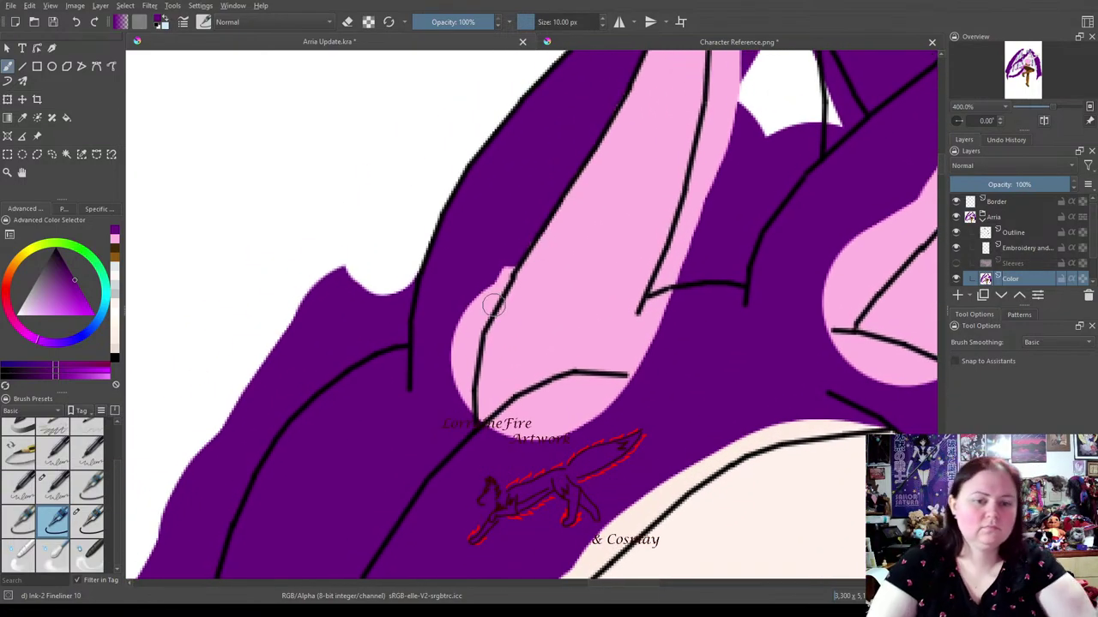
{"action": "mouse_move", "coordinate": [510, 262]}
{"action": "left_mouse_down"}
{"action": "mouse_move", "coordinate": [480, 304]}
{"action": "mouse_move", "coordinate": [487, 299]}
{"action": "mouse_move", "coordinate": [466, 353]}
{"action": "mouse_move", "coordinate": [468, 387]}
{"action": "mouse_move", "coordinate": [466, 335]}
{"action": "mouse_move", "coordinate": [449, 363]}
{"action": "left_mouse_up"}
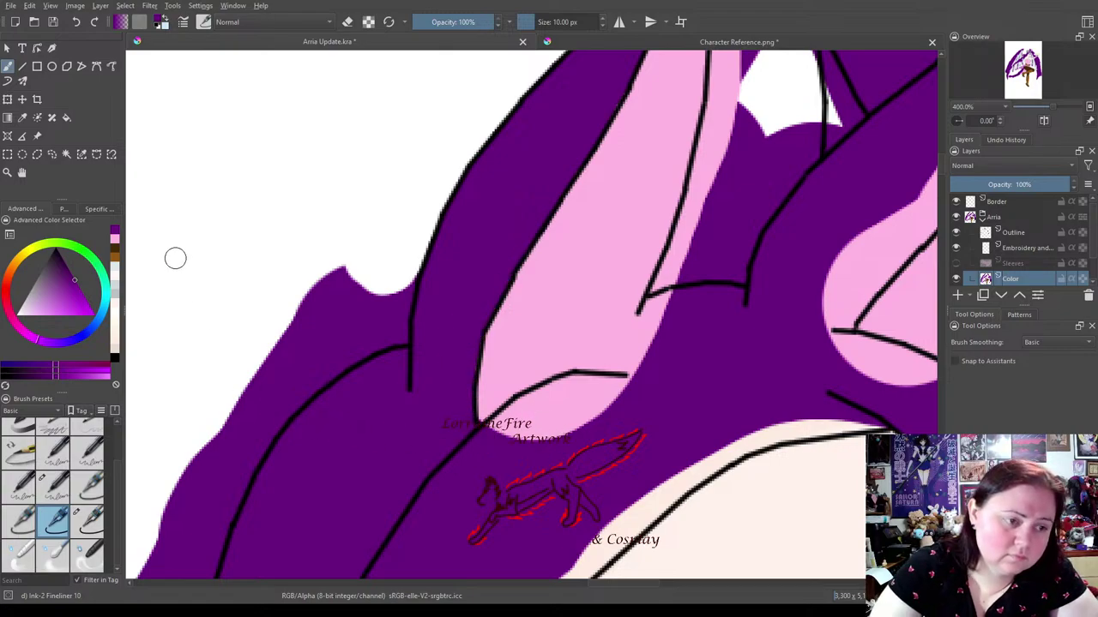
{"action": "left_click", "coordinate": [117, 242]}
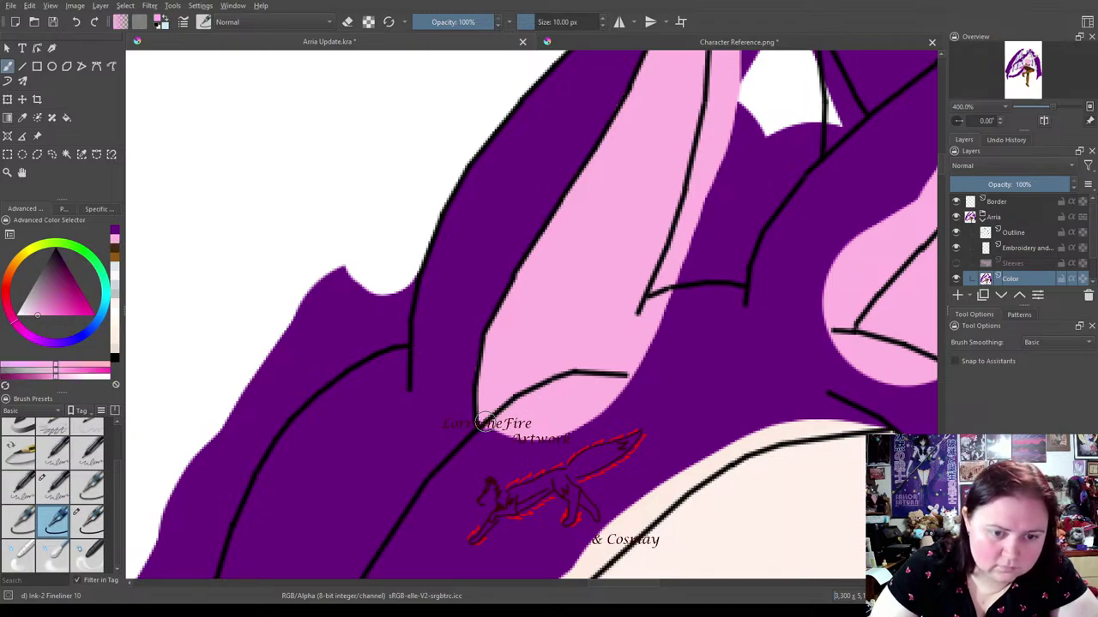
{"action": "left_click", "coordinate": [116, 245]}
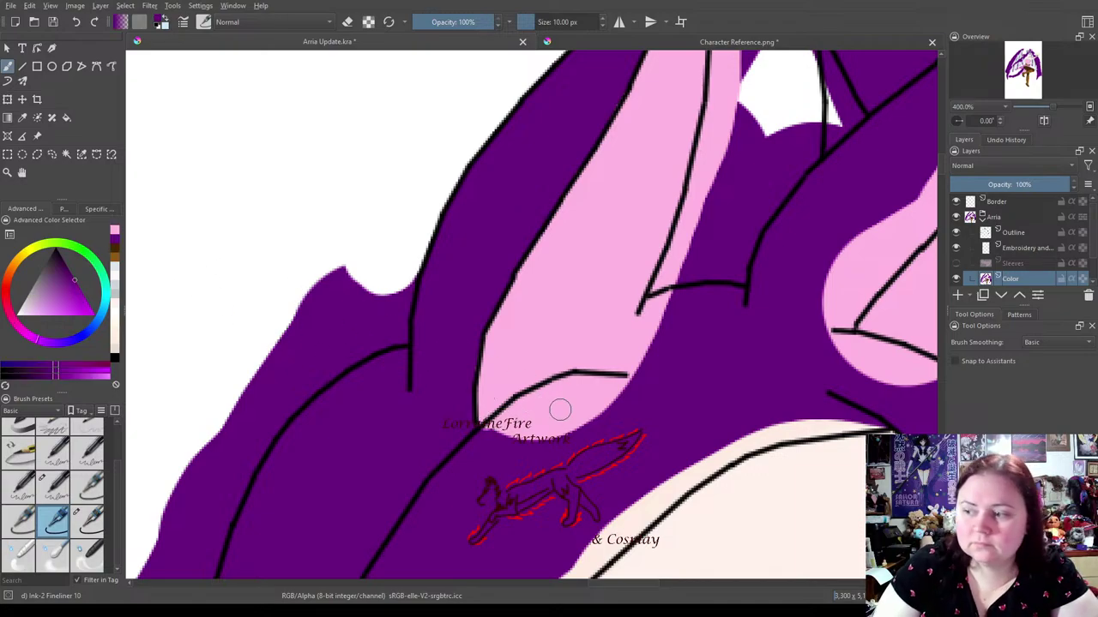
{"action": "mouse_move", "coordinate": [488, 448]}
{"action": "left_mouse_down"}
{"action": "mouse_move", "coordinate": [576, 382]}
{"action": "mouse_move", "coordinate": [567, 385]}
{"action": "mouse_move", "coordinate": [633, 387]}
{"action": "mouse_move", "coordinate": [532, 408]}
{"action": "mouse_move", "coordinate": [504, 437]}
{"action": "mouse_move", "coordinate": [554, 443]}
{"action": "left_mouse_up"}
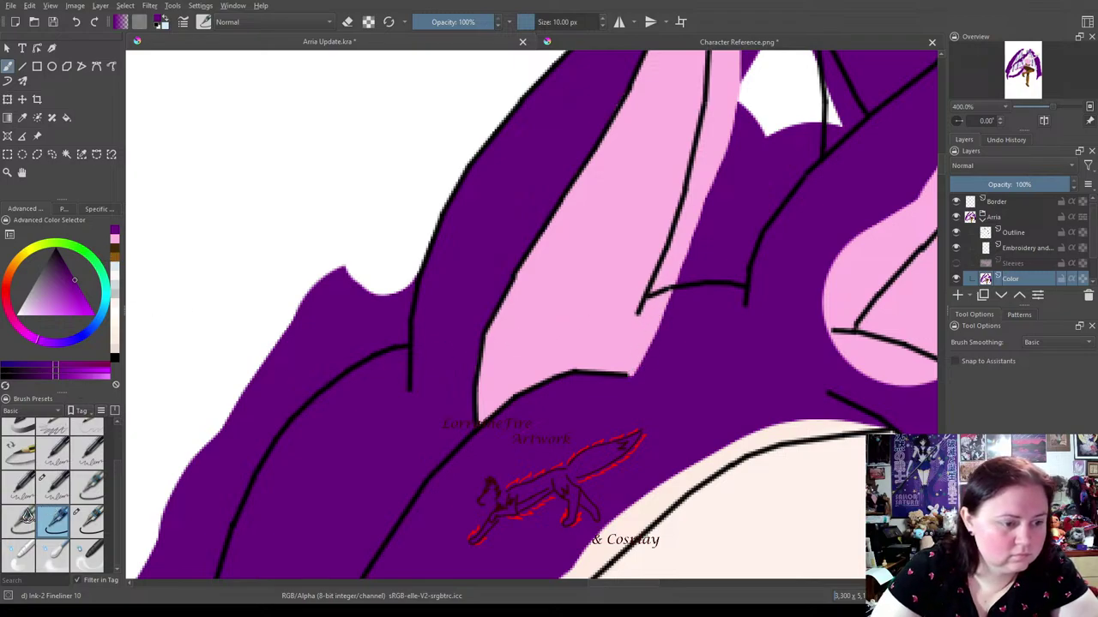
Shape a soft purple edge across the left inner ear's base with Ink-1 Precision 10, and cover leftover pink with Ink-2 Fineliner 10.
{"action": "left_click", "coordinate": [54, 484]}
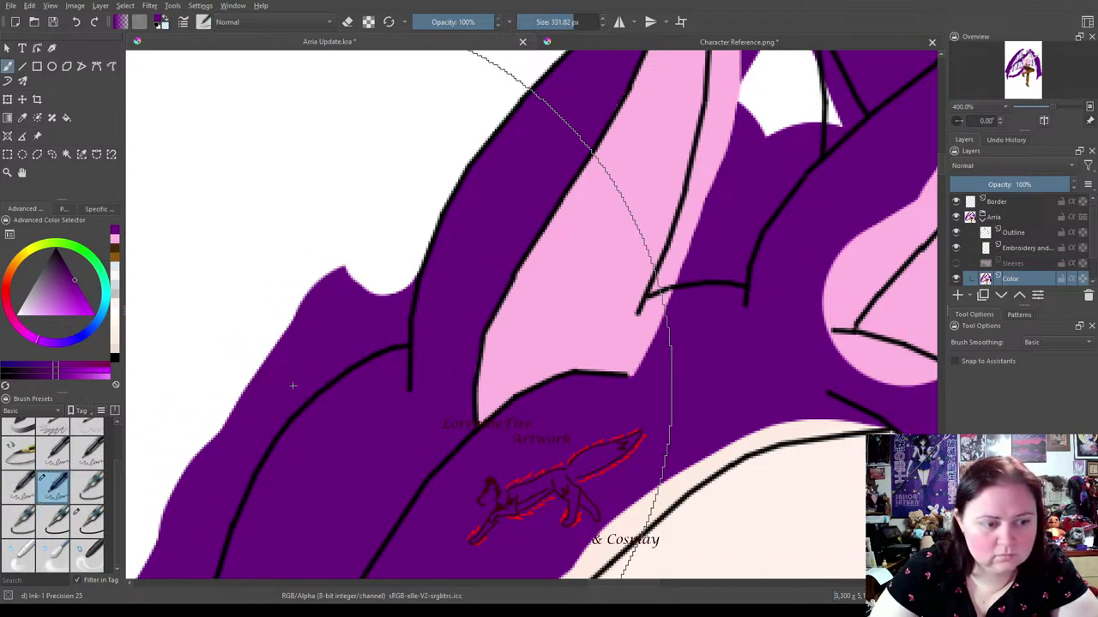
{"action": "left_click", "coordinate": [12, 493]}
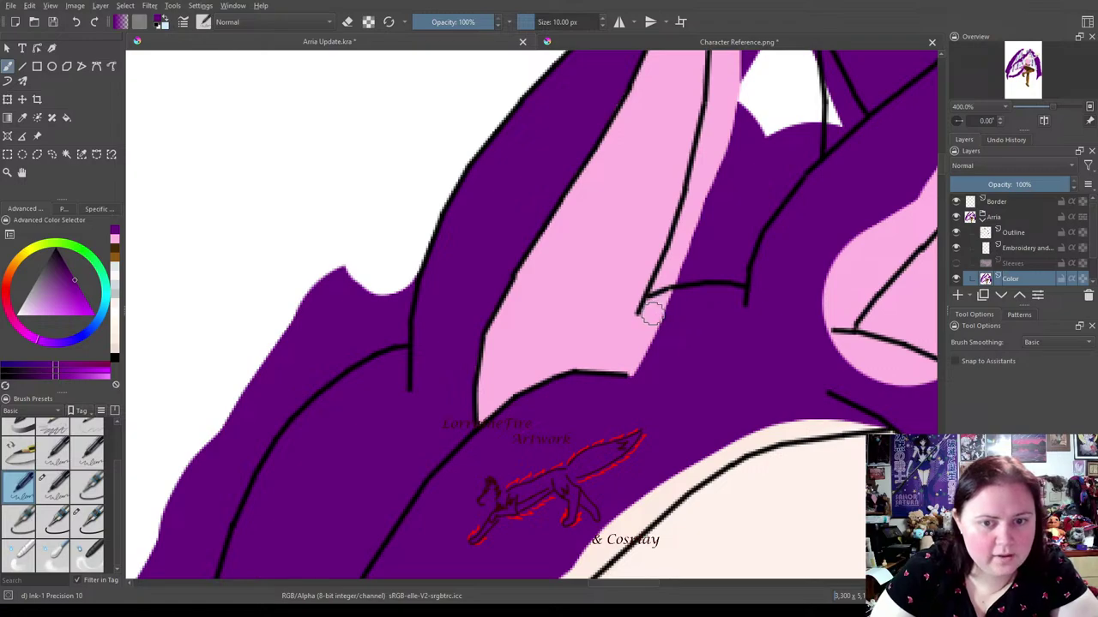
{"action": "mouse_move", "coordinate": [653, 301]}
{"action": "left_mouse_down"}
{"action": "mouse_move", "coordinate": [639, 353]}
{"action": "mouse_move", "coordinate": [647, 317]}
{"action": "mouse_move", "coordinate": [634, 350]}
{"action": "mouse_move", "coordinate": [644, 319]}
{"action": "mouse_move", "coordinate": [593, 374]}
{"action": "mouse_move", "coordinate": [516, 415]}
{"action": "mouse_move", "coordinate": [604, 368]}
{"action": "mouse_move", "coordinate": [556, 388]}
{"action": "mouse_move", "coordinate": [593, 355]}
{"action": "mouse_move", "coordinate": [693, 307]}
{"action": "mouse_move", "coordinate": [631, 327]}
{"action": "mouse_move", "coordinate": [588, 365]}
{"action": "mouse_move", "coordinate": [662, 313]}
{"action": "mouse_move", "coordinate": [632, 325]}
{"action": "mouse_move", "coordinate": [578, 362]}
{"action": "mouse_move", "coordinate": [536, 422]}
{"action": "mouse_move", "coordinate": [569, 375]}
{"action": "mouse_move", "coordinate": [615, 348]}
{"action": "mouse_move", "coordinate": [566, 371]}
{"action": "mouse_move", "coordinate": [523, 415]}
{"action": "mouse_move", "coordinate": [533, 397]}
{"action": "mouse_move", "coordinate": [635, 342]}
{"action": "mouse_move", "coordinate": [582, 358]}
{"action": "mouse_move", "coordinate": [500, 440]}
{"action": "left_mouse_up"}
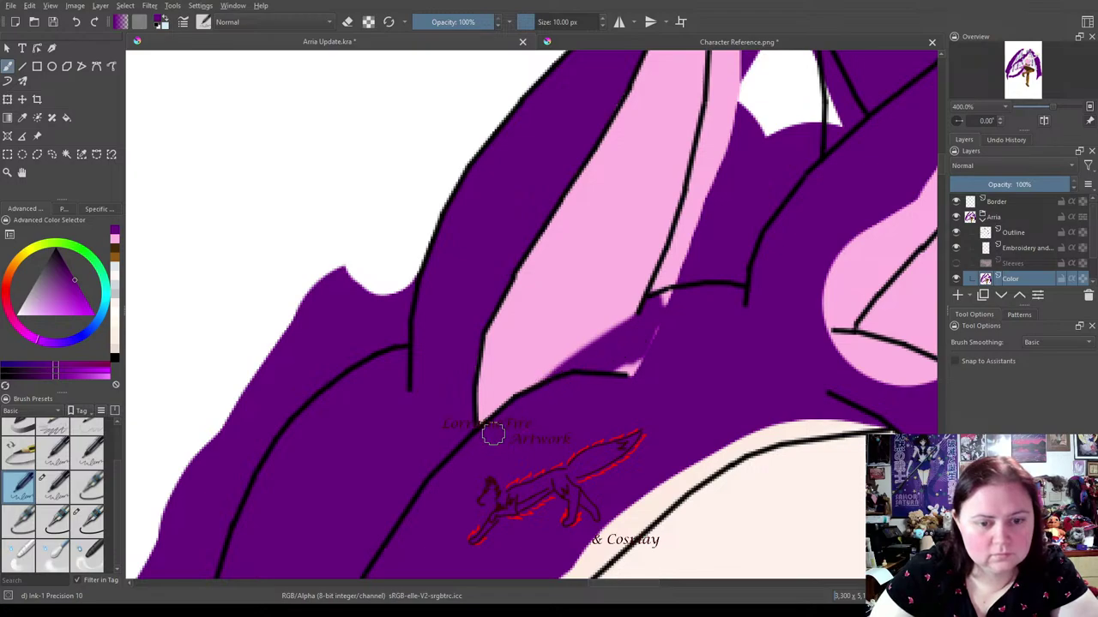
{"action": "left_click_drag", "start_coordinate": [539, 389], "coordinate": [663, 333]}
{"action": "left_click_drag", "start_coordinate": [579, 394], "coordinate": [557, 349]}
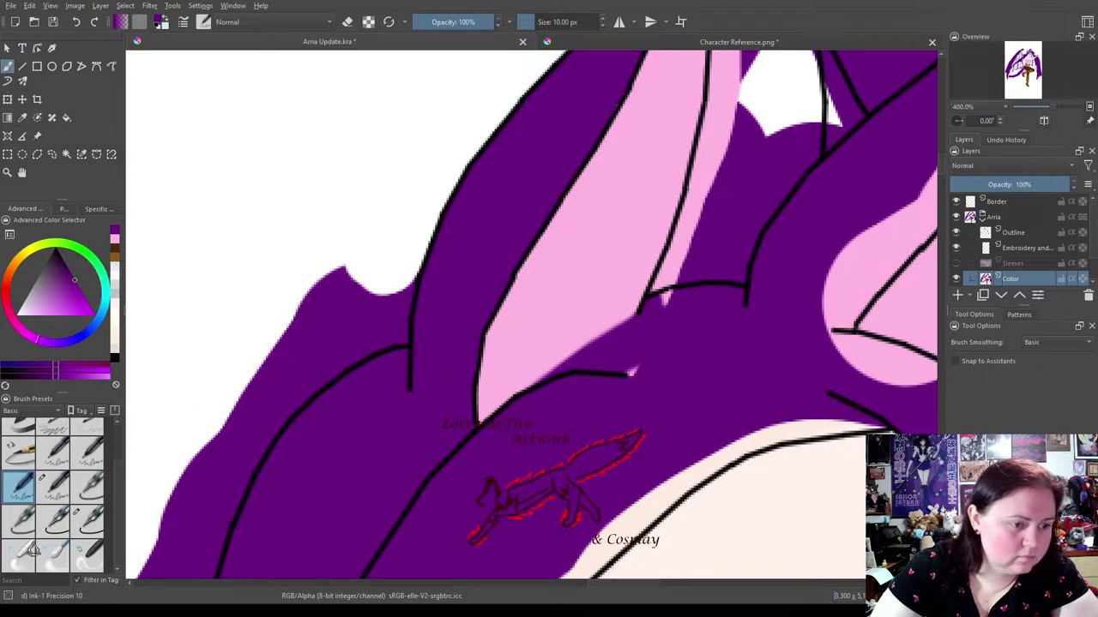
{"action": "left_click", "coordinate": [55, 520]}
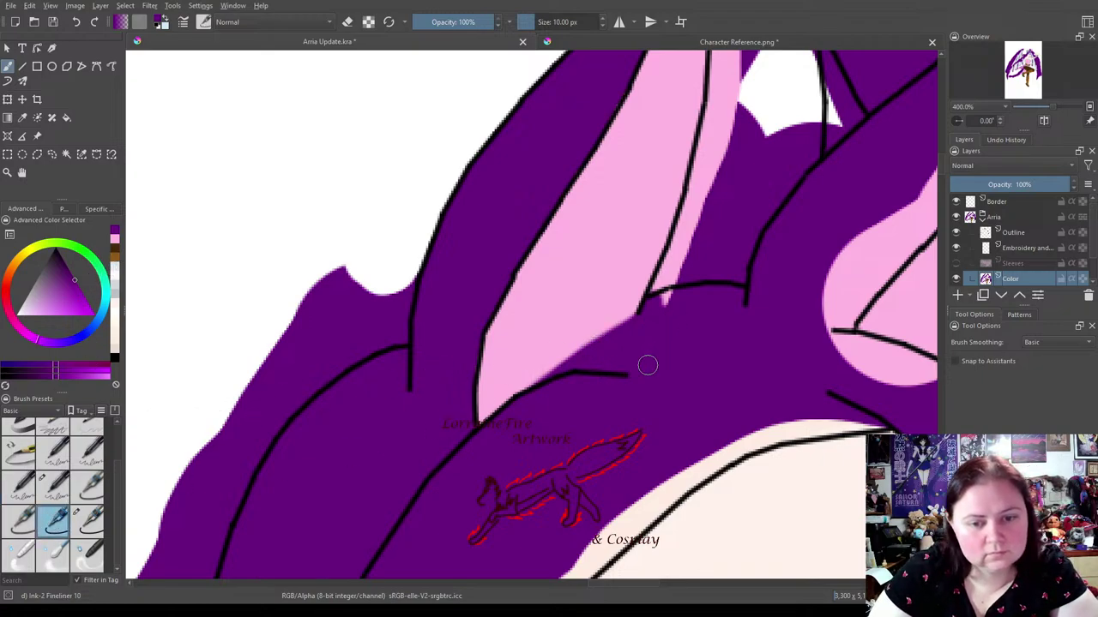
{"action": "mouse_move", "coordinate": [657, 413]}
{"action": "left_mouse_down"}
{"action": "mouse_move", "coordinate": [651, 152]}
{"action": "mouse_move", "coordinate": [772, 94]}
{"action": "mouse_move", "coordinate": [488, 378]}
{"action": "mouse_move", "coordinate": [493, 386]}
{"action": "mouse_move", "coordinate": [392, 502]}
{"action": "mouse_move", "coordinate": [417, 479]}
{"action": "mouse_move", "coordinate": [526, 470]}
{"action": "mouse_move", "coordinate": [509, 451]}
{"action": "left_mouse_up"}
Fill the right ear's outer rim purple and cover the pink spilling past its side and below its base line.
{"action": "left_click_drag", "start_coordinate": [437, 318], "coordinate": [438, 296]}
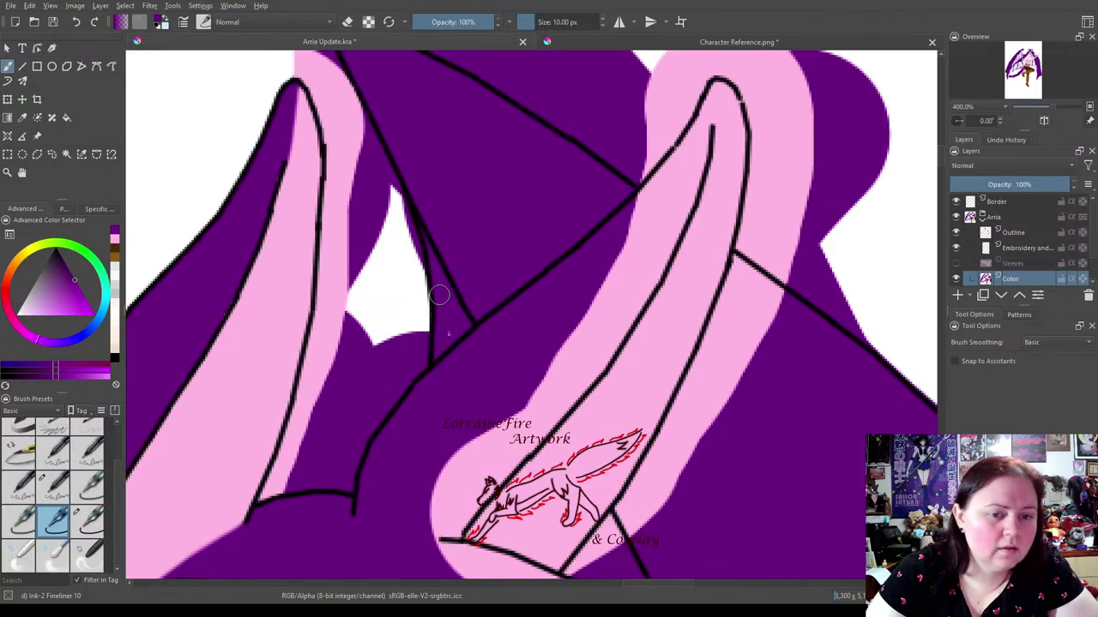
{"action": "mouse_move", "coordinate": [437, 527]}
{"action": "left_mouse_down"}
{"action": "mouse_move", "coordinate": [550, 410]}
{"action": "mouse_move", "coordinate": [557, 417]}
{"action": "mouse_move", "coordinate": [579, 395]}
{"action": "mouse_move", "coordinate": [666, 252]}
{"action": "mouse_move", "coordinate": [704, 126]}
{"action": "mouse_move", "coordinate": [624, 220]}
{"action": "mouse_move", "coordinate": [701, 123]}
{"action": "mouse_move", "coordinate": [608, 281]}
{"action": "mouse_move", "coordinate": [619, 292]}
{"action": "mouse_move", "coordinate": [638, 279]}
{"action": "mouse_move", "coordinate": [446, 481]}
{"action": "mouse_move", "coordinate": [489, 413]}
{"action": "left_mouse_up"}
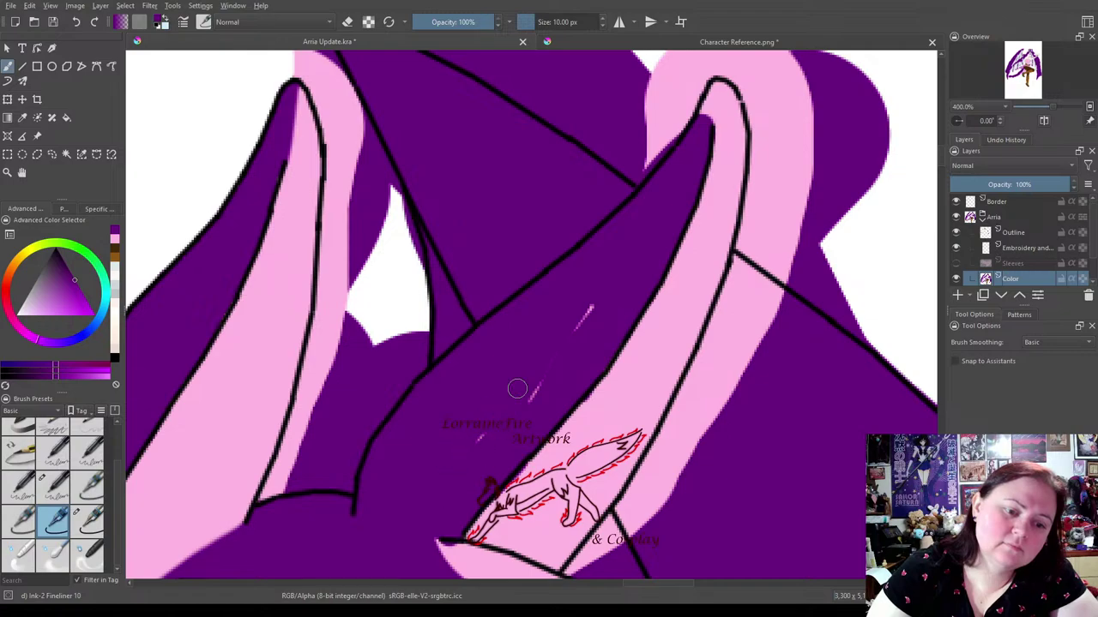
{"action": "mouse_move", "coordinate": [544, 355]}
{"action": "left_mouse_down"}
{"action": "mouse_move", "coordinate": [541, 397]}
{"action": "mouse_move", "coordinate": [500, 147]}
{"action": "left_mouse_up"}
{"action": "mouse_move", "coordinate": [428, 316]}
{"action": "left_mouse_down"}
{"action": "mouse_move", "coordinate": [536, 341]}
{"action": "mouse_move", "coordinate": [433, 327]}
{"action": "mouse_move", "coordinate": [517, 348]}
{"action": "mouse_move", "coordinate": [448, 324]}
{"action": "mouse_move", "coordinate": [600, 295]}
{"action": "mouse_move", "coordinate": [566, 200]}
{"action": "mouse_move", "coordinate": [537, 243]}
{"action": "mouse_move", "coordinate": [552, 276]}
{"action": "mouse_move", "coordinate": [513, 196]}
{"action": "mouse_move", "coordinate": [520, 227]}
{"action": "mouse_move", "coordinate": [447, 237]}
{"action": "mouse_move", "coordinate": [483, 391]}
{"action": "mouse_move", "coordinate": [465, 413]}
{"action": "mouse_move", "coordinate": [454, 368]}
{"action": "mouse_move", "coordinate": [468, 378]}
{"action": "mouse_move", "coordinate": [465, 469]}
{"action": "mouse_move", "coordinate": [463, 405]}
{"action": "mouse_move", "coordinate": [575, 429]}
{"action": "left_mouse_up"}
{"action": "left_click_drag", "start_coordinate": [493, 299], "coordinate": [457, 199]}
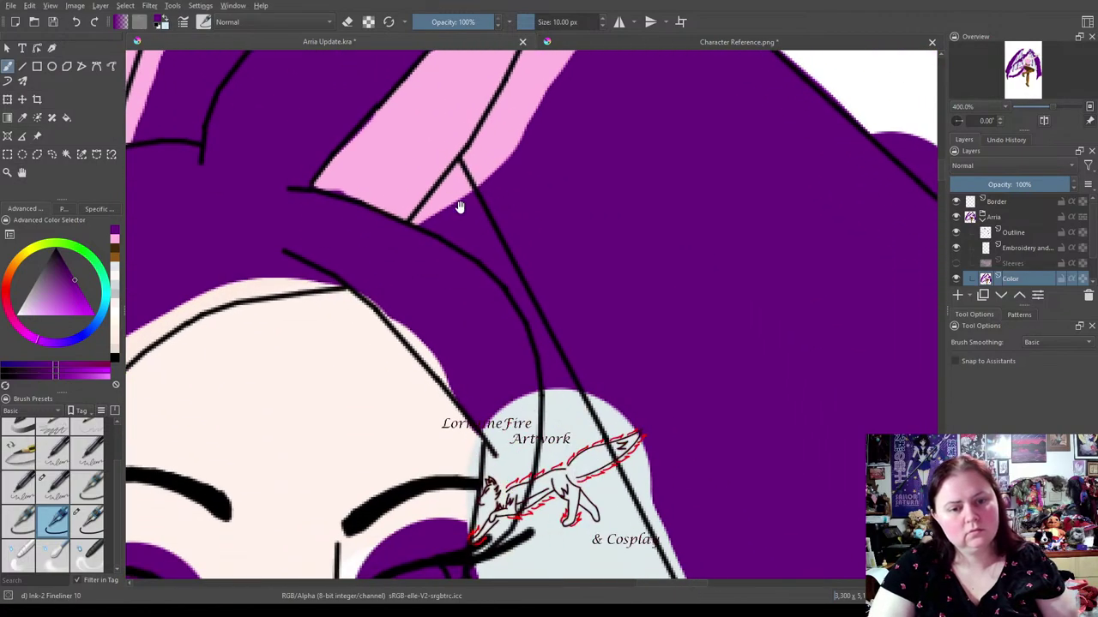
Sample the pale gray beside the face and fill the narrow triangular area below the right ear with it.
{"action": "left_click_drag", "start_coordinate": [520, 415], "coordinate": [586, 343]}
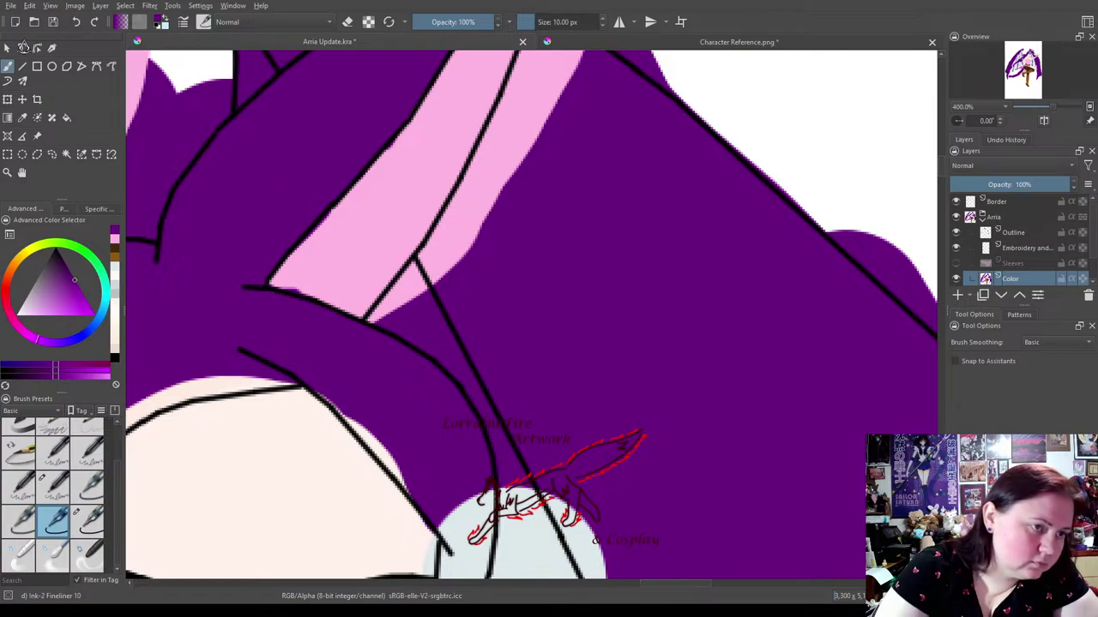
{"action": "left_click", "coordinate": [22, 118]}
{"action": "left_click", "coordinate": [535, 532]}
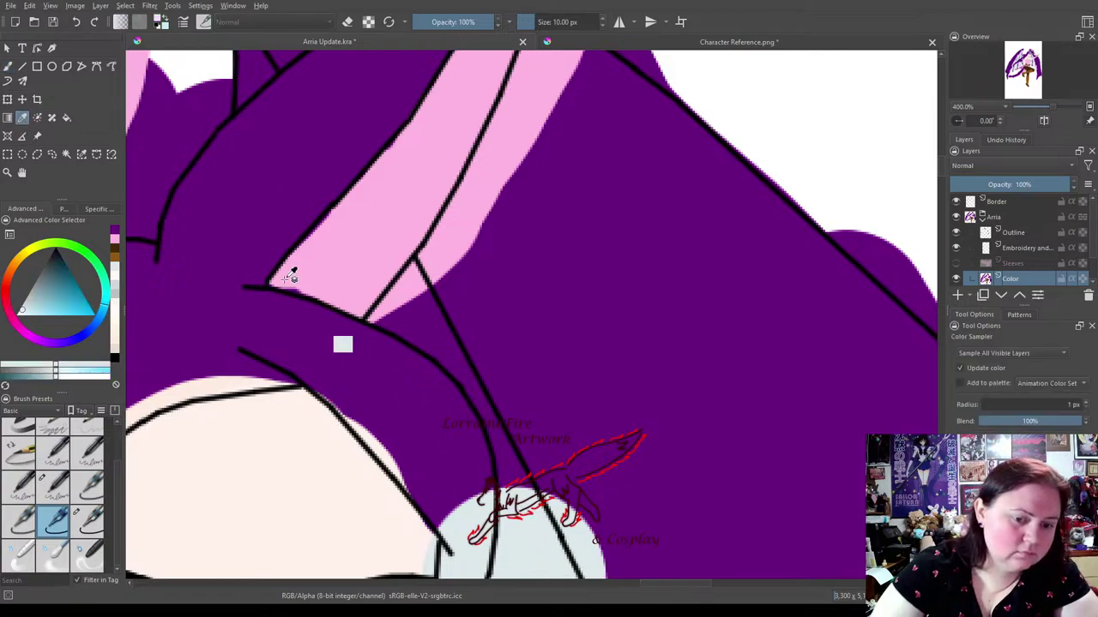
{"action": "left_click", "coordinate": [8, 66]}
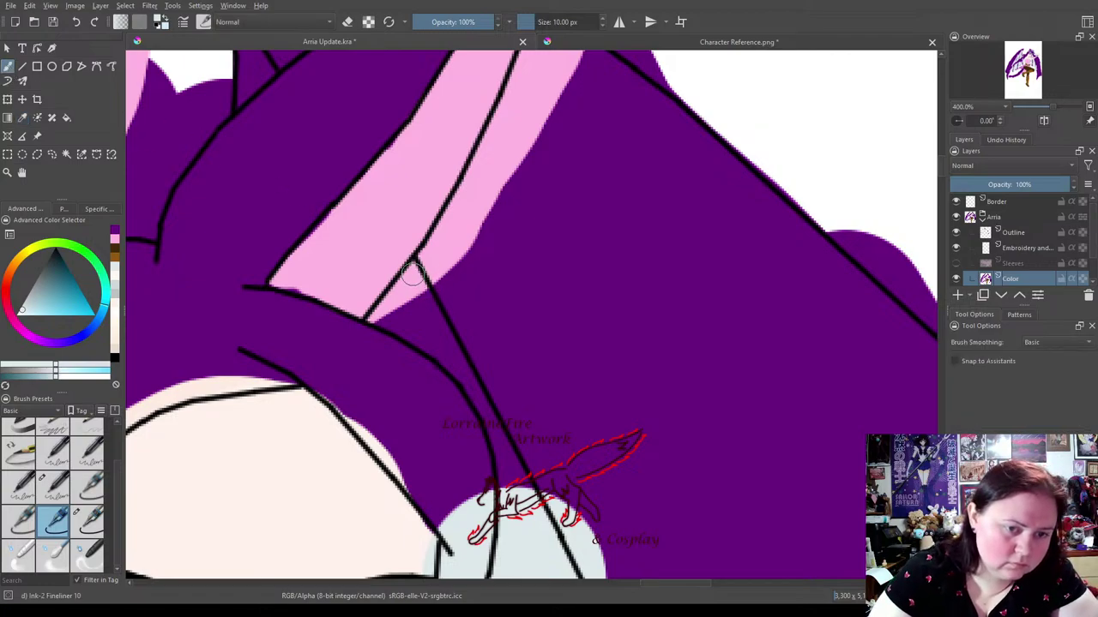
{"action": "mouse_move", "coordinate": [412, 272]}
{"action": "left_mouse_down"}
{"action": "mouse_move", "coordinate": [374, 316]}
{"action": "mouse_move", "coordinate": [412, 319]}
{"action": "mouse_move", "coordinate": [379, 318]}
{"action": "mouse_move", "coordinate": [454, 360]}
{"action": "mouse_move", "coordinate": [424, 344]}
{"action": "mouse_move", "coordinate": [479, 399]}
{"action": "mouse_move", "coordinate": [463, 371]}
{"action": "mouse_move", "coordinate": [503, 445]}
{"action": "mouse_move", "coordinate": [504, 474]}
{"action": "left_mouse_up"}
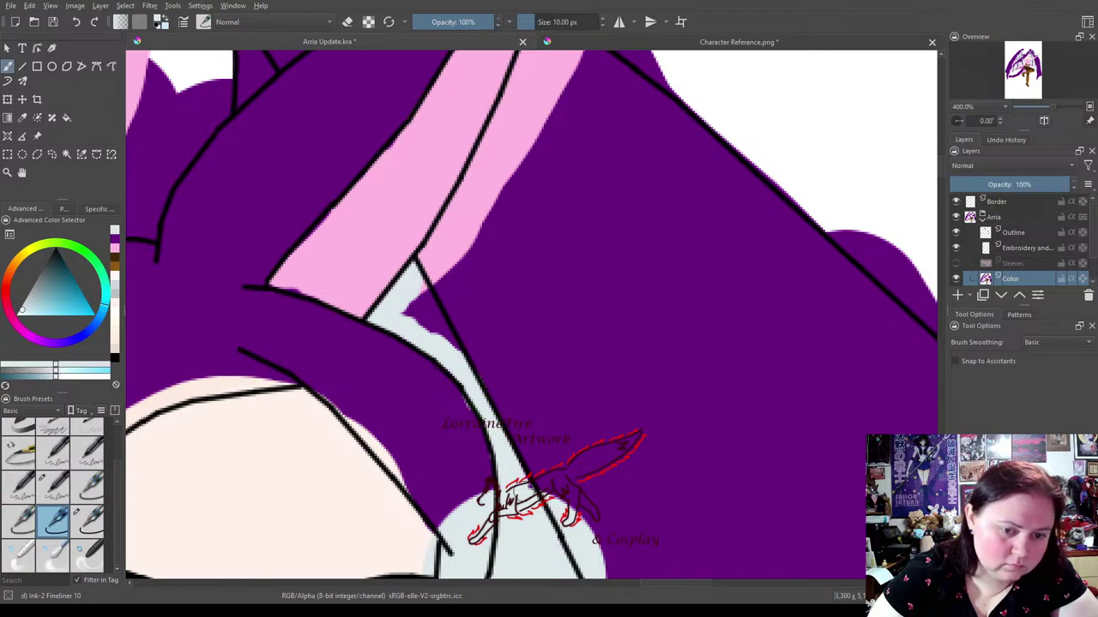
{"action": "mouse_move", "coordinate": [416, 288]}
{"action": "left_mouse_down"}
{"action": "mouse_move", "coordinate": [439, 347]}
{"action": "mouse_move", "coordinate": [436, 320]}
{"action": "left_mouse_up"}
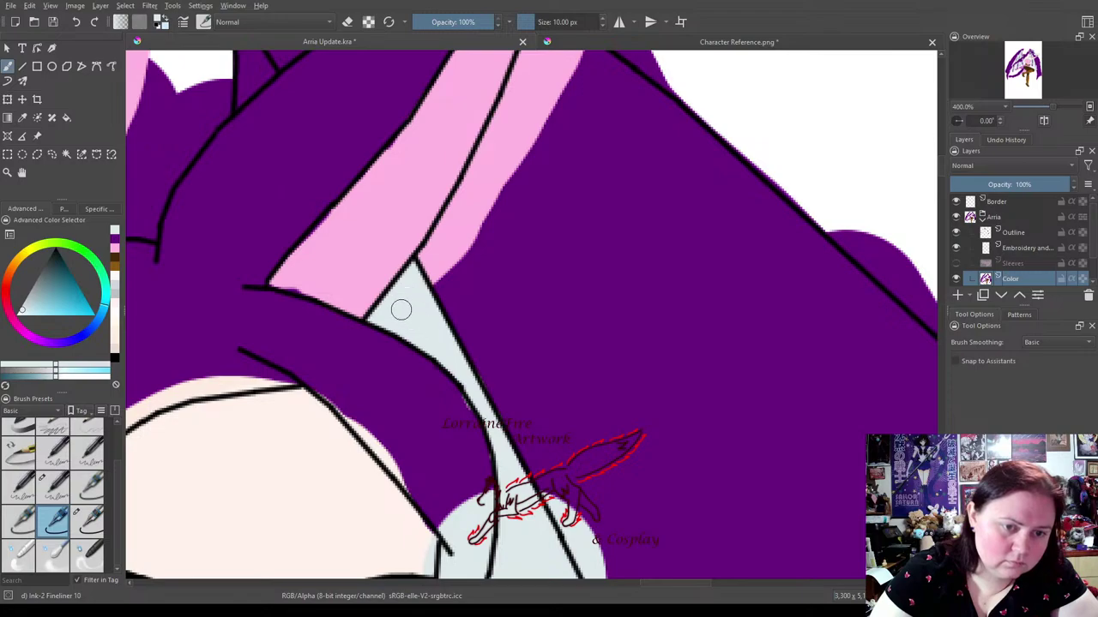
Cover the pale gray and skin tone spilling into the hair beside the forehead with purple.
{"action": "left_click", "coordinate": [114, 246]}
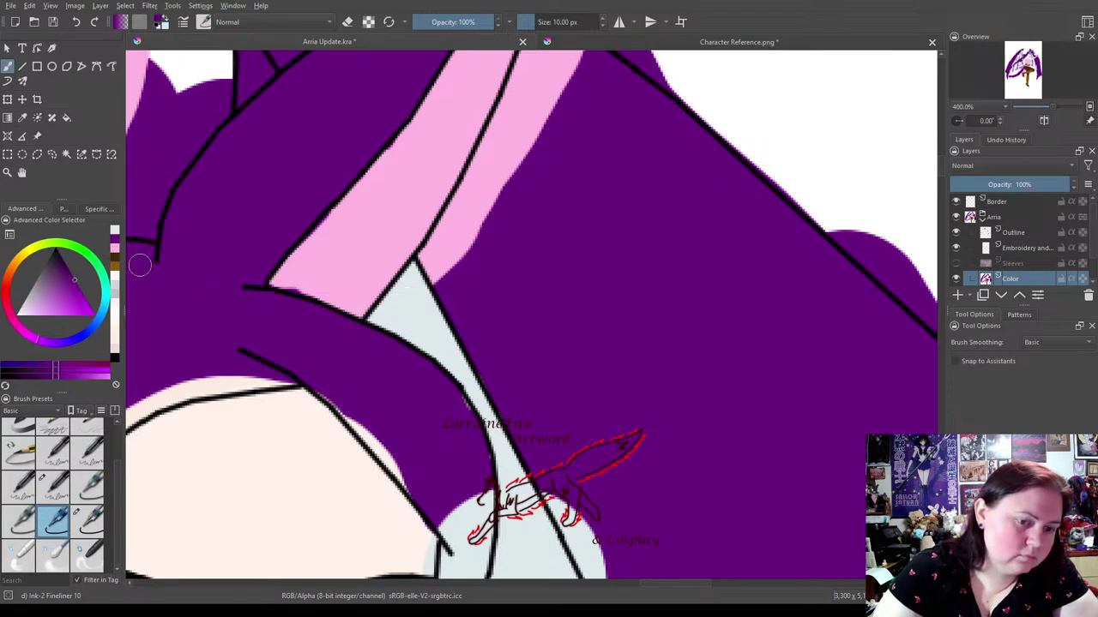
{"action": "mouse_move", "coordinate": [484, 469]}
{"action": "left_mouse_down"}
{"action": "mouse_move", "coordinate": [483, 528]}
{"action": "mouse_move", "coordinate": [464, 560]}
{"action": "mouse_move", "coordinate": [452, 560]}
{"action": "mouse_move", "coordinate": [453, 543]}
{"action": "mouse_move", "coordinate": [467, 575]}
{"action": "left_mouse_up"}
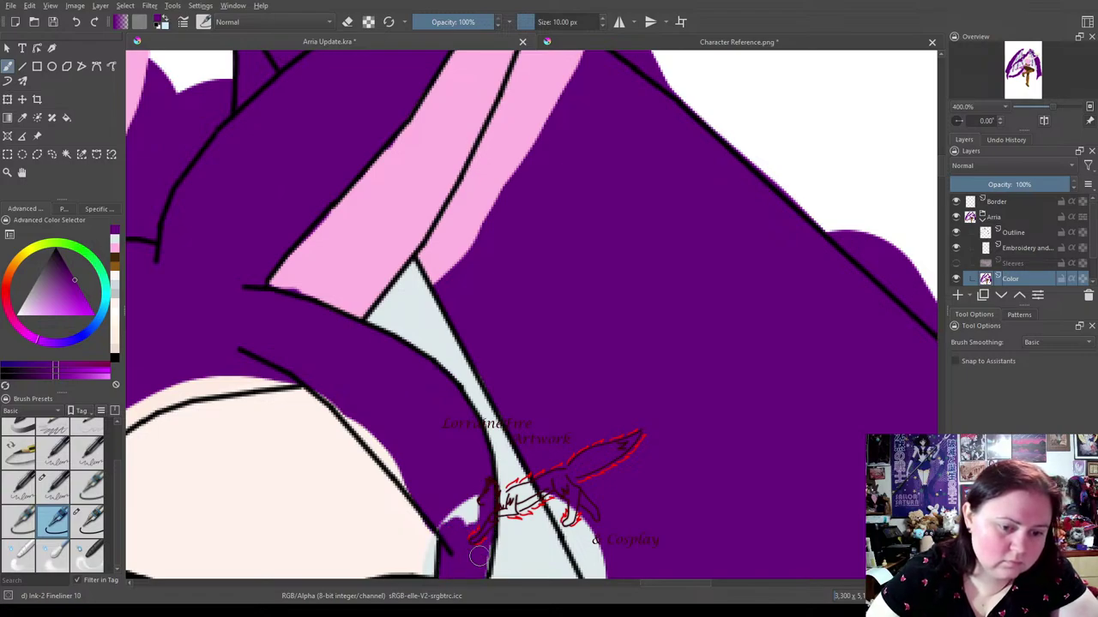
{"action": "mouse_move", "coordinate": [478, 503]}
{"action": "left_mouse_down"}
{"action": "mouse_move", "coordinate": [473, 531]}
{"action": "mouse_move", "coordinate": [451, 516]}
{"action": "left_mouse_up"}
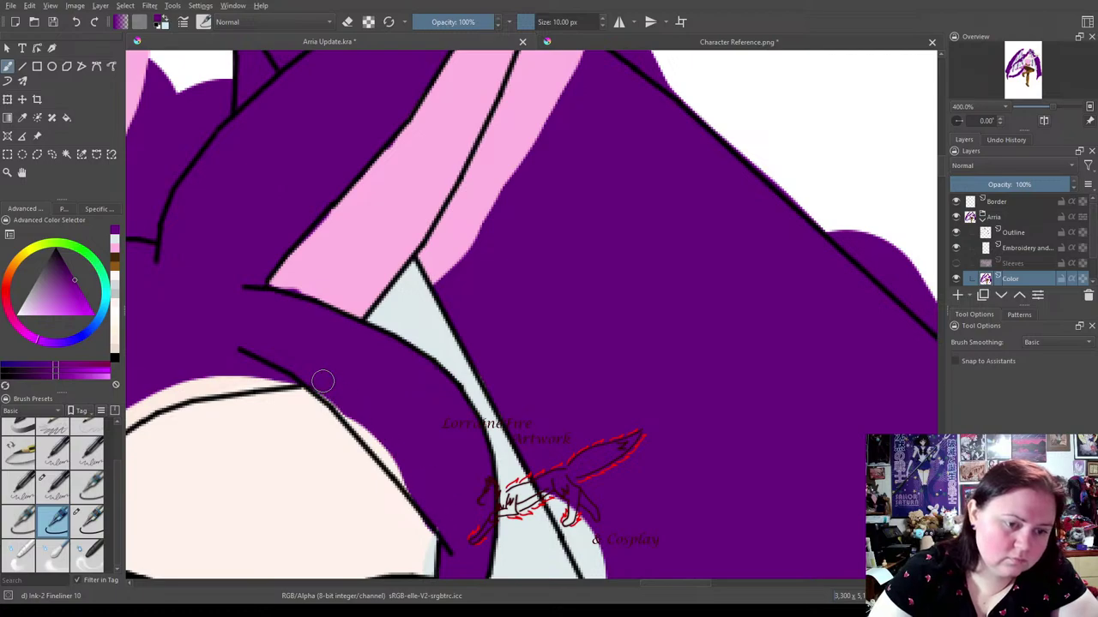
{"action": "left_click_drag", "start_coordinate": [327, 390], "coordinate": [363, 430]}
{"action": "left_click_drag", "start_coordinate": [316, 383], "coordinate": [401, 474]}
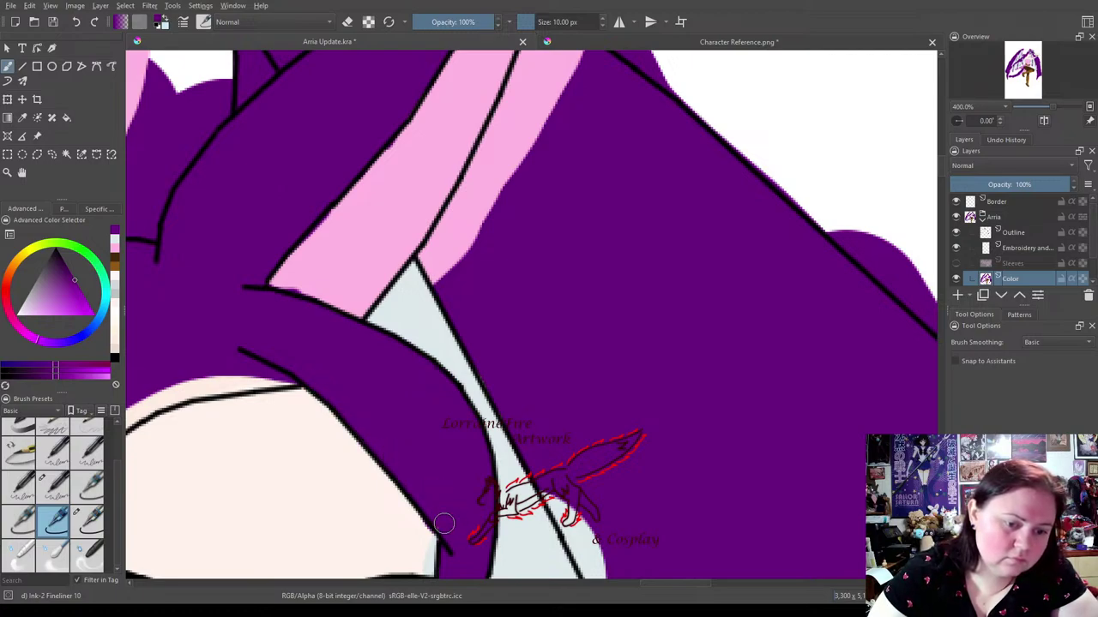
Paint purple over the pink spill beside the right ear's lower inner edge, and touch up the inner ear with pink.
{"action": "mouse_move", "coordinate": [561, 297]}
{"action": "left_mouse_down"}
{"action": "mouse_move", "coordinate": [566, 445]}
{"action": "mouse_move", "coordinate": [497, 353]}
{"action": "mouse_move", "coordinate": [522, 506]}
{"action": "mouse_move", "coordinate": [526, 361]}
{"action": "left_mouse_up"}
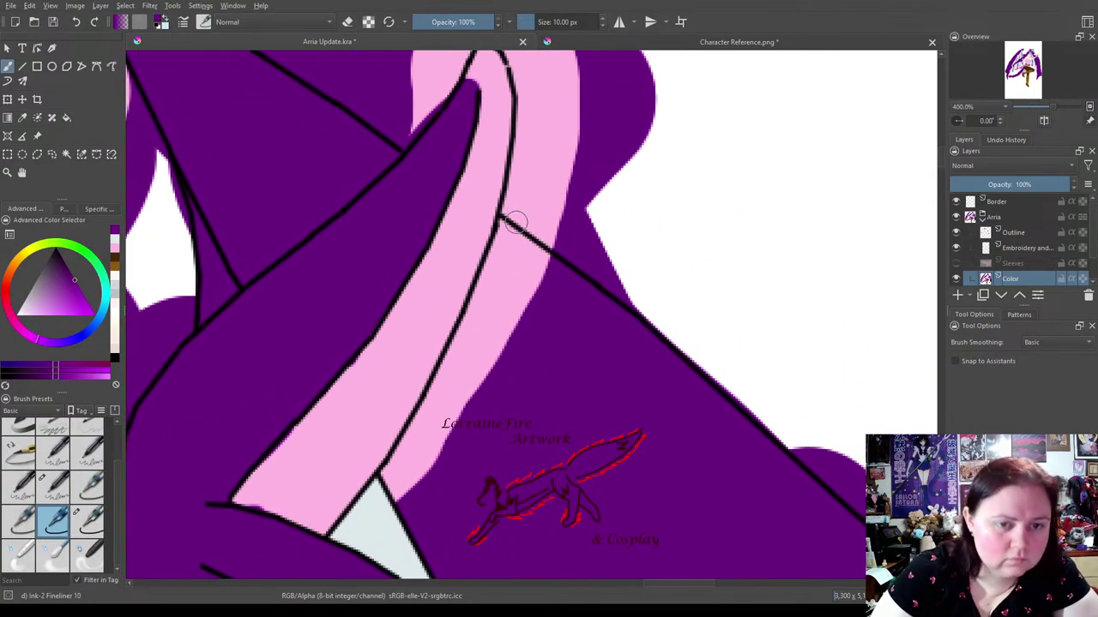
{"action": "mouse_move", "coordinate": [510, 215]}
{"action": "left_mouse_down"}
{"action": "mouse_move", "coordinate": [443, 381]}
{"action": "mouse_move", "coordinate": [386, 476]}
{"action": "mouse_move", "coordinate": [403, 499]}
{"action": "mouse_move", "coordinate": [437, 404]}
{"action": "mouse_move", "coordinate": [474, 362]}
{"action": "mouse_move", "coordinate": [493, 359]}
{"action": "mouse_move", "coordinate": [502, 370]}
{"action": "mouse_move", "coordinate": [529, 267]}
{"action": "mouse_move", "coordinate": [547, 271]}
{"action": "mouse_move", "coordinate": [525, 242]}
{"action": "mouse_move", "coordinate": [534, 280]}
{"action": "mouse_move", "coordinate": [530, 247]}
{"action": "mouse_move", "coordinate": [452, 387]}
{"action": "left_mouse_up"}
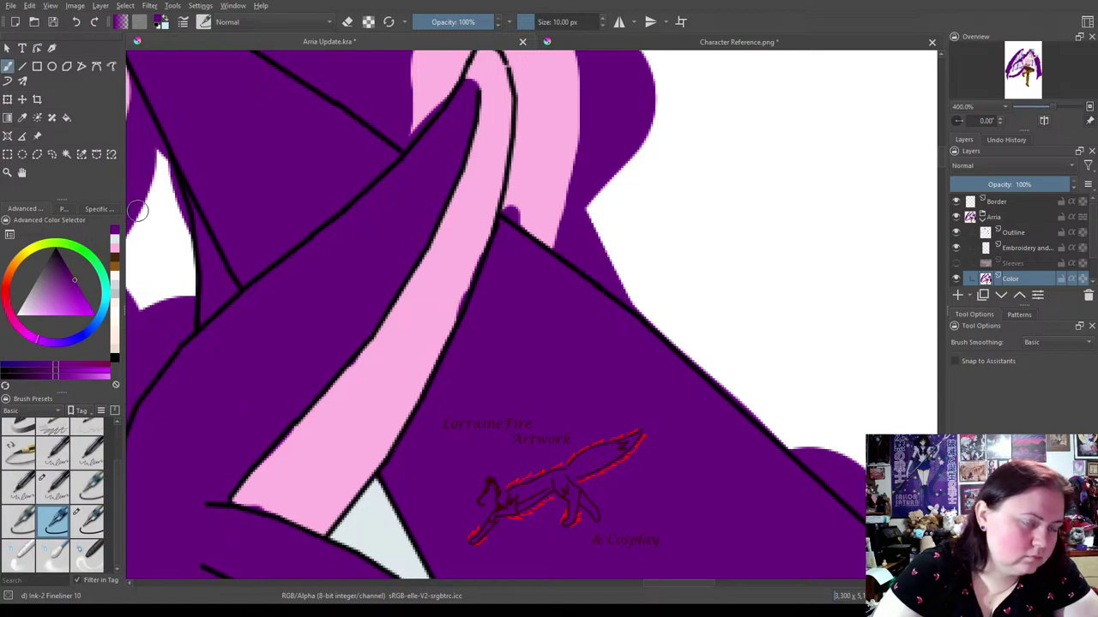
{"action": "left_click", "coordinate": [113, 251]}
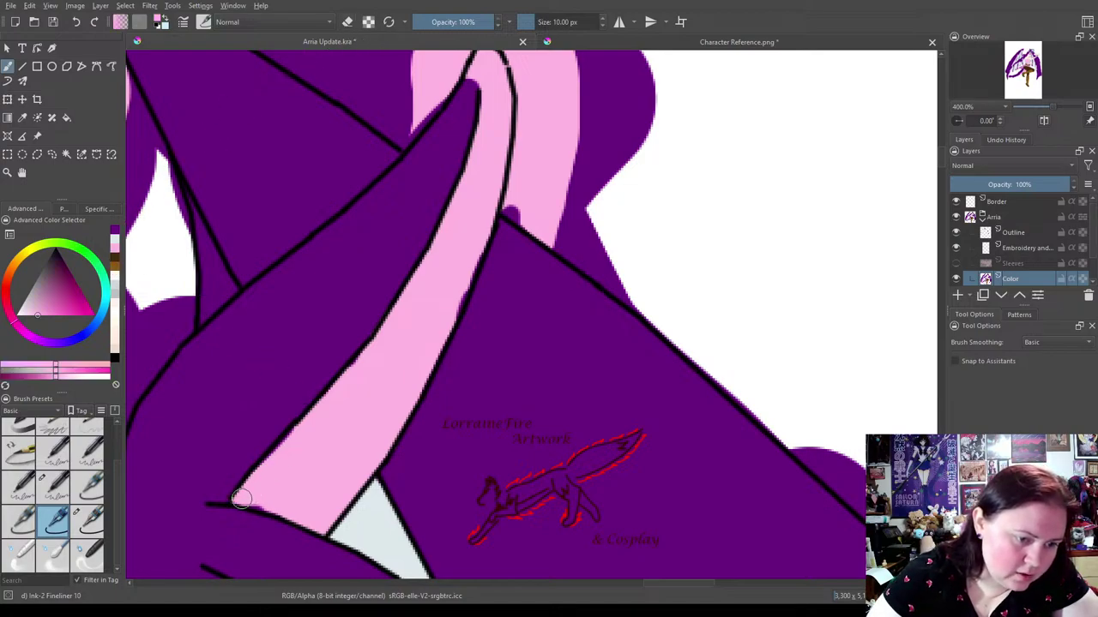
{"action": "left_click_drag", "start_coordinate": [274, 507], "coordinate": [316, 499]}
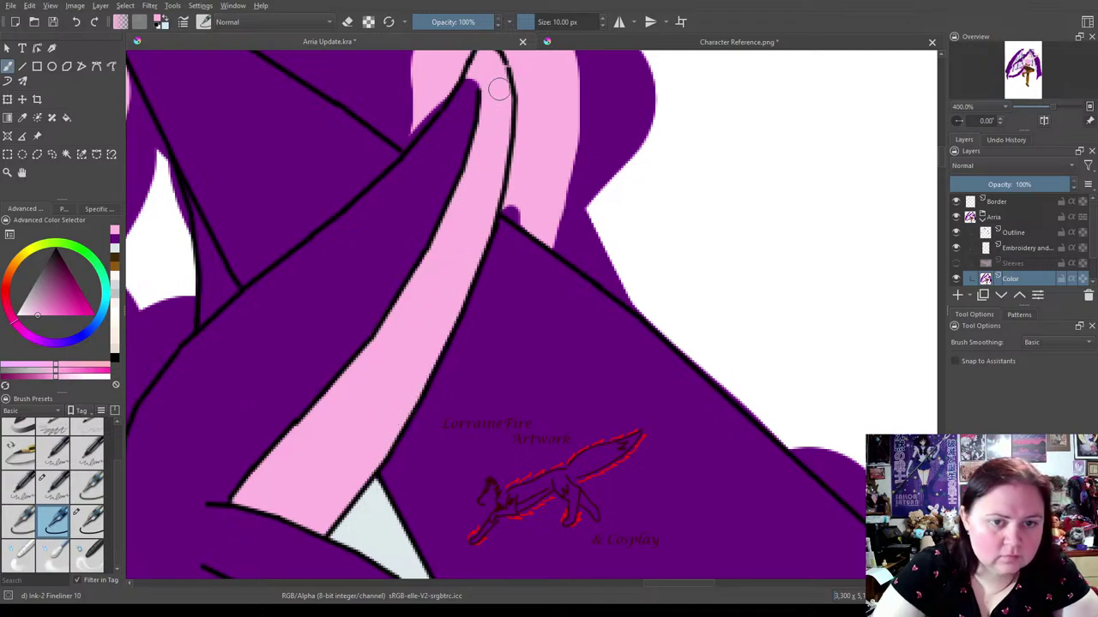
Paint purple along the outline at the right ear's tip with the Ink-1 Precision 10 brush, then reselect pink.
{"action": "left_click_drag", "start_coordinate": [528, 210], "coordinate": [513, 302]}
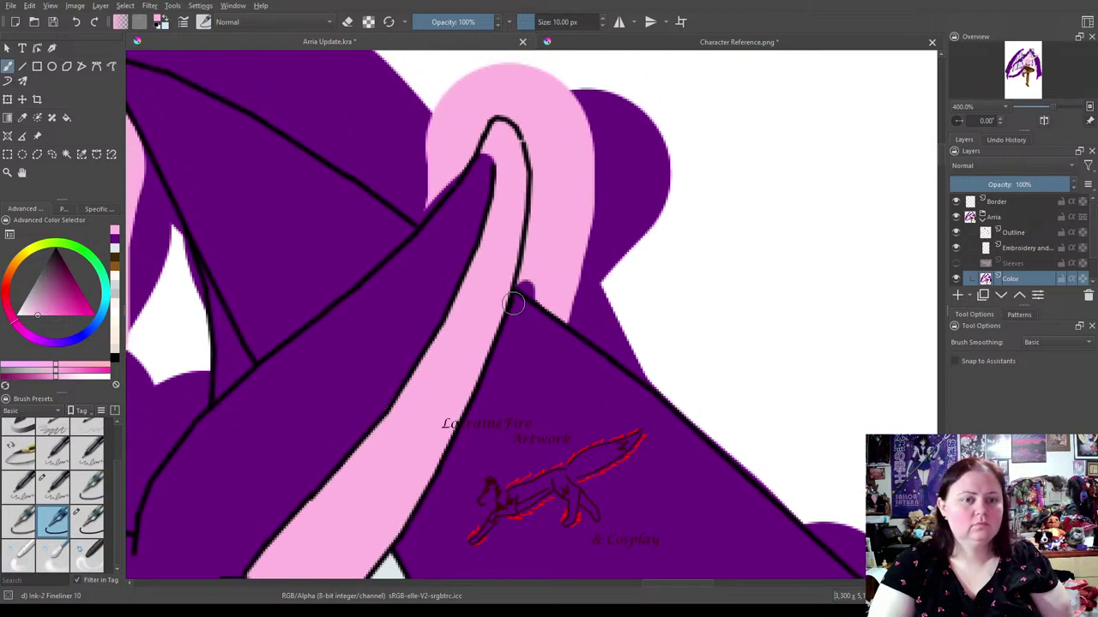
{"action": "left_click", "coordinate": [25, 484]}
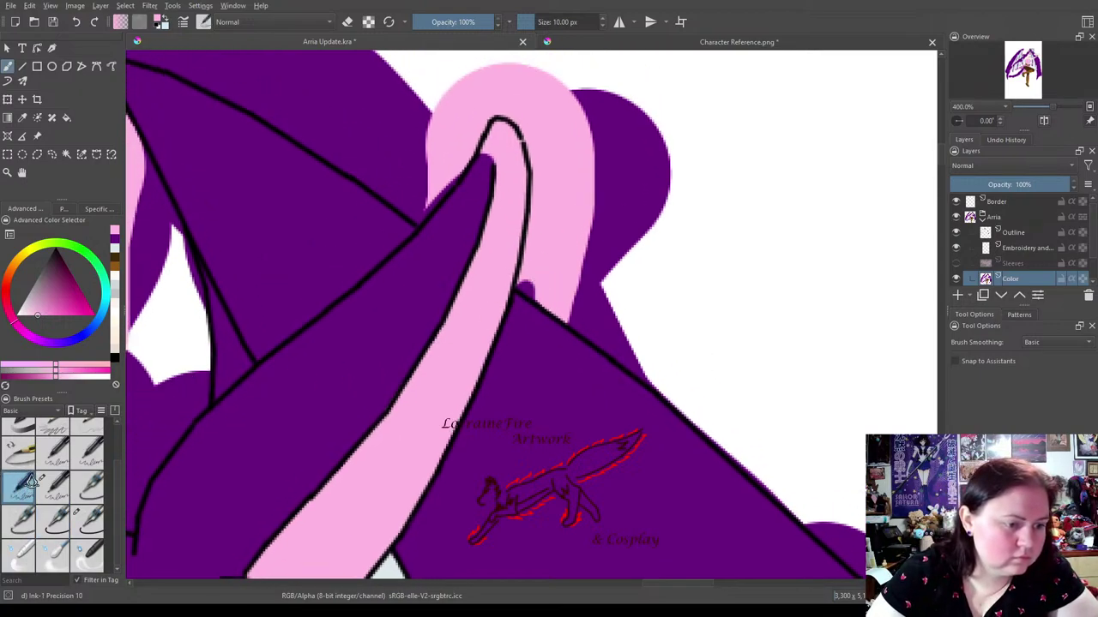
{"action": "left_click", "coordinate": [114, 244]}
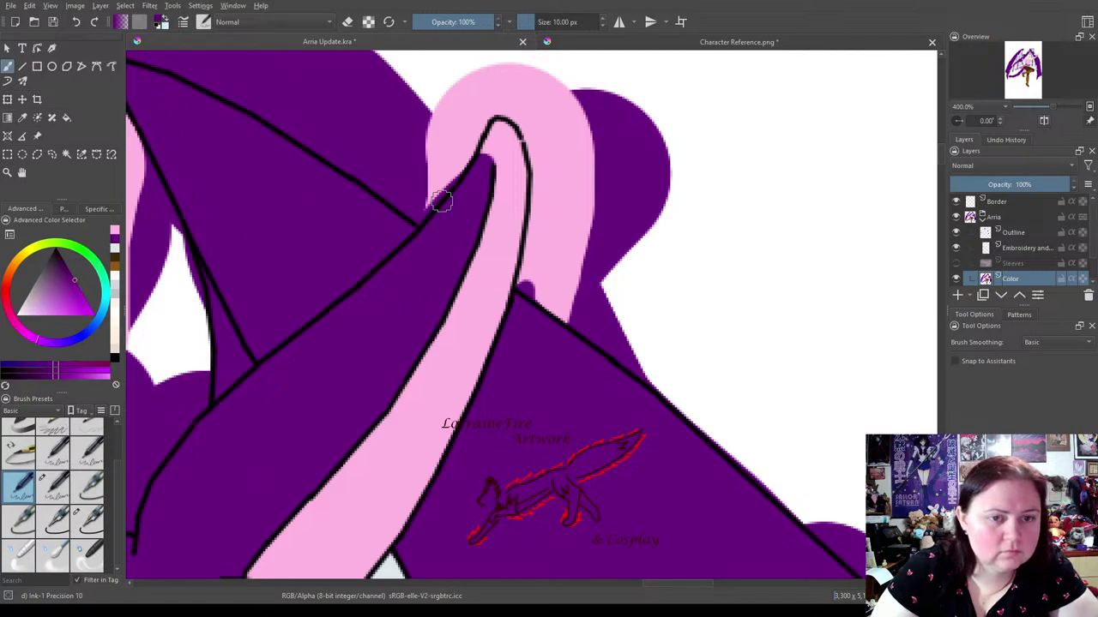
{"action": "mouse_move", "coordinate": [488, 149]}
{"action": "left_mouse_down"}
{"action": "mouse_move", "coordinate": [489, 93]}
{"action": "mouse_move", "coordinate": [495, 127]}
{"action": "mouse_move", "coordinate": [505, 110]}
{"action": "mouse_move", "coordinate": [484, 132]}
{"action": "mouse_move", "coordinate": [509, 111]}
{"action": "mouse_move", "coordinate": [474, 163]}
{"action": "left_mouse_up"}
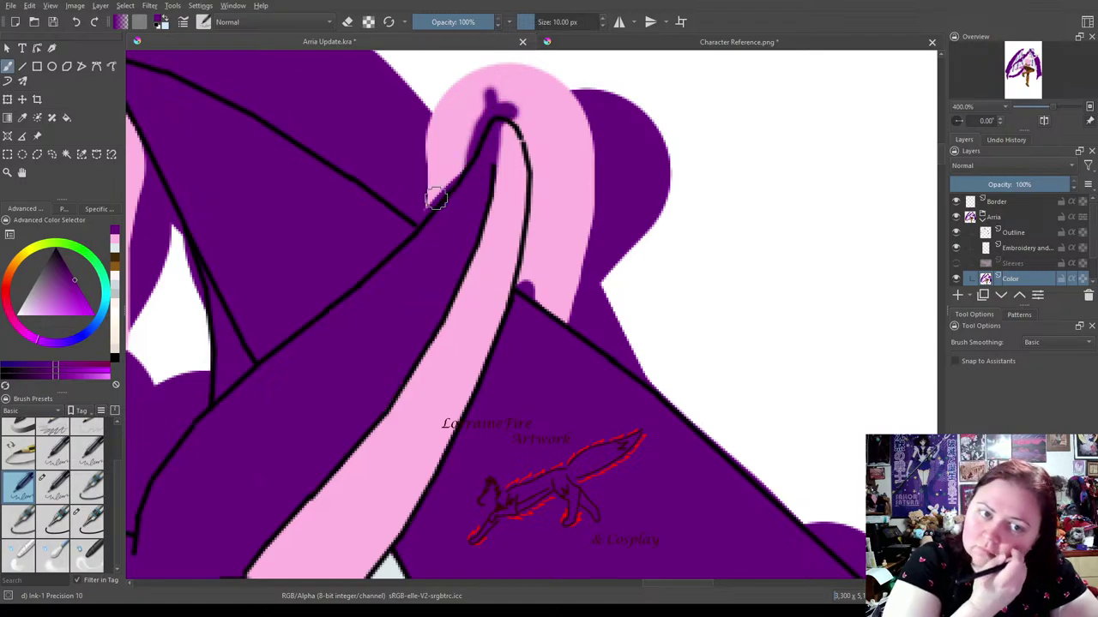
{"action": "left_click", "coordinate": [113, 247]}
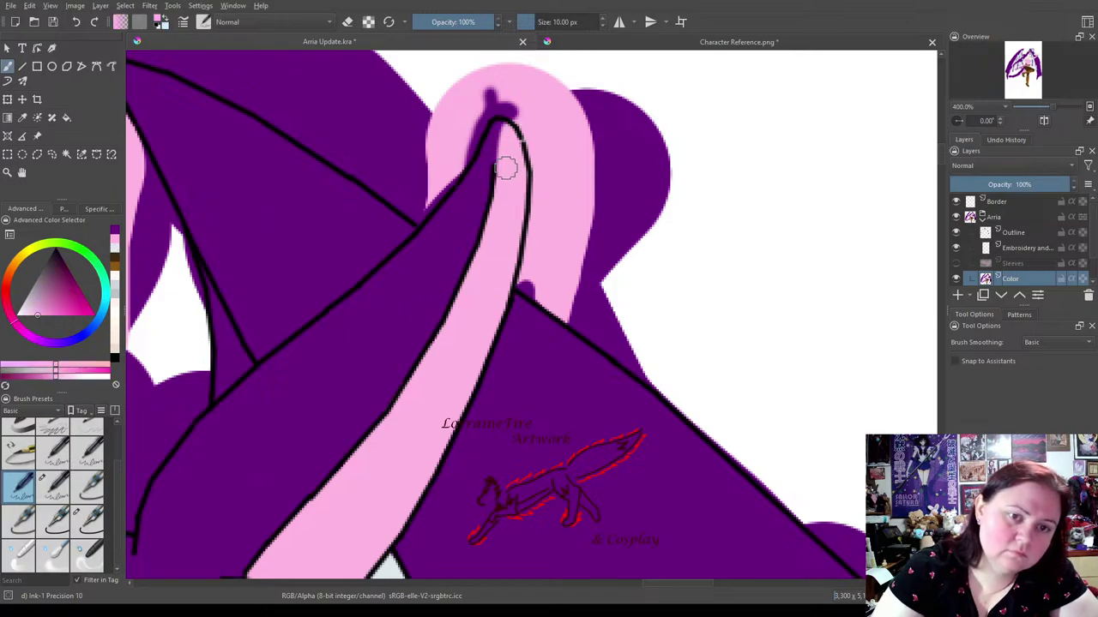
Erase the purple and pink spilling above the pointed purple shape and around the right ear's tip with a 25 px Fineliner.
{"action": "left_click_drag", "start_coordinate": [519, 376], "coordinate": [574, 174]}
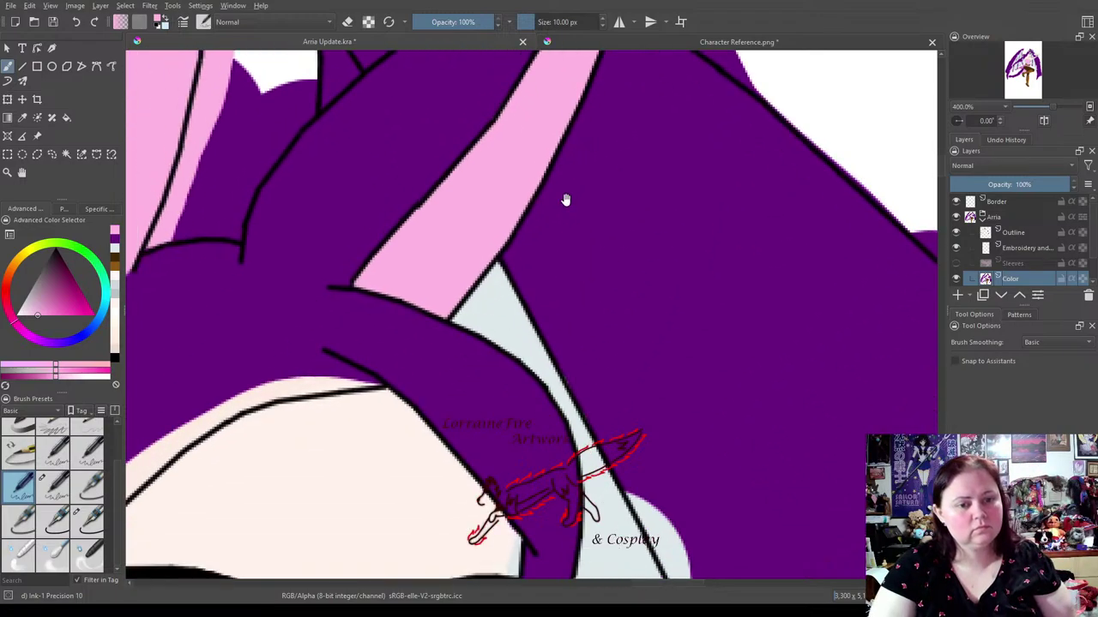
{"action": "mouse_move", "coordinate": [532, 309]}
{"action": "left_mouse_down"}
{"action": "mouse_move", "coordinate": [747, 351]}
{"action": "mouse_move", "coordinate": [661, 444]}
{"action": "mouse_move", "coordinate": [644, 311]}
{"action": "mouse_move", "coordinate": [507, 337]}
{"action": "left_mouse_up"}
{"action": "left_click", "coordinate": [53, 521]}
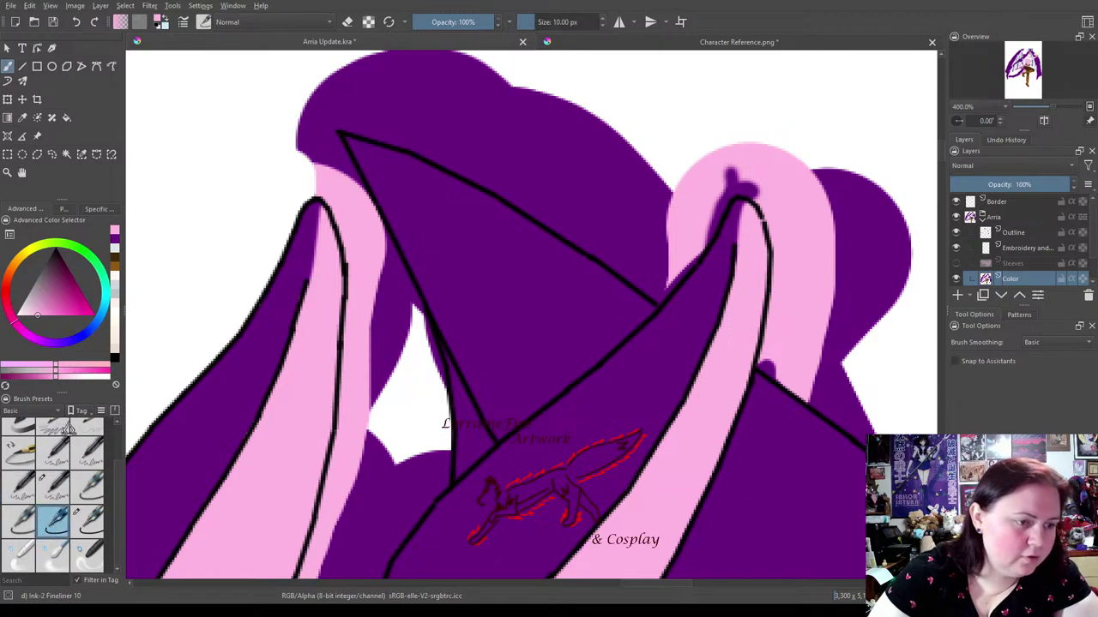
{"action": "left_click", "coordinate": [88, 521]}
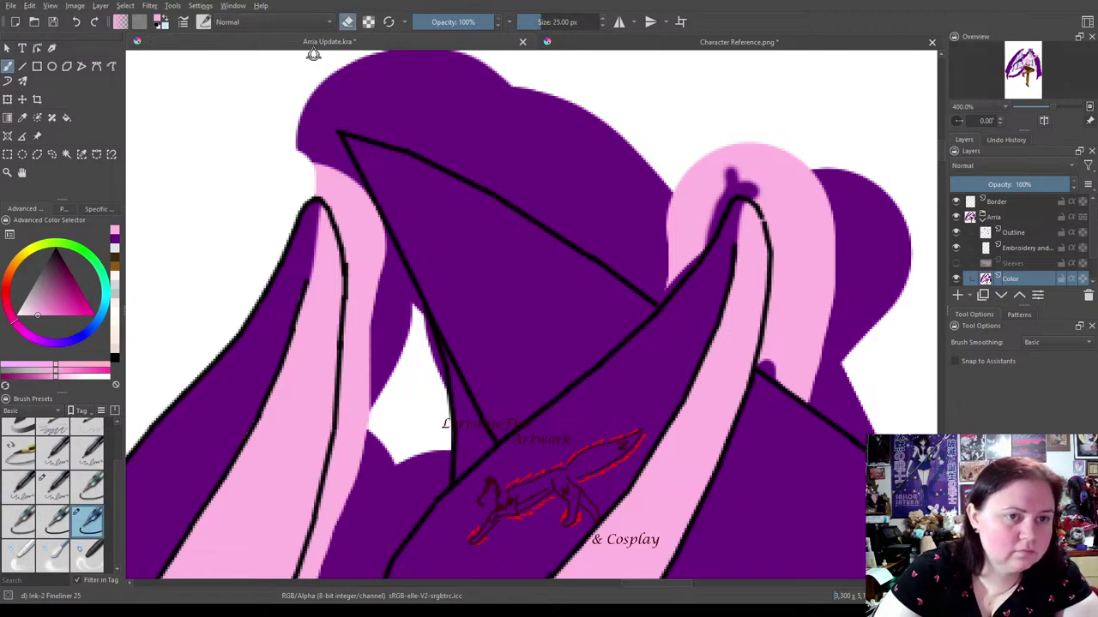
{"action": "mouse_move", "coordinate": [307, 133]}
{"action": "left_mouse_down"}
{"action": "mouse_move", "coordinate": [317, 173]}
{"action": "mouse_move", "coordinate": [299, 124]}
{"action": "mouse_move", "coordinate": [300, 164]}
{"action": "mouse_move", "coordinate": [307, 173]}
{"action": "mouse_move", "coordinate": [310, 159]}
{"action": "mouse_move", "coordinate": [322, 163]}
{"action": "mouse_move", "coordinate": [301, 119]}
{"action": "mouse_move", "coordinate": [320, 115]}
{"action": "mouse_move", "coordinate": [325, 99]}
{"action": "mouse_move", "coordinate": [350, 98]}
{"action": "mouse_move", "coordinate": [453, 134]}
{"action": "mouse_move", "coordinate": [413, 122]}
{"action": "mouse_move", "coordinate": [525, 182]}
{"action": "left_mouse_up"}
{"action": "key", "text": "ctrl+z"}
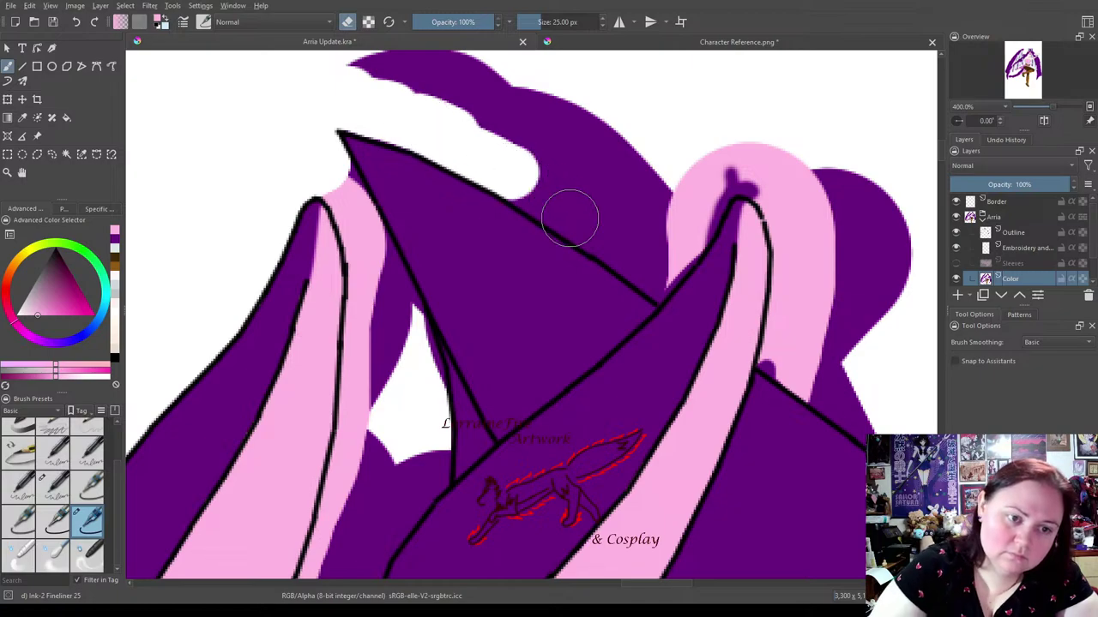
{"action": "mouse_move", "coordinate": [650, 265]}
{"action": "left_mouse_down"}
{"action": "mouse_move", "coordinate": [703, 186]}
{"action": "mouse_move", "coordinate": [739, 162]}
{"action": "mouse_move", "coordinate": [730, 164]}
{"action": "mouse_move", "coordinate": [769, 177]}
{"action": "mouse_move", "coordinate": [801, 227]}
{"action": "left_mouse_up"}
{"action": "mouse_move", "coordinate": [515, 172]}
{"action": "left_mouse_down"}
{"action": "mouse_move", "coordinate": [652, 267]}
{"action": "mouse_move", "coordinate": [528, 163]}
{"action": "mouse_move", "coordinate": [396, 103]}
{"action": "mouse_move", "coordinate": [373, 69]}
{"action": "mouse_move", "coordinate": [454, 72]}
{"action": "mouse_move", "coordinate": [576, 120]}
{"action": "mouse_move", "coordinate": [672, 189]}
{"action": "mouse_move", "coordinate": [676, 224]}
{"action": "mouse_move", "coordinate": [445, 88]}
{"action": "mouse_move", "coordinate": [419, 115]}
{"action": "left_mouse_up"}
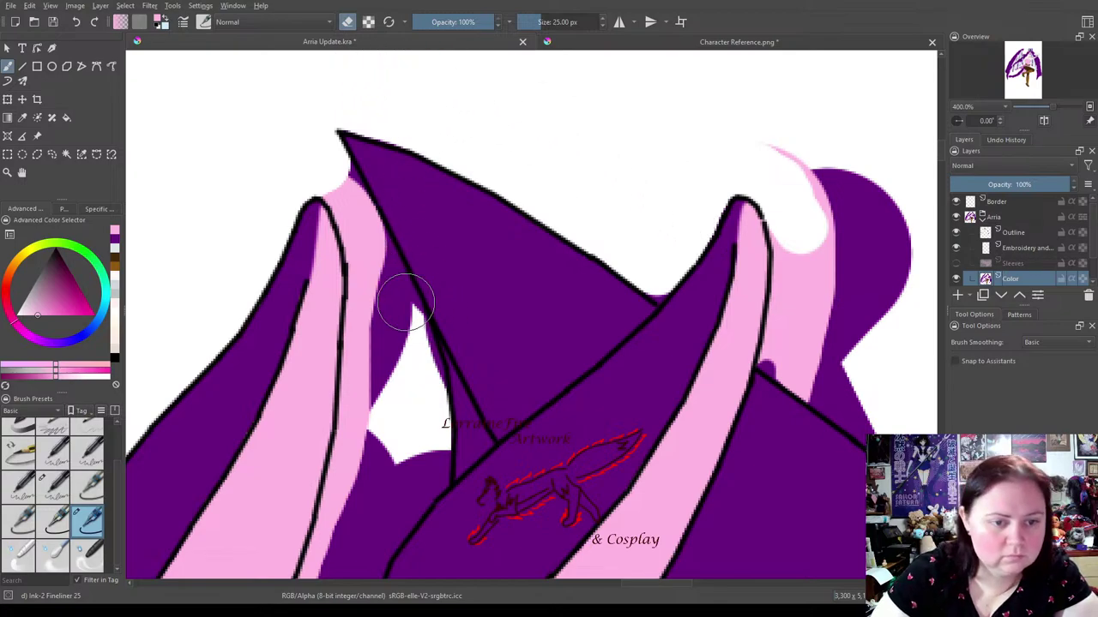
Erase the color spill in the gap between the ears and along the right ear's outer side.
{"action": "mouse_move", "coordinate": [370, 254]}
{"action": "left_mouse_down"}
{"action": "mouse_move", "coordinate": [403, 326]}
{"action": "mouse_move", "coordinate": [417, 421]}
{"action": "mouse_move", "coordinate": [416, 365]}
{"action": "mouse_move", "coordinate": [387, 331]}
{"action": "mouse_move", "coordinate": [372, 286]}
{"action": "mouse_move", "coordinate": [368, 472]}
{"action": "mouse_move", "coordinate": [363, 444]}
{"action": "mouse_move", "coordinate": [328, 566]}
{"action": "mouse_move", "coordinate": [360, 522]}
{"action": "mouse_move", "coordinate": [355, 561]}
{"action": "mouse_move", "coordinate": [422, 472]}
{"action": "left_mouse_up"}
{"action": "left_click_drag", "start_coordinate": [410, 454], "coordinate": [392, 446]}
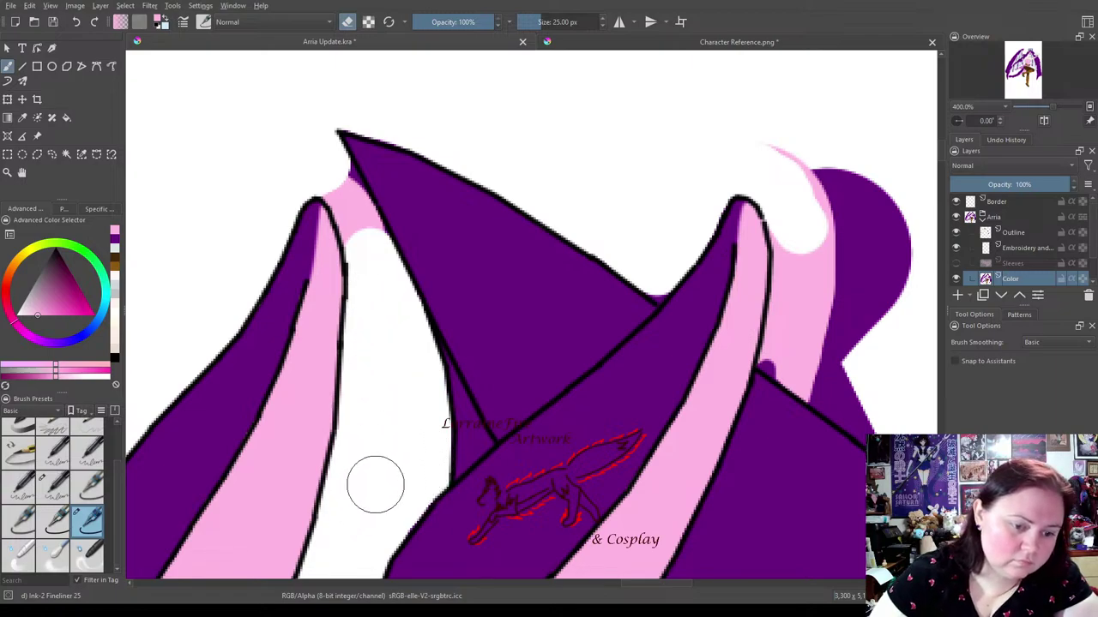
{"action": "left_click_drag", "start_coordinate": [789, 351], "coordinate": [875, 418]}
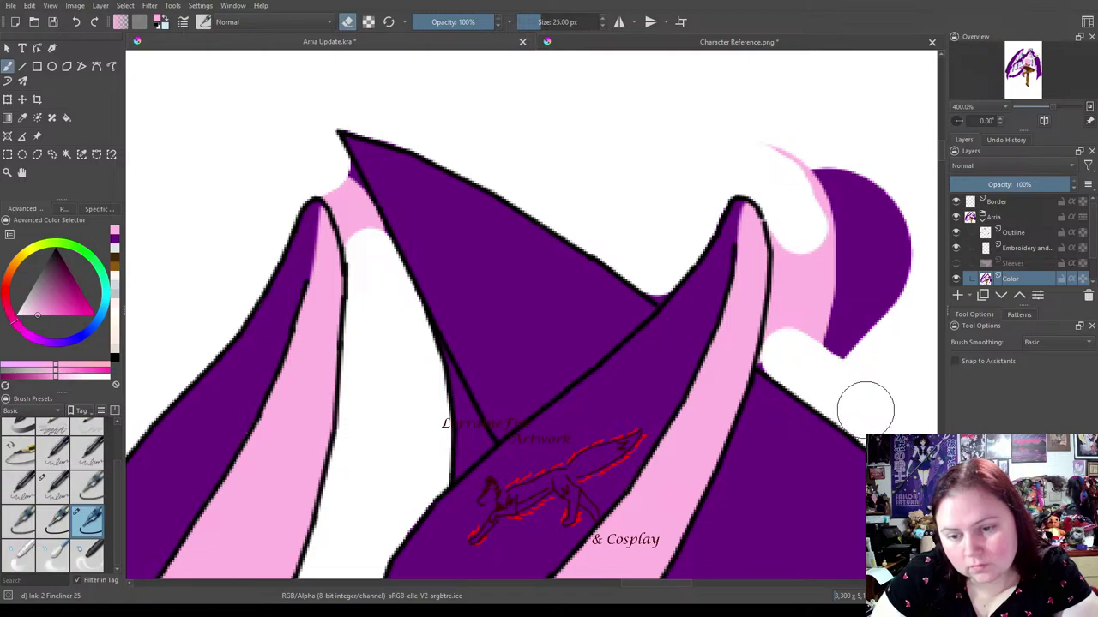
{"action": "mouse_move", "coordinate": [799, 212]}
{"action": "left_mouse_down"}
{"action": "mouse_move", "coordinate": [790, 346]}
{"action": "mouse_move", "coordinate": [835, 331]}
{"action": "mouse_move", "coordinate": [813, 205]}
{"action": "mouse_move", "coordinate": [760, 145]}
{"action": "mouse_move", "coordinate": [847, 230]}
{"action": "mouse_move", "coordinate": [866, 354]}
{"action": "mouse_move", "coordinate": [897, 241]}
{"action": "mouse_move", "coordinate": [843, 153]}
{"action": "mouse_move", "coordinate": [853, 287]}
{"action": "left_mouse_up"}
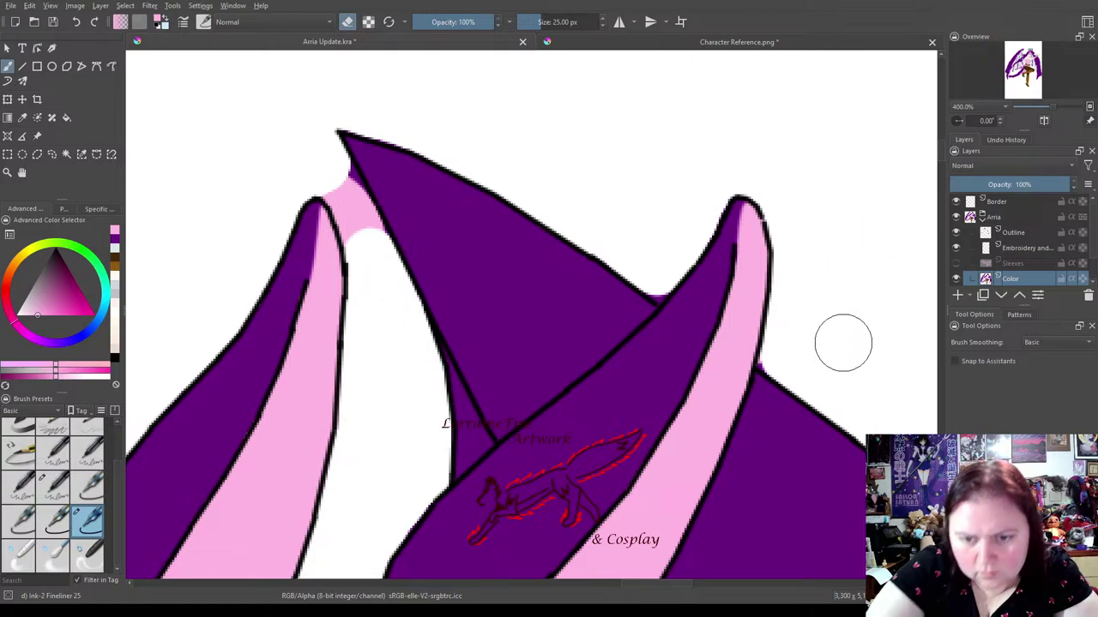
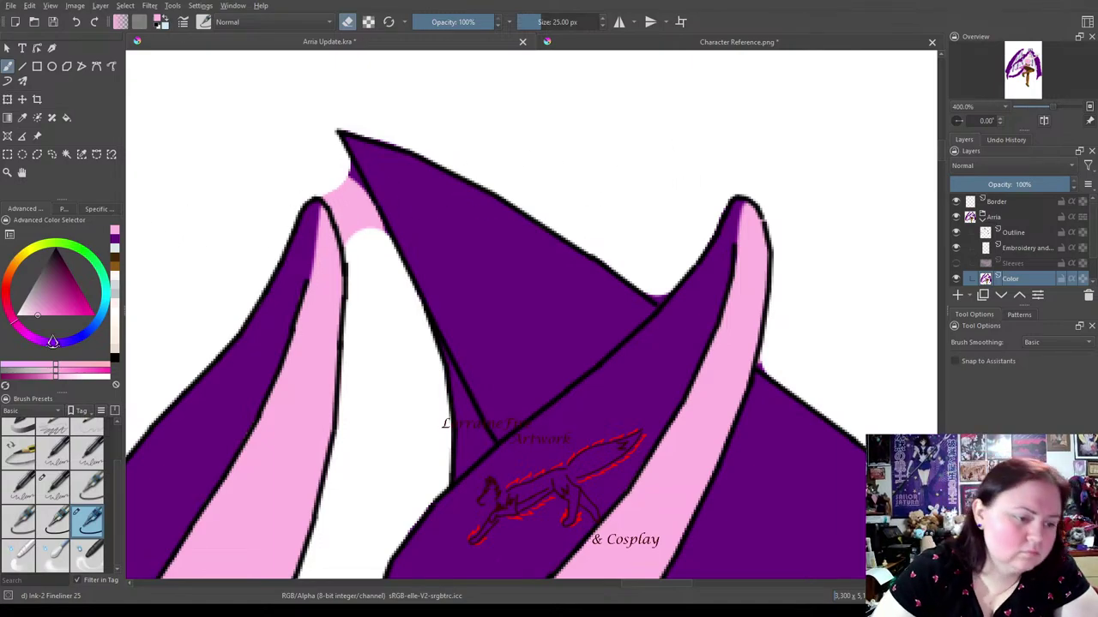
Erase the leftover pink beside the left ear's tip and the small slivers outside the outlines with a 10 px Fineliner.
{"action": "left_click", "coordinate": [55, 521]}
{"action": "left_click", "coordinate": [347, 23]}
{"action": "mouse_move", "coordinate": [342, 169]}
{"action": "left_mouse_down"}
{"action": "mouse_move", "coordinate": [365, 212]}
{"action": "mouse_move", "coordinate": [348, 177]}
{"action": "left_mouse_up"}
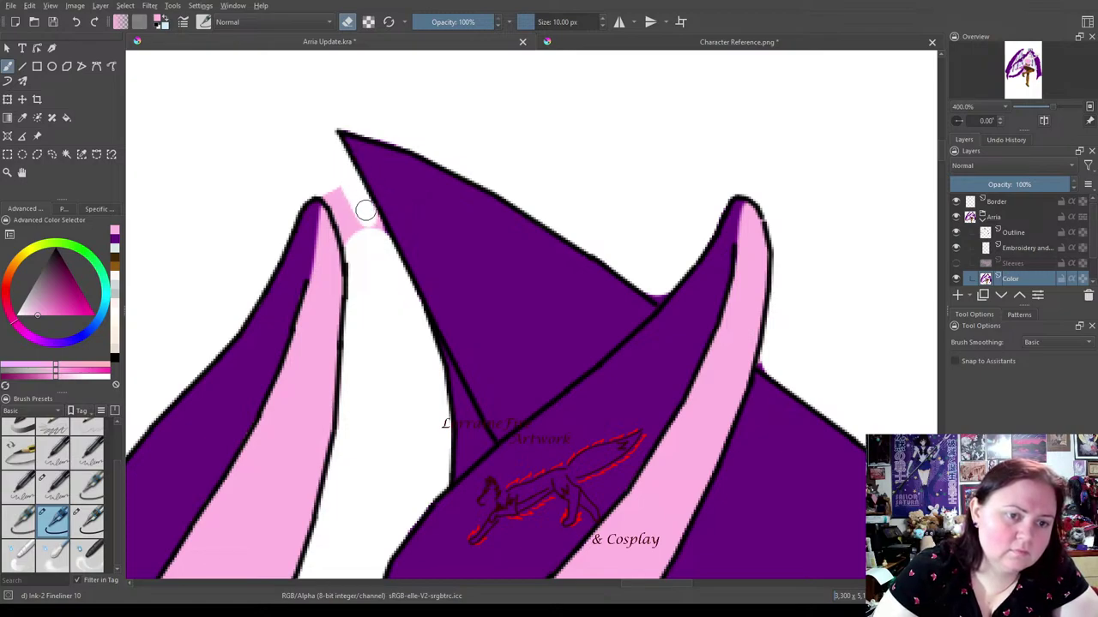
{"action": "mouse_move", "coordinate": [379, 252]}
{"action": "left_mouse_down"}
{"action": "mouse_move", "coordinate": [356, 237]}
{"action": "mouse_move", "coordinate": [346, 208]}
{"action": "left_mouse_up"}
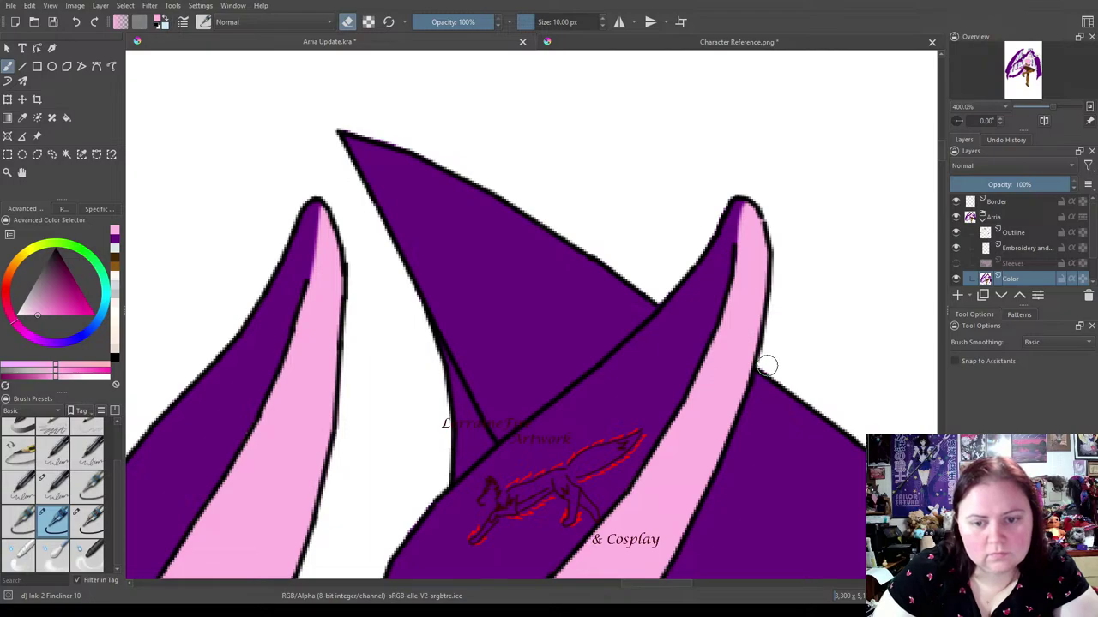
Save the Character Reference.png document and close it.
{"action": "left_click", "coordinate": [771, 43]}
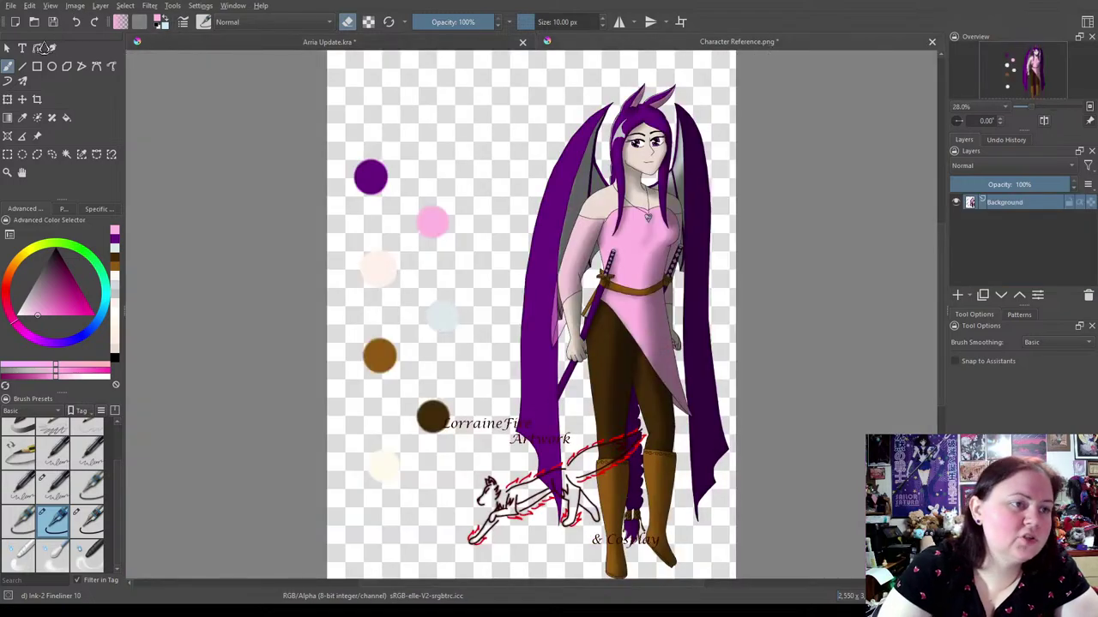
{"action": "left_click", "coordinate": [52, 23]}
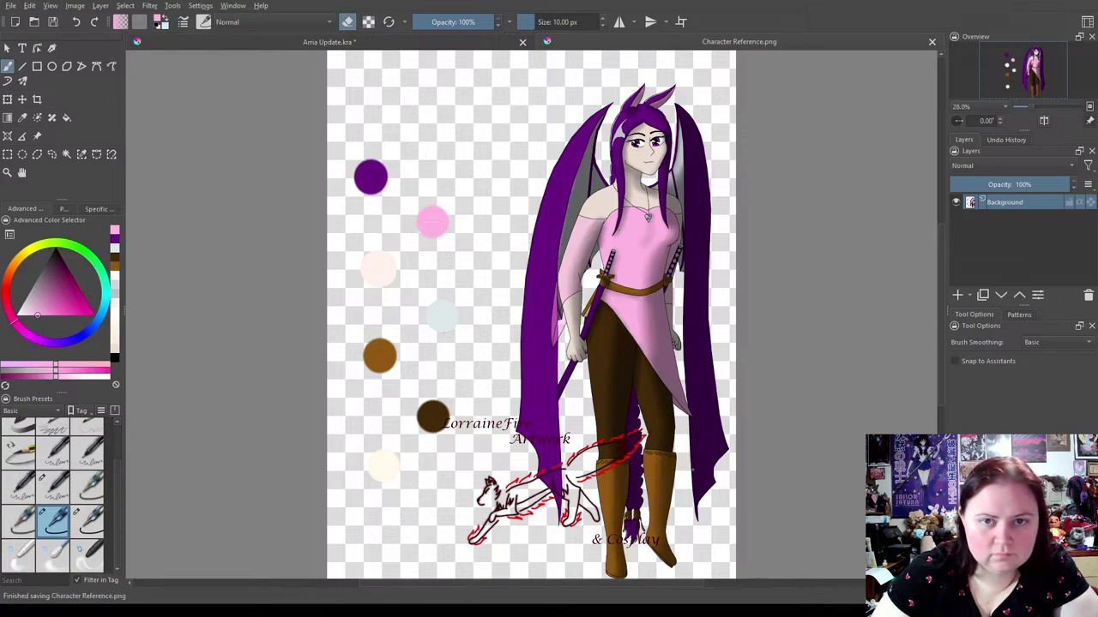
{"action": "left_click", "coordinate": [932, 43]}
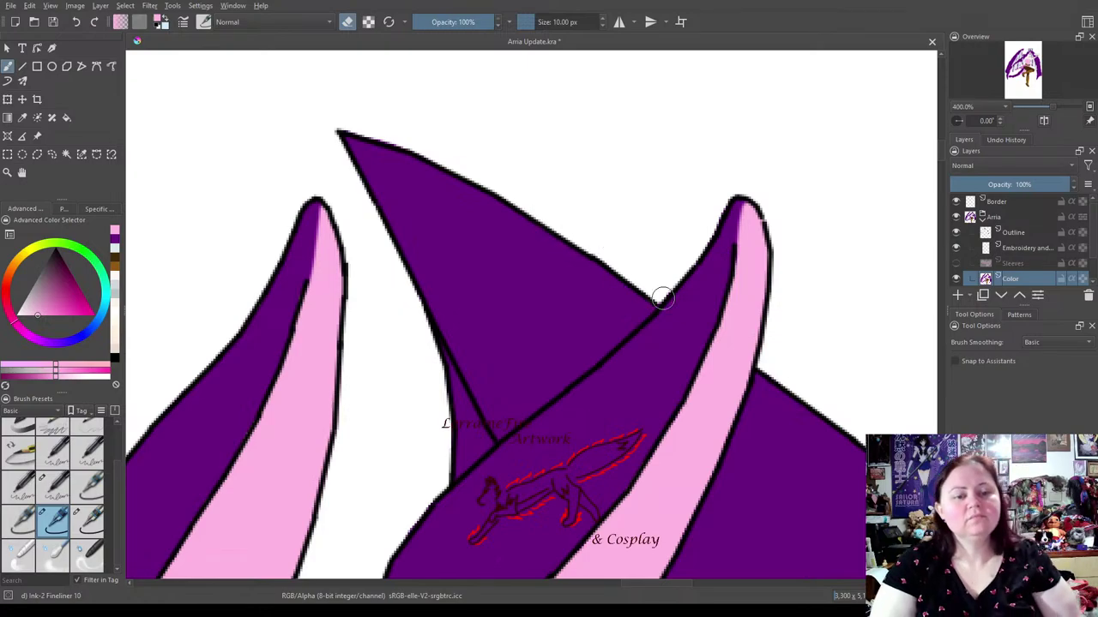
Erase the pink and purple spill above the head line between the ears, and refill the gaps below it with purple.
{"action": "scroll", "coordinate": [662, 443], "scroll_direction": "down", "scroll_amount": 3}
{"action": "scroll", "coordinate": [672, 209], "scroll_direction": "up", "scroll_amount": 5}
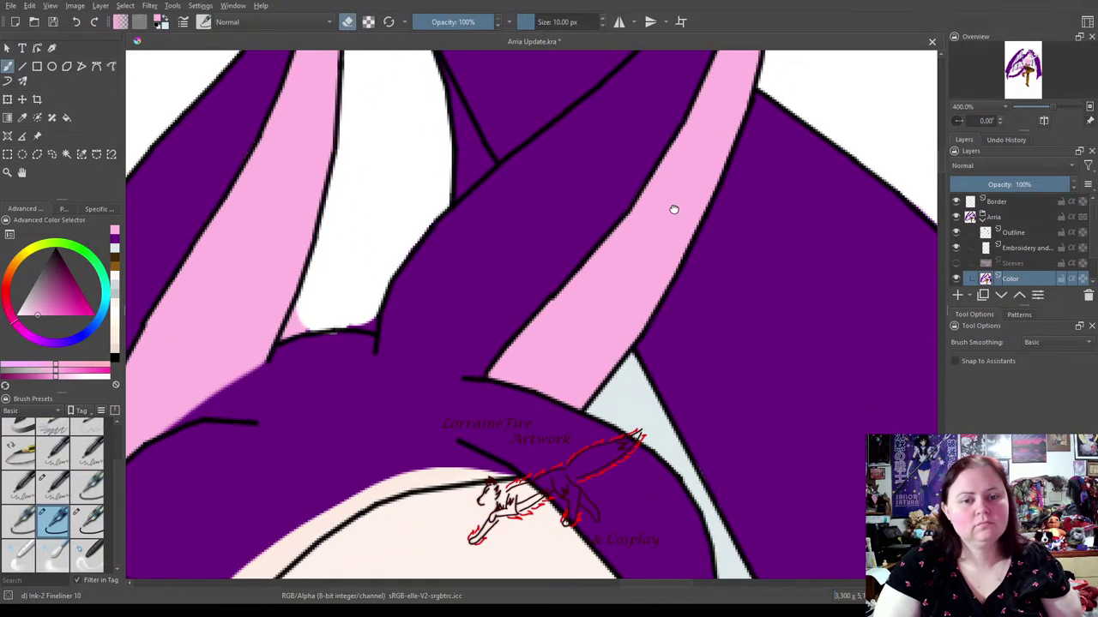
{"action": "scroll", "coordinate": [504, 457], "scroll_direction": "down", "scroll_amount": 2}
{"action": "mouse_move", "coordinate": [504, 458]}
{"action": "left_mouse_down"}
{"action": "mouse_move", "coordinate": [517, 297]}
{"action": "mouse_move", "coordinate": [620, 234]}
{"action": "left_mouse_up"}
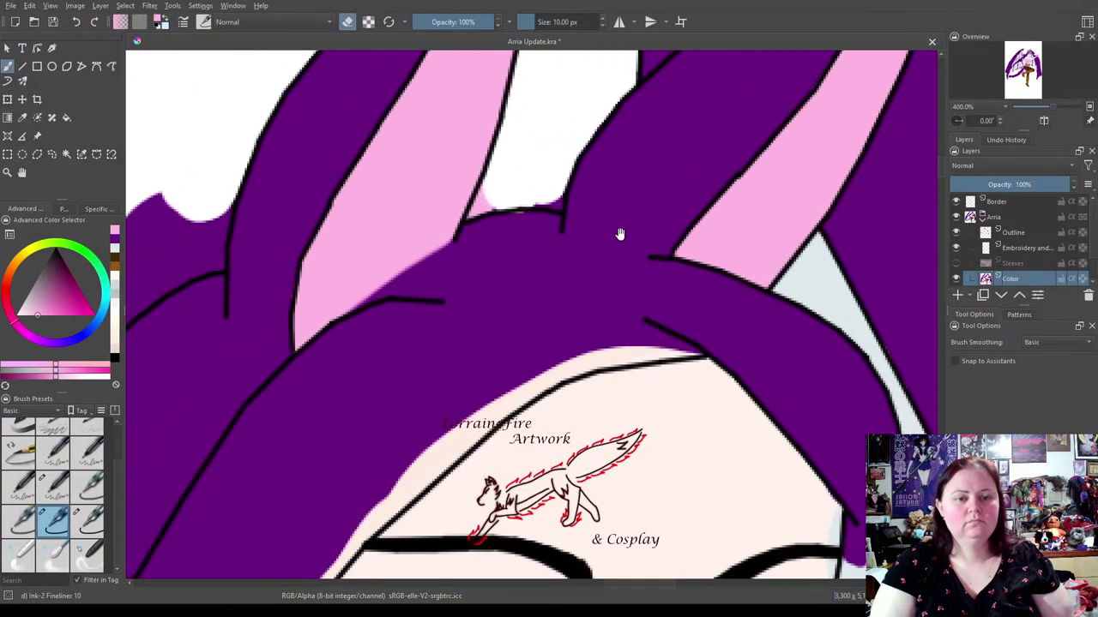
{"action": "left_click_drag", "start_coordinate": [484, 215], "coordinate": [477, 220]}
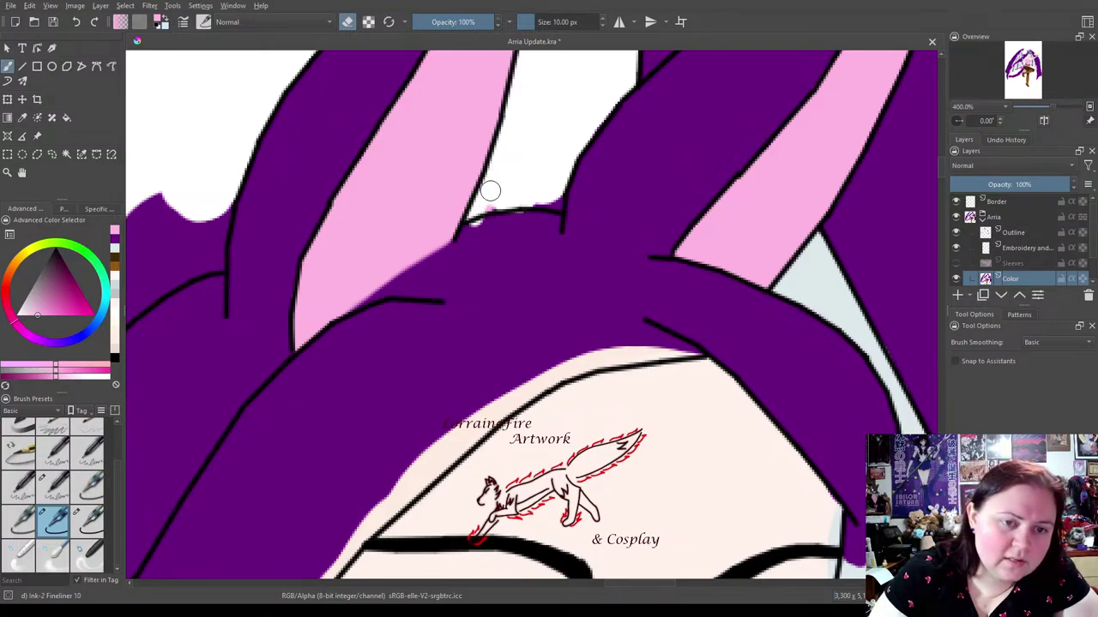
{"action": "left_click_drag", "start_coordinate": [547, 199], "coordinate": [551, 202]}
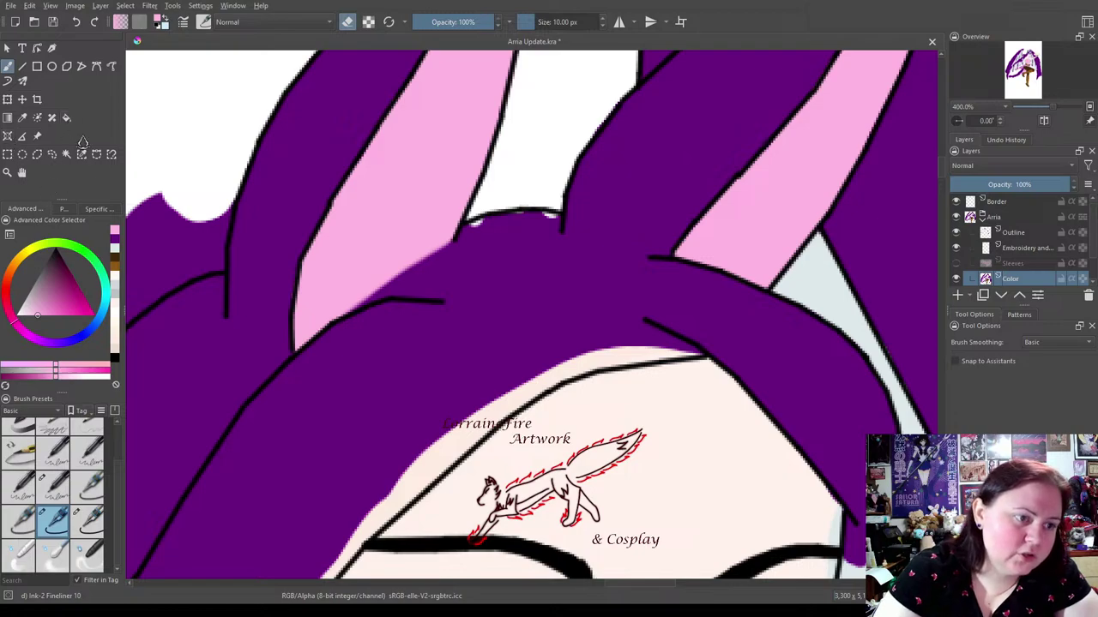
{"action": "left_click", "coordinate": [114, 243]}
{"action": "key", "text": "e"}
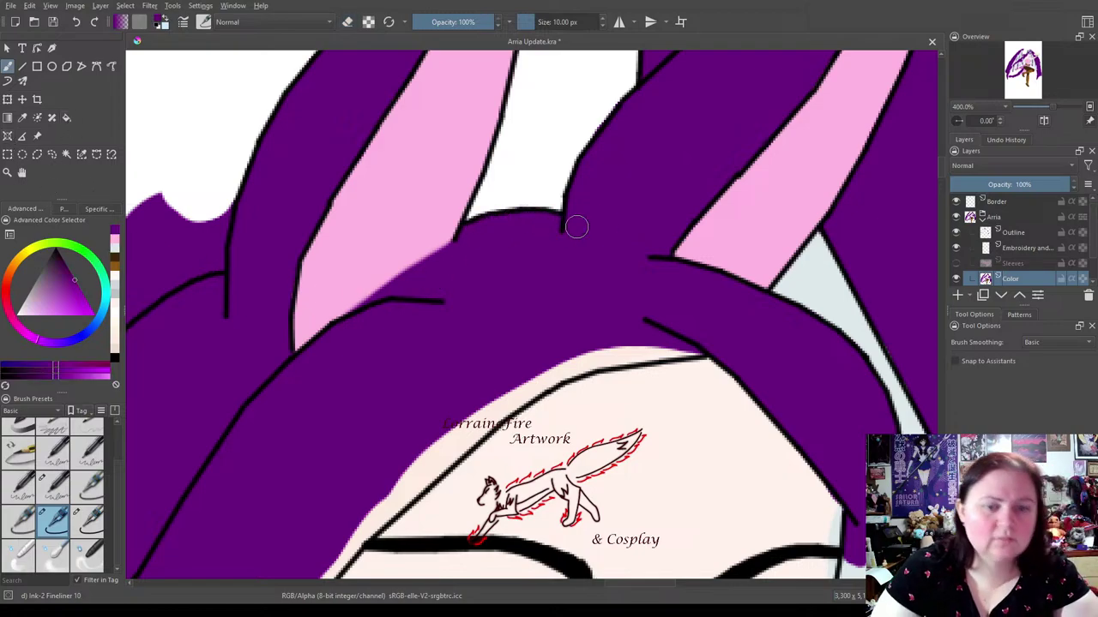
Erase the purple spilling outside the diagonal outline between the right ear and the fan with a 25 px Fineliner.
{"action": "mouse_move", "coordinate": [873, 390]}
{"action": "left_mouse_down"}
{"action": "mouse_move", "coordinate": [661, 331]}
{"action": "mouse_move", "coordinate": [265, 397]}
{"action": "mouse_move", "coordinate": [490, 338]}
{"action": "mouse_move", "coordinate": [309, 336]}
{"action": "left_mouse_up"}
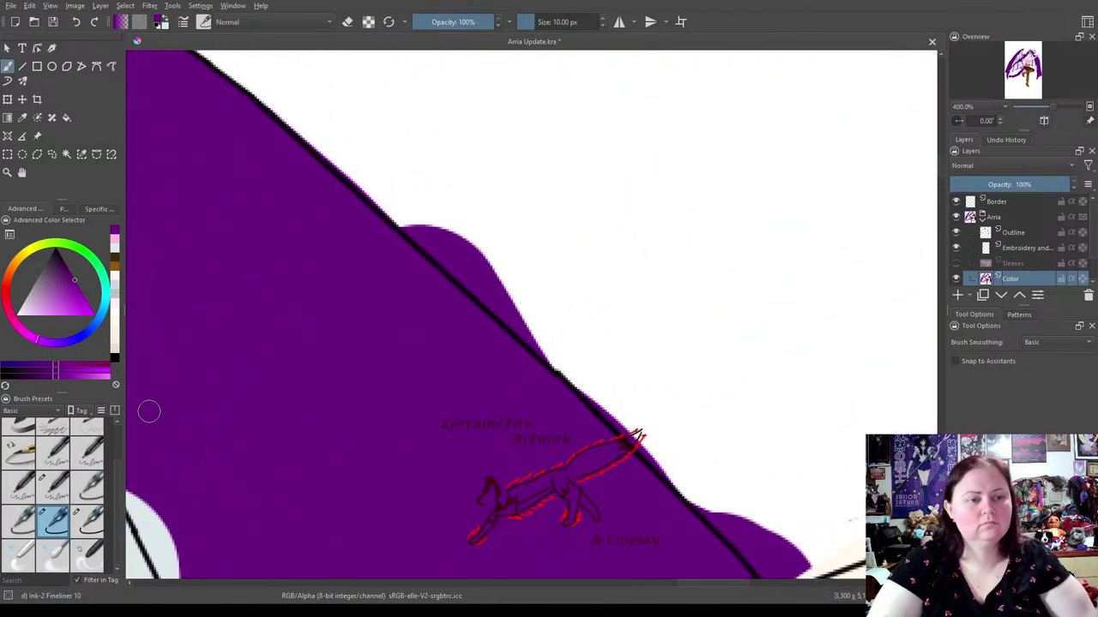
{"action": "left_click", "coordinate": [87, 519]}
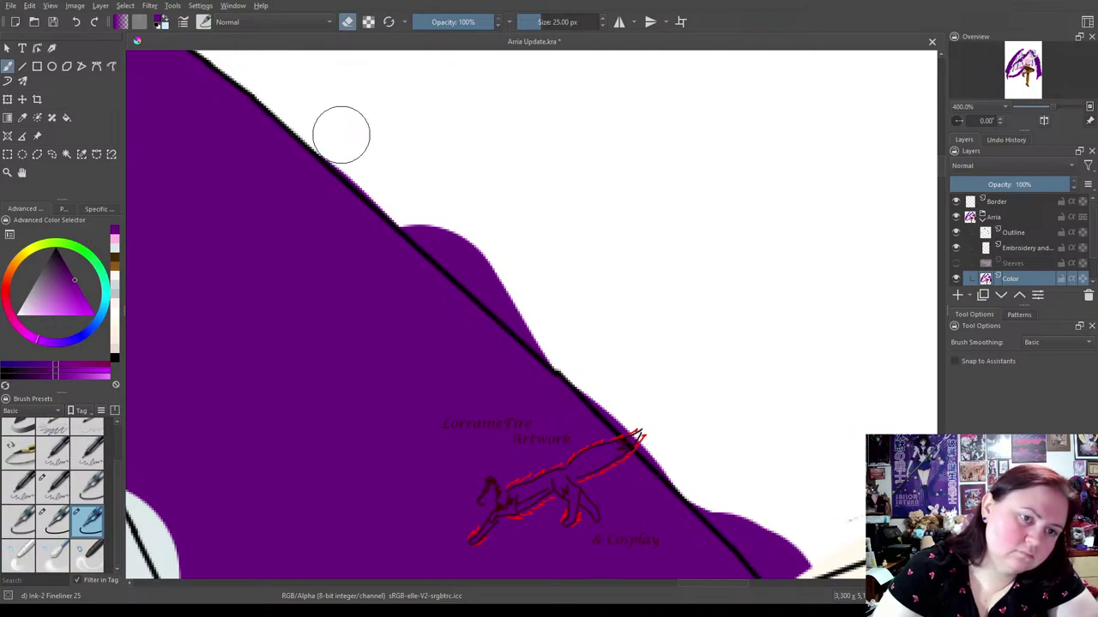
{"action": "mouse_move", "coordinate": [390, 184]}
{"action": "left_mouse_down"}
{"action": "mouse_move", "coordinate": [494, 274]}
{"action": "mouse_move", "coordinate": [466, 255]}
{"action": "mouse_move", "coordinate": [451, 240]}
{"action": "mouse_move", "coordinate": [581, 330]}
{"action": "mouse_move", "coordinate": [527, 264]}
{"action": "mouse_move", "coordinate": [489, 270]}
{"action": "mouse_move", "coordinate": [494, 278]}
{"action": "mouse_move", "coordinate": [486, 268]}
{"action": "mouse_move", "coordinate": [626, 397]}
{"action": "mouse_move", "coordinate": [611, 387]}
{"action": "mouse_move", "coordinate": [715, 460]}
{"action": "mouse_move", "coordinate": [628, 401]}
{"action": "mouse_move", "coordinate": [636, 423]}
{"action": "mouse_move", "coordinate": [623, 400]}
{"action": "mouse_move", "coordinate": [735, 505]}
{"action": "mouse_move", "coordinate": [725, 500]}
{"action": "mouse_move", "coordinate": [762, 514]}
{"action": "mouse_move", "coordinate": [656, 279]}
{"action": "left_mouse_up"}
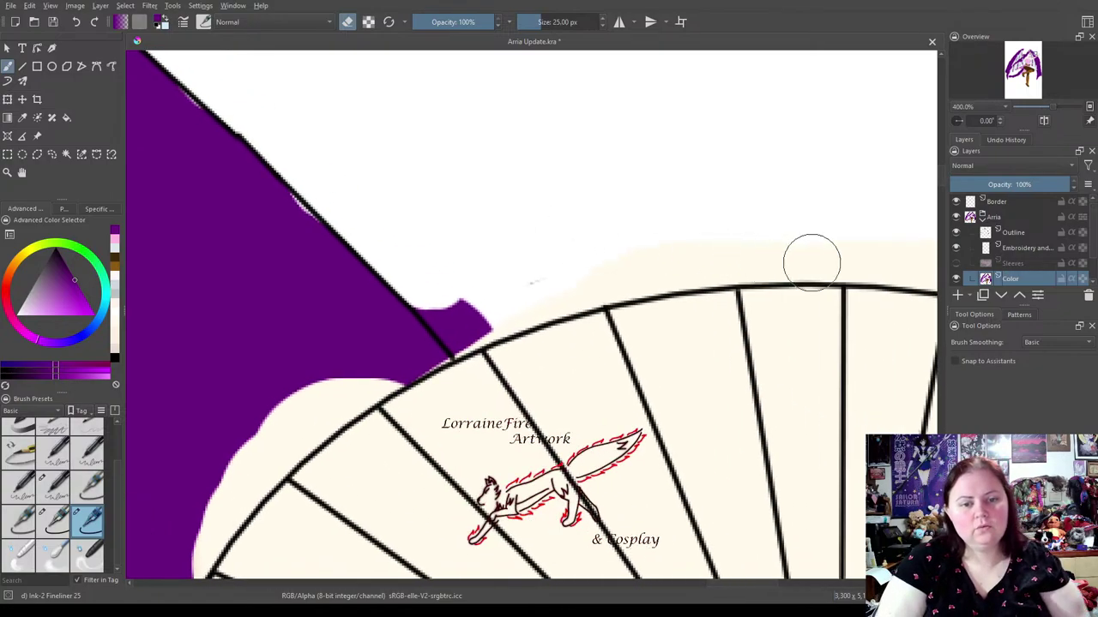
Remove the stray mark above the fan on the Outline layer, and erase the purple and cream spill there on the Color layer.
{"action": "left_click", "coordinate": [1017, 235]}
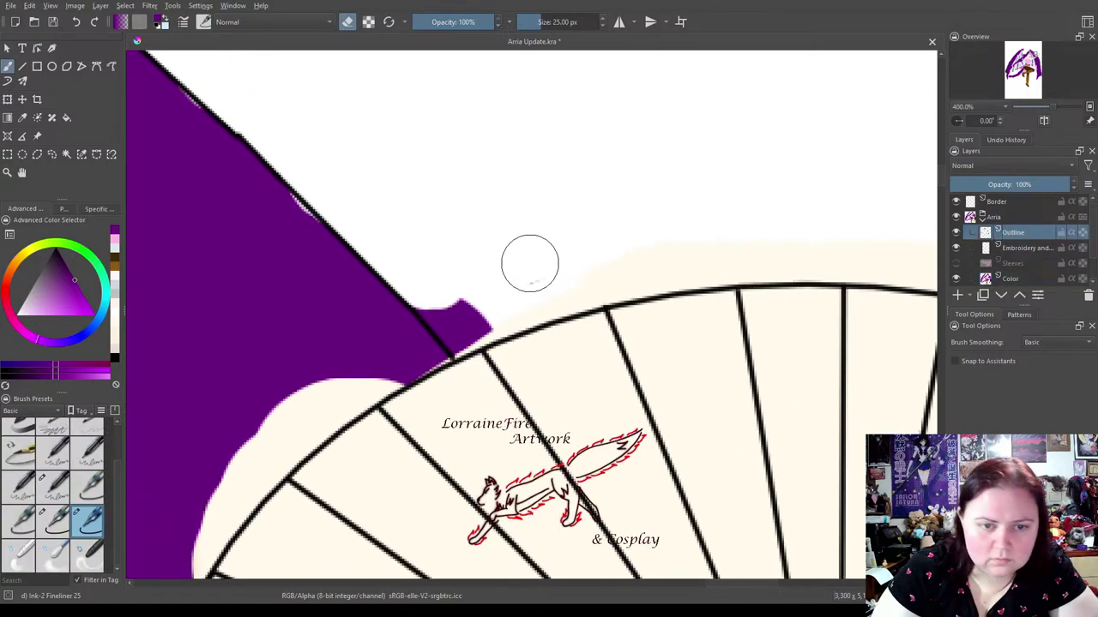
{"action": "left_click", "coordinate": [1012, 279]}
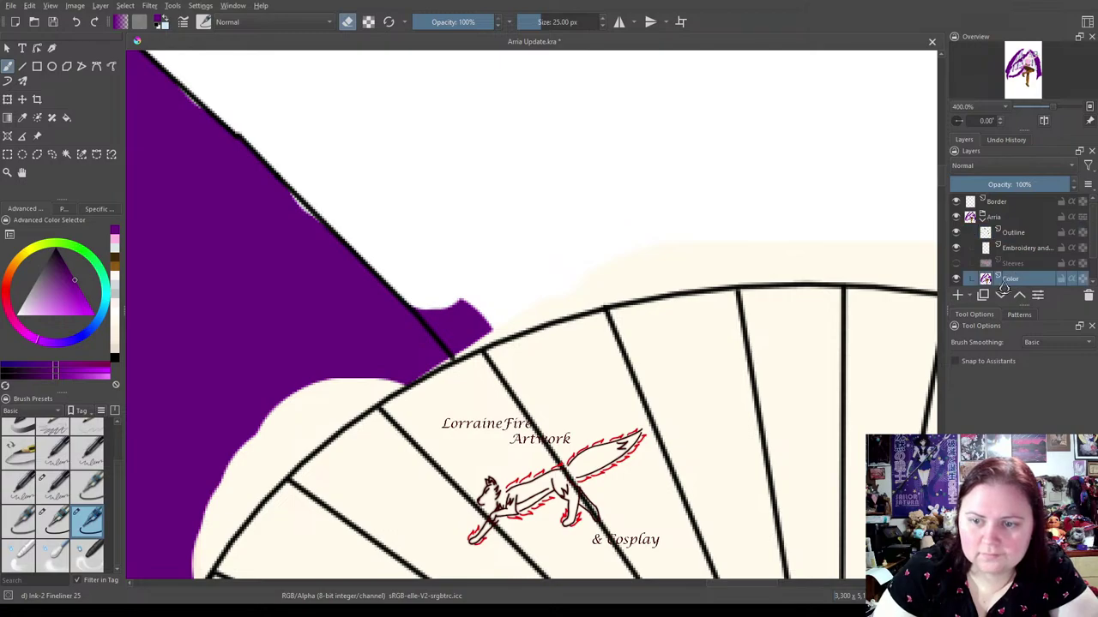
{"action": "mouse_move", "coordinate": [427, 287]}
{"action": "left_mouse_down"}
{"action": "mouse_move", "coordinate": [456, 318]}
{"action": "mouse_move", "coordinate": [439, 297]}
{"action": "mouse_move", "coordinate": [461, 326]}
{"action": "mouse_move", "coordinate": [566, 301]}
{"action": "mouse_move", "coordinate": [581, 282]}
{"action": "mouse_move", "coordinate": [794, 248]}
{"action": "mouse_move", "coordinate": [685, 259]}
{"action": "mouse_move", "coordinate": [895, 252]}
{"action": "left_mouse_up"}
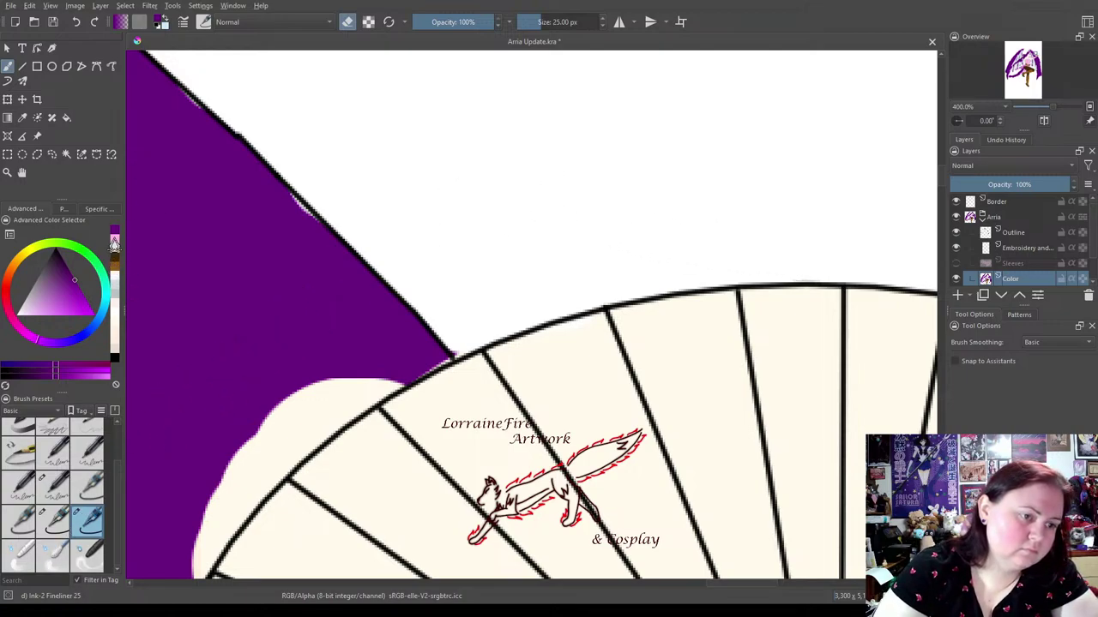
Paint purple over the cream spilling past the fan's edge, fill the gaps along the diagonal outline, and erase the excess.
{"action": "left_click", "coordinate": [347, 21]}
{"action": "mouse_move", "coordinate": [177, 515]}
{"action": "left_mouse_down"}
{"action": "mouse_move", "coordinate": [182, 549]}
{"action": "mouse_move", "coordinate": [289, 429]}
{"action": "mouse_move", "coordinate": [282, 437]}
{"action": "mouse_move", "coordinate": [380, 368]}
{"action": "mouse_move", "coordinate": [304, 417]}
{"action": "left_mouse_up"}
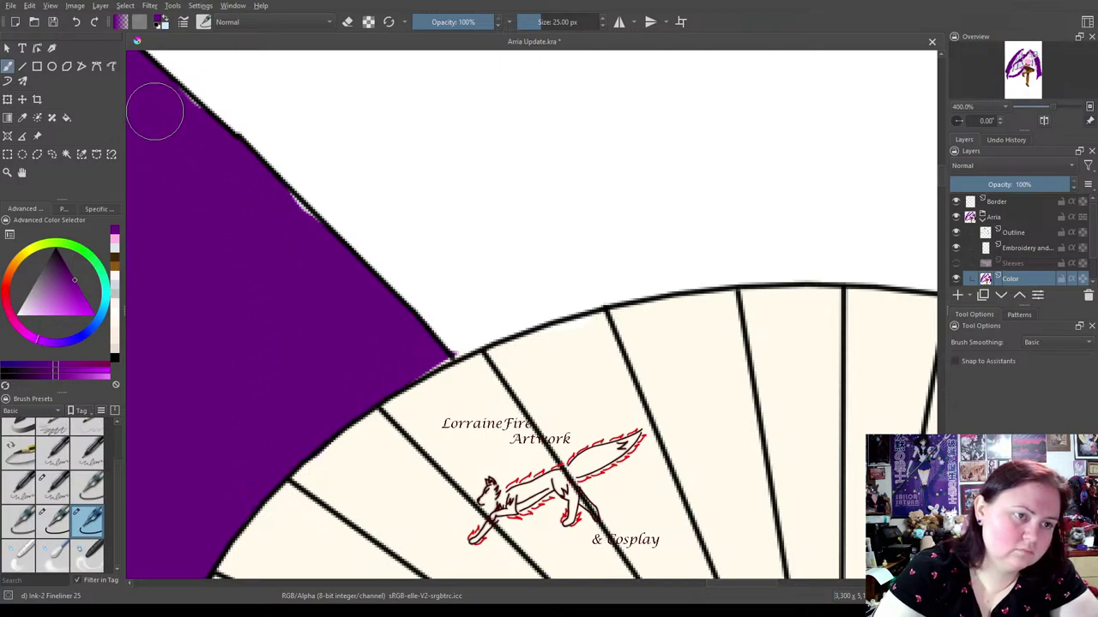
{"action": "left_click_drag", "start_coordinate": [180, 124], "coordinate": [304, 249]}
{"action": "left_click", "coordinate": [347, 22]}
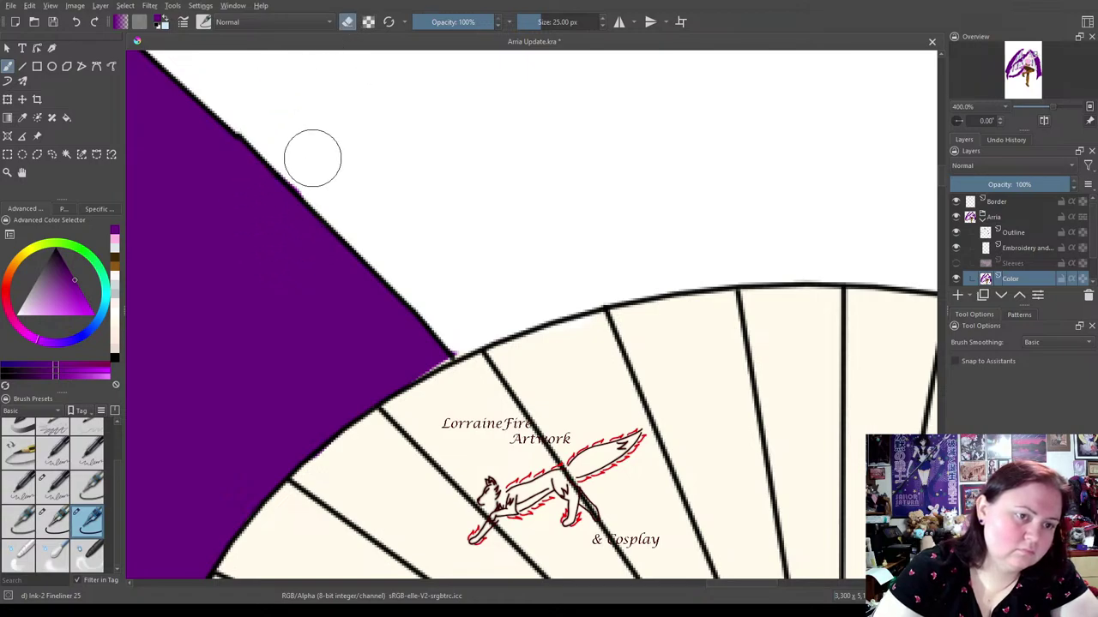
Fill the gap where the purple area meets the fan with a 10 px Fineliner and erase the speck outside the corner.
{"action": "left_click", "coordinate": [347, 21]}
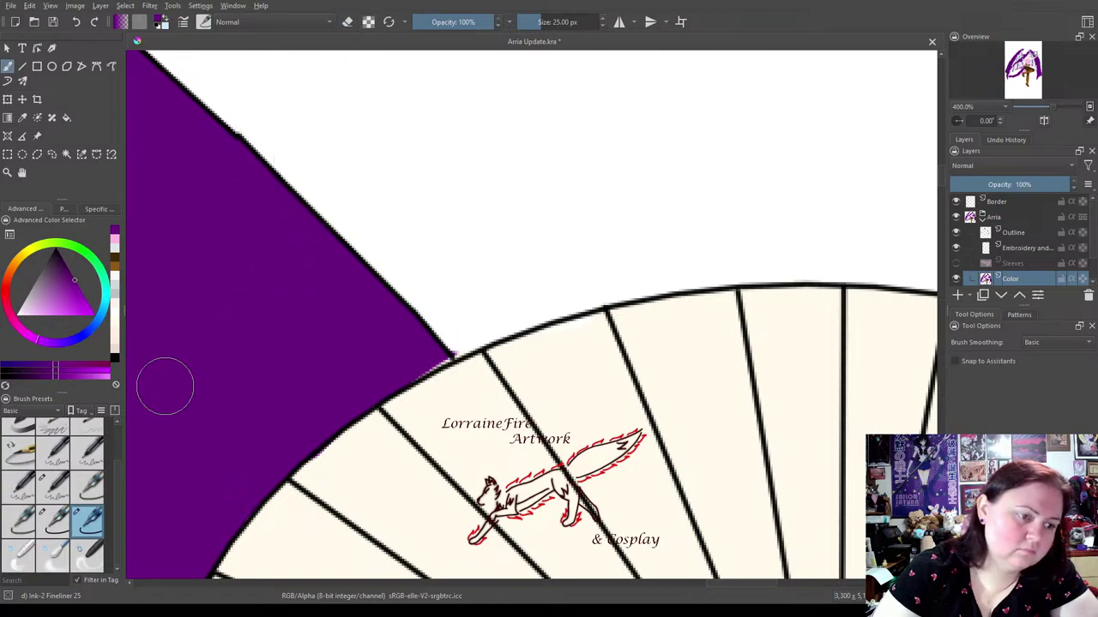
{"action": "left_click", "coordinate": [55, 521]}
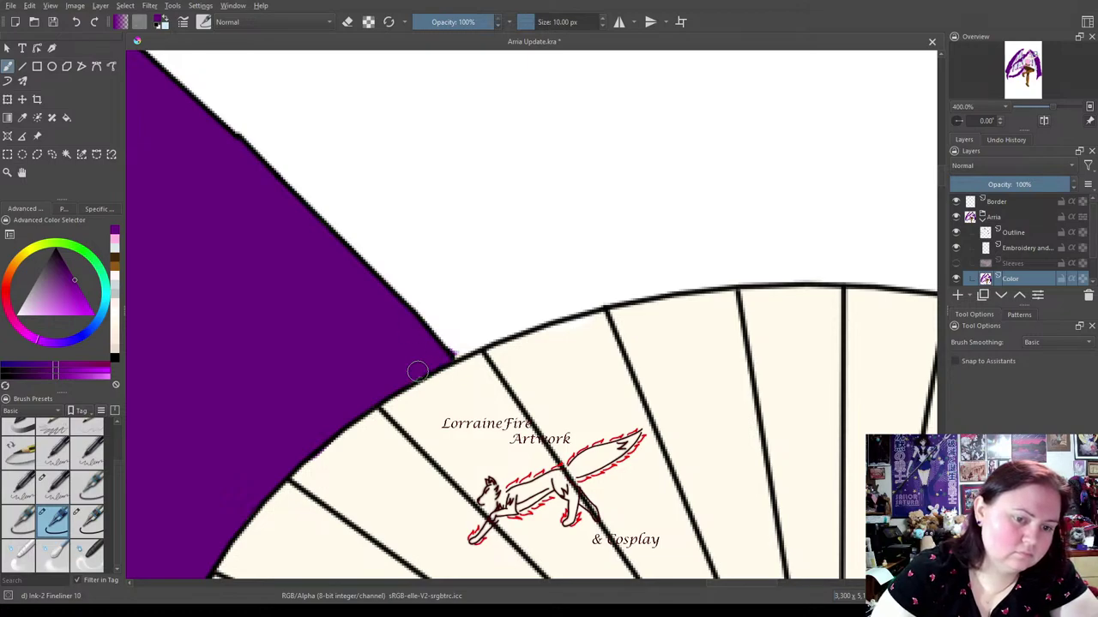
{"action": "left_click", "coordinate": [345, 23]}
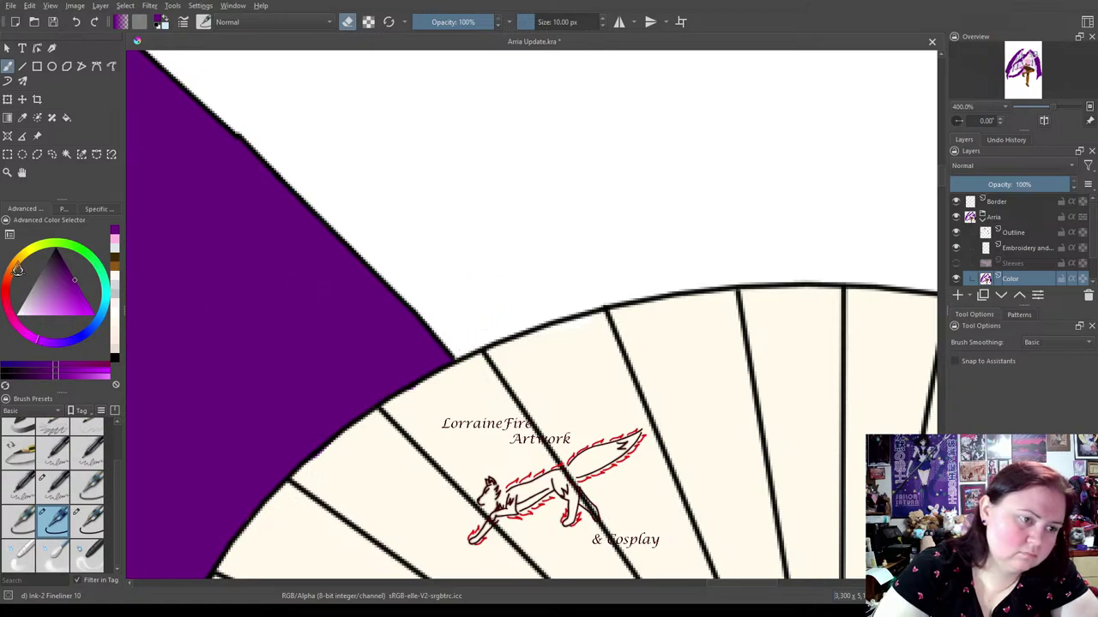
Sample the fan's cream fill as the painting color for the 10 px Fineliner.
{"action": "left_click", "coordinate": [22, 117]}
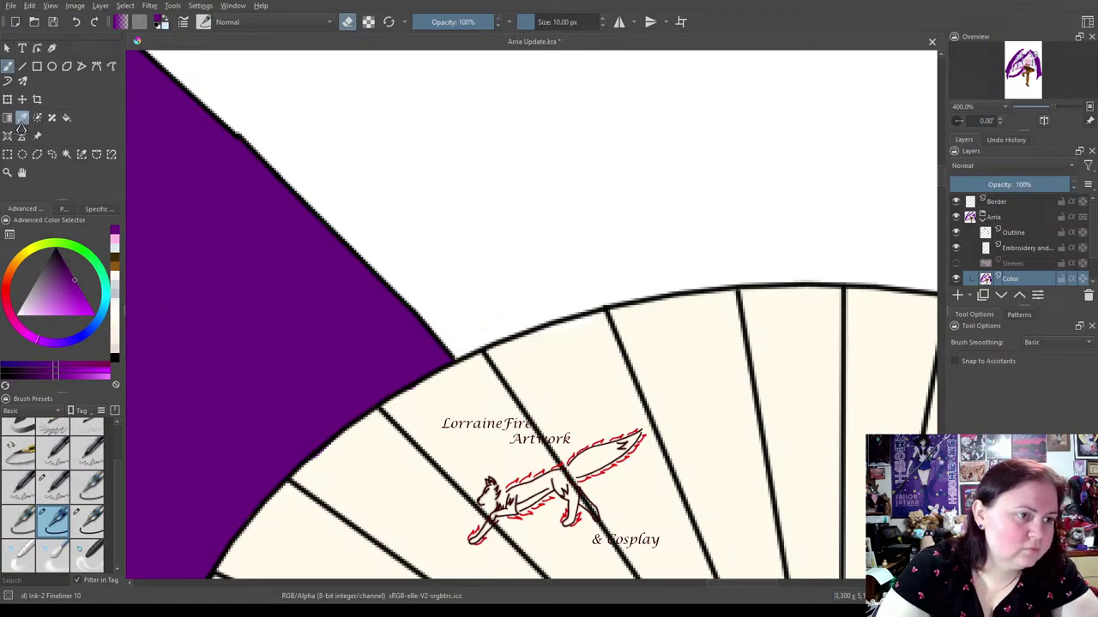
{"action": "left_click", "coordinate": [465, 447]}
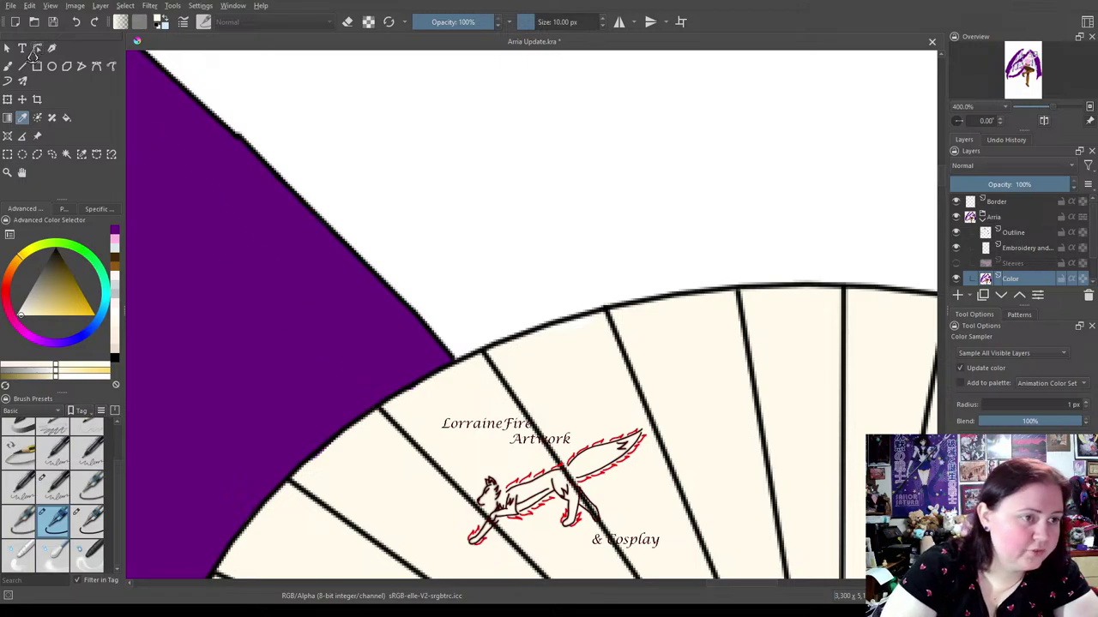
{"action": "left_click", "coordinate": [7, 66]}
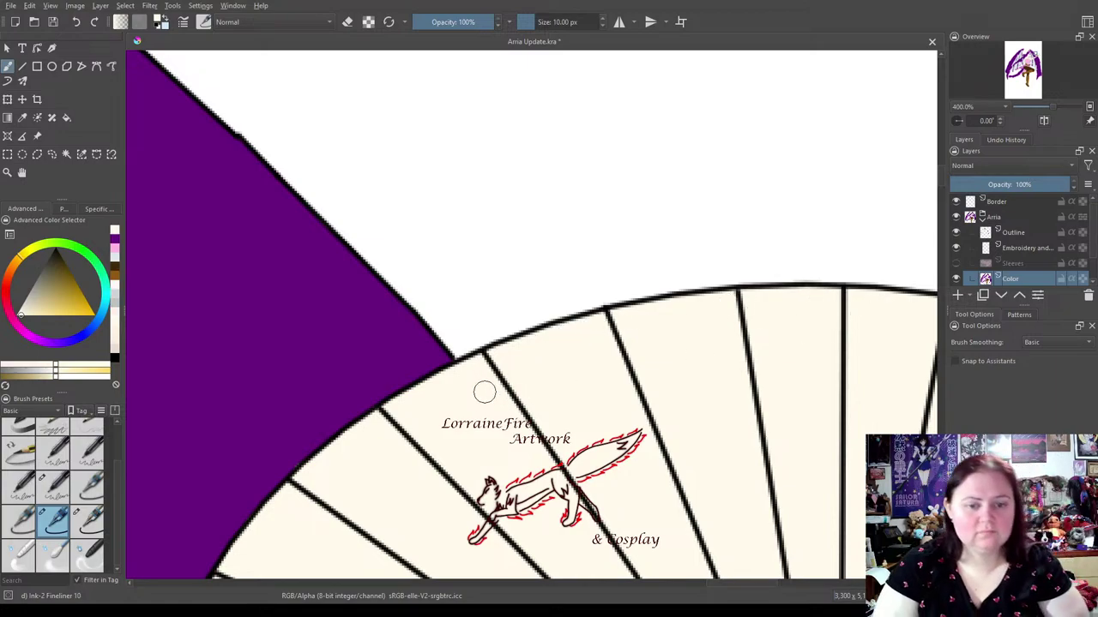
Paint purple over the pale gray spilling past the diagonal outline beside the face, and touch up the pale gray side of that outline.
{"action": "mouse_move", "coordinate": [261, 284]}
{"action": "left_mouse_down"}
{"action": "mouse_move", "coordinate": [782, 326]}
{"action": "mouse_move", "coordinate": [524, 309]}
{"action": "mouse_move", "coordinate": [485, 266]}
{"action": "mouse_move", "coordinate": [517, 283]}
{"action": "left_mouse_up"}
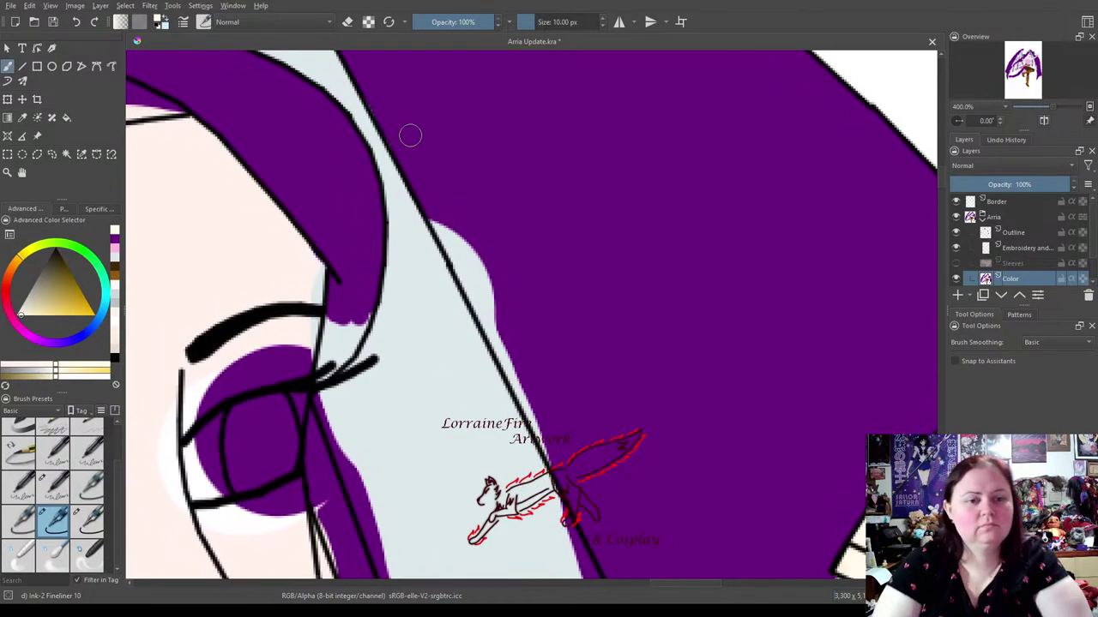
{"action": "left_click", "coordinate": [114, 246]}
{"action": "mouse_move", "coordinate": [444, 211]}
{"action": "left_mouse_down"}
{"action": "mouse_move", "coordinate": [494, 347]}
{"action": "mouse_move", "coordinate": [554, 457]}
{"action": "left_mouse_up"}
{"action": "left_click_drag", "start_coordinate": [470, 245], "coordinate": [499, 309]}
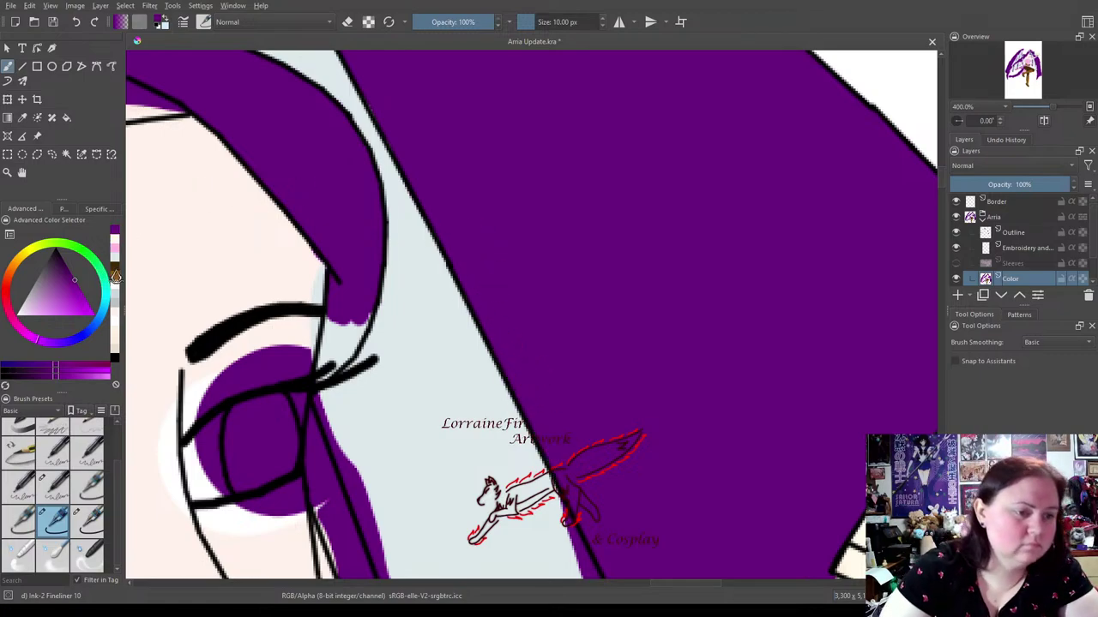
{"action": "left_click", "coordinate": [115, 277]}
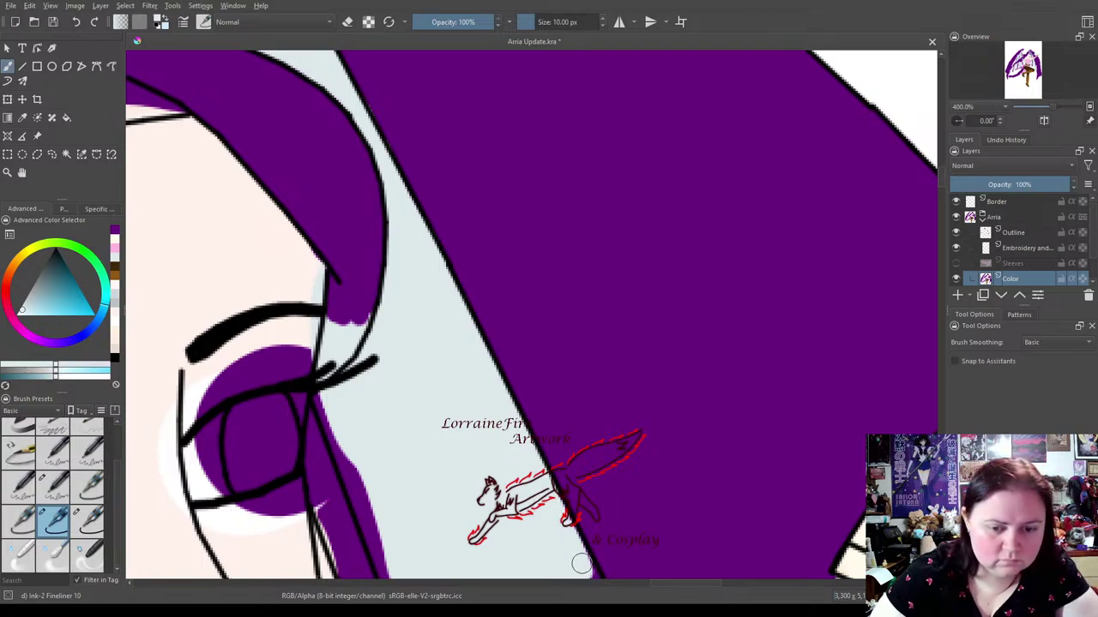
Paint purple over the skin tone spilling past the forehead hairline and fill the tip of the hair lock beside the right eye.
{"action": "mouse_move", "coordinate": [444, 329]}
{"action": "left_mouse_down"}
{"action": "mouse_move", "coordinate": [420, 349]}
{"action": "mouse_move", "coordinate": [694, 312]}
{"action": "mouse_move", "coordinate": [668, 298]}
{"action": "left_mouse_up"}
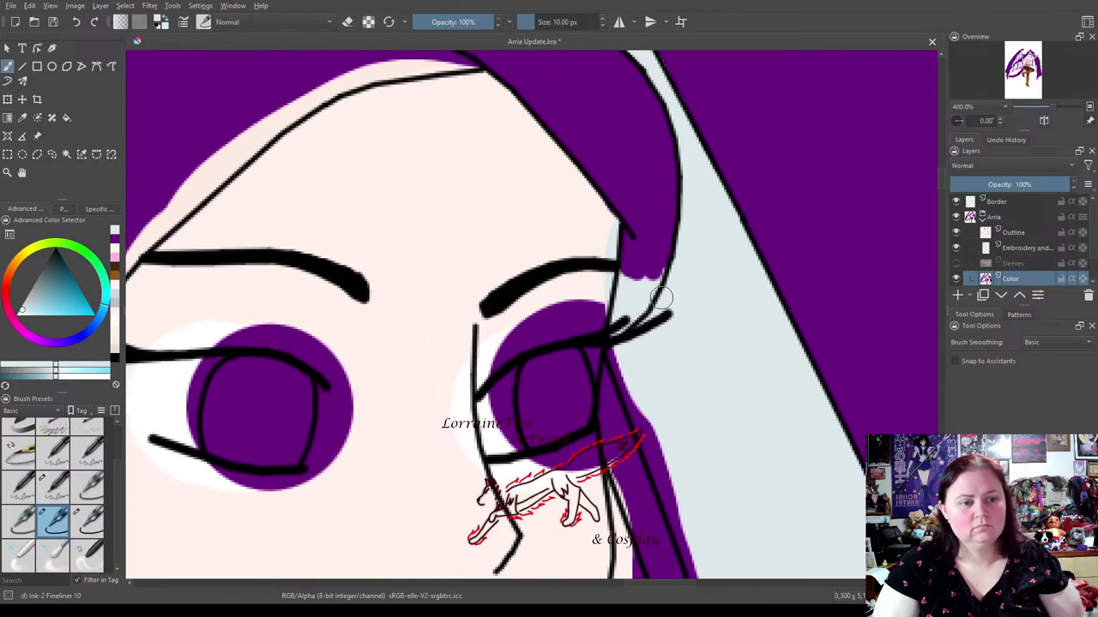
{"action": "left_click", "coordinate": [115, 238]}
{"action": "mouse_move", "coordinate": [172, 219]}
{"action": "left_mouse_down"}
{"action": "mouse_move", "coordinate": [225, 163]}
{"action": "mouse_move", "coordinate": [154, 240]}
{"action": "mouse_move", "coordinate": [272, 132]}
{"action": "mouse_move", "coordinate": [234, 160]}
{"action": "mouse_move", "coordinate": [244, 150]}
{"action": "mouse_move", "coordinate": [345, 85]}
{"action": "mouse_move", "coordinate": [280, 122]}
{"action": "mouse_move", "coordinate": [376, 68]}
{"action": "mouse_move", "coordinate": [452, 64]}
{"action": "mouse_move", "coordinate": [288, 111]}
{"action": "mouse_move", "coordinate": [314, 85]}
{"action": "mouse_move", "coordinate": [177, 191]}
{"action": "mouse_move", "coordinate": [228, 141]}
{"action": "mouse_move", "coordinate": [170, 202]}
{"action": "mouse_move", "coordinate": [202, 205]}
{"action": "left_mouse_up"}
{"action": "mouse_move", "coordinate": [631, 273]}
{"action": "left_mouse_down"}
{"action": "mouse_move", "coordinate": [619, 308]}
{"action": "mouse_move", "coordinate": [649, 289]}
{"action": "mouse_move", "coordinate": [644, 300]}
{"action": "left_mouse_up"}
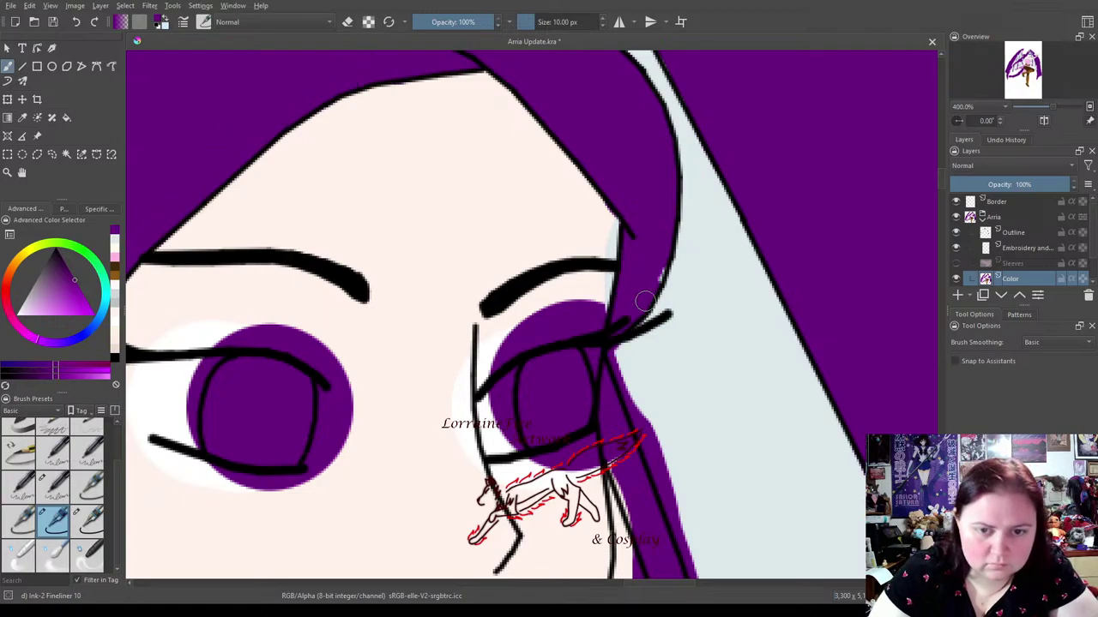
Sample the forehead's skin tone and paint it over the gray, white and purple spill around the right eye.
{"action": "left_click", "coordinate": [116, 258]}
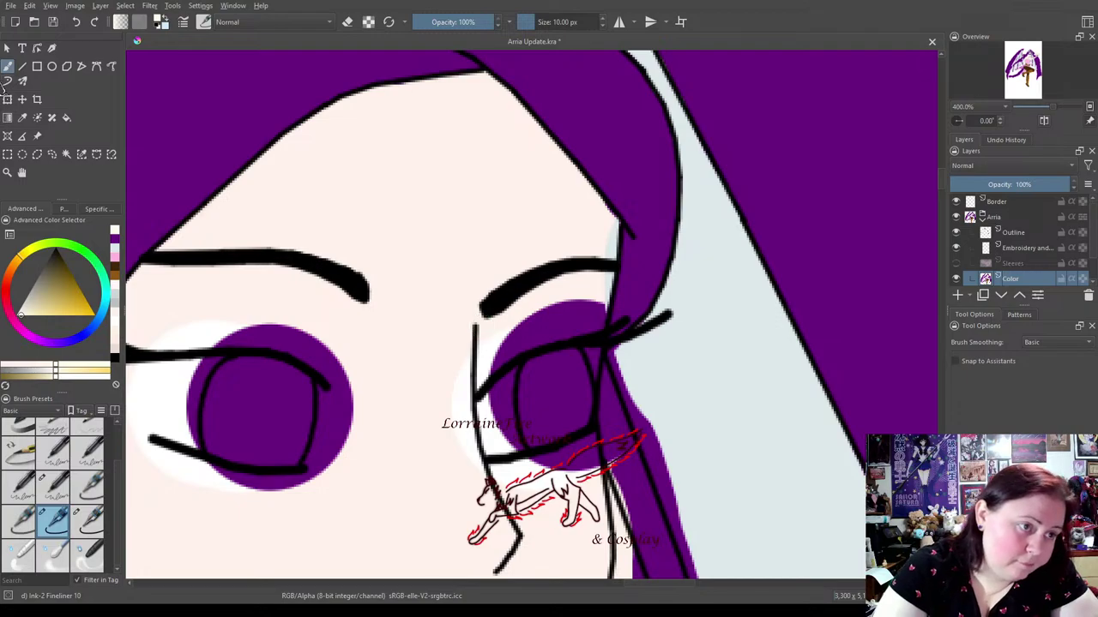
{"action": "left_click", "coordinate": [22, 117]}
{"action": "left_click", "coordinate": [334, 187]}
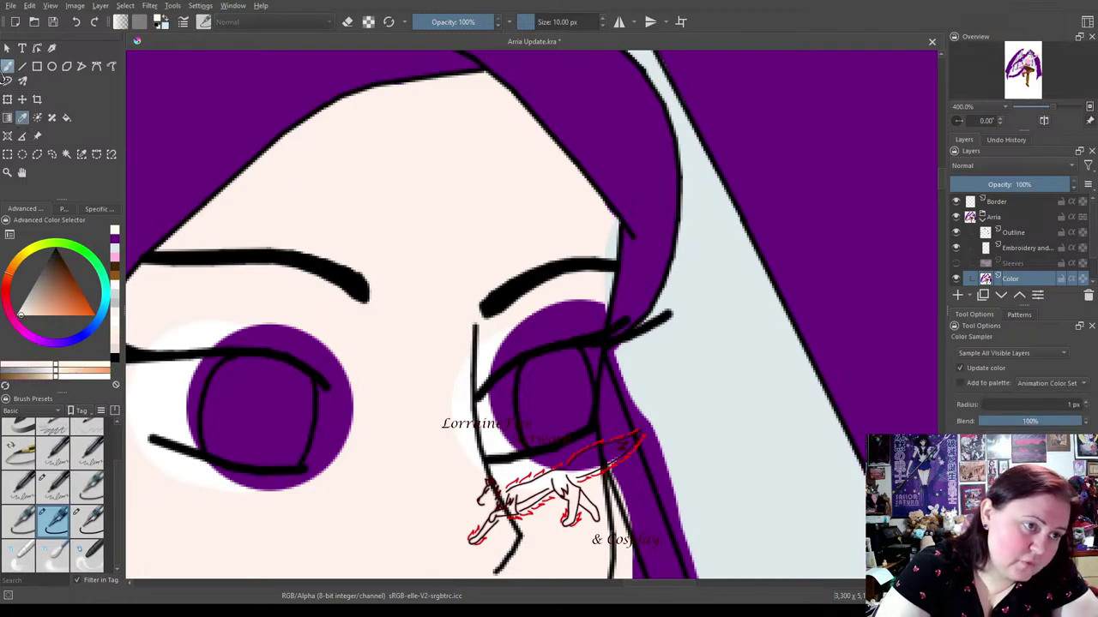
{"action": "left_click", "coordinate": [8, 68]}
{"action": "mouse_move", "coordinate": [465, 369]}
{"action": "left_mouse_down"}
{"action": "mouse_move", "coordinate": [515, 351]}
{"action": "mouse_move", "coordinate": [483, 351]}
{"action": "mouse_move", "coordinate": [508, 341]}
{"action": "mouse_move", "coordinate": [529, 345]}
{"action": "mouse_move", "coordinate": [595, 310]}
{"action": "mouse_move", "coordinate": [598, 320]}
{"action": "mouse_move", "coordinate": [609, 241]}
{"action": "left_mouse_up"}
{"action": "left_click_drag", "start_coordinate": [572, 282], "coordinate": [541, 321]}
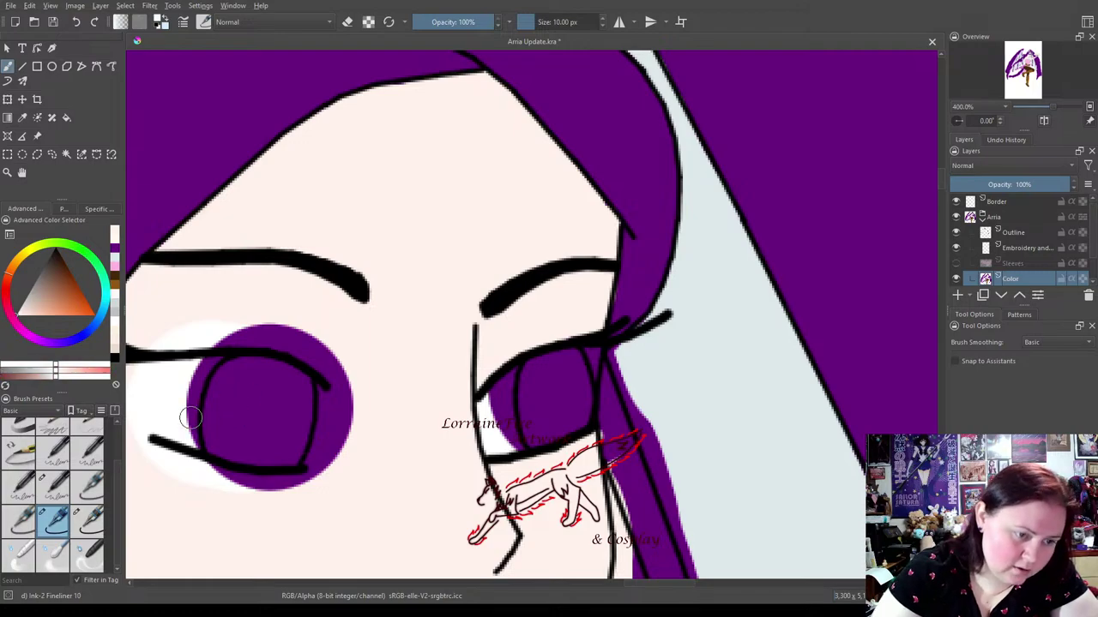
Paint white over the purple spilling outside the irises in both eyes.
{"action": "mouse_move", "coordinate": [185, 452]}
{"action": "left_mouse_down"}
{"action": "mouse_move", "coordinate": [191, 388]}
{"action": "mouse_move", "coordinate": [211, 360]}
{"action": "left_mouse_up"}
{"action": "left_click_drag", "start_coordinate": [313, 472], "coordinate": [326, 391]}
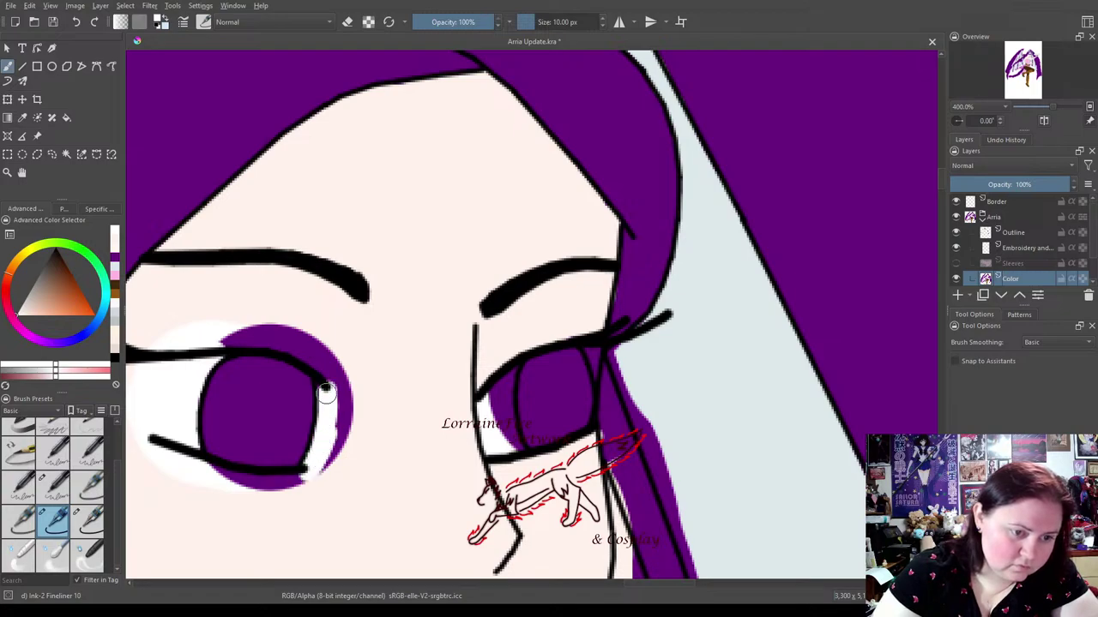
{"action": "mouse_move", "coordinate": [505, 373]}
{"action": "left_mouse_down"}
{"action": "mouse_move", "coordinate": [499, 425]}
{"action": "mouse_move", "coordinate": [512, 445]}
{"action": "mouse_move", "coordinate": [496, 400]}
{"action": "left_mouse_up"}
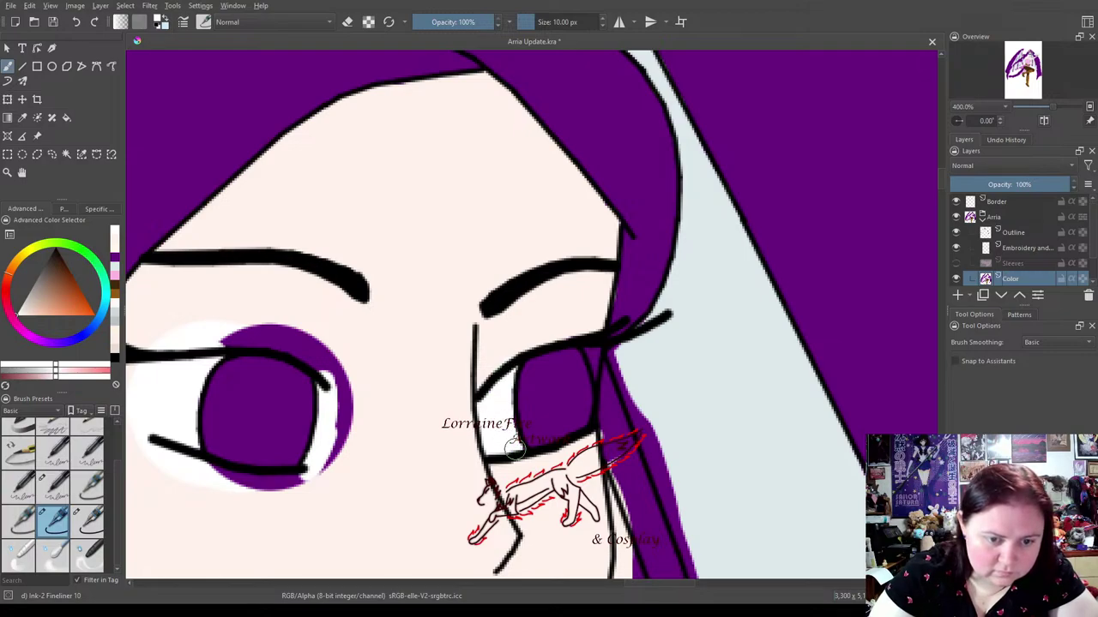
{"action": "left_click_drag", "start_coordinate": [597, 354], "coordinate": [603, 419]}
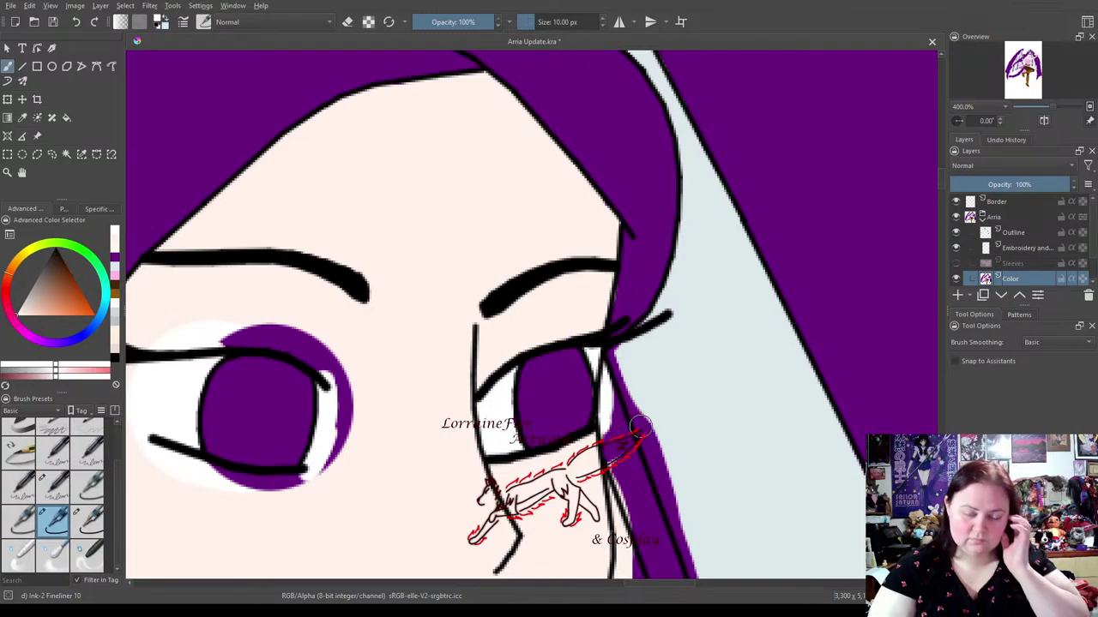
Paint skin tone over the white and purple spilling above and below the left eye's outline.
{"action": "left_click", "coordinate": [114, 246]}
{"action": "mouse_move", "coordinate": [149, 339]}
{"action": "left_mouse_down"}
{"action": "mouse_move", "coordinate": [253, 341]}
{"action": "mouse_move", "coordinate": [304, 353]}
{"action": "mouse_move", "coordinate": [335, 380]}
{"action": "mouse_move", "coordinate": [296, 348]}
{"action": "mouse_move", "coordinate": [241, 326]}
{"action": "mouse_move", "coordinate": [196, 321]}
{"action": "mouse_move", "coordinate": [338, 345]}
{"action": "mouse_move", "coordinate": [354, 378]}
{"action": "left_mouse_up"}
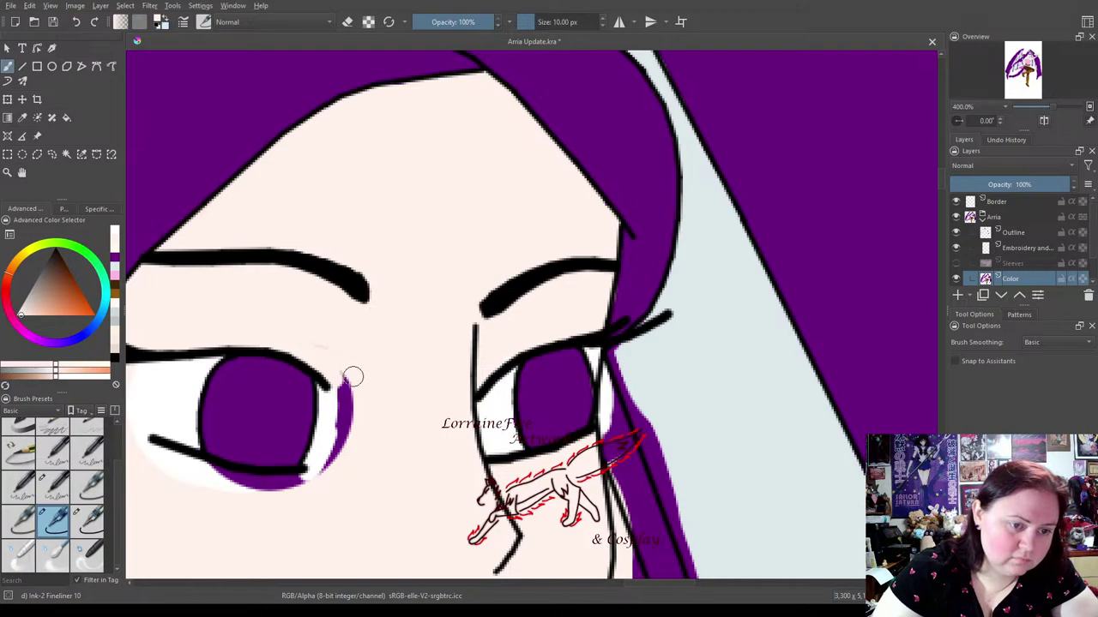
{"action": "mouse_move", "coordinate": [150, 451]}
{"action": "left_mouse_down"}
{"action": "mouse_move", "coordinate": [241, 482]}
{"action": "mouse_move", "coordinate": [327, 474]}
{"action": "left_mouse_up"}
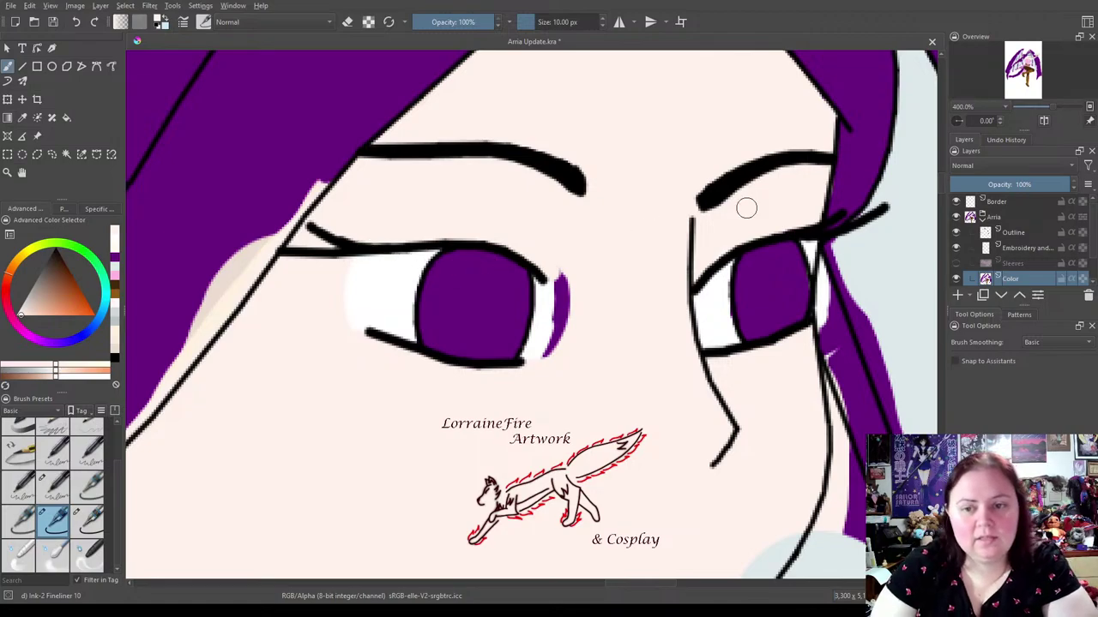
Paint purple over the white and skin-tone spill in the narrow hair strand beside the right eye.
{"action": "key", "text": "x"}
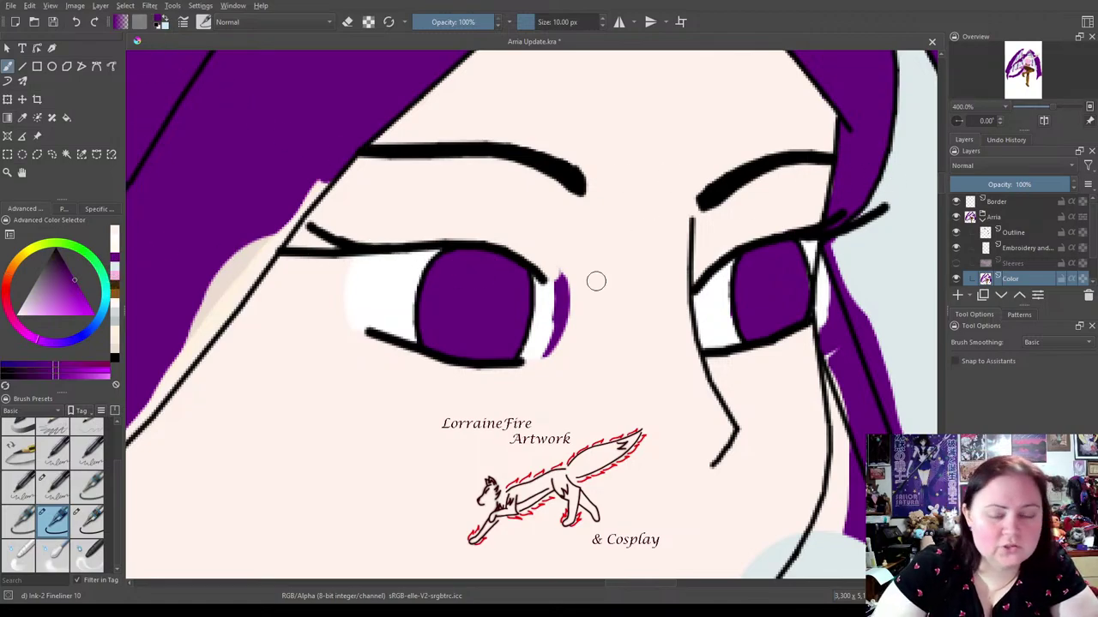
{"action": "left_click", "coordinate": [839, 194]}
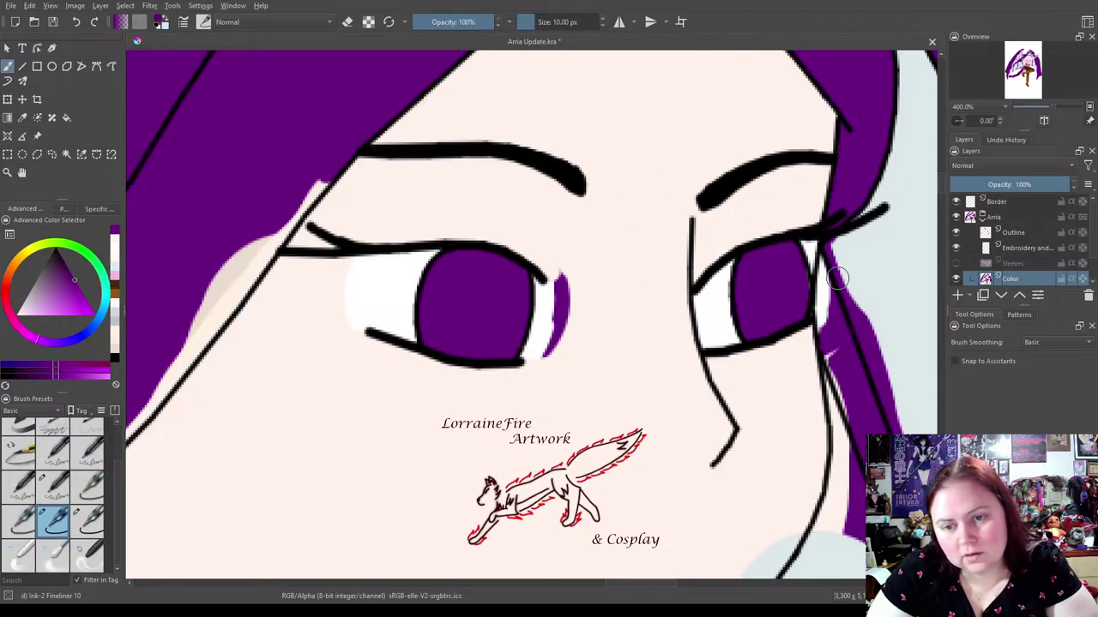
{"action": "mouse_move", "coordinate": [830, 256]}
{"action": "left_mouse_down"}
{"action": "mouse_move", "coordinate": [830, 334]}
{"action": "mouse_move", "coordinate": [823, 318]}
{"action": "mouse_move", "coordinate": [847, 389]}
{"action": "left_mouse_up"}
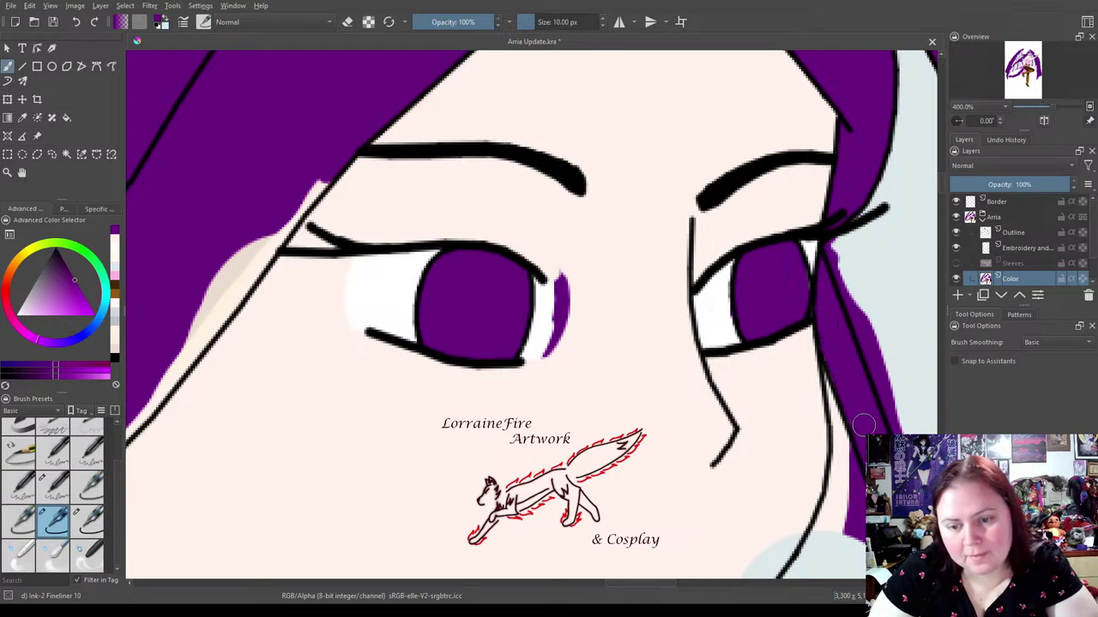
Fill the gap beside the right cheek and the unfilled edge of the neck area under the chin with pale gray.
{"action": "left_click", "coordinate": [113, 283]}
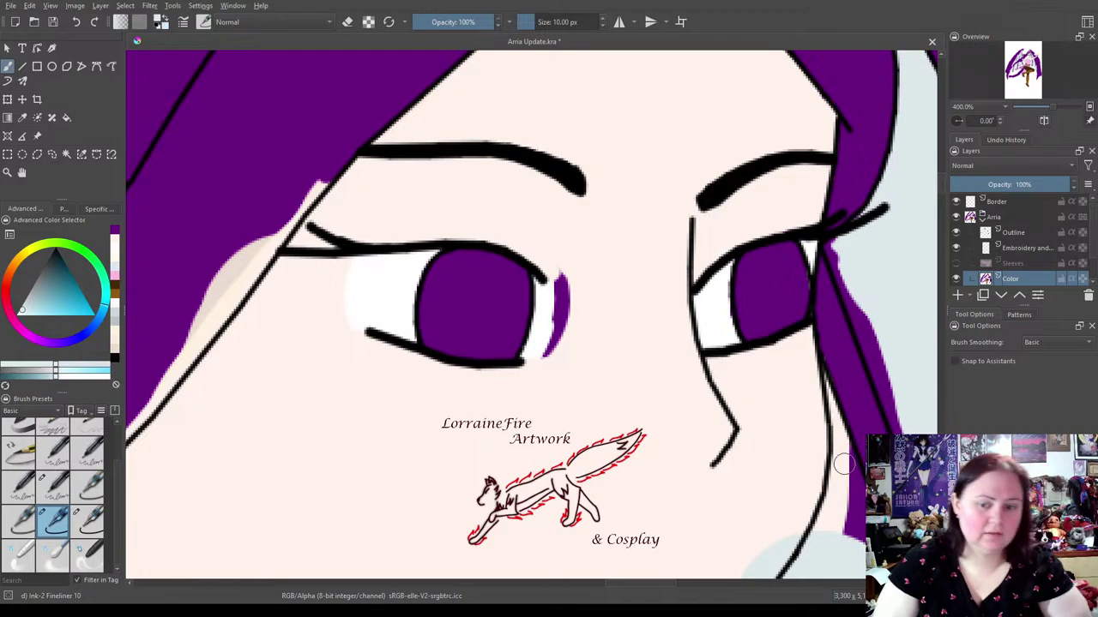
{"action": "left_click_drag", "start_coordinate": [810, 455], "coordinate": [654, 477]}
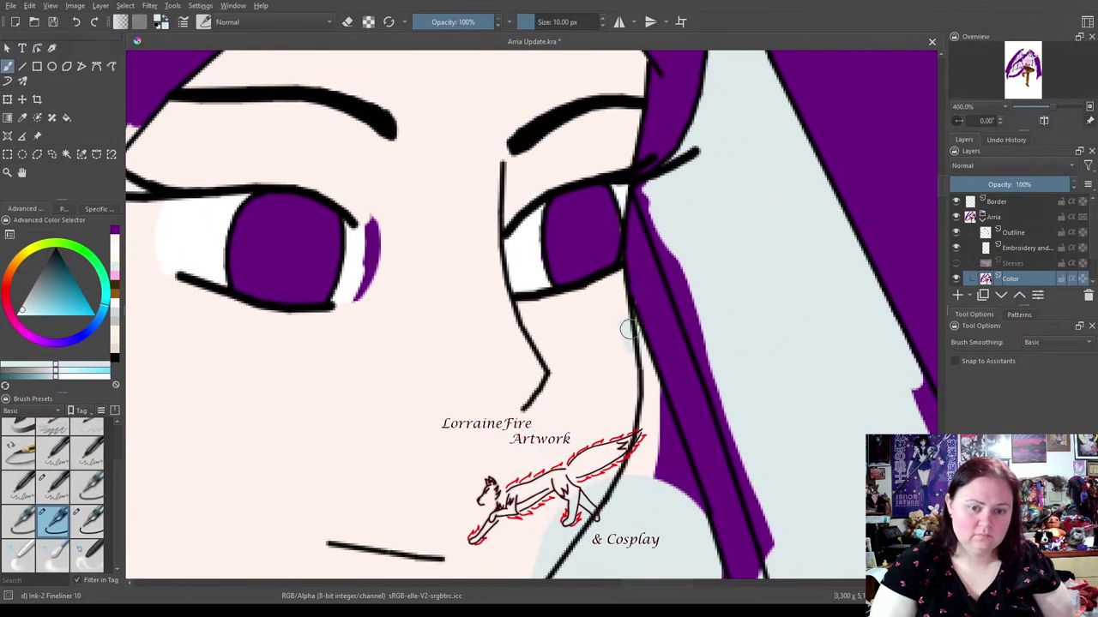
{"action": "mouse_move", "coordinate": [633, 332]}
{"action": "left_mouse_down"}
{"action": "mouse_move", "coordinate": [696, 520]}
{"action": "mouse_move", "coordinate": [677, 453]}
{"action": "mouse_move", "coordinate": [635, 457]}
{"action": "mouse_move", "coordinate": [645, 410]}
{"action": "left_mouse_up"}
{"action": "left_click_drag", "start_coordinate": [669, 524], "coordinate": [665, 295]}
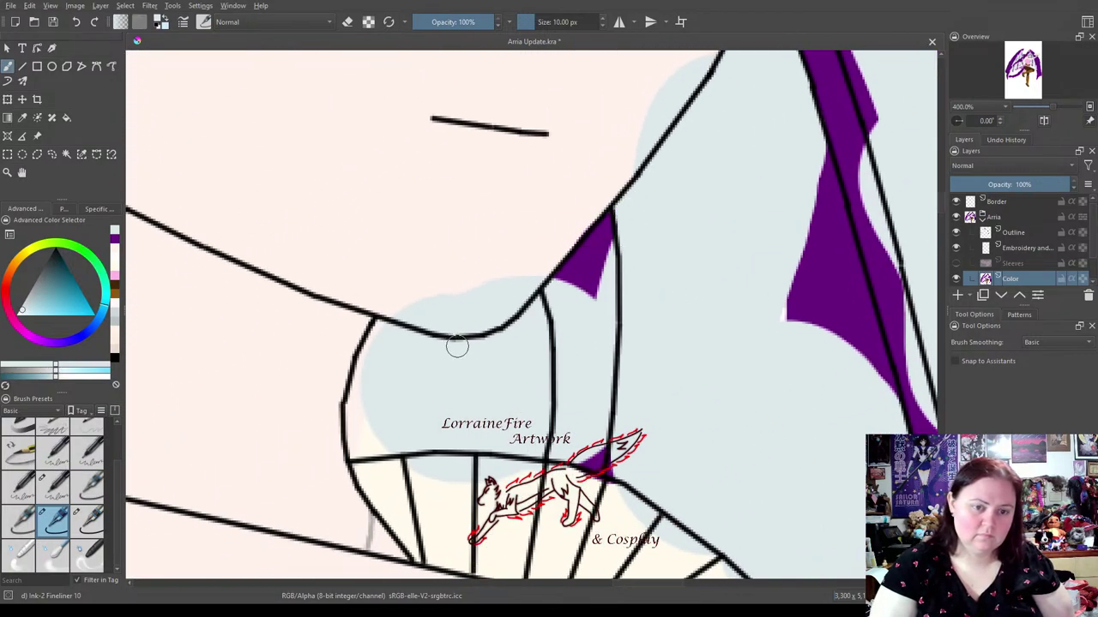
{"action": "mouse_move", "coordinate": [374, 336]}
{"action": "left_mouse_down"}
{"action": "mouse_move", "coordinate": [356, 444]}
{"action": "mouse_move", "coordinate": [377, 444]}
{"action": "left_mouse_up"}
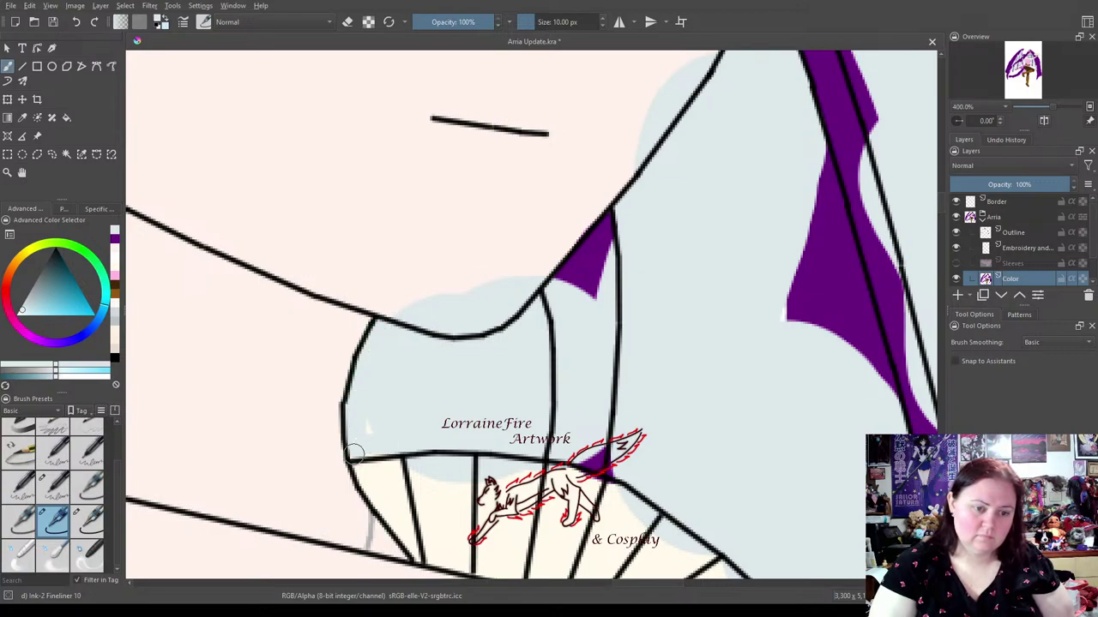
Paint pale gray over the purple spilling along the long strand's inner side, then cover the spill around its lower end with a 25 px Fineliner.
{"action": "left_click_drag", "start_coordinate": [782, 421], "coordinate": [451, 353]}
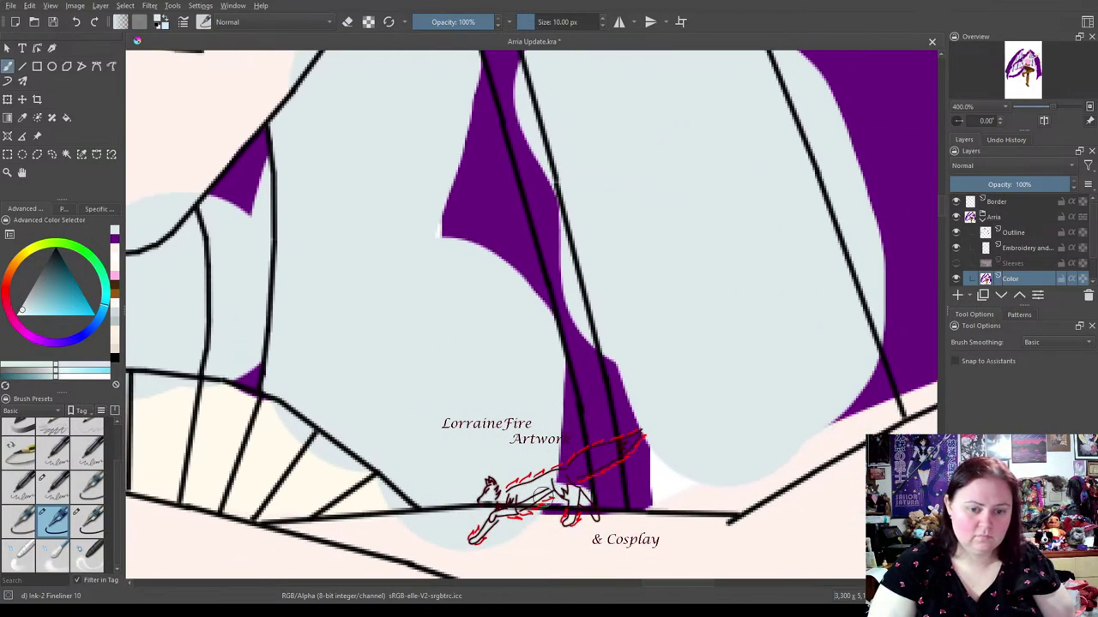
{"action": "mouse_move", "coordinate": [470, 59]}
{"action": "left_mouse_down"}
{"action": "mouse_move", "coordinate": [524, 208]}
{"action": "mouse_move", "coordinate": [482, 140]}
{"action": "mouse_move", "coordinate": [475, 193]}
{"action": "mouse_move", "coordinate": [445, 175]}
{"action": "mouse_move", "coordinate": [455, 164]}
{"action": "mouse_move", "coordinate": [486, 202]}
{"action": "mouse_move", "coordinate": [493, 177]}
{"action": "mouse_move", "coordinate": [561, 474]}
{"action": "left_mouse_up"}
{"action": "left_click", "coordinate": [88, 519]}
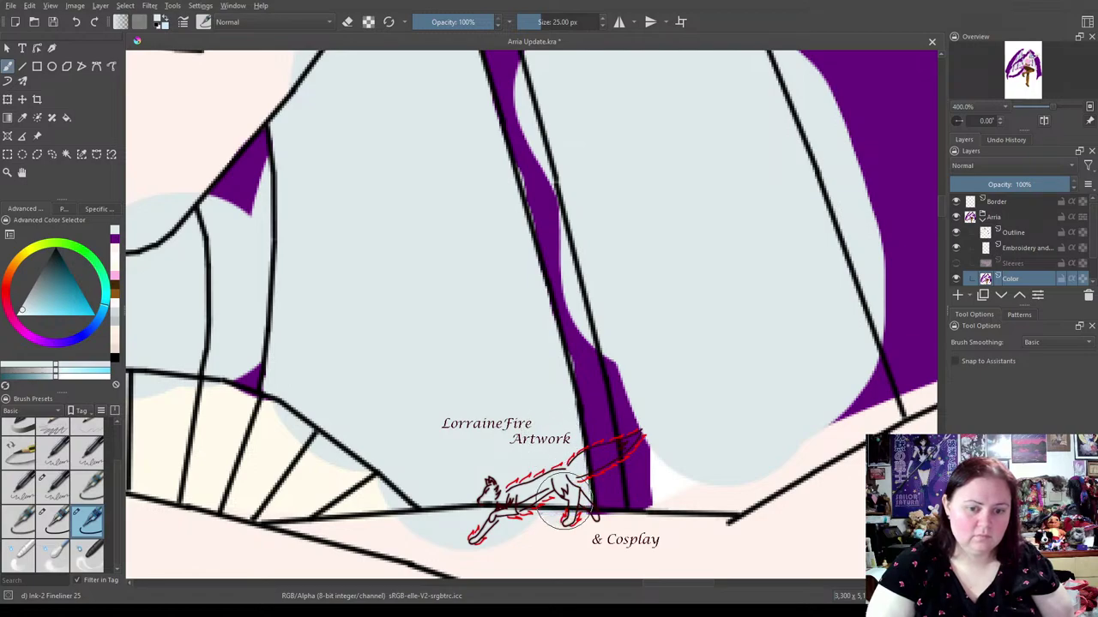
{"action": "mouse_move", "coordinate": [649, 460]}
{"action": "left_mouse_down"}
{"action": "mouse_move", "coordinate": [687, 484]}
{"action": "mouse_move", "coordinate": [653, 493]}
{"action": "left_mouse_up"}
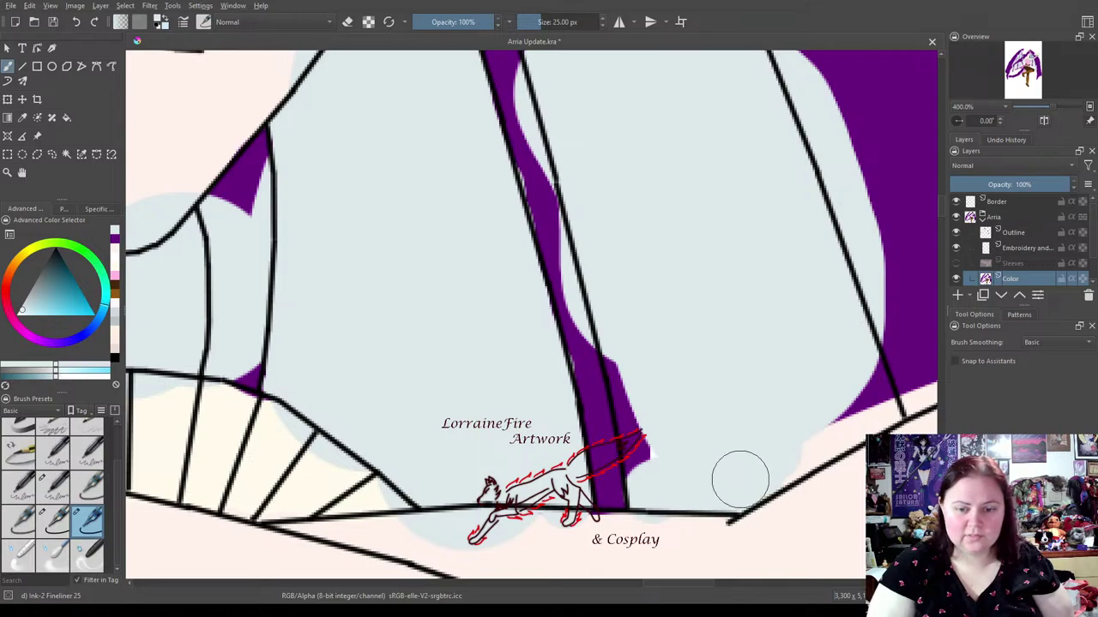
{"action": "mouse_move", "coordinate": [760, 458]}
{"action": "left_mouse_down"}
{"action": "mouse_move", "coordinate": [797, 436]}
{"action": "mouse_move", "coordinate": [755, 472]}
{"action": "mouse_move", "coordinate": [880, 401]}
{"action": "mouse_move", "coordinate": [865, 372]}
{"action": "mouse_move", "coordinate": [848, 375]}
{"action": "left_mouse_up"}
Paint pale gray over the purple spilling between the long strand and the diagonal outline, up to the right eye.
{"action": "mouse_move", "coordinate": [669, 346]}
{"action": "left_mouse_down"}
{"action": "mouse_move", "coordinate": [630, 358]}
{"action": "mouse_move", "coordinate": [651, 468]}
{"action": "mouse_move", "coordinate": [630, 361]}
{"action": "mouse_move", "coordinate": [639, 404]}
{"action": "mouse_move", "coordinate": [649, 363]}
{"action": "mouse_move", "coordinate": [679, 412]}
{"action": "left_mouse_up"}
{"action": "left_click_drag", "start_coordinate": [621, 218], "coordinate": [635, 365]}
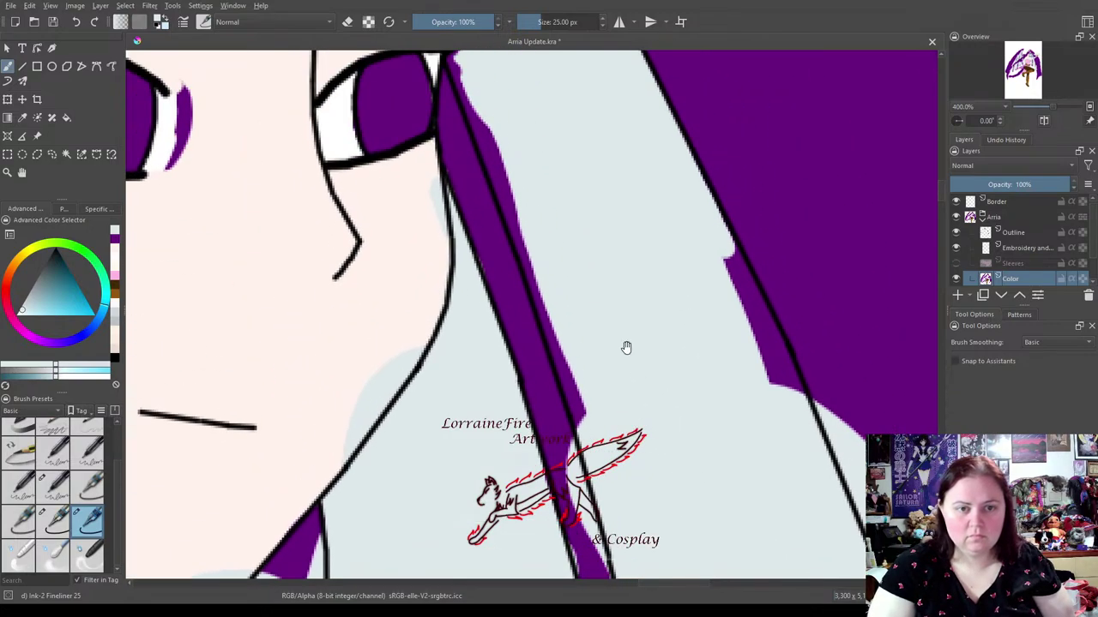
{"action": "left_click_drag", "start_coordinate": [570, 271], "coordinate": [580, 369]}
{"action": "mouse_move", "coordinate": [483, 195]}
{"action": "left_mouse_down"}
{"action": "mouse_move", "coordinate": [559, 401]}
{"action": "mouse_move", "coordinate": [526, 318]}
{"action": "mouse_move", "coordinate": [596, 435]}
{"action": "mouse_move", "coordinate": [557, 397]}
{"action": "mouse_move", "coordinate": [601, 542]}
{"action": "mouse_move", "coordinate": [713, 397]}
{"action": "mouse_move", "coordinate": [719, 409]}
{"action": "mouse_move", "coordinate": [719, 392]}
{"action": "mouse_move", "coordinate": [782, 531]}
{"action": "left_mouse_up"}
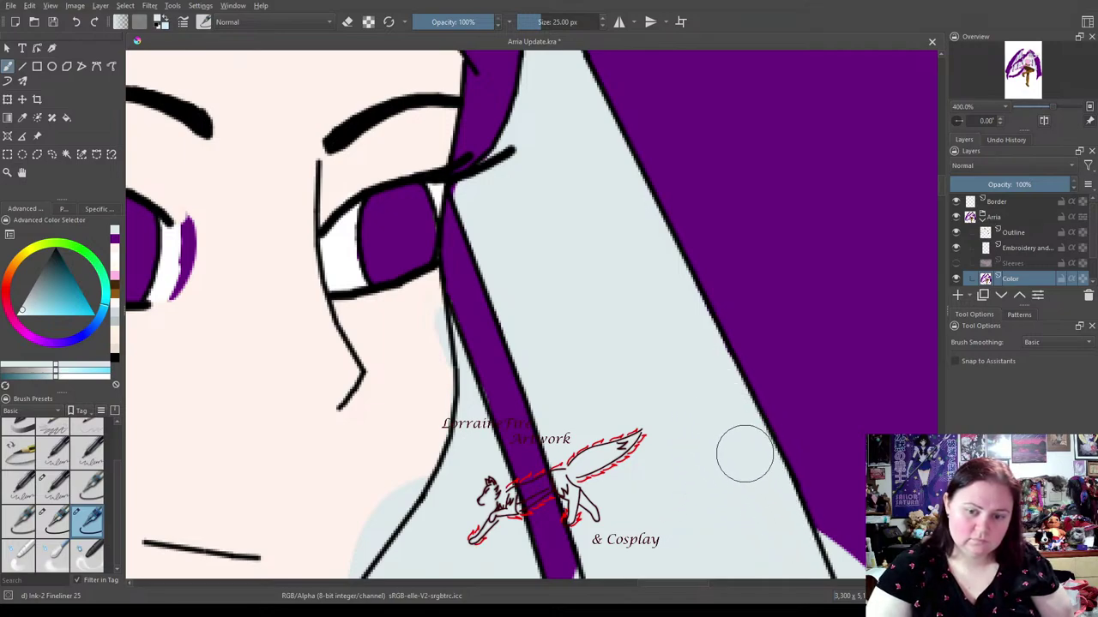
{"action": "mouse_move", "coordinate": [714, 516]}
{"action": "left_mouse_down"}
{"action": "mouse_move", "coordinate": [620, 346]}
{"action": "mouse_move", "coordinate": [647, 163]}
{"action": "mouse_move", "coordinate": [644, 299]}
{"action": "mouse_move", "coordinate": [718, 409]}
{"action": "left_mouse_up"}
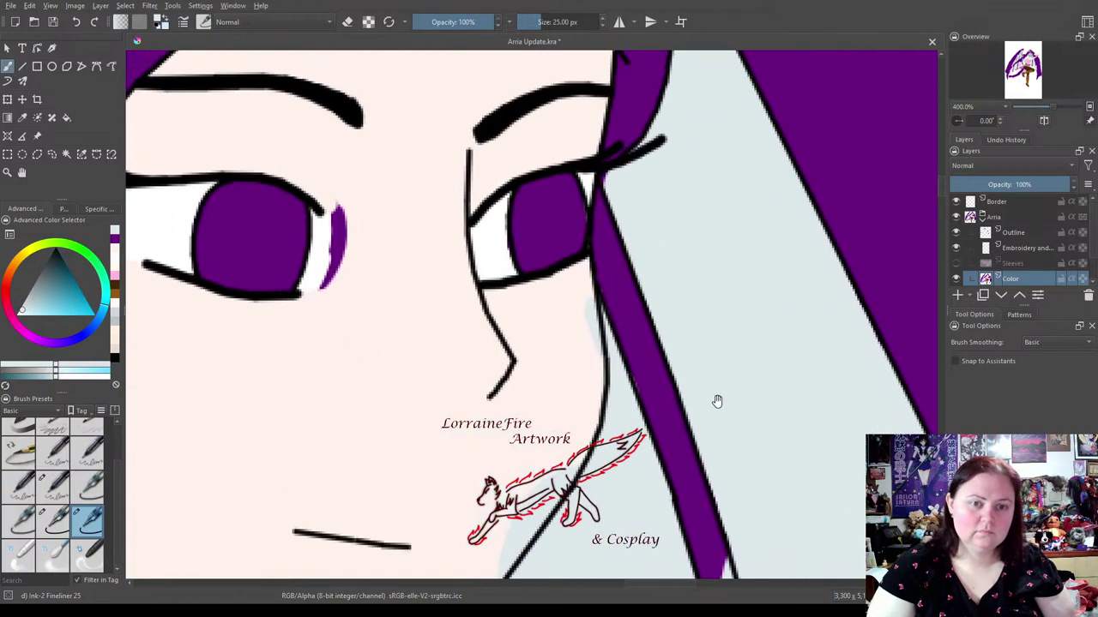
Fill the remaining gaps inside the long hair strand with purple using the 10 px Fineliner.
{"action": "left_click", "coordinate": [53, 521]}
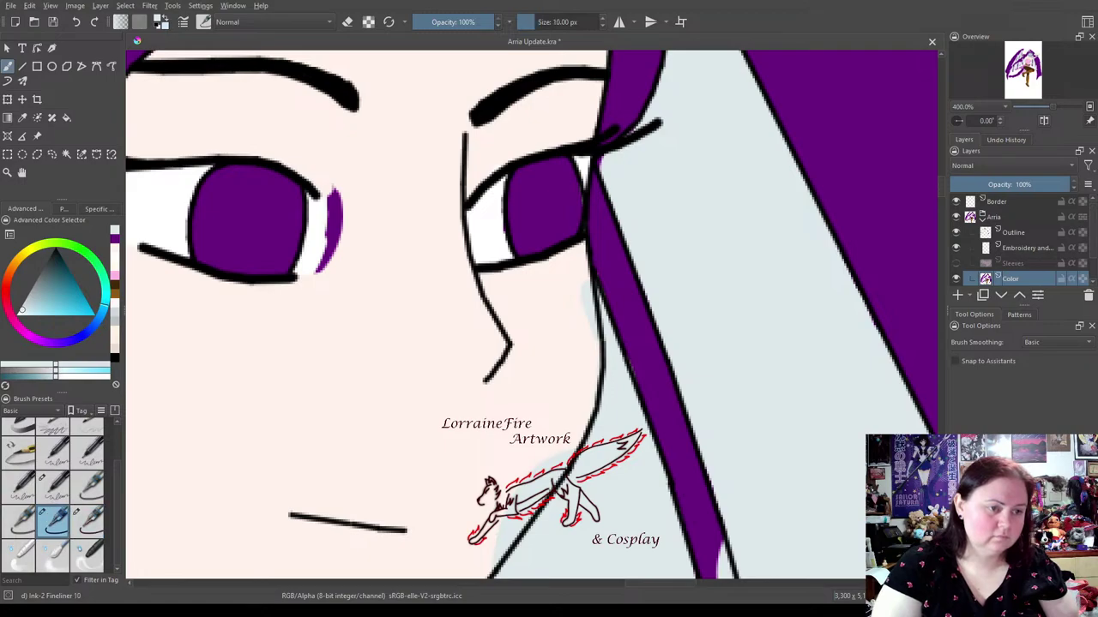
{"action": "left_click", "coordinate": [115, 245]}
{"action": "left_click_drag", "start_coordinate": [756, 447], "coordinate": [624, 104]}
{"action": "left_click_drag", "start_coordinate": [579, 214], "coordinate": [624, 383]}
{"action": "mouse_move", "coordinate": [599, 303]}
{"action": "left_mouse_down"}
{"action": "mouse_move", "coordinate": [637, 411]}
{"action": "mouse_move", "coordinate": [565, 238]}
{"action": "mouse_move", "coordinate": [590, 326]}
{"action": "left_mouse_up"}
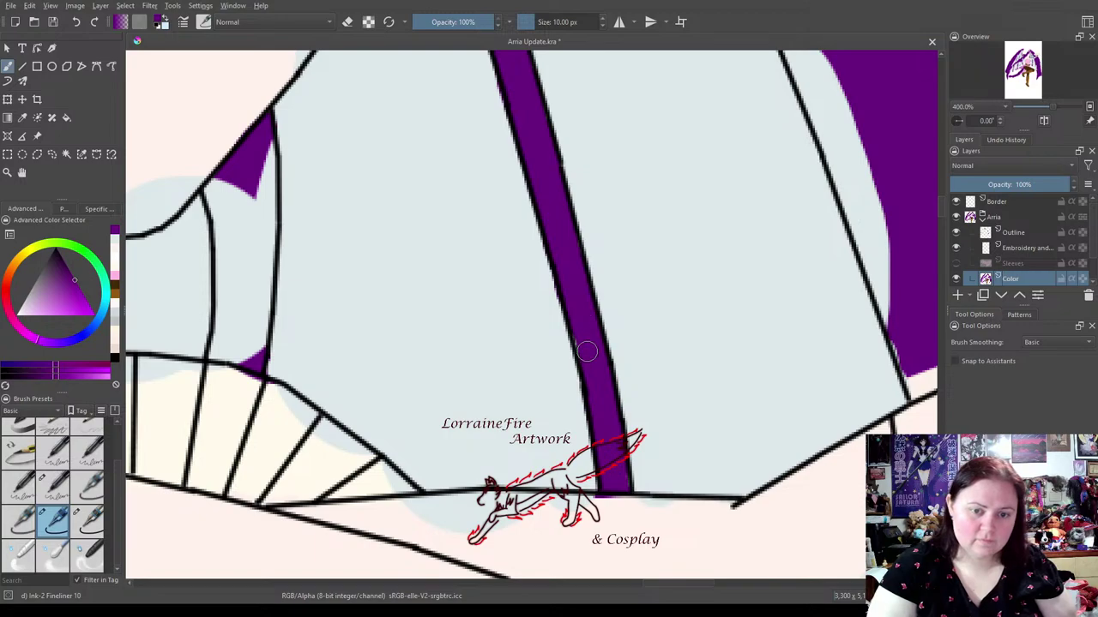
Fill the narrow section between the two vertical outlines beside the neck with purple.
{"action": "scroll", "coordinate": [587, 349], "scroll_direction": "left", "scroll_amount": 5}
{"action": "mouse_move", "coordinate": [553, 367]}
{"action": "left_mouse_down"}
{"action": "mouse_move", "coordinate": [585, 377]}
{"action": "mouse_move", "coordinate": [562, 369]}
{"action": "mouse_move", "coordinate": [592, 333]}
{"action": "mouse_move", "coordinate": [591, 348]}
{"action": "mouse_move", "coordinate": [591, 289]}
{"action": "left_mouse_up"}
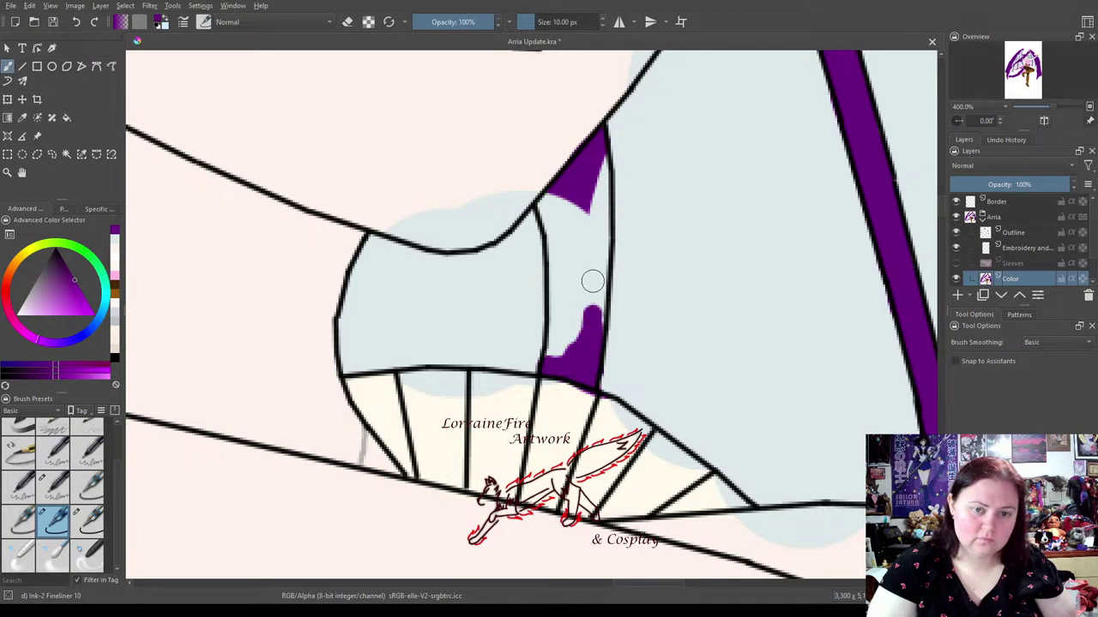
{"action": "mouse_move", "coordinate": [557, 207]}
{"action": "left_mouse_down"}
{"action": "mouse_move", "coordinate": [541, 202]}
{"action": "mouse_move", "coordinate": [555, 247]}
{"action": "mouse_move", "coordinate": [547, 210]}
{"action": "mouse_move", "coordinate": [559, 343]}
{"action": "mouse_move", "coordinate": [550, 333]}
{"action": "mouse_move", "coordinate": [562, 308]}
{"action": "mouse_move", "coordinate": [574, 348]}
{"action": "mouse_move", "coordinate": [597, 313]}
{"action": "mouse_move", "coordinate": [605, 155]}
{"action": "mouse_move", "coordinate": [575, 287]}
{"action": "mouse_move", "coordinate": [564, 247]}
{"action": "left_mouse_up"}
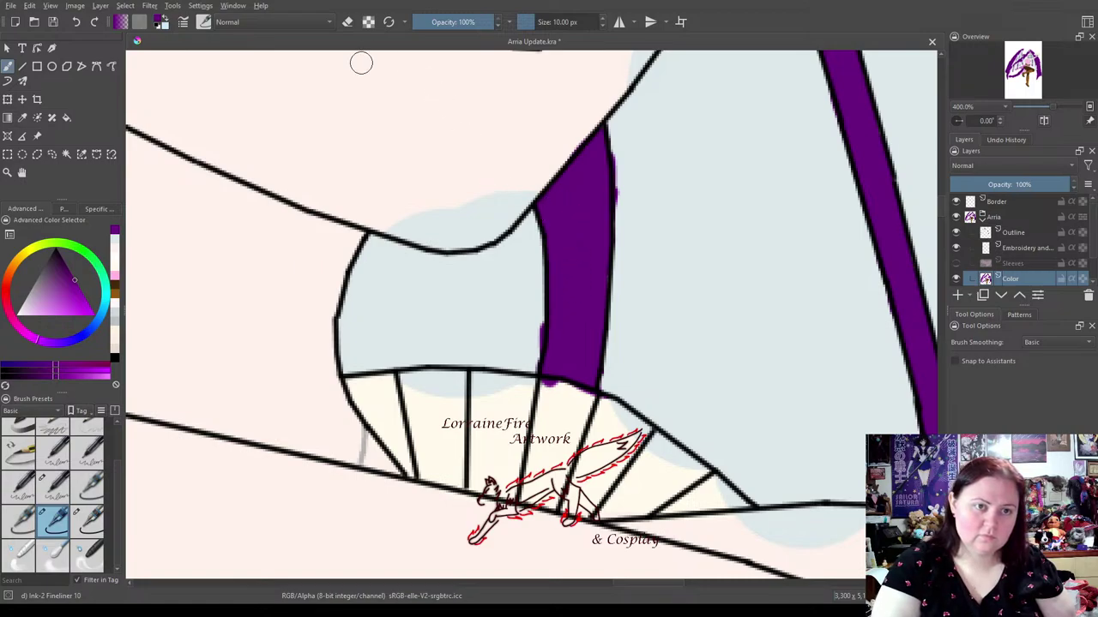
Paint pale gray over the purple spill beside the narrow neck section, and cream over the gray and purple spill inside the ribbed collar.
{"action": "left_click", "coordinate": [112, 247]}
{"action": "left_click_drag", "start_coordinate": [530, 336], "coordinate": [531, 346]}
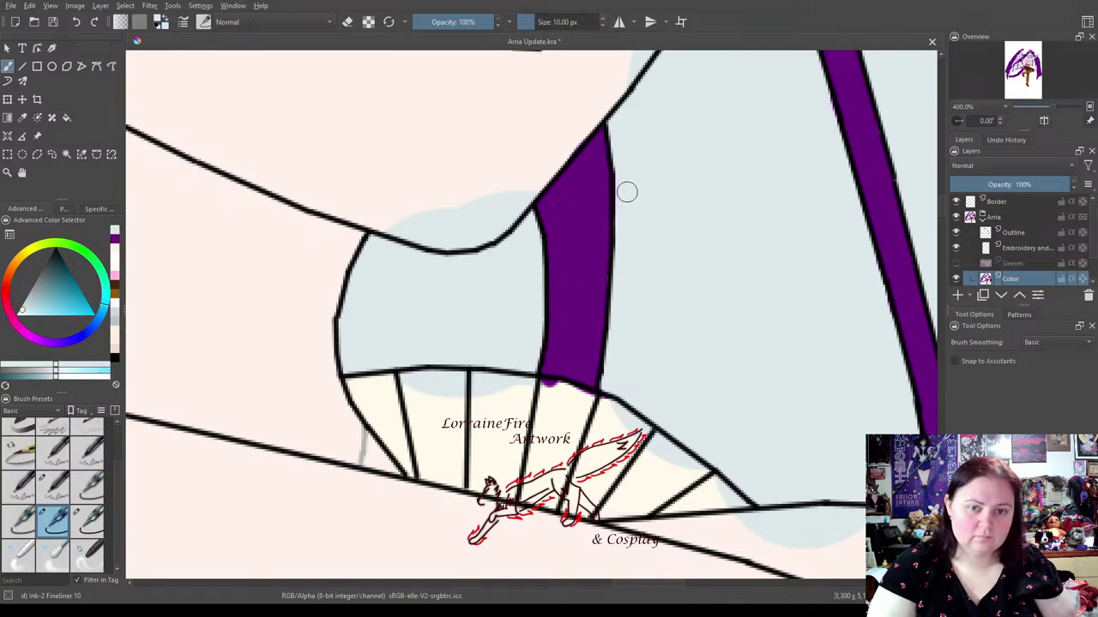
{"action": "left_click", "coordinate": [116, 274]}
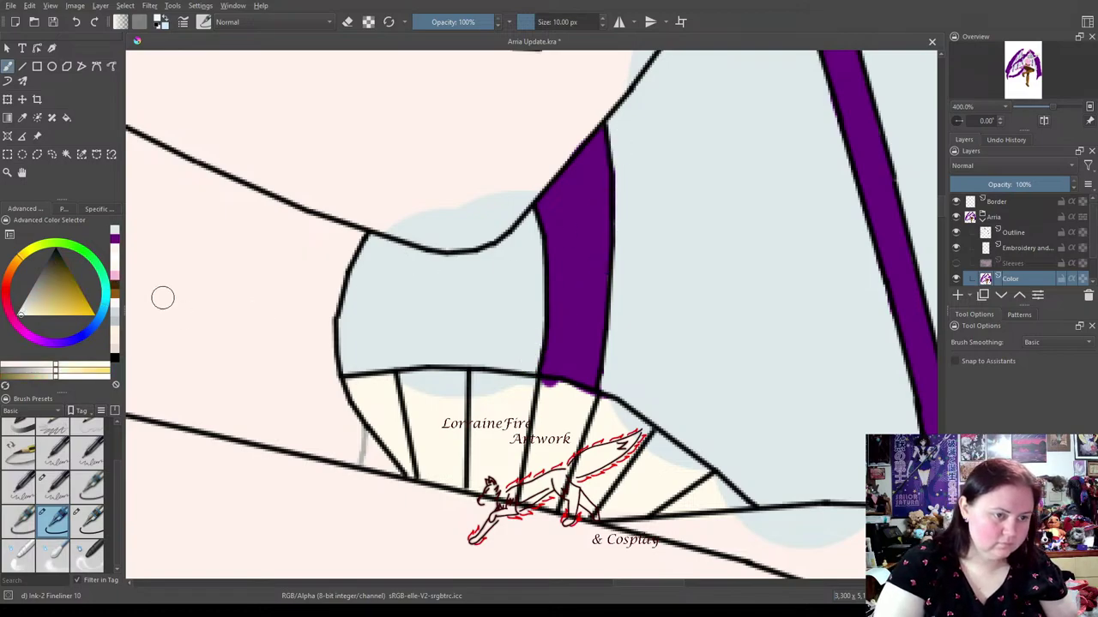
{"action": "left_click_drag", "start_coordinate": [414, 392], "coordinate": [517, 400]}
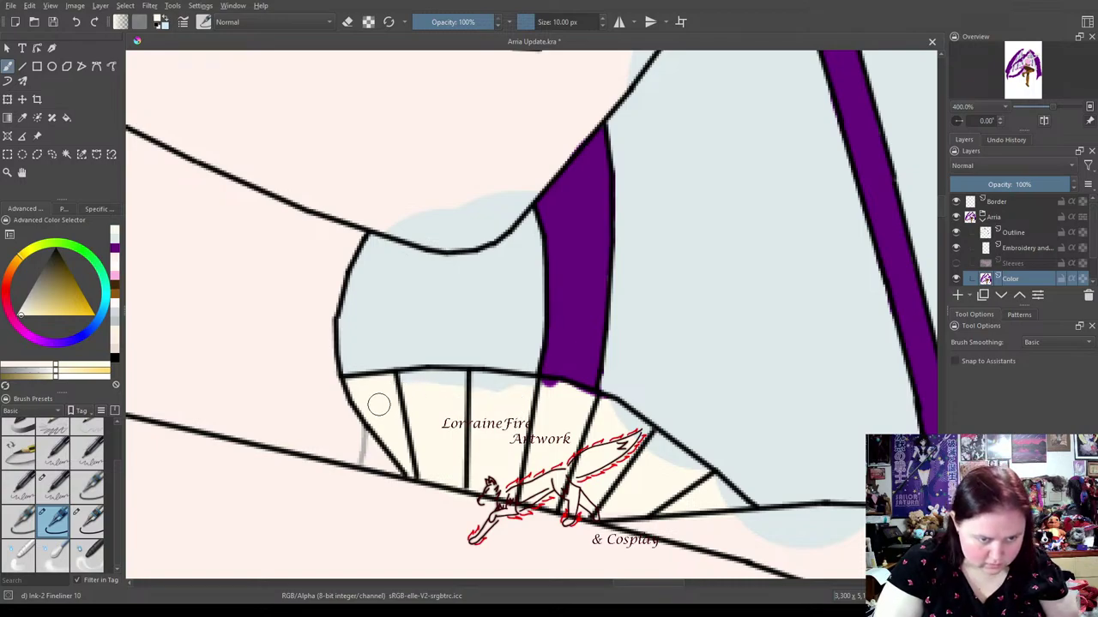
{"action": "mouse_move", "coordinate": [404, 383]}
{"action": "left_mouse_down"}
{"action": "mouse_move", "coordinate": [500, 378]}
{"action": "mouse_move", "coordinate": [597, 403]}
{"action": "left_mouse_up"}
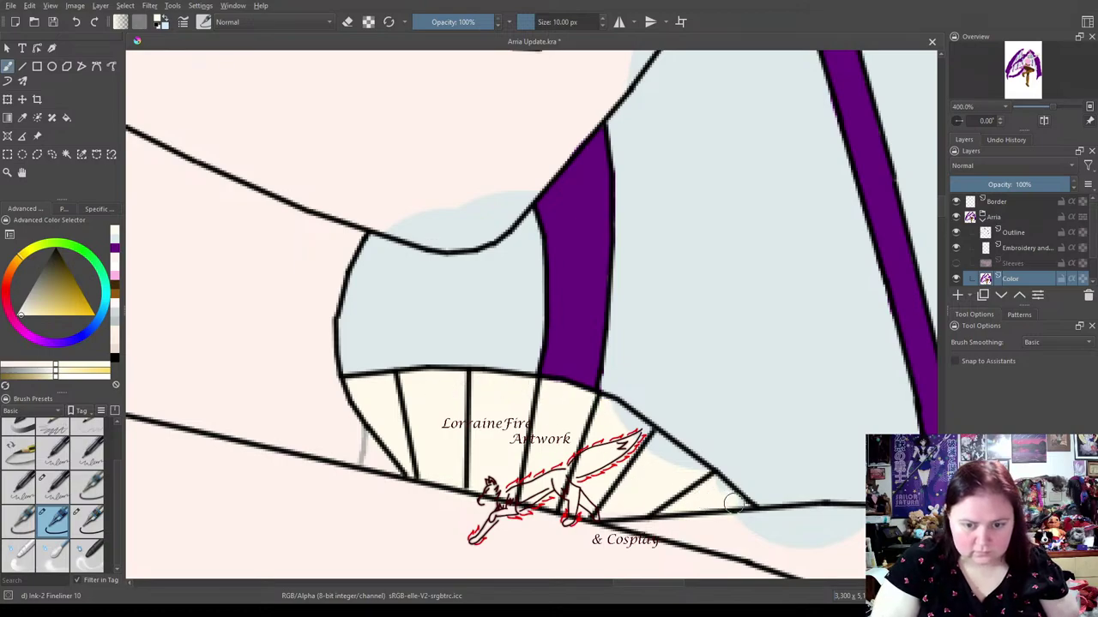
{"action": "left_click_drag", "start_coordinate": [727, 497], "coordinate": [614, 417]}
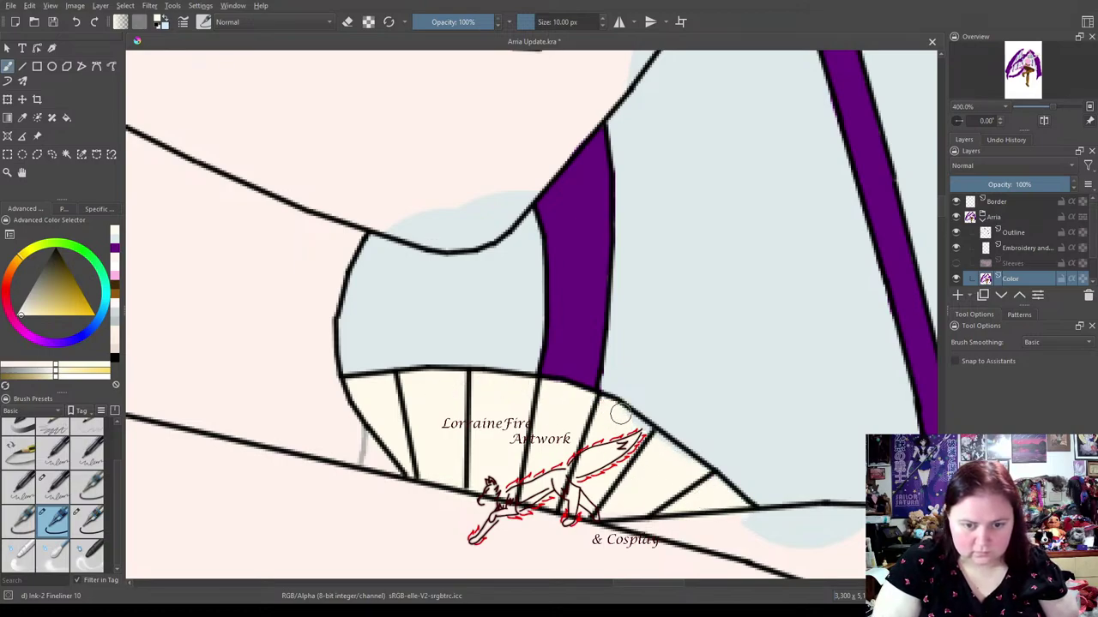
Fill the gaps along the long diagonal outline and the arm's upper outline with purple.
{"action": "left_click_drag", "start_coordinate": [710, 485], "coordinate": [480, 397]}
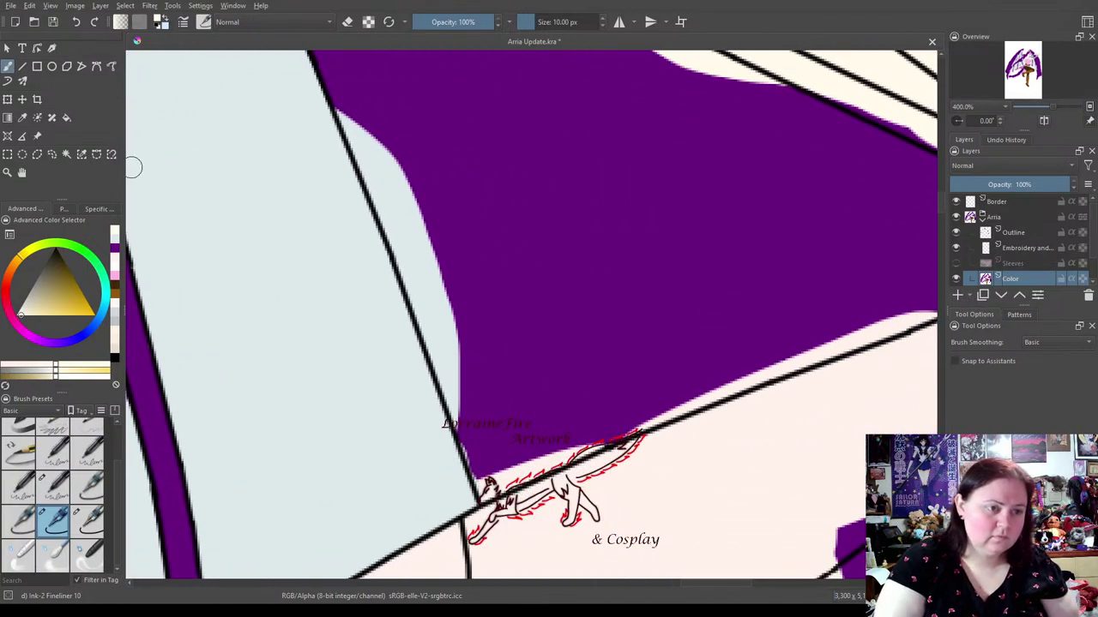
{"action": "left_click", "coordinate": [114, 251]}
{"action": "mouse_move", "coordinate": [343, 113]}
{"action": "left_mouse_down"}
{"action": "mouse_move", "coordinate": [415, 276]}
{"action": "mouse_move", "coordinate": [463, 431]}
{"action": "left_mouse_up"}
{"action": "left_click_drag", "start_coordinate": [478, 469], "coordinate": [483, 482]}
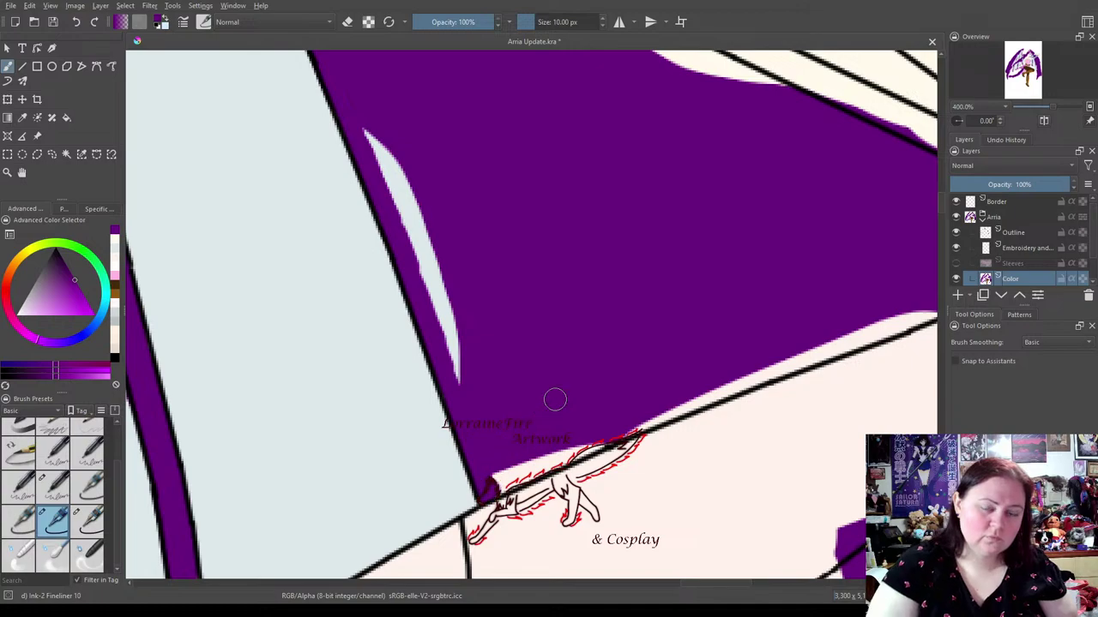
{"action": "mouse_move", "coordinate": [494, 482]}
{"action": "left_mouse_down"}
{"action": "mouse_move", "coordinate": [861, 335]}
{"action": "mouse_move", "coordinate": [605, 382]}
{"action": "mouse_move", "coordinate": [693, 362]}
{"action": "mouse_move", "coordinate": [642, 386]}
{"action": "mouse_move", "coordinate": [697, 369]}
{"action": "left_mouse_up"}
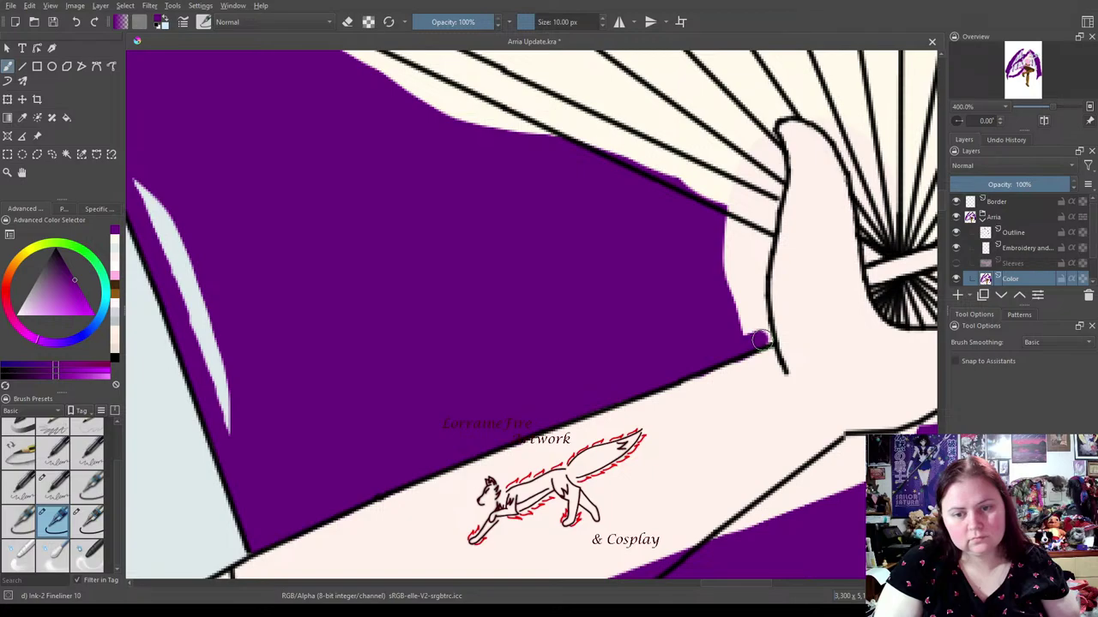
Fill the pale gap between the purple area and the hand holding the fan with purple.
{"action": "left_click_drag", "start_coordinate": [764, 340], "coordinate": [768, 335]}
{"action": "mouse_move", "coordinate": [753, 237]}
{"action": "left_mouse_down"}
{"action": "mouse_move", "coordinate": [751, 280]}
{"action": "mouse_move", "coordinate": [758, 251]}
{"action": "mouse_move", "coordinate": [762, 333]}
{"action": "left_mouse_up"}
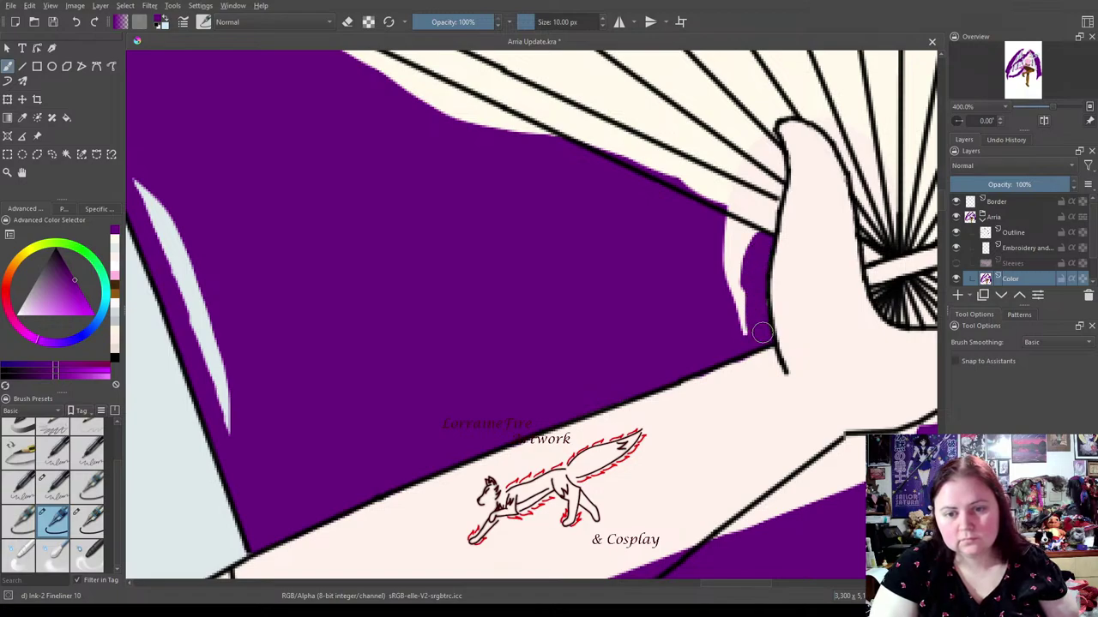
{"action": "mouse_move", "coordinate": [720, 250]}
{"action": "left_mouse_down"}
{"action": "mouse_move", "coordinate": [748, 232]}
{"action": "mouse_move", "coordinate": [713, 215]}
{"action": "mouse_move", "coordinate": [759, 237]}
{"action": "mouse_move", "coordinate": [730, 272]}
{"action": "mouse_move", "coordinate": [721, 241]}
{"action": "mouse_move", "coordinate": [741, 332]}
{"action": "left_mouse_up"}
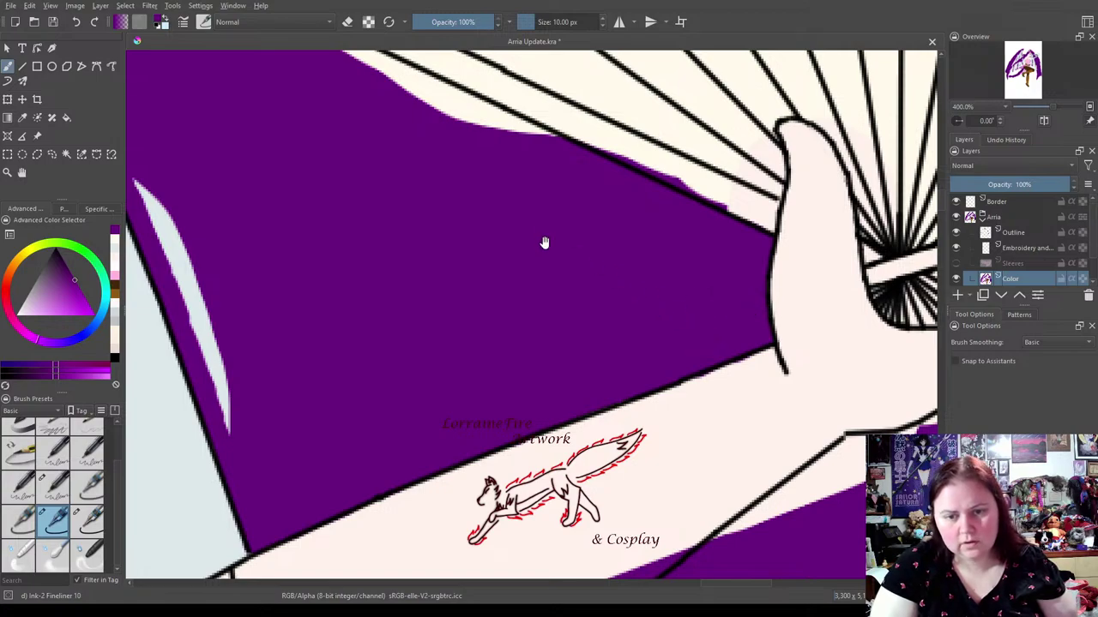
Fill the gap beneath the fan's lower edge with purple up to the outline.
{"action": "left_click_drag", "start_coordinate": [563, 252], "coordinate": [706, 360]}
{"action": "mouse_move", "coordinate": [313, 296]}
{"action": "left_mouse_down"}
{"action": "mouse_move", "coordinate": [347, 382]}
{"action": "mouse_move", "coordinate": [320, 295]}
{"action": "mouse_move", "coordinate": [371, 410]}
{"action": "mouse_move", "coordinate": [361, 379]}
{"action": "mouse_move", "coordinate": [388, 503]}
{"action": "mouse_move", "coordinate": [364, 442]}
{"action": "mouse_move", "coordinate": [408, 548]}
{"action": "mouse_move", "coordinate": [628, 329]}
{"action": "mouse_move", "coordinate": [250, 261]}
{"action": "mouse_move", "coordinate": [402, 329]}
{"action": "mouse_move", "coordinate": [172, 408]}
{"action": "mouse_move", "coordinate": [565, 333]}
{"action": "mouse_move", "coordinate": [776, 440]}
{"action": "mouse_move", "coordinate": [786, 493]}
{"action": "left_mouse_up"}
{"action": "left_click_drag", "start_coordinate": [245, 190], "coordinate": [330, 227]}
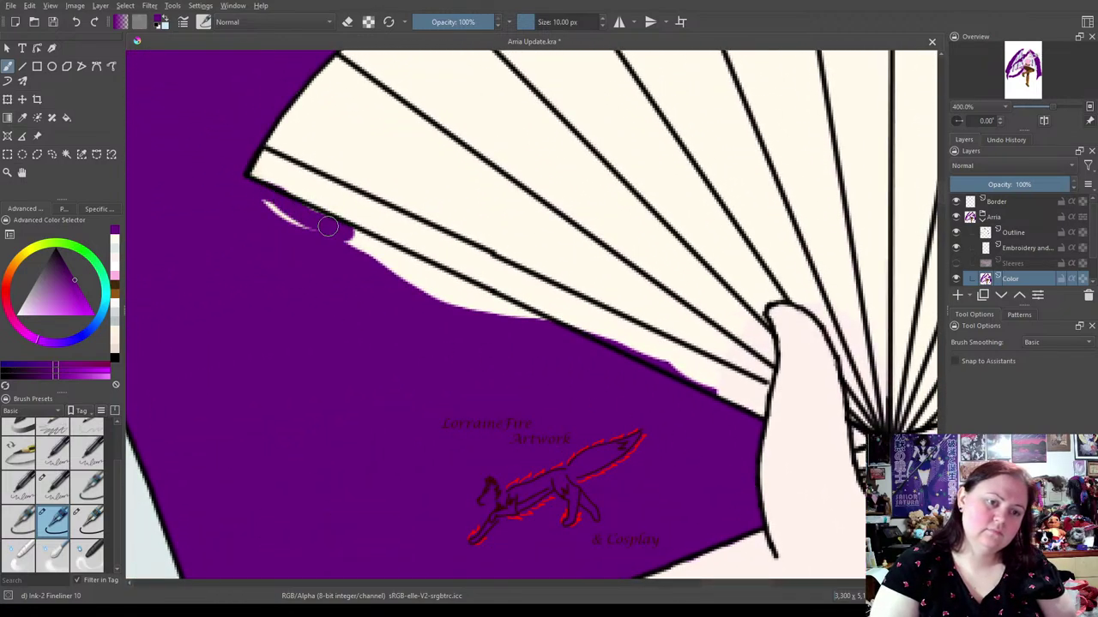
{"action": "mouse_move", "coordinate": [269, 203]}
{"action": "left_mouse_down"}
{"action": "mouse_move", "coordinate": [289, 227]}
{"action": "mouse_move", "coordinate": [336, 241]}
{"action": "mouse_move", "coordinate": [341, 232]}
{"action": "mouse_move", "coordinate": [527, 308]}
{"action": "mouse_move", "coordinate": [507, 331]}
{"action": "mouse_move", "coordinate": [334, 252]}
{"action": "mouse_move", "coordinate": [512, 318]}
{"action": "left_mouse_up"}
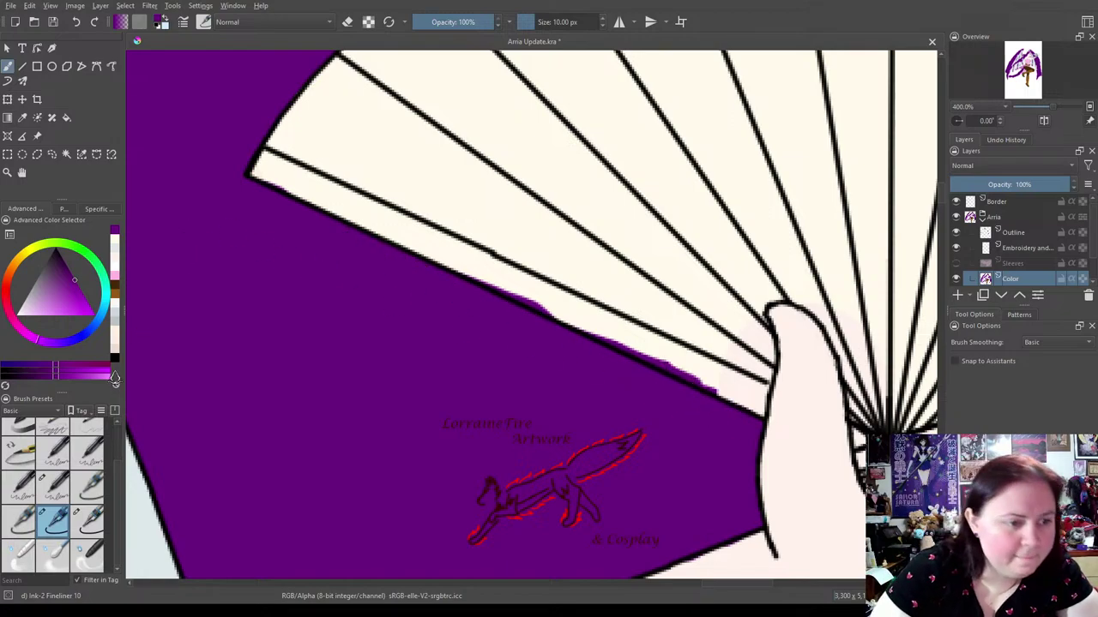
Color the fan's lowest outer rib brown from its tip to the hand.
{"action": "left_click", "coordinate": [108, 302]}
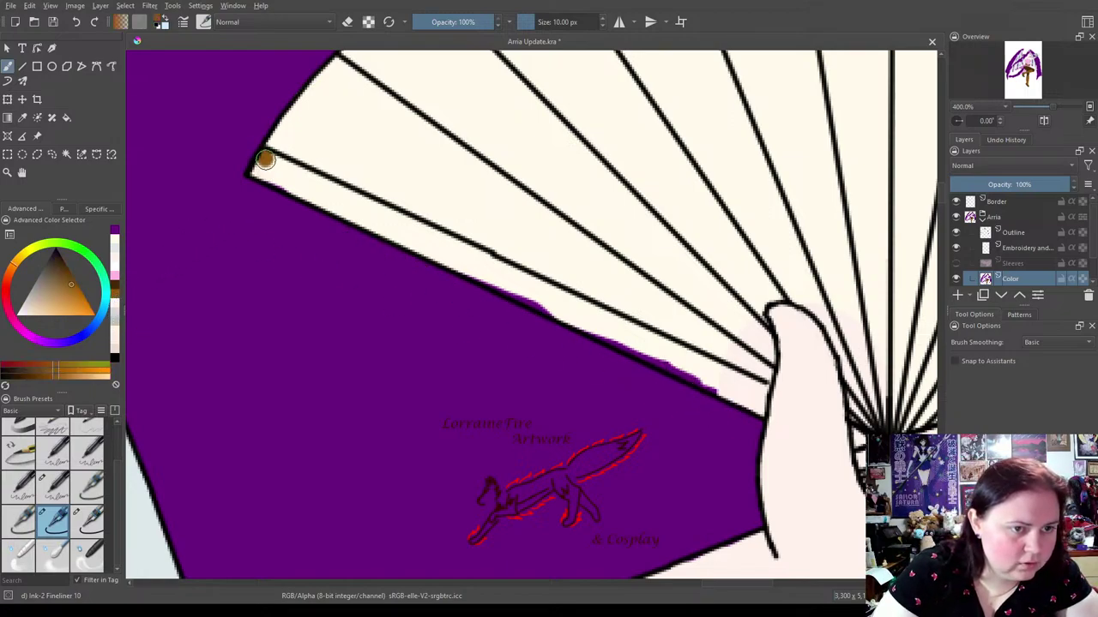
{"action": "mouse_move", "coordinate": [257, 169]}
{"action": "left_mouse_down"}
{"action": "mouse_move", "coordinate": [369, 221]}
{"action": "mouse_move", "coordinate": [314, 199]}
{"action": "left_mouse_up"}
{"action": "mouse_move", "coordinate": [367, 221]}
{"action": "left_mouse_down"}
{"action": "mouse_move", "coordinate": [734, 390]}
{"action": "mouse_move", "coordinate": [761, 413]}
{"action": "mouse_move", "coordinate": [750, 407]}
{"action": "mouse_move", "coordinate": [761, 390]}
{"action": "mouse_move", "coordinate": [691, 364]}
{"action": "left_mouse_up"}
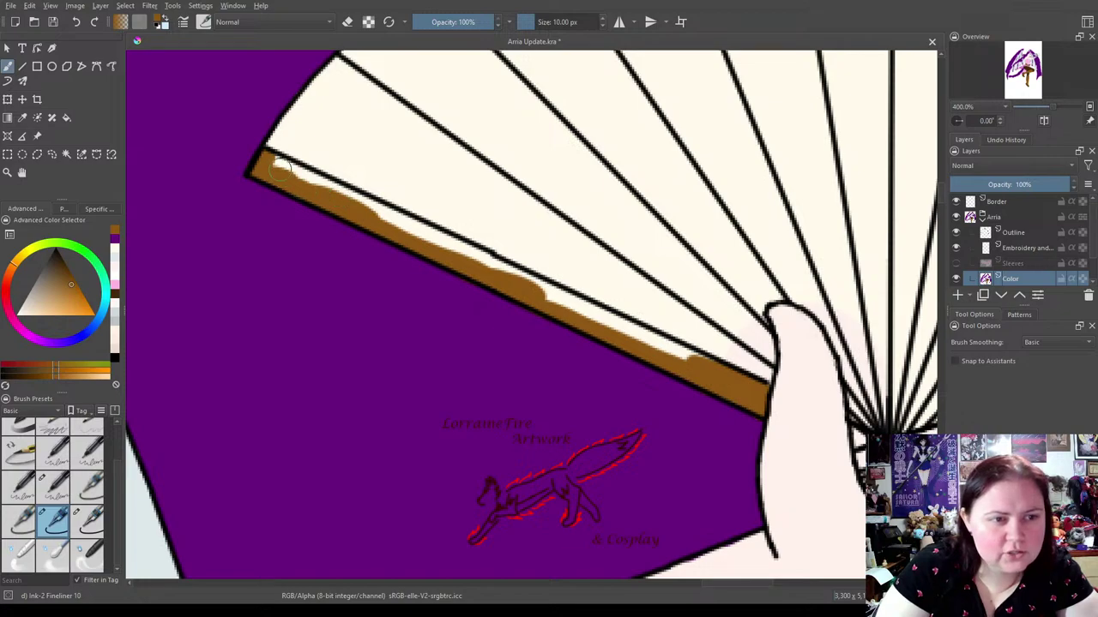
{"action": "left_click_drag", "start_coordinate": [268, 161], "coordinate": [720, 371]}
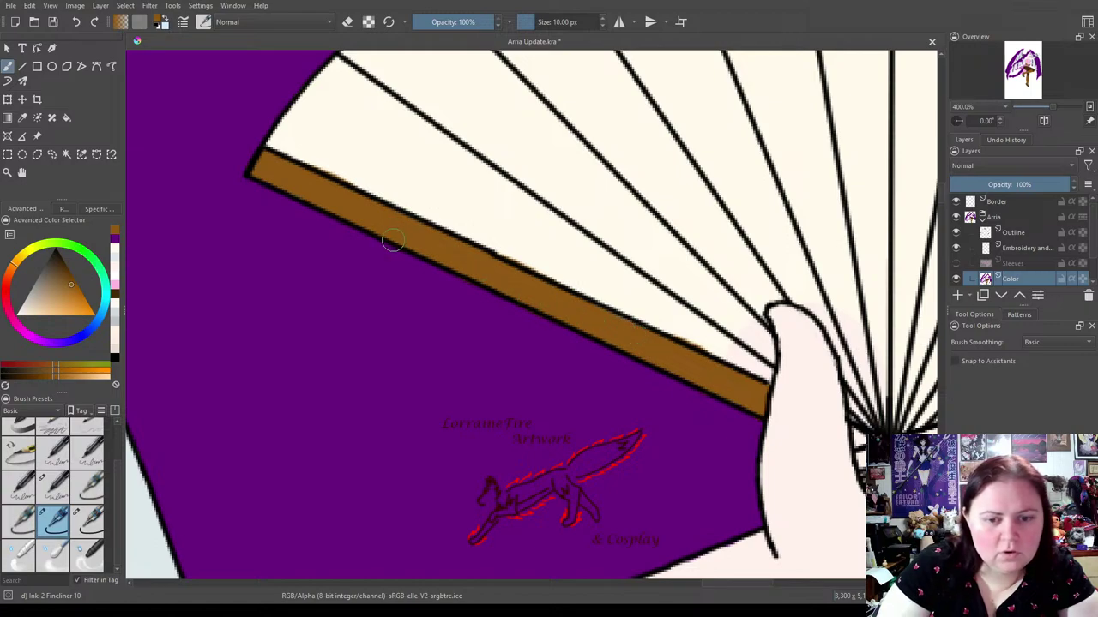
Cover the brown spill along the rib's upper edge with cream and reselect brown.
{"action": "left_click", "coordinate": [114, 256]}
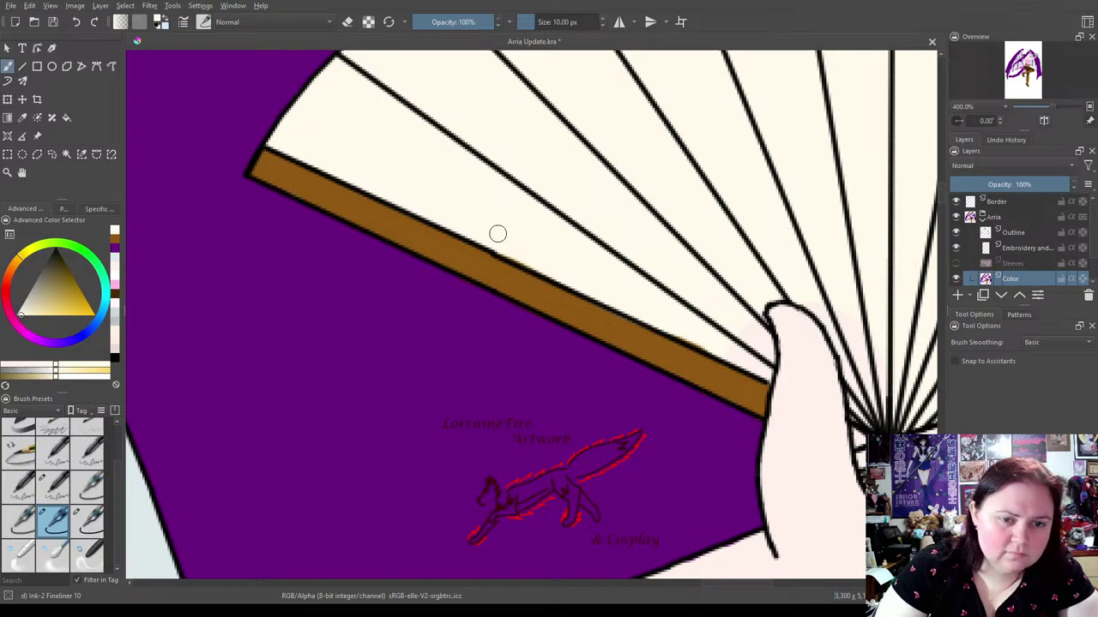
{"action": "left_click_drag", "start_coordinate": [501, 242], "coordinate": [726, 346]}
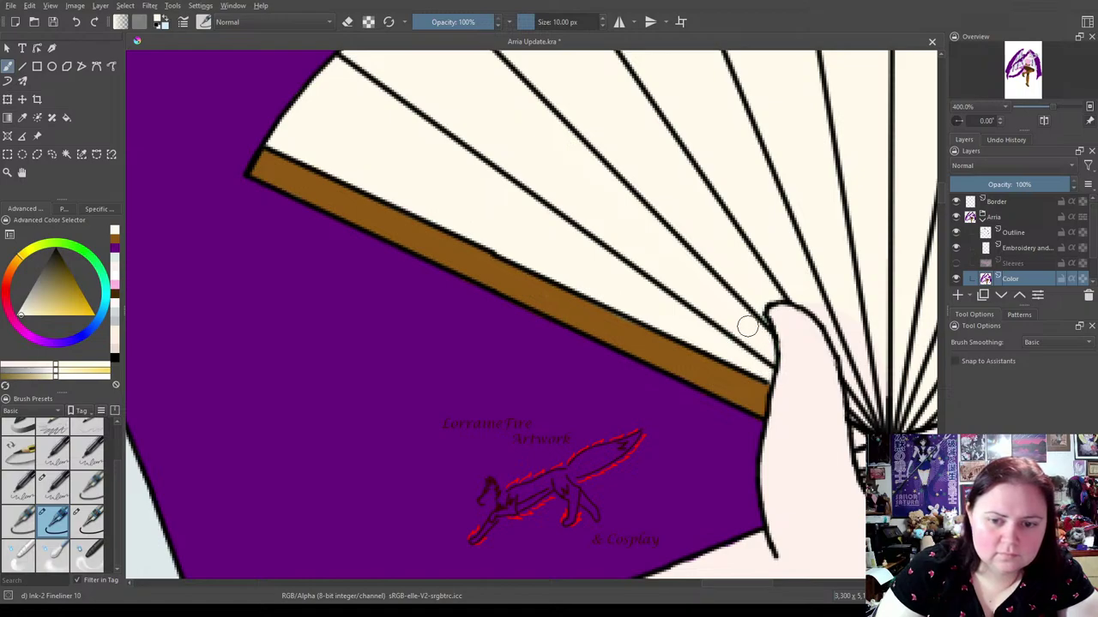
{"action": "left_click", "coordinate": [113, 246]}
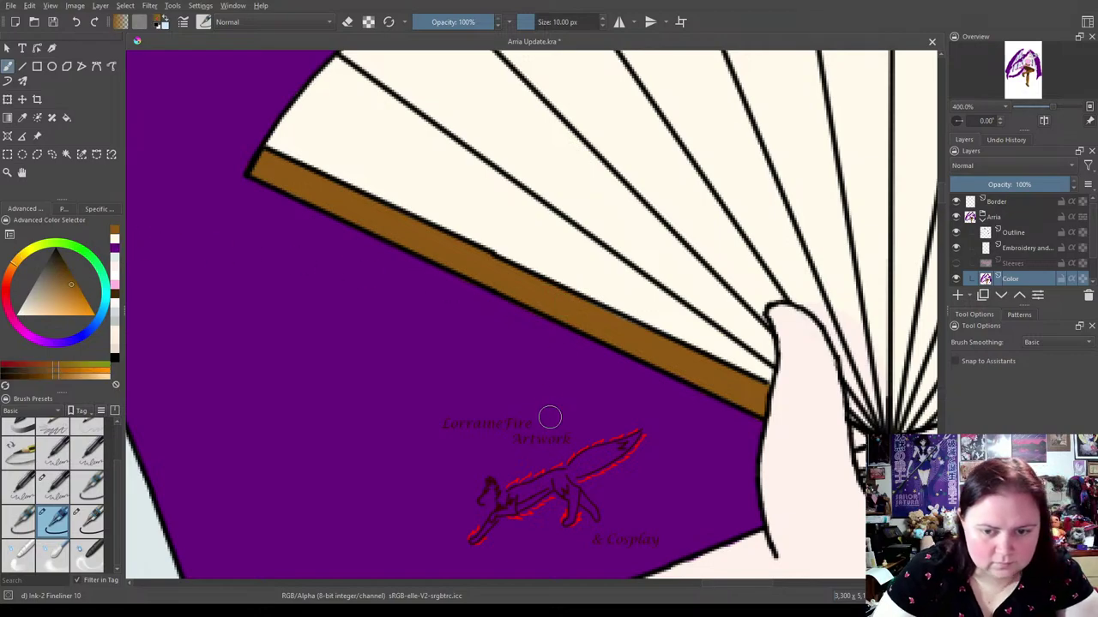
Paint skin color over the purple and white spill around the left eye with the Ink-1 Precision 10 brush.
{"action": "mouse_move", "coordinate": [431, 437]}
{"action": "left_mouse_down"}
{"action": "mouse_move", "coordinate": [507, 210]}
{"action": "mouse_move", "coordinate": [659, 312]}
{"action": "mouse_move", "coordinate": [632, 488]}
{"action": "mouse_move", "coordinate": [563, 349]}
{"action": "mouse_move", "coordinate": [597, 304]}
{"action": "mouse_move", "coordinate": [632, 294]}
{"action": "mouse_move", "coordinate": [576, 293]}
{"action": "left_mouse_up"}
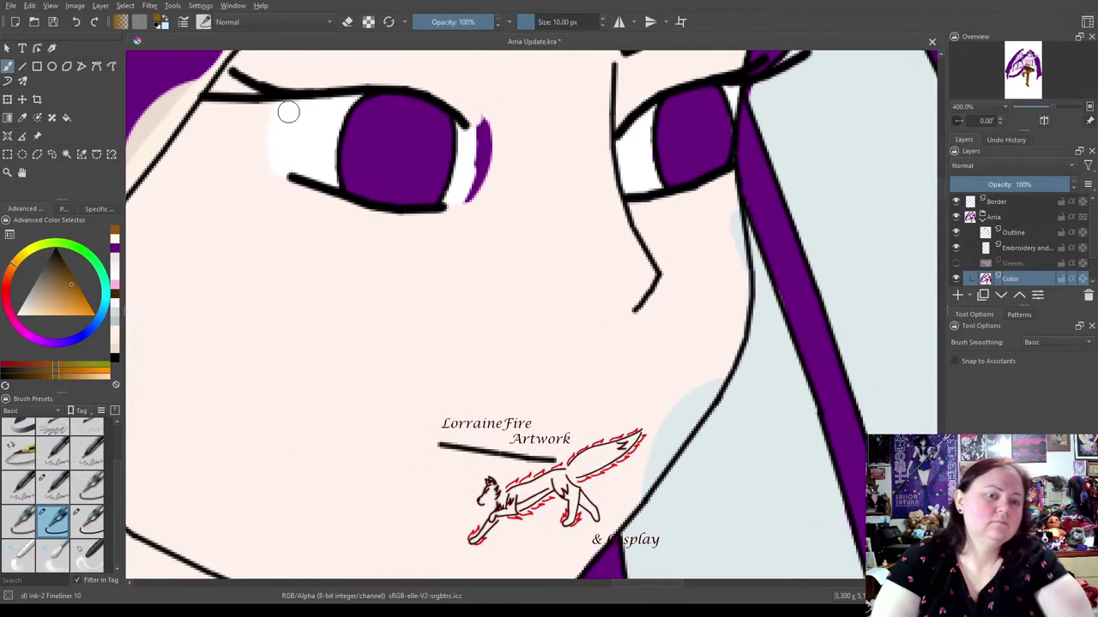
{"action": "left_click", "coordinate": [114, 275]}
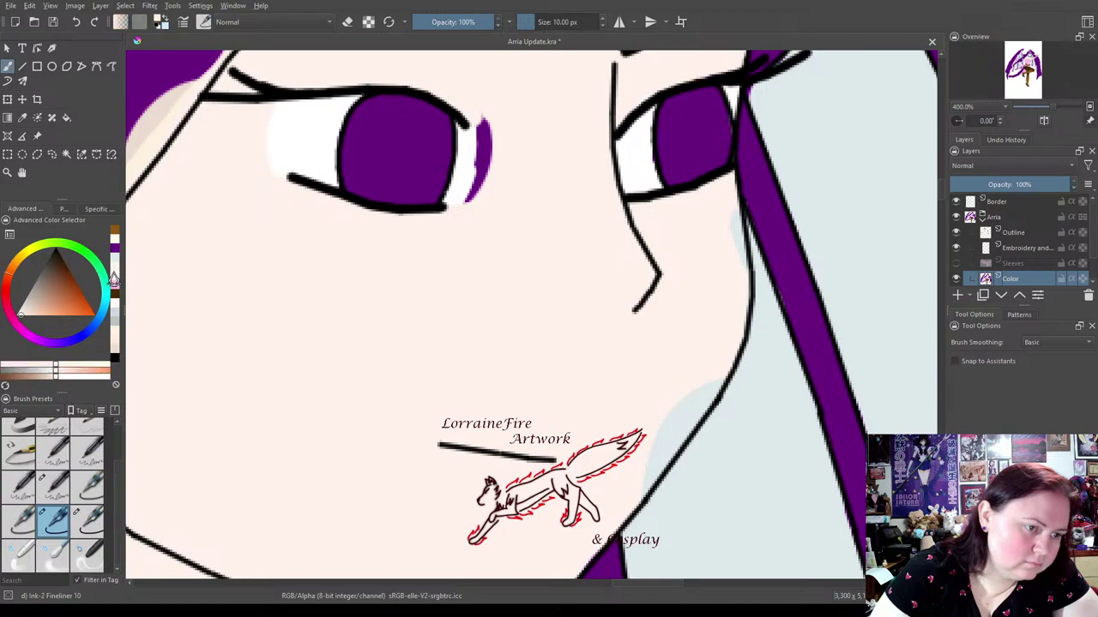
{"action": "left_click", "coordinate": [53, 486]}
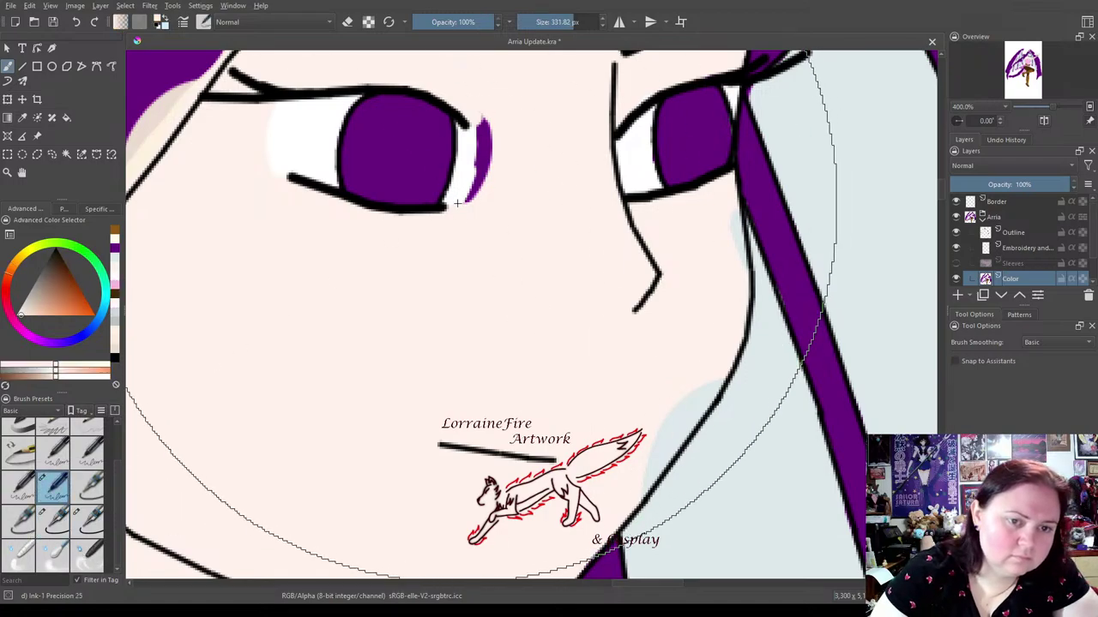
{"action": "left_click", "coordinate": [17, 493]}
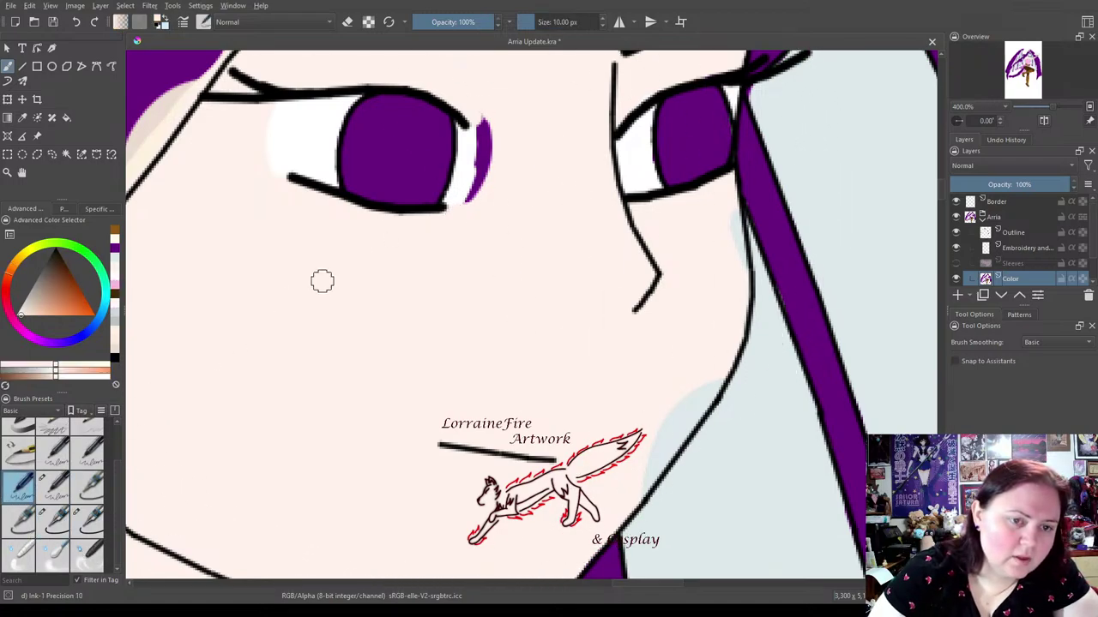
{"action": "mouse_move", "coordinate": [476, 129]}
{"action": "left_mouse_down"}
{"action": "mouse_move", "coordinate": [447, 220]}
{"action": "mouse_move", "coordinate": [481, 129]}
{"action": "mouse_move", "coordinate": [475, 199]}
{"action": "left_mouse_up"}
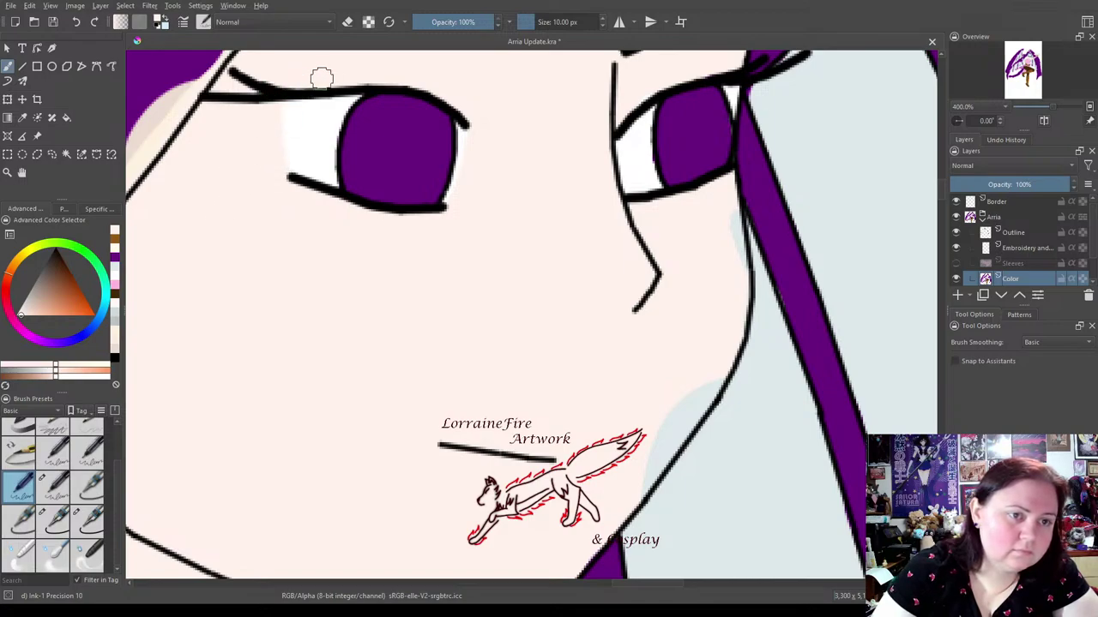
Cover the pale gray spill inside the cheek, jaw and chin outline with skin color using the Ink-2 Fineliner 10.
{"action": "left_click", "coordinate": [56, 521]}
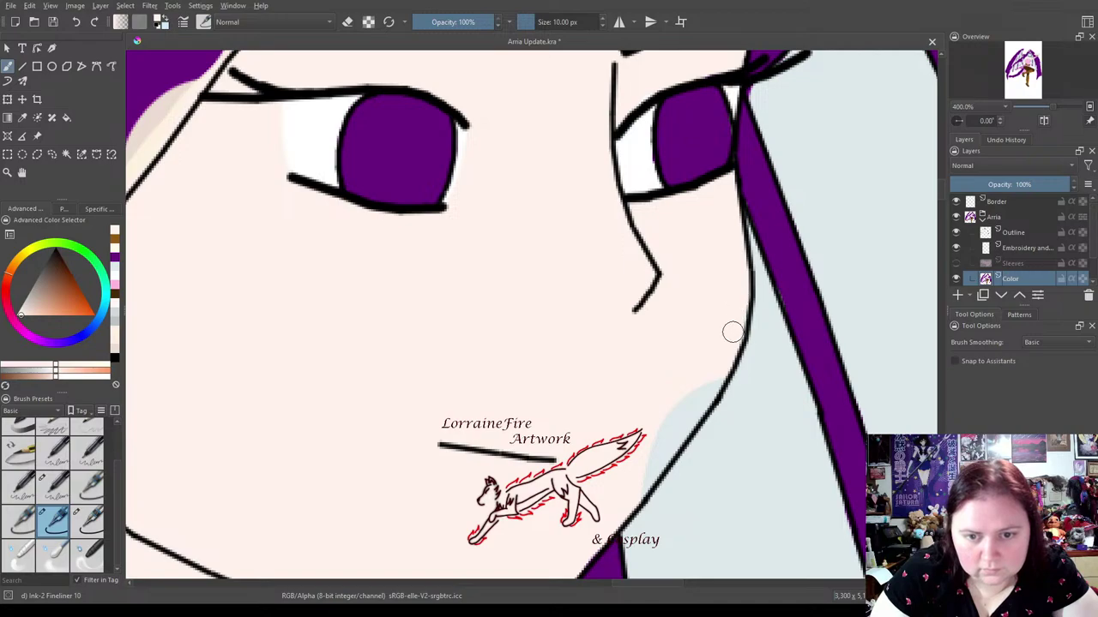
{"action": "left_click_drag", "start_coordinate": [724, 354], "coordinate": [669, 445]}
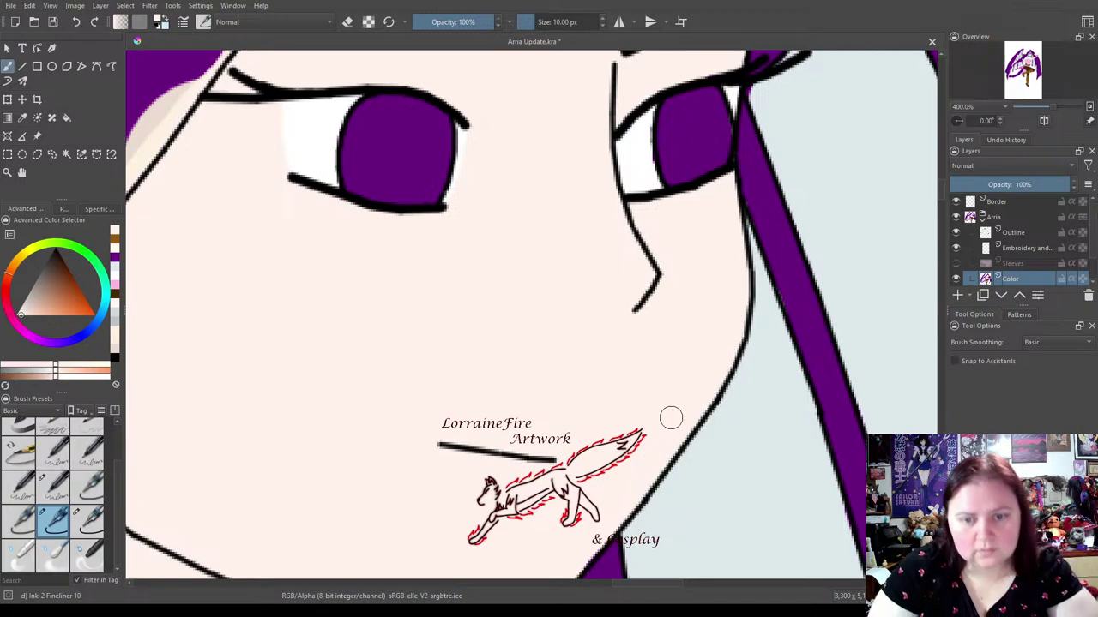
{"action": "mouse_move", "coordinate": [609, 402]}
{"action": "left_mouse_down"}
{"action": "mouse_move", "coordinate": [669, 301]}
{"action": "mouse_move", "coordinate": [728, 260]}
{"action": "mouse_move", "coordinate": [711, 338]}
{"action": "left_mouse_up"}
{"action": "mouse_move", "coordinate": [602, 331]}
{"action": "left_mouse_down"}
{"action": "mouse_move", "coordinate": [588, 338]}
{"action": "mouse_move", "coordinate": [654, 357]}
{"action": "mouse_move", "coordinate": [689, 354]}
{"action": "mouse_move", "coordinate": [728, 314]}
{"action": "mouse_move", "coordinate": [659, 351]}
{"action": "mouse_move", "coordinate": [703, 310]}
{"action": "mouse_move", "coordinate": [650, 336]}
{"action": "left_mouse_up"}
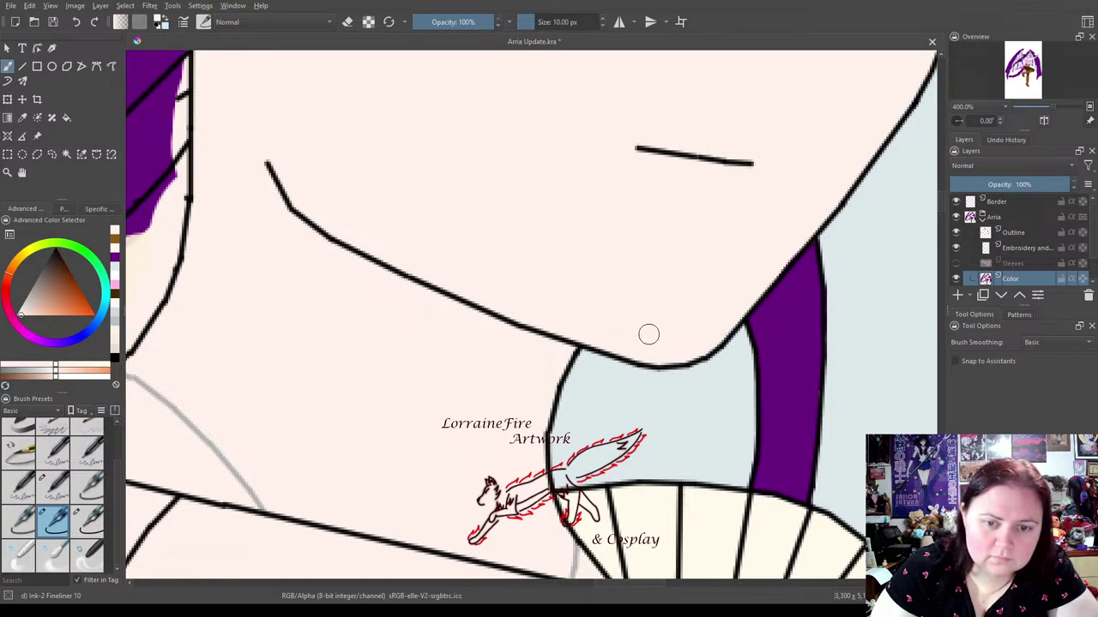
Fill the gap between the hair and the shoulder outline with purple, and set the 3 px Ink-2 Fineliner 03 to eraser mode.
{"action": "left_click_drag", "start_coordinate": [752, 299], "coordinate": [888, 128]}
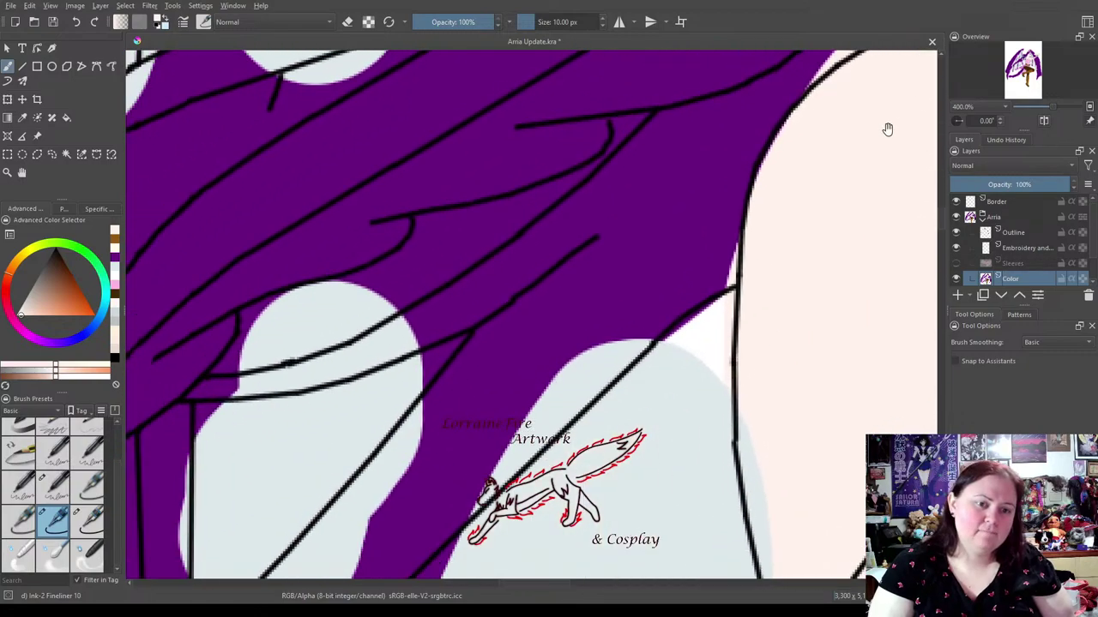
{"action": "left_click_drag", "start_coordinate": [735, 247], "coordinate": [566, 285]}
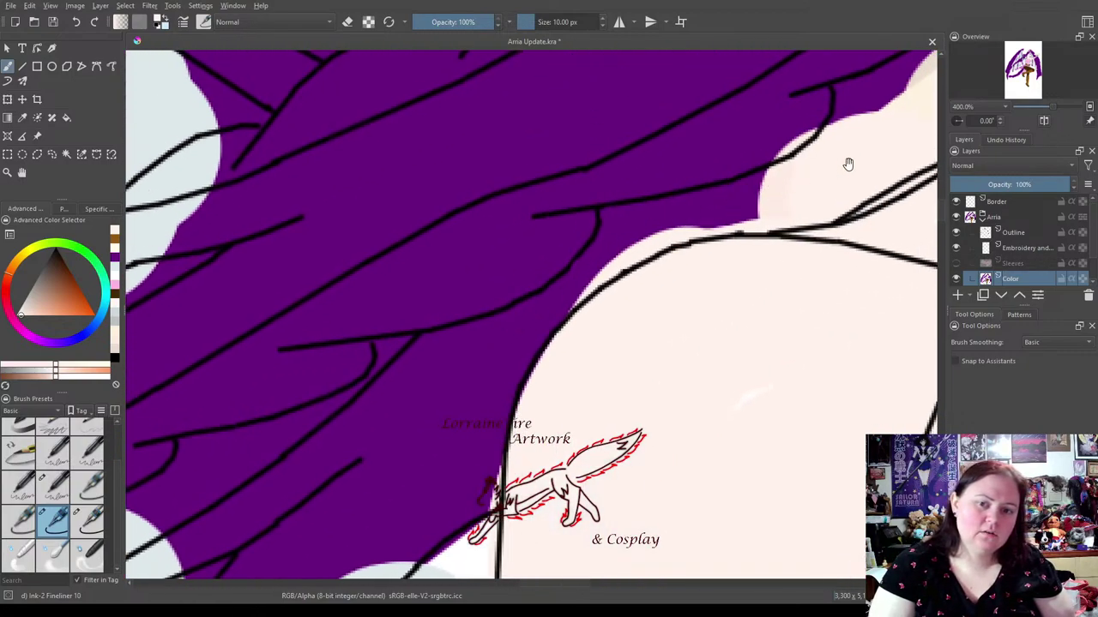
{"action": "left_click_drag", "start_coordinate": [847, 164], "coordinate": [559, 299]}
{"action": "left_click_drag", "start_coordinate": [717, 139], "coordinate": [530, 265]}
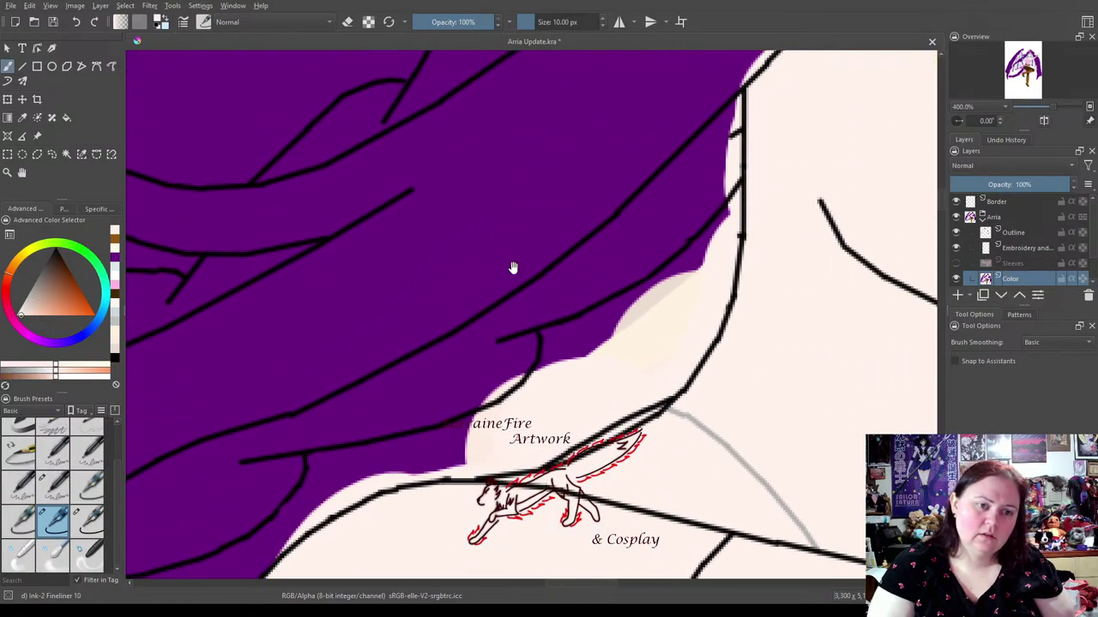
{"action": "mouse_move", "coordinate": [515, 144]}
{"action": "left_mouse_down"}
{"action": "mouse_move", "coordinate": [637, 263]}
{"action": "mouse_move", "coordinate": [387, 307]}
{"action": "left_mouse_up"}
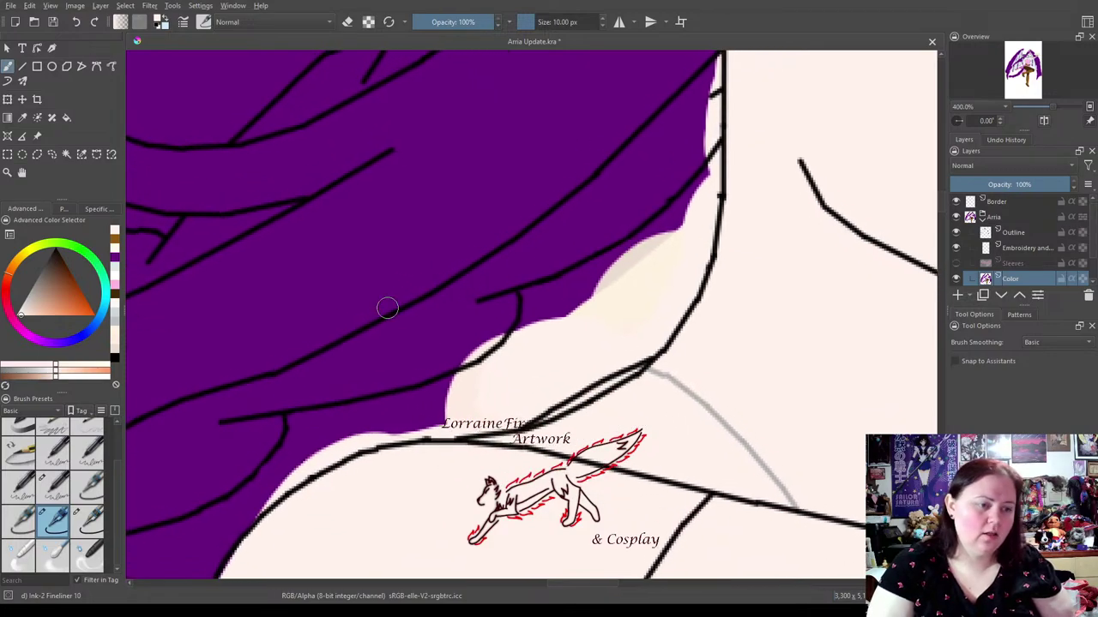
{"action": "left_click", "coordinate": [114, 263]}
{"action": "mouse_move", "coordinate": [273, 487]}
{"action": "left_mouse_down"}
{"action": "mouse_move", "coordinate": [253, 514]}
{"action": "mouse_move", "coordinate": [307, 466]}
{"action": "mouse_move", "coordinate": [282, 488]}
{"action": "mouse_move", "coordinate": [369, 442]}
{"action": "mouse_move", "coordinate": [338, 451]}
{"action": "mouse_move", "coordinate": [306, 467]}
{"action": "mouse_move", "coordinate": [383, 434]}
{"action": "mouse_move", "coordinate": [367, 442]}
{"action": "mouse_move", "coordinate": [498, 414]}
{"action": "mouse_move", "coordinate": [478, 422]}
{"action": "mouse_move", "coordinate": [518, 416]}
{"action": "mouse_move", "coordinate": [509, 426]}
{"action": "mouse_move", "coordinate": [498, 424]}
{"action": "mouse_move", "coordinate": [639, 353]}
{"action": "left_mouse_up"}
{"action": "left_click_drag", "start_coordinate": [565, 437], "coordinate": [301, 345]}
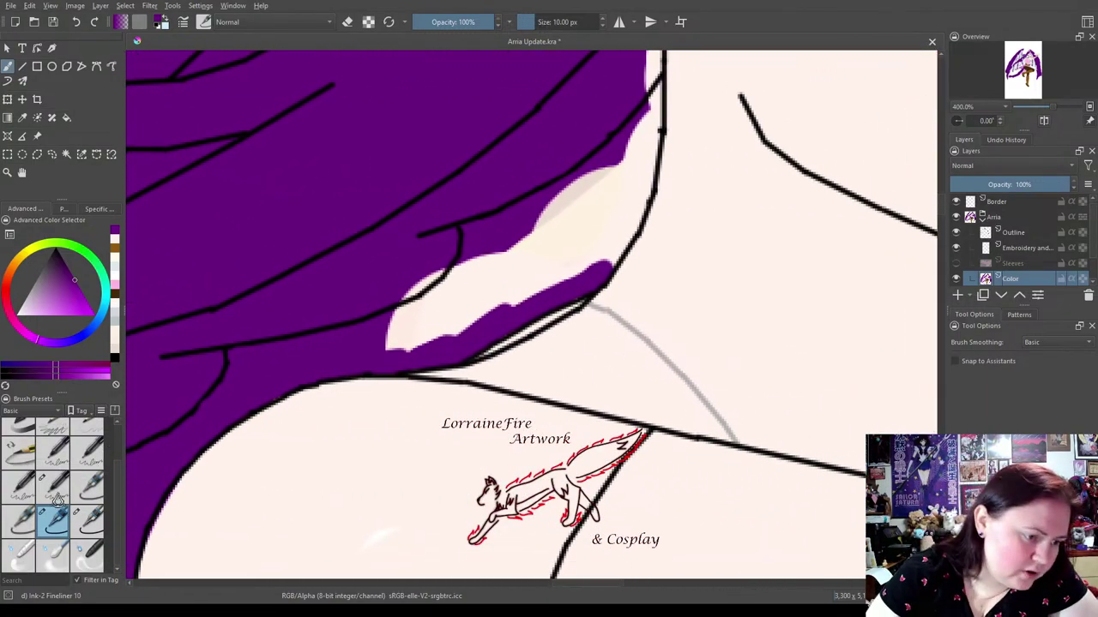
{"action": "left_click", "coordinate": [86, 486]}
{"action": "left_click", "coordinate": [344, 24]}
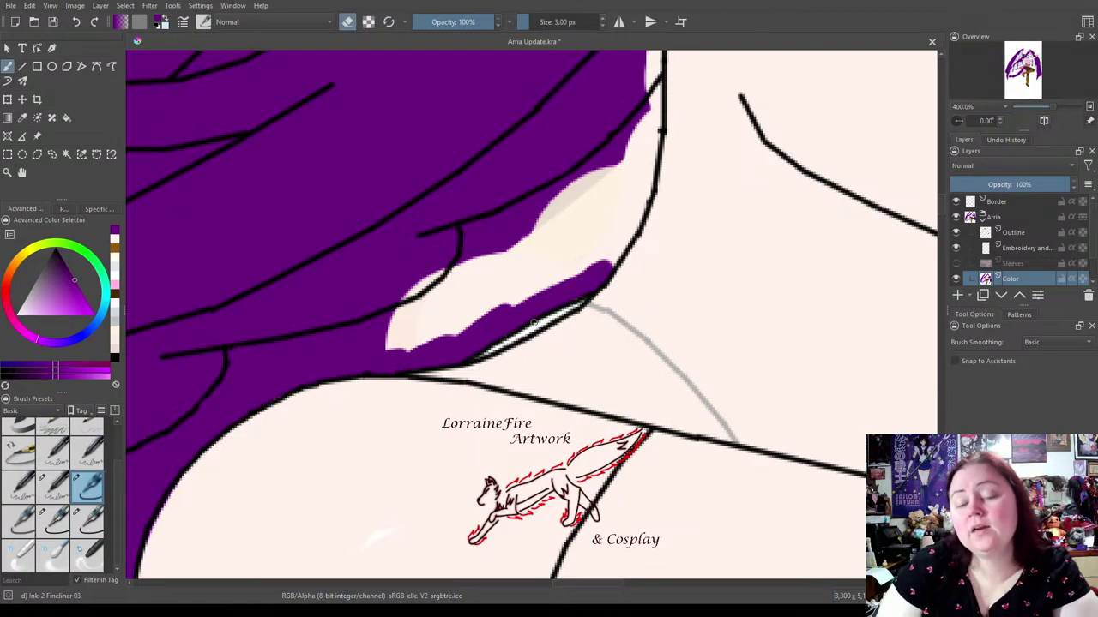
Fill the Background layer with dark red using the Fill tool.
{"action": "scroll", "coordinate": [1091, 257], "scroll_direction": "down", "scroll_amount": 1}
{"action": "left_click", "coordinate": [1004, 278]}
{"action": "mouse_move", "coordinate": [692, 306]}
{"action": "left_mouse_down"}
{"action": "mouse_move", "coordinate": [642, 417]}
{"action": "mouse_move", "coordinate": [561, 502]}
{"action": "mouse_move", "coordinate": [525, 377]}
{"action": "left_mouse_up"}
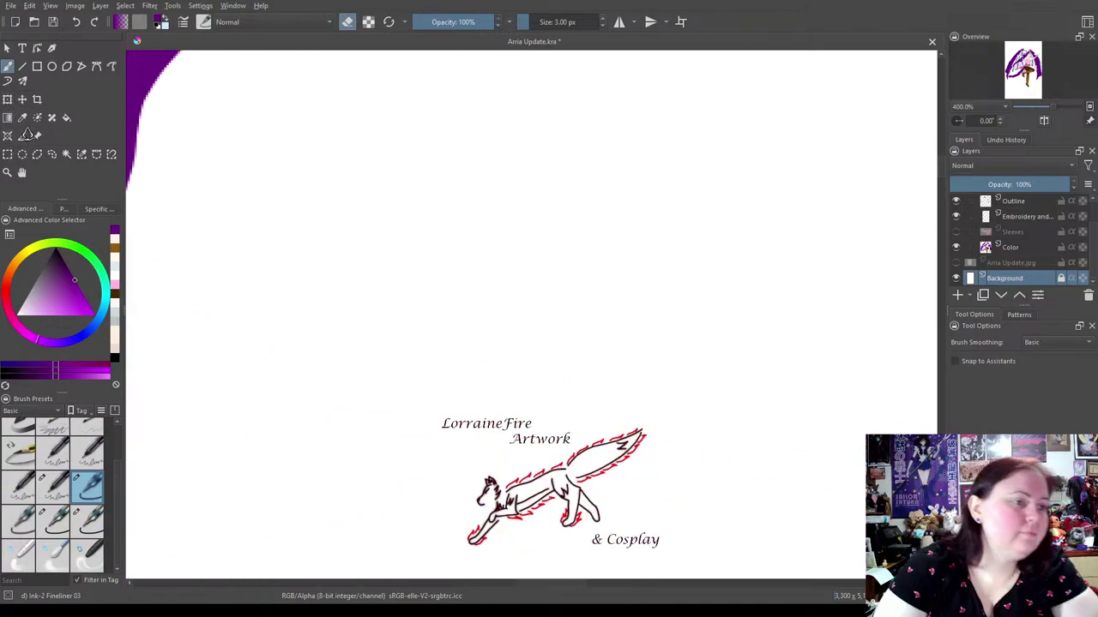
{"action": "left_click", "coordinate": [66, 119]}
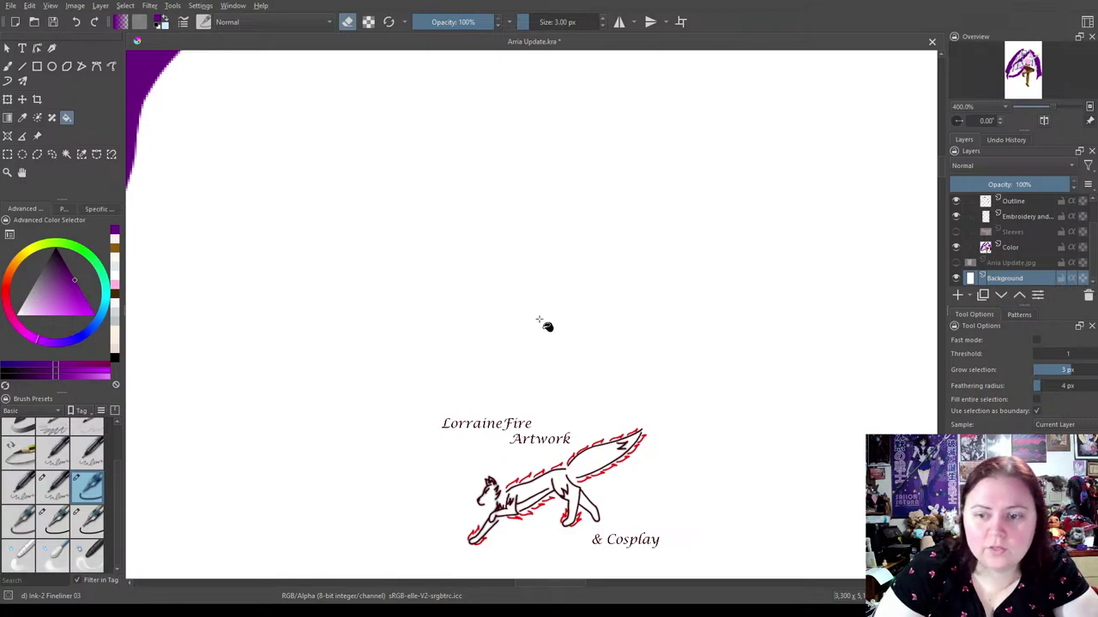
{"action": "mouse_move", "coordinate": [5, 310]}
{"action": "left_mouse_down"}
{"action": "mouse_move", "coordinate": [65, 295]}
{"action": "mouse_move", "coordinate": [84, 305]}
{"action": "left_mouse_up"}
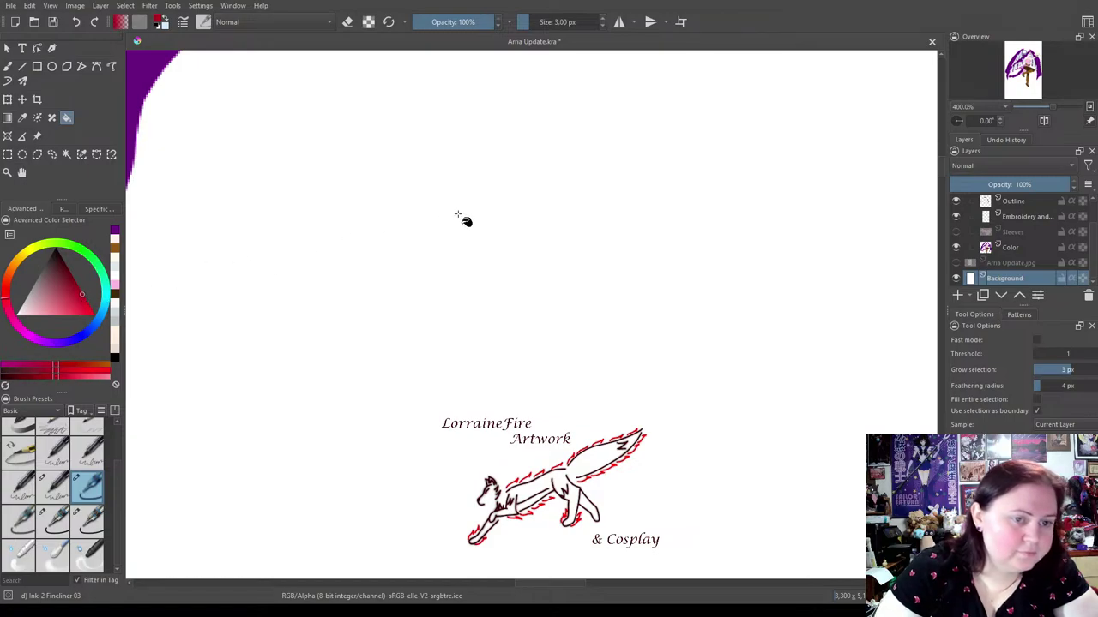
{"action": "left_click", "coordinate": [346, 306]}
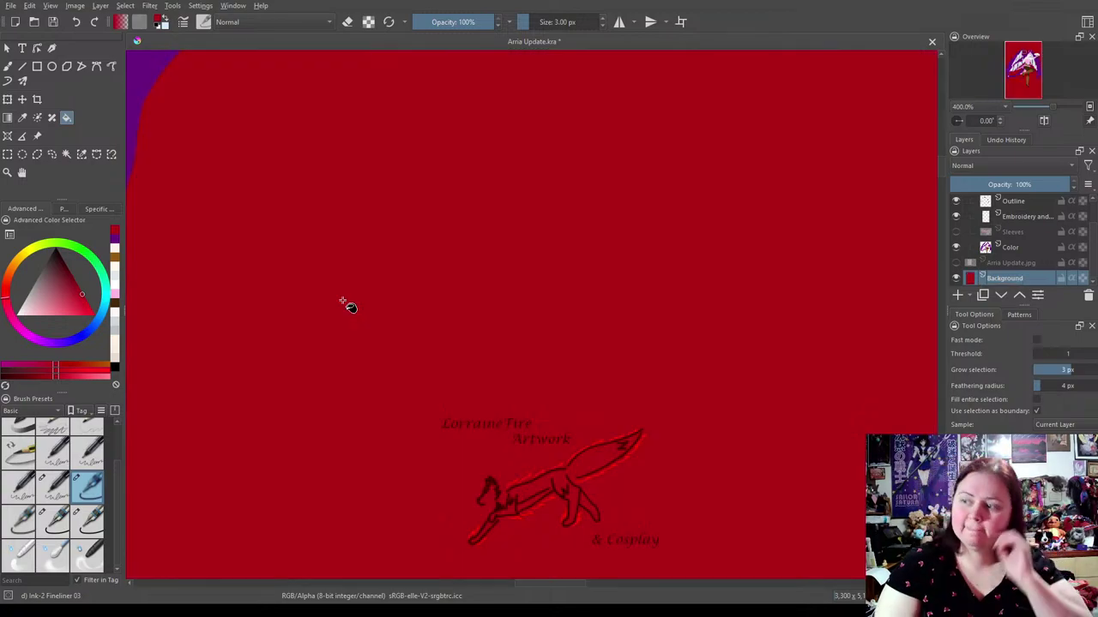
Erase the color spill beyond the fan's upper edge on the Color layer using the 10 px Ink-2 Fineliner 10 in eraser mode.
{"action": "left_click", "coordinate": [1013, 252]}
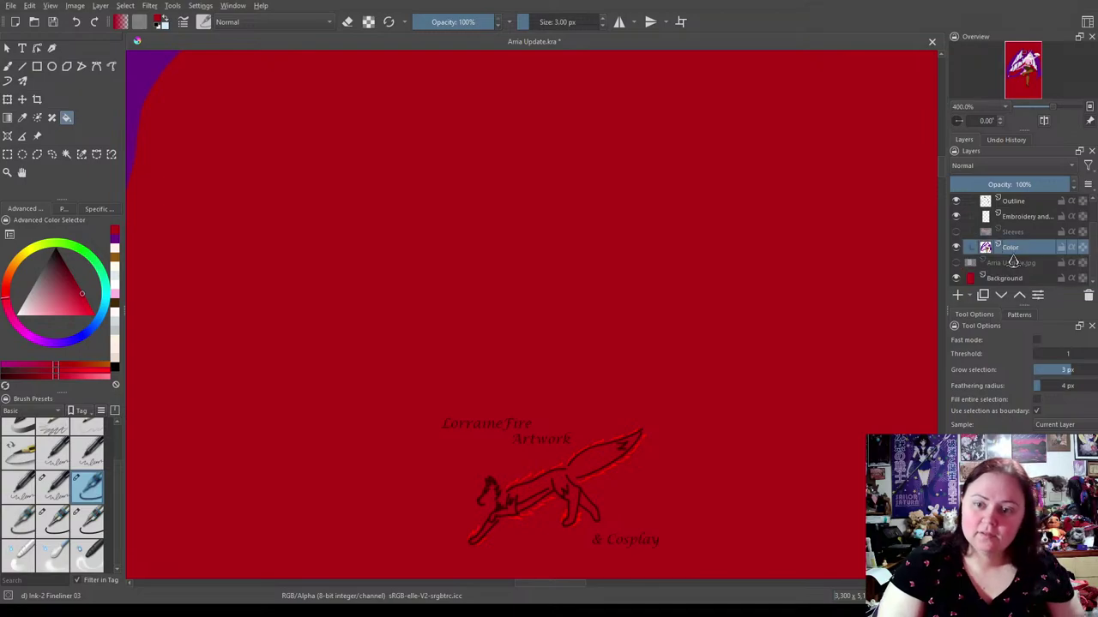
{"action": "mouse_move", "coordinate": [706, 380]}
{"action": "left_mouse_down"}
{"action": "mouse_move", "coordinate": [380, 197]}
{"action": "mouse_move", "coordinate": [311, 220]}
{"action": "mouse_move", "coordinate": [360, 299]}
{"action": "mouse_move", "coordinate": [254, 467]}
{"action": "mouse_move", "coordinate": [402, 392]}
{"action": "mouse_move", "coordinate": [375, 512]}
{"action": "mouse_move", "coordinate": [238, 348]}
{"action": "mouse_move", "coordinate": [514, 336]}
{"action": "mouse_move", "coordinate": [495, 301]}
{"action": "mouse_move", "coordinate": [404, 265]}
{"action": "mouse_move", "coordinate": [291, 301]}
{"action": "mouse_move", "coordinate": [196, 259]}
{"action": "mouse_move", "coordinate": [310, 227]}
{"action": "left_mouse_up"}
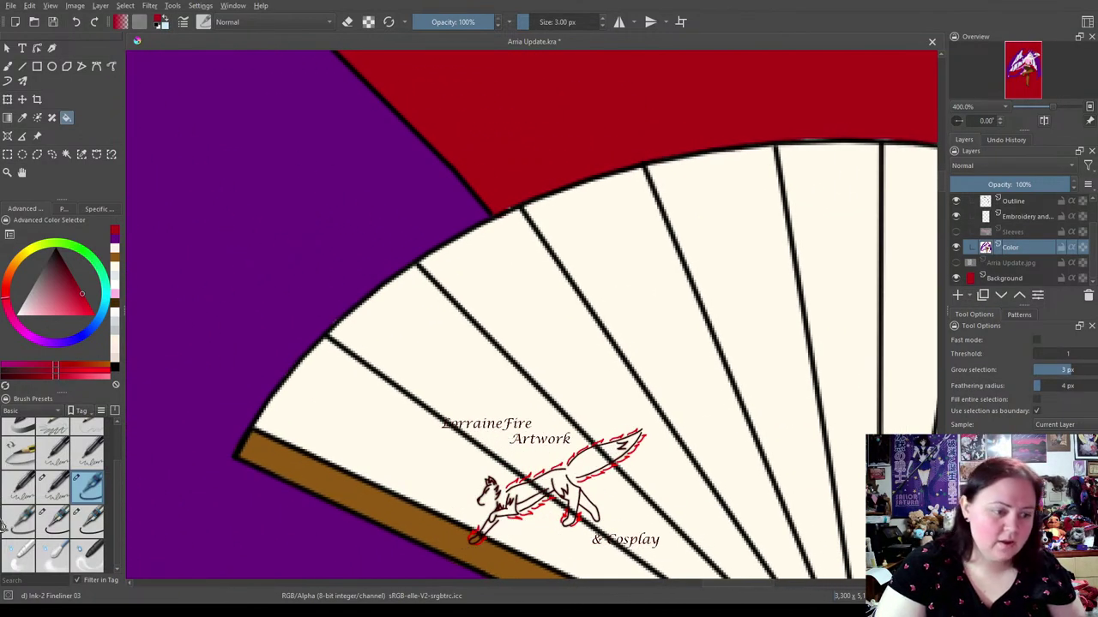
{"action": "left_click", "coordinate": [62, 522]}
{"action": "left_click", "coordinate": [345, 24]}
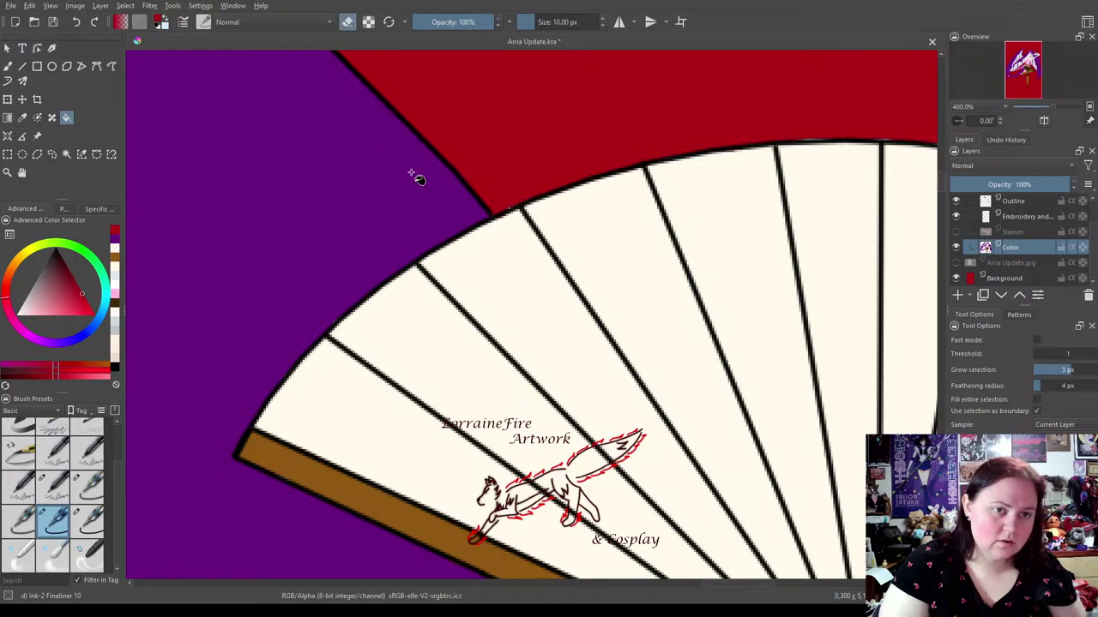
{"action": "left_click", "coordinate": [10, 66]}
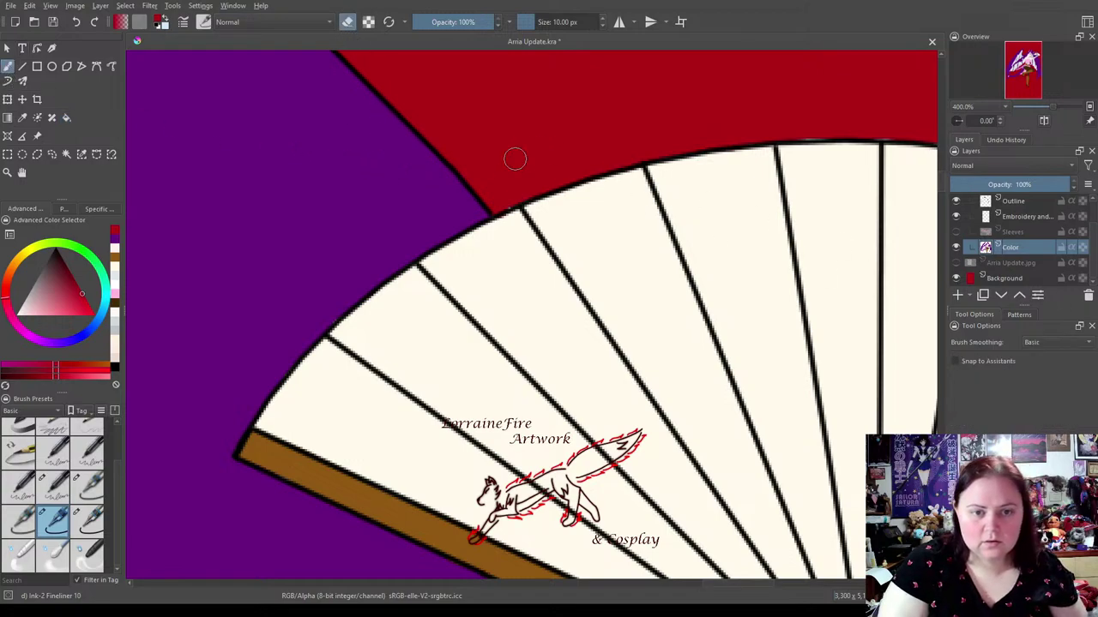
{"action": "left_click_drag", "start_coordinate": [719, 173], "coordinate": [447, 205]}
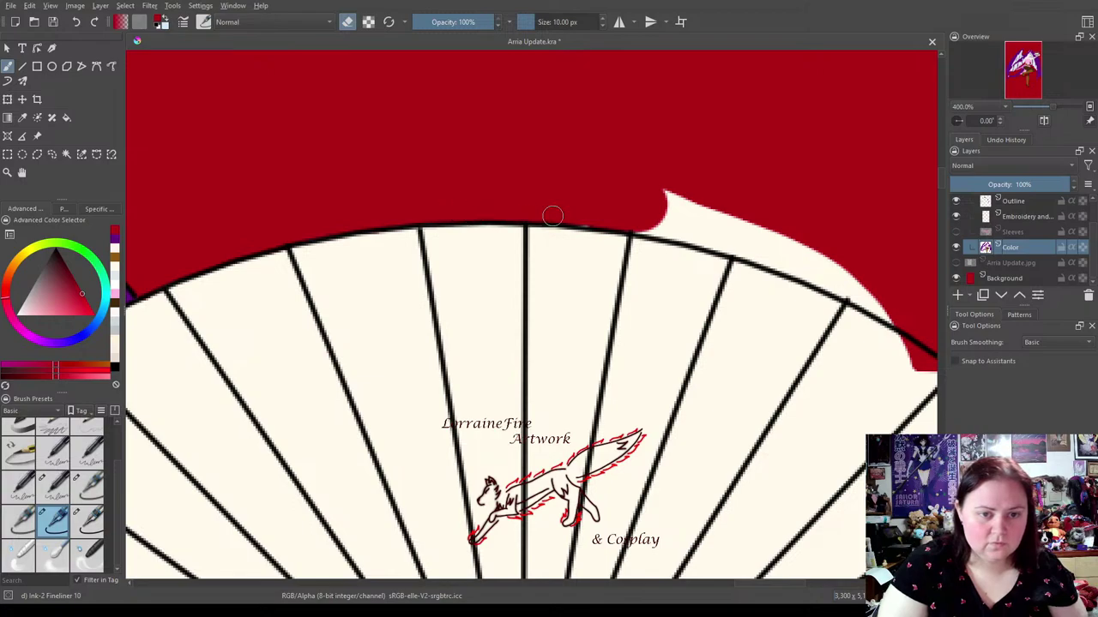
{"action": "mouse_move", "coordinate": [748, 266]}
{"action": "left_mouse_down"}
{"action": "mouse_move", "coordinate": [500, 206]}
{"action": "mouse_move", "coordinate": [380, 260]}
{"action": "mouse_move", "coordinate": [569, 250]}
{"action": "mouse_move", "coordinate": [795, 365]}
{"action": "mouse_move", "coordinate": [600, 465]}
{"action": "mouse_move", "coordinate": [780, 360]}
{"action": "mouse_move", "coordinate": [794, 265]}
{"action": "mouse_move", "coordinate": [542, 240]}
{"action": "mouse_move", "coordinate": [423, 308]}
{"action": "mouse_move", "coordinate": [297, 308]}
{"action": "mouse_move", "coordinate": [774, 360]}
{"action": "mouse_move", "coordinate": [507, 361]}
{"action": "mouse_move", "coordinate": [438, 478]}
{"action": "mouse_move", "coordinate": [329, 497]}
{"action": "mouse_move", "coordinate": [517, 177]}
{"action": "left_mouse_up"}
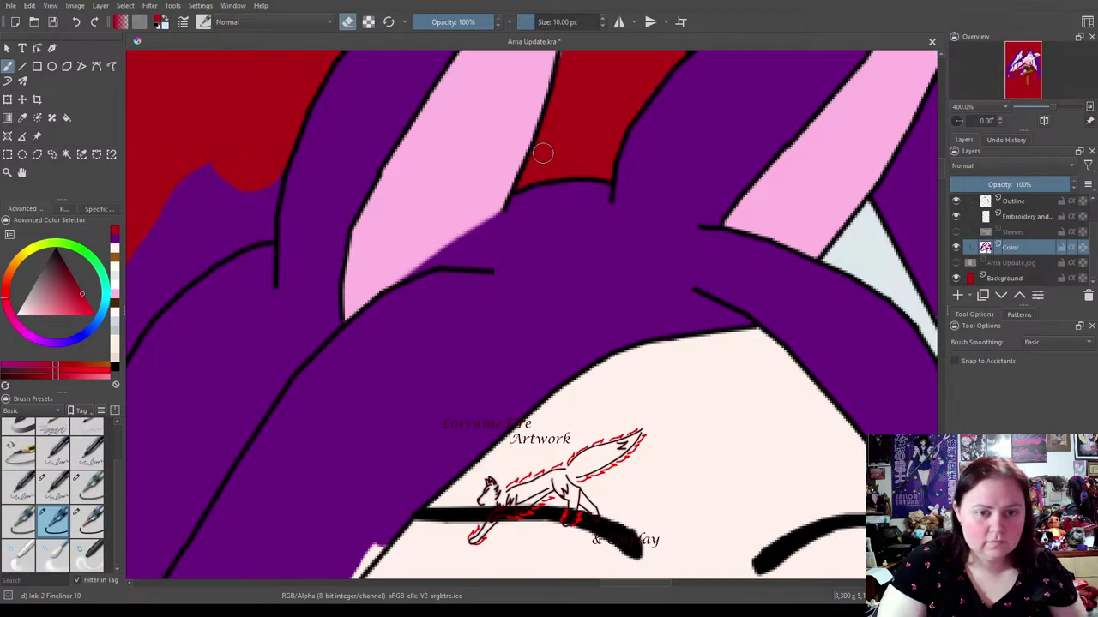
Erase small test marks on the shoulder and paint over them again with skin color.
{"action": "left_click_drag", "start_coordinate": [573, 148], "coordinate": [446, 200]}
{"action": "mouse_move", "coordinate": [349, 255]}
{"action": "left_mouse_down"}
{"action": "mouse_move", "coordinate": [880, 112]}
{"action": "mouse_move", "coordinate": [375, 372]}
{"action": "mouse_move", "coordinate": [421, 294]}
{"action": "left_mouse_up"}
{"action": "left_click", "coordinate": [461, 257]}
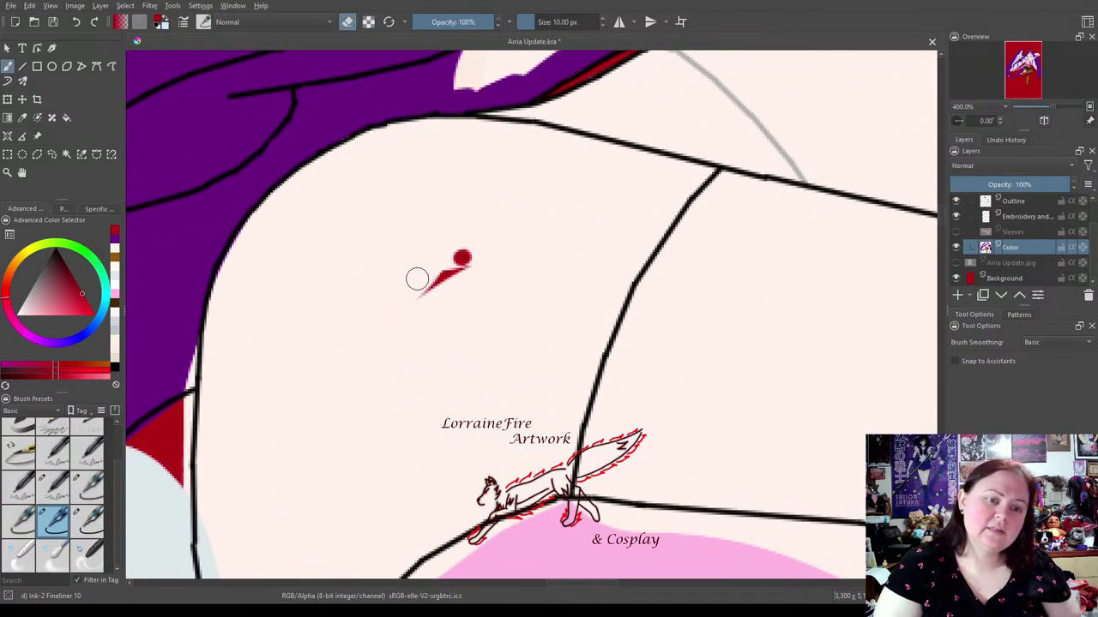
{"action": "left_click", "coordinate": [117, 271]}
{"action": "mouse_move", "coordinate": [429, 287]}
{"action": "left_mouse_down"}
{"action": "mouse_move", "coordinate": [490, 238]}
{"action": "mouse_move", "coordinate": [459, 288]}
{"action": "left_mouse_up"}
Paint purple over the cream and white spill inside the hair along the shoulder, neck and cheek outline.
{"action": "mouse_move", "coordinate": [445, 326]}
{"action": "left_mouse_down"}
{"action": "mouse_move", "coordinate": [632, 206]}
{"action": "mouse_move", "coordinate": [669, 249]}
{"action": "mouse_move", "coordinate": [321, 399]}
{"action": "mouse_move", "coordinate": [538, 399]}
{"action": "mouse_move", "coordinate": [558, 289]}
{"action": "mouse_move", "coordinate": [632, 299]}
{"action": "left_mouse_up"}
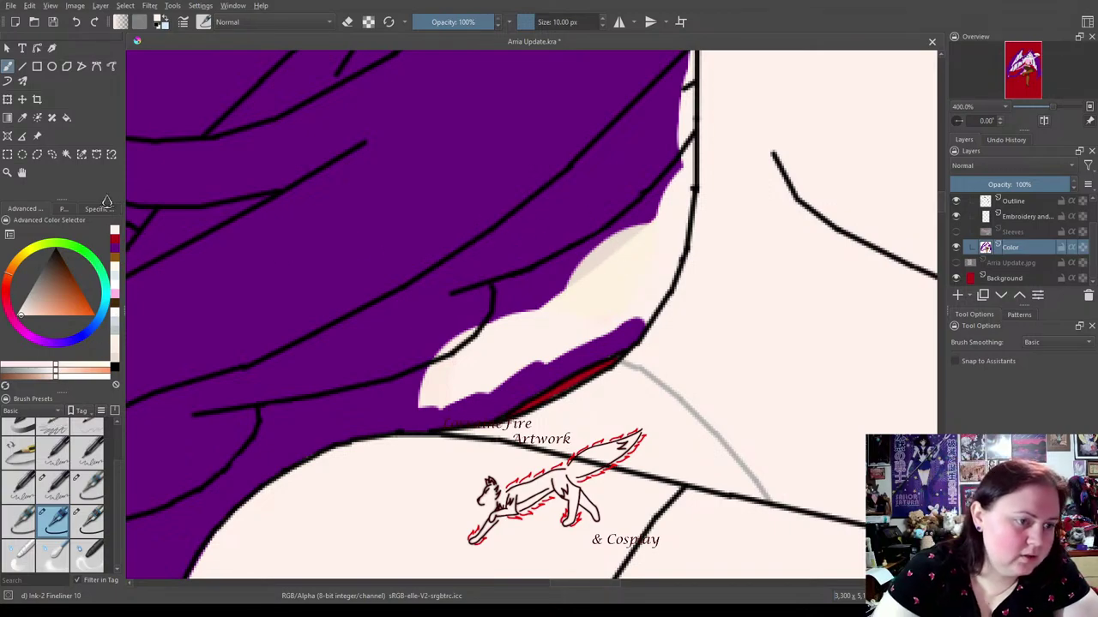
{"action": "left_click", "coordinate": [115, 259]}
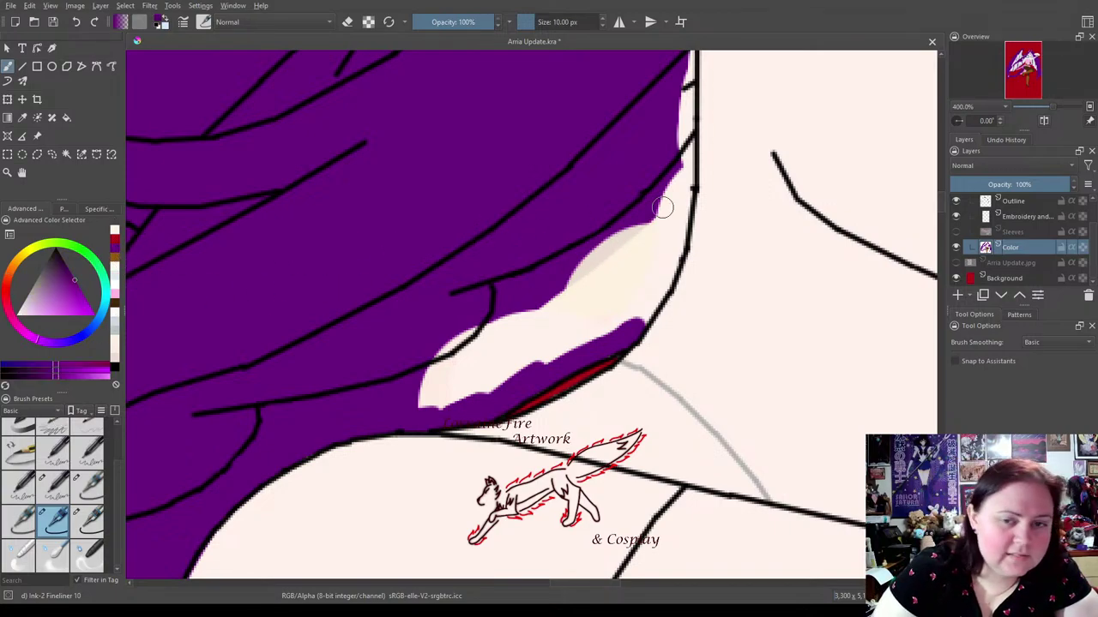
{"action": "mouse_move", "coordinate": [672, 133]}
{"action": "left_mouse_down"}
{"action": "mouse_move", "coordinate": [678, 225]}
{"action": "mouse_move", "coordinate": [651, 285]}
{"action": "mouse_move", "coordinate": [664, 279]}
{"action": "mouse_move", "coordinate": [639, 319]}
{"action": "mouse_move", "coordinate": [643, 309]}
{"action": "mouse_move", "coordinate": [415, 405]}
{"action": "mouse_move", "coordinate": [473, 395]}
{"action": "mouse_move", "coordinate": [599, 326]}
{"action": "mouse_move", "coordinate": [473, 390]}
{"action": "mouse_move", "coordinate": [406, 368]}
{"action": "mouse_move", "coordinate": [428, 378]}
{"action": "mouse_move", "coordinate": [414, 401]}
{"action": "mouse_move", "coordinate": [507, 307]}
{"action": "mouse_move", "coordinate": [568, 298]}
{"action": "mouse_move", "coordinate": [587, 275]}
{"action": "mouse_move", "coordinate": [597, 289]}
{"action": "mouse_move", "coordinate": [662, 230]}
{"action": "mouse_move", "coordinate": [635, 297]}
{"action": "mouse_move", "coordinate": [620, 255]}
{"action": "left_mouse_up"}
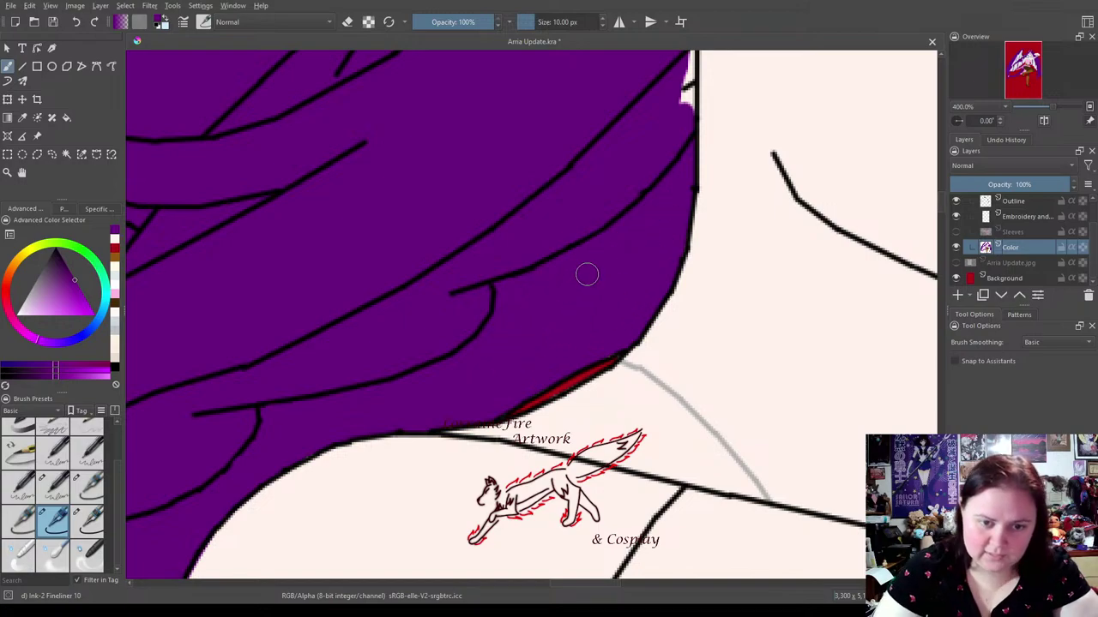
{"action": "left_click_drag", "start_coordinate": [669, 210], "coordinate": [656, 424]}
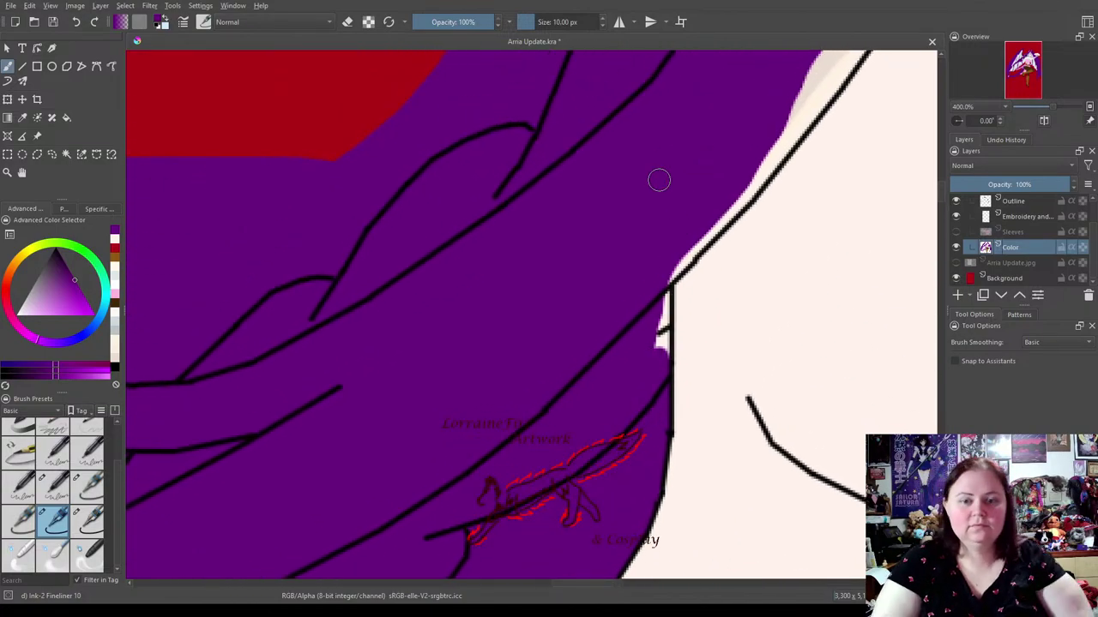
{"action": "left_click_drag", "start_coordinate": [654, 316], "coordinate": [660, 348]}
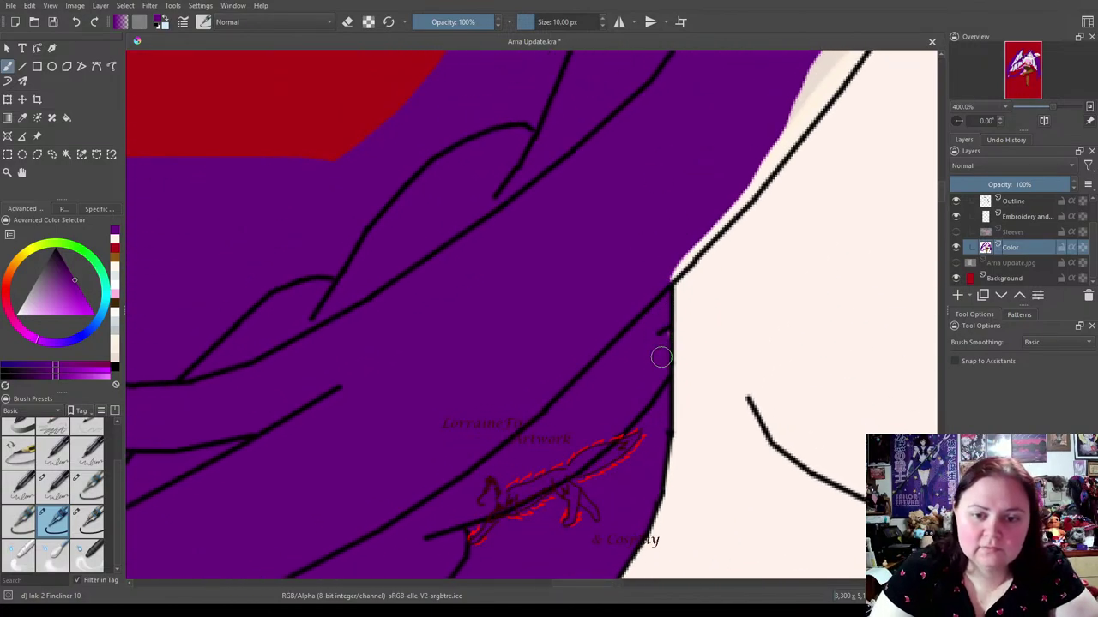
{"action": "mouse_move", "coordinate": [652, 281]}
{"action": "left_mouse_down"}
{"action": "mouse_move", "coordinate": [716, 225]}
{"action": "mouse_move", "coordinate": [849, 64]}
{"action": "left_mouse_up"}
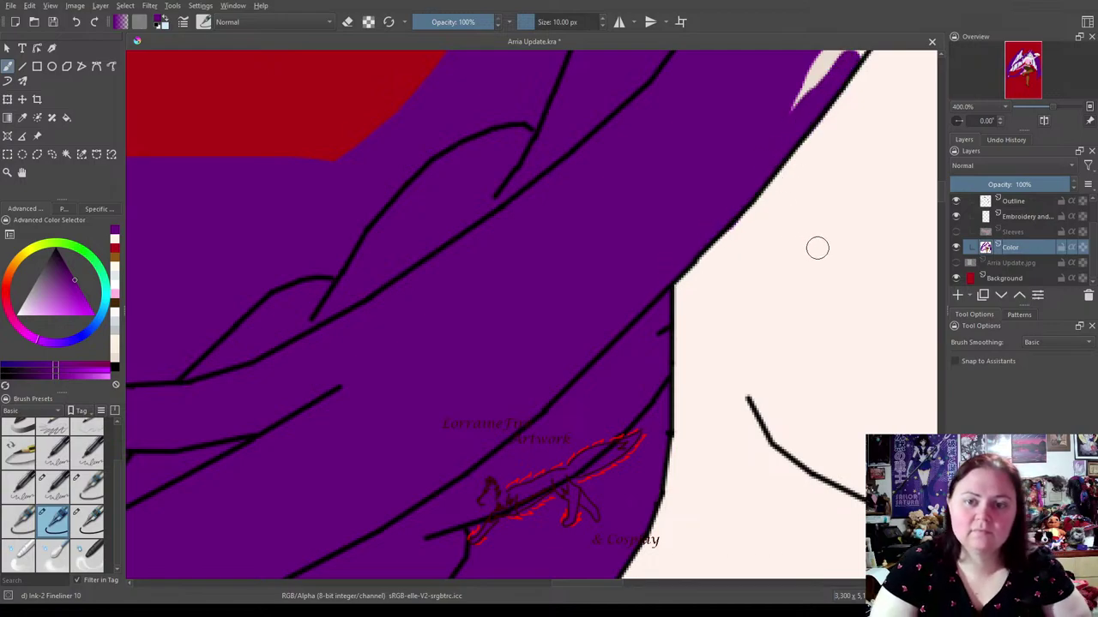
{"action": "mouse_move", "coordinate": [872, 209]}
{"action": "left_mouse_down"}
{"action": "mouse_move", "coordinate": [480, 449]}
{"action": "mouse_move", "coordinate": [453, 484]}
{"action": "mouse_move", "coordinate": [375, 383]}
{"action": "mouse_move", "coordinate": [363, 398]}
{"action": "mouse_move", "coordinate": [419, 314]}
{"action": "mouse_move", "coordinate": [369, 413]}
{"action": "mouse_move", "coordinate": [481, 275]}
{"action": "left_mouse_up"}
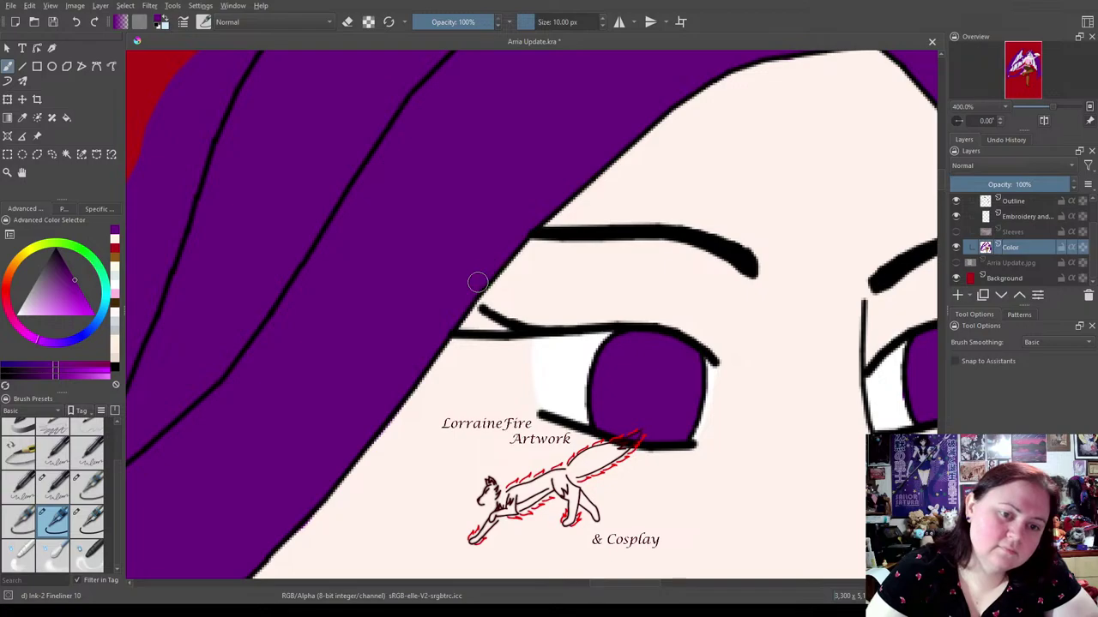
Erase the purple spill outside the hair curve beside the ear, moving from the Ink-2 Fineliner 10 to the Fineliner 25.
{"action": "left_click_drag", "start_coordinate": [400, 232], "coordinate": [608, 412]}
{"action": "left_click", "coordinate": [345, 24]}
{"action": "left_click_drag", "start_coordinate": [499, 399], "coordinate": [526, 352]}
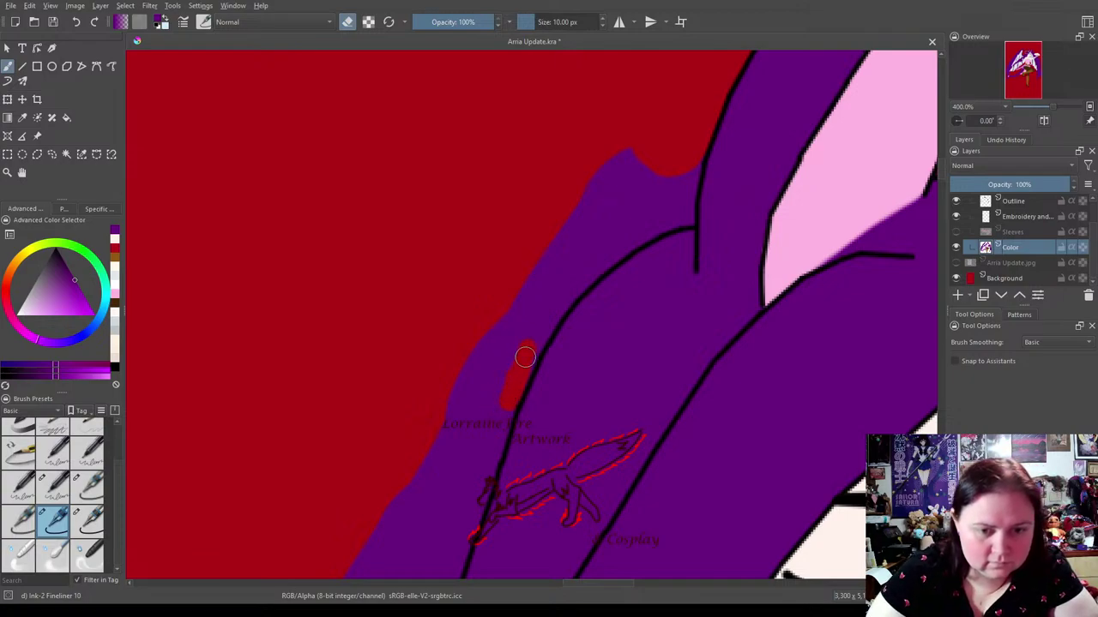
{"action": "mouse_move", "coordinate": [558, 301]}
{"action": "left_mouse_down"}
{"action": "mouse_move", "coordinate": [620, 248]}
{"action": "mouse_move", "coordinate": [688, 217]}
{"action": "mouse_move", "coordinate": [690, 155]}
{"action": "mouse_move", "coordinate": [651, 214]}
{"action": "mouse_move", "coordinate": [674, 175]}
{"action": "mouse_move", "coordinate": [667, 203]}
{"action": "mouse_move", "coordinate": [585, 253]}
{"action": "mouse_move", "coordinate": [668, 165]}
{"action": "mouse_move", "coordinate": [573, 192]}
{"action": "left_mouse_up"}
{"action": "left_click", "coordinate": [91, 521]}
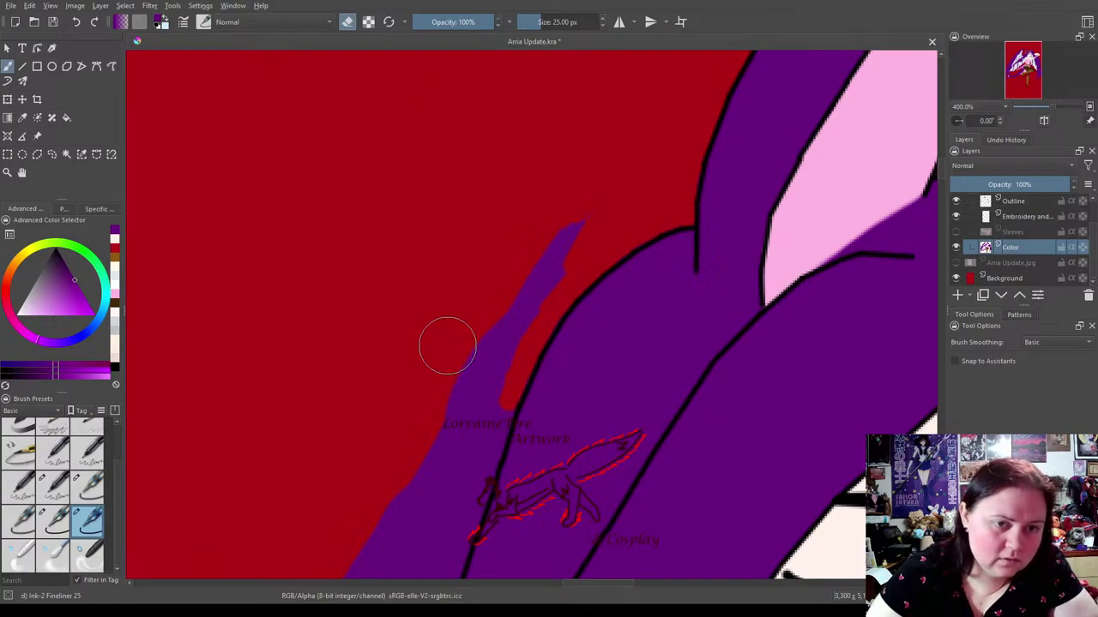
{"action": "mouse_move", "coordinate": [554, 228]}
{"action": "left_mouse_down"}
{"action": "mouse_move", "coordinate": [510, 316]}
{"action": "mouse_move", "coordinate": [524, 300]}
{"action": "mouse_move", "coordinate": [447, 389]}
{"action": "mouse_move", "coordinate": [437, 437]}
{"action": "mouse_move", "coordinate": [458, 442]}
{"action": "mouse_move", "coordinate": [482, 416]}
{"action": "mouse_move", "coordinate": [461, 485]}
{"action": "left_mouse_up"}
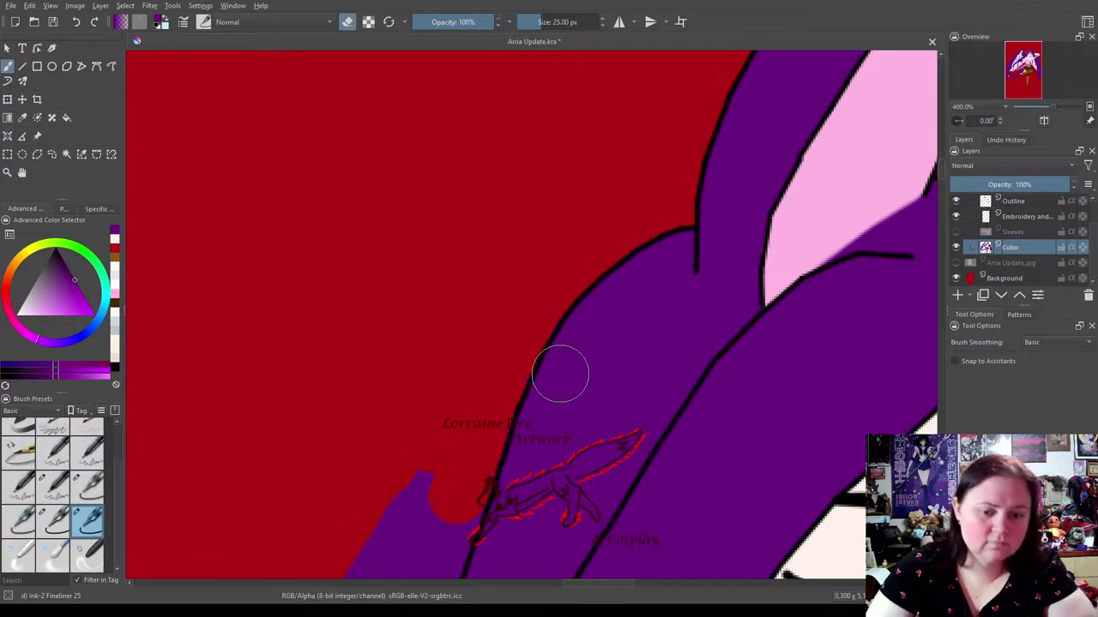
Erase the wide purple spill above the lower hair strands with the 25 px eraser, staying just outside the outline.
{"action": "mouse_move", "coordinate": [605, 357]}
{"action": "left_mouse_down"}
{"action": "mouse_move", "coordinate": [620, 159]}
{"action": "mouse_move", "coordinate": [668, 239]}
{"action": "mouse_move", "coordinate": [730, 248]}
{"action": "left_mouse_up"}
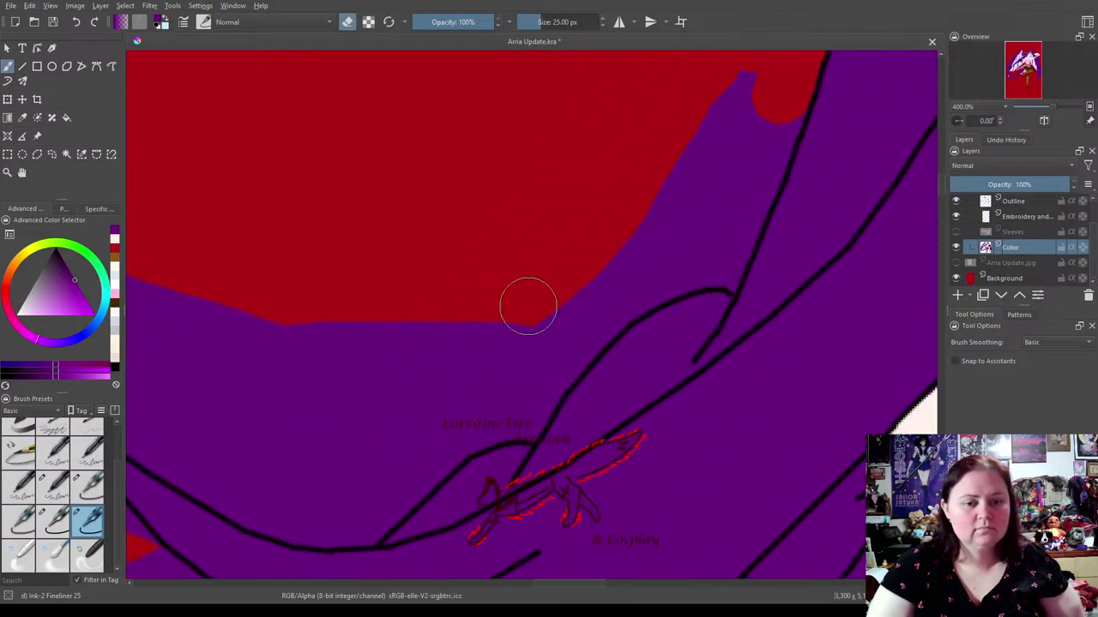
{"action": "mouse_move", "coordinate": [146, 254]}
{"action": "left_mouse_down"}
{"action": "mouse_move", "coordinate": [226, 434]}
{"action": "mouse_move", "coordinate": [368, 450]}
{"action": "mouse_move", "coordinate": [667, 213]}
{"action": "mouse_move", "coordinate": [734, 124]}
{"action": "mouse_move", "coordinate": [740, 69]}
{"action": "left_mouse_up"}
{"action": "mouse_move", "coordinate": [443, 352]}
{"action": "left_mouse_down"}
{"action": "mouse_move", "coordinate": [302, 428]}
{"action": "mouse_move", "coordinate": [211, 367]}
{"action": "mouse_move", "coordinate": [163, 274]}
{"action": "mouse_move", "coordinate": [226, 359]}
{"action": "mouse_move", "coordinate": [392, 357]}
{"action": "mouse_move", "coordinate": [396, 333]}
{"action": "mouse_move", "coordinate": [239, 326]}
{"action": "left_mouse_up"}
{"action": "mouse_move", "coordinate": [546, 286]}
{"action": "left_mouse_down"}
{"action": "mouse_move", "coordinate": [503, 404]}
{"action": "mouse_move", "coordinate": [557, 320]}
{"action": "mouse_move", "coordinate": [688, 240]}
{"action": "mouse_move", "coordinate": [749, 154]}
{"action": "mouse_move", "coordinate": [766, 97]}
{"action": "left_mouse_up"}
{"action": "mouse_move", "coordinate": [151, 322]}
{"action": "left_mouse_down"}
{"action": "mouse_move", "coordinate": [145, 394]}
{"action": "mouse_move", "coordinate": [215, 459]}
{"action": "mouse_move", "coordinate": [276, 492]}
{"action": "mouse_move", "coordinate": [326, 493]}
{"action": "mouse_move", "coordinate": [461, 420]}
{"action": "left_mouse_up"}
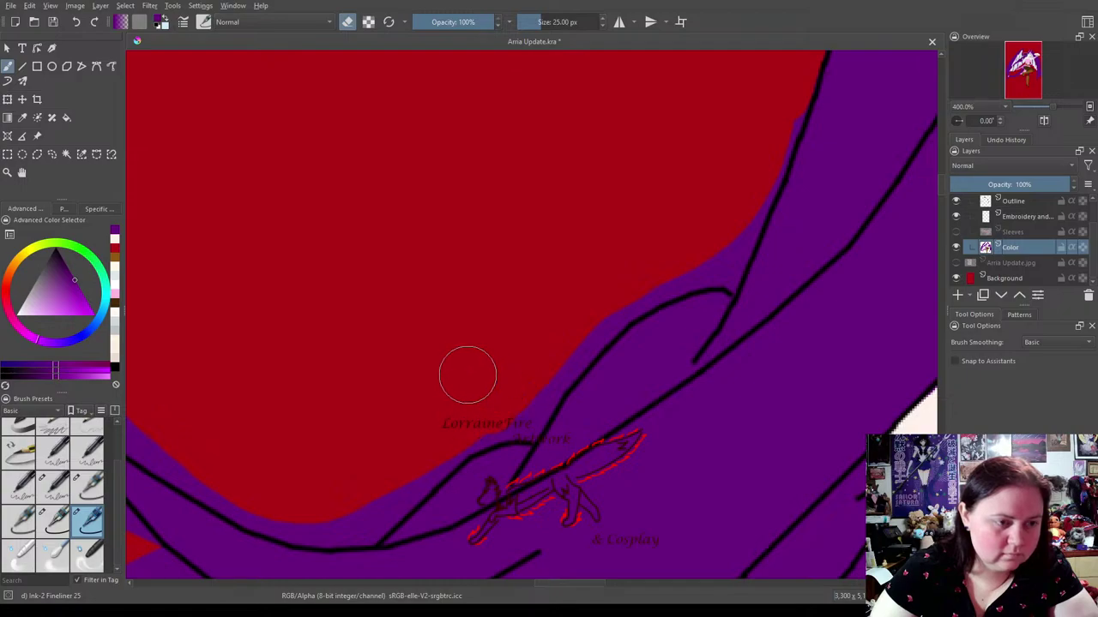
Trim the remaining purple fringe up to the outline of the lower hair strands with the 10 px Ink-2 Fineliner 10 eraser.
{"action": "left_click", "coordinate": [53, 521]}
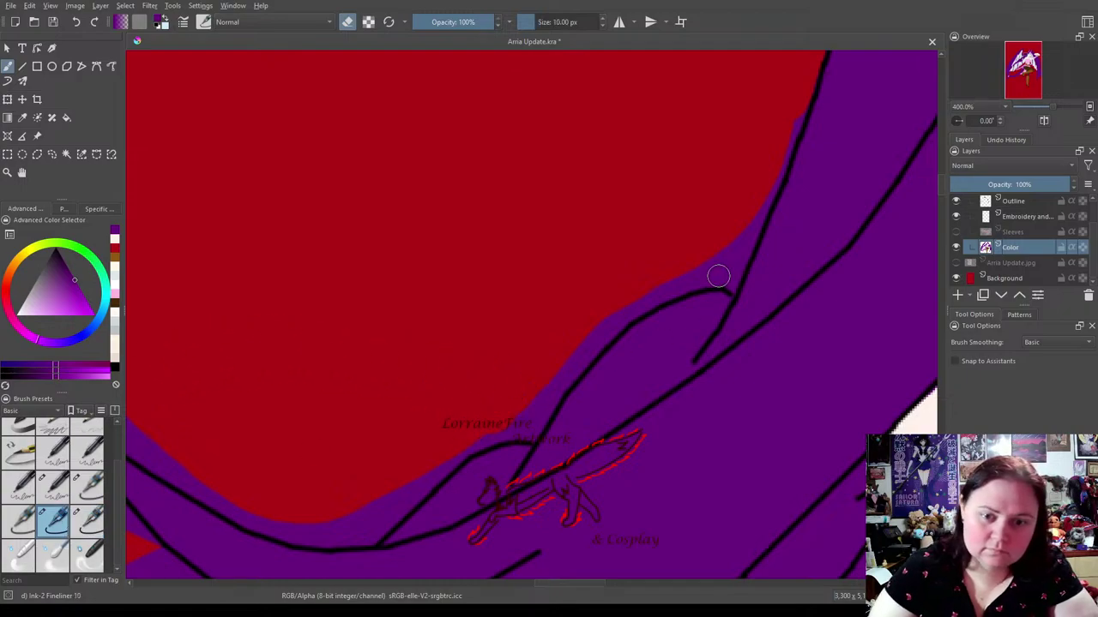
{"action": "left_click_drag", "start_coordinate": [736, 255], "coordinate": [743, 243]}
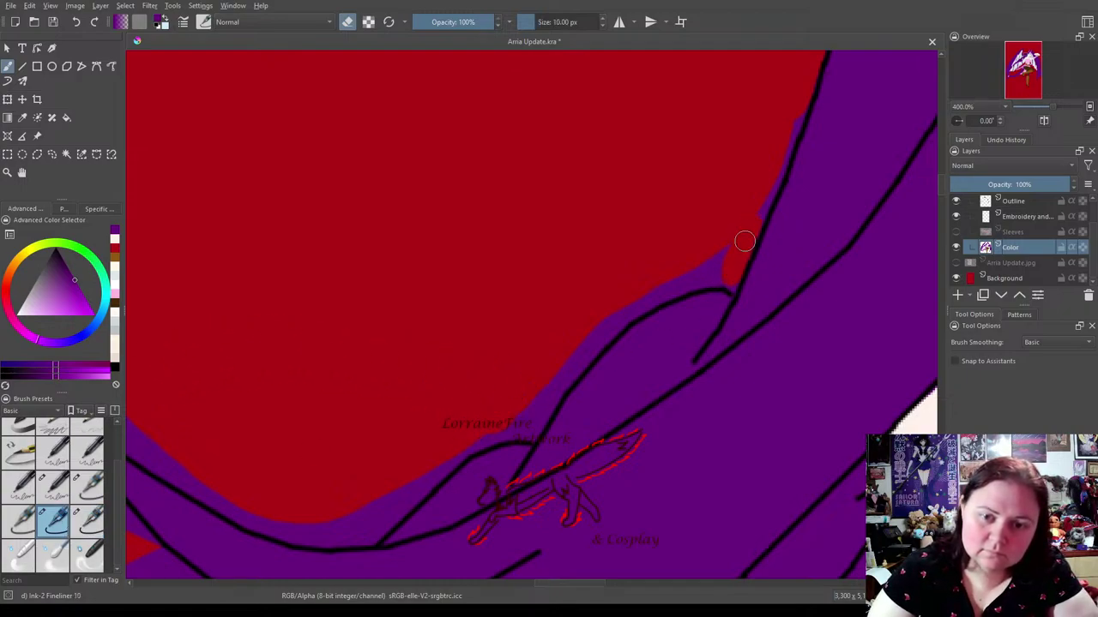
{"action": "left_click_drag", "start_coordinate": [765, 197], "coordinate": [785, 150]}
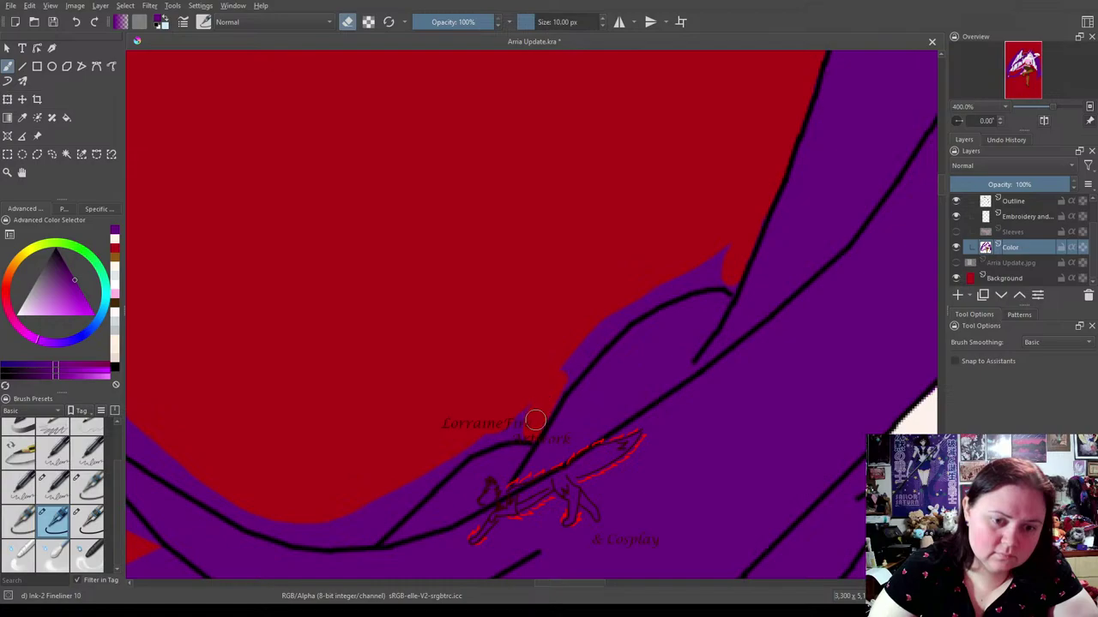
{"action": "left_click_drag", "start_coordinate": [568, 377], "coordinate": [591, 348]}
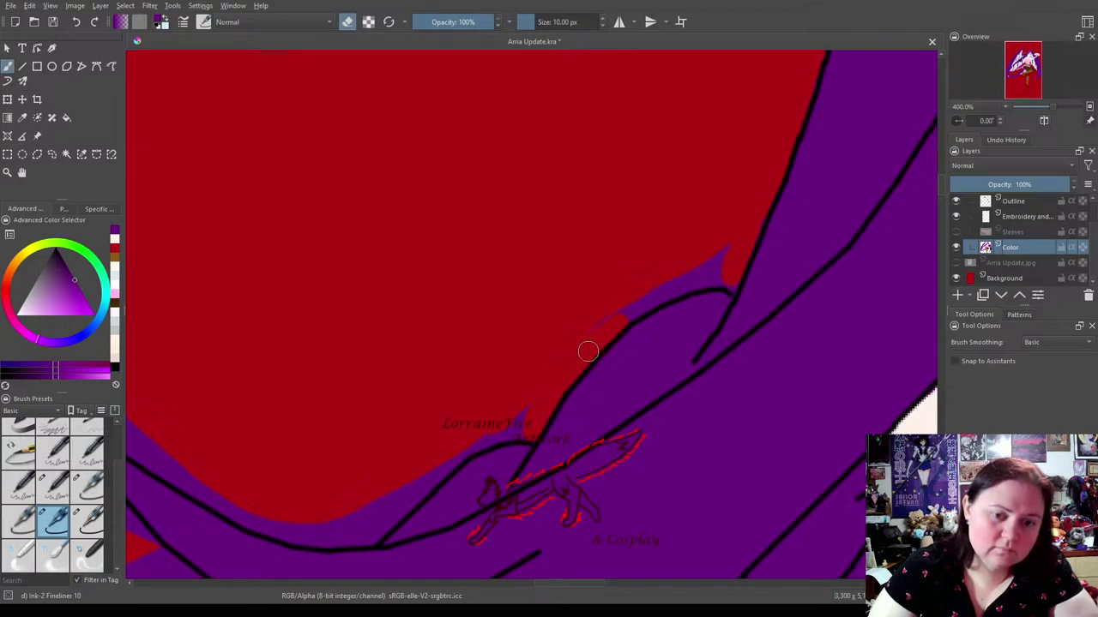
{"action": "mouse_move", "coordinate": [629, 313]}
{"action": "left_mouse_down"}
{"action": "mouse_move", "coordinate": [704, 280]}
{"action": "mouse_move", "coordinate": [668, 288]}
{"action": "mouse_move", "coordinate": [720, 279]}
{"action": "mouse_move", "coordinate": [701, 253]}
{"action": "left_mouse_up"}
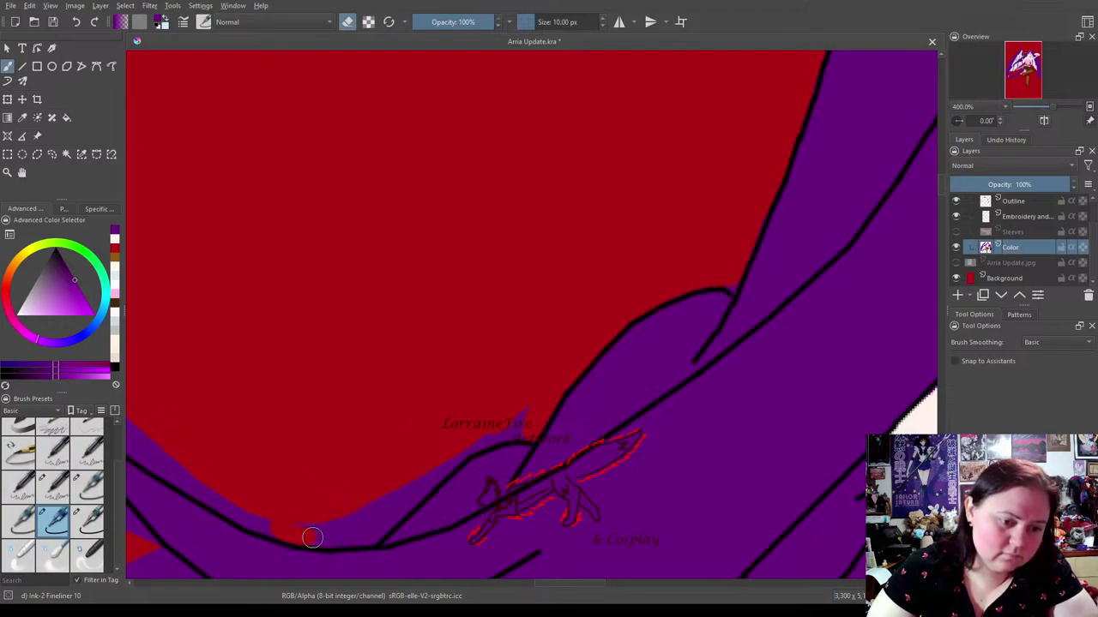
{"action": "mouse_move", "coordinate": [371, 537]}
{"action": "left_mouse_down"}
{"action": "mouse_move", "coordinate": [411, 490]}
{"action": "mouse_move", "coordinate": [408, 503]}
{"action": "left_mouse_up"}
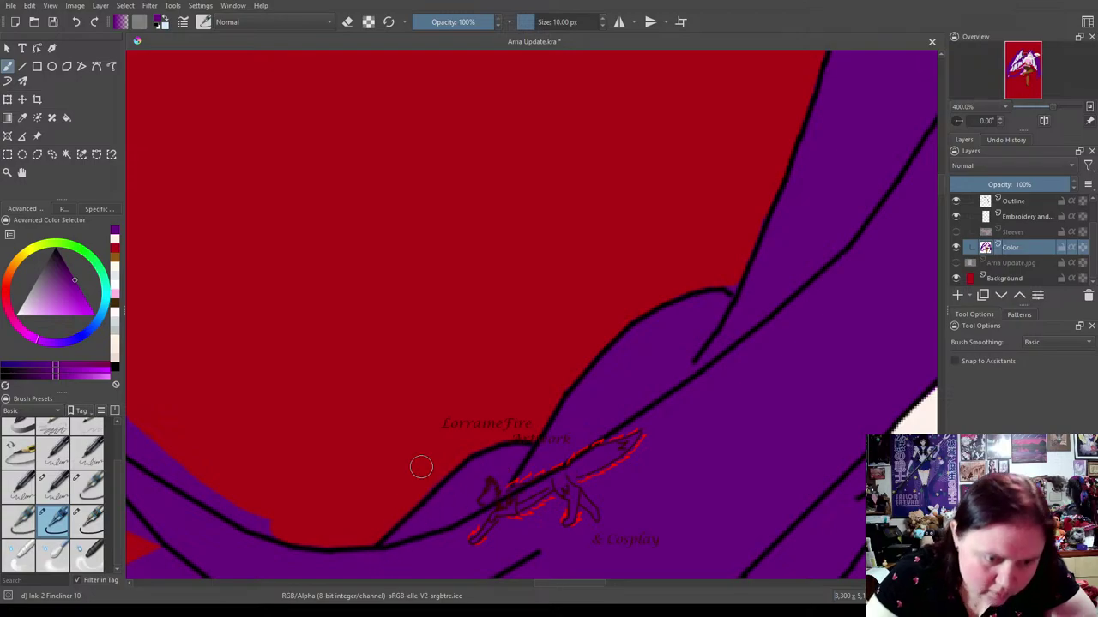
Erase the purple spill on both sides of the pointed hair strand with the 25 px Ink-2 Fineliner 25 eraser.
{"action": "left_click", "coordinate": [347, 21]}
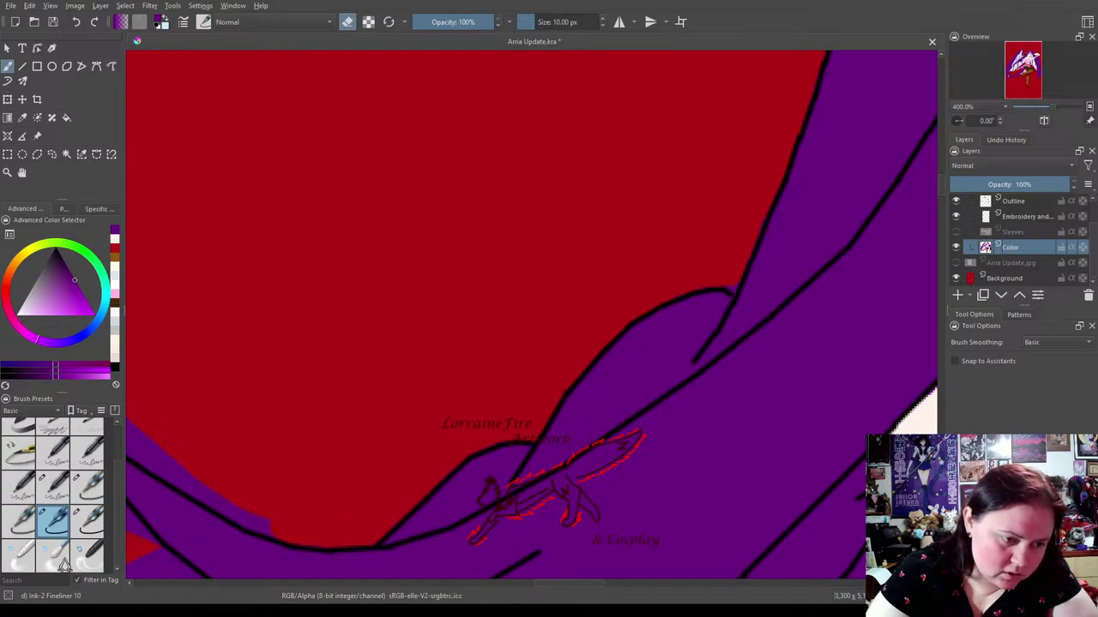
{"action": "left_click", "coordinate": [91, 464]}
{"action": "left_click", "coordinate": [349, 23]}
{"action": "left_click", "coordinate": [88, 486]}
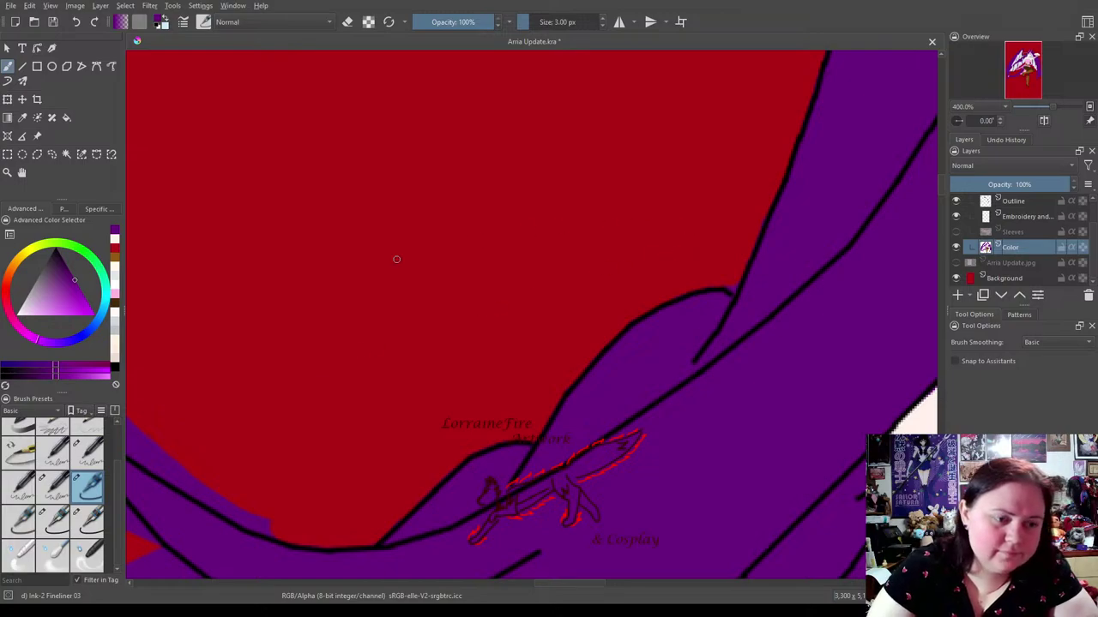
{"action": "left_click", "coordinate": [347, 23]}
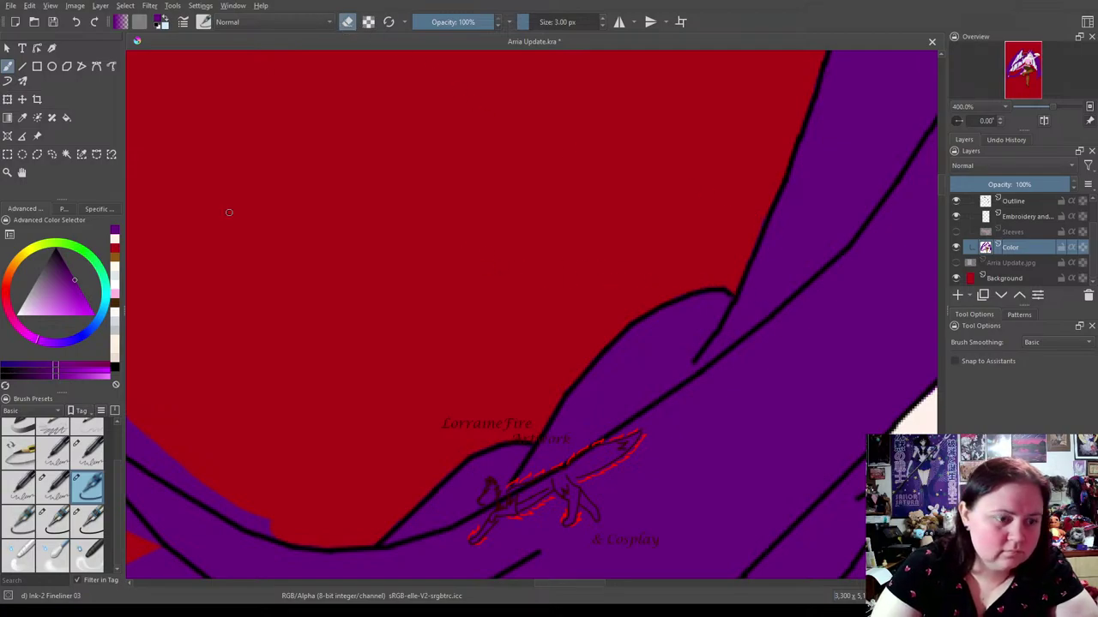
{"action": "left_click", "coordinate": [87, 515]}
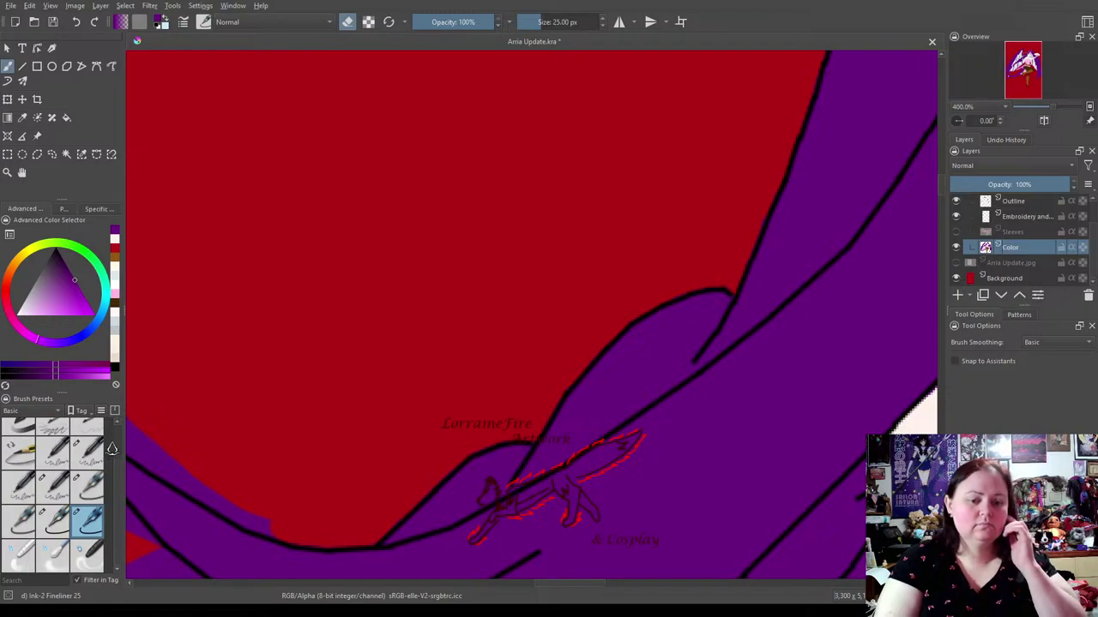
{"action": "left_click_drag", "start_coordinate": [412, 355], "coordinate": [766, 233]}
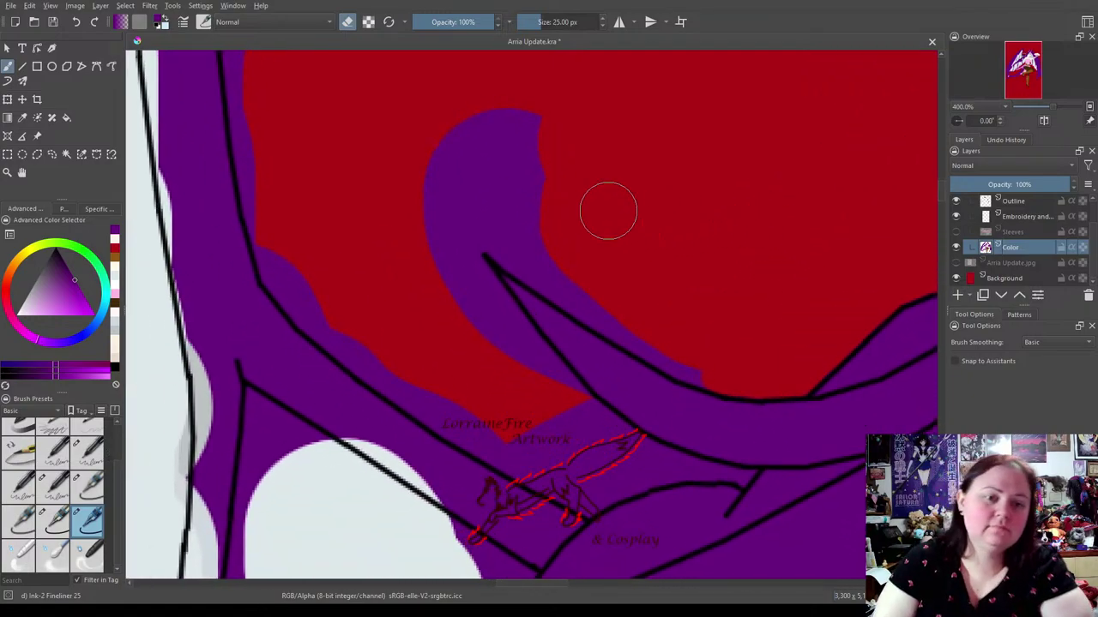
{"action": "mouse_move", "coordinate": [532, 112]}
{"action": "left_mouse_down"}
{"action": "mouse_move", "coordinate": [454, 144]}
{"action": "mouse_move", "coordinate": [580, 169]}
{"action": "mouse_move", "coordinate": [418, 160]}
{"action": "mouse_move", "coordinate": [558, 223]}
{"action": "mouse_move", "coordinate": [457, 187]}
{"action": "mouse_move", "coordinate": [525, 249]}
{"action": "mouse_move", "coordinate": [515, 245]}
{"action": "mouse_move", "coordinate": [695, 358]}
{"action": "left_mouse_up"}
{"action": "mouse_move", "coordinate": [434, 202]}
{"action": "left_mouse_down"}
{"action": "mouse_move", "coordinate": [472, 314]}
{"action": "mouse_move", "coordinate": [468, 289]}
{"action": "mouse_move", "coordinate": [515, 363]}
{"action": "mouse_move", "coordinate": [587, 412]}
{"action": "left_mouse_up"}
Erase the purple from the narrow gap between the strands and along the long outer strand, refining the corner with Fineliners 10 and 05.
{"action": "mouse_move", "coordinate": [571, 478]}
{"action": "left_mouse_down"}
{"action": "mouse_move", "coordinate": [637, 464]}
{"action": "mouse_move", "coordinate": [581, 424]}
{"action": "mouse_move", "coordinate": [602, 442]}
{"action": "mouse_move", "coordinate": [590, 427]}
{"action": "mouse_move", "coordinate": [601, 440]}
{"action": "mouse_move", "coordinate": [559, 452]}
{"action": "mouse_move", "coordinate": [509, 424]}
{"action": "left_mouse_up"}
{"action": "mouse_move", "coordinate": [311, 82]}
{"action": "left_mouse_down"}
{"action": "mouse_move", "coordinate": [251, 41]}
{"action": "mouse_move", "coordinate": [254, 67]}
{"action": "mouse_move", "coordinate": [250, 37]}
{"action": "mouse_move", "coordinate": [271, 227]}
{"action": "left_mouse_up"}
{"action": "mouse_move", "coordinate": [291, 271]}
{"action": "left_mouse_down"}
{"action": "mouse_move", "coordinate": [392, 365]}
{"action": "mouse_move", "coordinate": [360, 345]}
{"action": "mouse_move", "coordinate": [448, 394]}
{"action": "left_mouse_up"}
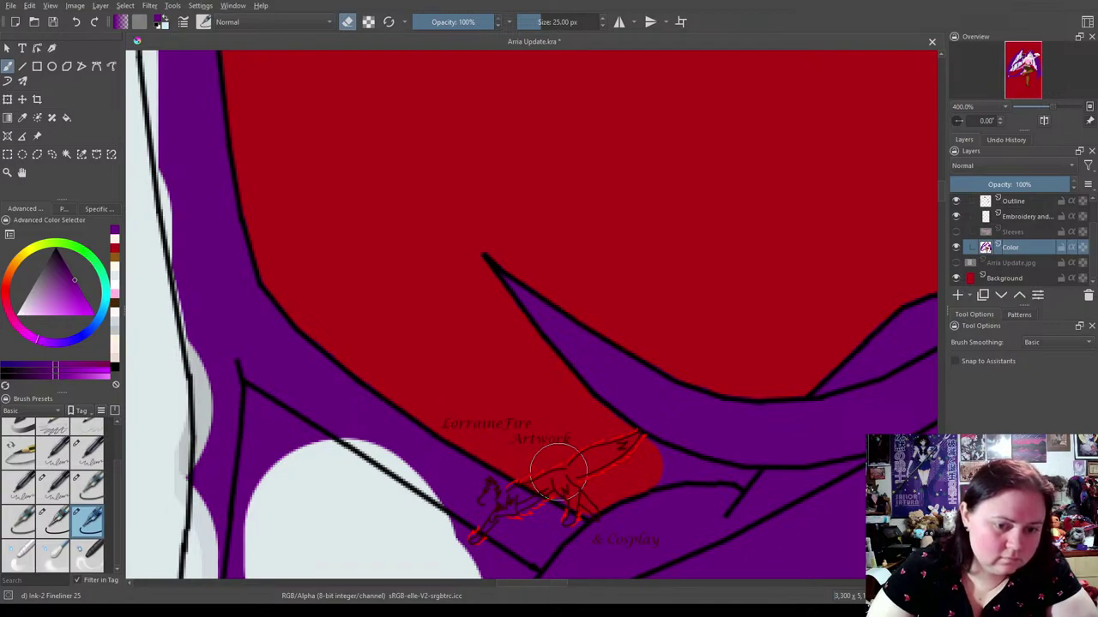
{"action": "left_click", "coordinate": [42, 511]}
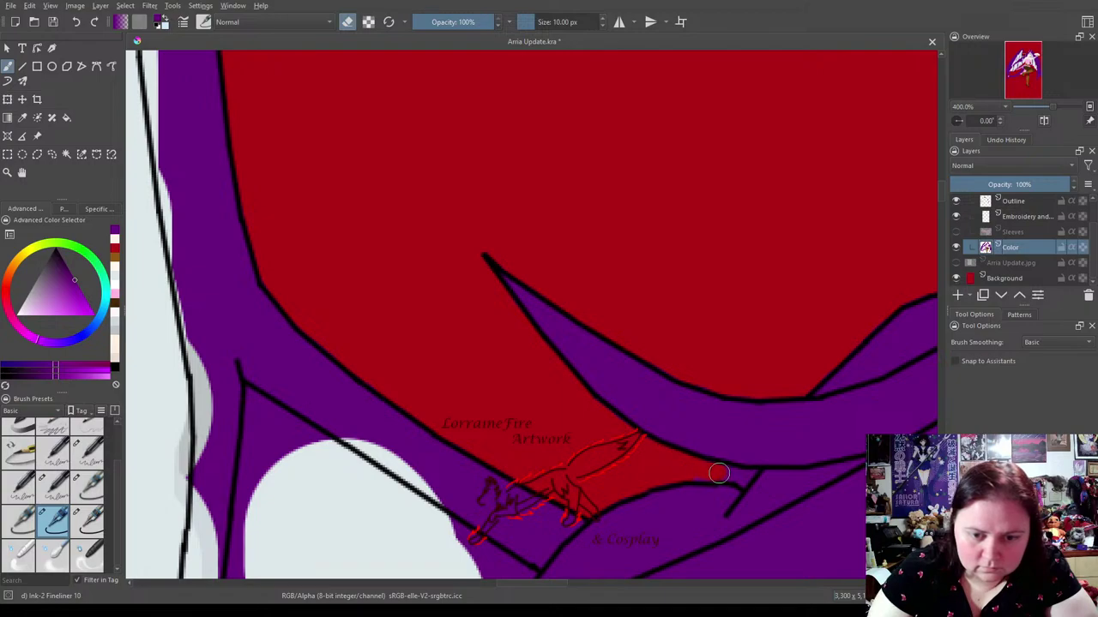
{"action": "left_click", "coordinate": [19, 519]}
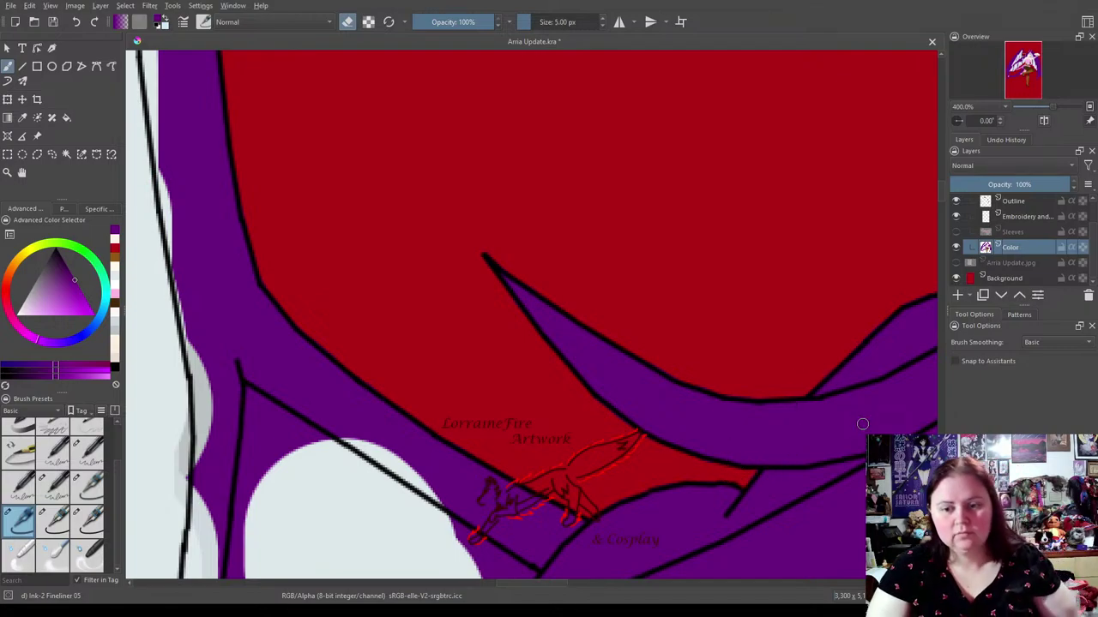
Paint purple with the Ink-2 Fineliner 10 over the pale spill inside the strands below the triangular gap.
{"action": "mouse_move", "coordinate": [859, 474]}
{"action": "left_mouse_down"}
{"action": "mouse_move", "coordinate": [472, 282]}
{"action": "mouse_move", "coordinate": [855, 255]}
{"action": "mouse_move", "coordinate": [659, 353]}
{"action": "mouse_move", "coordinate": [351, 569]}
{"action": "mouse_move", "coordinate": [586, 317]}
{"action": "mouse_move", "coordinate": [729, 500]}
{"action": "mouse_move", "coordinate": [667, 497]}
{"action": "mouse_move", "coordinate": [735, 314]}
{"action": "mouse_move", "coordinate": [718, 238]}
{"action": "mouse_move", "coordinate": [686, 269]}
{"action": "mouse_move", "coordinate": [711, 255]}
{"action": "mouse_move", "coordinate": [692, 247]}
{"action": "left_mouse_up"}
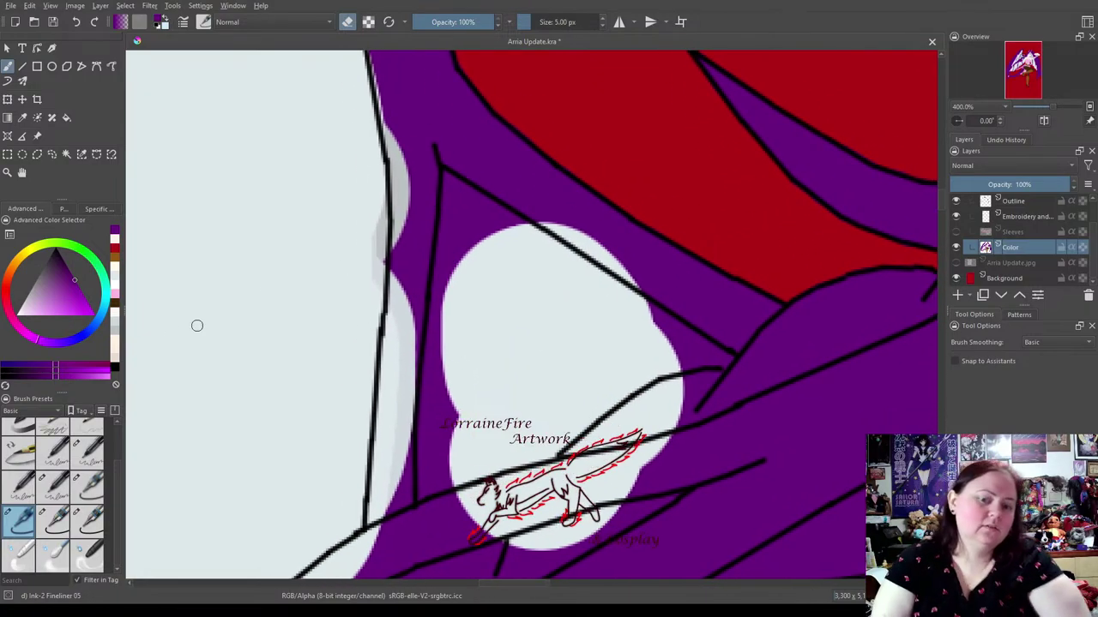
{"action": "left_click", "coordinate": [52, 520]}
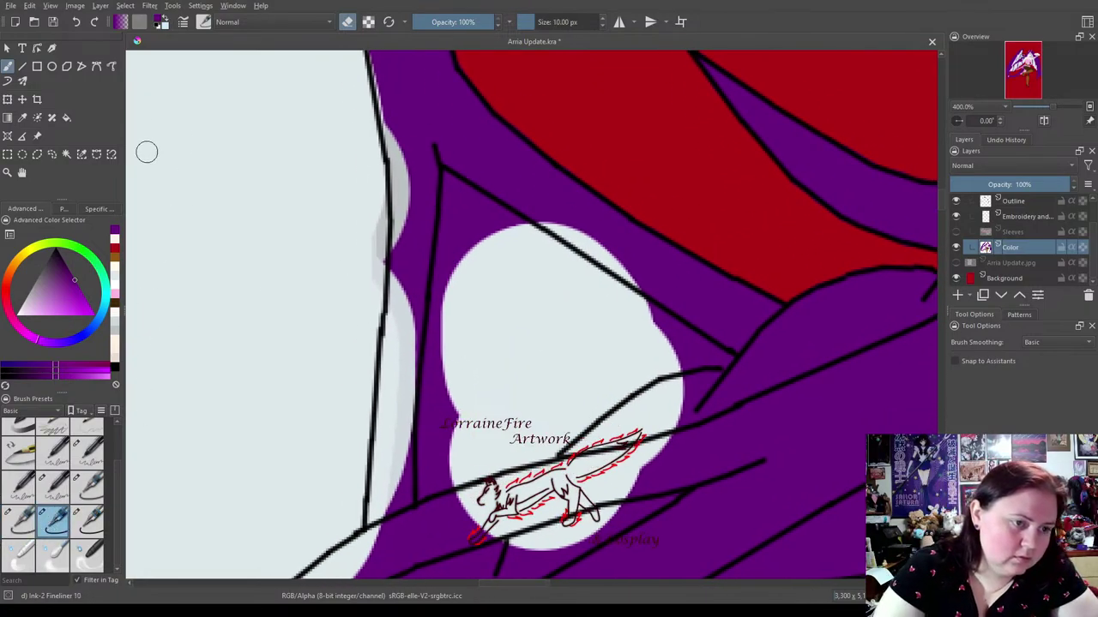
{"action": "mouse_move", "coordinate": [582, 463]}
{"action": "left_mouse_down"}
{"action": "mouse_move", "coordinate": [686, 385]}
{"action": "mouse_move", "coordinate": [650, 410]}
{"action": "mouse_move", "coordinate": [660, 404]}
{"action": "mouse_move", "coordinate": [666, 422]}
{"action": "mouse_move", "coordinate": [498, 494]}
{"action": "mouse_move", "coordinate": [521, 480]}
{"action": "mouse_move", "coordinate": [477, 491]}
{"action": "mouse_move", "coordinate": [550, 484]}
{"action": "mouse_move", "coordinate": [482, 520]}
{"action": "mouse_move", "coordinate": [473, 538]}
{"action": "mouse_move", "coordinate": [671, 472]}
{"action": "mouse_move", "coordinate": [553, 490]}
{"action": "left_mouse_up"}
{"action": "mouse_move", "coordinate": [679, 453]}
{"action": "left_mouse_down"}
{"action": "mouse_move", "coordinate": [516, 535]}
{"action": "mouse_move", "coordinate": [618, 497]}
{"action": "mouse_move", "coordinate": [619, 510]}
{"action": "mouse_move", "coordinate": [556, 549]}
{"action": "left_mouse_up"}
{"action": "mouse_move", "coordinate": [592, 480]}
{"action": "left_mouse_down"}
{"action": "mouse_move", "coordinate": [623, 436]}
{"action": "mouse_move", "coordinate": [746, 132]}
{"action": "mouse_move", "coordinate": [830, 194]}
{"action": "mouse_move", "coordinate": [738, 301]}
{"action": "left_mouse_up"}
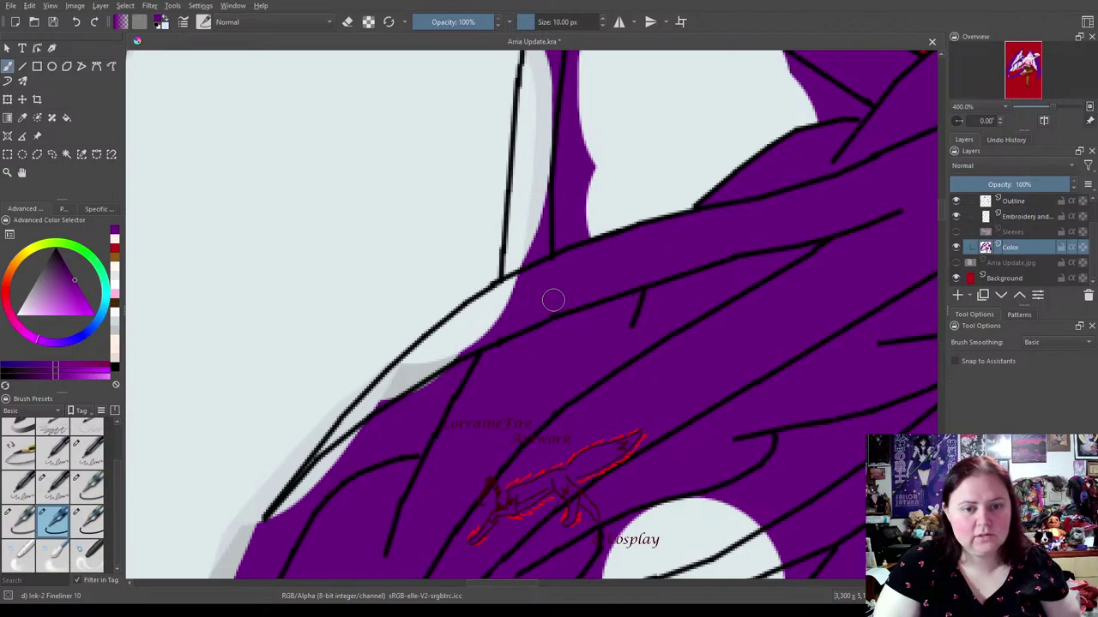
Paint purple over the pale and grey spill on the outer strand tips, the vertical strand and the diagonal strand above the gap.
{"action": "mouse_move", "coordinate": [307, 471]}
{"action": "left_mouse_down"}
{"action": "mouse_move", "coordinate": [353, 411]}
{"action": "mouse_move", "coordinate": [332, 445]}
{"action": "mouse_move", "coordinate": [498, 297]}
{"action": "mouse_move", "coordinate": [456, 324]}
{"action": "mouse_move", "coordinate": [524, 282]}
{"action": "left_mouse_up"}
{"action": "mouse_move", "coordinate": [419, 356]}
{"action": "left_mouse_down"}
{"action": "mouse_move", "coordinate": [402, 382]}
{"action": "mouse_move", "coordinate": [485, 327]}
{"action": "mouse_move", "coordinate": [402, 389]}
{"action": "left_mouse_up"}
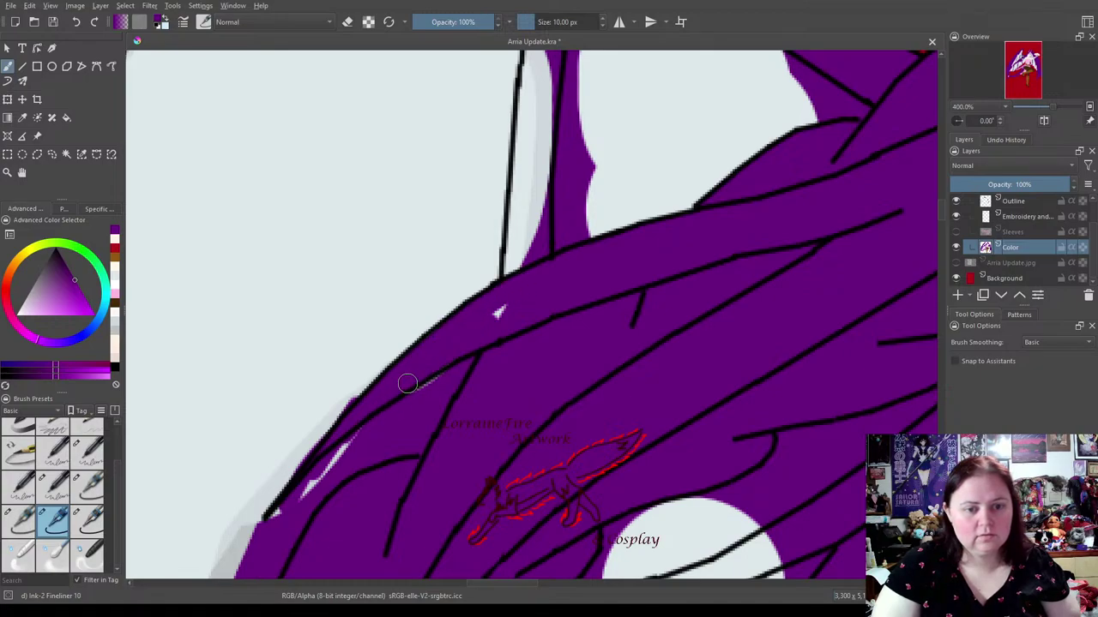
{"action": "scroll", "coordinate": [541, 306], "scroll_direction": "up", "scroll_amount": 3}
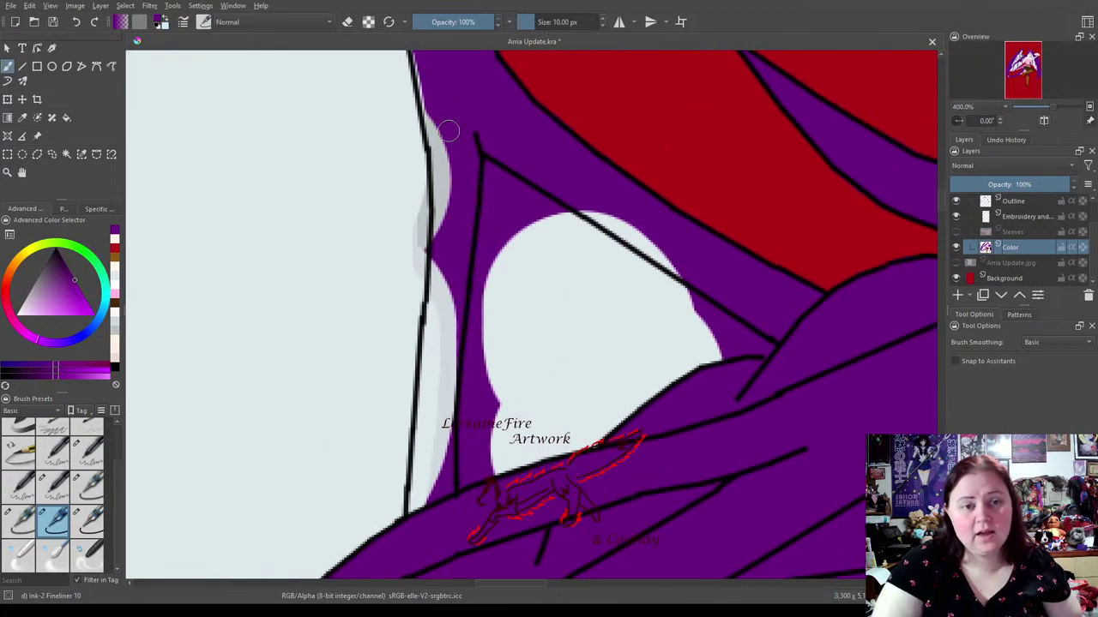
{"action": "mouse_move", "coordinate": [434, 109]}
{"action": "left_mouse_down"}
{"action": "mouse_move", "coordinate": [449, 183]}
{"action": "mouse_move", "coordinate": [440, 155]}
{"action": "mouse_move", "coordinate": [443, 256]}
{"action": "mouse_move", "coordinate": [446, 200]}
{"action": "mouse_move", "coordinate": [435, 347]}
{"action": "mouse_move", "coordinate": [419, 402]}
{"action": "mouse_move", "coordinate": [418, 509]}
{"action": "mouse_move", "coordinate": [444, 463]}
{"action": "mouse_move", "coordinate": [455, 268]}
{"action": "left_mouse_up"}
{"action": "scroll", "coordinate": [494, 212], "scroll_direction": "up", "scroll_amount": 10}
{"action": "mouse_move", "coordinate": [405, 130]}
{"action": "left_mouse_down"}
{"action": "mouse_move", "coordinate": [393, 195]}
{"action": "mouse_move", "coordinate": [391, 177]}
{"action": "mouse_move", "coordinate": [395, 257]}
{"action": "mouse_move", "coordinate": [436, 466]}
{"action": "mouse_move", "coordinate": [448, 232]}
{"action": "mouse_move", "coordinate": [387, 181]}
{"action": "mouse_move", "coordinate": [513, 262]}
{"action": "left_mouse_up"}
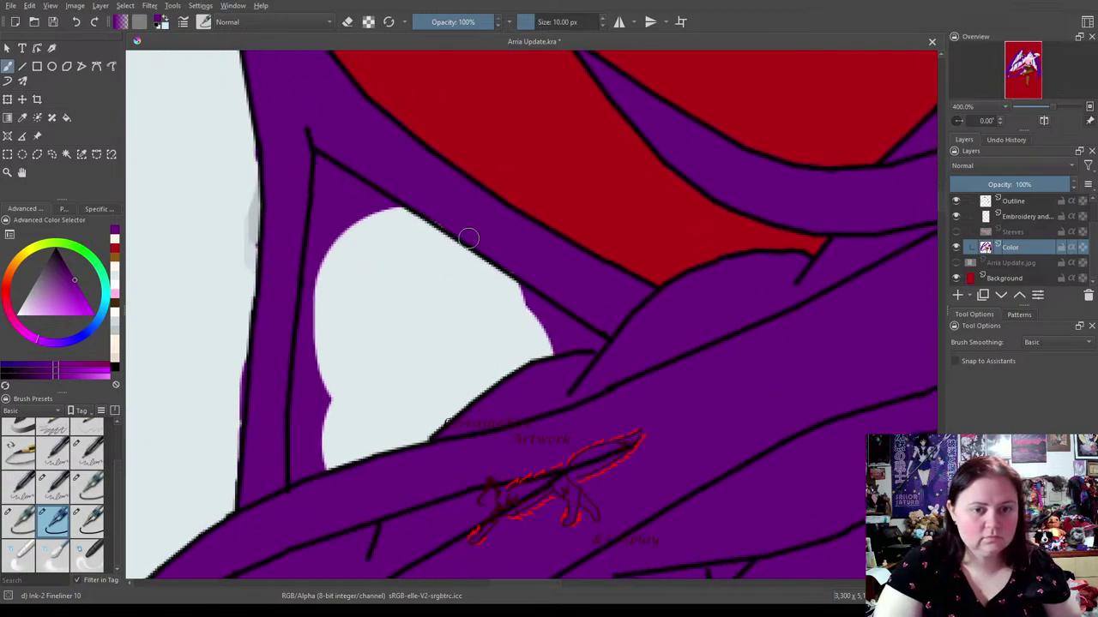
Paint purple over the pale and red areas inside the wide lower hair strand that runs up to the skin outline.
{"action": "mouse_move", "coordinate": [534, 266]}
{"action": "left_mouse_down"}
{"action": "mouse_move", "coordinate": [505, 321]}
{"action": "mouse_move", "coordinate": [483, 304]}
{"action": "mouse_move", "coordinate": [610, 115]}
{"action": "mouse_move", "coordinate": [547, 208]}
{"action": "mouse_move", "coordinate": [471, 120]}
{"action": "mouse_move", "coordinate": [541, 294]}
{"action": "mouse_move", "coordinate": [495, 350]}
{"action": "mouse_move", "coordinate": [426, 247]}
{"action": "mouse_move", "coordinate": [417, 289]}
{"action": "mouse_move", "coordinate": [441, 311]}
{"action": "mouse_move", "coordinate": [392, 321]}
{"action": "mouse_move", "coordinate": [369, 296]}
{"action": "left_mouse_up"}
{"action": "left_click_drag", "start_coordinate": [567, 212], "coordinate": [567, 199]}
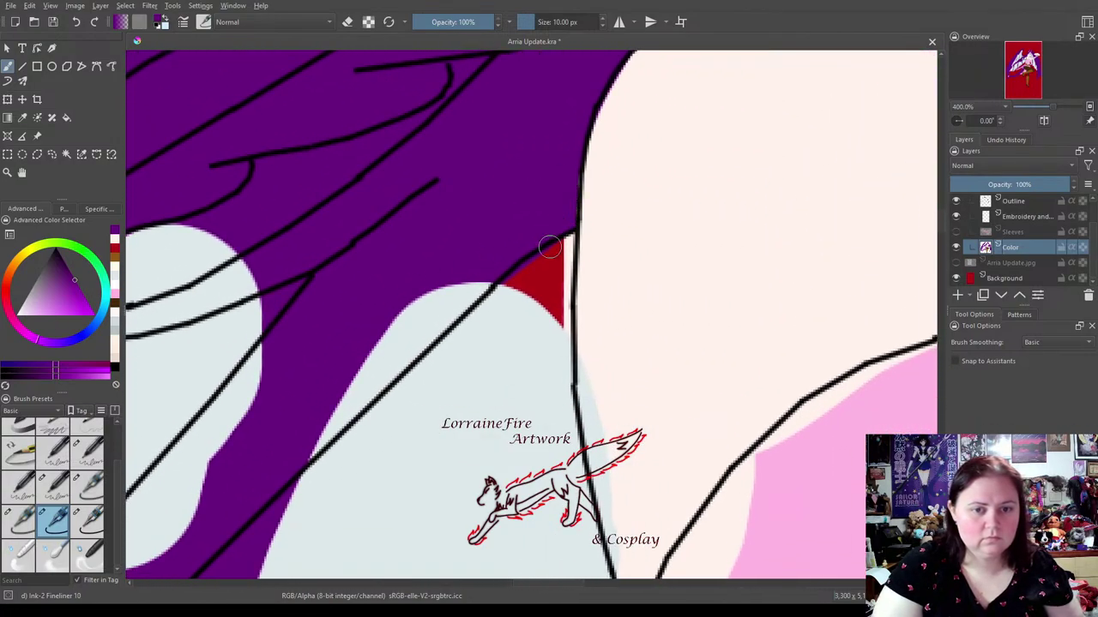
{"action": "mouse_move", "coordinate": [454, 295]}
{"action": "left_mouse_down"}
{"action": "mouse_move", "coordinate": [401, 348]}
{"action": "mouse_move", "coordinate": [496, 260]}
{"action": "mouse_move", "coordinate": [425, 344]}
{"action": "mouse_move", "coordinate": [437, 328]}
{"action": "mouse_move", "coordinate": [295, 459]}
{"action": "mouse_move", "coordinate": [359, 403]}
{"action": "mouse_move", "coordinate": [325, 437]}
{"action": "mouse_move", "coordinate": [463, 269]}
{"action": "mouse_move", "coordinate": [409, 318]}
{"action": "mouse_move", "coordinate": [569, 235]}
{"action": "left_mouse_up"}
{"action": "mouse_move", "coordinate": [406, 340]}
{"action": "left_mouse_down"}
{"action": "mouse_move", "coordinate": [507, 250]}
{"action": "mouse_move", "coordinate": [415, 325]}
{"action": "mouse_move", "coordinate": [546, 189]}
{"action": "mouse_move", "coordinate": [531, 209]}
{"action": "mouse_move", "coordinate": [544, 204]}
{"action": "mouse_move", "coordinate": [630, 84]}
{"action": "mouse_move", "coordinate": [521, 217]}
{"action": "mouse_move", "coordinate": [541, 191]}
{"action": "mouse_move", "coordinate": [507, 276]}
{"action": "mouse_move", "coordinate": [636, 134]}
{"action": "mouse_move", "coordinate": [479, 271]}
{"action": "mouse_move", "coordinate": [457, 321]}
{"action": "mouse_move", "coordinate": [504, 324]}
{"action": "mouse_move", "coordinate": [476, 311]}
{"action": "left_mouse_up"}
Paint purple over the thin strands crossing the rounded pale area and along the vertical strand below them.
{"action": "left_click_drag", "start_coordinate": [641, 152], "coordinate": [395, 319]}
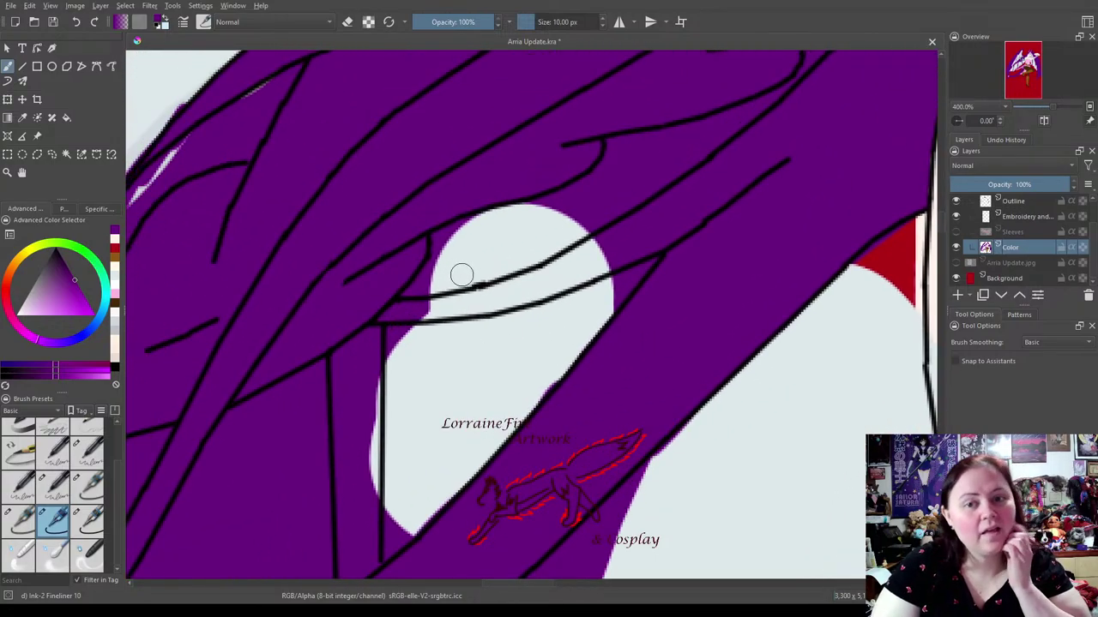
{"action": "mouse_move", "coordinate": [429, 309]}
{"action": "left_mouse_down"}
{"action": "mouse_move", "coordinate": [599, 252]}
{"action": "mouse_move", "coordinate": [405, 314]}
{"action": "mouse_move", "coordinate": [560, 288]}
{"action": "mouse_move", "coordinate": [481, 313]}
{"action": "mouse_move", "coordinate": [630, 262]}
{"action": "mouse_move", "coordinate": [480, 307]}
{"action": "left_mouse_up"}
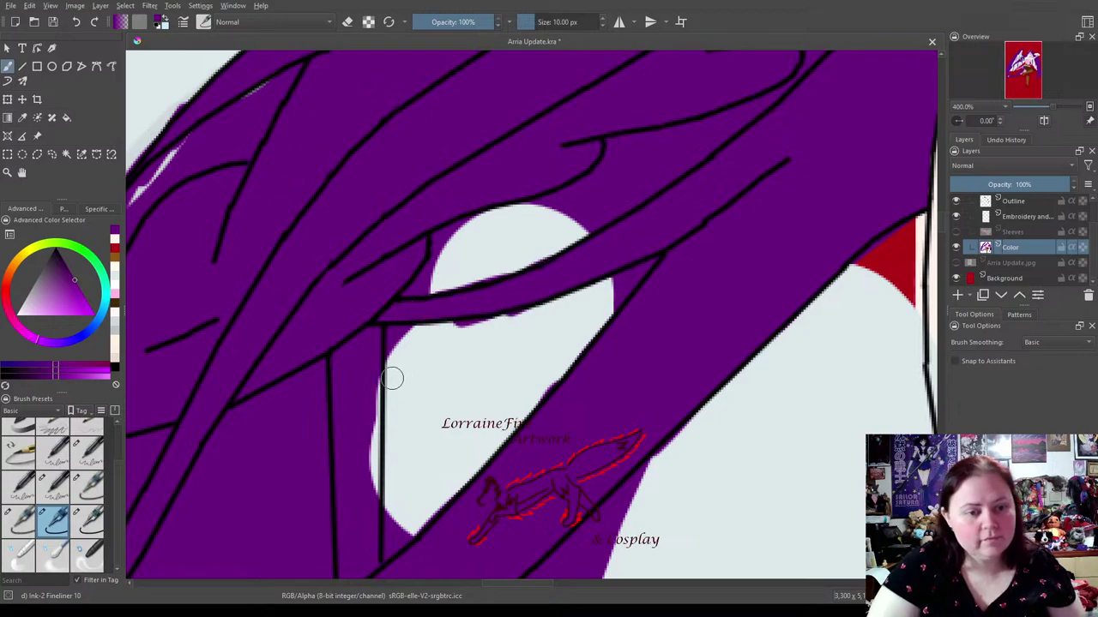
{"action": "mouse_move", "coordinate": [366, 381]}
{"action": "left_mouse_down"}
{"action": "mouse_move", "coordinate": [371, 462]}
{"action": "mouse_move", "coordinate": [684, 286]}
{"action": "mouse_move", "coordinate": [692, 375]}
{"action": "mouse_move", "coordinate": [743, 299]}
{"action": "mouse_move", "coordinate": [598, 333]}
{"action": "mouse_move", "coordinate": [326, 490]}
{"action": "mouse_move", "coordinate": [429, 515]}
{"action": "mouse_move", "coordinate": [554, 522]}
{"action": "mouse_move", "coordinate": [728, 198]}
{"action": "mouse_move", "coordinate": [635, 169]}
{"action": "mouse_move", "coordinate": [571, 221]}
{"action": "mouse_move", "coordinate": [548, 456]}
{"action": "mouse_move", "coordinate": [561, 522]}
{"action": "mouse_move", "coordinate": [534, 460]}
{"action": "mouse_move", "coordinate": [447, 366]}
{"action": "left_mouse_up"}
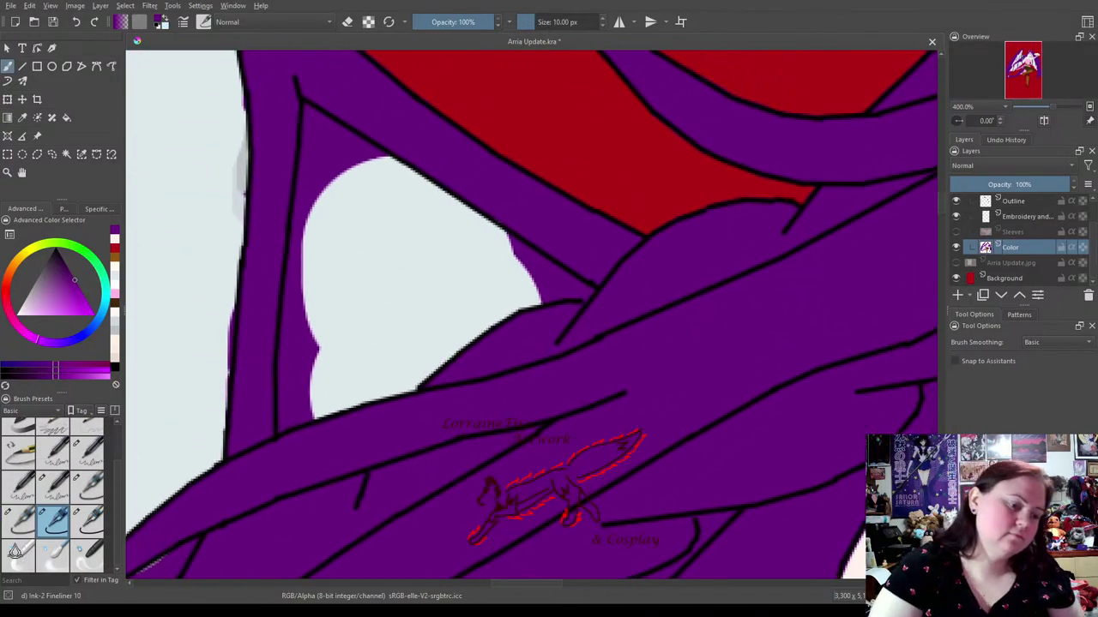
Sample the pale grey-white and paint the triangular gap between the strands up to its outlines with the Ink-2 Fineliner 10.
{"action": "left_click", "coordinate": [21, 522]}
{"action": "left_click", "coordinate": [53, 520]}
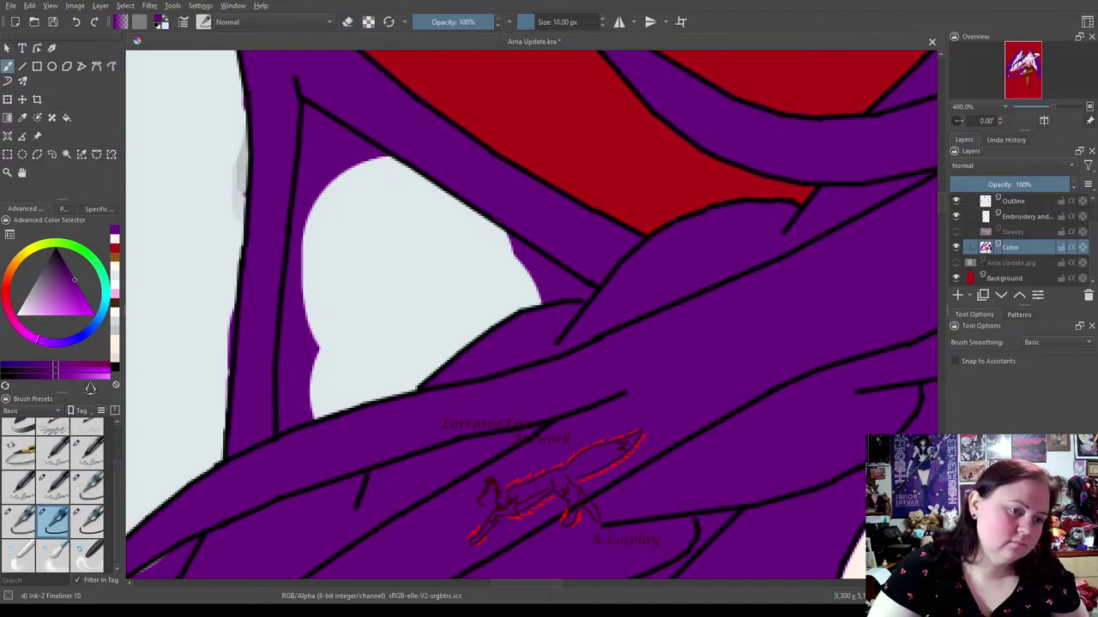
{"action": "left_click", "coordinate": [23, 117]}
{"action": "left_click", "coordinate": [417, 282]}
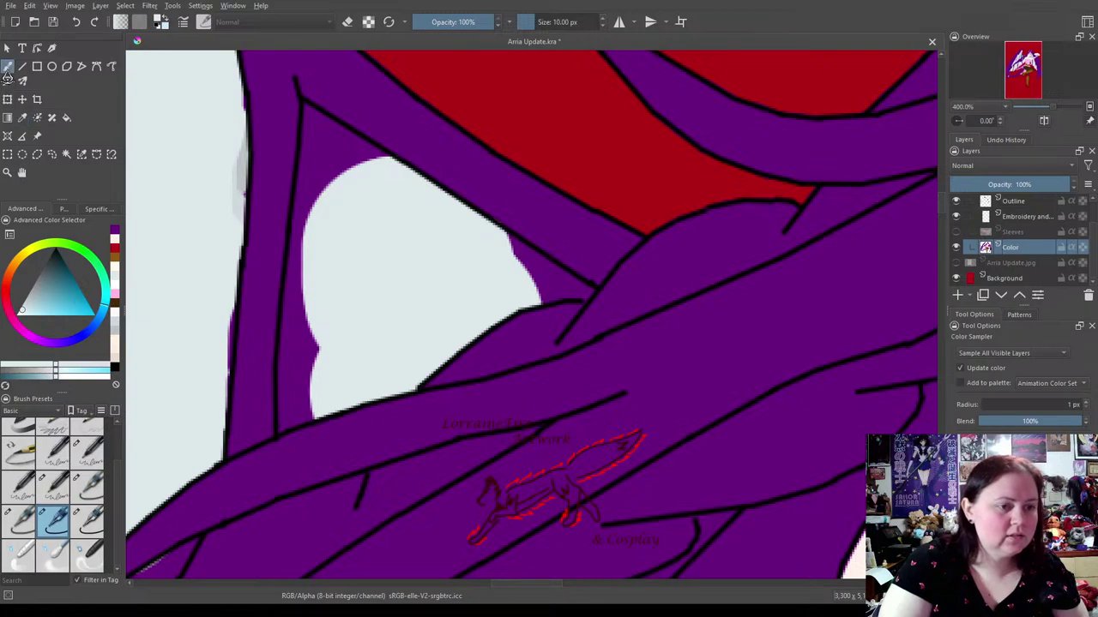
{"action": "left_click", "coordinate": [7, 67]}
{"action": "mouse_move", "coordinate": [308, 110]}
{"action": "left_mouse_down"}
{"action": "mouse_move", "coordinate": [282, 380]}
{"action": "mouse_move", "coordinate": [294, 418]}
{"action": "mouse_move", "coordinate": [299, 348]}
{"action": "mouse_move", "coordinate": [315, 368]}
{"action": "left_mouse_up"}
{"action": "mouse_move", "coordinate": [324, 115]}
{"action": "left_mouse_down"}
{"action": "mouse_move", "coordinate": [343, 140]}
{"action": "mouse_move", "coordinate": [385, 160]}
{"action": "mouse_move", "coordinate": [347, 137]}
{"action": "mouse_move", "coordinate": [326, 189]}
{"action": "mouse_move", "coordinate": [352, 196]}
{"action": "left_mouse_up"}
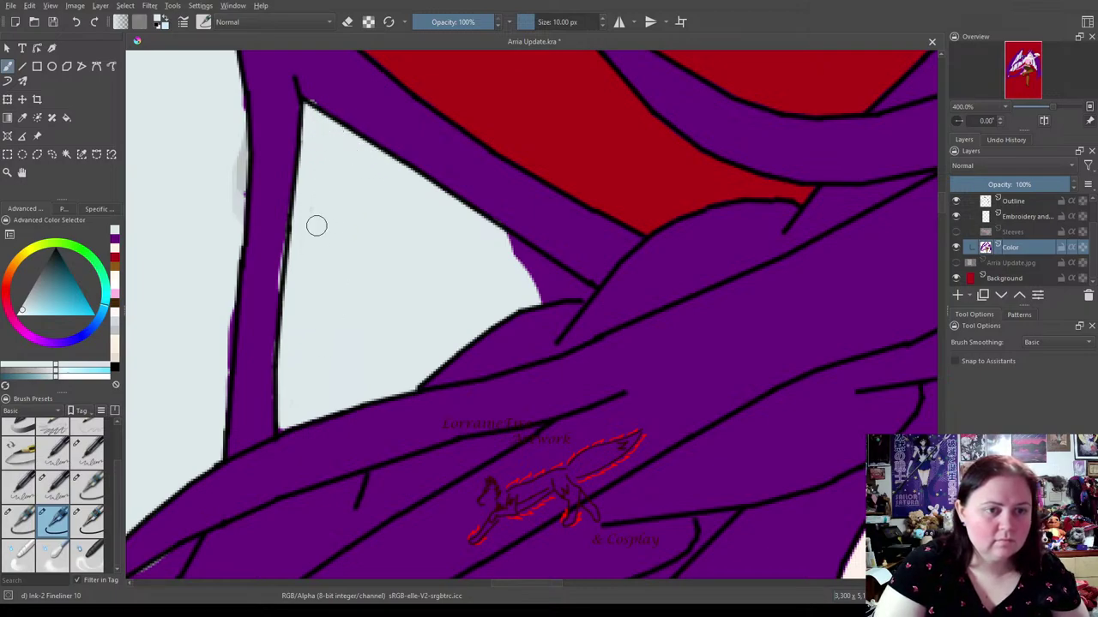
{"action": "mouse_move", "coordinate": [543, 290]}
{"action": "left_mouse_down"}
{"action": "mouse_move", "coordinate": [581, 292]}
{"action": "mouse_move", "coordinate": [492, 238]}
{"action": "mouse_move", "coordinate": [544, 273]}
{"action": "mouse_move", "coordinate": [497, 237]}
{"action": "left_mouse_up"}
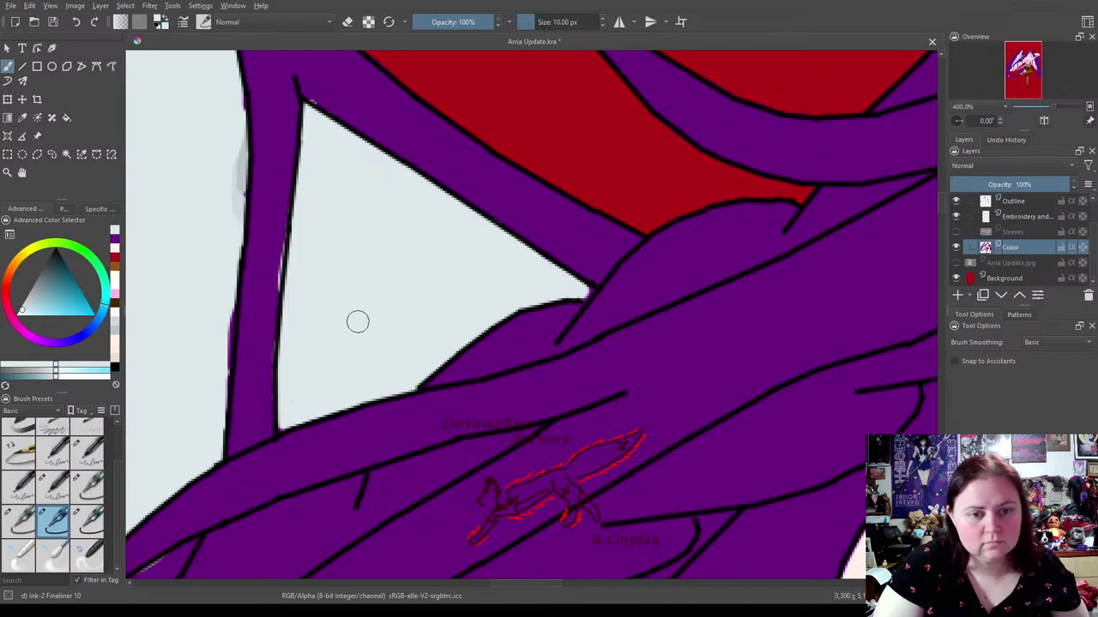
Fill the triangular gap's sharp corners in pale grey-white and touch up the bordering strands in purple with the 5 px Fineliner 05.
{"action": "left_click", "coordinate": [17, 525]}
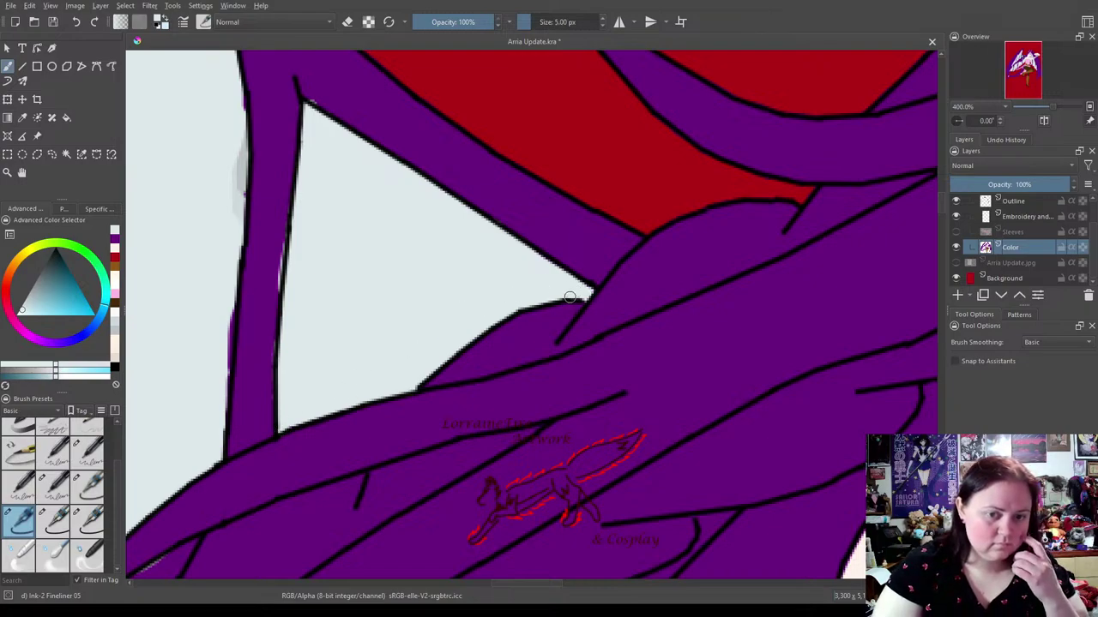
{"action": "scroll", "coordinate": [463, 292], "scroll_direction": "up", "scroll_amount": 1}
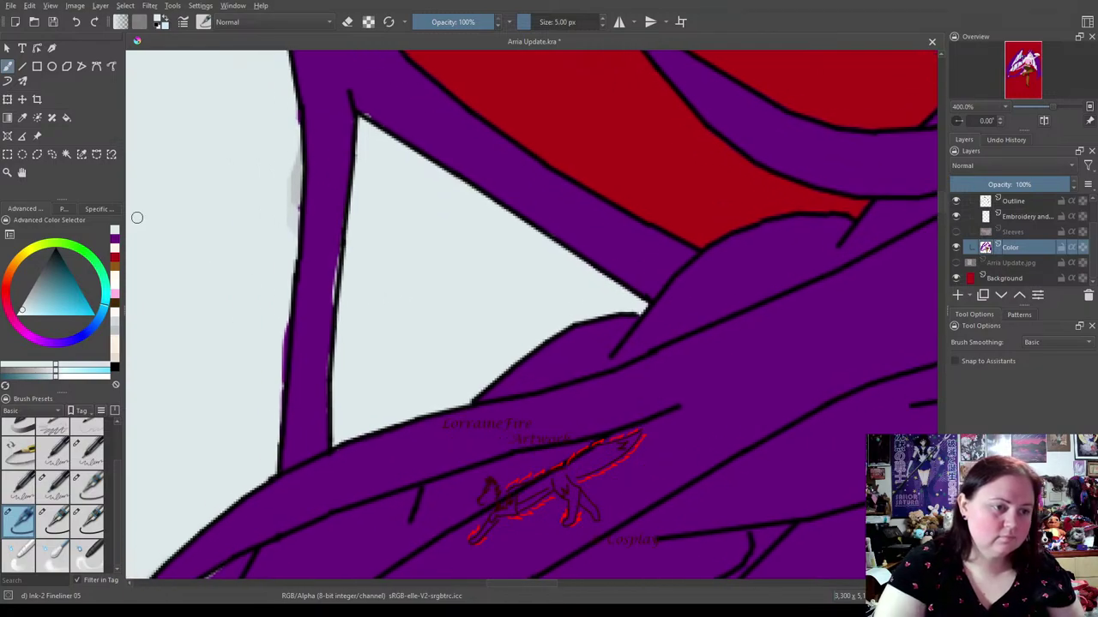
{"action": "left_click", "coordinate": [114, 244]}
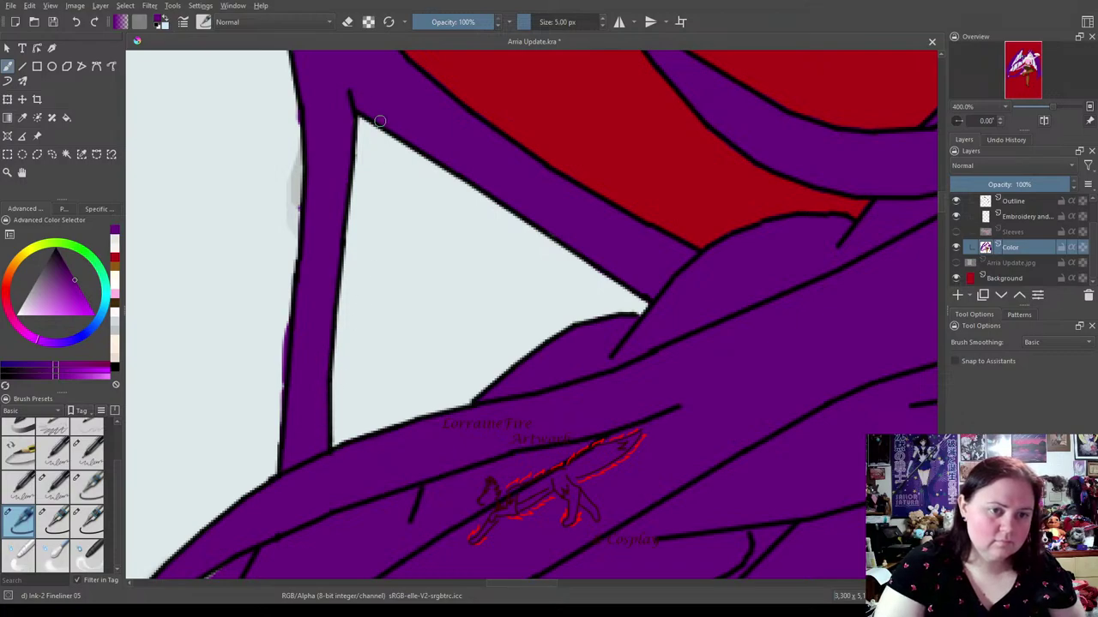
{"action": "scroll", "coordinate": [515, 250], "scroll_direction": "down", "scroll_amount": 3}
{"action": "scroll", "coordinate": [385, 318], "scroll_direction": "up", "scroll_amount": 4}
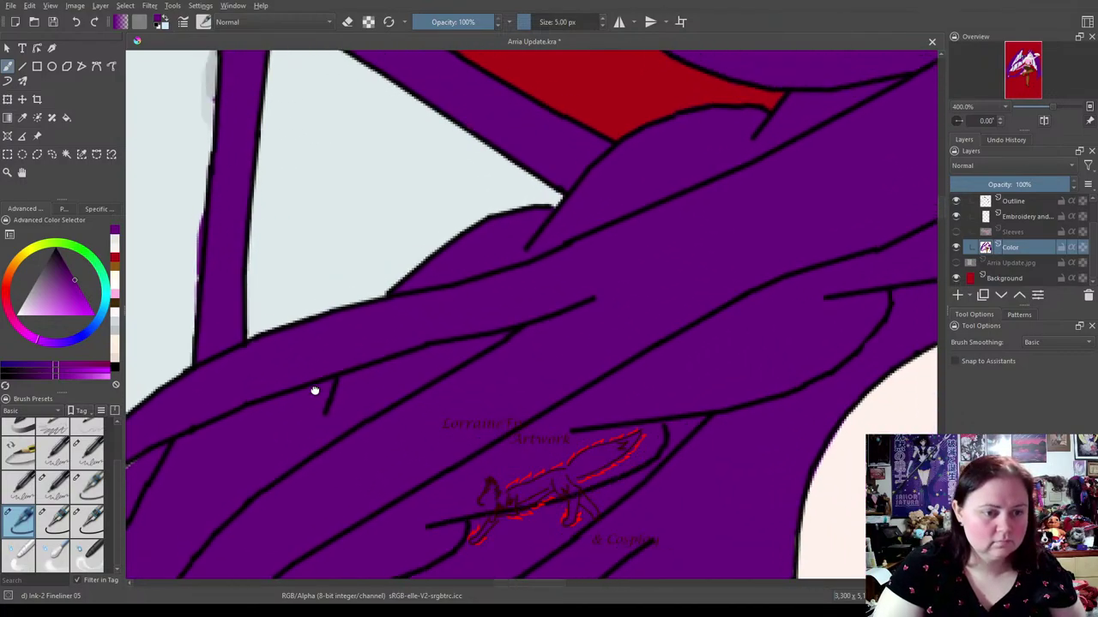
{"action": "left_click_drag", "start_coordinate": [341, 527], "coordinate": [501, 480]}
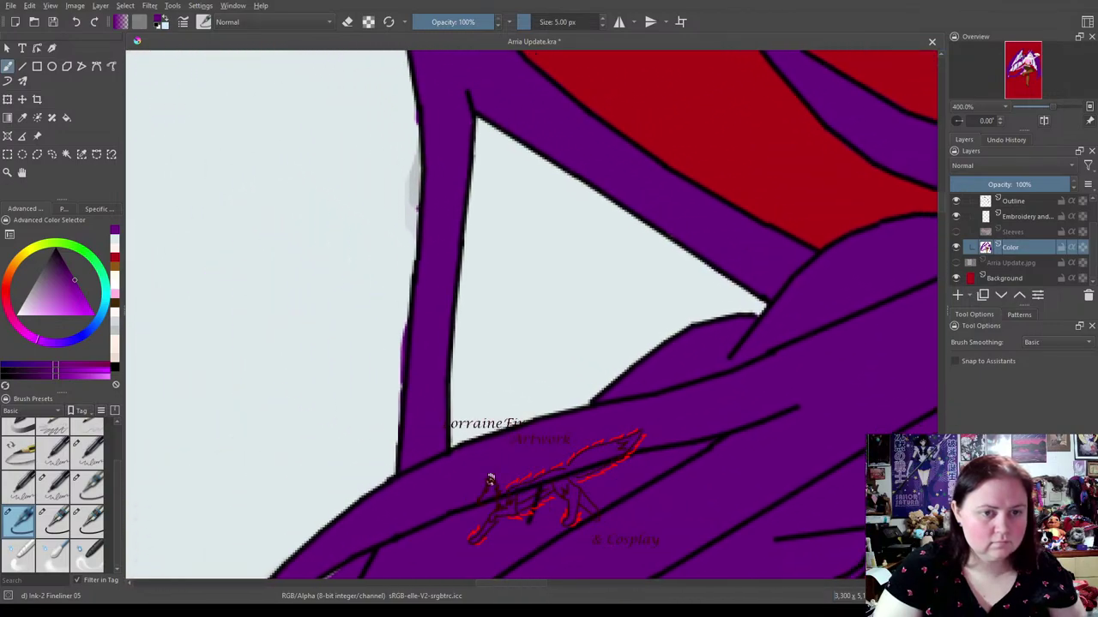
Paint pale grey-white over the grey and purple fringe outside the vertical strand with the 25 px Fineliner 25.
{"action": "left_click", "coordinate": [89, 522]}
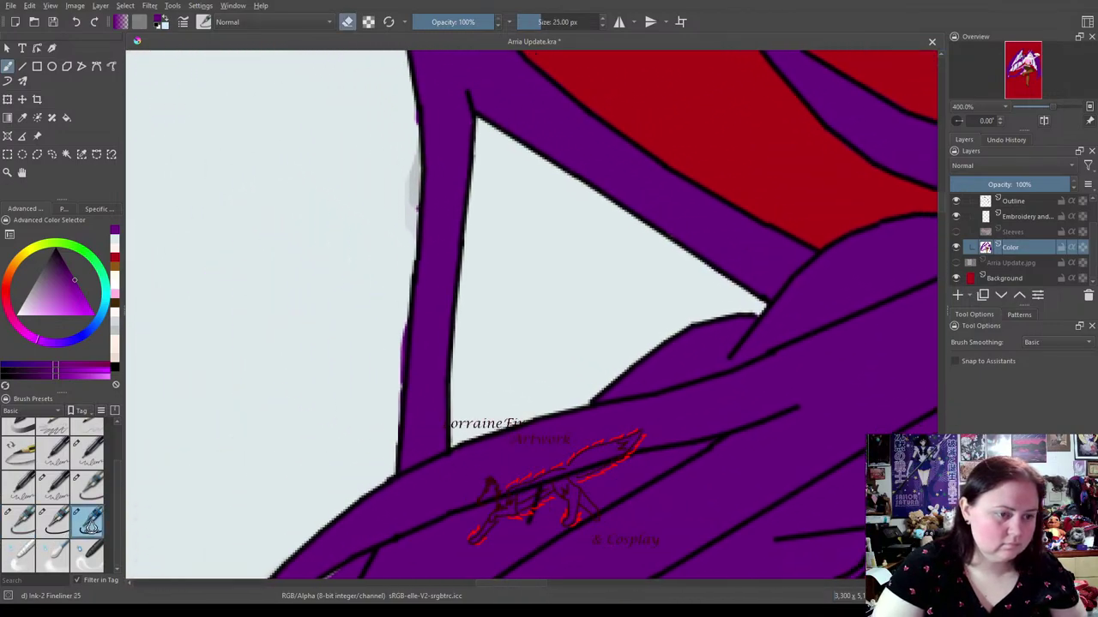
{"action": "left_click", "coordinate": [115, 238]}
{"action": "left_click_drag", "start_coordinate": [393, 119], "coordinate": [366, 457]}
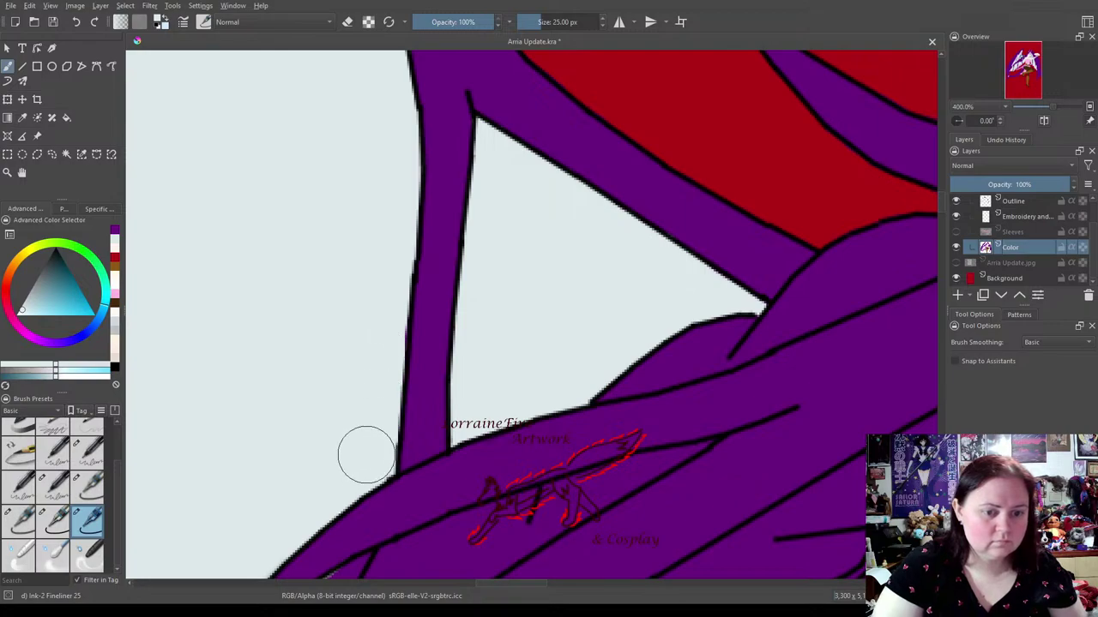
Paint the gap beneath the outer strand's pointed end pale grey-white with the Fineliner 10, finishing its upper corner with the Fineliner 05.
{"action": "left_click", "coordinate": [52, 522]}
{"action": "mouse_move", "coordinate": [616, 390]}
{"action": "left_mouse_down"}
{"action": "mouse_move", "coordinate": [519, 293]}
{"action": "mouse_move", "coordinate": [461, 294]}
{"action": "mouse_move", "coordinate": [648, 274]}
{"action": "left_mouse_up"}
{"action": "mouse_move", "coordinate": [199, 394]}
{"action": "left_mouse_down"}
{"action": "mouse_move", "coordinate": [276, 302]}
{"action": "mouse_move", "coordinate": [263, 318]}
{"action": "left_mouse_up"}
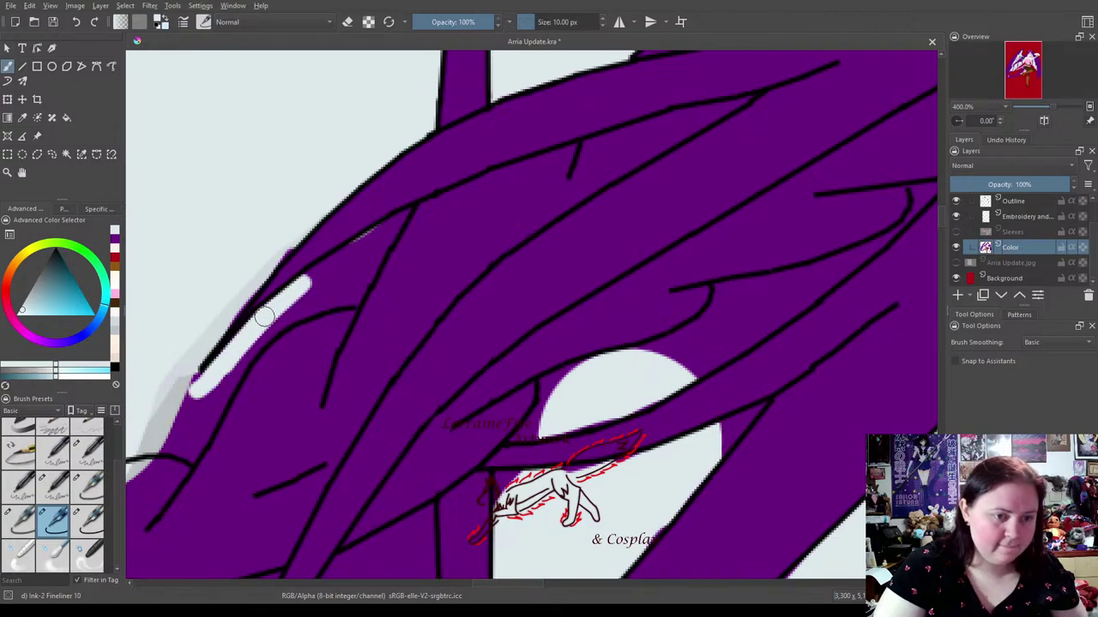
{"action": "mouse_move", "coordinate": [206, 373]}
{"action": "left_mouse_down"}
{"action": "mouse_move", "coordinate": [182, 403]}
{"action": "mouse_move", "coordinate": [187, 352]}
{"action": "mouse_move", "coordinate": [185, 369]}
{"action": "mouse_move", "coordinate": [211, 381]}
{"action": "mouse_move", "coordinate": [184, 374]}
{"action": "mouse_move", "coordinate": [255, 274]}
{"action": "mouse_move", "coordinate": [316, 218]}
{"action": "left_mouse_up"}
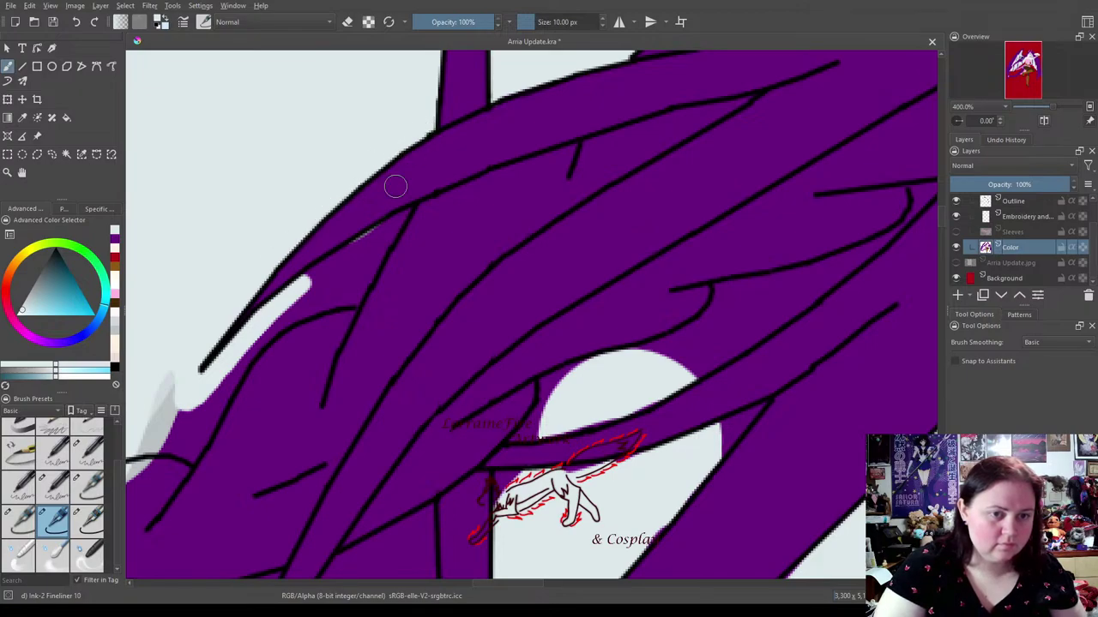
{"action": "mouse_move", "coordinate": [297, 293]}
{"action": "left_mouse_down"}
{"action": "mouse_move", "coordinate": [349, 254]}
{"action": "mouse_move", "coordinate": [296, 287]}
{"action": "mouse_move", "coordinate": [392, 226]}
{"action": "mouse_move", "coordinate": [356, 292]}
{"action": "left_mouse_up"}
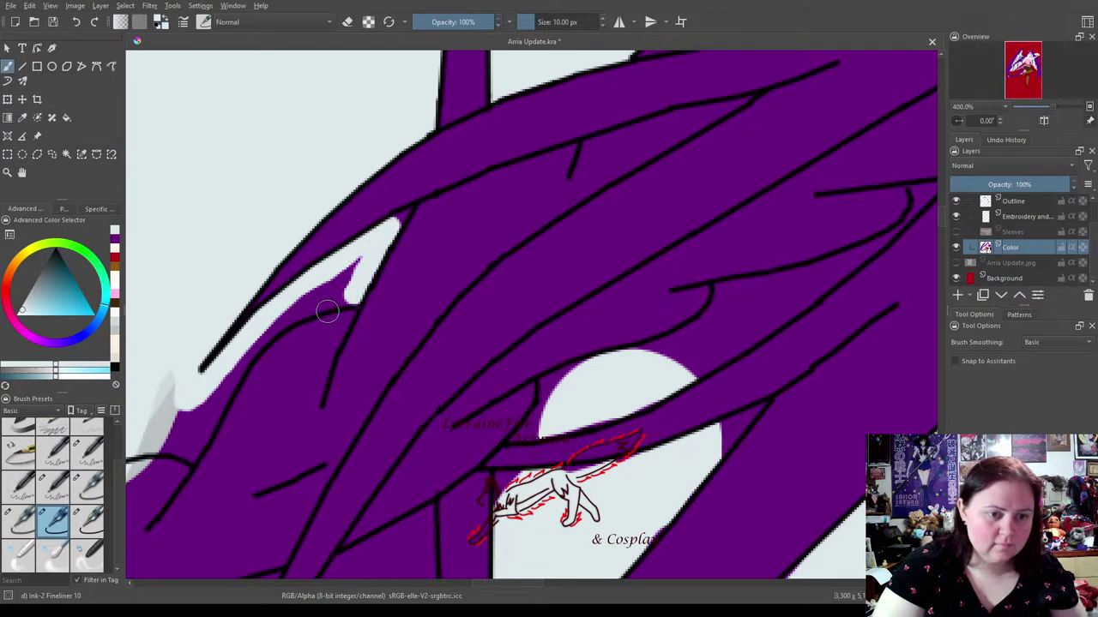
{"action": "left_click", "coordinate": [189, 451]}
{"action": "mouse_move", "coordinate": [191, 451]}
{"action": "left_mouse_down"}
{"action": "mouse_move", "coordinate": [212, 399]}
{"action": "mouse_move", "coordinate": [207, 433]}
{"action": "mouse_move", "coordinate": [257, 343]}
{"action": "mouse_move", "coordinate": [237, 364]}
{"action": "mouse_move", "coordinate": [305, 297]}
{"action": "mouse_move", "coordinate": [267, 332]}
{"action": "mouse_move", "coordinate": [341, 298]}
{"action": "mouse_move", "coordinate": [346, 268]}
{"action": "left_mouse_up"}
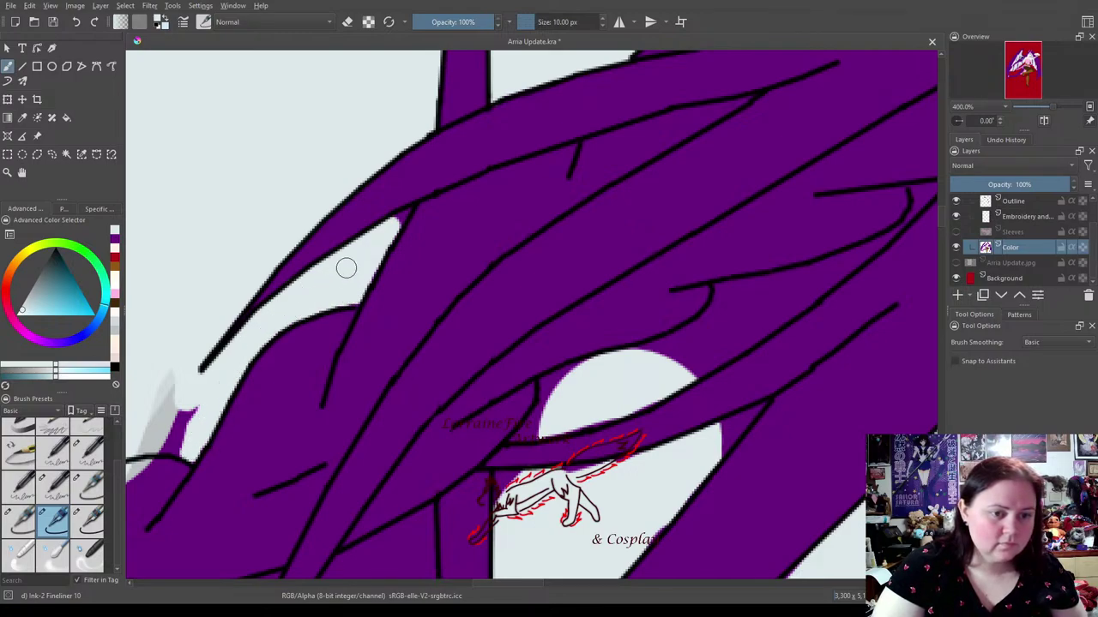
{"action": "left_click", "coordinate": [21, 523]}
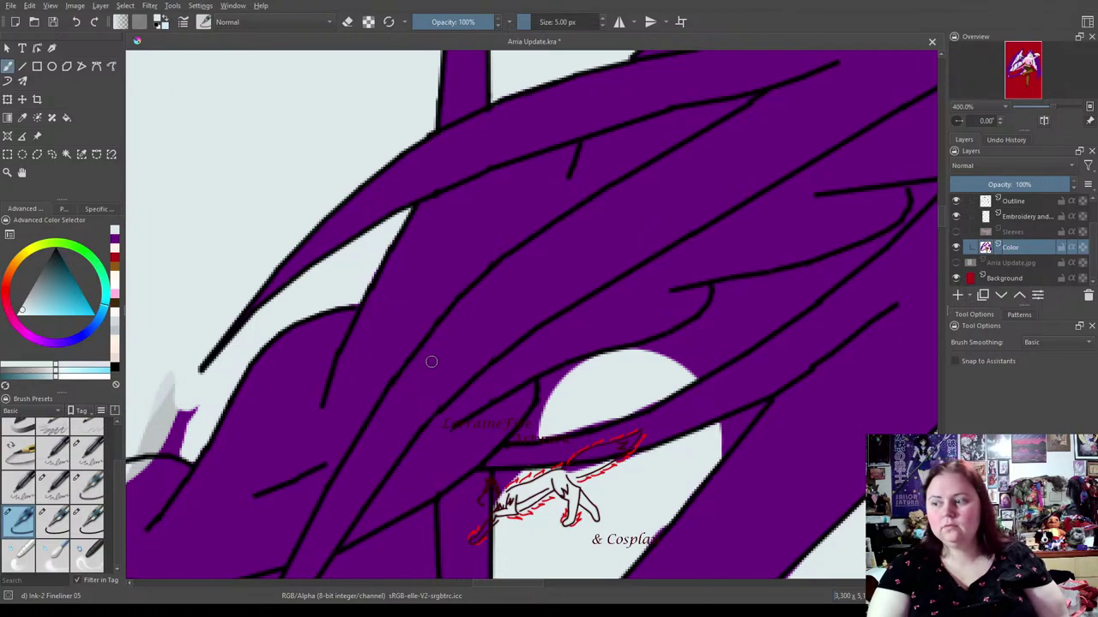
Paint pale grey-white over the leftover grey and purple patch above the lower curved strand with the Fineliner 10.
{"action": "left_click_drag", "start_coordinate": [312, 431], "coordinate": [475, 338]}
{"action": "left_click", "coordinate": [54, 520]}
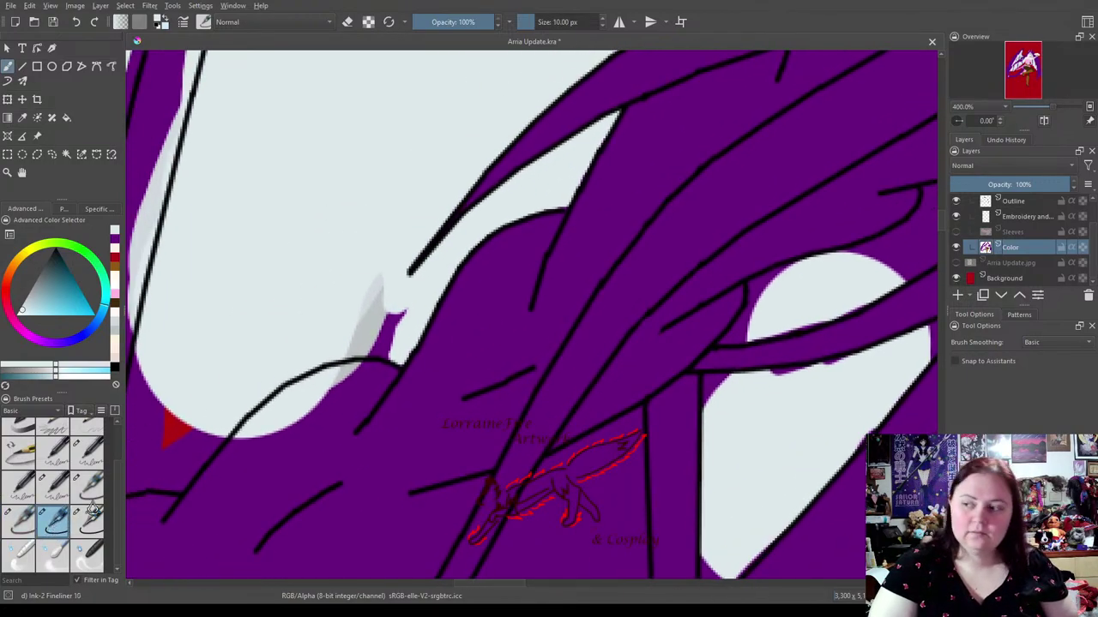
{"action": "mouse_move", "coordinate": [339, 343]}
{"action": "left_mouse_down"}
{"action": "mouse_move", "coordinate": [398, 350]}
{"action": "mouse_move", "coordinate": [373, 338]}
{"action": "mouse_move", "coordinate": [387, 331]}
{"action": "mouse_move", "coordinate": [394, 352]}
{"action": "mouse_move", "coordinate": [359, 345]}
{"action": "mouse_move", "coordinate": [365, 313]}
{"action": "mouse_move", "coordinate": [387, 286]}
{"action": "mouse_move", "coordinate": [370, 281]}
{"action": "mouse_move", "coordinate": [396, 333]}
{"action": "left_mouse_up"}
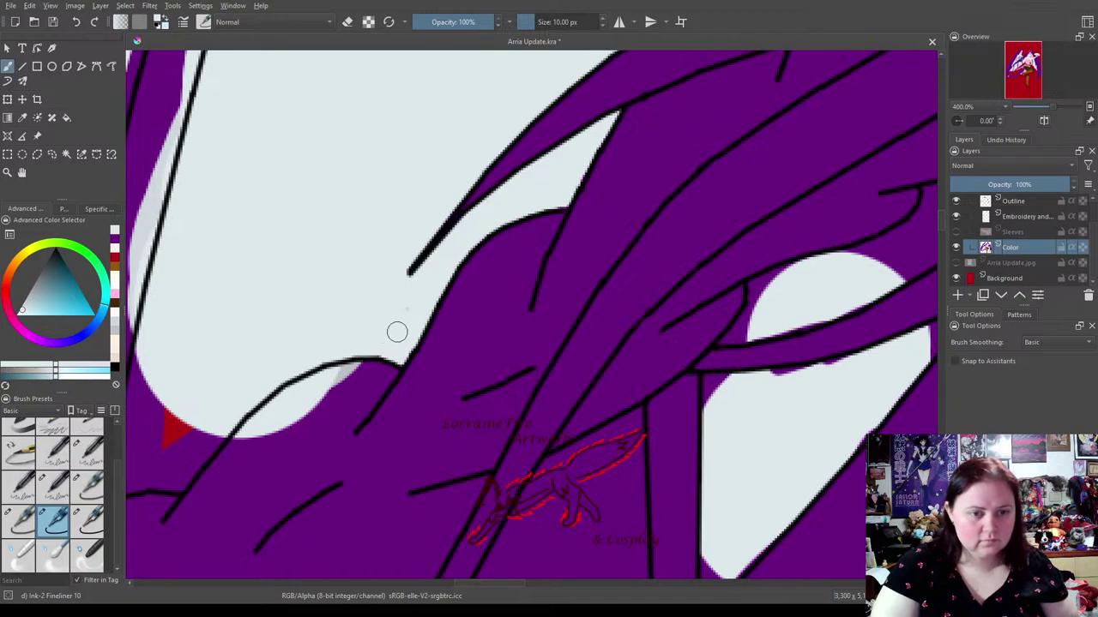
{"action": "mouse_move", "coordinate": [618, 174]}
{"action": "left_mouse_down"}
{"action": "mouse_move", "coordinate": [497, 490]}
{"action": "mouse_move", "coordinate": [284, 327]}
{"action": "left_mouse_up"}
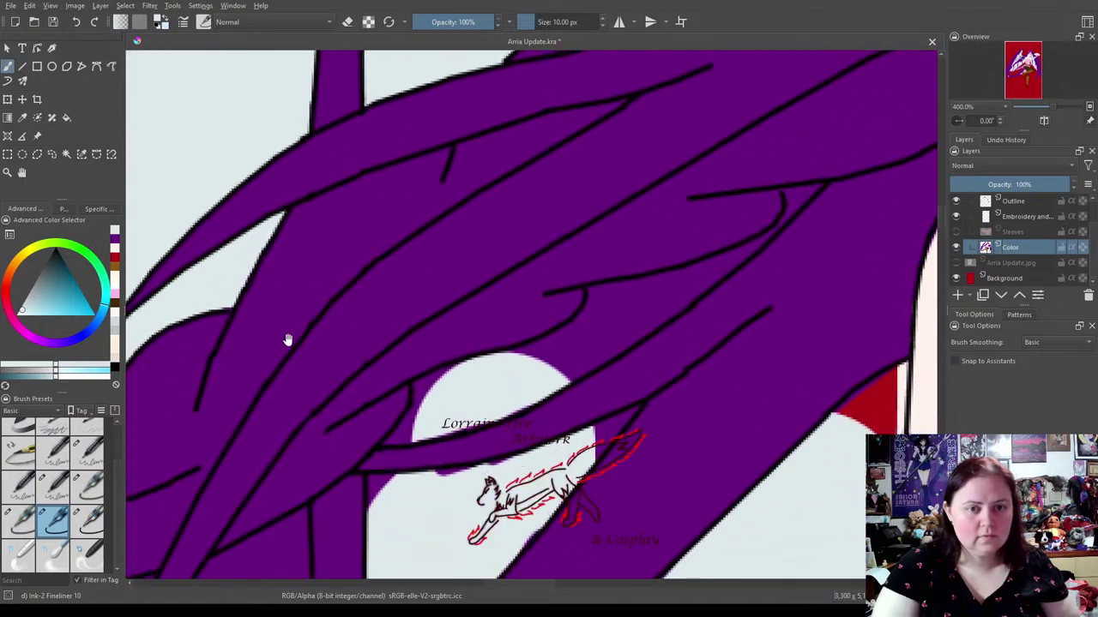
Paint the narrow gaps between the purple strands pale gray-blue using the 5 px and 10 px Ink-2 Fineliner brushes.
{"action": "mouse_move", "coordinate": [442, 404]}
{"action": "left_mouse_down"}
{"action": "mouse_move", "coordinate": [301, 277]}
{"action": "mouse_move", "coordinate": [400, 284]}
{"action": "mouse_move", "coordinate": [392, 211]}
{"action": "mouse_move", "coordinate": [374, 262]}
{"action": "mouse_move", "coordinate": [419, 360]}
{"action": "left_mouse_up"}
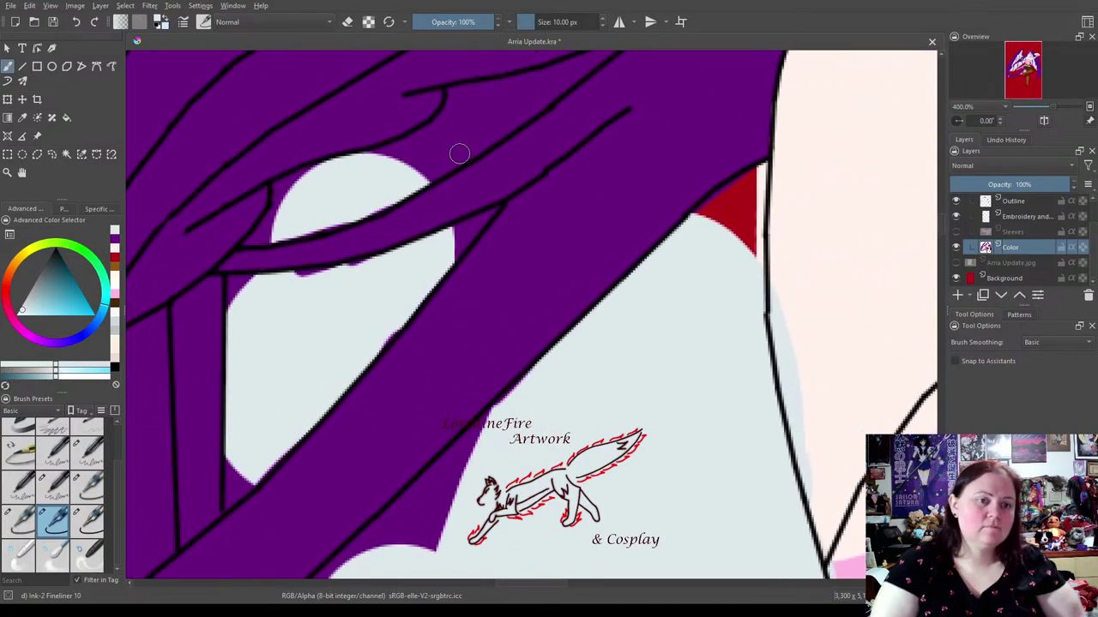
{"action": "left_click_drag", "start_coordinate": [508, 269], "coordinate": [459, 337]}
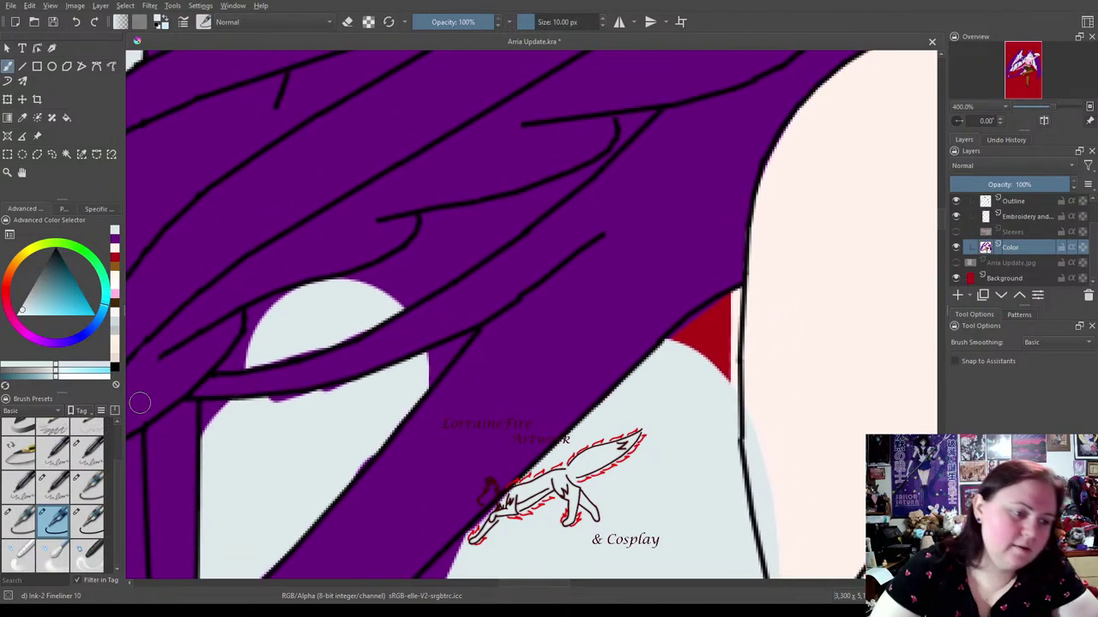
{"action": "left_click", "coordinate": [19, 518]}
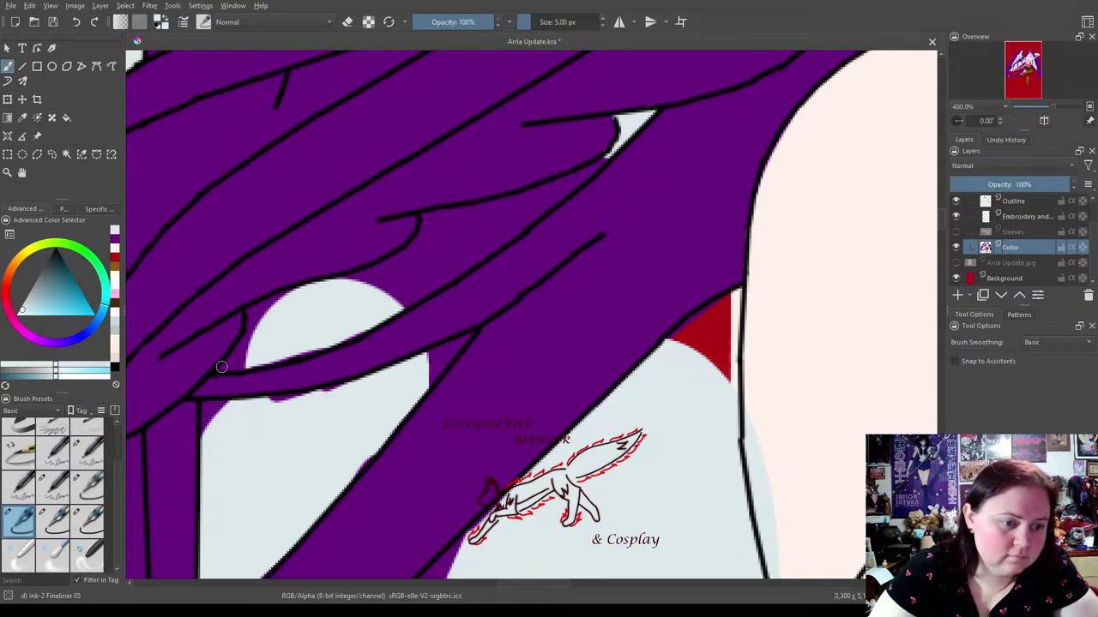
{"action": "mouse_move", "coordinate": [222, 369]}
{"action": "left_mouse_down"}
{"action": "mouse_move", "coordinate": [248, 364]}
{"action": "mouse_move", "coordinate": [229, 367]}
{"action": "mouse_move", "coordinate": [242, 345]}
{"action": "mouse_move", "coordinate": [221, 367]}
{"action": "mouse_move", "coordinate": [249, 339]}
{"action": "mouse_move", "coordinate": [241, 356]}
{"action": "mouse_move", "coordinate": [248, 313]}
{"action": "mouse_move", "coordinate": [274, 302]}
{"action": "left_mouse_up"}
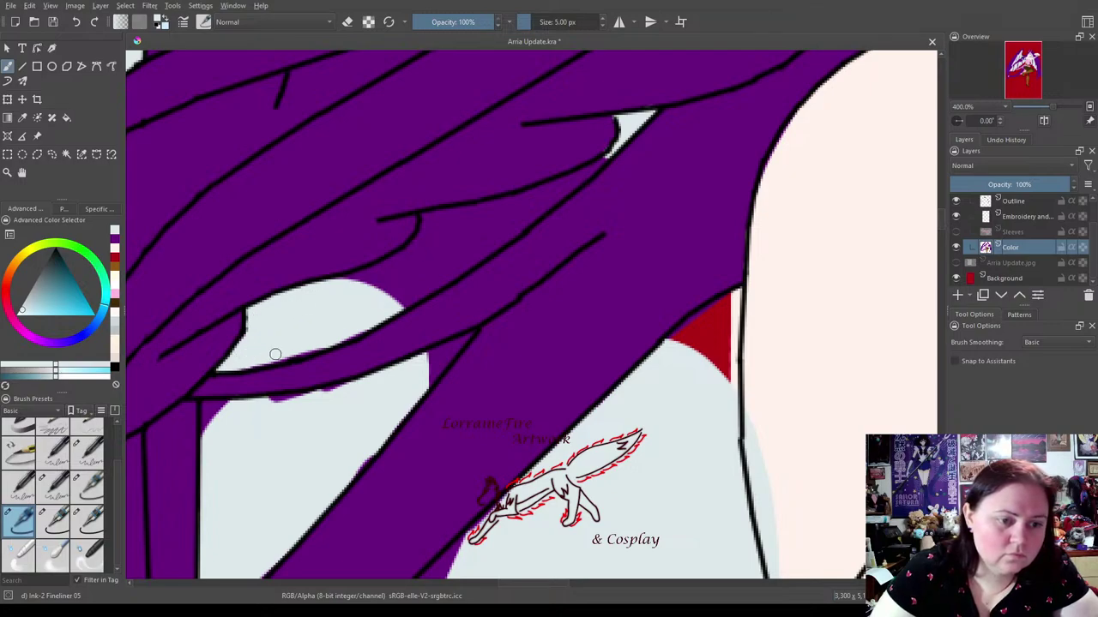
{"action": "left_click_drag", "start_coordinate": [257, 364], "coordinate": [294, 356]}
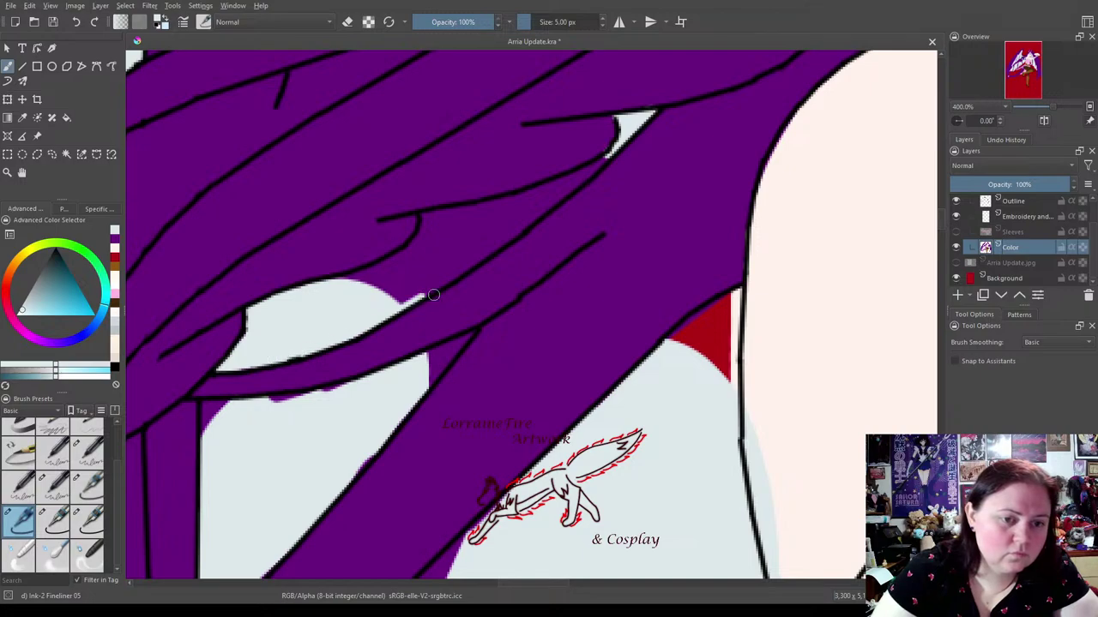
{"action": "left_click", "coordinate": [56, 517]}
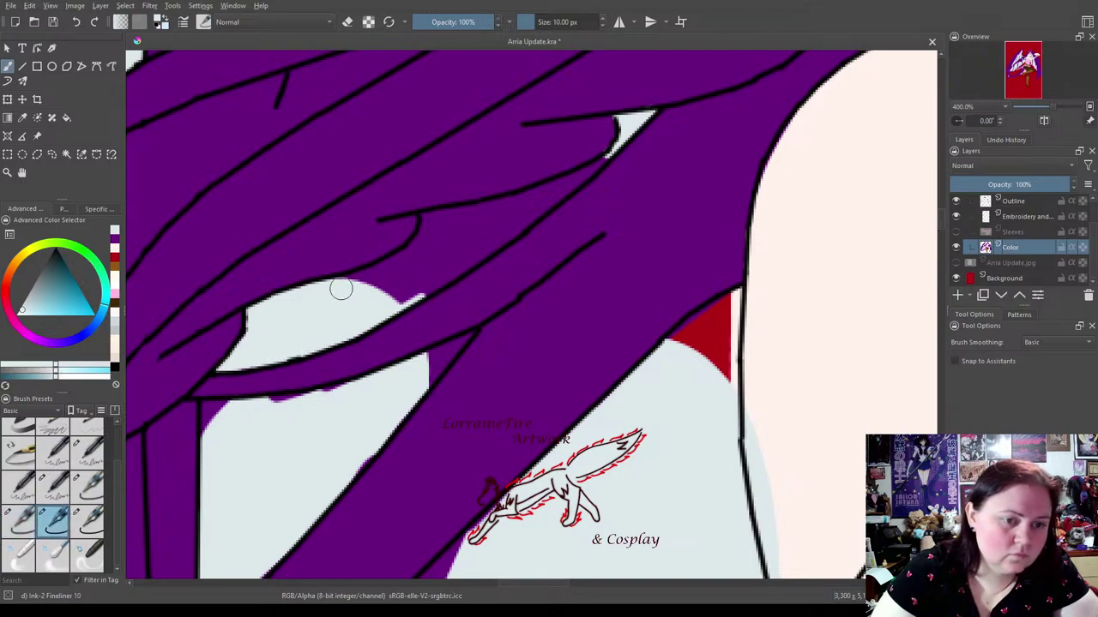
{"action": "mouse_move", "coordinate": [349, 286]}
{"action": "left_mouse_down"}
{"action": "mouse_move", "coordinate": [417, 250]}
{"action": "mouse_move", "coordinate": [428, 221]}
{"action": "mouse_move", "coordinate": [520, 205]}
{"action": "mouse_move", "coordinate": [510, 207]}
{"action": "mouse_move", "coordinate": [574, 179]}
{"action": "mouse_move", "coordinate": [414, 295]}
{"action": "mouse_move", "coordinate": [423, 291]}
{"action": "mouse_move", "coordinate": [452, 272]}
{"action": "mouse_move", "coordinate": [371, 302]}
{"action": "mouse_move", "coordinate": [446, 248]}
{"action": "left_mouse_up"}
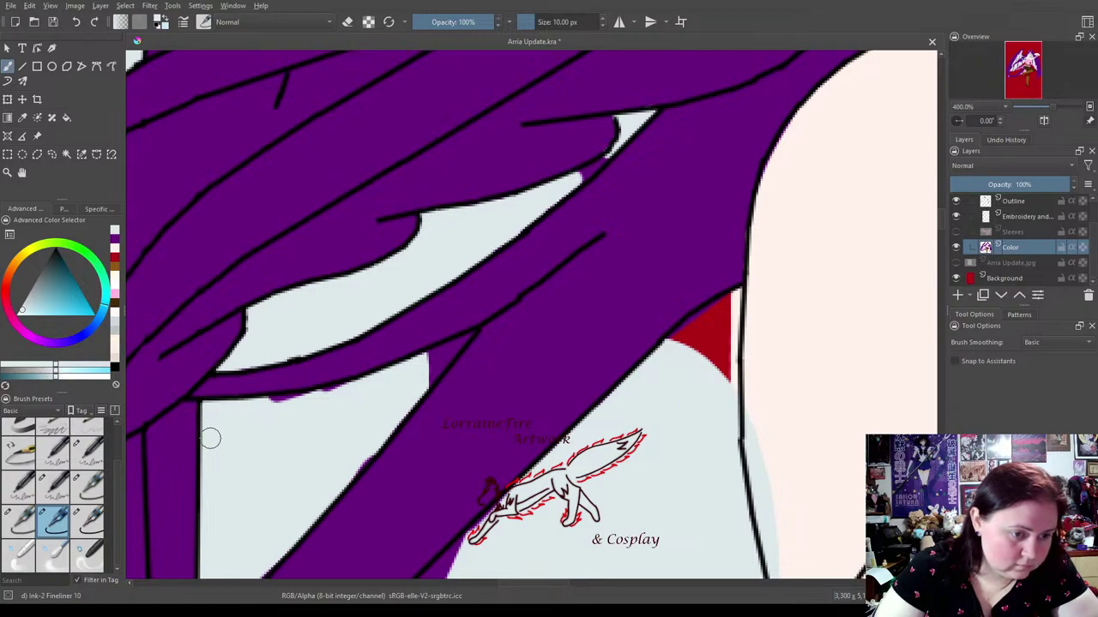
Fill the purple leftovers along the edges and corners of the triangular gap below the strands with pale gray-blue.
{"action": "left_click_drag", "start_coordinate": [265, 406], "coordinate": [361, 386]}
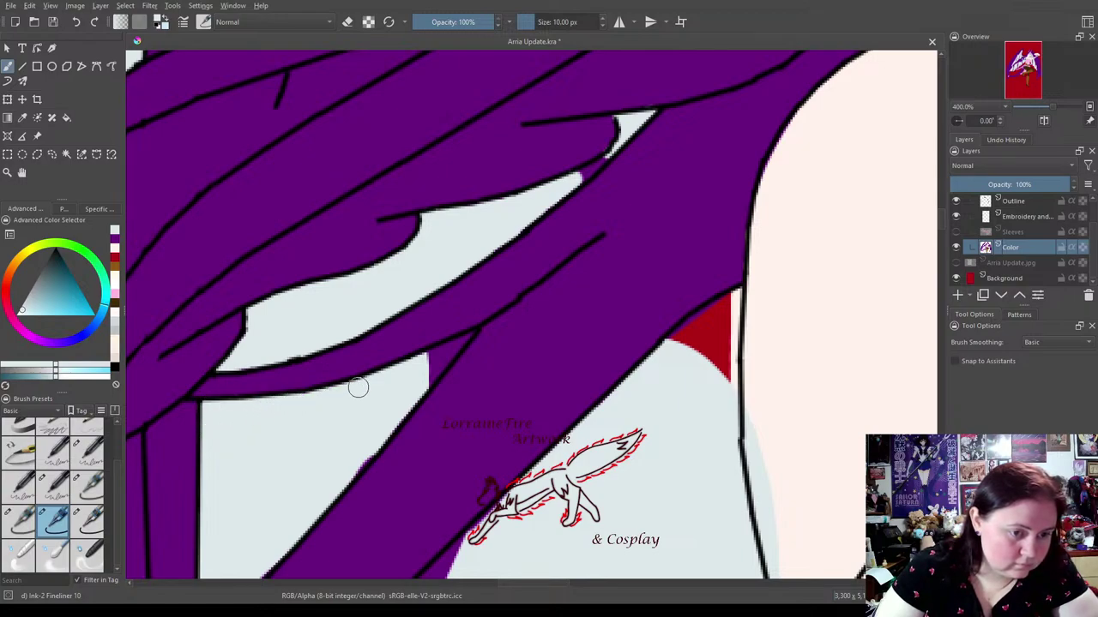
{"action": "left_click", "coordinate": [18, 519]}
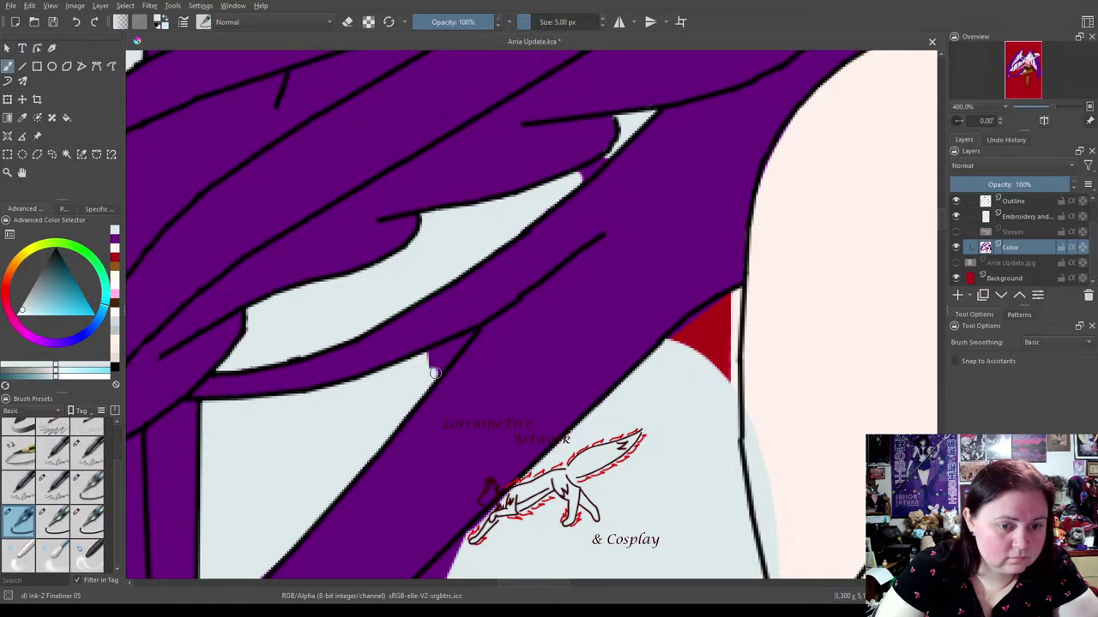
{"action": "mouse_move", "coordinate": [435, 378]}
{"action": "left_mouse_down"}
{"action": "mouse_move", "coordinate": [448, 358]}
{"action": "mouse_move", "coordinate": [410, 364]}
{"action": "left_mouse_up"}
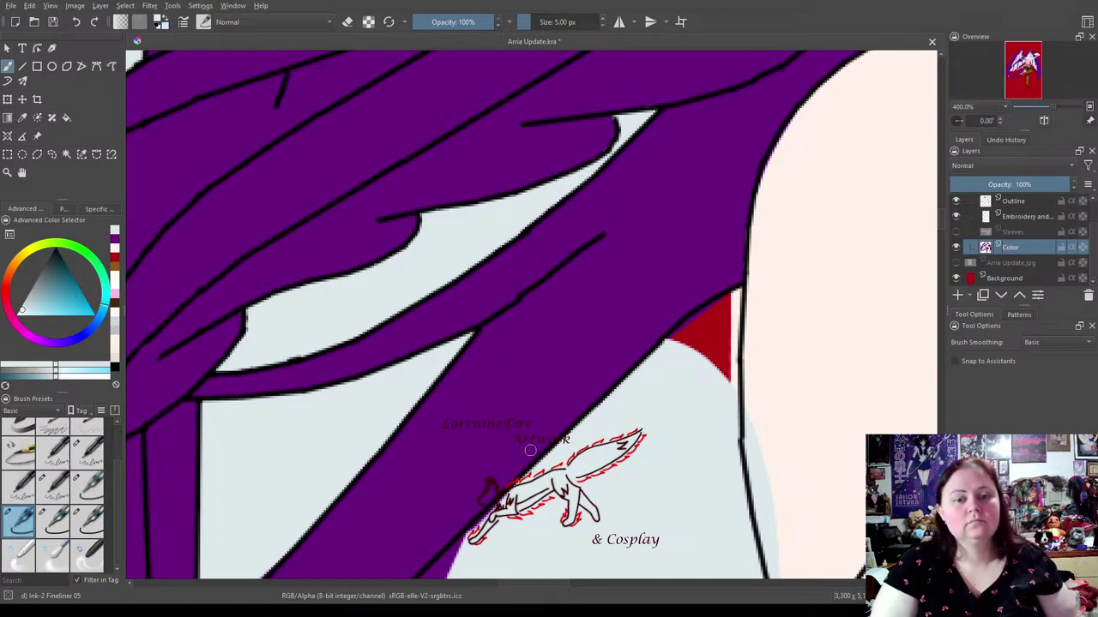
{"action": "left_click_drag", "start_coordinate": [481, 530], "coordinate": [419, 343]}
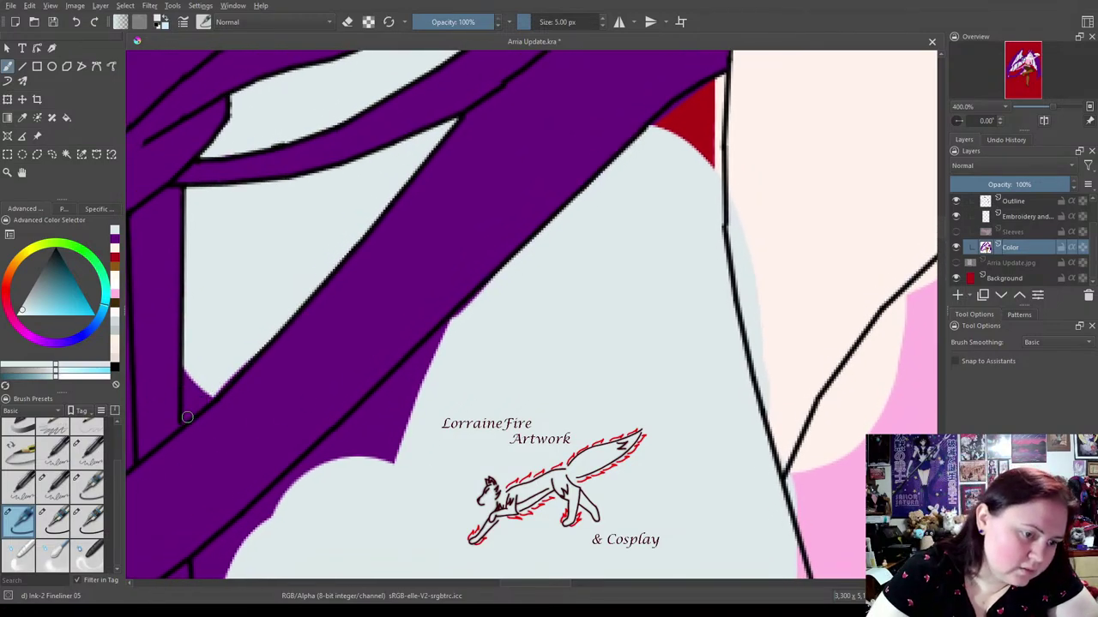
{"action": "mouse_move", "coordinate": [183, 418]}
{"action": "left_mouse_down"}
{"action": "mouse_move", "coordinate": [191, 375]}
{"action": "mouse_move", "coordinate": [190, 412]}
{"action": "mouse_move", "coordinate": [226, 378]}
{"action": "left_mouse_up"}
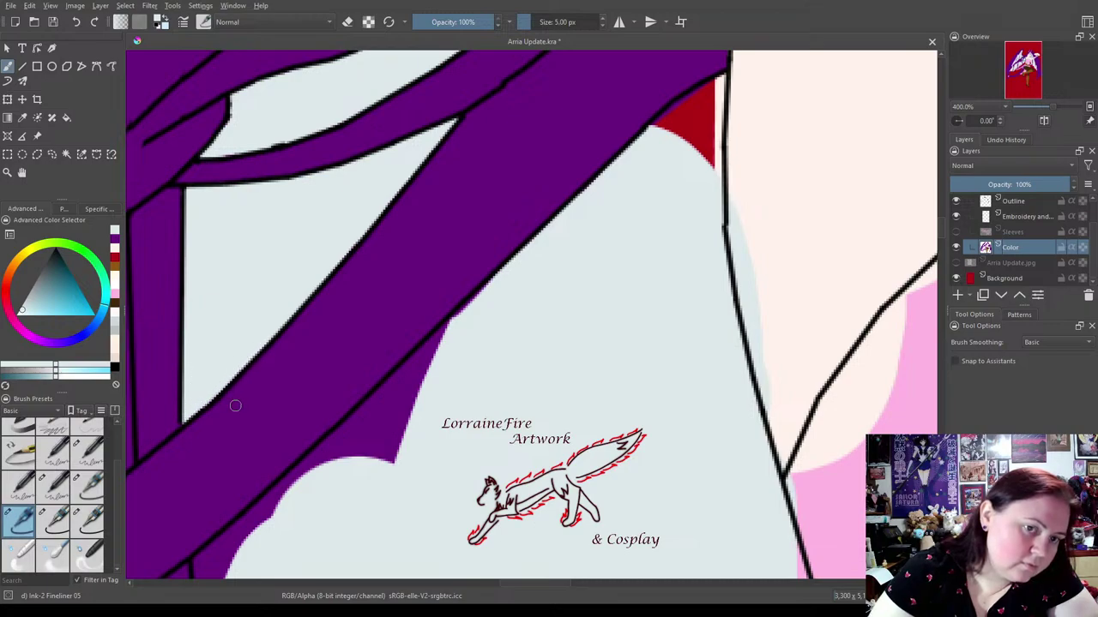
Cover the purple and red leftovers under the wide diagonal band with pale gray-blue at 10 px, and touch up the band's edge in purple.
{"action": "left_click", "coordinate": [53, 523]}
{"action": "mouse_move", "coordinate": [222, 564]}
{"action": "left_mouse_down"}
{"action": "mouse_move", "coordinate": [277, 507]}
{"action": "mouse_move", "coordinate": [241, 526]}
{"action": "mouse_move", "coordinate": [507, 282]}
{"action": "left_mouse_up"}
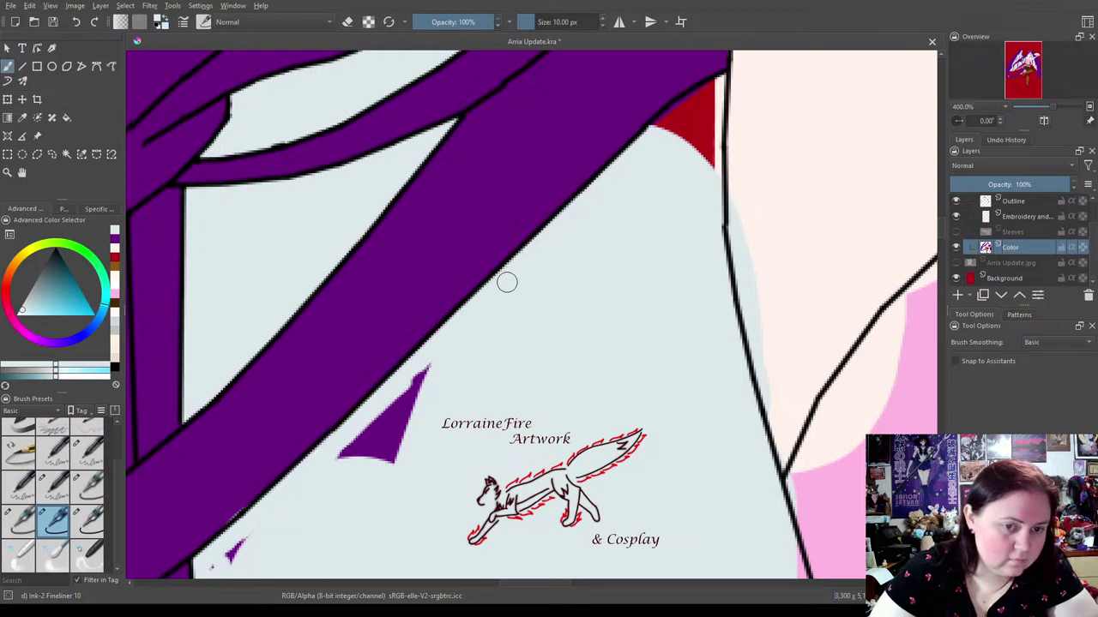
{"action": "mouse_move", "coordinate": [286, 514]}
{"action": "left_mouse_down"}
{"action": "mouse_move", "coordinate": [213, 572]}
{"action": "mouse_move", "coordinate": [337, 481]}
{"action": "mouse_move", "coordinate": [298, 493]}
{"action": "mouse_move", "coordinate": [458, 346]}
{"action": "mouse_move", "coordinate": [375, 451]}
{"action": "mouse_move", "coordinate": [372, 499]}
{"action": "mouse_move", "coordinate": [410, 421]}
{"action": "left_mouse_up"}
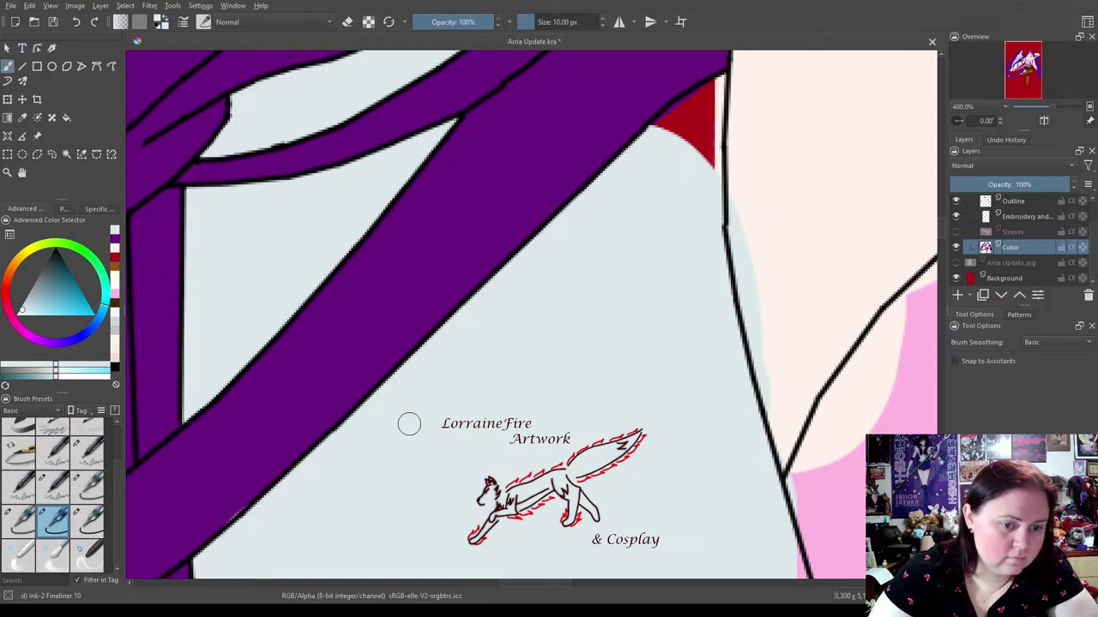
{"action": "mouse_move", "coordinate": [719, 81]}
{"action": "left_mouse_down"}
{"action": "mouse_move", "coordinate": [659, 124]}
{"action": "mouse_move", "coordinate": [699, 94]}
{"action": "mouse_move", "coordinate": [710, 103]}
{"action": "mouse_move", "coordinate": [708, 160]}
{"action": "mouse_move", "coordinate": [713, 142]}
{"action": "mouse_move", "coordinate": [682, 126]}
{"action": "left_mouse_up"}
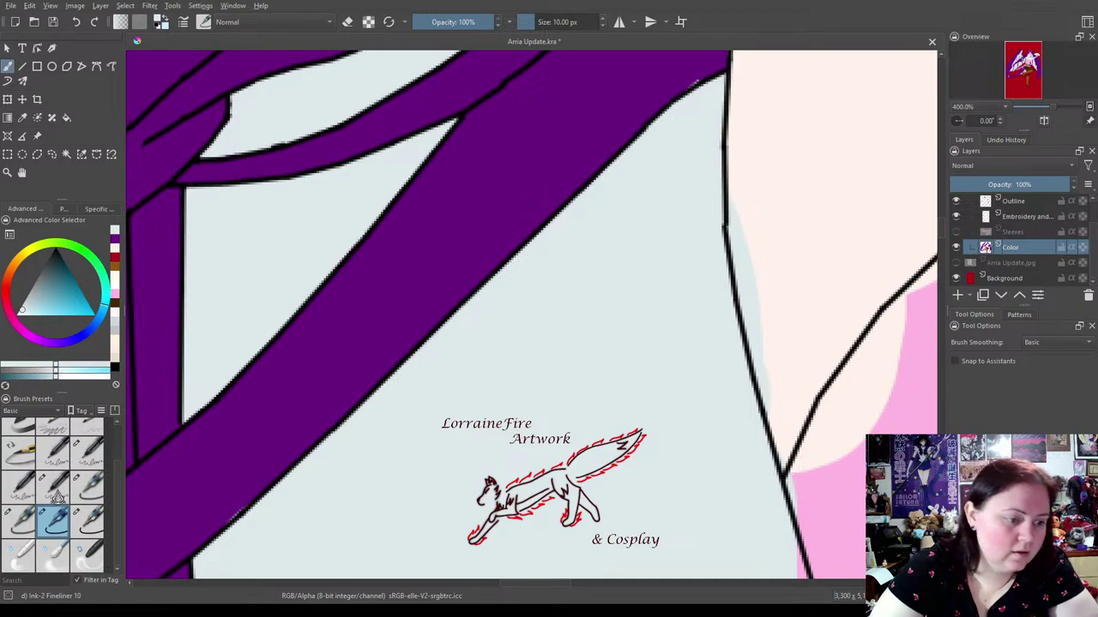
{"action": "left_click", "coordinate": [114, 246]}
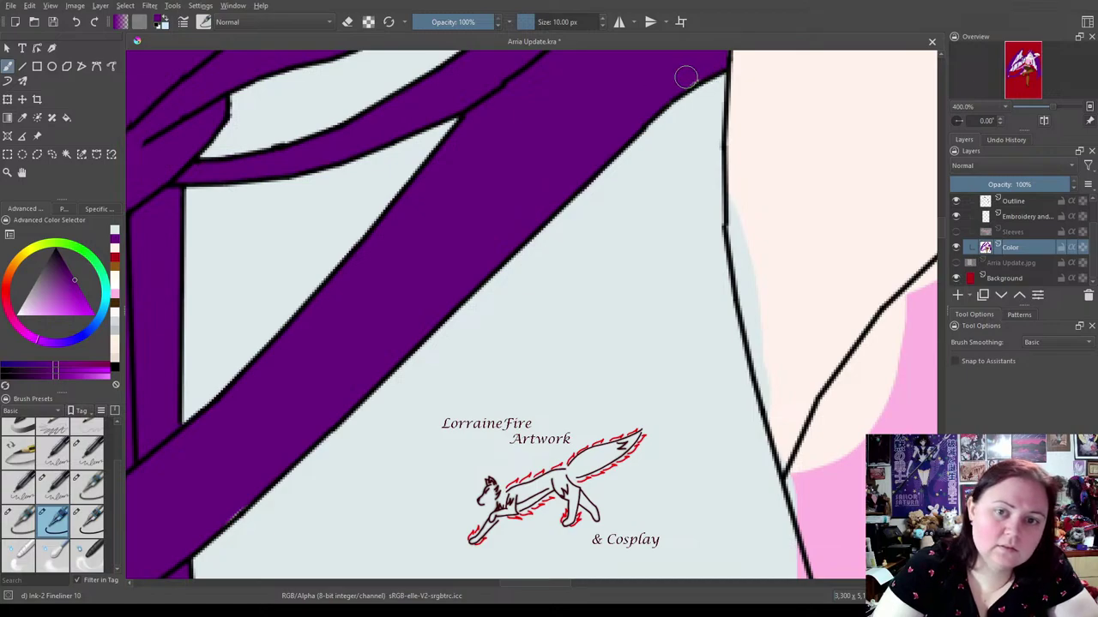
{"action": "left_click_drag", "start_coordinate": [693, 77], "coordinate": [674, 93]}
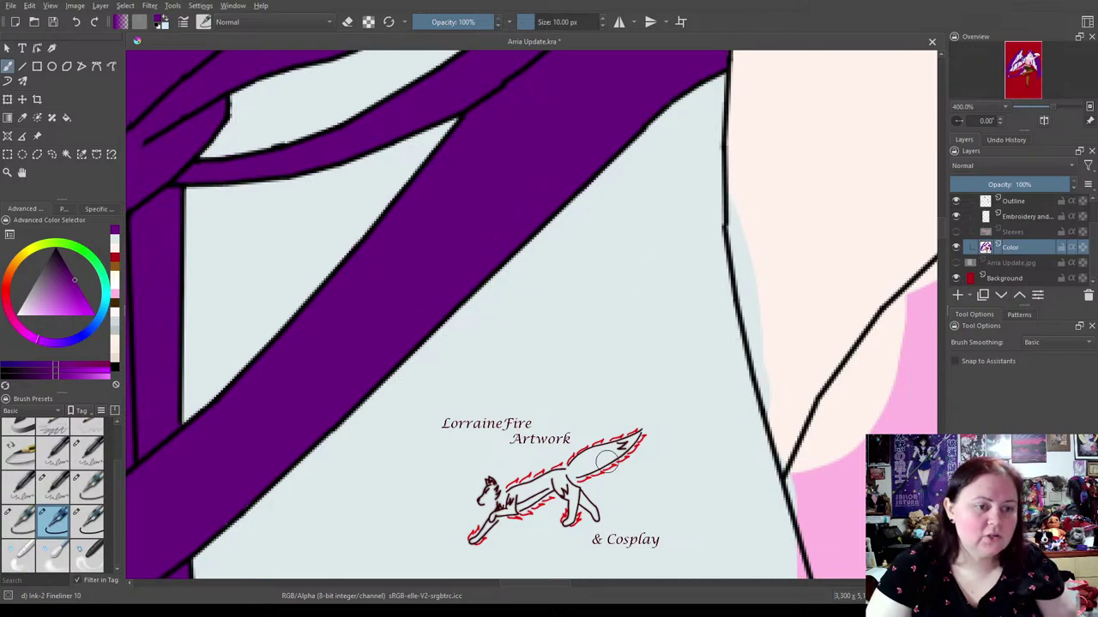
Extend the pale gray-blue fill into the corner where the curved outline meets the pink area.
{"action": "left_click_drag", "start_coordinate": [605, 461], "coordinate": [585, 187]}
{"action": "key", "text": "ctrl+z"}
{"action": "mouse_move", "coordinate": [627, 255]}
{"action": "left_mouse_down"}
{"action": "mouse_move", "coordinate": [544, 397]}
{"action": "mouse_move", "coordinate": [524, 351]}
{"action": "mouse_move", "coordinate": [677, 240]}
{"action": "mouse_move", "coordinate": [649, 309]}
{"action": "mouse_move", "coordinate": [652, 208]}
{"action": "mouse_move", "coordinate": [524, 222]}
{"action": "left_mouse_up"}
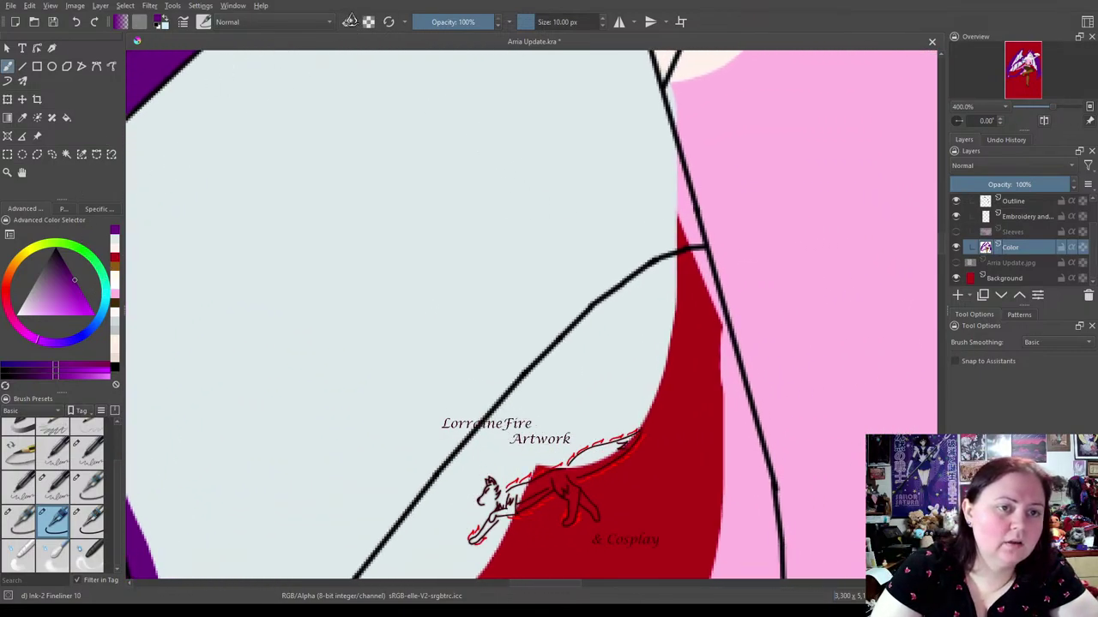
{"action": "left_click", "coordinate": [116, 250]}
{"action": "mouse_move", "coordinate": [661, 164]}
{"action": "left_mouse_down"}
{"action": "mouse_move", "coordinate": [668, 156]}
{"action": "mouse_move", "coordinate": [695, 238]}
{"action": "mouse_move", "coordinate": [683, 246]}
{"action": "left_mouse_up"}
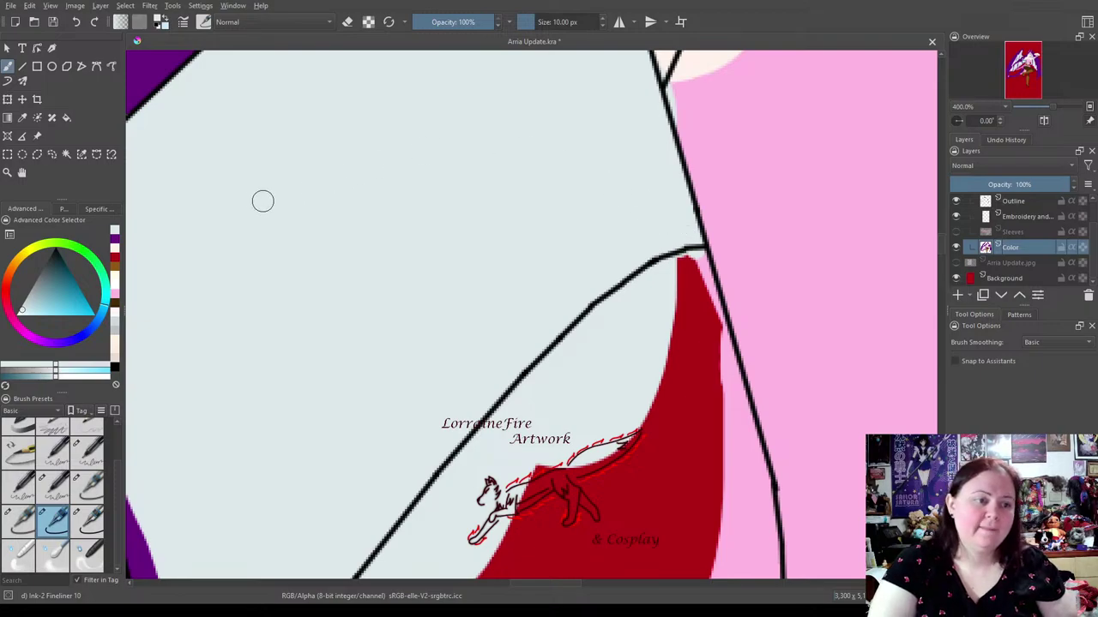
Erase the pale gray-blue and pink paint lying between the curved outline and the pink area's outline with 10 px and 25 px brushes.
{"action": "left_click", "coordinate": [347, 22]}
{"action": "mouse_move", "coordinate": [429, 520]}
{"action": "left_mouse_down"}
{"action": "mouse_move", "coordinate": [382, 570]}
{"action": "mouse_move", "coordinate": [510, 405]}
{"action": "mouse_move", "coordinate": [495, 422]}
{"action": "mouse_move", "coordinate": [615, 302]}
{"action": "mouse_move", "coordinate": [698, 256]}
{"action": "mouse_move", "coordinate": [699, 301]}
{"action": "mouse_move", "coordinate": [694, 280]}
{"action": "mouse_move", "coordinate": [708, 295]}
{"action": "mouse_move", "coordinate": [707, 277]}
{"action": "mouse_move", "coordinate": [733, 410]}
{"action": "mouse_move", "coordinate": [760, 471]}
{"action": "mouse_move", "coordinate": [771, 573]}
{"action": "mouse_move", "coordinate": [771, 538]}
{"action": "mouse_move", "coordinate": [771, 573]}
{"action": "mouse_move", "coordinate": [761, 563]}
{"action": "mouse_move", "coordinate": [713, 574]}
{"action": "mouse_move", "coordinate": [732, 409]}
{"action": "mouse_move", "coordinate": [718, 373]}
{"action": "mouse_move", "coordinate": [723, 534]}
{"action": "mouse_move", "coordinate": [735, 510]}
{"action": "left_mouse_up"}
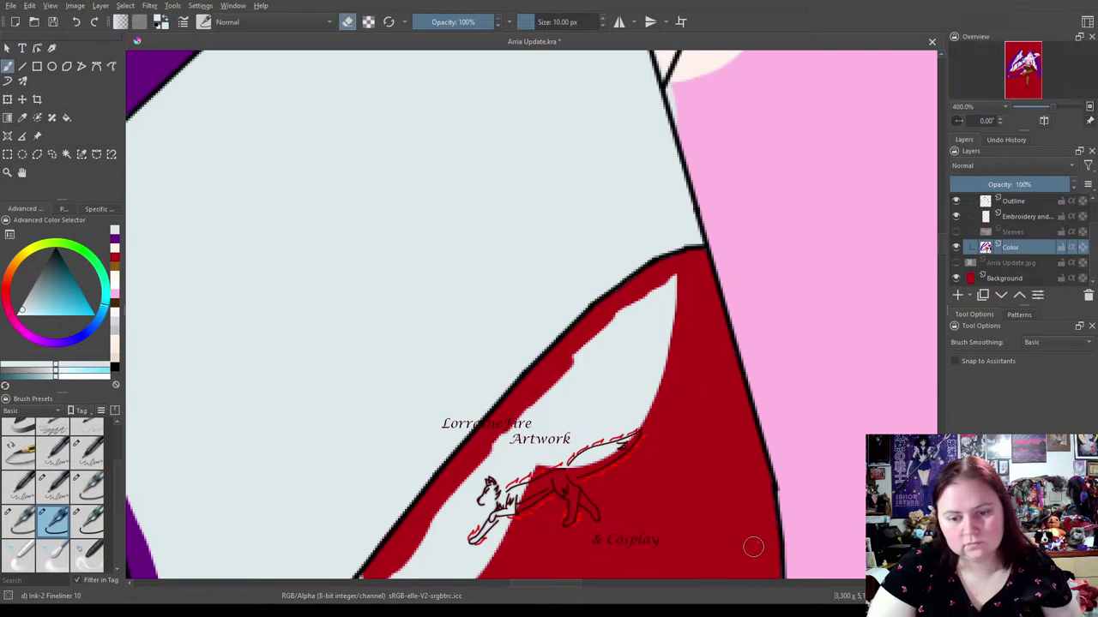
{"action": "left_click", "coordinate": [88, 518]}
{"action": "mouse_move", "coordinate": [677, 318]}
{"action": "left_mouse_down"}
{"action": "mouse_move", "coordinate": [677, 284]}
{"action": "mouse_move", "coordinate": [573, 368]}
{"action": "mouse_move", "coordinate": [390, 571]}
{"action": "mouse_move", "coordinate": [515, 517]}
{"action": "mouse_move", "coordinate": [677, 314]}
{"action": "mouse_move", "coordinate": [510, 544]}
{"action": "mouse_move", "coordinate": [457, 548]}
{"action": "mouse_move", "coordinate": [696, 262]}
{"action": "left_mouse_up"}
{"action": "mouse_move", "coordinate": [618, 368]}
{"action": "left_mouse_down"}
{"action": "mouse_move", "coordinate": [571, 481]}
{"action": "mouse_move", "coordinate": [570, 442]}
{"action": "mouse_move", "coordinate": [541, 452]}
{"action": "mouse_move", "coordinate": [462, 550]}
{"action": "mouse_move", "coordinate": [477, 492]}
{"action": "mouse_move", "coordinate": [533, 400]}
{"action": "mouse_move", "coordinate": [570, 349]}
{"action": "mouse_move", "coordinate": [593, 343]}
{"action": "mouse_move", "coordinate": [568, 433]}
{"action": "left_mouse_up"}
{"action": "key", "text": "ctrl+z"}
{"action": "key", "text": "ctrl+z"}
{"action": "key", "text": "ctrl+z"}
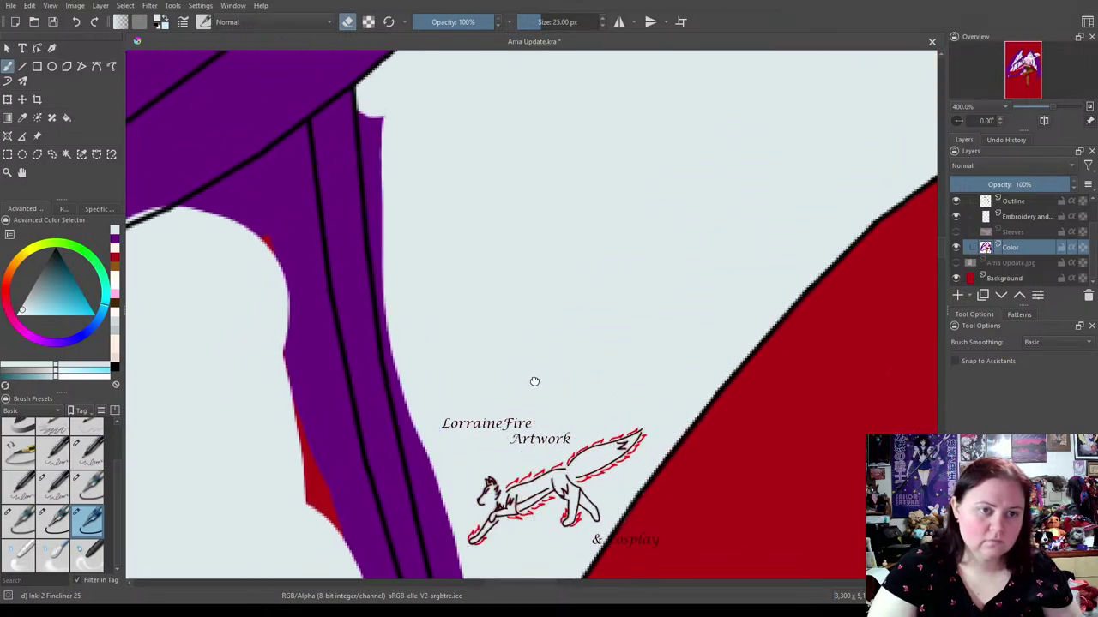
Paint pale gray-blue over the purple spill beside the upper part of the narrow vertical band using the 10 px fineliner.
{"action": "left_click", "coordinate": [57, 523]}
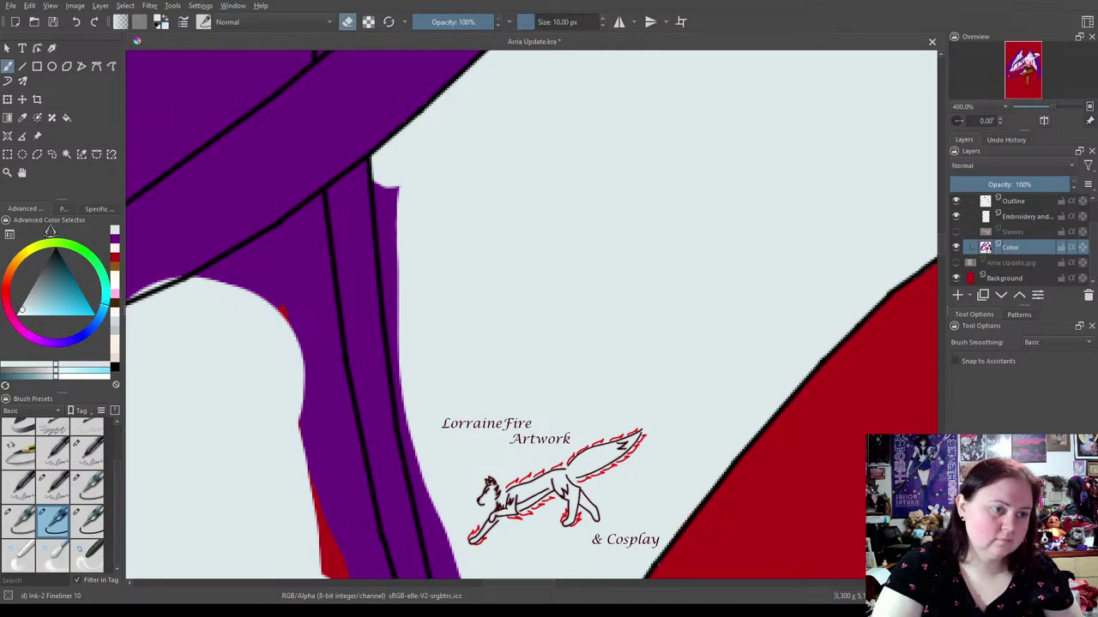
{"action": "mouse_move", "coordinate": [387, 179]}
{"action": "left_mouse_down"}
{"action": "mouse_move", "coordinate": [410, 434]}
{"action": "mouse_move", "coordinate": [400, 412]}
{"action": "mouse_move", "coordinate": [429, 520]}
{"action": "left_mouse_up"}
{"action": "left_click_drag", "start_coordinate": [385, 187], "coordinate": [400, 197]}
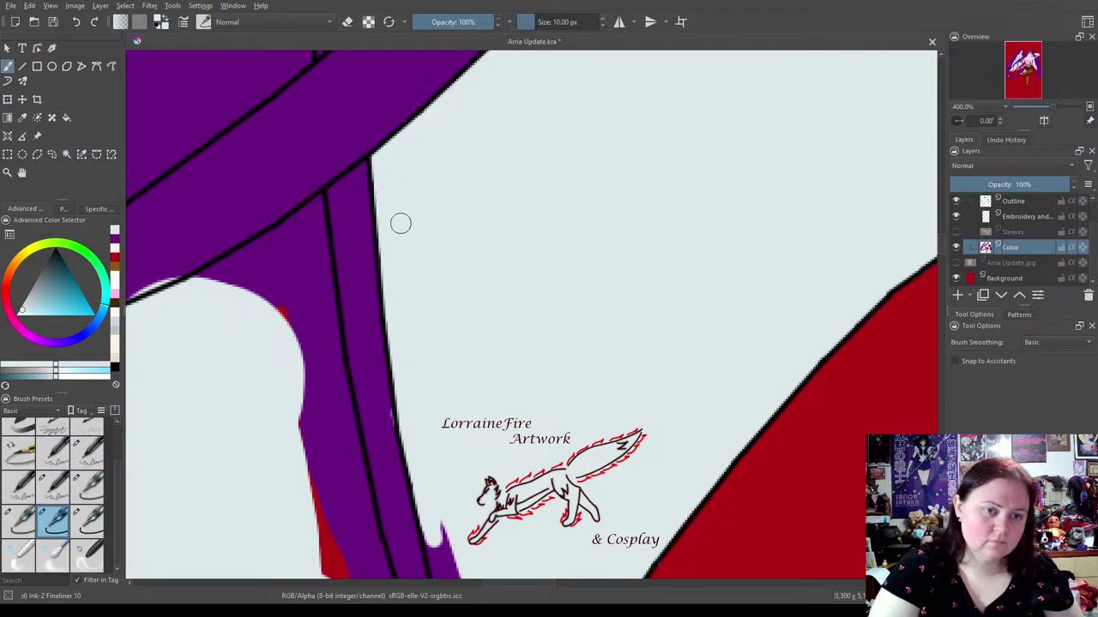
{"action": "left_click", "coordinate": [114, 244]}
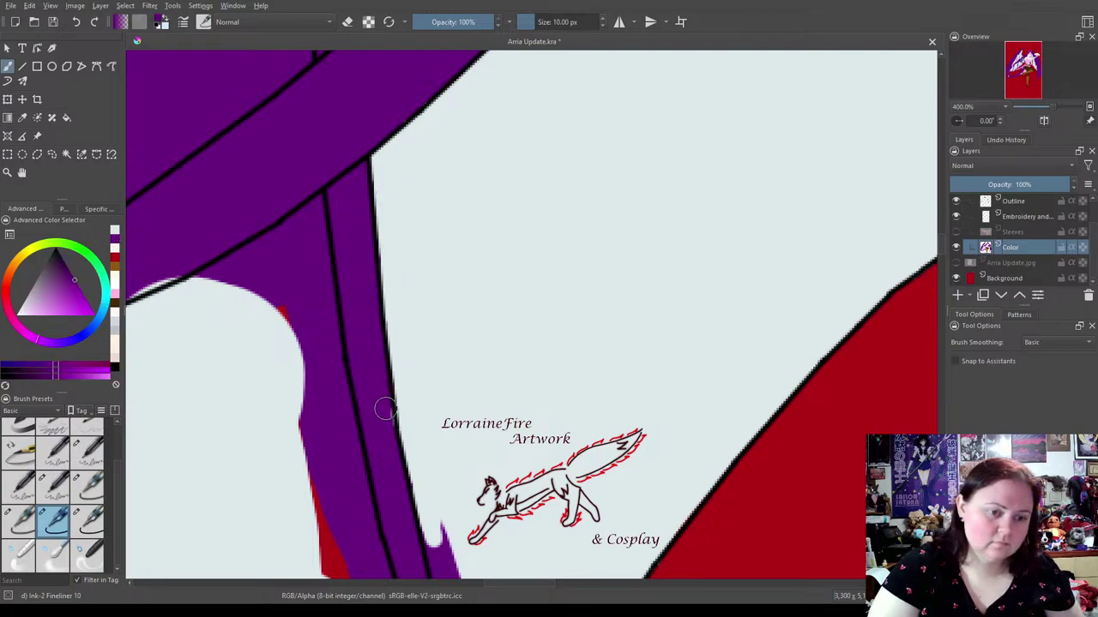
Fill the purple spill down to the band's pointed lower end with pale gray-blue, and touch up the band's edge in purple.
{"action": "left_click", "coordinate": [115, 243]}
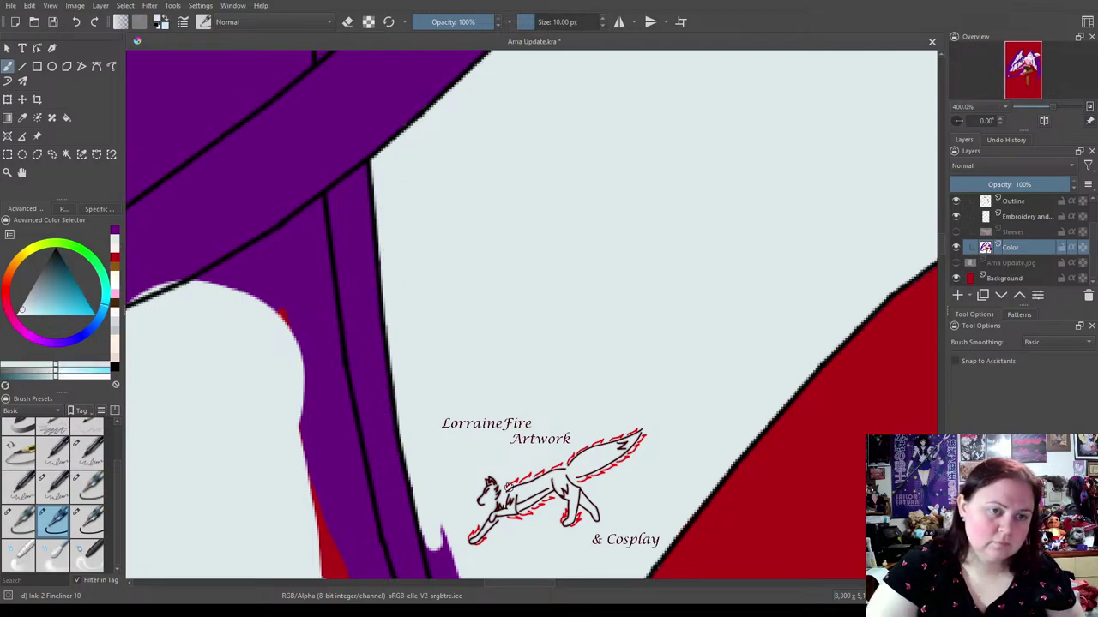
{"action": "left_click_drag", "start_coordinate": [458, 452], "coordinate": [372, 203]}
{"action": "left_click_drag", "start_coordinate": [343, 240], "coordinate": [331, 246]}
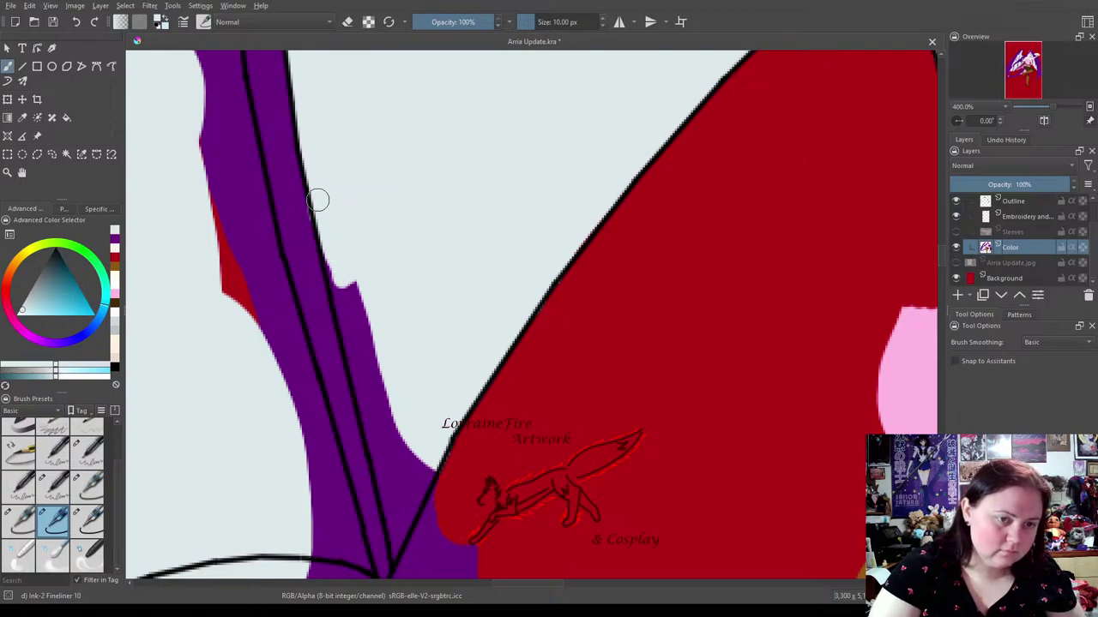
{"action": "left_click_drag", "start_coordinate": [399, 553], "coordinate": [396, 515]}
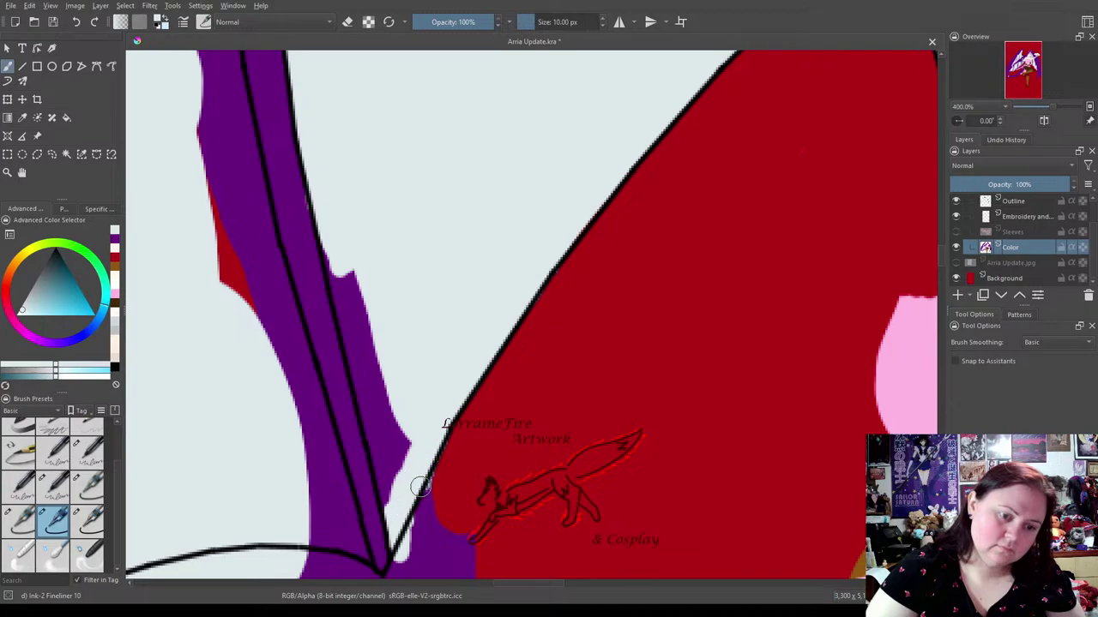
{"action": "mouse_move", "coordinate": [386, 418]}
{"action": "left_mouse_down"}
{"action": "mouse_move", "coordinate": [408, 463]}
{"action": "mouse_move", "coordinate": [390, 502]}
{"action": "mouse_move", "coordinate": [336, 259]}
{"action": "left_mouse_up"}
{"action": "mouse_move", "coordinate": [345, 310]}
{"action": "left_mouse_down"}
{"action": "mouse_move", "coordinate": [358, 296]}
{"action": "mouse_move", "coordinate": [386, 449]}
{"action": "left_mouse_up"}
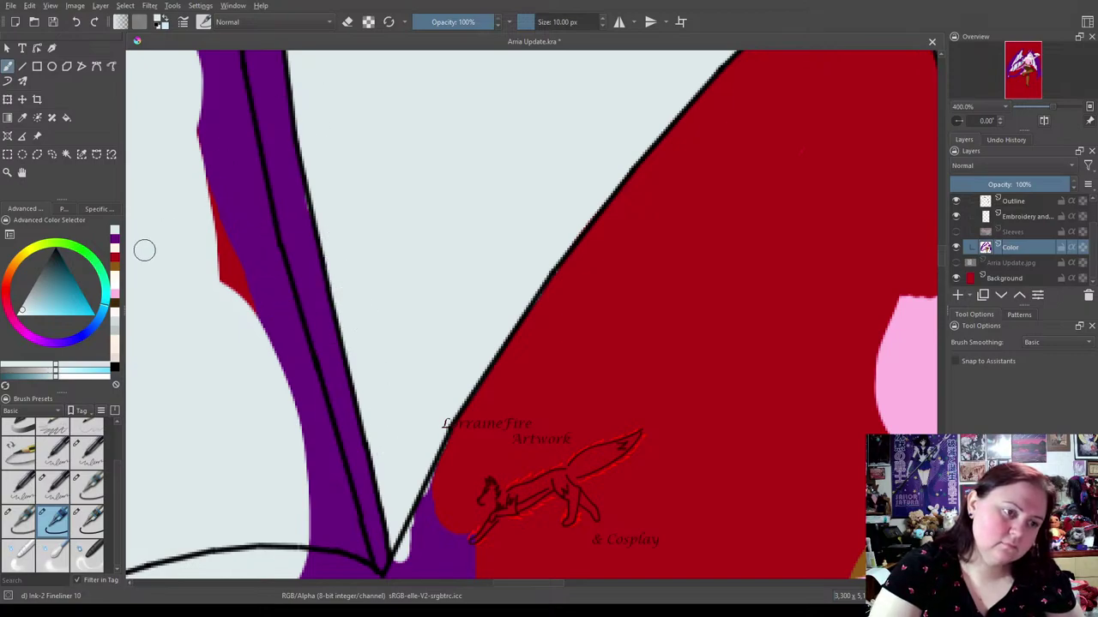
{"action": "left_click", "coordinate": [112, 246]}
{"action": "left_click_drag", "start_coordinate": [297, 202], "coordinate": [300, 212]}
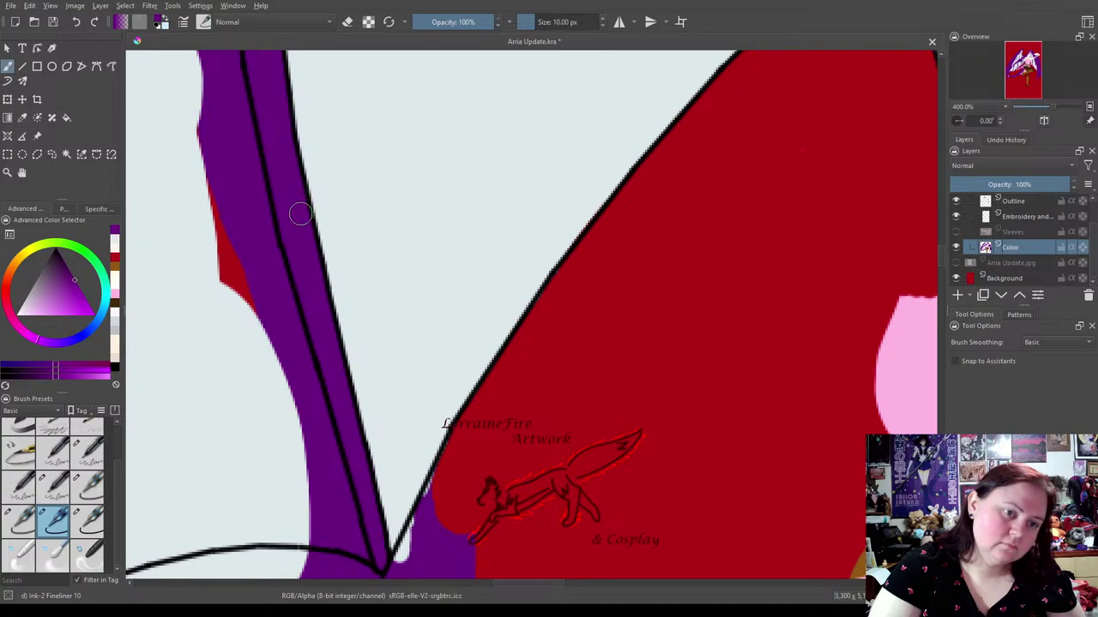
Erase the purple and pale spill outside the outline near the band's pointed lower end with the 25 px fineliner.
{"action": "left_click_drag", "start_coordinate": [299, 378], "coordinate": [375, 239]}
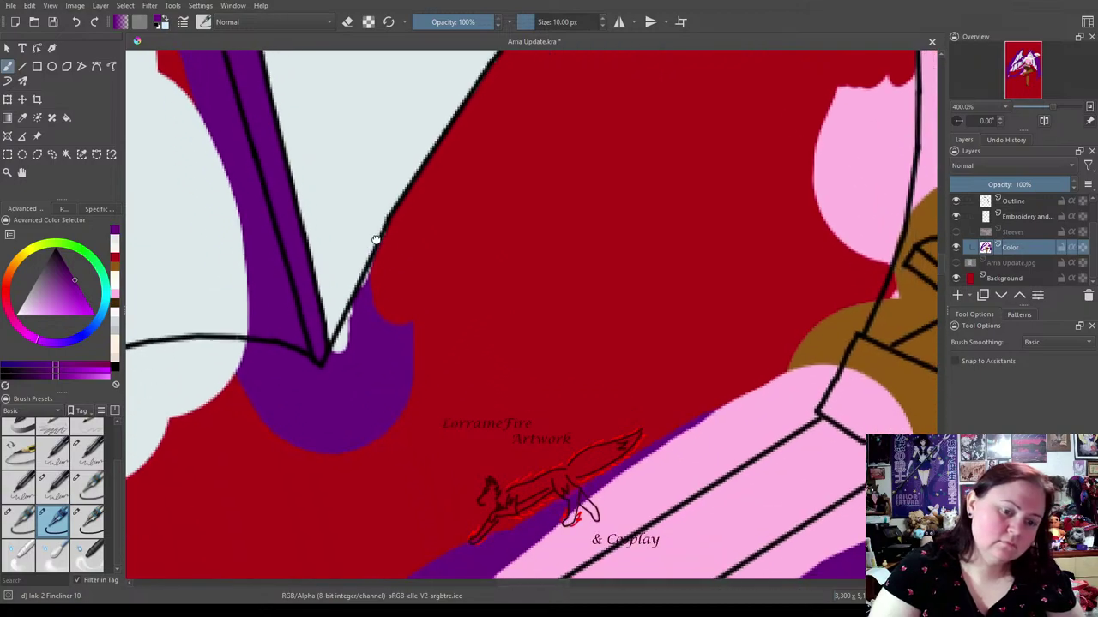
{"action": "left_click", "coordinate": [89, 521]}
{"action": "key", "text": "e"}
{"action": "mouse_move", "coordinate": [386, 400]}
{"action": "left_mouse_down"}
{"action": "mouse_move", "coordinate": [424, 318]}
{"action": "mouse_move", "coordinate": [360, 406]}
{"action": "mouse_move", "coordinate": [343, 402]}
{"action": "mouse_move", "coordinate": [392, 286]}
{"action": "left_mouse_up"}
{"action": "mouse_move", "coordinate": [361, 179]}
{"action": "left_mouse_down"}
{"action": "mouse_move", "coordinate": [491, 346]}
{"action": "mouse_move", "coordinate": [414, 243]}
{"action": "left_mouse_up"}
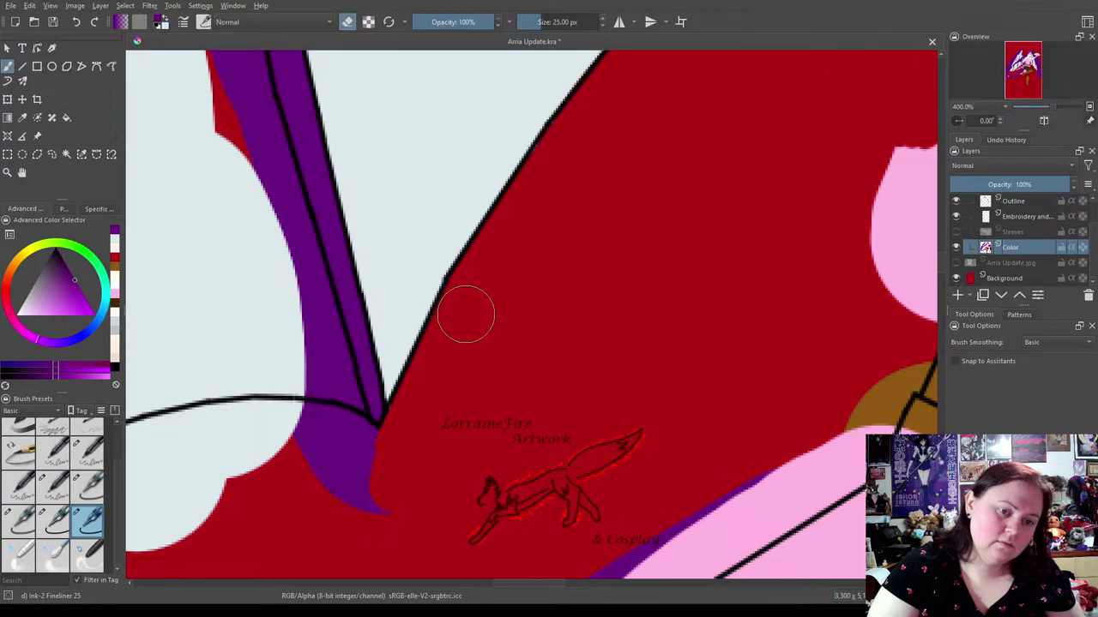
Erase the purple spill beyond the outermost outline, and fill the outer border band with purple using the 10 px fineliner.
{"action": "left_click_drag", "start_coordinate": [589, 196], "coordinate": [304, 437]}
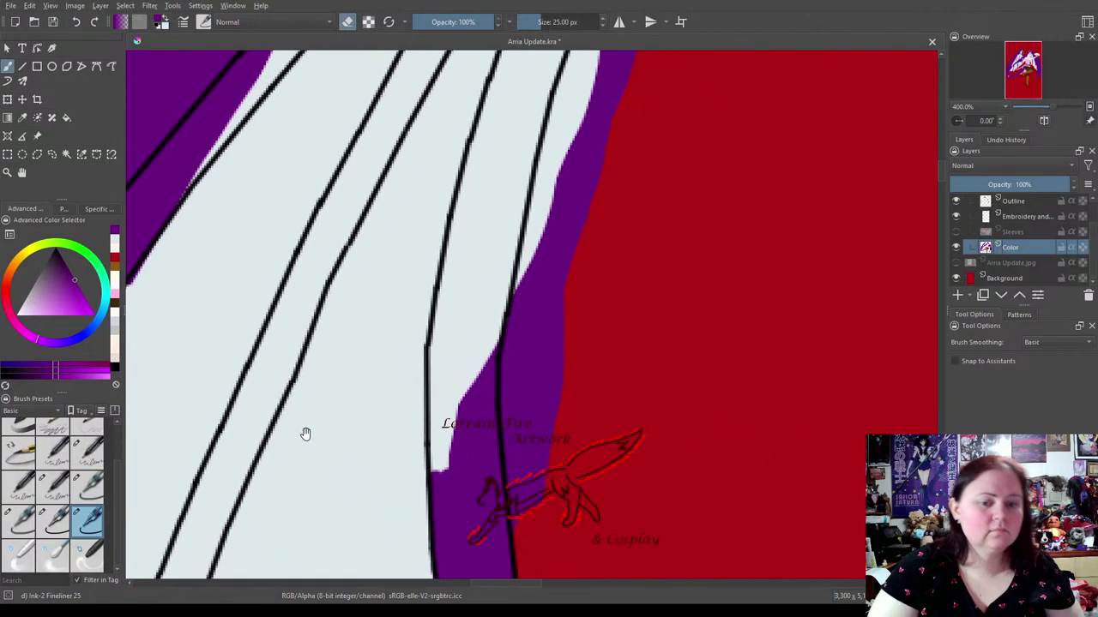
{"action": "mouse_move", "coordinate": [612, 70]}
{"action": "left_mouse_down"}
{"action": "mouse_move", "coordinate": [528, 345]}
{"action": "mouse_move", "coordinate": [527, 465]}
{"action": "mouse_move", "coordinate": [545, 530]}
{"action": "mouse_move", "coordinate": [538, 517]}
{"action": "mouse_move", "coordinate": [603, 184]}
{"action": "mouse_move", "coordinate": [670, 62]}
{"action": "mouse_move", "coordinate": [512, 266]}
{"action": "left_mouse_up"}
{"action": "left_click", "coordinate": [54, 521]}
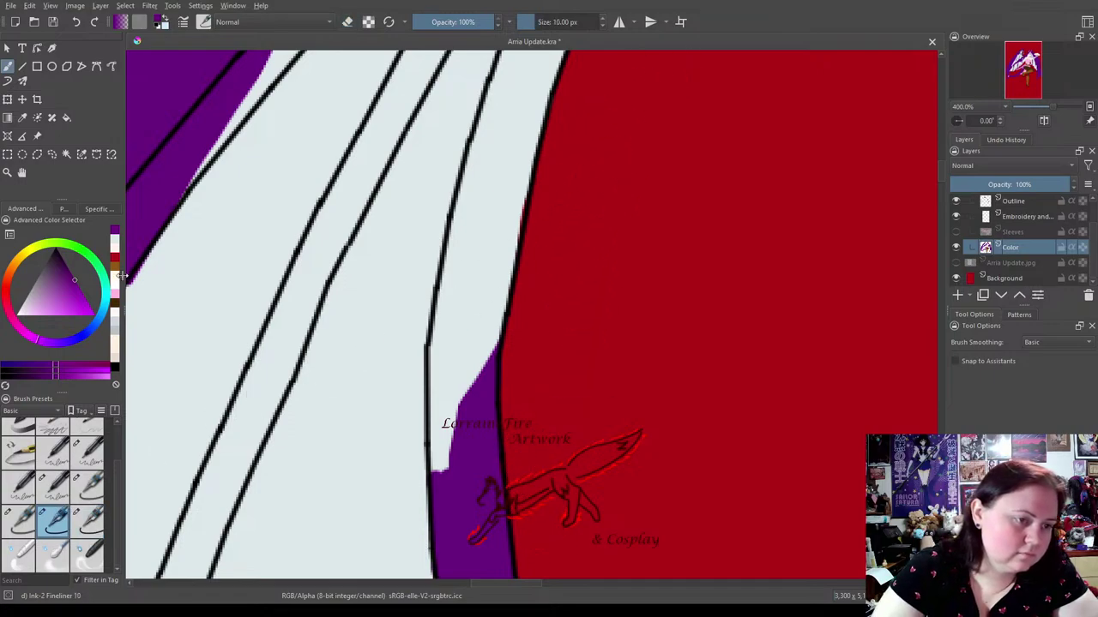
{"action": "mouse_move", "coordinate": [520, 67]}
{"action": "left_mouse_down"}
{"action": "mouse_move", "coordinate": [558, 51]}
{"action": "mouse_move", "coordinate": [533, 107]}
{"action": "mouse_move", "coordinate": [495, 315]}
{"action": "mouse_move", "coordinate": [498, 294]}
{"action": "mouse_move", "coordinate": [442, 468]}
{"action": "mouse_move", "coordinate": [437, 347]}
{"action": "mouse_move", "coordinate": [446, 396]}
{"action": "mouse_move", "coordinate": [458, 310]}
{"action": "mouse_move", "coordinate": [443, 322]}
{"action": "mouse_move", "coordinate": [444, 308]}
{"action": "mouse_move", "coordinate": [460, 210]}
{"action": "mouse_move", "coordinate": [458, 226]}
{"action": "mouse_move", "coordinate": [503, 82]}
{"action": "mouse_move", "coordinate": [515, 90]}
{"action": "mouse_move", "coordinate": [495, 122]}
{"action": "mouse_move", "coordinate": [480, 205]}
{"action": "mouse_move", "coordinate": [495, 260]}
{"action": "mouse_move", "coordinate": [468, 250]}
{"action": "left_mouse_up"}
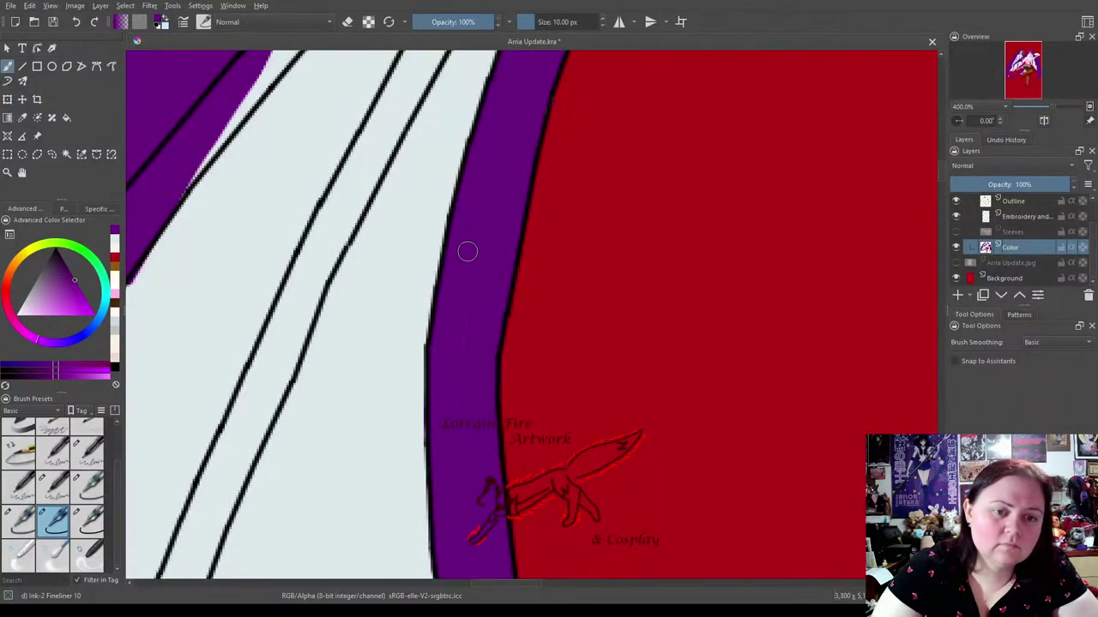
Hide the Background layer.
{"action": "left_click", "coordinate": [955, 278]}
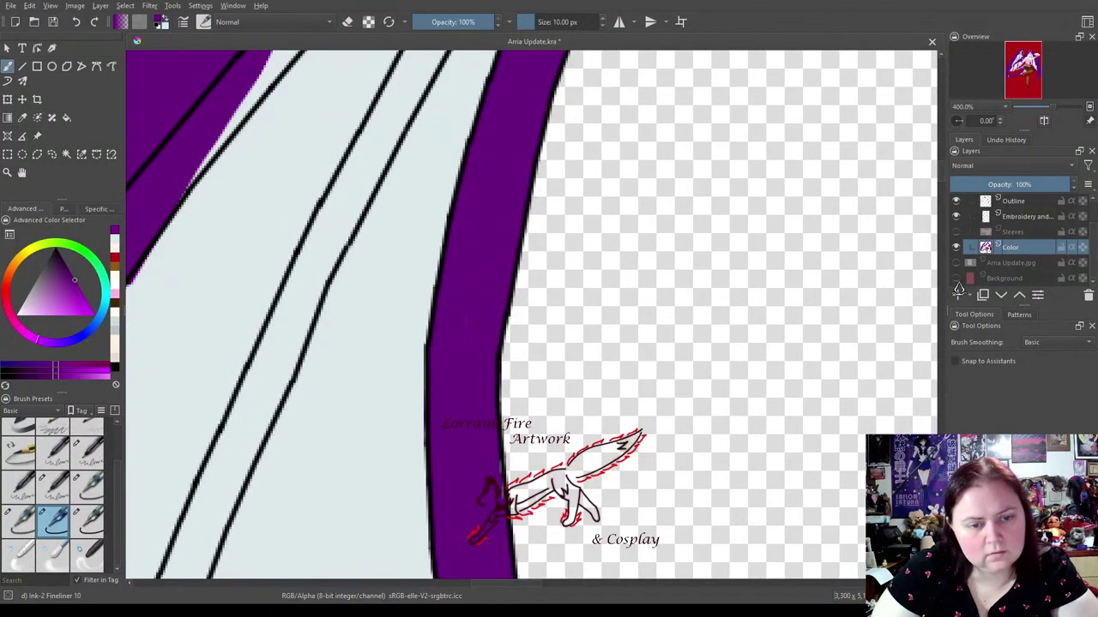
Show the Background layer, and extend the purple outer border band upward over the pale area between its outlines with the 10 px fineliner.
{"action": "left_click", "coordinate": [955, 279]}
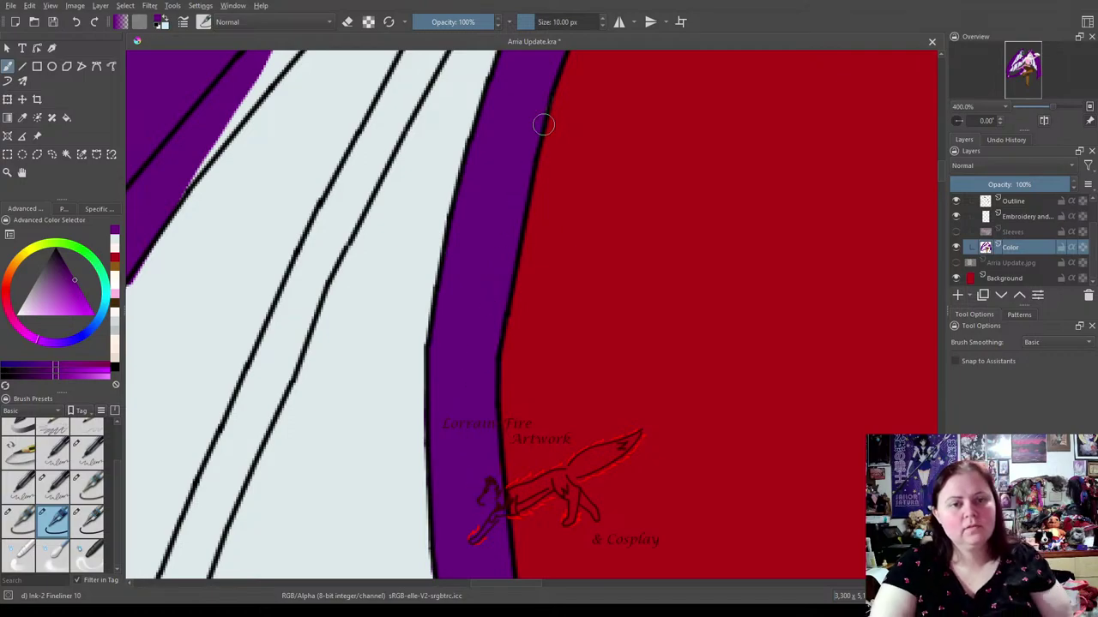
{"action": "left_click_drag", "start_coordinate": [484, 259], "coordinate": [426, 398]}
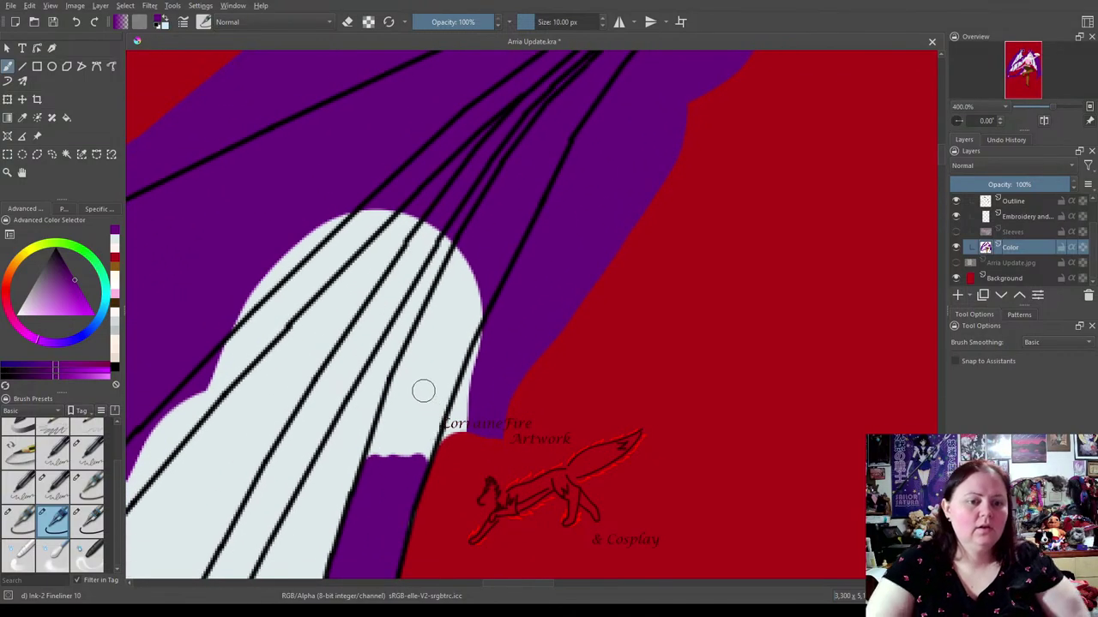
{"action": "mouse_move", "coordinate": [455, 238]}
{"action": "left_mouse_down"}
{"action": "mouse_move", "coordinate": [456, 277]}
{"action": "mouse_move", "coordinate": [375, 444]}
{"action": "mouse_move", "coordinate": [413, 412]}
{"action": "mouse_move", "coordinate": [427, 451]}
{"action": "mouse_move", "coordinate": [444, 391]}
{"action": "mouse_move", "coordinate": [434, 409]}
{"action": "mouse_move", "coordinate": [466, 349]}
{"action": "mouse_move", "coordinate": [466, 299]}
{"action": "mouse_move", "coordinate": [425, 361]}
{"action": "left_mouse_up"}
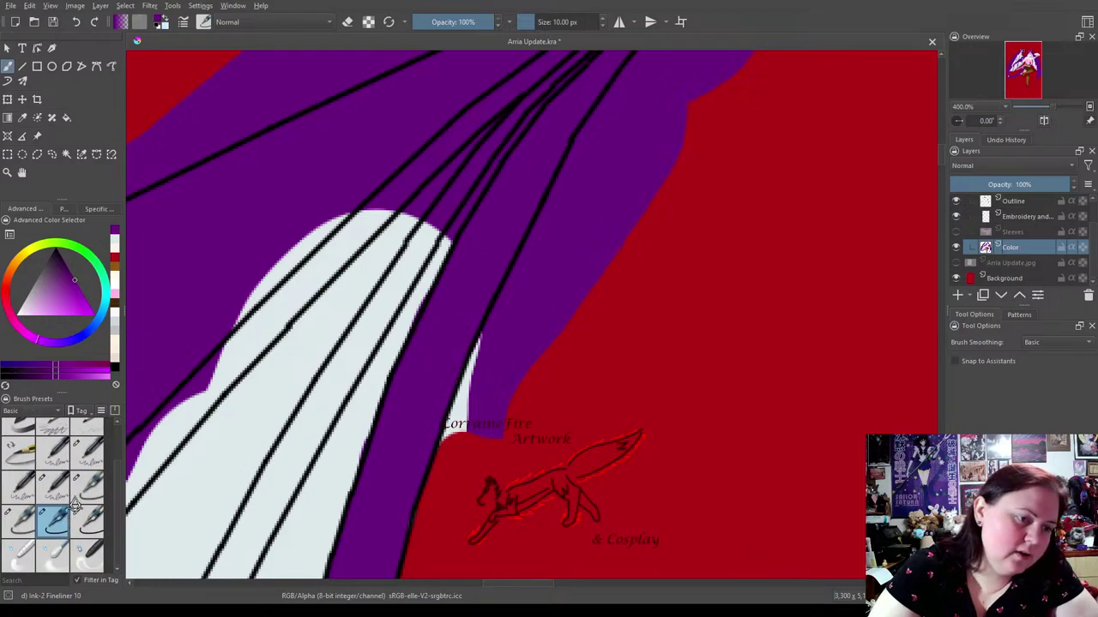
Erase the pale and purple spill outside the outline around the upper pointed end with the 25 px fineliner.
{"action": "left_click", "coordinate": [88, 521]}
{"action": "key", "text": "e"}
{"action": "mouse_move", "coordinate": [403, 404]}
{"action": "left_mouse_down"}
{"action": "mouse_move", "coordinate": [490, 416]}
{"action": "mouse_move", "coordinate": [472, 432]}
{"action": "mouse_move", "coordinate": [600, 146]}
{"action": "mouse_move", "coordinate": [646, 80]}
{"action": "mouse_move", "coordinate": [676, 68]}
{"action": "mouse_move", "coordinate": [703, 98]}
{"action": "mouse_move", "coordinate": [549, 306]}
{"action": "mouse_move", "coordinate": [698, 140]}
{"action": "mouse_move", "coordinate": [468, 489]}
{"action": "mouse_move", "coordinate": [558, 422]}
{"action": "left_mouse_up"}
{"action": "mouse_move", "coordinate": [519, 317]}
{"action": "left_mouse_down"}
{"action": "mouse_move", "coordinate": [483, 340]}
{"action": "mouse_move", "coordinate": [569, 246]}
{"action": "mouse_move", "coordinate": [593, 250]}
{"action": "left_mouse_up"}
{"action": "left_click_drag", "start_coordinate": [510, 317], "coordinate": [638, 235]}
{"action": "mouse_move", "coordinate": [283, 310]}
{"action": "left_mouse_down"}
{"action": "mouse_move", "coordinate": [211, 325]}
{"action": "mouse_move", "coordinate": [137, 424]}
{"action": "mouse_move", "coordinate": [159, 397]}
{"action": "mouse_move", "coordinate": [142, 424]}
{"action": "mouse_move", "coordinate": [306, 311]}
{"action": "mouse_move", "coordinate": [630, 160]}
{"action": "mouse_move", "coordinate": [560, 196]}
{"action": "mouse_move", "coordinate": [735, 122]}
{"action": "mouse_move", "coordinate": [703, 137]}
{"action": "mouse_move", "coordinate": [890, 98]}
{"action": "mouse_move", "coordinate": [410, 222]}
{"action": "mouse_move", "coordinate": [264, 334]}
{"action": "left_mouse_up"}
{"action": "left_click_drag", "start_coordinate": [357, 448], "coordinate": [314, 386]}
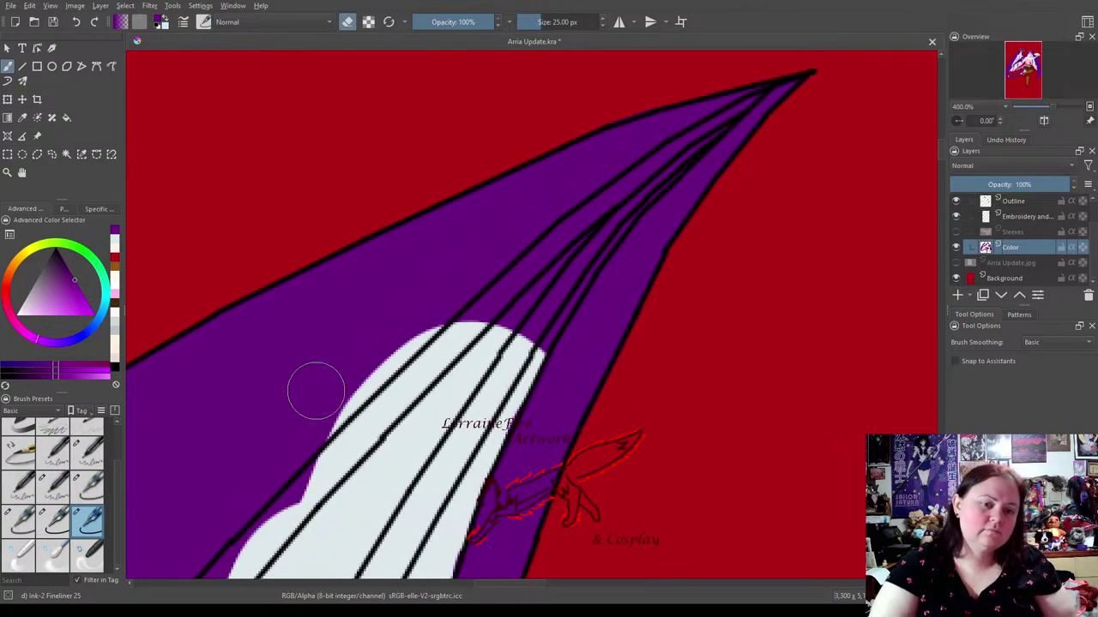
Paint the narrow middle strip between the two inner fold lines purple with the 10 px fineliner.
{"action": "left_click", "coordinate": [54, 523]}
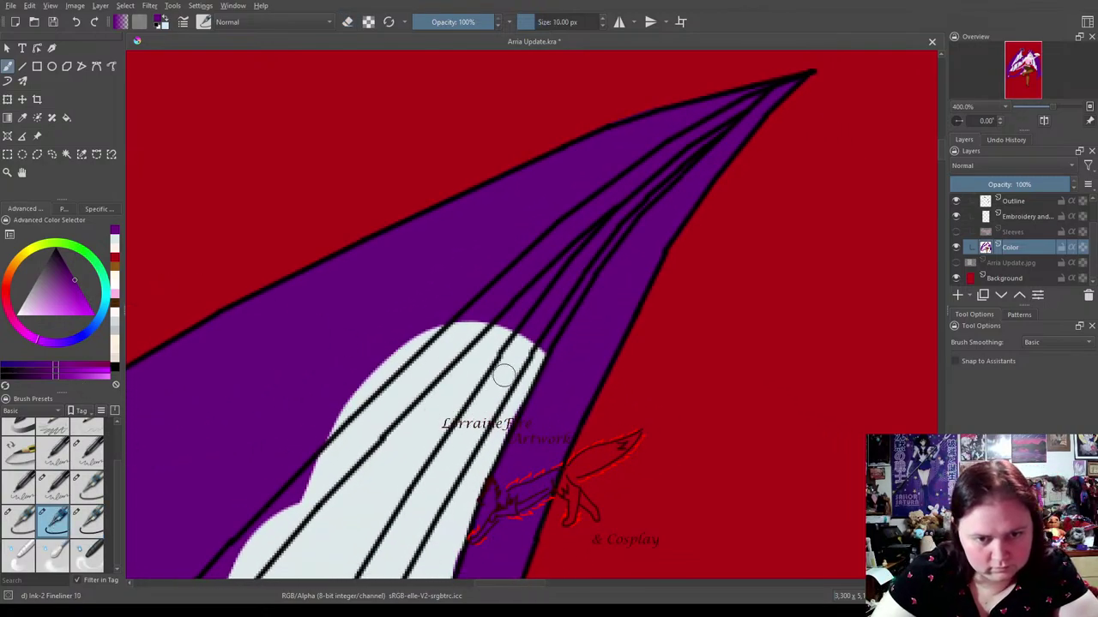
{"action": "left_click_drag", "start_coordinate": [491, 392], "coordinate": [522, 340]}
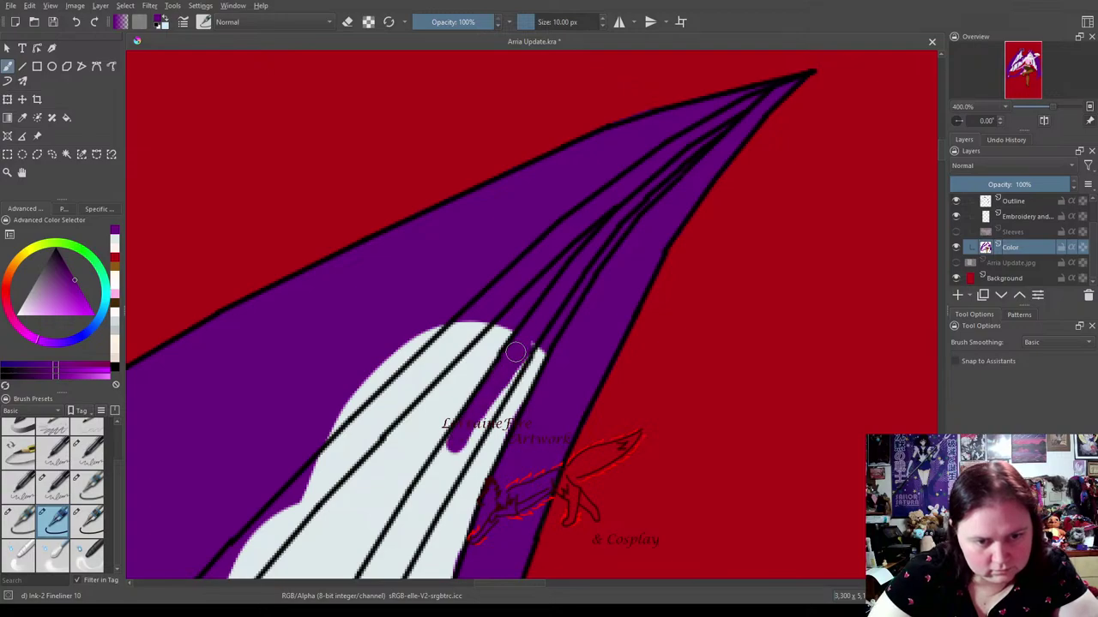
{"action": "left_click_drag", "start_coordinate": [500, 385], "coordinate": [458, 444]}
{"action": "mouse_move", "coordinate": [489, 406]}
{"action": "left_mouse_down"}
{"action": "mouse_move", "coordinate": [444, 487]}
{"action": "mouse_move", "coordinate": [429, 492]}
{"action": "mouse_move", "coordinate": [409, 549]}
{"action": "mouse_move", "coordinate": [391, 574]}
{"action": "mouse_move", "coordinate": [372, 578]}
{"action": "mouse_move", "coordinate": [440, 462]}
{"action": "left_mouse_up"}
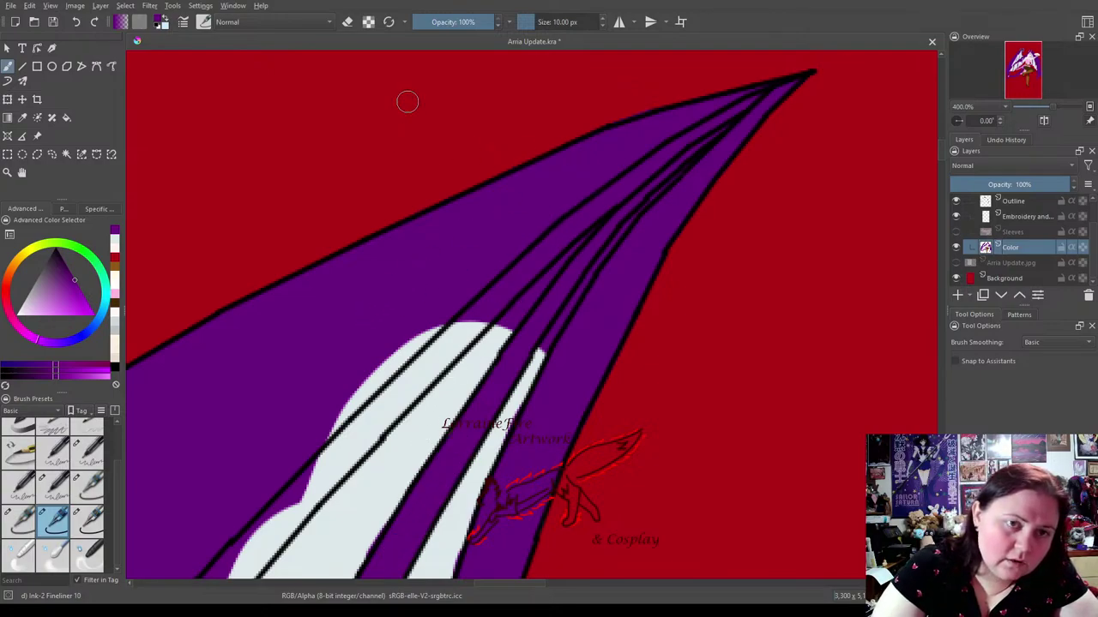
Cover the pale spill with purple along the border strip on the far side of the wide pale panel.
{"action": "left_click", "coordinate": [348, 22]}
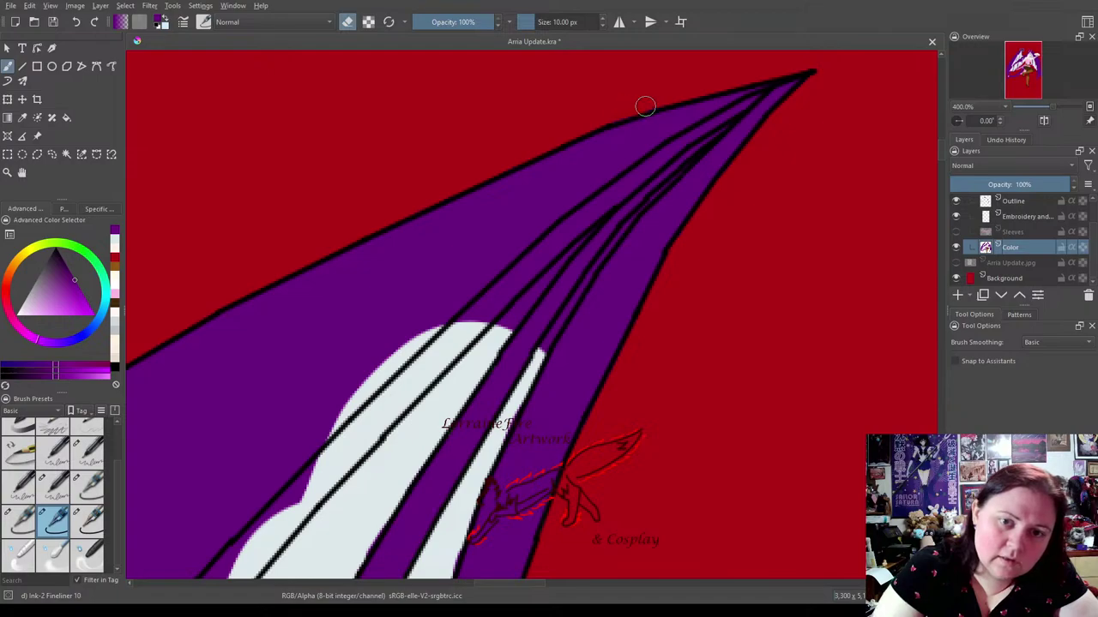
{"action": "left_click", "coordinate": [347, 31]}
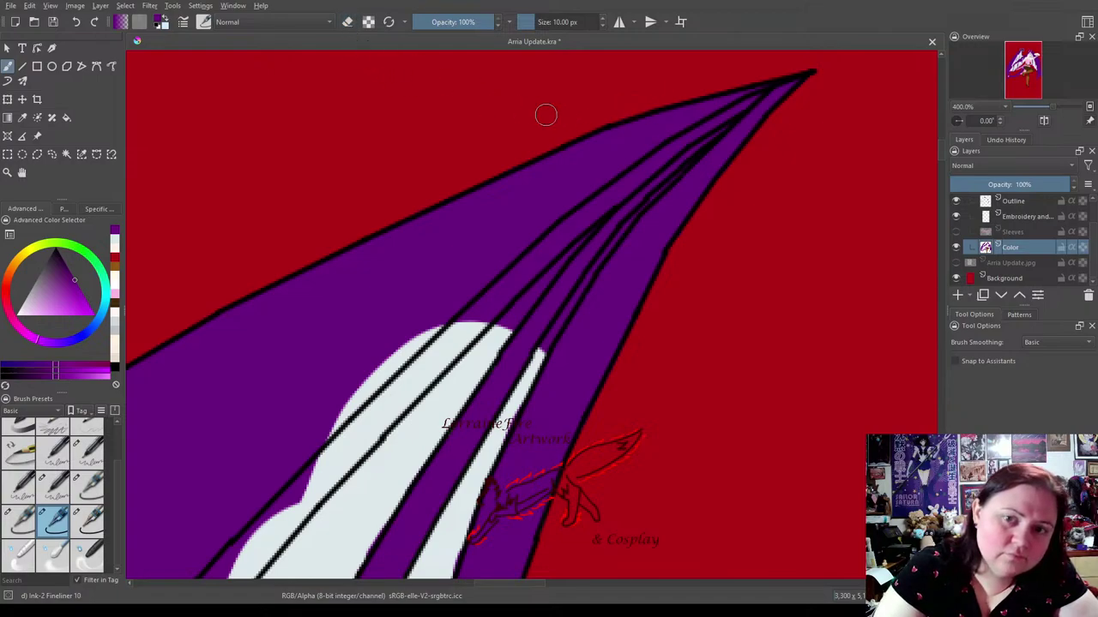
{"action": "left_click_drag", "start_coordinate": [239, 555], "coordinate": [265, 526]}
{"action": "mouse_move", "coordinate": [250, 570]}
{"action": "left_mouse_down"}
{"action": "mouse_move", "coordinate": [289, 509]}
{"action": "mouse_move", "coordinate": [277, 520]}
{"action": "mouse_move", "coordinate": [482, 326]}
{"action": "mouse_move", "coordinate": [377, 413]}
{"action": "mouse_move", "coordinate": [438, 321]}
{"action": "mouse_move", "coordinate": [285, 489]}
{"action": "mouse_move", "coordinate": [409, 386]}
{"action": "left_mouse_up"}
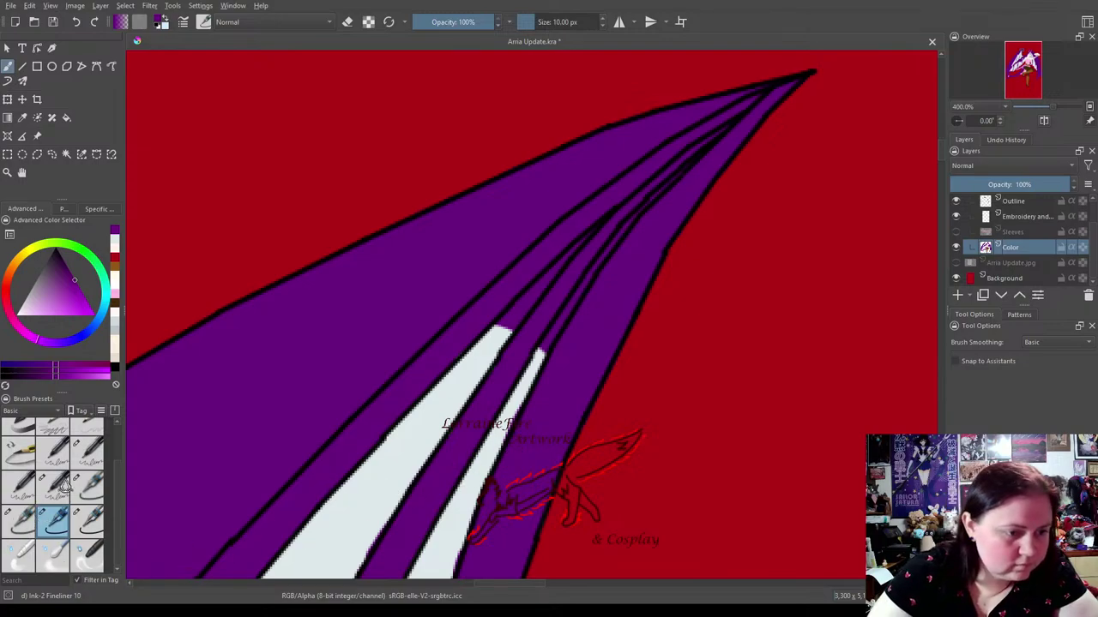
Extend both pale gray-blue panels toward the pointed tip between their outlines using the 3 px and 5 px fineliners.
{"action": "left_click", "coordinate": [89, 486]}
{"action": "key", "text": "e"}
{"action": "left_click", "coordinate": [114, 246]}
{"action": "key", "text": "e"}
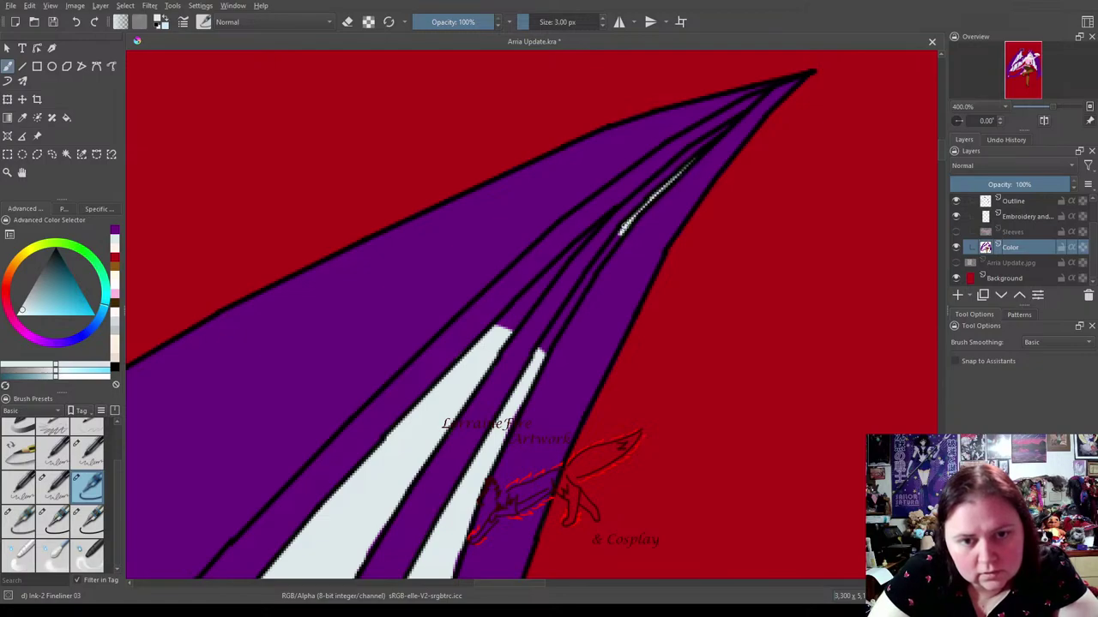
{"action": "left_click", "coordinate": [21, 521]}
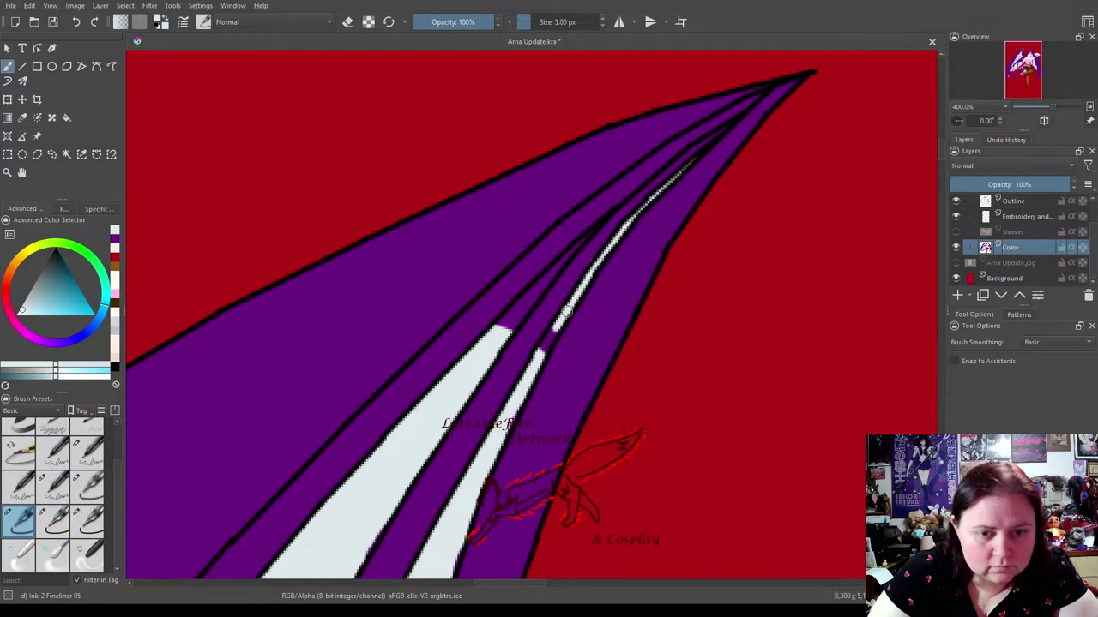
{"action": "left_click_drag", "start_coordinate": [495, 330], "coordinate": [532, 294]}
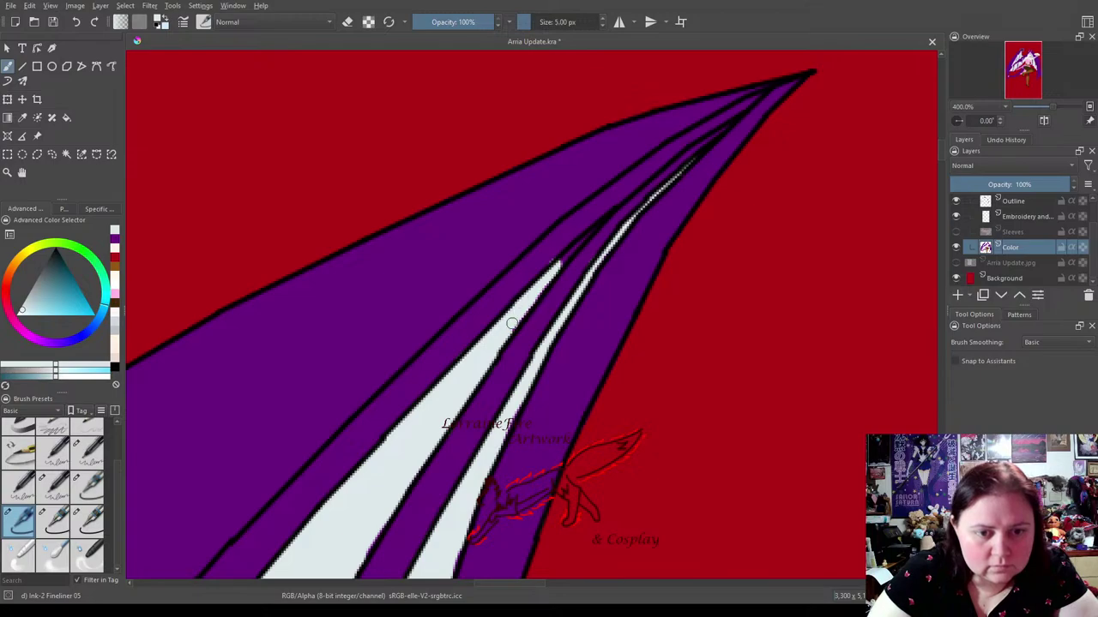
{"action": "left_click", "coordinate": [85, 486]}
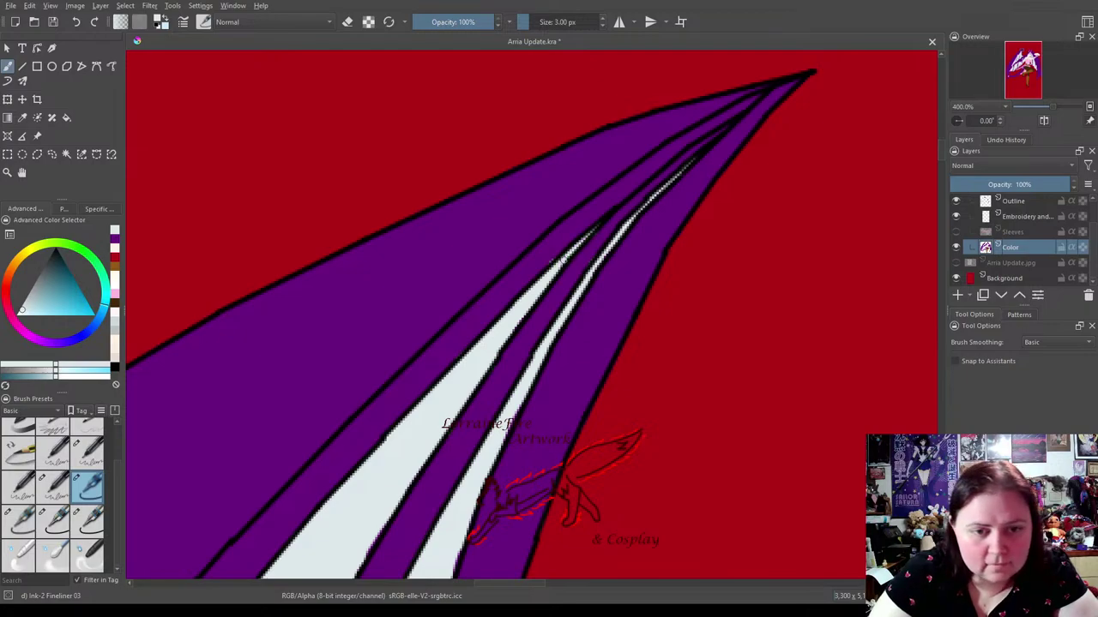
Cover the remaining pale spill beyond the wide pale panel's outer outline with purple, using the 10 px fineliner.
{"action": "left_click", "coordinate": [48, 530]}
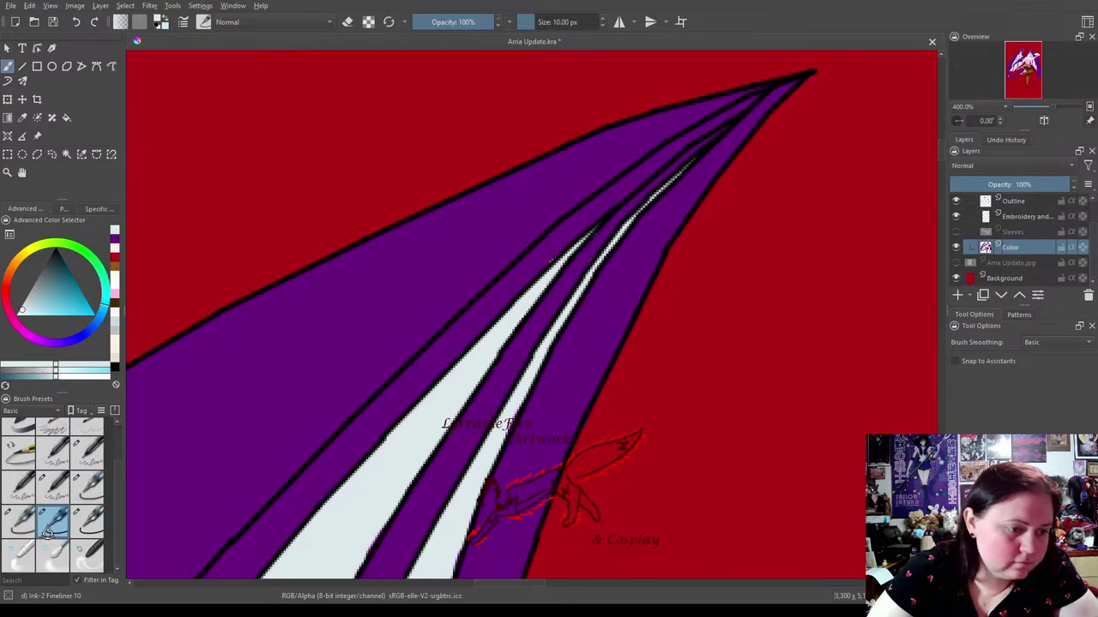
{"action": "left_click", "coordinate": [114, 247]}
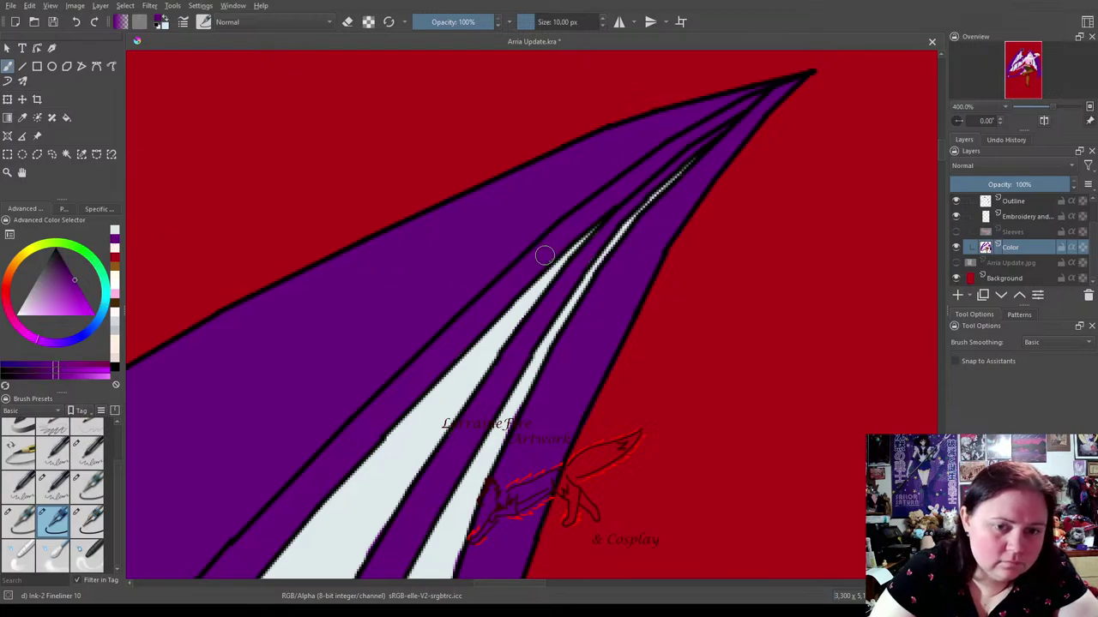
{"action": "mouse_move", "coordinate": [431, 405]}
{"action": "left_mouse_down"}
{"action": "mouse_move", "coordinate": [666, 320]}
{"action": "mouse_move", "coordinate": [757, 248]}
{"action": "mouse_move", "coordinate": [708, 186]}
{"action": "mouse_move", "coordinate": [636, 277]}
{"action": "mouse_move", "coordinate": [595, 283]}
{"action": "mouse_move", "coordinate": [556, 257]}
{"action": "left_mouse_up"}
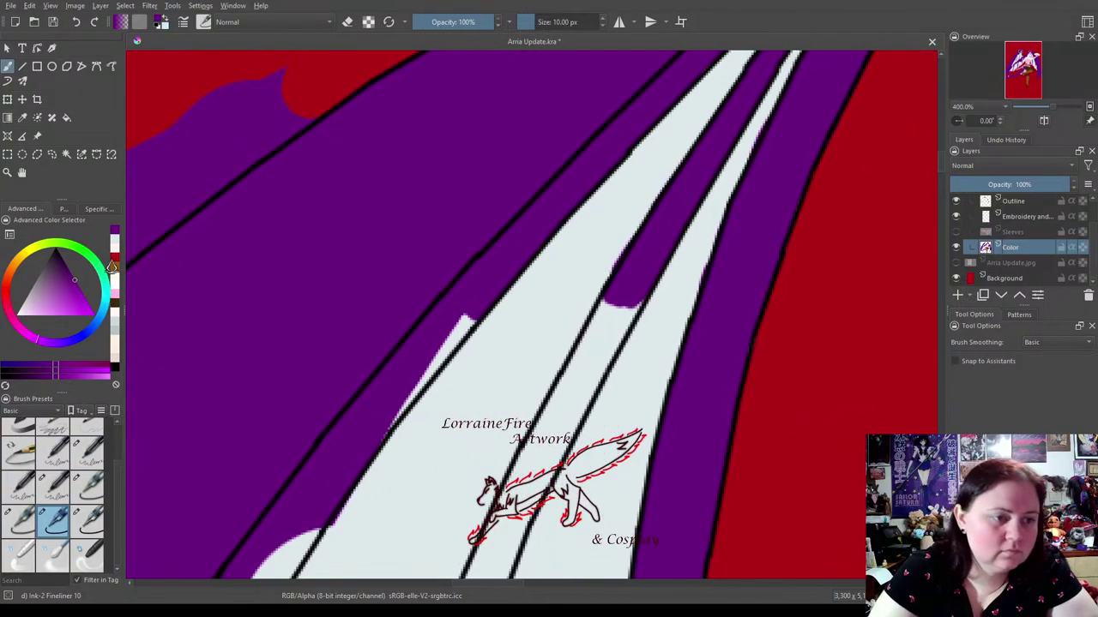
{"action": "left_click", "coordinate": [115, 247]}
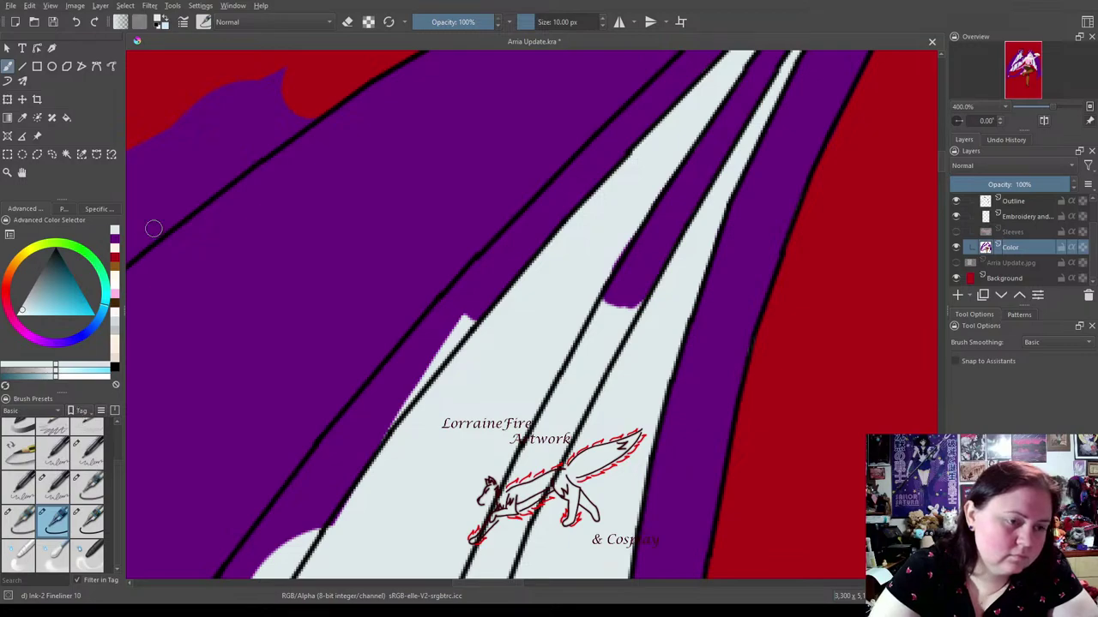
{"action": "left_click", "coordinate": [114, 248]}
{"action": "mouse_move", "coordinate": [324, 486]}
{"action": "left_mouse_down"}
{"action": "mouse_move", "coordinate": [269, 555]}
{"action": "mouse_move", "coordinate": [270, 578]}
{"action": "mouse_move", "coordinate": [281, 579]}
{"action": "mouse_move", "coordinate": [327, 506]}
{"action": "mouse_move", "coordinate": [301, 547]}
{"action": "left_mouse_up"}
{"action": "mouse_move", "coordinate": [397, 410]}
{"action": "left_mouse_down"}
{"action": "mouse_move", "coordinate": [391, 420]}
{"action": "mouse_move", "coordinate": [493, 295]}
{"action": "left_mouse_up"}
{"action": "left_click_drag", "start_coordinate": [436, 367], "coordinate": [494, 304]}
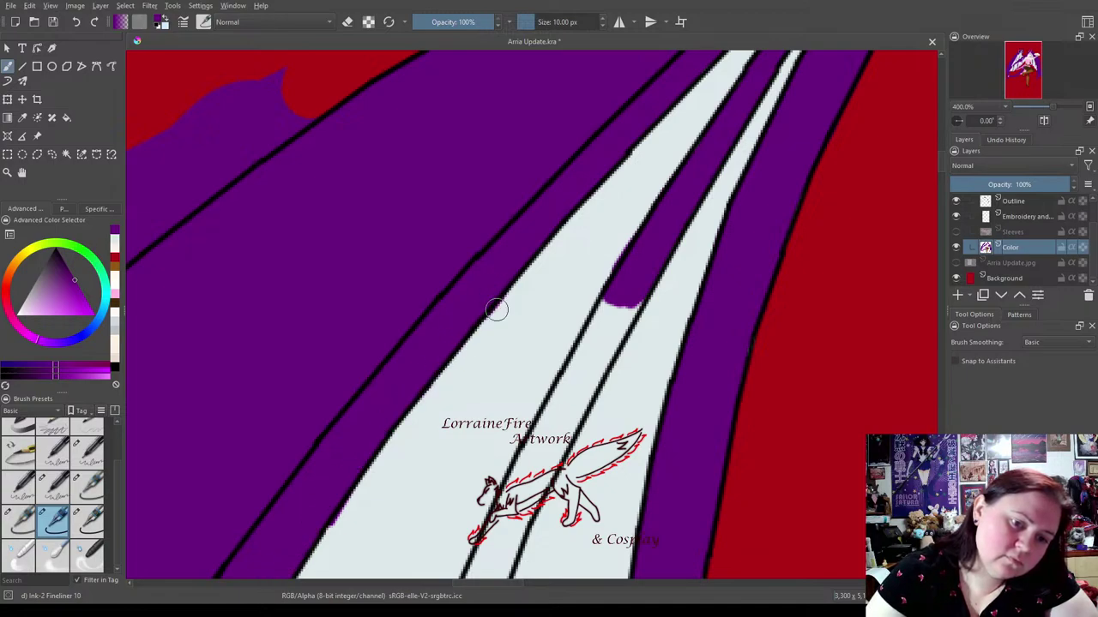
Continue the purple middle strip down between its fold lines, and correct its overlapping edge with pale gray-blue.
{"action": "mouse_move", "coordinate": [480, 547]}
{"action": "left_mouse_down"}
{"action": "mouse_move", "coordinate": [499, 575]}
{"action": "mouse_move", "coordinate": [527, 492]}
{"action": "mouse_move", "coordinate": [530, 504]}
{"action": "mouse_move", "coordinate": [634, 301]}
{"action": "mouse_move", "coordinate": [614, 303]}
{"action": "mouse_move", "coordinate": [619, 288]}
{"action": "mouse_move", "coordinate": [512, 489]}
{"action": "left_mouse_up"}
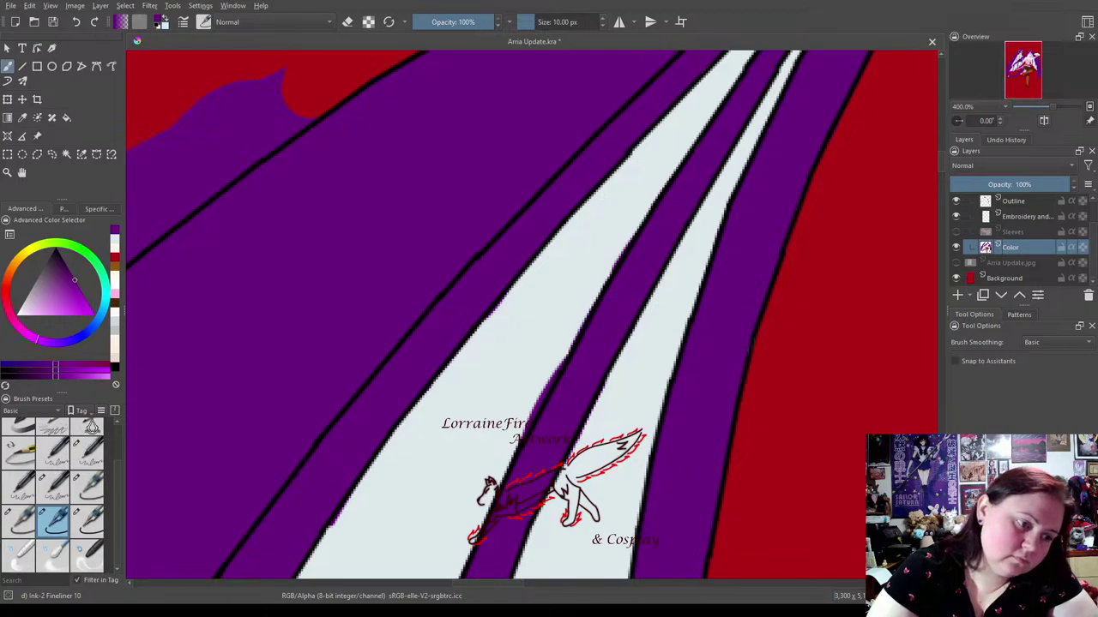
{"action": "left_click", "coordinate": [112, 246]}
{"action": "left_click_drag", "start_coordinate": [553, 366], "coordinate": [527, 409]}
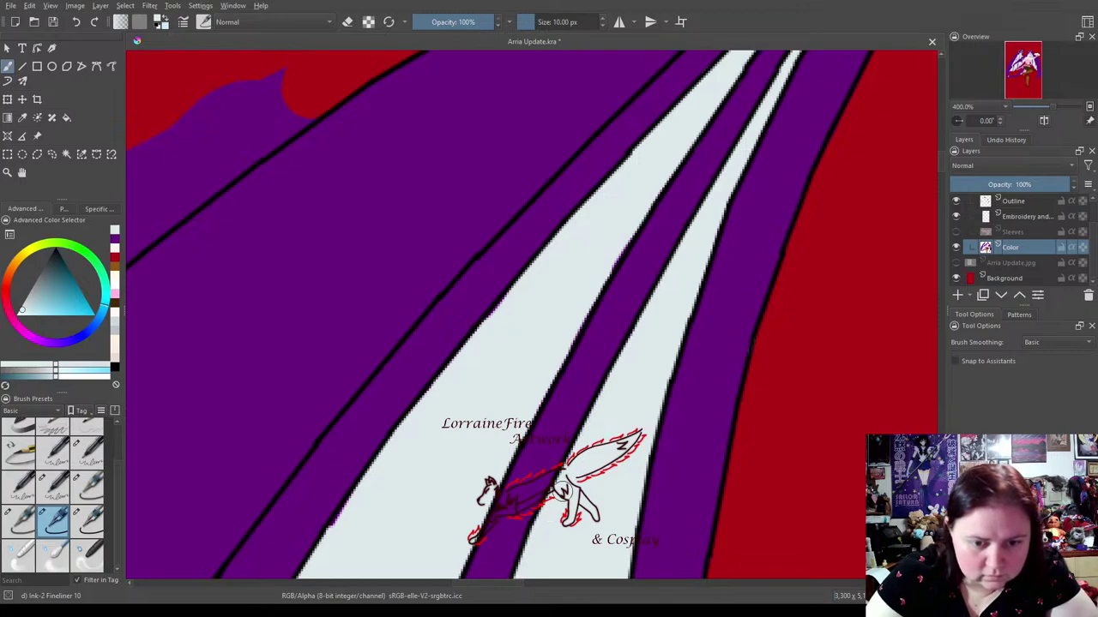
Erase the purple spill beyond the outermost outline with the 25 px fineliner, and refill the over-erased notch with purple at 10 px.
{"action": "left_click_drag", "start_coordinate": [381, 419], "coordinate": [669, 425]}
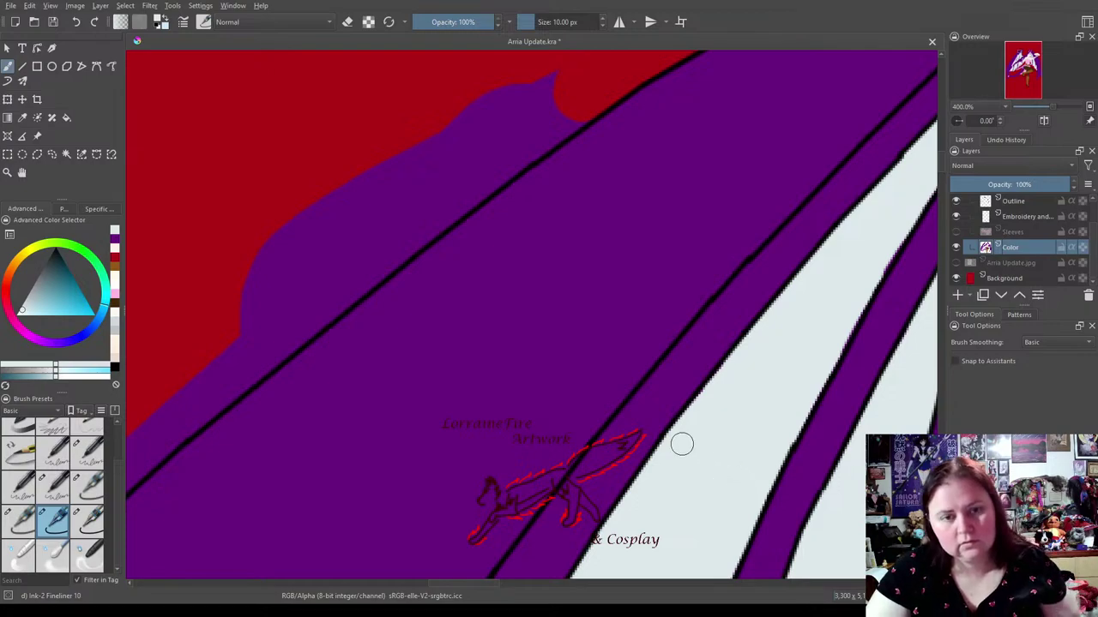
{"action": "left_click_drag", "start_coordinate": [435, 378], "coordinate": [631, 427]}
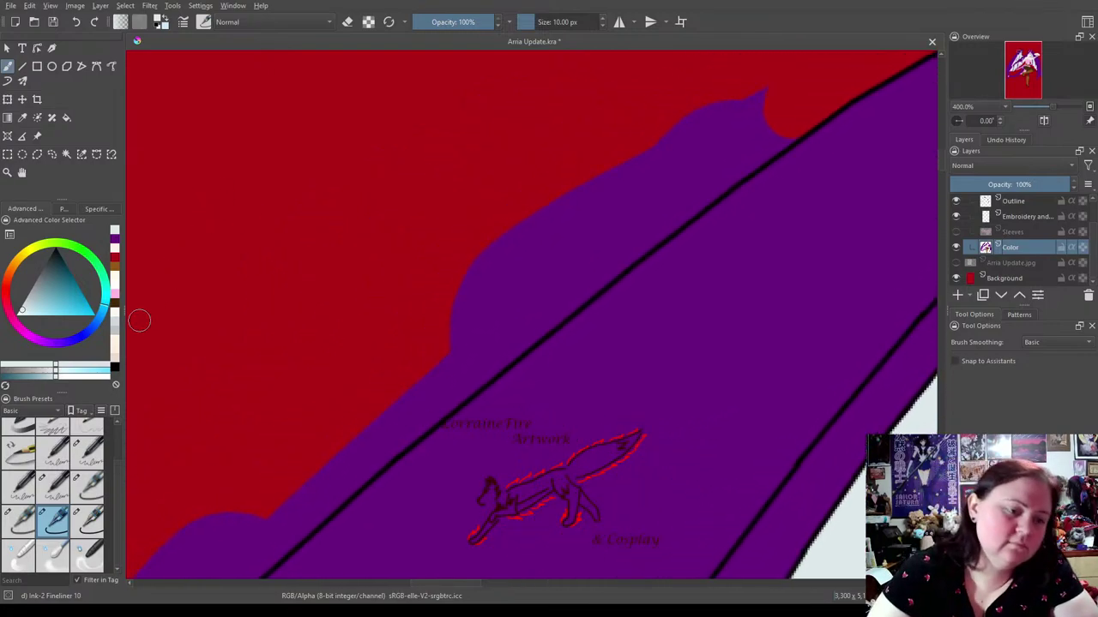
{"action": "left_click", "coordinate": [88, 519]}
{"action": "mouse_move", "coordinate": [254, 480]}
{"action": "left_mouse_down"}
{"action": "mouse_move", "coordinate": [147, 575]}
{"action": "mouse_move", "coordinate": [262, 497]}
{"action": "mouse_move", "coordinate": [209, 569]}
{"action": "mouse_move", "coordinate": [269, 529]}
{"action": "mouse_move", "coordinate": [263, 540]}
{"action": "mouse_move", "coordinate": [375, 434]}
{"action": "mouse_move", "coordinate": [355, 443]}
{"action": "mouse_move", "coordinate": [435, 383]}
{"action": "mouse_move", "coordinate": [417, 389]}
{"action": "mouse_move", "coordinate": [392, 426]}
{"action": "mouse_move", "coordinate": [615, 240]}
{"action": "mouse_move", "coordinate": [591, 247]}
{"action": "mouse_move", "coordinate": [758, 131]}
{"action": "mouse_move", "coordinate": [737, 146]}
{"action": "mouse_move", "coordinate": [789, 94]}
{"action": "mouse_move", "coordinate": [480, 262]}
{"action": "mouse_move", "coordinate": [505, 237]}
{"action": "mouse_move", "coordinate": [403, 392]}
{"action": "mouse_move", "coordinate": [512, 215]}
{"action": "mouse_move", "coordinate": [369, 497]}
{"action": "left_mouse_up"}
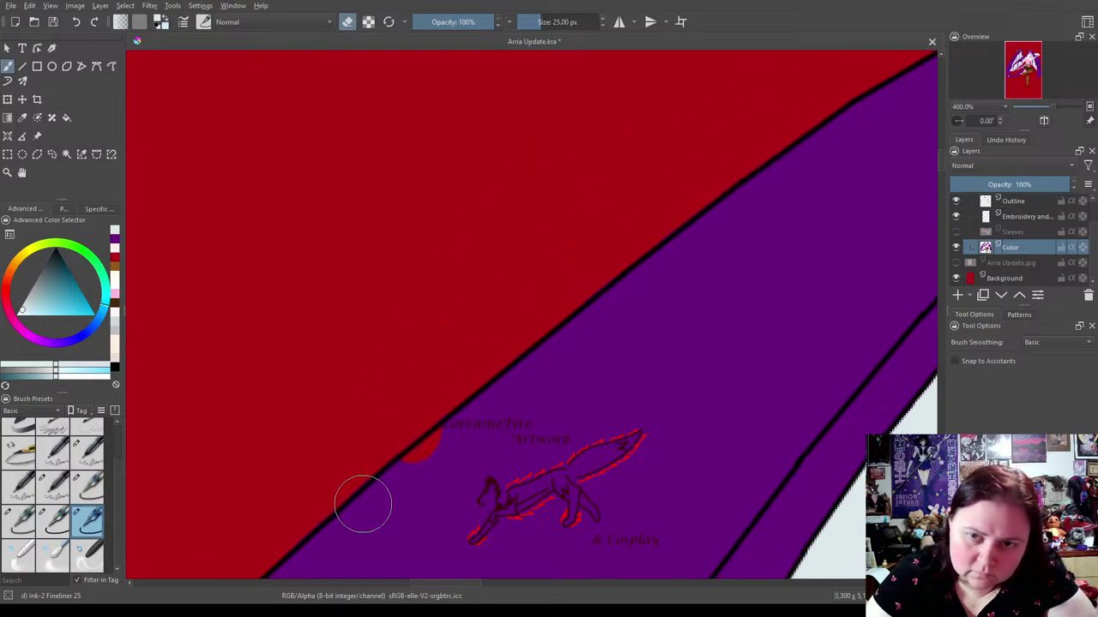
{"action": "left_click", "coordinate": [51, 517]}
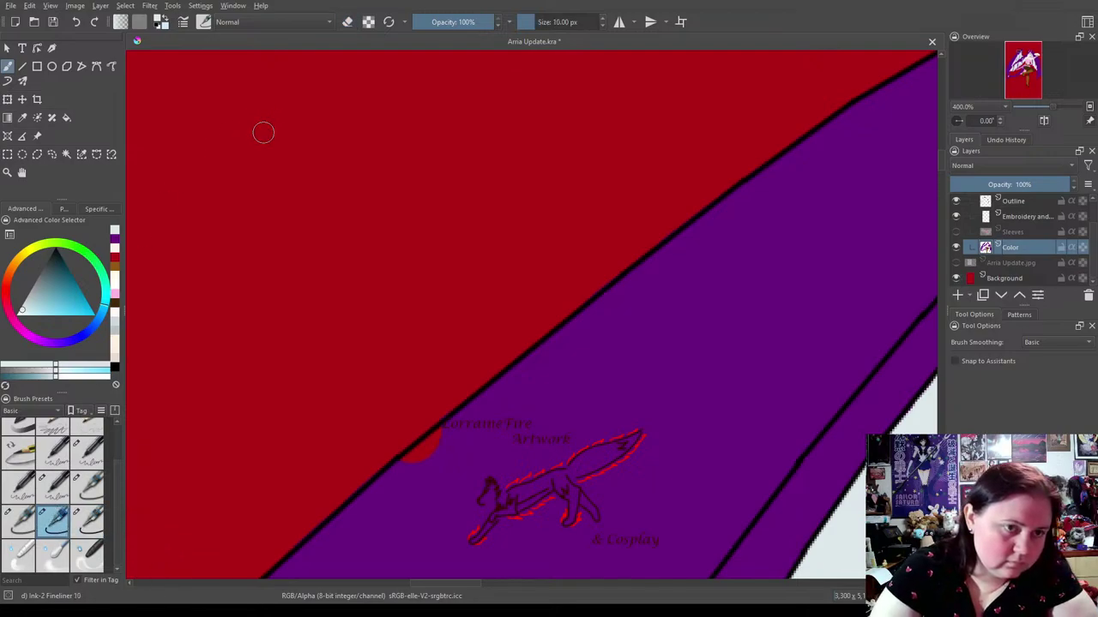
{"action": "left_click", "coordinate": [112, 250]}
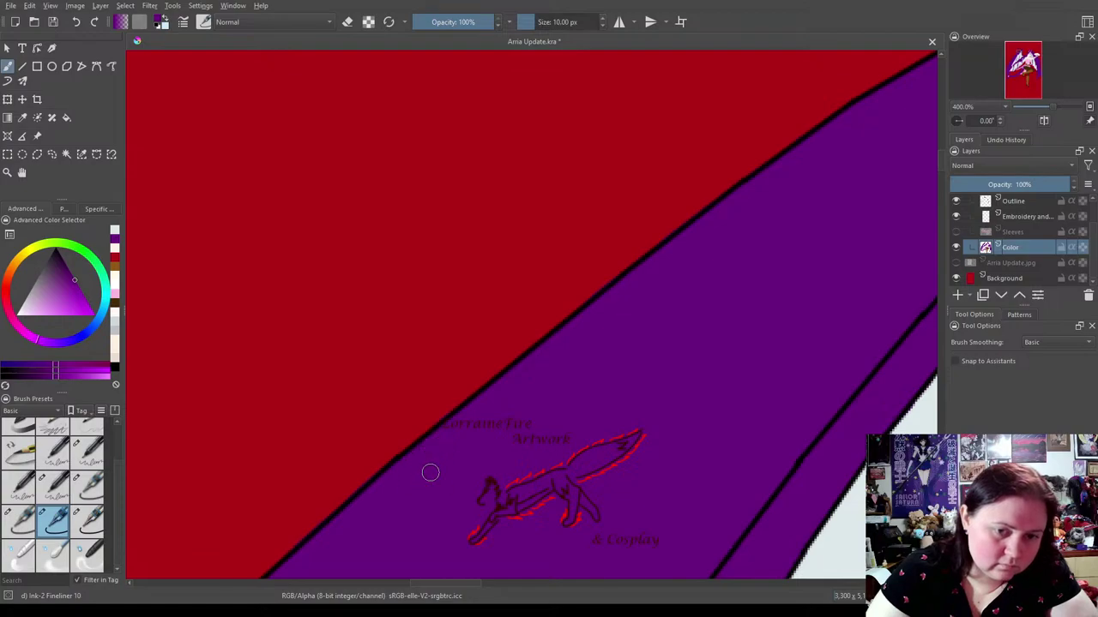
Paint the pale sliver outside the large pale panel's outline purple, just below where the two fold lines split.
{"action": "left_click_drag", "start_coordinate": [540, 426], "coordinate": [529, 255]}
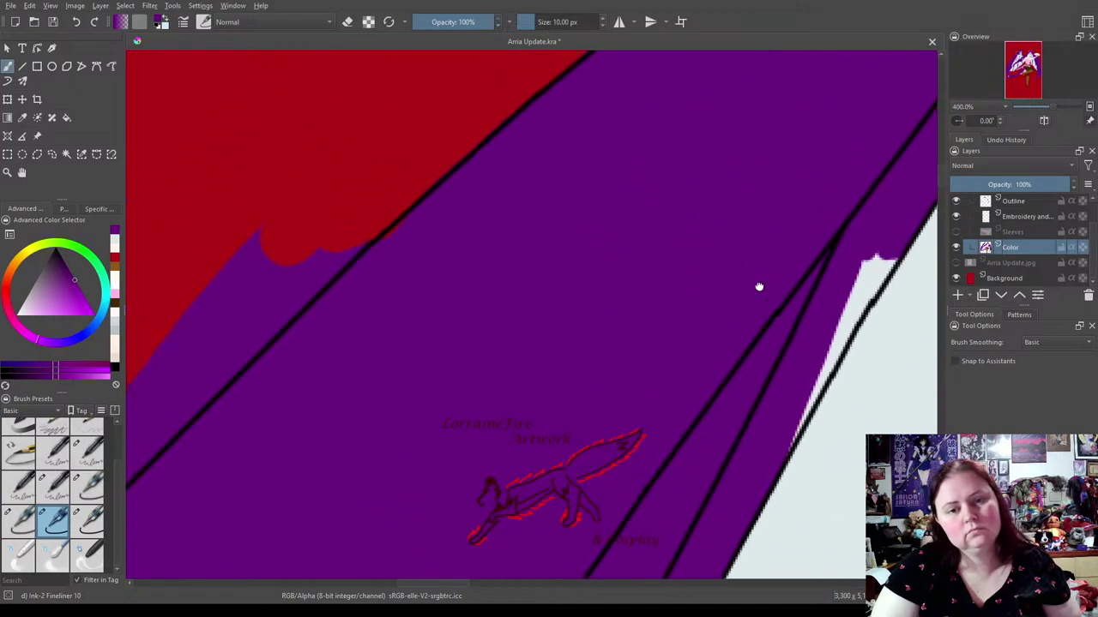
{"action": "left_click_drag", "start_coordinate": [757, 287], "coordinate": [646, 307]}
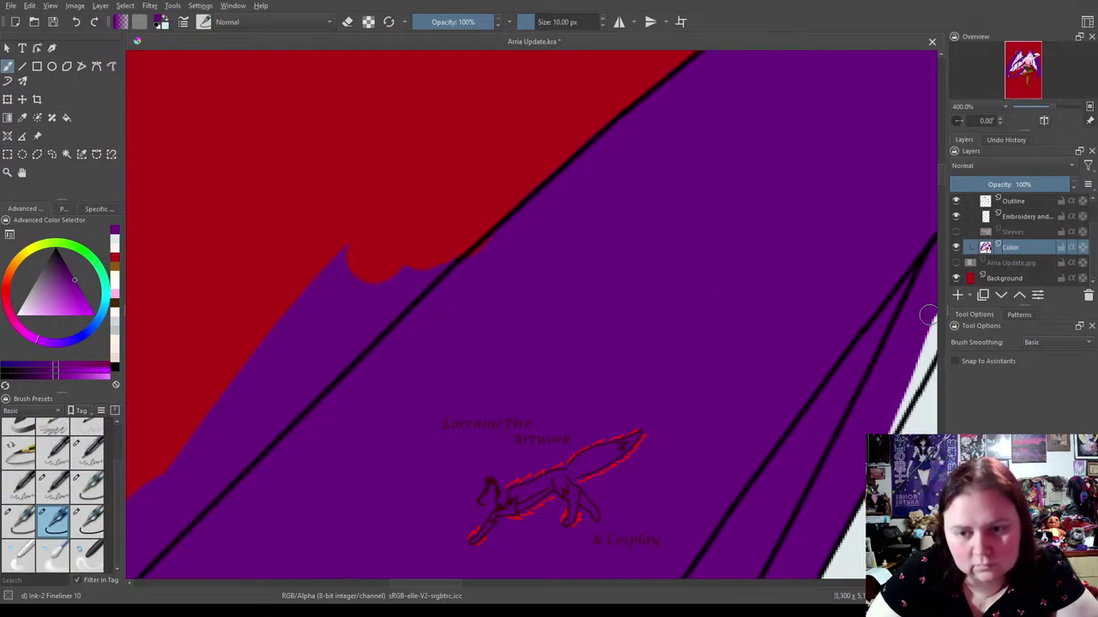
{"action": "left_click_drag", "start_coordinate": [929, 340], "coordinate": [899, 402]}
{"action": "left_click_drag", "start_coordinate": [860, 470], "coordinate": [758, 487]}
{"action": "mouse_move", "coordinate": [858, 295]}
{"action": "left_mouse_down"}
{"action": "mouse_move", "coordinate": [849, 339]}
{"action": "mouse_move", "coordinate": [872, 284]}
{"action": "left_mouse_up"}
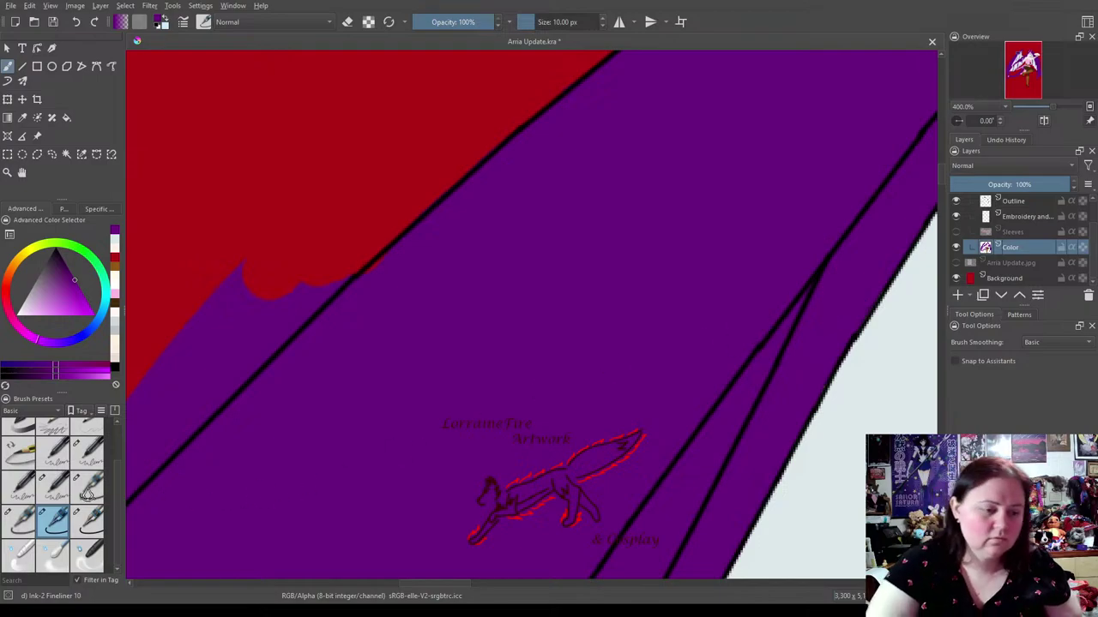
Fill the pointed wedge between the two diverging fold lines with pale gray-blue using the 10 px and 5 px fineliners.
{"action": "left_click", "coordinate": [114, 247]}
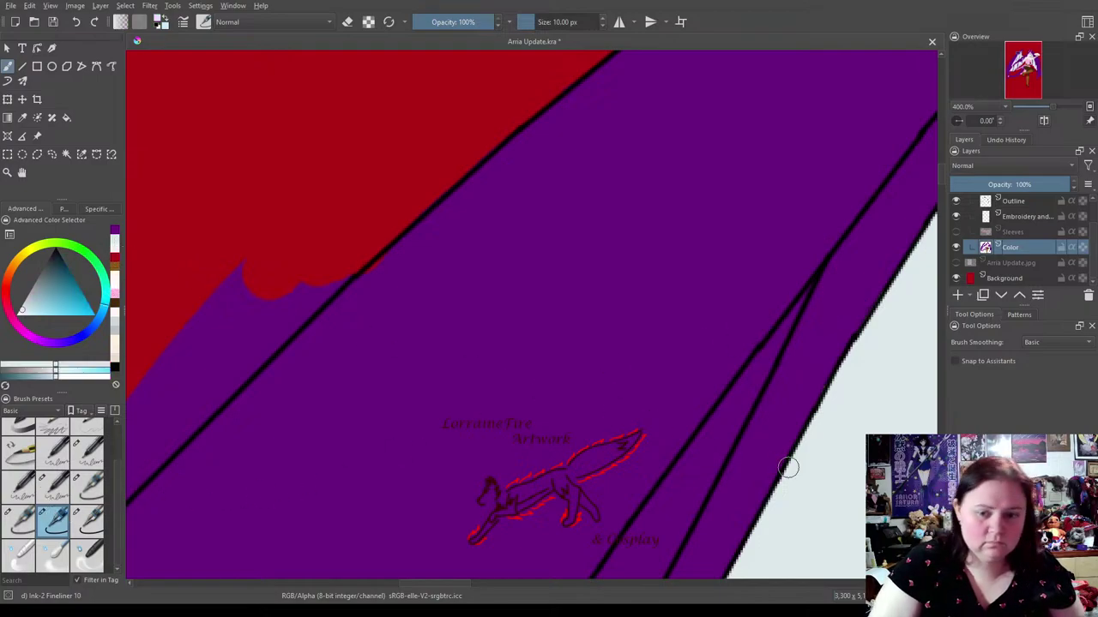
{"action": "mouse_move", "coordinate": [731, 428]}
{"action": "left_mouse_down"}
{"action": "mouse_move", "coordinate": [766, 355]}
{"action": "mouse_move", "coordinate": [650, 573]}
{"action": "mouse_move", "coordinate": [611, 575]}
{"action": "mouse_move", "coordinate": [620, 564]}
{"action": "mouse_move", "coordinate": [606, 578]}
{"action": "mouse_move", "coordinate": [730, 404]}
{"action": "left_mouse_up"}
{"action": "left_click_drag", "start_coordinate": [701, 453], "coordinate": [633, 566]}
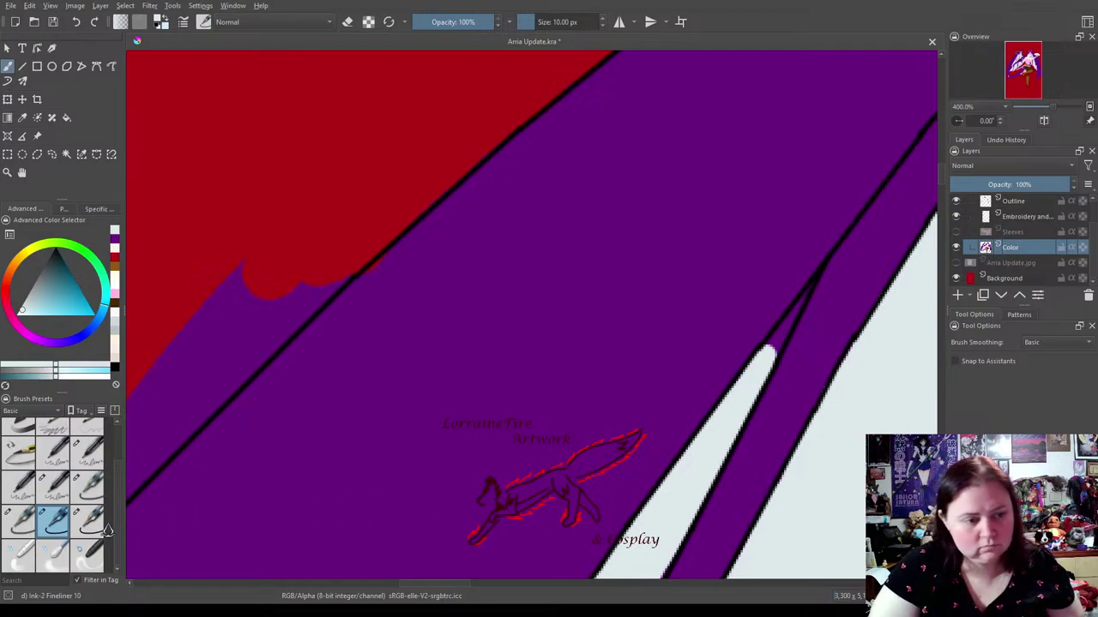
{"action": "left_click", "coordinate": [19, 521]}
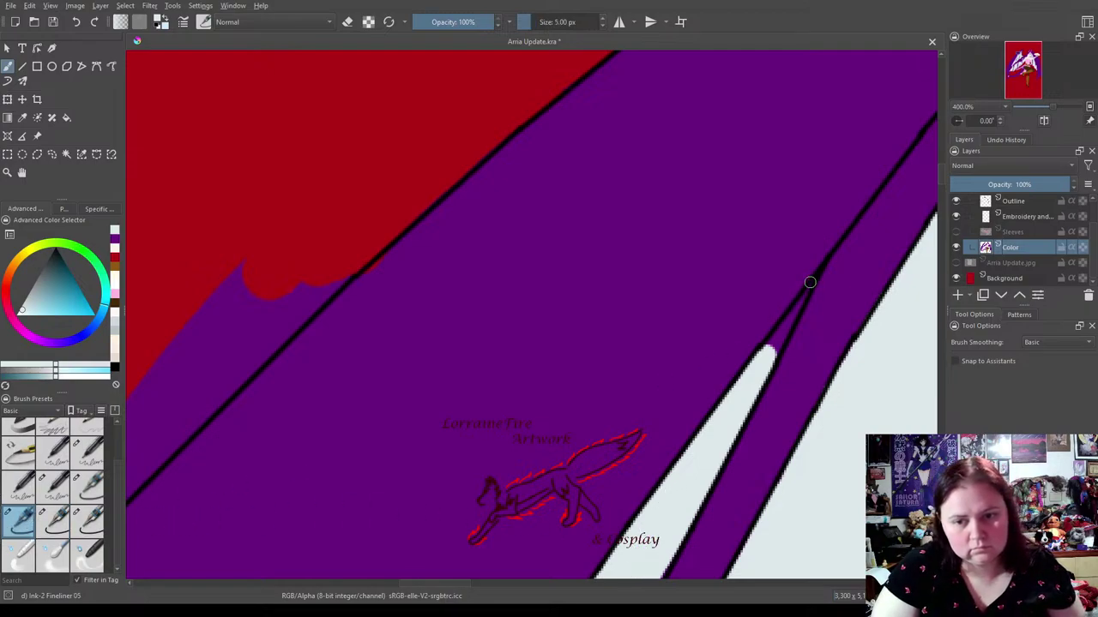
{"action": "left_click_drag", "start_coordinate": [789, 324], "coordinate": [763, 368]}
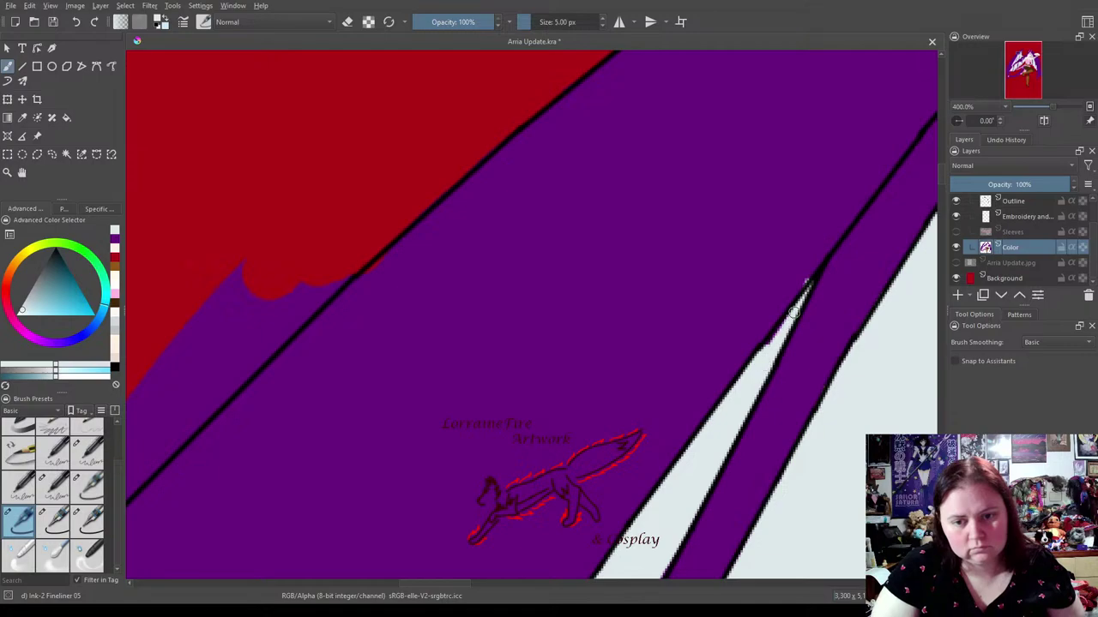
Touch up the purple along the outer edge of the pale wedge's tip with the 10 px fineliner.
{"action": "left_click", "coordinate": [52, 523]}
{"action": "left_click", "coordinate": [114, 248]}
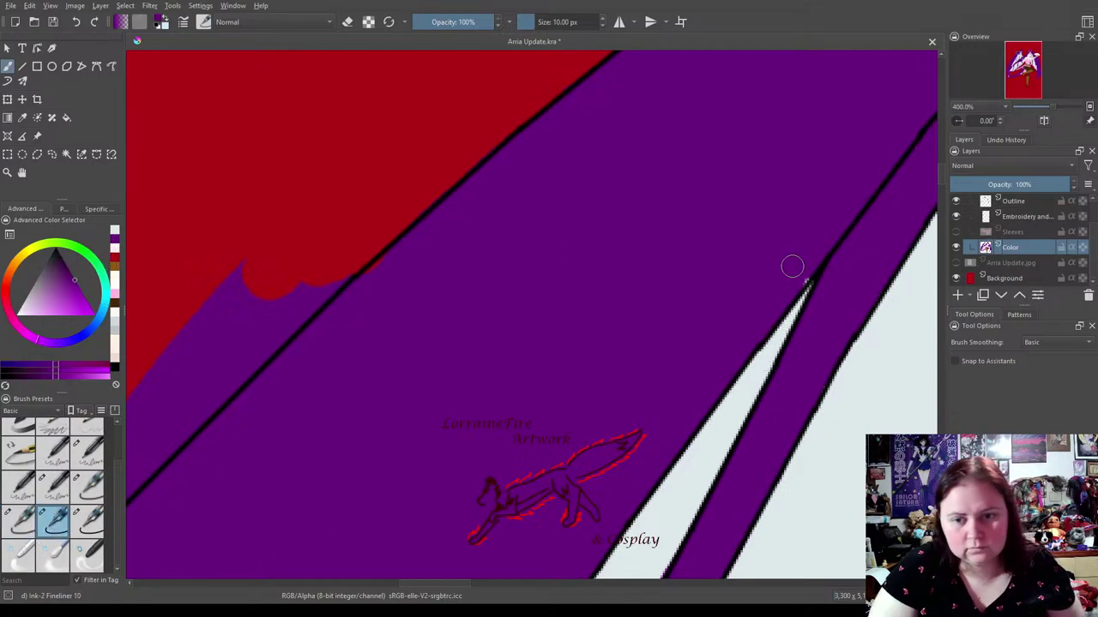
{"action": "left_click_drag", "start_coordinate": [801, 276], "coordinate": [774, 297]}
{"action": "mouse_move", "coordinate": [436, 395]}
{"action": "left_mouse_down"}
{"action": "mouse_move", "coordinate": [637, 346]}
{"action": "mouse_move", "coordinate": [648, 333]}
{"action": "left_mouse_up"}
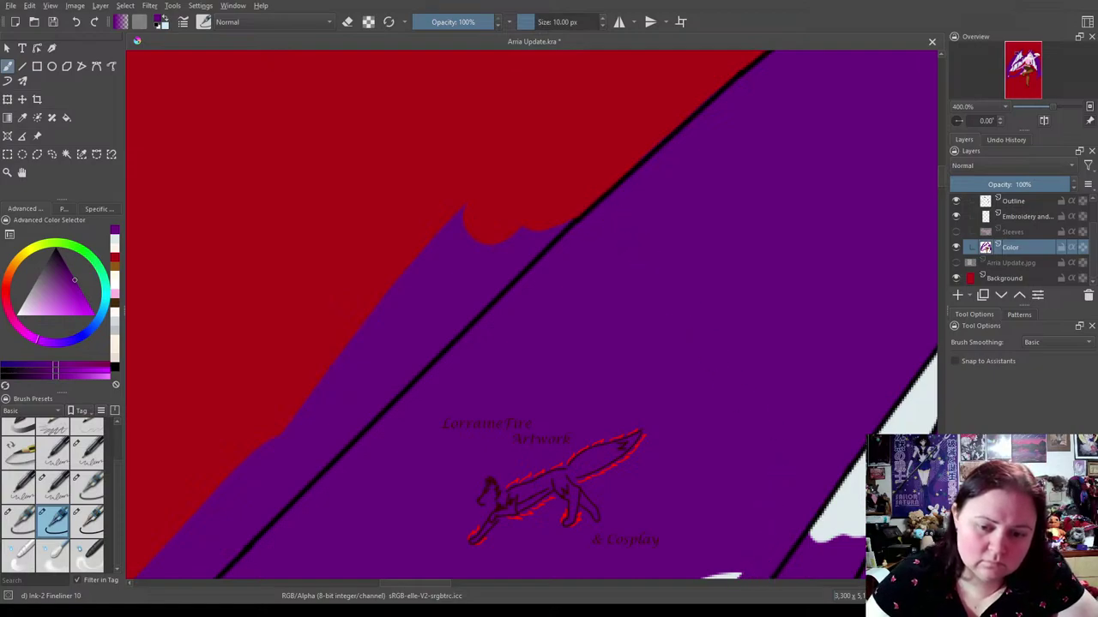
Erase the jagged purple spill outside the outermost outline with the 25 px fineliner, back to the clean red background.
{"action": "left_click", "coordinate": [87, 519]}
{"action": "key", "text": "e"}
{"action": "mouse_move", "coordinate": [270, 448]}
{"action": "left_mouse_down"}
{"action": "mouse_move", "coordinate": [147, 558]}
{"action": "mouse_move", "coordinate": [183, 546]}
{"action": "mouse_move", "coordinate": [191, 554]}
{"action": "mouse_move", "coordinate": [231, 518]}
{"action": "mouse_move", "coordinate": [201, 552]}
{"action": "mouse_move", "coordinate": [557, 191]}
{"action": "mouse_move", "coordinate": [544, 211]}
{"action": "mouse_move", "coordinate": [292, 377]}
{"action": "left_mouse_up"}
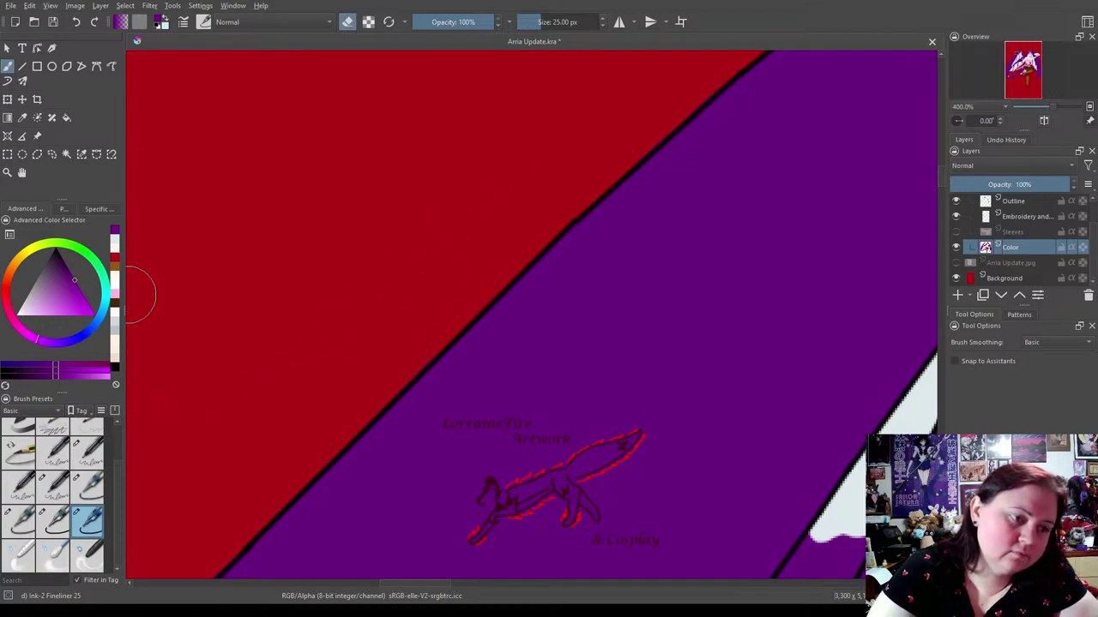
{"action": "left_click", "coordinate": [347, 22]}
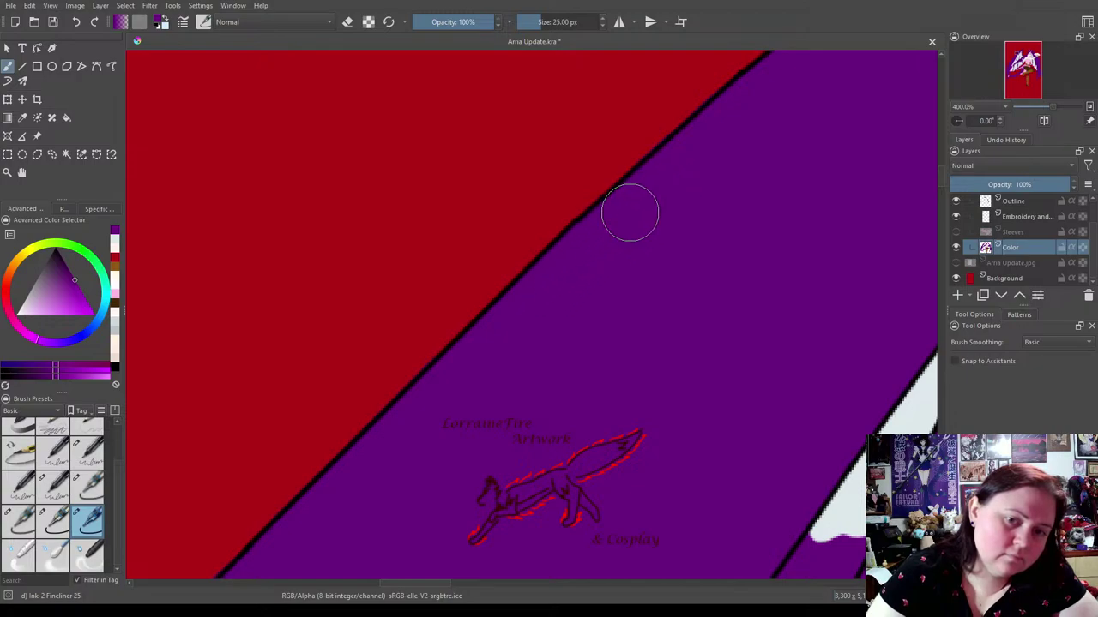
{"action": "left_click", "coordinate": [346, 20]}
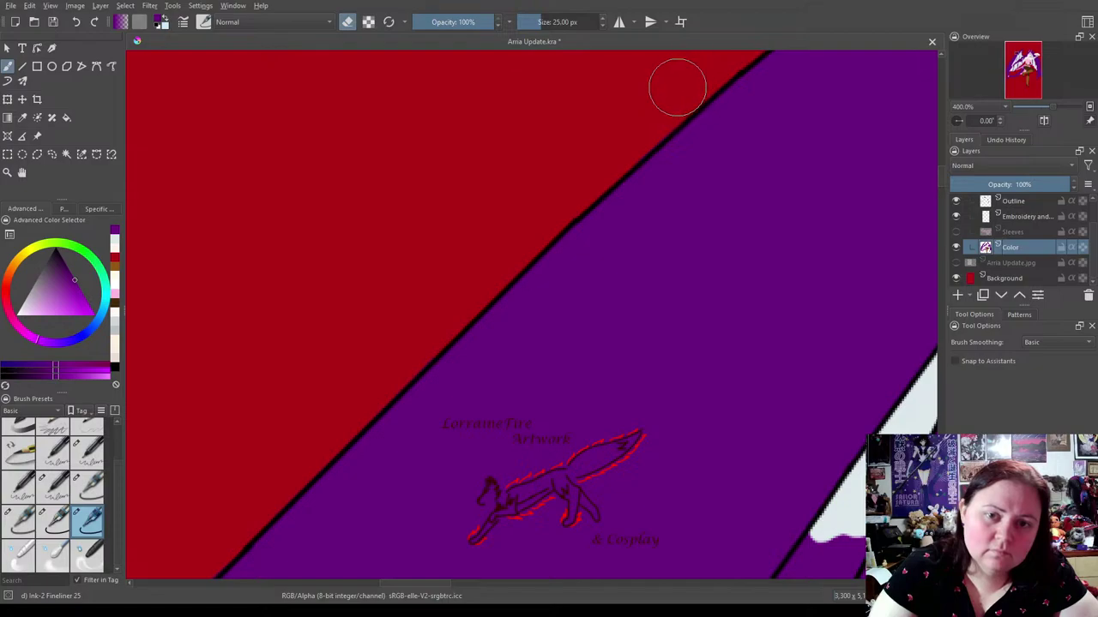
Cover the purple patch inside the pale panel's edge with pale gray-blue using the 10 px fineliner.
{"action": "left_click", "coordinate": [52, 520]}
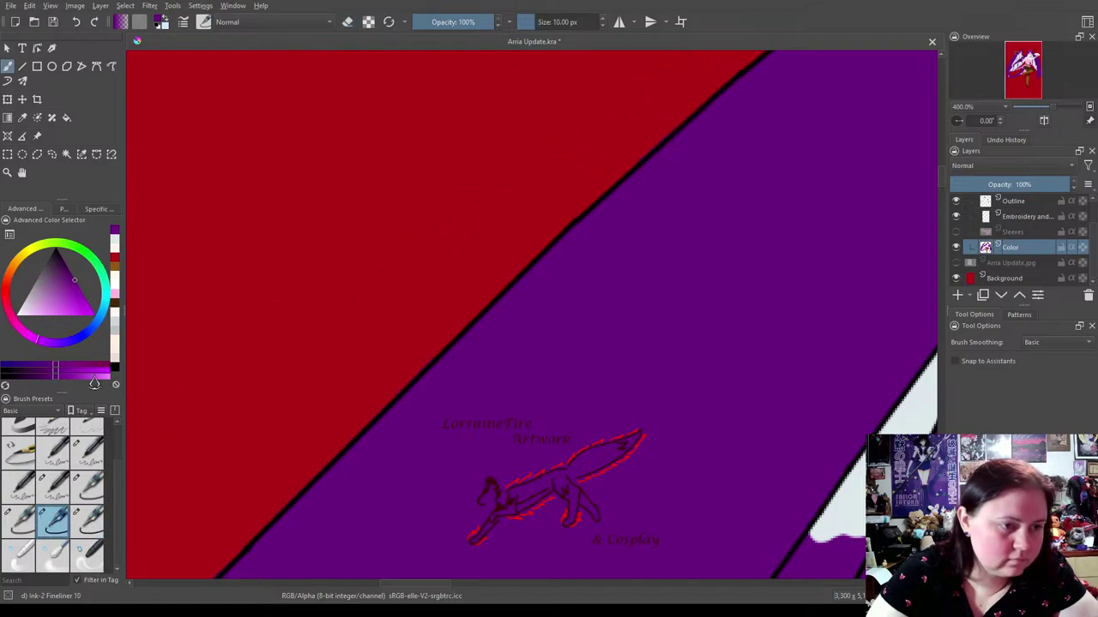
{"action": "left_click", "coordinate": [116, 238]}
{"action": "mouse_move", "coordinate": [823, 536]}
{"action": "left_mouse_down"}
{"action": "mouse_move", "coordinate": [800, 558]}
{"action": "mouse_move", "coordinate": [816, 562]}
{"action": "left_mouse_up"}
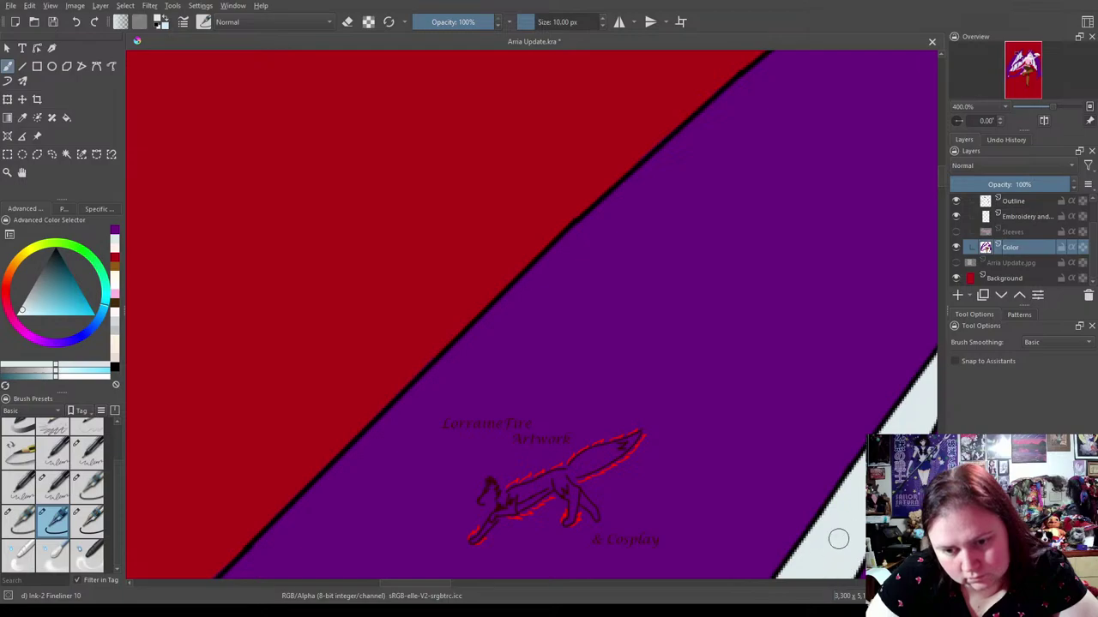
Paint the broad pale spill outside the pale panel's outline purple with the 10 px fineliner, including the accidentally erased spot.
{"action": "left_click", "coordinate": [114, 240]}
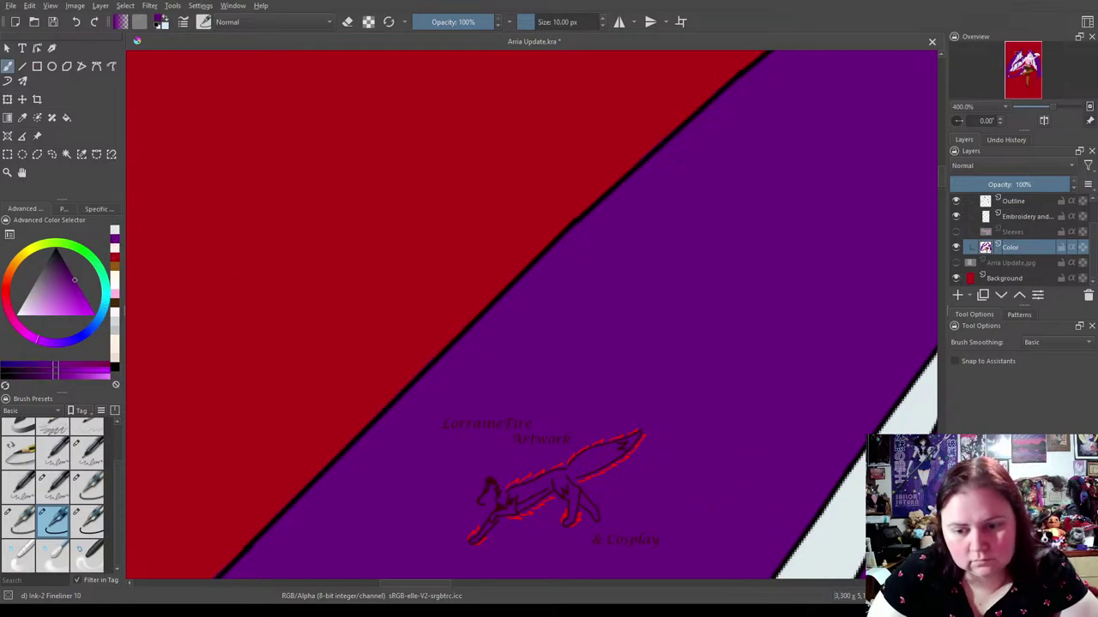
{"action": "mouse_move", "coordinate": [716, 418]}
{"action": "left_mouse_down"}
{"action": "mouse_move", "coordinate": [706, 385]}
{"action": "mouse_move", "coordinate": [730, 151]}
{"action": "mouse_move", "coordinate": [752, 115]}
{"action": "mouse_move", "coordinate": [843, 138]}
{"action": "mouse_move", "coordinate": [725, 223]}
{"action": "mouse_move", "coordinate": [691, 206]}
{"action": "mouse_move", "coordinate": [684, 68]}
{"action": "mouse_move", "coordinate": [737, 73]}
{"action": "left_mouse_up"}
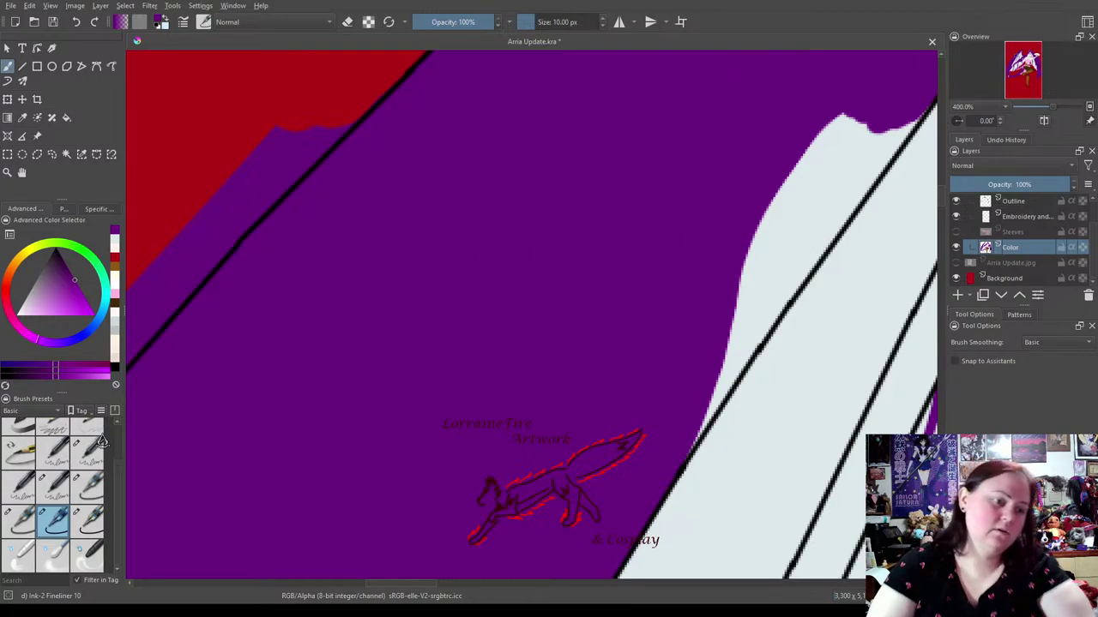
{"action": "key", "text": "e"}
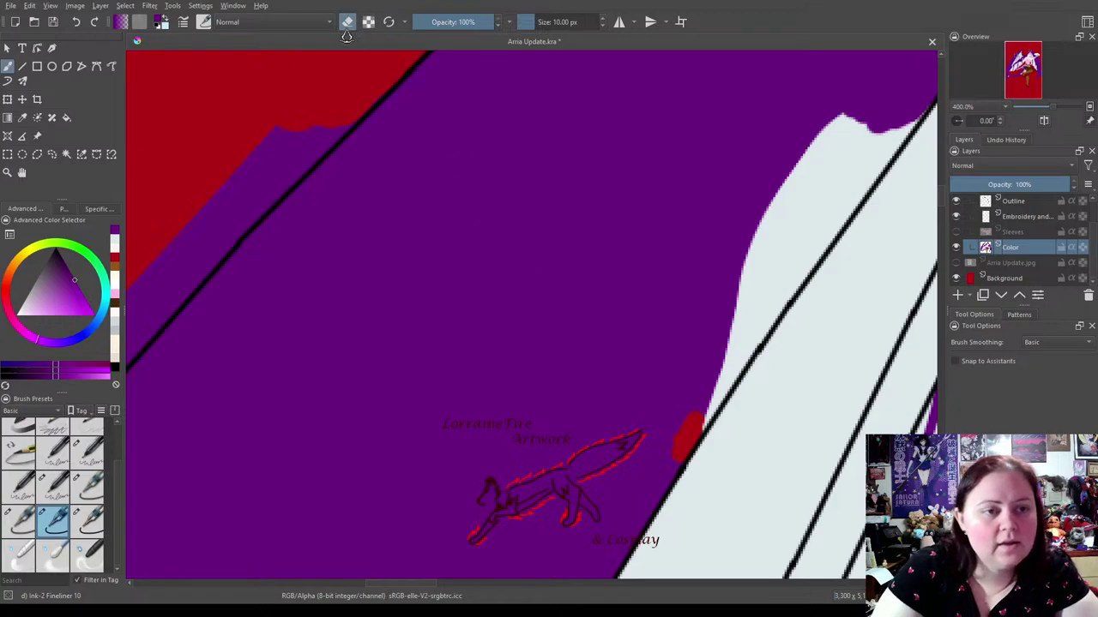
{"action": "mouse_move", "coordinate": [665, 464]}
{"action": "left_mouse_down"}
{"action": "mouse_move", "coordinate": [766, 307]}
{"action": "mouse_move", "coordinate": [784, 297]}
{"action": "mouse_move", "coordinate": [831, 204]}
{"action": "mouse_move", "coordinate": [821, 239]}
{"action": "mouse_move", "coordinate": [851, 152]}
{"action": "mouse_move", "coordinate": [888, 112]}
{"action": "mouse_move", "coordinate": [897, 135]}
{"action": "mouse_move", "coordinate": [823, 220]}
{"action": "mouse_move", "coordinate": [822, 248]}
{"action": "left_mouse_up"}
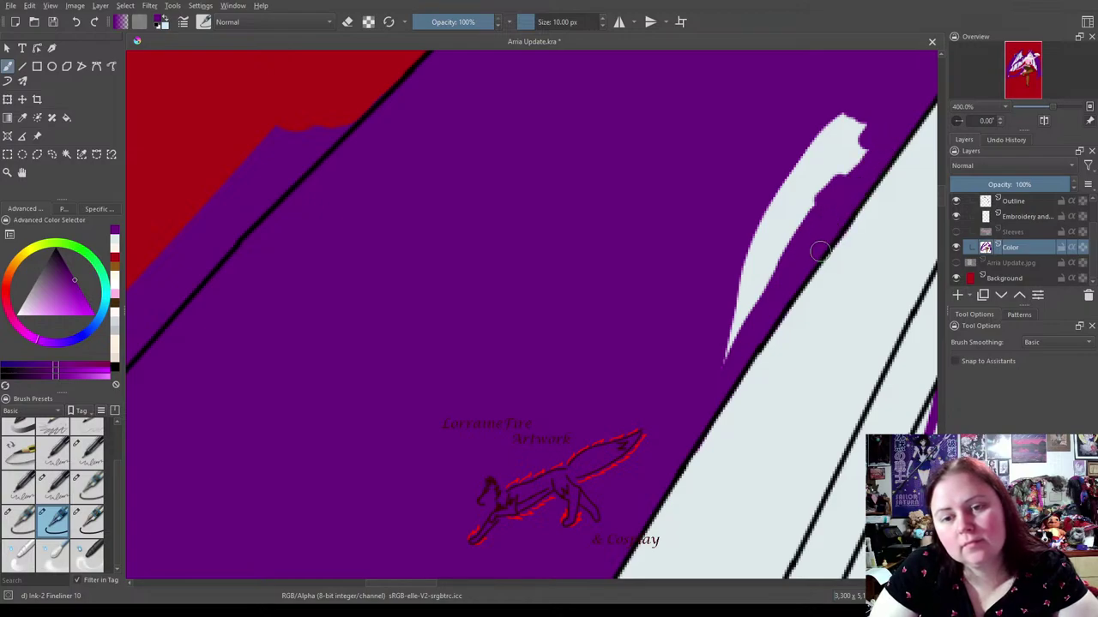
{"action": "mouse_move", "coordinate": [830, 206]}
{"action": "left_mouse_down"}
{"action": "mouse_move", "coordinate": [702, 366]}
{"action": "mouse_move", "coordinate": [703, 390]}
{"action": "mouse_move", "coordinate": [818, 133]}
{"action": "mouse_move", "coordinate": [852, 114]}
{"action": "mouse_move", "coordinate": [752, 266]}
{"action": "mouse_move", "coordinate": [831, 189]}
{"action": "left_mouse_up"}
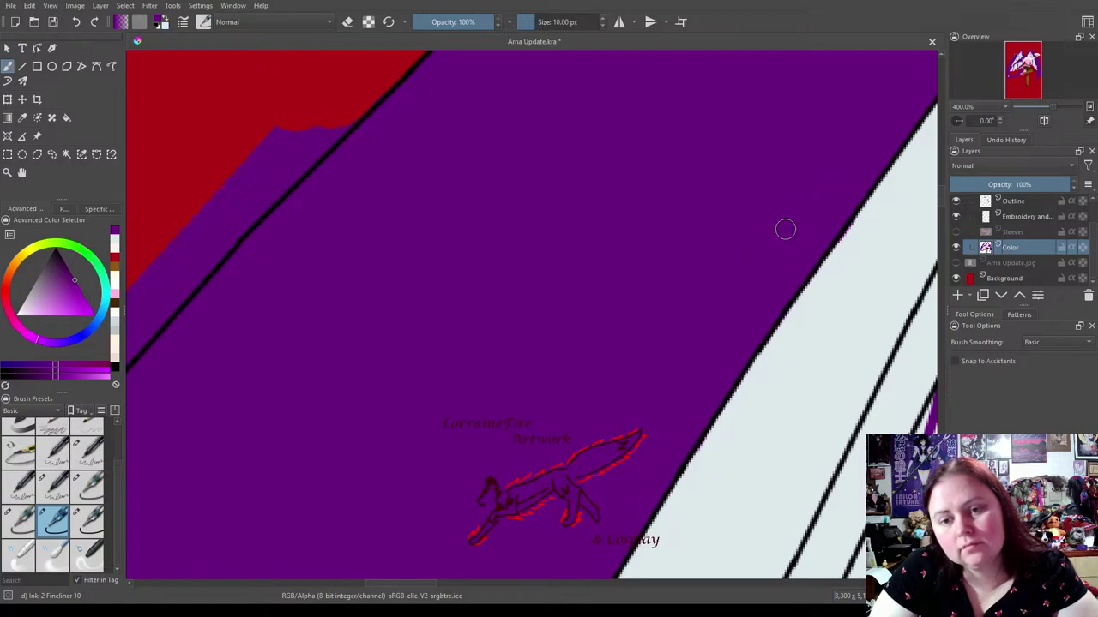
{"action": "left_click", "coordinate": [114, 244]}
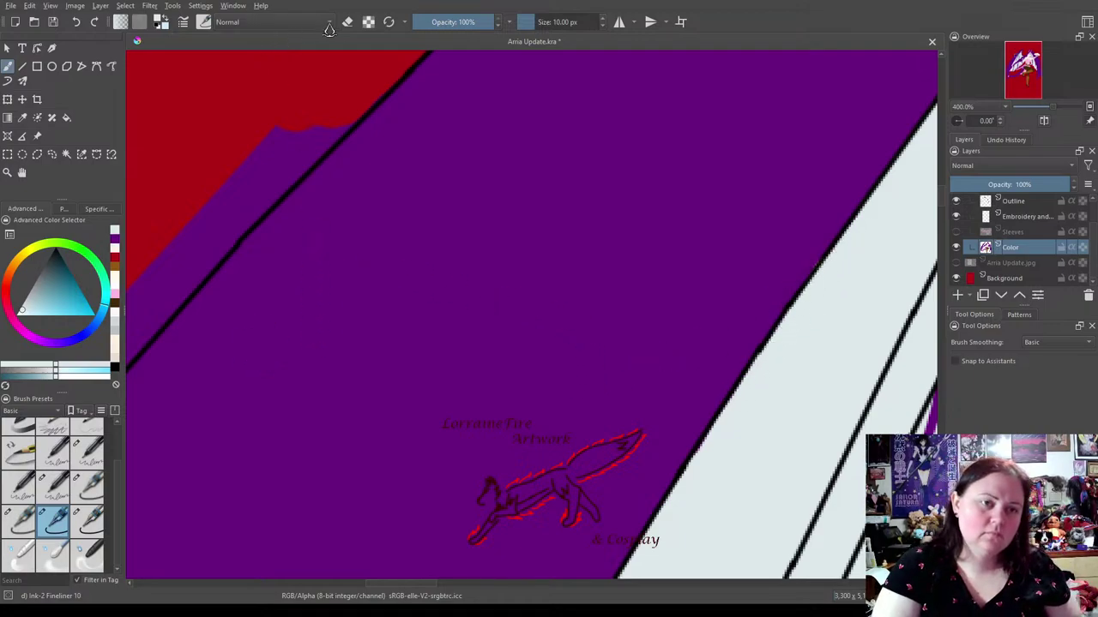
{"action": "left_click", "coordinate": [114, 248]}
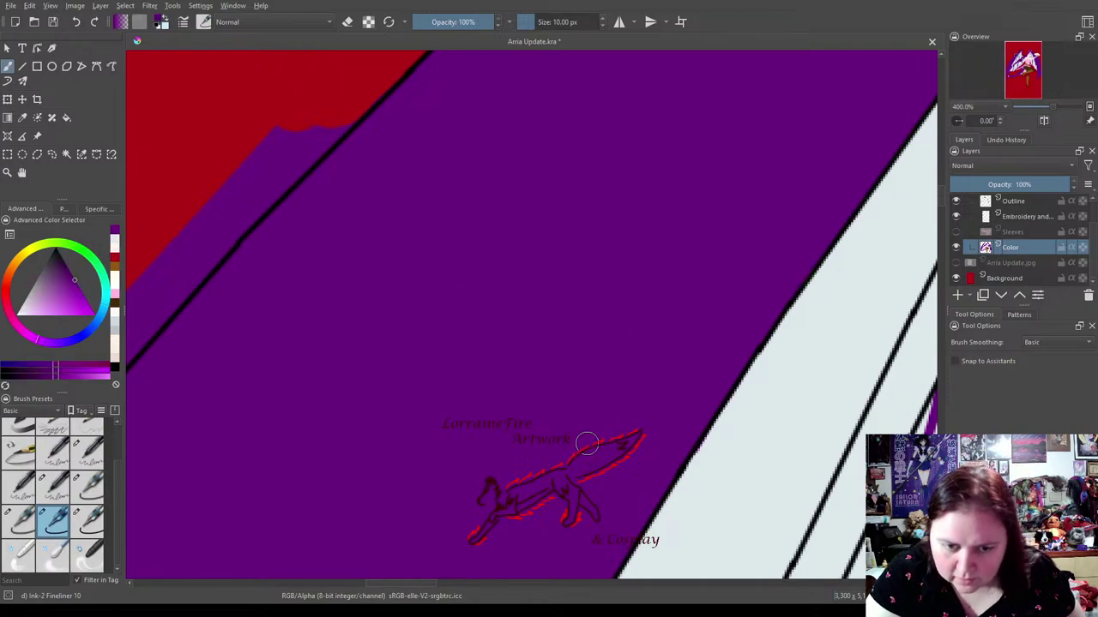
Erase the long purple band outside the outermost outline with the 25 px fineliner, continuing down to the next stretch.
{"action": "left_click_drag", "start_coordinate": [361, 326], "coordinate": [618, 317]}
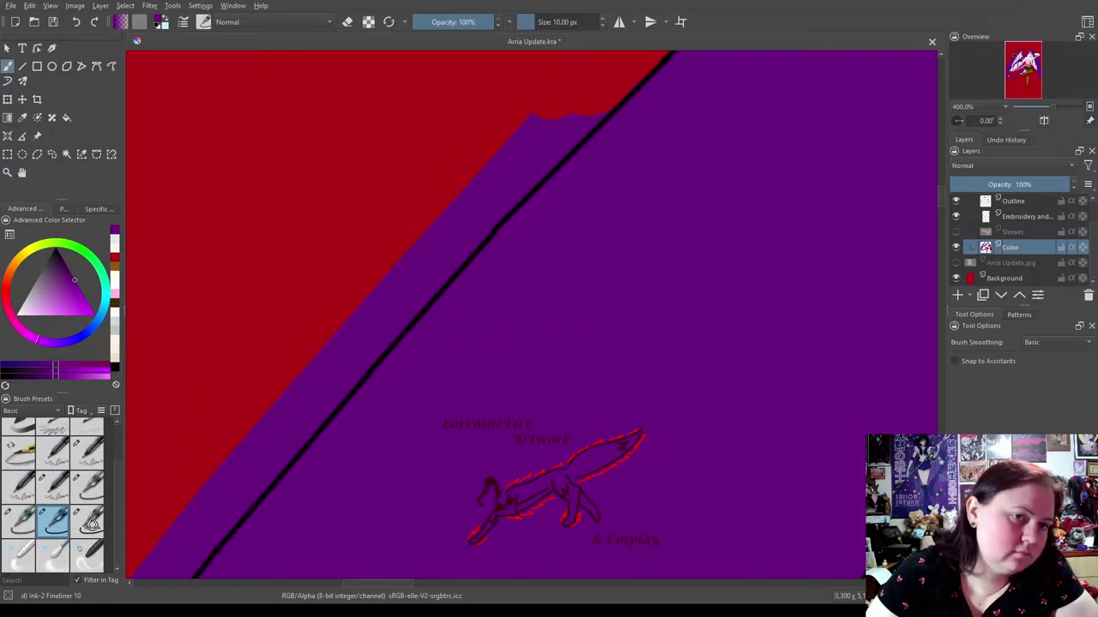
{"action": "left_click", "coordinate": [88, 521]}
{"action": "key", "text": "e"}
{"action": "mouse_move", "coordinate": [155, 535]}
{"action": "left_mouse_down"}
{"action": "mouse_move", "coordinate": [150, 569]}
{"action": "mouse_move", "coordinate": [509, 164]}
{"action": "mouse_move", "coordinate": [480, 195]}
{"action": "mouse_move", "coordinate": [590, 93]}
{"action": "left_mouse_up"}
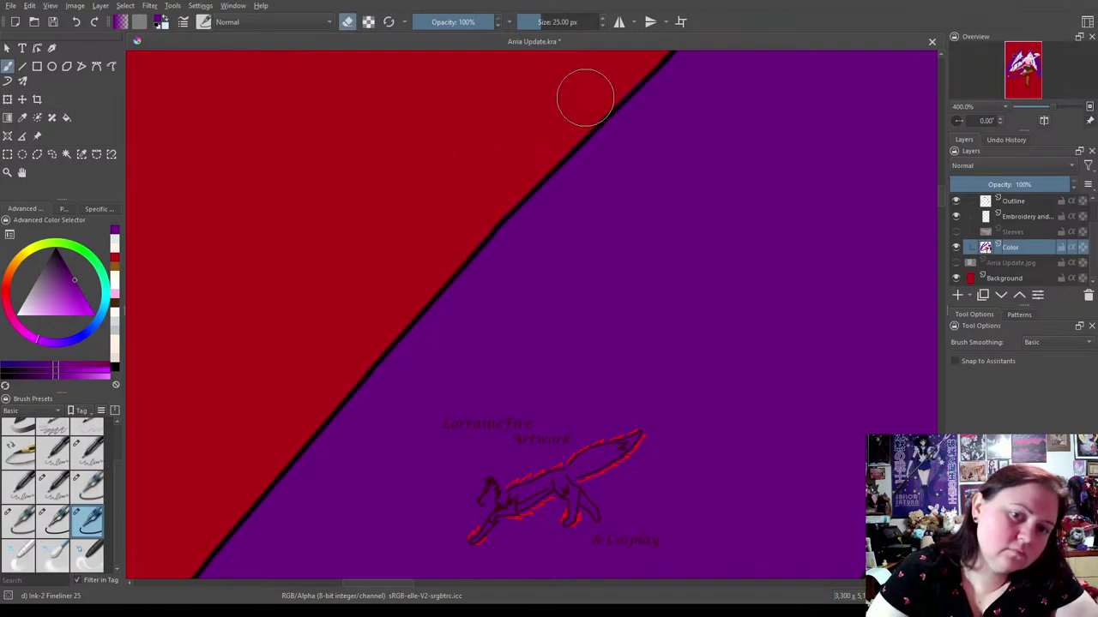
{"action": "mouse_move", "coordinate": [519, 480]}
{"action": "left_mouse_down"}
{"action": "mouse_move", "coordinate": [643, 154]}
{"action": "mouse_move", "coordinate": [549, 235]}
{"action": "mouse_move", "coordinate": [610, 200]}
{"action": "left_mouse_up"}
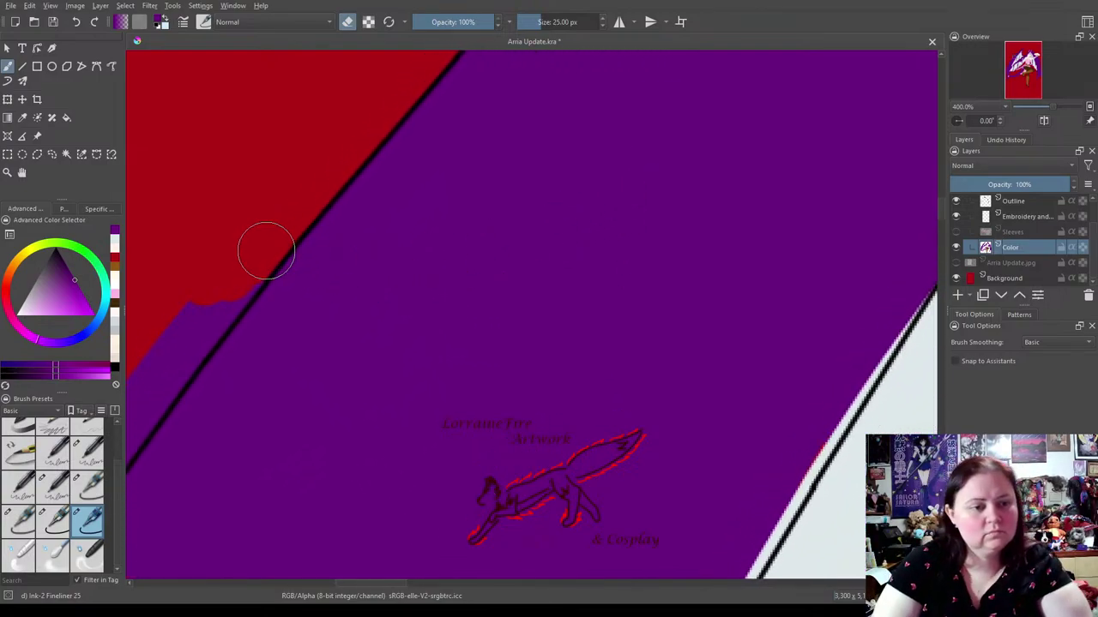
{"action": "mouse_move", "coordinate": [210, 296]}
{"action": "left_mouse_down"}
{"action": "mouse_move", "coordinate": [143, 393]}
{"action": "mouse_move", "coordinate": [182, 338]}
{"action": "mouse_move", "coordinate": [151, 383]}
{"action": "left_mouse_up"}
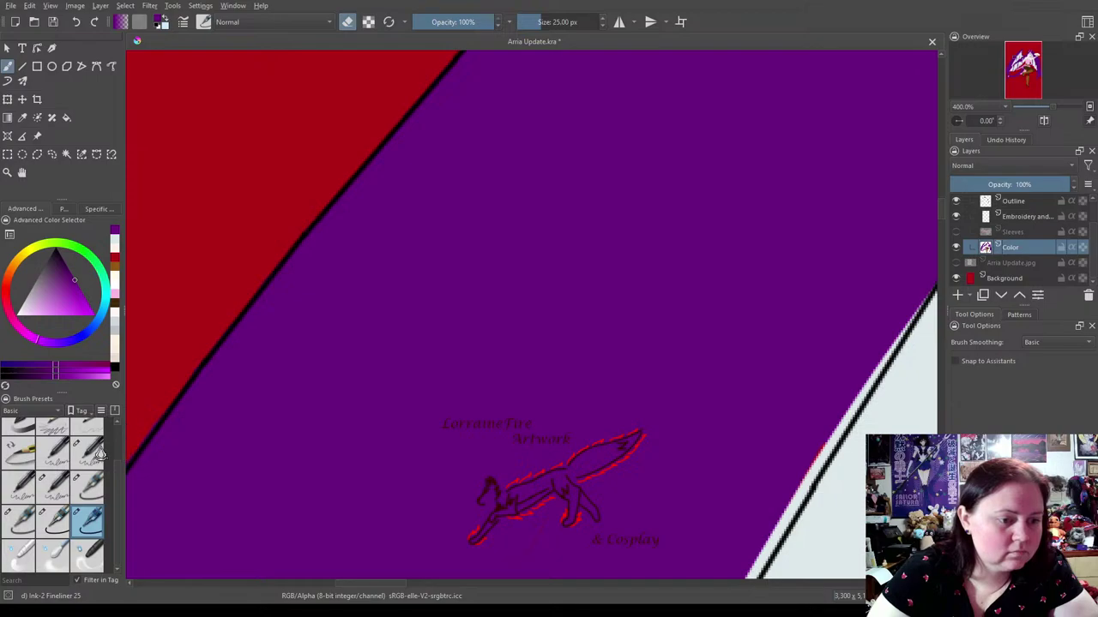
Paint the thin pale strips and small red gap outside the pale panel's outline purple with the 10 px fineliner.
{"action": "left_click", "coordinate": [50, 527]}
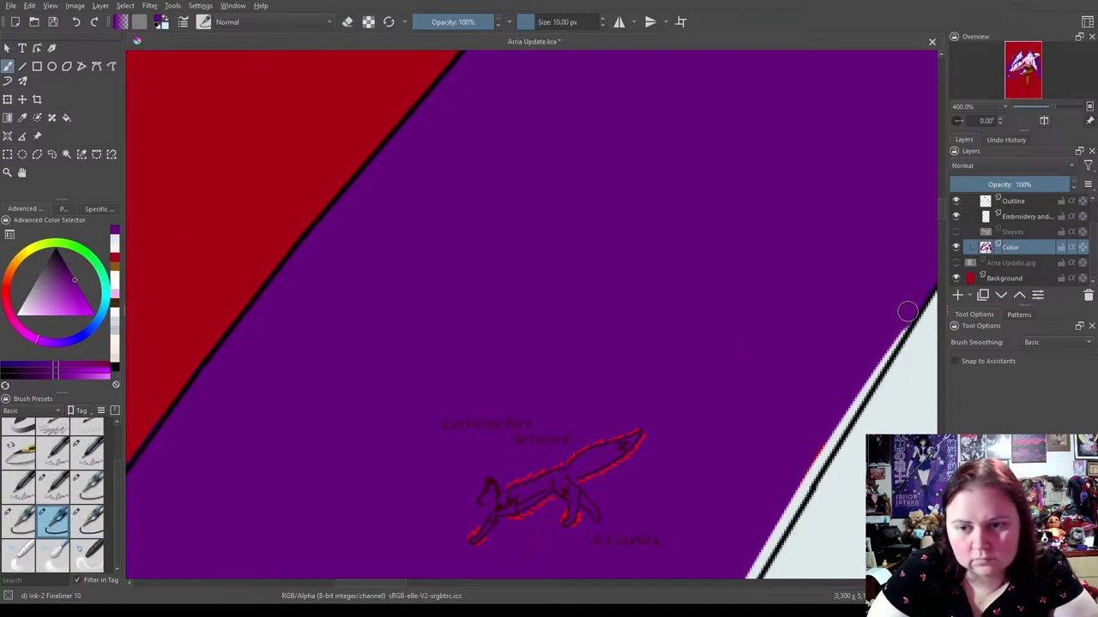
{"action": "left_click_drag", "start_coordinate": [883, 353], "coordinate": [861, 392]}
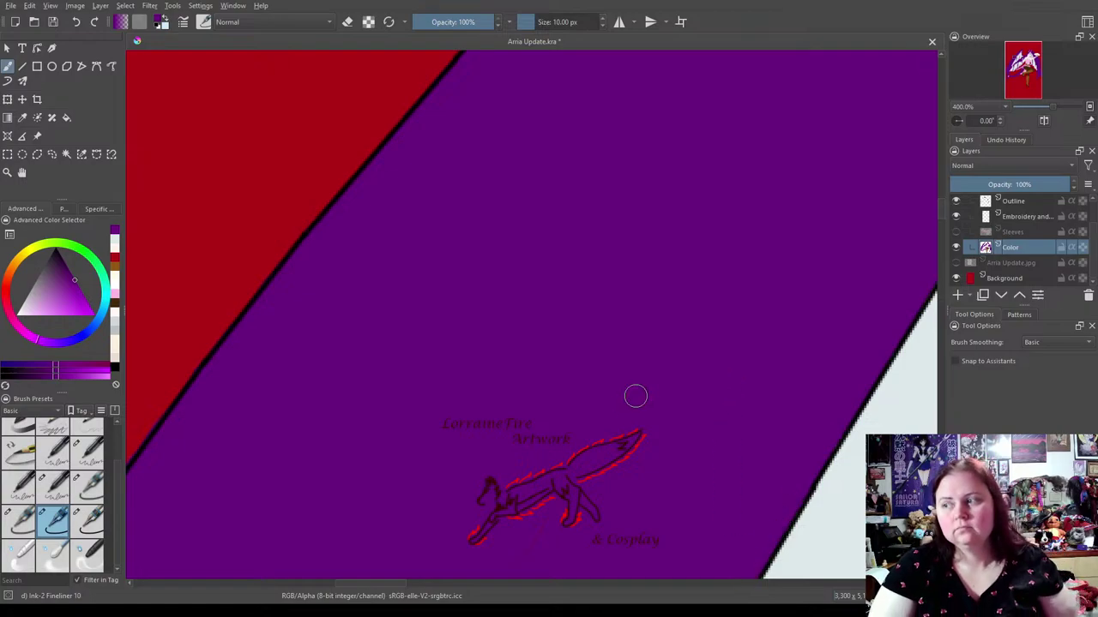
{"action": "left_click_drag", "start_coordinate": [523, 419], "coordinate": [588, 156]}
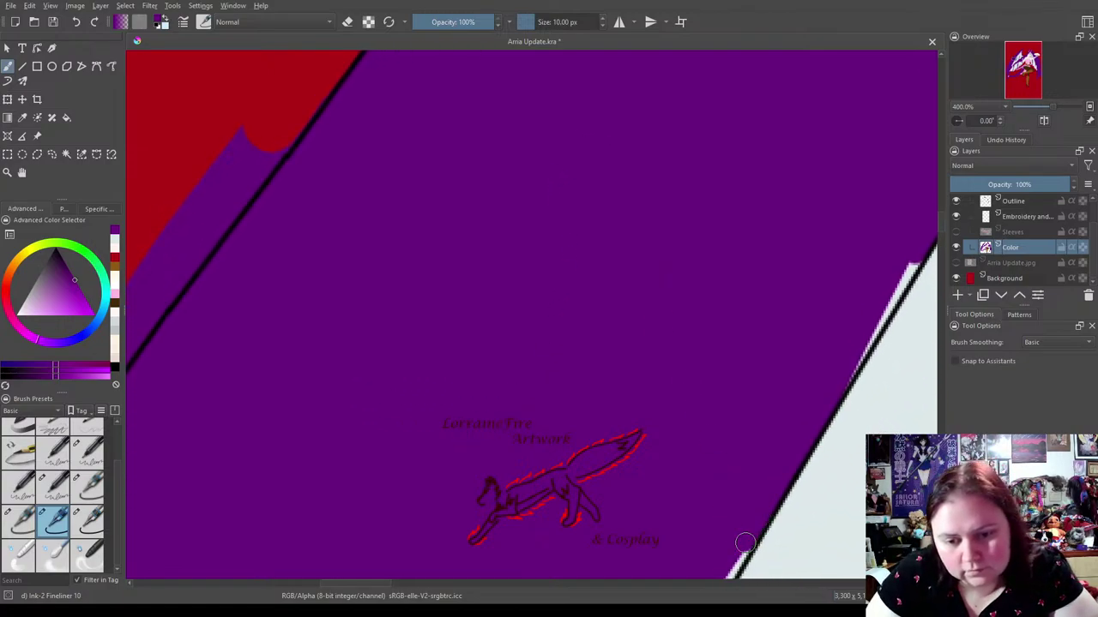
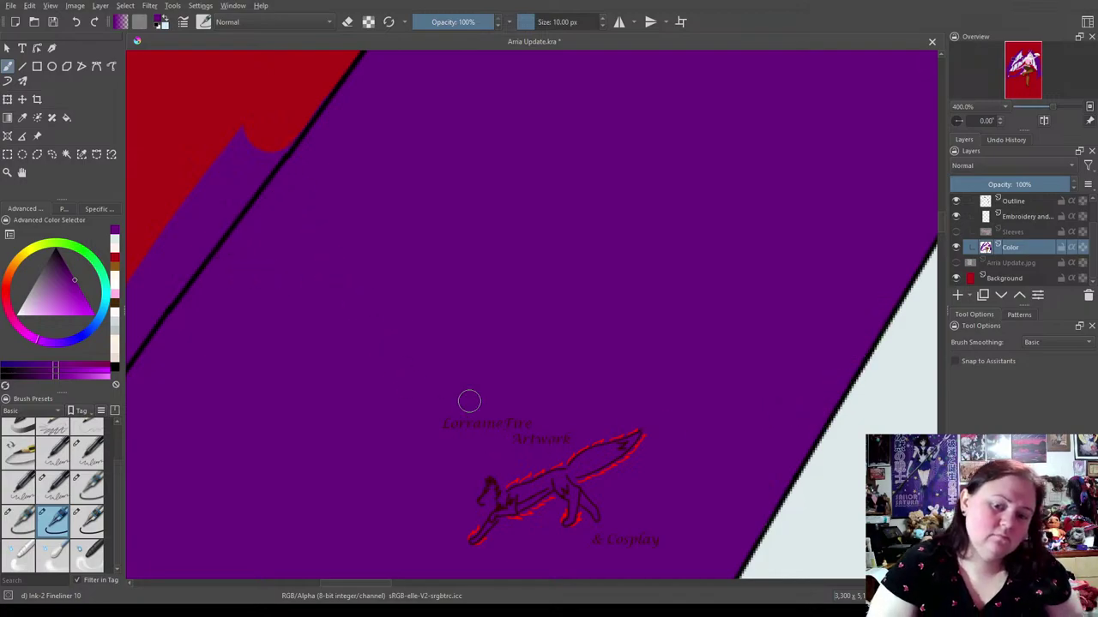
Erase the next purple band below the rounded notch outside the outermost outline with the 25 px fineliner, including the remnant farther down.
{"action": "left_click_drag", "start_coordinate": [465, 369], "coordinate": [643, 364]}
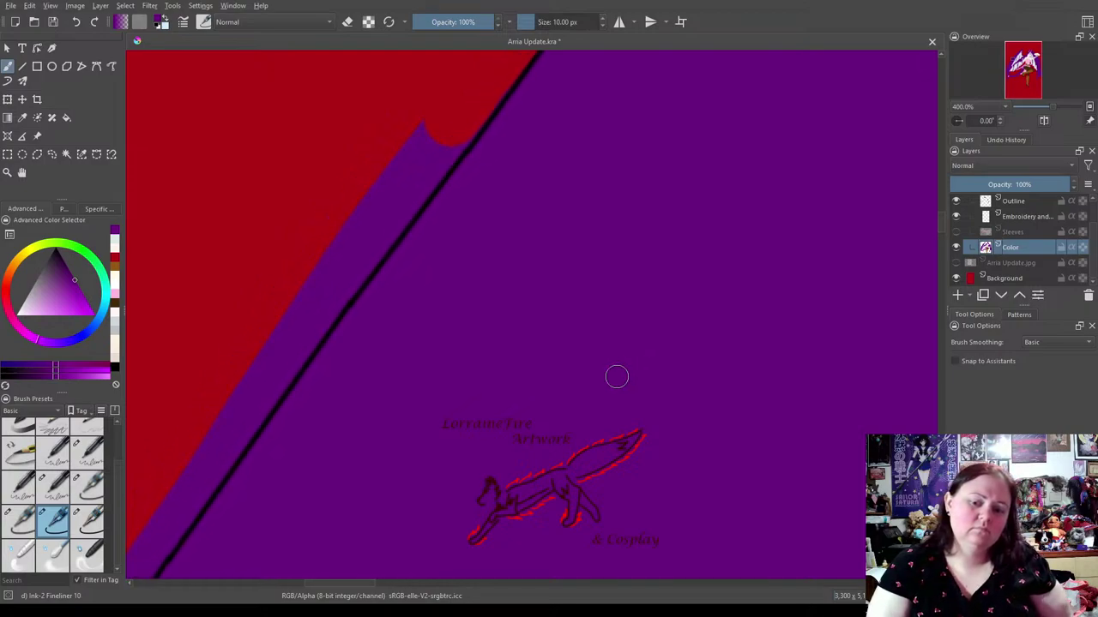
{"action": "left_click", "coordinate": [87, 525]}
{"action": "key", "text": "e"}
{"action": "mouse_move", "coordinate": [419, 114]}
{"action": "left_mouse_down"}
{"action": "mouse_move", "coordinate": [480, 86]}
{"action": "mouse_move", "coordinate": [196, 454]}
{"action": "mouse_move", "coordinate": [146, 549]}
{"action": "left_mouse_up"}
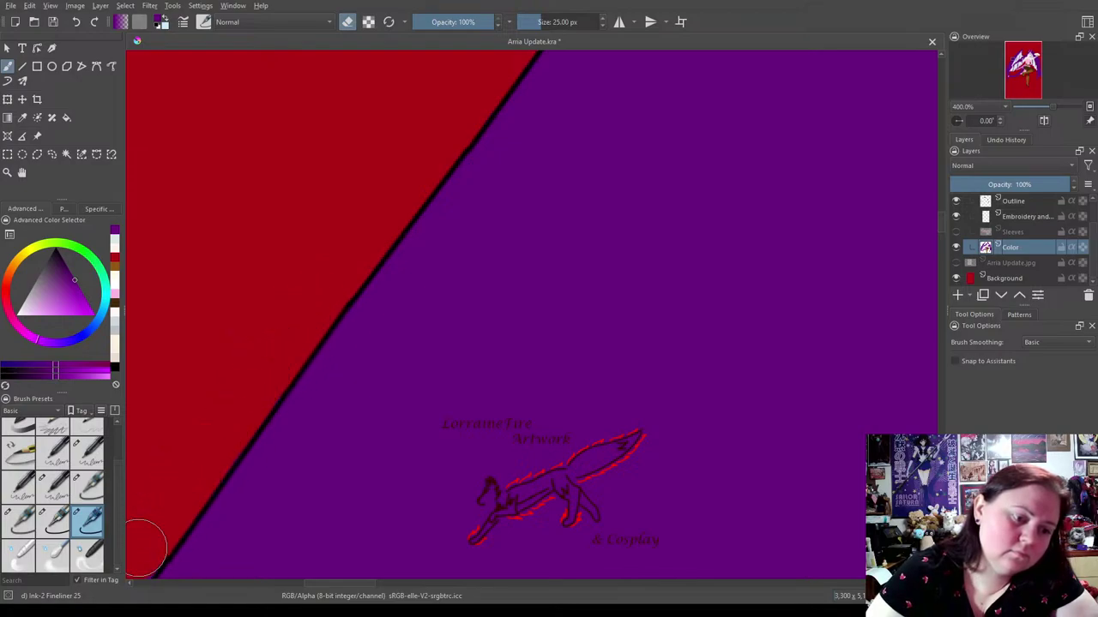
{"action": "left_click_drag", "start_coordinate": [574, 444], "coordinate": [602, 54]}
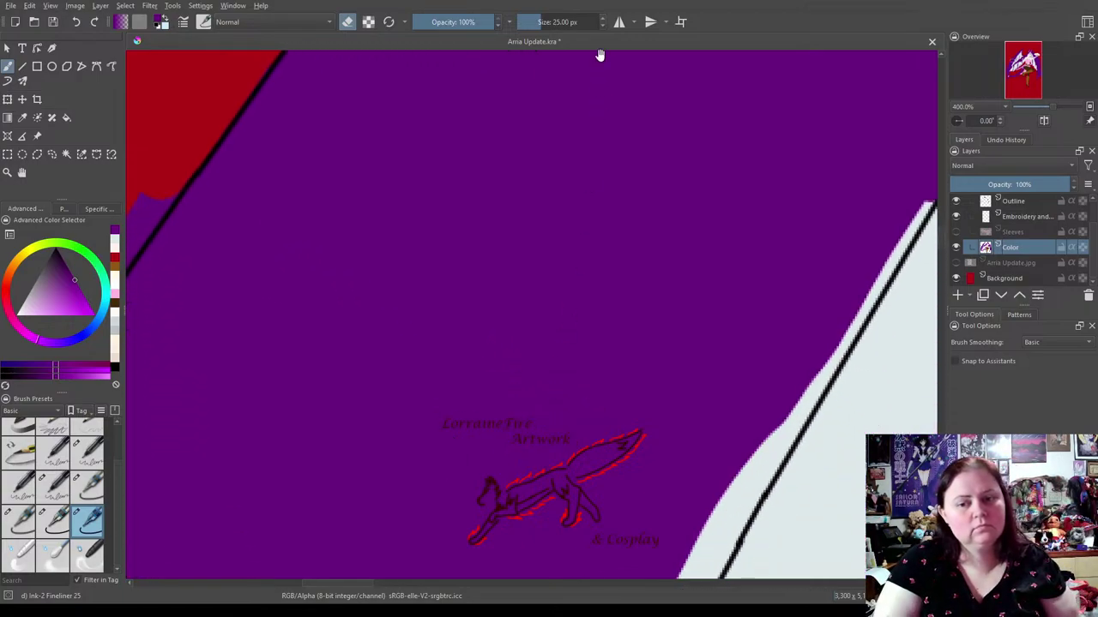
{"action": "left_click_drag", "start_coordinate": [549, 156], "coordinate": [539, 160]}
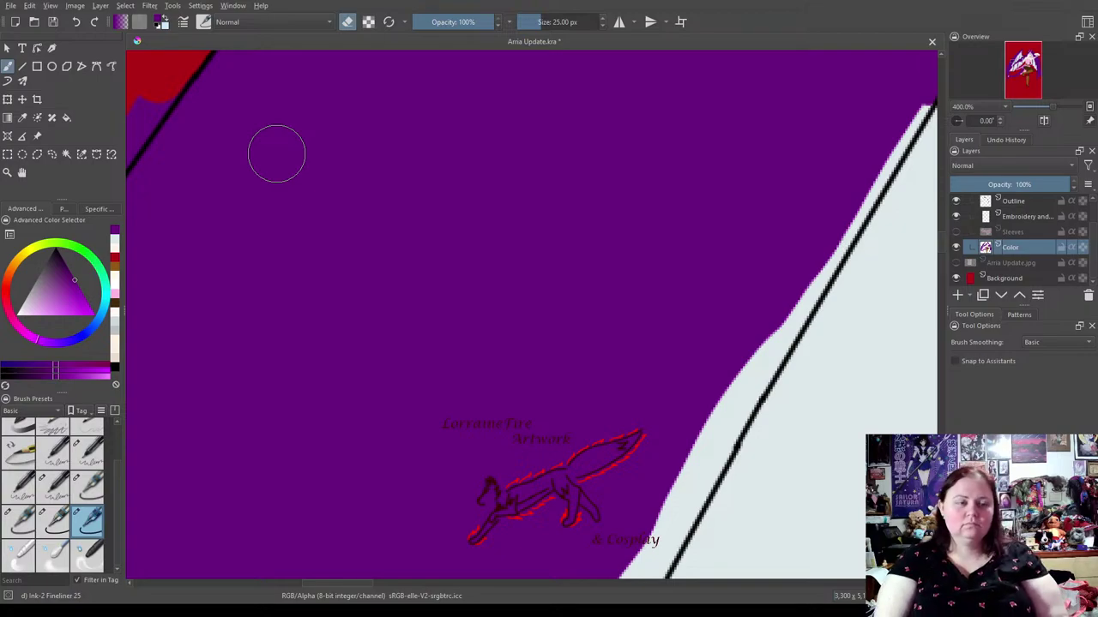
{"action": "left_click_drag", "start_coordinate": [142, 68], "coordinate": [137, 111]}
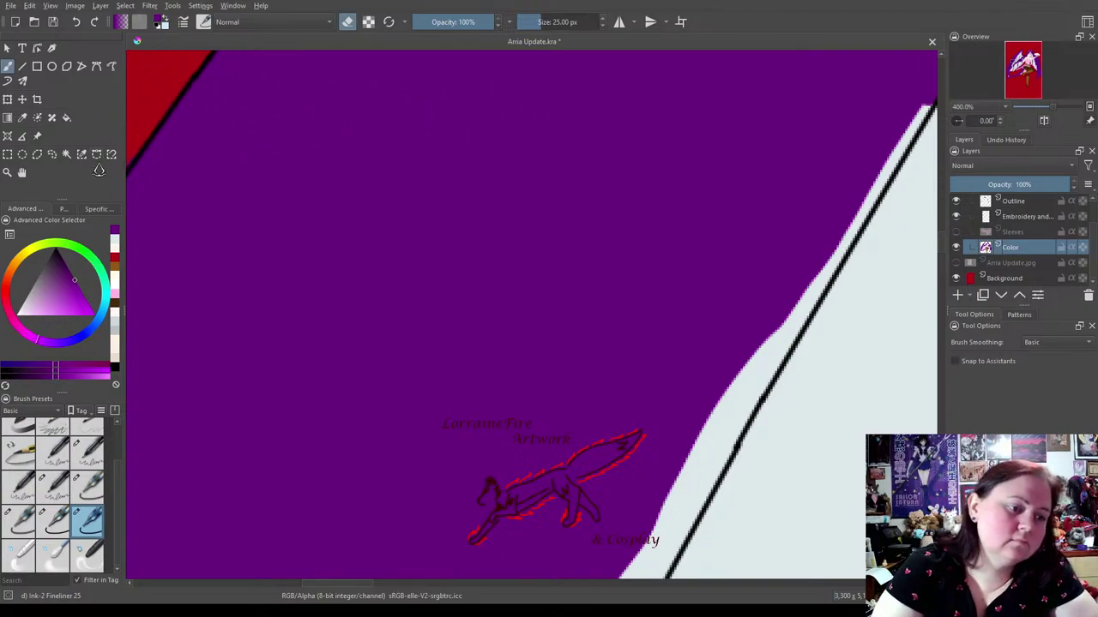
Paint the widening pale spill along the pale panel's outer edge purple with the 10 px fineliner, up to the outline.
{"action": "left_click", "coordinate": [62, 516]}
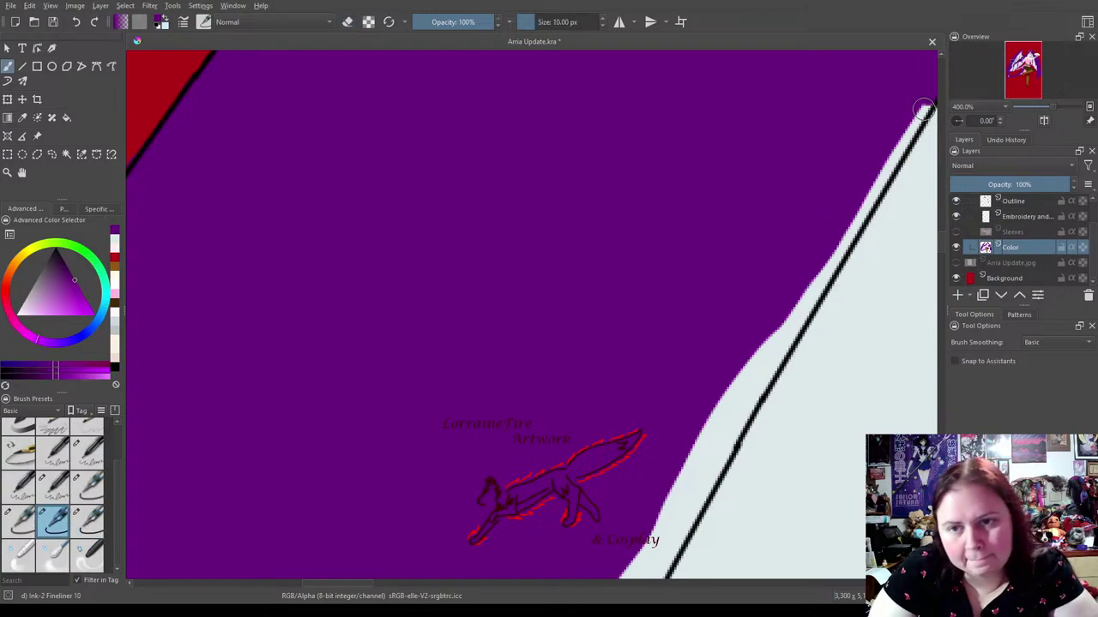
{"action": "left_click_drag", "start_coordinate": [925, 102], "coordinate": [861, 211]}
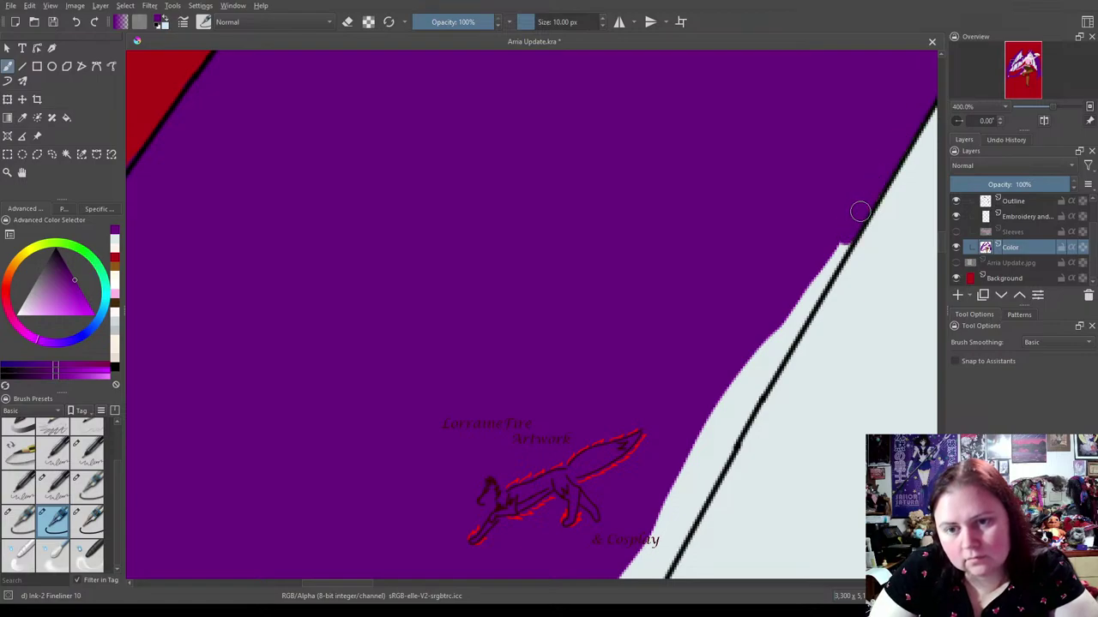
{"action": "mouse_move", "coordinate": [830, 255]}
{"action": "left_mouse_down"}
{"action": "mouse_move", "coordinate": [763, 360]}
{"action": "mouse_move", "coordinate": [666, 559]}
{"action": "mouse_move", "coordinate": [660, 516]}
{"action": "mouse_move", "coordinate": [755, 351]}
{"action": "mouse_move", "coordinate": [671, 515]}
{"action": "left_mouse_up"}
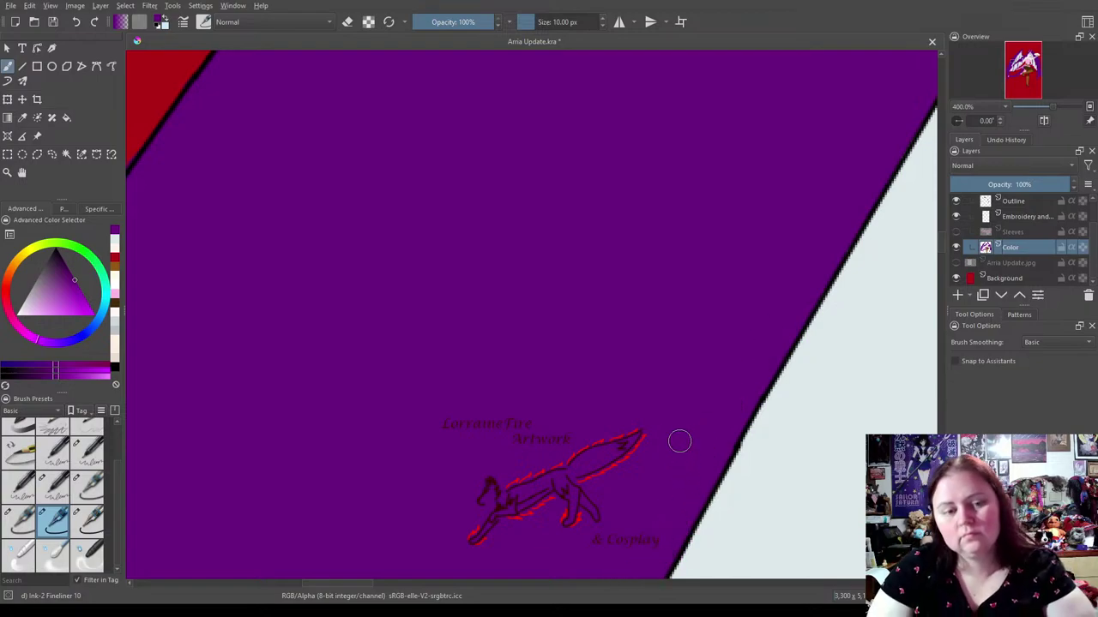
Erase the lumpy purple bulges outside the outermost outline's lower stretch with the 25 px fineliner.
{"action": "mouse_move", "coordinate": [578, 331]}
{"action": "left_mouse_down"}
{"action": "mouse_move", "coordinate": [424, 340]}
{"action": "mouse_move", "coordinate": [655, 286]}
{"action": "mouse_move", "coordinate": [726, 283]}
{"action": "mouse_move", "coordinate": [699, 309]}
{"action": "mouse_move", "coordinate": [711, 313]}
{"action": "left_mouse_up"}
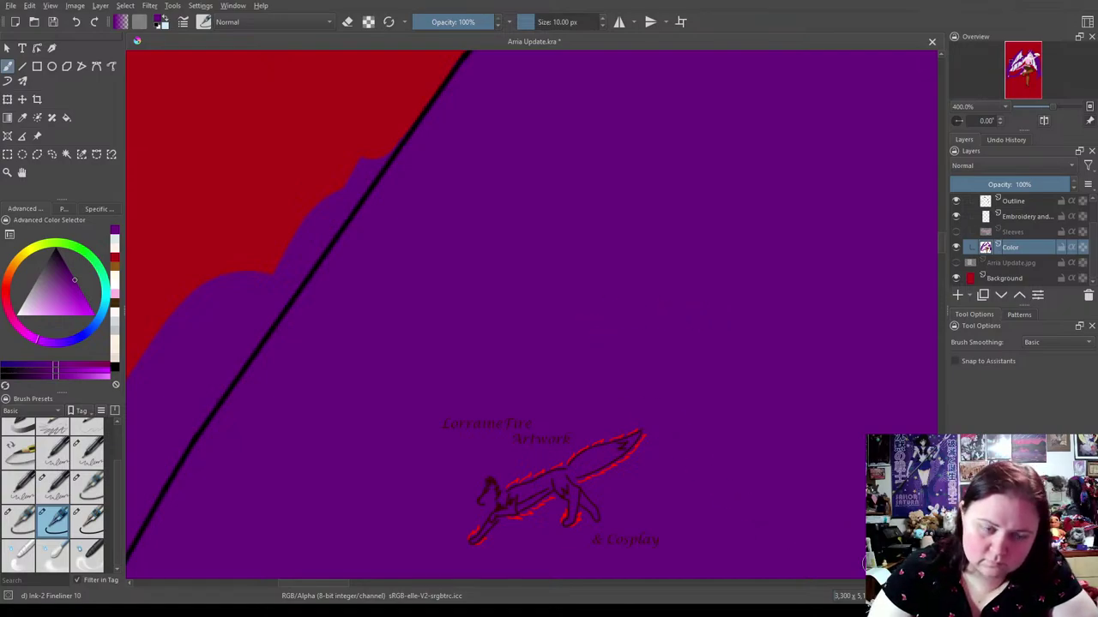
{"action": "left_click", "coordinate": [88, 521]}
{"action": "left_click_drag", "start_coordinate": [164, 325], "coordinate": [134, 396]}
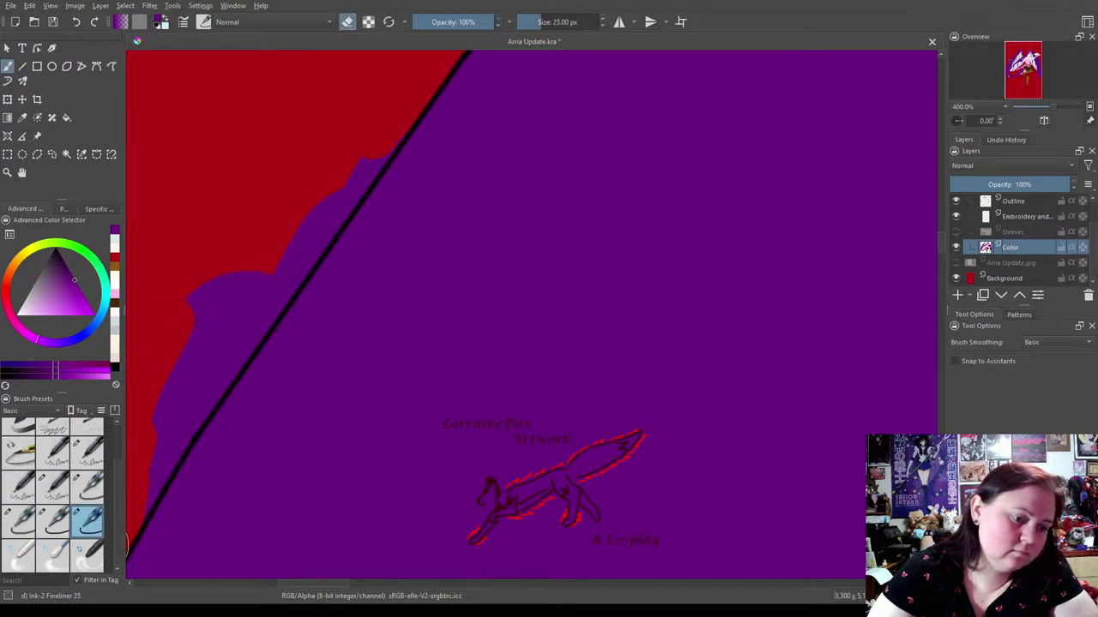
{"action": "mouse_move", "coordinate": [129, 495]}
{"action": "left_mouse_down"}
{"action": "mouse_move", "coordinate": [178, 389]}
{"action": "mouse_move", "coordinate": [187, 390]}
{"action": "mouse_move", "coordinate": [175, 412]}
{"action": "mouse_move", "coordinate": [274, 273]}
{"action": "mouse_move", "coordinate": [244, 299]}
{"action": "mouse_move", "coordinate": [263, 251]}
{"action": "mouse_move", "coordinate": [381, 119]}
{"action": "mouse_move", "coordinate": [297, 244]}
{"action": "mouse_move", "coordinate": [201, 326]}
{"action": "mouse_move", "coordinate": [221, 255]}
{"action": "mouse_move", "coordinate": [240, 238]}
{"action": "left_mouse_up"}
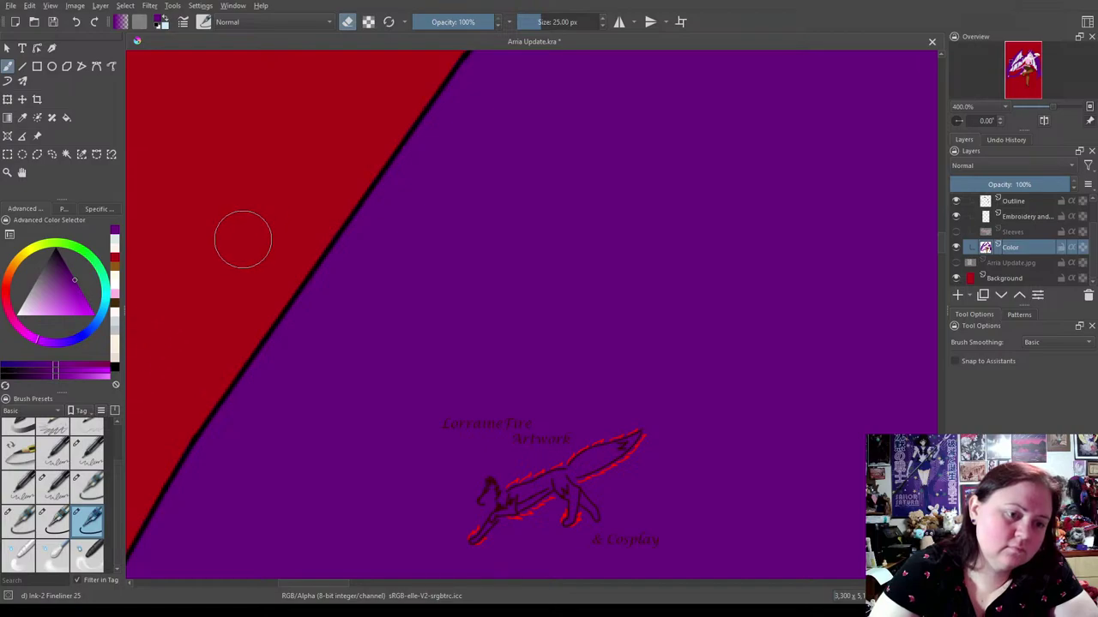
Paint the pale bulges and strip outside the pale panel's long outline purple with the 10 px fineliner.
{"action": "mouse_move", "coordinate": [372, 387]}
{"action": "left_mouse_down"}
{"action": "mouse_move", "coordinate": [407, 424]}
{"action": "mouse_move", "coordinate": [579, 161]}
{"action": "mouse_move", "coordinate": [544, 231]}
{"action": "mouse_move", "coordinate": [387, 262]}
{"action": "mouse_move", "coordinate": [311, 248]}
{"action": "mouse_move", "coordinate": [353, 227]}
{"action": "mouse_move", "coordinate": [358, 123]}
{"action": "left_mouse_up"}
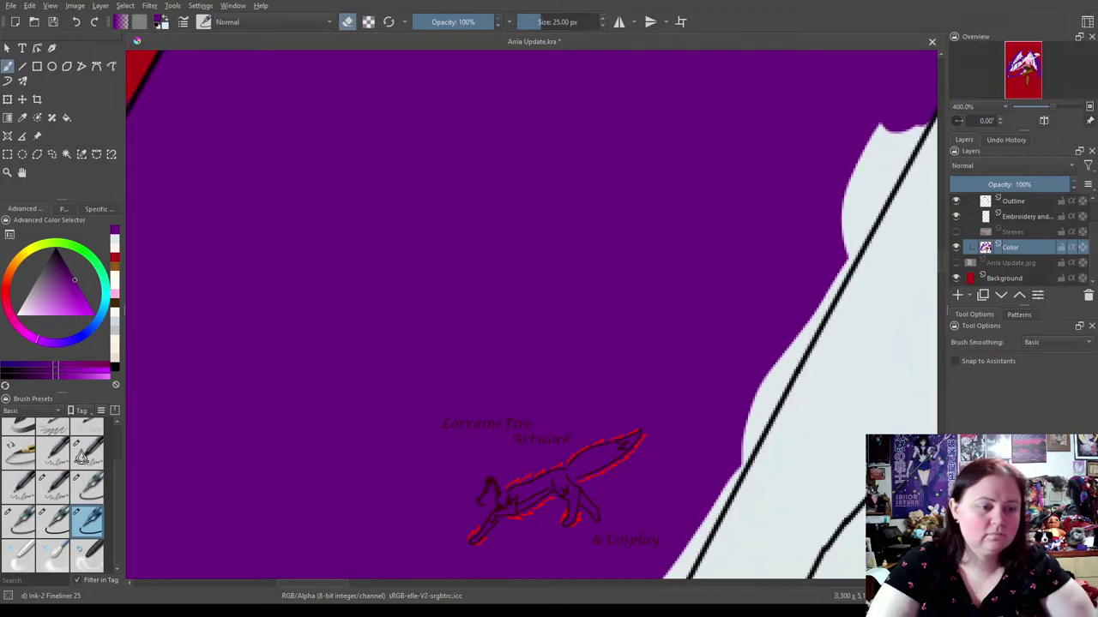
{"action": "left_click", "coordinate": [54, 520]}
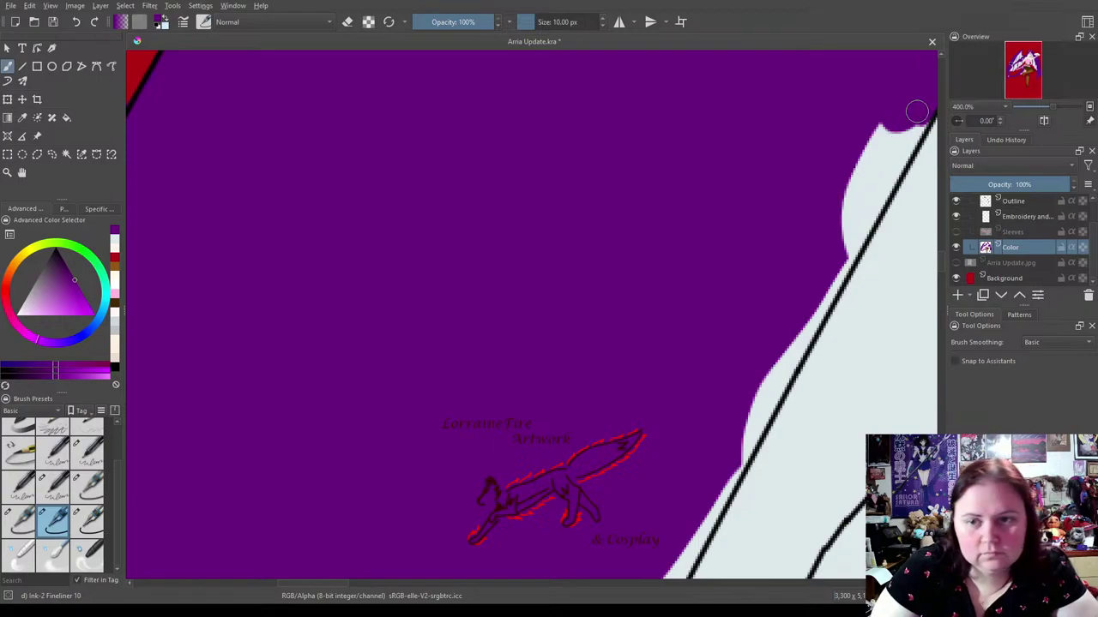
{"action": "left_click_drag", "start_coordinate": [911, 133], "coordinate": [753, 418]}
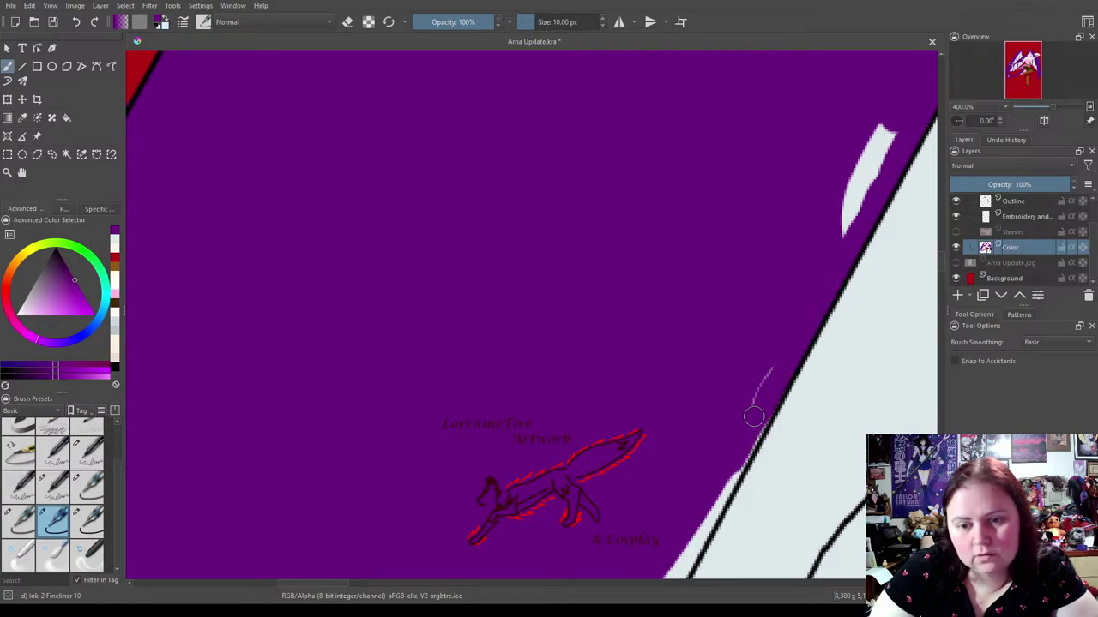
{"action": "mouse_move", "coordinate": [844, 229]}
{"action": "left_mouse_down"}
{"action": "mouse_move", "coordinate": [891, 109]}
{"action": "mouse_move", "coordinate": [829, 259]}
{"action": "left_mouse_up"}
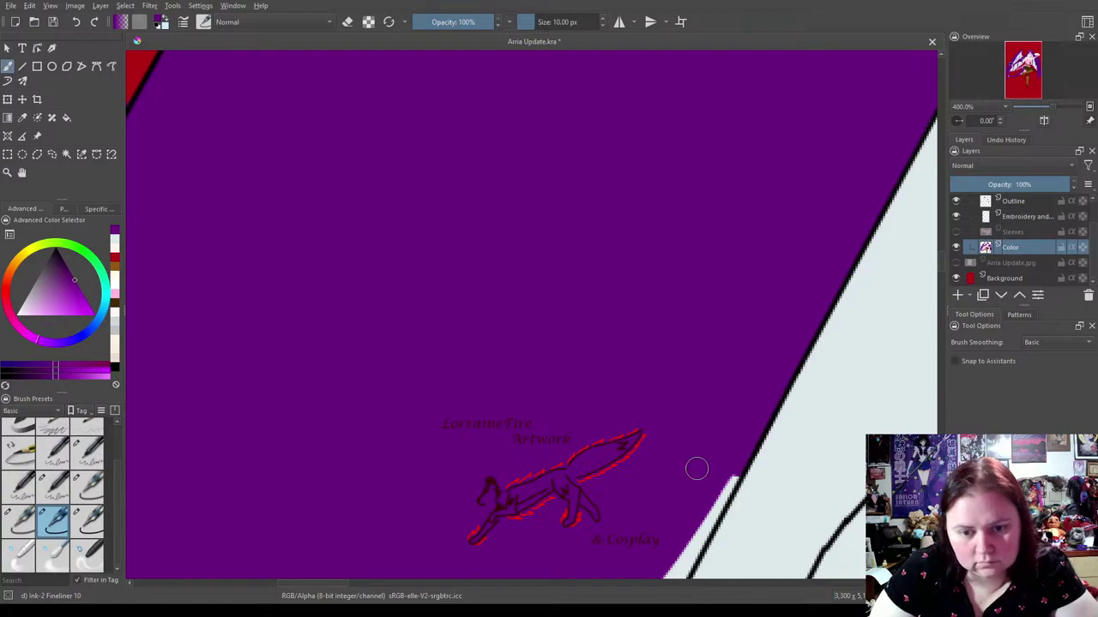
{"action": "left_click_drag", "start_coordinate": [708, 511], "coordinate": [678, 571]}
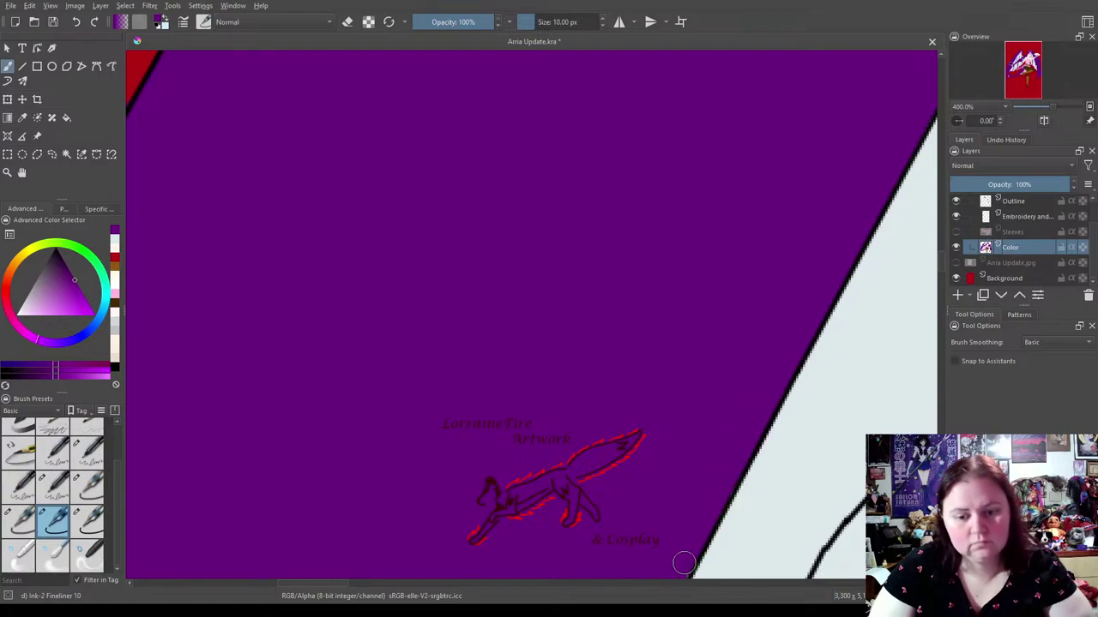
Erase the next purple spill onto the red background outside the outermost outline with the 25 px fineliner.
{"action": "left_click_drag", "start_coordinate": [449, 363], "coordinate": [638, 447]}
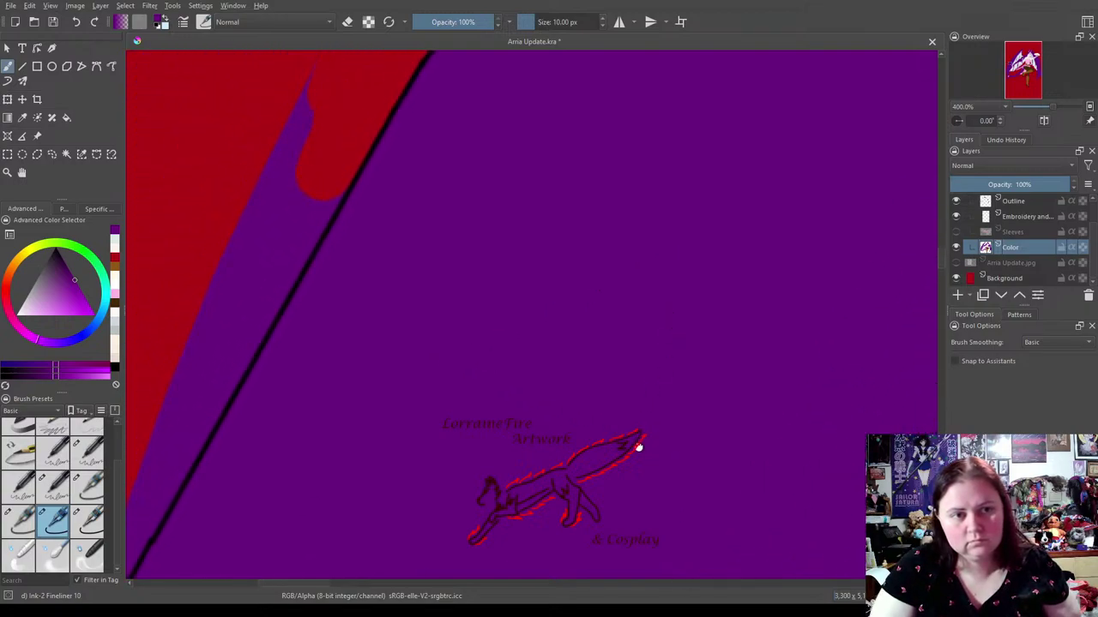
{"action": "left_click", "coordinate": [89, 521]}
{"action": "key", "text": "e"}
{"action": "mouse_move", "coordinate": [306, 91]}
{"action": "left_mouse_down"}
{"action": "mouse_move", "coordinate": [159, 390]}
{"action": "mouse_move", "coordinate": [112, 530]}
{"action": "left_mouse_up"}
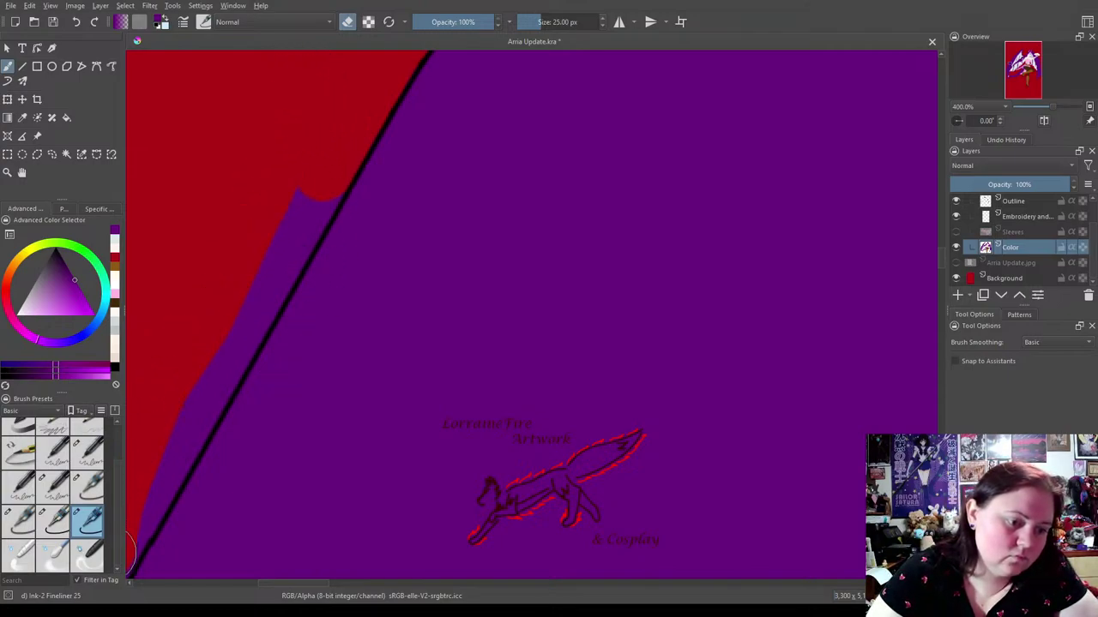
{"action": "mouse_move", "coordinate": [143, 500]}
{"action": "left_mouse_down"}
{"action": "mouse_move", "coordinate": [306, 191]}
{"action": "mouse_move", "coordinate": [292, 218]}
{"action": "mouse_move", "coordinate": [304, 204]}
{"action": "left_mouse_up"}
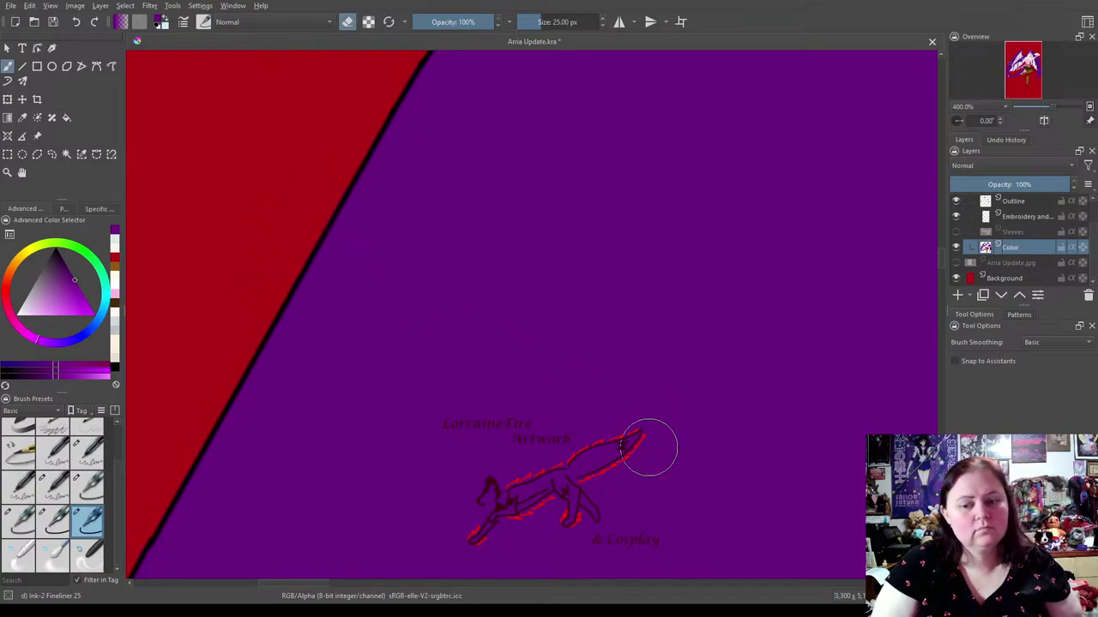
Paint the rounded pale bulge outside the pale panel's lower outline purple with the 10 px fineliner.
{"action": "left_click_drag", "start_coordinate": [614, 538], "coordinate": [621, 238]}
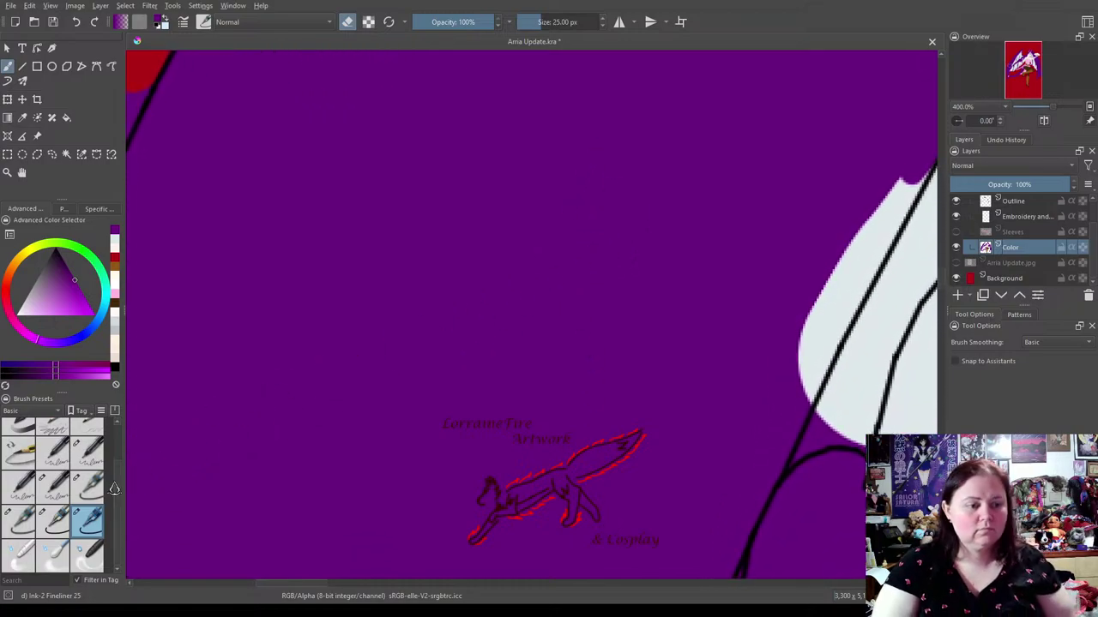
{"action": "left_click", "coordinate": [53, 528]}
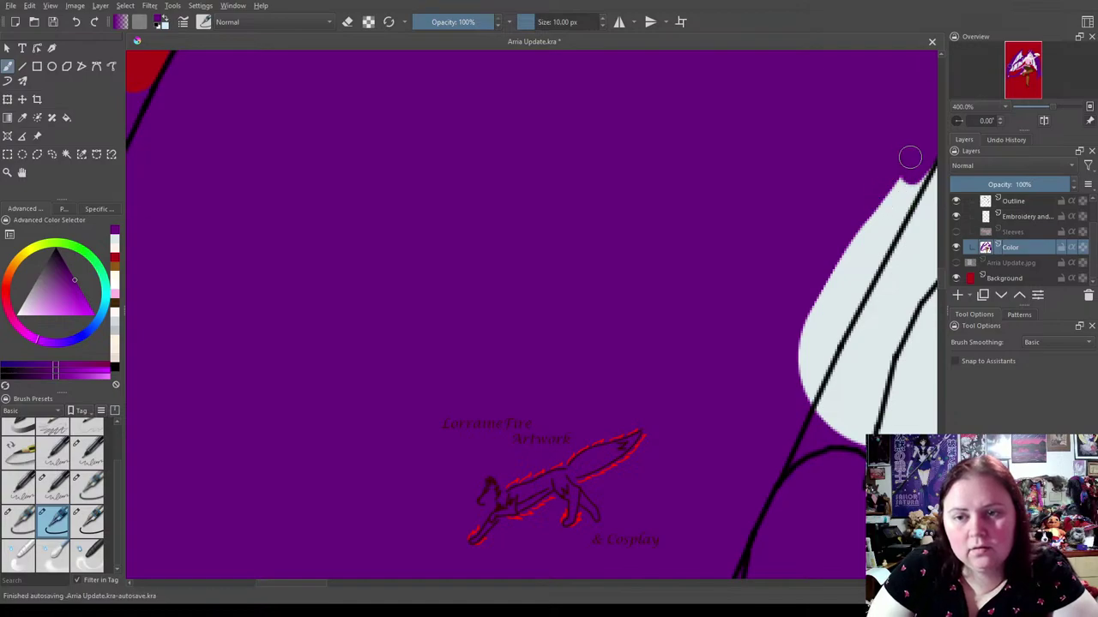
{"action": "left_click_drag", "start_coordinate": [905, 189], "coordinate": [858, 286]}
{"action": "mouse_move", "coordinate": [888, 189]}
{"action": "left_mouse_down"}
{"action": "mouse_move", "coordinate": [846, 254]}
{"action": "mouse_move", "coordinate": [853, 236]}
{"action": "mouse_move", "coordinate": [810, 345]}
{"action": "mouse_move", "coordinate": [876, 234]}
{"action": "mouse_move", "coordinate": [865, 277]}
{"action": "mouse_move", "coordinate": [791, 390]}
{"action": "left_mouse_up"}
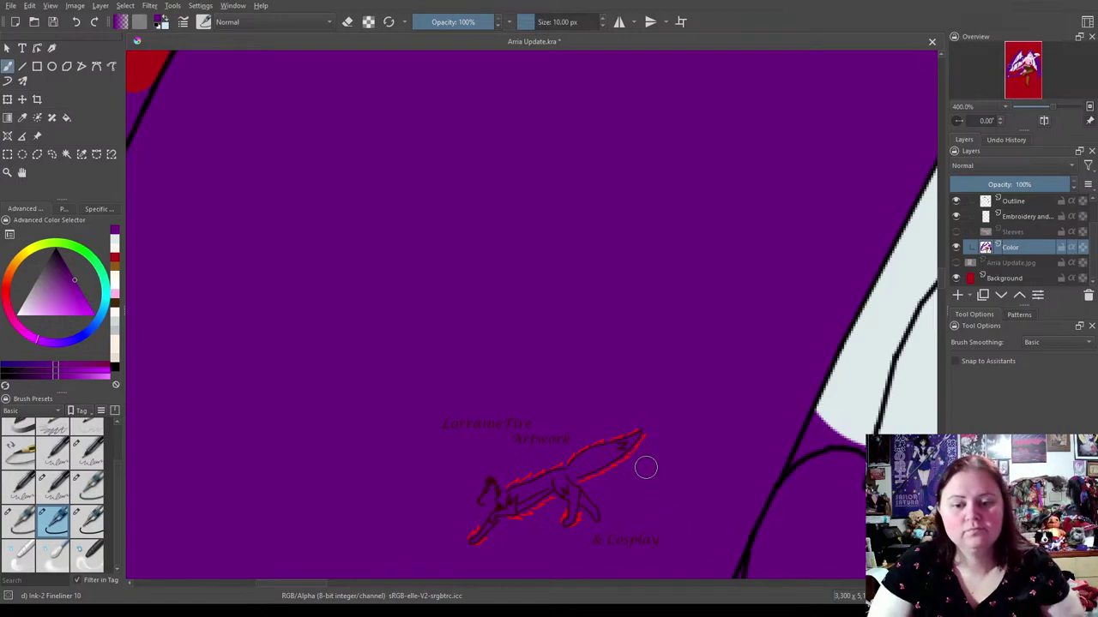
Fill the thin triangular gap and the corner above the curved fold pale gray-blue with the 3 px and 5 px fineliners.
{"action": "mouse_move", "coordinate": [639, 457]}
{"action": "left_mouse_down"}
{"action": "mouse_move", "coordinate": [593, 235]}
{"action": "mouse_move", "coordinate": [612, 299]}
{"action": "mouse_move", "coordinate": [446, 344]}
{"action": "left_mouse_up"}
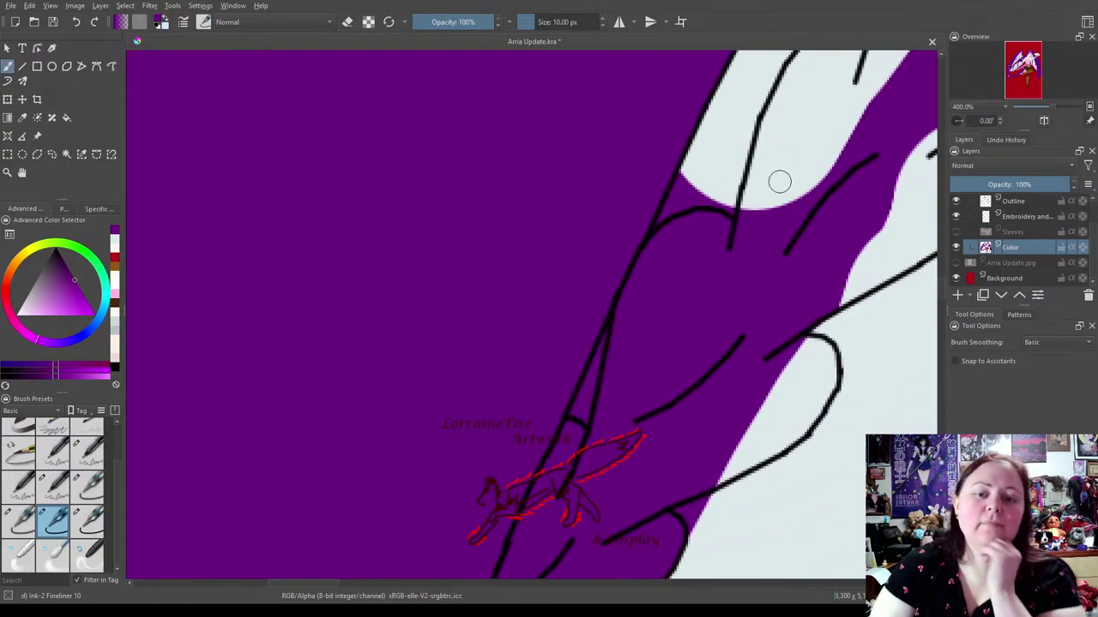
{"action": "left_click", "coordinate": [89, 487]}
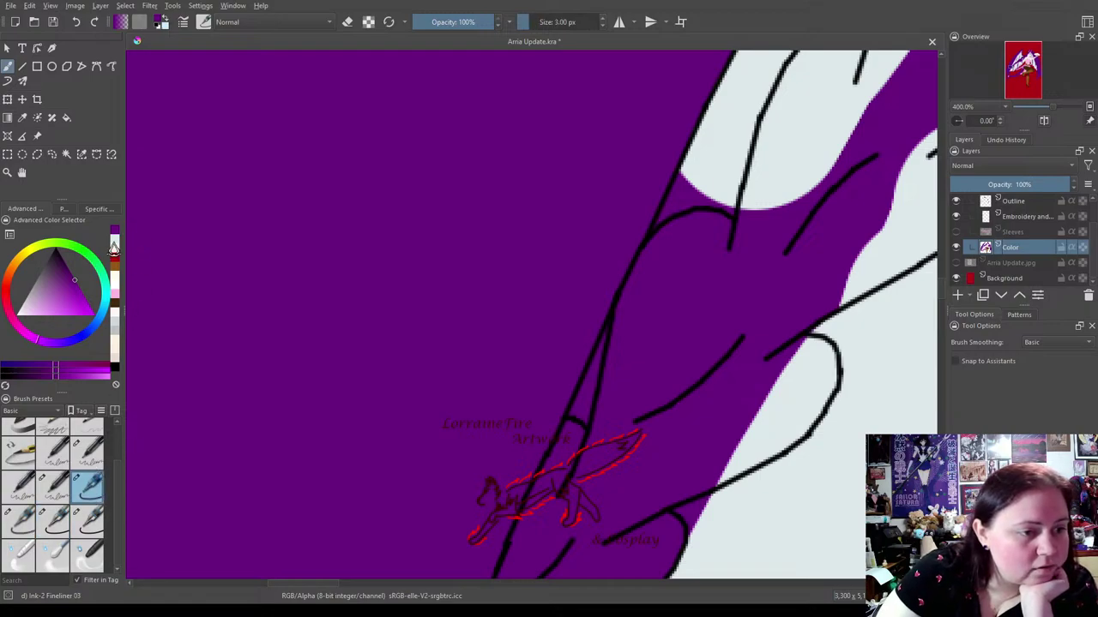
{"action": "left_click", "coordinate": [113, 246]}
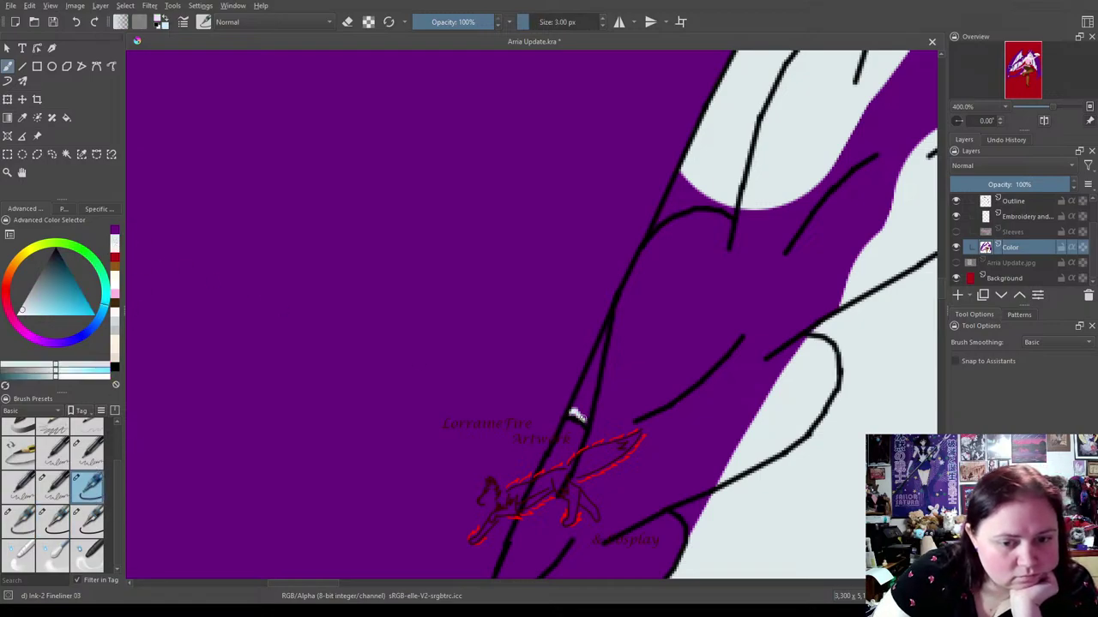
{"action": "left_click", "coordinate": [18, 519]}
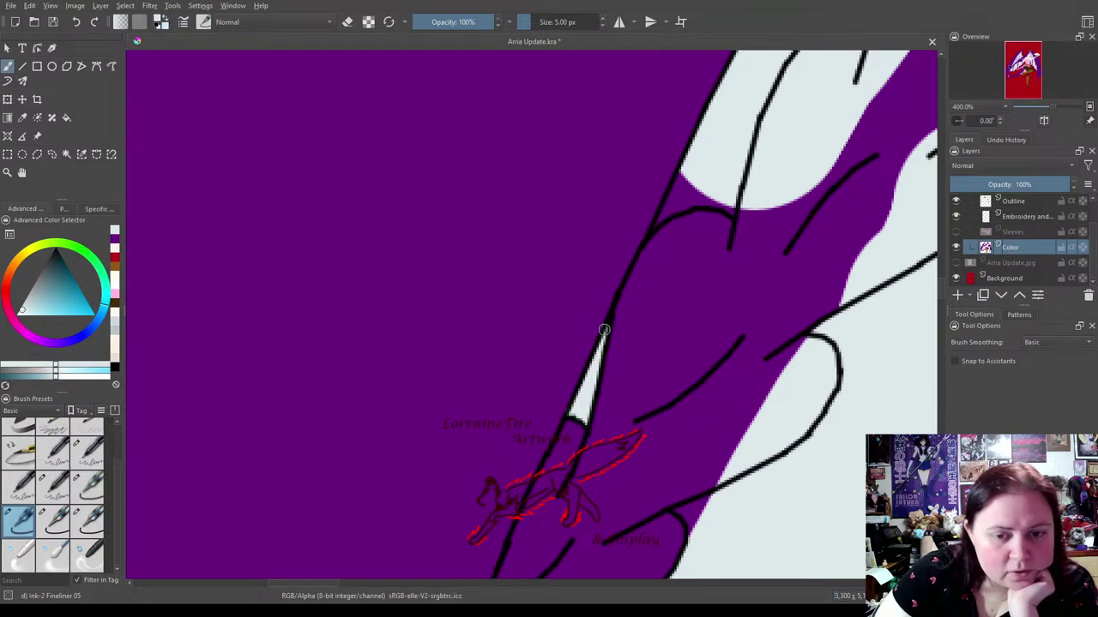
{"action": "mouse_move", "coordinate": [653, 227]}
{"action": "left_mouse_down"}
{"action": "mouse_move", "coordinate": [684, 201]}
{"action": "mouse_move", "coordinate": [663, 220]}
{"action": "left_mouse_up"}
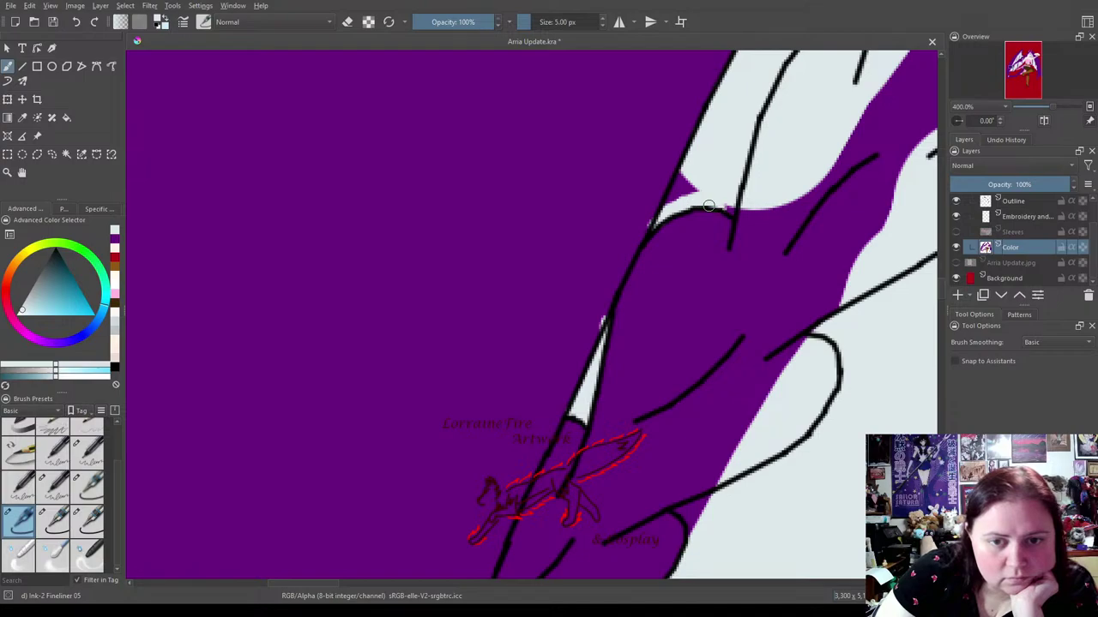
{"action": "left_click_drag", "start_coordinate": [677, 195], "coordinate": [665, 211]}
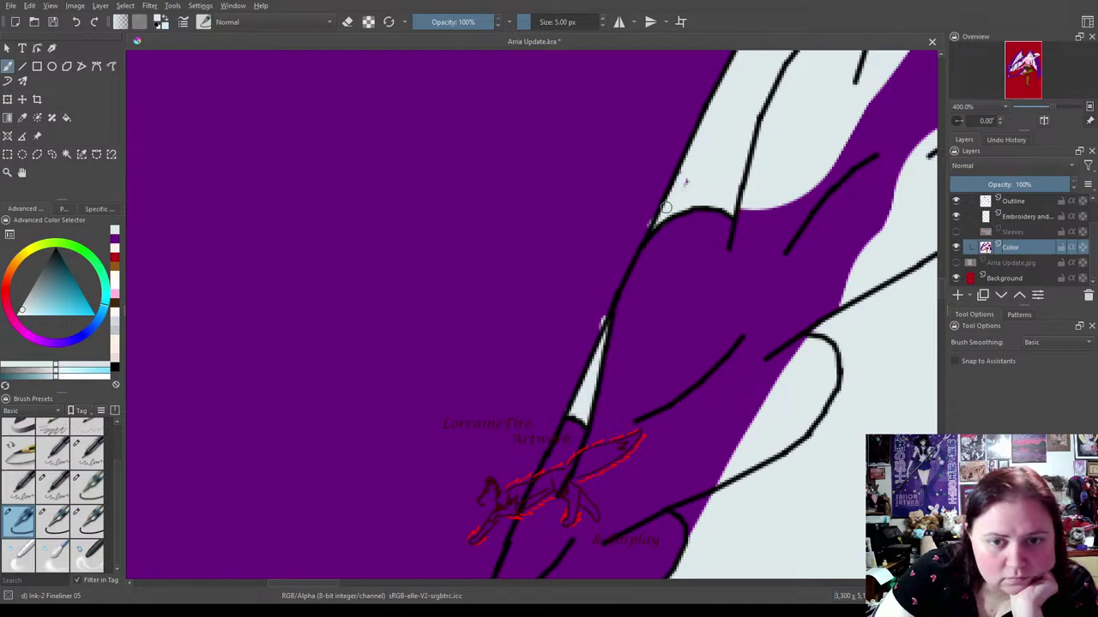
Cover the pale specks outside the outline beside the triangular gap and curved fold with purple using the 10 px fineliner.
{"action": "left_click", "coordinate": [53, 515]}
{"action": "left_click", "coordinate": [113, 248]}
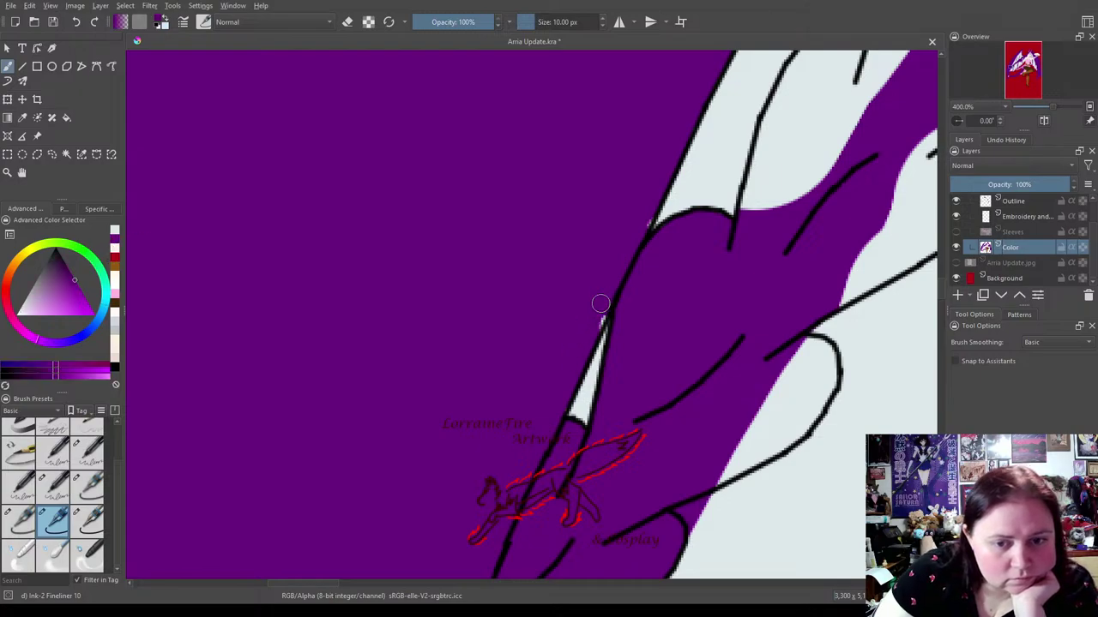
{"action": "left_click_drag", "start_coordinate": [597, 318], "coordinate": [610, 275]}
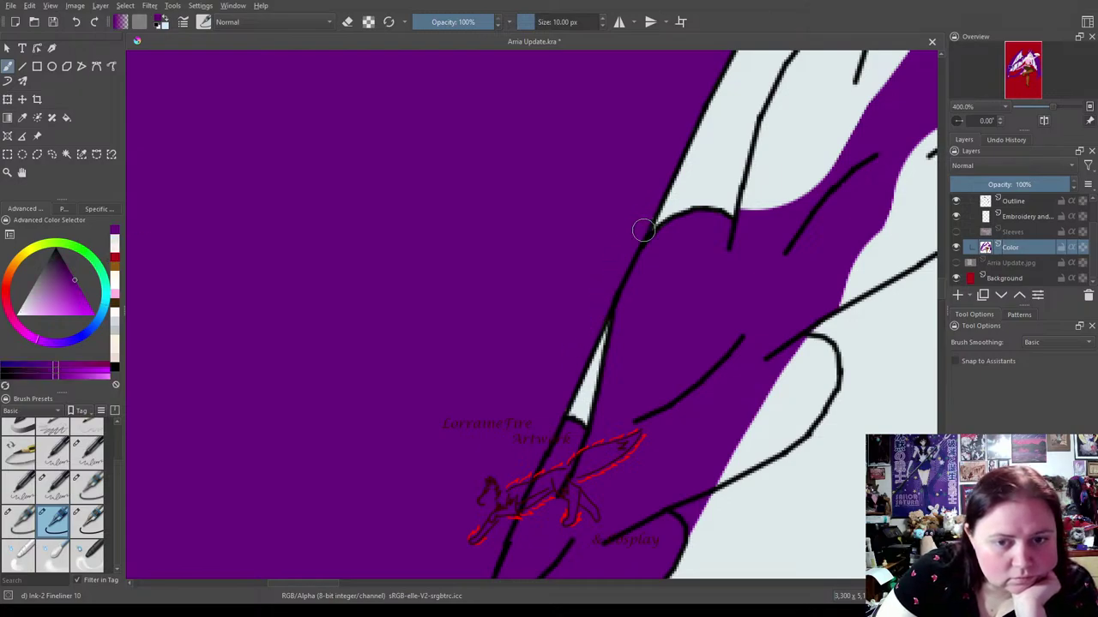
Paint the pale patches inside the curved folds and their rounded scallops purple with the 10 px fineliner, up to the outlines.
{"action": "mouse_move", "coordinate": [764, 225]}
{"action": "left_mouse_down"}
{"action": "mouse_move", "coordinate": [754, 195]}
{"action": "mouse_move", "coordinate": [742, 225]}
{"action": "mouse_move", "coordinate": [776, 98]}
{"action": "mouse_move", "coordinate": [802, 62]}
{"action": "mouse_move", "coordinate": [862, 60]}
{"action": "mouse_move", "coordinate": [853, 79]}
{"action": "left_mouse_up"}
{"action": "mouse_move", "coordinate": [779, 176]}
{"action": "left_mouse_down"}
{"action": "mouse_move", "coordinate": [627, 393]}
{"action": "mouse_move", "coordinate": [716, 225]}
{"action": "mouse_move", "coordinate": [660, 246]}
{"action": "left_mouse_up"}
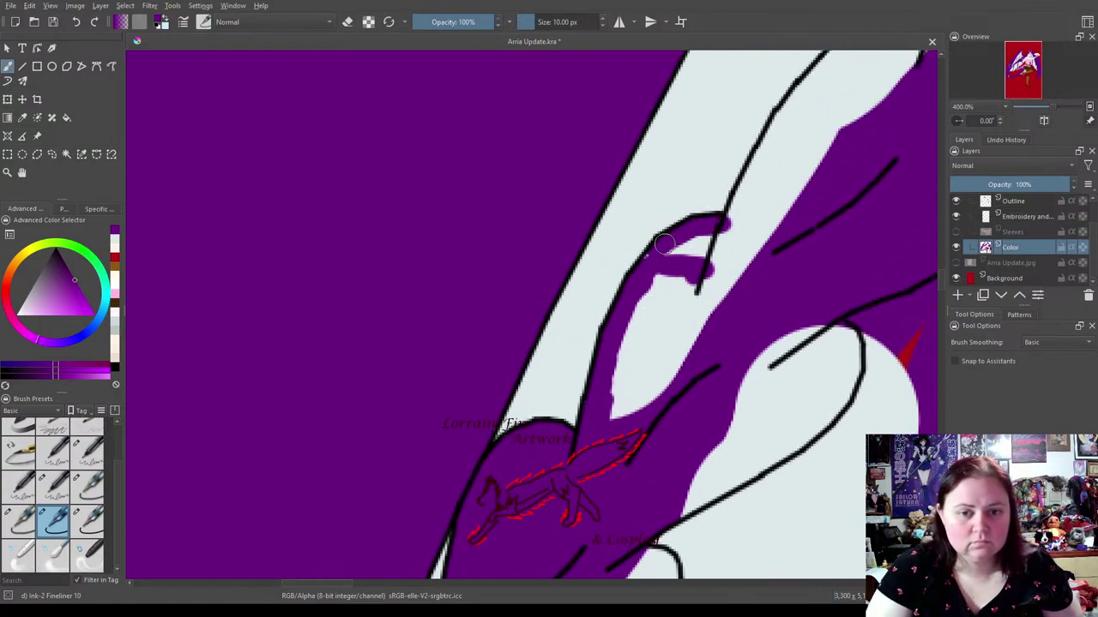
{"action": "mouse_move", "coordinate": [636, 282]}
{"action": "left_mouse_down"}
{"action": "mouse_move", "coordinate": [691, 265]}
{"action": "mouse_move", "coordinate": [714, 318]}
{"action": "mouse_move", "coordinate": [725, 314]}
{"action": "mouse_move", "coordinate": [681, 360]}
{"action": "mouse_move", "coordinate": [688, 298]}
{"action": "mouse_move", "coordinate": [642, 336]}
{"action": "mouse_move", "coordinate": [641, 316]}
{"action": "mouse_move", "coordinate": [662, 289]}
{"action": "mouse_move", "coordinate": [654, 351]}
{"action": "left_mouse_up"}
{"action": "left_click_drag", "start_coordinate": [677, 455], "coordinate": [688, 248]}
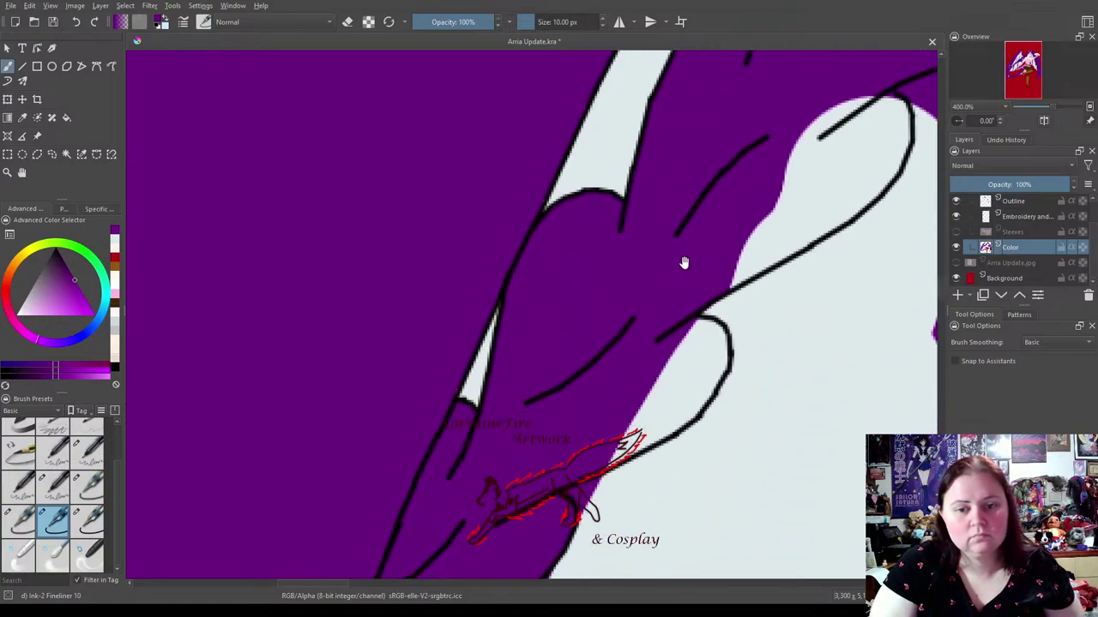
{"action": "mouse_move", "coordinate": [695, 335]}
{"action": "left_mouse_down"}
{"action": "mouse_move", "coordinate": [691, 410]}
{"action": "mouse_move", "coordinate": [601, 462]}
{"action": "mouse_move", "coordinate": [676, 417]}
{"action": "mouse_move", "coordinate": [628, 434]}
{"action": "mouse_move", "coordinate": [685, 364]}
{"action": "mouse_move", "coordinate": [710, 359]}
{"action": "mouse_move", "coordinate": [694, 381]}
{"action": "left_mouse_up"}
{"action": "mouse_move", "coordinate": [723, 309]}
{"action": "left_mouse_down"}
{"action": "mouse_move", "coordinate": [622, 383]}
{"action": "mouse_move", "coordinate": [790, 273]}
{"action": "mouse_move", "coordinate": [807, 210]}
{"action": "mouse_move", "coordinate": [795, 194]}
{"action": "mouse_move", "coordinate": [734, 216]}
{"action": "mouse_move", "coordinate": [761, 231]}
{"action": "mouse_move", "coordinate": [786, 205]}
{"action": "mouse_move", "coordinate": [769, 276]}
{"action": "mouse_move", "coordinate": [715, 314]}
{"action": "mouse_move", "coordinate": [735, 284]}
{"action": "mouse_move", "coordinate": [668, 292]}
{"action": "mouse_move", "coordinate": [696, 246]}
{"action": "mouse_move", "coordinate": [721, 253]}
{"action": "mouse_move", "coordinate": [772, 222]}
{"action": "mouse_move", "coordinate": [778, 251]}
{"action": "left_mouse_up"}
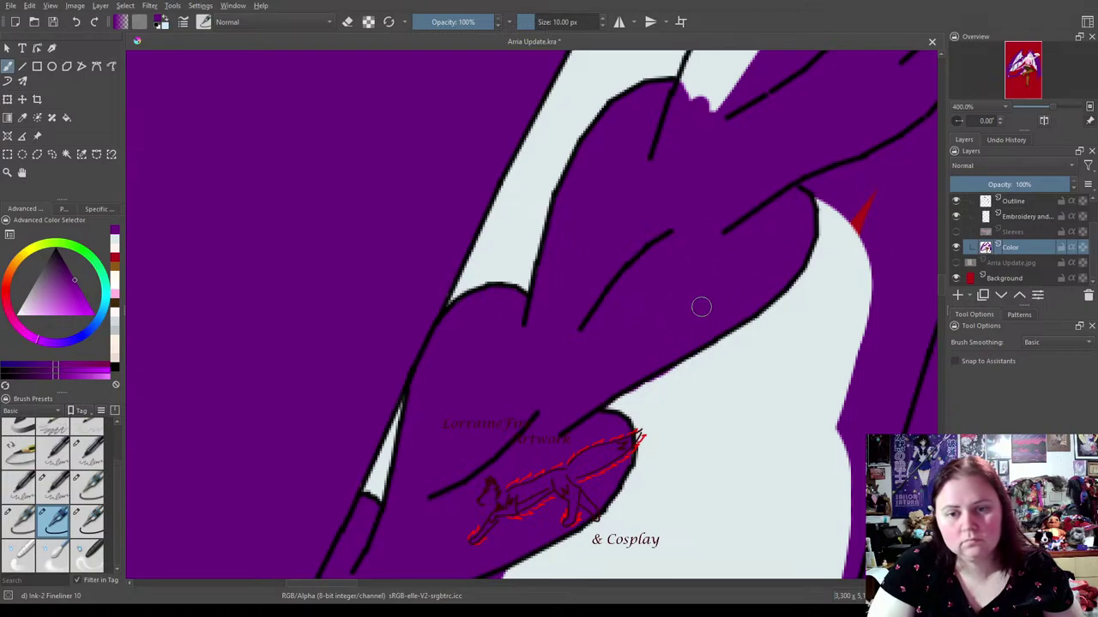
Paint the purple spill outside the scalloped fold edge pale gray-blue with the 10 px fineliner, including the corners between scallops.
{"action": "left_click_drag", "start_coordinate": [567, 416], "coordinate": [710, 198]}
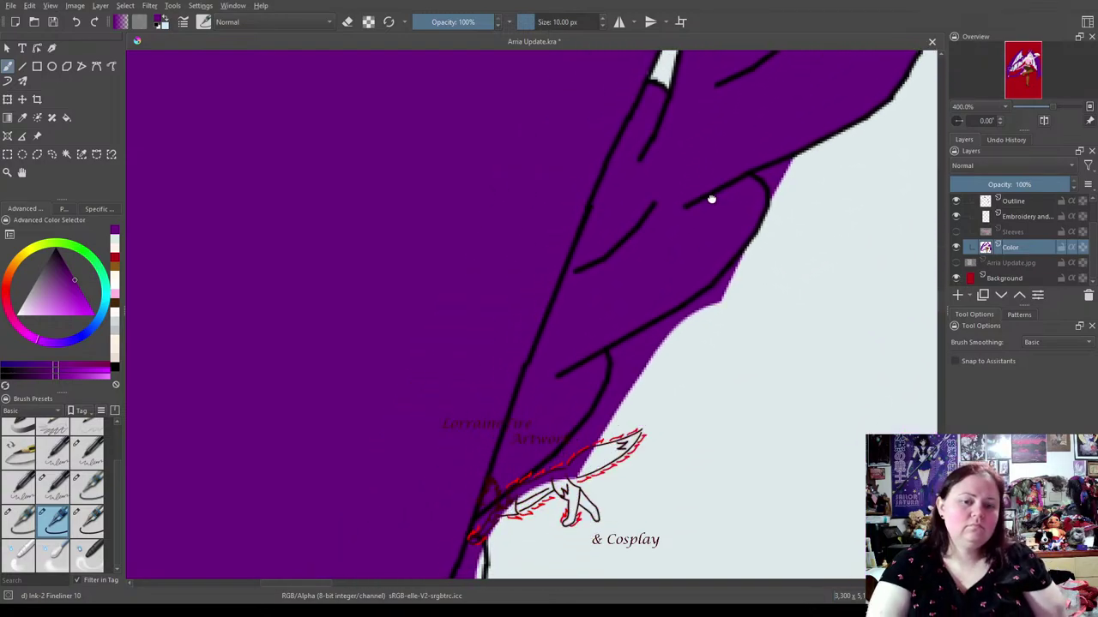
{"action": "left_click", "coordinate": [114, 246]}
{"action": "mouse_move", "coordinate": [483, 531]}
{"action": "left_mouse_down"}
{"action": "mouse_move", "coordinate": [539, 487]}
{"action": "mouse_move", "coordinate": [478, 531]}
{"action": "left_mouse_up"}
{"action": "mouse_move", "coordinate": [527, 500]}
{"action": "left_mouse_down"}
{"action": "mouse_move", "coordinate": [602, 426]}
{"action": "mouse_move", "coordinate": [577, 446]}
{"action": "mouse_move", "coordinate": [606, 404]}
{"action": "mouse_move", "coordinate": [615, 357]}
{"action": "mouse_move", "coordinate": [676, 332]}
{"action": "mouse_move", "coordinate": [643, 342]}
{"action": "mouse_move", "coordinate": [747, 269]}
{"action": "left_mouse_up"}
{"action": "left_click_drag", "start_coordinate": [682, 329], "coordinate": [631, 354]}
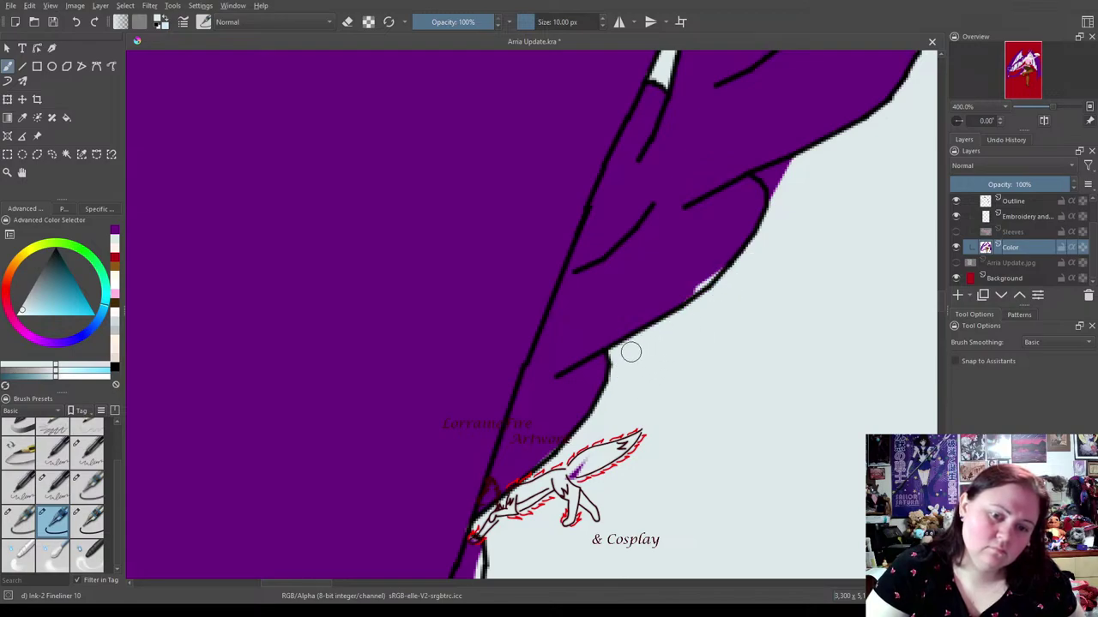
{"action": "left_click_drag", "start_coordinate": [808, 232], "coordinate": [774, 248]}
{"action": "mouse_move", "coordinate": [739, 212]}
{"action": "left_mouse_down"}
{"action": "mouse_move", "coordinate": [813, 208]}
{"action": "mouse_move", "coordinate": [686, 382]}
{"action": "mouse_move", "coordinate": [800, 192]}
{"action": "mouse_move", "coordinate": [748, 300]}
{"action": "mouse_move", "coordinate": [673, 407]}
{"action": "left_mouse_up"}
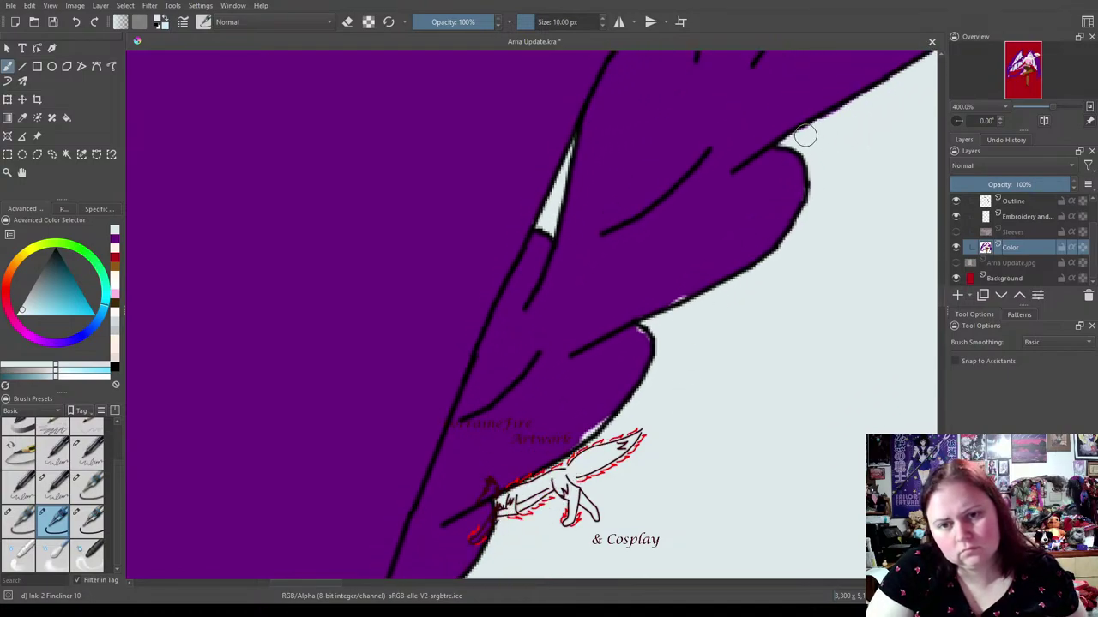
{"action": "left_click_drag", "start_coordinate": [808, 134], "coordinate": [846, 110]}
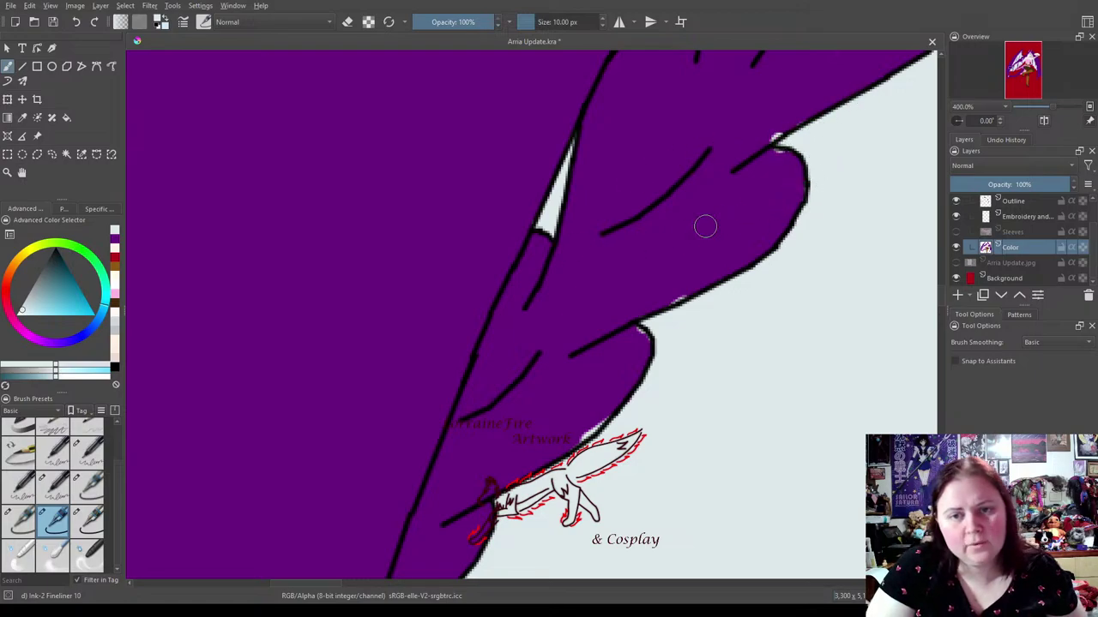
Touch up the pale specks inside the scalloped edge with purple using the 10 px fineliner.
{"action": "left_click", "coordinate": [114, 244]}
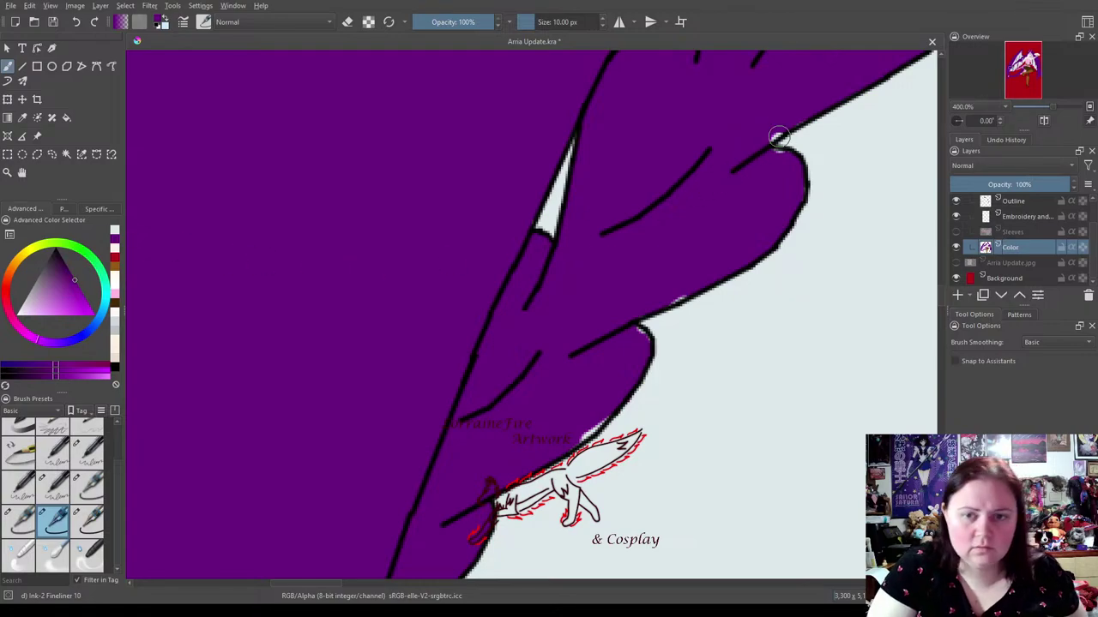
{"action": "left_click_drag", "start_coordinate": [777, 150], "coordinate": [771, 173]}
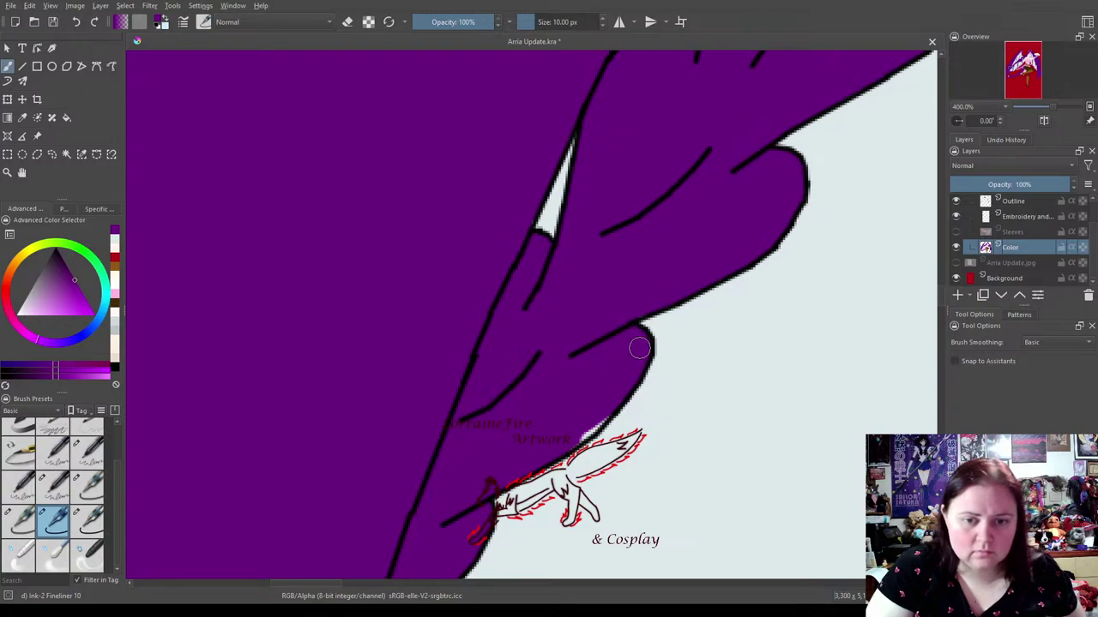
{"action": "mouse_move", "coordinate": [607, 406]}
{"action": "left_mouse_down"}
{"action": "mouse_move", "coordinate": [586, 433]}
{"action": "mouse_move", "coordinate": [661, 317]}
{"action": "left_mouse_up"}
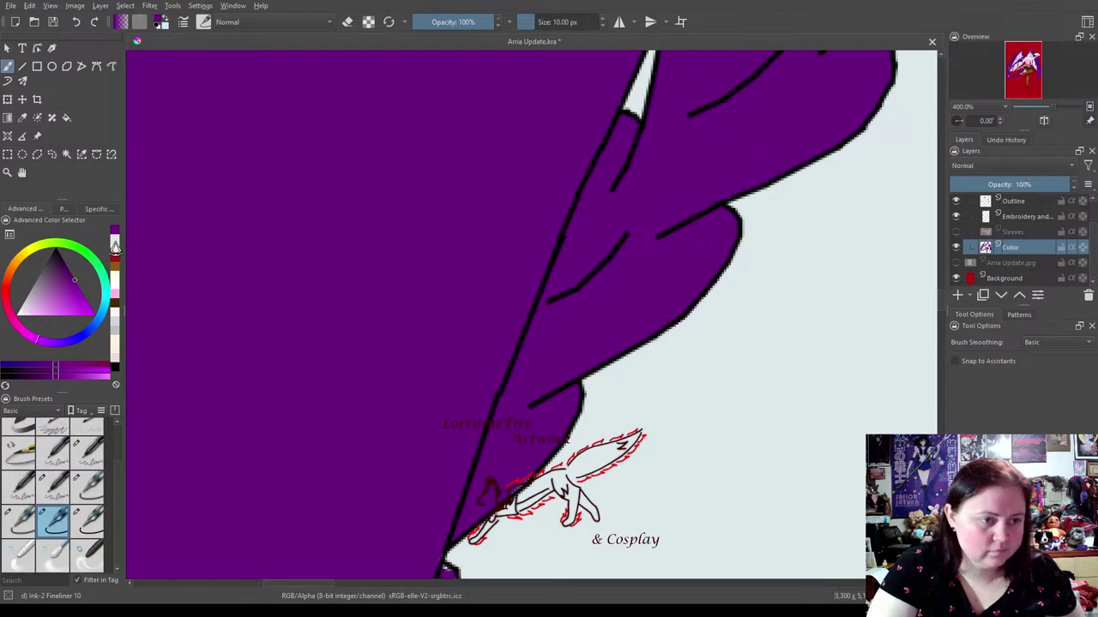
Paint the purple fringe outside the smallest, lowest scallop pale gray-blue with the 10 px fineliner.
{"action": "left_click", "coordinate": [114, 247]}
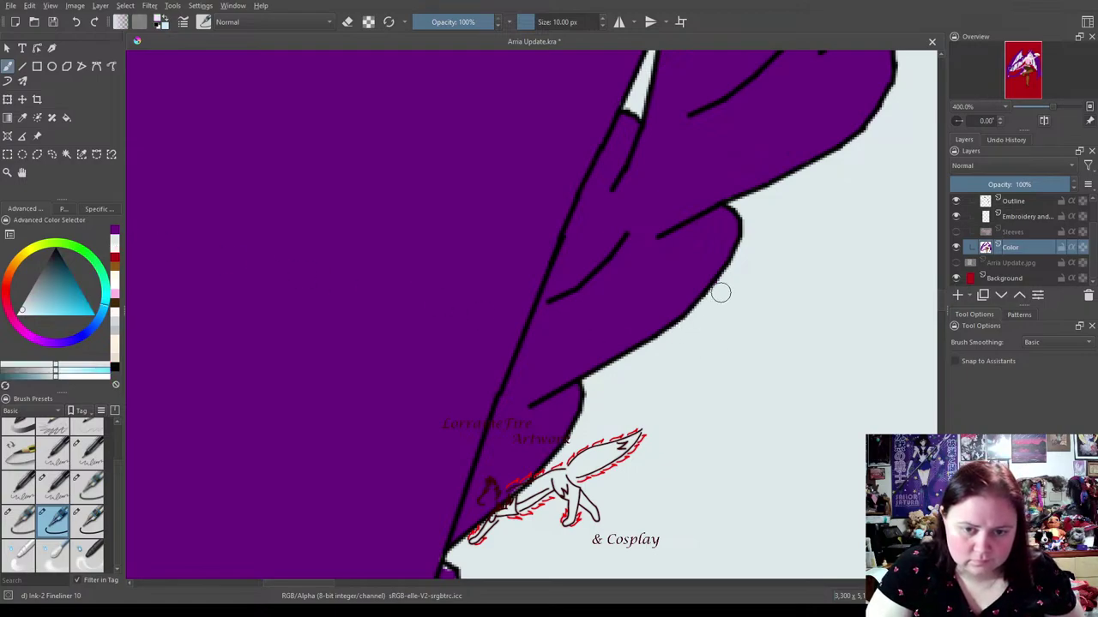
{"action": "left_click_drag", "start_coordinate": [680, 333], "coordinate": [667, 345]}
{"action": "mouse_move", "coordinate": [646, 400]}
{"action": "left_mouse_down"}
{"action": "mouse_move", "coordinate": [757, 241]}
{"action": "mouse_move", "coordinate": [791, 221]}
{"action": "left_mouse_up"}
Paint the pale specks inside the smallest scallop and the pale spill across the long straight outline purple.
{"action": "left_click", "coordinate": [115, 248]}
{"action": "left_click_drag", "start_coordinate": [677, 334], "coordinate": [721, 218]}
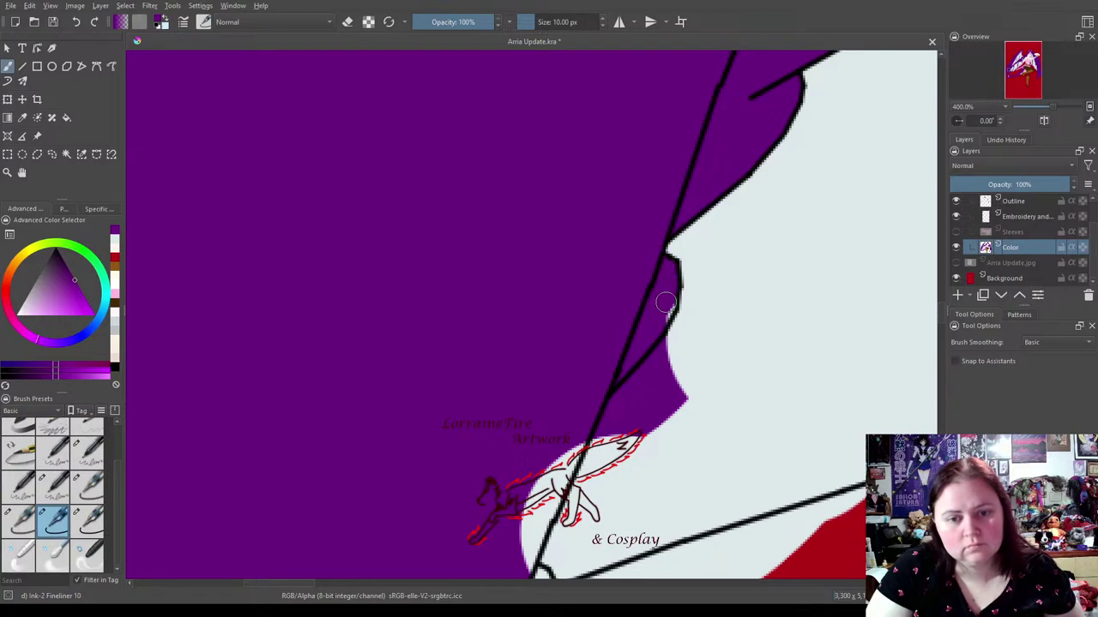
{"action": "left_click_drag", "start_coordinate": [626, 377], "coordinate": [669, 281]}
{"action": "mouse_move", "coordinate": [637, 314]}
{"action": "left_mouse_down"}
{"action": "mouse_move", "coordinate": [614, 338]}
{"action": "mouse_move", "coordinate": [609, 373]}
{"action": "mouse_move", "coordinate": [621, 343]}
{"action": "mouse_move", "coordinate": [563, 481]}
{"action": "mouse_move", "coordinate": [598, 354]}
{"action": "left_mouse_up"}
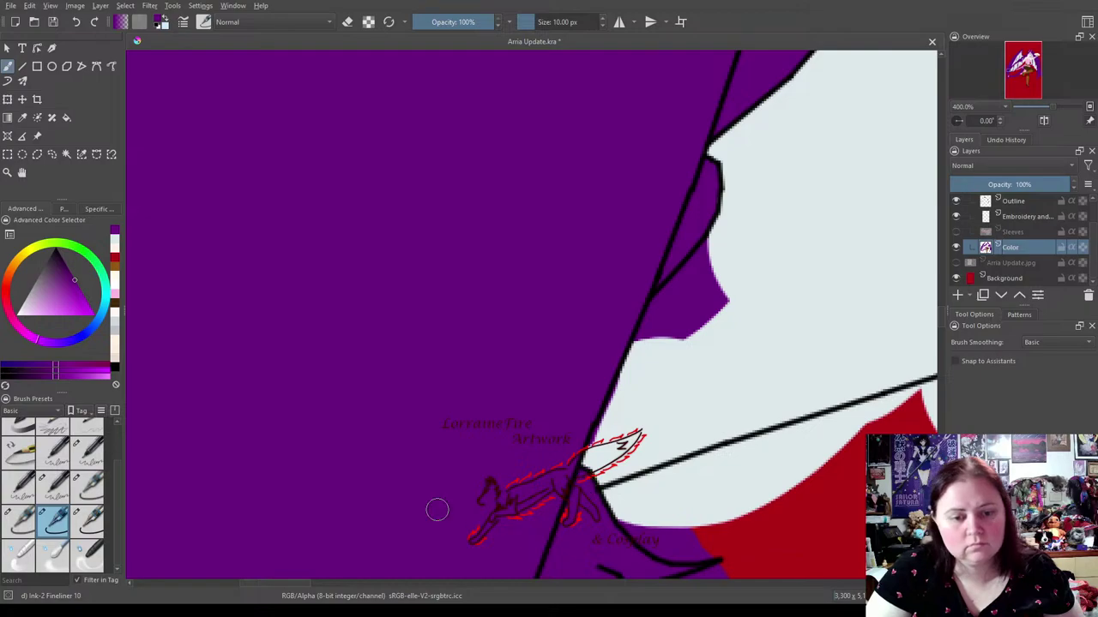
Paint the purple patch below the smallest scallop and the strip along the long outline pale gray-blue with the 10 px fineliner.
{"action": "left_click", "coordinate": [115, 246]}
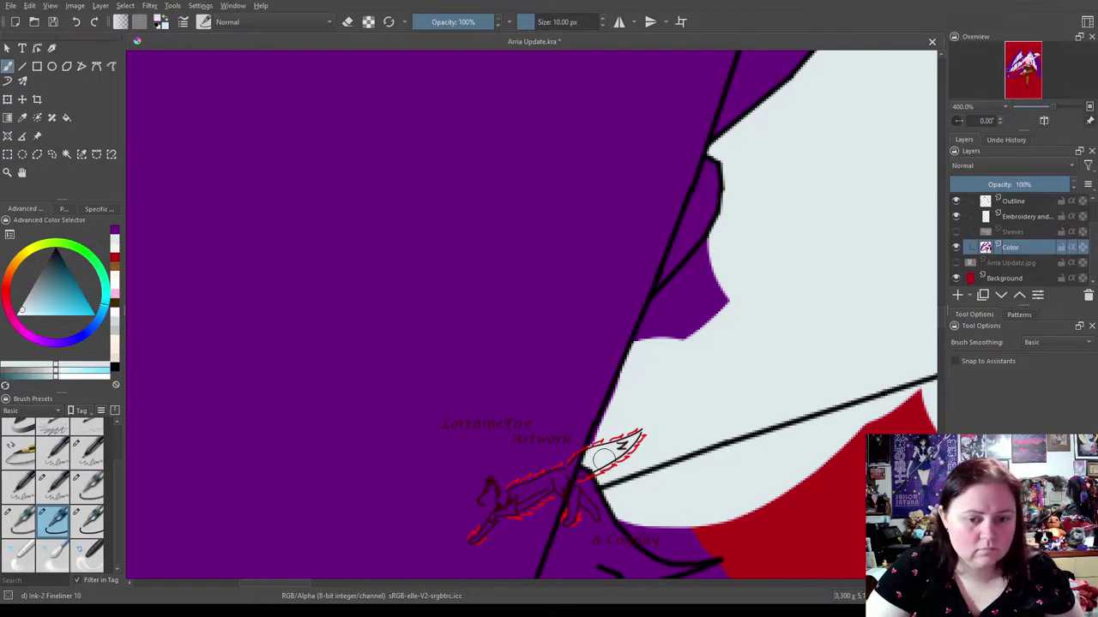
{"action": "left_click_drag", "start_coordinate": [596, 457], "coordinate": [616, 403]}
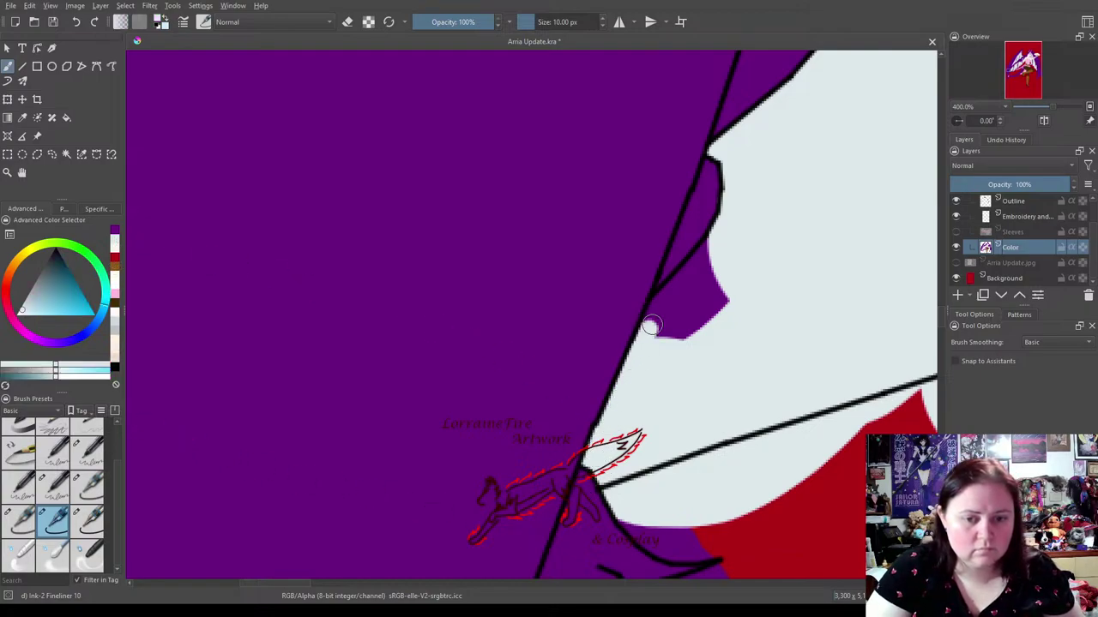
{"action": "mouse_move", "coordinate": [647, 333]}
{"action": "left_mouse_down"}
{"action": "mouse_move", "coordinate": [712, 246]}
{"action": "mouse_move", "coordinate": [658, 341]}
{"action": "mouse_move", "coordinate": [705, 301]}
{"action": "mouse_move", "coordinate": [735, 303]}
{"action": "left_mouse_up"}
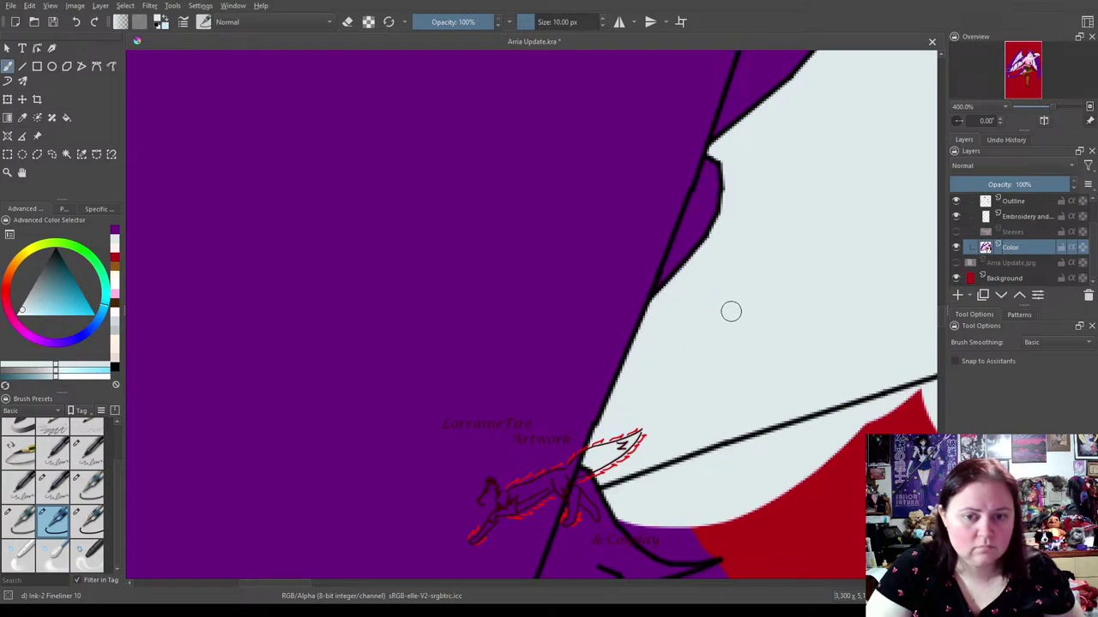
Erase the purple spill outside the upper part of the long straight outline with the 25 px fineliner in eraser mode.
{"action": "left_click_drag", "start_coordinate": [420, 249], "coordinate": [737, 280]}
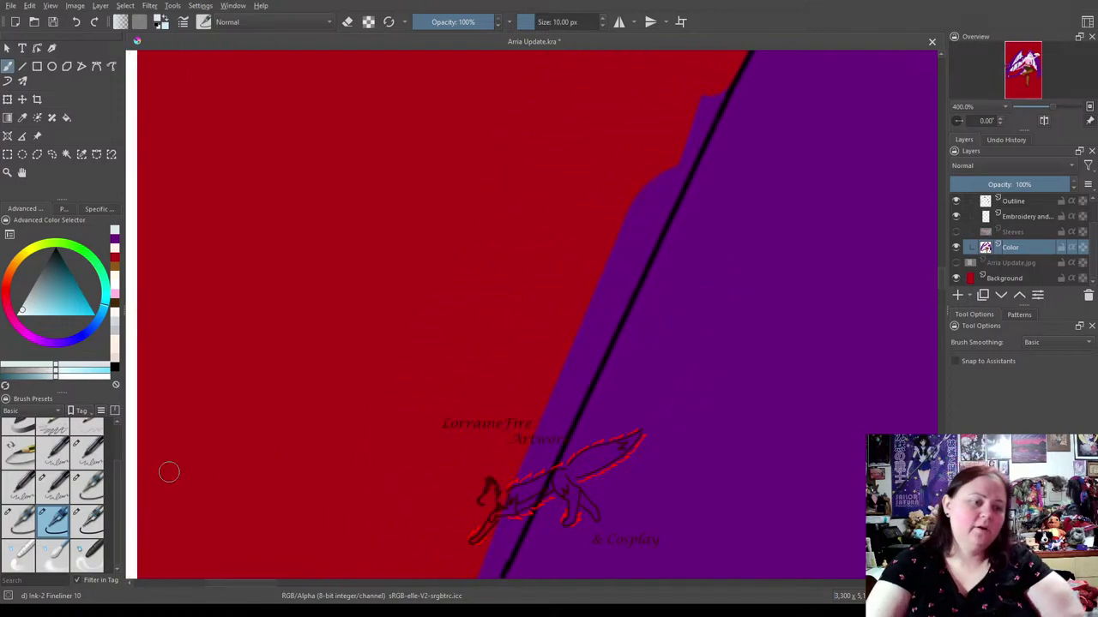
{"action": "left_click", "coordinate": [88, 521]}
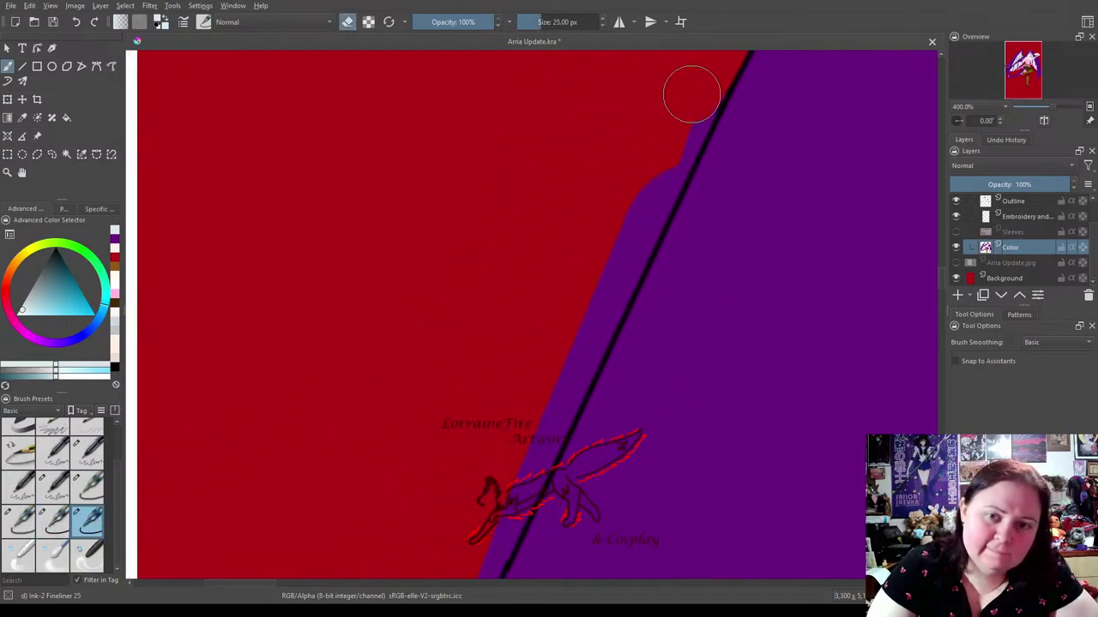
{"action": "mouse_move", "coordinate": [692, 107]}
{"action": "left_mouse_down"}
{"action": "mouse_move", "coordinate": [693, 93]}
{"action": "mouse_move", "coordinate": [658, 180]}
{"action": "left_mouse_up"}
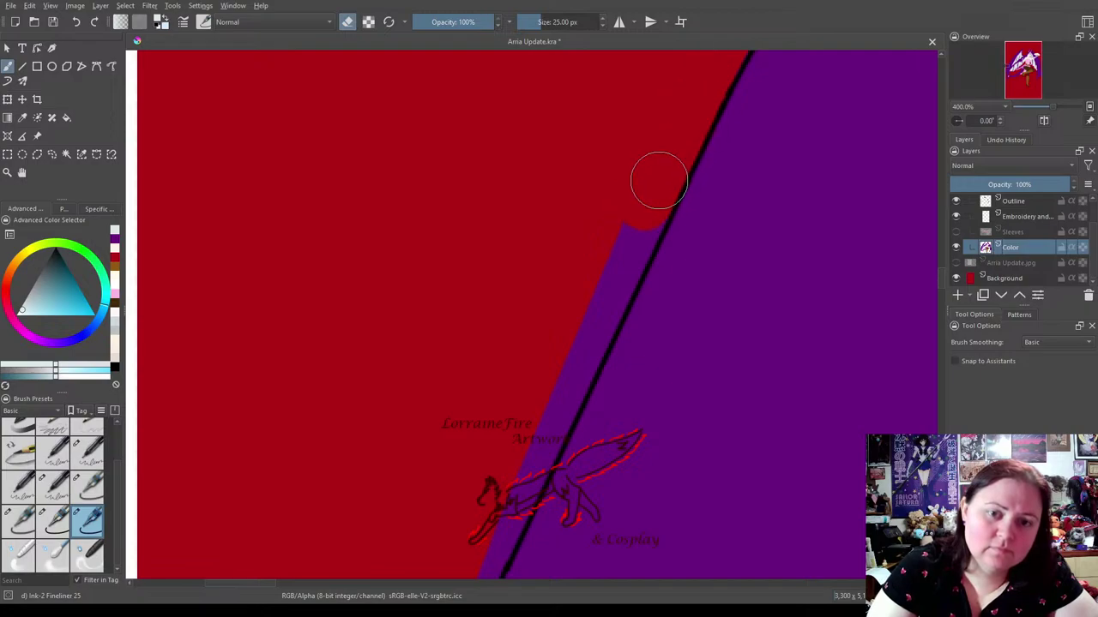
Check the colour edge with the Outline layer briefly hidden, and hide the Border layer.
{"action": "left_click", "coordinate": [955, 203]}
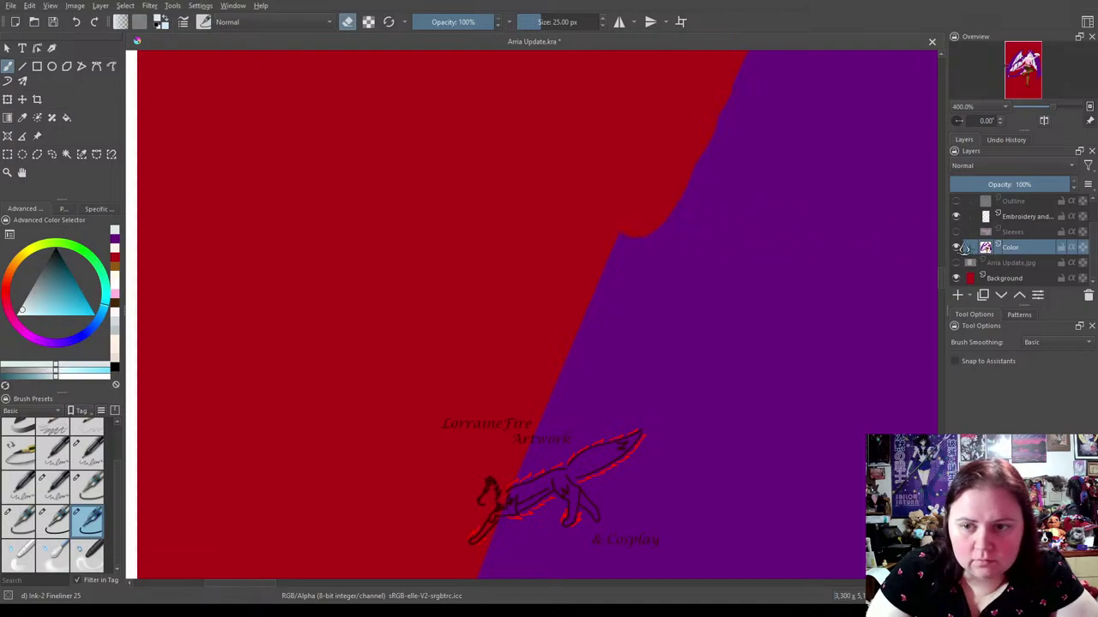
{"action": "left_click", "coordinate": [955, 203]}
{"action": "left_click_drag", "start_coordinate": [1088, 265], "coordinate": [1094, 199]}
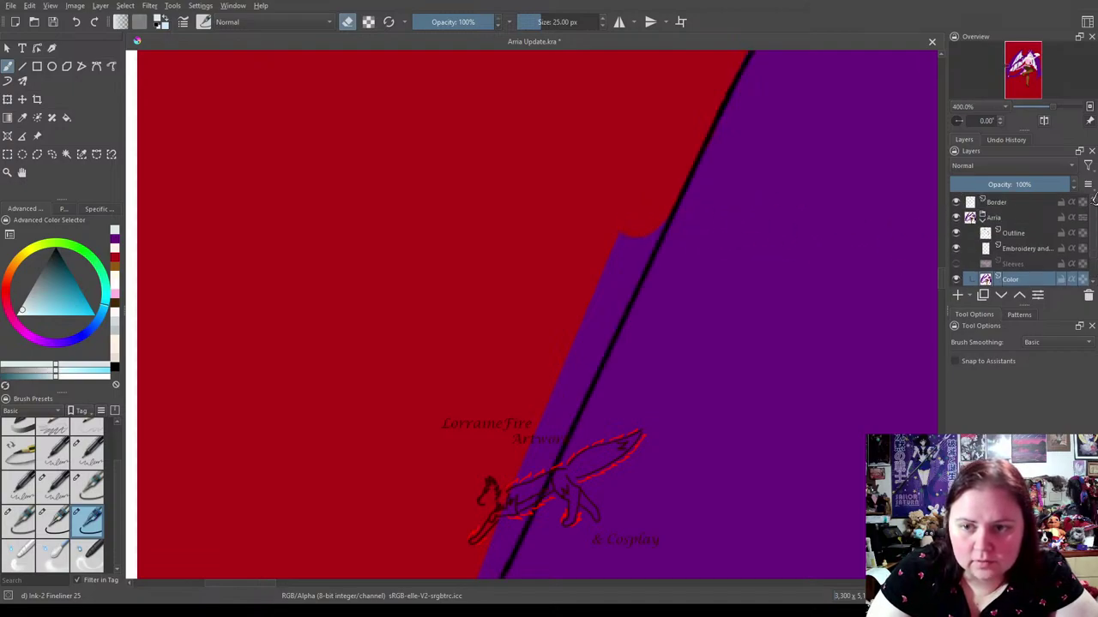
{"action": "left_click", "coordinate": [955, 202]}
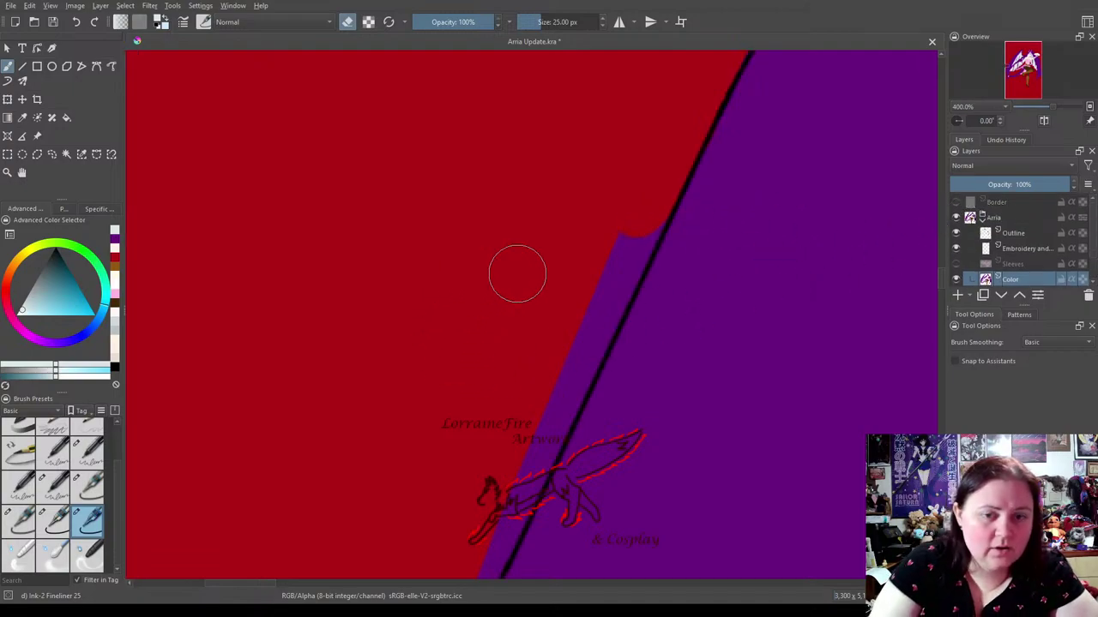
Erase the purple spill beside the long outline down towards its lower corner with the 25 px fineliner, undoing unwanted strokes.
{"action": "mouse_move", "coordinate": [624, 201]}
{"action": "left_mouse_down"}
{"action": "mouse_move", "coordinate": [642, 200]}
{"action": "mouse_move", "coordinate": [632, 230]}
{"action": "mouse_move", "coordinate": [535, 440]}
{"action": "mouse_move", "coordinate": [485, 502]}
{"action": "mouse_move", "coordinate": [484, 536]}
{"action": "left_mouse_up"}
{"action": "key", "text": "ctrl+z"}
{"action": "key", "text": "ctrl+z"}
{"action": "key", "text": "ctrl+z"}
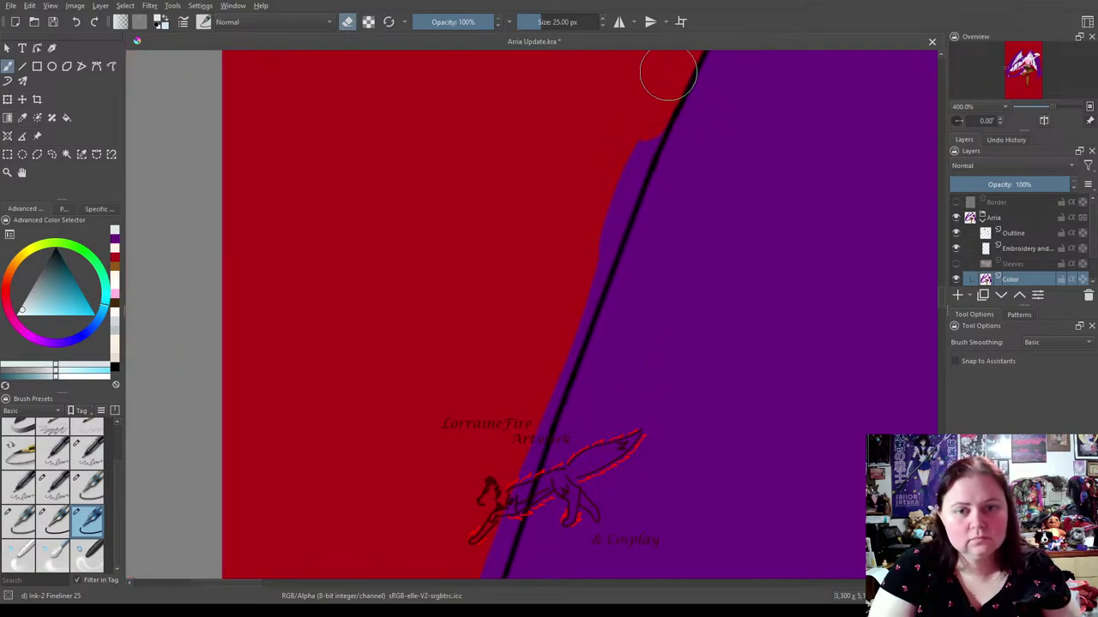
{"action": "mouse_move", "coordinate": [627, 135]}
{"action": "left_mouse_down"}
{"action": "mouse_move", "coordinate": [506, 461]}
{"action": "mouse_move", "coordinate": [475, 576]}
{"action": "mouse_move", "coordinate": [506, 526]}
{"action": "mouse_move", "coordinate": [594, 171]}
{"action": "mouse_move", "coordinate": [580, 210]}
{"action": "mouse_move", "coordinate": [586, 183]}
{"action": "left_mouse_up"}
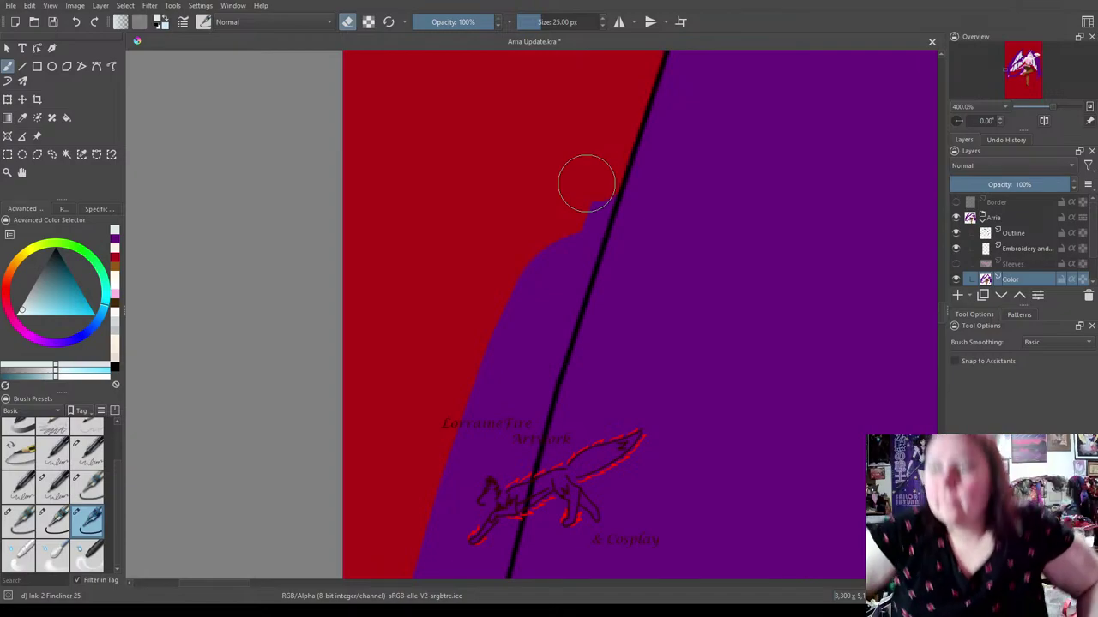
{"action": "scroll", "coordinate": [481, 300], "scroll_direction": "down", "scroll_amount": 2}
{"action": "mouse_move", "coordinate": [573, 122]}
{"action": "left_mouse_down"}
{"action": "mouse_move", "coordinate": [588, 106]}
{"action": "mouse_move", "coordinate": [497, 385]}
{"action": "mouse_move", "coordinate": [466, 535]}
{"action": "mouse_move", "coordinate": [397, 569]}
{"action": "mouse_move", "coordinate": [509, 243]}
{"action": "mouse_move", "coordinate": [421, 554]}
{"action": "mouse_move", "coordinate": [471, 232]}
{"action": "mouse_move", "coordinate": [496, 199]}
{"action": "left_mouse_up"}
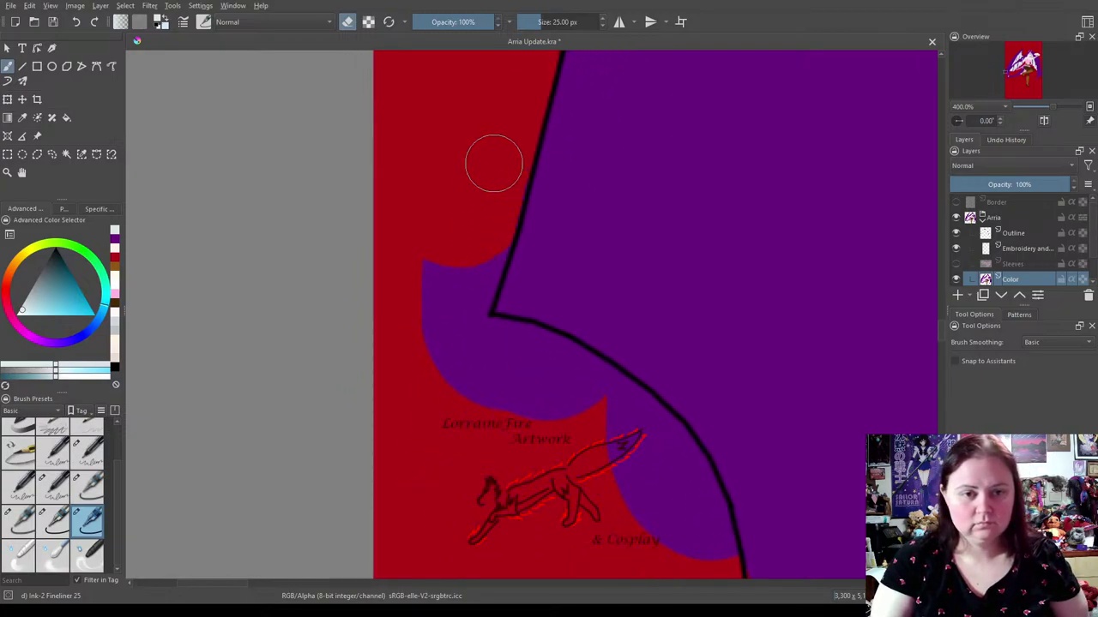
Touch up the area just inside the long outline above its lower corner with purple using the 25 px fineliner.
{"action": "left_click_drag", "start_coordinate": [494, 137], "coordinate": [478, 148]}
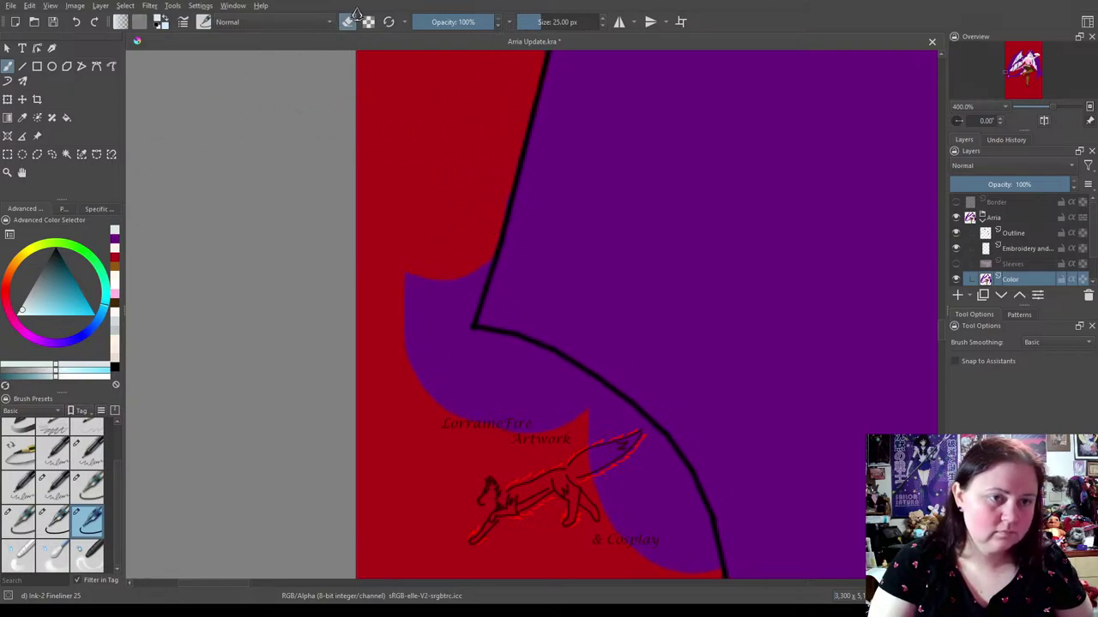
{"action": "left_click", "coordinate": [115, 248]}
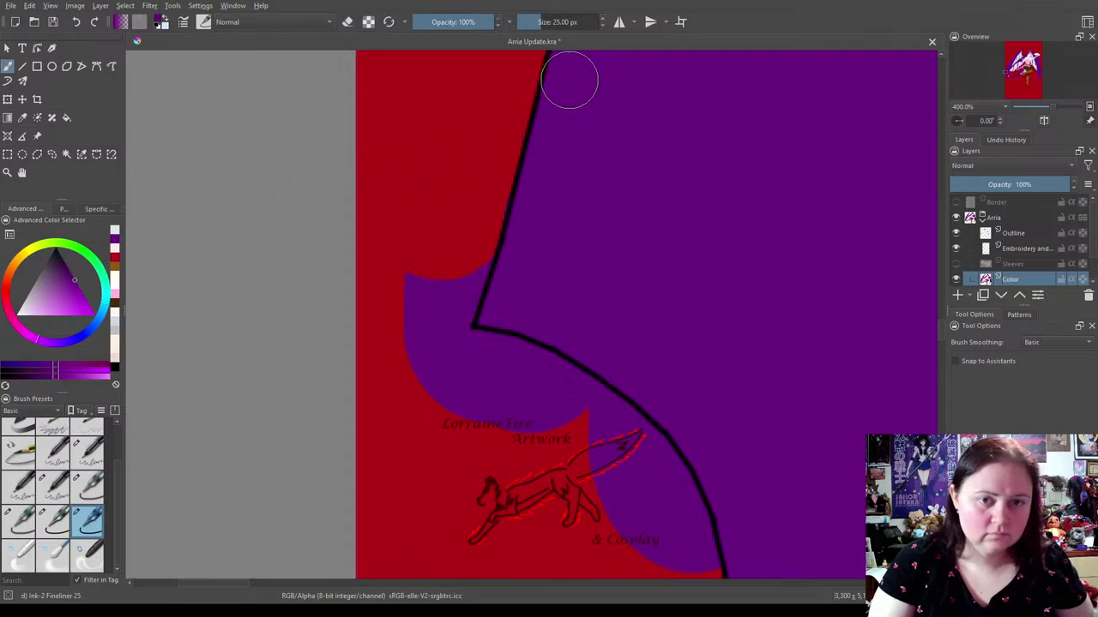
{"action": "left_click_drag", "start_coordinate": [585, 125], "coordinate": [560, 54]}
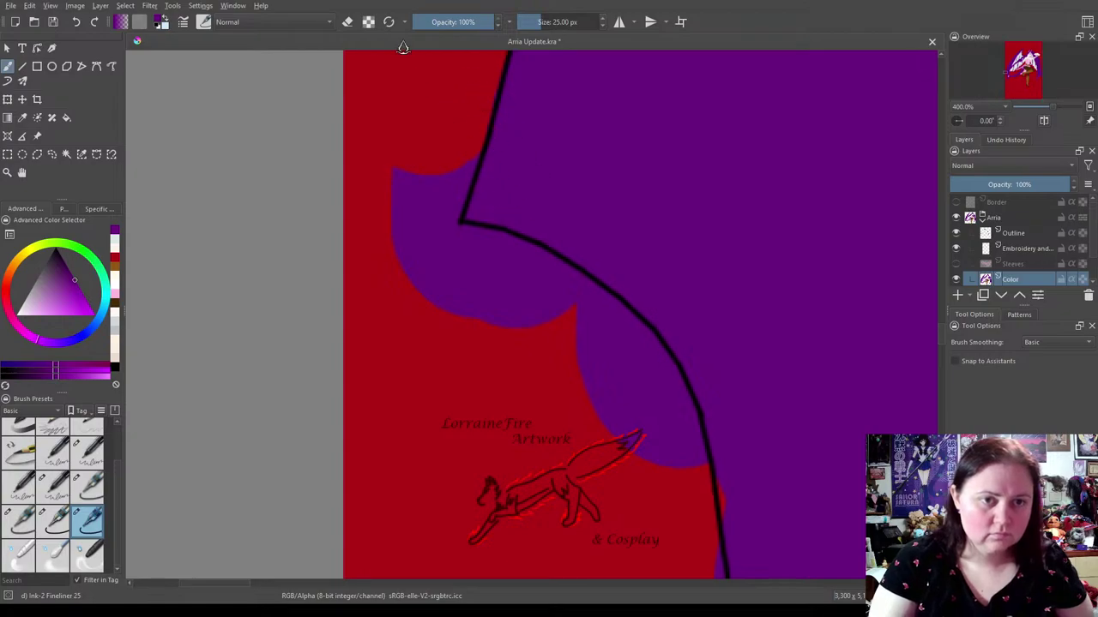
Erase the purple spill around the sharp corner and below the curved outline with the 25 px fineliner.
{"action": "left_click", "coordinate": [348, 21]}
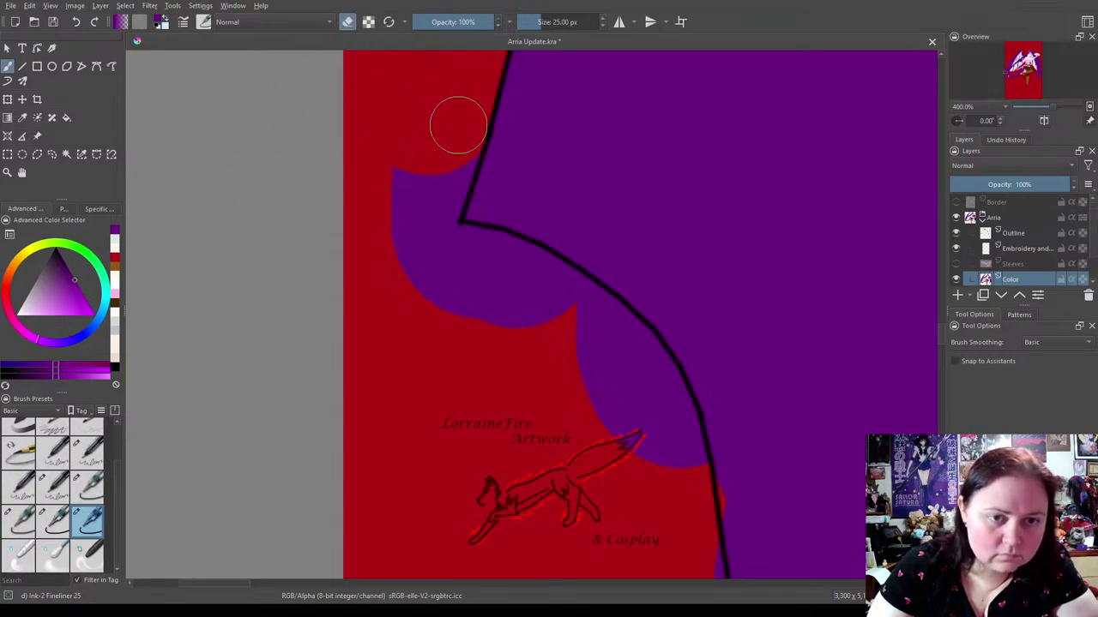
{"action": "mouse_move", "coordinate": [444, 157]}
{"action": "left_mouse_down"}
{"action": "mouse_move", "coordinate": [412, 254]}
{"action": "mouse_move", "coordinate": [399, 178]}
{"action": "mouse_move", "coordinate": [407, 285]}
{"action": "mouse_move", "coordinate": [440, 299]}
{"action": "mouse_move", "coordinate": [445, 245]}
{"action": "mouse_move", "coordinate": [517, 265]}
{"action": "left_mouse_up"}
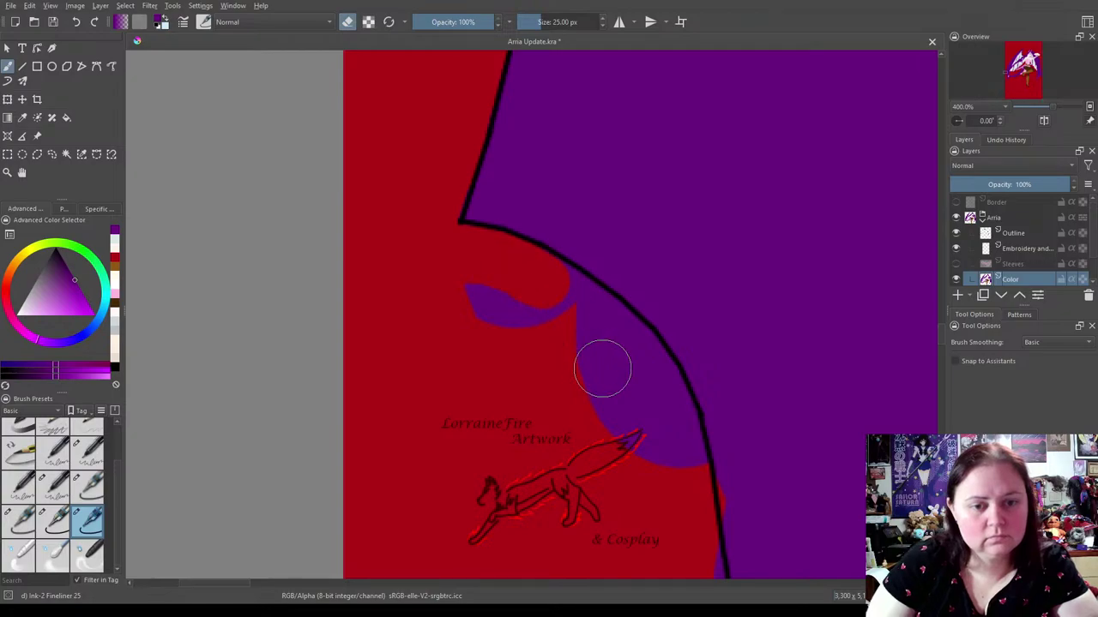
{"action": "mouse_move", "coordinate": [662, 461]}
{"action": "left_mouse_down"}
{"action": "mouse_move", "coordinate": [660, 395]}
{"action": "mouse_move", "coordinate": [611, 325]}
{"action": "mouse_move", "coordinate": [524, 281]}
{"action": "mouse_move", "coordinate": [547, 278]}
{"action": "mouse_move", "coordinate": [560, 289]}
{"action": "mouse_move", "coordinate": [437, 333]}
{"action": "mouse_move", "coordinate": [632, 454]}
{"action": "left_mouse_up"}
Paint the red gaps inside both side outlines of the tapering panel purple with the 25 px fineliner.
{"action": "left_click", "coordinate": [347, 22]}
{"action": "mouse_move", "coordinate": [824, 479]}
{"action": "left_mouse_down"}
{"action": "mouse_move", "coordinate": [740, 365]}
{"action": "mouse_move", "coordinate": [537, 201]}
{"action": "left_mouse_up"}
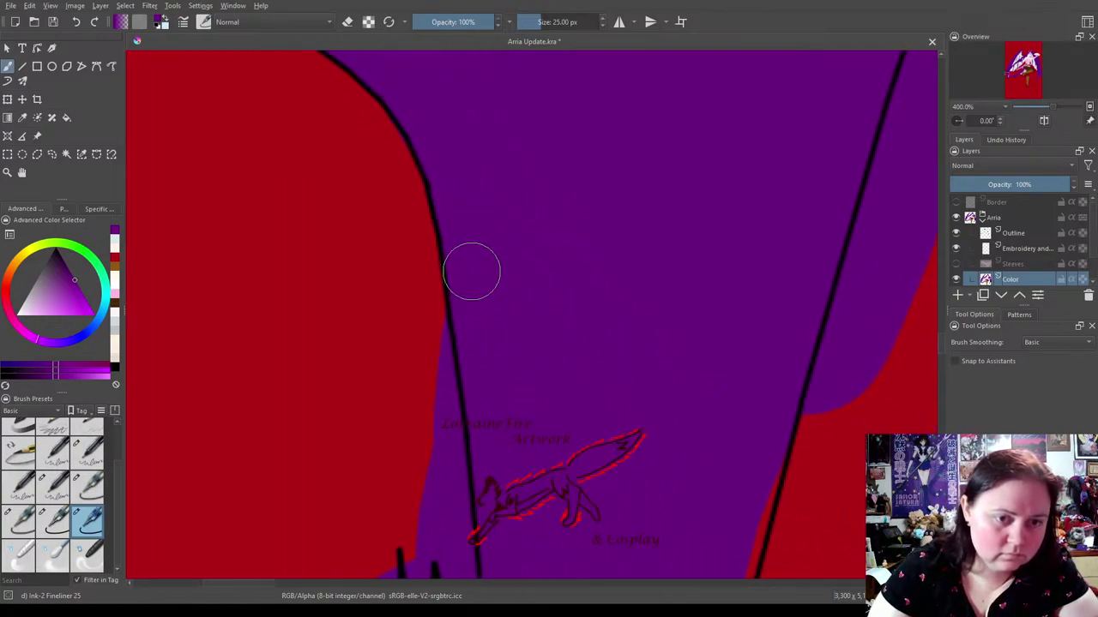
{"action": "mouse_move", "coordinate": [709, 457]}
{"action": "left_mouse_down"}
{"action": "mouse_move", "coordinate": [637, 206]}
{"action": "mouse_move", "coordinate": [581, 201]}
{"action": "left_mouse_up"}
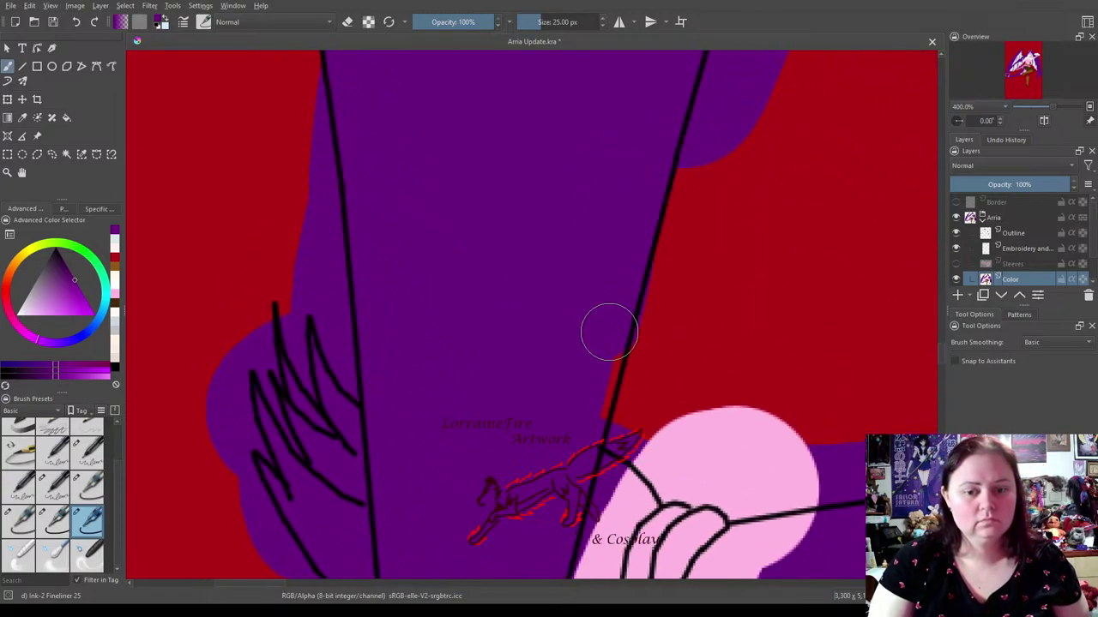
{"action": "mouse_move", "coordinate": [569, 429]}
{"action": "left_mouse_down"}
{"action": "mouse_move", "coordinate": [529, 302]}
{"action": "mouse_move", "coordinate": [561, 214]}
{"action": "mouse_move", "coordinate": [588, 215]}
{"action": "mouse_move", "coordinate": [598, 230]}
{"action": "mouse_move", "coordinate": [561, 297]}
{"action": "mouse_move", "coordinate": [552, 351]}
{"action": "mouse_move", "coordinate": [562, 375]}
{"action": "mouse_move", "coordinate": [558, 331]}
{"action": "mouse_move", "coordinate": [563, 385]}
{"action": "mouse_move", "coordinate": [579, 397]}
{"action": "mouse_move", "coordinate": [563, 397]}
{"action": "mouse_move", "coordinate": [568, 409]}
{"action": "mouse_move", "coordinate": [559, 372]}
{"action": "mouse_move", "coordinate": [538, 383]}
{"action": "left_mouse_up"}
{"action": "mouse_move", "coordinate": [431, 215]}
{"action": "left_mouse_down"}
{"action": "mouse_move", "coordinate": [521, 435]}
{"action": "mouse_move", "coordinate": [548, 385]}
{"action": "mouse_move", "coordinate": [365, 536]}
{"action": "mouse_move", "coordinate": [409, 466]}
{"action": "mouse_move", "coordinate": [331, 578]}
{"action": "mouse_move", "coordinate": [517, 458]}
{"action": "mouse_move", "coordinate": [550, 270]}
{"action": "mouse_move", "coordinate": [419, 289]}
{"action": "mouse_move", "coordinate": [485, 294]}
{"action": "mouse_move", "coordinate": [220, 458]}
{"action": "mouse_move", "coordinate": [340, 405]}
{"action": "mouse_move", "coordinate": [674, 448]}
{"action": "mouse_move", "coordinate": [584, 218]}
{"action": "mouse_move", "coordinate": [552, 345]}
{"action": "mouse_move", "coordinate": [557, 540]}
{"action": "mouse_move", "coordinate": [546, 546]}
{"action": "left_mouse_up"}
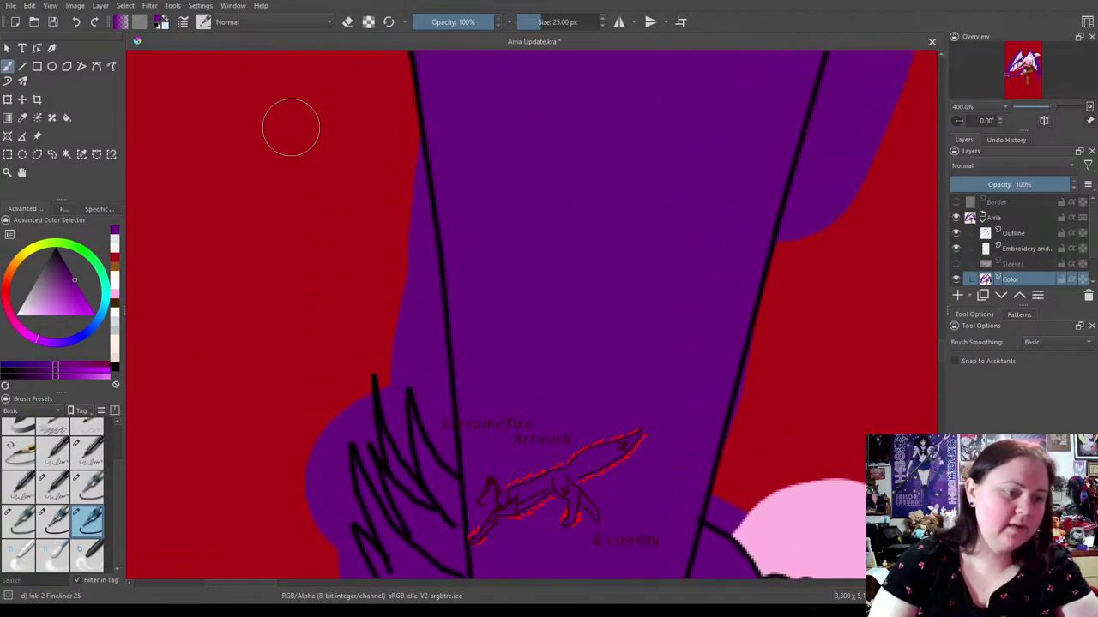
Erase the purple spill along the tapering panel's outer outline and around the spiky tuft with the 25 px fineliner.
{"action": "left_click", "coordinate": [53, 519]}
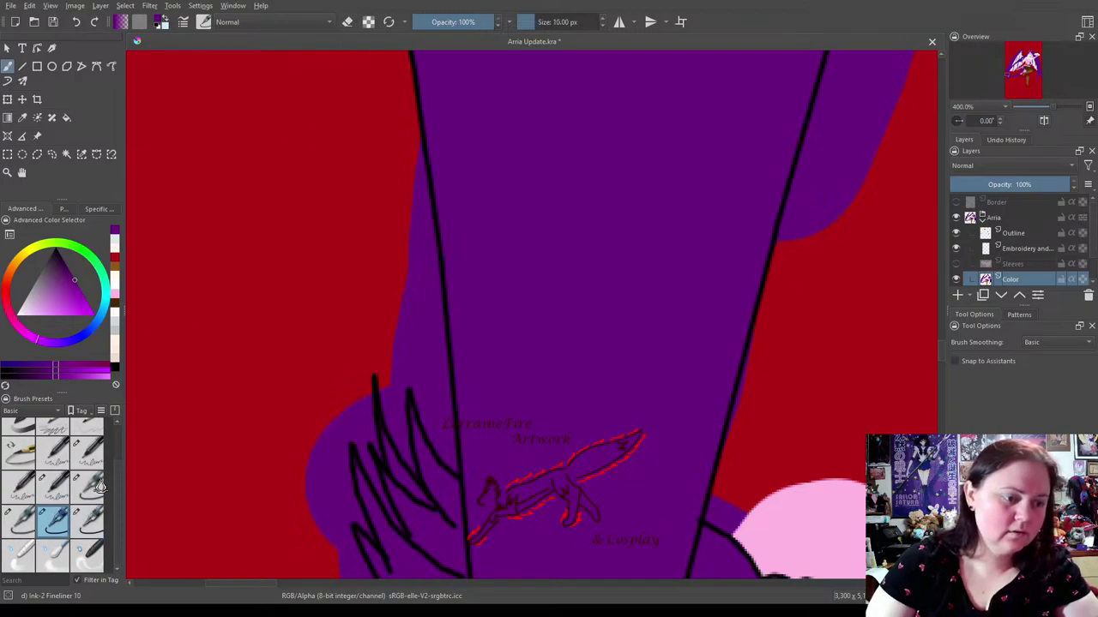
{"action": "left_click", "coordinate": [88, 519]}
{"action": "left_click", "coordinate": [347, 21]}
{"action": "mouse_move", "coordinate": [387, 155]}
{"action": "left_mouse_down"}
{"action": "mouse_move", "coordinate": [397, 184]}
{"action": "mouse_move", "coordinate": [399, 163]}
{"action": "mouse_move", "coordinate": [397, 234]}
{"action": "left_mouse_up"}
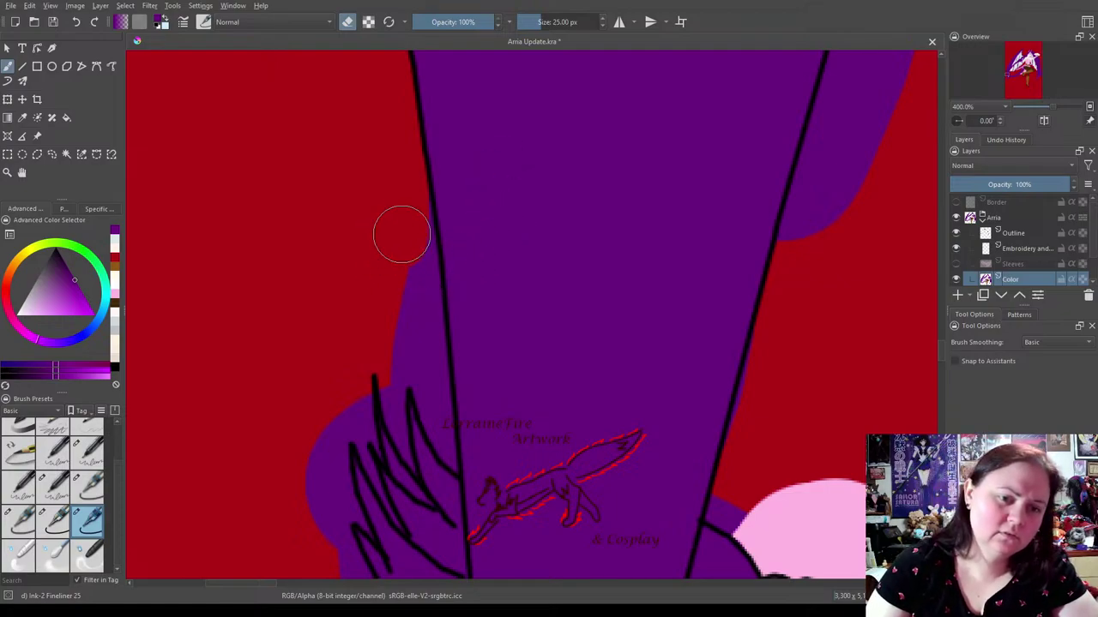
{"action": "mouse_move", "coordinate": [404, 227]}
{"action": "left_mouse_down"}
{"action": "mouse_move", "coordinate": [416, 368]}
{"action": "mouse_move", "coordinate": [420, 340]}
{"action": "left_mouse_up"}
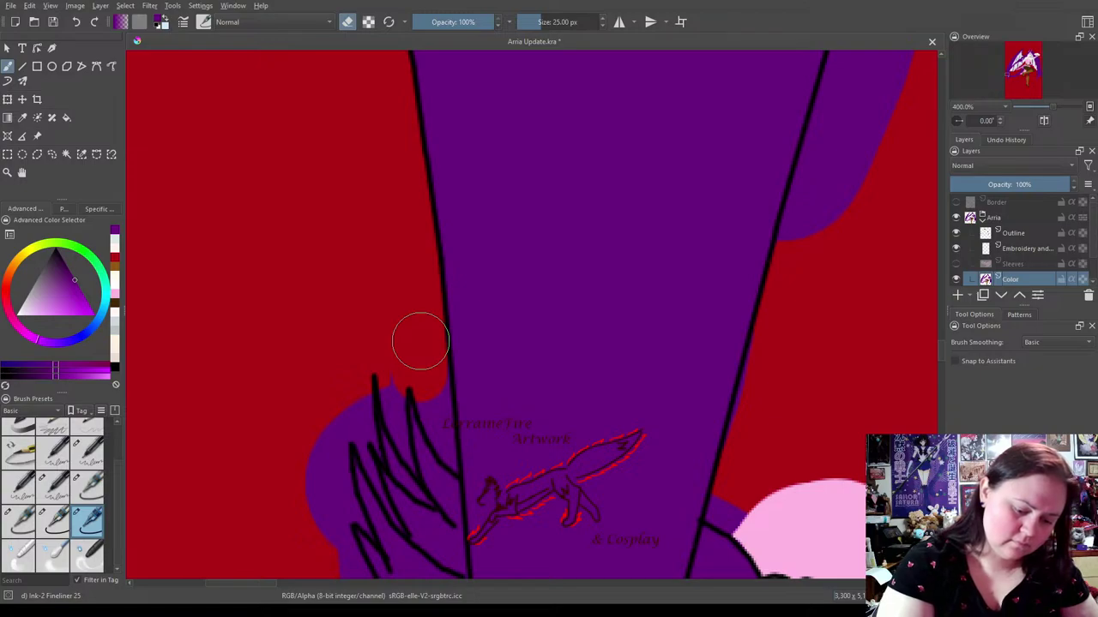
{"action": "left_click_drag", "start_coordinate": [444, 377], "coordinate": [409, 243]}
{"action": "mouse_move", "coordinate": [399, 178]}
{"action": "left_mouse_down"}
{"action": "mouse_move", "coordinate": [303, 243]}
{"action": "mouse_move", "coordinate": [317, 199]}
{"action": "mouse_move", "coordinate": [324, 212]}
{"action": "mouse_move", "coordinate": [320, 203]}
{"action": "mouse_move", "coordinate": [286, 243]}
{"action": "mouse_move", "coordinate": [301, 271]}
{"action": "mouse_move", "coordinate": [296, 323]}
{"action": "mouse_move", "coordinate": [308, 376]}
{"action": "mouse_move", "coordinate": [303, 353]}
{"action": "mouse_move", "coordinate": [369, 467]}
{"action": "mouse_move", "coordinate": [316, 379]}
{"action": "mouse_move", "coordinate": [388, 486]}
{"action": "mouse_move", "coordinate": [425, 501]}
{"action": "left_mouse_up"}
{"action": "mouse_move", "coordinate": [453, 451]}
{"action": "left_mouse_down"}
{"action": "mouse_move", "coordinate": [431, 326]}
{"action": "mouse_move", "coordinate": [386, 403]}
{"action": "mouse_move", "coordinate": [404, 480]}
{"action": "left_mouse_up"}
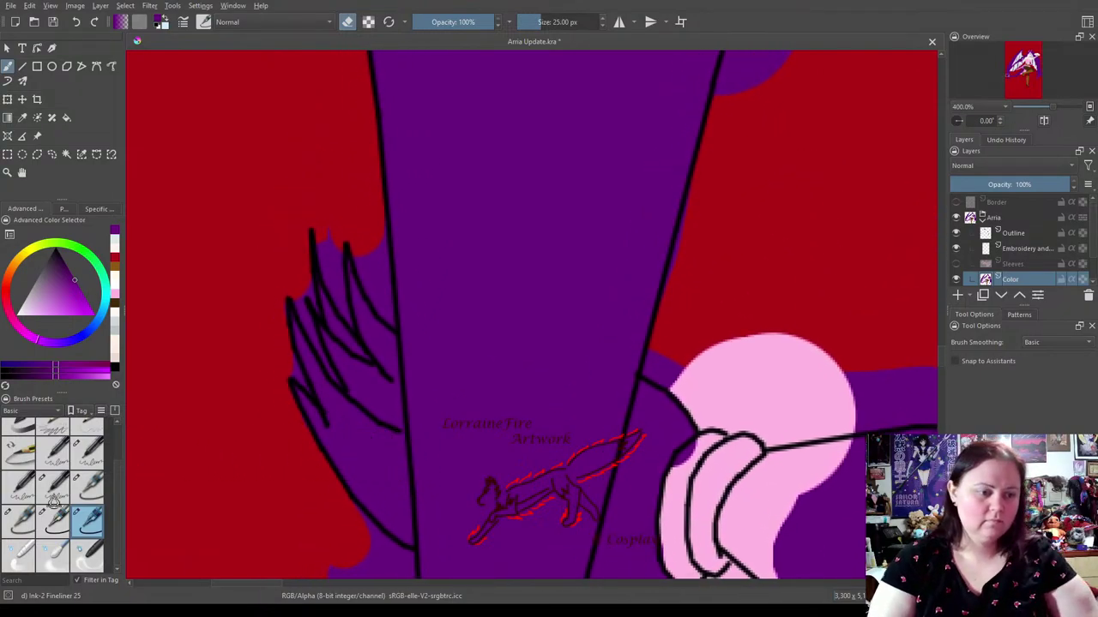
Erase the purple between the upper spikes of the tuft with the 5 px fineliner in eraser mode.
{"action": "left_click", "coordinate": [19, 520]}
{"action": "left_click", "coordinate": [348, 22]}
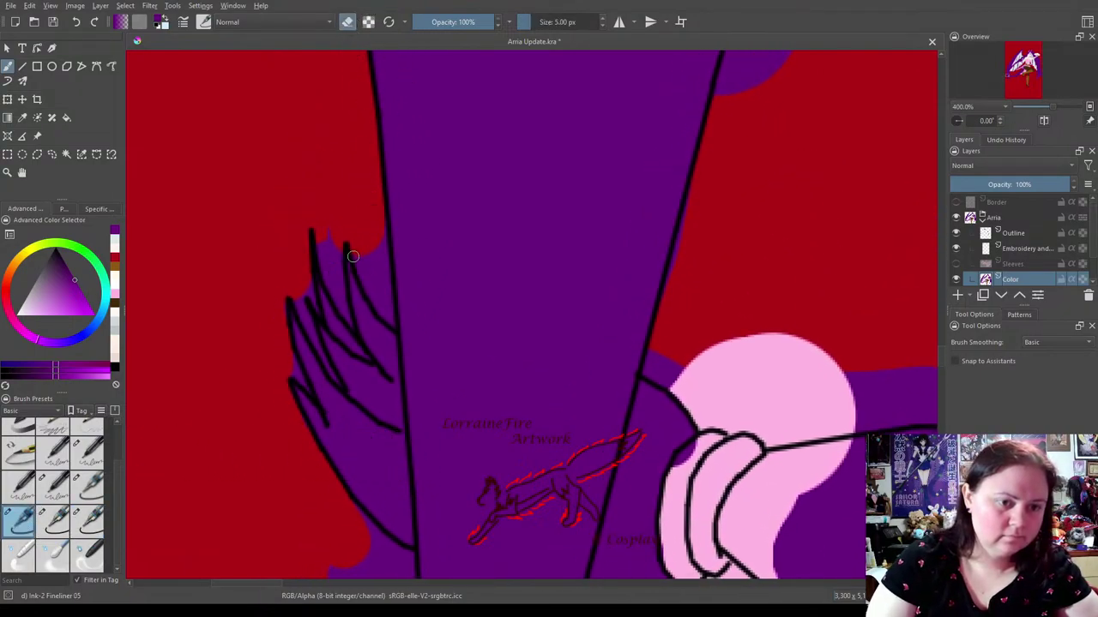
{"action": "mouse_move", "coordinate": [345, 309]}
{"action": "left_mouse_down"}
{"action": "mouse_move", "coordinate": [348, 319]}
{"action": "mouse_move", "coordinate": [340, 294]}
{"action": "left_mouse_up"}
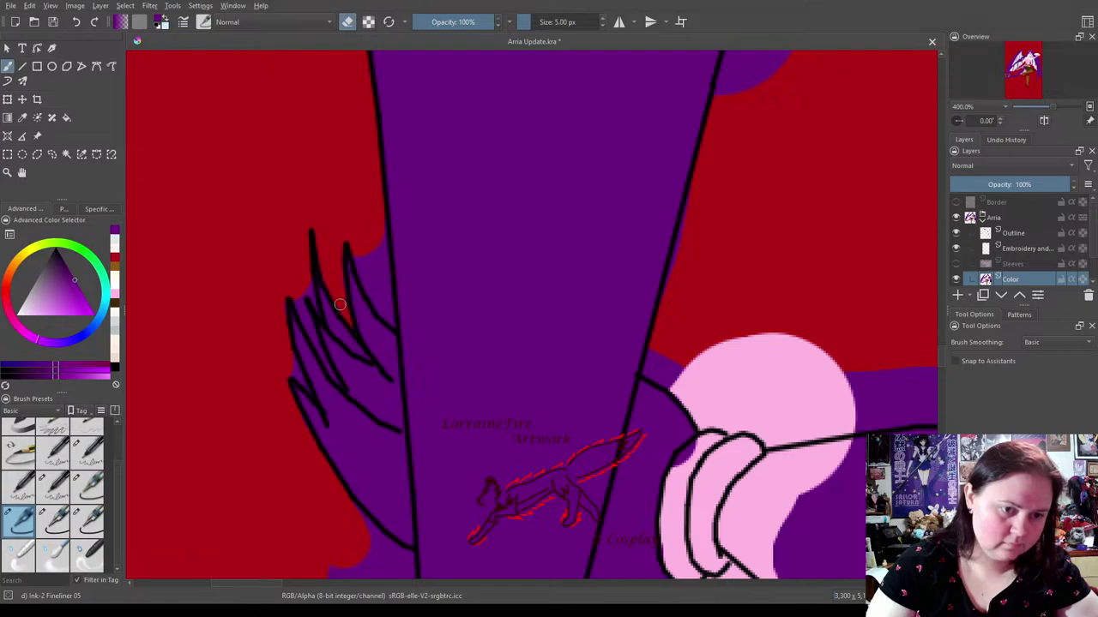
{"action": "left_click_drag", "start_coordinate": [389, 316], "coordinate": [383, 259]}
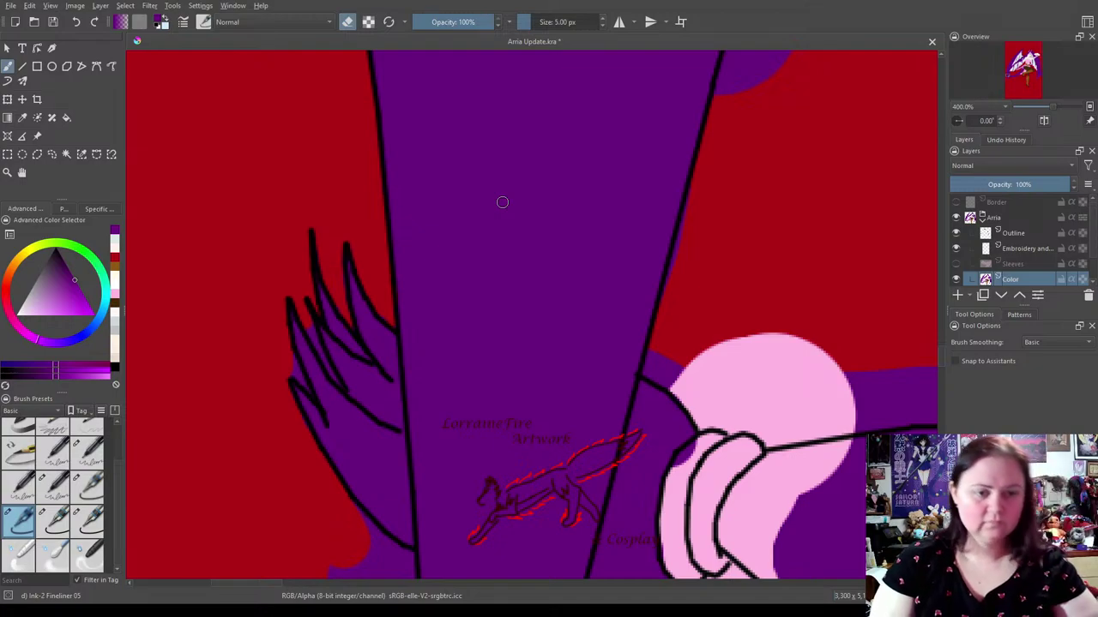
Erase the thin purple fringe along the lower spikes of the tuft with the 3 px fineliner.
{"action": "left_click_drag", "start_coordinate": [417, 392], "coordinate": [467, 195]}
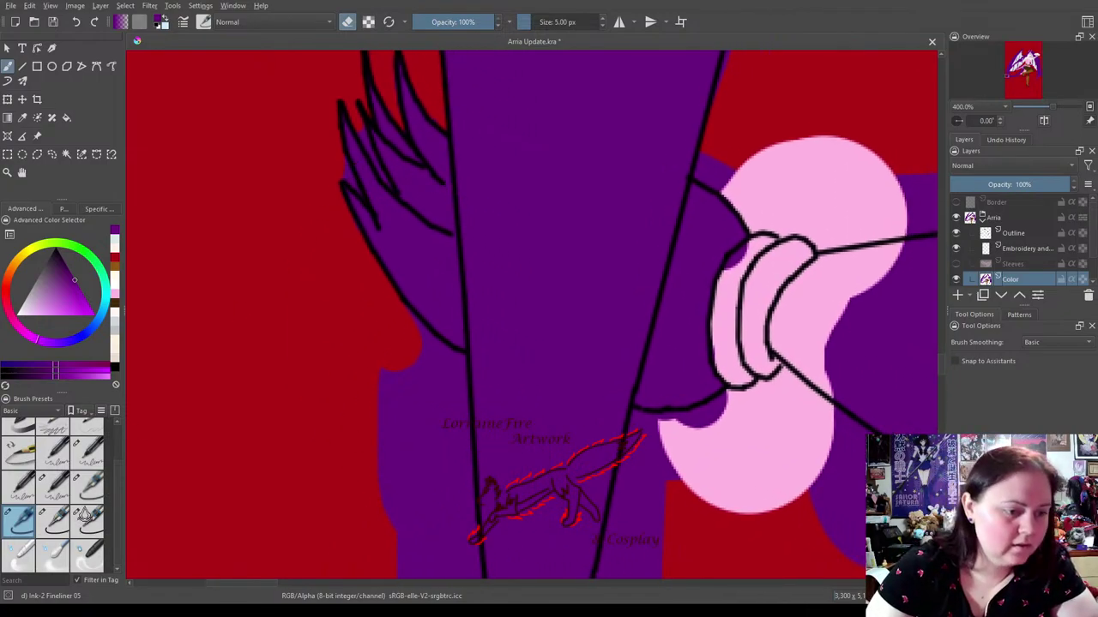
{"action": "left_click", "coordinate": [87, 487]}
{"action": "key", "text": "e"}
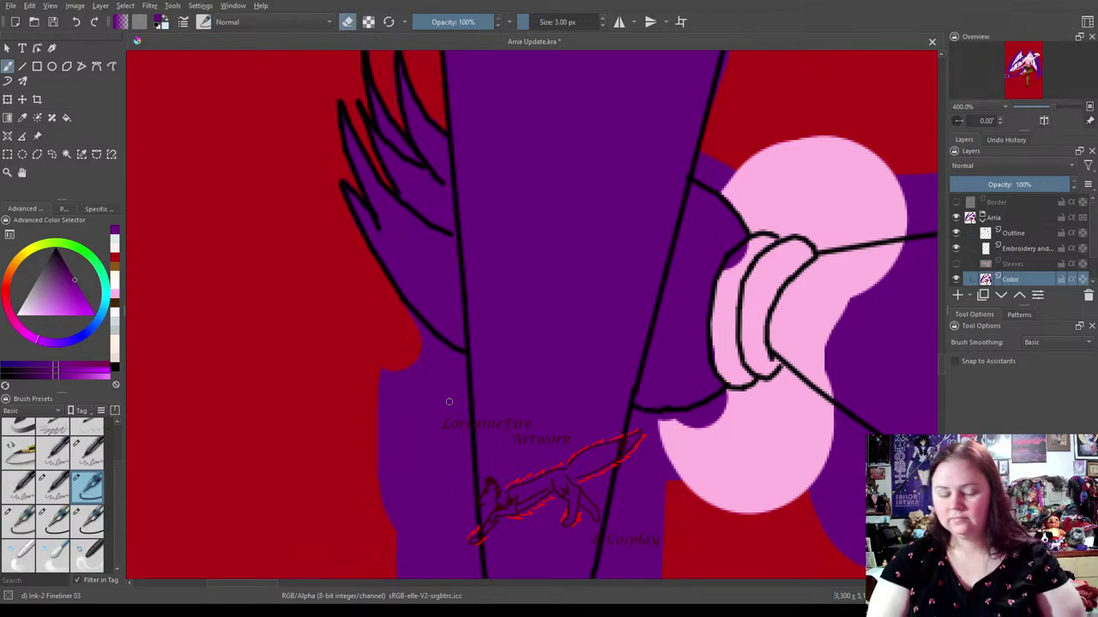
Erase the purple spill beneath the tuft and down the tapering panel's outer outline with the 25 px fineliner.
{"action": "left_click_drag", "start_coordinate": [447, 333], "coordinate": [392, 147]}
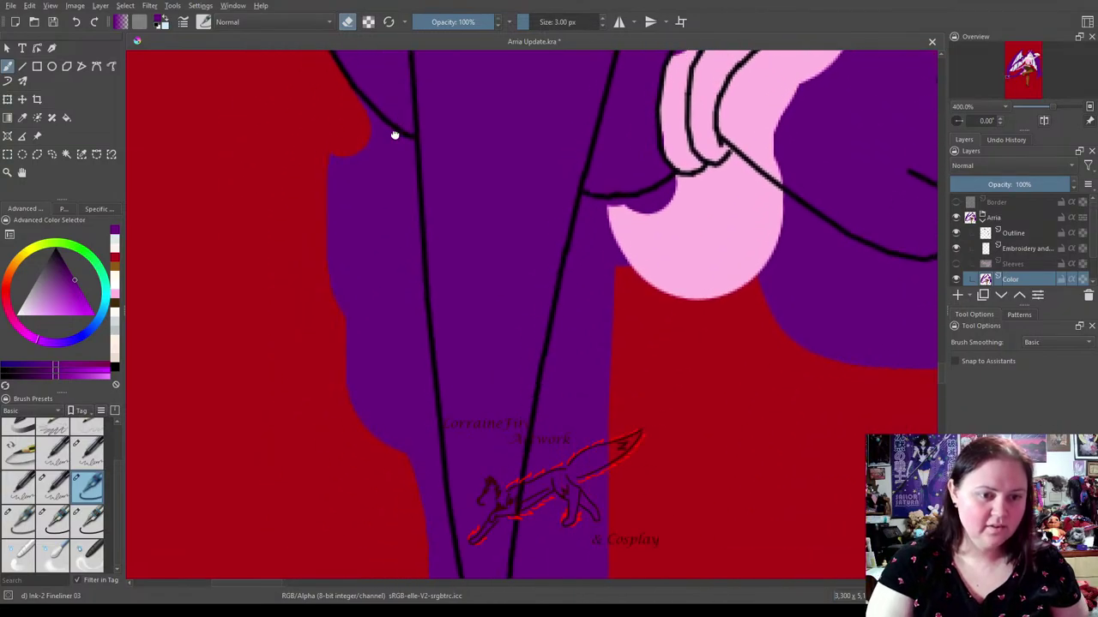
{"action": "left_click_drag", "start_coordinate": [501, 358], "coordinate": [506, 414]}
{"action": "left_click", "coordinate": [53, 521]}
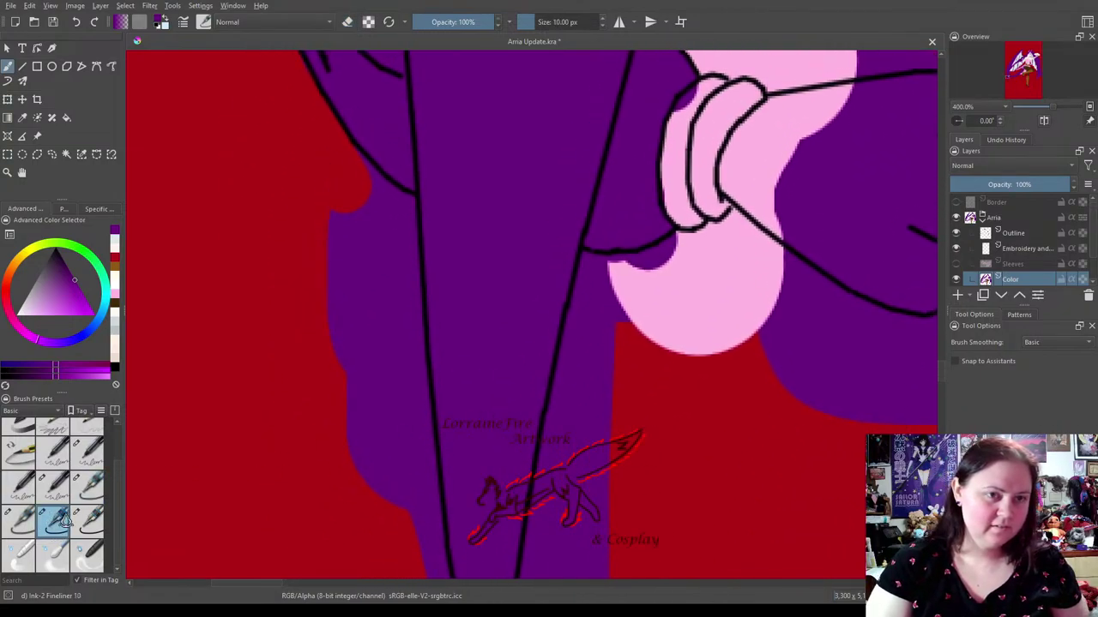
{"action": "left_click", "coordinate": [86, 521]}
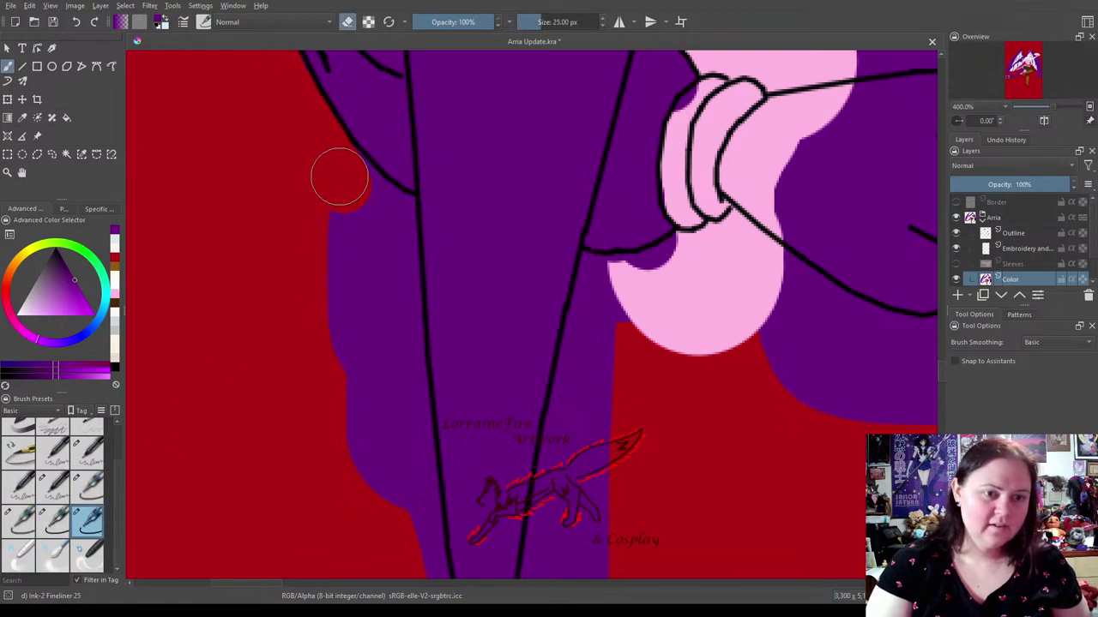
{"action": "mouse_move", "coordinate": [343, 174]}
{"action": "left_mouse_down"}
{"action": "mouse_move", "coordinate": [362, 200]}
{"action": "mouse_move", "coordinate": [334, 168]}
{"action": "mouse_move", "coordinate": [389, 235]}
{"action": "left_mouse_up"}
{"action": "mouse_move", "coordinate": [394, 338]}
{"action": "left_mouse_down"}
{"action": "mouse_move", "coordinate": [420, 584]}
{"action": "mouse_move", "coordinate": [415, 553]}
{"action": "left_mouse_up"}
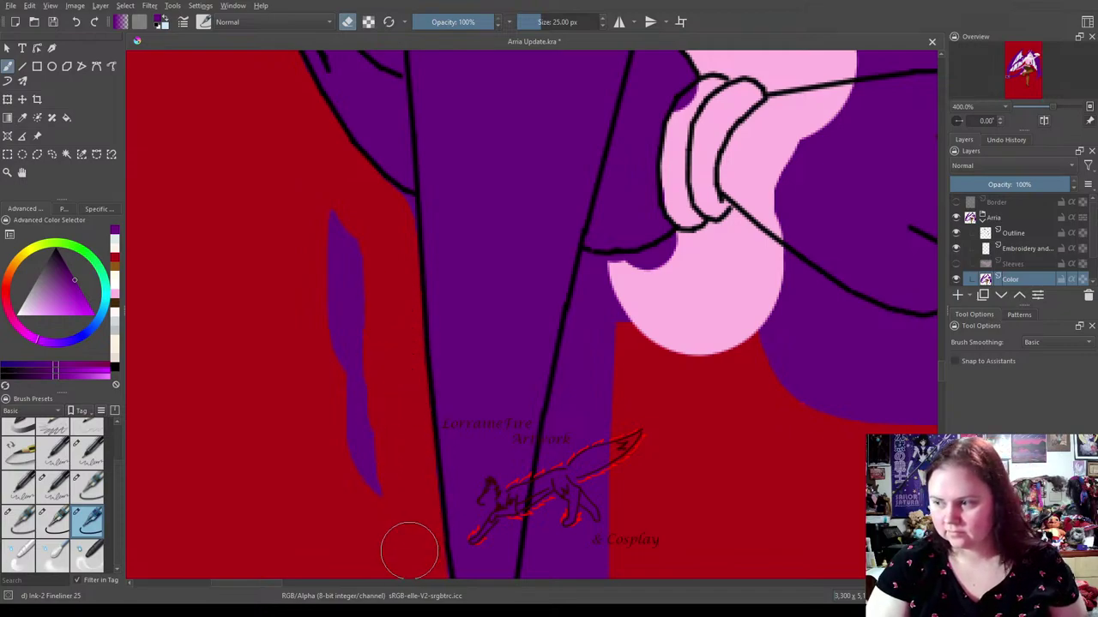
{"action": "mouse_move", "coordinate": [384, 496]}
{"action": "left_mouse_down"}
{"action": "mouse_move", "coordinate": [358, 214]}
{"action": "mouse_move", "coordinate": [335, 466]}
{"action": "left_mouse_up"}
Erase the purple sliver where the tuft's lower edge meets the panel outline with the 10 px fineliner.
{"action": "left_click", "coordinate": [54, 519]}
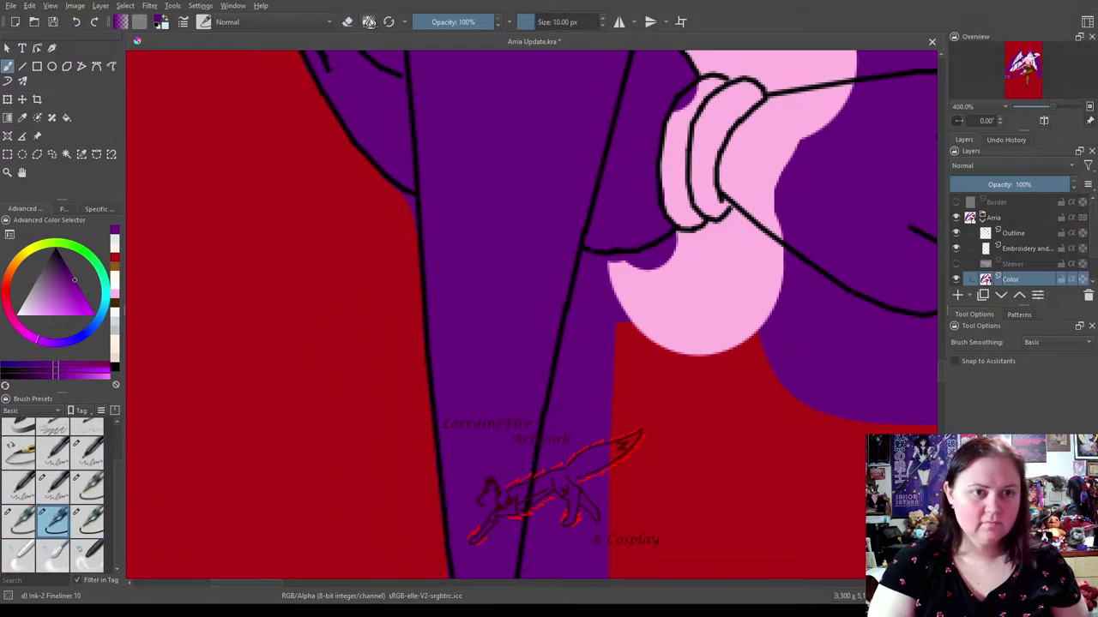
{"action": "left_click", "coordinate": [347, 22]}
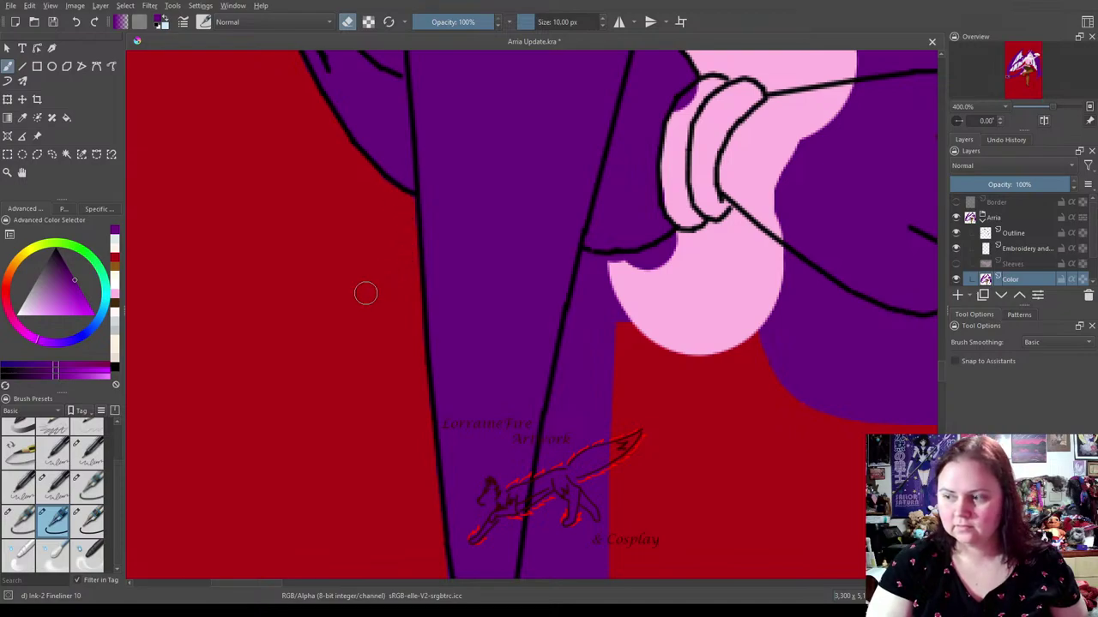
{"action": "left_click", "coordinate": [21, 519]}
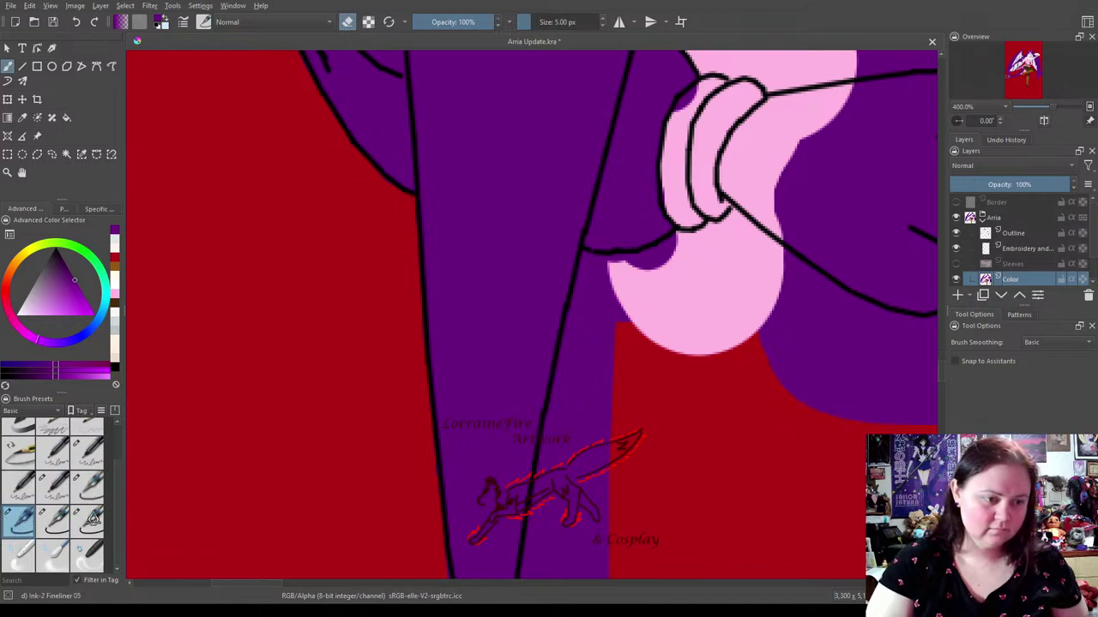
Fill the lower tip of the tapering panel with purple up to its point using the 10 px fineliner.
{"action": "left_click", "coordinate": [53, 519]}
{"action": "left_click_drag", "start_coordinate": [620, 495], "coordinate": [472, 306]}
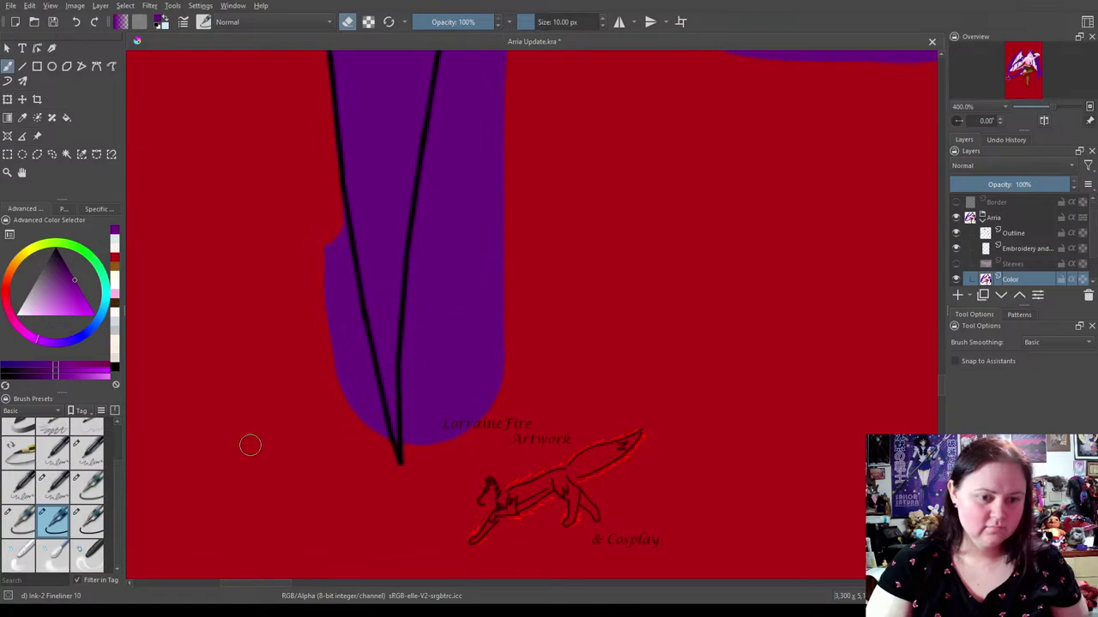
{"action": "left_click", "coordinate": [347, 29]}
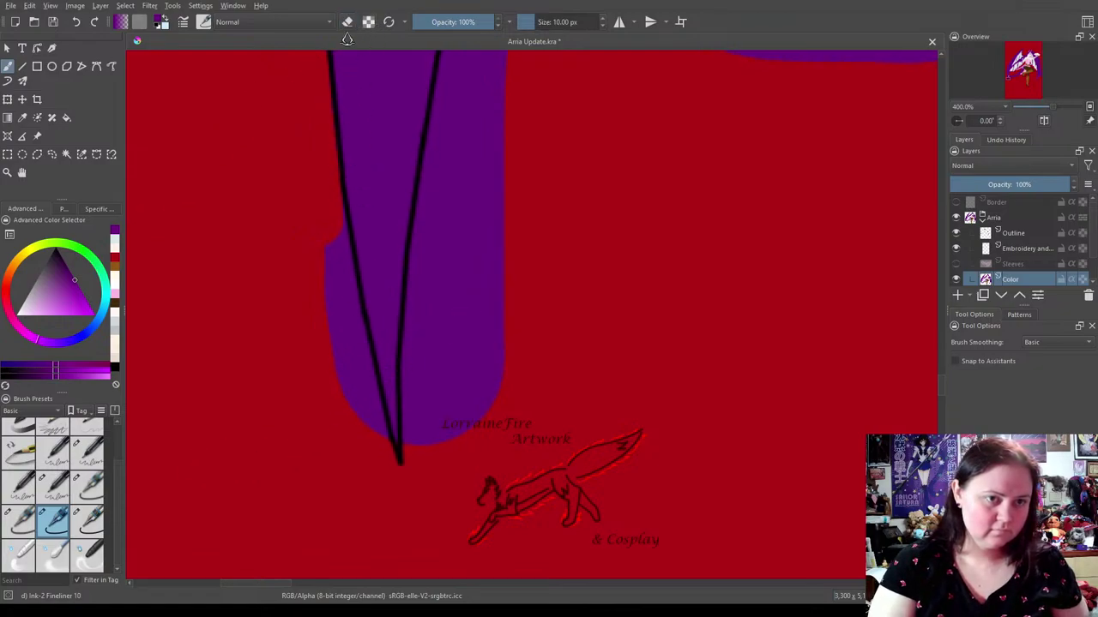
{"action": "left_click_drag", "start_coordinate": [399, 464], "coordinate": [392, 430]}
Erase the purple spill around the panel's tip and up its inner outline to beneath the hair tie with the 25 px fineliner.
{"action": "left_click", "coordinate": [346, 23]}
{"action": "left_click", "coordinate": [89, 519]}
{"action": "left_click_drag", "start_coordinate": [317, 243], "coordinate": [367, 457]}
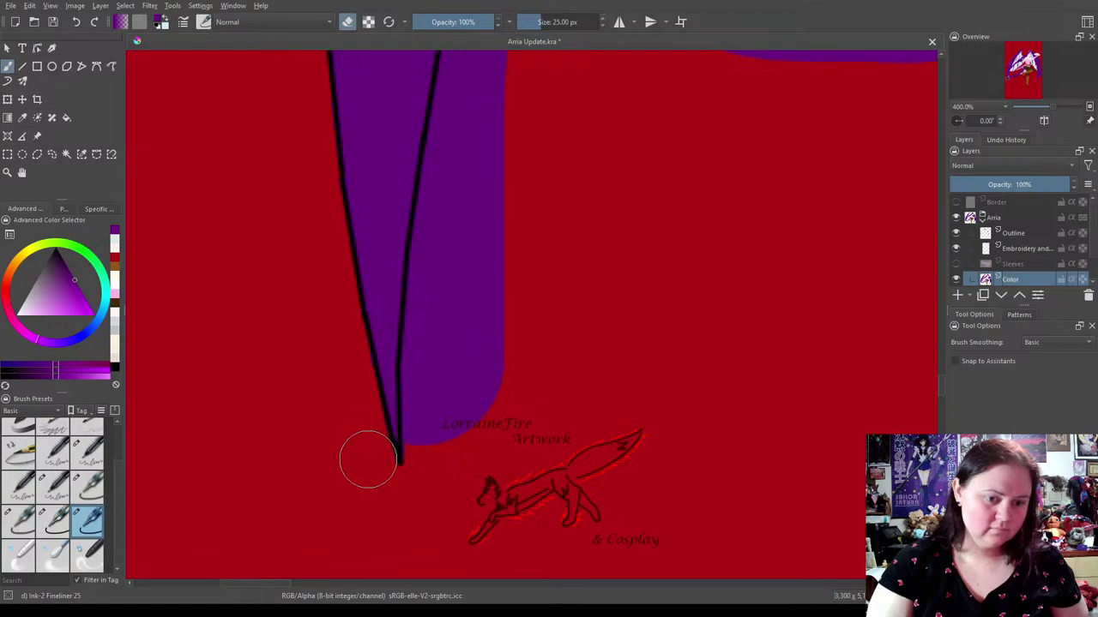
{"action": "mouse_move", "coordinate": [436, 409]}
{"action": "left_mouse_down"}
{"action": "mouse_move", "coordinate": [430, 435]}
{"action": "mouse_move", "coordinate": [439, 236]}
{"action": "mouse_move", "coordinate": [464, 80]}
{"action": "mouse_move", "coordinate": [484, 71]}
{"action": "mouse_move", "coordinate": [494, 109]}
{"action": "mouse_move", "coordinate": [468, 474]}
{"action": "mouse_move", "coordinate": [497, 353]}
{"action": "left_mouse_up"}
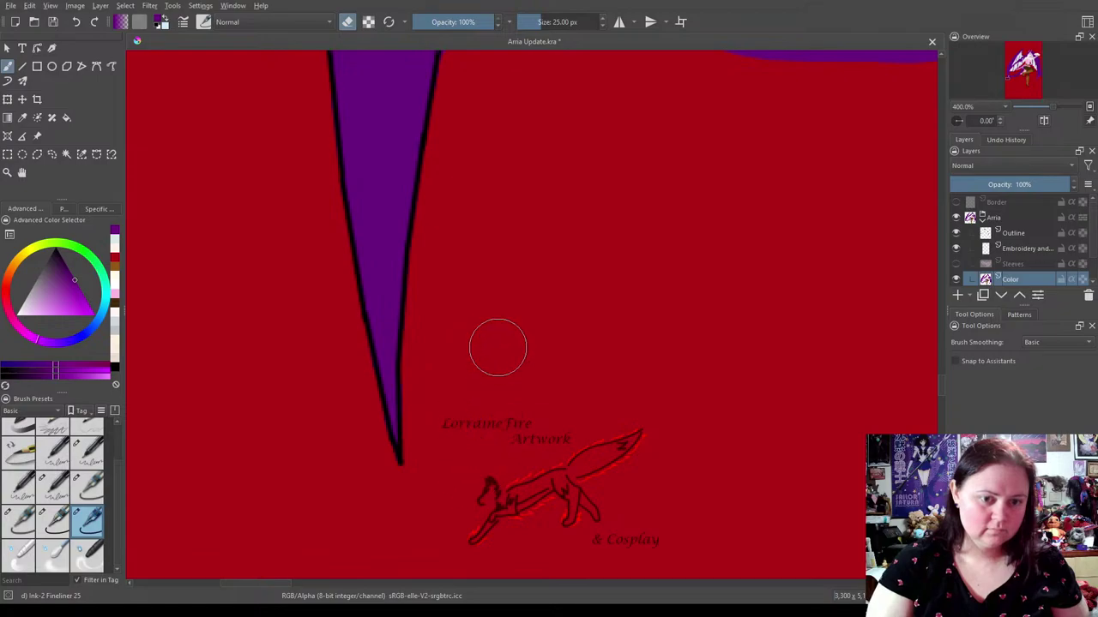
{"action": "mouse_move", "coordinate": [588, 139]}
{"action": "left_mouse_down"}
{"action": "mouse_move", "coordinate": [516, 486]}
{"action": "mouse_move", "coordinate": [392, 409]}
{"action": "mouse_move", "coordinate": [422, 283]}
{"action": "mouse_move", "coordinate": [411, 323]}
{"action": "mouse_move", "coordinate": [422, 405]}
{"action": "mouse_move", "coordinate": [443, 309]}
{"action": "mouse_move", "coordinate": [436, 267]}
{"action": "mouse_move", "coordinate": [505, 246]}
{"action": "mouse_move", "coordinate": [476, 323]}
{"action": "mouse_move", "coordinate": [486, 306]}
{"action": "mouse_move", "coordinate": [590, 333]}
{"action": "mouse_move", "coordinate": [486, 312]}
{"action": "mouse_move", "coordinate": [616, 324]}
{"action": "left_mouse_up"}
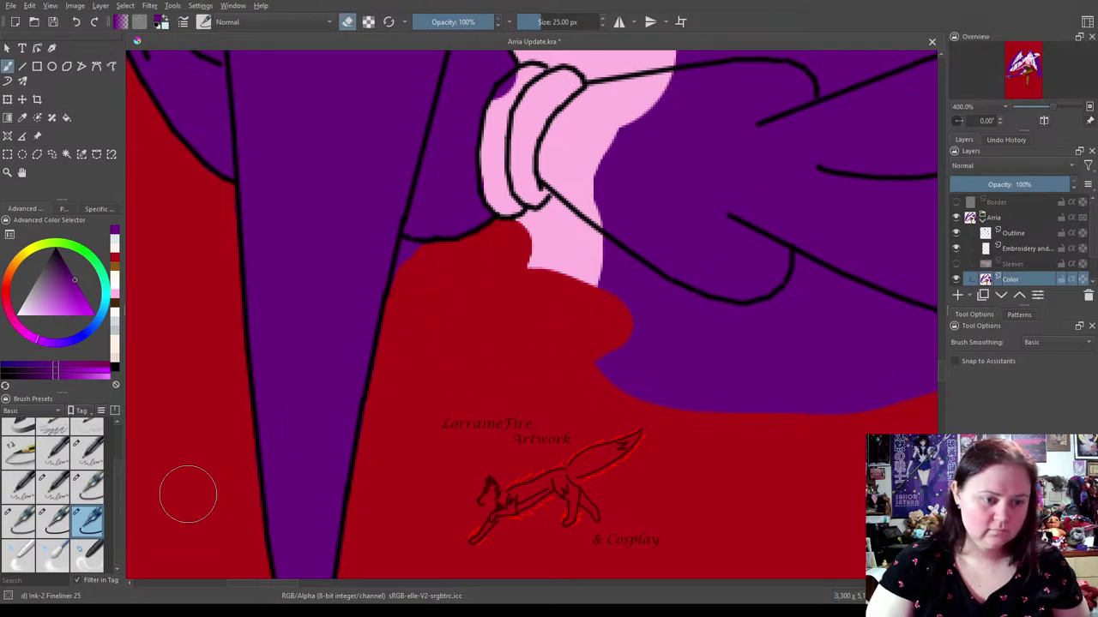
Paint the purple patch inside the hair tie's outer band pale pink with the 10 px fineliner.
{"action": "left_click", "coordinate": [54, 517]}
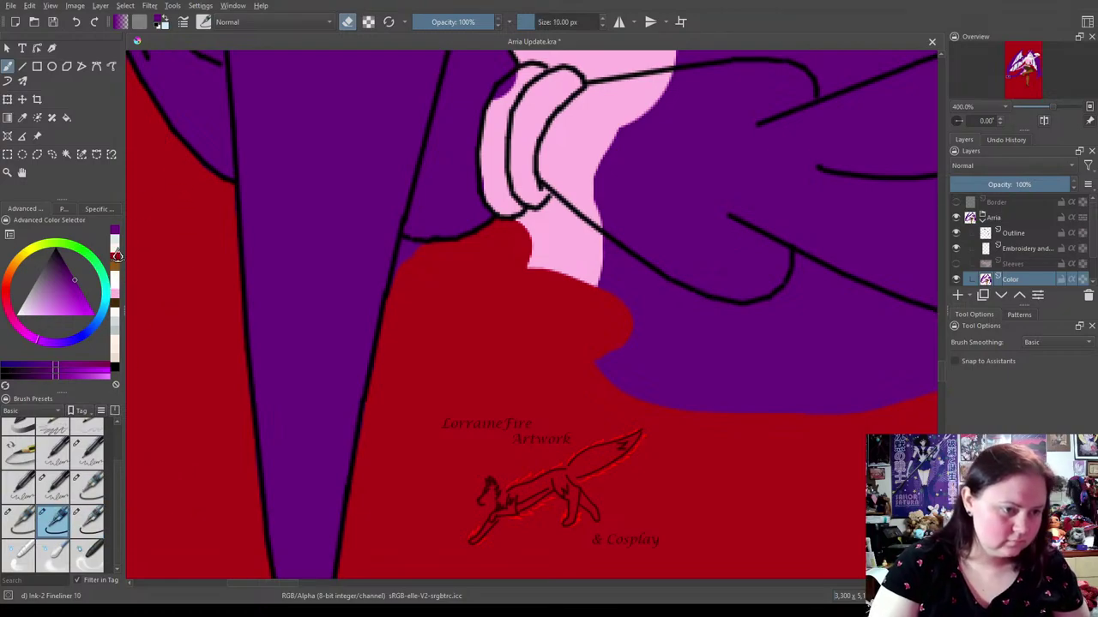
{"action": "left_click", "coordinate": [115, 312]}
{"action": "key", "text": "e"}
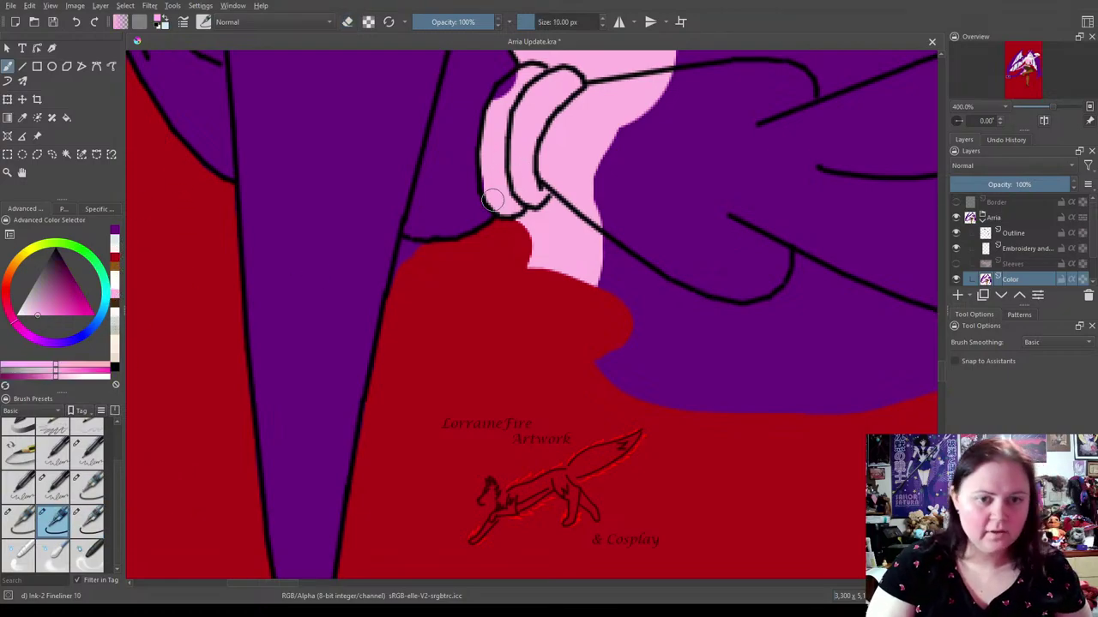
{"action": "left_click_drag", "start_coordinate": [496, 106], "coordinate": [518, 83]}
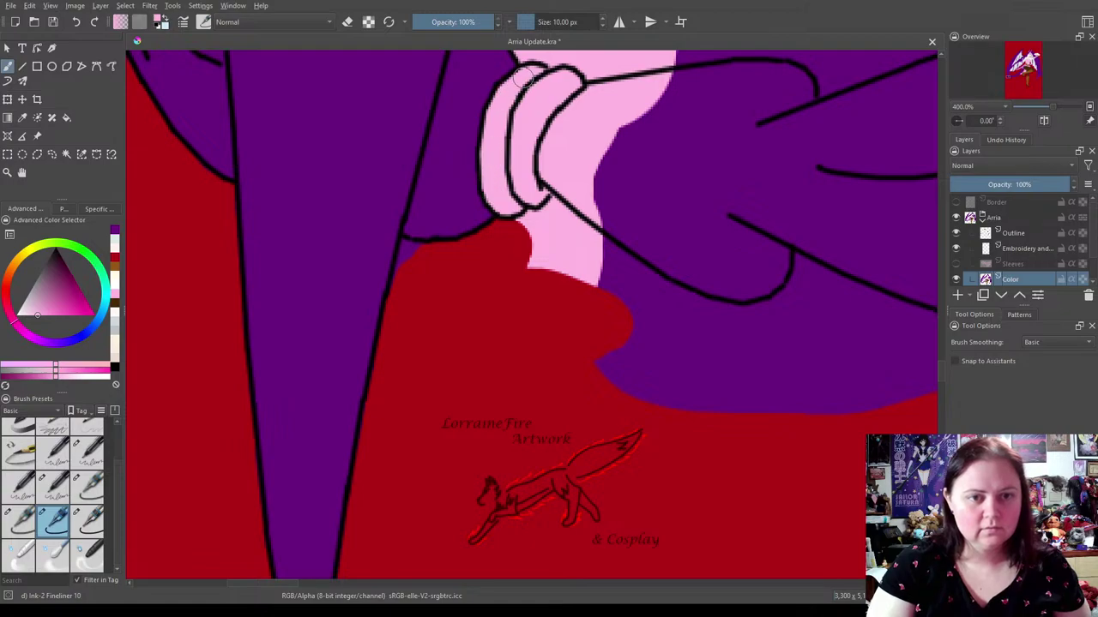
Erase the spill directly below the tuft and hair tie with the 10 px fineliner, and cover the pink inside the braid's first segment with purple.
{"action": "left_click_drag", "start_coordinate": [520, 216], "coordinate": [545, 330]}
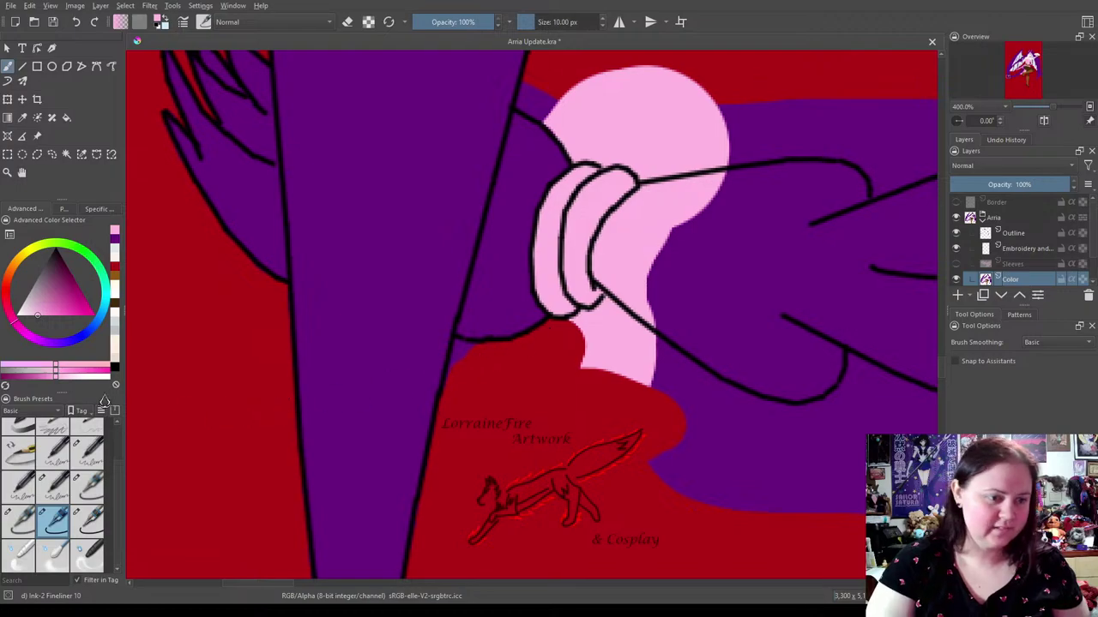
{"action": "left_click", "coordinate": [348, 22]}
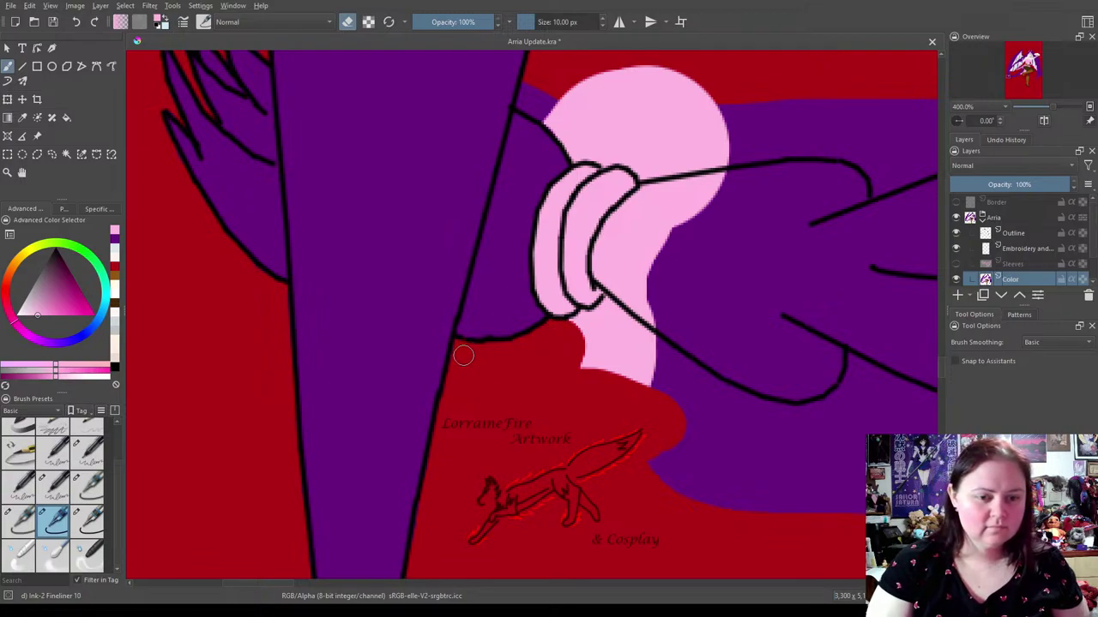
{"action": "left_click_drag", "start_coordinate": [648, 370], "coordinate": [515, 416]}
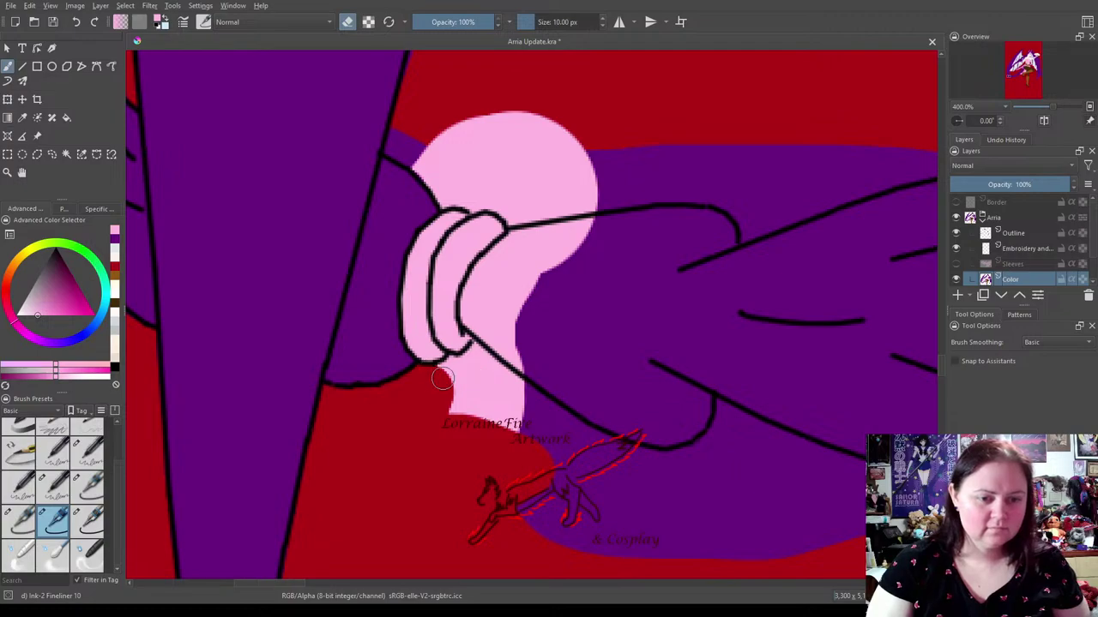
{"action": "mouse_move", "coordinate": [455, 364]}
{"action": "left_mouse_down"}
{"action": "mouse_move", "coordinate": [473, 354]}
{"action": "mouse_move", "coordinate": [496, 365]}
{"action": "mouse_move", "coordinate": [536, 409]}
{"action": "mouse_move", "coordinate": [451, 421]}
{"action": "left_mouse_up"}
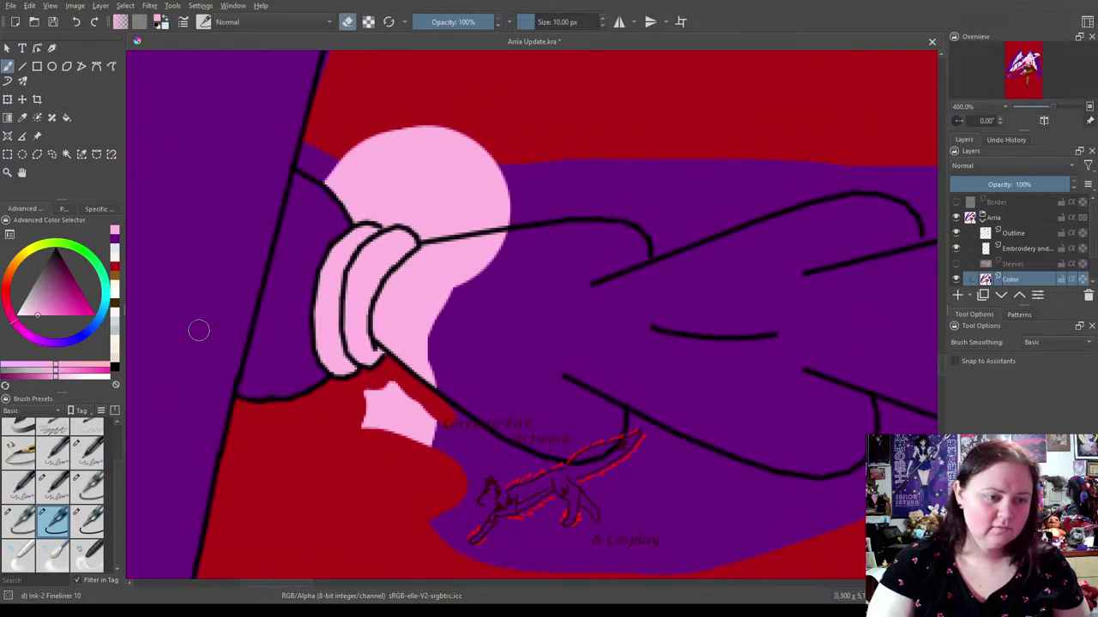
{"action": "left_click", "coordinate": [115, 249]}
{"action": "mouse_move", "coordinate": [381, 327]}
{"action": "left_mouse_down"}
{"action": "mouse_move", "coordinate": [409, 270]}
{"action": "mouse_move", "coordinate": [396, 283]}
{"action": "mouse_move", "coordinate": [432, 253]}
{"action": "mouse_move", "coordinate": [416, 264]}
{"action": "mouse_move", "coordinate": [512, 242]}
{"action": "mouse_move", "coordinate": [431, 271]}
{"action": "mouse_move", "coordinate": [397, 306]}
{"action": "mouse_move", "coordinate": [405, 350]}
{"action": "mouse_move", "coordinate": [395, 347]}
{"action": "mouse_move", "coordinate": [447, 387]}
{"action": "mouse_move", "coordinate": [406, 348]}
{"action": "mouse_move", "coordinate": [416, 337]}
{"action": "mouse_move", "coordinate": [436, 356]}
{"action": "mouse_move", "coordinate": [395, 318]}
{"action": "mouse_move", "coordinate": [449, 327]}
{"action": "left_mouse_up"}
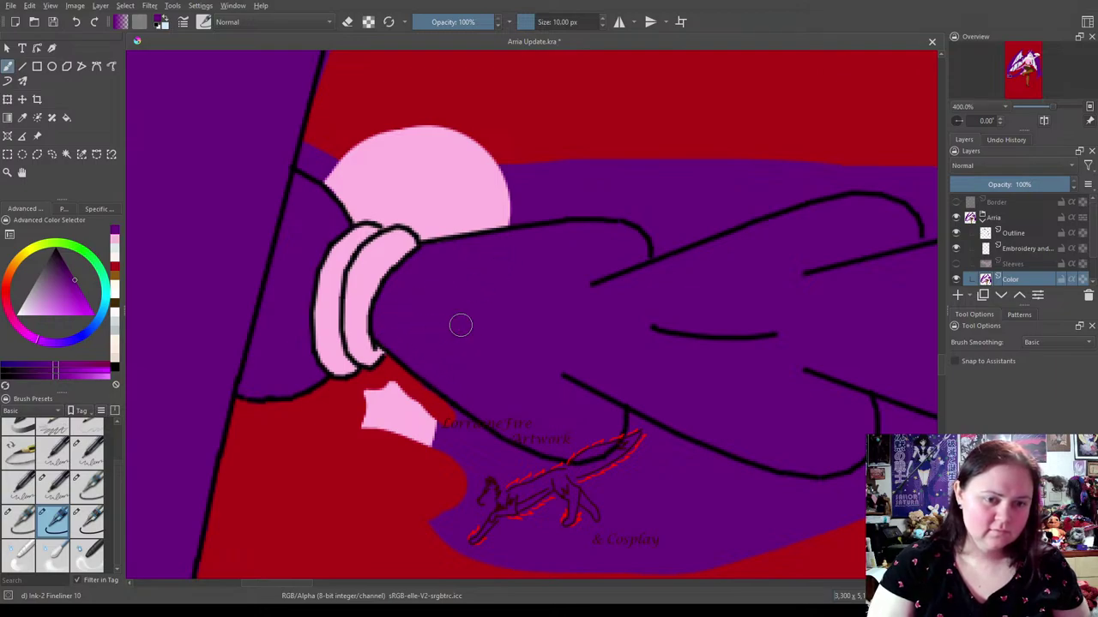
Erase the pink and purple spill below the braid's lower outline with the 25 px fineliner.
{"action": "left_click", "coordinate": [88, 518]}
{"action": "key", "text": "e"}
{"action": "mouse_move", "coordinate": [392, 471]}
{"action": "left_mouse_down"}
{"action": "mouse_move", "coordinate": [374, 402]}
{"action": "mouse_move", "coordinate": [423, 443]}
{"action": "mouse_move", "coordinate": [419, 424]}
{"action": "mouse_move", "coordinate": [491, 471]}
{"action": "mouse_move", "coordinate": [559, 490]}
{"action": "mouse_move", "coordinate": [606, 493]}
{"action": "mouse_move", "coordinate": [569, 491]}
{"action": "mouse_move", "coordinate": [661, 462]}
{"action": "mouse_move", "coordinate": [646, 457]}
{"action": "mouse_move", "coordinate": [768, 498]}
{"action": "mouse_move", "coordinate": [865, 501]}
{"action": "mouse_move", "coordinate": [841, 505]}
{"action": "mouse_move", "coordinate": [889, 486]}
{"action": "mouse_move", "coordinate": [801, 528]}
{"action": "mouse_move", "coordinate": [477, 489]}
{"action": "mouse_move", "coordinate": [406, 518]}
{"action": "mouse_move", "coordinate": [580, 545]}
{"action": "mouse_move", "coordinate": [793, 551]}
{"action": "mouse_move", "coordinate": [416, 489]}
{"action": "left_mouse_up"}
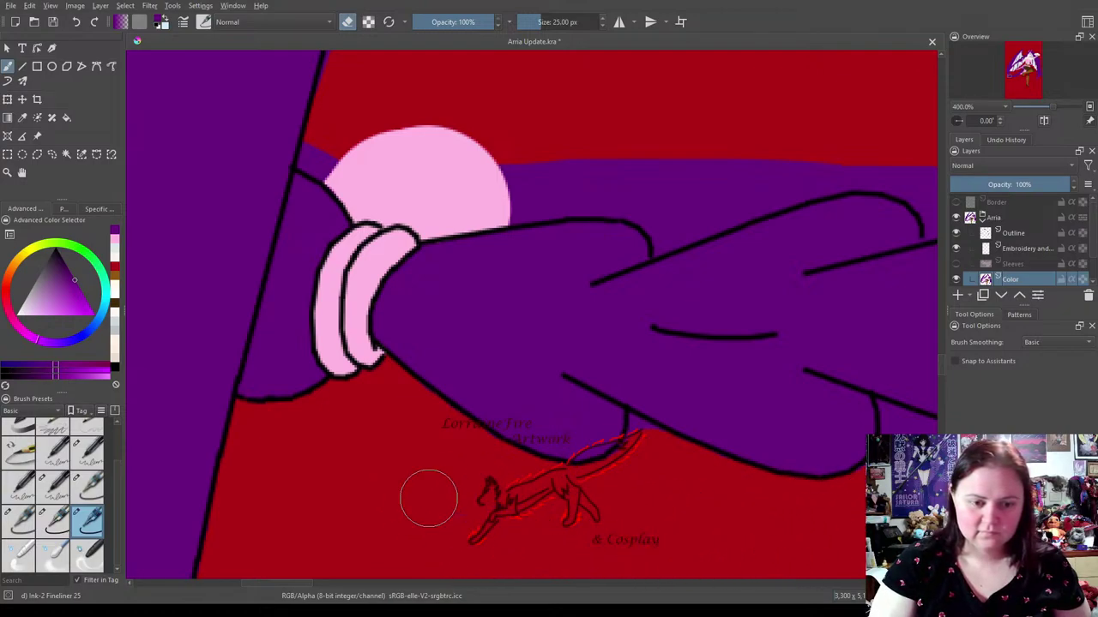
{"action": "mouse_move", "coordinate": [862, 443]}
{"action": "left_mouse_down"}
{"action": "mouse_move", "coordinate": [728, 436]}
{"action": "mouse_move", "coordinate": [735, 486]}
{"action": "mouse_move", "coordinate": [536, 514]}
{"action": "mouse_move", "coordinate": [818, 564]}
{"action": "mouse_move", "coordinate": [789, 509]}
{"action": "mouse_move", "coordinate": [748, 537]}
{"action": "mouse_move", "coordinate": [785, 497]}
{"action": "mouse_move", "coordinate": [774, 493]}
{"action": "mouse_move", "coordinate": [858, 509]}
{"action": "mouse_move", "coordinate": [811, 535]}
{"action": "mouse_move", "coordinate": [658, 526]}
{"action": "mouse_move", "coordinate": [815, 514]}
{"action": "mouse_move", "coordinate": [770, 518]}
{"action": "mouse_move", "coordinate": [825, 502]}
{"action": "mouse_move", "coordinate": [861, 462]}
{"action": "left_mouse_up"}
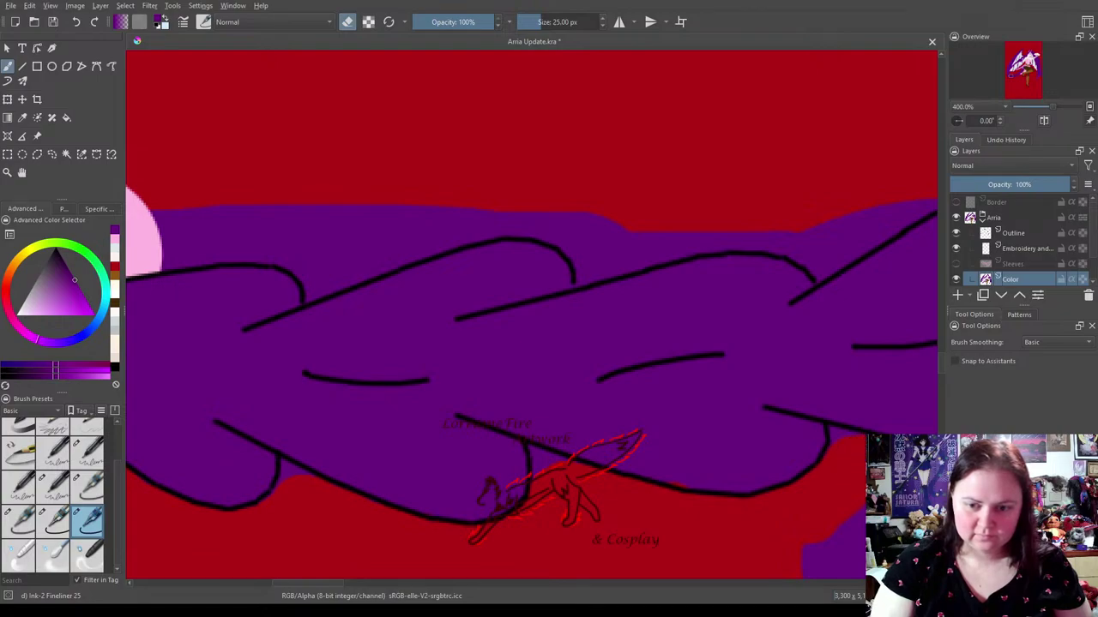
{"action": "left_click_drag", "start_coordinate": [935, 493], "coordinate": [815, 465]}
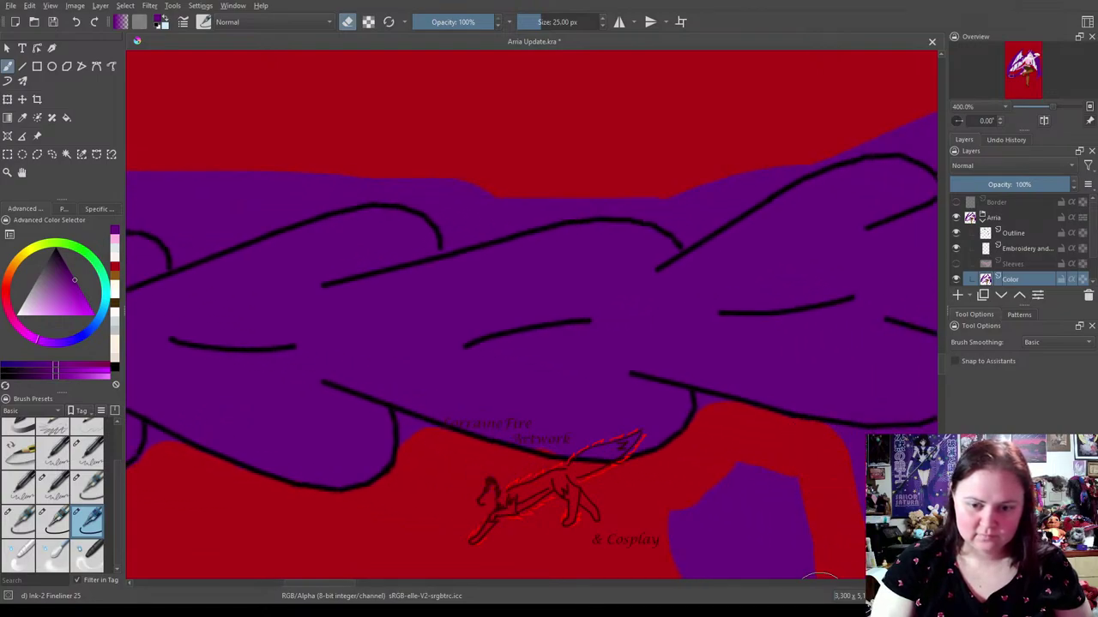
{"action": "left_click_drag", "start_coordinate": [761, 561], "coordinate": [727, 383]}
{"action": "mouse_move", "coordinate": [791, 424]}
{"action": "left_mouse_down"}
{"action": "mouse_move", "coordinate": [585, 378]}
{"action": "mouse_move", "coordinate": [717, 320]}
{"action": "mouse_move", "coordinate": [732, 297]}
{"action": "mouse_move", "coordinate": [738, 342]}
{"action": "mouse_move", "coordinate": [710, 381]}
{"action": "left_mouse_up"}
{"action": "scroll", "coordinate": [735, 406], "scroll_direction": "up", "scroll_amount": 5}
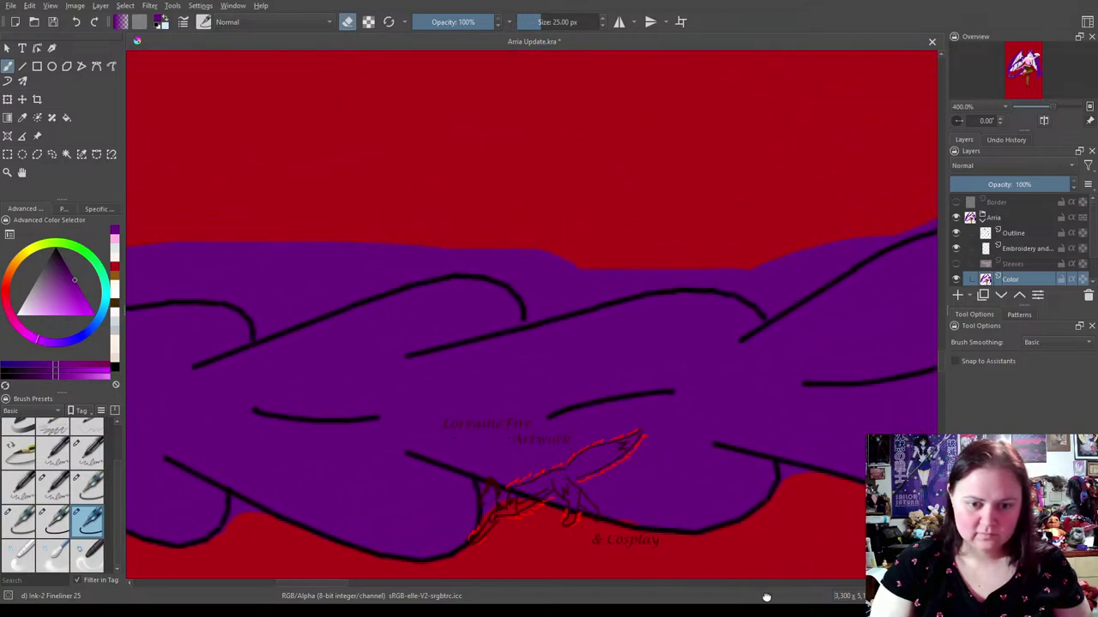
Erase the purple left in the notches between the braid's lower segments, using the 5 px fineliner for the tight corners.
{"action": "left_click", "coordinate": [53, 525]}
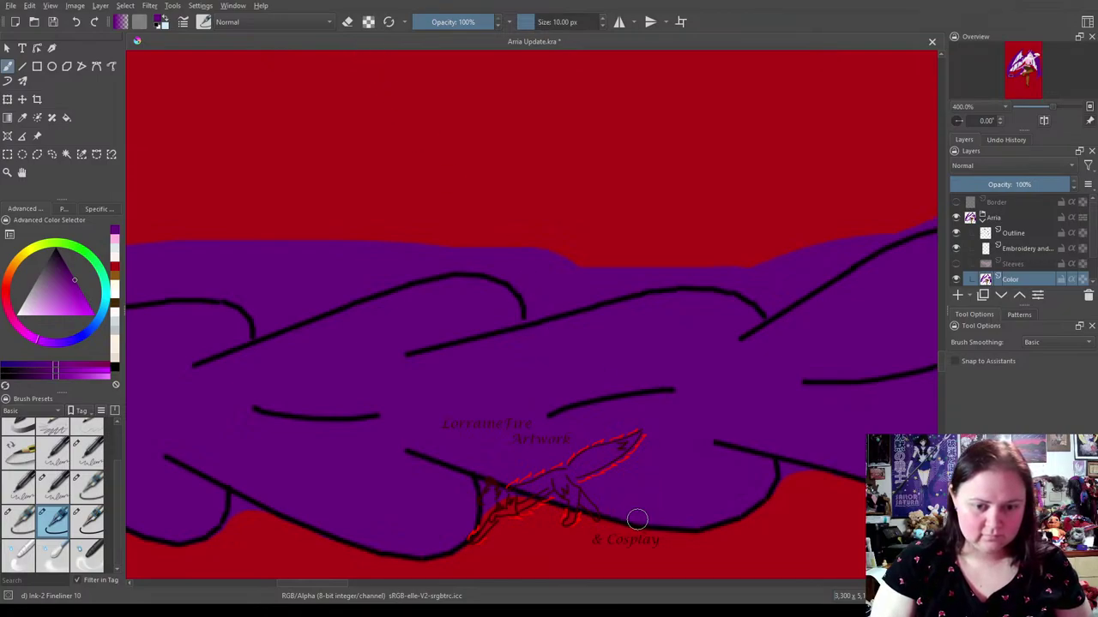
{"action": "left_click", "coordinate": [19, 515]}
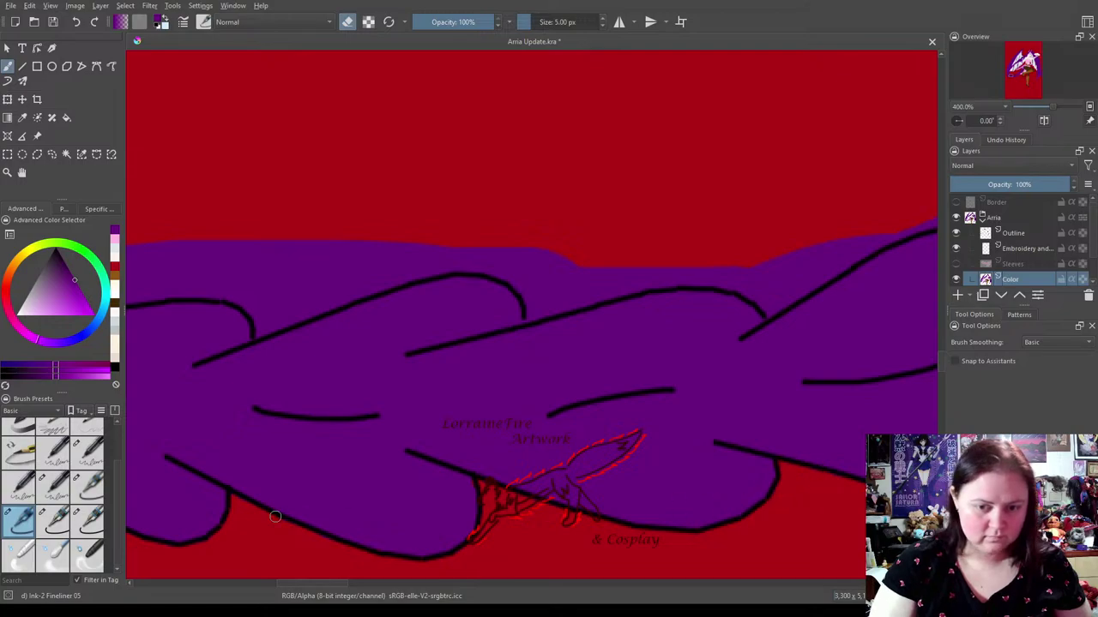
Erase the purple spill along the upper outline of the braid's middle segments with the 10 px fineliner.
{"action": "left_click", "coordinate": [52, 522]}
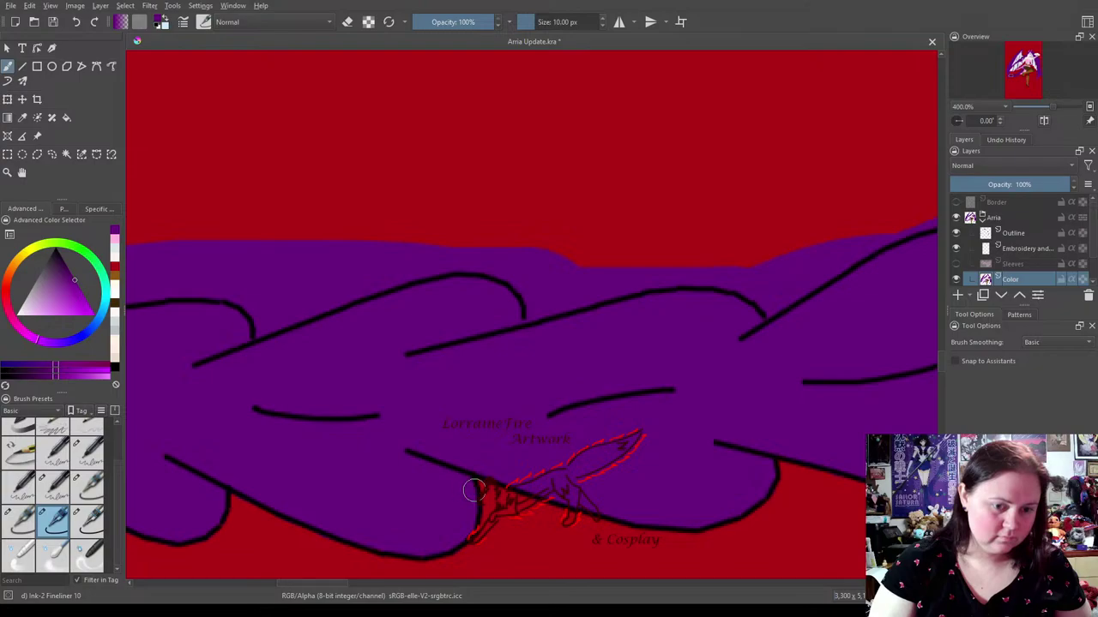
{"action": "left_click_drag", "start_coordinate": [586, 318], "coordinate": [483, 392]}
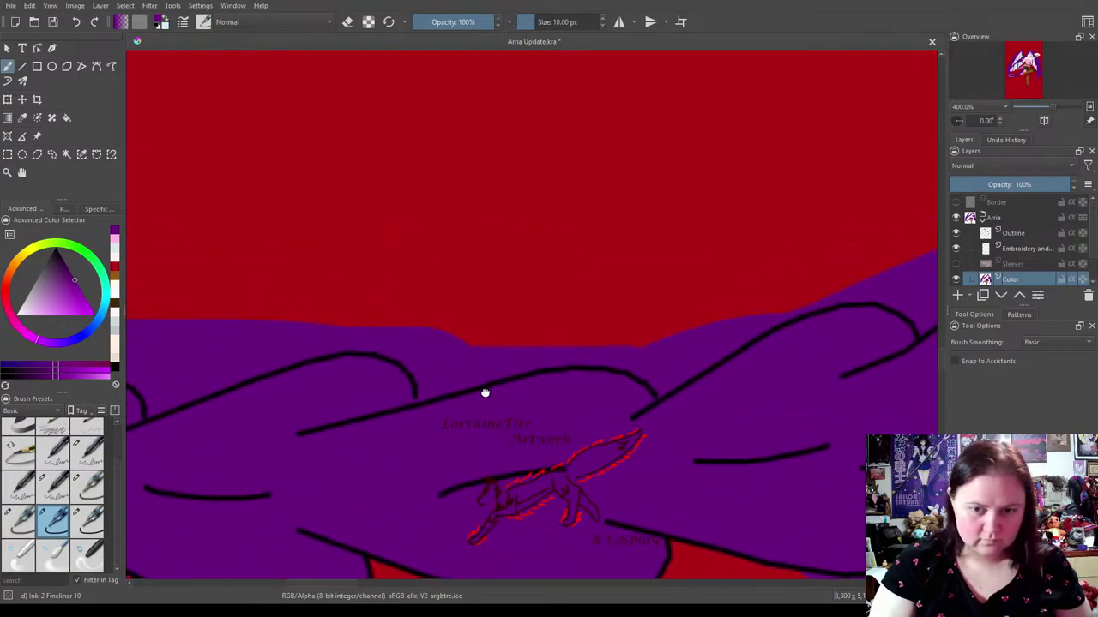
{"action": "left_click", "coordinate": [349, 23]}
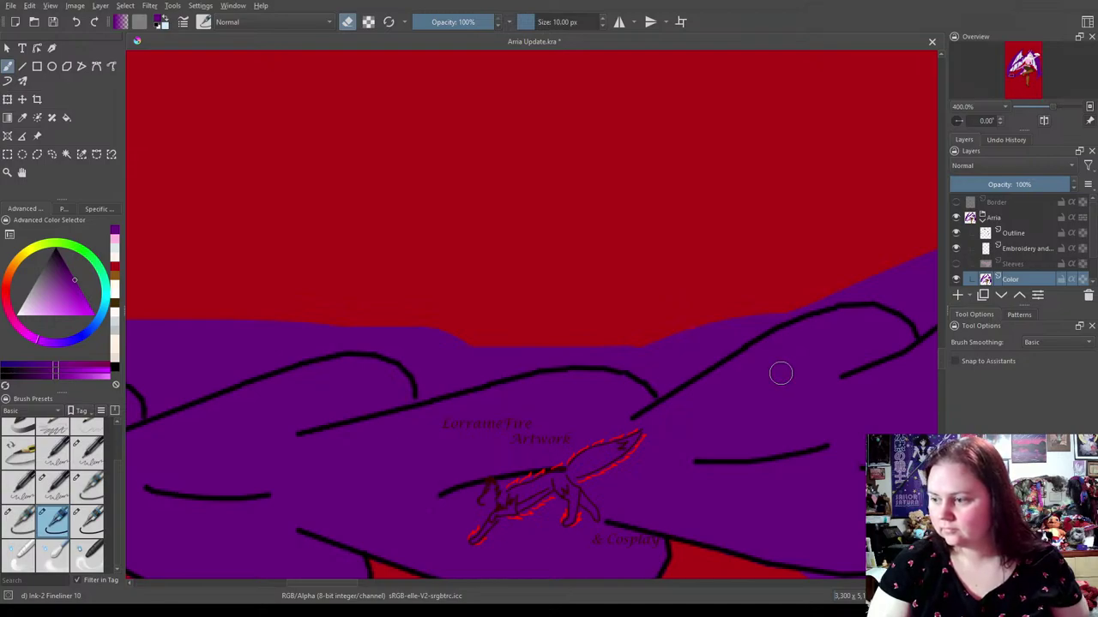
{"action": "mouse_move", "coordinate": [674, 389]}
{"action": "left_mouse_down"}
{"action": "mouse_move", "coordinate": [661, 385]}
{"action": "mouse_move", "coordinate": [679, 349]}
{"action": "left_mouse_up"}
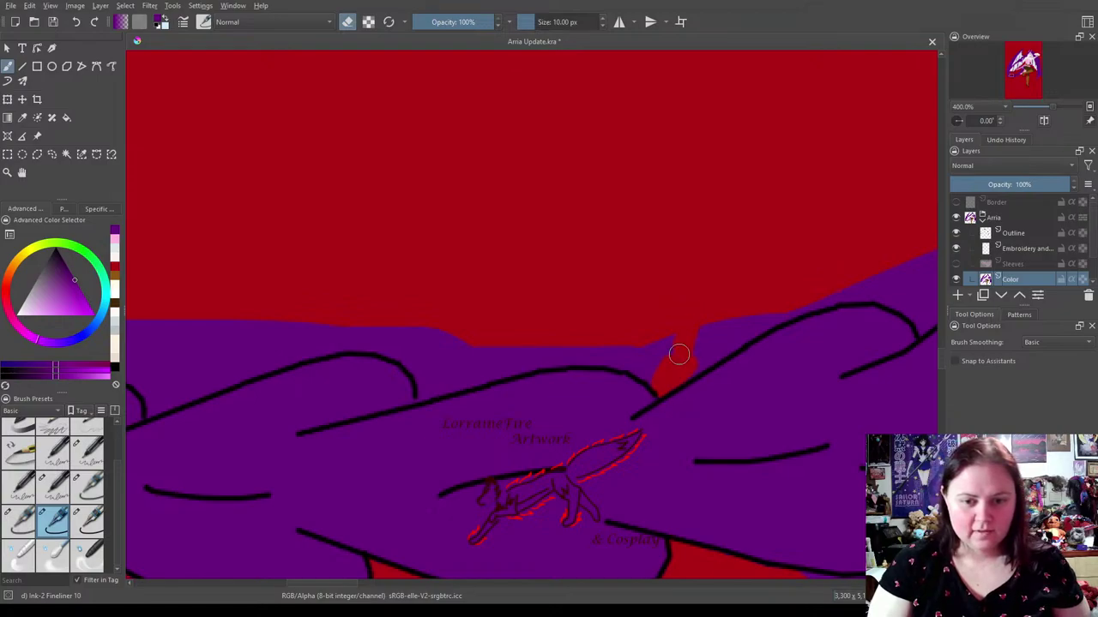
{"action": "left_click_drag", "start_coordinate": [593, 346], "coordinate": [592, 335]}
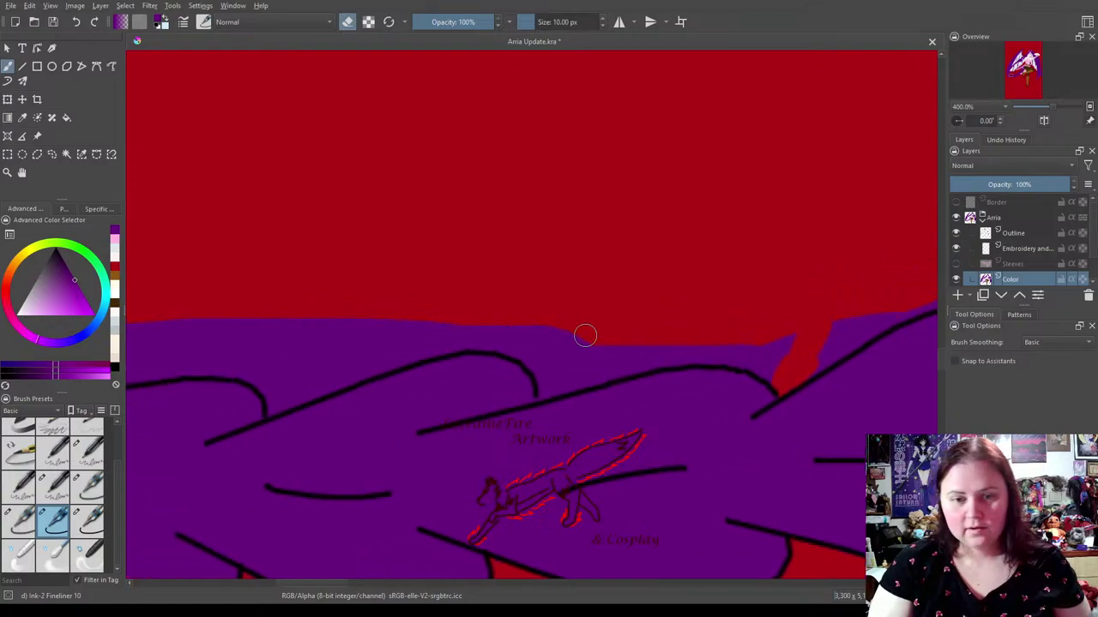
{"action": "mouse_move", "coordinate": [546, 388]}
{"action": "left_mouse_down"}
{"action": "mouse_move", "coordinate": [622, 369]}
{"action": "mouse_move", "coordinate": [591, 373]}
{"action": "mouse_move", "coordinate": [608, 366]}
{"action": "mouse_move", "coordinate": [686, 353]}
{"action": "mouse_move", "coordinate": [573, 380]}
{"action": "mouse_move", "coordinate": [671, 354]}
{"action": "mouse_move", "coordinate": [604, 373]}
{"action": "mouse_move", "coordinate": [711, 351]}
{"action": "mouse_move", "coordinate": [687, 352]}
{"action": "mouse_move", "coordinate": [713, 356]}
{"action": "left_mouse_up"}
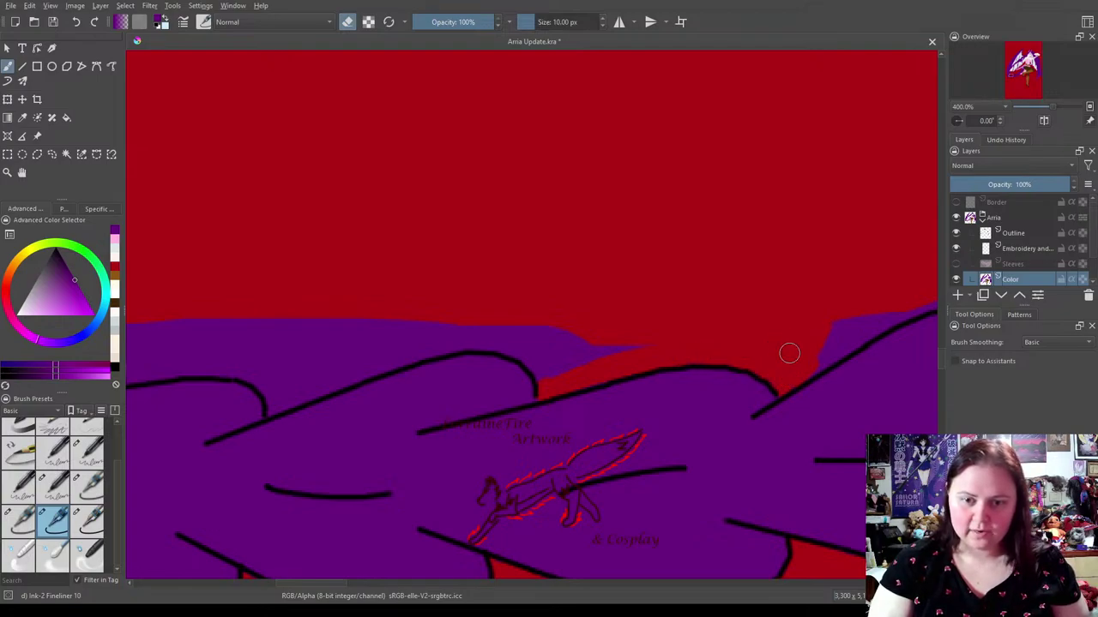
{"action": "mouse_move", "coordinate": [728, 338]}
{"action": "left_mouse_down"}
{"action": "mouse_move", "coordinate": [927, 372]}
{"action": "mouse_move", "coordinate": [829, 374]}
{"action": "mouse_move", "coordinate": [849, 365]}
{"action": "mouse_move", "coordinate": [820, 364]}
{"action": "mouse_move", "coordinate": [857, 389]}
{"action": "mouse_move", "coordinate": [798, 387]}
{"action": "mouse_move", "coordinate": [800, 400]}
{"action": "mouse_move", "coordinate": [784, 379]}
{"action": "mouse_move", "coordinate": [730, 366]}
{"action": "left_mouse_up"}
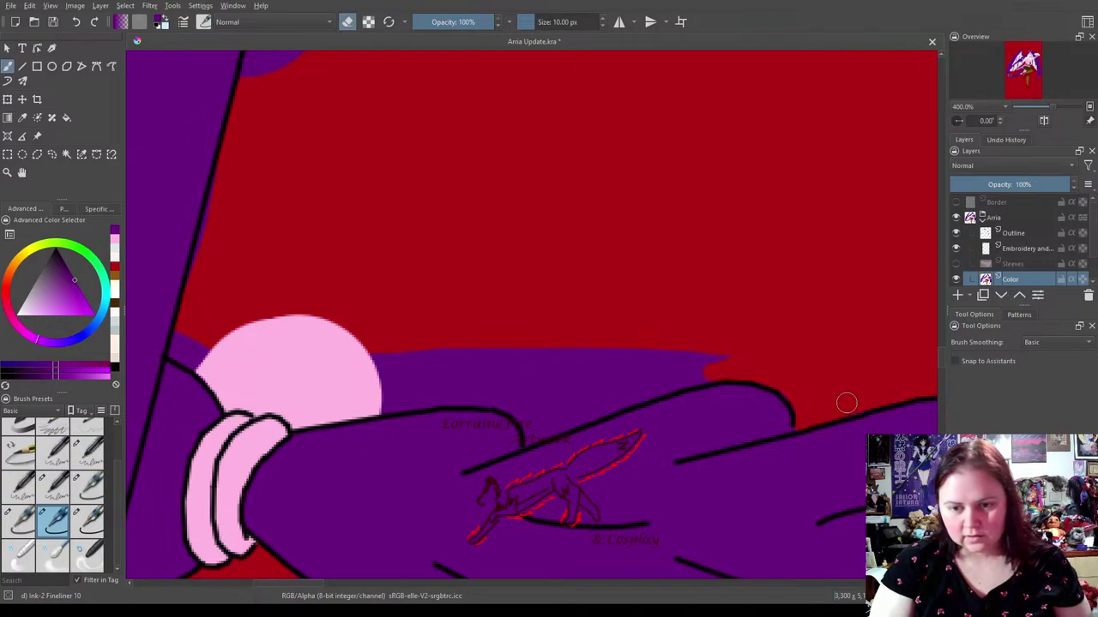
Erase a border along the upper outlines of the hair tie and first braid segments at 10 px, using 5 px in the notch.
{"action": "scroll", "coordinate": [424, 360], "scroll_direction": "left", "scroll_amount": 3}
{"action": "mouse_move", "coordinate": [375, 400]}
{"action": "left_mouse_down"}
{"action": "mouse_move", "coordinate": [405, 405]}
{"action": "mouse_move", "coordinate": [414, 426]}
{"action": "mouse_move", "coordinate": [603, 395]}
{"action": "mouse_move", "coordinate": [564, 397]}
{"action": "mouse_move", "coordinate": [656, 406]}
{"action": "mouse_move", "coordinate": [628, 403]}
{"action": "mouse_move", "coordinate": [650, 410]}
{"action": "mouse_move", "coordinate": [649, 437]}
{"action": "mouse_move", "coordinate": [687, 418]}
{"action": "left_mouse_up"}
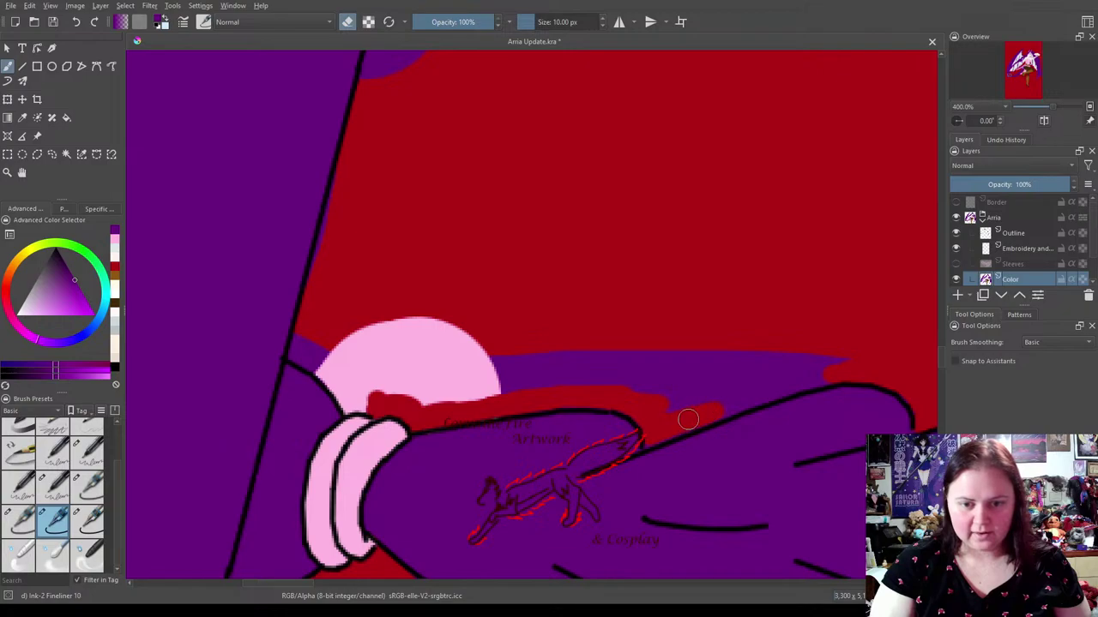
{"action": "left_click_drag", "start_coordinate": [706, 415], "coordinate": [793, 383]}
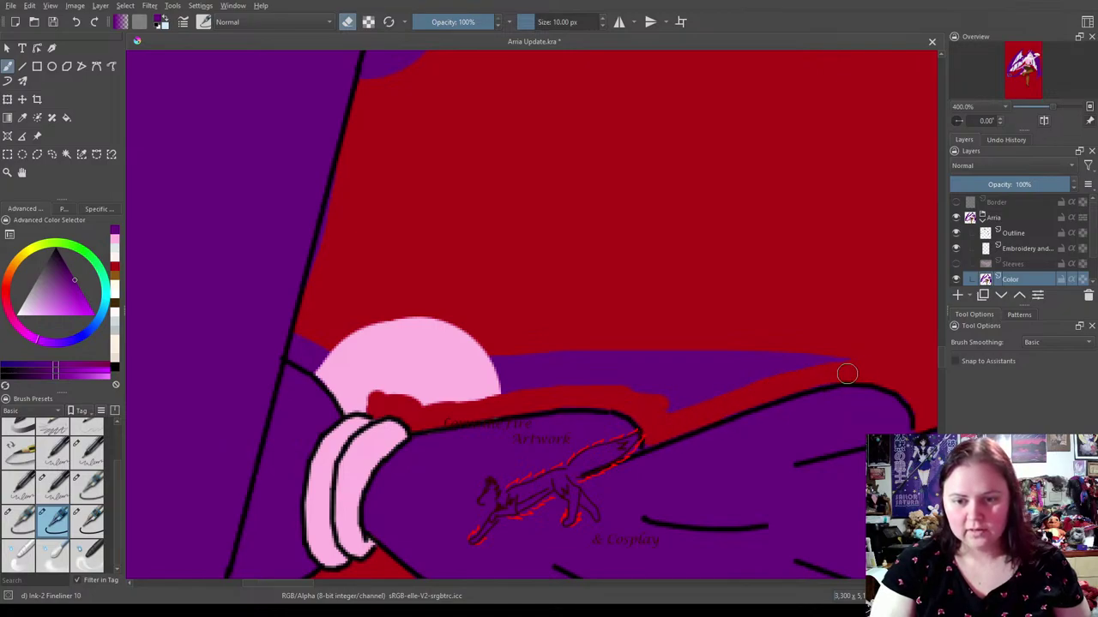
{"action": "mouse_move", "coordinate": [297, 357]}
{"action": "left_mouse_down"}
{"action": "mouse_move", "coordinate": [346, 403]}
{"action": "mouse_move", "coordinate": [367, 403]}
{"action": "left_mouse_up"}
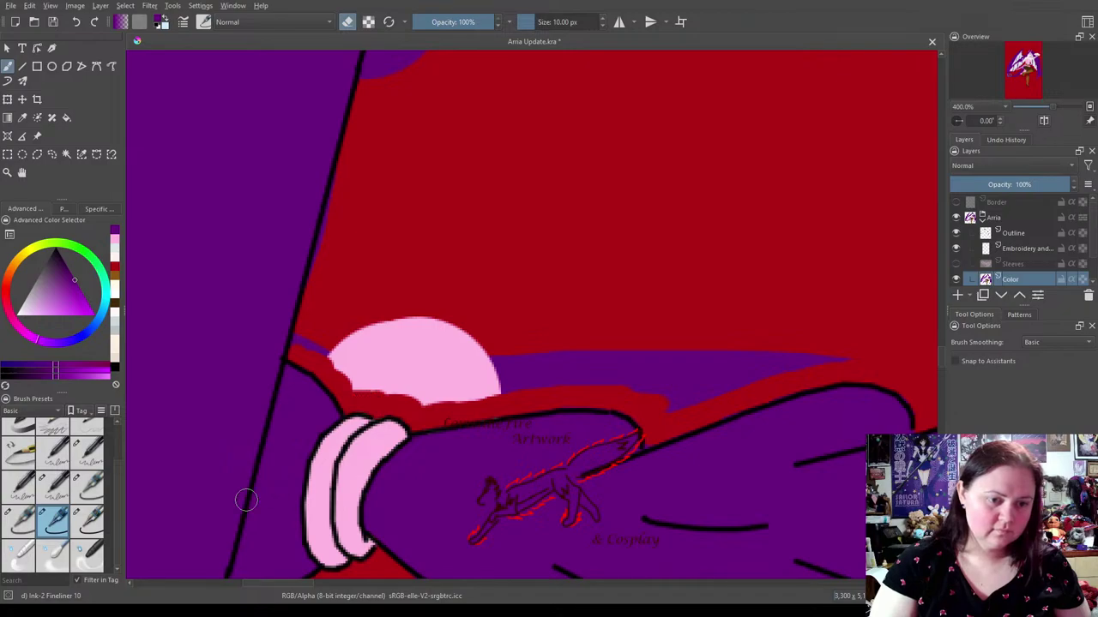
{"action": "left_click", "coordinate": [25, 527]}
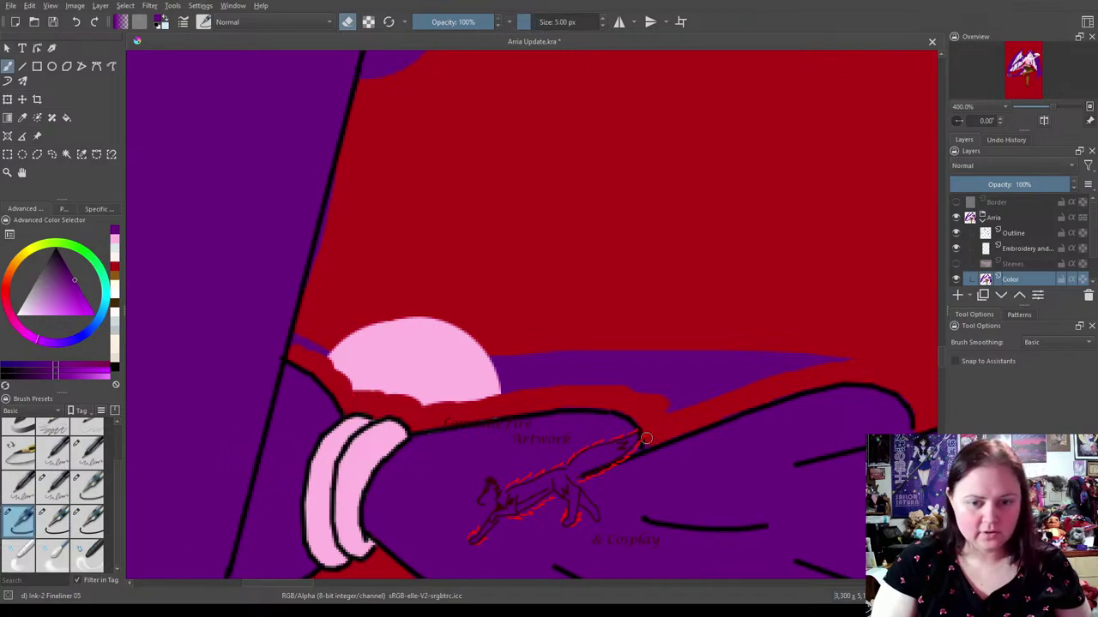
Erase the remaining pink and purple patches above the hair tie and braid, and along the panel's edge, with the 25 px fineliner.
{"action": "left_click", "coordinate": [88, 521]}
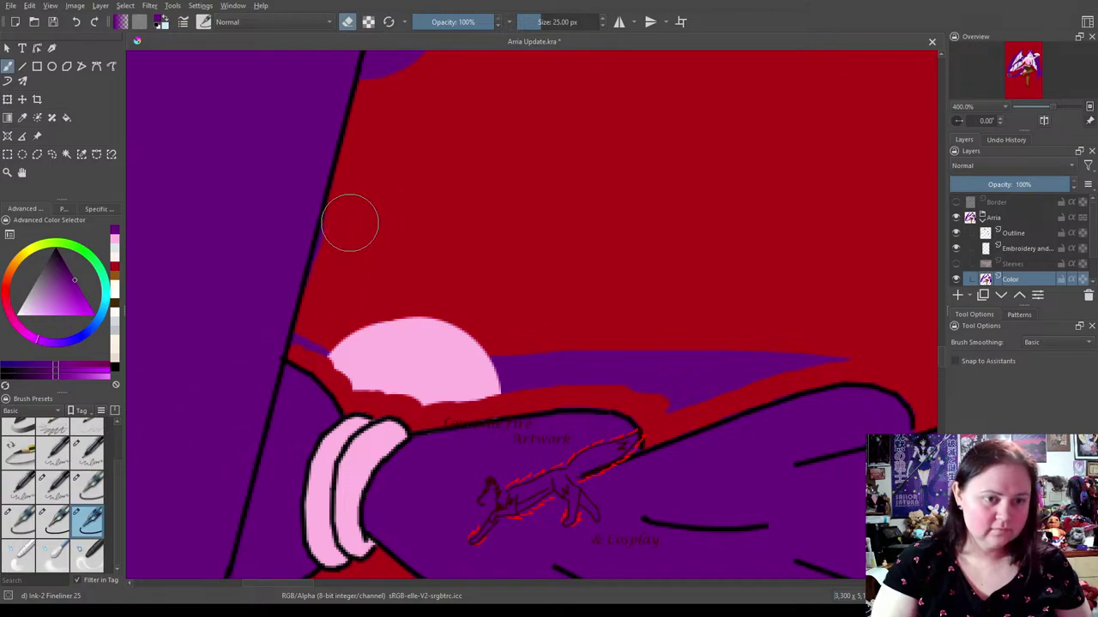
{"action": "mouse_move", "coordinate": [319, 338]}
{"action": "left_mouse_down"}
{"action": "mouse_move", "coordinate": [369, 355]}
{"action": "mouse_move", "coordinate": [358, 363]}
{"action": "mouse_move", "coordinate": [375, 370]}
{"action": "mouse_move", "coordinate": [448, 377]}
{"action": "mouse_move", "coordinate": [429, 389]}
{"action": "mouse_move", "coordinate": [571, 371]}
{"action": "mouse_move", "coordinate": [361, 318]}
{"action": "left_mouse_up"}
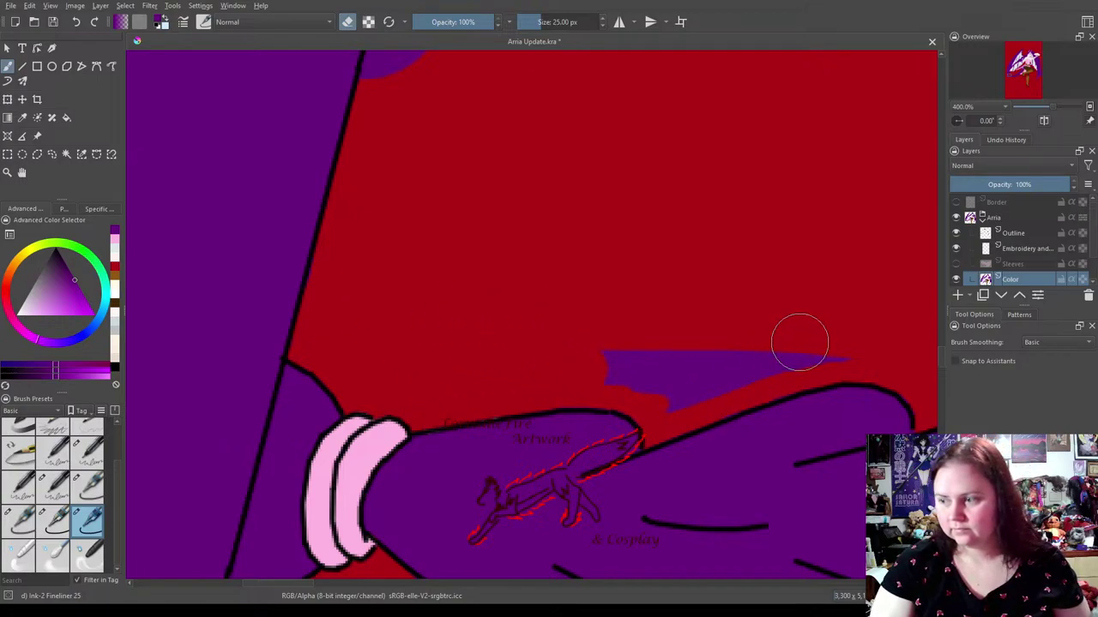
{"action": "mouse_move", "coordinate": [619, 367]}
{"action": "left_mouse_down"}
{"action": "mouse_move", "coordinate": [588, 371]}
{"action": "mouse_move", "coordinate": [683, 360]}
{"action": "mouse_move", "coordinate": [674, 394]}
{"action": "mouse_move", "coordinate": [818, 332]}
{"action": "mouse_move", "coordinate": [703, 375]}
{"action": "left_mouse_up"}
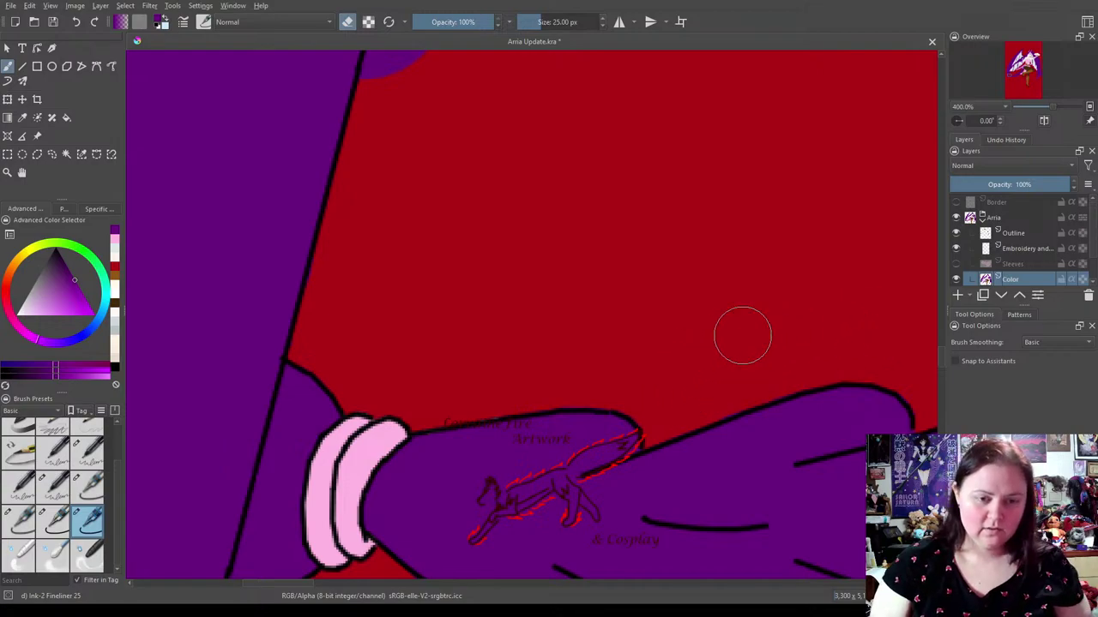
{"action": "scroll", "coordinate": [742, 335], "scroll_direction": "down", "scroll_amount": 7}
{"action": "left_click_drag", "start_coordinate": [780, 279], "coordinate": [333, 537]}
{"action": "scroll", "coordinate": [578, 326], "scroll_direction": "down", "scroll_amount": 1}
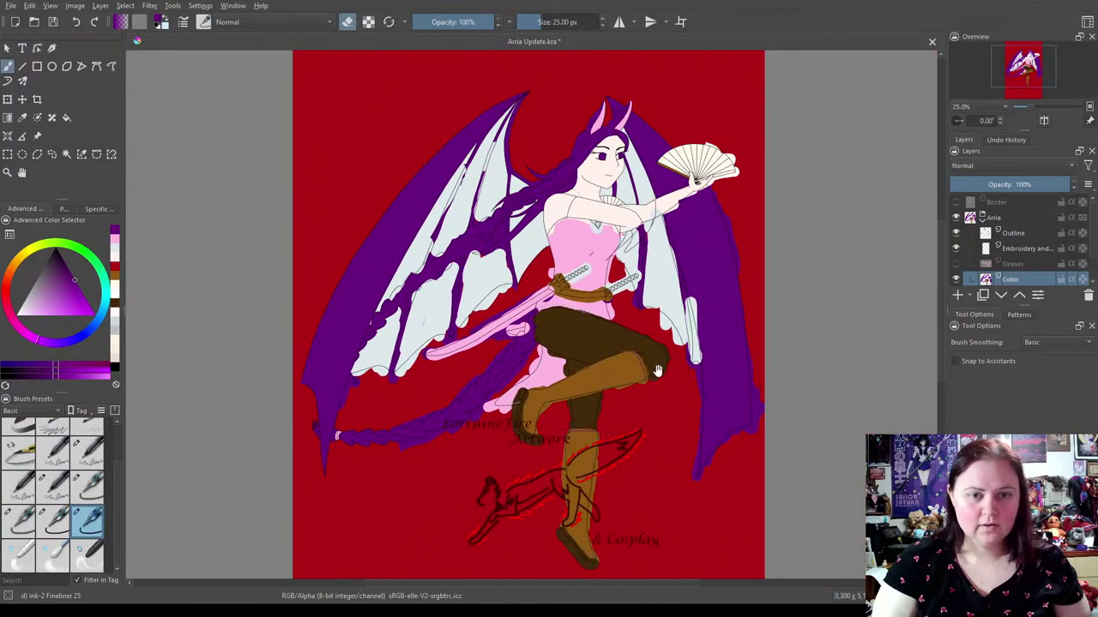
{"action": "left_click_drag", "start_coordinate": [657, 366], "coordinate": [705, 343]}
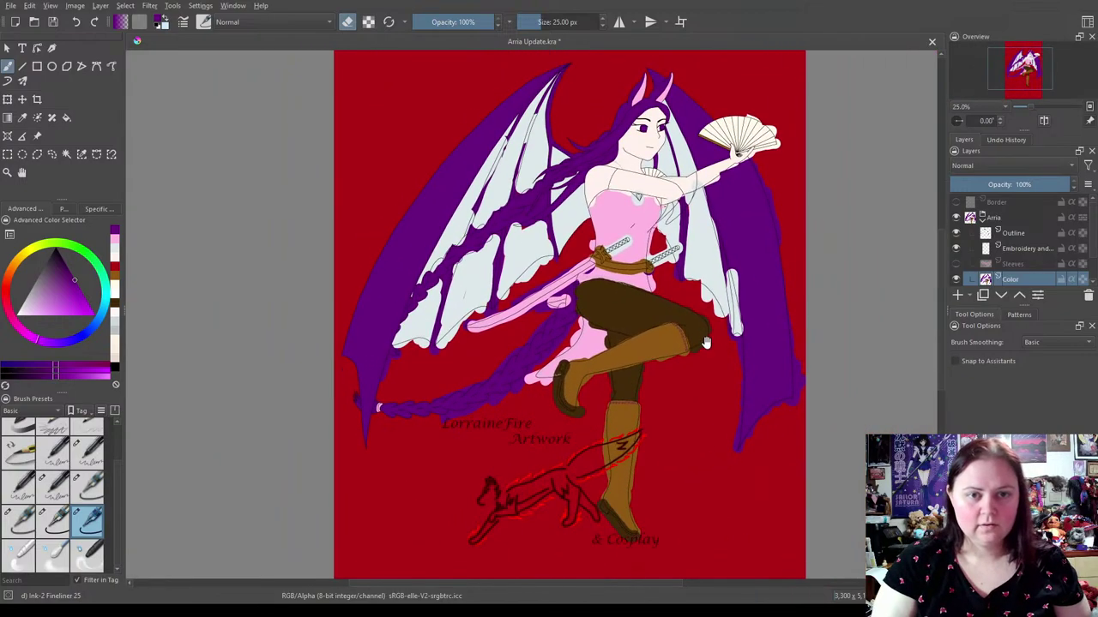
Compare the coloured character with the original pencil sketch by toggling the visibility of the character group and the sketch layer.
{"action": "left_click", "coordinate": [956, 219]}
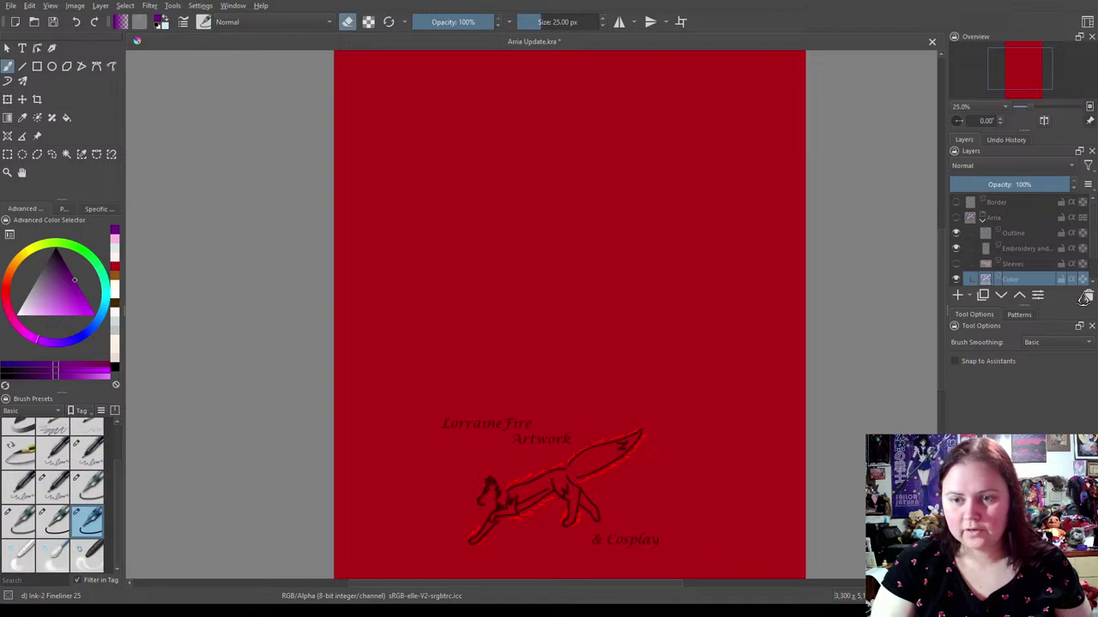
{"action": "scroll", "coordinate": [1093, 237], "scroll_direction": "down", "scroll_amount": 2}
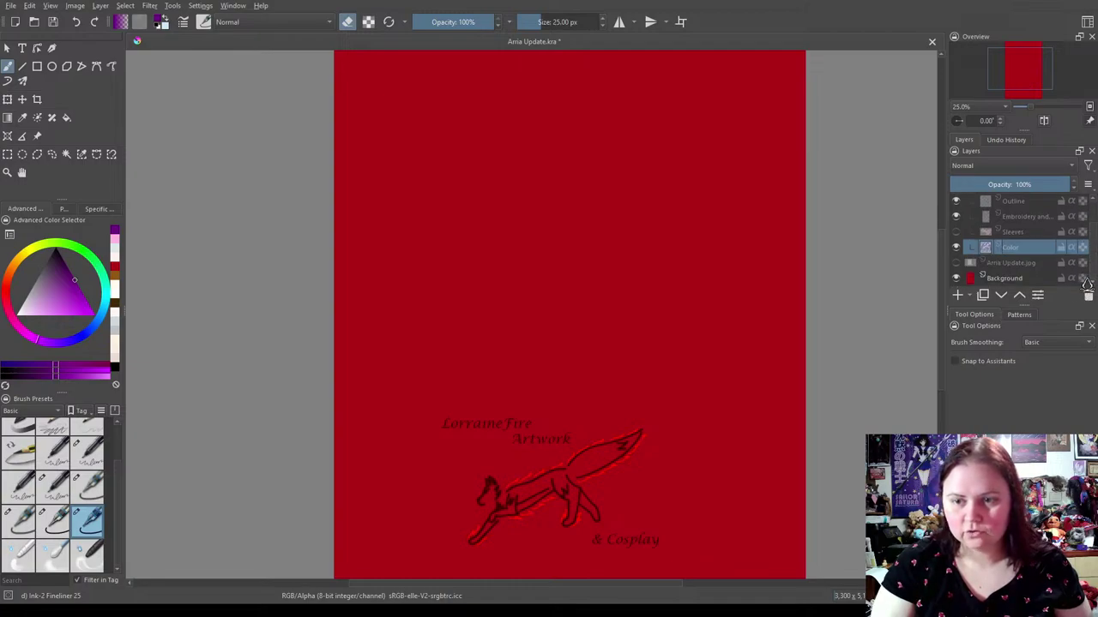
{"action": "left_click", "coordinate": [956, 264]}
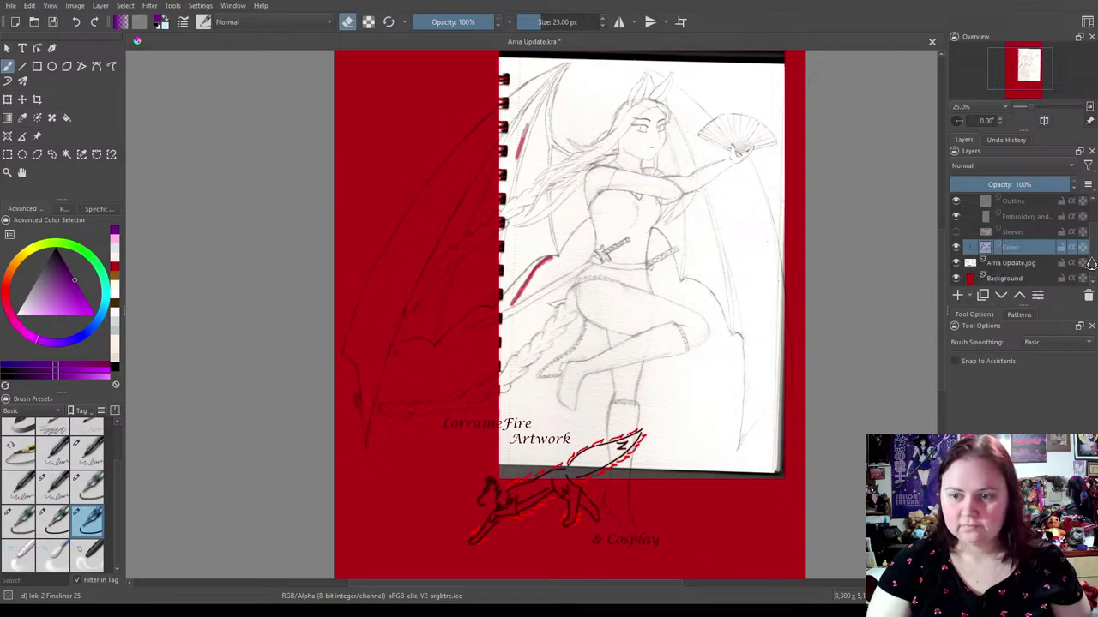
{"action": "left_click_drag", "start_coordinate": [1091, 262], "coordinate": [1094, 241]}
{"action": "left_click", "coordinate": [956, 217]}
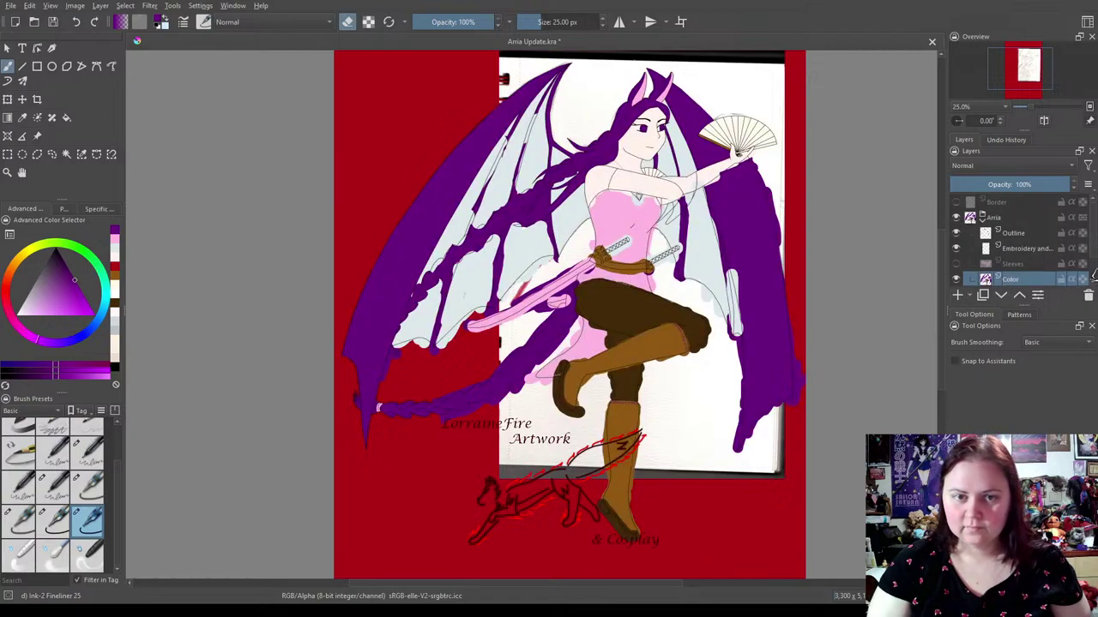
{"action": "left_click_drag", "start_coordinate": [1094, 257], "coordinate": [1089, 279]}
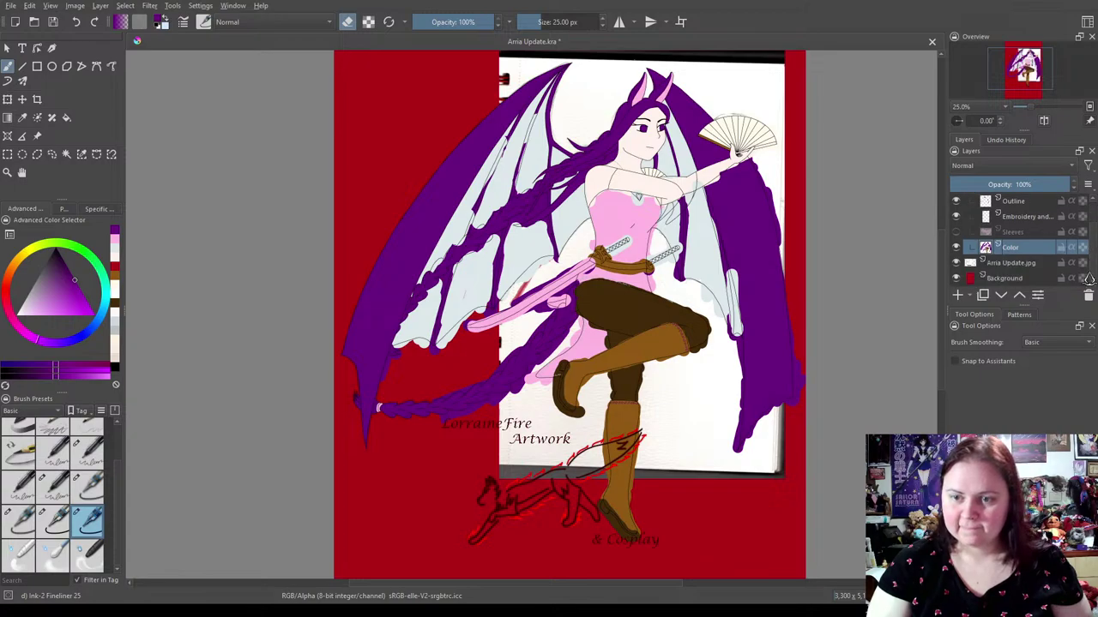
{"action": "left_click", "coordinate": [956, 263]}
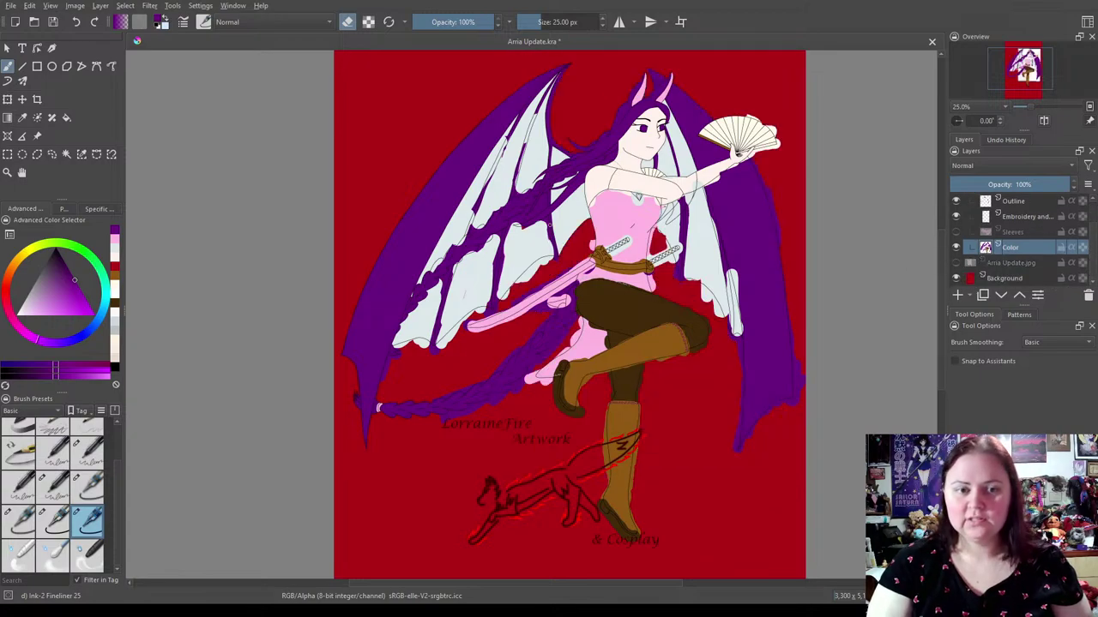
Erase the purple spill along the wing's lower outline and beneath the small claw with the 25 px fineliner.
{"action": "scroll", "coordinate": [360, 382], "scroll_direction": "up", "scroll_amount": 10}
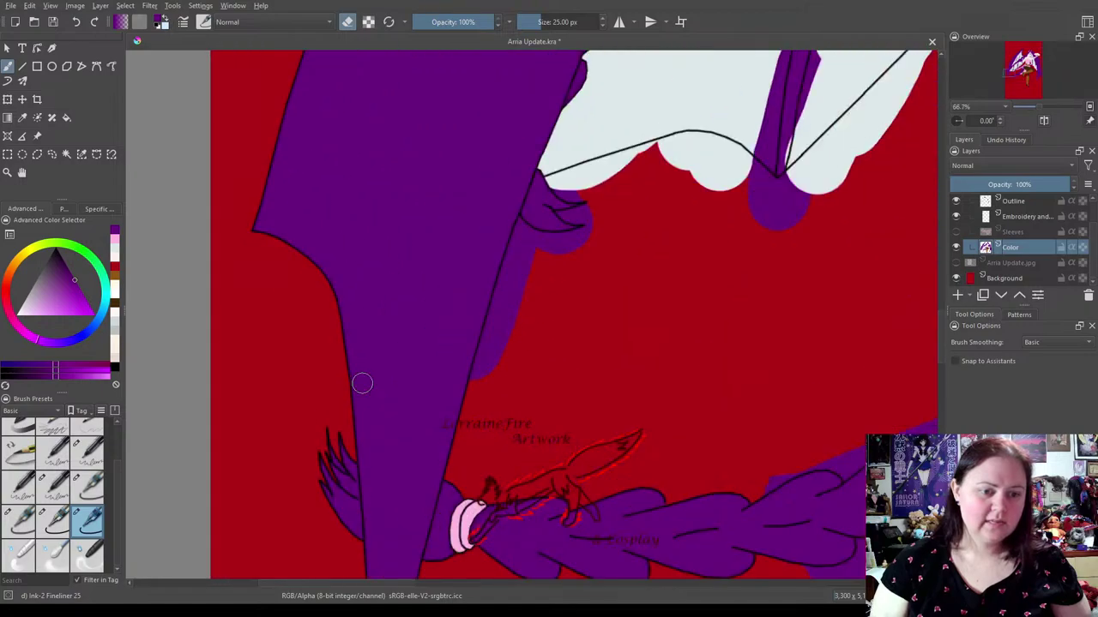
{"action": "scroll", "coordinate": [600, 289], "scroll_direction": "down", "scroll_amount": 1}
{"action": "left_click_drag", "start_coordinate": [600, 289], "coordinate": [590, 313]}
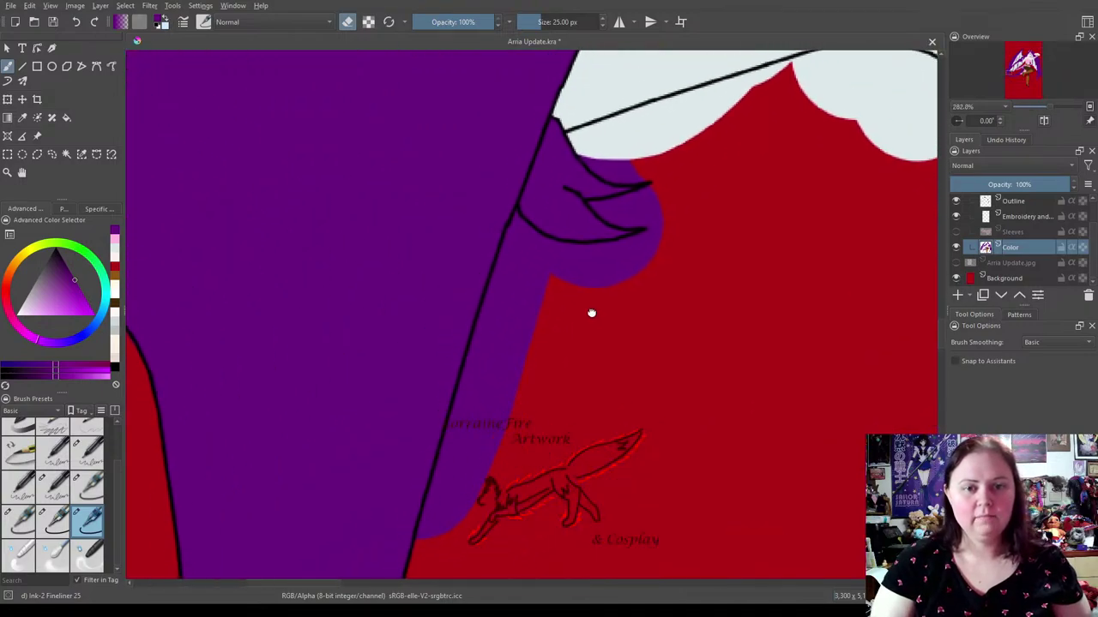
{"action": "left_click", "coordinate": [346, 23]}
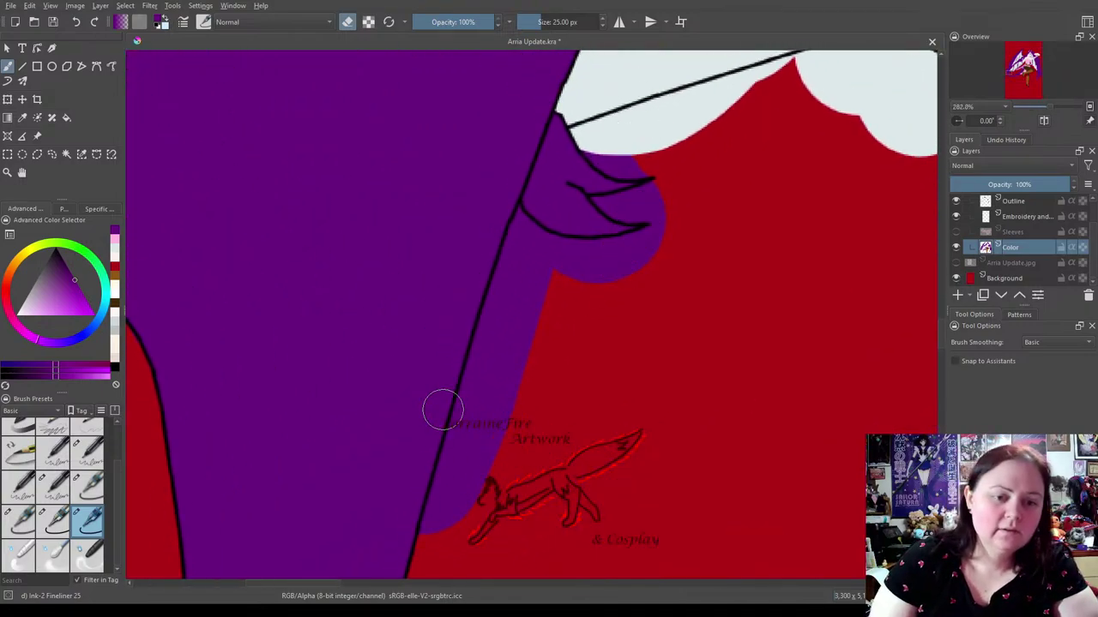
{"action": "mouse_move", "coordinate": [453, 522]}
{"action": "left_mouse_down"}
{"action": "mouse_move", "coordinate": [439, 540]}
{"action": "mouse_move", "coordinate": [524, 245]}
{"action": "mouse_move", "coordinate": [597, 262]}
{"action": "mouse_move", "coordinate": [678, 232]}
{"action": "mouse_move", "coordinate": [553, 273]}
{"action": "mouse_move", "coordinate": [477, 483]}
{"action": "mouse_move", "coordinate": [558, 318]}
{"action": "left_mouse_up"}
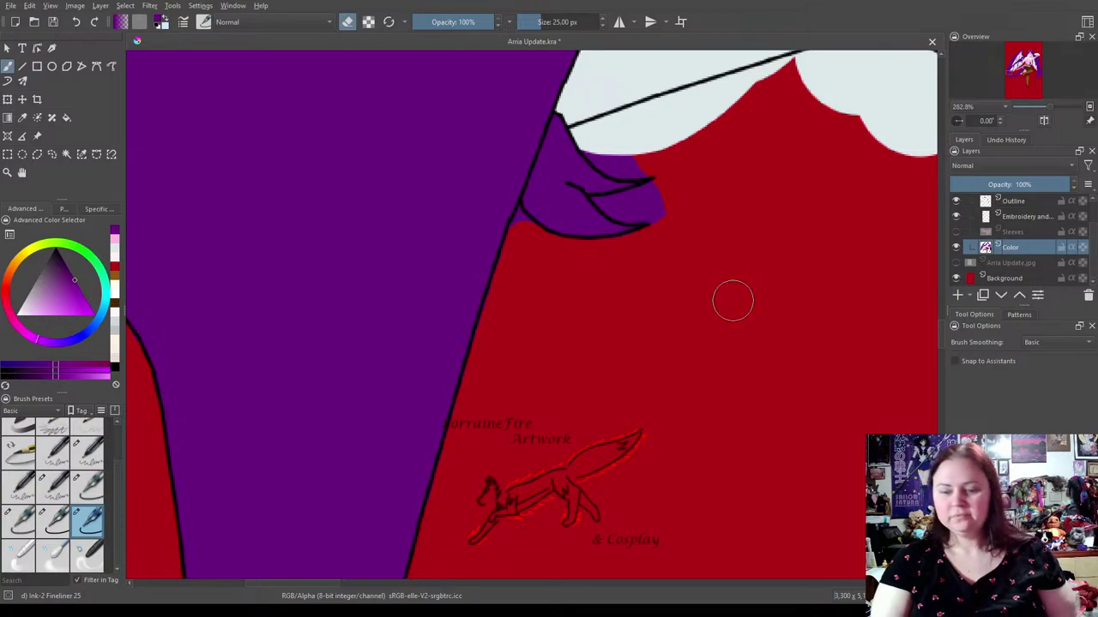
{"action": "left_click_drag", "start_coordinate": [703, 218], "coordinate": [656, 379]}
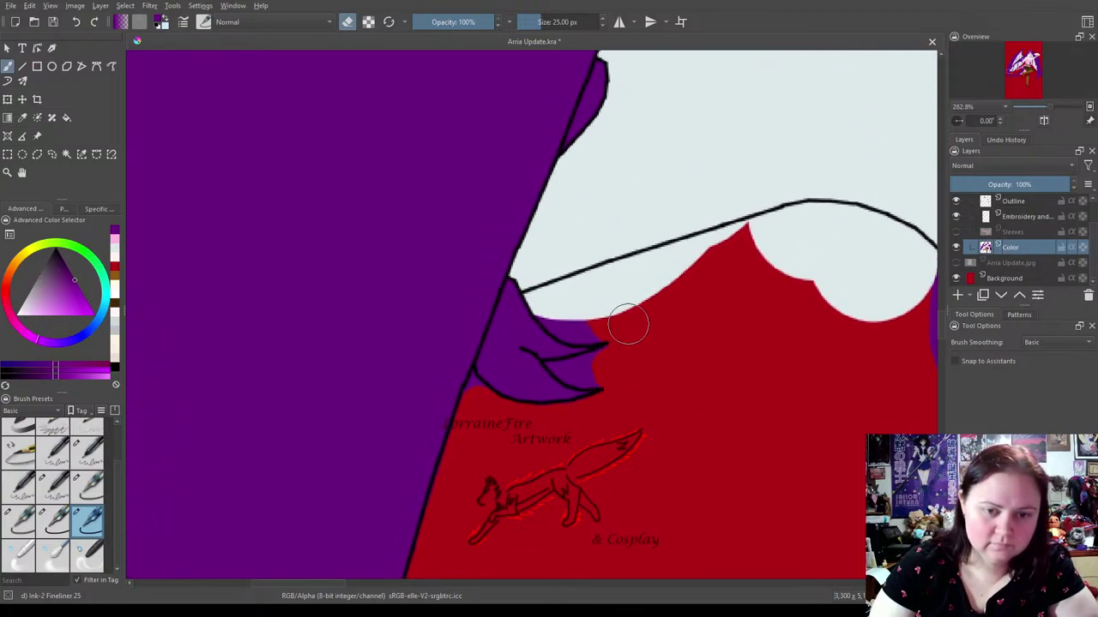
Erase the pale and purple spill beneath the first wing membrane and around the claw at 25 px, using 5 px in the tight corners.
{"action": "mouse_move", "coordinate": [559, 296]}
{"action": "left_mouse_down"}
{"action": "mouse_move", "coordinate": [603, 286]}
{"action": "mouse_move", "coordinate": [555, 301]}
{"action": "mouse_move", "coordinate": [806, 227]}
{"action": "left_mouse_up"}
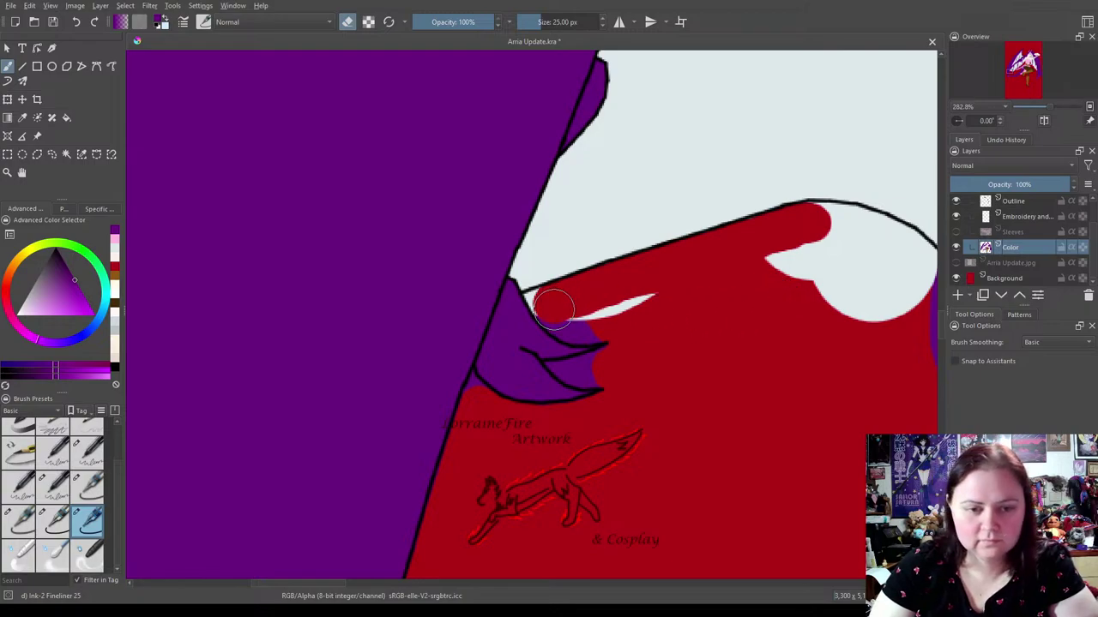
{"action": "mouse_move", "coordinate": [557, 315]}
{"action": "left_mouse_down"}
{"action": "mouse_move", "coordinate": [588, 321]}
{"action": "mouse_move", "coordinate": [674, 293]}
{"action": "left_mouse_up"}
{"action": "left_click_drag", "start_coordinate": [612, 363], "coordinate": [622, 360]}
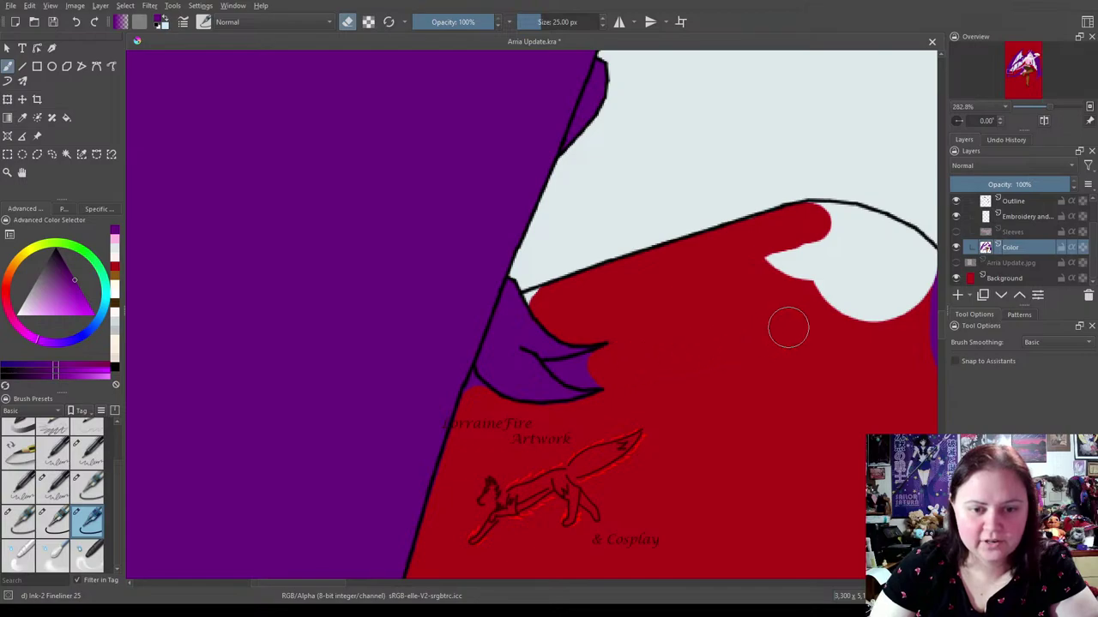
{"action": "mouse_move", "coordinate": [755, 261]}
{"action": "left_mouse_down"}
{"action": "mouse_move", "coordinate": [829, 264]}
{"action": "mouse_move", "coordinate": [867, 322]}
{"action": "mouse_move", "coordinate": [775, 269]}
{"action": "mouse_move", "coordinate": [901, 320]}
{"action": "mouse_move", "coordinate": [852, 321]}
{"action": "left_mouse_up"}
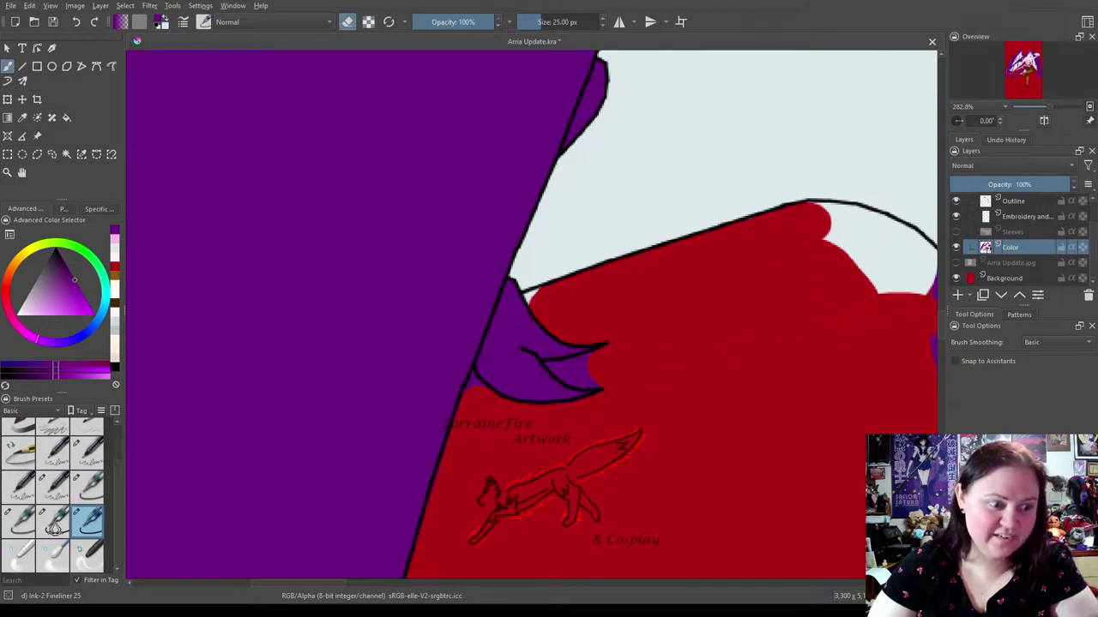
{"action": "left_click", "coordinate": [23, 529]}
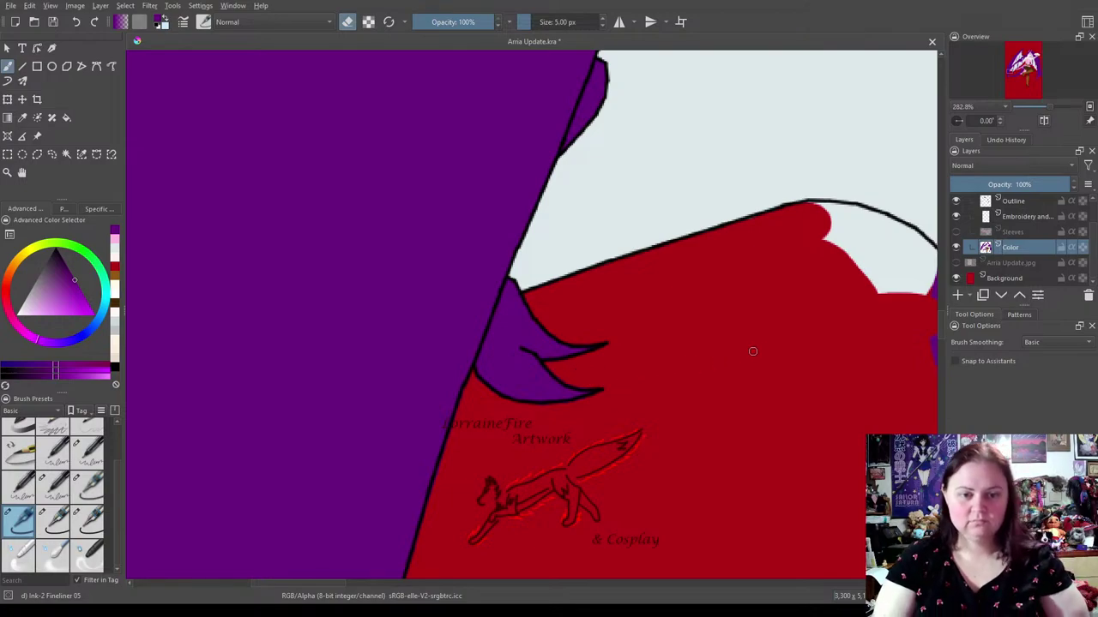
Erase the purple and pale spill around the next wing rib's tip and along the membrane edges on both sides at 25 px.
{"action": "left_click_drag", "start_coordinate": [840, 373], "coordinate": [376, 457]}
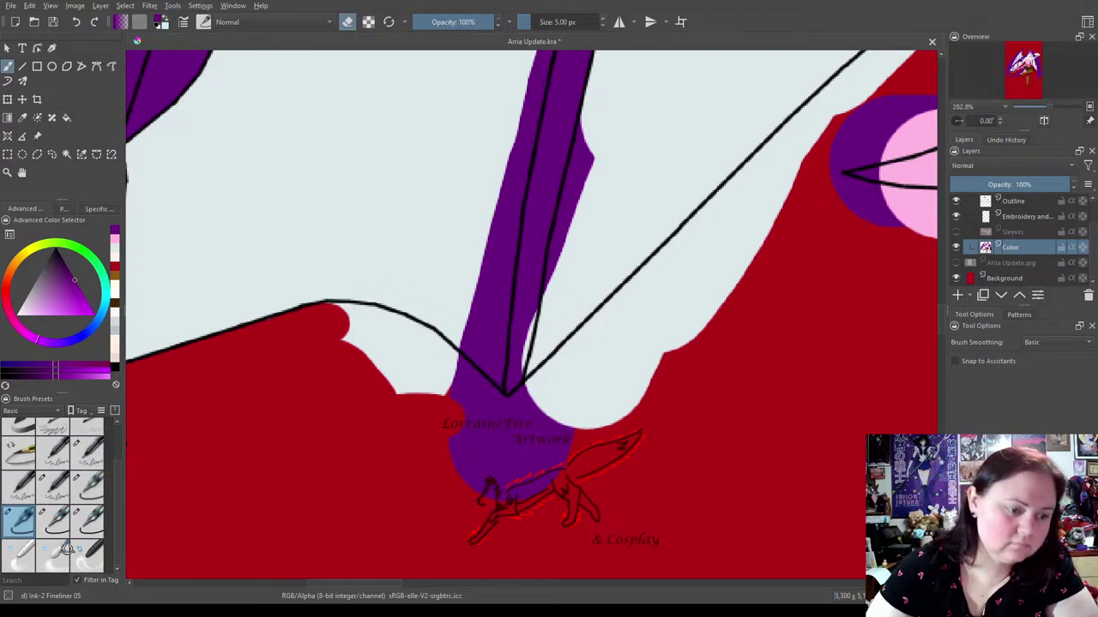
{"action": "left_click", "coordinate": [88, 519]}
{"action": "mouse_move", "coordinate": [489, 510]}
{"action": "left_mouse_down"}
{"action": "mouse_move", "coordinate": [472, 461]}
{"action": "mouse_move", "coordinate": [445, 439]}
{"action": "mouse_move", "coordinate": [523, 500]}
{"action": "mouse_move", "coordinate": [559, 470]}
{"action": "mouse_move", "coordinate": [453, 448]}
{"action": "mouse_move", "coordinate": [565, 455]}
{"action": "mouse_move", "coordinate": [562, 443]}
{"action": "mouse_move", "coordinate": [466, 431]}
{"action": "mouse_move", "coordinate": [576, 431]}
{"action": "mouse_move", "coordinate": [578, 368]}
{"action": "mouse_move", "coordinate": [567, 419]}
{"action": "mouse_move", "coordinate": [516, 423]}
{"action": "mouse_move", "coordinate": [836, 107]}
{"action": "mouse_move", "coordinate": [806, 131]}
{"action": "mouse_move", "coordinate": [595, 429]}
{"action": "left_mouse_up"}
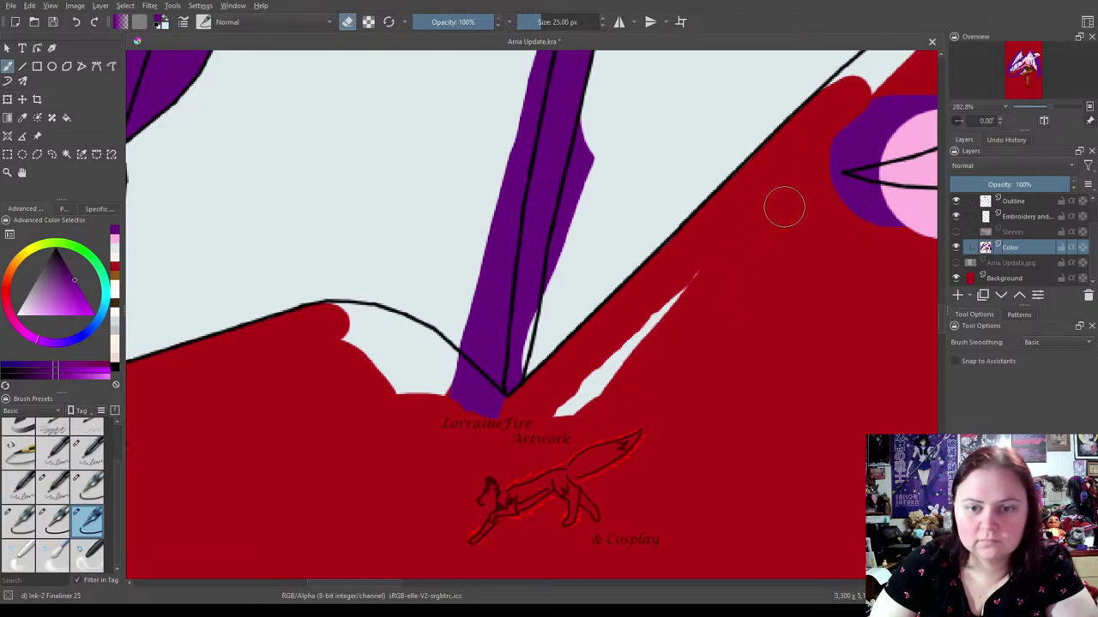
{"action": "mouse_move", "coordinate": [783, 206]}
{"action": "left_mouse_down"}
{"action": "mouse_move", "coordinate": [632, 338]}
{"action": "mouse_move", "coordinate": [544, 458]}
{"action": "left_mouse_up"}
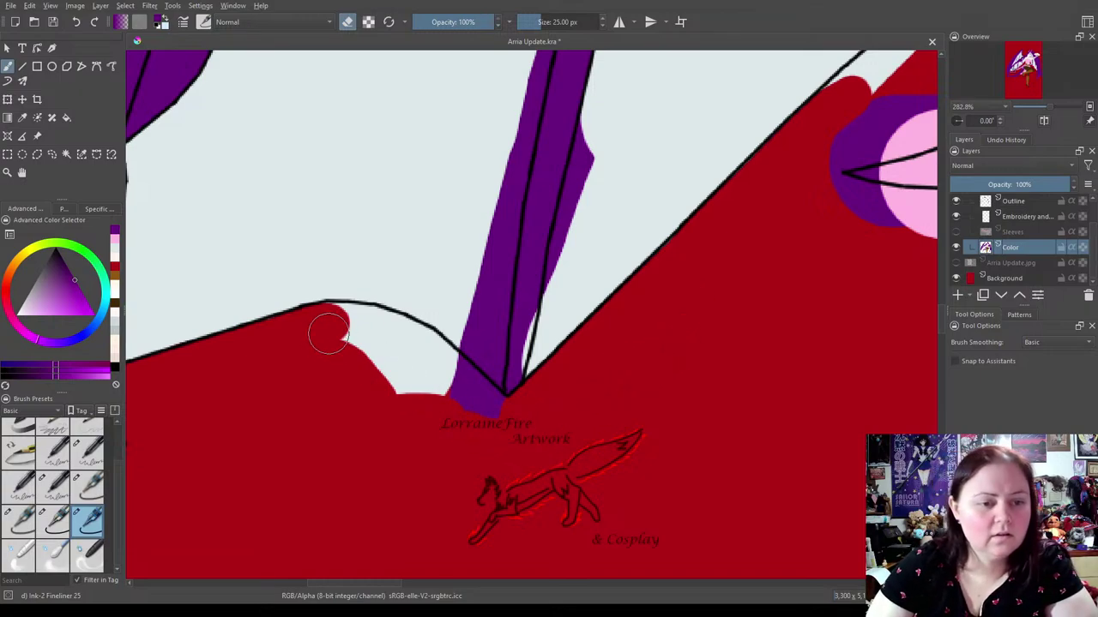
{"action": "mouse_move", "coordinate": [345, 375]}
{"action": "left_mouse_down"}
{"action": "mouse_move", "coordinate": [339, 320]}
{"action": "mouse_move", "coordinate": [429, 355]}
{"action": "mouse_move", "coordinate": [414, 343]}
{"action": "mouse_move", "coordinate": [493, 418]}
{"action": "left_mouse_up"}
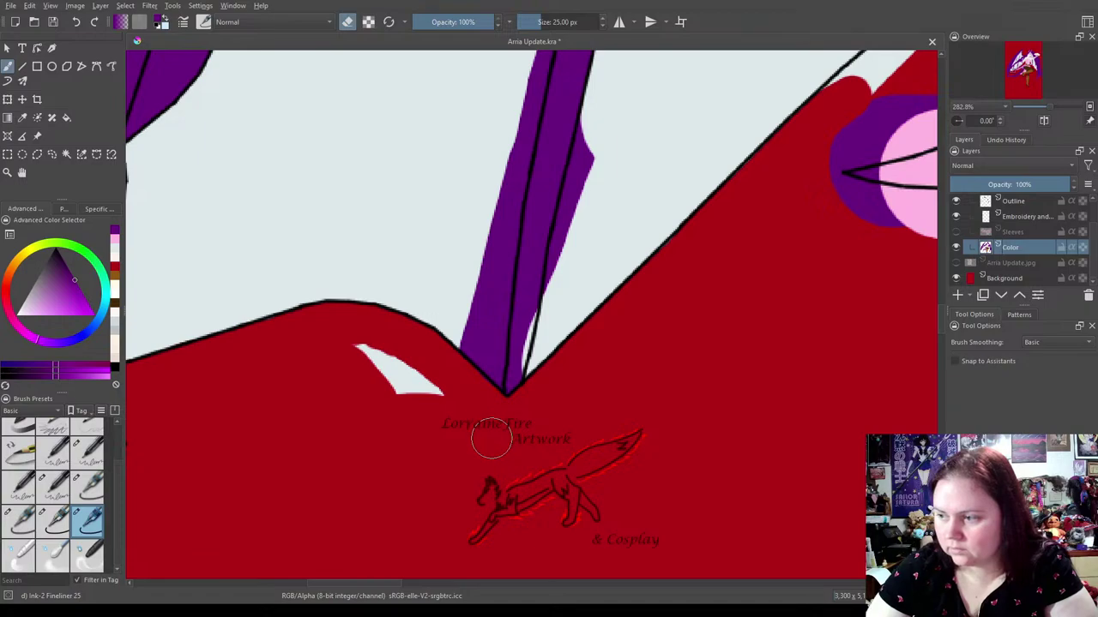
{"action": "mouse_move", "coordinate": [475, 396]}
{"action": "left_mouse_down"}
{"action": "mouse_move", "coordinate": [379, 348]}
{"action": "mouse_move", "coordinate": [360, 356]}
{"action": "mouse_move", "coordinate": [435, 400]}
{"action": "left_mouse_up"}
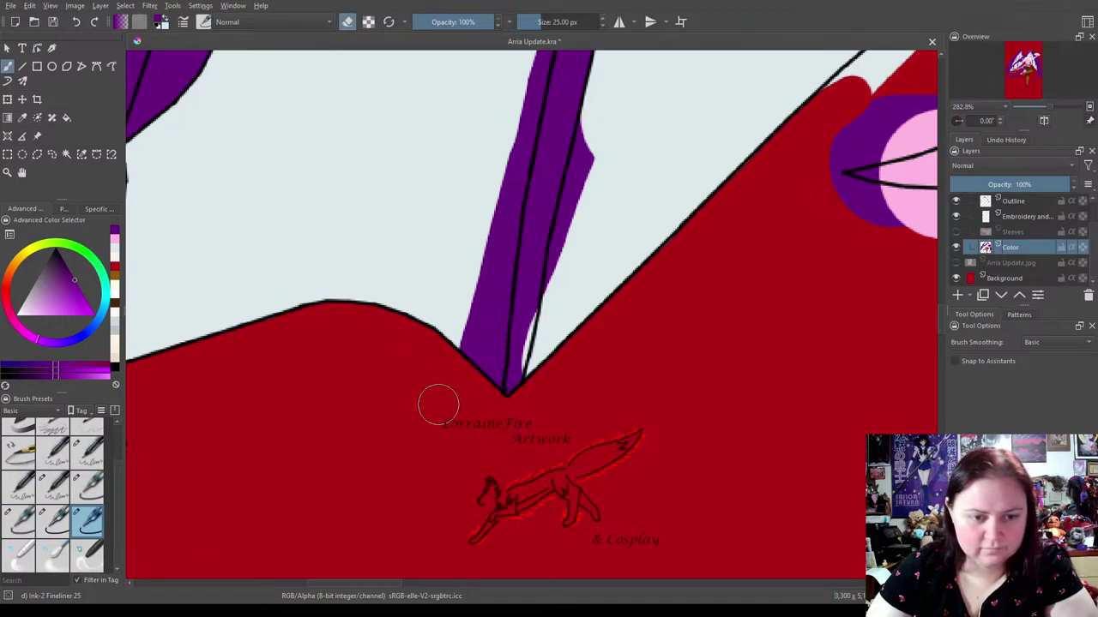
Paint the pale membrane colour into the corner beside the wing rib's tip with the 5 px fineliner.
{"action": "left_click", "coordinate": [53, 521]}
{"action": "left_click", "coordinate": [19, 521]}
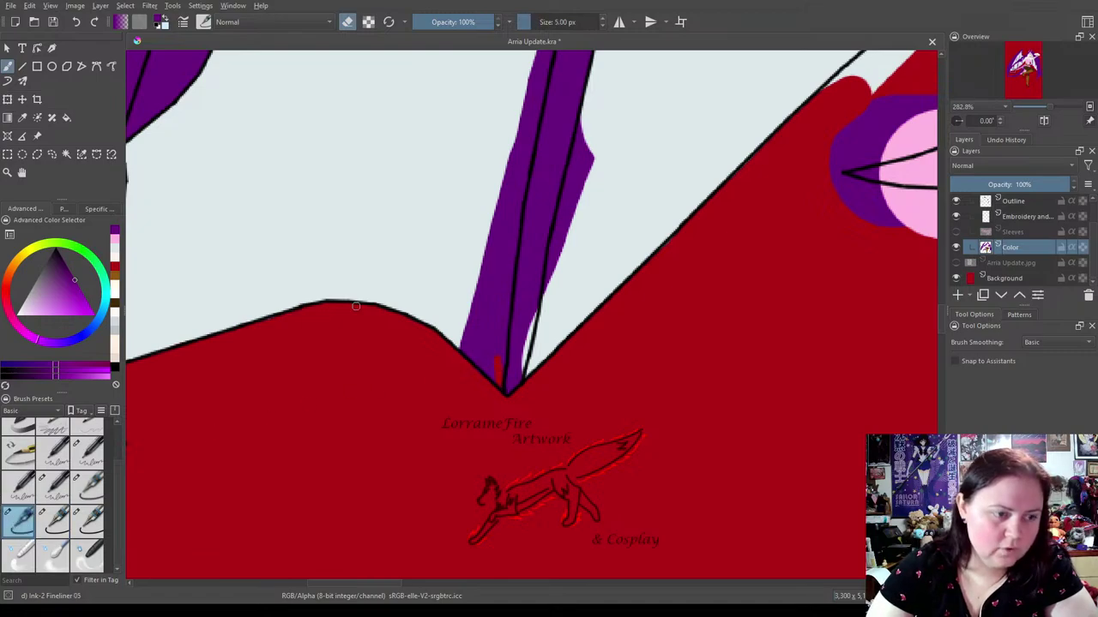
{"action": "left_click", "coordinate": [114, 254]}
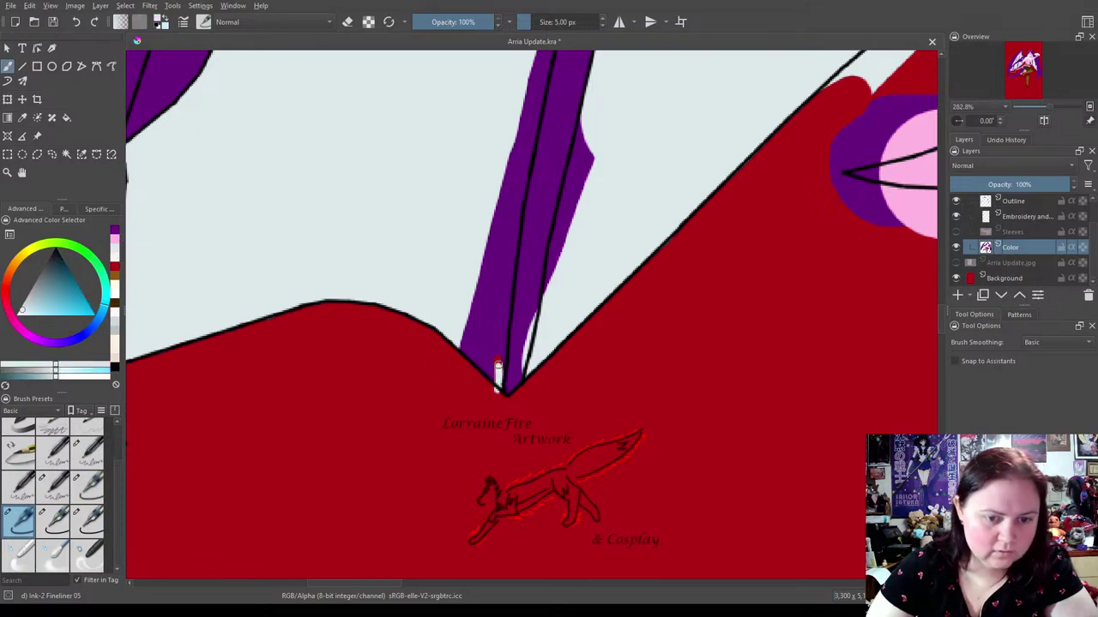
{"action": "left_click_drag", "start_coordinate": [500, 385], "coordinate": [498, 367]}
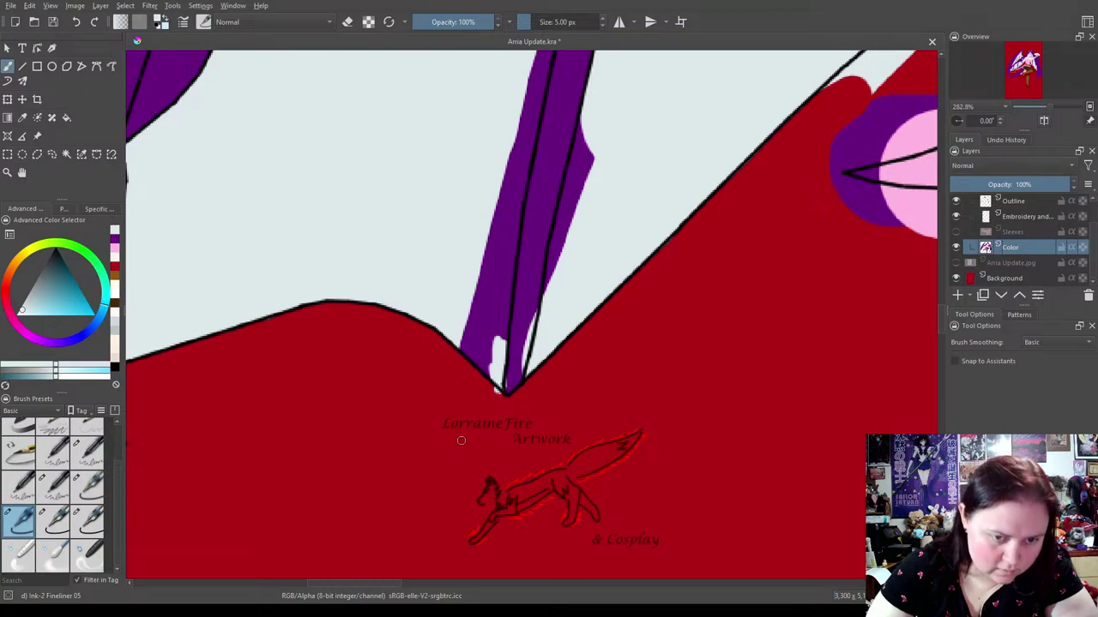
Cover the purple spill outside the wing rib's left outline with the pale membrane colour, using the 10 px fineliner.
{"action": "left_click", "coordinate": [115, 244]}
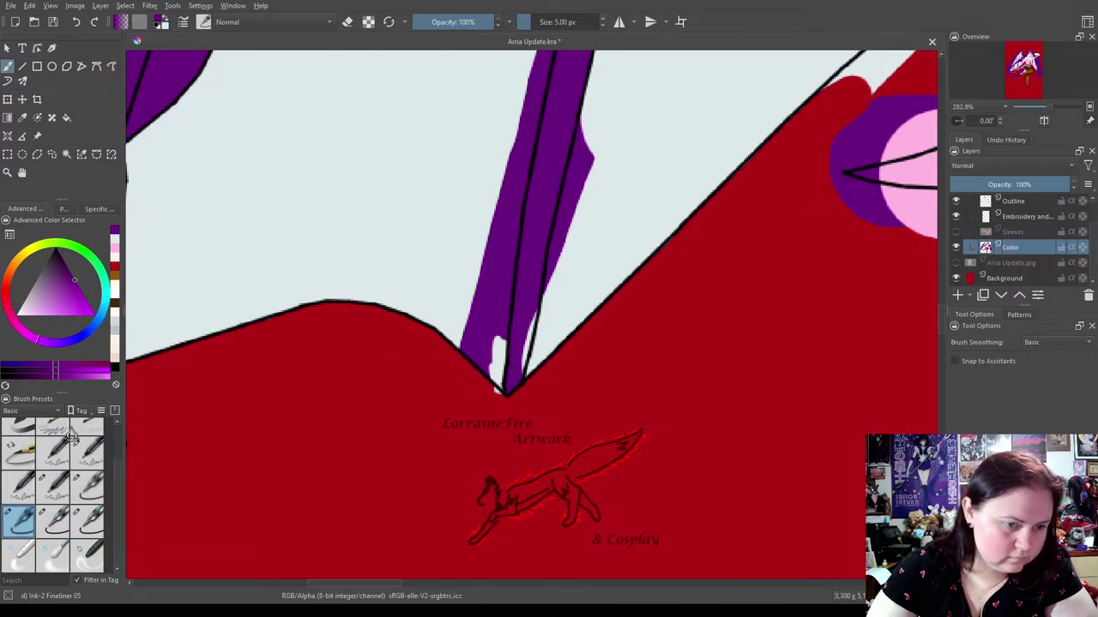
{"action": "left_click", "coordinate": [55, 523]}
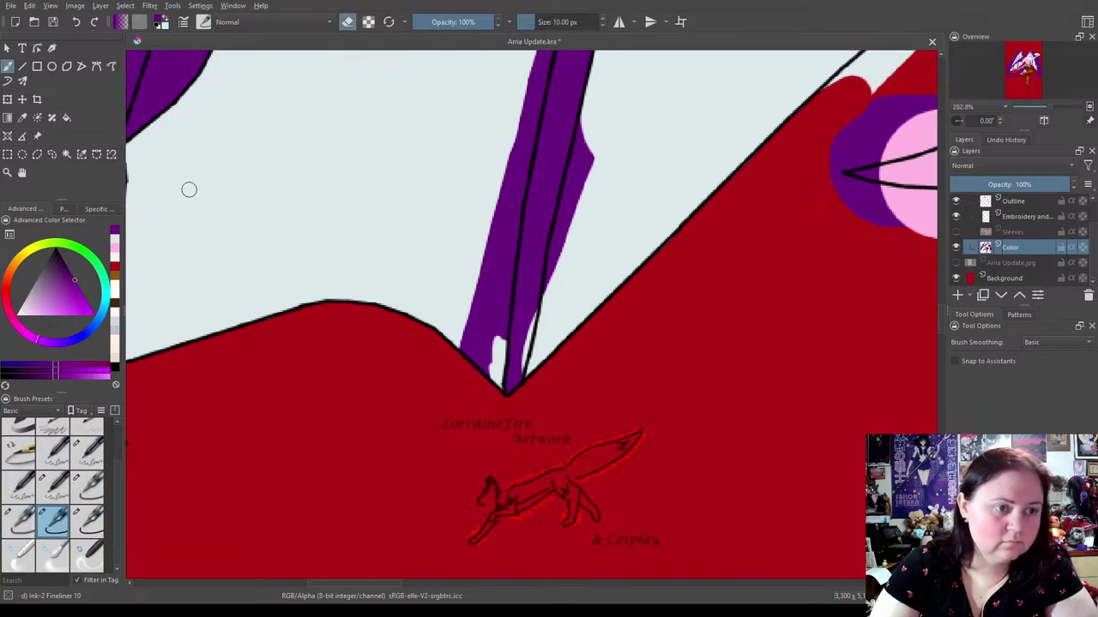
{"action": "left_click", "coordinate": [116, 248]}
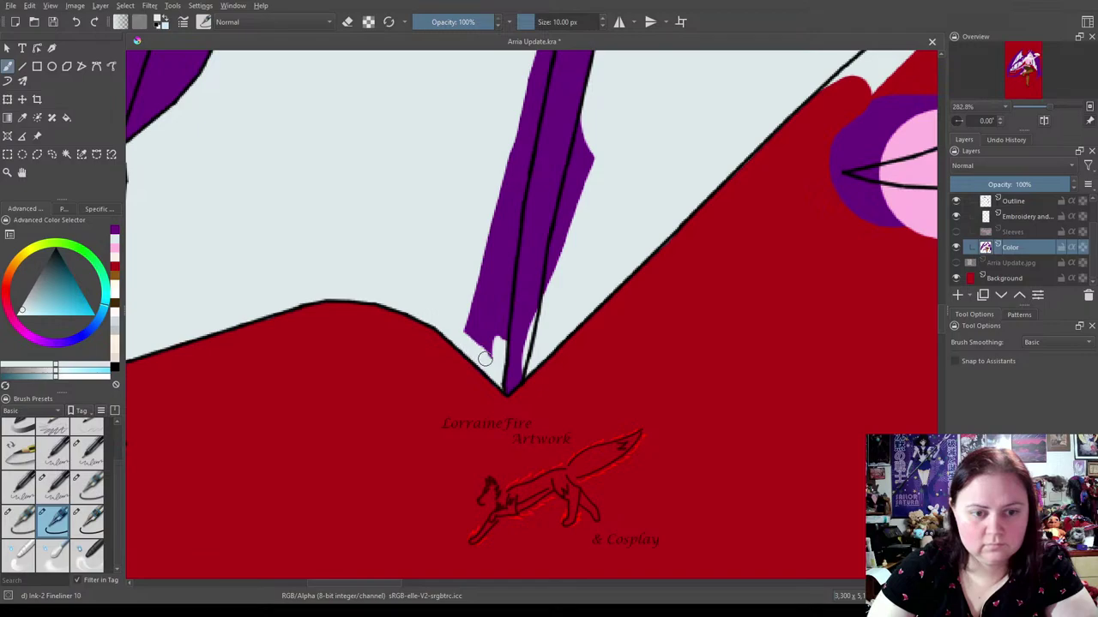
{"action": "mouse_move", "coordinate": [486, 363]}
{"action": "left_mouse_down"}
{"action": "mouse_move", "coordinate": [470, 318]}
{"action": "mouse_move", "coordinate": [498, 190]}
{"action": "left_mouse_up"}
{"action": "mouse_move", "coordinate": [539, 68]}
{"action": "left_mouse_down"}
{"action": "mouse_move", "coordinate": [534, 100]}
{"action": "mouse_move", "coordinate": [544, 54]}
{"action": "mouse_move", "coordinate": [492, 312]}
{"action": "left_mouse_up"}
{"action": "left_click_drag", "start_coordinate": [488, 273], "coordinate": [497, 294]}
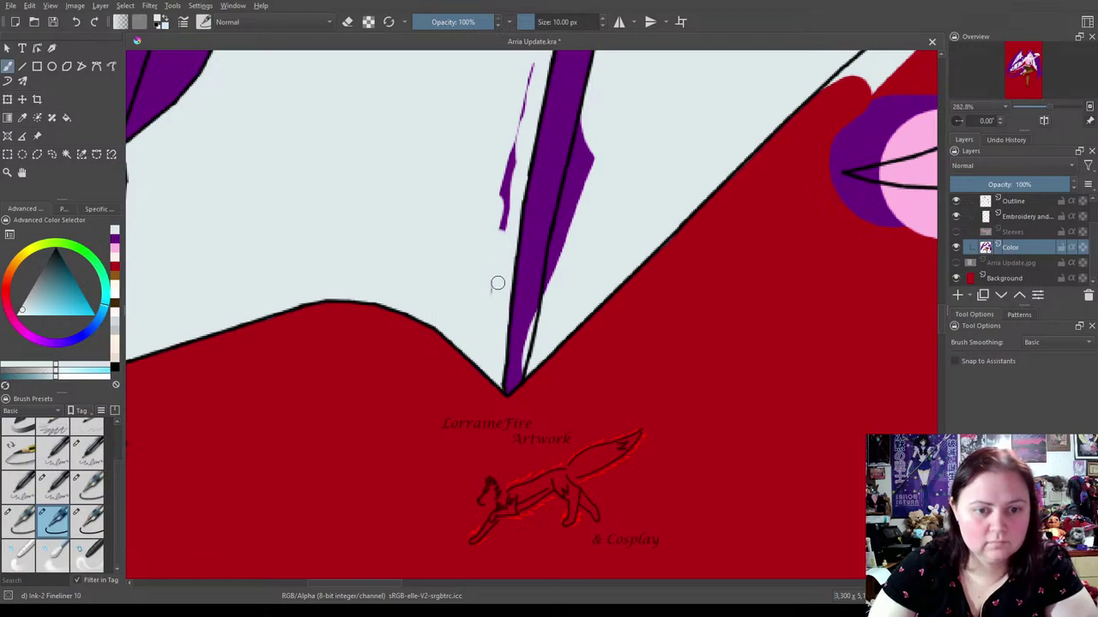
{"action": "left_click_drag", "start_coordinate": [503, 241], "coordinate": [512, 146]}
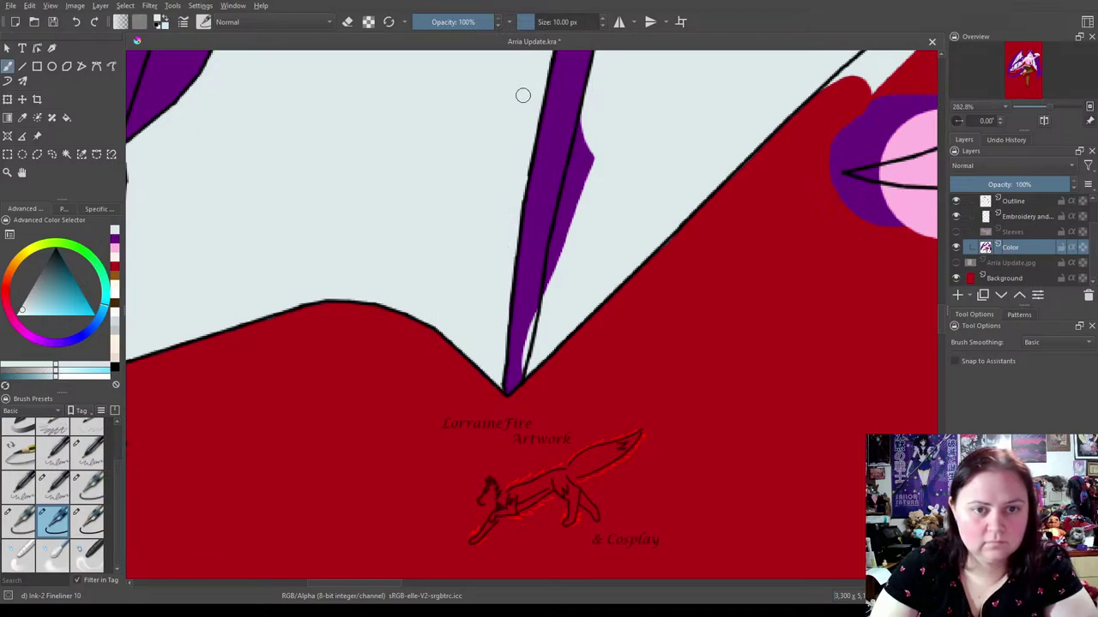
Cover the purple spill outside the rib's right outline with the pale membrane colour and fill the gap near its tip with purple.
{"action": "left_click_drag", "start_coordinate": [585, 121], "coordinate": [557, 243]}
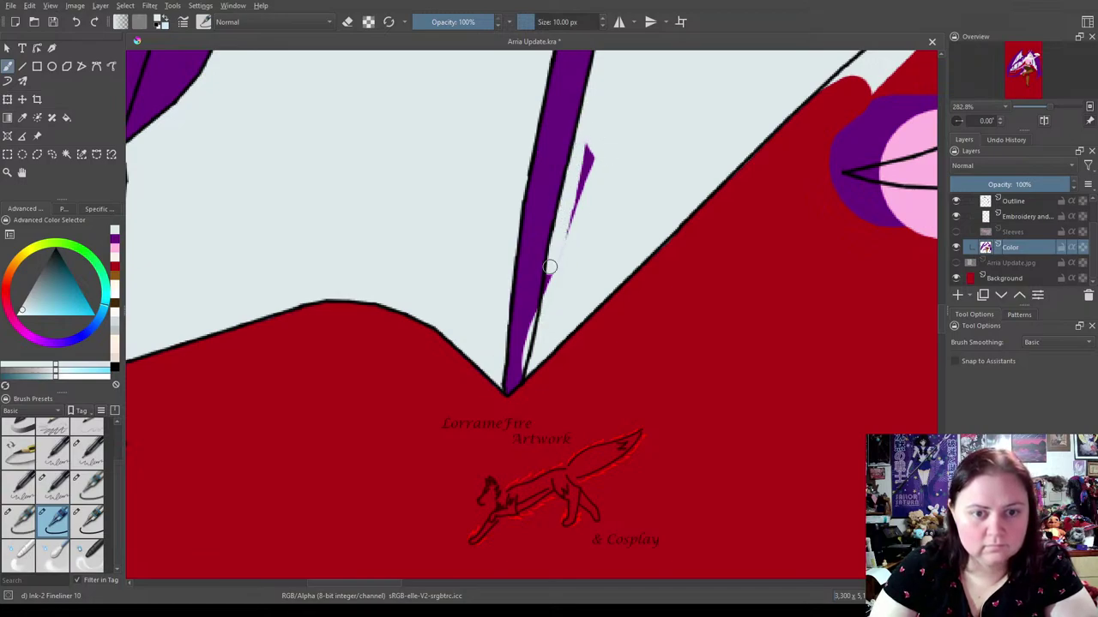
{"action": "mouse_move", "coordinate": [551, 297]}
{"action": "left_mouse_down"}
{"action": "mouse_move", "coordinate": [594, 164]}
{"action": "mouse_move", "coordinate": [565, 241]}
{"action": "left_mouse_up"}
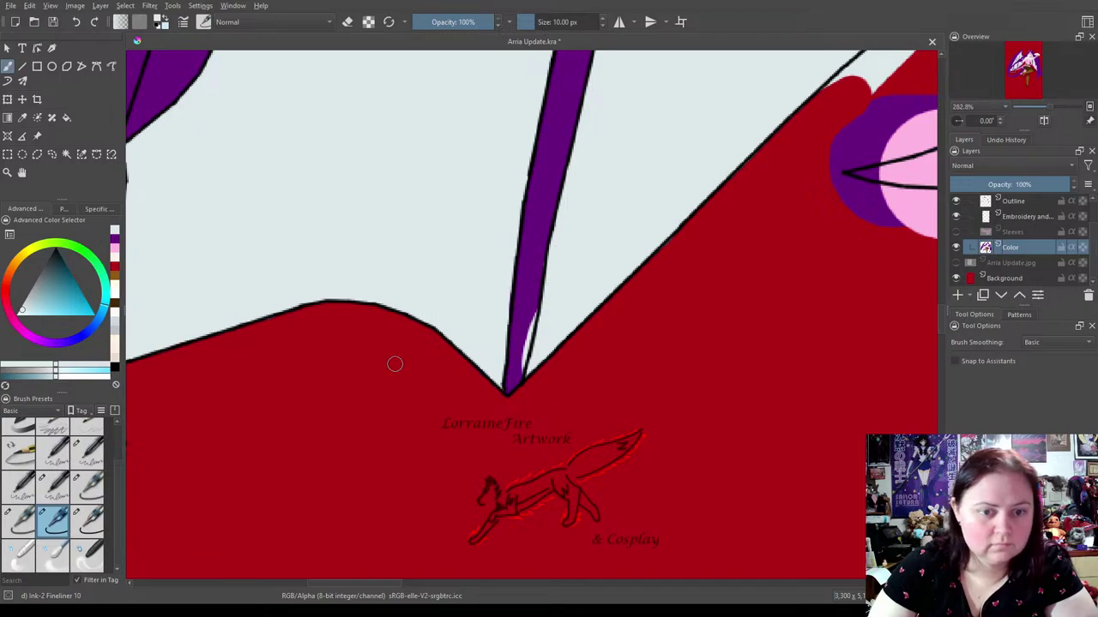
{"action": "left_click", "coordinate": [115, 248]}
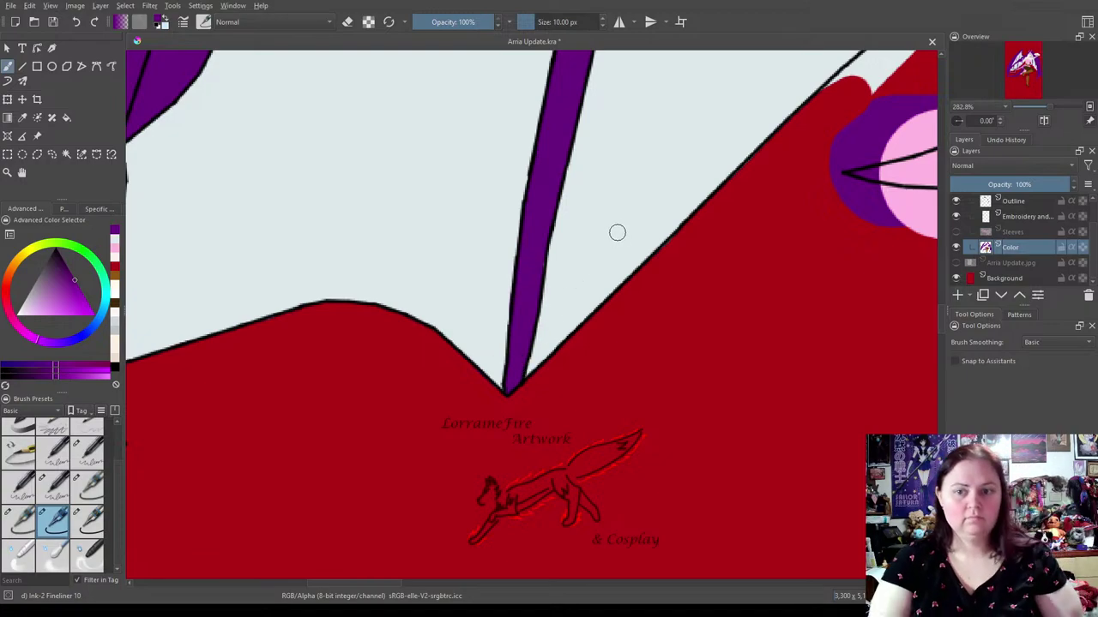
{"action": "left_click_drag", "start_coordinate": [613, 236], "coordinate": [537, 320]}
Paint the uncoloured pointed tip of the sword's scabbard pink with the 10 px fineliner.
{"action": "left_click_drag", "start_coordinate": [637, 372], "coordinate": [442, 190]}
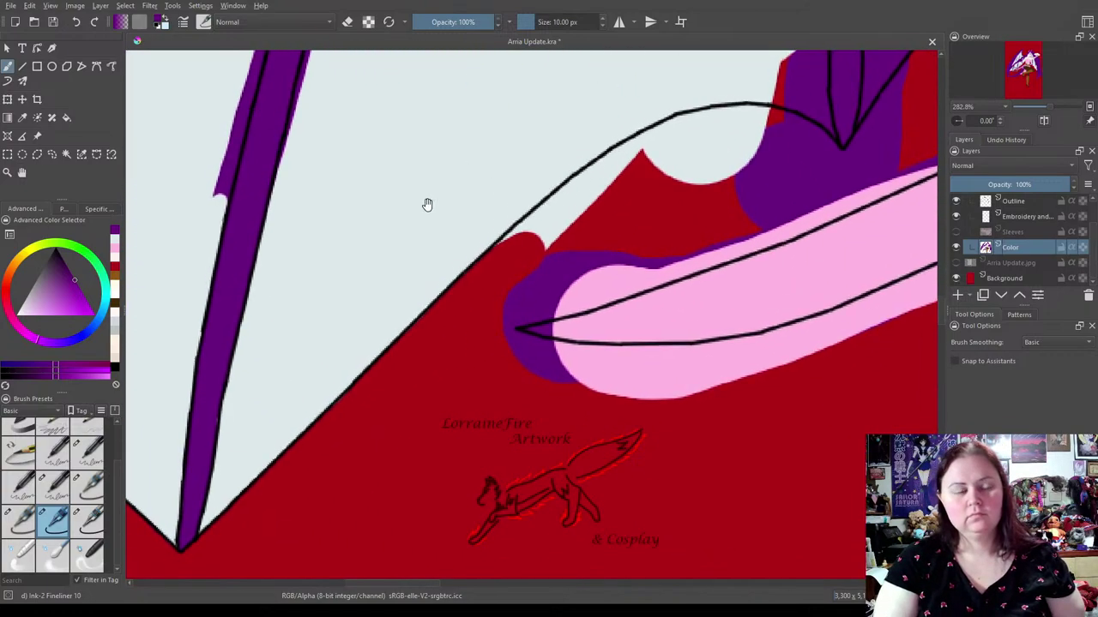
{"action": "left_click", "coordinate": [112, 254]}
{"action": "left_click_drag", "start_coordinate": [529, 324], "coordinate": [560, 332]}
Erase a border of spilled pink and purple along the scabbard's upper and lower outlines with the 25 px fineliner.
{"action": "left_click", "coordinate": [88, 521]}
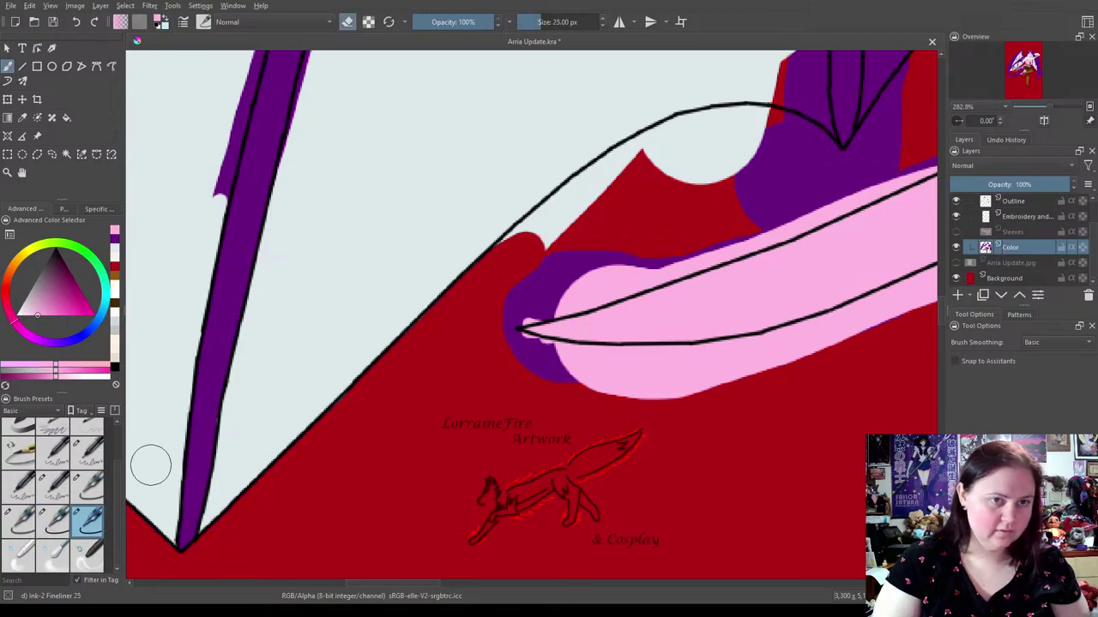
{"action": "mouse_move", "coordinate": [509, 306]}
{"action": "left_mouse_down"}
{"action": "mouse_move", "coordinate": [715, 246]}
{"action": "mouse_move", "coordinate": [918, 159]}
{"action": "left_mouse_up"}
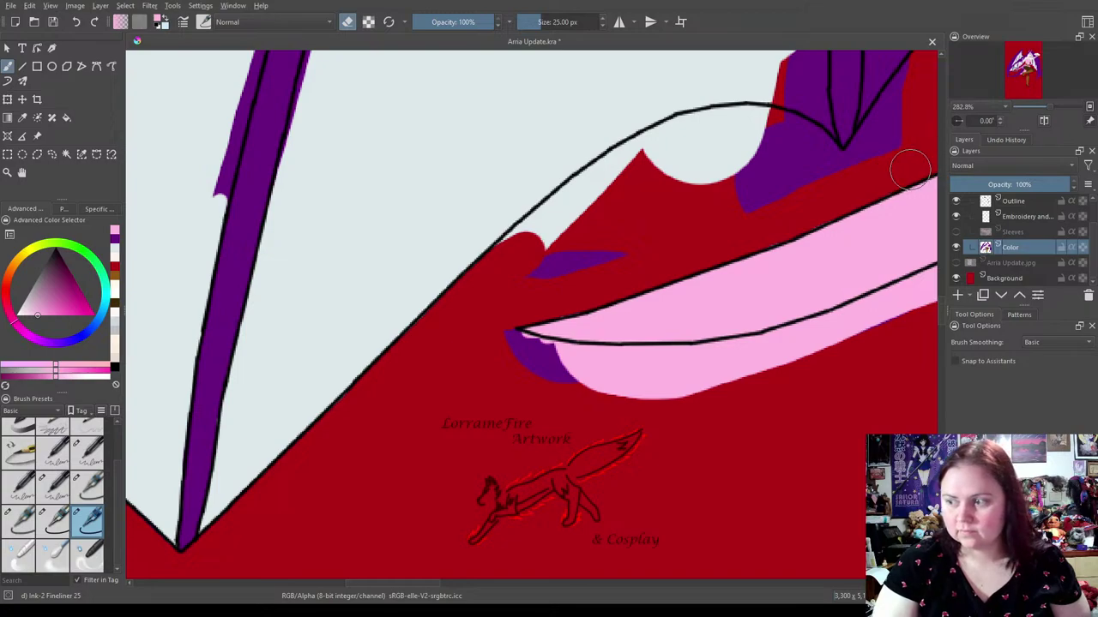
{"action": "mouse_move", "coordinate": [510, 343]}
{"action": "left_mouse_down"}
{"action": "mouse_move", "coordinate": [703, 364]}
{"action": "mouse_move", "coordinate": [673, 366]}
{"action": "mouse_move", "coordinate": [804, 343]}
{"action": "mouse_move", "coordinate": [790, 348]}
{"action": "mouse_move", "coordinate": [922, 293]}
{"action": "left_mouse_up"}
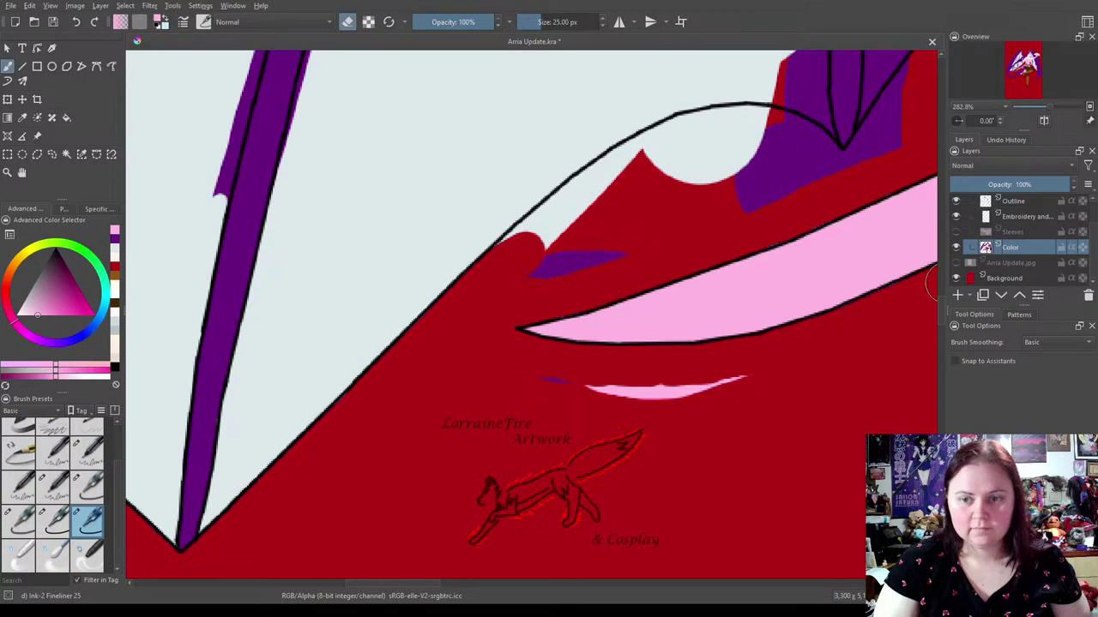
Erase the leftover pink and purple patches below the scabbard and the colour spilled outside the wing's lower edge with the 25 px fineliner.
{"action": "mouse_move", "coordinate": [711, 368]}
{"action": "left_mouse_down"}
{"action": "mouse_move", "coordinate": [587, 387]}
{"action": "mouse_move", "coordinate": [520, 380]}
{"action": "mouse_move", "coordinate": [759, 385]}
{"action": "mouse_move", "coordinate": [608, 409]}
{"action": "left_mouse_up"}
{"action": "mouse_move", "coordinate": [570, 220]}
{"action": "left_mouse_down"}
{"action": "mouse_move", "coordinate": [617, 245]}
{"action": "mouse_move", "coordinate": [590, 269]}
{"action": "mouse_move", "coordinate": [534, 264]}
{"action": "mouse_move", "coordinate": [529, 251]}
{"action": "mouse_move", "coordinate": [507, 260]}
{"action": "mouse_move", "coordinate": [574, 200]}
{"action": "mouse_move", "coordinate": [678, 139]}
{"action": "mouse_move", "coordinate": [664, 141]}
{"action": "mouse_move", "coordinate": [765, 126]}
{"action": "mouse_move", "coordinate": [667, 147]}
{"action": "mouse_move", "coordinate": [772, 145]}
{"action": "mouse_move", "coordinate": [781, 128]}
{"action": "mouse_move", "coordinate": [831, 168]}
{"action": "mouse_move", "coordinate": [766, 198]}
{"action": "mouse_move", "coordinate": [802, 162]}
{"action": "mouse_move", "coordinate": [697, 176]}
{"action": "mouse_move", "coordinate": [733, 213]}
{"action": "mouse_move", "coordinate": [751, 211]}
{"action": "mouse_move", "coordinate": [855, 173]}
{"action": "mouse_move", "coordinate": [811, 150]}
{"action": "mouse_move", "coordinate": [824, 166]}
{"action": "mouse_move", "coordinate": [858, 166]}
{"action": "mouse_move", "coordinate": [918, 82]}
{"action": "left_mouse_up"}
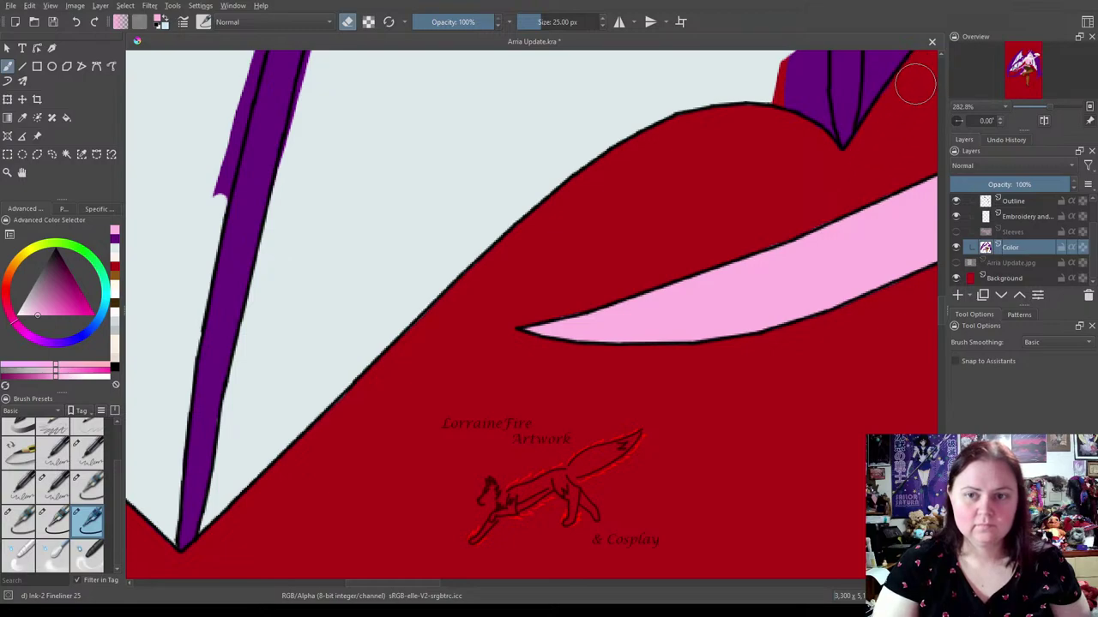
{"action": "left_click_drag", "start_coordinate": [442, 225], "coordinate": [474, 222]}
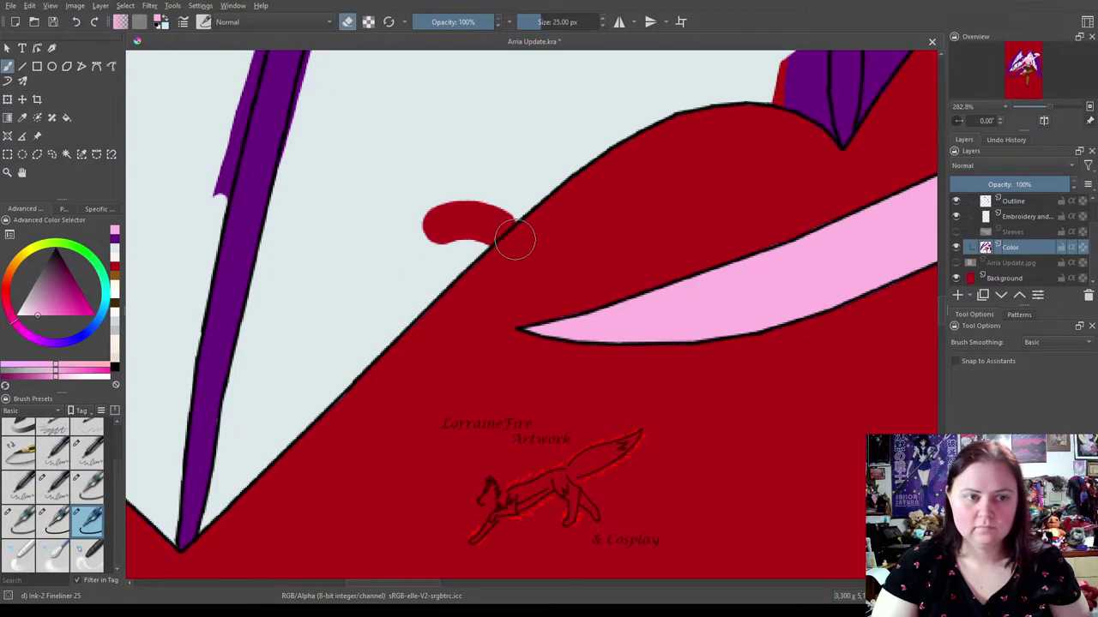
{"action": "key", "text": "ctrl+z"}
Cover the red streak on the wing membrane and the spill along both sides of the rib with the pale membrane colour, using the 25 px fineliner.
{"action": "mouse_move", "coordinate": [453, 54]}
{"action": "left_mouse_down"}
{"action": "mouse_move", "coordinate": [600, 438]}
{"action": "mouse_move", "coordinate": [644, 245]}
{"action": "mouse_move", "coordinate": [644, 257]}
{"action": "left_mouse_up"}
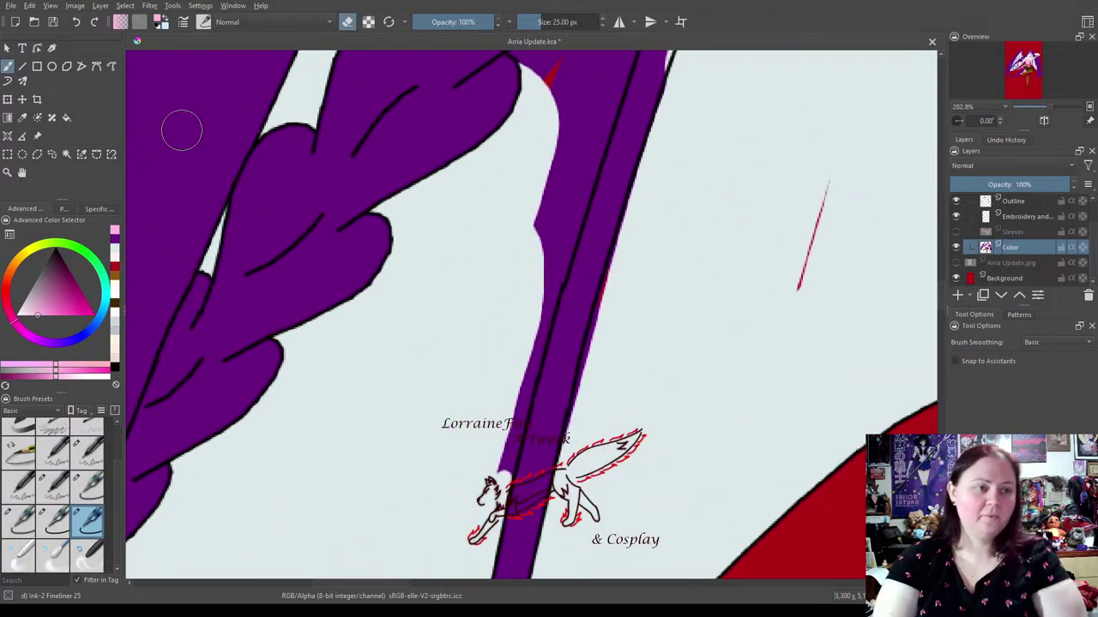
{"action": "left_click", "coordinate": [113, 256]}
{"action": "key", "text": "e"}
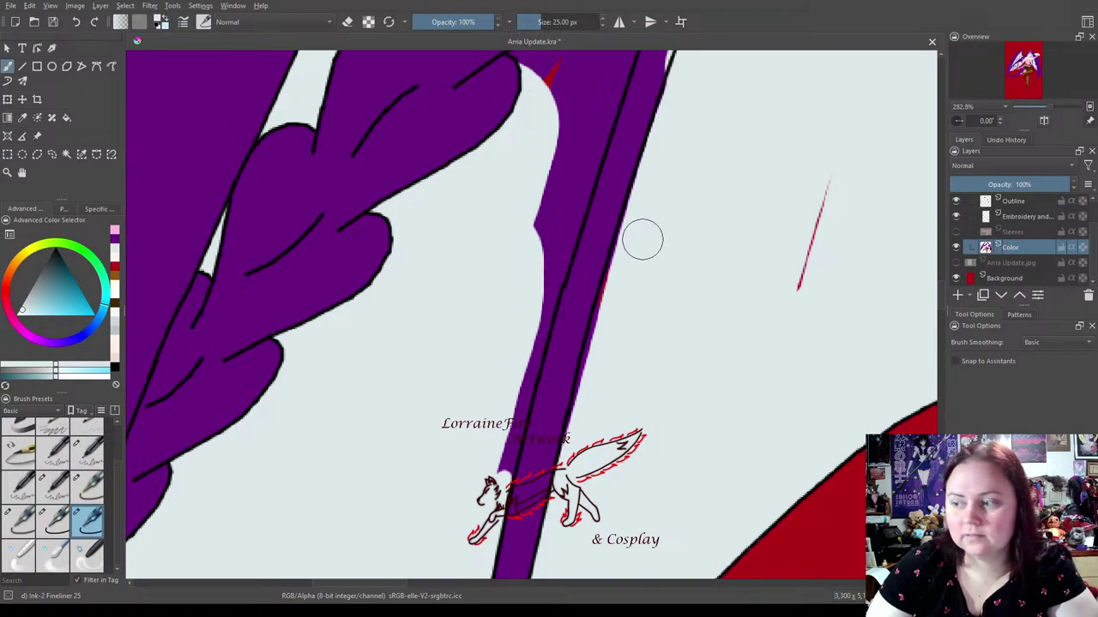
{"action": "left_click_drag", "start_coordinate": [834, 158], "coordinate": [799, 306]}
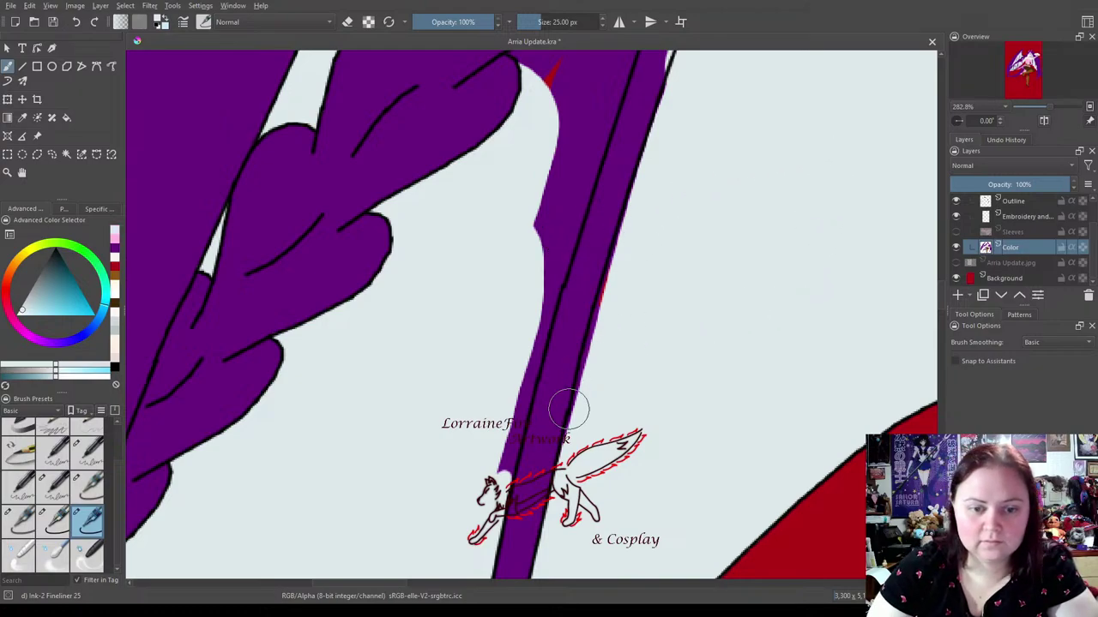
{"action": "left_click_drag", "start_coordinate": [582, 449], "coordinate": [642, 219]}
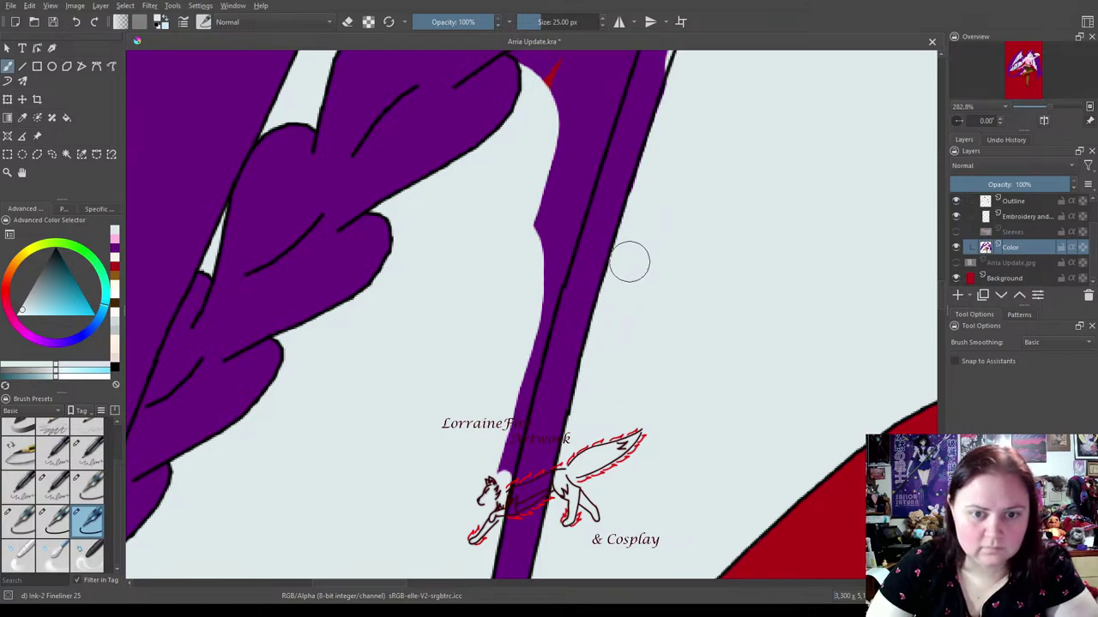
{"action": "mouse_move", "coordinate": [607, 77]}
{"action": "left_mouse_down"}
{"action": "mouse_move", "coordinate": [622, 52]}
{"action": "mouse_move", "coordinate": [545, 262]}
{"action": "mouse_move", "coordinate": [498, 450]}
{"action": "mouse_move", "coordinate": [573, 95]}
{"action": "mouse_move", "coordinate": [551, 89]}
{"action": "mouse_move", "coordinate": [538, 66]}
{"action": "mouse_move", "coordinate": [595, 54]}
{"action": "left_mouse_up"}
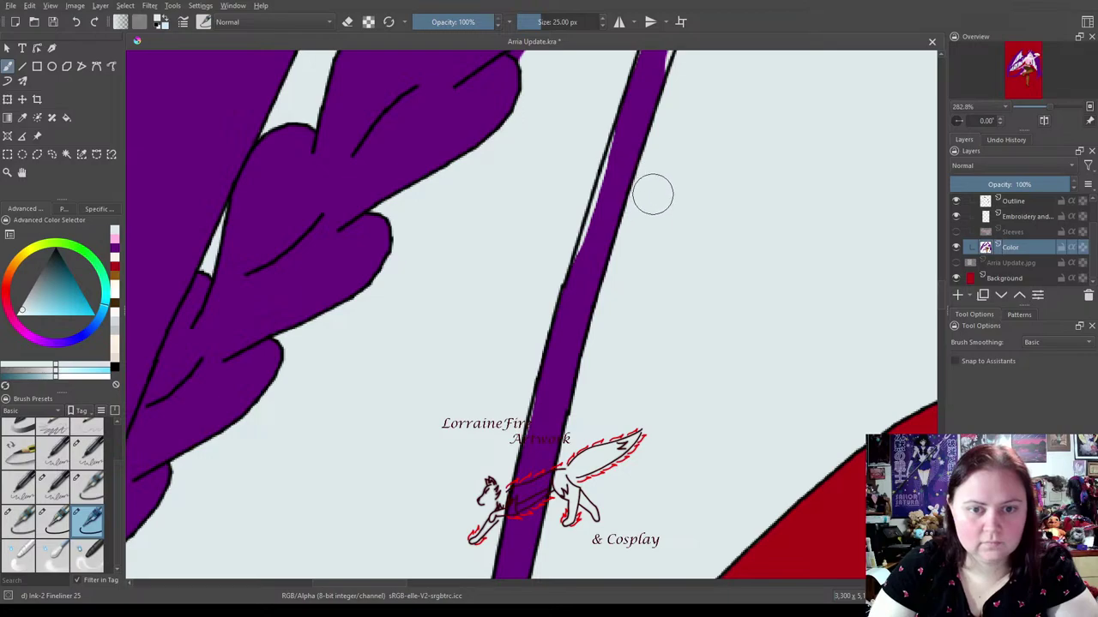
Fill the pale gaps inside the rib with purple along its left outline and just below the braid, using the 10 px fineliner.
{"action": "left_click", "coordinate": [54, 523]}
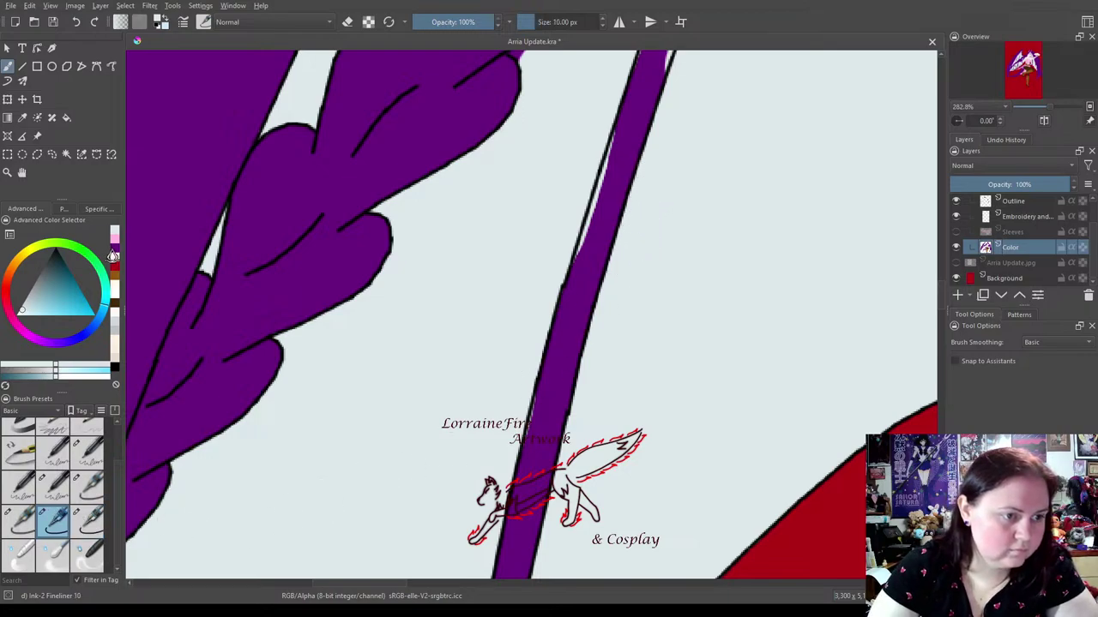
{"action": "left_click", "coordinate": [112, 255]}
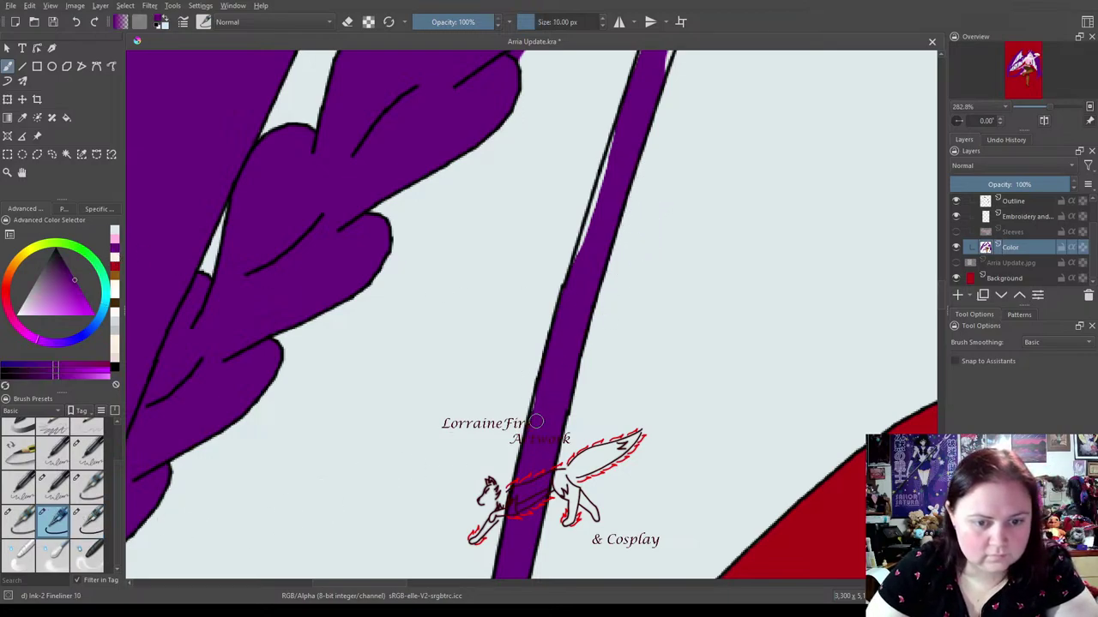
{"action": "left_click_drag", "start_coordinate": [540, 406], "coordinate": [618, 181]}
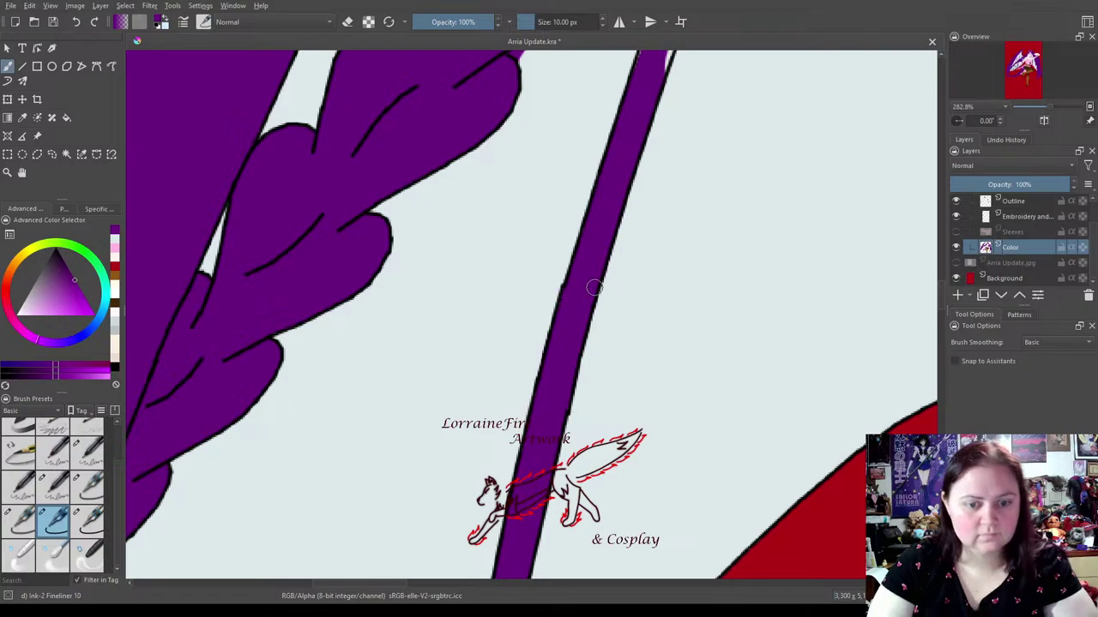
{"action": "mouse_move", "coordinate": [656, 240]}
{"action": "left_mouse_down"}
{"action": "mouse_move", "coordinate": [645, 413]}
{"action": "mouse_move", "coordinate": [656, 338]}
{"action": "mouse_move", "coordinate": [683, 380]}
{"action": "mouse_move", "coordinate": [691, 373]}
{"action": "left_mouse_up"}
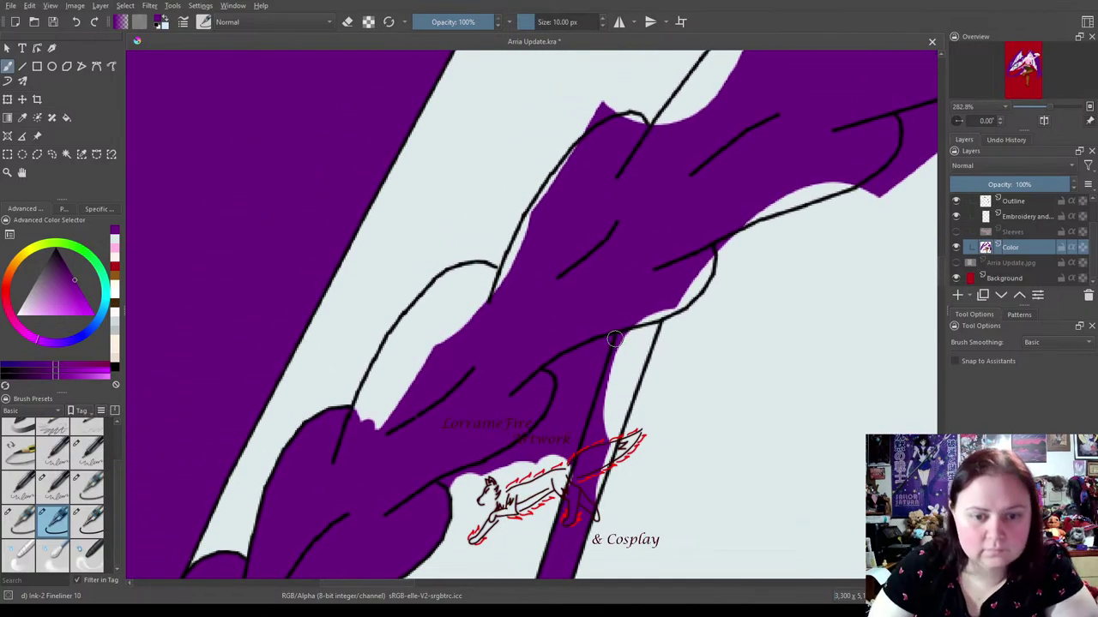
{"action": "left_click_drag", "start_coordinate": [623, 337], "coordinate": [642, 335]}
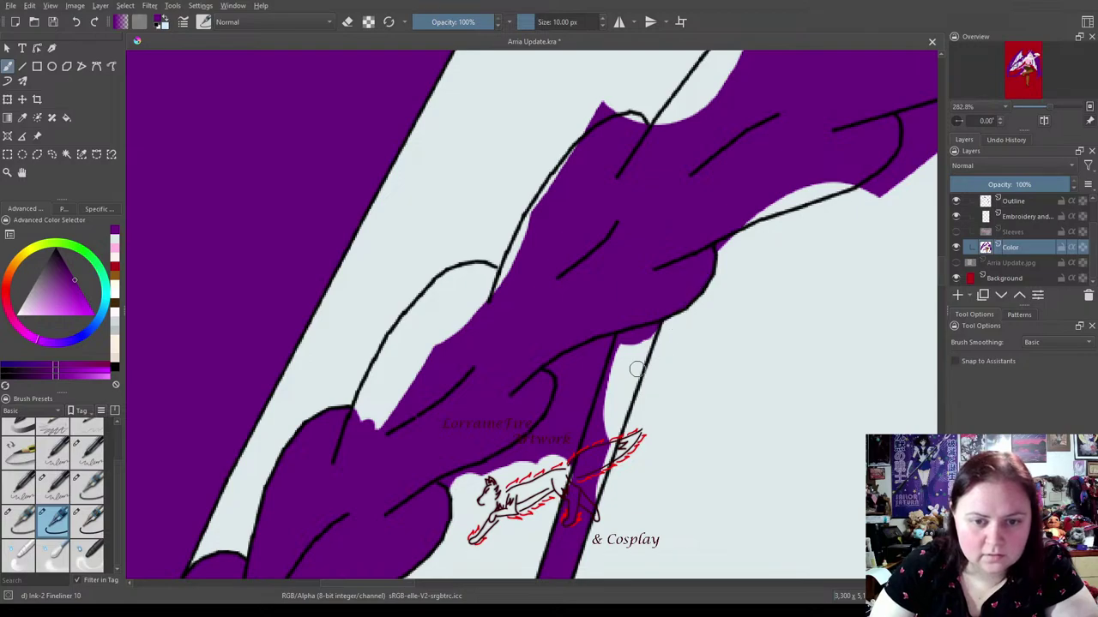
{"action": "left_click_drag", "start_coordinate": [642, 348], "coordinate": [621, 415]}
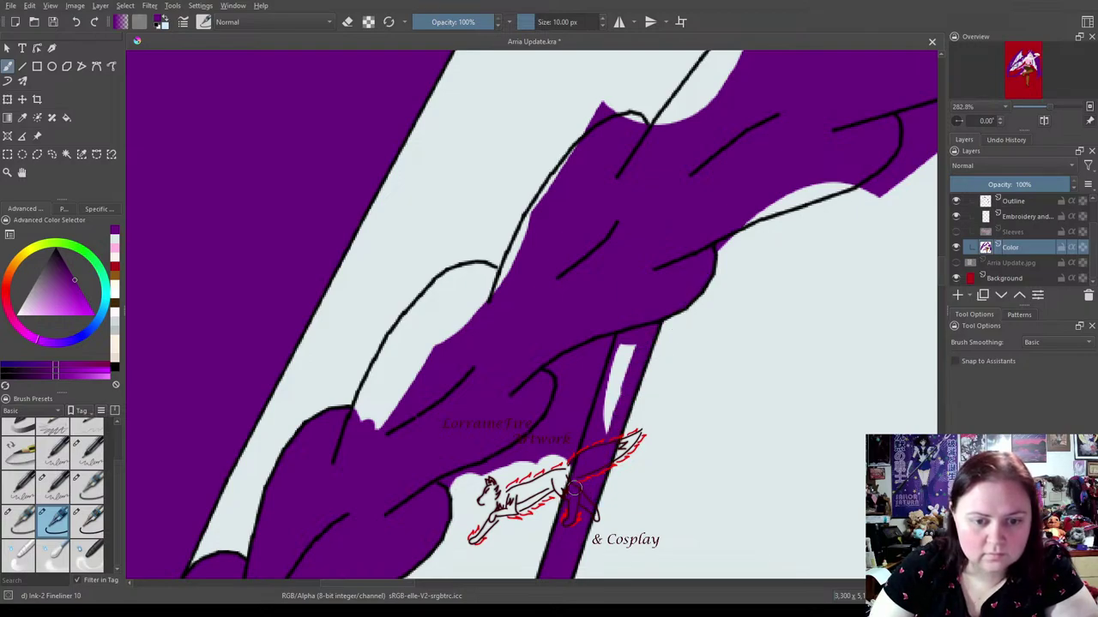
{"action": "mouse_move", "coordinate": [597, 423]}
{"action": "left_mouse_down"}
{"action": "mouse_move", "coordinate": [612, 384]}
{"action": "mouse_move", "coordinate": [604, 434]}
{"action": "left_mouse_up"}
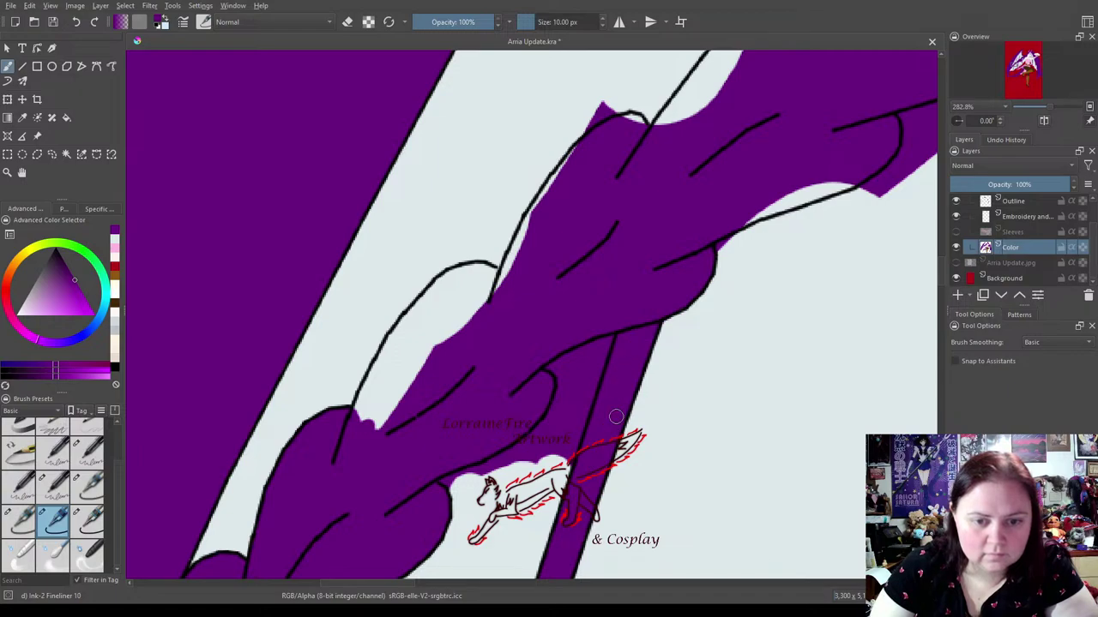
Fill the uncoloured braid lobes with purple up to their outlines, using the 10 px fineliner for edges and the 25 px one for larger areas.
{"action": "mouse_move", "coordinate": [362, 416]}
{"action": "left_mouse_down"}
{"action": "mouse_move", "coordinate": [364, 396]}
{"action": "mouse_move", "coordinate": [428, 301]}
{"action": "left_mouse_up"}
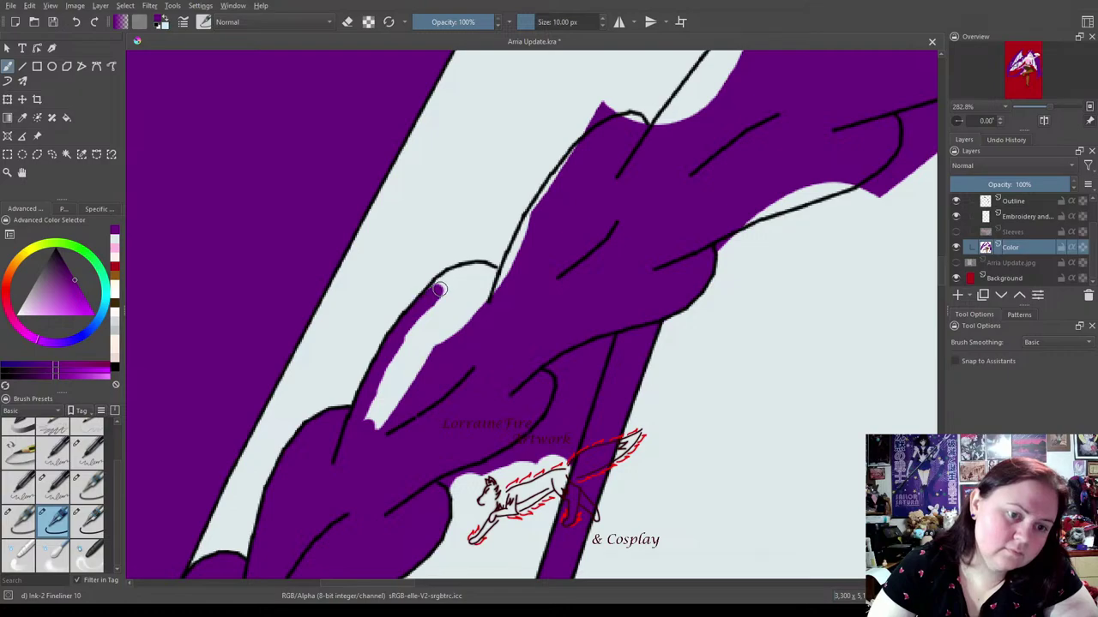
{"action": "mouse_move", "coordinate": [390, 343]}
{"action": "left_mouse_down"}
{"action": "mouse_move", "coordinate": [377, 387]}
{"action": "mouse_move", "coordinate": [436, 293]}
{"action": "left_mouse_up"}
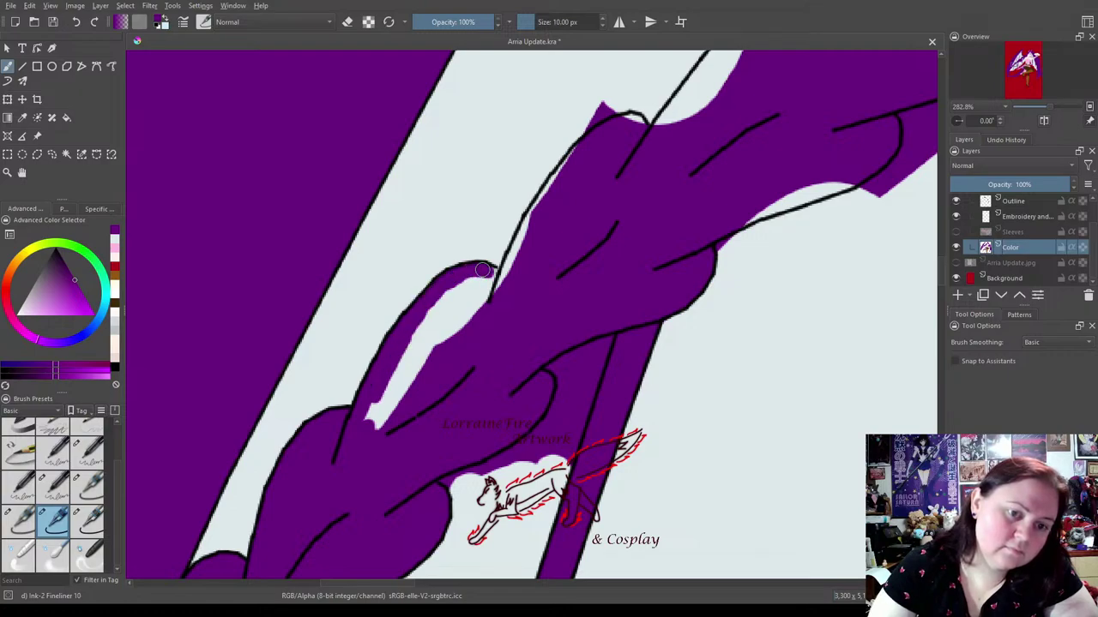
{"action": "left_click", "coordinate": [89, 525]}
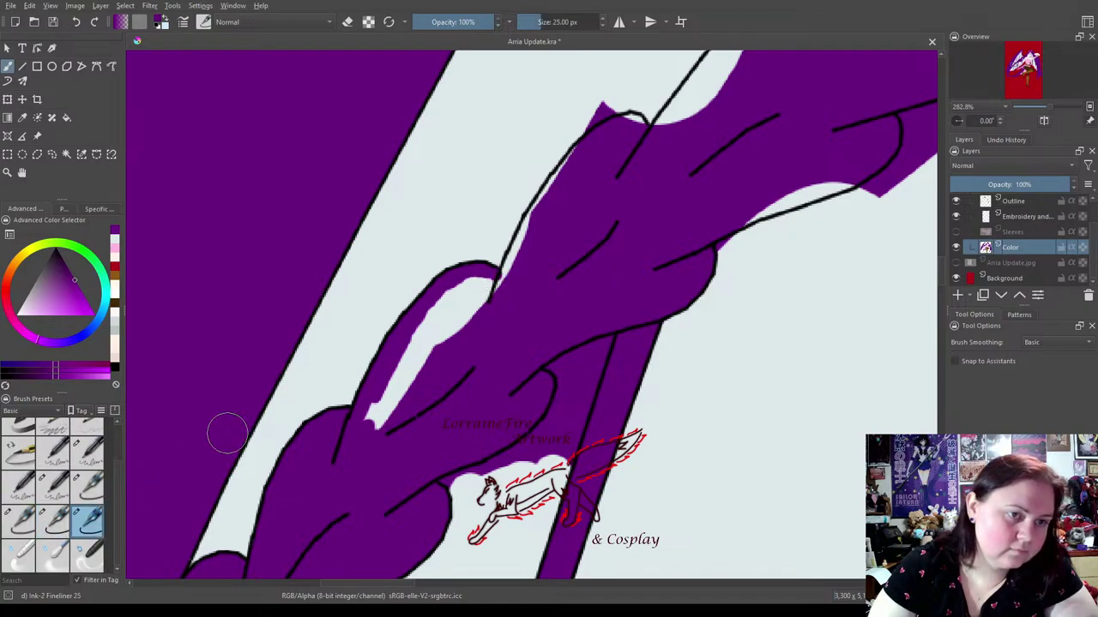
{"action": "mouse_move", "coordinate": [404, 421]}
{"action": "left_mouse_down"}
{"action": "mouse_move", "coordinate": [396, 388]}
{"action": "mouse_move", "coordinate": [428, 334]}
{"action": "mouse_move", "coordinate": [471, 296]}
{"action": "mouse_move", "coordinate": [495, 302]}
{"action": "mouse_move", "coordinate": [472, 289]}
{"action": "mouse_move", "coordinate": [473, 325]}
{"action": "mouse_move", "coordinate": [530, 304]}
{"action": "mouse_move", "coordinate": [530, 251]}
{"action": "mouse_move", "coordinate": [578, 174]}
{"action": "mouse_move", "coordinate": [630, 133]}
{"action": "mouse_move", "coordinate": [627, 144]}
{"action": "mouse_move", "coordinate": [703, 137]}
{"action": "mouse_move", "coordinate": [680, 130]}
{"action": "mouse_move", "coordinate": [688, 121]}
{"action": "mouse_move", "coordinate": [670, 130]}
{"action": "mouse_move", "coordinate": [711, 80]}
{"action": "left_mouse_up"}
{"action": "mouse_move", "coordinate": [747, 189]}
{"action": "left_mouse_down"}
{"action": "mouse_move", "coordinate": [743, 203]}
{"action": "mouse_move", "coordinate": [832, 175]}
{"action": "left_mouse_up"}
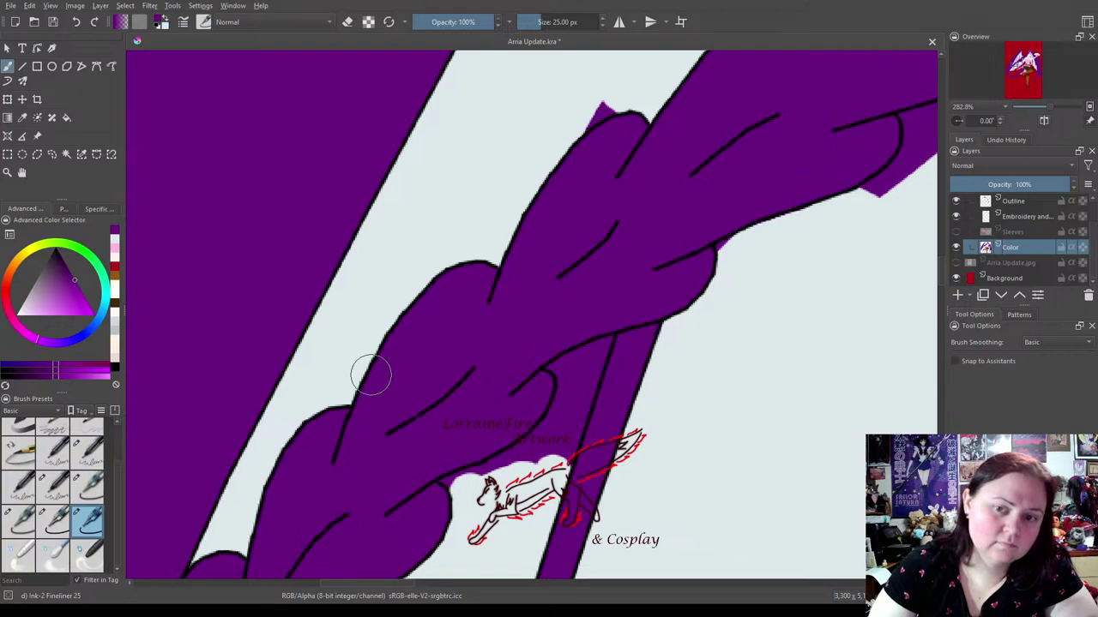
Cover the purple spill between the braid's lower lobes and the rib with the pale membrane colour, using the 10 px fineliner.
{"action": "left_click", "coordinate": [55, 521]}
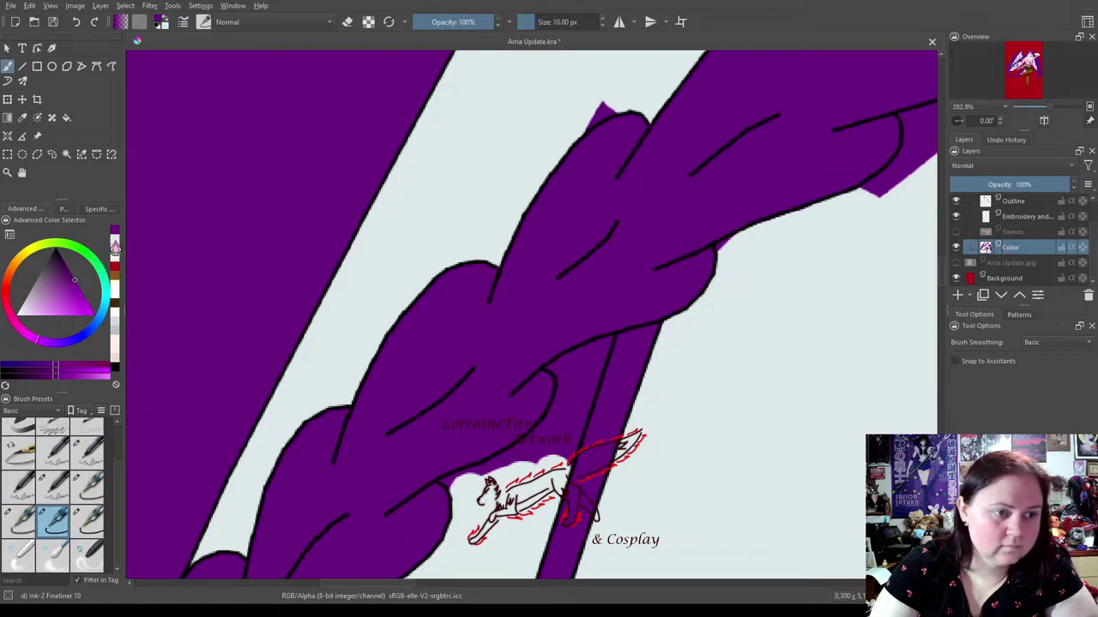
{"action": "left_click", "coordinate": [115, 248]}
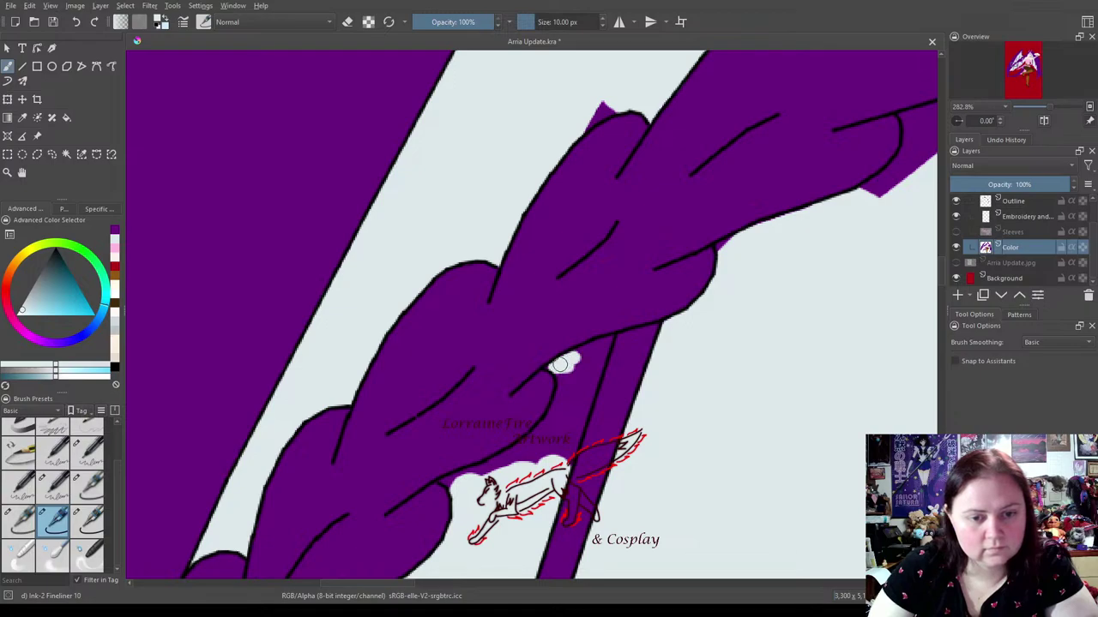
{"action": "left_click_drag", "start_coordinate": [605, 343], "coordinate": [597, 362]}
{"action": "left_click_drag", "start_coordinate": [580, 425], "coordinate": [572, 441]}
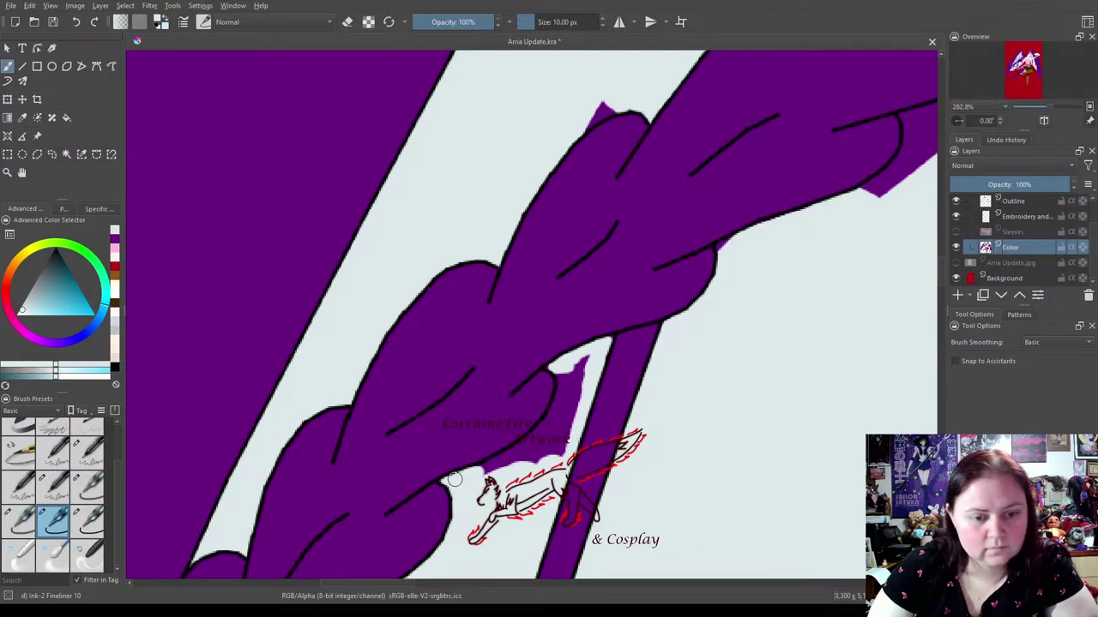
{"action": "left_click_drag", "start_coordinate": [506, 461], "coordinate": [550, 421]}
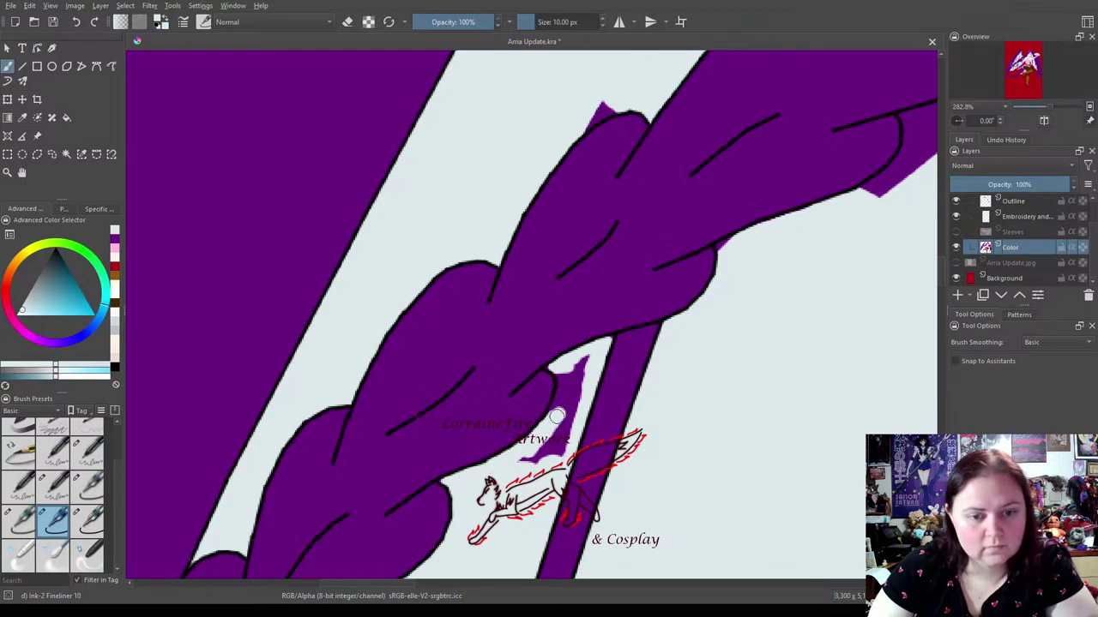
{"action": "mouse_move", "coordinate": [530, 459]}
{"action": "left_mouse_down"}
{"action": "mouse_move", "coordinate": [556, 424]}
{"action": "mouse_move", "coordinate": [565, 439]}
{"action": "left_mouse_up"}
{"action": "left_click_drag", "start_coordinate": [562, 380], "coordinate": [558, 411]}
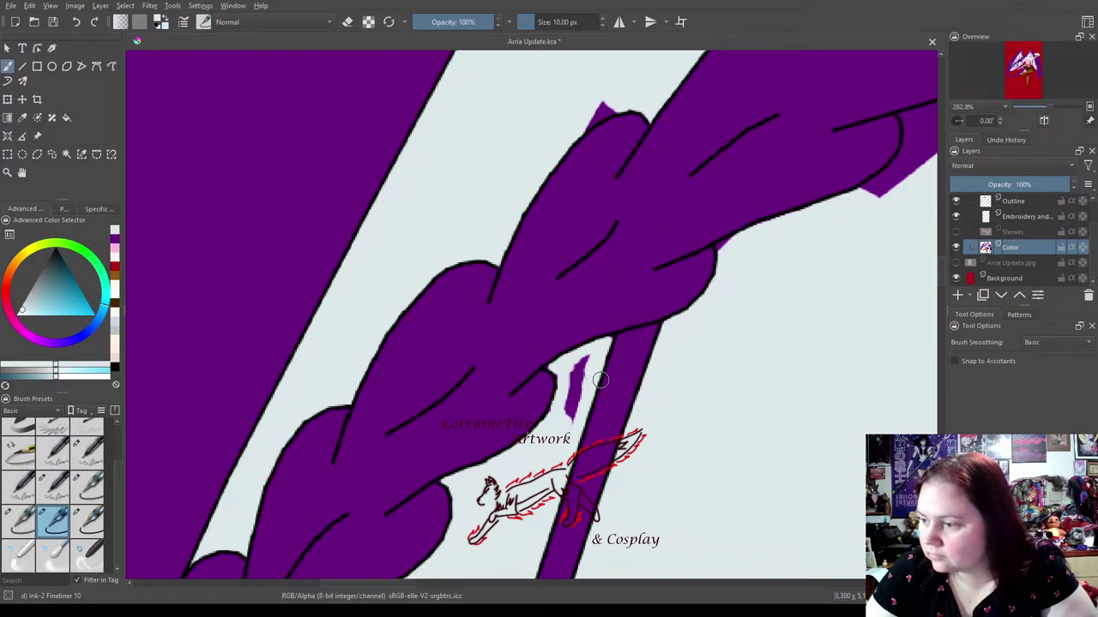
{"action": "mouse_move", "coordinate": [560, 370]}
{"action": "left_mouse_down"}
{"action": "mouse_move", "coordinate": [554, 413]}
{"action": "mouse_move", "coordinate": [584, 422]}
{"action": "mouse_move", "coordinate": [574, 415]}
{"action": "mouse_move", "coordinate": [581, 358]}
{"action": "left_mouse_up"}
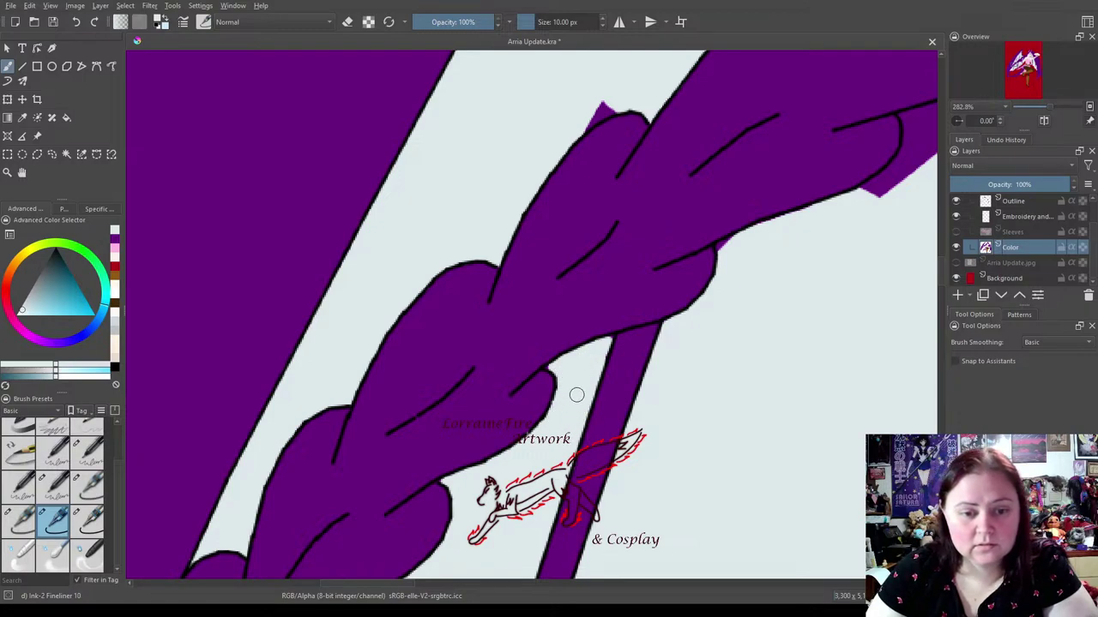
Cover the small purple spills at the braid's lower notch and above its upper lobe with pale membrane colour, using the 5 and 10 px fineliners.
{"action": "left_click", "coordinate": [20, 517]}
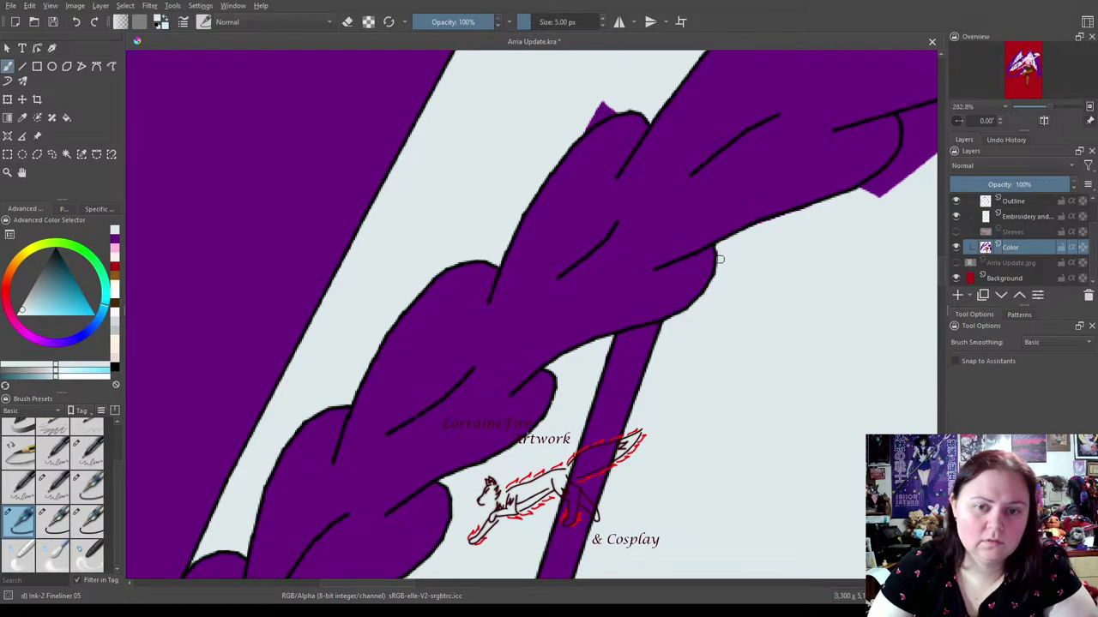
{"action": "left_click", "coordinate": [57, 519]}
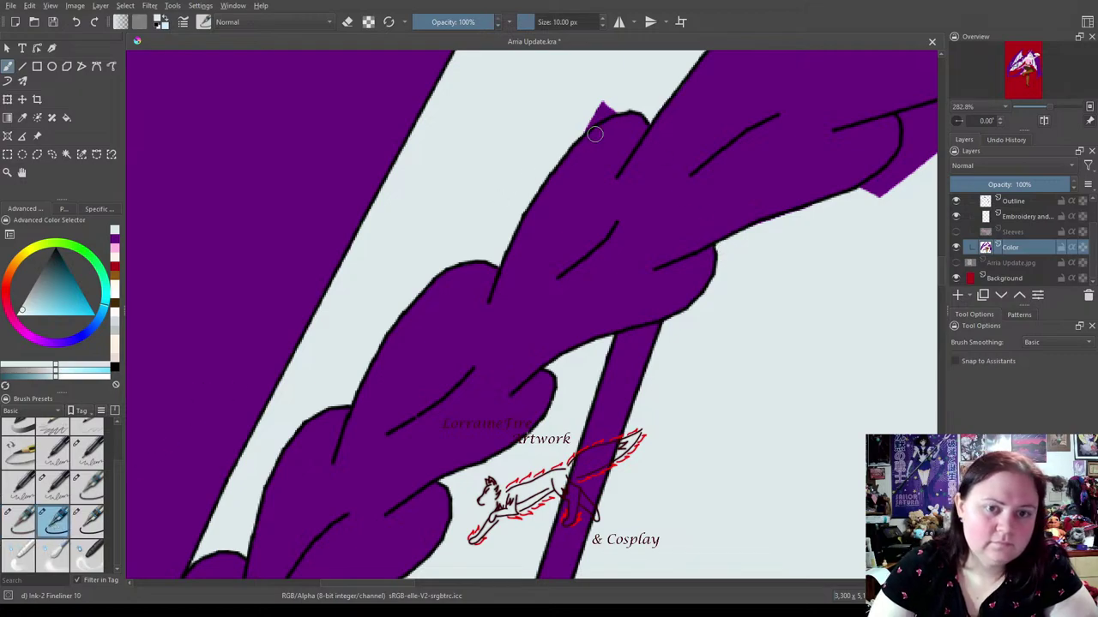
{"action": "left_click_drag", "start_coordinate": [583, 122], "coordinate": [622, 104]}
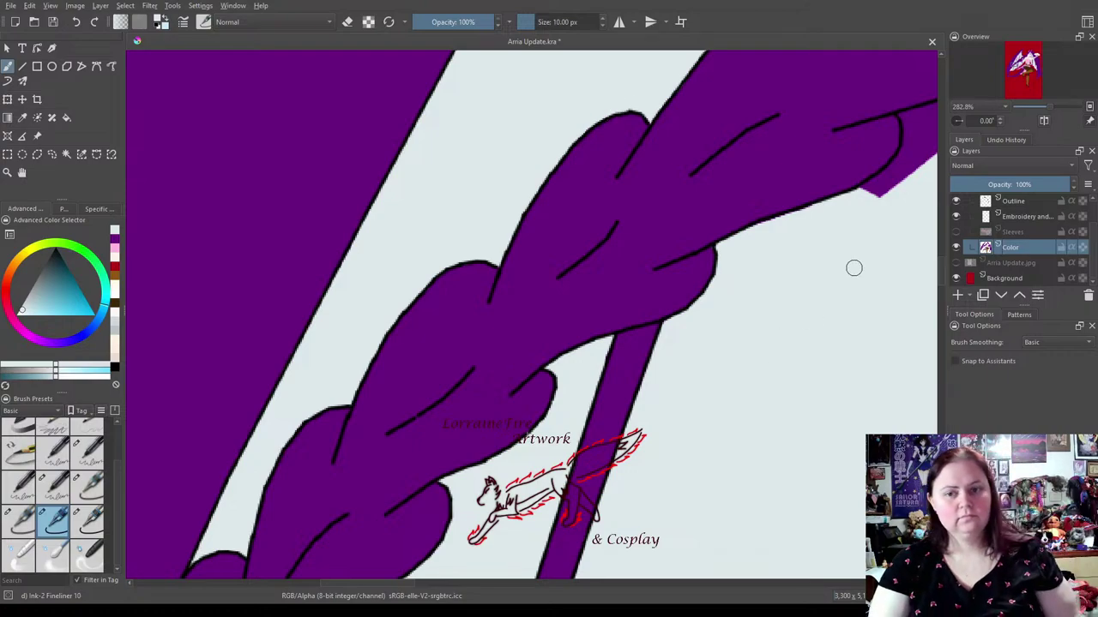
Cover the purple spill below the next braid section beside the rib and along its upper outlines with the pale membrane colour.
{"action": "mouse_move", "coordinate": [916, 161]}
{"action": "left_mouse_down"}
{"action": "mouse_move", "coordinate": [678, 249]}
{"action": "mouse_move", "coordinate": [497, 460]}
{"action": "mouse_move", "coordinate": [558, 460]}
{"action": "mouse_move", "coordinate": [571, 439]}
{"action": "mouse_move", "coordinate": [567, 412]}
{"action": "mouse_move", "coordinate": [646, 391]}
{"action": "mouse_move", "coordinate": [592, 420]}
{"action": "mouse_move", "coordinate": [567, 412]}
{"action": "mouse_move", "coordinate": [569, 440]}
{"action": "mouse_move", "coordinate": [542, 483]}
{"action": "mouse_move", "coordinate": [604, 422]}
{"action": "left_mouse_up"}
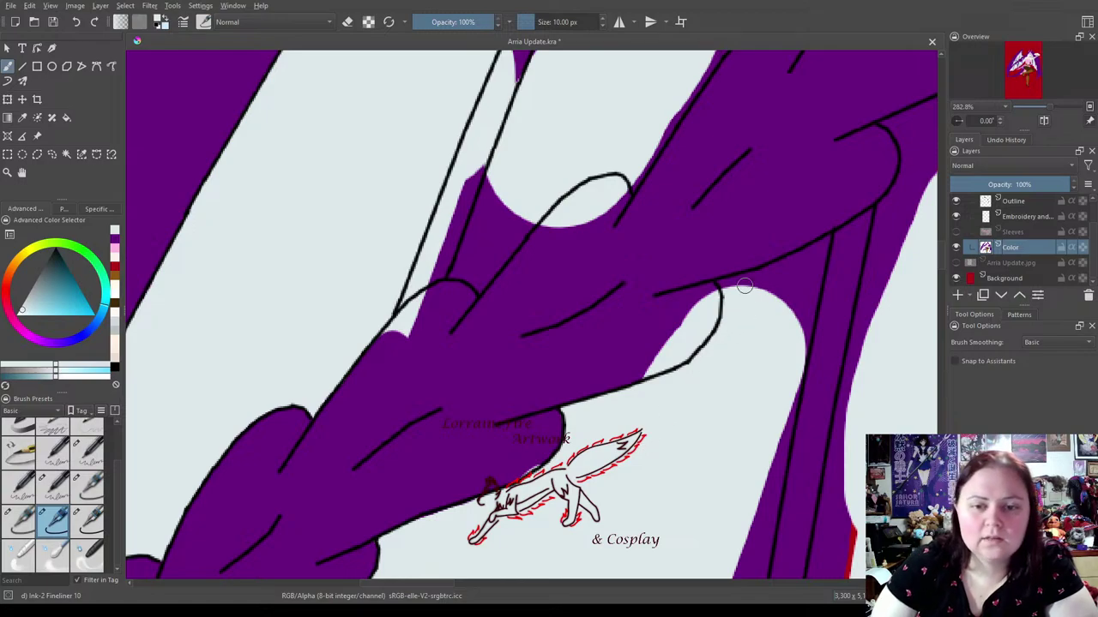
{"action": "mouse_move", "coordinate": [720, 292]}
{"action": "left_mouse_down"}
{"action": "mouse_move", "coordinate": [820, 237]}
{"action": "mouse_move", "coordinate": [759, 573]}
{"action": "mouse_move", "coordinate": [760, 502]}
{"action": "mouse_move", "coordinate": [740, 541]}
{"action": "left_mouse_up"}
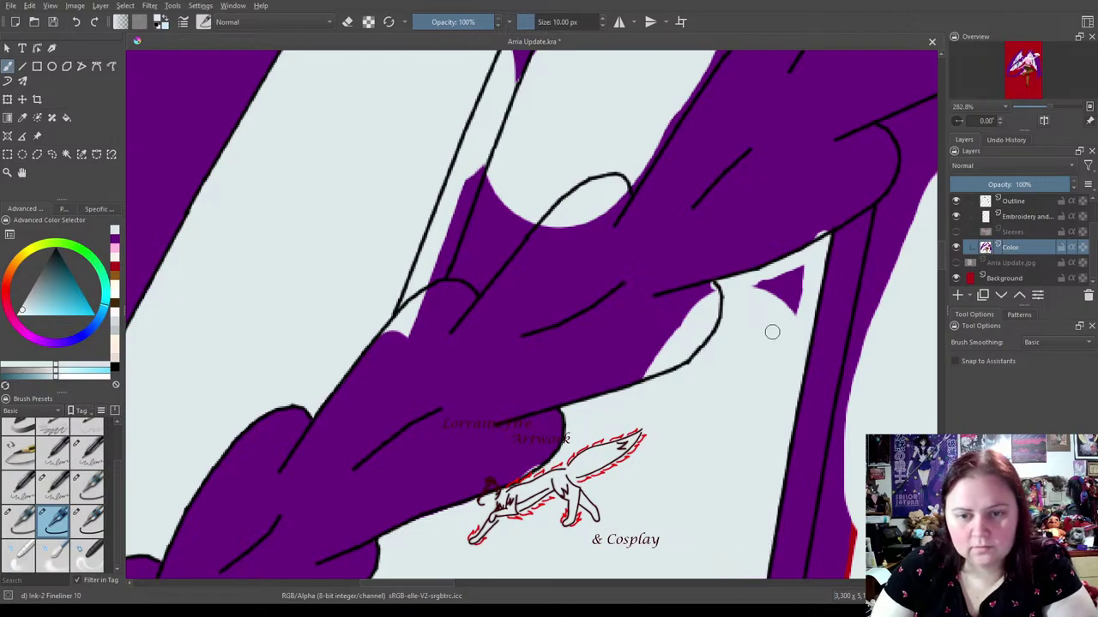
{"action": "mouse_move", "coordinate": [759, 292]}
{"action": "left_mouse_down"}
{"action": "mouse_move", "coordinate": [780, 286]}
{"action": "mouse_move", "coordinate": [795, 319]}
{"action": "left_mouse_up"}
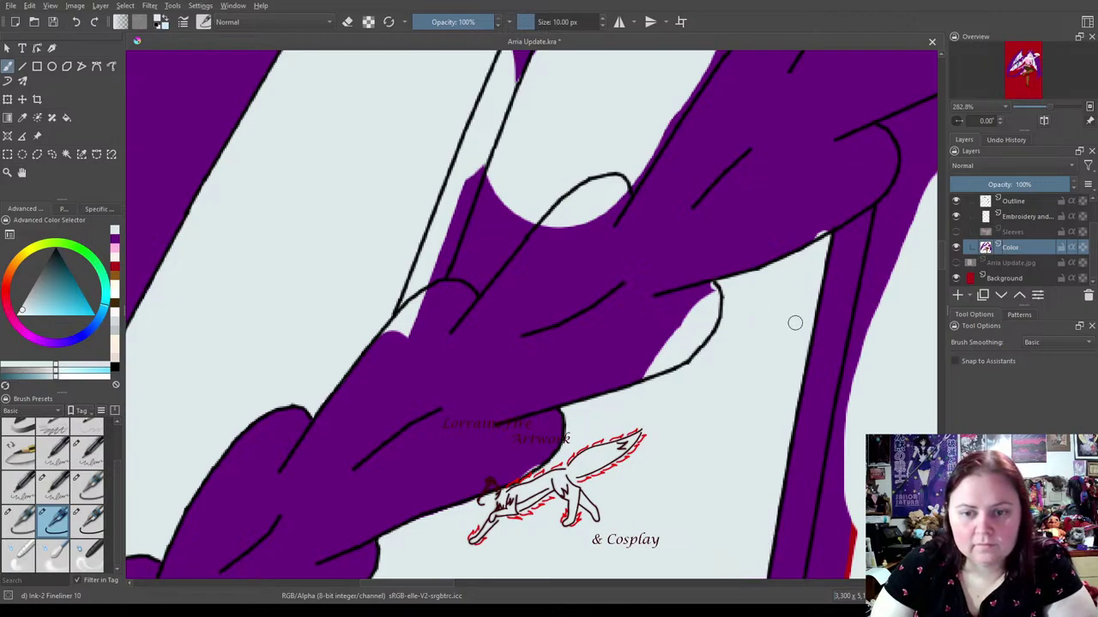
{"action": "mouse_move", "coordinate": [461, 269]}
{"action": "left_mouse_down"}
{"action": "mouse_move", "coordinate": [473, 290]}
{"action": "mouse_move", "coordinate": [493, 253]}
{"action": "mouse_move", "coordinate": [514, 233]}
{"action": "mouse_move", "coordinate": [520, 241]}
{"action": "left_mouse_up"}
{"action": "left_click_drag", "start_coordinate": [488, 176], "coordinate": [479, 273]}
{"action": "left_click_drag", "start_coordinate": [629, 187], "coordinate": [728, 49]}
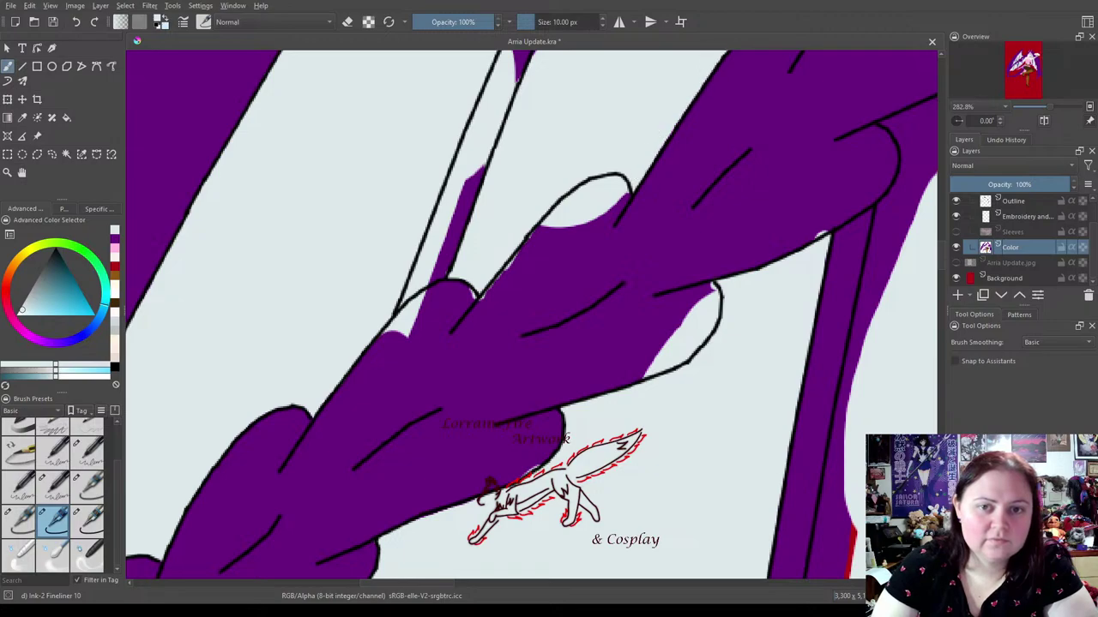
Fill the pale gaps in the braid section's upper and lower lobes with purple up to the outlines, using the 10 px fineliner.
{"action": "left_click", "coordinate": [117, 244]}
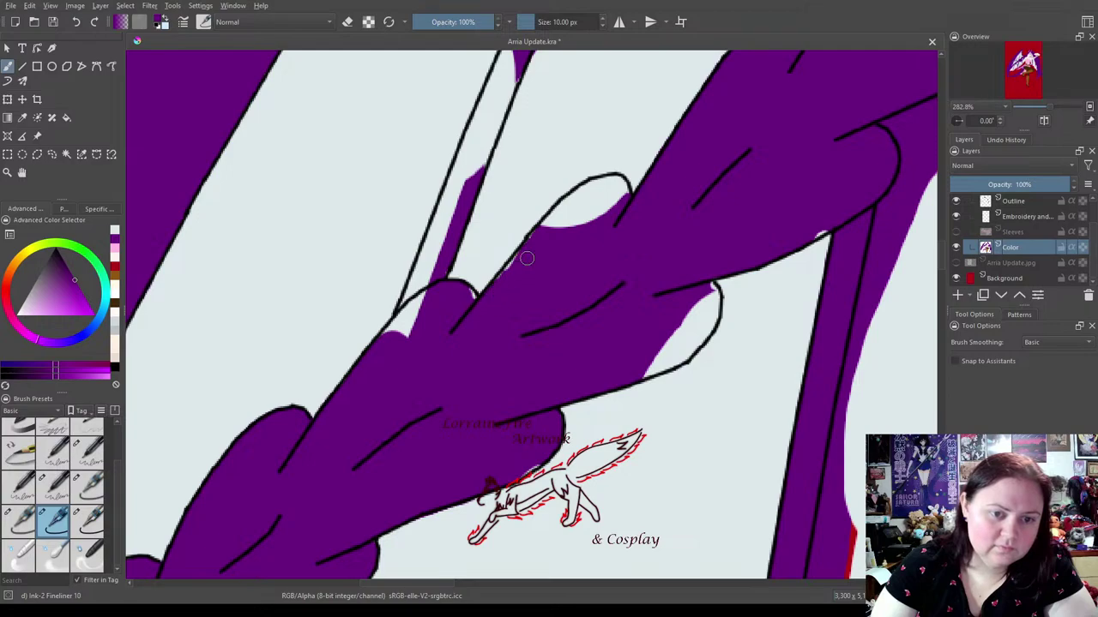
{"action": "mouse_move", "coordinate": [547, 228]}
{"action": "left_mouse_down"}
{"action": "mouse_move", "coordinate": [587, 188]}
{"action": "mouse_move", "coordinate": [624, 187]}
{"action": "mouse_move", "coordinate": [581, 202]}
{"action": "mouse_move", "coordinate": [554, 238]}
{"action": "mouse_move", "coordinate": [599, 210]}
{"action": "left_mouse_up"}
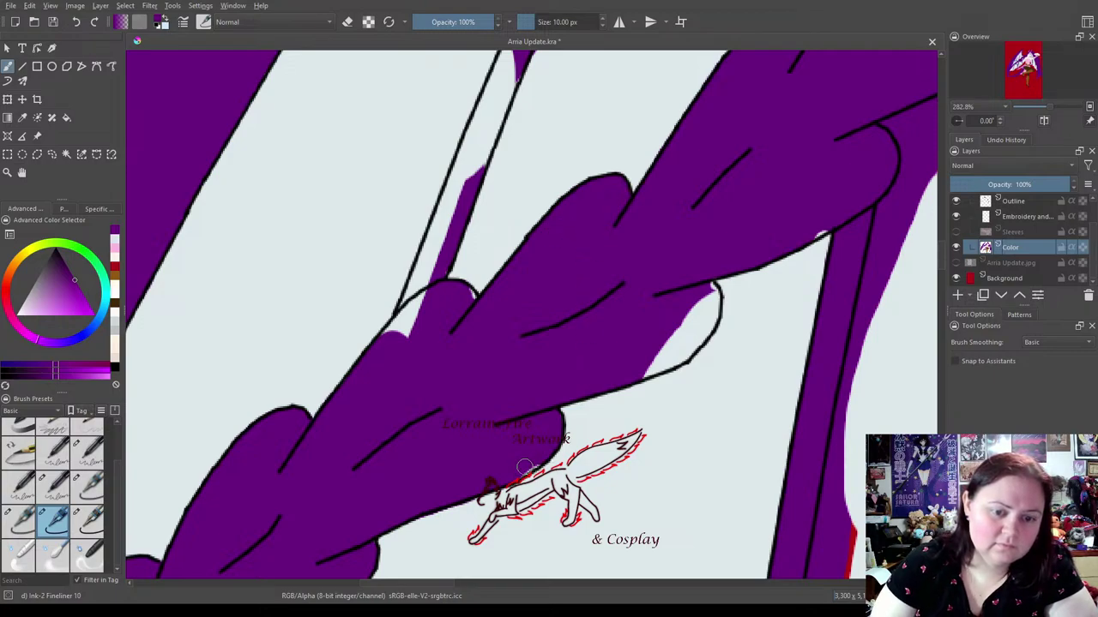
{"action": "mouse_move", "coordinate": [639, 372]}
{"action": "left_mouse_down"}
{"action": "mouse_move", "coordinate": [697, 341]}
{"action": "mouse_move", "coordinate": [715, 290]}
{"action": "mouse_move", "coordinate": [678, 344]}
{"action": "mouse_move", "coordinate": [684, 313]}
{"action": "left_mouse_up"}
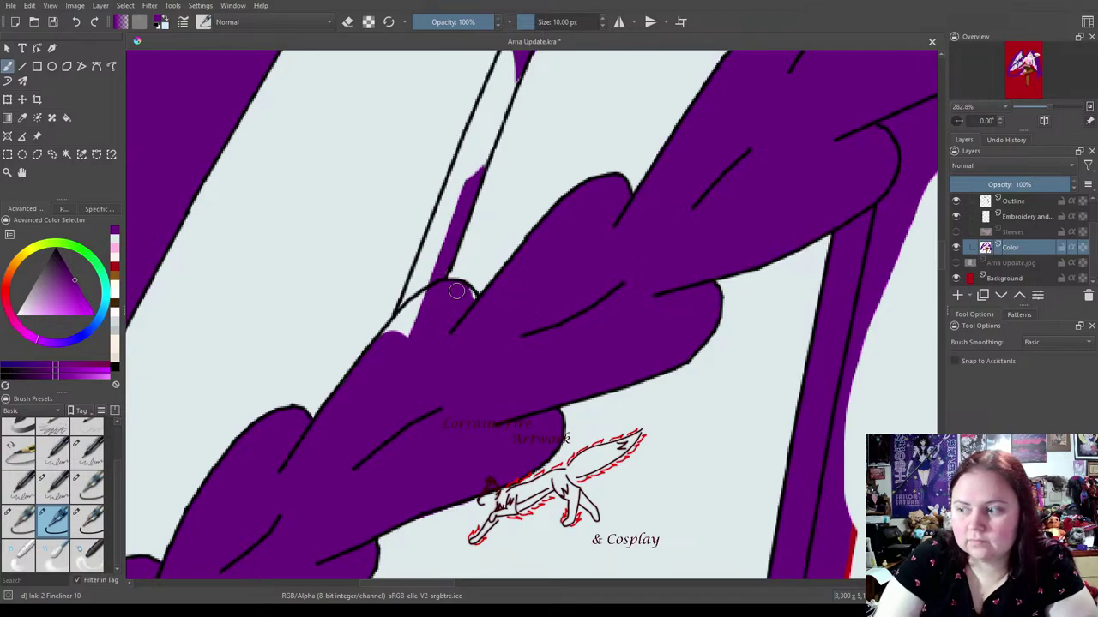
{"action": "mouse_move", "coordinate": [397, 333]}
{"action": "left_mouse_down"}
{"action": "mouse_move", "coordinate": [387, 336]}
{"action": "mouse_move", "coordinate": [420, 299]}
{"action": "mouse_move", "coordinate": [410, 333]}
{"action": "left_mouse_up"}
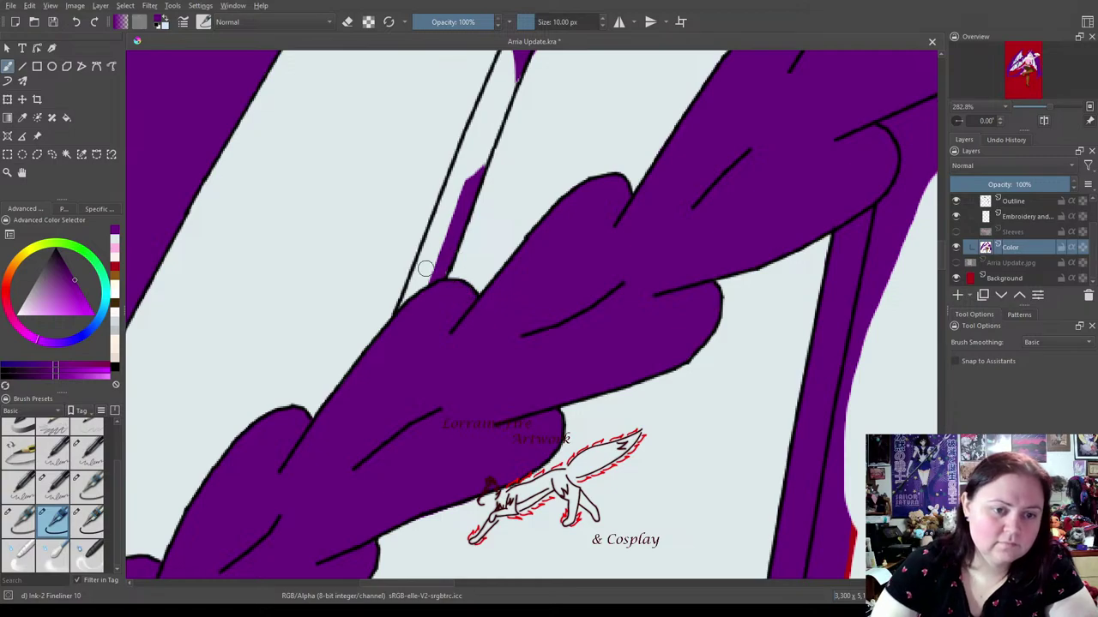
Fill the pale gaps in the thin wing rib above the braid with purple up to its outlines, using the 10 px fineliner.
{"action": "mouse_move", "coordinate": [408, 301]}
{"action": "left_mouse_down"}
{"action": "mouse_move", "coordinate": [435, 241]}
{"action": "mouse_move", "coordinate": [442, 255]}
{"action": "left_mouse_up"}
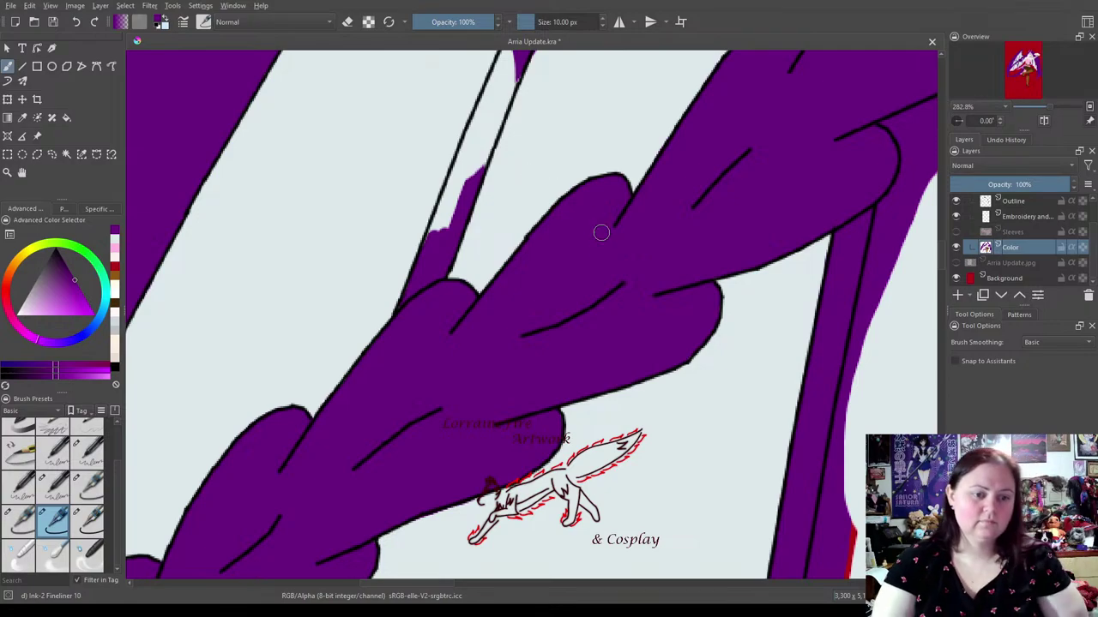
{"action": "left_click_drag", "start_coordinate": [542, 304], "coordinate": [608, 483]}
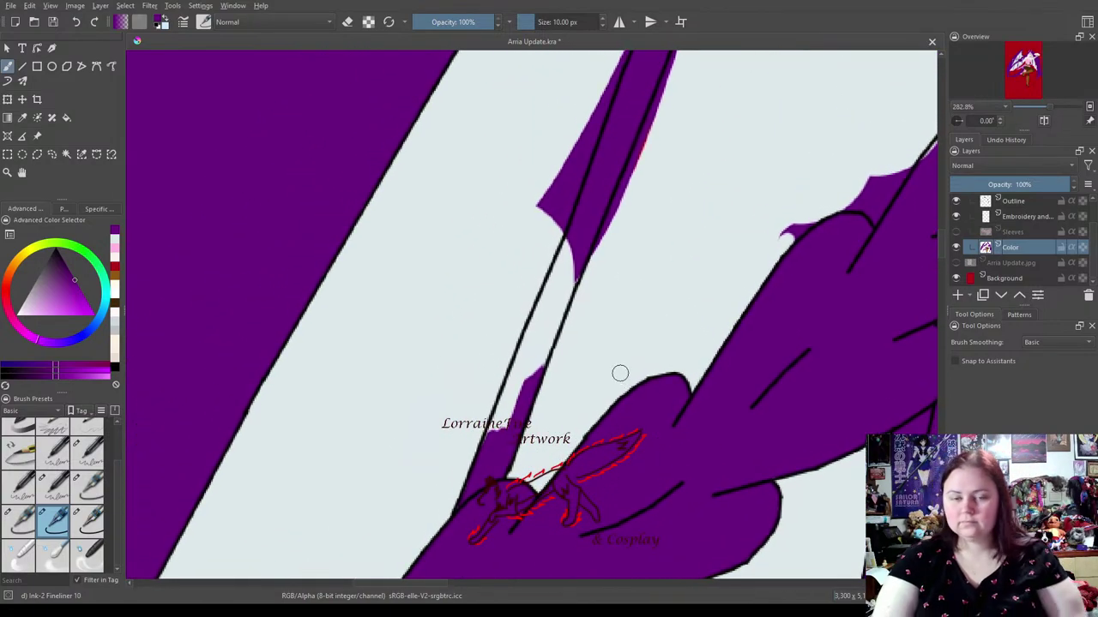
{"action": "mouse_move", "coordinate": [565, 266]}
{"action": "left_mouse_down"}
{"action": "mouse_move", "coordinate": [573, 235]}
{"action": "mouse_move", "coordinate": [543, 373]}
{"action": "mouse_move", "coordinate": [518, 401]}
{"action": "mouse_move", "coordinate": [540, 355]}
{"action": "left_mouse_up"}
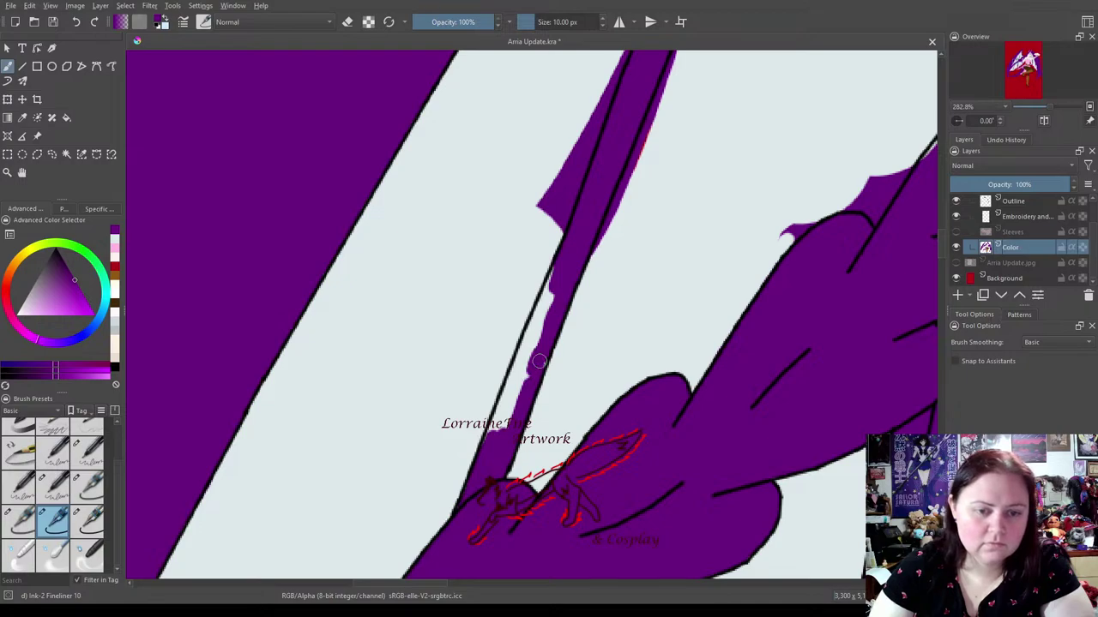
{"action": "mouse_move", "coordinate": [496, 429]}
{"action": "left_mouse_down"}
{"action": "mouse_move", "coordinate": [489, 439]}
{"action": "mouse_move", "coordinate": [554, 283]}
{"action": "mouse_move", "coordinate": [548, 315]}
{"action": "left_mouse_up"}
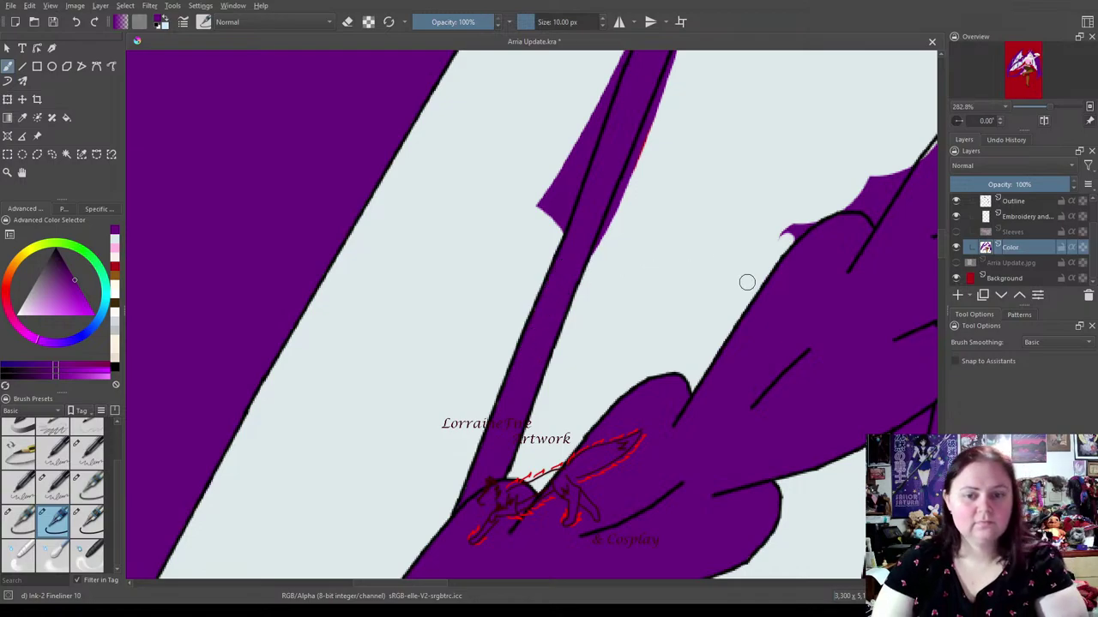
Cover the purple spills above the braid's upper lobe and along both sides of the thin rib with the pale membrane colour.
{"action": "mouse_move", "coordinate": [823, 297]}
{"action": "left_mouse_down"}
{"action": "mouse_move", "coordinate": [489, 374]}
{"action": "mouse_move", "coordinate": [578, 294]}
{"action": "mouse_move", "coordinate": [514, 545]}
{"action": "mouse_move", "coordinate": [777, 287]}
{"action": "mouse_move", "coordinate": [737, 340]}
{"action": "mouse_move", "coordinate": [746, 427]}
{"action": "left_mouse_up"}
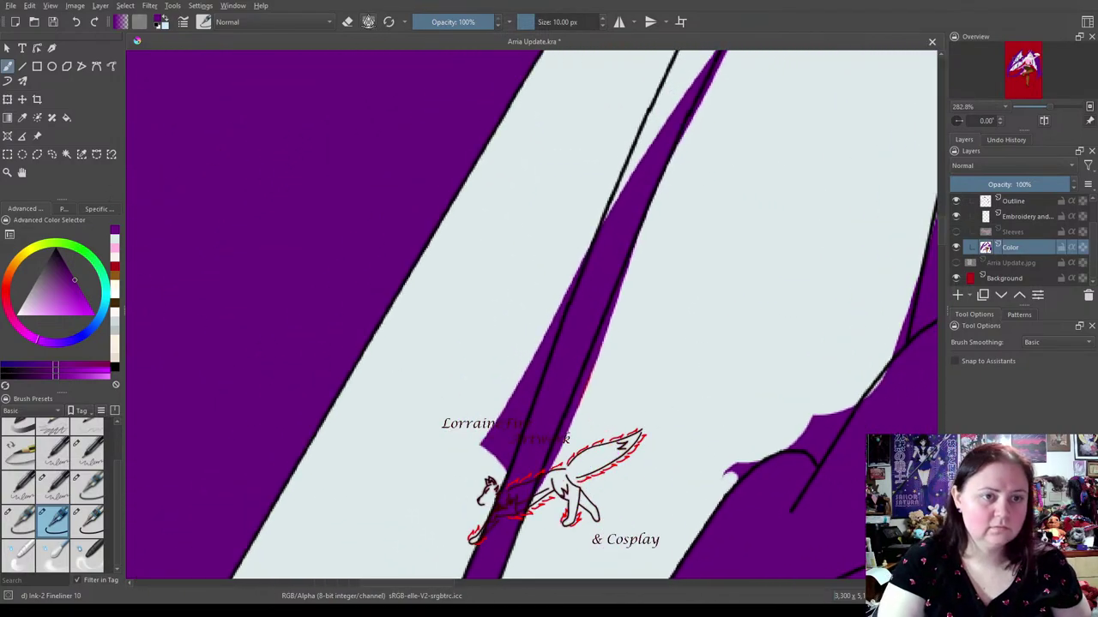
{"action": "left_click", "coordinate": [115, 249]}
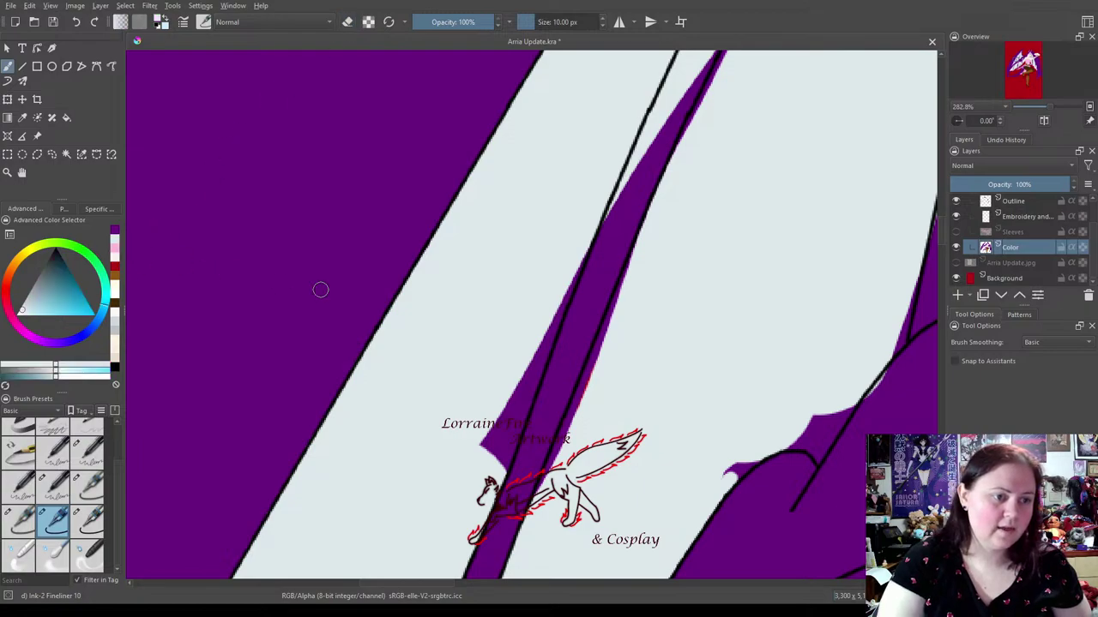
{"action": "mouse_move", "coordinate": [730, 474]}
{"action": "left_mouse_down"}
{"action": "mouse_move", "coordinate": [718, 498]}
{"action": "mouse_move", "coordinate": [752, 453]}
{"action": "mouse_move", "coordinate": [728, 466]}
{"action": "mouse_move", "coordinate": [717, 497]}
{"action": "left_mouse_up"}
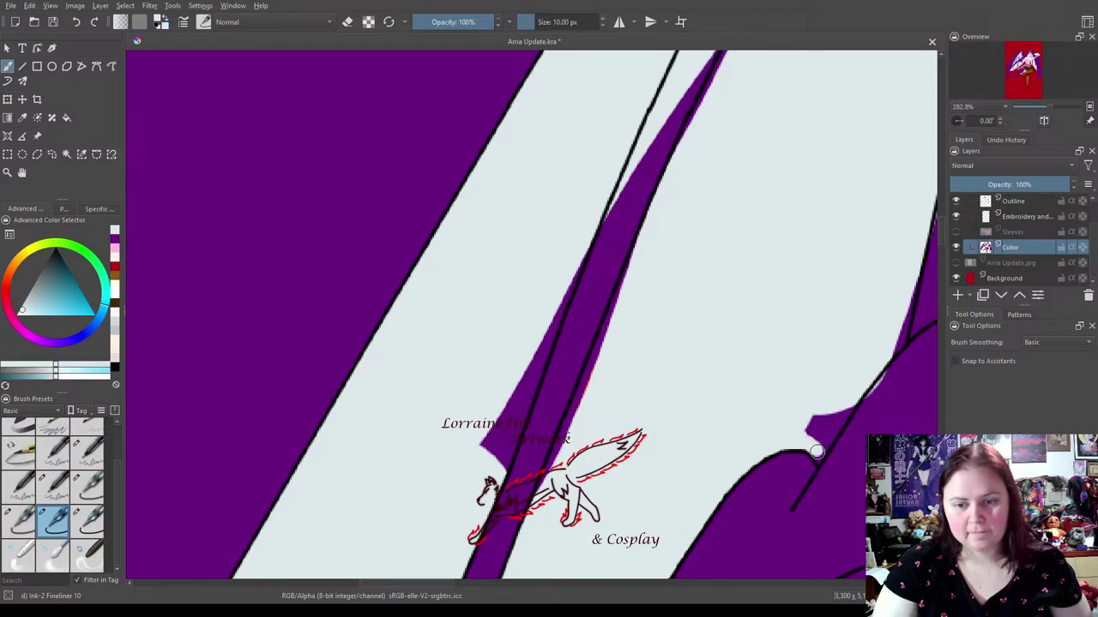
{"action": "mouse_move", "coordinate": [816, 454]}
{"action": "left_mouse_down"}
{"action": "mouse_move", "coordinate": [841, 416]}
{"action": "mouse_move", "coordinate": [825, 424]}
{"action": "mouse_move", "coordinate": [814, 411]}
{"action": "left_mouse_up"}
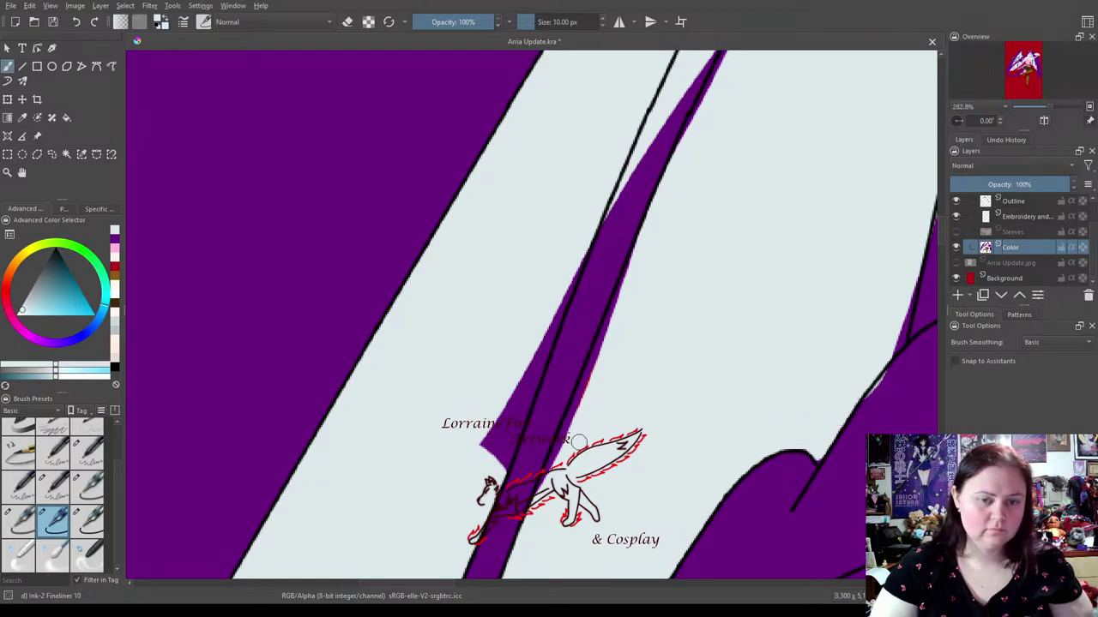
{"action": "left_click_drag", "start_coordinate": [730, 52], "coordinate": [670, 173]}
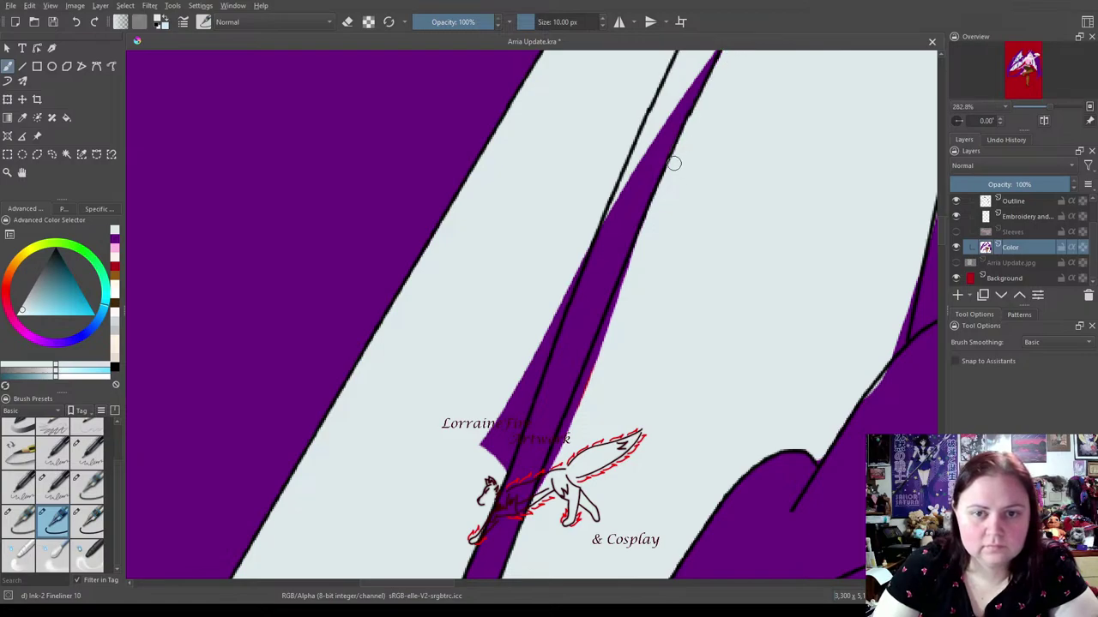
{"action": "left_click_drag", "start_coordinate": [629, 274], "coordinate": [637, 250]}
{"action": "mouse_move", "coordinate": [626, 290]}
{"action": "left_mouse_down"}
{"action": "mouse_move", "coordinate": [625, 277]}
{"action": "mouse_move", "coordinate": [537, 502]}
{"action": "left_mouse_up"}
{"action": "mouse_move", "coordinate": [564, 263]}
{"action": "left_mouse_down"}
{"action": "mouse_move", "coordinate": [578, 255]}
{"action": "mouse_move", "coordinate": [534, 352]}
{"action": "mouse_move", "coordinate": [510, 467]}
{"action": "mouse_move", "coordinate": [525, 377]}
{"action": "mouse_move", "coordinate": [479, 452]}
{"action": "left_mouse_up"}
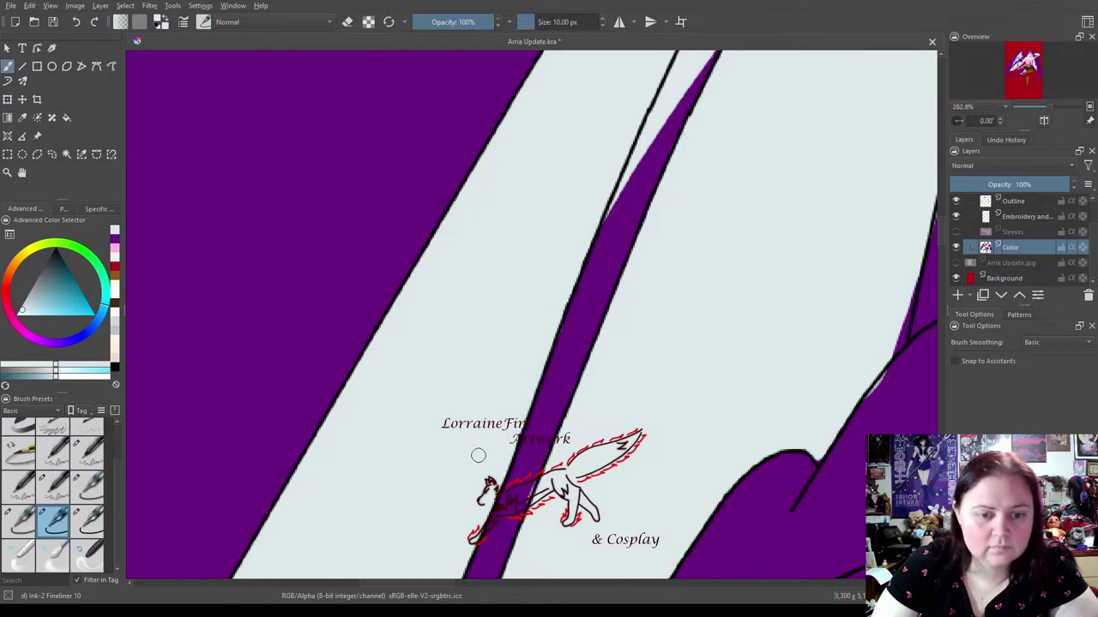
Touch up the braid's upper notch with pale and purple, and fill the pale sliver inside the braid's upper outline with purple.
{"action": "left_click", "coordinate": [115, 247]}
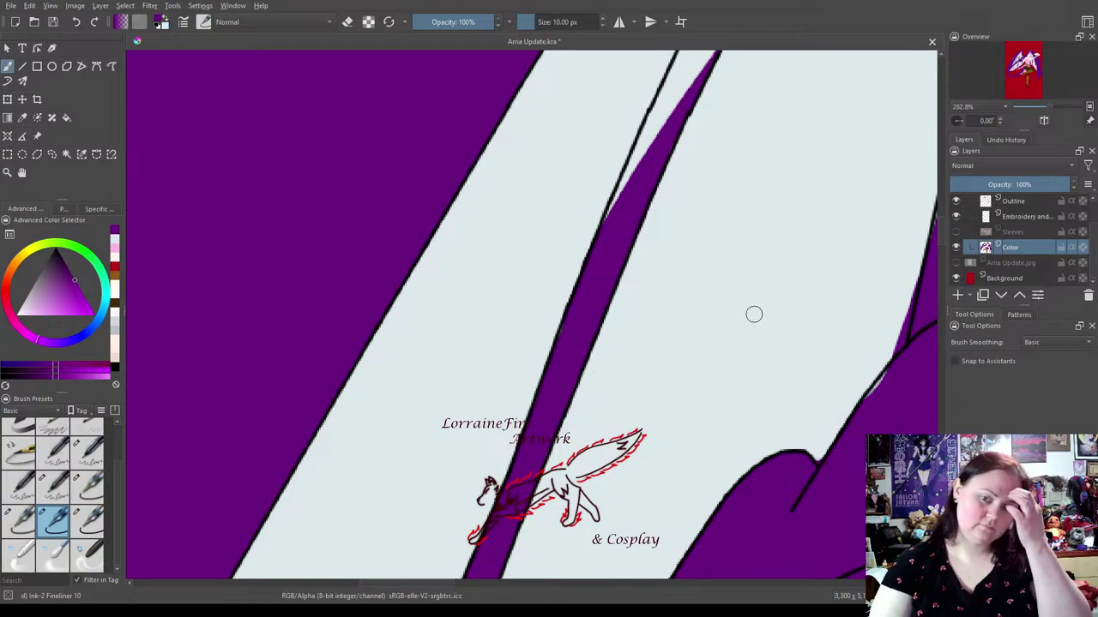
{"action": "mouse_move", "coordinate": [767, 353]}
{"action": "left_mouse_down"}
{"action": "mouse_move", "coordinate": [583, 313]}
{"action": "mouse_move", "coordinate": [364, 338]}
{"action": "left_mouse_up"}
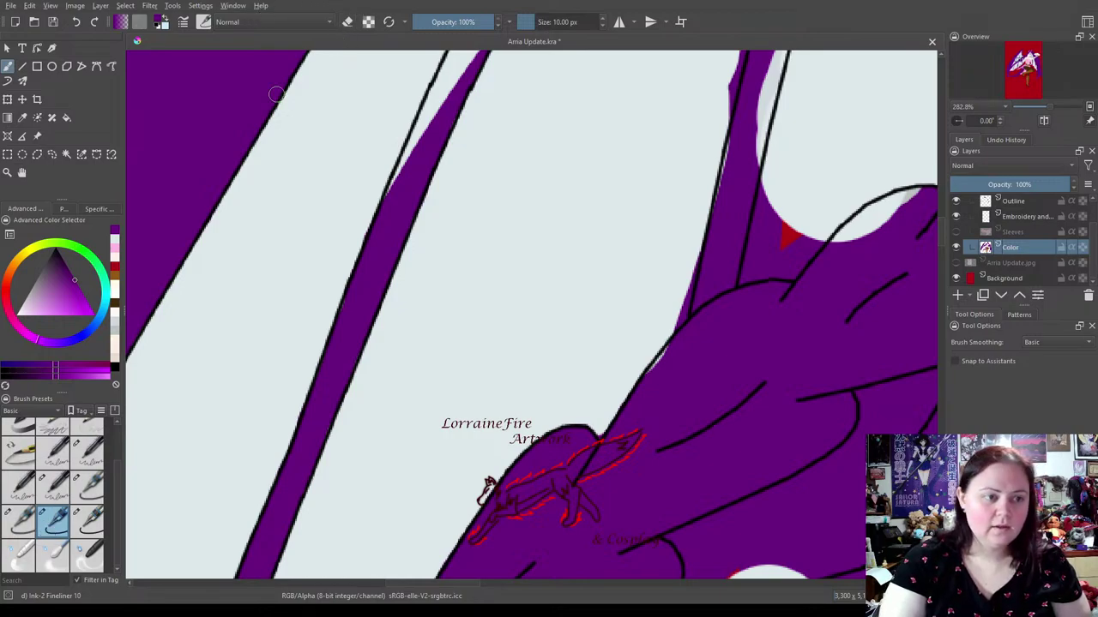
{"action": "left_click", "coordinate": [115, 250]}
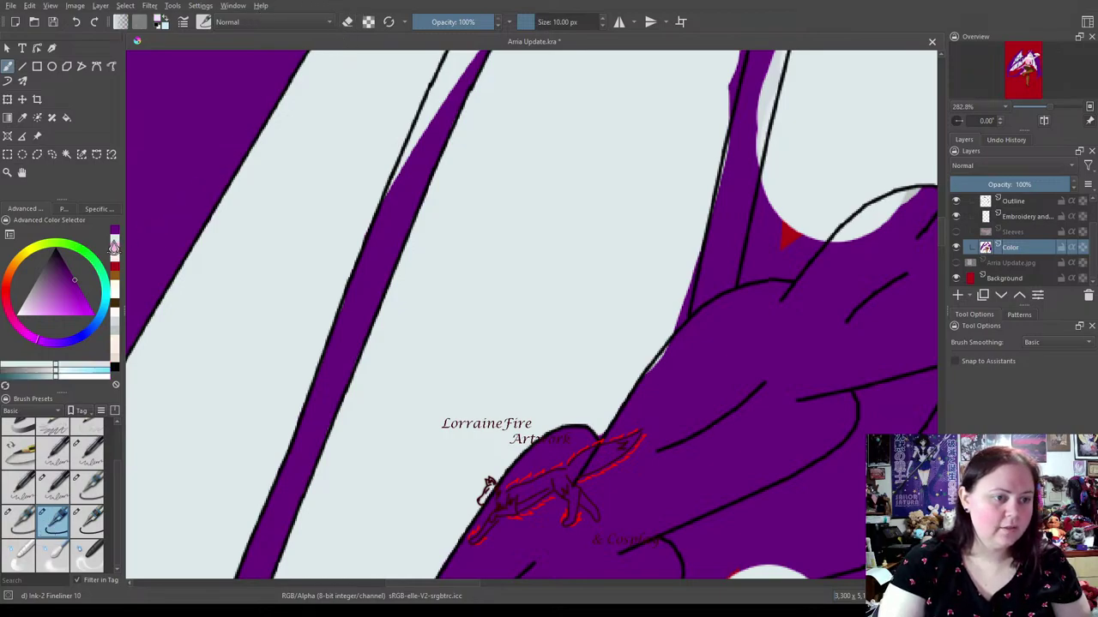
{"action": "left_click", "coordinate": [598, 436]}
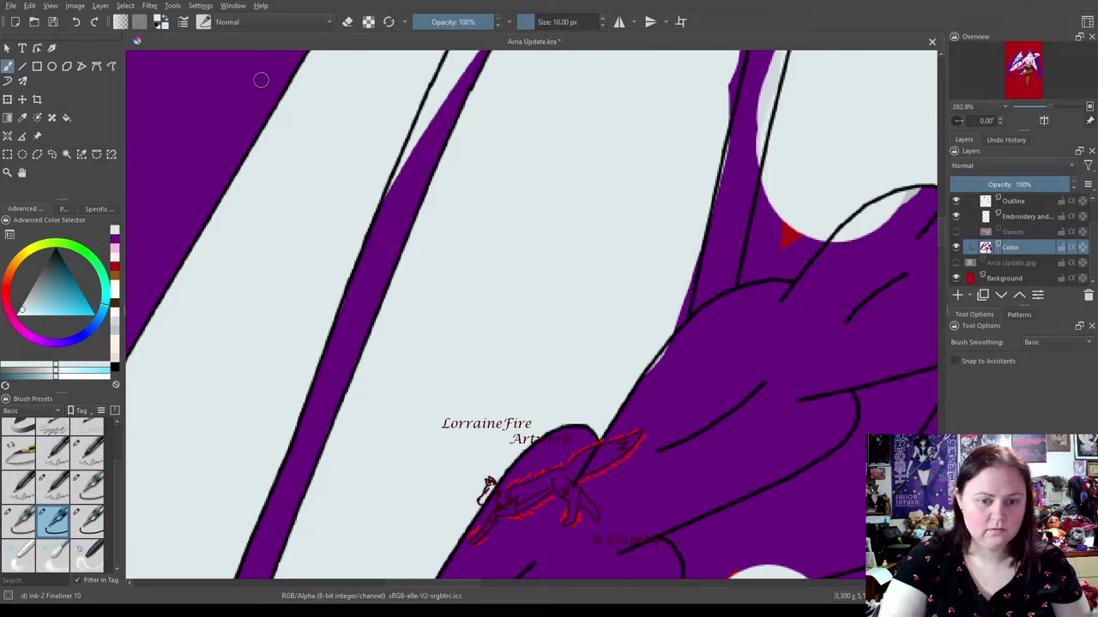
{"action": "left_click", "coordinate": [115, 241]}
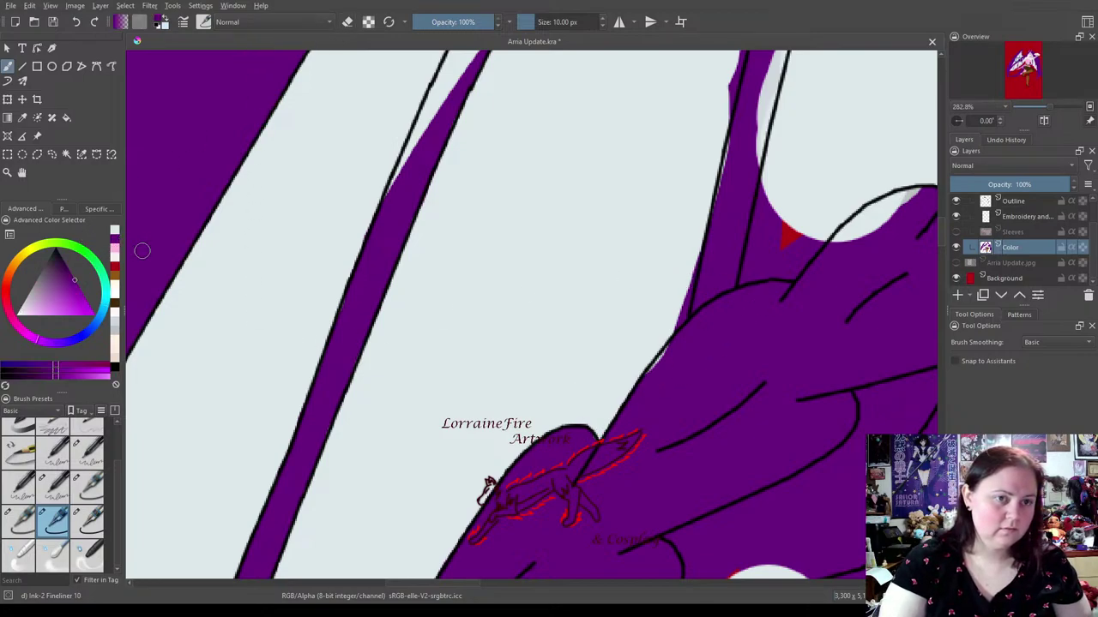
{"action": "left_click", "coordinate": [593, 446]}
{"action": "left_click_drag", "start_coordinate": [662, 373], "coordinate": [667, 353]}
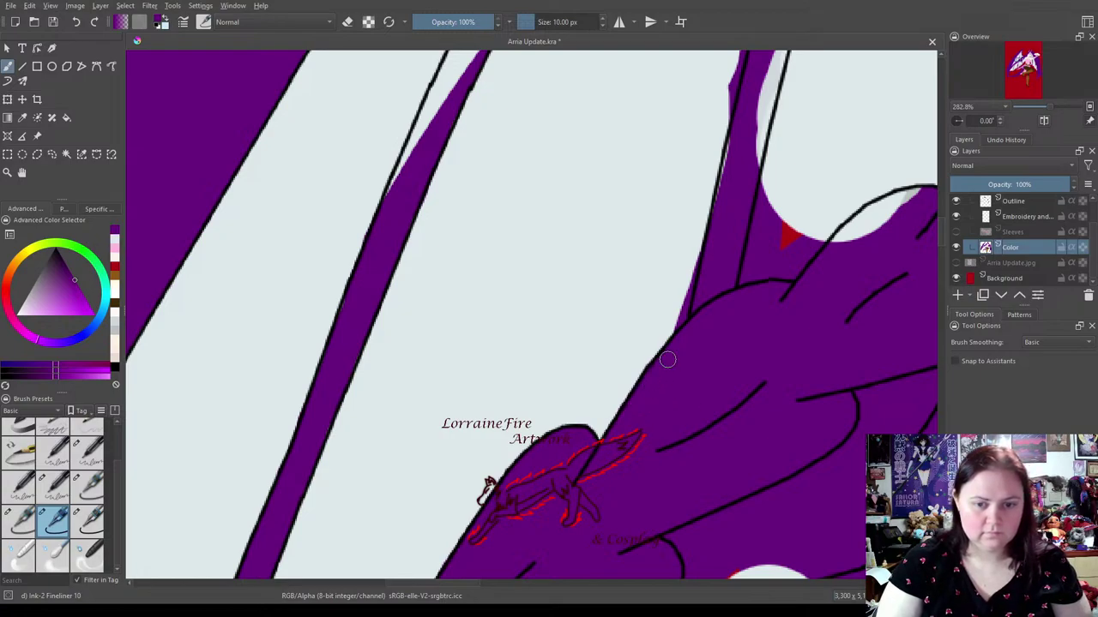
Fill the empty upper stretch of the thin rib with purple between its two outlines.
{"action": "mouse_move", "coordinate": [699, 440]}
{"action": "left_mouse_down"}
{"action": "mouse_move", "coordinate": [663, 301]}
{"action": "mouse_move", "coordinate": [740, 502]}
{"action": "mouse_move", "coordinate": [709, 444]}
{"action": "mouse_move", "coordinate": [719, 388]}
{"action": "mouse_move", "coordinate": [684, 517]}
{"action": "mouse_move", "coordinate": [659, 554]}
{"action": "mouse_move", "coordinate": [668, 522]}
{"action": "left_mouse_up"}
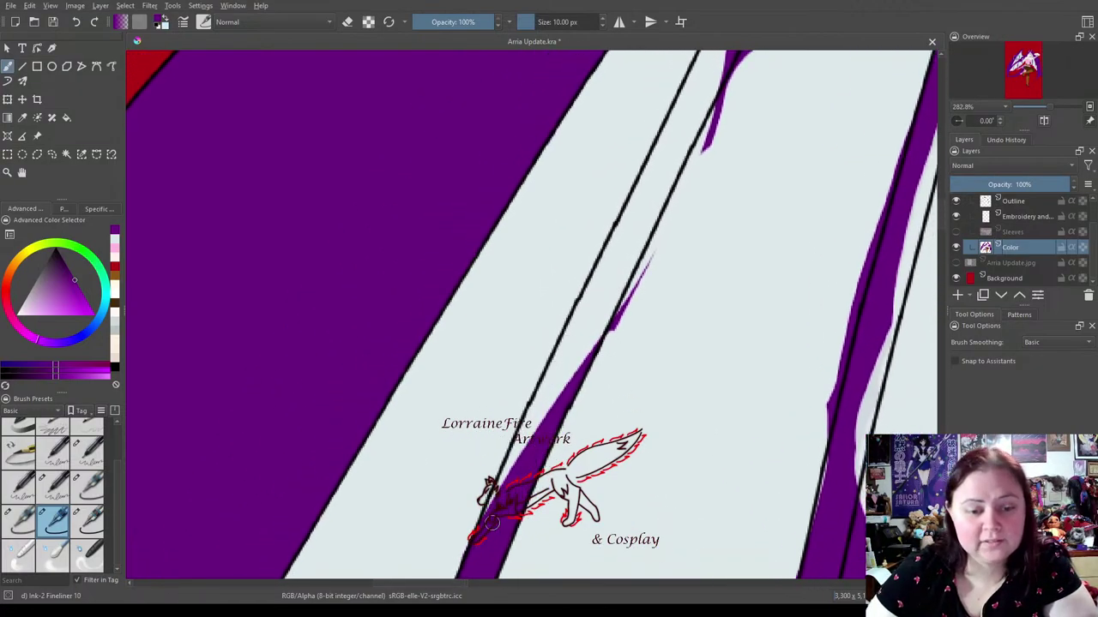
{"action": "mouse_move", "coordinate": [496, 497]}
{"action": "left_mouse_down"}
{"action": "mouse_move", "coordinate": [535, 395]}
{"action": "mouse_move", "coordinate": [528, 438]}
{"action": "mouse_move", "coordinate": [540, 463]}
{"action": "mouse_move", "coordinate": [559, 409]}
{"action": "mouse_move", "coordinate": [538, 419]}
{"action": "mouse_move", "coordinate": [621, 243]}
{"action": "mouse_move", "coordinate": [612, 297]}
{"action": "left_mouse_up"}
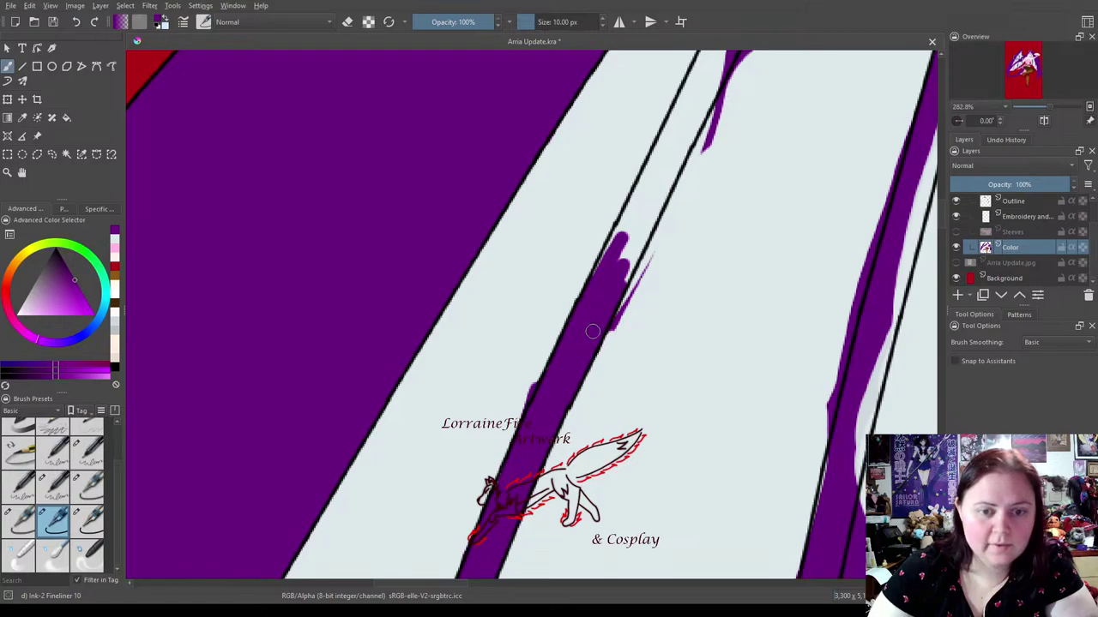
{"action": "mouse_move", "coordinate": [703, 103]}
{"action": "left_mouse_down"}
{"action": "mouse_move", "coordinate": [714, 67]}
{"action": "mouse_move", "coordinate": [626, 257]}
{"action": "mouse_move", "coordinate": [634, 275]}
{"action": "mouse_move", "coordinate": [630, 227]}
{"action": "mouse_move", "coordinate": [598, 273]}
{"action": "mouse_move", "coordinate": [706, 56]}
{"action": "left_mouse_up"}
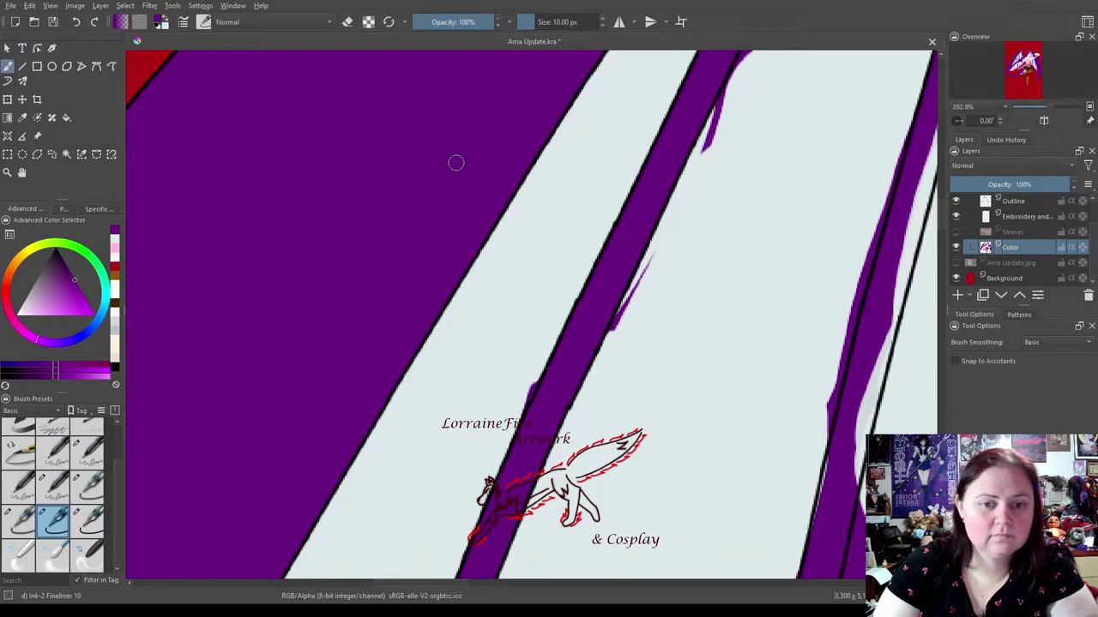
Cover the purple spills beside the freshly filled rib stretch with the pale membrane colour.
{"action": "left_click", "coordinate": [116, 246]}
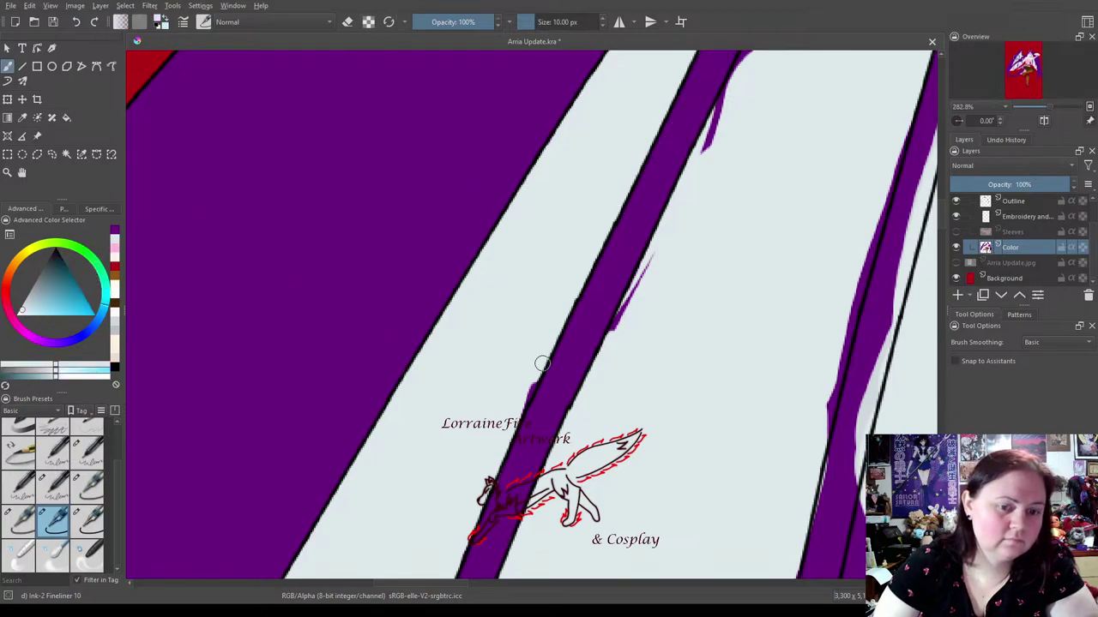
{"action": "left_click_drag", "start_coordinate": [519, 383], "coordinate": [511, 427]}
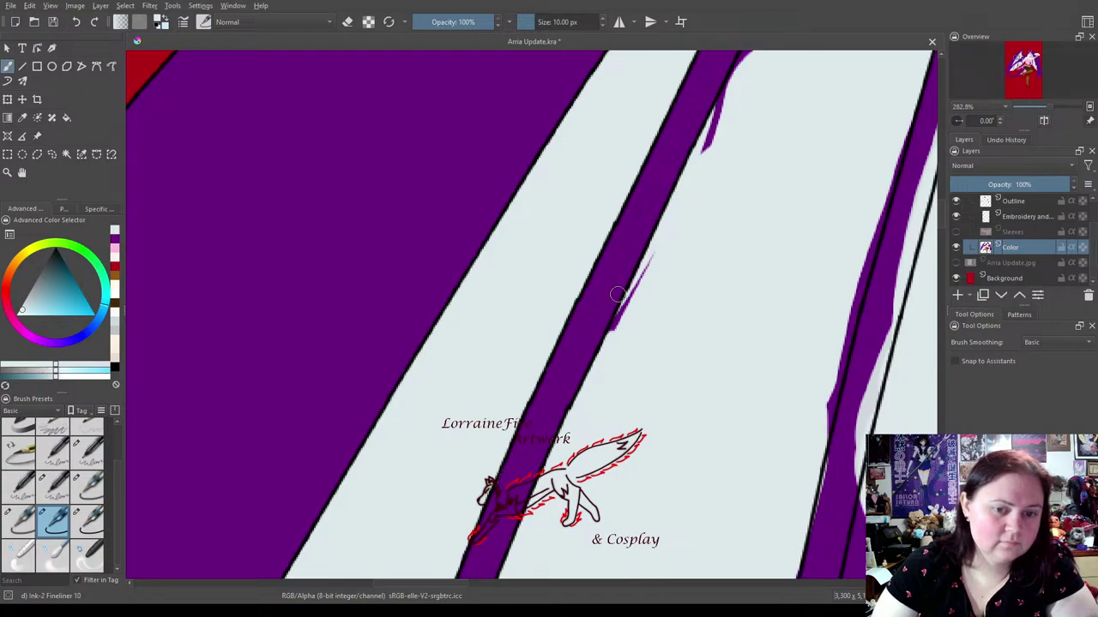
{"action": "left_click_drag", "start_coordinate": [621, 329], "coordinate": [656, 249]}
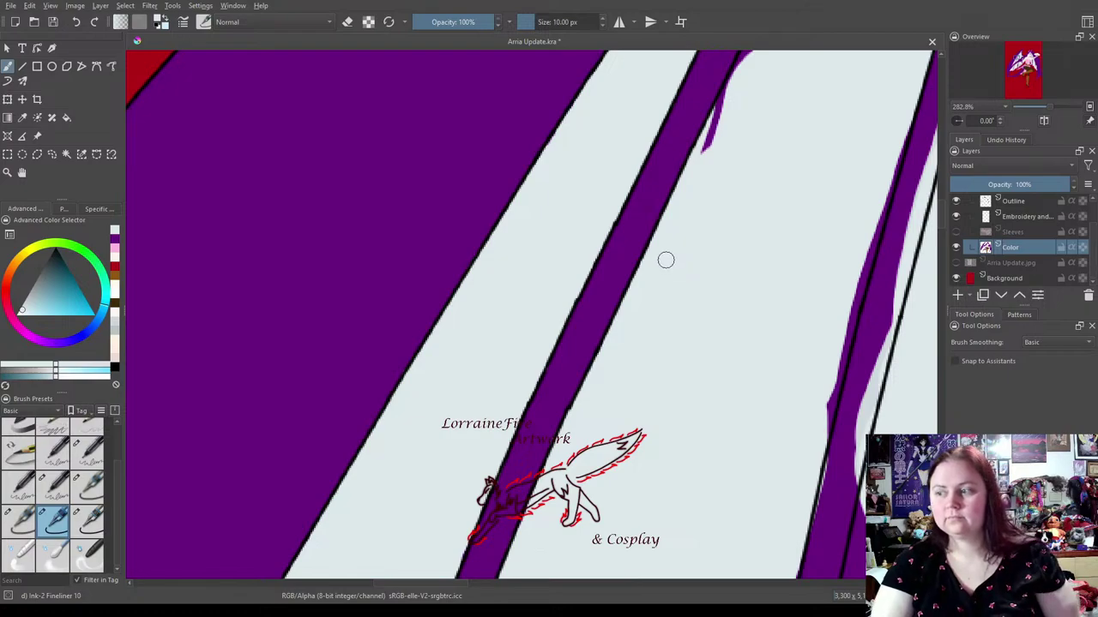
Cover the purple spills farther up the same rib with pale membrane colour, and fill the remaining gap inside it with purple.
{"action": "mouse_move", "coordinate": [719, 207]}
{"action": "left_mouse_down"}
{"action": "mouse_move", "coordinate": [743, 226]}
{"action": "mouse_move", "coordinate": [612, 421]}
{"action": "left_mouse_up"}
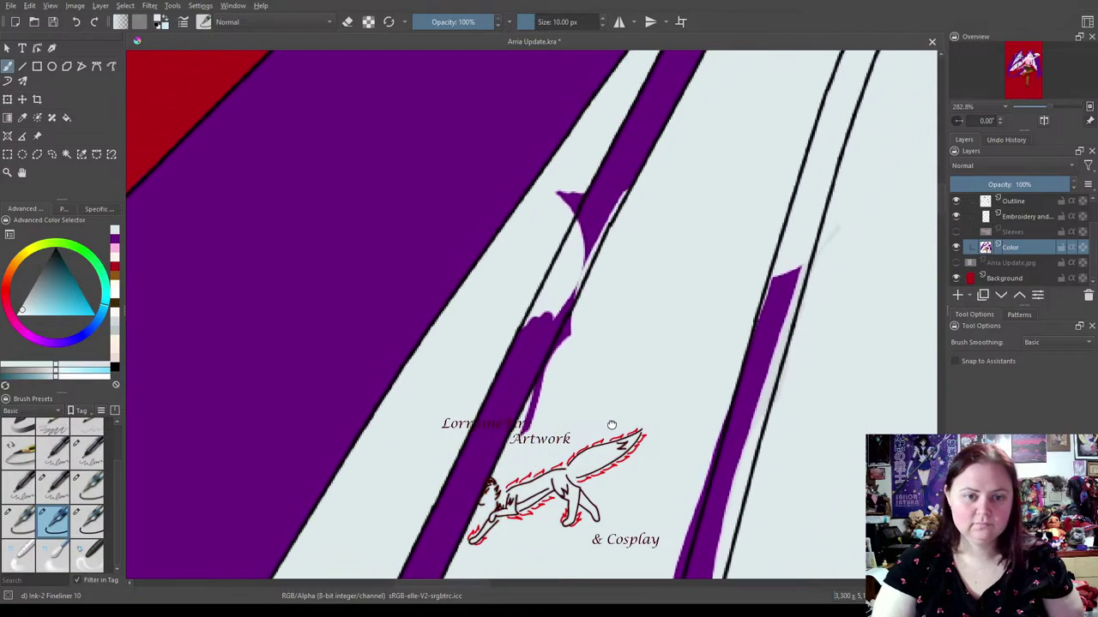
{"action": "left_click_drag", "start_coordinate": [572, 214], "coordinate": [571, 218]}
{"action": "mouse_move", "coordinate": [573, 341]}
{"action": "left_mouse_down"}
{"action": "mouse_move", "coordinate": [553, 360]}
{"action": "mouse_move", "coordinate": [512, 473]}
{"action": "left_mouse_up"}
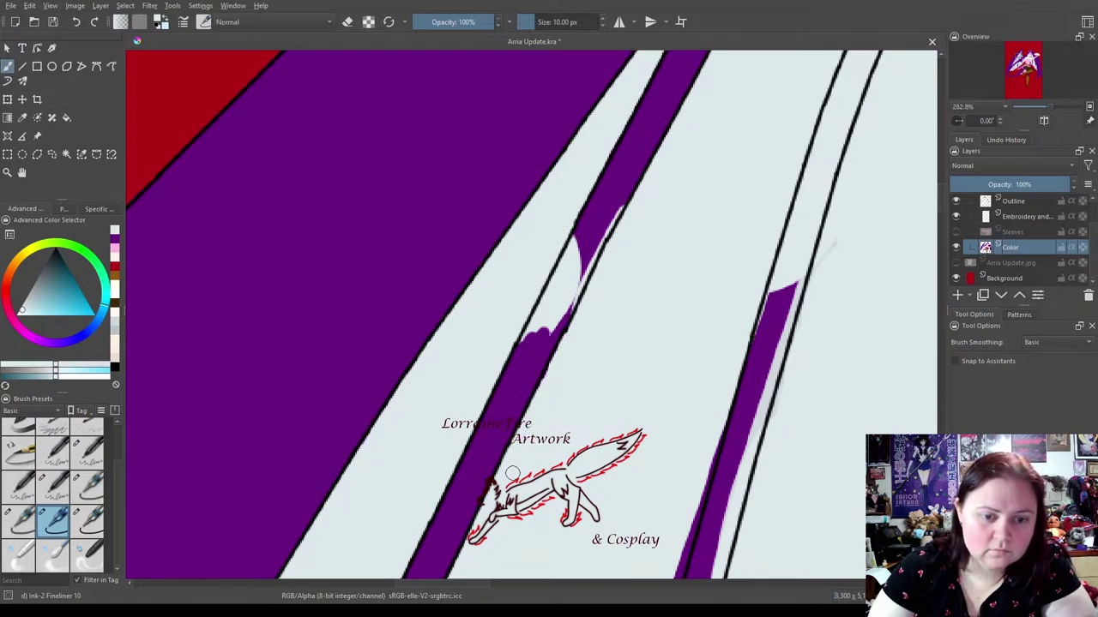
{"action": "left_click", "coordinate": [115, 251]}
{"action": "mouse_move", "coordinate": [531, 332]}
{"action": "left_mouse_down"}
{"action": "mouse_move", "coordinate": [583, 239]}
{"action": "mouse_move", "coordinate": [553, 292]}
{"action": "mouse_move", "coordinate": [558, 299]}
{"action": "mouse_move", "coordinate": [590, 259]}
{"action": "mouse_move", "coordinate": [566, 313]}
{"action": "mouse_move", "coordinate": [623, 196]}
{"action": "left_mouse_up"}
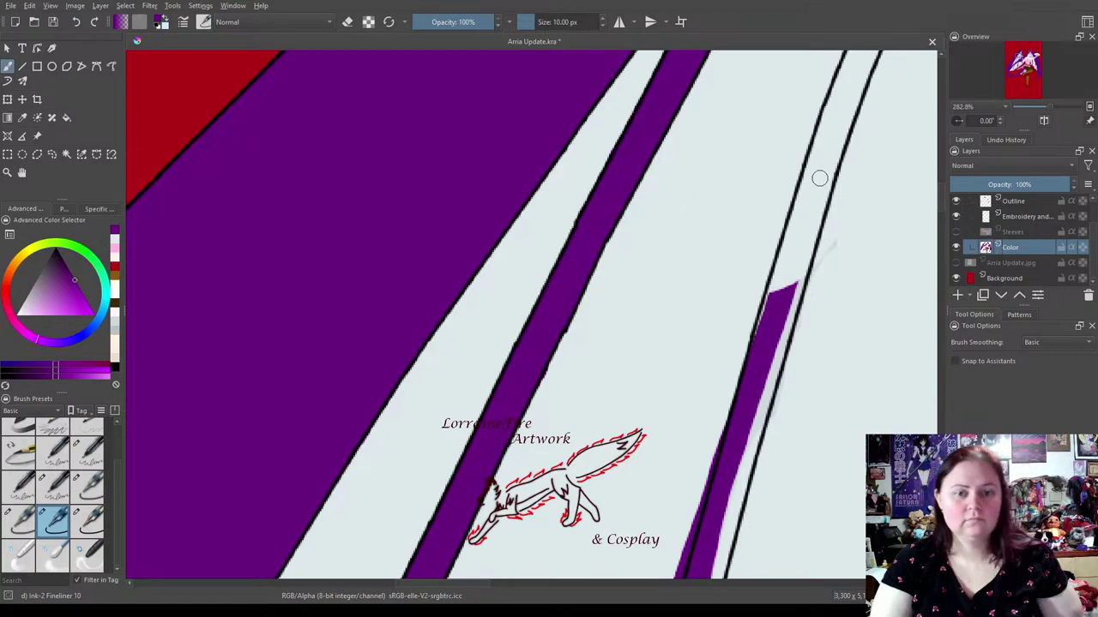
Fill the empty stretch of the neighbouring rib with purple up to both outlines, joining its upper and lower coloured parts.
{"action": "mouse_move", "coordinate": [816, 166]}
{"action": "left_mouse_down"}
{"action": "mouse_move", "coordinate": [696, 482]}
{"action": "mouse_move", "coordinate": [541, 411]}
{"action": "mouse_move", "coordinate": [498, 332]}
{"action": "left_mouse_up"}
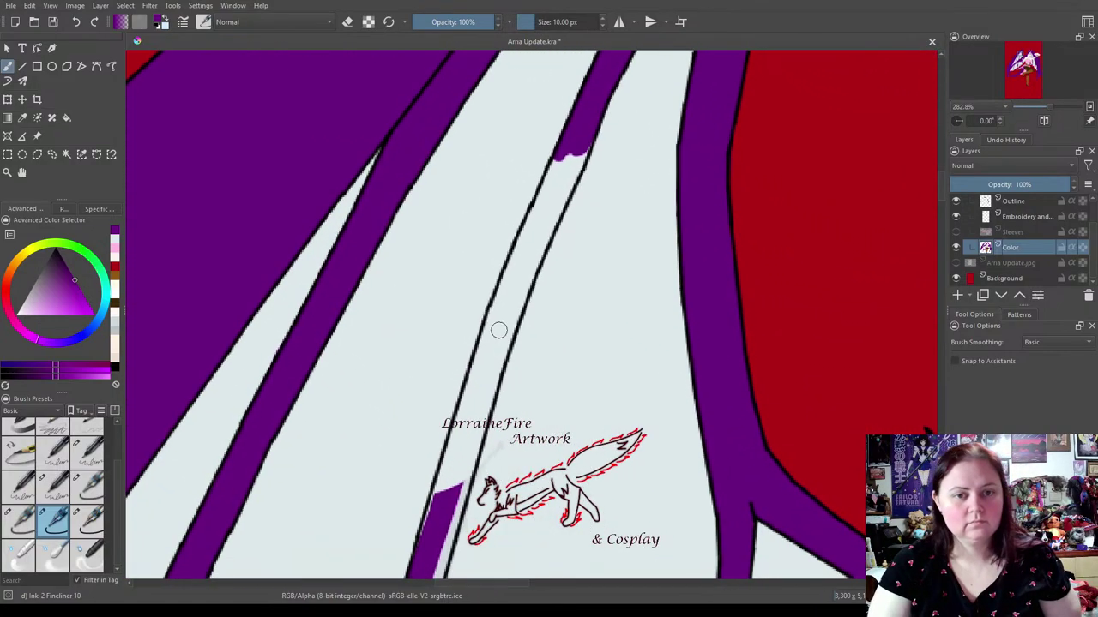
{"action": "mouse_move", "coordinate": [558, 154]}
{"action": "left_mouse_down"}
{"action": "mouse_move", "coordinate": [539, 201]}
{"action": "mouse_move", "coordinate": [583, 150]}
{"action": "left_mouse_up"}
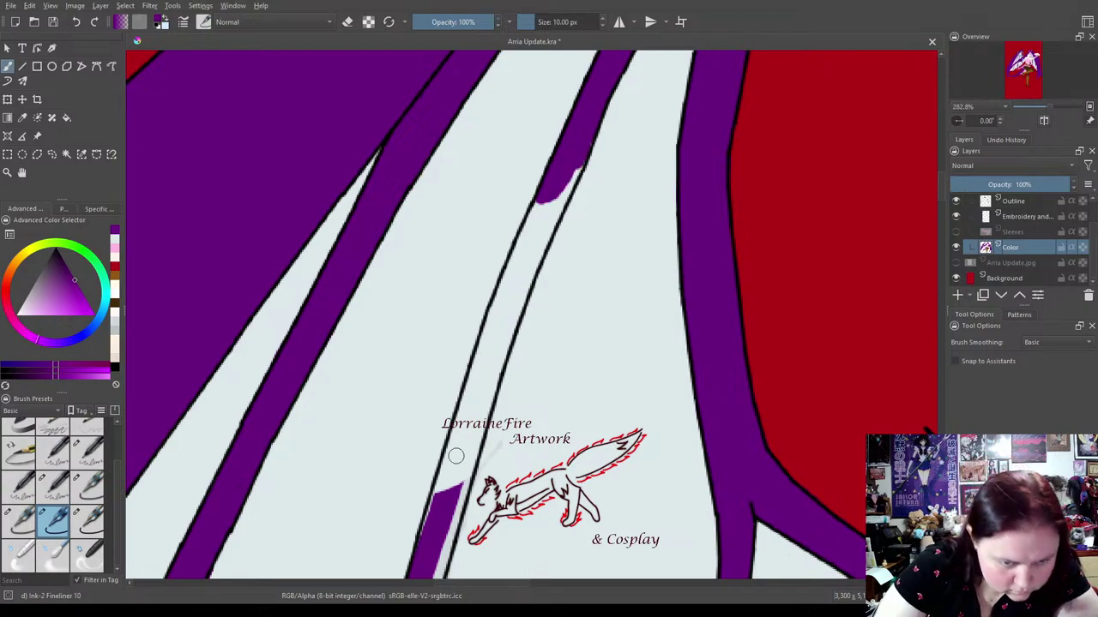
{"action": "left_click", "coordinate": [115, 246]}
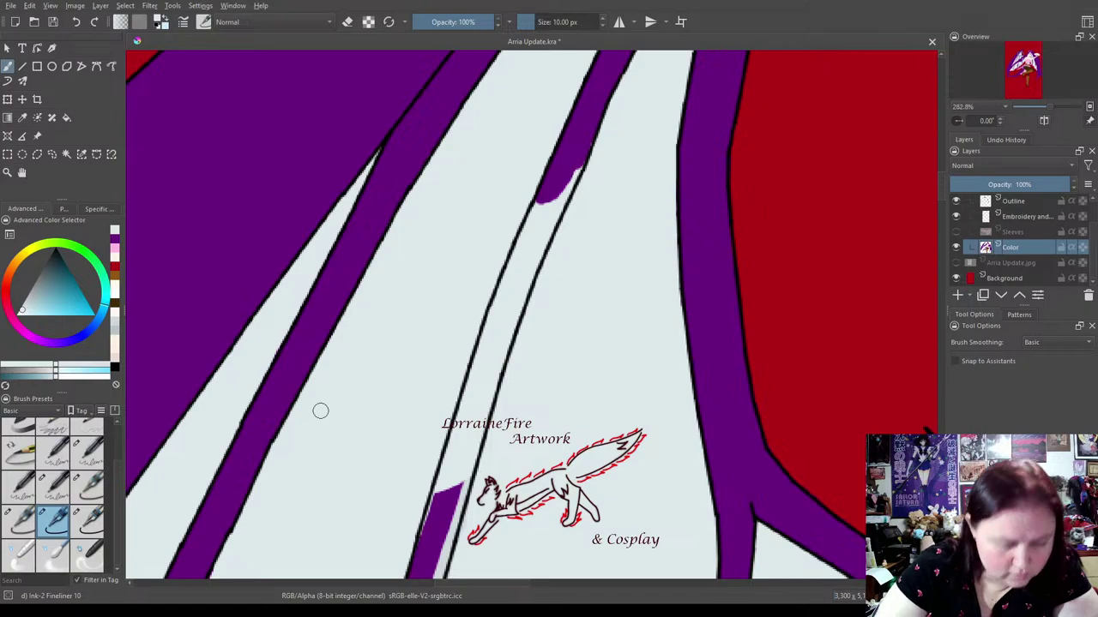
{"action": "left_click", "coordinate": [115, 249]}
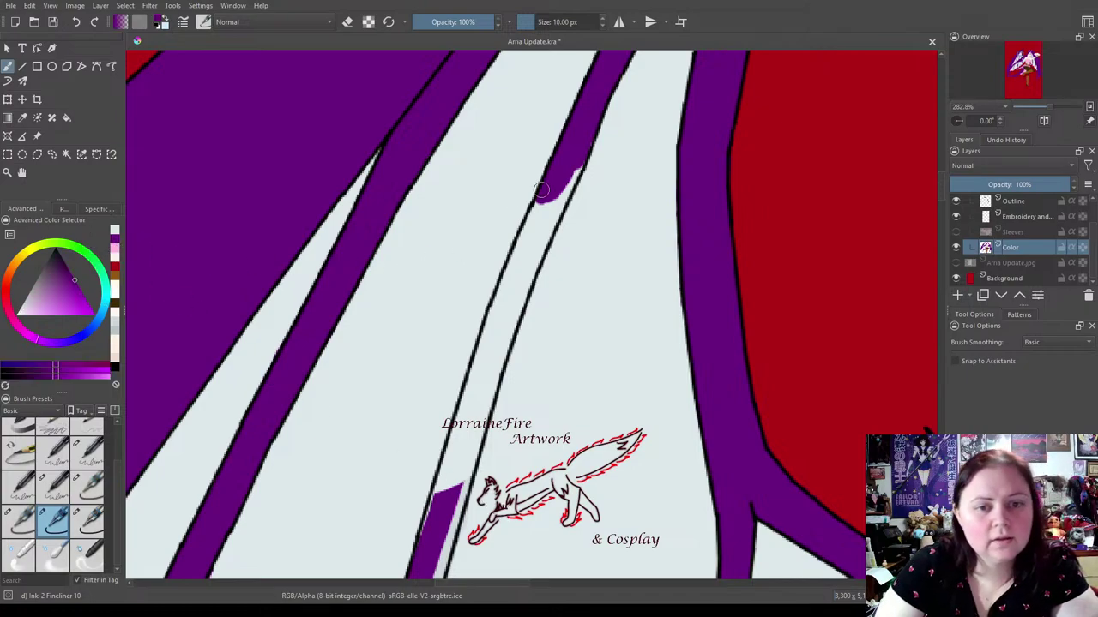
{"action": "mouse_move", "coordinate": [581, 153]}
{"action": "left_mouse_down"}
{"action": "mouse_move", "coordinate": [530, 270]}
{"action": "mouse_move", "coordinate": [524, 276]}
{"action": "mouse_move", "coordinate": [545, 213]}
{"action": "mouse_move", "coordinate": [508, 283]}
{"action": "mouse_move", "coordinate": [501, 351]}
{"action": "mouse_move", "coordinate": [507, 335]}
{"action": "mouse_move", "coordinate": [442, 552]}
{"action": "left_mouse_up"}
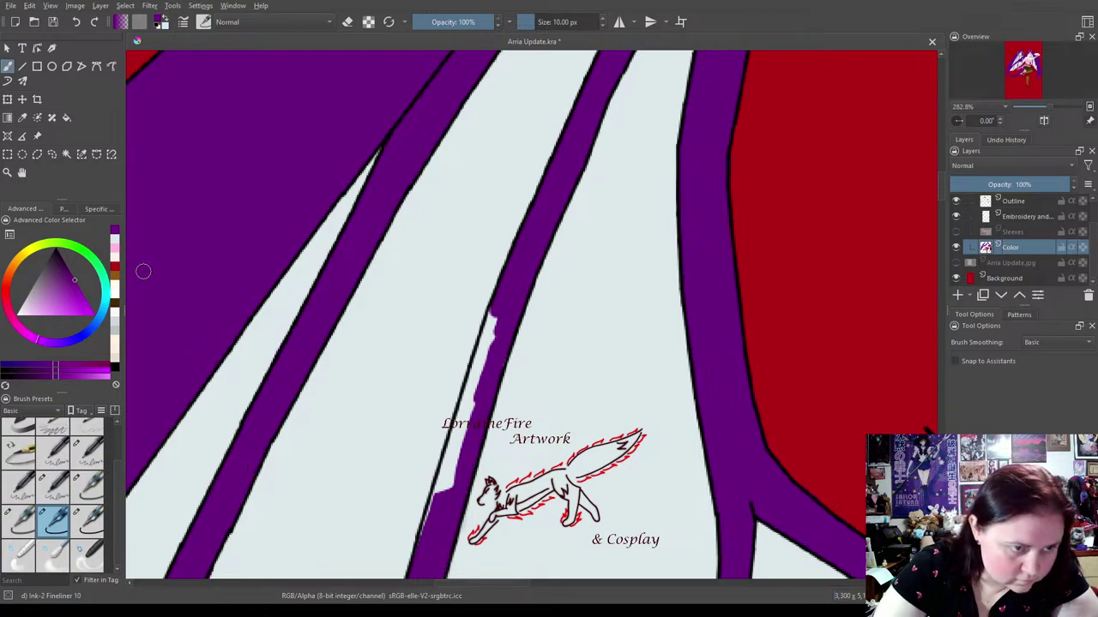
{"action": "left_click", "coordinate": [432, 451], "text": "ctrl"}
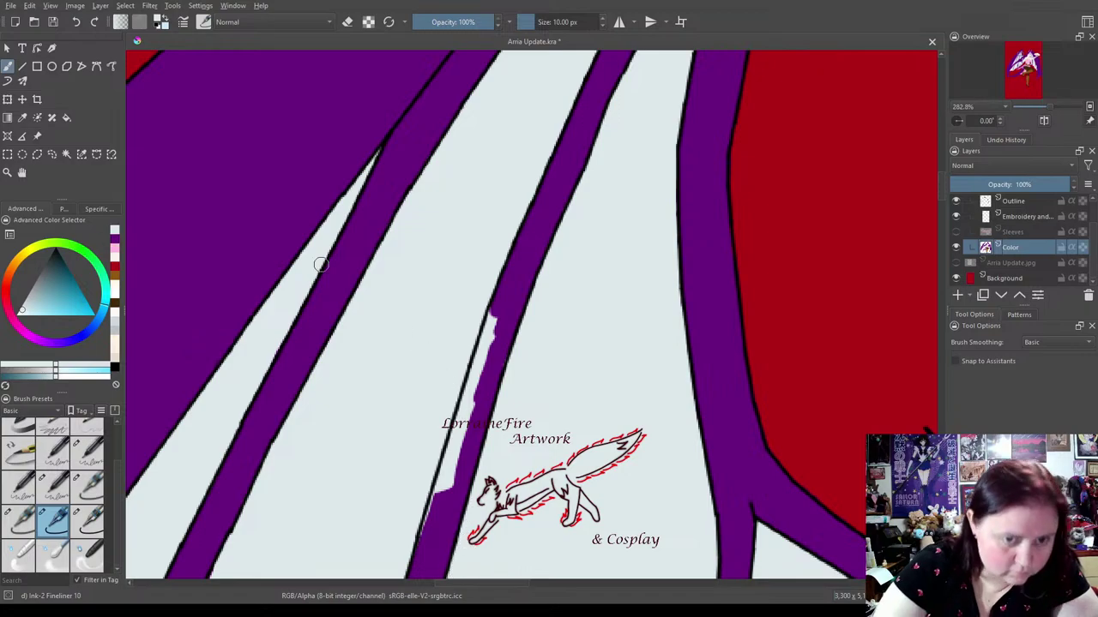
{"action": "left_click", "coordinate": [495, 307], "text": "ctrl"}
{"action": "mouse_move", "coordinate": [493, 304]}
{"action": "left_mouse_down"}
{"action": "mouse_move", "coordinate": [419, 521]}
{"action": "mouse_move", "coordinate": [447, 496]}
{"action": "mouse_move", "coordinate": [464, 428]}
{"action": "left_mouse_up"}
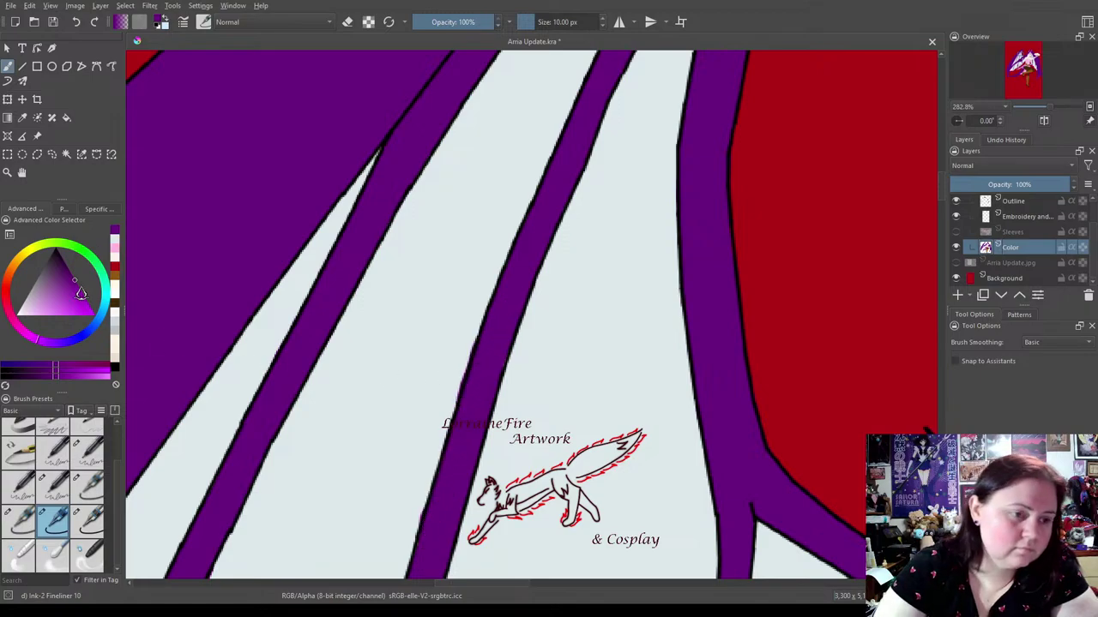
Touch up the lower left edge of the newly filled rib with the pale membrane colour.
{"action": "left_click", "coordinate": [112, 251]}
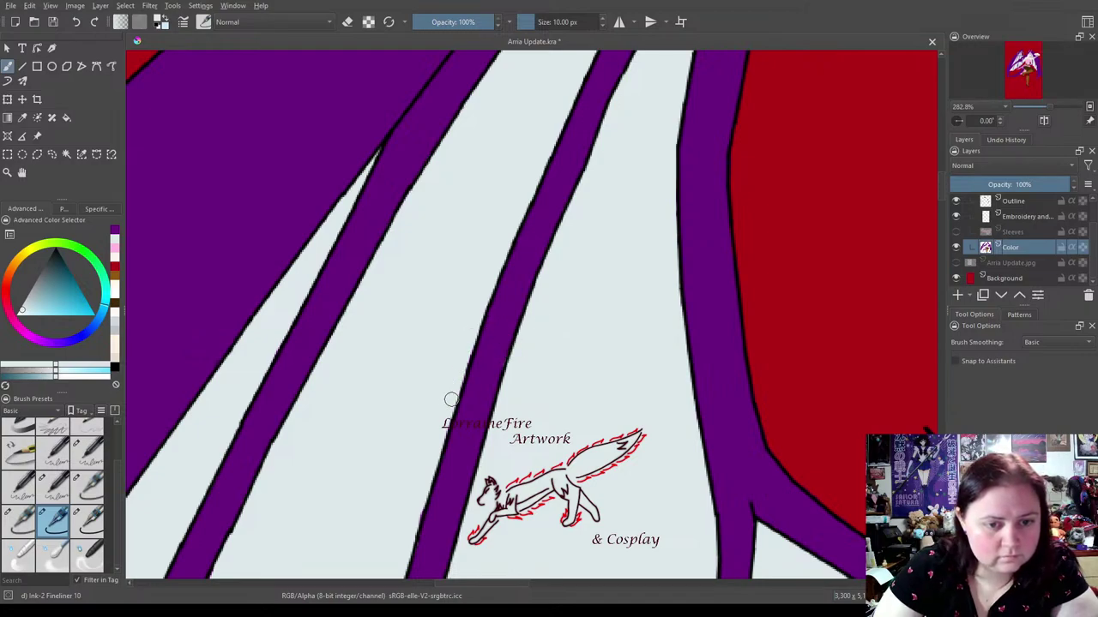
{"action": "left_click_drag", "start_coordinate": [415, 508], "coordinate": [418, 524]}
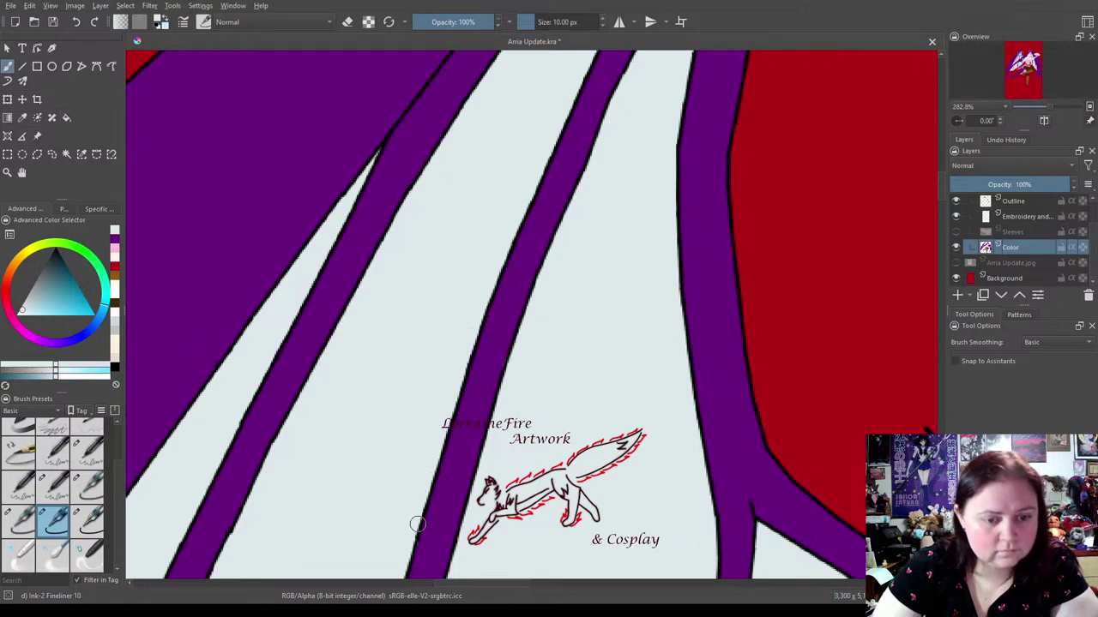
{"action": "mouse_move", "coordinate": [755, 480]}
{"action": "left_mouse_down"}
{"action": "mouse_move", "coordinate": [743, 272]}
{"action": "mouse_move", "coordinate": [743, 321]}
{"action": "mouse_move", "coordinate": [703, 419]}
{"action": "mouse_move", "coordinate": [763, 391]}
{"action": "mouse_move", "coordinate": [777, 371]}
{"action": "left_mouse_up"}
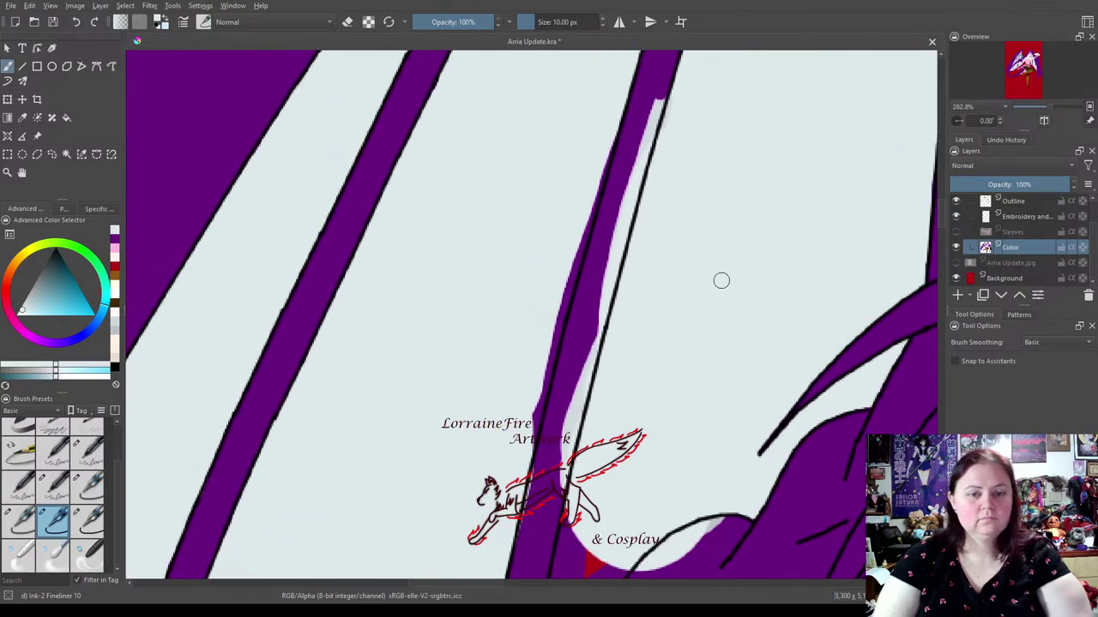
Fill the middle rib with purple up to its right outline and cover the purple spill along its left edge with pale membrane colour.
{"action": "left_click", "coordinate": [115, 248]}
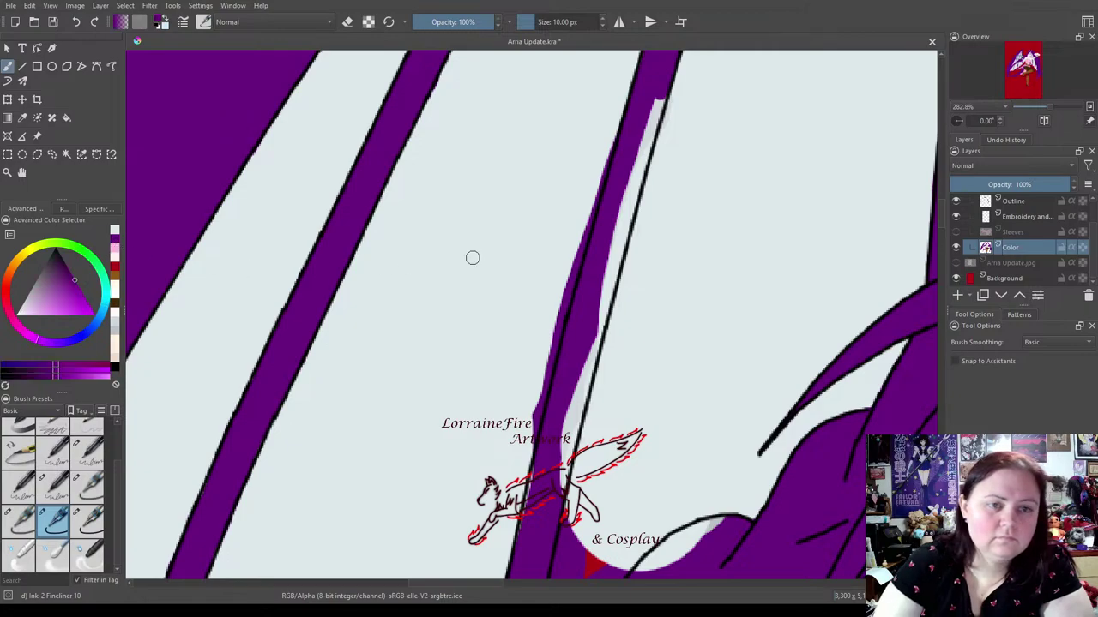
{"action": "mouse_move", "coordinate": [660, 119]}
{"action": "left_mouse_down"}
{"action": "mouse_move", "coordinate": [664, 90]}
{"action": "mouse_move", "coordinate": [556, 480]}
{"action": "left_mouse_up"}
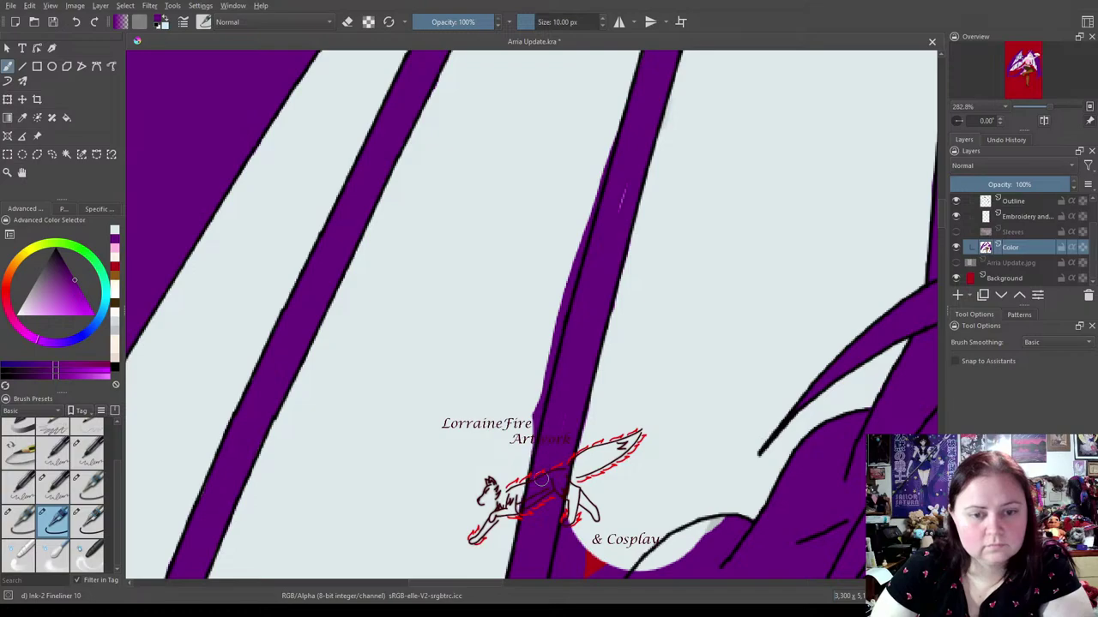
{"action": "left_click", "coordinate": [112, 247]}
{"action": "left_click_drag", "start_coordinate": [606, 149], "coordinate": [534, 410]}
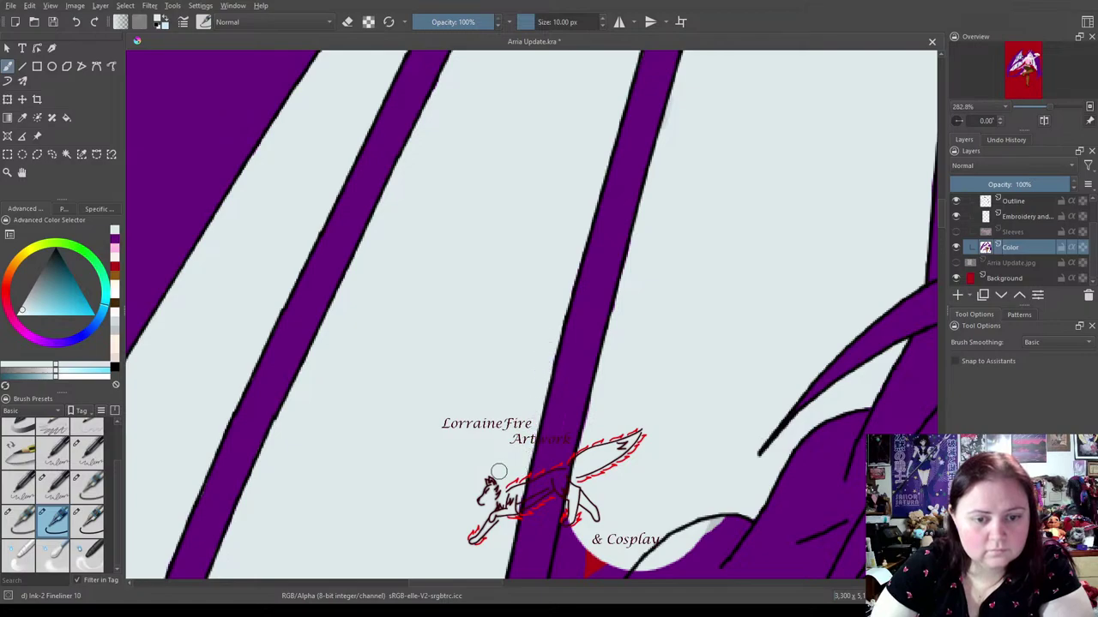
Cover the purple spill beside the lower right edge of the same rib with the pale membrane colour.
{"action": "left_click", "coordinate": [114, 248]}
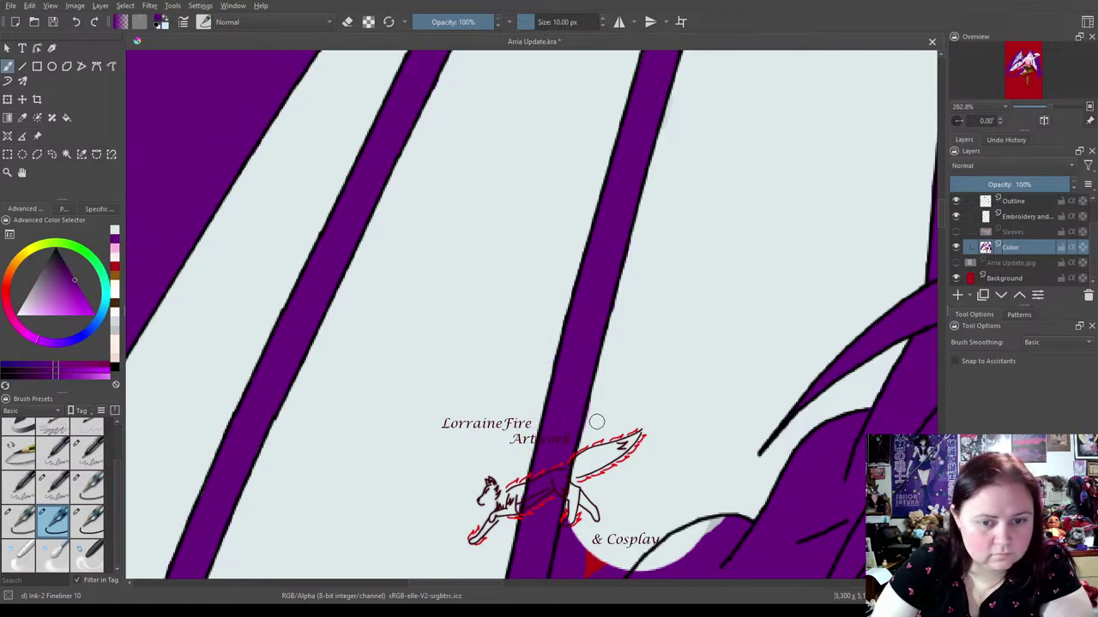
{"action": "left_click", "coordinate": [114, 254]}
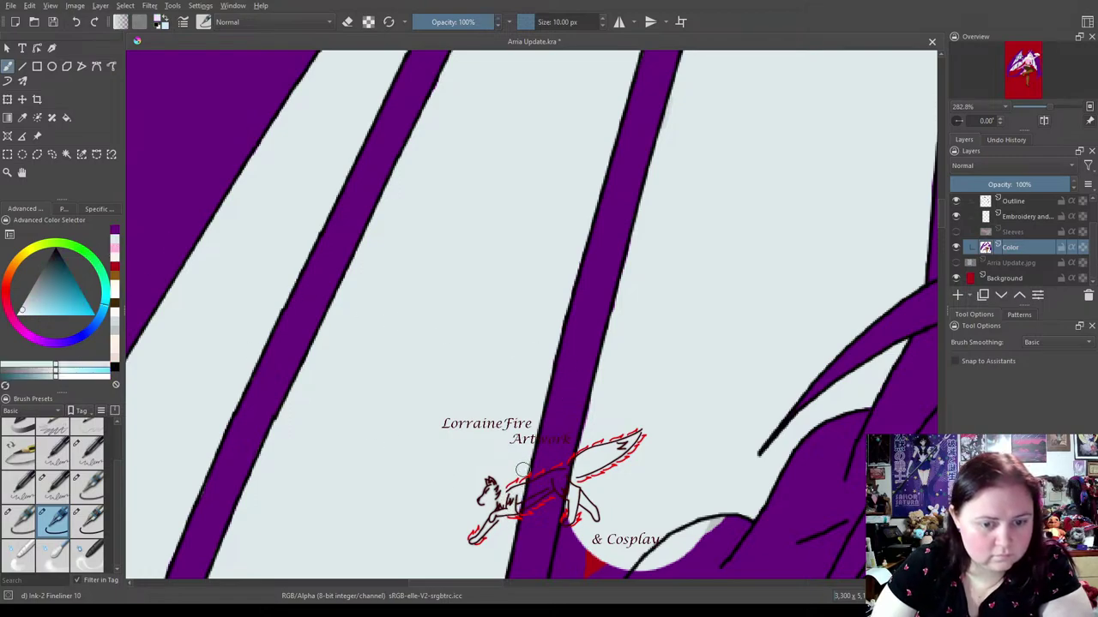
{"action": "mouse_move", "coordinate": [569, 562]}
{"action": "left_mouse_down"}
{"action": "mouse_move", "coordinate": [561, 576]}
{"action": "mouse_move", "coordinate": [566, 538]}
{"action": "mouse_move", "coordinate": [578, 558]}
{"action": "left_mouse_up"}
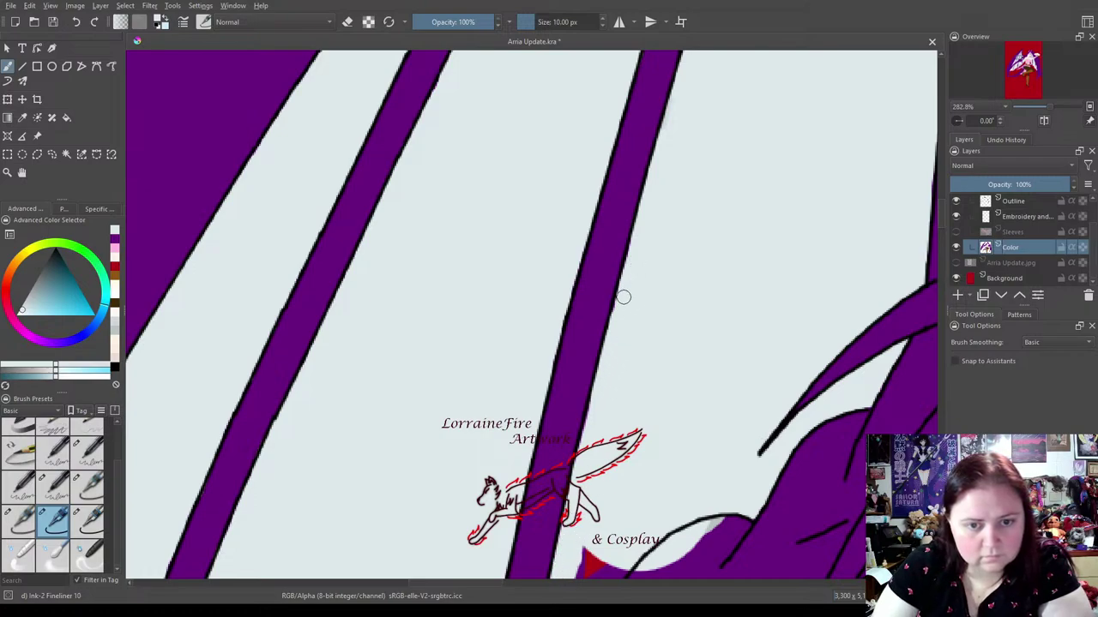
{"action": "left_click_drag", "start_coordinate": [604, 381], "coordinate": [591, 413]}
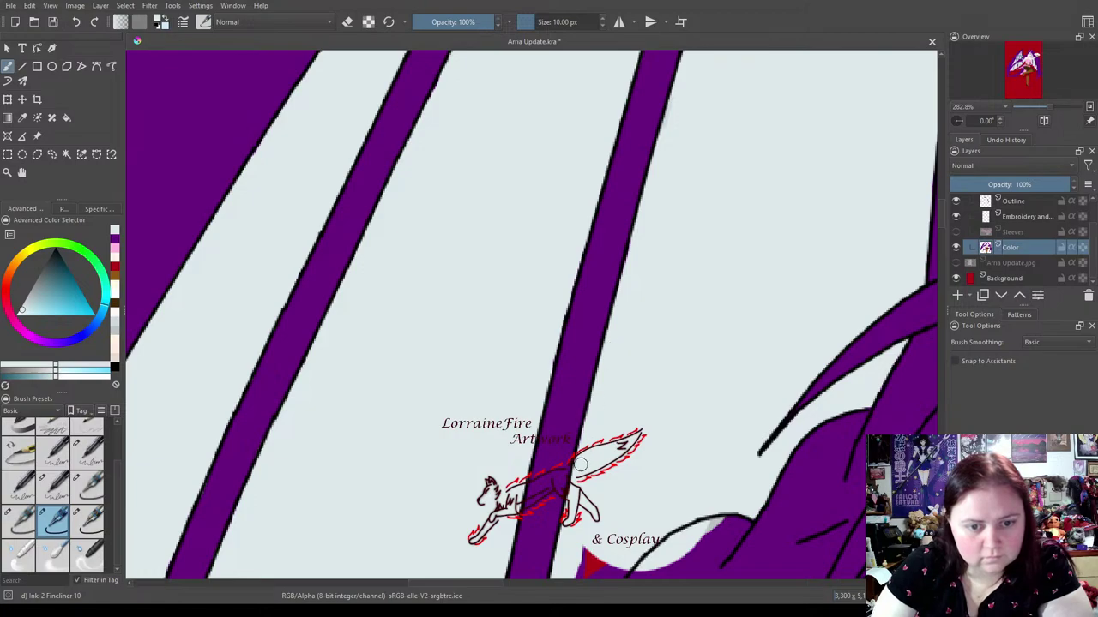
Cover the purple and red spills on both sides of the rib's base, above the lobed purple shape, with pale membrane colour.
{"action": "left_click_drag", "start_coordinate": [695, 483], "coordinate": [723, 135]}
{"action": "mouse_move", "coordinate": [718, 368]}
{"action": "left_mouse_down"}
{"action": "mouse_move", "coordinate": [797, 268]}
{"action": "mouse_move", "coordinate": [688, 313]}
{"action": "mouse_move", "coordinate": [660, 294]}
{"action": "left_mouse_up"}
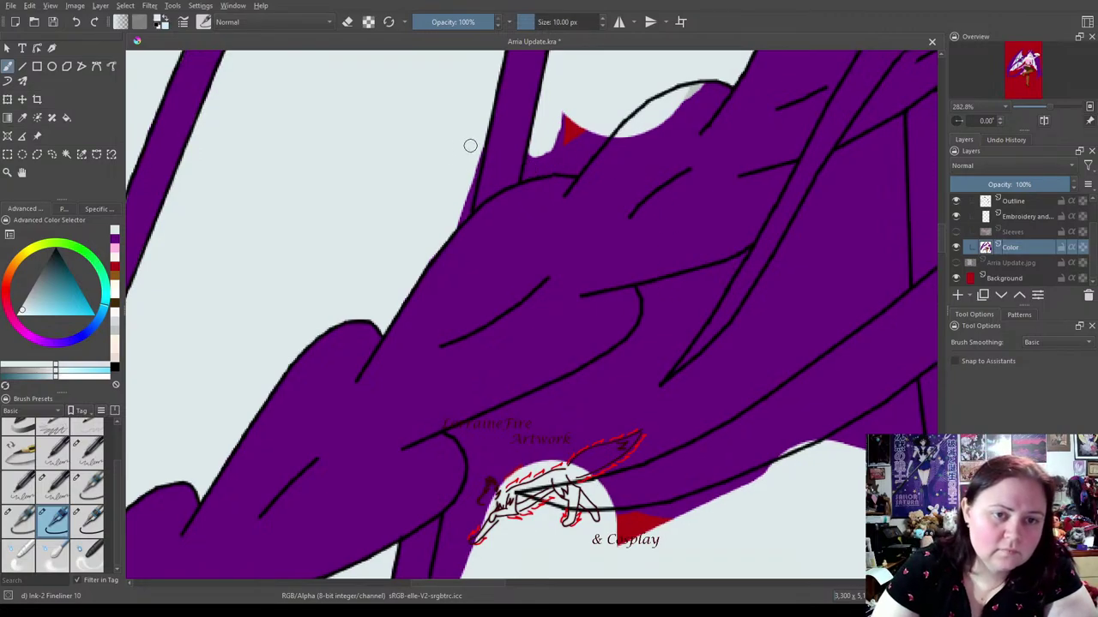
{"action": "left_click_drag", "start_coordinate": [470, 167], "coordinate": [463, 198]}
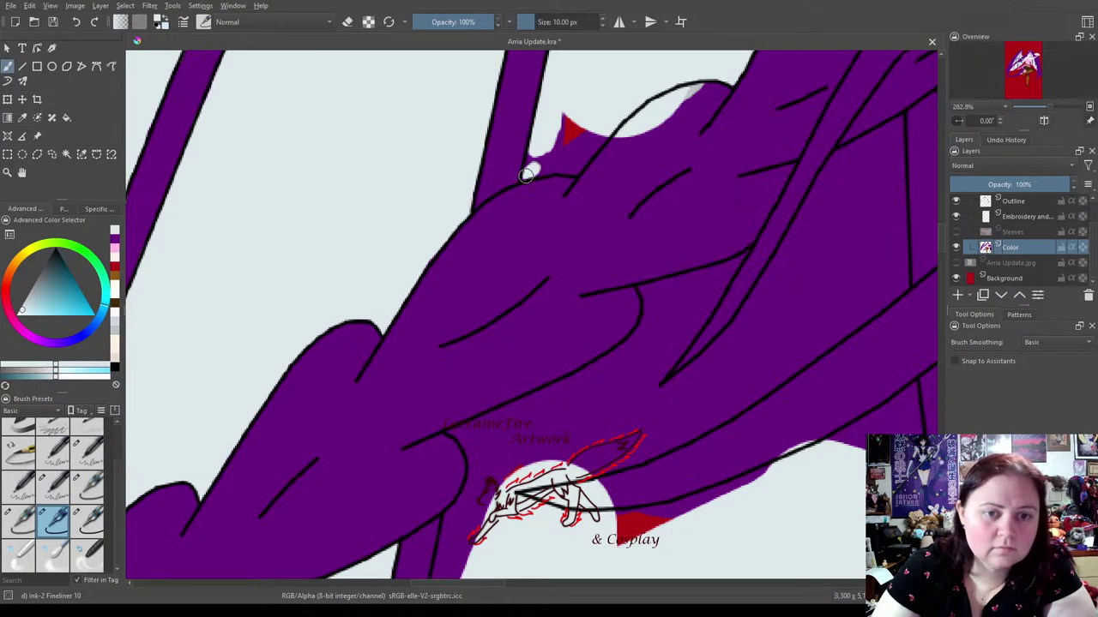
{"action": "mouse_move", "coordinate": [532, 169]}
{"action": "left_mouse_down"}
{"action": "mouse_move", "coordinate": [574, 165]}
{"action": "mouse_move", "coordinate": [563, 168]}
{"action": "mouse_move", "coordinate": [602, 130]}
{"action": "mouse_move", "coordinate": [531, 165]}
{"action": "mouse_move", "coordinate": [564, 148]}
{"action": "left_mouse_up"}
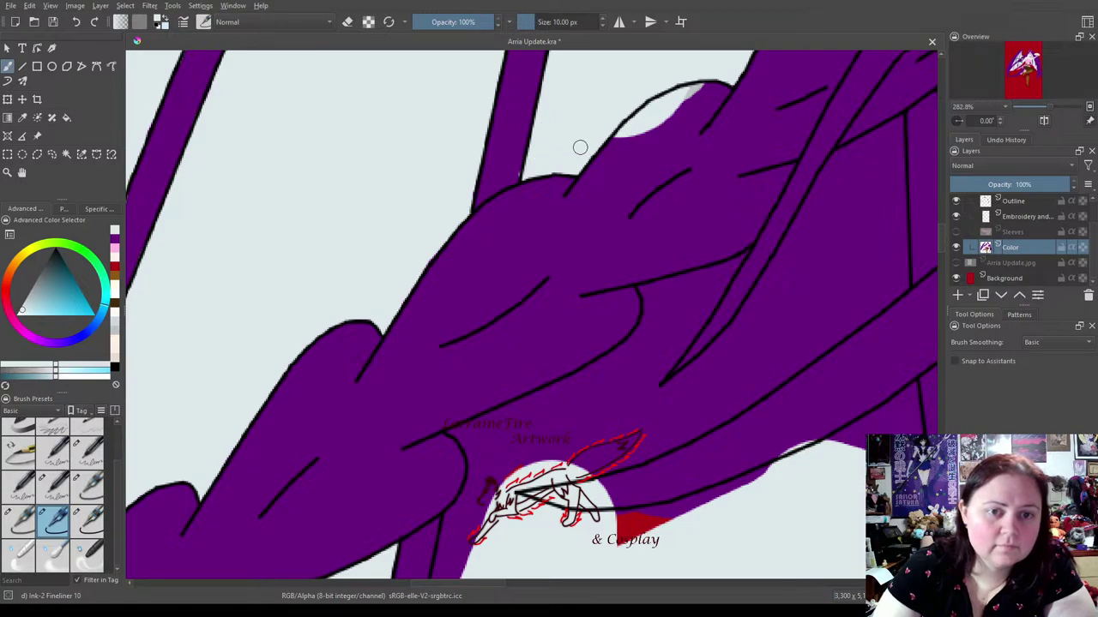
Fill the small gap at the rib's base and the empty upper curve of the adjacent lobe with purple.
{"action": "left_click", "coordinate": [114, 248]}
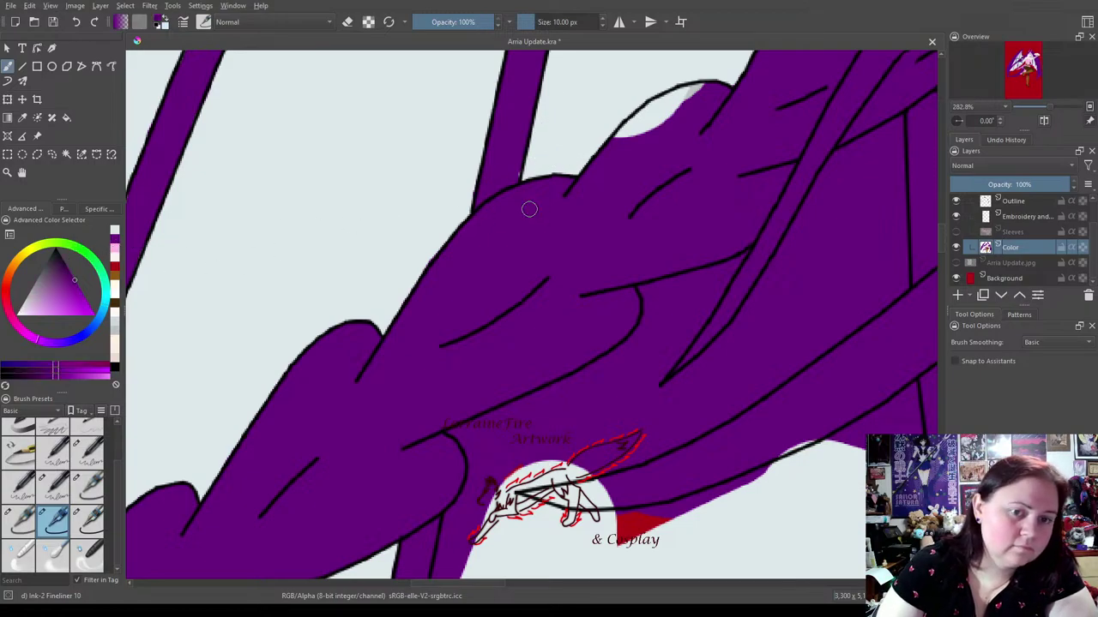
{"action": "left_click_drag", "start_coordinate": [513, 172], "coordinate": [519, 178]}
{"action": "mouse_move", "coordinate": [618, 141]}
{"action": "left_mouse_down"}
{"action": "mouse_move", "coordinate": [684, 90]}
{"action": "mouse_move", "coordinate": [706, 98]}
{"action": "mouse_move", "coordinate": [642, 129]}
{"action": "left_mouse_up"}
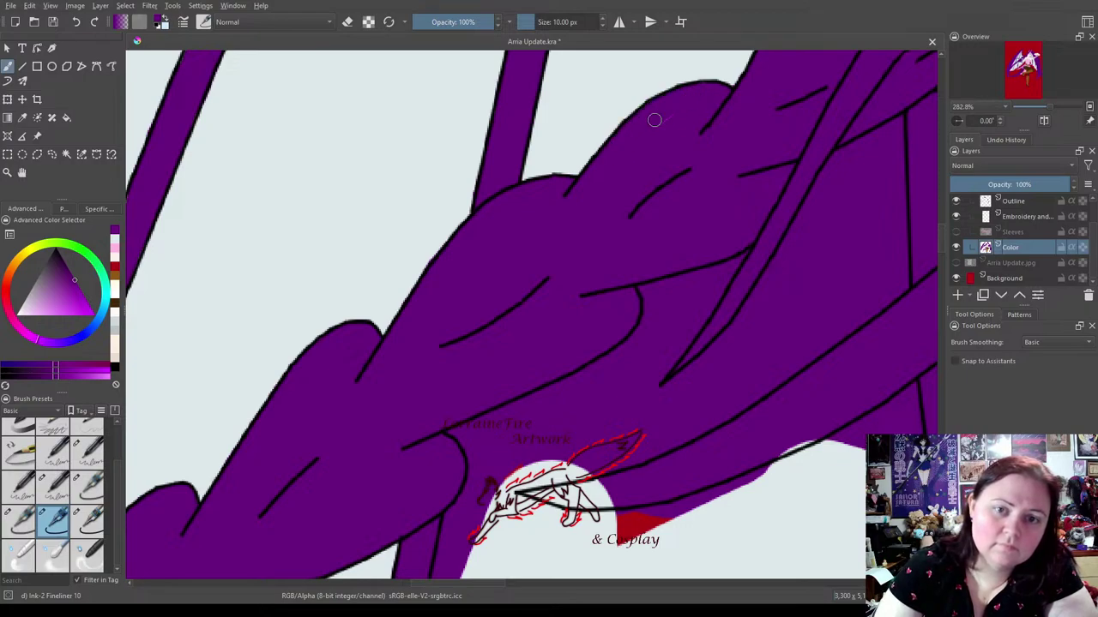
Block in the membrane areas around the long curved point and under the lobed shape with pale colour, using the 25 px fineliner.
{"action": "mouse_move", "coordinate": [791, 345]}
{"action": "left_mouse_down"}
{"action": "mouse_move", "coordinate": [635, 313]}
{"action": "mouse_move", "coordinate": [623, 351]}
{"action": "left_mouse_up"}
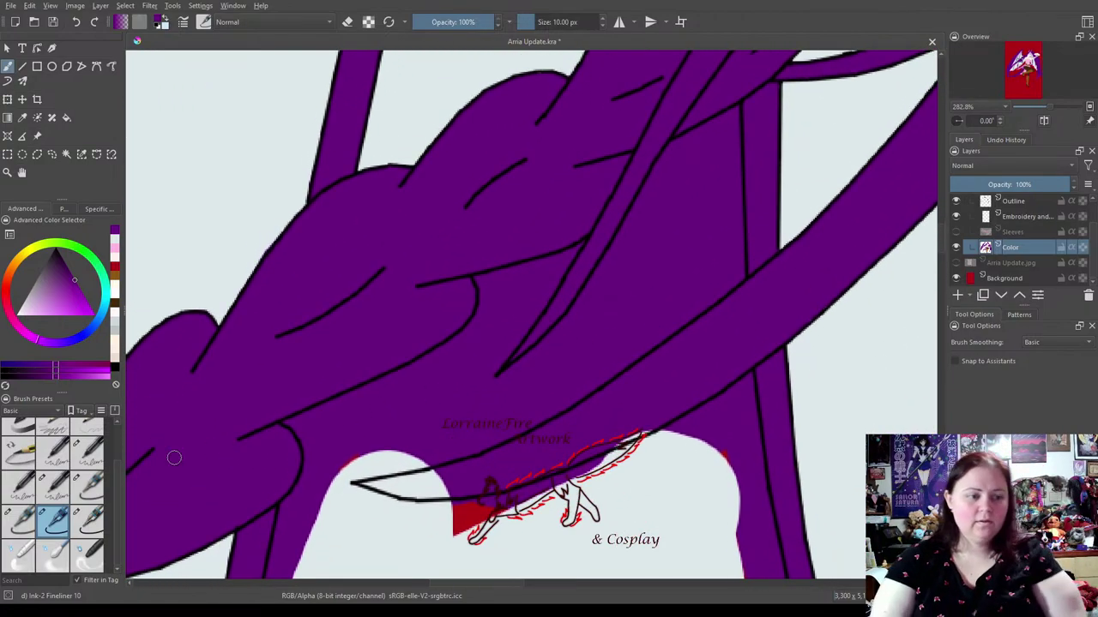
{"action": "left_click", "coordinate": [89, 520]}
{"action": "left_click", "coordinate": [159, 189], "text": "ctrl"}
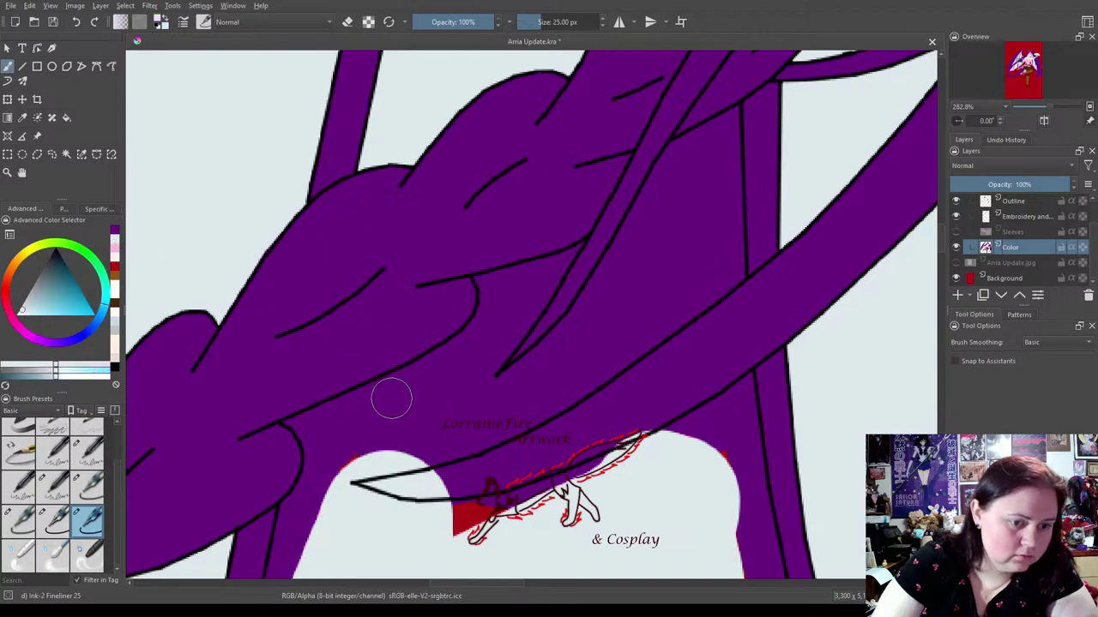
{"action": "mouse_move", "coordinate": [337, 470]}
{"action": "left_mouse_down"}
{"action": "mouse_move", "coordinate": [353, 442]}
{"action": "mouse_move", "coordinate": [444, 446]}
{"action": "mouse_move", "coordinate": [500, 425]}
{"action": "mouse_move", "coordinate": [622, 351]}
{"action": "mouse_move", "coordinate": [694, 274]}
{"action": "mouse_move", "coordinate": [717, 217]}
{"action": "mouse_move", "coordinate": [711, 156]}
{"action": "mouse_move", "coordinate": [684, 160]}
{"action": "mouse_move", "coordinate": [548, 369]}
{"action": "mouse_move", "coordinate": [530, 375]}
{"action": "mouse_move", "coordinate": [577, 331]}
{"action": "mouse_move", "coordinate": [517, 389]}
{"action": "mouse_move", "coordinate": [424, 405]}
{"action": "mouse_move", "coordinate": [467, 360]}
{"action": "mouse_move", "coordinate": [457, 383]}
{"action": "mouse_move", "coordinate": [472, 376]}
{"action": "mouse_move", "coordinate": [503, 323]}
{"action": "mouse_move", "coordinate": [485, 347]}
{"action": "mouse_move", "coordinate": [483, 336]}
{"action": "mouse_move", "coordinate": [332, 433]}
{"action": "mouse_move", "coordinate": [297, 558]}
{"action": "left_mouse_up"}
{"action": "mouse_move", "coordinate": [383, 561]}
{"action": "left_mouse_down"}
{"action": "mouse_move", "coordinate": [453, 522]}
{"action": "mouse_move", "coordinate": [601, 487]}
{"action": "mouse_move", "coordinate": [689, 445]}
{"action": "mouse_move", "coordinate": [727, 446]}
{"action": "mouse_move", "coordinate": [756, 564]}
{"action": "left_mouse_up"}
{"action": "mouse_move", "coordinate": [606, 346]}
{"action": "left_mouse_down"}
{"action": "mouse_move", "coordinate": [695, 186]}
{"action": "mouse_move", "coordinate": [610, 316]}
{"action": "left_mouse_up"}
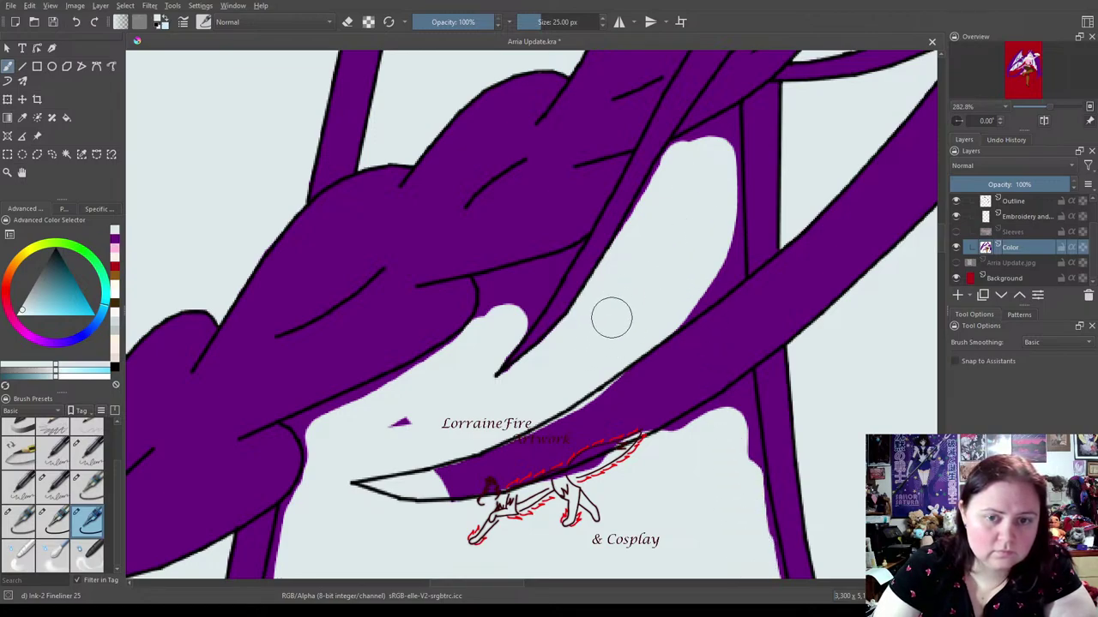
Clean the purple spills along the two lower ribs and beneath the curved shape with pale colour, using the 10 px fineliner.
{"action": "left_click", "coordinate": [53, 520]}
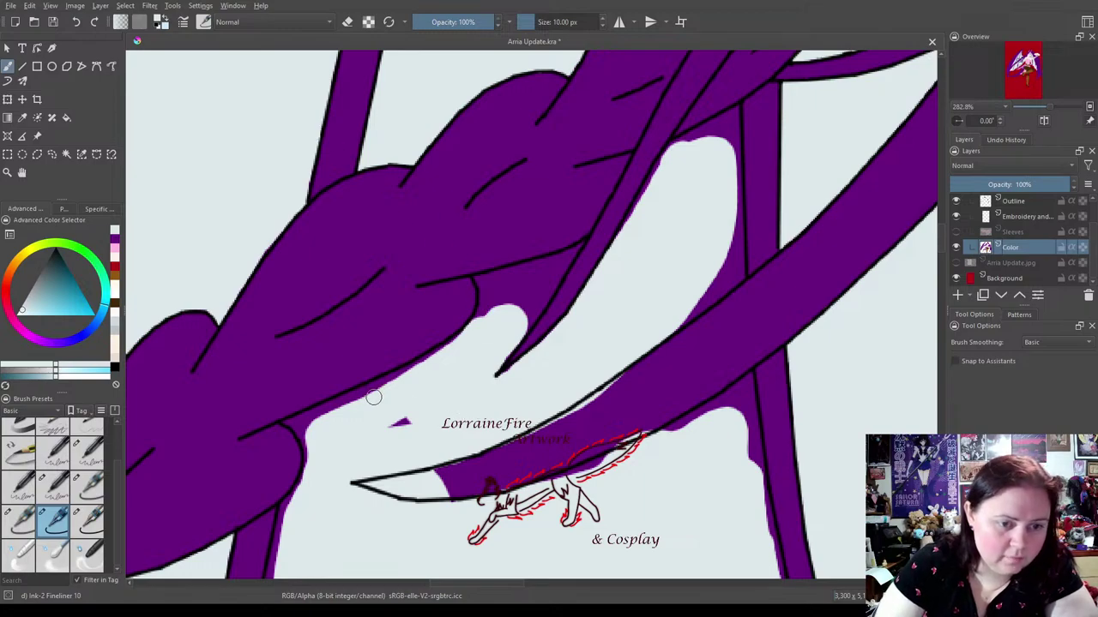
{"action": "left_click_drag", "start_coordinate": [294, 422], "coordinate": [309, 456]}
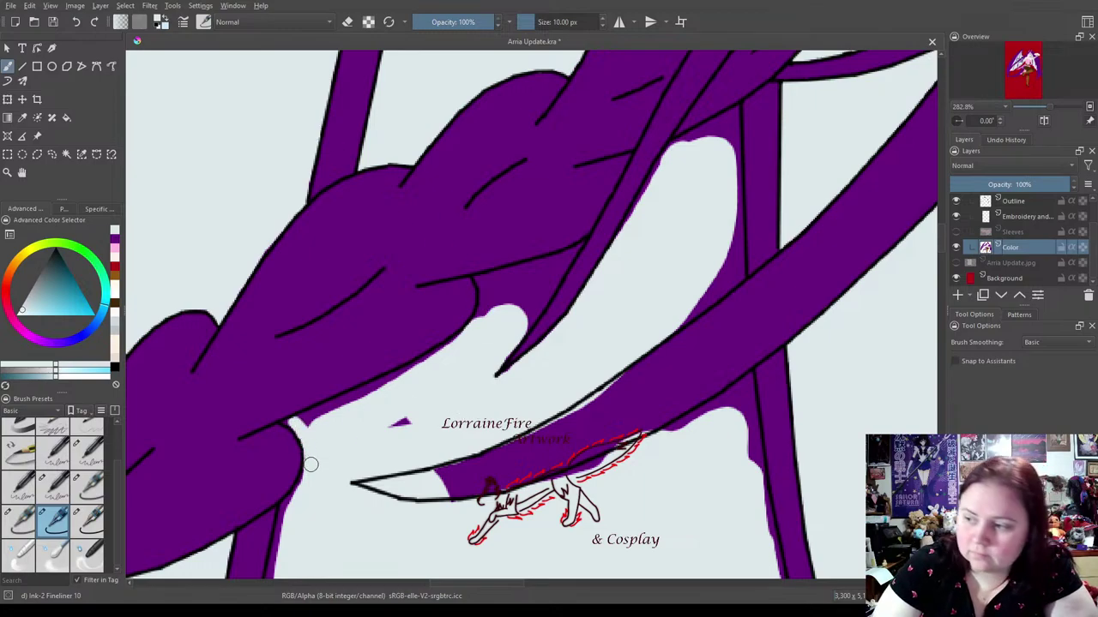
{"action": "mouse_move", "coordinate": [308, 477]}
{"action": "left_mouse_down"}
{"action": "mouse_move", "coordinate": [286, 505]}
{"action": "mouse_move", "coordinate": [269, 576]}
{"action": "left_mouse_up"}
{"action": "mouse_move", "coordinate": [536, 491]}
{"action": "left_mouse_down"}
{"action": "mouse_move", "coordinate": [716, 410]}
{"action": "mouse_move", "coordinate": [748, 390]}
{"action": "mouse_move", "coordinate": [744, 374]}
{"action": "mouse_move", "coordinate": [775, 566]}
{"action": "mouse_move", "coordinate": [771, 528]}
{"action": "left_mouse_up"}
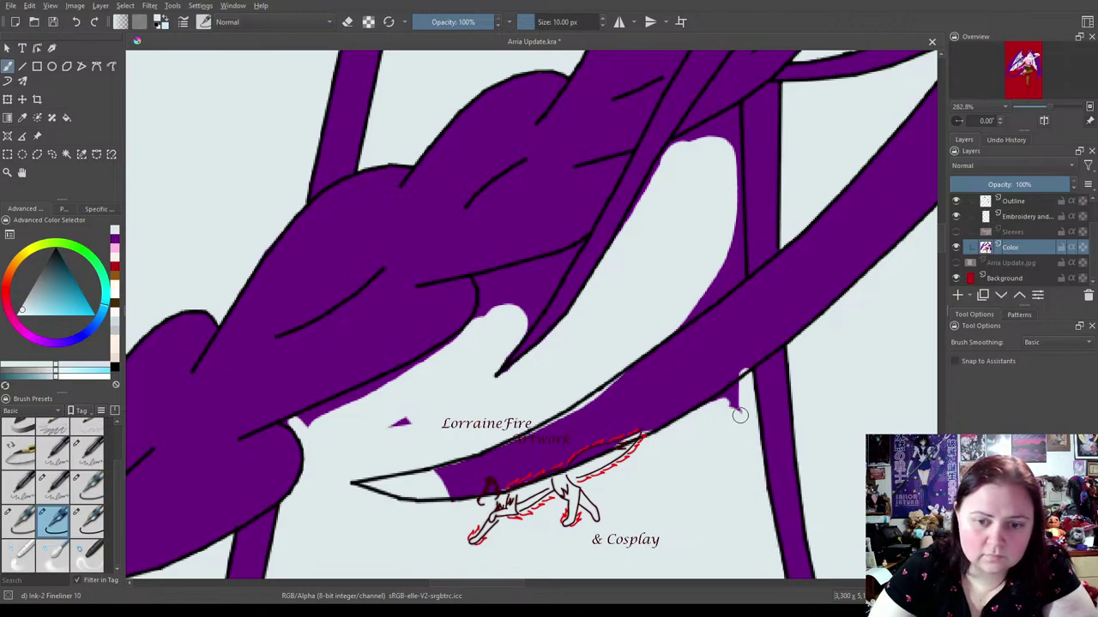
{"action": "mouse_move", "coordinate": [713, 407]}
{"action": "left_mouse_down"}
{"action": "mouse_move", "coordinate": [744, 384]}
{"action": "mouse_move", "coordinate": [731, 412]}
{"action": "left_mouse_up"}
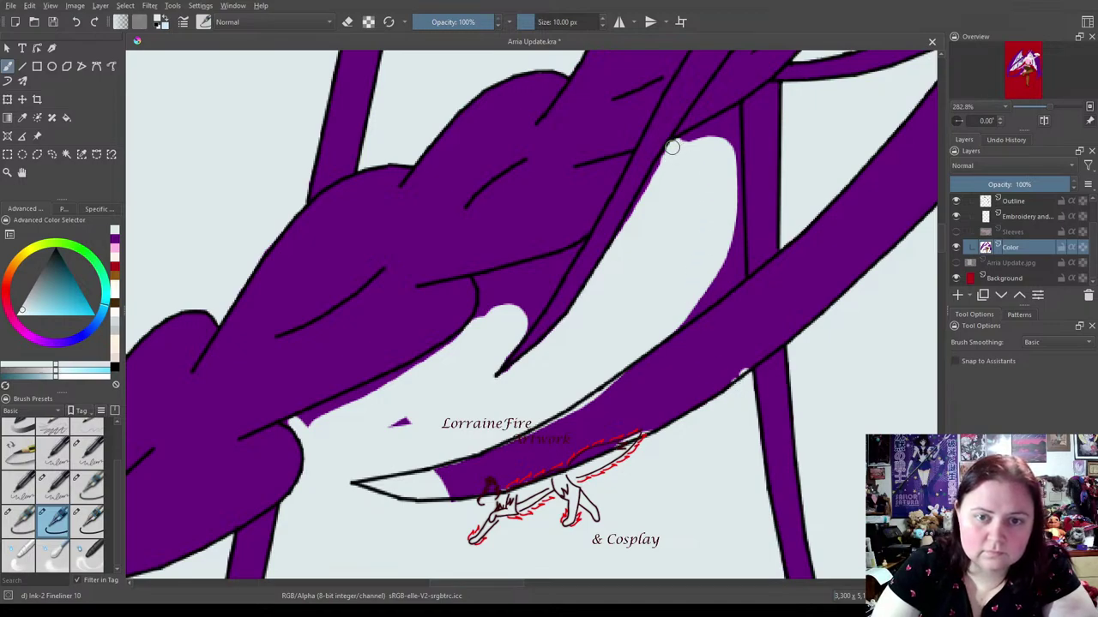
Cover the purple edges inside the membrane opening between the thin spike, the right rib and the curved shape with pale colour.
{"action": "left_click_drag", "start_coordinate": [668, 159], "coordinate": [633, 226]}
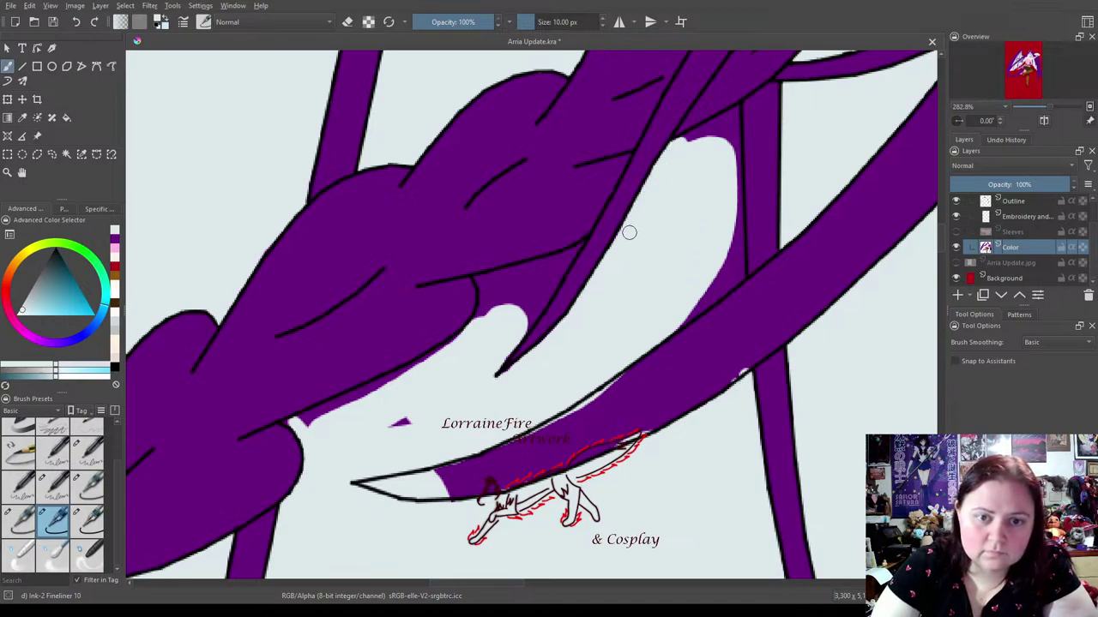
{"action": "mouse_move", "coordinate": [693, 143]}
{"action": "left_mouse_down"}
{"action": "mouse_move", "coordinate": [723, 120]}
{"action": "mouse_move", "coordinate": [731, 140]}
{"action": "left_mouse_up"}
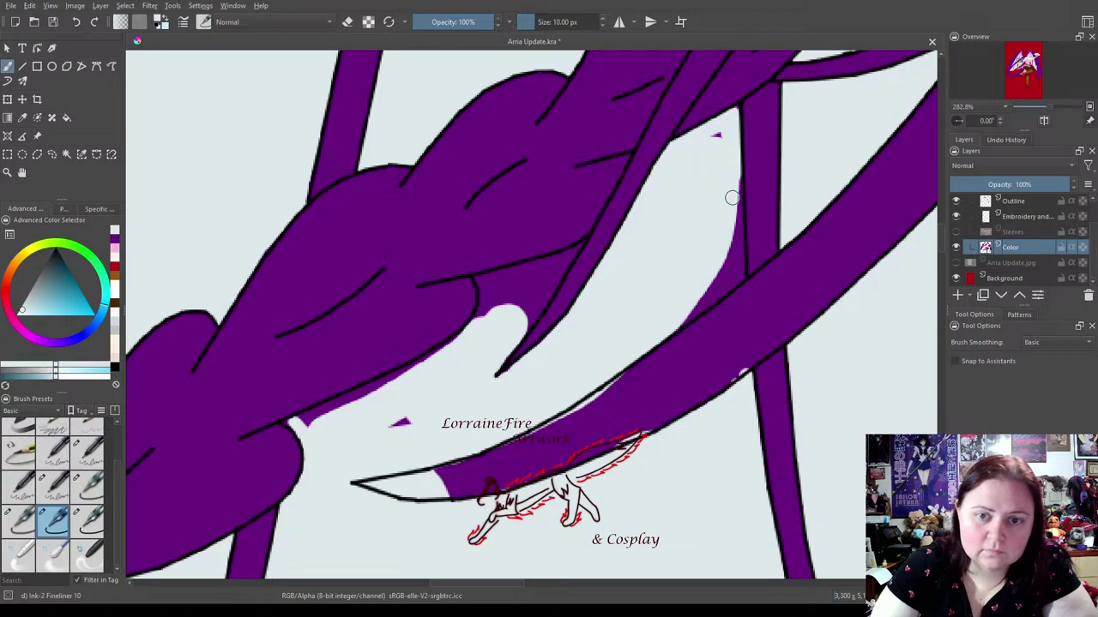
{"action": "mouse_move", "coordinate": [735, 179]}
{"action": "left_mouse_down"}
{"action": "mouse_move", "coordinate": [736, 259]}
{"action": "mouse_move", "coordinate": [723, 286]}
{"action": "left_mouse_up"}
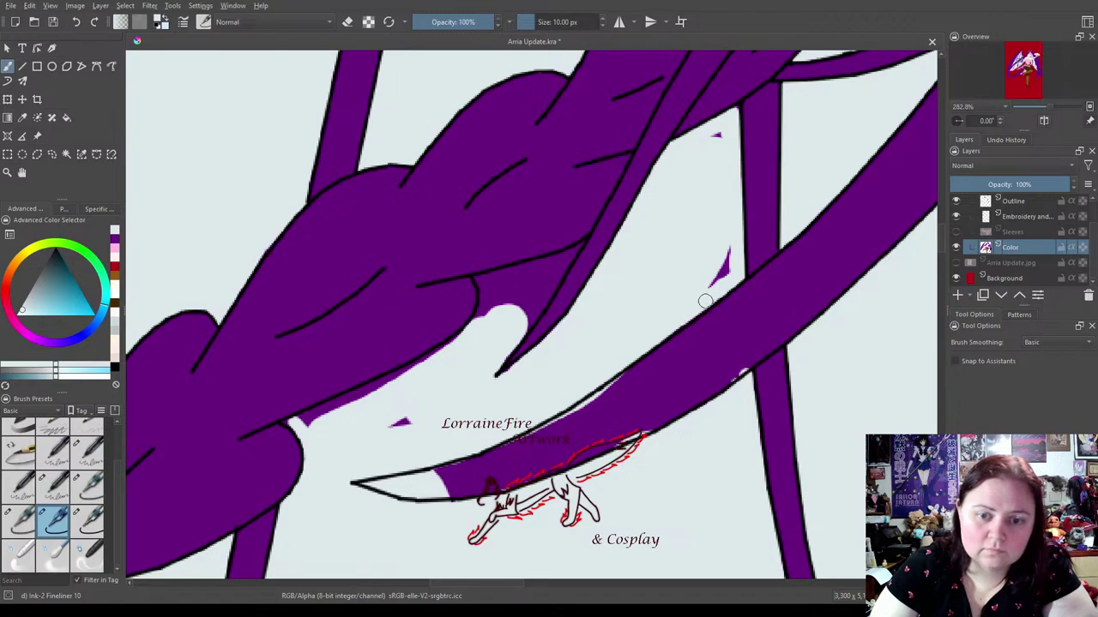
{"action": "left_click_drag", "start_coordinate": [724, 289], "coordinate": [720, 265]}
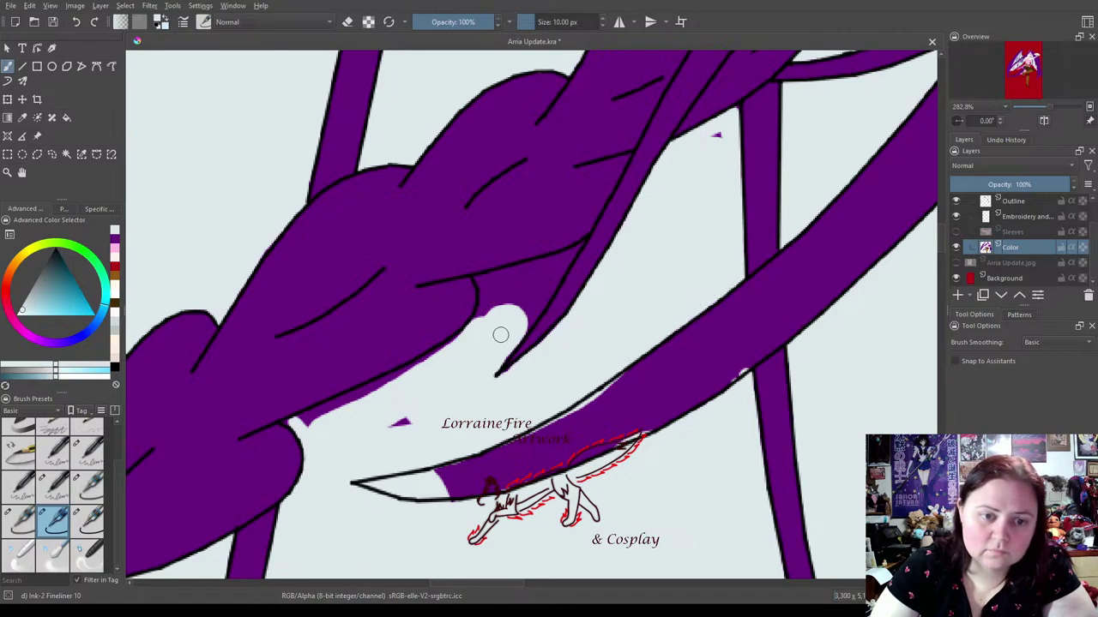
Clean the purple spills under the lobes and beside the thin spike with pale colour, finishing the narrow corners with the 5 px fineliner.
{"action": "left_click_drag", "start_coordinate": [479, 323], "coordinate": [492, 276]}
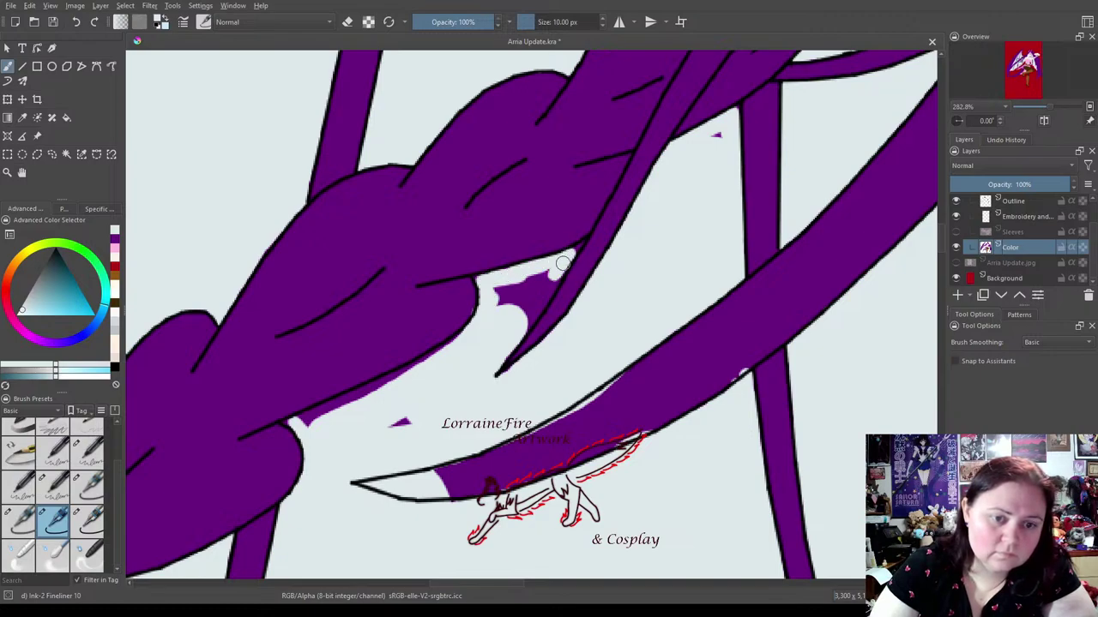
{"action": "mouse_move", "coordinate": [541, 299]}
{"action": "left_mouse_down"}
{"action": "mouse_move", "coordinate": [517, 334]}
{"action": "mouse_move", "coordinate": [542, 291]}
{"action": "mouse_move", "coordinate": [512, 289]}
{"action": "left_mouse_up"}
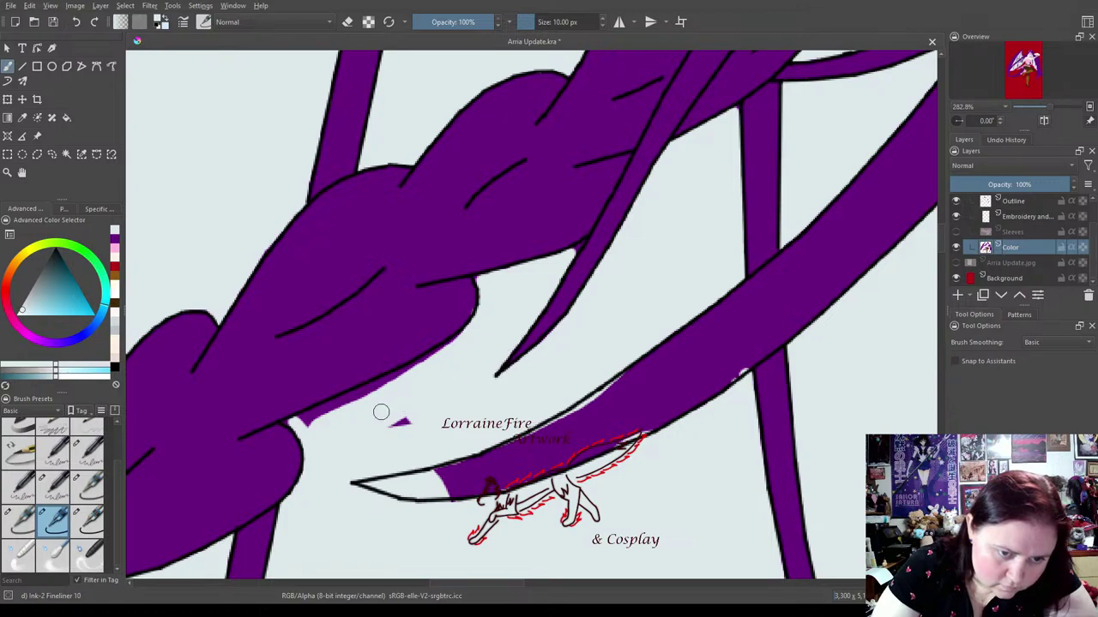
{"action": "left_click", "coordinate": [300, 420]}
{"action": "left_click_drag", "start_coordinate": [325, 412], "coordinate": [325, 411]}
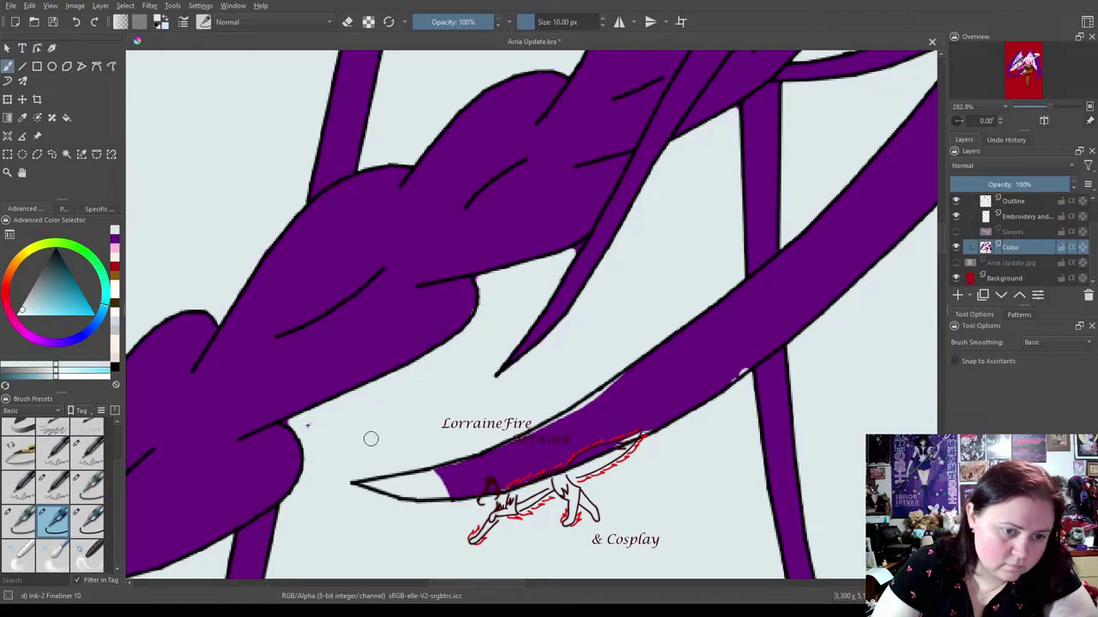
{"action": "left_click", "coordinate": [27, 520]}
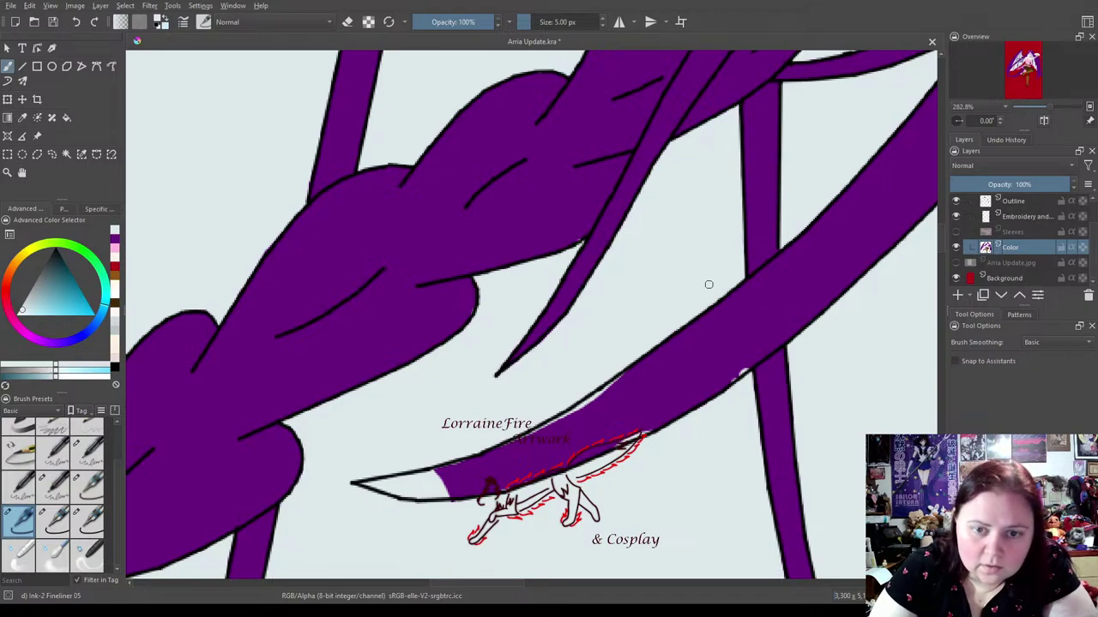
Fill the curved shape's empty tip and edge gaps with purple using the 10 px fineliner, finishing the point with the 5 px one.
{"action": "left_click", "coordinate": [56, 531]}
{"action": "left_click", "coordinate": [112, 247]}
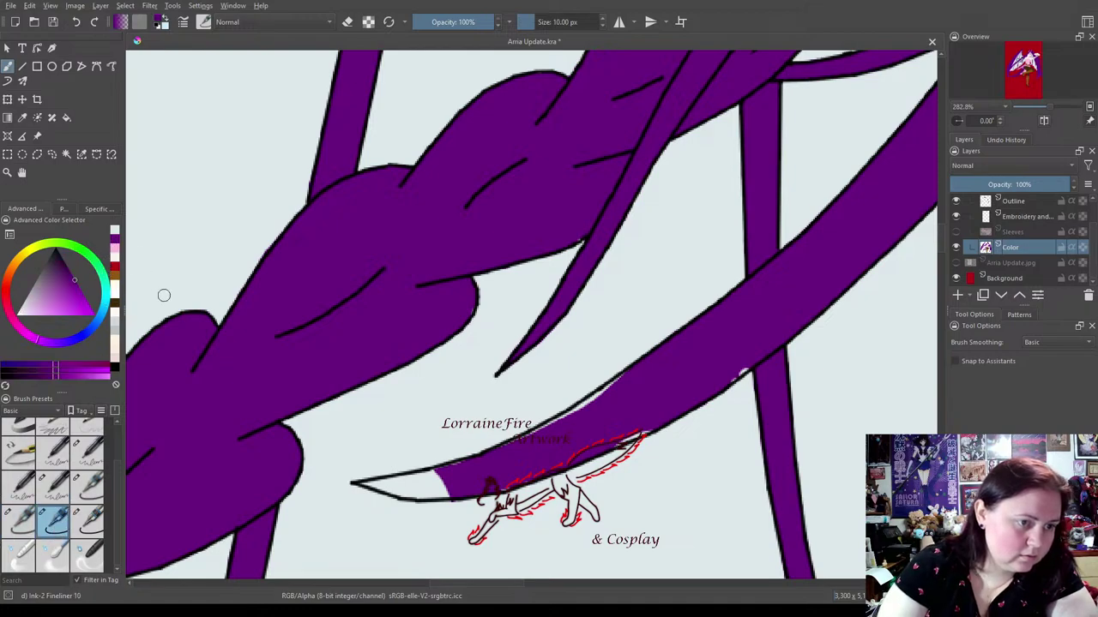
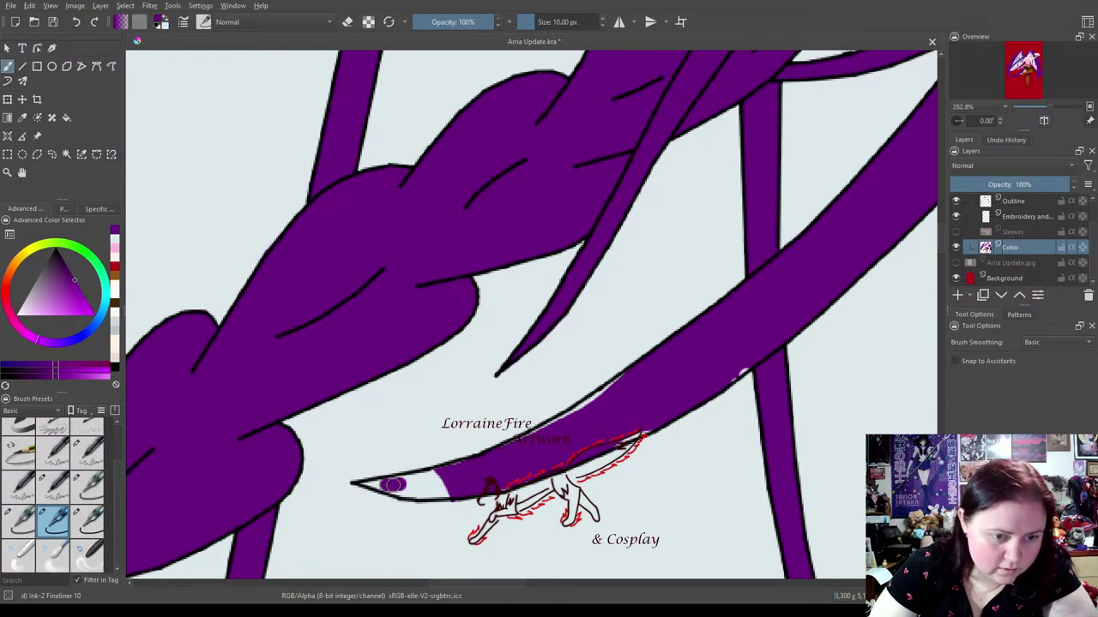
{"action": "left_click_drag", "start_coordinate": [395, 482], "coordinate": [436, 477]}
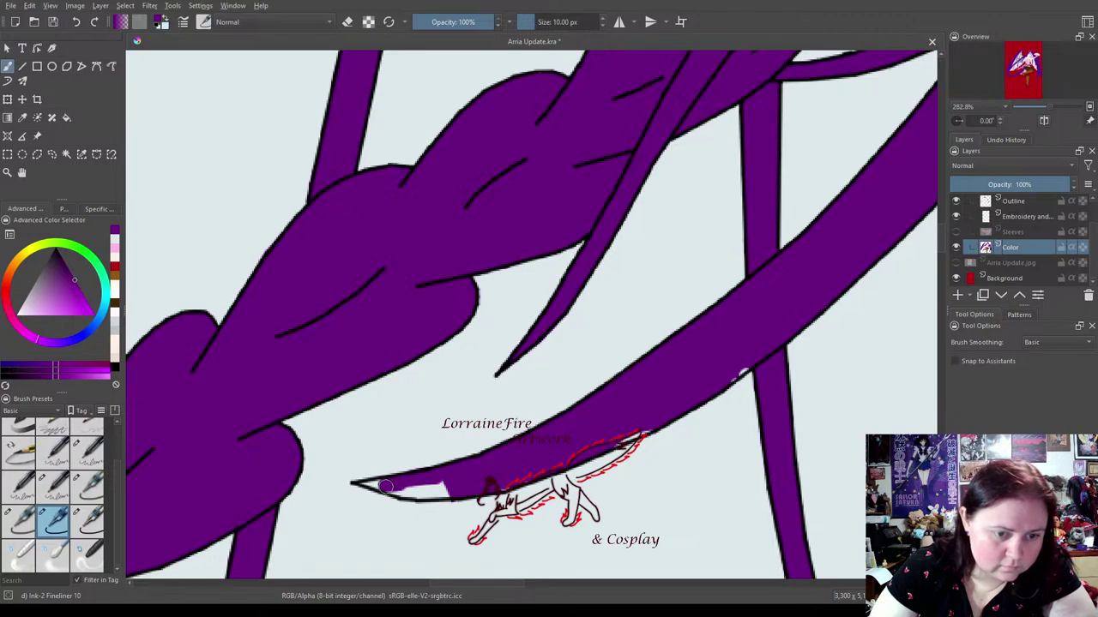
{"action": "left_click_drag", "start_coordinate": [416, 496], "coordinate": [464, 492]}
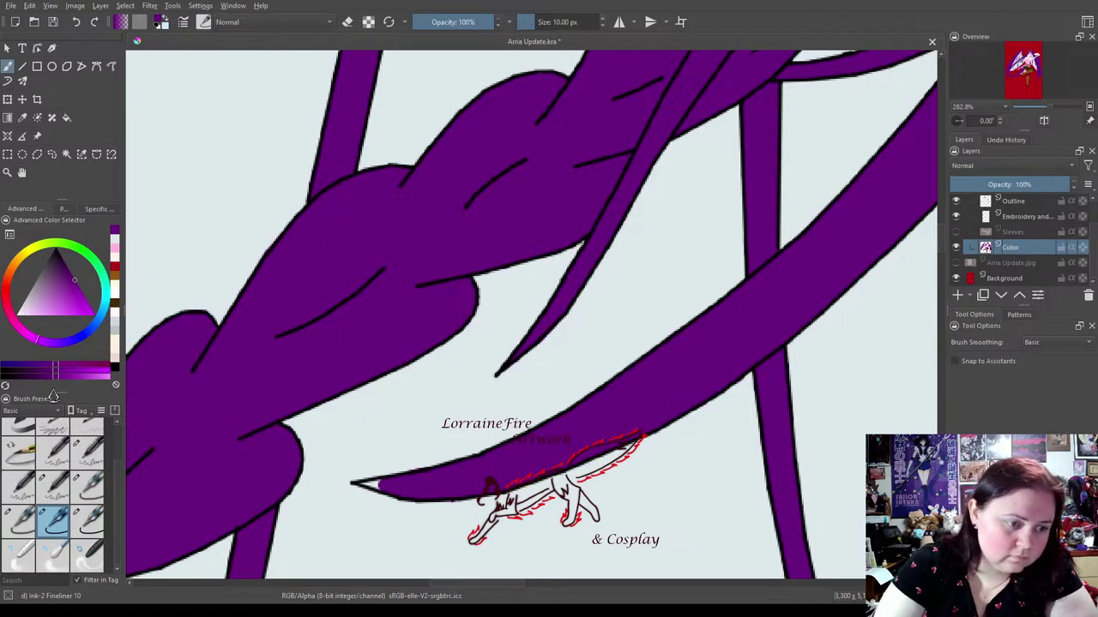
{"action": "left_click", "coordinate": [19, 518]}
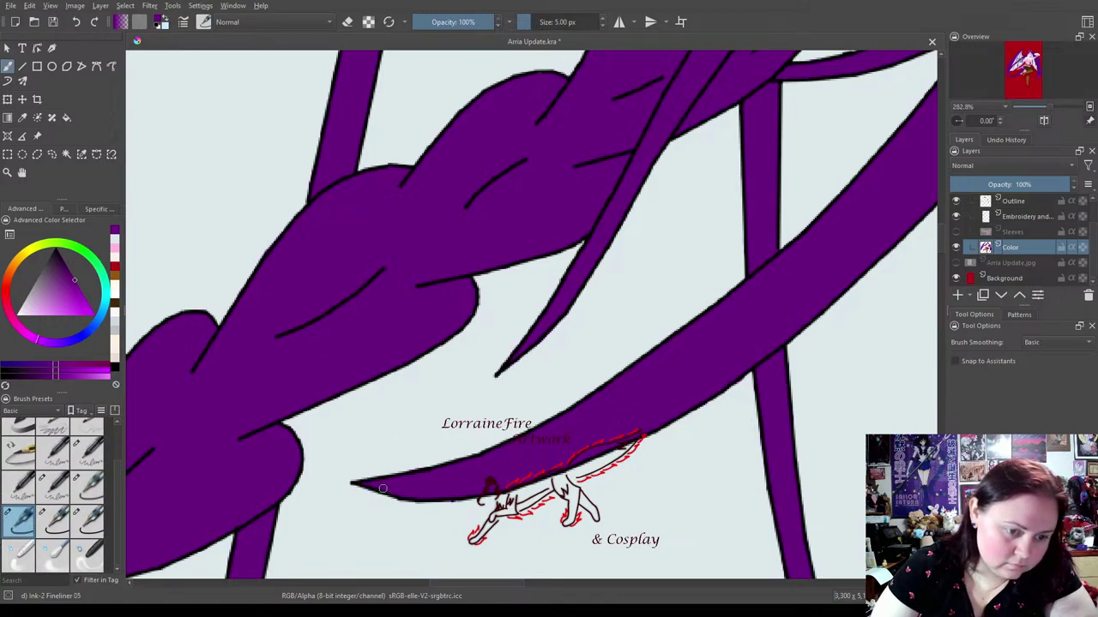
Cover the purple and red spills on both sides of the straight lower rib with pale colour, using the 25 px fineliner.
{"action": "left_click", "coordinate": [66, 510]}
{"action": "left_click", "coordinate": [115, 250]}
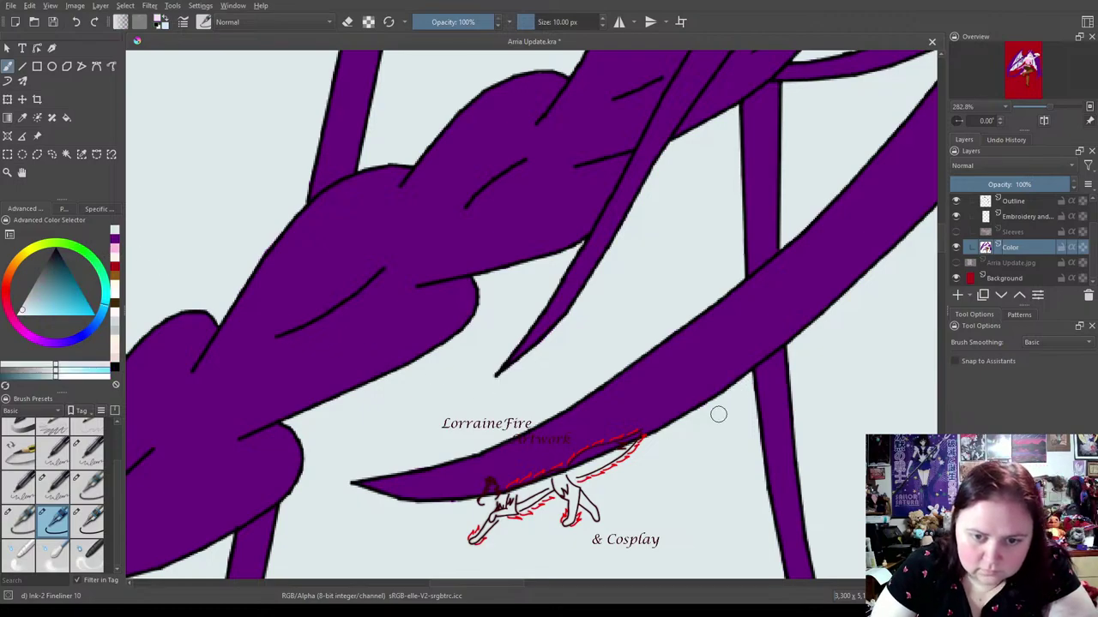
{"action": "mouse_move", "coordinate": [430, 409]}
{"action": "left_mouse_down"}
{"action": "mouse_move", "coordinate": [443, 429]}
{"action": "mouse_move", "coordinate": [531, 280]}
{"action": "mouse_move", "coordinate": [591, 293]}
{"action": "mouse_move", "coordinate": [736, 225]}
{"action": "left_mouse_up"}
{"action": "left_click", "coordinate": [86, 525]}
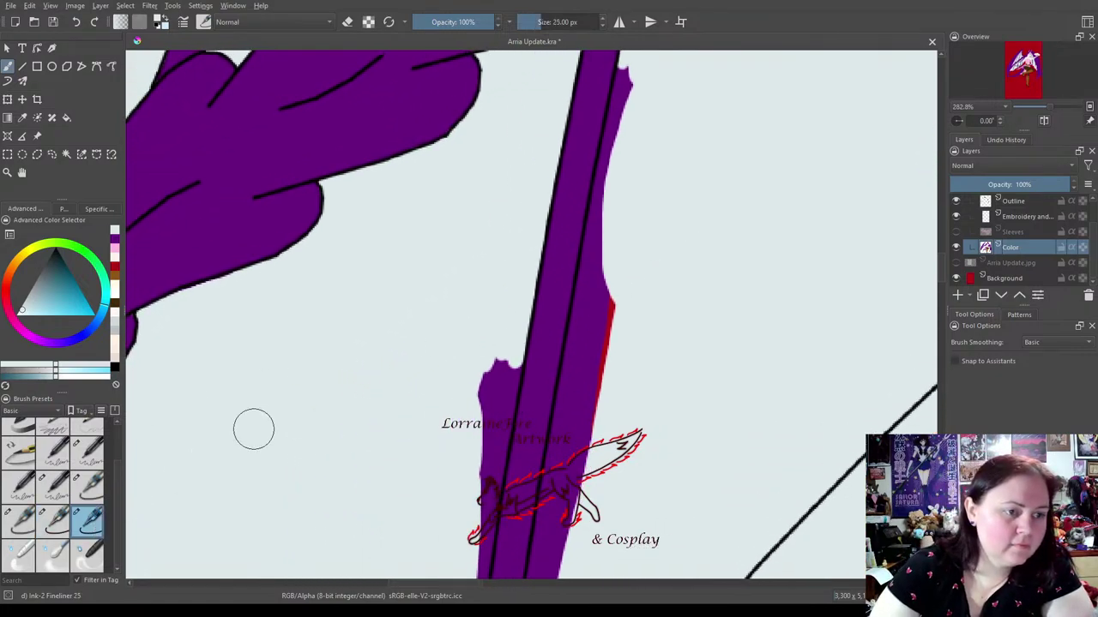
{"action": "mouse_move", "coordinate": [652, 80]}
{"action": "left_mouse_down"}
{"action": "mouse_move", "coordinate": [634, 86]}
{"action": "mouse_move", "coordinate": [634, 63]}
{"action": "mouse_move", "coordinate": [575, 427]}
{"action": "left_mouse_up"}
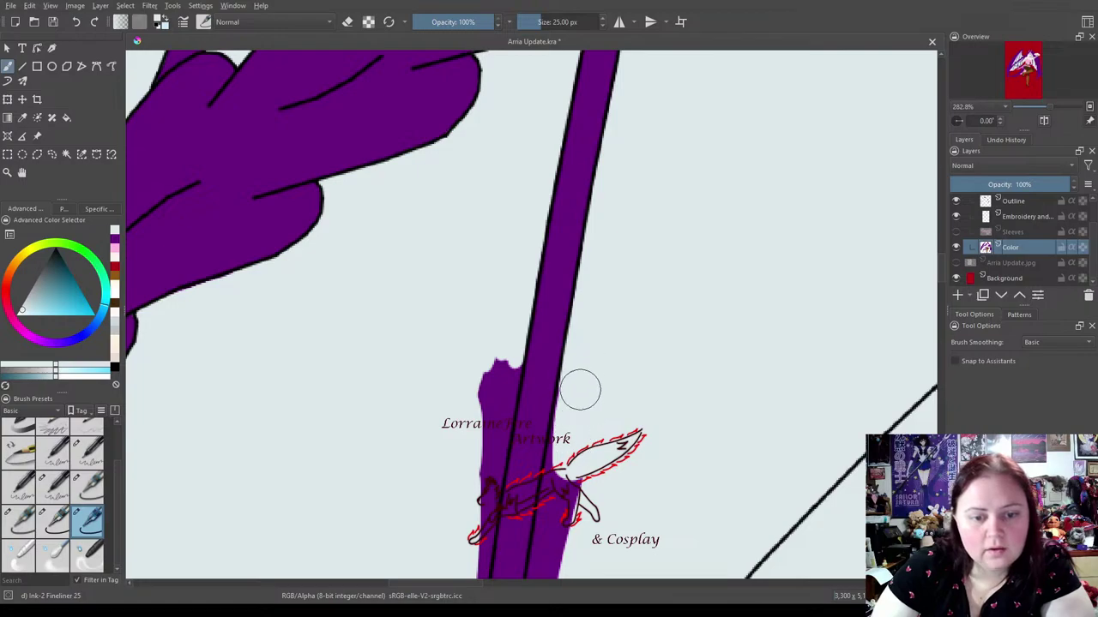
{"action": "mouse_move", "coordinate": [491, 345]}
{"action": "left_mouse_down"}
{"action": "mouse_move", "coordinate": [502, 355]}
{"action": "mouse_move", "coordinate": [485, 437]}
{"action": "left_mouse_up"}
{"action": "left_click_drag", "start_coordinate": [494, 392], "coordinate": [470, 577]}
{"action": "mouse_move", "coordinate": [566, 576]}
{"action": "left_mouse_down"}
{"action": "mouse_move", "coordinate": [552, 558]}
{"action": "mouse_move", "coordinate": [576, 423]}
{"action": "left_mouse_up"}
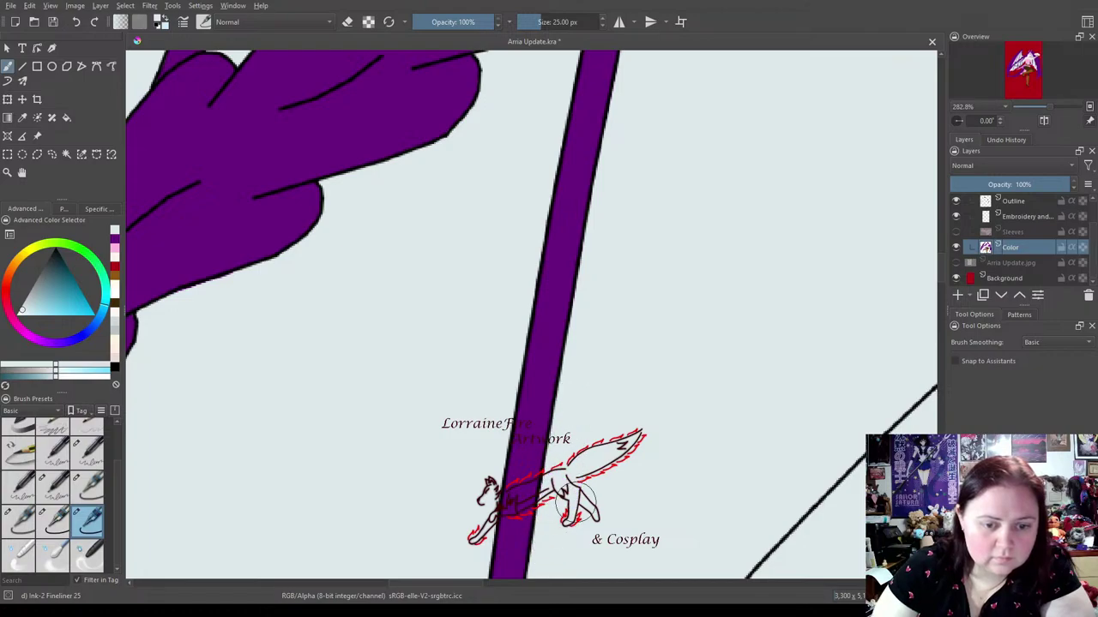
Cover the spills beside the rib's lower end with pale colour and erase the pale overspill outside the wing edge around its tip.
{"action": "left_click_drag", "start_coordinate": [673, 463], "coordinate": [656, 186]}
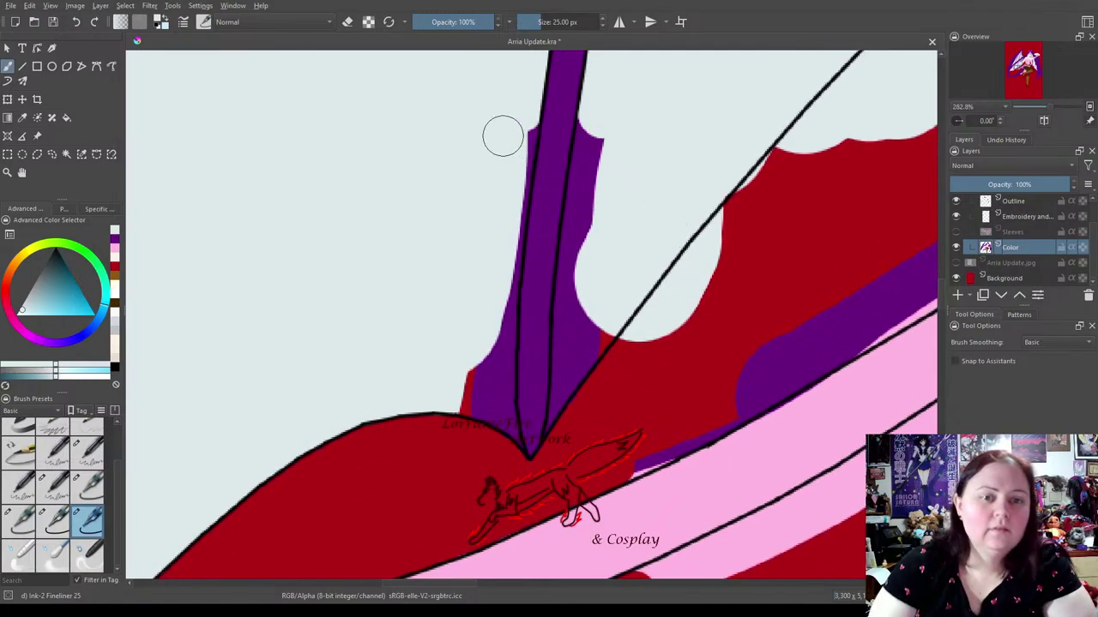
{"action": "mouse_move", "coordinate": [513, 142]}
{"action": "left_mouse_down"}
{"action": "mouse_move", "coordinate": [488, 393]}
{"action": "mouse_move", "coordinate": [493, 372]}
{"action": "mouse_move", "coordinate": [499, 454]}
{"action": "mouse_move", "coordinate": [468, 389]}
{"action": "left_mouse_up"}
{"action": "mouse_move", "coordinate": [568, 432]}
{"action": "left_mouse_down"}
{"action": "mouse_move", "coordinate": [558, 441]}
{"action": "mouse_move", "coordinate": [597, 132]}
{"action": "mouse_move", "coordinate": [591, 160]}
{"action": "left_mouse_up"}
{"action": "left_click_drag", "start_coordinate": [571, 299], "coordinate": [596, 329]}
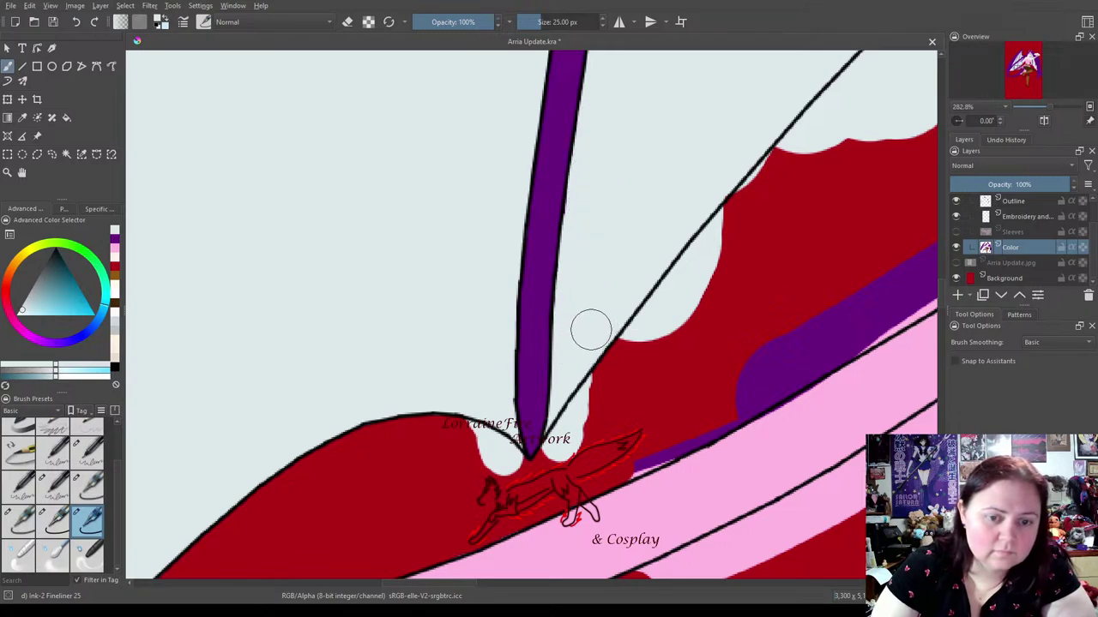
{"action": "left_click", "coordinate": [349, 21]}
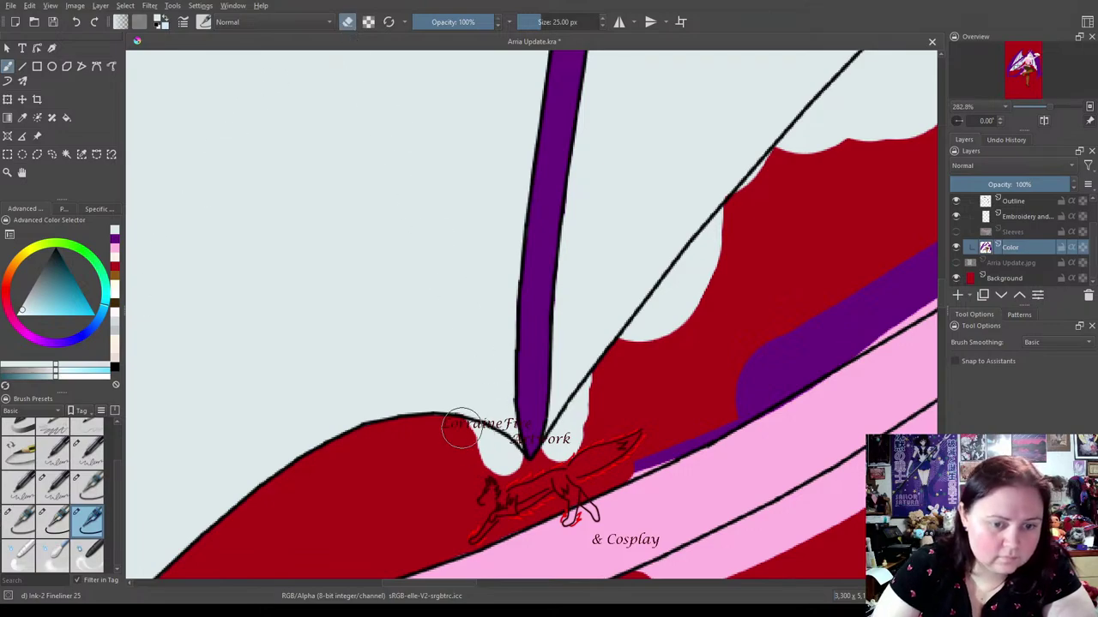
{"action": "mouse_move", "coordinate": [471, 441]}
{"action": "left_mouse_down"}
{"action": "mouse_move", "coordinate": [517, 475]}
{"action": "mouse_move", "coordinate": [555, 467]}
{"action": "mouse_move", "coordinate": [605, 390]}
{"action": "left_mouse_up"}
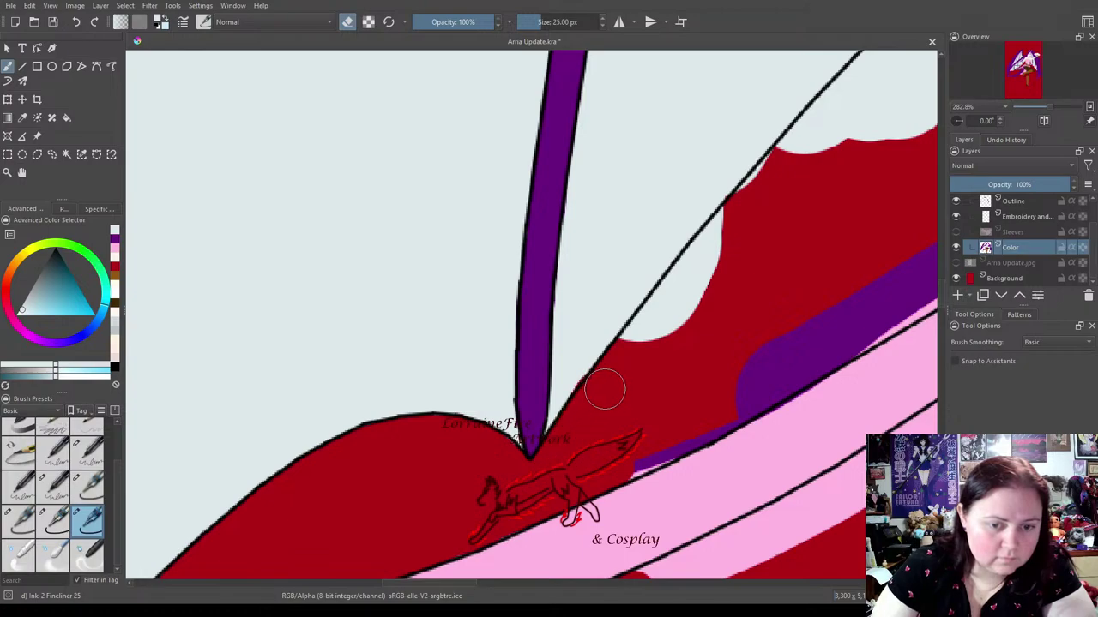
Erase the purple and pink spills beneath the long pink band and around the pointed pink shape, using the 25 px fineliner.
{"action": "left_click", "coordinate": [21, 517]}
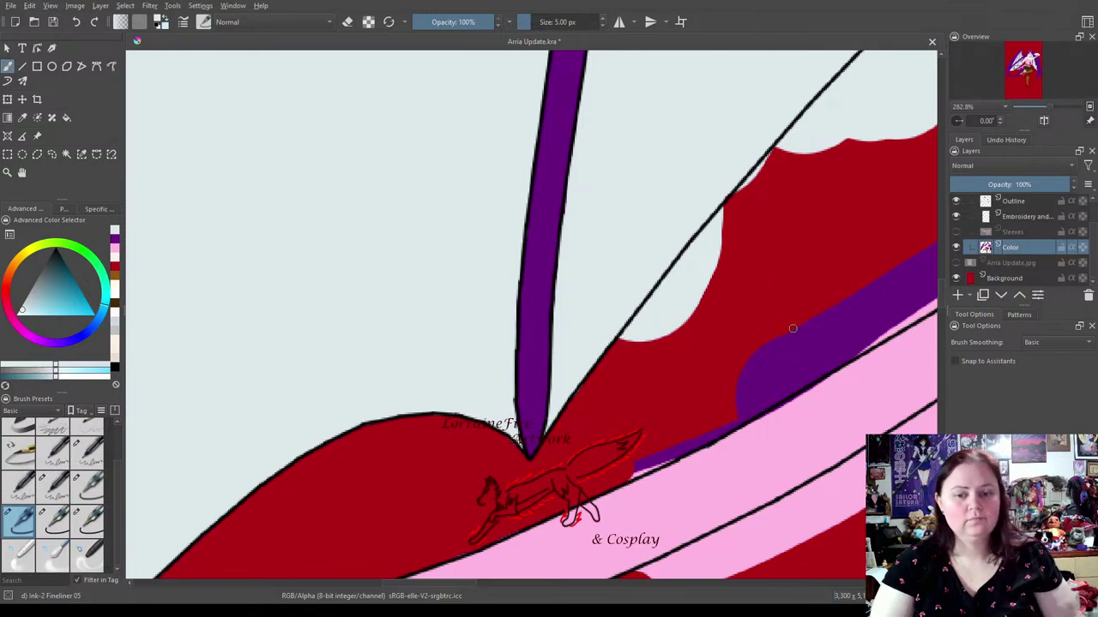
{"action": "mouse_move", "coordinate": [806, 351]}
{"action": "left_mouse_down"}
{"action": "mouse_move", "coordinate": [417, 248]}
{"action": "mouse_move", "coordinate": [475, 286]}
{"action": "left_mouse_up"}
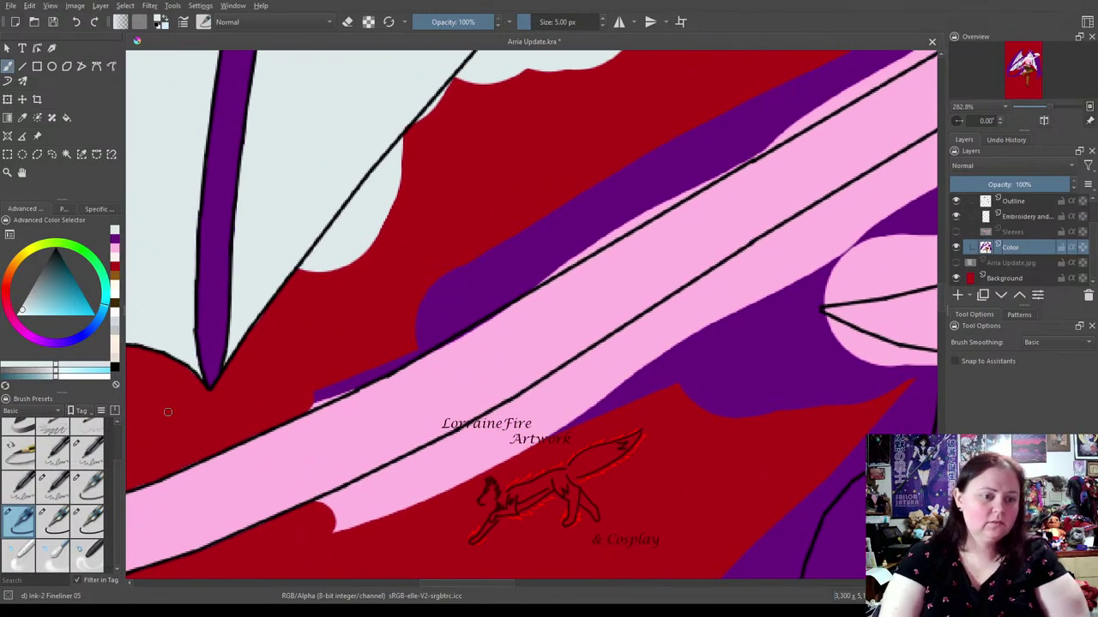
{"action": "left_click", "coordinate": [89, 518]}
{"action": "mouse_move", "coordinate": [313, 534]}
{"action": "left_mouse_down"}
{"action": "mouse_move", "coordinate": [343, 523]}
{"action": "mouse_move", "coordinate": [314, 522]}
{"action": "mouse_move", "coordinate": [352, 509]}
{"action": "mouse_move", "coordinate": [323, 520]}
{"action": "mouse_move", "coordinate": [349, 511]}
{"action": "mouse_move", "coordinate": [338, 510]}
{"action": "mouse_move", "coordinate": [405, 485]}
{"action": "mouse_move", "coordinate": [397, 481]}
{"action": "mouse_move", "coordinate": [387, 495]}
{"action": "mouse_move", "coordinate": [694, 355]}
{"action": "mouse_move", "coordinate": [654, 398]}
{"action": "mouse_move", "coordinate": [791, 368]}
{"action": "mouse_move", "coordinate": [790, 331]}
{"action": "mouse_move", "coordinate": [826, 336]}
{"action": "mouse_move", "coordinate": [836, 356]}
{"action": "left_mouse_up"}
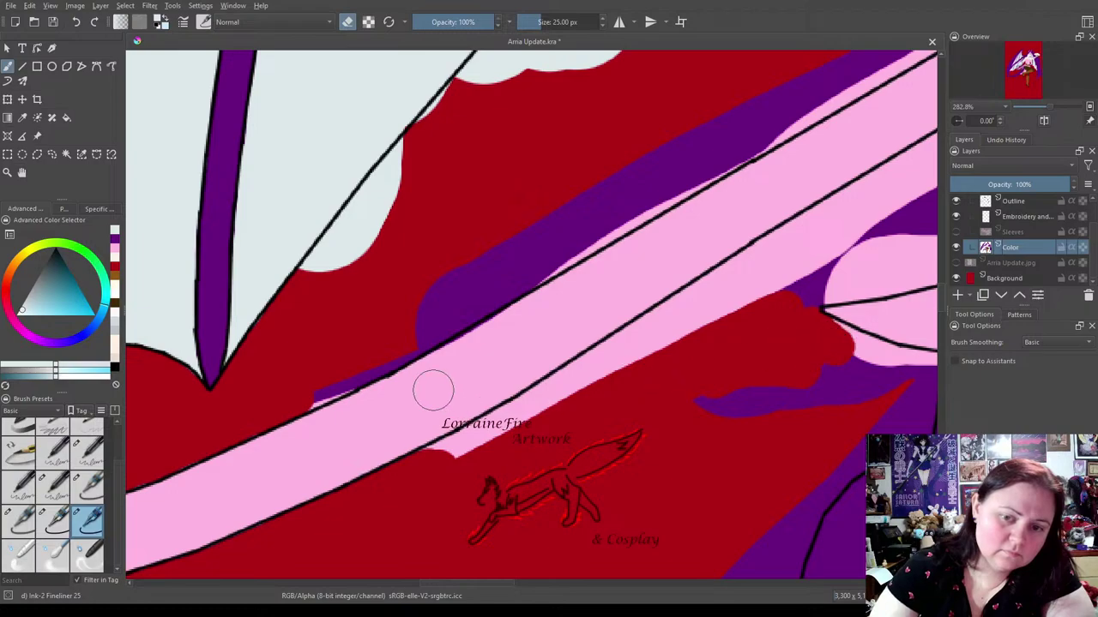
{"action": "left_click", "coordinate": [53, 517]}
{"action": "left_click", "coordinate": [115, 258]}
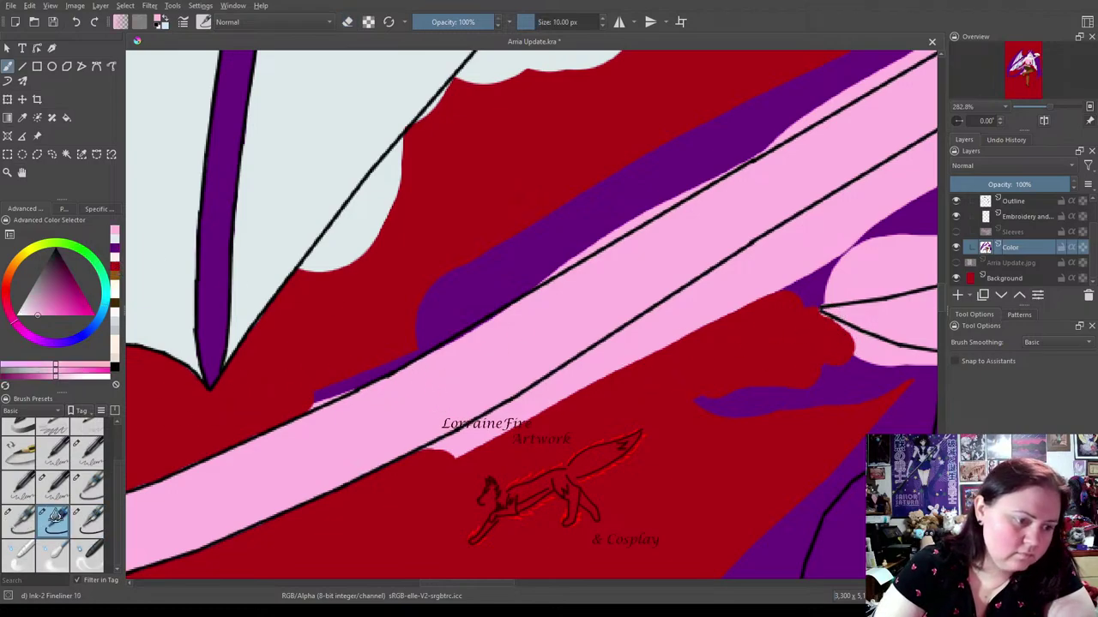
{"action": "left_click", "coordinate": [90, 517]}
{"action": "key", "text": "e"}
{"action": "mouse_move", "coordinate": [816, 337]}
{"action": "left_mouse_down"}
{"action": "mouse_move", "coordinate": [809, 318]}
{"action": "mouse_move", "coordinate": [833, 343]}
{"action": "mouse_move", "coordinate": [824, 336]}
{"action": "mouse_move", "coordinate": [909, 370]}
{"action": "mouse_move", "coordinate": [909, 422]}
{"action": "left_mouse_up"}
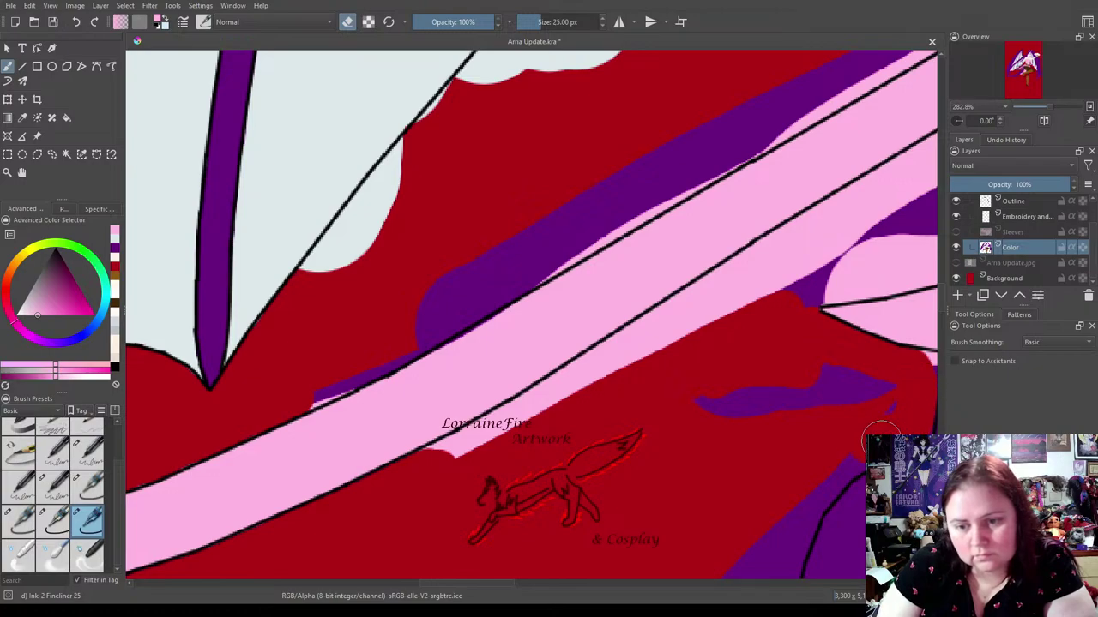
{"action": "mouse_move", "coordinate": [883, 403]}
{"action": "left_mouse_down"}
{"action": "mouse_move", "coordinate": [711, 453]}
{"action": "mouse_move", "coordinate": [885, 391]}
{"action": "mouse_move", "coordinate": [863, 380]}
{"action": "mouse_move", "coordinate": [692, 440]}
{"action": "mouse_move", "coordinate": [704, 400]}
{"action": "left_mouse_up"}
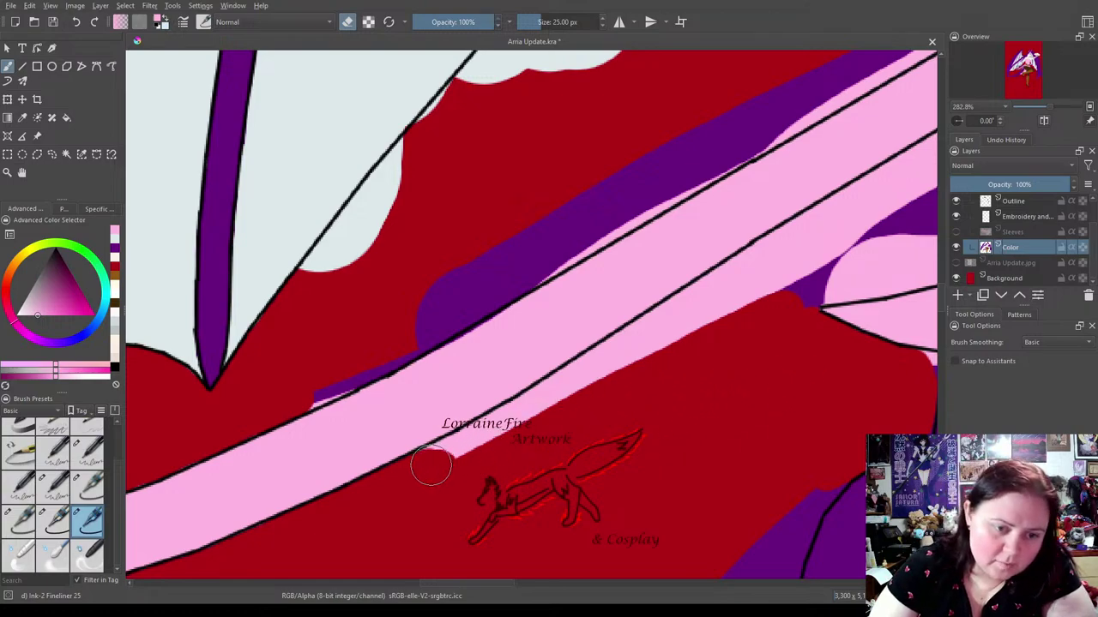
{"action": "mouse_move", "coordinate": [429, 460]}
{"action": "left_mouse_down"}
{"action": "mouse_move", "coordinate": [480, 444]}
{"action": "mouse_move", "coordinate": [669, 330]}
{"action": "mouse_move", "coordinate": [635, 336]}
{"action": "mouse_move", "coordinate": [728, 284]}
{"action": "mouse_move", "coordinate": [764, 245]}
{"action": "mouse_move", "coordinate": [916, 170]}
{"action": "mouse_move", "coordinate": [907, 249]}
{"action": "mouse_move", "coordinate": [890, 274]}
{"action": "mouse_move", "coordinate": [849, 288]}
{"action": "mouse_move", "coordinate": [841, 277]}
{"action": "mouse_move", "coordinate": [772, 304]}
{"action": "mouse_move", "coordinate": [805, 266]}
{"action": "mouse_move", "coordinate": [865, 253]}
{"action": "mouse_move", "coordinate": [848, 263]}
{"action": "left_mouse_up"}
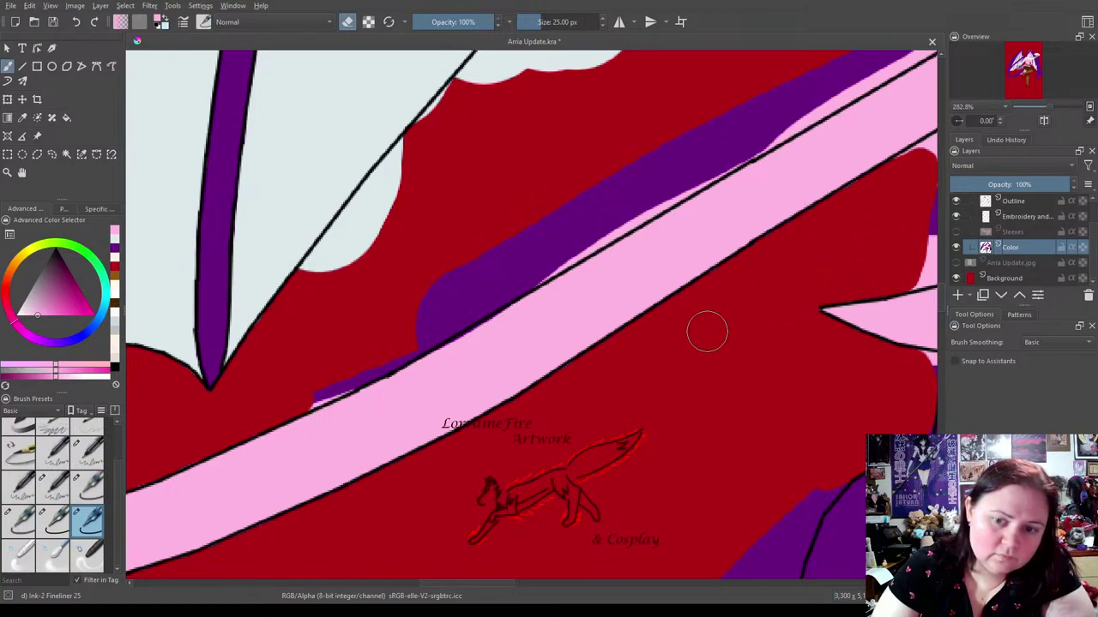
Erase the purple and pink spills above the long pink band at 25 px, touching up its upper edge with pink at 10 px.
{"action": "left_click_drag", "start_coordinate": [317, 388], "coordinate": [510, 280]}
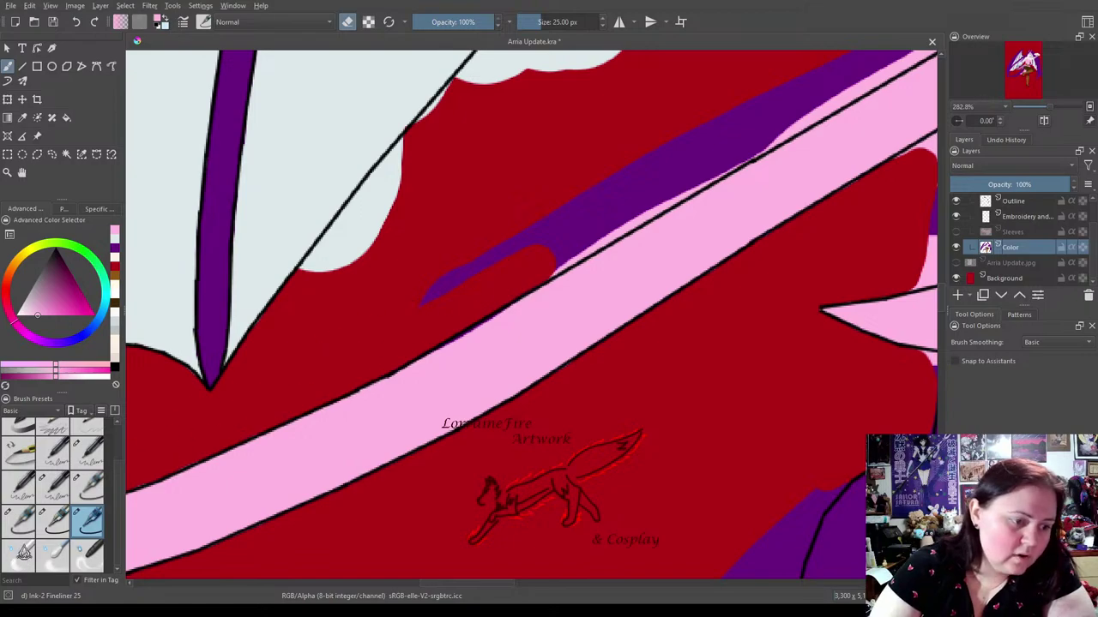
{"action": "left_click", "coordinate": [50, 519]}
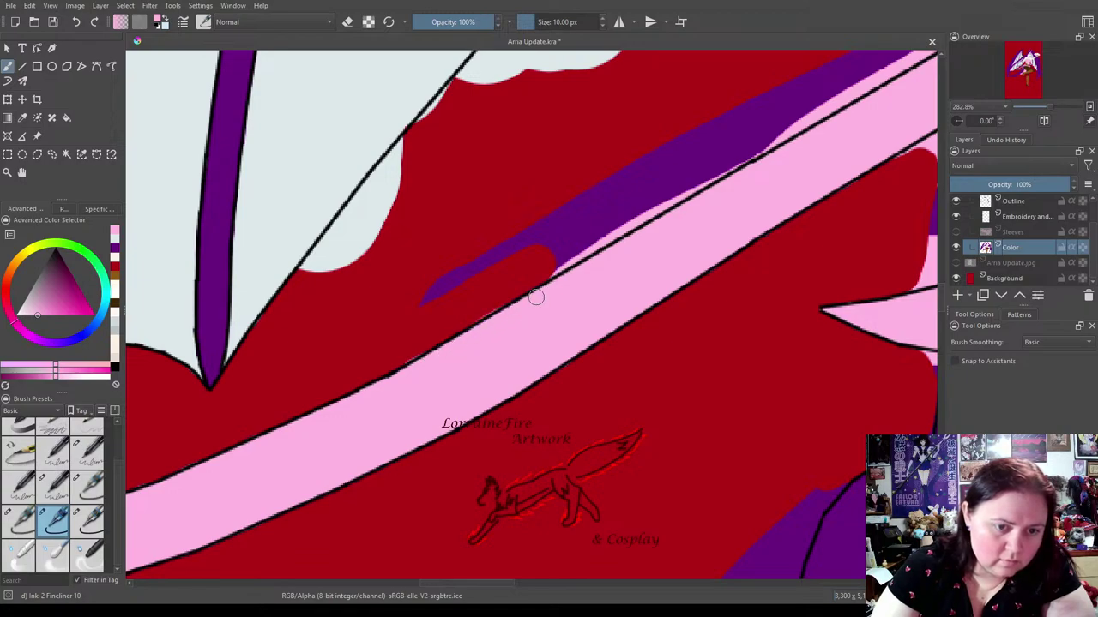
{"action": "left_click", "coordinate": [348, 22]}
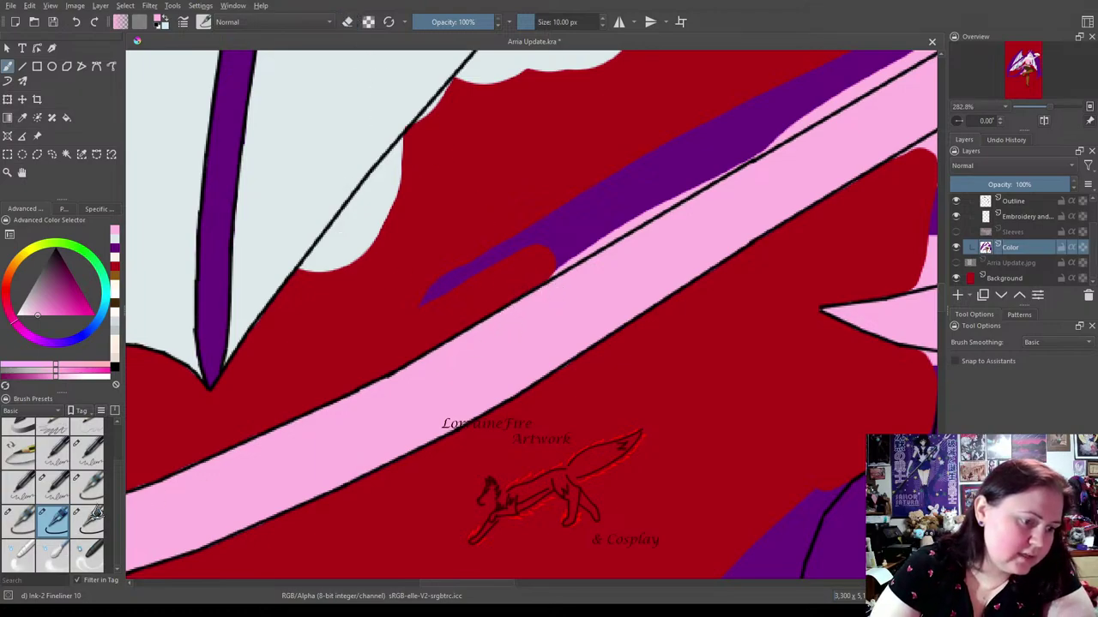
{"action": "left_click", "coordinate": [88, 487]}
{"action": "left_click", "coordinate": [99, 516]}
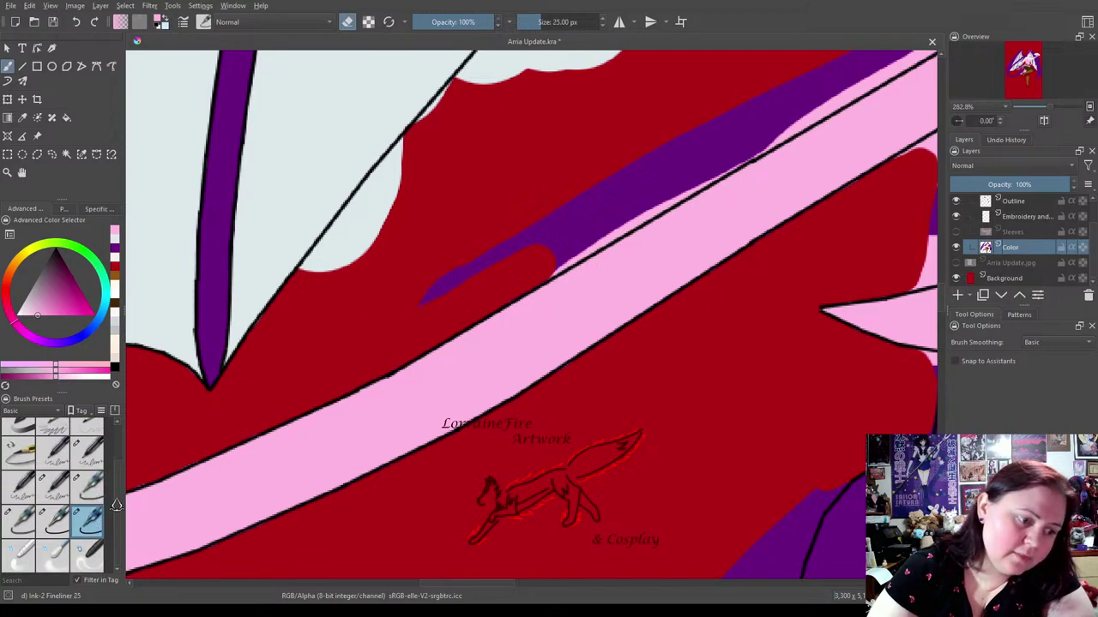
{"action": "mouse_move", "coordinate": [438, 270]}
{"action": "left_mouse_down"}
{"action": "mouse_move", "coordinate": [615, 191]}
{"action": "mouse_move", "coordinate": [795, 78]}
{"action": "left_mouse_up"}
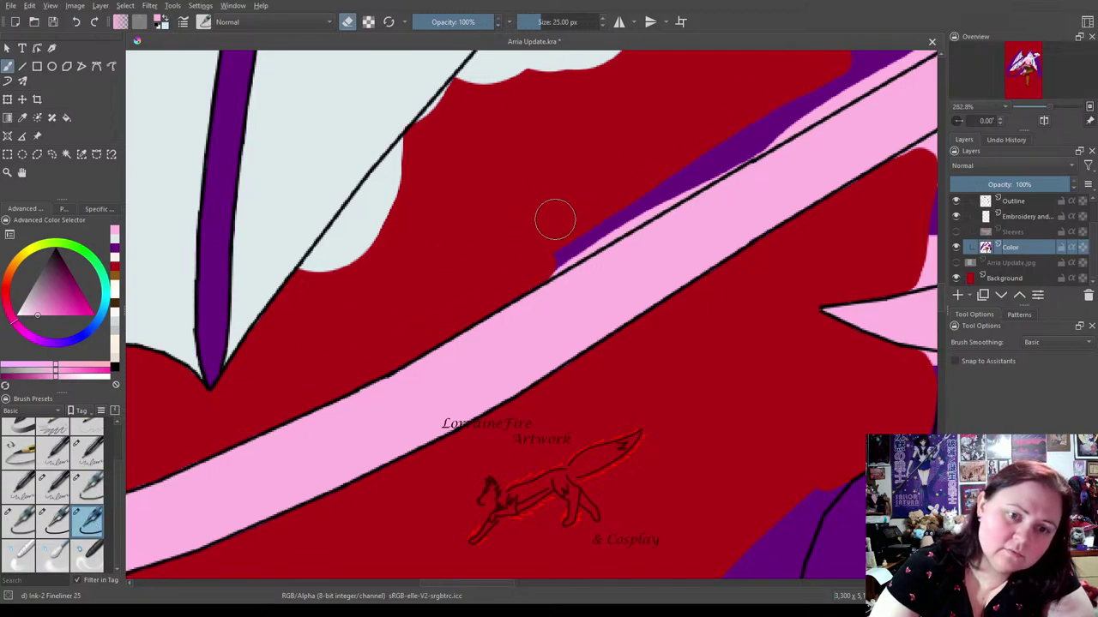
{"action": "mouse_move", "coordinate": [551, 246]}
{"action": "left_mouse_down"}
{"action": "mouse_move", "coordinate": [530, 266]}
{"action": "mouse_move", "coordinate": [676, 184]}
{"action": "mouse_move", "coordinate": [764, 117]}
{"action": "mouse_move", "coordinate": [684, 173]}
{"action": "mouse_move", "coordinate": [770, 122]}
{"action": "mouse_move", "coordinate": [755, 136]}
{"action": "mouse_move", "coordinate": [684, 174]}
{"action": "mouse_move", "coordinate": [873, 68]}
{"action": "left_mouse_up"}
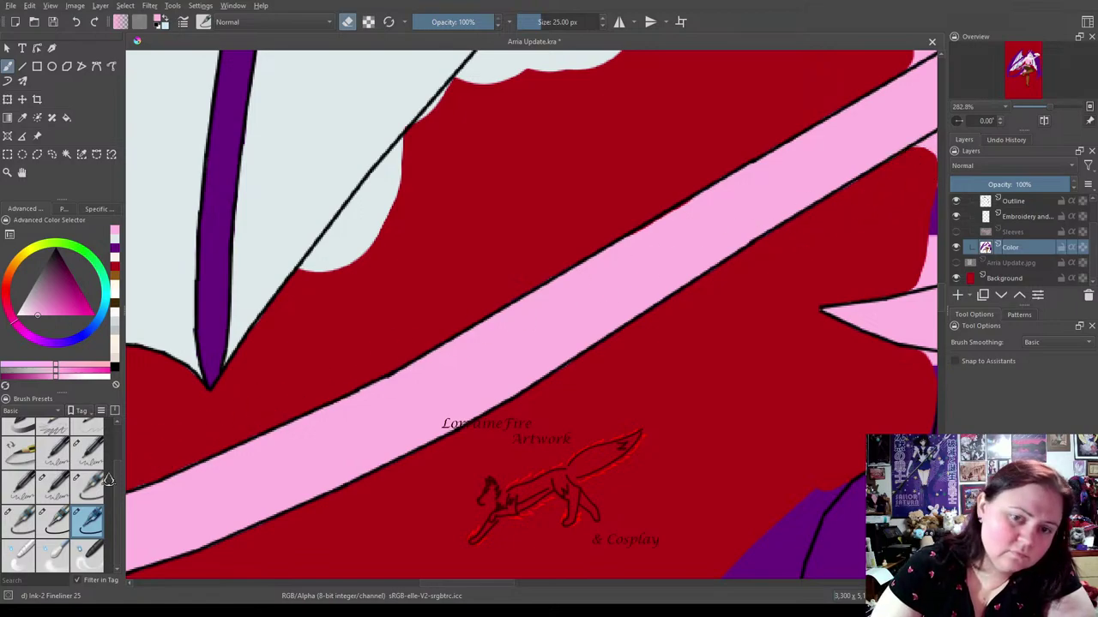
{"action": "left_click", "coordinate": [54, 521]}
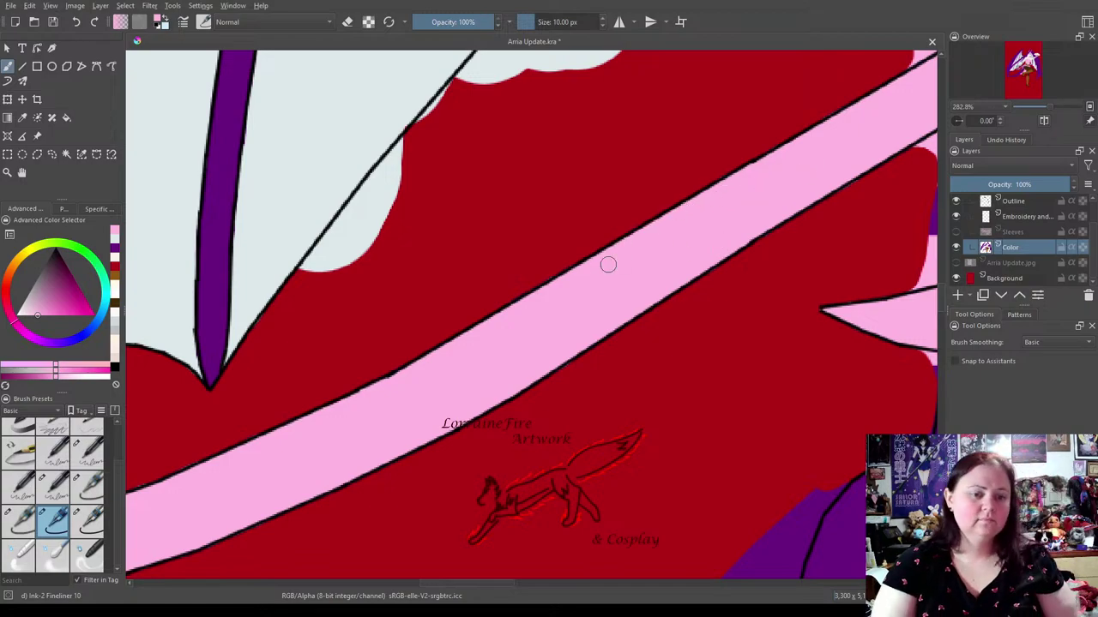
Erase the pale overspill outside the curved wing membrane edge above the pink band, using the 25 px fineliner.
{"action": "left_click_drag", "start_coordinate": [630, 197], "coordinate": [614, 399]}
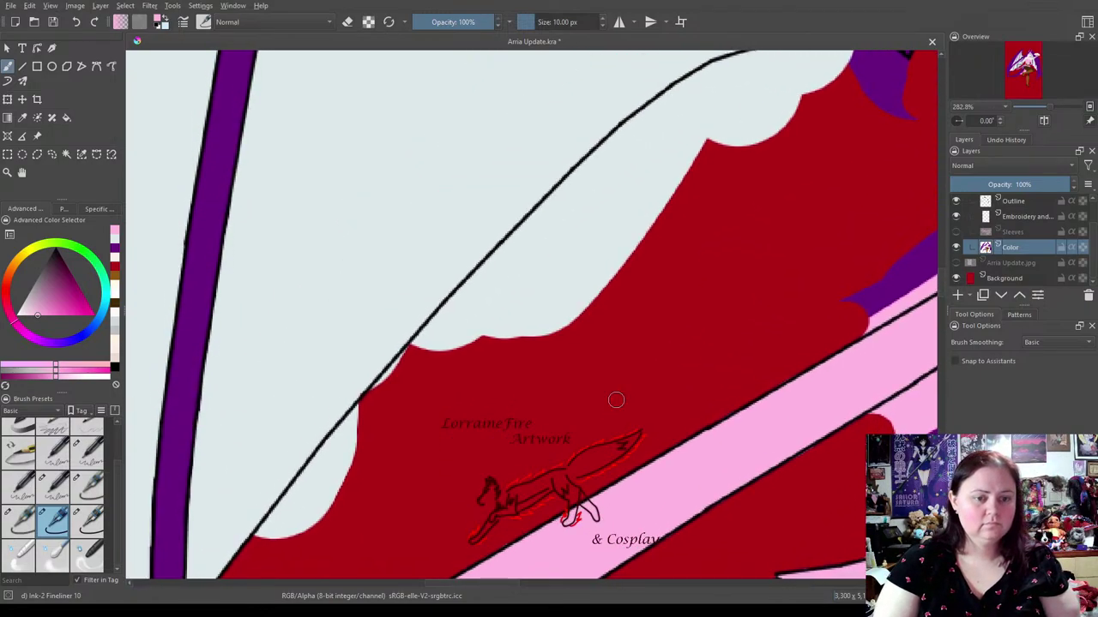
{"action": "left_click", "coordinate": [87, 523]}
{"action": "mouse_move", "coordinate": [371, 415]}
{"action": "left_mouse_down"}
{"action": "mouse_move", "coordinate": [292, 541]}
{"action": "mouse_move", "coordinate": [265, 558]}
{"action": "mouse_move", "coordinate": [366, 426]}
{"action": "mouse_move", "coordinate": [346, 445]}
{"action": "left_mouse_up"}
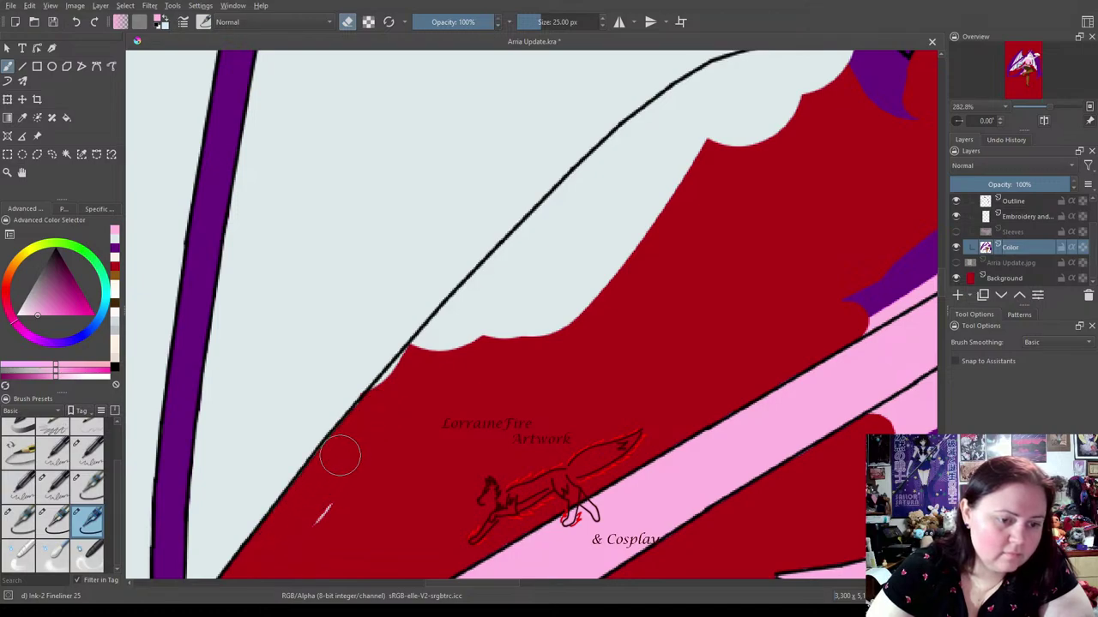
{"action": "mouse_move", "coordinate": [390, 397]}
{"action": "left_mouse_down"}
{"action": "mouse_move", "coordinate": [427, 354]}
{"action": "mouse_move", "coordinate": [314, 527]}
{"action": "left_mouse_up"}
{"action": "mouse_move", "coordinate": [419, 368]}
{"action": "left_mouse_down"}
{"action": "mouse_move", "coordinate": [477, 292]}
{"action": "mouse_move", "coordinate": [492, 296]}
{"action": "mouse_move", "coordinate": [512, 253]}
{"action": "mouse_move", "coordinate": [657, 115]}
{"action": "mouse_move", "coordinate": [755, 71]}
{"action": "left_mouse_up"}
{"action": "mouse_move", "coordinate": [664, 122]}
{"action": "left_mouse_down"}
{"action": "mouse_move", "coordinate": [527, 282]}
{"action": "mouse_move", "coordinate": [458, 401]}
{"action": "mouse_move", "coordinate": [667, 152]}
{"action": "mouse_move", "coordinate": [744, 108]}
{"action": "mouse_move", "coordinate": [542, 328]}
{"action": "mouse_move", "coordinate": [572, 316]}
{"action": "mouse_move", "coordinate": [750, 124]}
{"action": "mouse_move", "coordinate": [818, 92]}
{"action": "mouse_move", "coordinate": [691, 213]}
{"action": "mouse_move", "coordinate": [798, 334]}
{"action": "left_mouse_up"}
Erase the purple and pink spills above the band's upper section up to the brown ornamented piece.
{"action": "left_click_drag", "start_coordinate": [845, 268], "coordinate": [554, 420]}
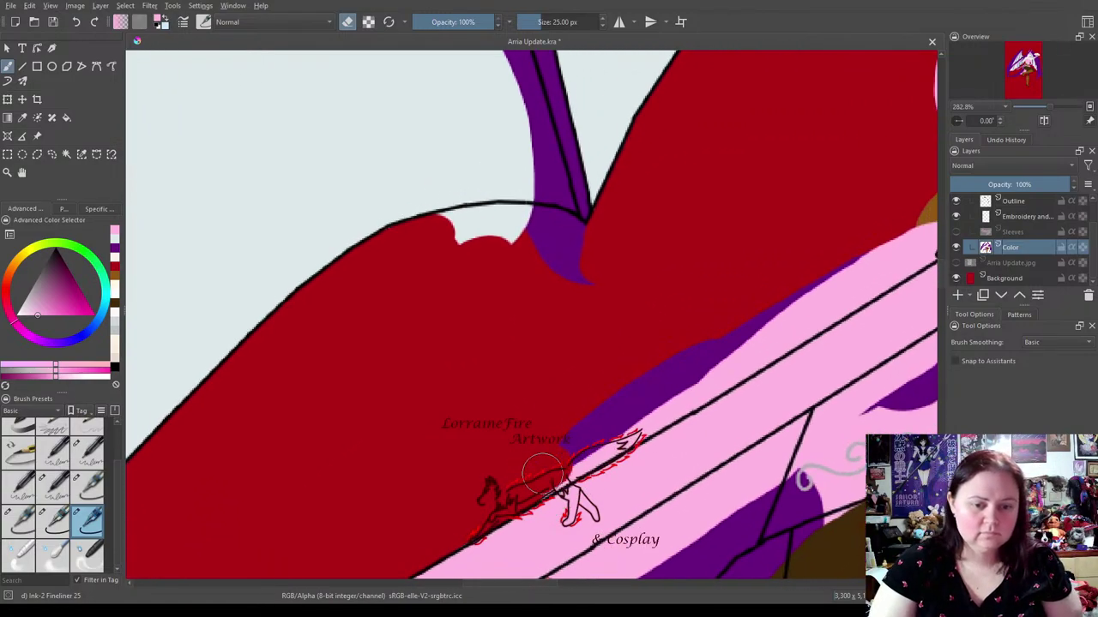
{"action": "mouse_move", "coordinate": [550, 467]}
{"action": "left_mouse_down"}
{"action": "mouse_move", "coordinate": [612, 437]}
{"action": "mouse_move", "coordinate": [551, 471]}
{"action": "mouse_move", "coordinate": [629, 386]}
{"action": "mouse_move", "coordinate": [695, 340]}
{"action": "mouse_move", "coordinate": [628, 428]}
{"action": "mouse_move", "coordinate": [760, 343]}
{"action": "mouse_move", "coordinate": [734, 360]}
{"action": "left_mouse_up"}
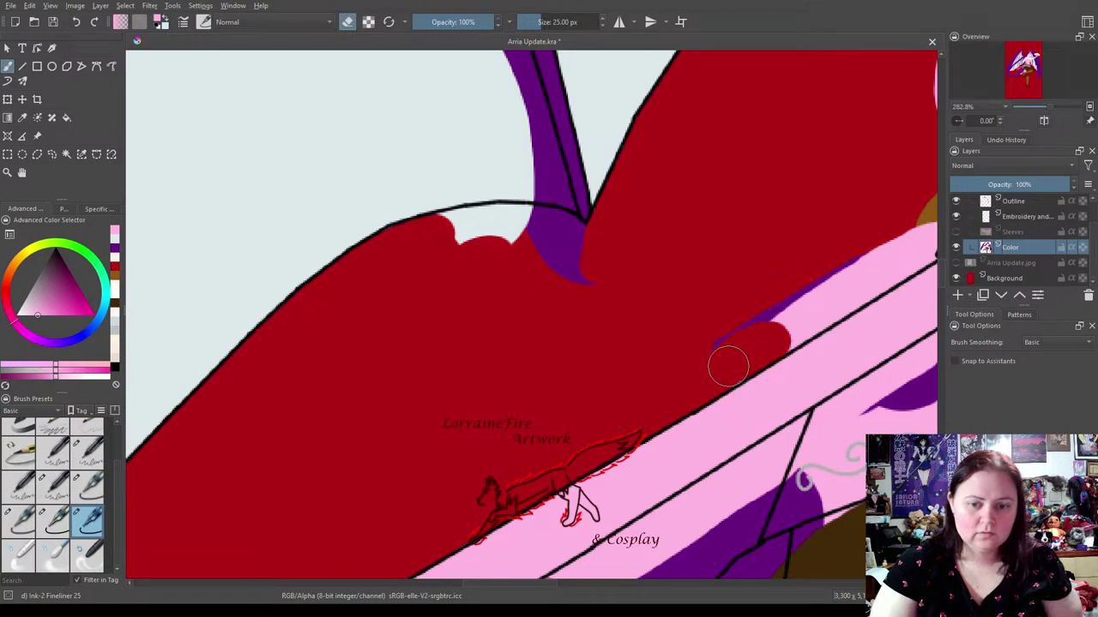
{"action": "mouse_move", "coordinate": [817, 268]}
{"action": "left_mouse_down"}
{"action": "mouse_move", "coordinate": [791, 286]}
{"action": "mouse_move", "coordinate": [864, 242]}
{"action": "mouse_move", "coordinate": [776, 305]}
{"action": "mouse_move", "coordinate": [841, 273]}
{"action": "mouse_move", "coordinate": [769, 341]}
{"action": "mouse_move", "coordinate": [919, 247]}
{"action": "mouse_move", "coordinate": [915, 234]}
{"action": "mouse_move", "coordinate": [688, 358]}
{"action": "mouse_move", "coordinate": [745, 346]}
{"action": "mouse_move", "coordinate": [724, 361]}
{"action": "mouse_move", "coordinate": [783, 226]}
{"action": "mouse_move", "coordinate": [766, 139]}
{"action": "mouse_move", "coordinate": [739, 247]}
{"action": "mouse_move", "coordinate": [775, 135]}
{"action": "mouse_move", "coordinate": [787, 141]}
{"action": "mouse_move", "coordinate": [798, 123]}
{"action": "mouse_move", "coordinate": [782, 246]}
{"action": "left_mouse_up"}
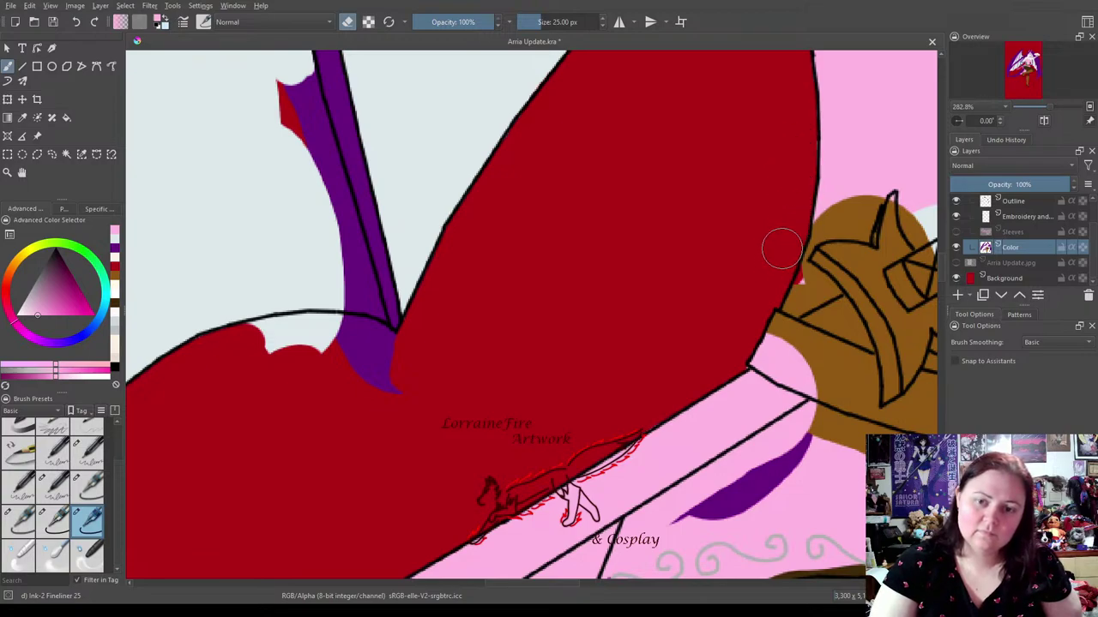
Cover the purple and red spills beside the next rib with pale colour and erase the pale and purple overspill below its tip.
{"action": "left_click_drag", "start_coordinate": [613, 239], "coordinate": [781, 277]}
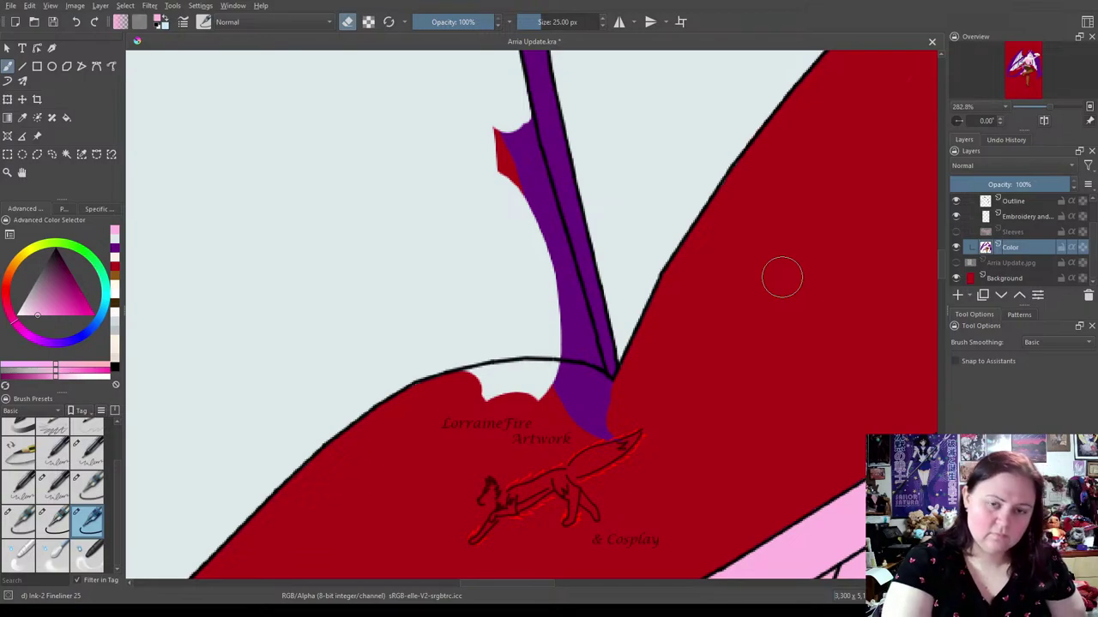
{"action": "mouse_move", "coordinate": [782, 276]}
{"action": "left_mouse_down"}
{"action": "mouse_move", "coordinate": [655, 400]}
{"action": "mouse_move", "coordinate": [703, 319]}
{"action": "left_mouse_up"}
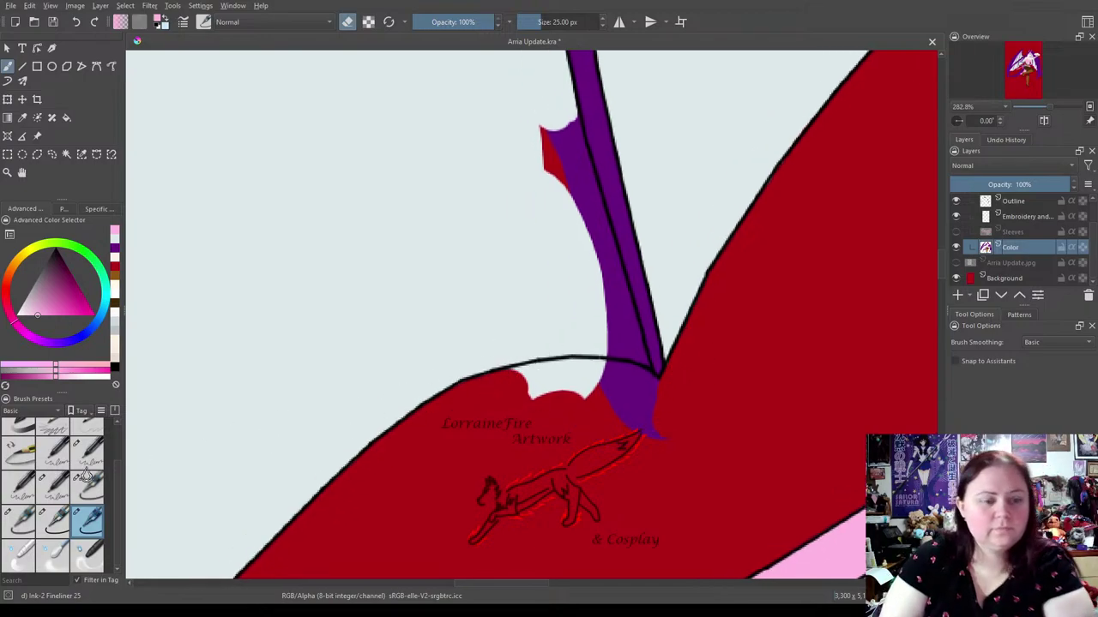
{"action": "left_click", "coordinate": [115, 250]}
{"action": "key", "text": "e"}
{"action": "mouse_move", "coordinate": [599, 343]}
{"action": "left_mouse_down"}
{"action": "mouse_move", "coordinate": [625, 343]}
{"action": "mouse_move", "coordinate": [619, 351]}
{"action": "left_mouse_up"}
{"action": "mouse_move", "coordinate": [594, 174]}
{"action": "left_mouse_down"}
{"action": "mouse_move", "coordinate": [540, 133]}
{"action": "mouse_move", "coordinate": [563, 141]}
{"action": "mouse_move", "coordinate": [616, 321]}
{"action": "left_mouse_up"}
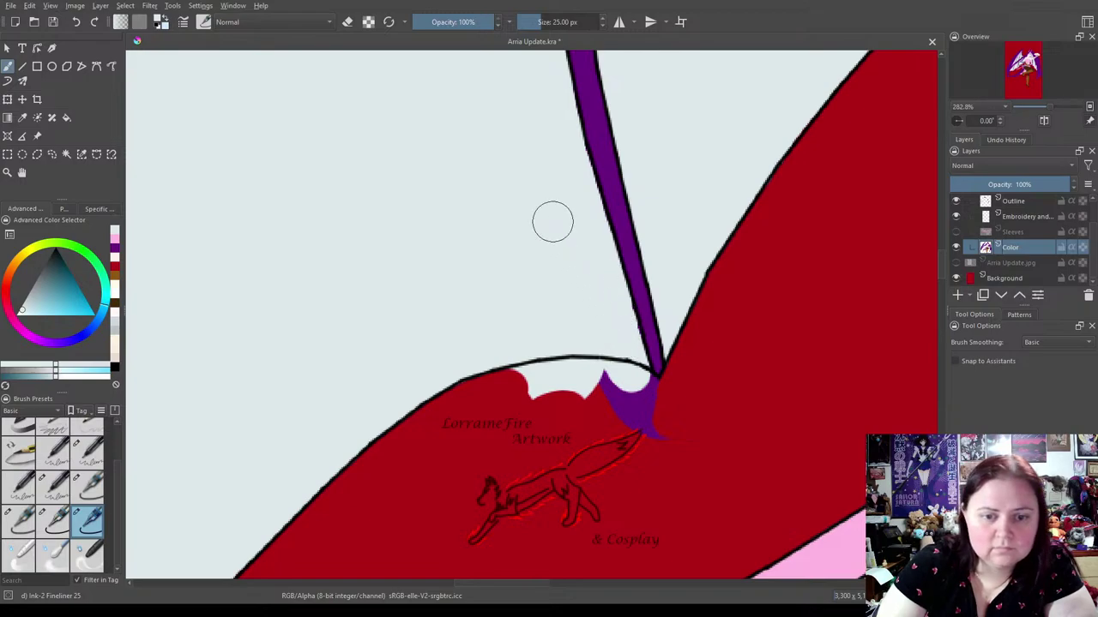
{"action": "left_click", "coordinate": [348, 22]}
{"action": "mouse_move", "coordinate": [514, 386]}
{"action": "left_mouse_down"}
{"action": "mouse_move", "coordinate": [598, 377]}
{"action": "mouse_move", "coordinate": [646, 394]}
{"action": "left_mouse_up"}
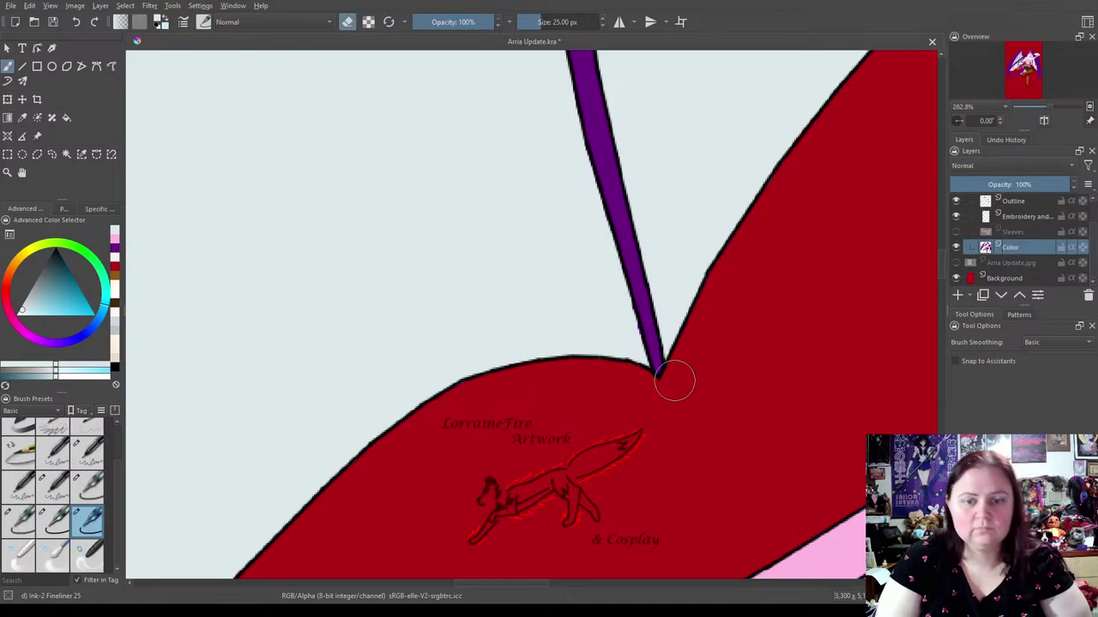
Sample the arm's pale peach and paint over the pale blue sliver inside the bent arm's outer outline.
{"action": "left_click_drag", "start_coordinate": [730, 169], "coordinate": [622, 420]}
{"action": "mouse_move", "coordinate": [582, 328]}
{"action": "left_mouse_down"}
{"action": "mouse_move", "coordinate": [652, 257]}
{"action": "mouse_move", "coordinate": [795, 180]}
{"action": "mouse_move", "coordinate": [656, 82]}
{"action": "mouse_move", "coordinate": [591, 172]}
{"action": "mouse_move", "coordinate": [625, 225]}
{"action": "mouse_move", "coordinate": [233, 497]}
{"action": "mouse_move", "coordinate": [232, 208]}
{"action": "mouse_move", "coordinate": [294, 211]}
{"action": "mouse_move", "coordinate": [291, 228]}
{"action": "mouse_move", "coordinate": [112, 474]}
{"action": "mouse_move", "coordinate": [357, 333]}
{"action": "mouse_move", "coordinate": [229, 362]}
{"action": "mouse_move", "coordinate": [838, 90]}
{"action": "left_mouse_up"}
{"action": "mouse_move", "coordinate": [297, 320]}
{"action": "left_mouse_down"}
{"action": "mouse_move", "coordinate": [417, 277]}
{"action": "mouse_move", "coordinate": [421, 400]}
{"action": "left_mouse_up"}
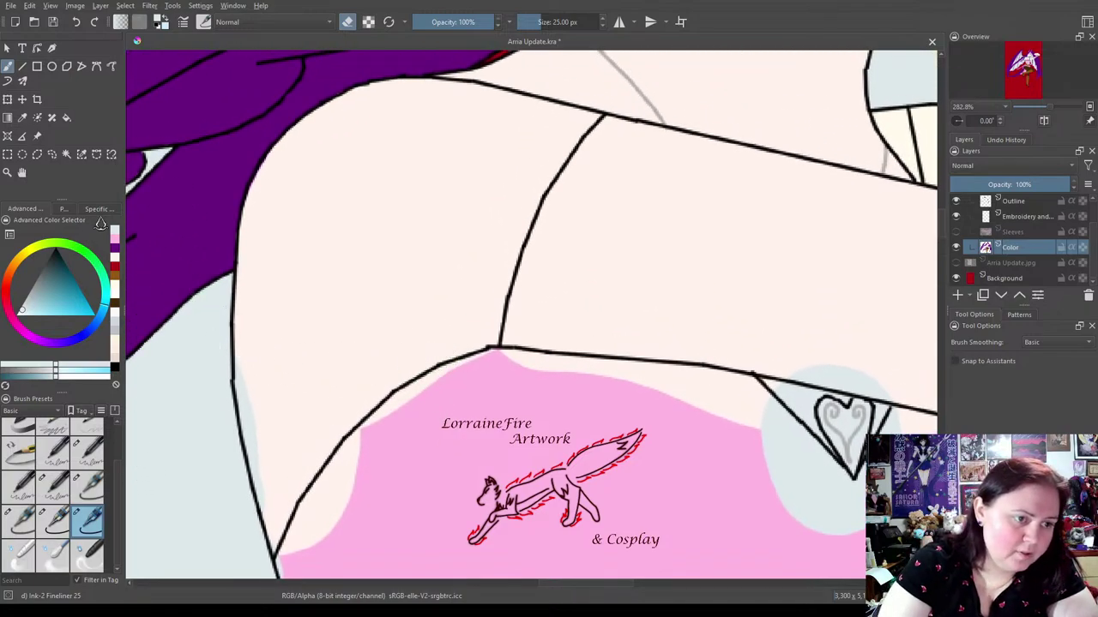
{"action": "left_click", "coordinate": [114, 294]}
{"action": "mouse_move", "coordinate": [458, 163]}
{"action": "left_mouse_down"}
{"action": "mouse_move", "coordinate": [363, 225]}
{"action": "mouse_move", "coordinate": [350, 275]}
{"action": "left_mouse_up"}
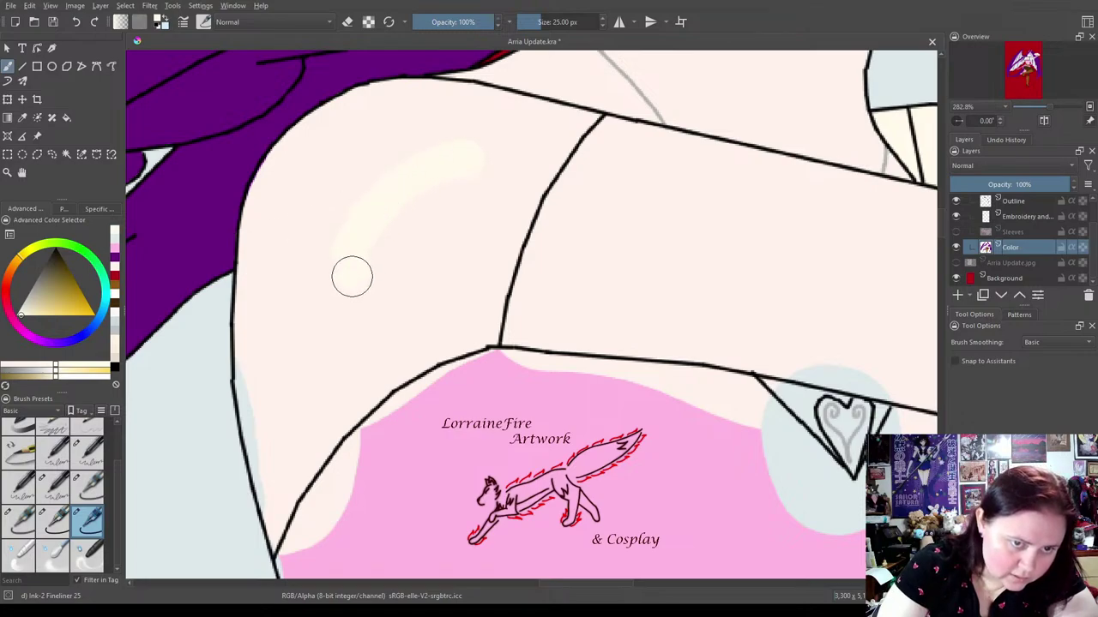
{"action": "left_click", "coordinate": [21, 118]}
{"action": "left_click", "coordinate": [444, 180]}
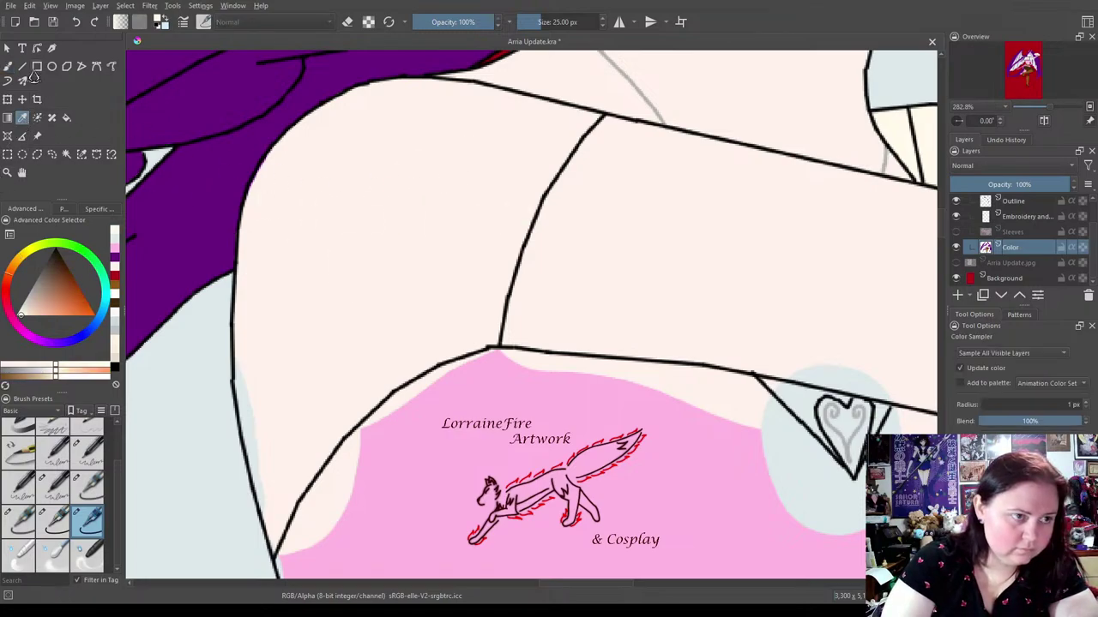
{"action": "key", "text": "b"}
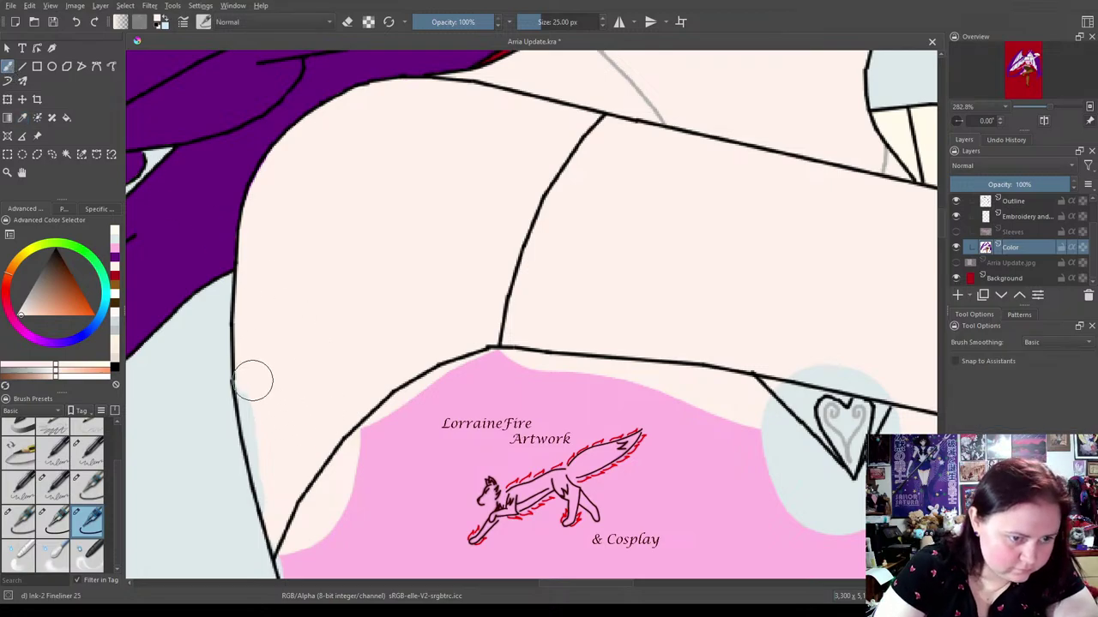
{"action": "left_click_drag", "start_coordinate": [257, 396], "coordinate": [294, 562]}
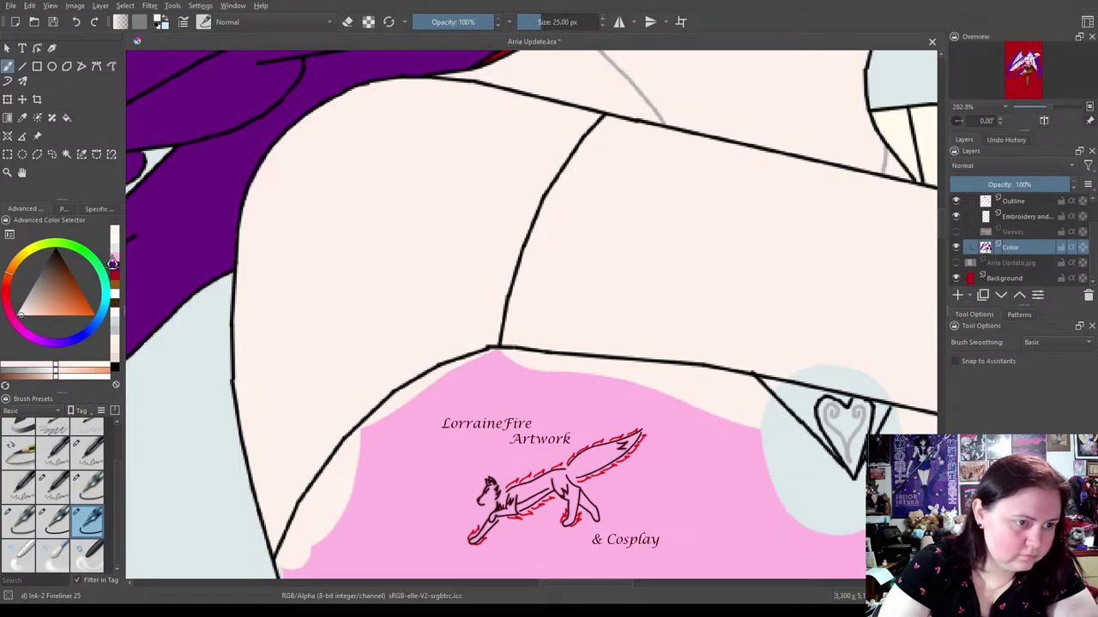
Paint the pale peach spill beneath the curved underside of the bent arm pink, up to the outline.
{"action": "left_click", "coordinate": [113, 260]}
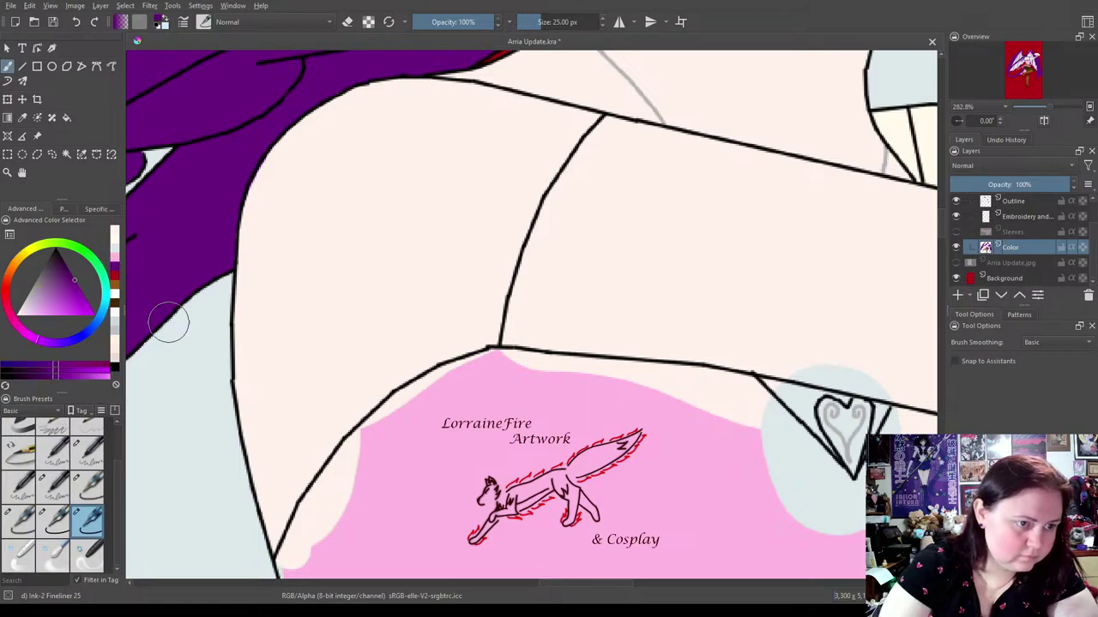
{"action": "left_click", "coordinate": [113, 258]}
{"action": "mouse_move", "coordinate": [330, 555]}
{"action": "left_mouse_down"}
{"action": "mouse_move", "coordinate": [299, 570]}
{"action": "mouse_move", "coordinate": [335, 491]}
{"action": "mouse_move", "coordinate": [322, 500]}
{"action": "mouse_move", "coordinate": [408, 408]}
{"action": "mouse_move", "coordinate": [499, 367]}
{"action": "mouse_move", "coordinate": [571, 378]}
{"action": "left_mouse_up"}
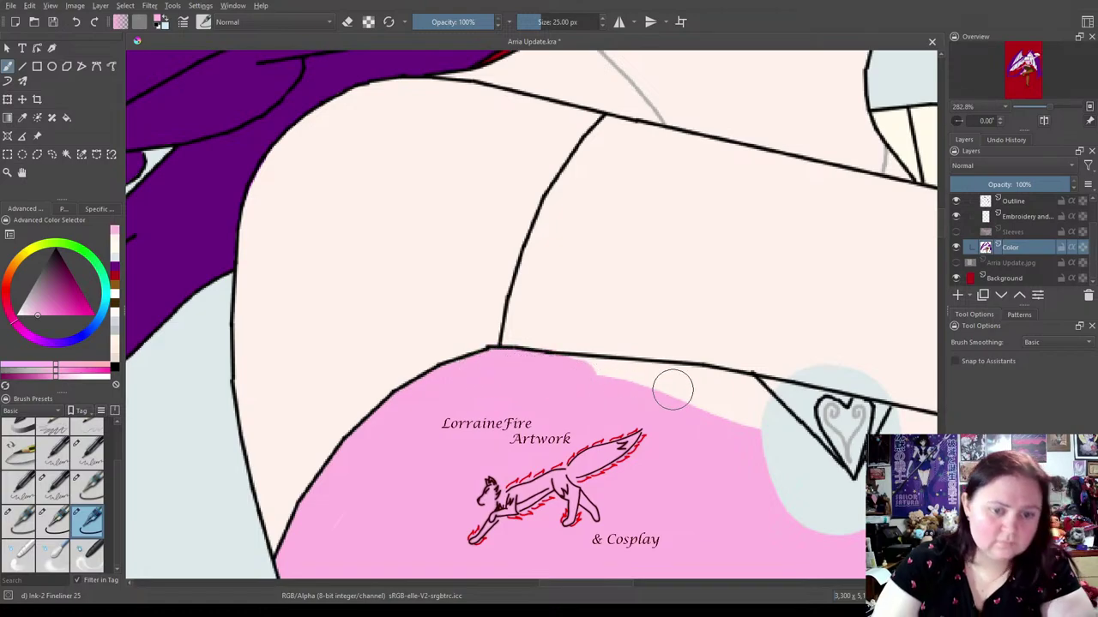
Fill the remaining gaps below the forearm with pink, covering the pale blue outside the triangle that holds the heart.
{"action": "mouse_move", "coordinate": [829, 406]}
{"action": "left_mouse_down"}
{"action": "mouse_move", "coordinate": [678, 237]}
{"action": "mouse_move", "coordinate": [718, 314]}
{"action": "left_mouse_up"}
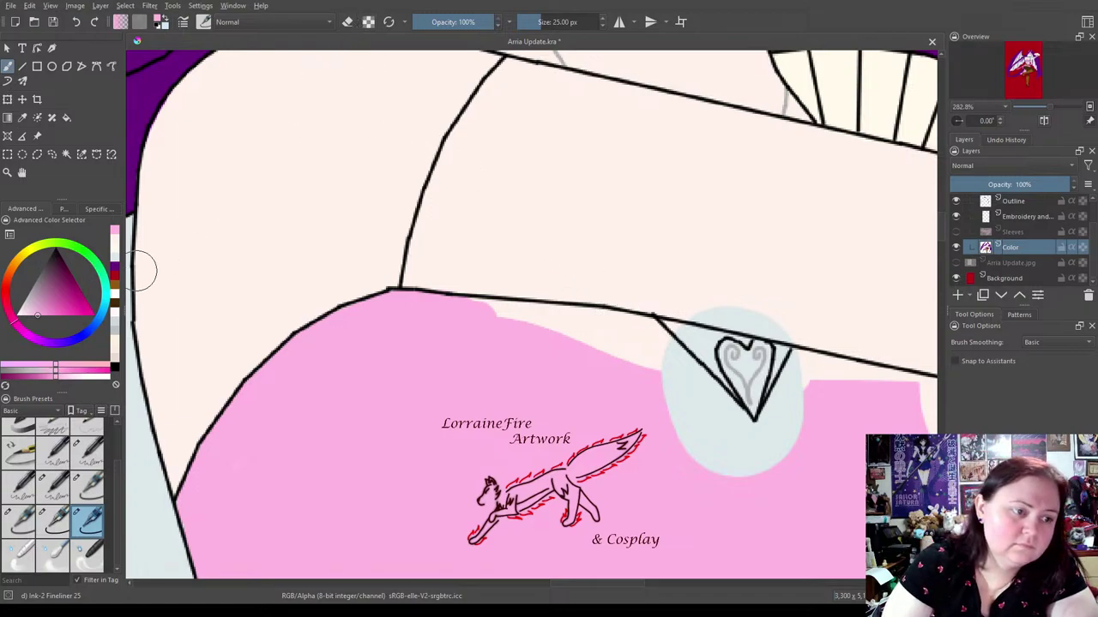
{"action": "left_click", "coordinate": [111, 252]}
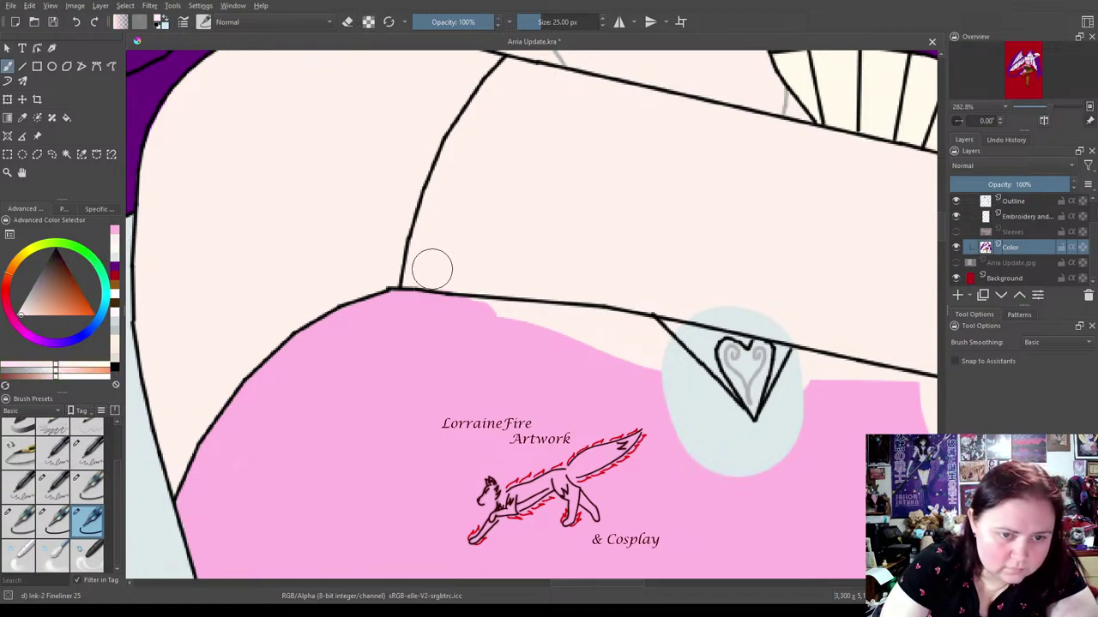
{"action": "left_click", "coordinate": [110, 246]}
{"action": "mouse_move", "coordinate": [463, 318]}
{"action": "left_mouse_down"}
{"action": "mouse_move", "coordinate": [642, 334]}
{"action": "mouse_move", "coordinate": [738, 432]}
{"action": "mouse_move", "coordinate": [795, 445]}
{"action": "mouse_move", "coordinate": [805, 424]}
{"action": "mouse_move", "coordinate": [770, 436]}
{"action": "mouse_move", "coordinate": [770, 426]}
{"action": "mouse_move", "coordinate": [807, 360]}
{"action": "mouse_move", "coordinate": [923, 396]}
{"action": "left_mouse_up"}
{"action": "mouse_move", "coordinate": [771, 455]}
{"action": "left_mouse_down"}
{"action": "mouse_move", "coordinate": [784, 421]}
{"action": "mouse_move", "coordinate": [708, 451]}
{"action": "mouse_move", "coordinate": [620, 349]}
{"action": "mouse_move", "coordinate": [749, 474]}
{"action": "left_mouse_up"}
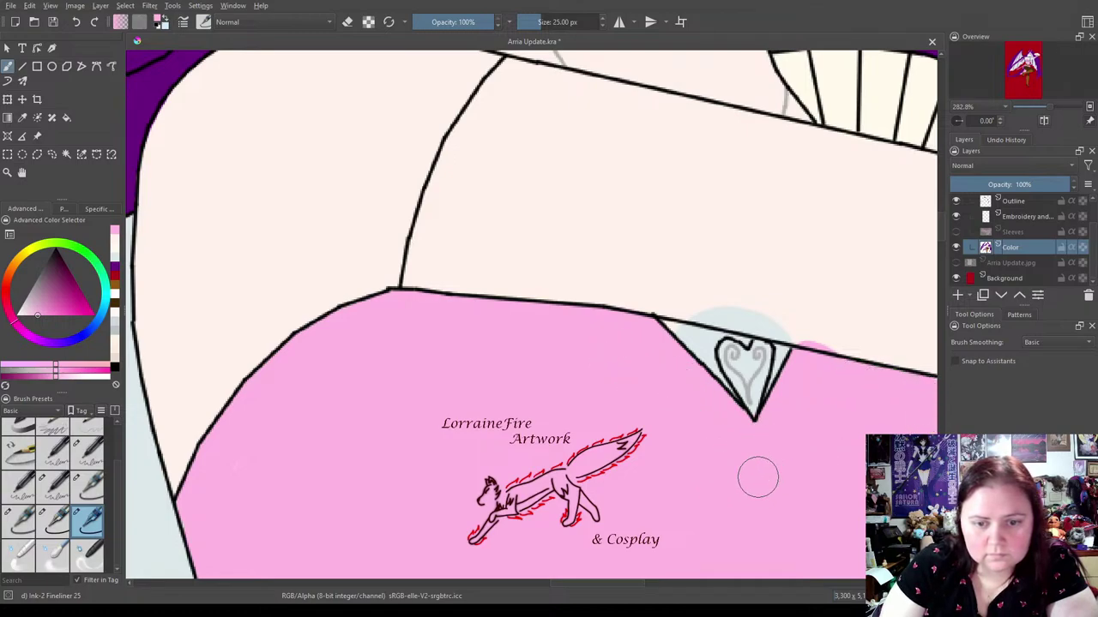
Paint the triangle around the heart and the spills above its edge pale peach, using the 10 px and 5 px Ink-2 Fineliners.
{"action": "left_click_drag", "start_coordinate": [877, 382], "coordinate": [544, 384]}
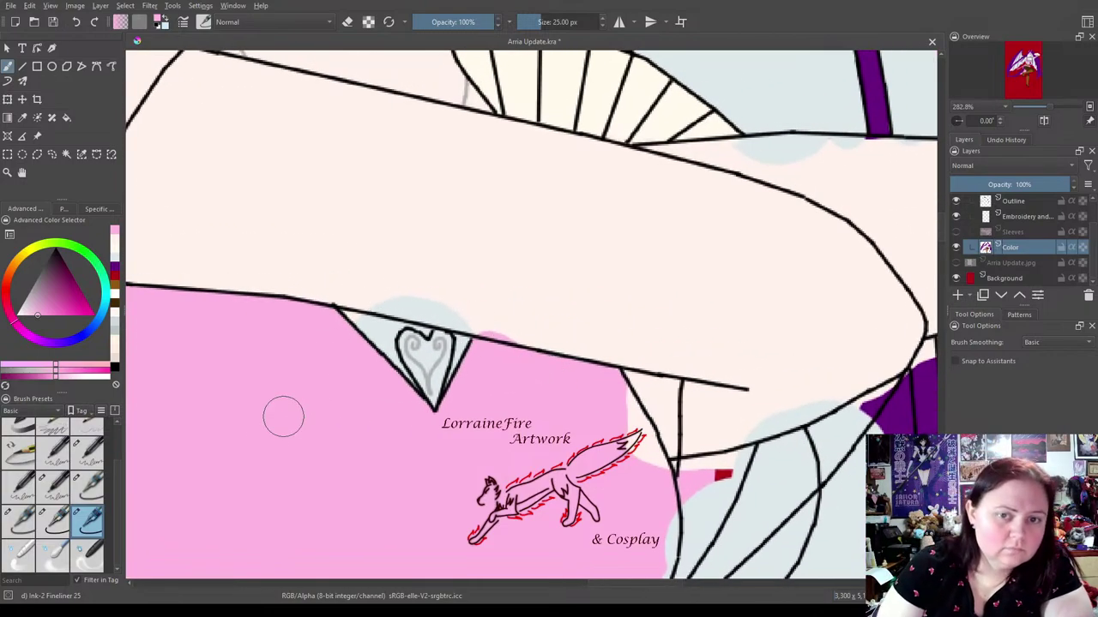
{"action": "left_click", "coordinate": [53, 518]}
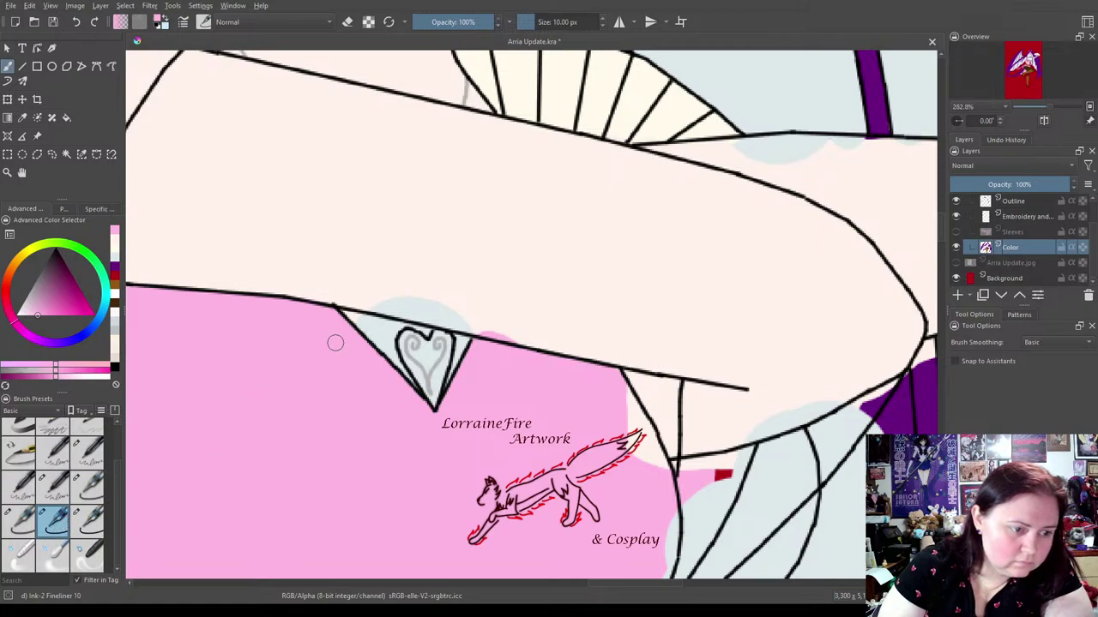
{"action": "left_click", "coordinate": [114, 246]}
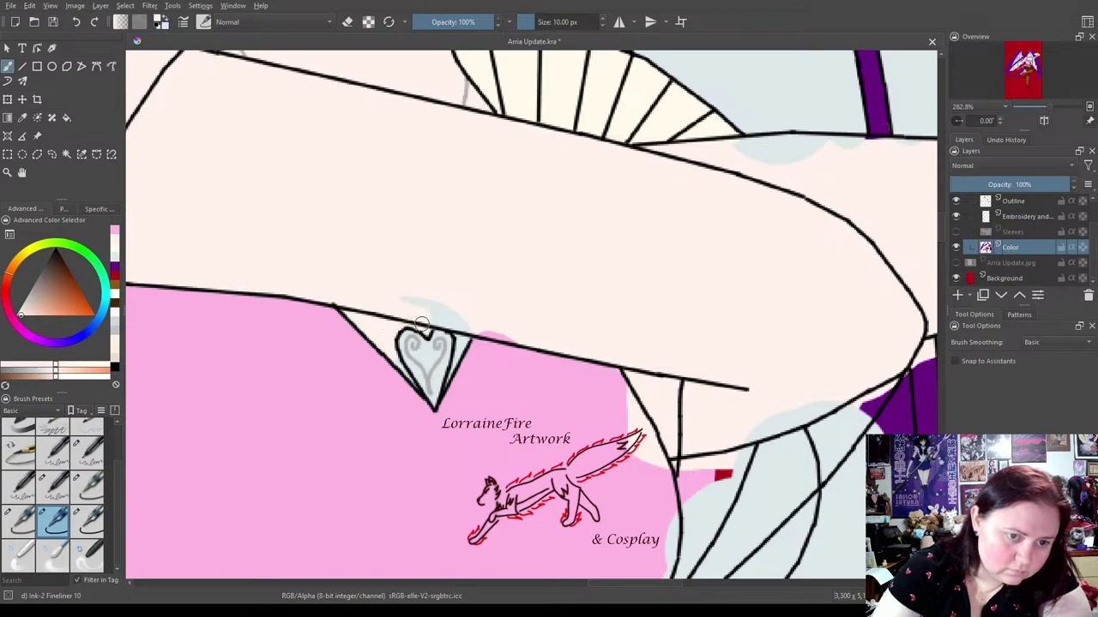
{"action": "mouse_move", "coordinate": [400, 316]}
{"action": "left_mouse_down"}
{"action": "mouse_move", "coordinate": [466, 325]}
{"action": "mouse_move", "coordinate": [439, 322]}
{"action": "mouse_move", "coordinate": [470, 331]}
{"action": "mouse_move", "coordinate": [462, 338]}
{"action": "mouse_move", "coordinate": [513, 335]}
{"action": "left_mouse_up"}
{"action": "left_click_drag", "start_coordinate": [453, 307], "coordinate": [392, 292]}
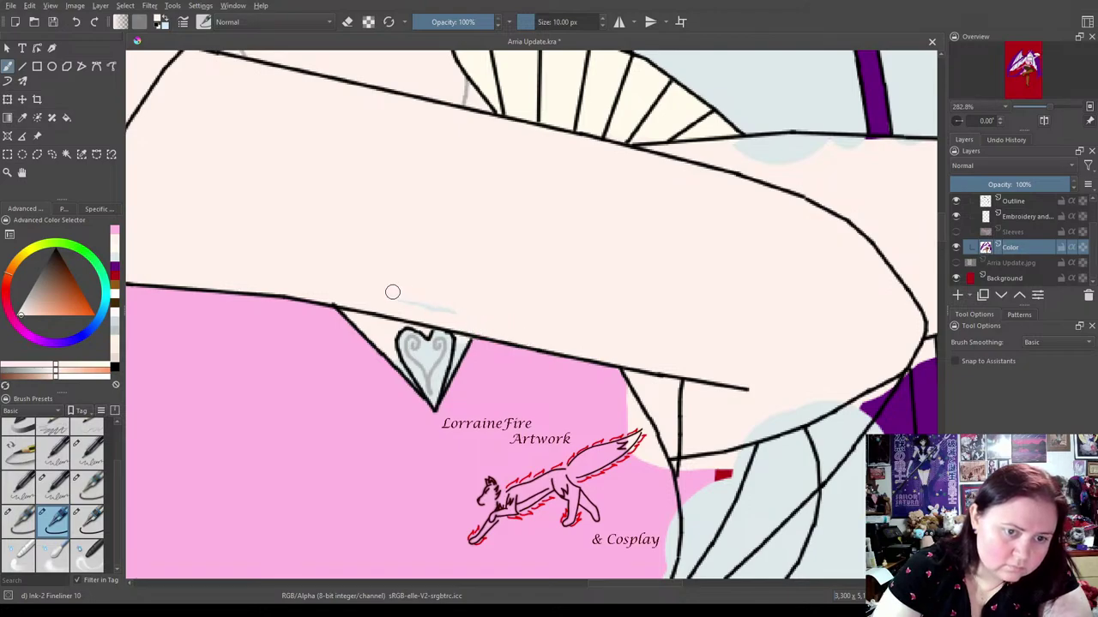
{"action": "left_click", "coordinate": [32, 515]}
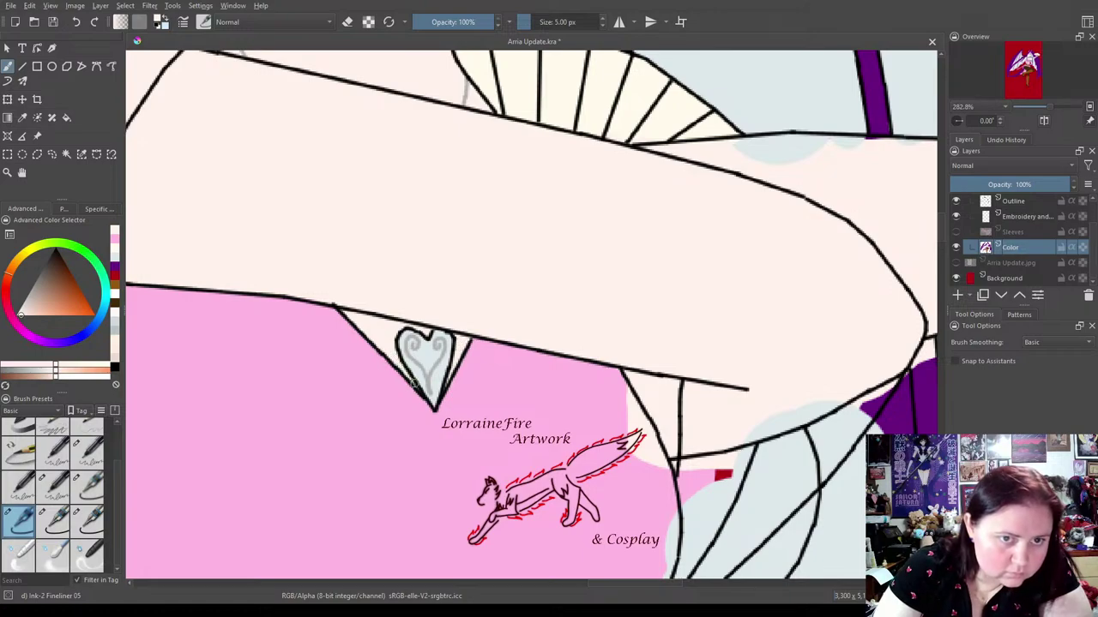
Sample the heart's grey and add fine detail above its notch on the embroidery layer with the 3 px Ink-2 Fineliner.
{"action": "left_click", "coordinate": [22, 118]}
{"action": "left_click", "coordinate": [433, 376]}
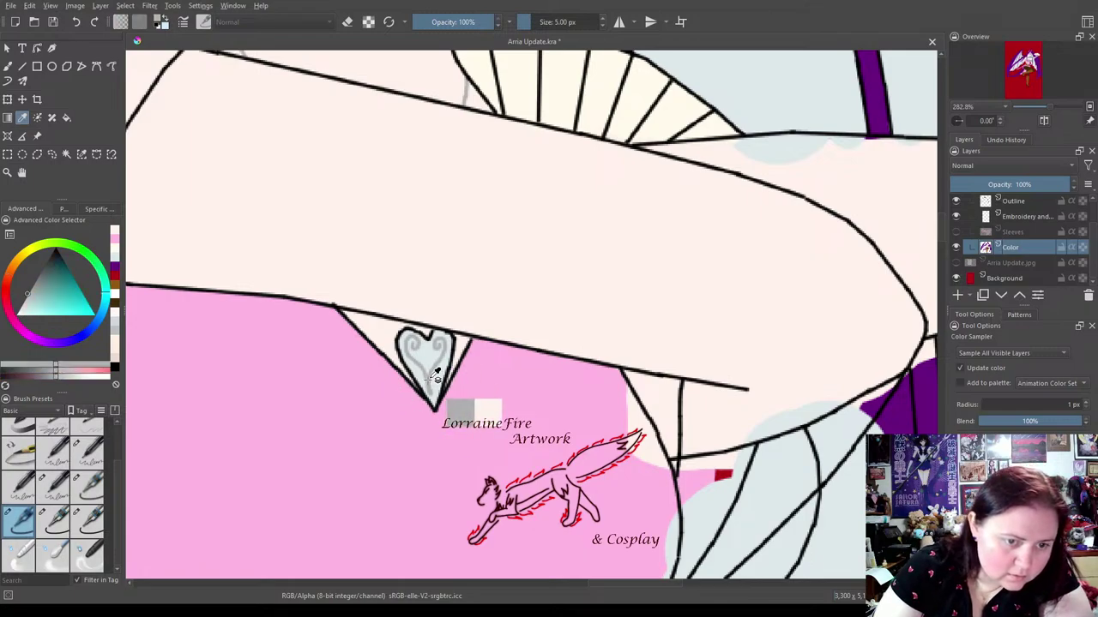
{"action": "left_click", "coordinate": [7, 66]}
{"action": "left_click", "coordinate": [1014, 204]}
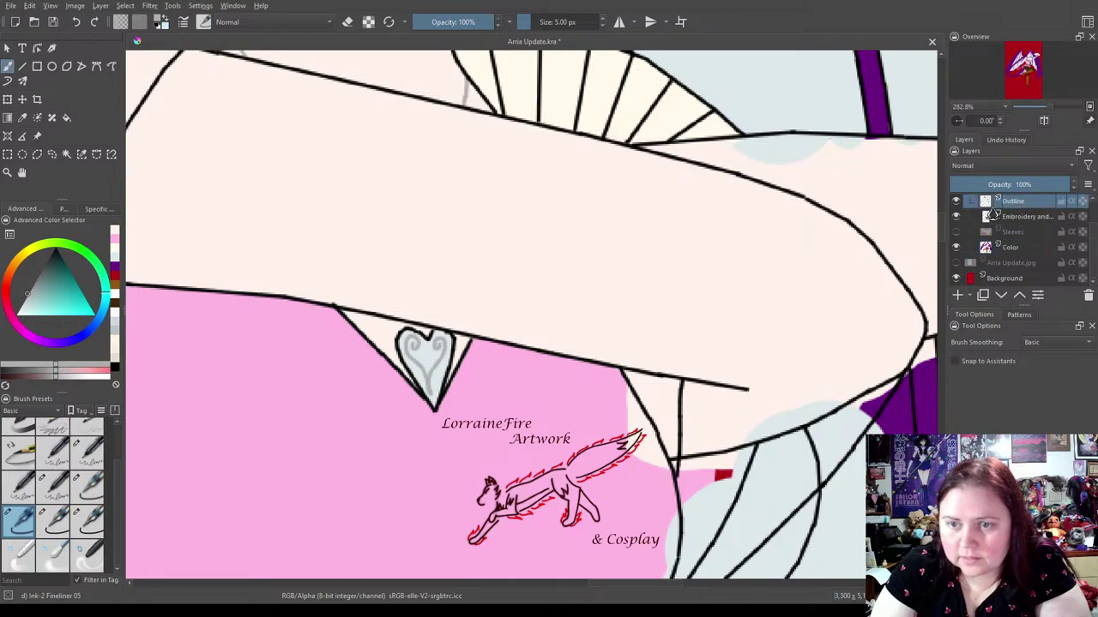
{"action": "left_click", "coordinate": [1021, 221]}
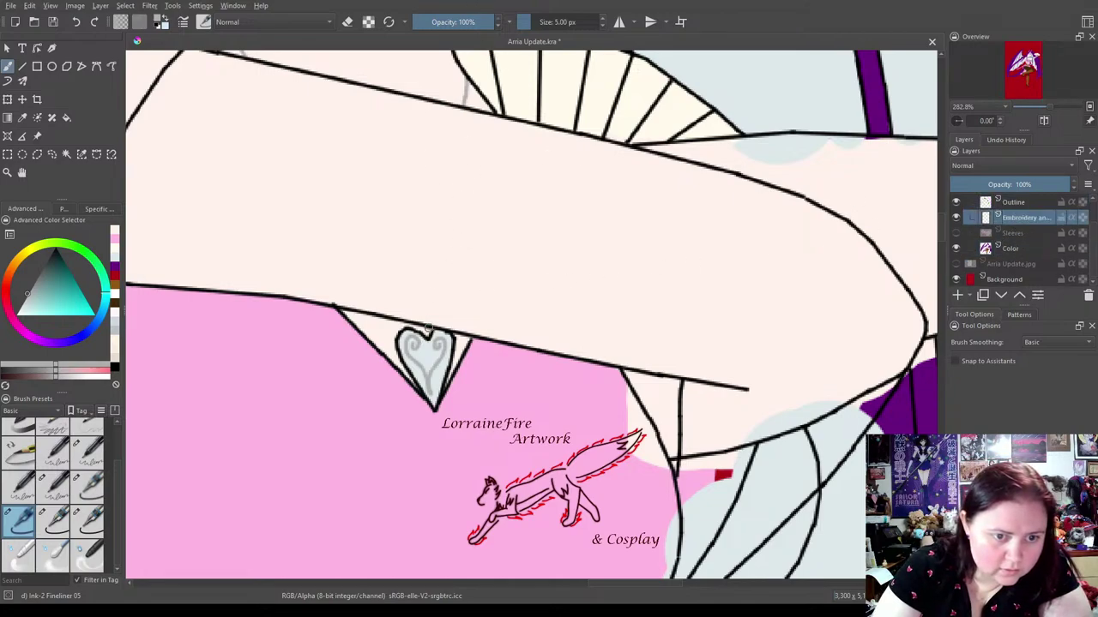
{"action": "left_click", "coordinate": [426, 335]}
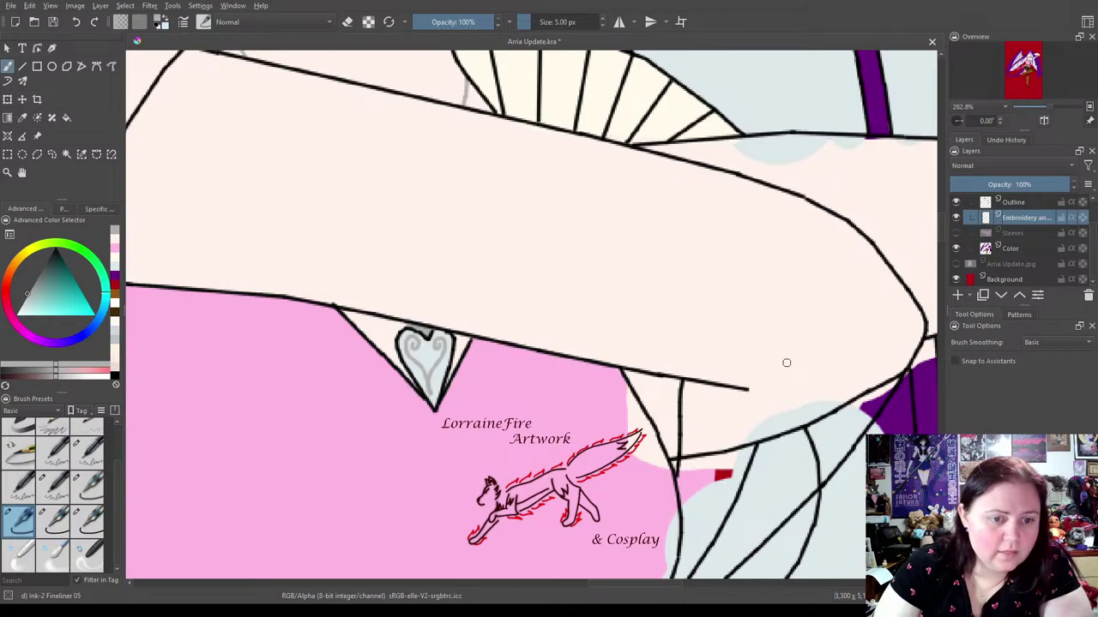
{"action": "left_click", "coordinate": [87, 487]}
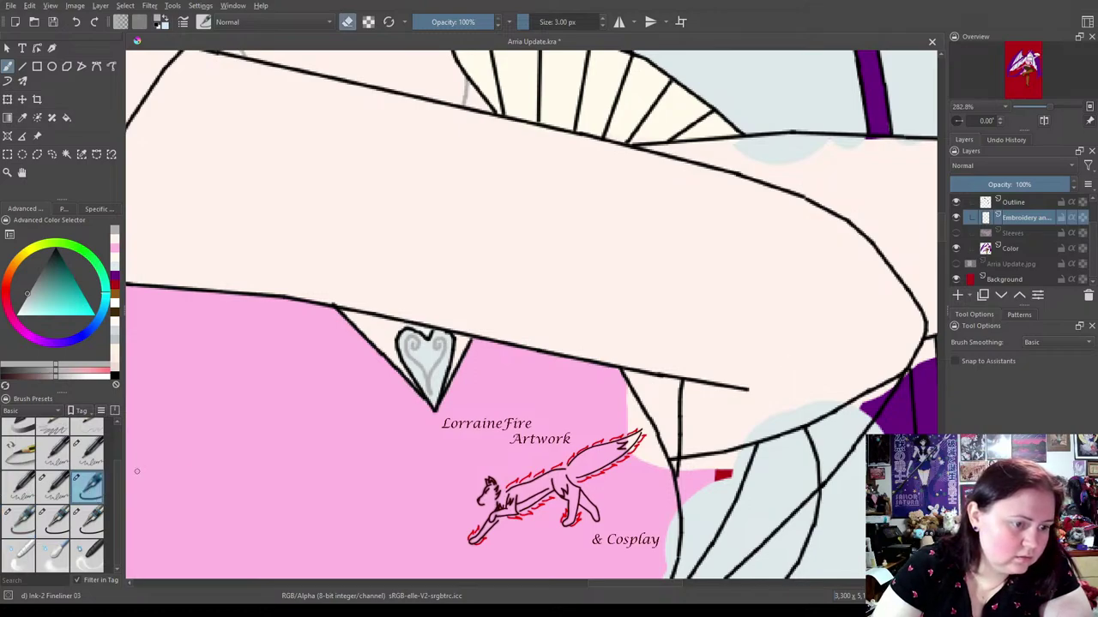
{"action": "left_click", "coordinate": [347, 22]}
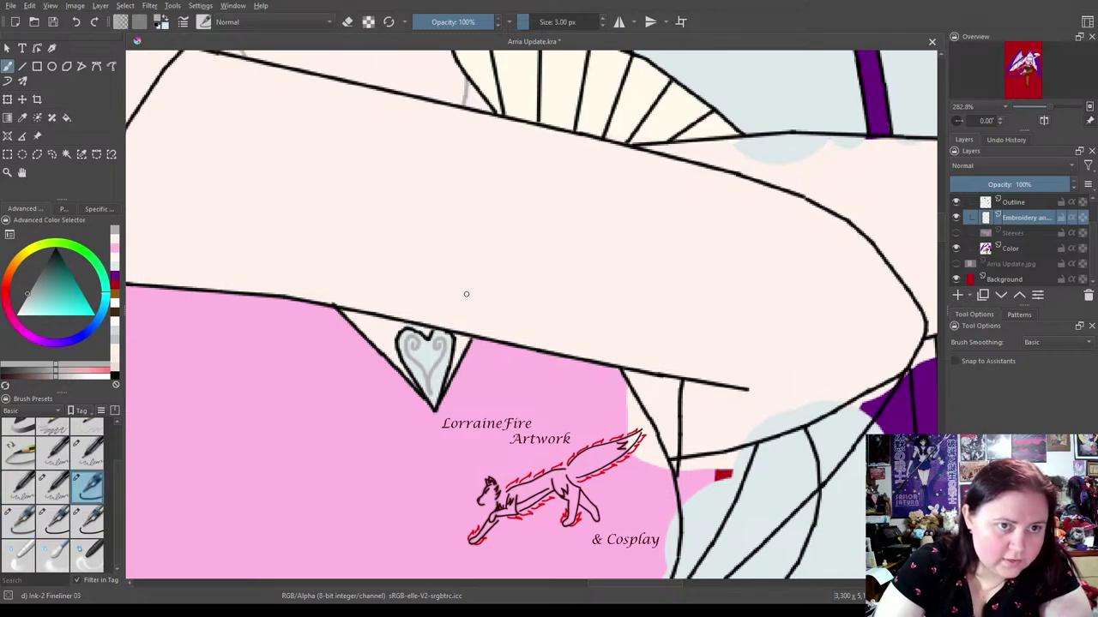
Touch up the heart's fill in pale blue on the Color layer, using the 10 px and 5 px Ink-2 Fineliners.
{"action": "left_click", "coordinate": [1004, 249]}
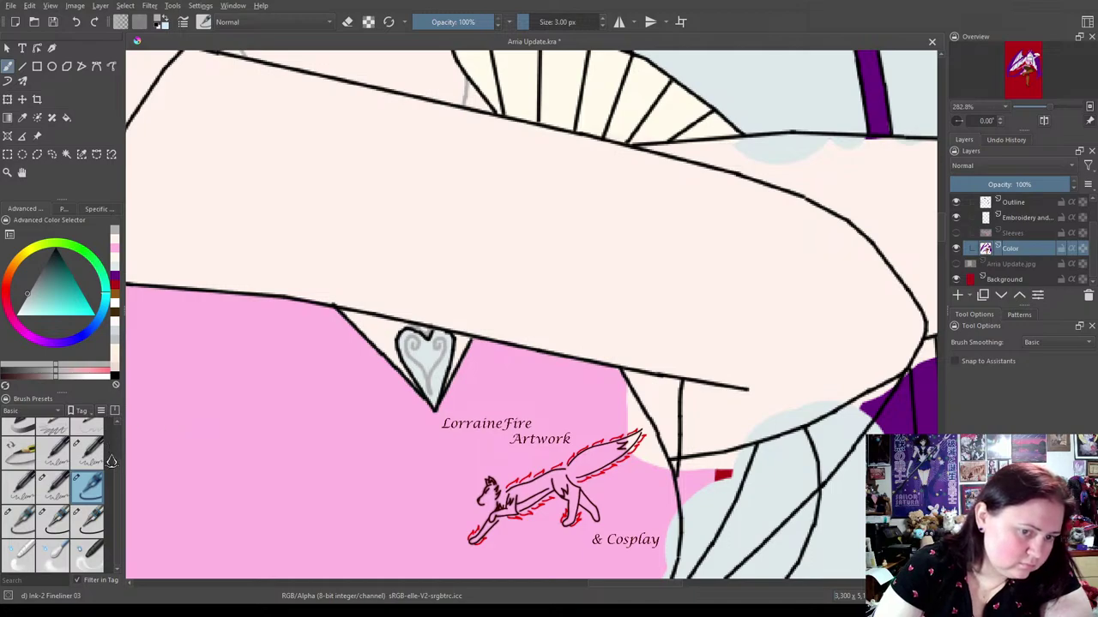
{"action": "left_click", "coordinate": [53, 521]}
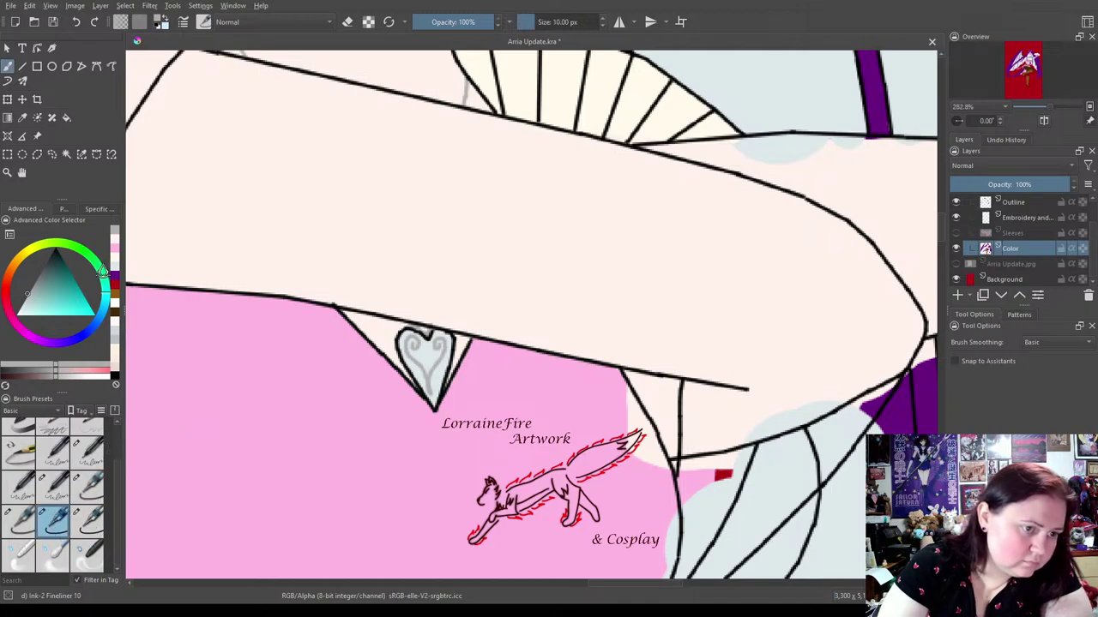
{"action": "left_click", "coordinate": [21, 310]}
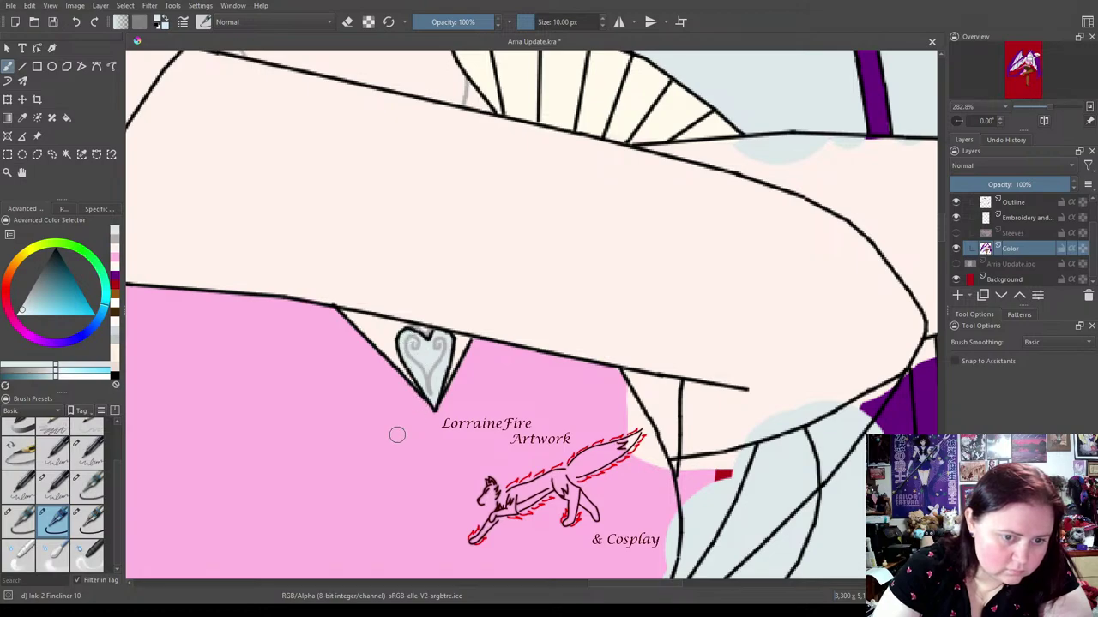
{"action": "left_click", "coordinate": [20, 521]}
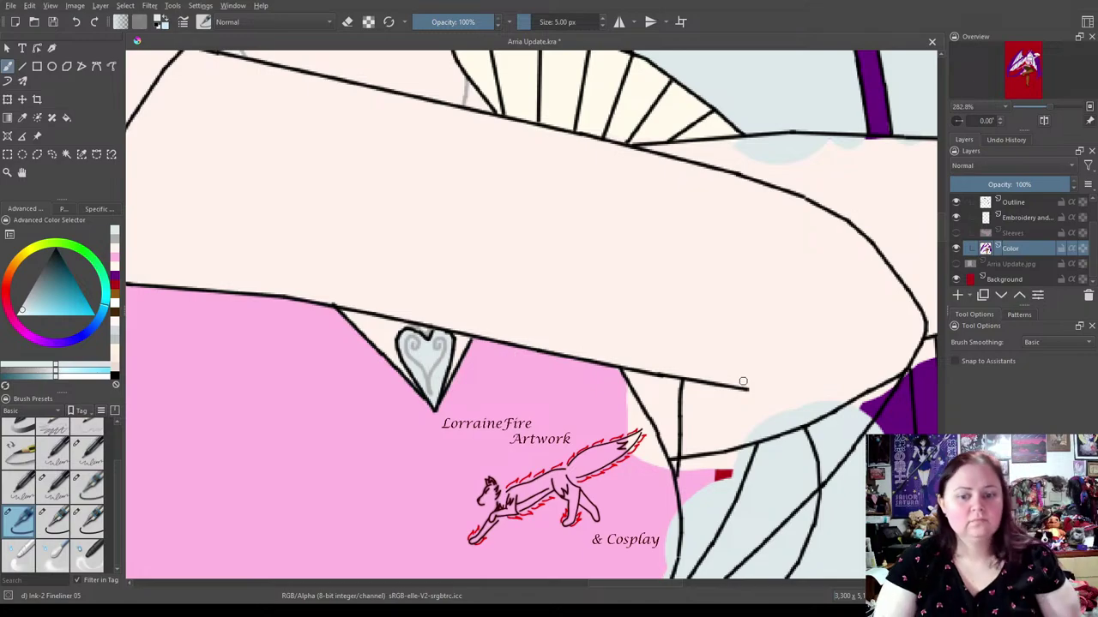
Paint the pale peach spill inside the curved edge of the pink area pink, using the 10 px Ink-2 Fineliner.
{"action": "mouse_move", "coordinate": [774, 377]}
{"action": "left_mouse_down"}
{"action": "mouse_move", "coordinate": [564, 245]}
{"action": "mouse_move", "coordinate": [437, 216]}
{"action": "mouse_move", "coordinate": [545, 252]}
{"action": "left_mouse_up"}
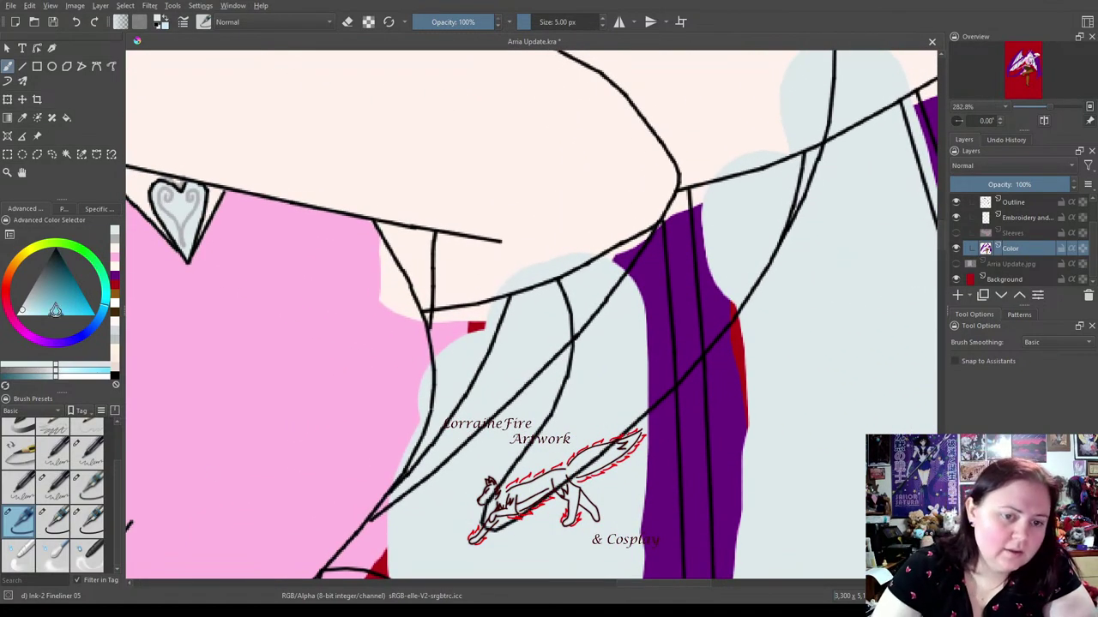
{"action": "left_click", "coordinate": [52, 523]}
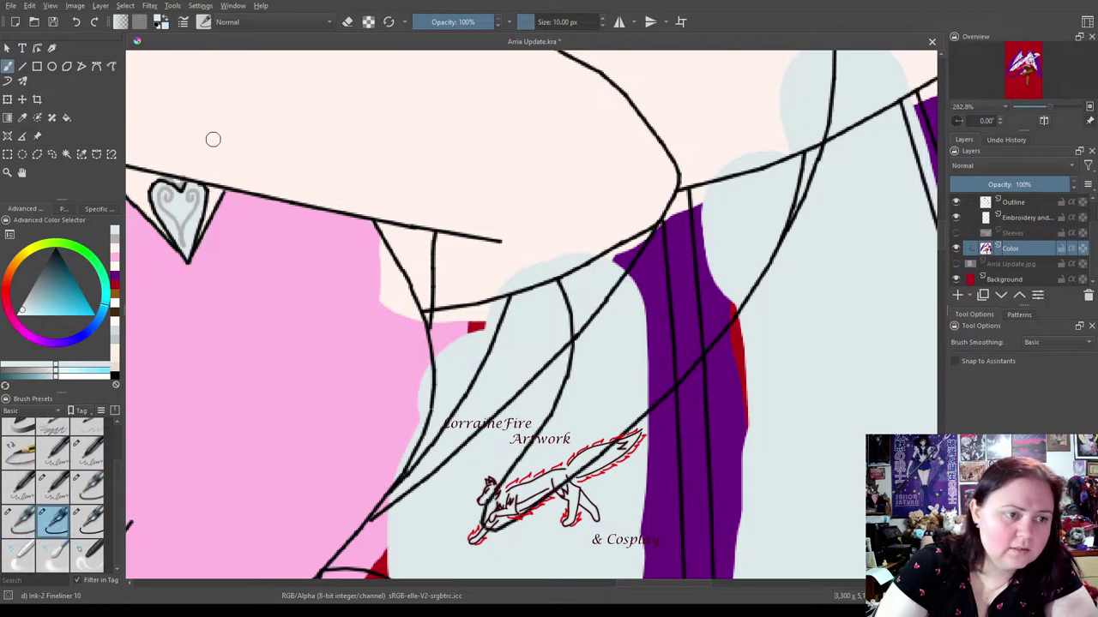
{"action": "left_click", "coordinate": [118, 270]}
{"action": "mouse_move", "coordinate": [378, 236]}
{"action": "left_mouse_down"}
{"action": "mouse_move", "coordinate": [410, 311]}
{"action": "mouse_move", "coordinate": [385, 299]}
{"action": "mouse_move", "coordinate": [403, 307]}
{"action": "left_mouse_up"}
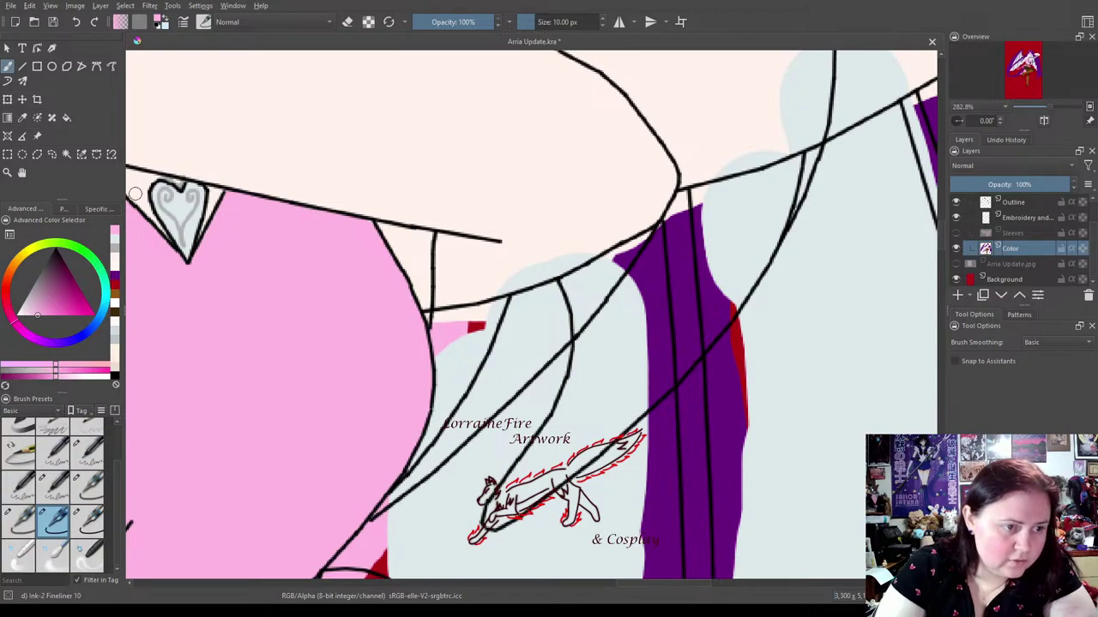
Paint pale blue over the pink, red and purple spills in the area between the pink shape and the narrow purple strip.
{"action": "left_click", "coordinate": [118, 250]}
{"action": "mouse_move", "coordinate": [640, 473]}
{"action": "left_mouse_down"}
{"action": "mouse_move", "coordinate": [737, 140]}
{"action": "mouse_move", "coordinate": [571, 135]}
{"action": "mouse_move", "coordinate": [571, 444]}
{"action": "mouse_move", "coordinate": [549, 457]}
{"action": "left_mouse_up"}
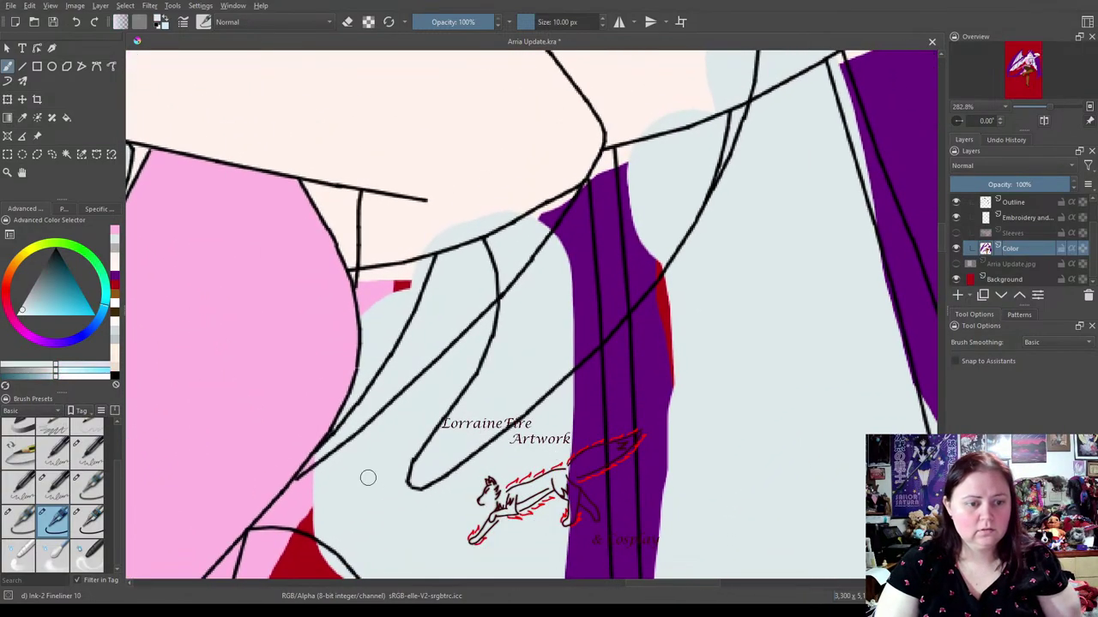
{"action": "mouse_move", "coordinate": [268, 523]}
{"action": "left_mouse_down"}
{"action": "mouse_move", "coordinate": [315, 458]}
{"action": "mouse_move", "coordinate": [274, 515]}
{"action": "mouse_move", "coordinate": [300, 522]}
{"action": "mouse_move", "coordinate": [273, 524]}
{"action": "mouse_move", "coordinate": [325, 529]}
{"action": "mouse_move", "coordinate": [328, 541]}
{"action": "mouse_move", "coordinate": [288, 517]}
{"action": "mouse_move", "coordinate": [317, 502]}
{"action": "mouse_move", "coordinate": [310, 509]}
{"action": "mouse_move", "coordinate": [300, 499]}
{"action": "mouse_move", "coordinate": [319, 481]}
{"action": "left_mouse_up"}
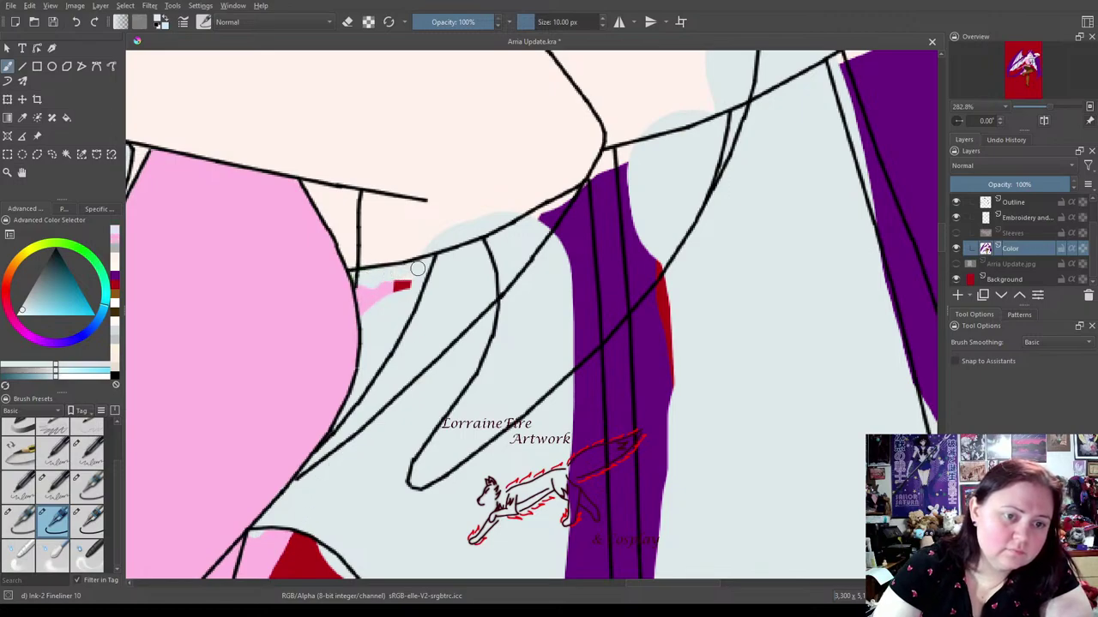
{"action": "mouse_move", "coordinate": [401, 285]}
{"action": "left_mouse_down"}
{"action": "mouse_move", "coordinate": [362, 283]}
{"action": "mouse_move", "coordinate": [363, 316]}
{"action": "left_mouse_up"}
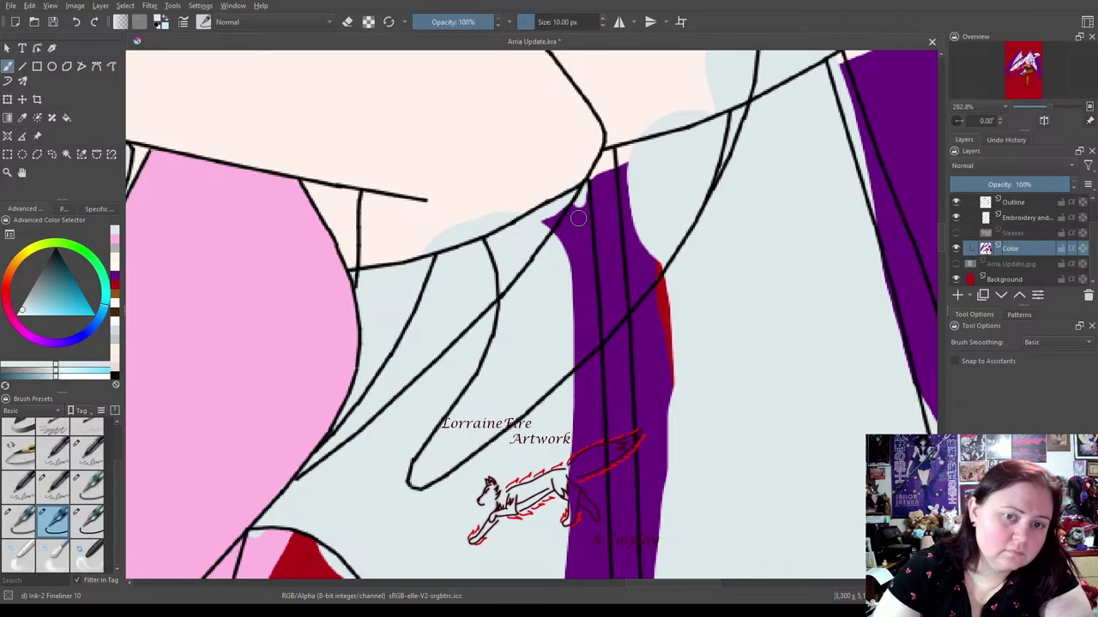
{"action": "mouse_move", "coordinate": [580, 196]}
{"action": "left_mouse_down"}
{"action": "mouse_move", "coordinate": [595, 306]}
{"action": "mouse_move", "coordinate": [591, 277]}
{"action": "mouse_move", "coordinate": [599, 581]}
{"action": "mouse_move", "coordinate": [563, 568]}
{"action": "mouse_move", "coordinate": [592, 576]}
{"action": "mouse_move", "coordinate": [581, 568]}
{"action": "mouse_move", "coordinate": [589, 552]}
{"action": "mouse_move", "coordinate": [574, 405]}
{"action": "mouse_move", "coordinate": [563, 397]}
{"action": "mouse_move", "coordinate": [579, 369]}
{"action": "mouse_move", "coordinate": [579, 280]}
{"action": "mouse_move", "coordinate": [560, 251]}
{"action": "mouse_move", "coordinate": [563, 225]}
{"action": "mouse_move", "coordinate": [538, 222]}
{"action": "mouse_move", "coordinate": [573, 249]}
{"action": "mouse_move", "coordinate": [557, 220]}
{"action": "left_mouse_up"}
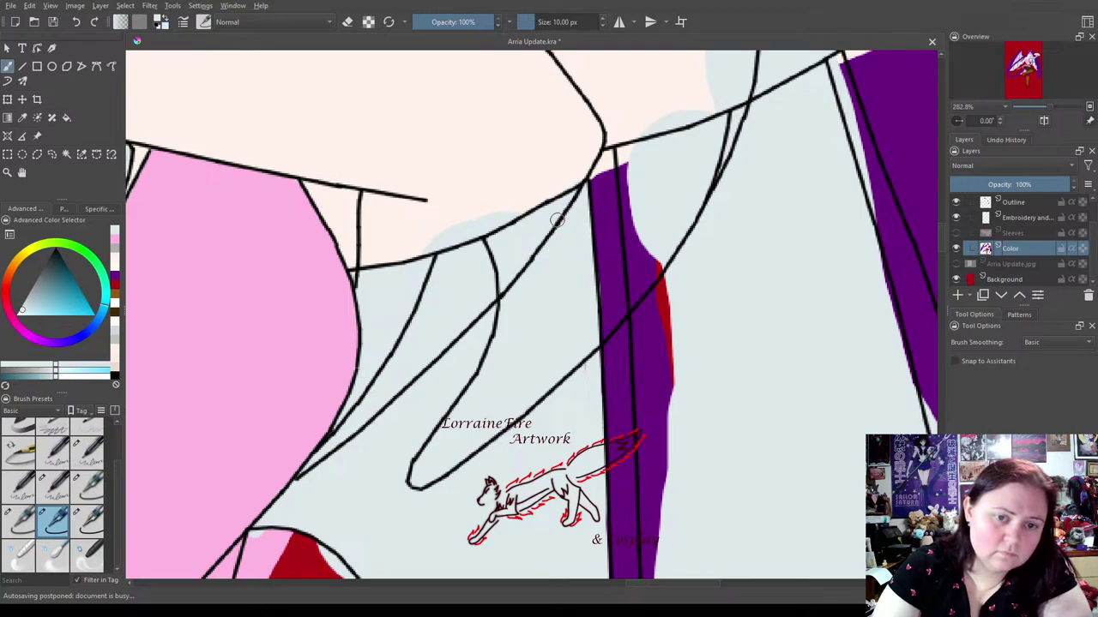
Paint pale peach over the pale blue spills above the sleeve's lower outline.
{"action": "left_click", "coordinate": [101, 264]}
{"action": "mouse_move", "coordinate": [412, 248]}
{"action": "left_mouse_down"}
{"action": "mouse_move", "coordinate": [519, 214]}
{"action": "mouse_move", "coordinate": [419, 241]}
{"action": "mouse_move", "coordinate": [582, 175]}
{"action": "left_mouse_up"}
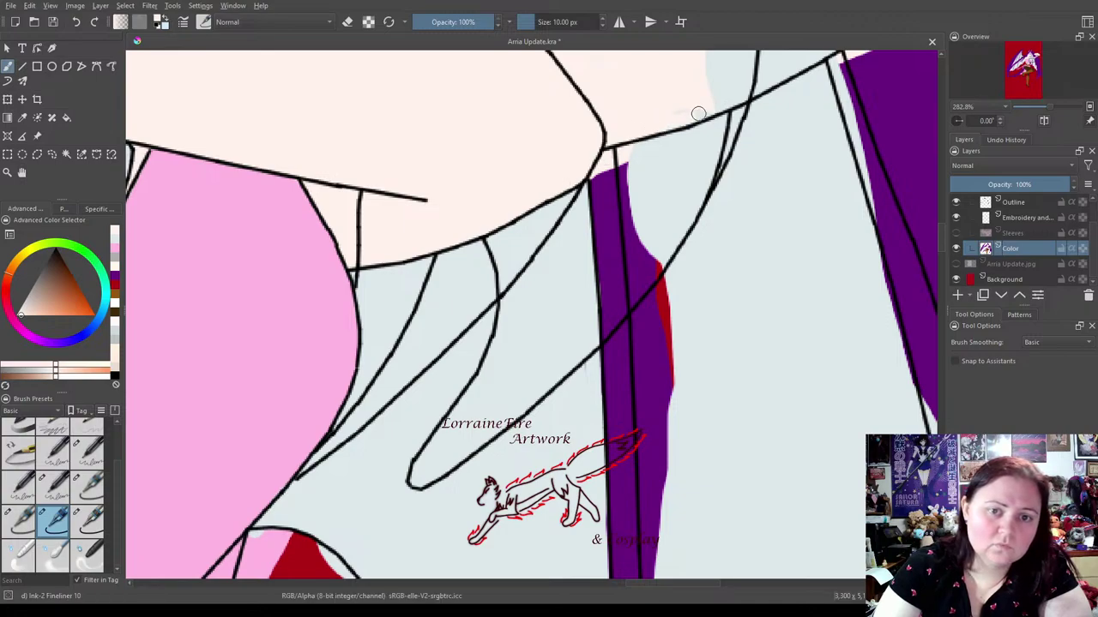
{"action": "mouse_move", "coordinate": [740, 94]}
{"action": "left_mouse_down"}
{"action": "mouse_move", "coordinate": [831, 50]}
{"action": "mouse_move", "coordinate": [706, 92]}
{"action": "mouse_move", "coordinate": [777, 54]}
{"action": "mouse_move", "coordinate": [693, 50]}
{"action": "mouse_move", "coordinate": [754, 49]}
{"action": "mouse_move", "coordinate": [705, 93]}
{"action": "left_mouse_up"}
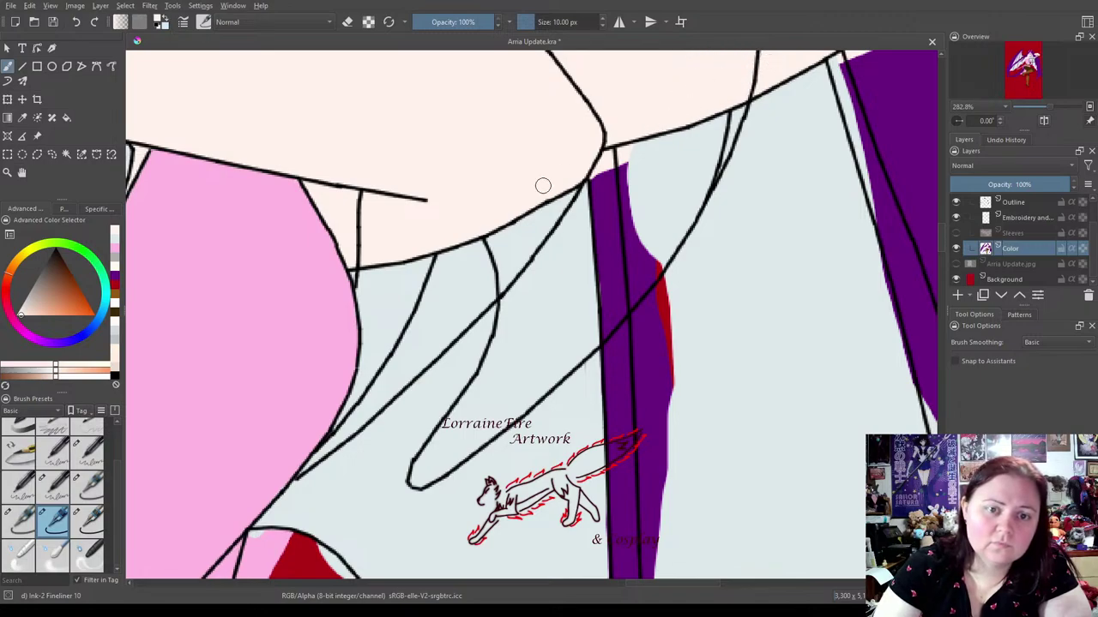
Paint the pale peach gap at the upper end of the narrow vertical strip purple, using the 10 px Ink-2 Fineliner.
{"action": "left_click", "coordinate": [114, 276]}
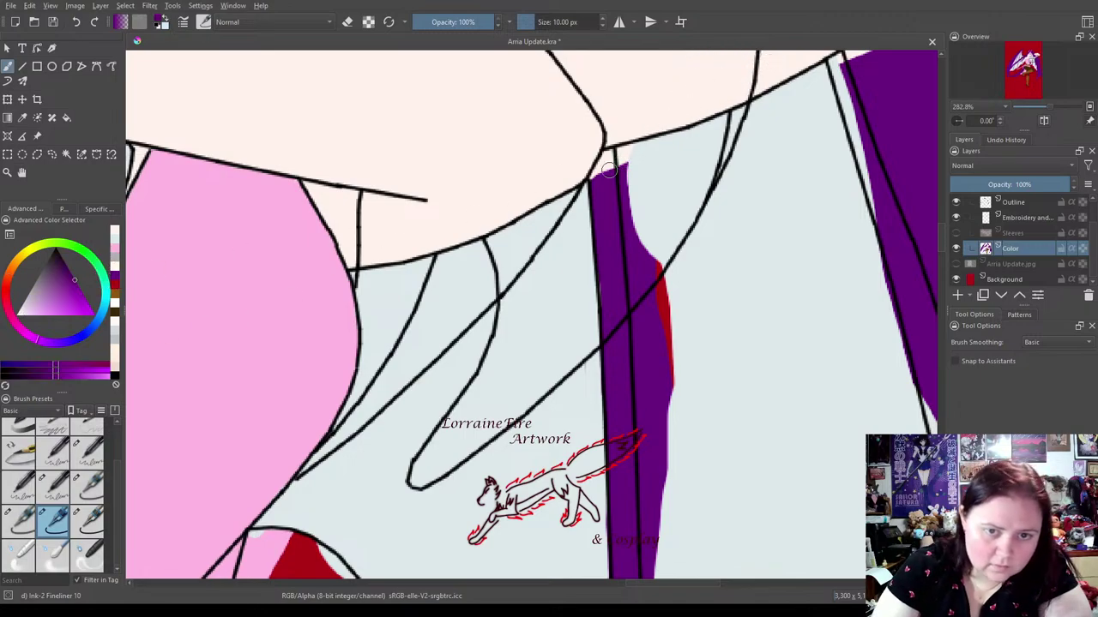
{"action": "left_click_drag", "start_coordinate": [596, 176], "coordinate": [608, 153]}
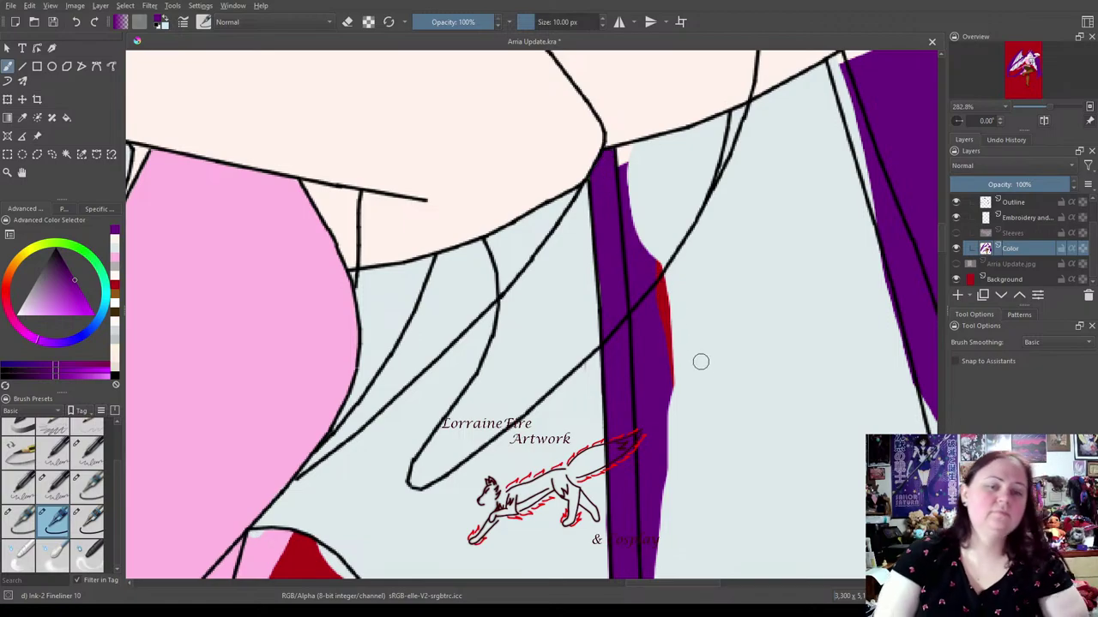
Sample the arm's pale peach and paint over the pale blue spills along its upper outline and beside the curved line across it.
{"action": "left_click_drag", "start_coordinate": [814, 309], "coordinate": [568, 380]}
{"action": "left_click_drag", "start_coordinate": [592, 171], "coordinate": [712, 343]}
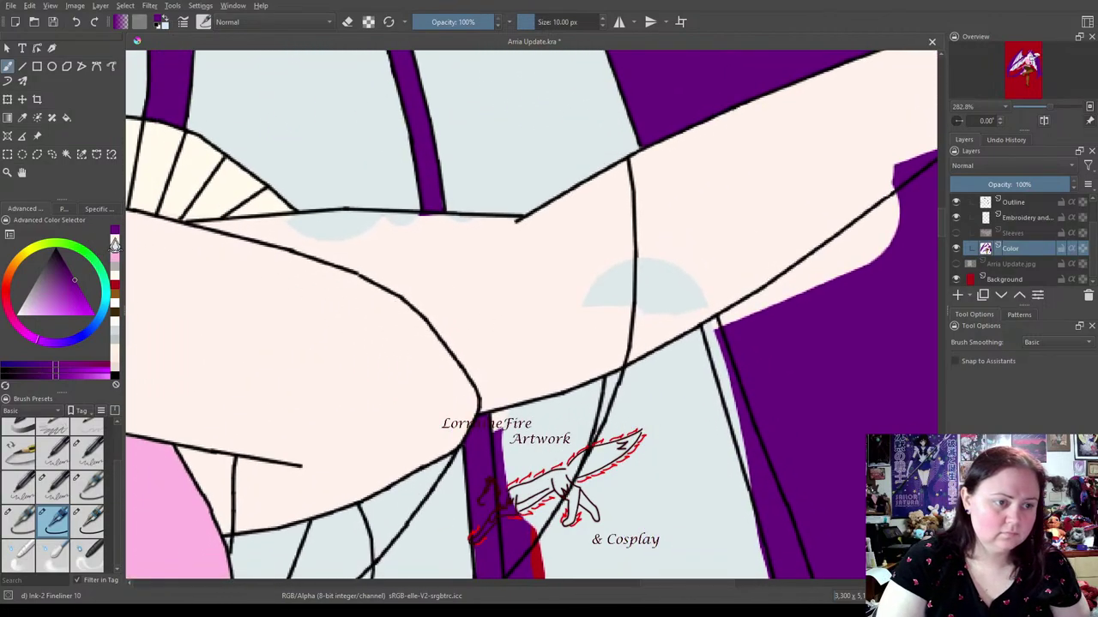
{"action": "left_click", "coordinate": [240, 289], "text": "ctrl"}
{"action": "left_click_drag", "start_coordinate": [283, 222], "coordinate": [490, 224]}
{"action": "left_click_drag", "start_coordinate": [361, 220], "coordinate": [289, 240]}
{"action": "left_click_drag", "start_coordinate": [772, 257], "coordinate": [612, 250]}
{"action": "mouse_move", "coordinate": [406, 277]}
{"action": "left_mouse_down"}
{"action": "mouse_move", "coordinate": [419, 277]}
{"action": "mouse_move", "coordinate": [400, 306]}
{"action": "mouse_move", "coordinate": [508, 259]}
{"action": "mouse_move", "coordinate": [458, 303]}
{"action": "mouse_move", "coordinate": [468, 319]}
{"action": "mouse_move", "coordinate": [514, 311]}
{"action": "left_mouse_up"}
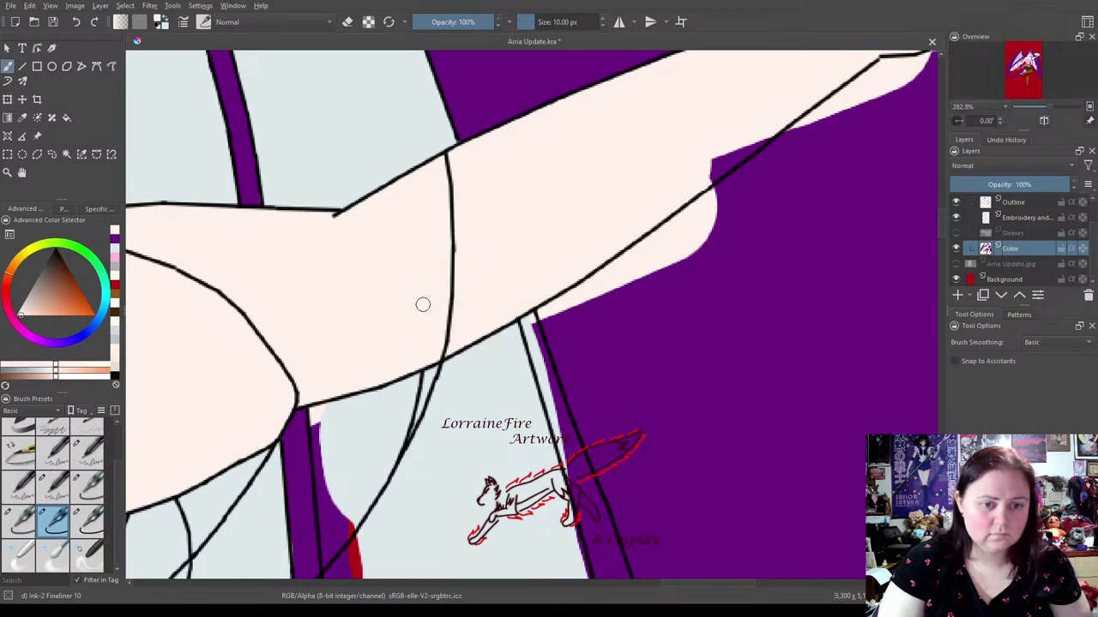
Paint pale blue over the peach, purple and red spills beside the narrow purple strip, using the 10 px and 25 px Ink-2 Fineliners.
{"action": "mouse_move", "coordinate": [666, 186]}
{"action": "left_mouse_down"}
{"action": "mouse_move", "coordinate": [380, 424]}
{"action": "mouse_move", "coordinate": [595, 159]}
{"action": "mouse_move", "coordinate": [519, 310]}
{"action": "mouse_move", "coordinate": [634, 249]}
{"action": "mouse_move", "coordinate": [654, 198]}
{"action": "left_mouse_up"}
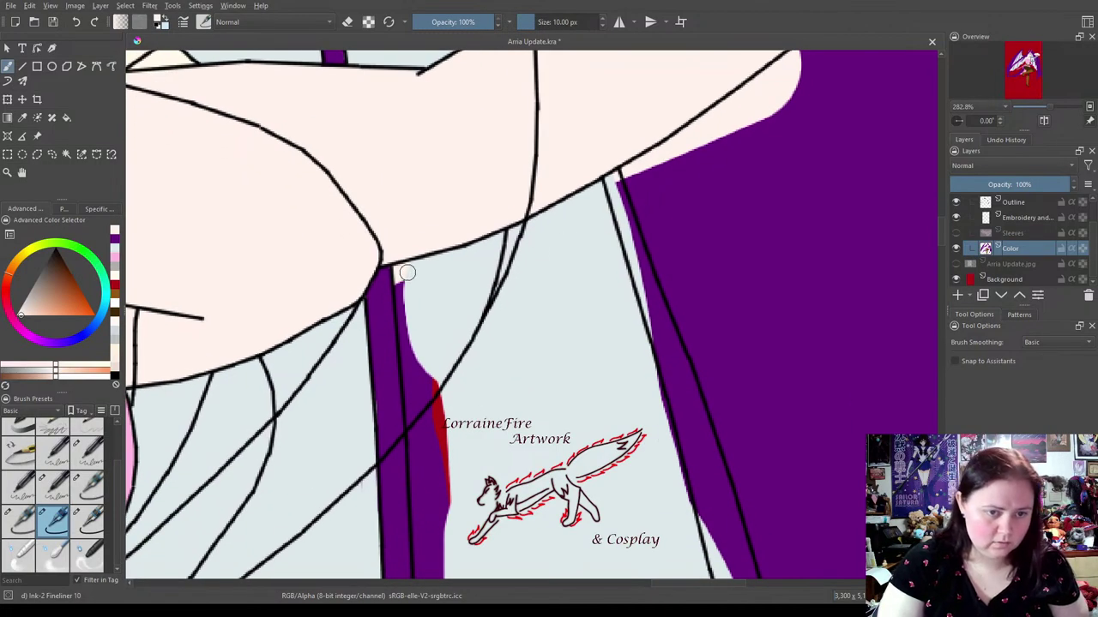
{"action": "left_click", "coordinate": [113, 256]}
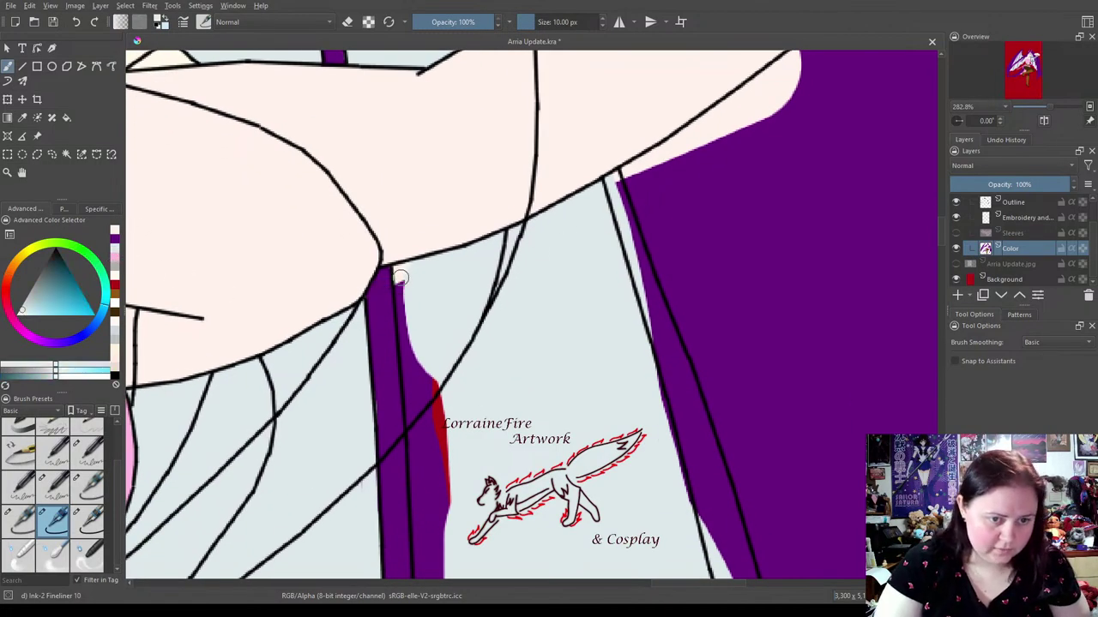
{"action": "mouse_move", "coordinate": [399, 276]}
{"action": "left_mouse_down"}
{"action": "mouse_move", "coordinate": [402, 289]}
{"action": "mouse_move", "coordinate": [400, 272]}
{"action": "left_mouse_up"}
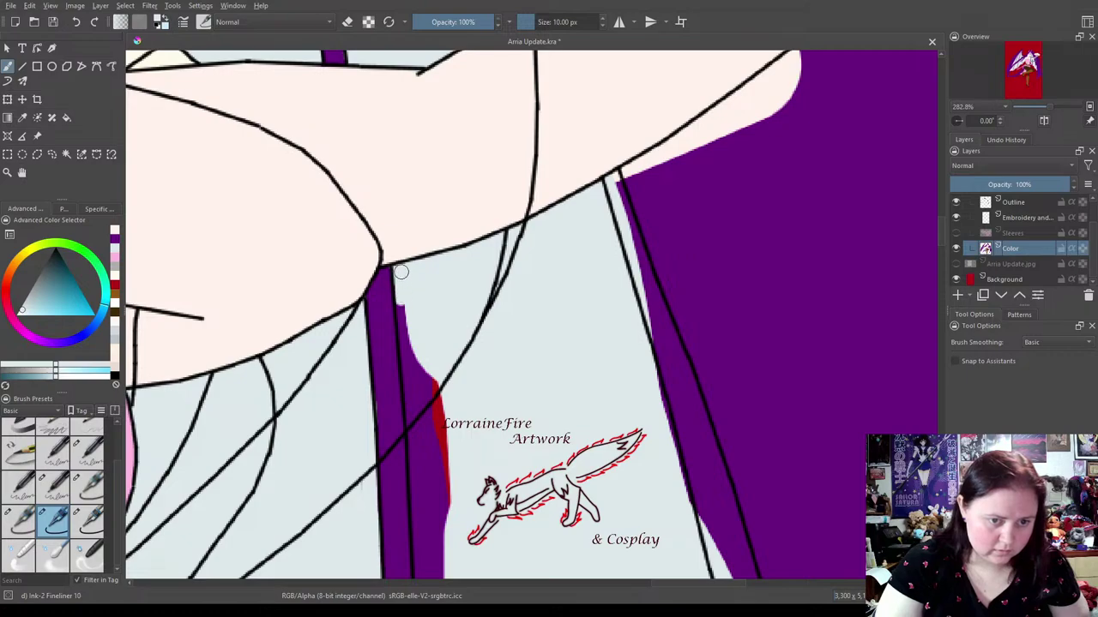
{"action": "left_click", "coordinate": [87, 520]}
{"action": "mouse_move", "coordinate": [418, 301]}
{"action": "left_mouse_down"}
{"action": "mouse_move", "coordinate": [437, 465]}
{"action": "mouse_move", "coordinate": [424, 416]}
{"action": "mouse_move", "coordinate": [431, 532]}
{"action": "left_mouse_up"}
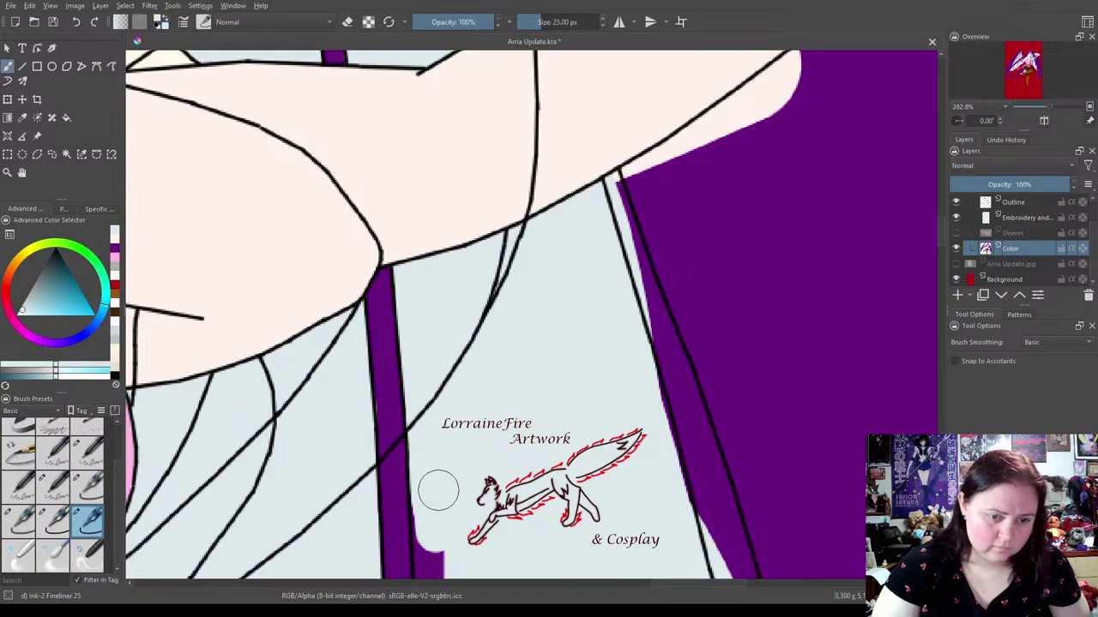
{"action": "mouse_move", "coordinate": [431, 507]}
{"action": "left_mouse_down"}
{"action": "mouse_move", "coordinate": [433, 557]}
{"action": "mouse_move", "coordinate": [431, 534]}
{"action": "mouse_move", "coordinate": [439, 554]}
{"action": "mouse_move", "coordinate": [454, 558]}
{"action": "left_mouse_up"}
{"action": "mouse_move", "coordinate": [620, 377]}
{"action": "left_mouse_down"}
{"action": "mouse_move", "coordinate": [642, 404]}
{"action": "mouse_move", "coordinate": [643, 382]}
{"action": "left_mouse_up"}
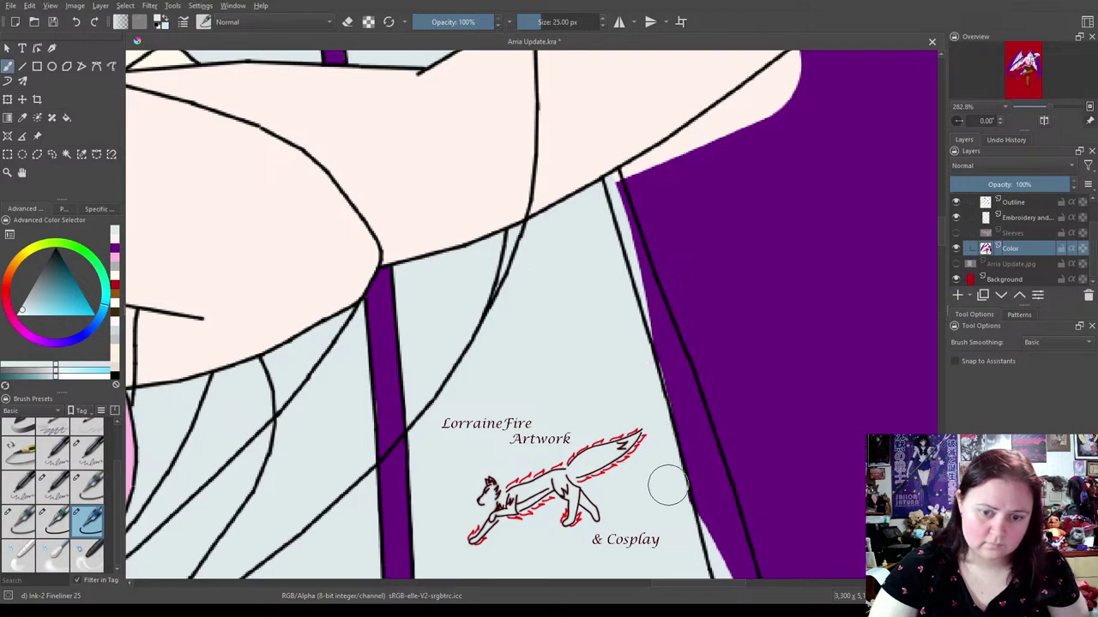
Fill the pale blue gaps in the slanted strip below the arm with purple, using the 10 px Ink-2 Fineliner.
{"action": "left_click_drag", "start_coordinate": [515, 392], "coordinate": [527, 418]}
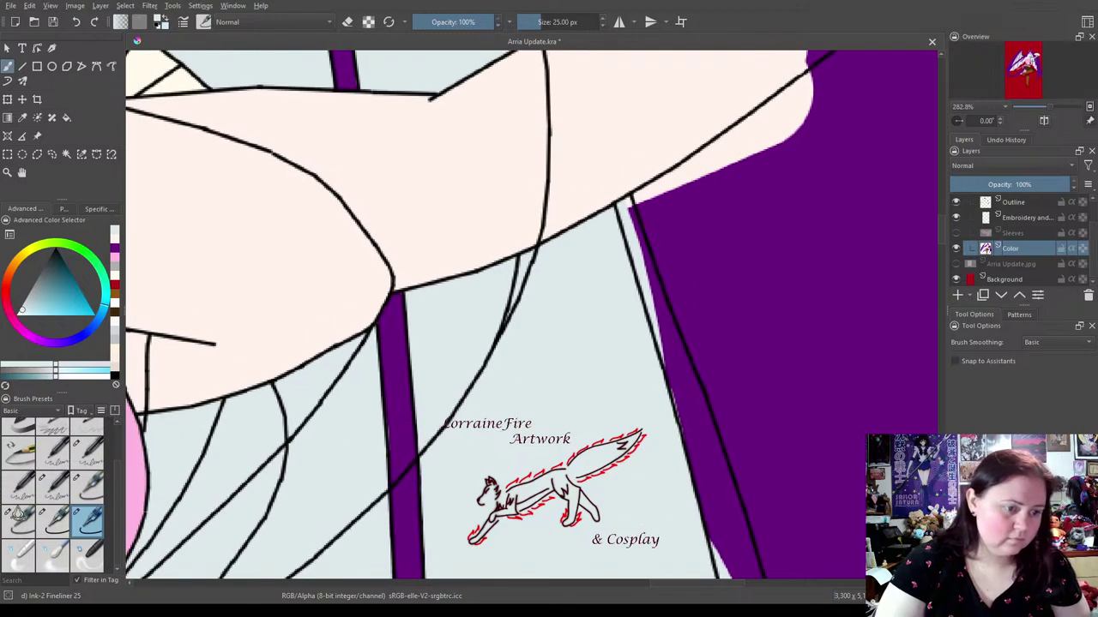
{"action": "left_click", "coordinate": [53, 519]}
{"action": "left_click", "coordinate": [116, 262]}
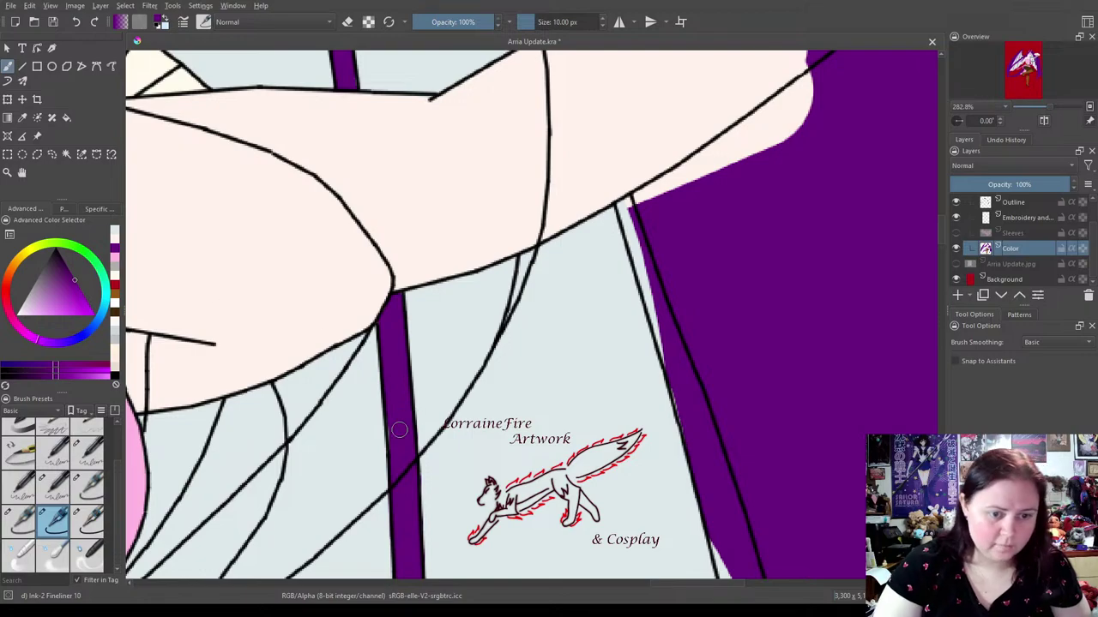
{"action": "left_click_drag", "start_coordinate": [801, 365], "coordinate": [584, 370]}
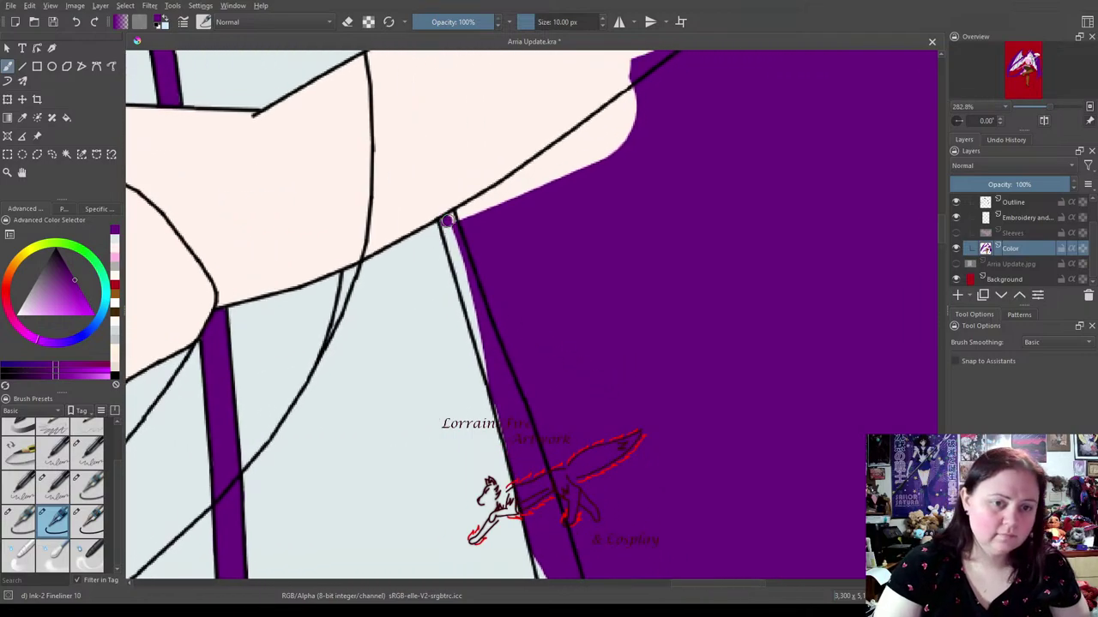
{"action": "mouse_move", "coordinate": [448, 221]}
{"action": "left_mouse_down"}
{"action": "mouse_move", "coordinate": [470, 207]}
{"action": "mouse_move", "coordinate": [446, 233]}
{"action": "mouse_move", "coordinate": [482, 343]}
{"action": "mouse_move", "coordinate": [480, 331]}
{"action": "left_mouse_up"}
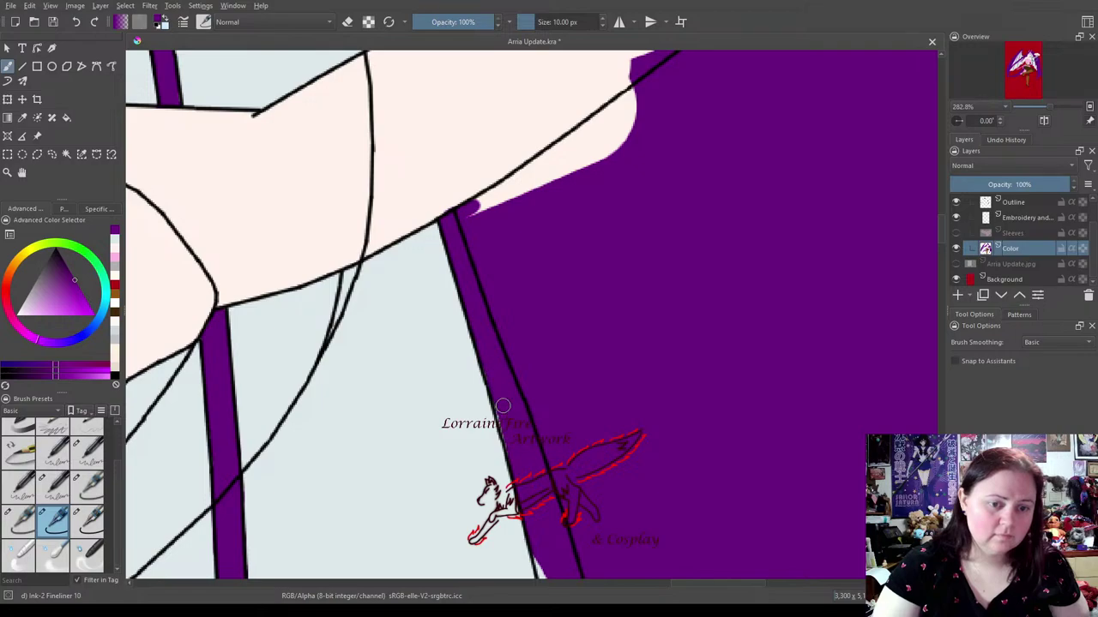
{"action": "left_click_drag", "start_coordinate": [517, 449], "coordinate": [531, 440]}
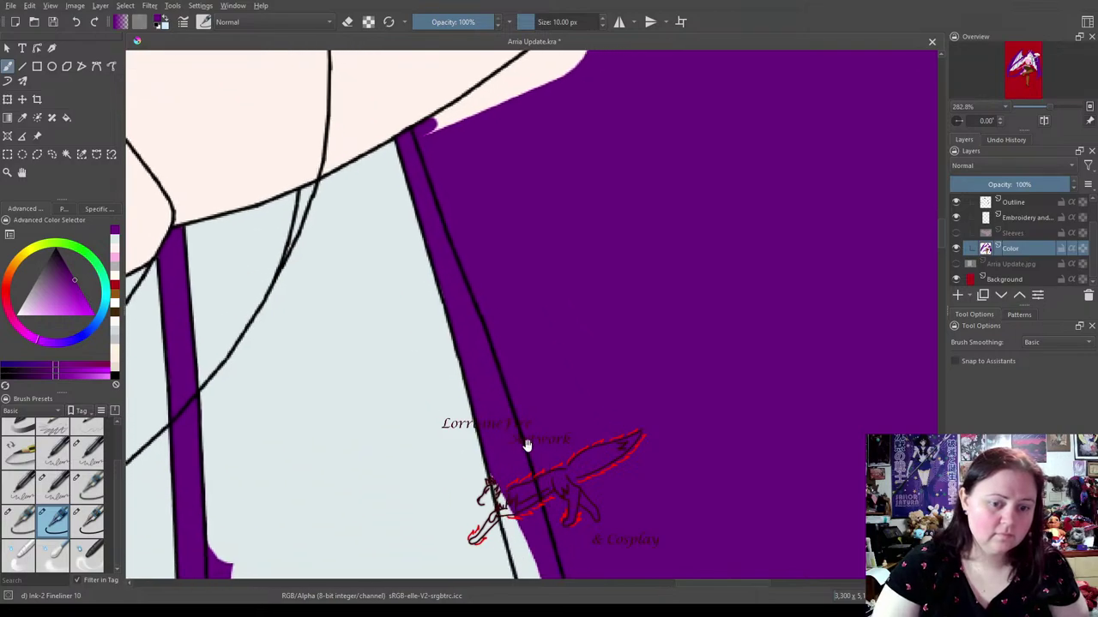
{"action": "mouse_move", "coordinate": [496, 478]}
{"action": "left_mouse_down"}
{"action": "mouse_move", "coordinate": [515, 556]}
{"action": "mouse_move", "coordinate": [525, 575]}
{"action": "mouse_move", "coordinate": [539, 570]}
{"action": "mouse_move", "coordinate": [526, 558]}
{"action": "left_mouse_up"}
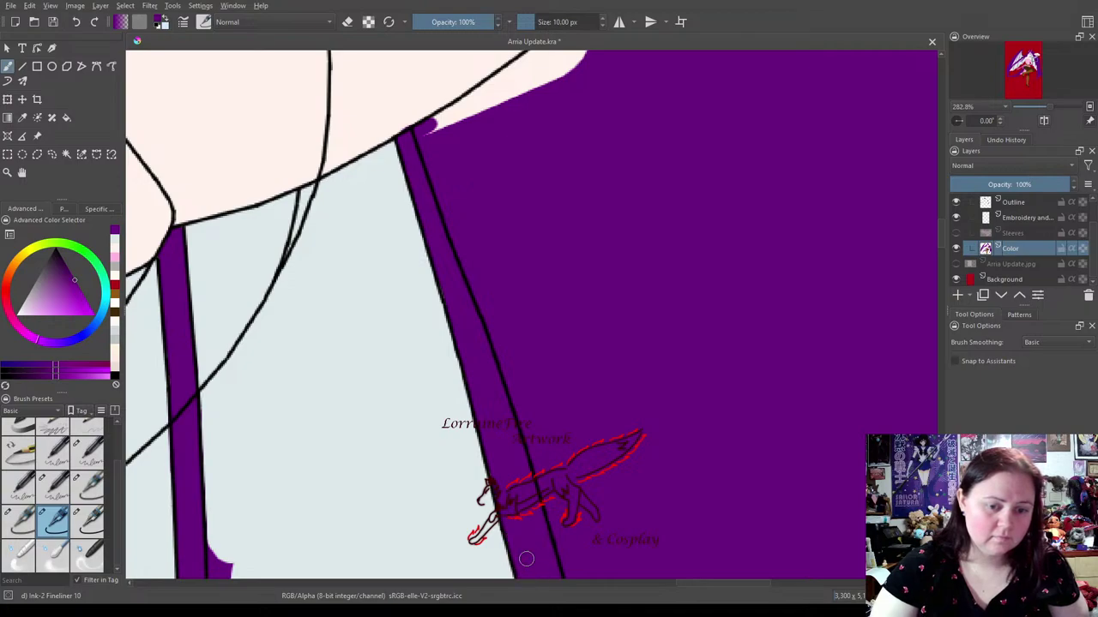
Paint pale blue over the leftover purple spill beside the lower part of the narrow strip with the 25 px Ink-2 Fineliner.
{"action": "left_click_drag", "start_coordinate": [268, 487], "coordinate": [304, 463]}
{"action": "left_click", "coordinate": [86, 520]}
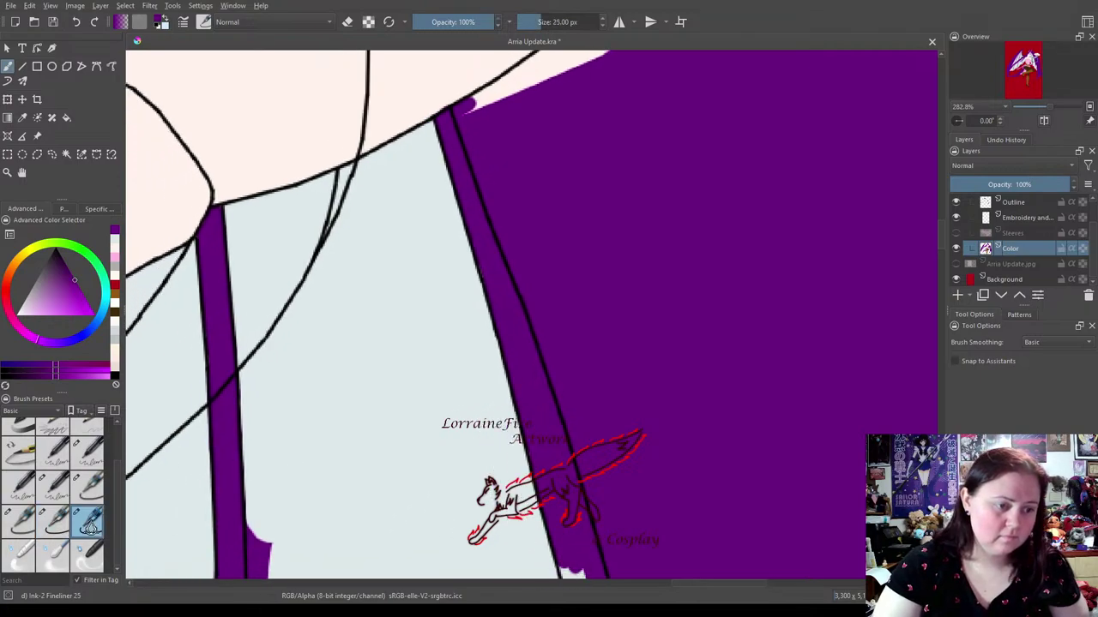
{"action": "left_click", "coordinate": [115, 253]}
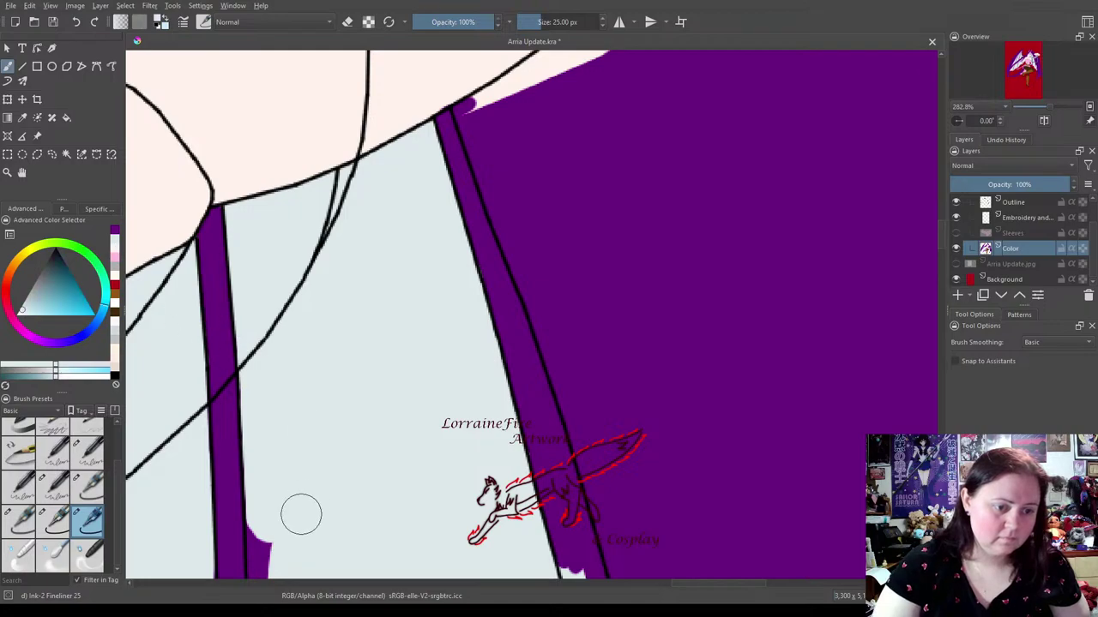
{"action": "mouse_move", "coordinate": [276, 543]}
{"action": "left_mouse_down"}
{"action": "mouse_move", "coordinate": [269, 527]}
{"action": "mouse_move", "coordinate": [269, 568]}
{"action": "left_mouse_up"}
Paint purple over the pale peach spills below the arm's lower outline up to the wrist, using the 25 px Ink-2 Fineliner.
{"action": "mouse_move", "coordinate": [716, 215]}
{"action": "left_mouse_down"}
{"action": "mouse_move", "coordinate": [350, 565]}
{"action": "mouse_move", "coordinate": [544, 554]}
{"action": "left_mouse_up"}
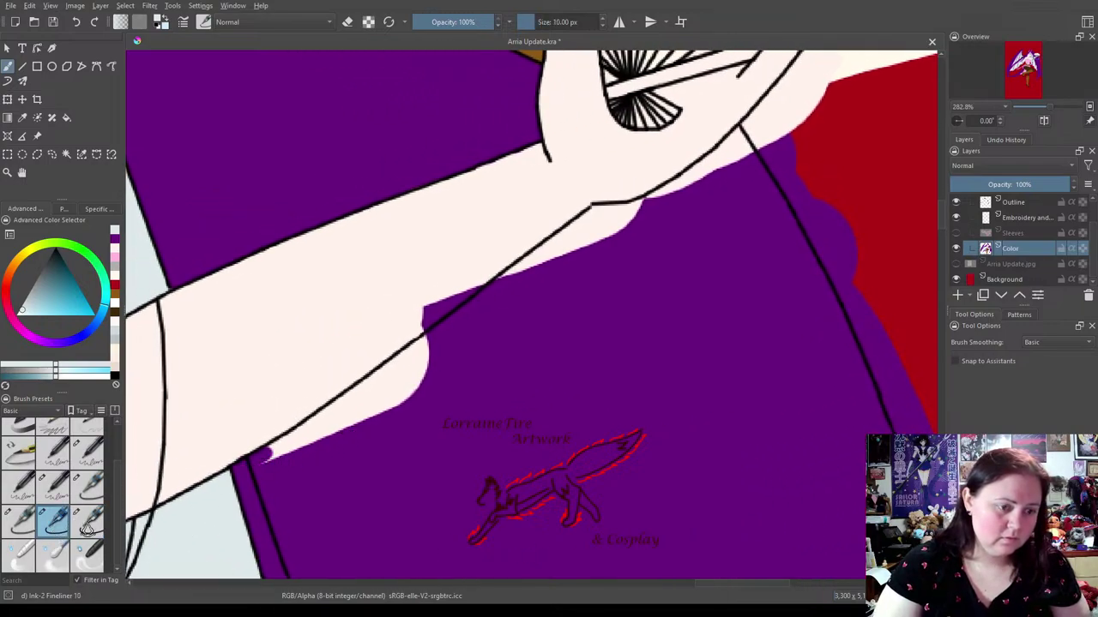
{"action": "left_click", "coordinate": [177, 287], "text": "ctrl"}
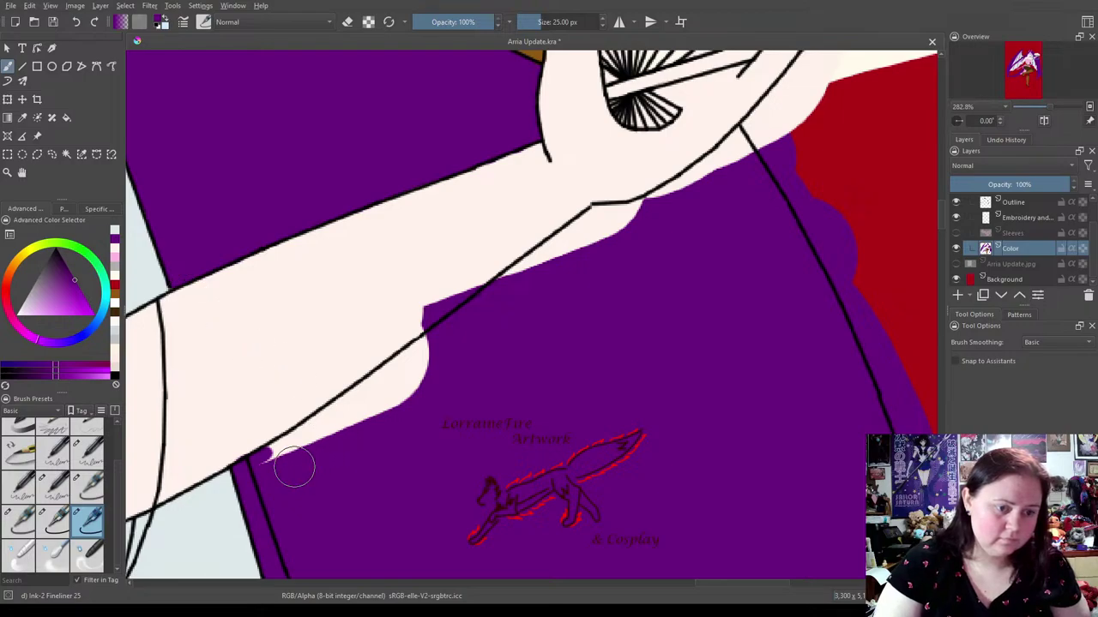
{"action": "mouse_move", "coordinate": [264, 470]}
{"action": "left_mouse_down"}
{"action": "mouse_move", "coordinate": [374, 398]}
{"action": "mouse_move", "coordinate": [353, 422]}
{"action": "mouse_move", "coordinate": [426, 357]}
{"action": "mouse_move", "coordinate": [382, 386]}
{"action": "mouse_move", "coordinate": [369, 398]}
{"action": "mouse_move", "coordinate": [599, 223]}
{"action": "mouse_move", "coordinate": [683, 215]}
{"action": "mouse_move", "coordinate": [667, 212]}
{"action": "mouse_move", "coordinate": [678, 201]}
{"action": "mouse_move", "coordinate": [615, 222]}
{"action": "mouse_move", "coordinate": [669, 218]}
{"action": "mouse_move", "coordinate": [749, 140]}
{"action": "mouse_move", "coordinate": [726, 167]}
{"action": "left_mouse_up"}
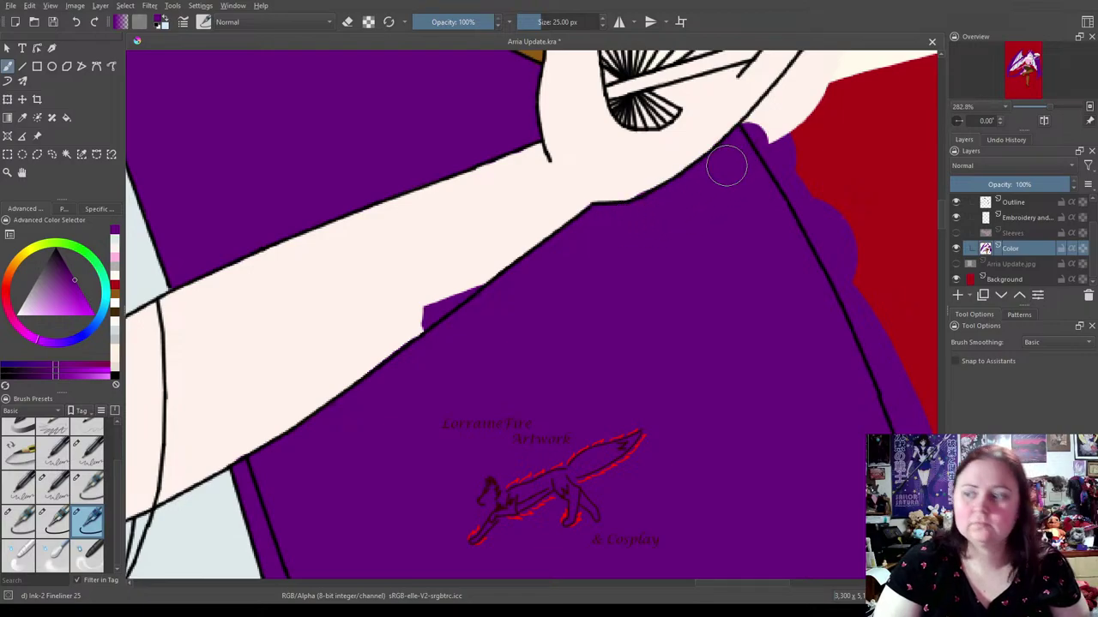
Paint pale peach over the purple notch inside the forearm's lower outline with the 10 px Ink-2 Fineliner.
{"action": "left_click", "coordinate": [51, 525]}
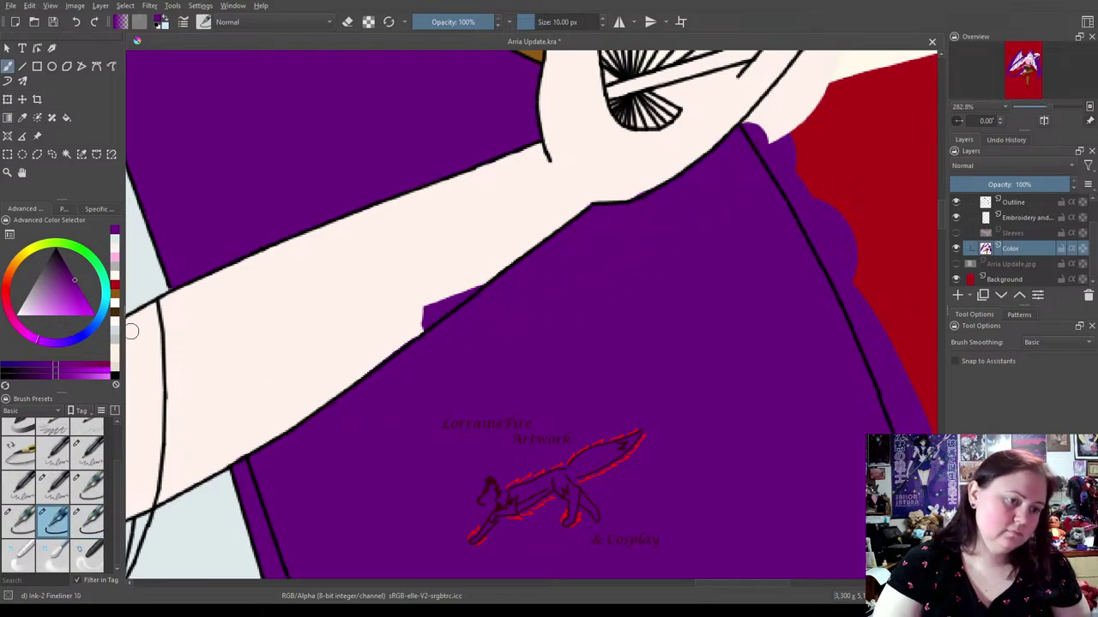
{"action": "left_click", "coordinate": [115, 259]}
{"action": "left_click_drag", "start_coordinate": [229, 455], "coordinate": [244, 450]}
{"action": "left_click", "coordinate": [115, 255]}
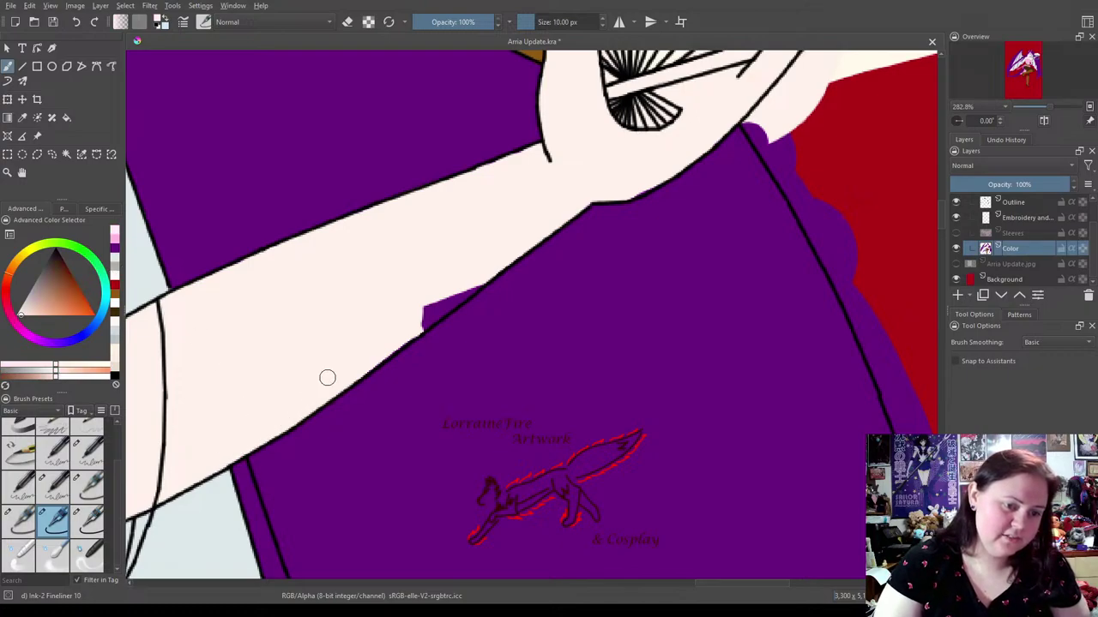
{"action": "mouse_move", "coordinate": [416, 327]}
{"action": "left_mouse_down"}
{"action": "mouse_move", "coordinate": [488, 277]}
{"action": "mouse_move", "coordinate": [441, 295]}
{"action": "left_mouse_up"}
Sample the fan's cream and paint it over the pale peach spills on the fan around the thumb and fingertip.
{"action": "mouse_move", "coordinate": [669, 232]}
{"action": "left_mouse_down"}
{"action": "mouse_move", "coordinate": [420, 429]}
{"action": "mouse_move", "coordinate": [455, 467]}
{"action": "left_mouse_up"}
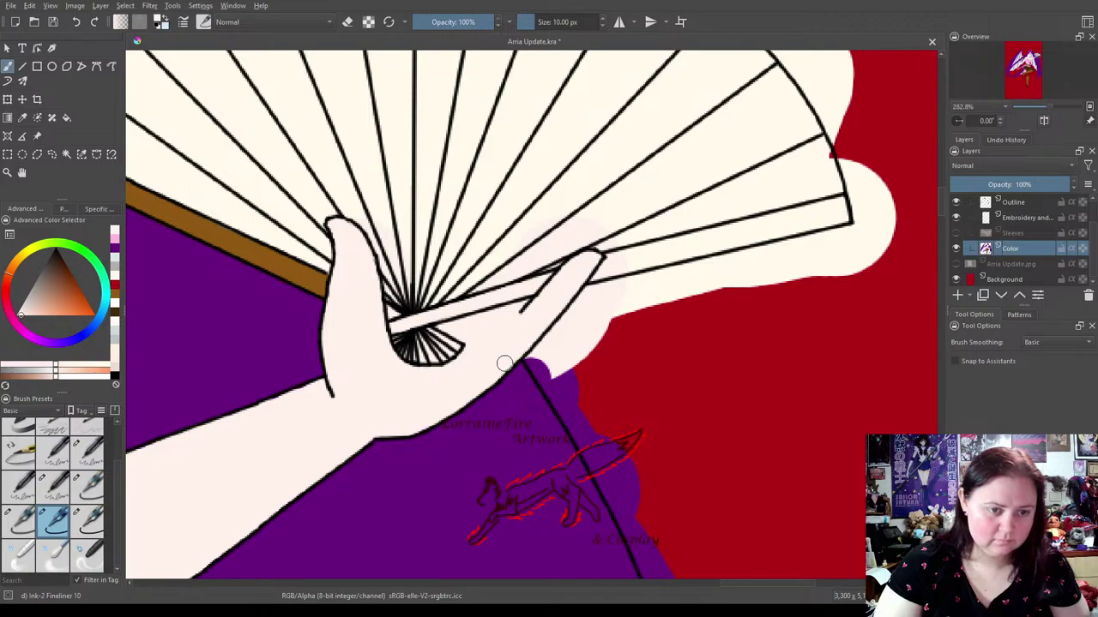
{"action": "mouse_move", "coordinate": [500, 351]}
{"action": "left_mouse_down"}
{"action": "mouse_move", "coordinate": [583, 333]}
{"action": "mouse_move", "coordinate": [576, 348]}
{"action": "left_mouse_up"}
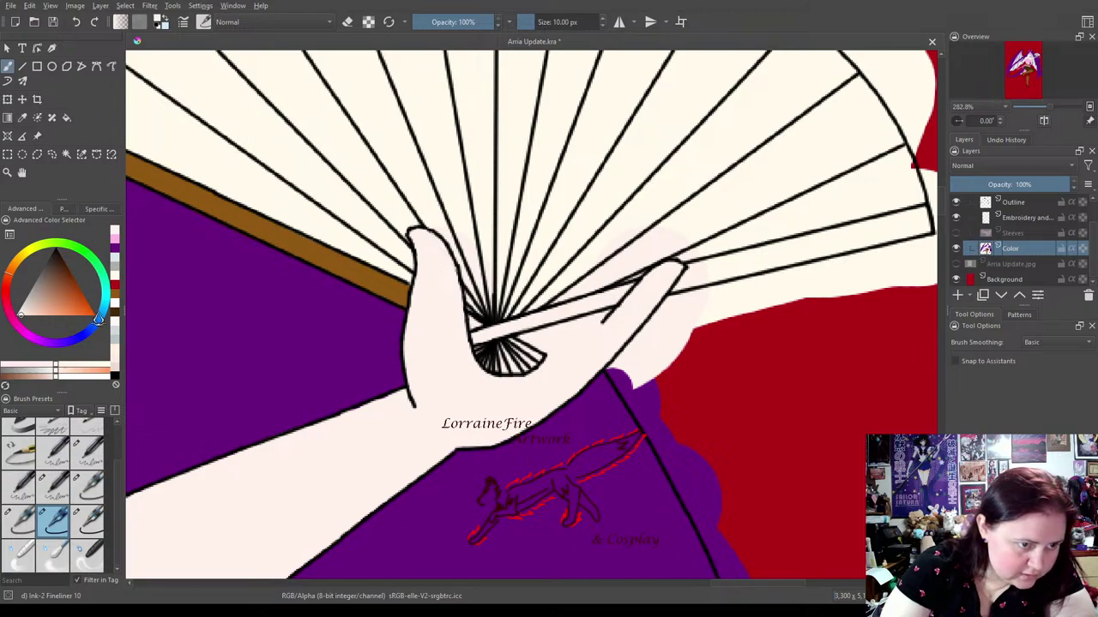
{"action": "left_click", "coordinate": [22, 118]}
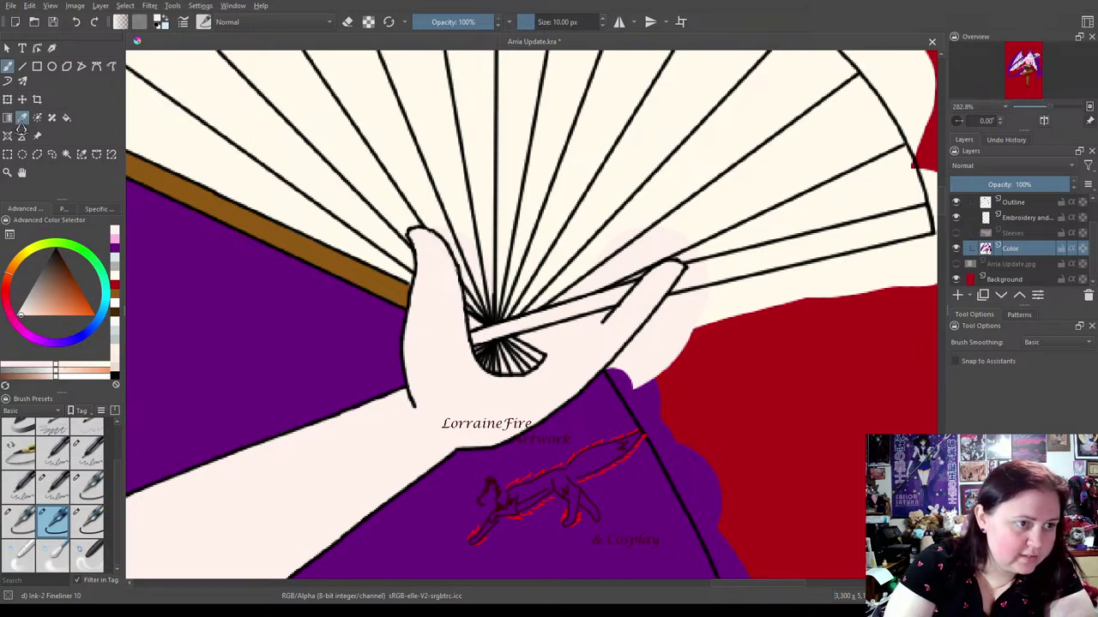
{"action": "left_click", "coordinate": [309, 166]}
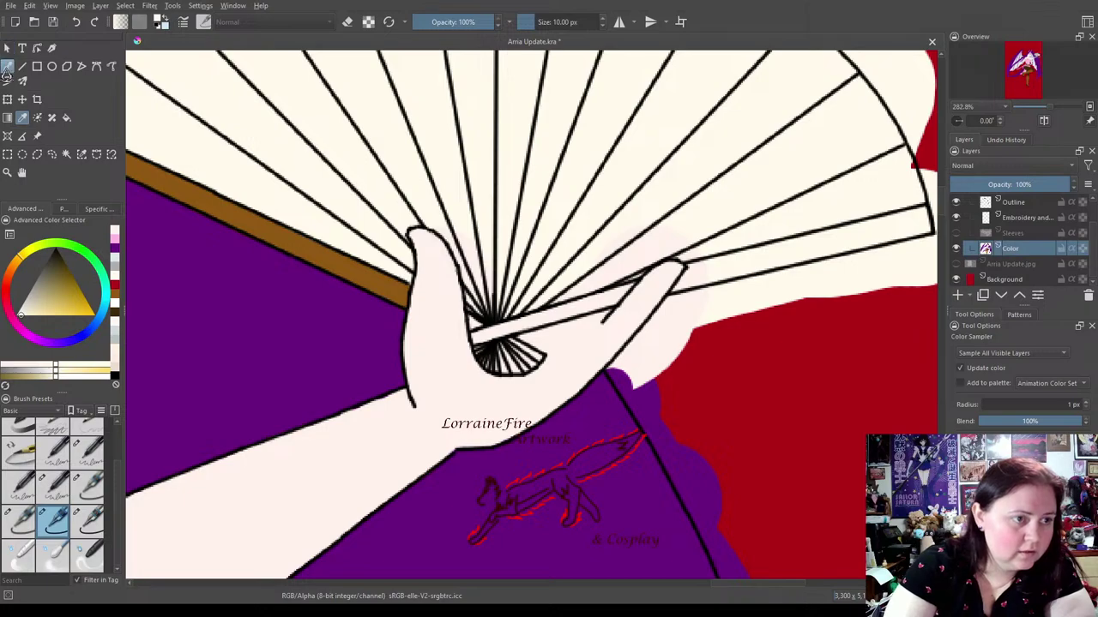
{"action": "left_click", "coordinate": [8, 66]}
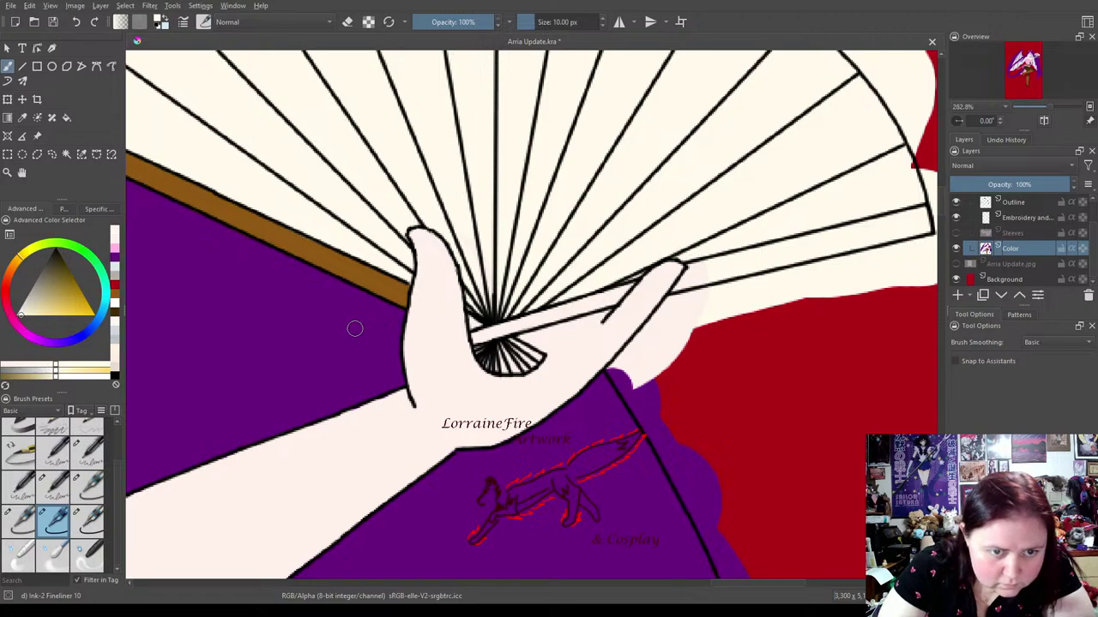
{"action": "left_click", "coordinate": [442, 313], "text": "ctrl"}
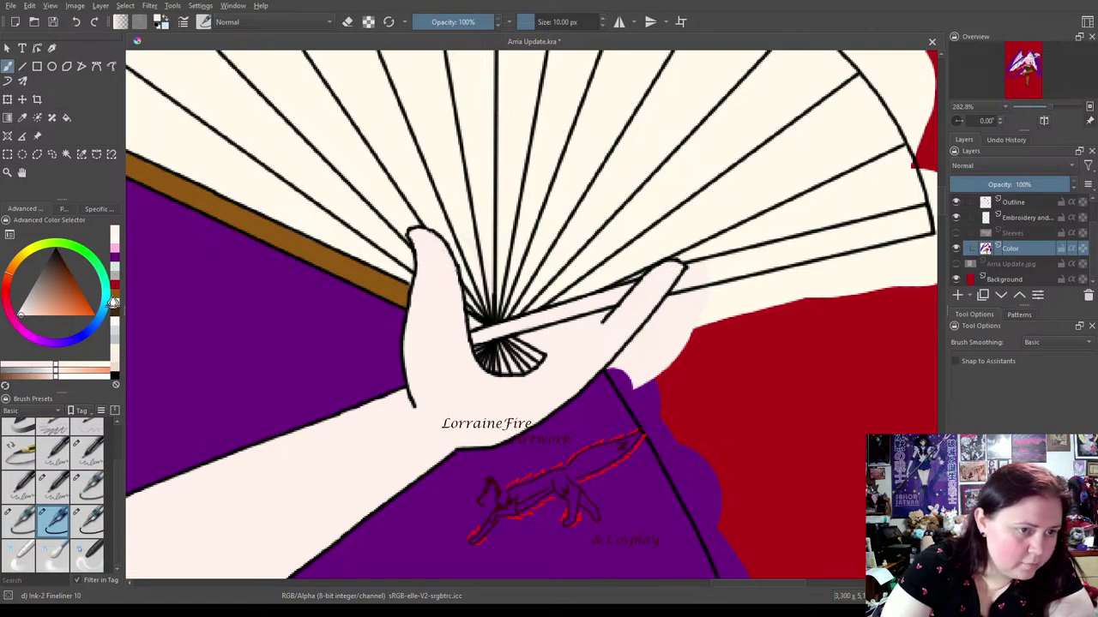
Paint the fan's pivot end and the stick section across the palm brown, using the 10 px and 5 px Ink-2 Fineliners.
{"action": "left_click", "coordinate": [114, 302]}
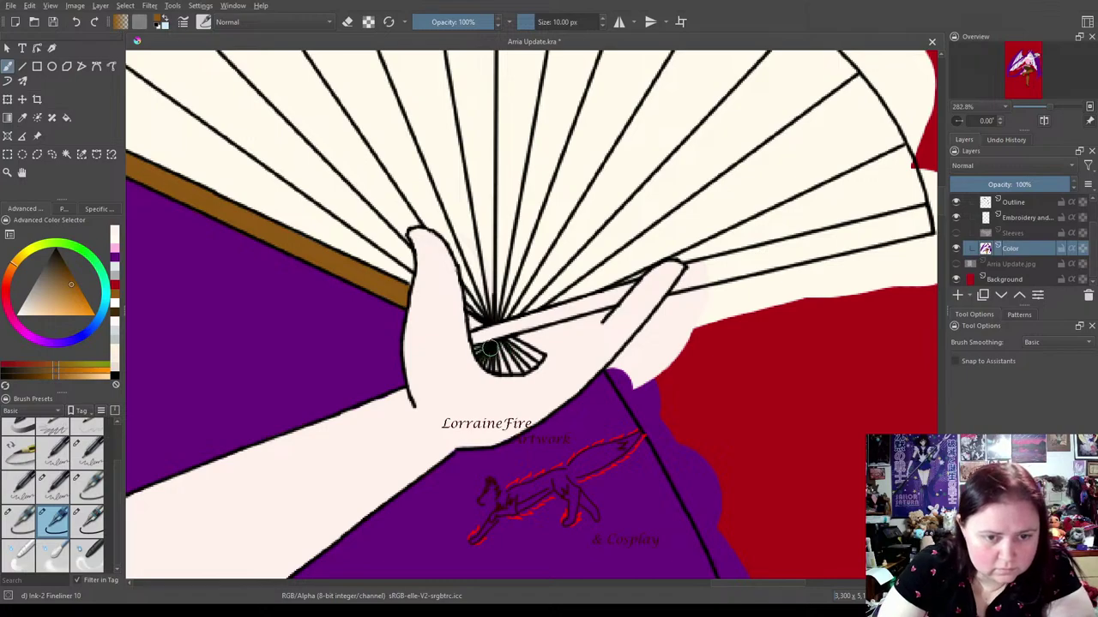
{"action": "left_click_drag", "start_coordinate": [485, 358], "coordinate": [527, 361]}
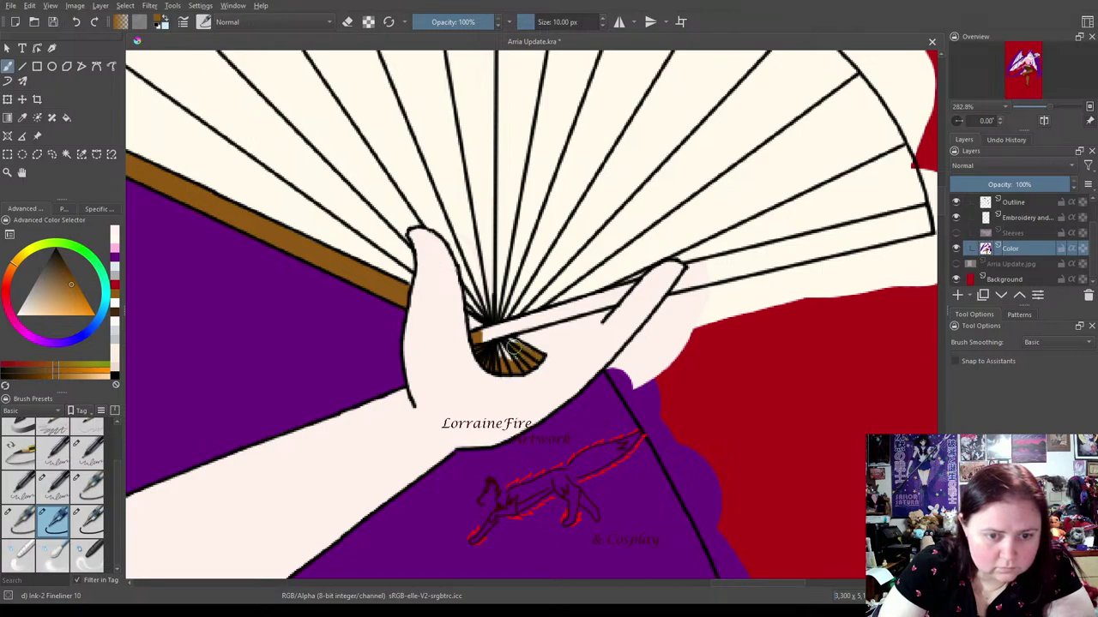
{"action": "mouse_move", "coordinate": [522, 352]}
{"action": "left_mouse_down"}
{"action": "mouse_move", "coordinate": [474, 325]}
{"action": "mouse_move", "coordinate": [509, 329]}
{"action": "mouse_move", "coordinate": [598, 302]}
{"action": "left_mouse_up"}
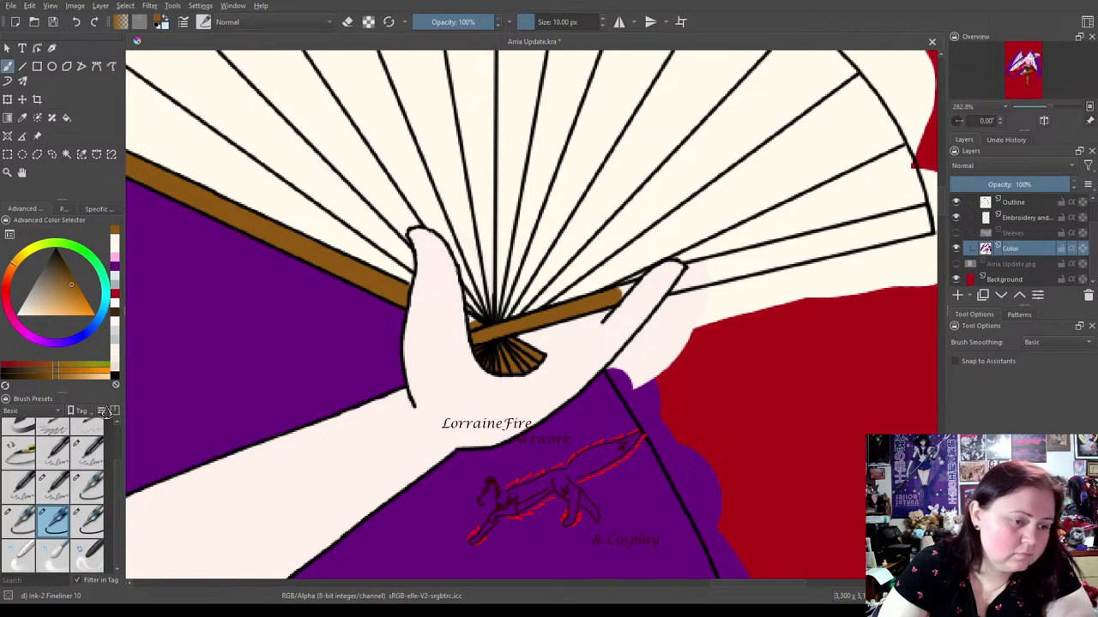
{"action": "left_click", "coordinate": [25, 523]}
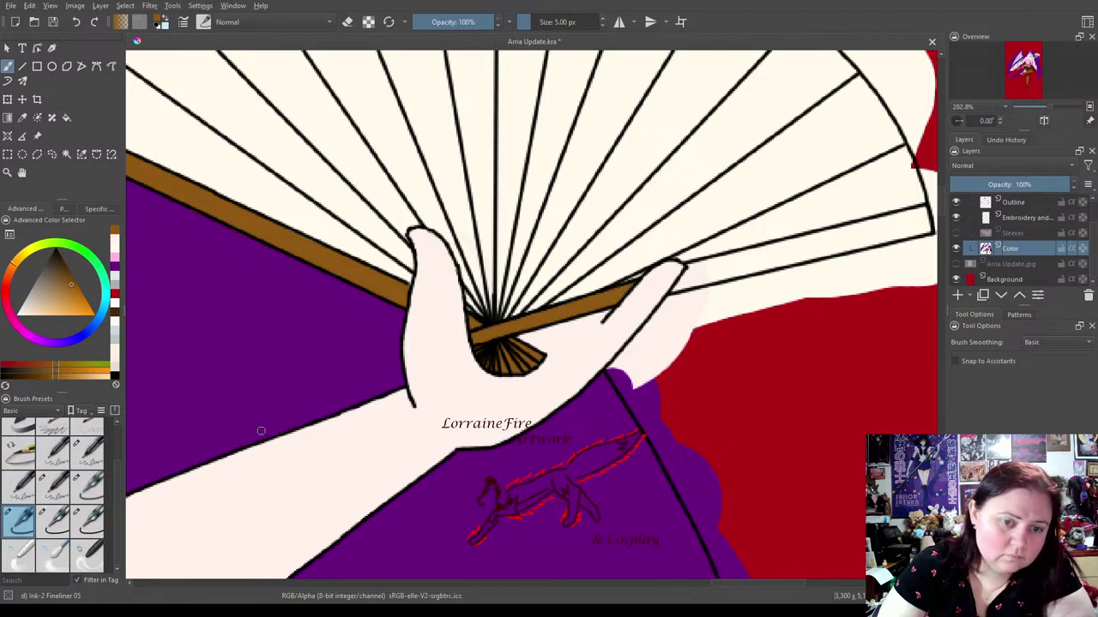
Fill the fan's outer stick from the fingertip to its far end with brown, using the 10 px Ink-2 Fineliner.
{"action": "left_click", "coordinate": [55, 518]}
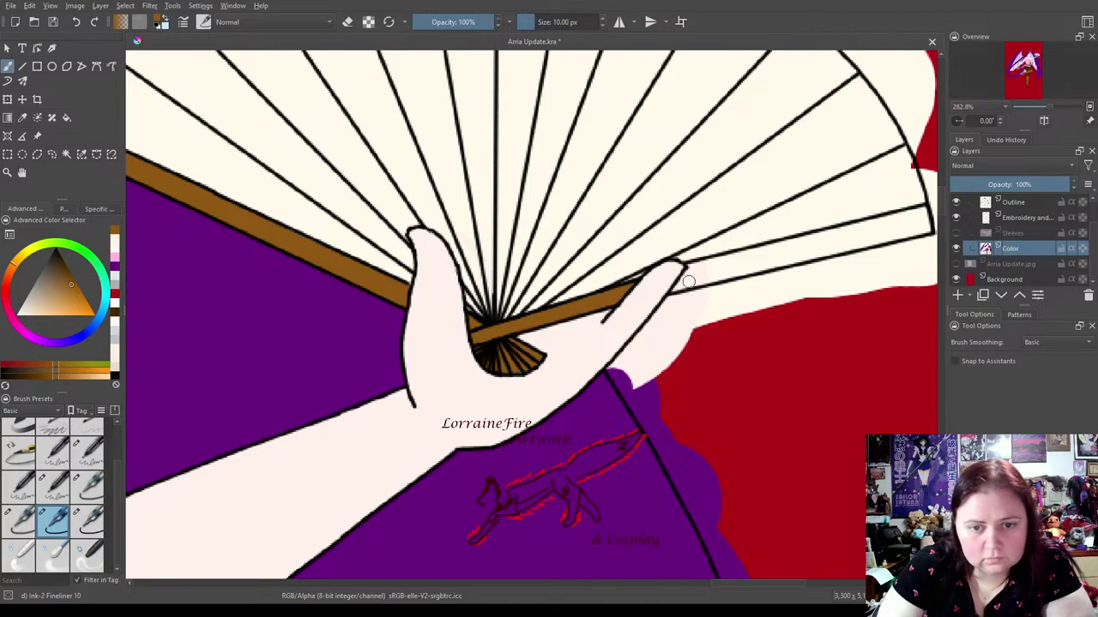
{"action": "mouse_move", "coordinate": [698, 269]}
{"action": "left_mouse_down"}
{"action": "mouse_move", "coordinate": [927, 216]}
{"action": "mouse_move", "coordinate": [922, 232]}
{"action": "mouse_move", "coordinate": [810, 248]}
{"action": "left_mouse_up"}
{"action": "left_click_drag", "start_coordinate": [899, 234], "coordinate": [693, 283]}
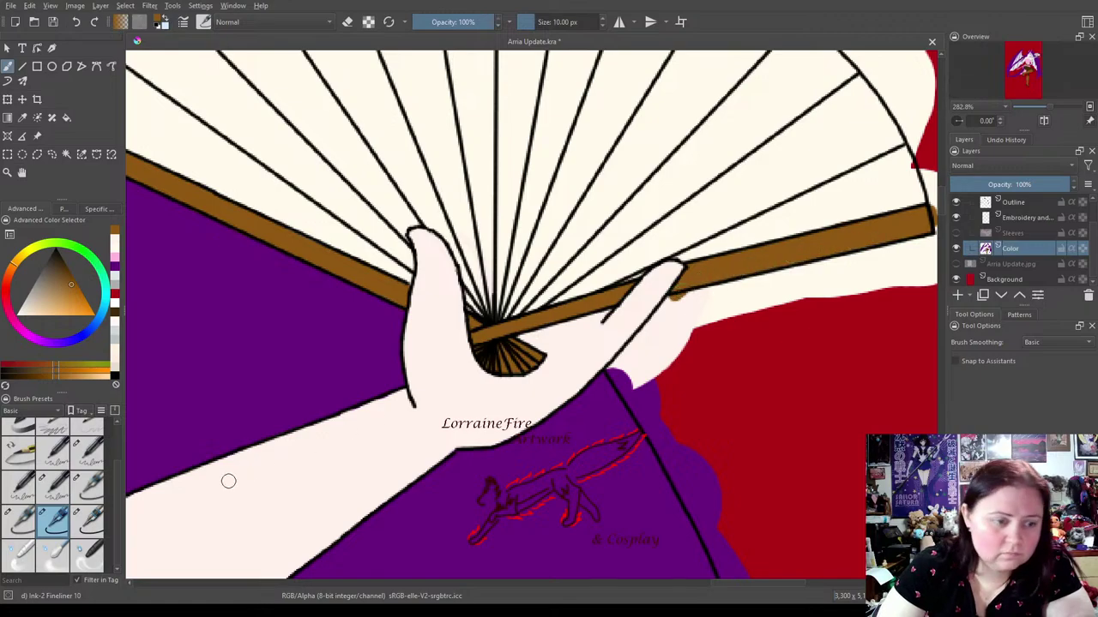
{"action": "left_click", "coordinate": [88, 521]}
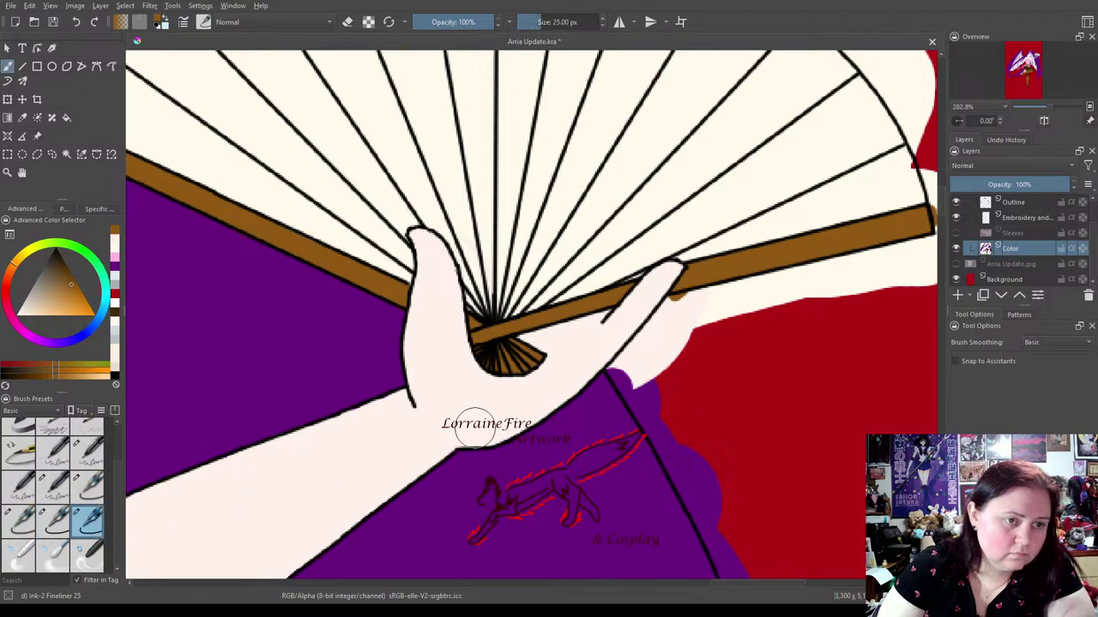
Erase the peach, cream, brown and purple spills below the fan's outer stick, beside the hand and the sleeve's top edge, using the 25 px Ink-2 Fineliner.
{"action": "left_click", "coordinate": [347, 22]}
{"action": "mouse_move", "coordinate": [670, 391]}
{"action": "left_mouse_down"}
{"action": "mouse_move", "coordinate": [636, 381]}
{"action": "mouse_move", "coordinate": [739, 570]}
{"action": "mouse_move", "coordinate": [766, 568]}
{"action": "left_mouse_up"}
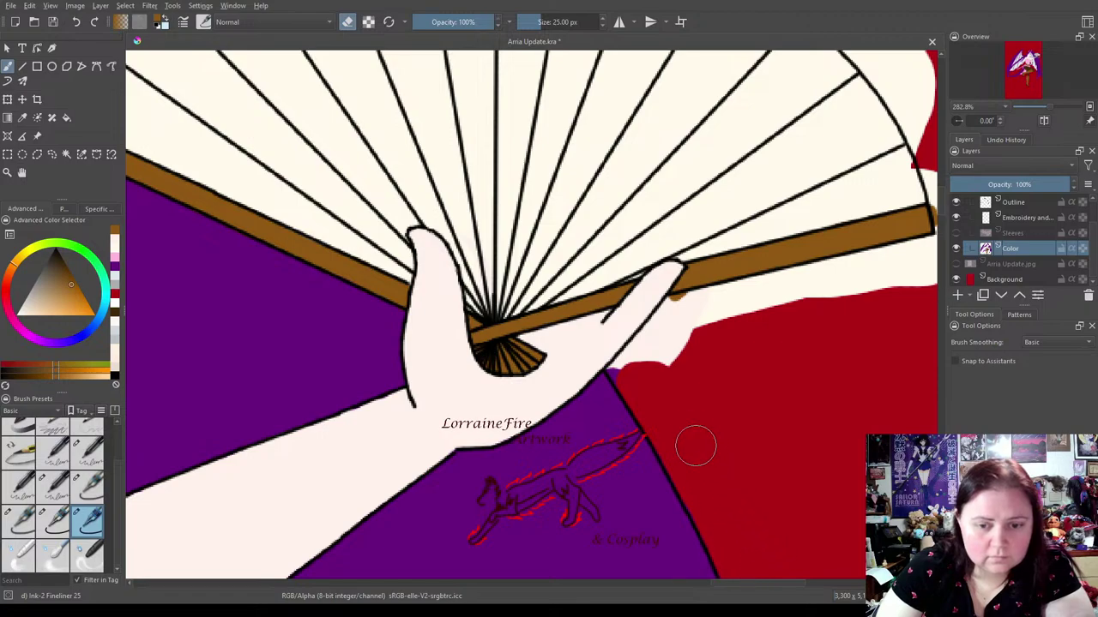
{"action": "mouse_move", "coordinate": [650, 385]}
{"action": "left_mouse_down"}
{"action": "mouse_move", "coordinate": [675, 315]}
{"action": "mouse_move", "coordinate": [888, 266]}
{"action": "mouse_move", "coordinate": [857, 268]}
{"action": "mouse_move", "coordinate": [931, 255]}
{"action": "mouse_move", "coordinate": [937, 267]}
{"action": "mouse_move", "coordinate": [730, 319]}
{"action": "mouse_move", "coordinate": [672, 348]}
{"action": "mouse_move", "coordinate": [657, 373]}
{"action": "left_mouse_up"}
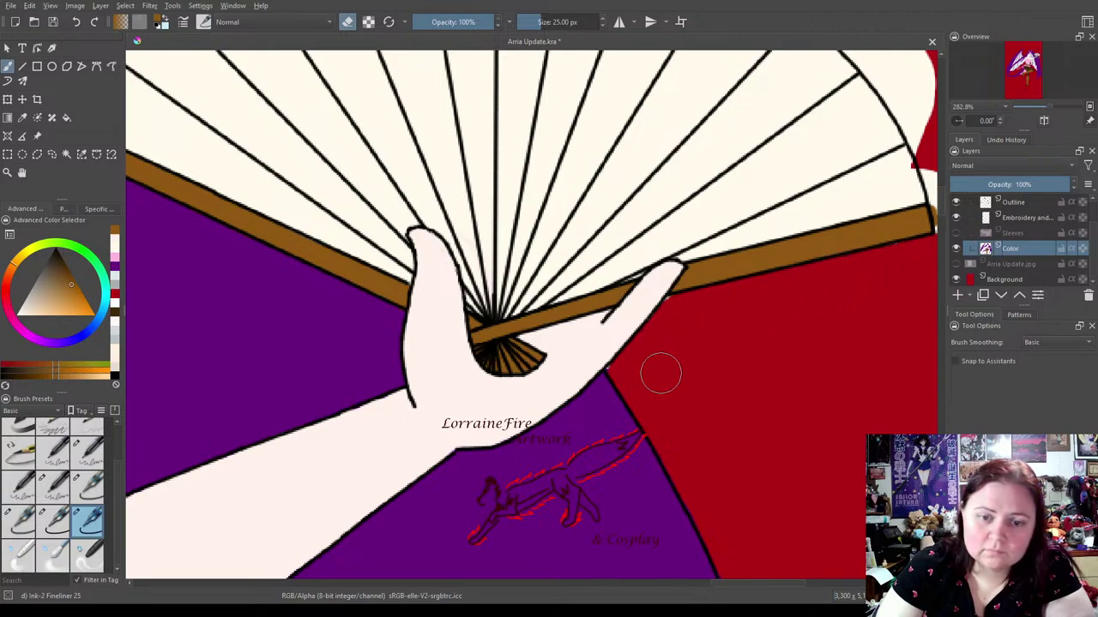
{"action": "left_click", "coordinate": [24, 514]}
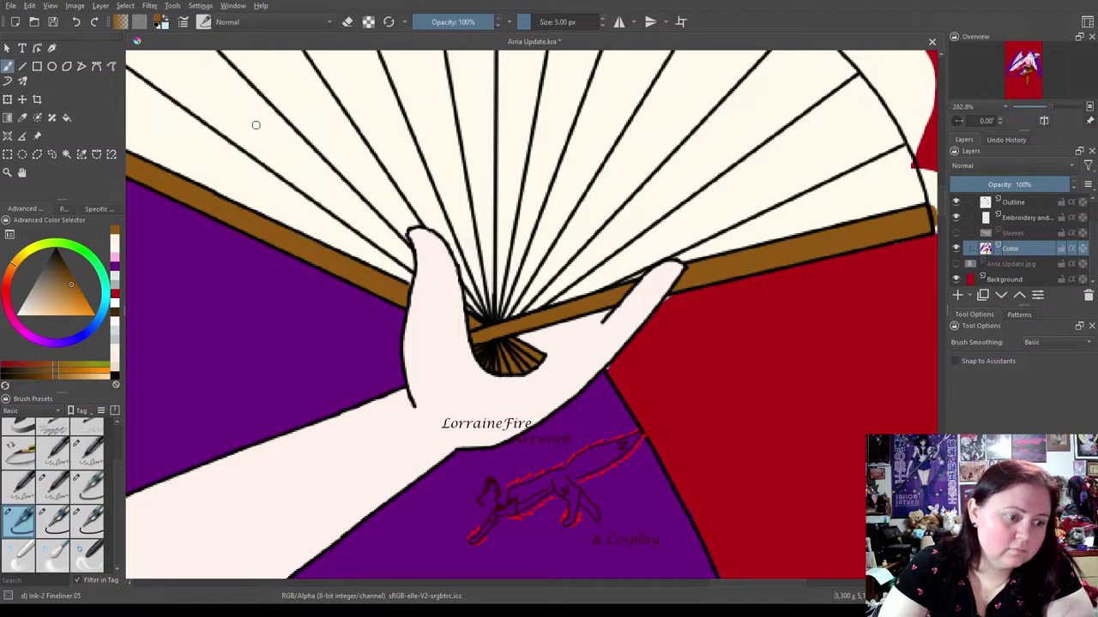
{"action": "left_click", "coordinate": [347, 21]}
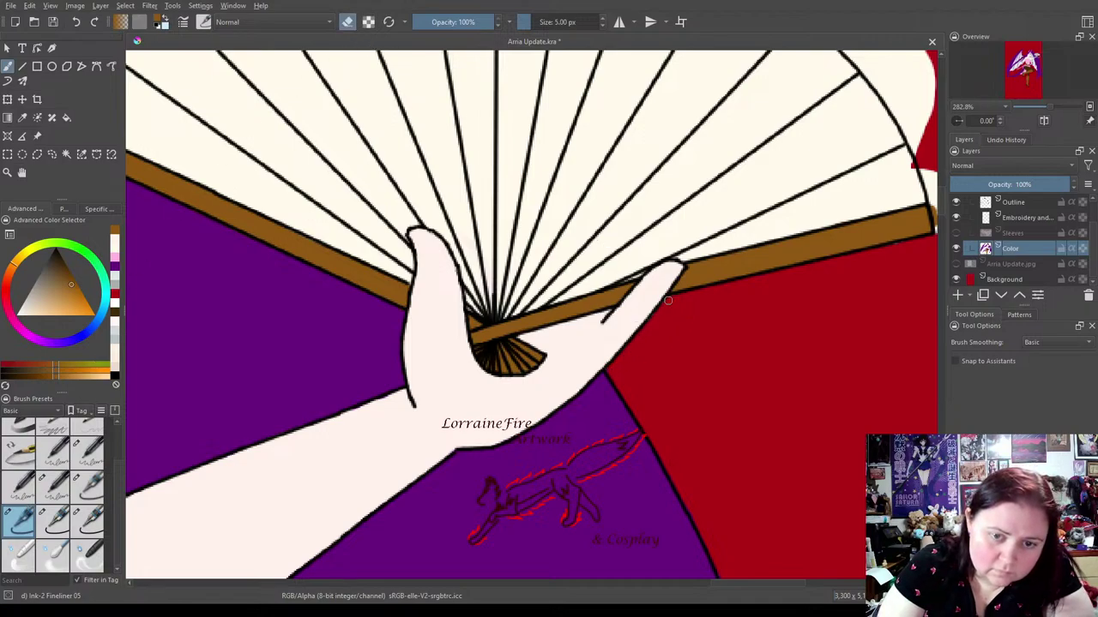
Fill the uncoloured gap inside the fan's curved edge with the fan's cream, using the 10 px Ink-2 Fineliner.
{"action": "scroll", "coordinate": [652, 253], "scroll_direction": "up", "scroll_amount": 5}
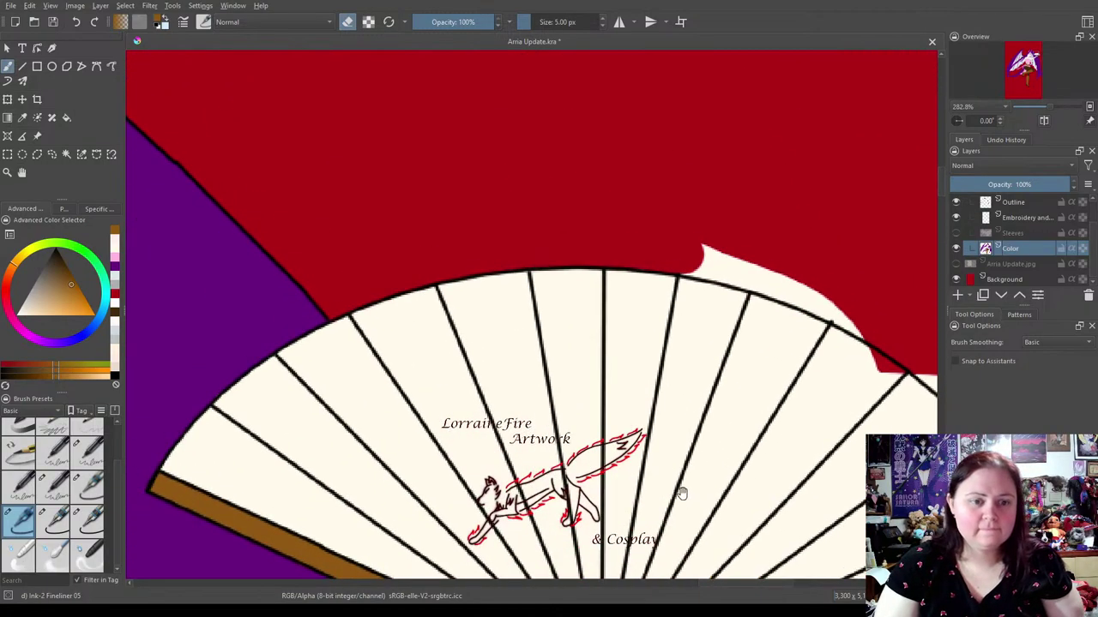
{"action": "scroll", "coordinate": [408, 309], "scroll_direction": "right", "scroll_amount": 5}
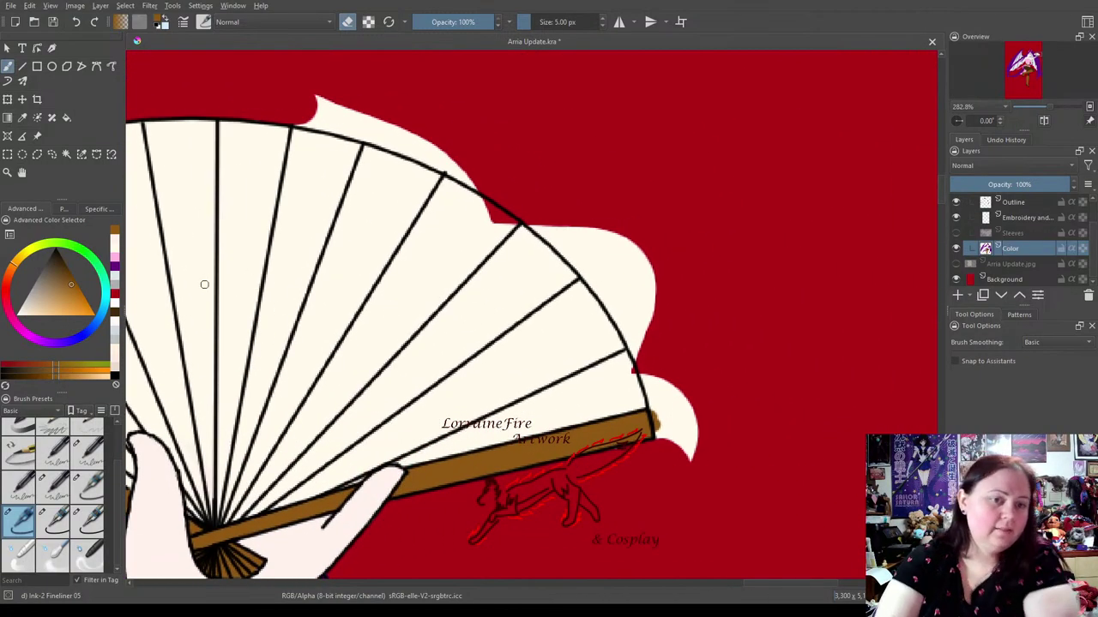
{"action": "left_click", "coordinate": [53, 518]}
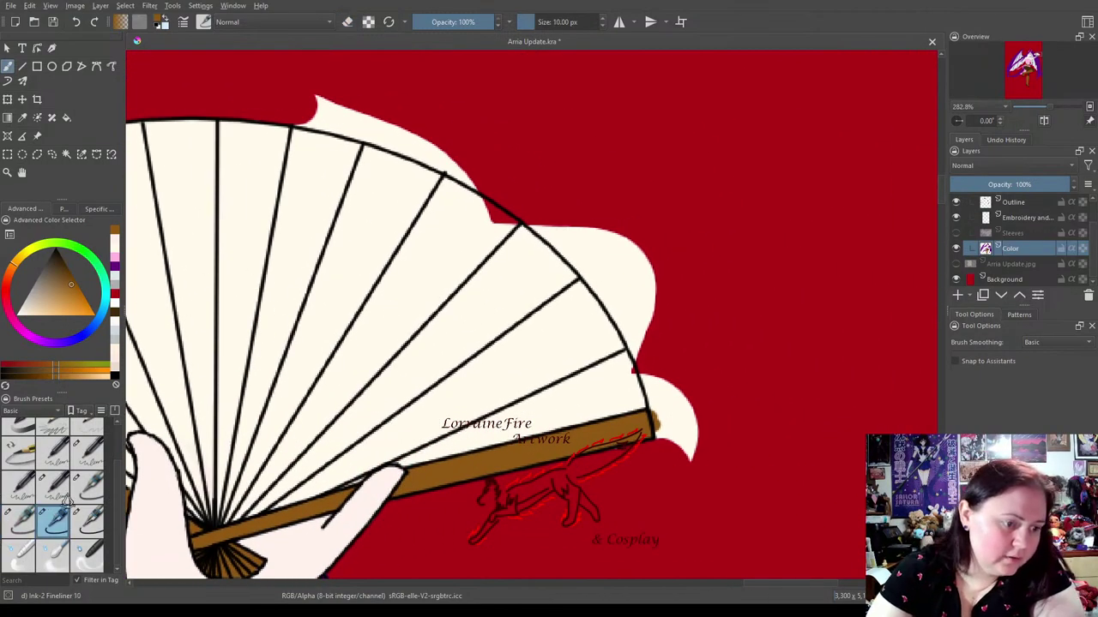
{"action": "left_click", "coordinate": [115, 257]}
{"action": "left_click_drag", "start_coordinate": [477, 205], "coordinate": [506, 222]}
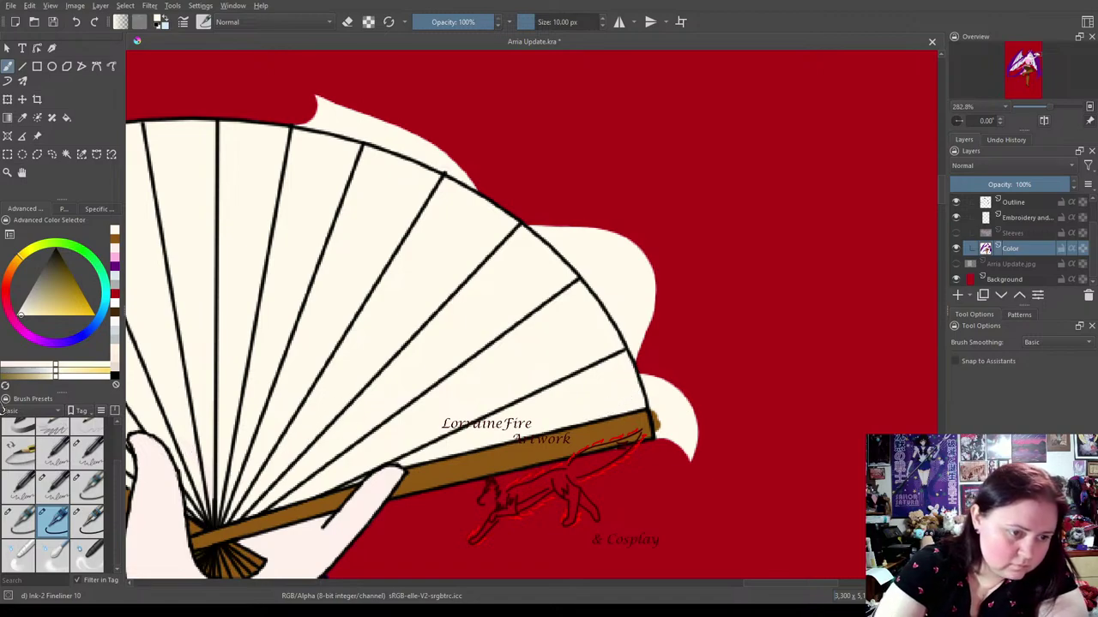
Erase the cream and brown spills outside the fan's curved edge and stick end with the 25 px Ink-2 Fineliner.
{"action": "left_click", "coordinate": [88, 522]}
{"action": "mouse_move", "coordinate": [308, 92]}
{"action": "left_mouse_down"}
{"action": "mouse_move", "coordinate": [411, 133]}
{"action": "mouse_move", "coordinate": [383, 130]}
{"action": "mouse_move", "coordinate": [483, 166]}
{"action": "left_mouse_up"}
{"action": "left_click_drag", "start_coordinate": [690, 444], "coordinate": [657, 363]}
{"action": "mouse_move", "coordinate": [543, 207]}
{"action": "left_mouse_down"}
{"action": "mouse_move", "coordinate": [606, 275]}
{"action": "mouse_move", "coordinate": [602, 268]}
{"action": "mouse_move", "coordinate": [658, 363]}
{"action": "mouse_move", "coordinate": [646, 276]}
{"action": "mouse_move", "coordinate": [588, 199]}
{"action": "mouse_move", "coordinate": [647, 251]}
{"action": "mouse_move", "coordinate": [605, 234]}
{"action": "left_mouse_up"}
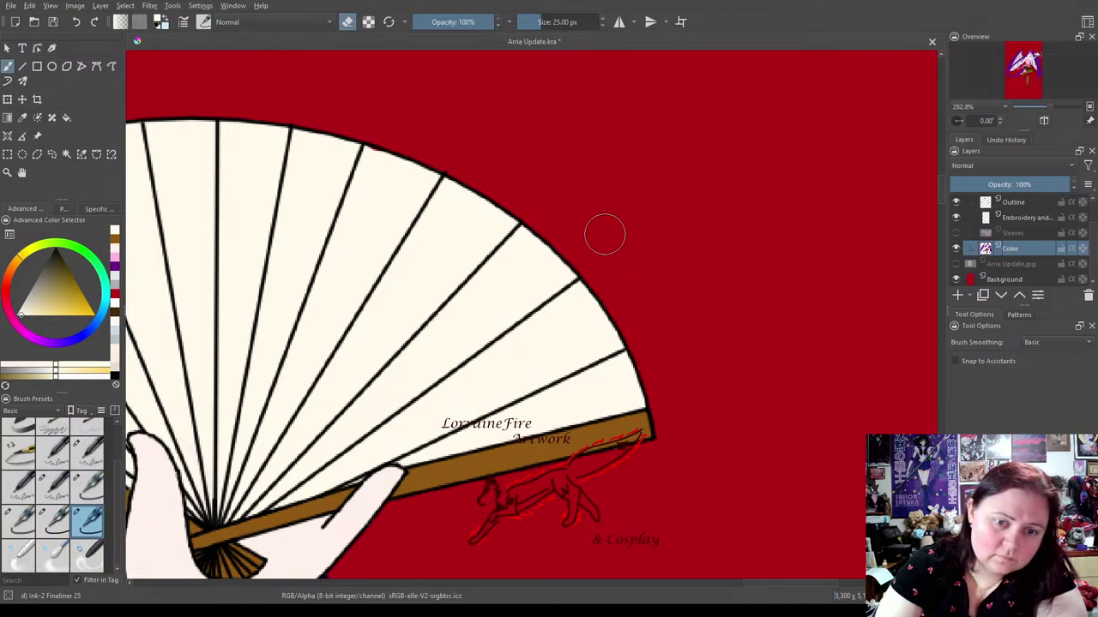
Erase the purple spill outside the upper part of the hanging sleeve's outer edge with the 25 px Ink-2 Fineliner.
{"action": "left_click", "coordinate": [53, 519]}
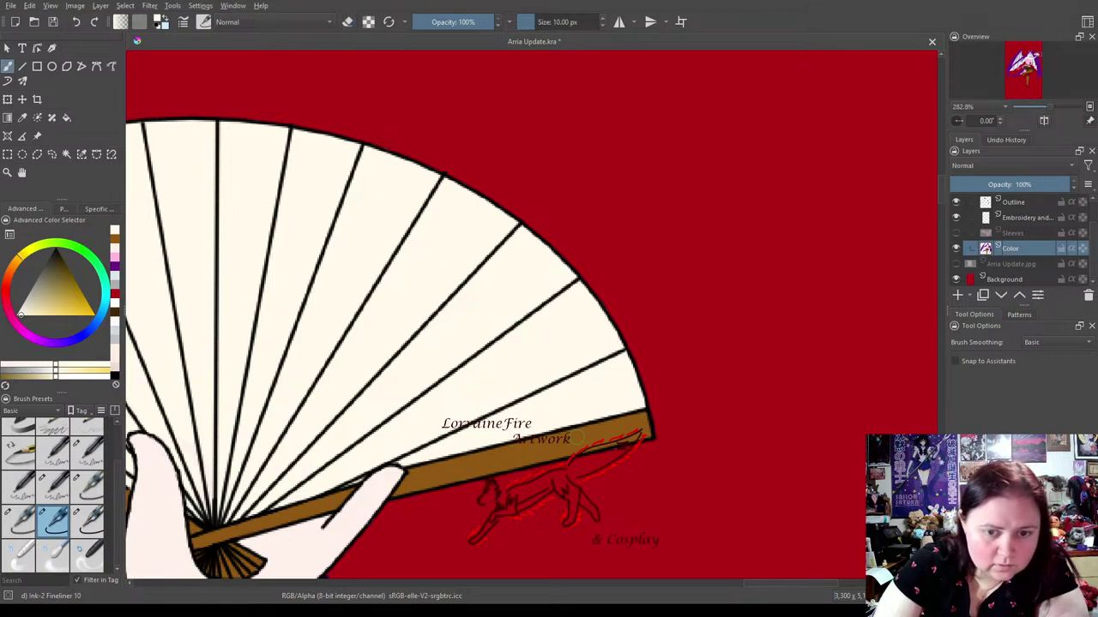
{"action": "mouse_move", "coordinate": [509, 473]}
{"action": "left_mouse_down"}
{"action": "mouse_move", "coordinate": [458, 355]}
{"action": "mouse_move", "coordinate": [643, 318]}
{"action": "mouse_move", "coordinate": [836, 299]}
{"action": "mouse_move", "coordinate": [585, 406]}
{"action": "mouse_move", "coordinate": [797, 483]}
{"action": "mouse_move", "coordinate": [406, 349]}
{"action": "mouse_move", "coordinate": [498, 506]}
{"action": "mouse_move", "coordinate": [477, 483]}
{"action": "mouse_move", "coordinate": [448, 392]}
{"action": "mouse_move", "coordinate": [556, 331]}
{"action": "mouse_move", "coordinate": [727, 358]}
{"action": "mouse_move", "coordinate": [726, 279]}
{"action": "mouse_move", "coordinate": [630, 243]}
{"action": "mouse_move", "coordinate": [578, 248]}
{"action": "mouse_move", "coordinate": [589, 318]}
{"action": "mouse_move", "coordinate": [314, 269]}
{"action": "mouse_move", "coordinate": [522, 160]}
{"action": "mouse_move", "coordinate": [462, 339]}
{"action": "mouse_move", "coordinate": [355, 421]}
{"action": "mouse_move", "coordinate": [397, 463]}
{"action": "mouse_move", "coordinate": [417, 409]}
{"action": "left_mouse_up"}
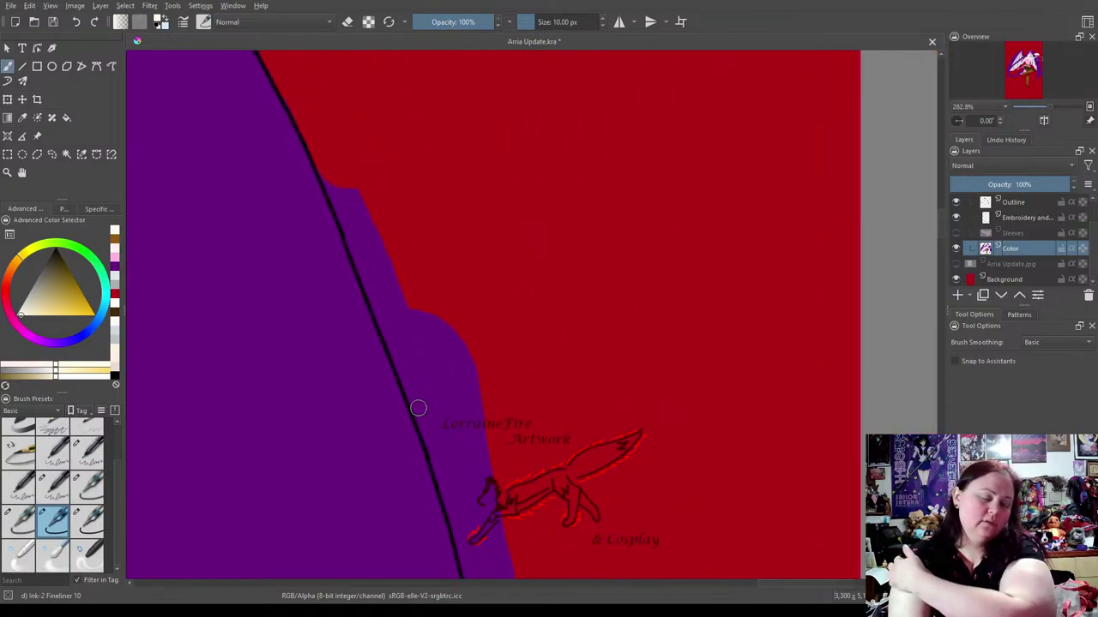
{"action": "left_click", "coordinate": [88, 521]}
{"action": "key", "text": "e"}
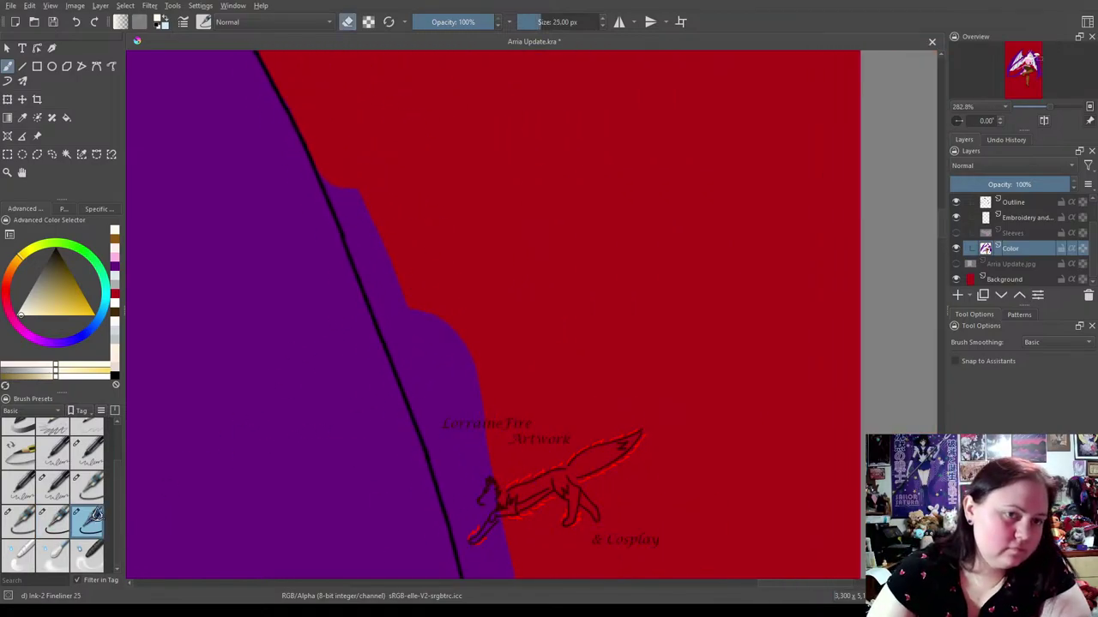
{"action": "mouse_move", "coordinate": [342, 158]}
{"action": "left_mouse_down"}
{"action": "mouse_move", "coordinate": [488, 577]}
{"action": "mouse_move", "coordinate": [508, 540]}
{"action": "mouse_move", "coordinate": [464, 374]}
{"action": "mouse_move", "coordinate": [420, 285]}
{"action": "mouse_move", "coordinate": [490, 443]}
{"action": "left_mouse_up"}
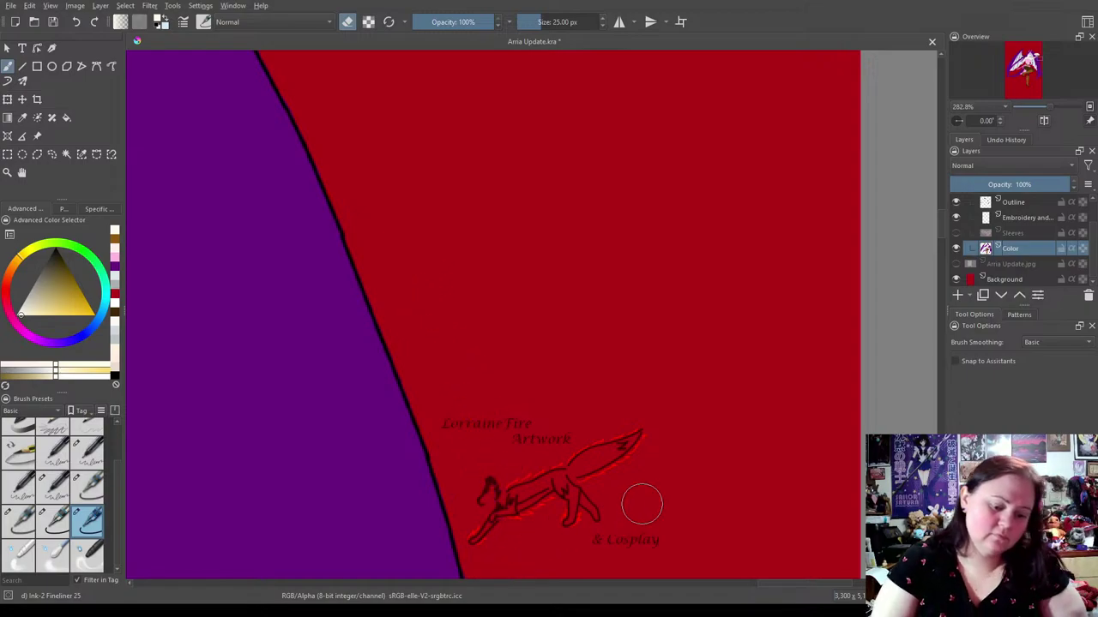
{"action": "key", "text": "ctrl+z"}
{"action": "key", "text": "ctrl+z"}
{"action": "key", "text": "ctrl+z"}
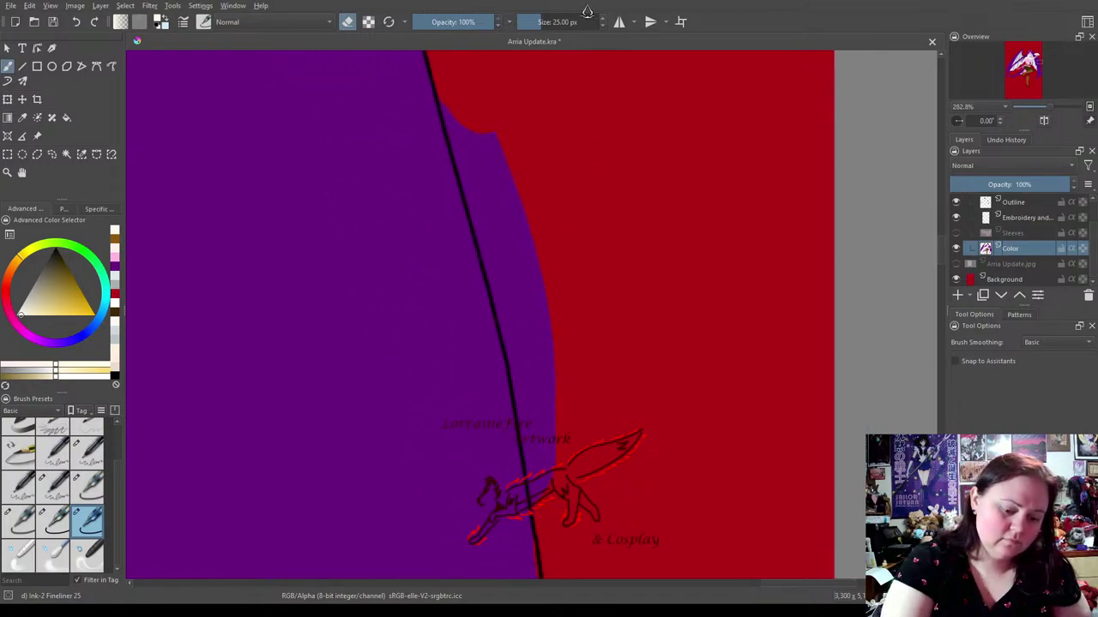
Erase the next stretch of purple spill and its leftover sliver farther down the sleeve's outer edge at 25 px.
{"action": "left_click_drag", "start_coordinate": [701, 447], "coordinate": [674, 511]}
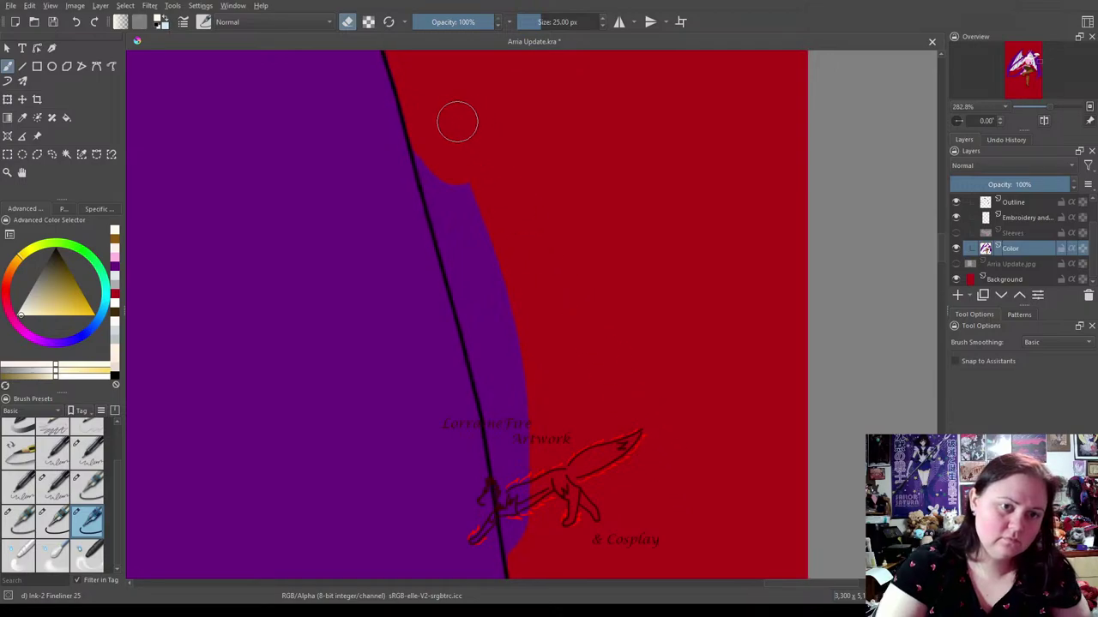
{"action": "left_click_drag", "start_coordinate": [441, 186], "coordinate": [493, 372]}
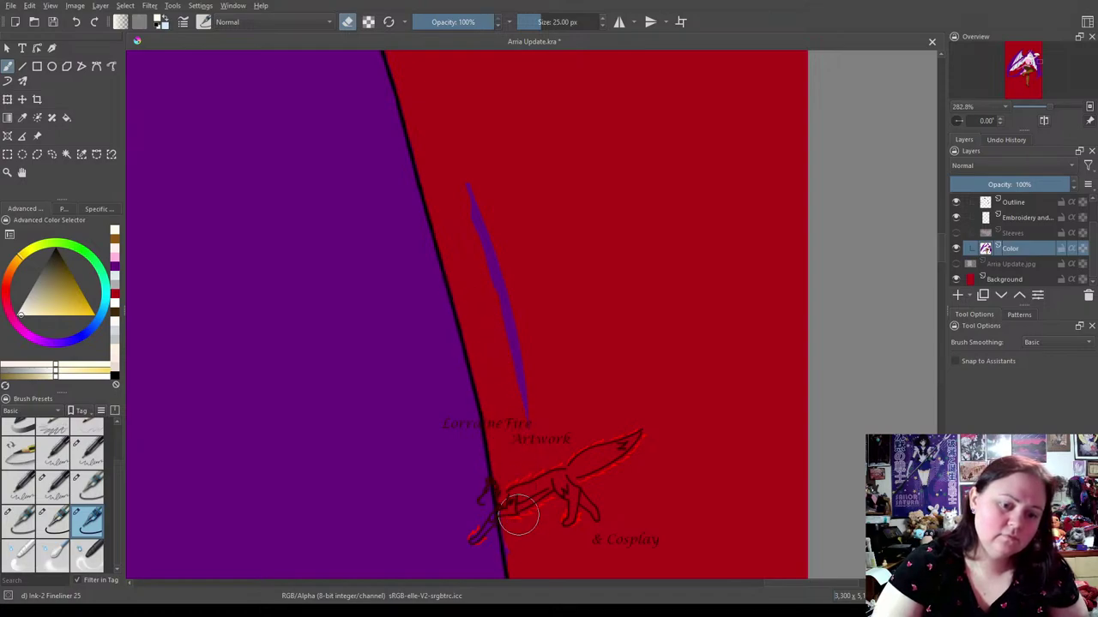
{"action": "mouse_move", "coordinate": [527, 463]}
{"action": "left_mouse_down"}
{"action": "mouse_move", "coordinate": [505, 290]}
{"action": "mouse_move", "coordinate": [440, 98]}
{"action": "left_mouse_up"}
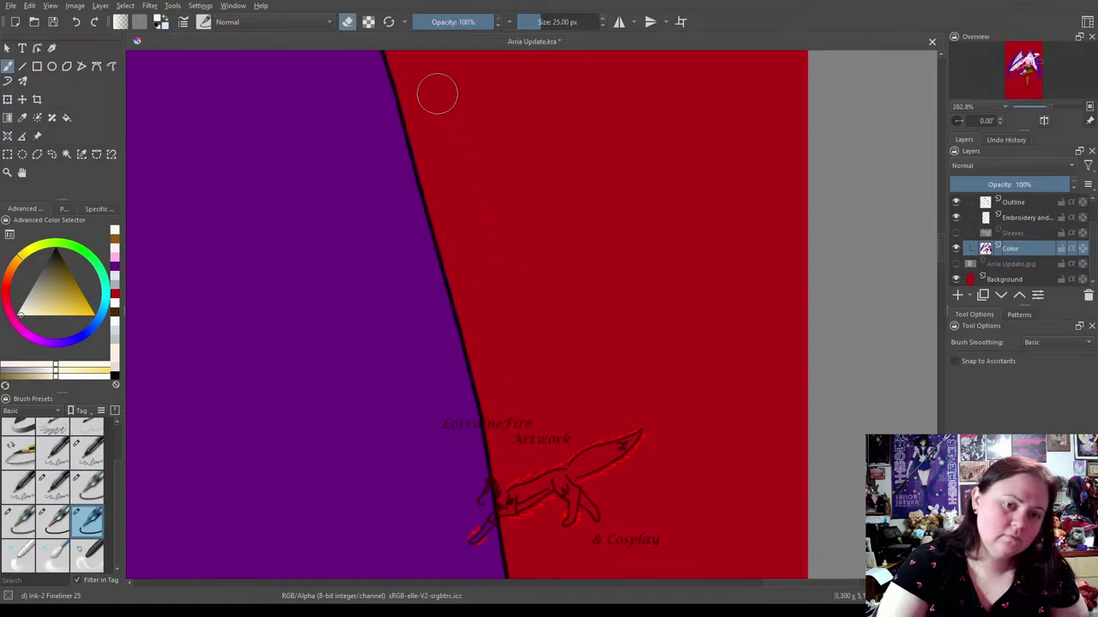
{"action": "key", "text": "ctrl+z"}
{"action": "key", "text": "ctrl+z"}
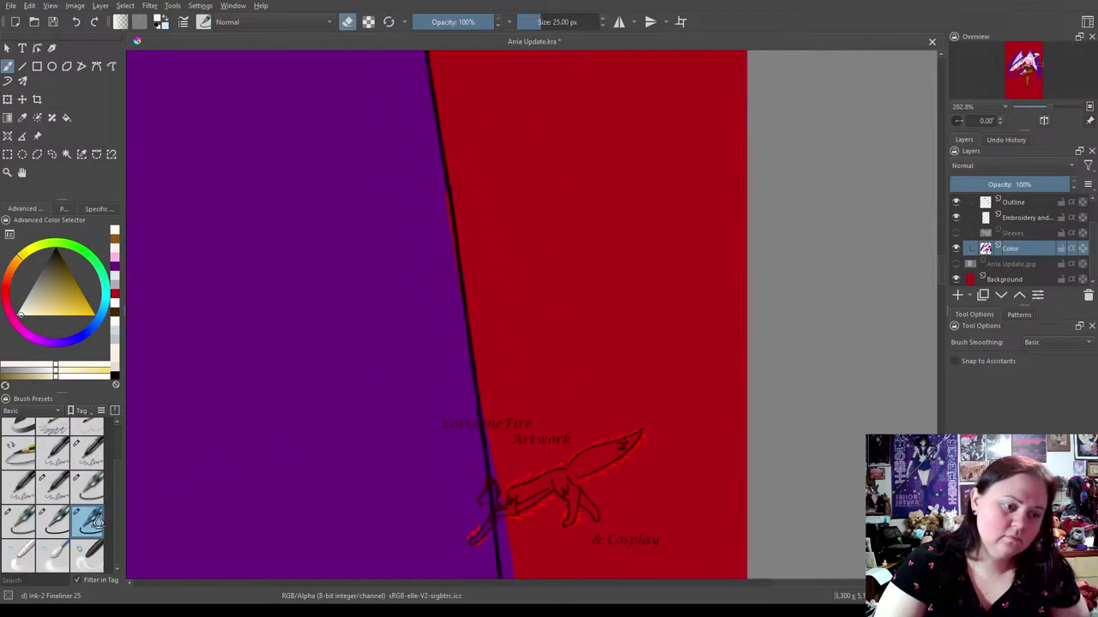
Paint purple over the red sliver inside the sleeve's outer outline and erase the thin purple spill just below it.
{"action": "left_click", "coordinate": [116, 272]}
{"action": "key", "text": "e"}
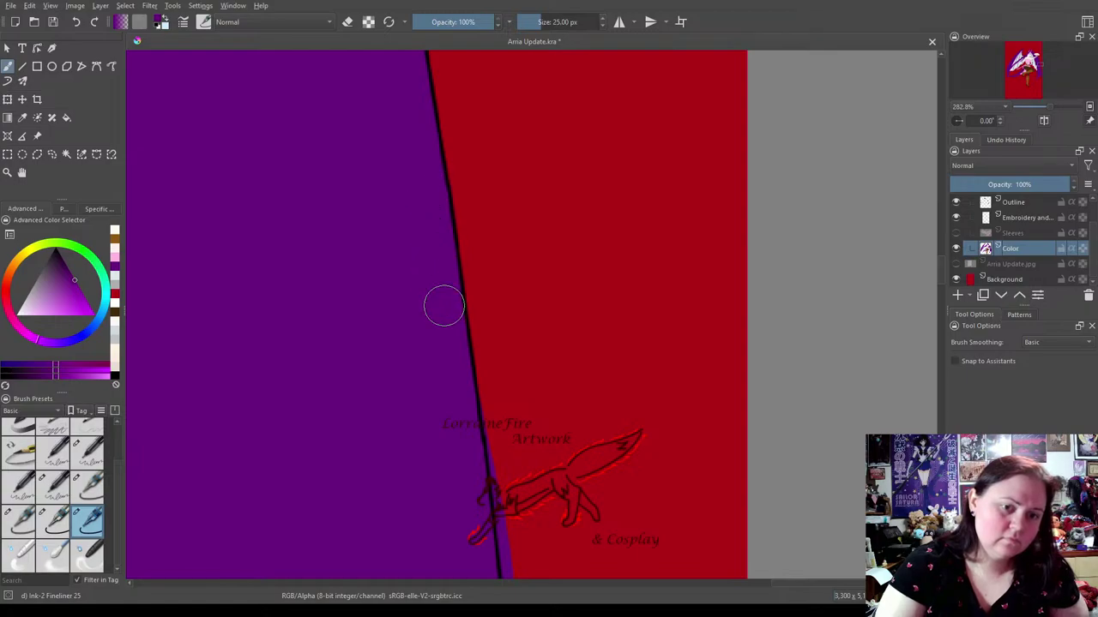
{"action": "key", "text": "e"}
{"action": "key", "text": "ctrl+z"}
{"action": "key", "text": "ctrl+z"}
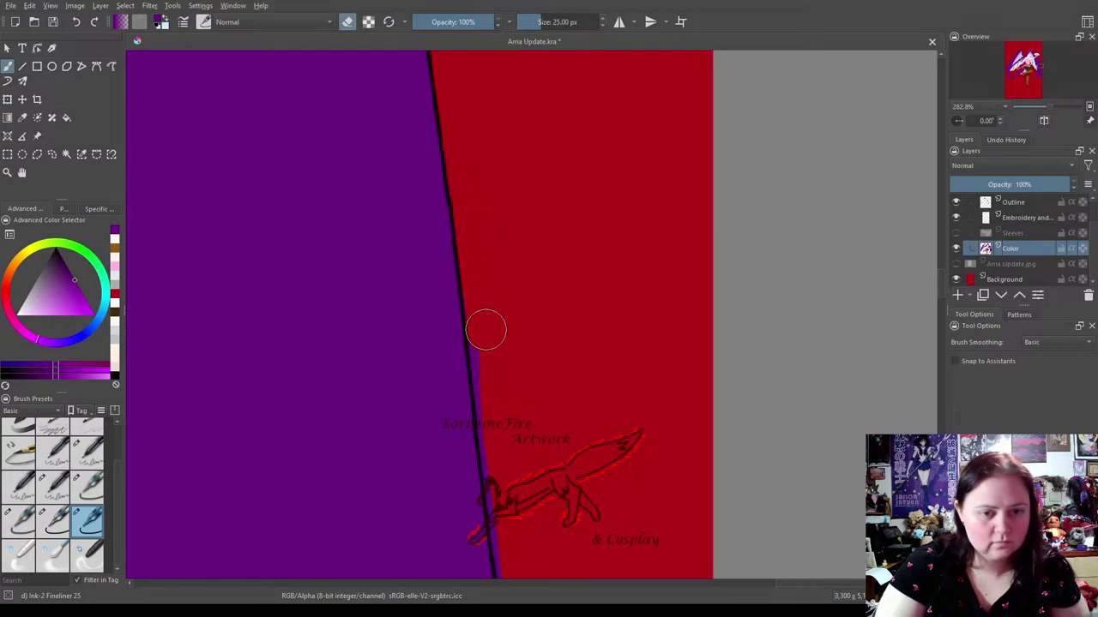
{"action": "left_click_drag", "start_coordinate": [483, 313], "coordinate": [500, 443]}
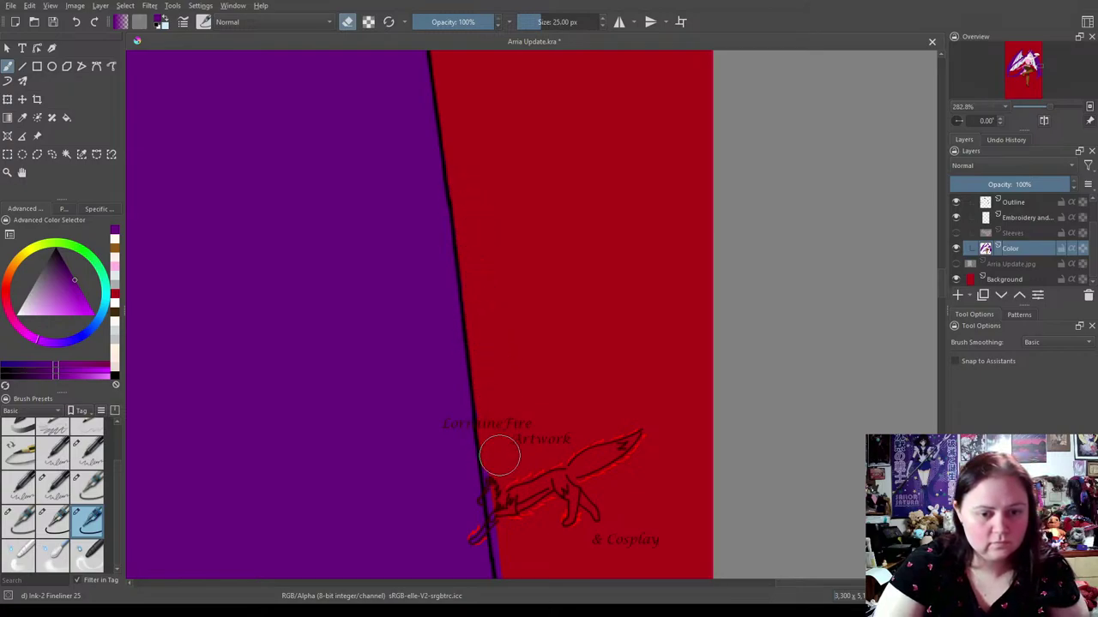
{"action": "key", "text": "ctrl+z"}
{"action": "key", "text": "ctrl+z"}
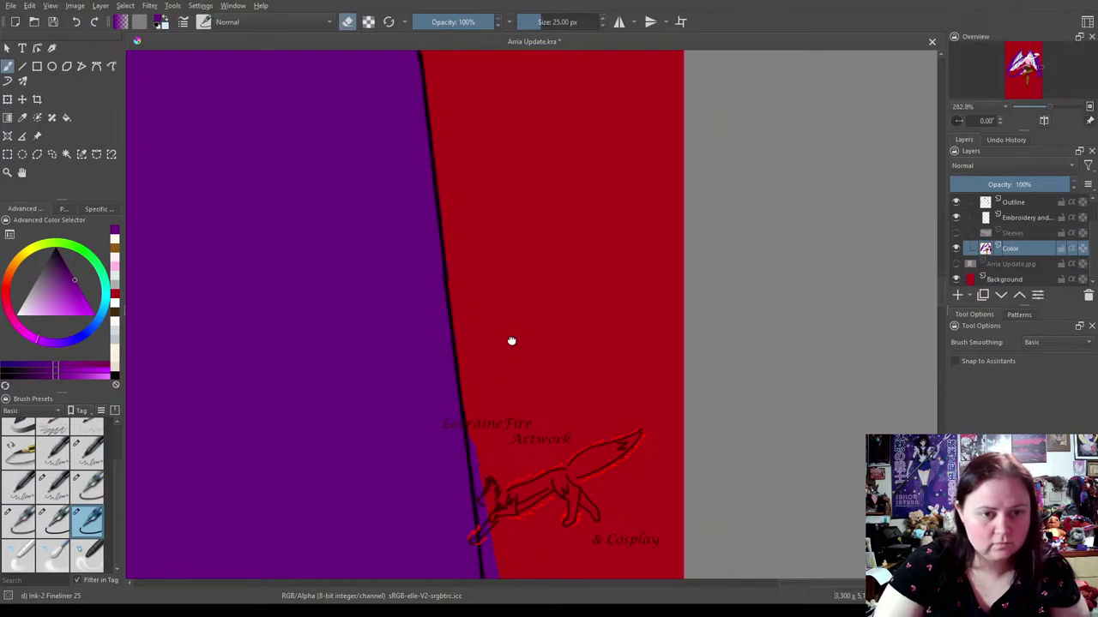
Erase the purple spill along the sleeve's outer edge down to where the wider bulges begin, at 25 px.
{"action": "mouse_move", "coordinate": [490, 178]}
{"action": "left_mouse_down"}
{"action": "mouse_move", "coordinate": [516, 410]}
{"action": "mouse_move", "coordinate": [510, 331]}
{"action": "left_mouse_up"}
{"action": "key", "text": "ctrl+z"}
{"action": "key", "text": "ctrl+z"}
{"action": "mouse_move", "coordinate": [539, 258]}
{"action": "left_mouse_down"}
{"action": "mouse_move", "coordinate": [522, 235]}
{"action": "mouse_move", "coordinate": [550, 495]}
{"action": "left_mouse_up"}
{"action": "key", "text": "ctrl+z"}
{"action": "key", "text": "ctrl+z"}
{"action": "key", "text": "ctrl+z"}
{"action": "key", "text": "ctrl+z"}
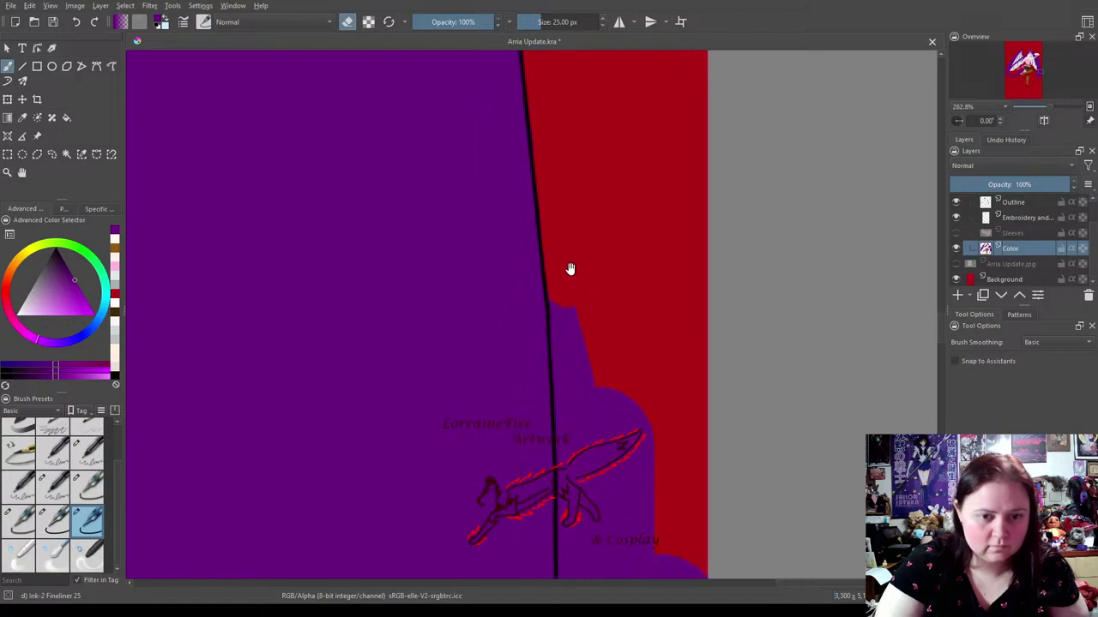
Erase the wide purple bulges outside the vertical stretch of the sleeve's outer edge above its lower corner.
{"action": "mouse_move", "coordinate": [570, 317]}
{"action": "left_mouse_down"}
{"action": "mouse_move", "coordinate": [573, 426]}
{"action": "mouse_move", "coordinate": [582, 359]}
{"action": "mouse_move", "coordinate": [593, 467]}
{"action": "mouse_move", "coordinate": [610, 500]}
{"action": "mouse_move", "coordinate": [650, 420]}
{"action": "left_mouse_up"}
{"action": "key", "text": "ctrl+z"}
{"action": "key", "text": "ctrl+z"}
{"action": "mouse_move", "coordinate": [700, 352]}
{"action": "left_mouse_down"}
{"action": "mouse_move", "coordinate": [669, 404]}
{"action": "mouse_move", "coordinate": [676, 177]}
{"action": "mouse_move", "coordinate": [653, 422]}
{"action": "mouse_move", "coordinate": [628, 172]}
{"action": "mouse_move", "coordinate": [577, 111]}
{"action": "mouse_move", "coordinate": [580, 508]}
{"action": "mouse_move", "coordinate": [582, 470]}
{"action": "mouse_move", "coordinate": [582, 370]}
{"action": "mouse_move", "coordinate": [566, 551]}
{"action": "mouse_move", "coordinate": [607, 434]}
{"action": "mouse_move", "coordinate": [639, 445]}
{"action": "mouse_move", "coordinate": [639, 461]}
{"action": "mouse_move", "coordinate": [618, 172]}
{"action": "left_mouse_up"}
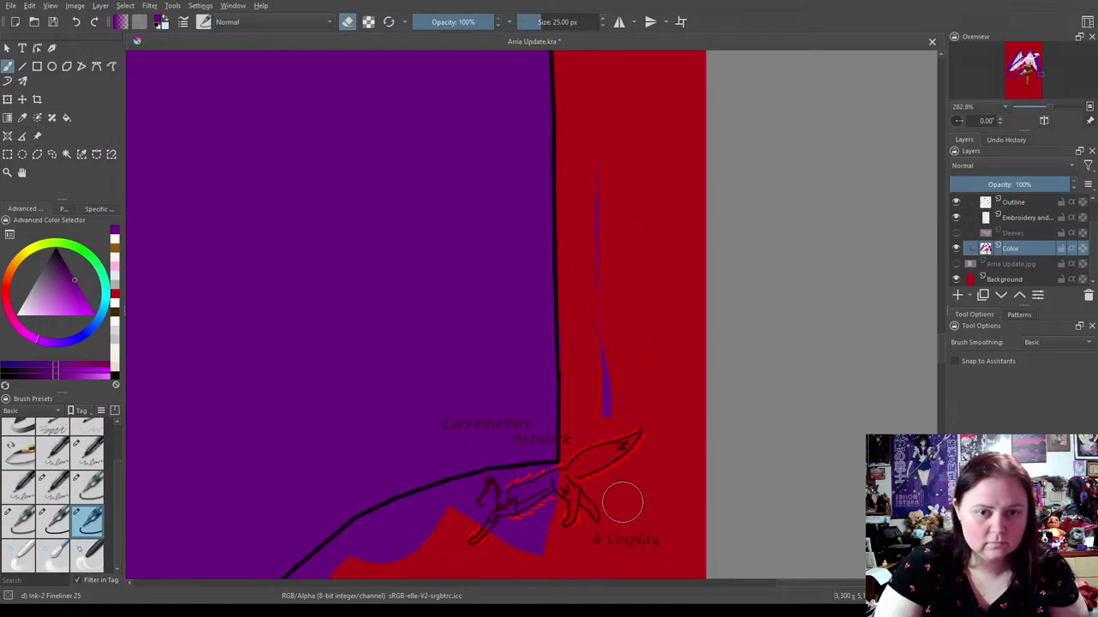
Erase the purple spill below the sleeve's curved bottom edge, from the outer corner to the pointed tip, at 25 px.
{"action": "left_click_drag", "start_coordinate": [617, 474], "coordinate": [740, 215]}
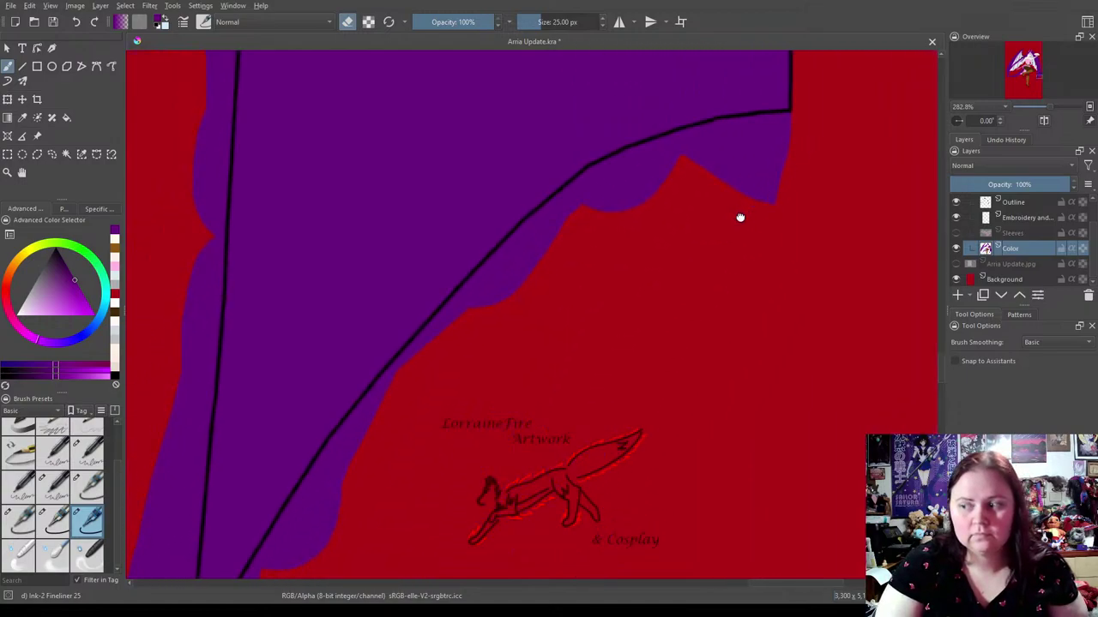
{"action": "mouse_move", "coordinate": [344, 523]}
{"action": "left_mouse_down"}
{"action": "mouse_move", "coordinate": [299, 573]}
{"action": "mouse_move", "coordinate": [264, 583]}
{"action": "mouse_move", "coordinate": [457, 333]}
{"action": "mouse_move", "coordinate": [567, 224]}
{"action": "mouse_move", "coordinate": [523, 258]}
{"action": "mouse_move", "coordinate": [623, 181]}
{"action": "mouse_move", "coordinate": [608, 185]}
{"action": "mouse_move", "coordinate": [693, 150]}
{"action": "mouse_move", "coordinate": [649, 166]}
{"action": "mouse_move", "coordinate": [763, 139]}
{"action": "mouse_move", "coordinate": [725, 138]}
{"action": "mouse_move", "coordinate": [822, 130]}
{"action": "mouse_move", "coordinate": [704, 191]}
{"action": "mouse_move", "coordinate": [820, 175]}
{"action": "mouse_move", "coordinate": [796, 199]}
{"action": "mouse_move", "coordinate": [636, 204]}
{"action": "mouse_move", "coordinate": [603, 228]}
{"action": "mouse_move", "coordinate": [634, 218]}
{"action": "left_mouse_up"}
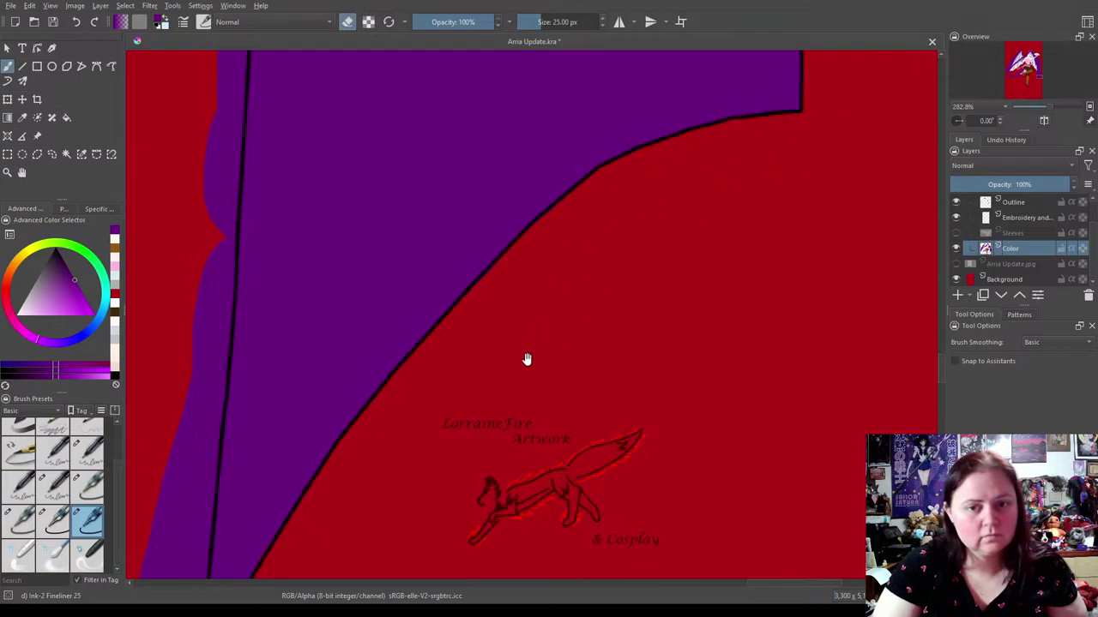
{"action": "left_click_drag", "start_coordinate": [371, 488], "coordinate": [661, 213]}
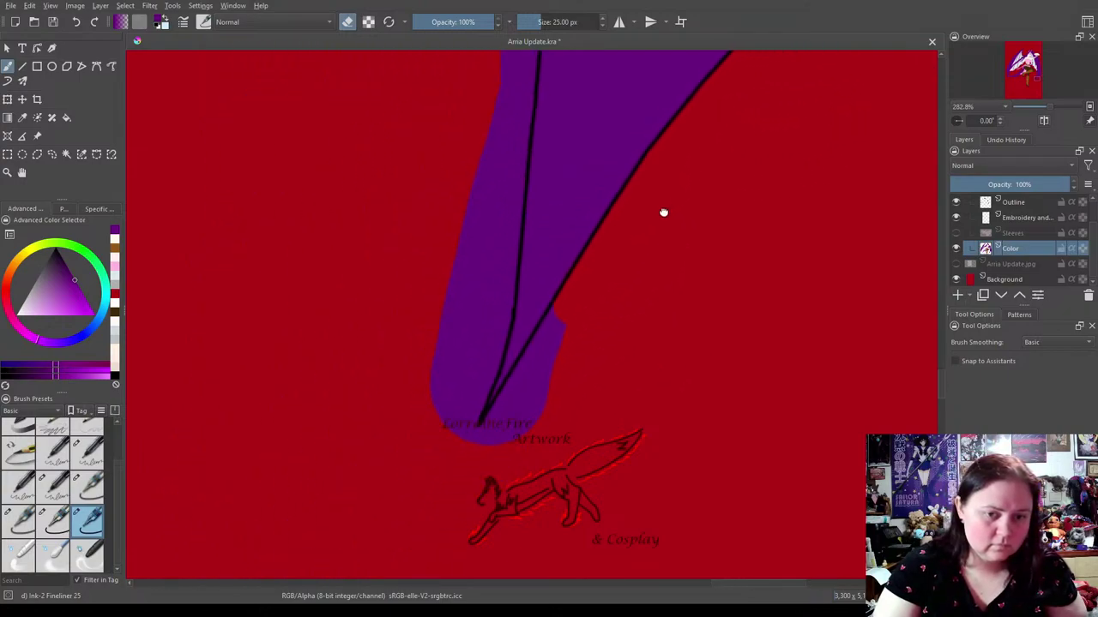
{"action": "left_click_drag", "start_coordinate": [561, 343], "coordinate": [565, 319]}
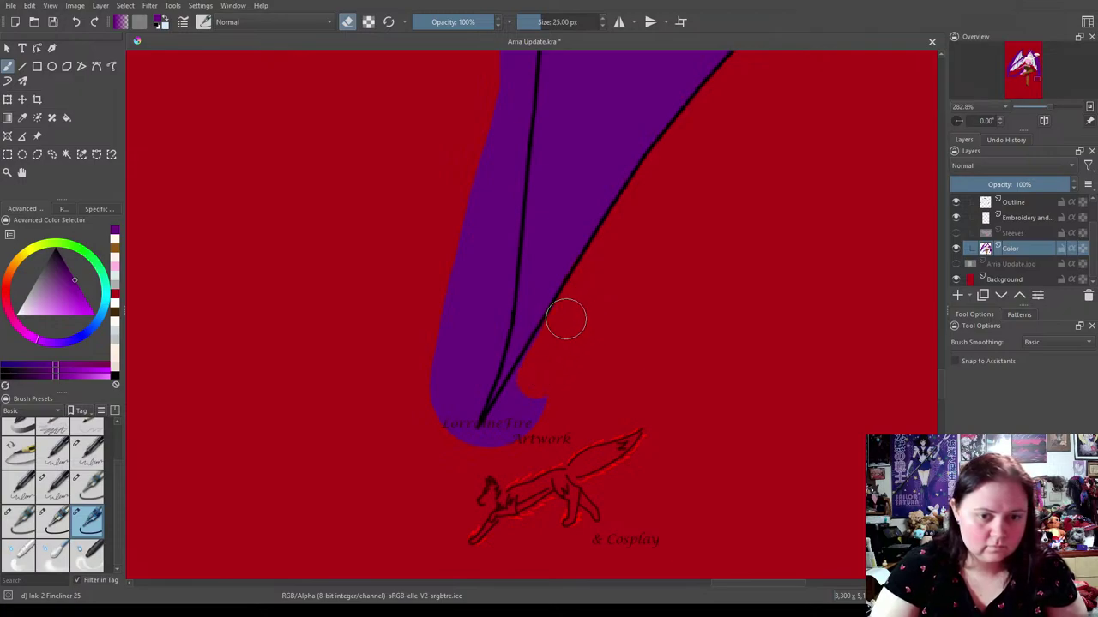
{"action": "mouse_move", "coordinate": [544, 362]}
{"action": "left_mouse_down"}
{"action": "mouse_move", "coordinate": [551, 348]}
{"action": "mouse_move", "coordinate": [502, 426]}
{"action": "left_mouse_up"}
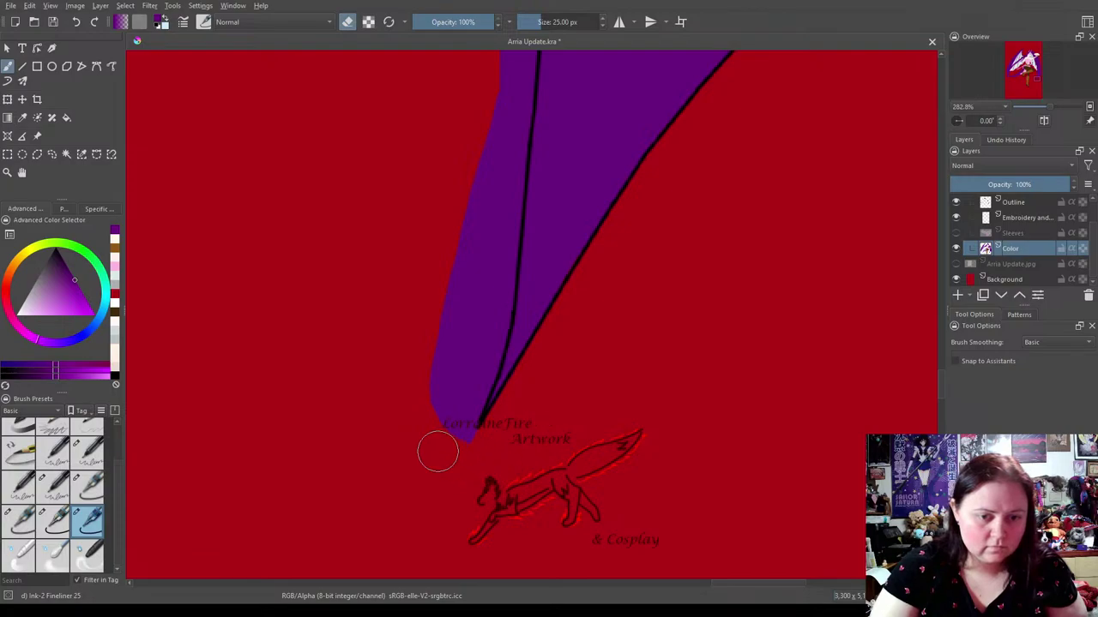
Erase the purple spill along the sleeve's inner edge just above the pointed tip at 25 px.
{"action": "left_click", "coordinate": [458, 403]}
{"action": "left_click", "coordinate": [504, 79]}
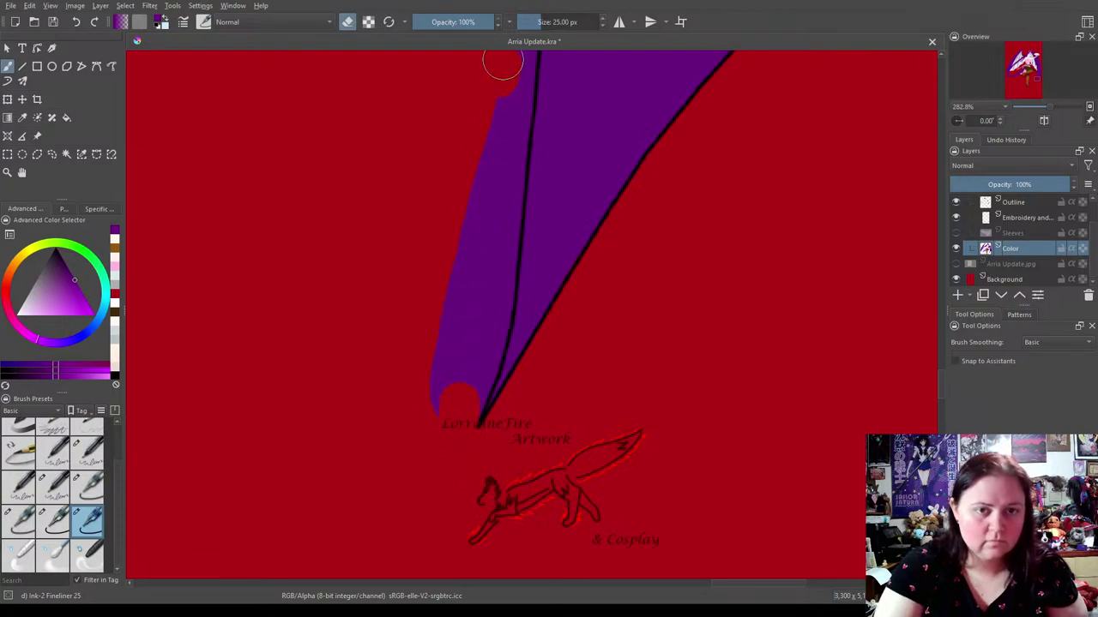
{"action": "mouse_move", "coordinate": [518, 60]}
{"action": "left_mouse_down"}
{"action": "mouse_move", "coordinate": [489, 324]}
{"action": "mouse_move", "coordinate": [470, 378]}
{"action": "mouse_move", "coordinate": [480, 367]}
{"action": "mouse_move", "coordinate": [430, 431]}
{"action": "mouse_move", "coordinate": [460, 318]}
{"action": "mouse_move", "coordinate": [489, 120]}
{"action": "mouse_move", "coordinate": [407, 401]}
{"action": "left_mouse_up"}
{"action": "key", "text": "ctrl+z"}
{"action": "key", "text": "ctrl+z"}
{"action": "key", "text": "ctrl+z"}
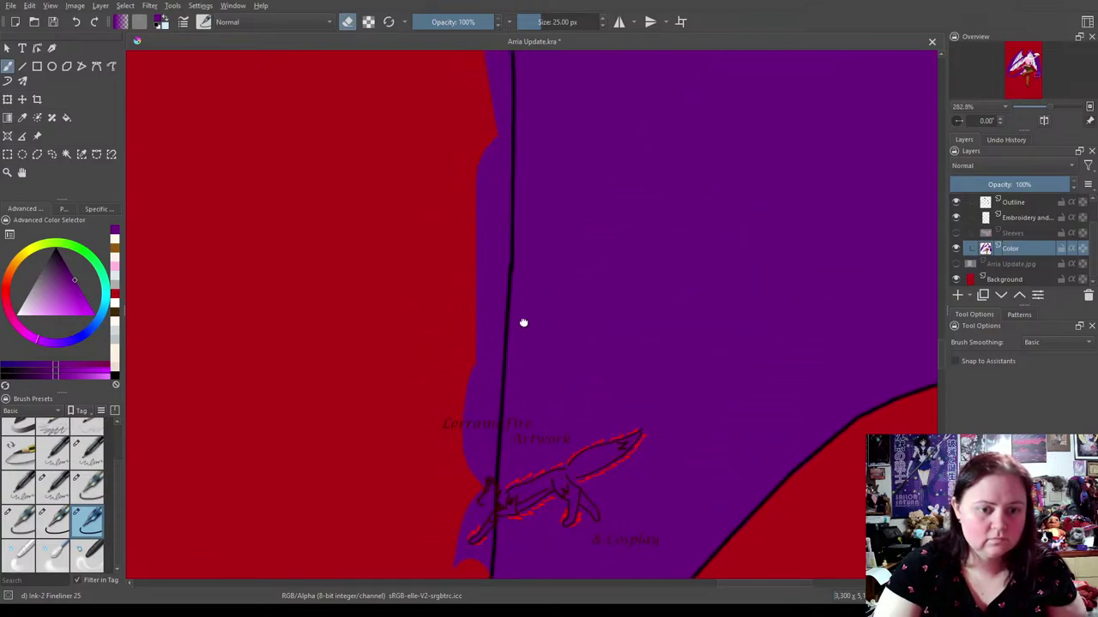
Erase the remaining purple spill outside the long, nearly vertical edge of the sleeve at 25 px.
{"action": "mouse_move", "coordinate": [486, 97]}
{"action": "left_mouse_down"}
{"action": "mouse_move", "coordinate": [495, 53]}
{"action": "mouse_move", "coordinate": [486, 321]}
{"action": "left_mouse_up"}
{"action": "left_click_drag", "start_coordinate": [490, 269], "coordinate": [475, 455]}
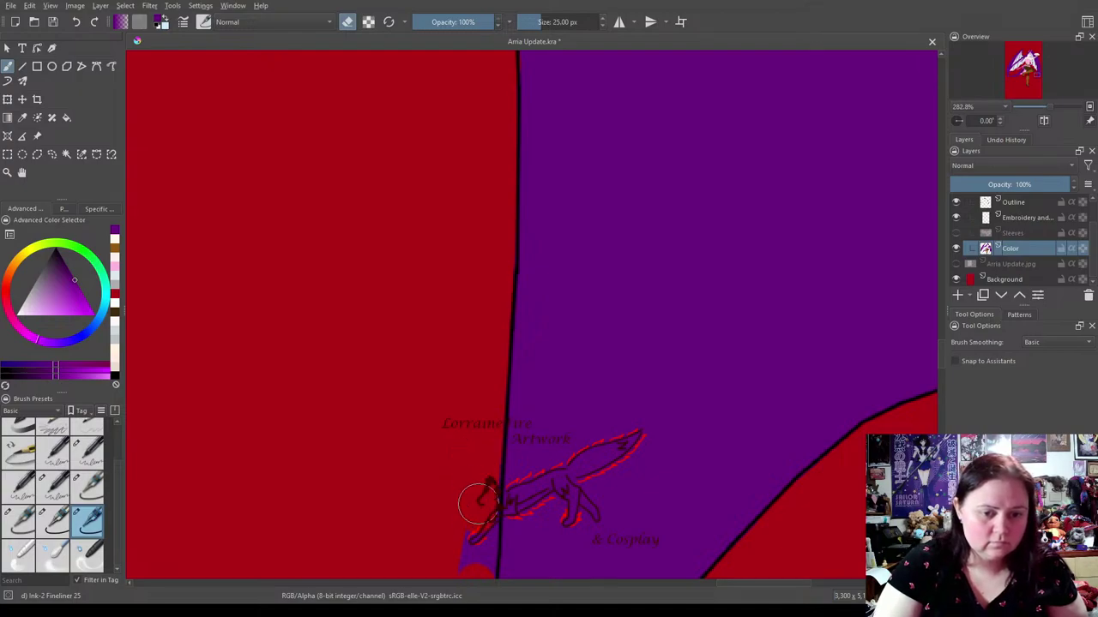
{"action": "left_click_drag", "start_coordinate": [477, 503], "coordinate": [477, 549]}
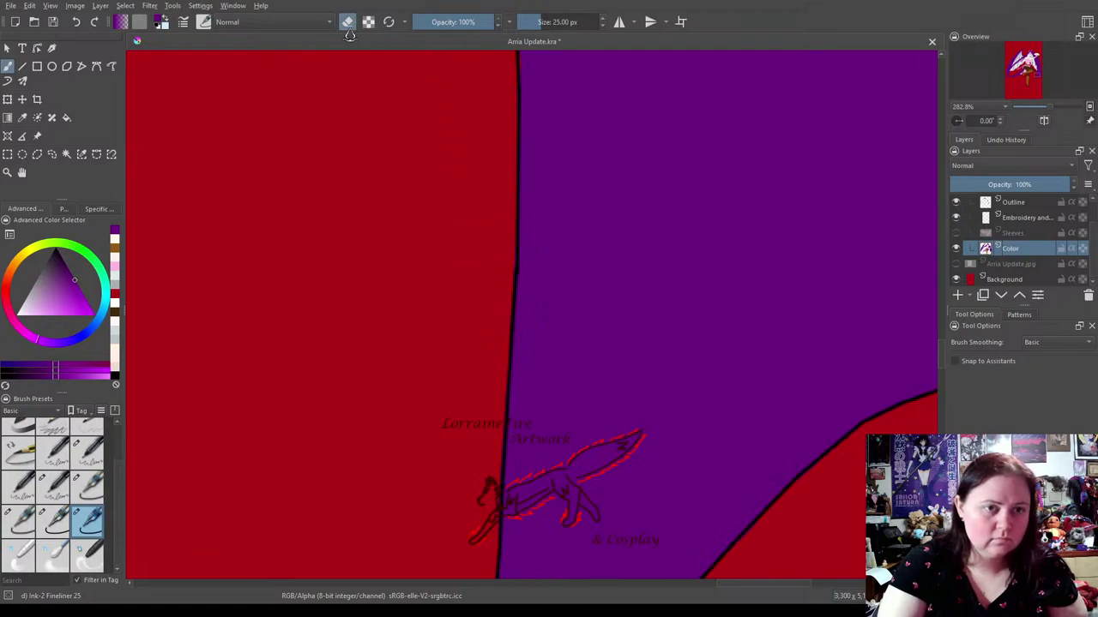
Fill the white cloth's pointed ends with pale grey, and the fold between them and the area beyond their outer edge with purple, at 10 px.
{"action": "left_click_drag", "start_coordinate": [438, 360], "coordinate": [451, 451]}
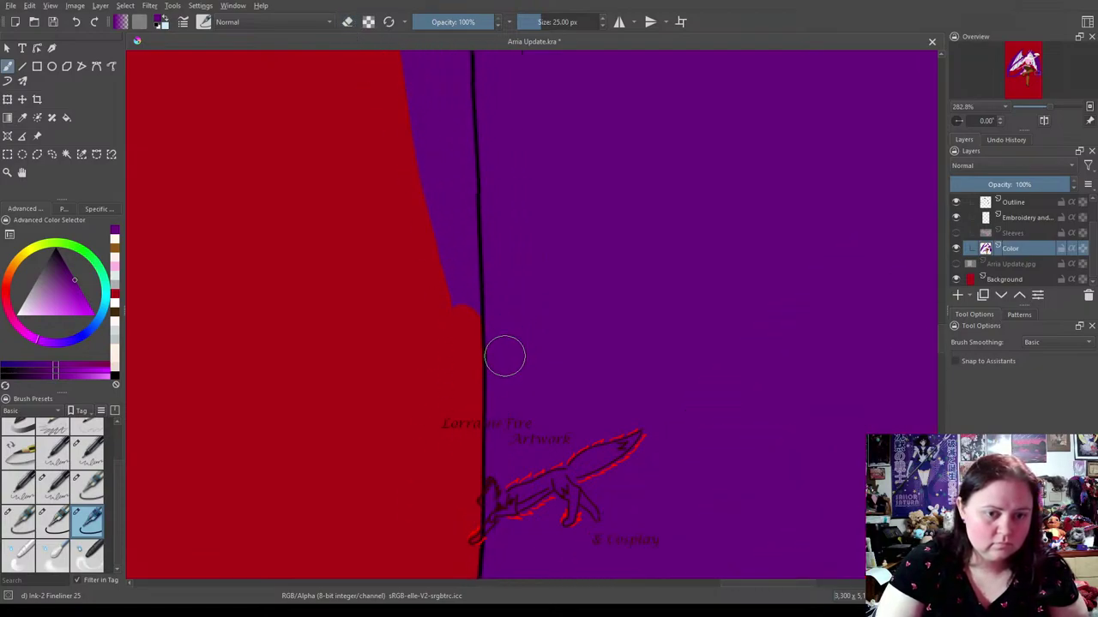
{"action": "left_click_drag", "start_coordinate": [549, 198], "coordinate": [574, 406]}
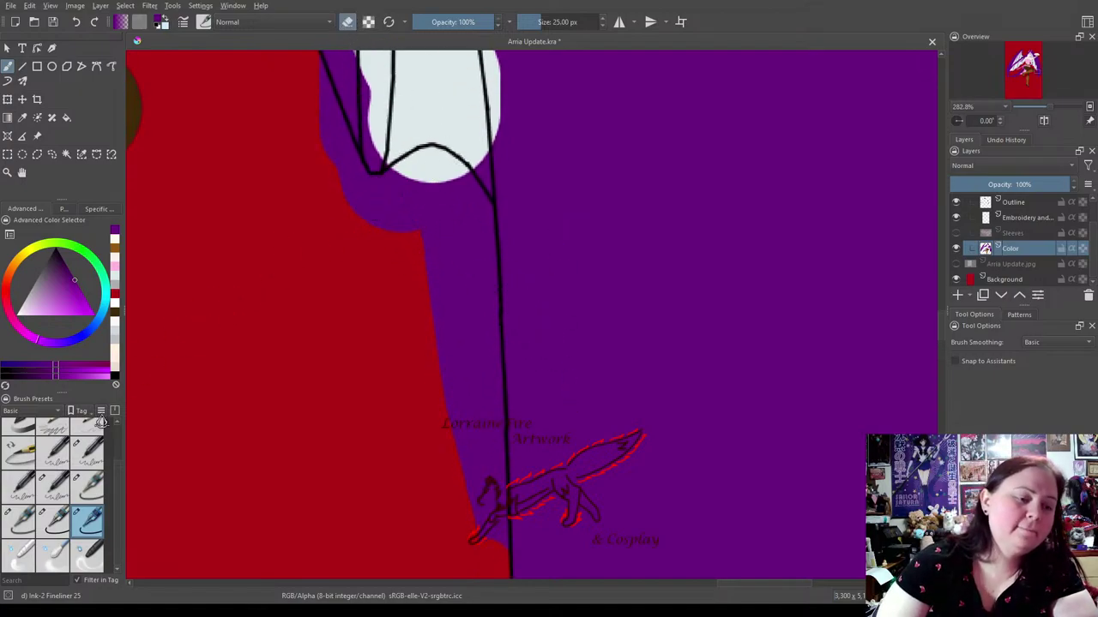
{"action": "left_click", "coordinate": [58, 532]}
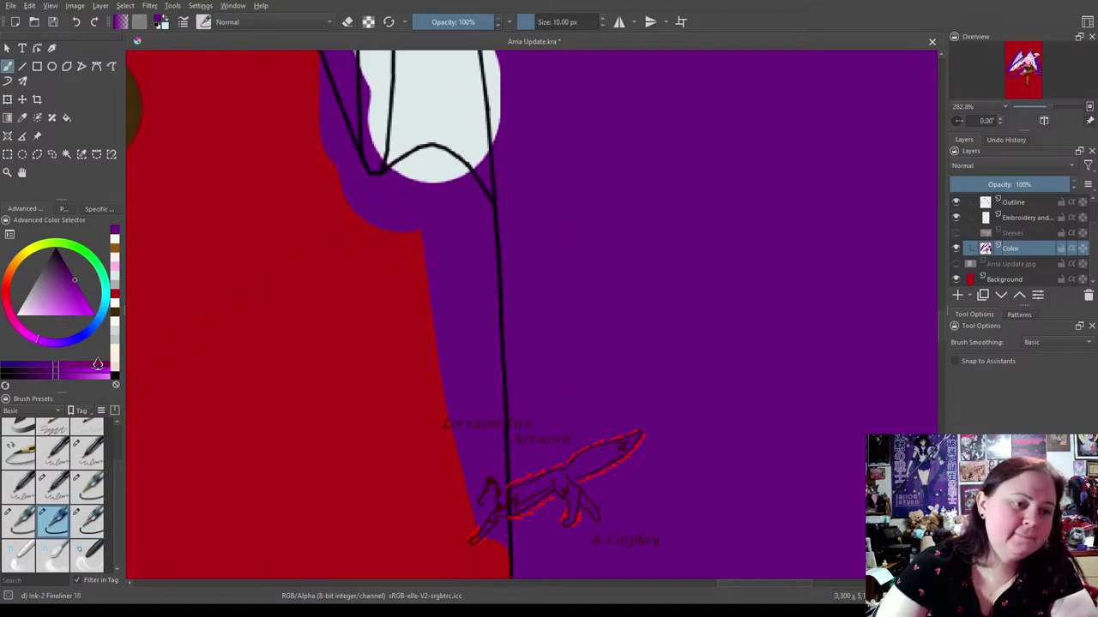
{"action": "left_click", "coordinate": [116, 281]}
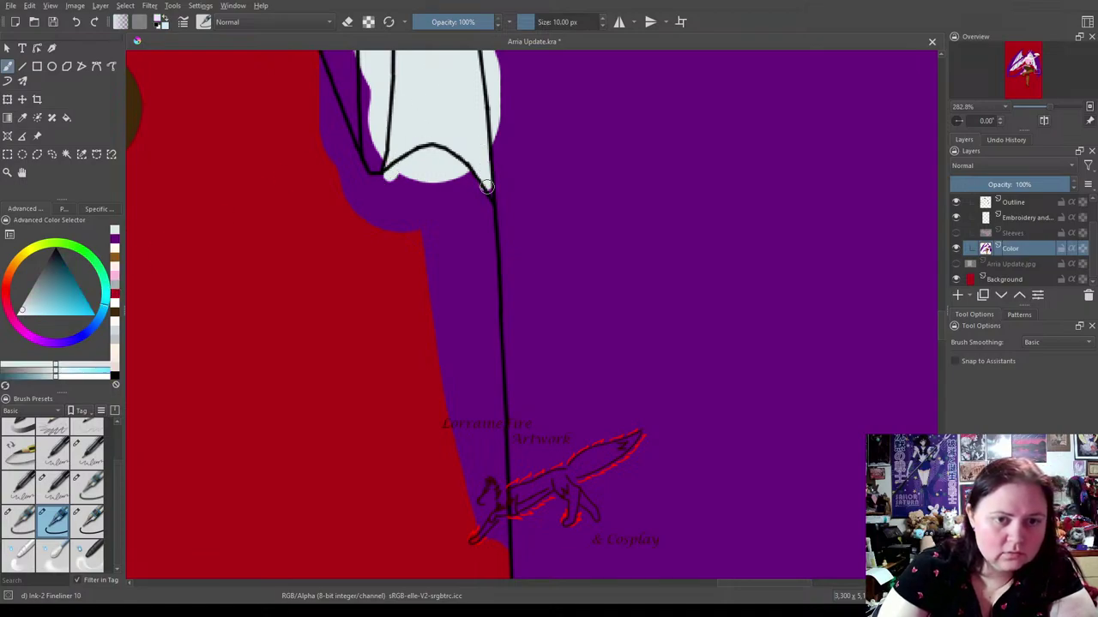
{"action": "left_click_drag", "start_coordinate": [352, 148], "coordinate": [338, 78]}
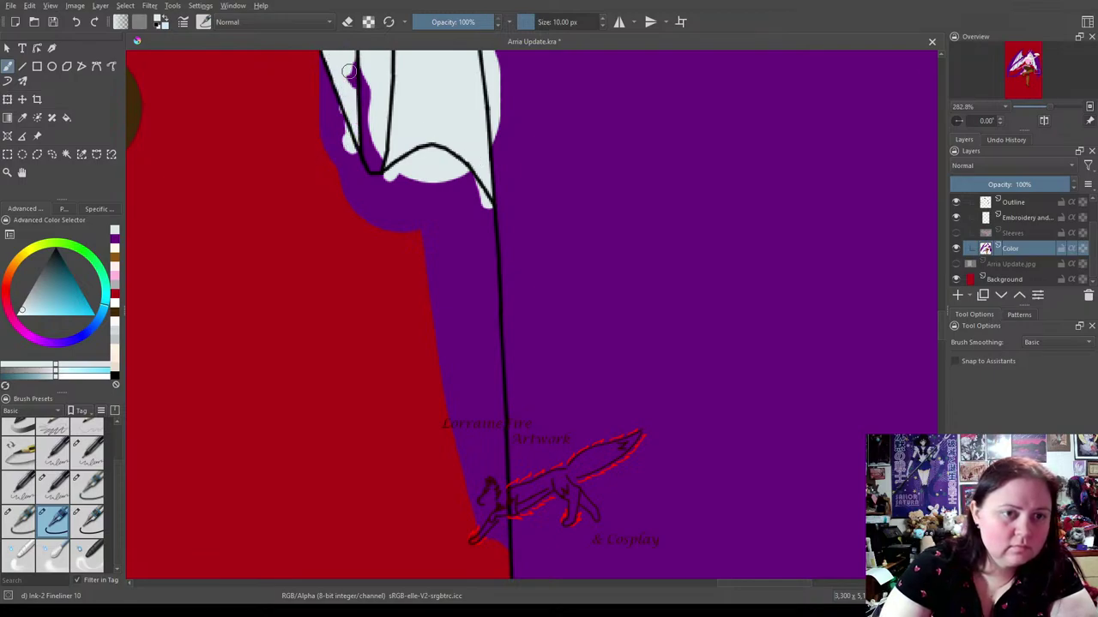
{"action": "left_click", "coordinate": [114, 247]}
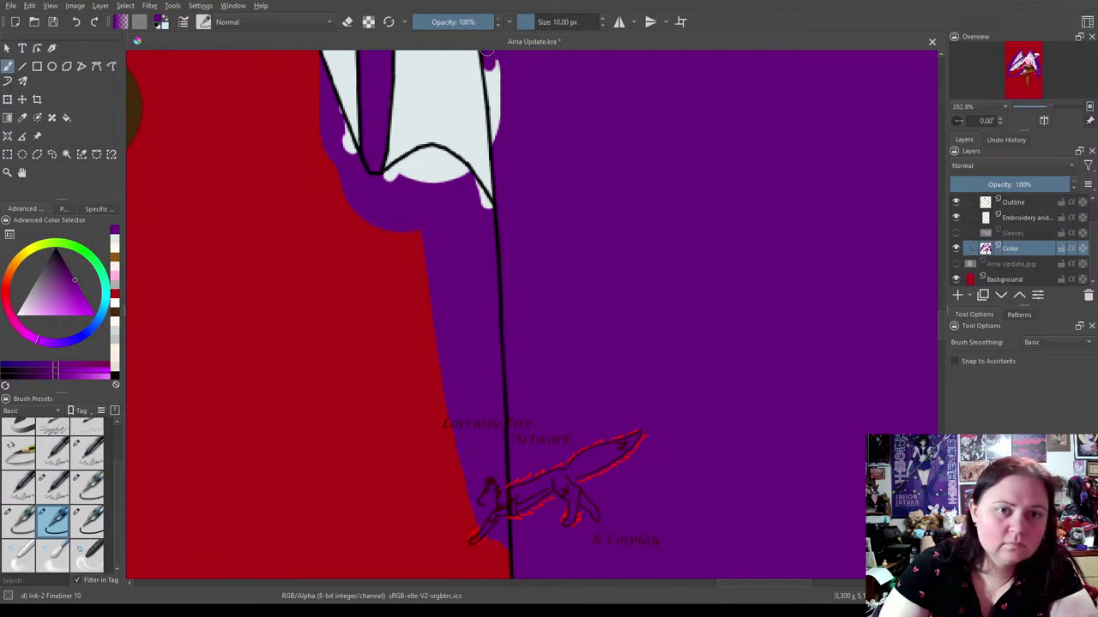
{"action": "left_click_drag", "start_coordinate": [486, 51], "coordinate": [494, 117]}
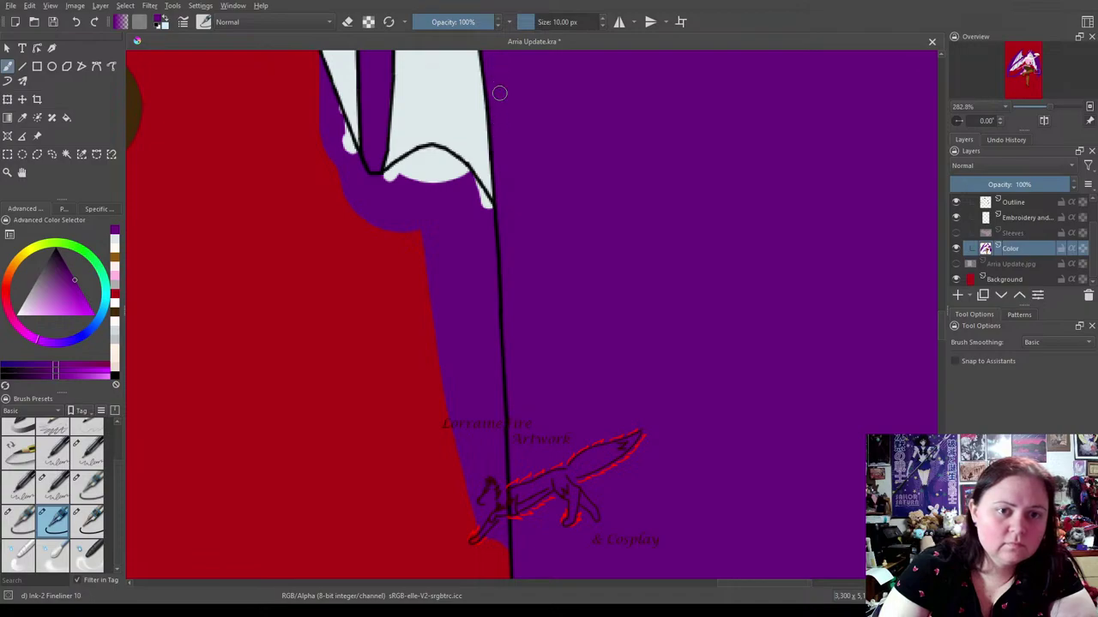
Erase the purple and pale spill around the white cloth's pointed ends and down the adjoining sleeve edge at 25 px.
{"action": "left_click", "coordinate": [86, 520]}
{"action": "key", "text": "e"}
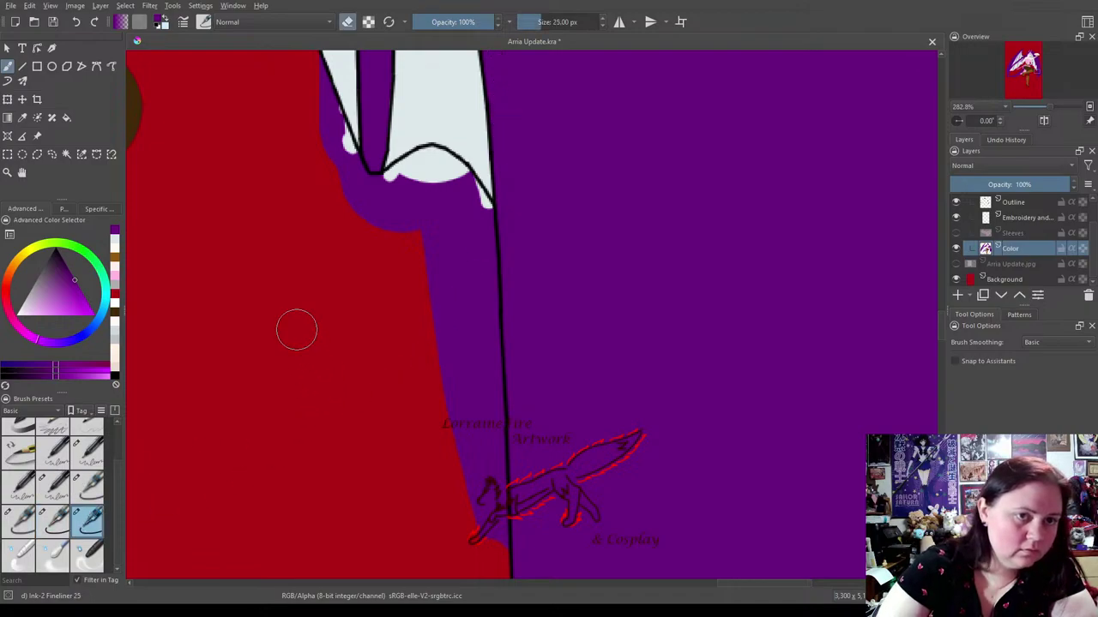
{"action": "mouse_move", "coordinate": [305, 68]}
{"action": "left_mouse_down"}
{"action": "mouse_move", "coordinate": [351, 183]}
{"action": "mouse_move", "coordinate": [377, 196]}
{"action": "mouse_move", "coordinate": [396, 191]}
{"action": "mouse_move", "coordinate": [360, 210]}
{"action": "mouse_move", "coordinate": [426, 223]}
{"action": "mouse_move", "coordinate": [419, 185]}
{"action": "mouse_move", "coordinate": [398, 187]}
{"action": "mouse_move", "coordinate": [430, 165]}
{"action": "mouse_move", "coordinate": [475, 211]}
{"action": "mouse_move", "coordinate": [461, 219]}
{"action": "mouse_move", "coordinate": [461, 198]}
{"action": "mouse_move", "coordinate": [430, 234]}
{"action": "mouse_move", "coordinate": [439, 231]}
{"action": "mouse_move", "coordinate": [446, 180]}
{"action": "left_mouse_up"}
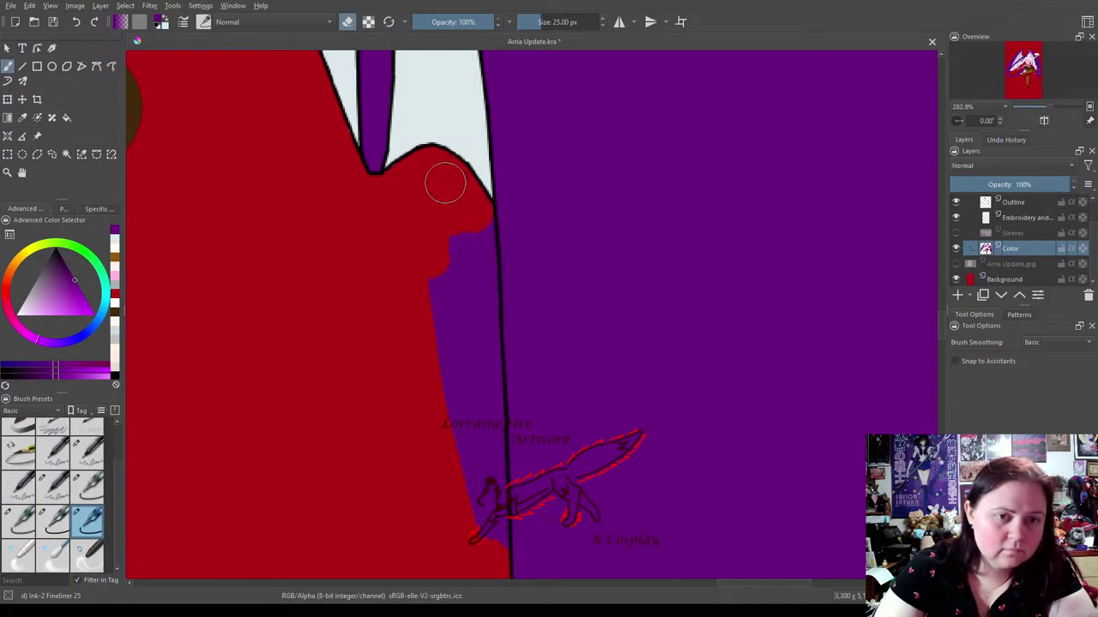
{"action": "left_click_drag", "start_coordinate": [485, 546], "coordinate": [473, 221]}
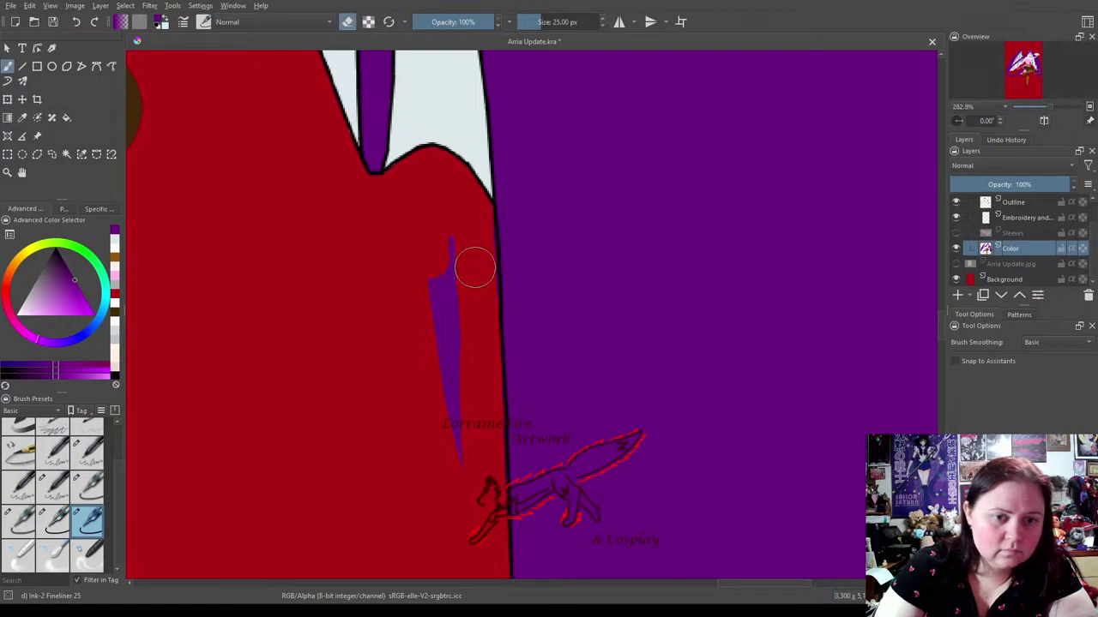
{"action": "mouse_move", "coordinate": [472, 248]}
{"action": "left_mouse_down"}
{"action": "mouse_move", "coordinate": [461, 462]}
{"action": "mouse_move", "coordinate": [442, 433]}
{"action": "mouse_move", "coordinate": [417, 250]}
{"action": "left_mouse_up"}
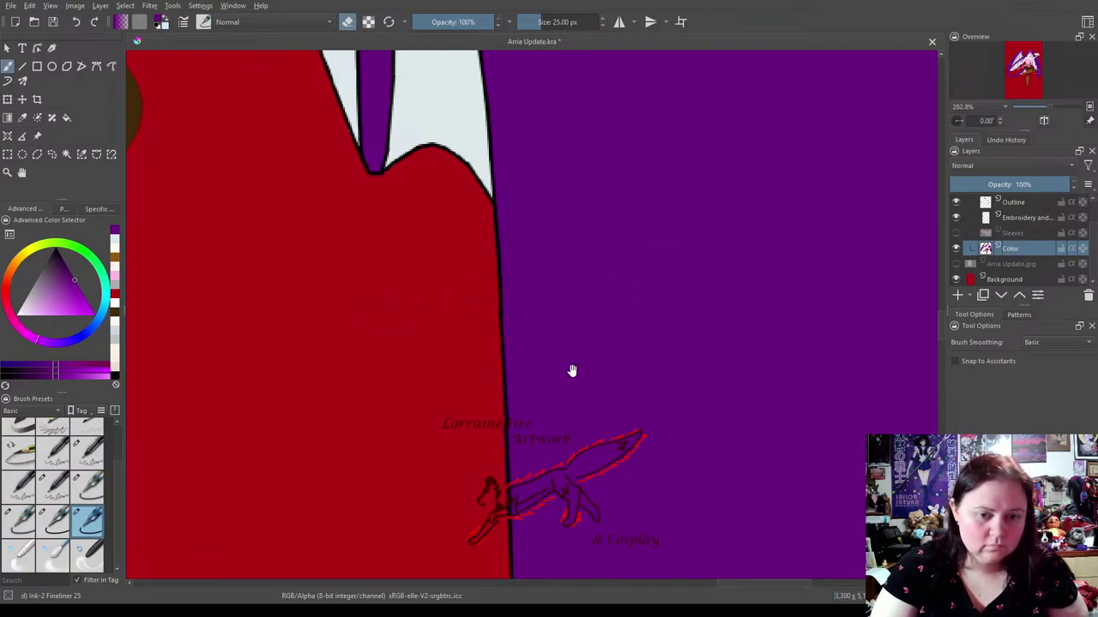
Erase the pale spill outside the white cloth's long curved edge and the brown spill outside the nearby brown shape's outline.
{"action": "scroll", "coordinate": [574, 366], "scroll_direction": "up", "scroll_amount": 10}
{"action": "scroll", "coordinate": [648, 419], "scroll_direction": "up", "scroll_amount": 6}
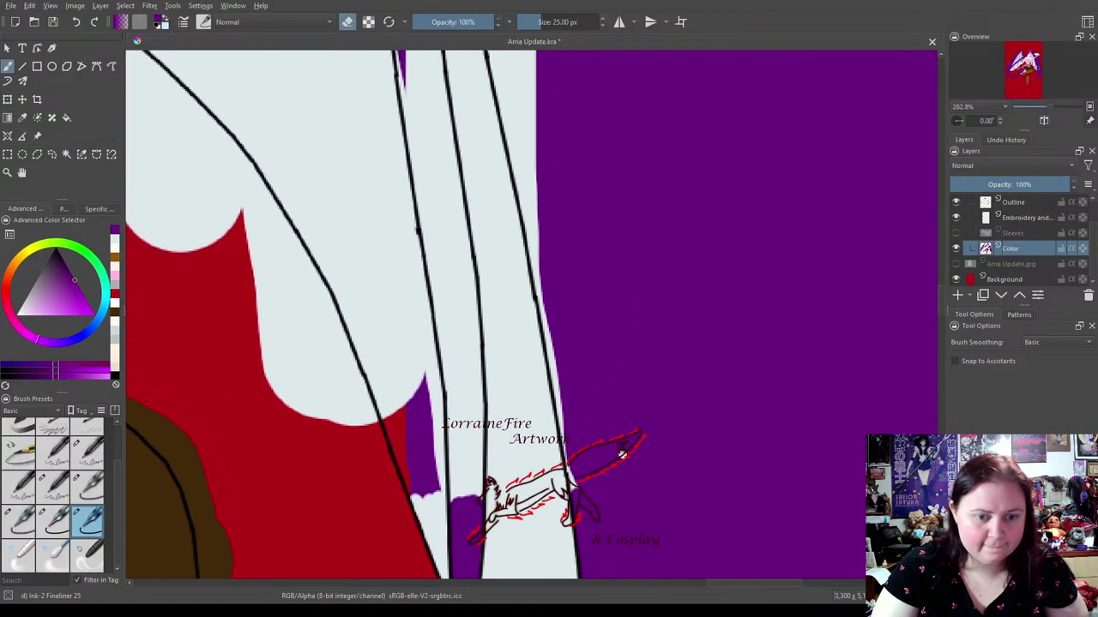
{"action": "mouse_move", "coordinate": [137, 86]}
{"action": "left_mouse_down"}
{"action": "mouse_move", "coordinate": [146, 202]}
{"action": "mouse_move", "coordinate": [172, 257]}
{"action": "mouse_move", "coordinate": [152, 201]}
{"action": "mouse_move", "coordinate": [166, 180]}
{"action": "mouse_move", "coordinate": [139, 107]}
{"action": "mouse_move", "coordinate": [245, 232]}
{"action": "mouse_move", "coordinate": [188, 188]}
{"action": "mouse_move", "coordinate": [282, 257]}
{"action": "left_mouse_up"}
{"action": "mouse_move", "coordinate": [236, 230]}
{"action": "left_mouse_down"}
{"action": "mouse_move", "coordinate": [301, 348]}
{"action": "mouse_move", "coordinate": [296, 318]}
{"action": "mouse_move", "coordinate": [352, 461]}
{"action": "mouse_move", "coordinate": [311, 428]}
{"action": "mouse_move", "coordinate": [215, 272]}
{"action": "mouse_move", "coordinate": [294, 460]}
{"action": "left_mouse_up"}
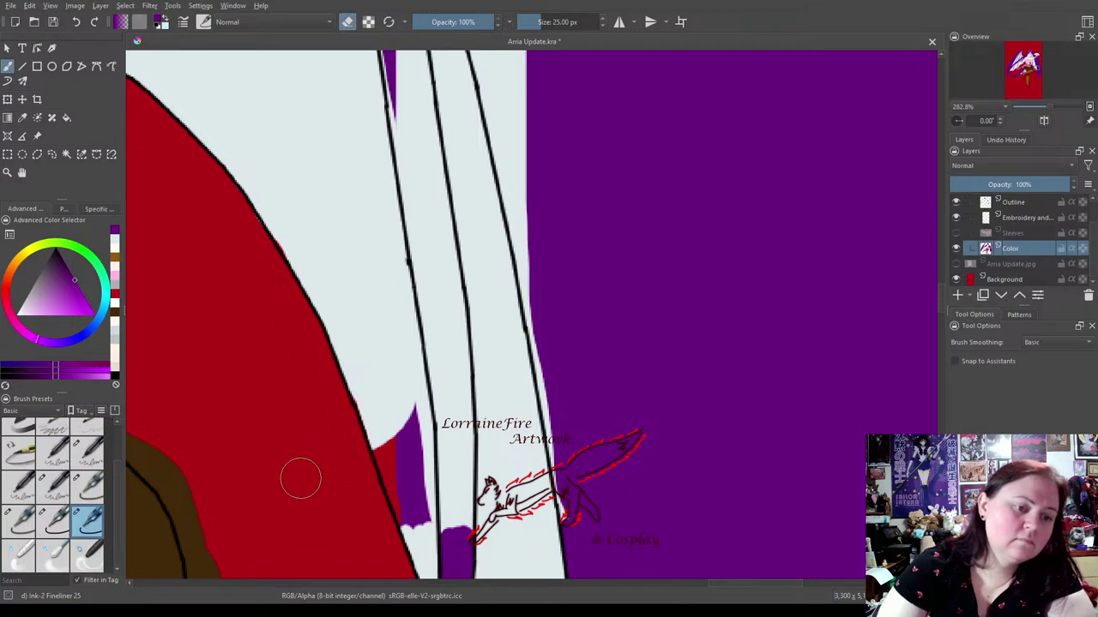
{"action": "mouse_move", "coordinate": [151, 435]}
{"action": "left_mouse_down"}
{"action": "mouse_move", "coordinate": [160, 461]}
{"action": "mouse_move", "coordinate": [137, 446]}
{"action": "mouse_move", "coordinate": [198, 523]}
{"action": "mouse_move", "coordinate": [204, 536]}
{"action": "mouse_move", "coordinate": [190, 509]}
{"action": "mouse_move", "coordinate": [206, 586]}
{"action": "mouse_move", "coordinate": [195, 504]}
{"action": "left_mouse_up"}
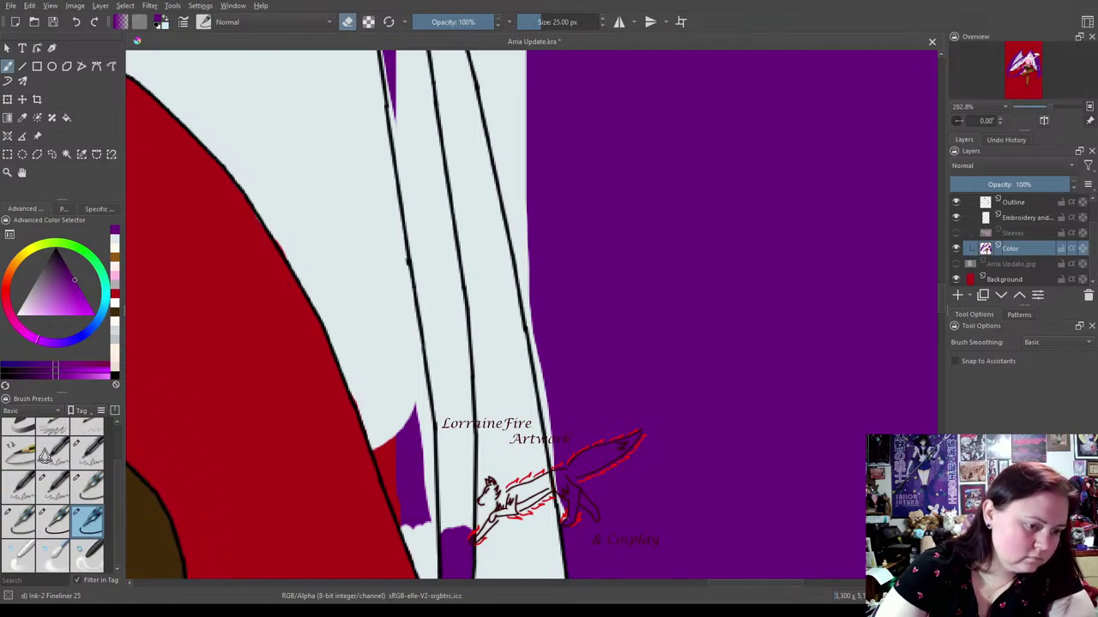
Fill the red and purple gap inside the lower part of the white cloth with pale grey at 10 px.
{"action": "left_click", "coordinate": [51, 520]}
{"action": "left_click", "coordinate": [116, 243]}
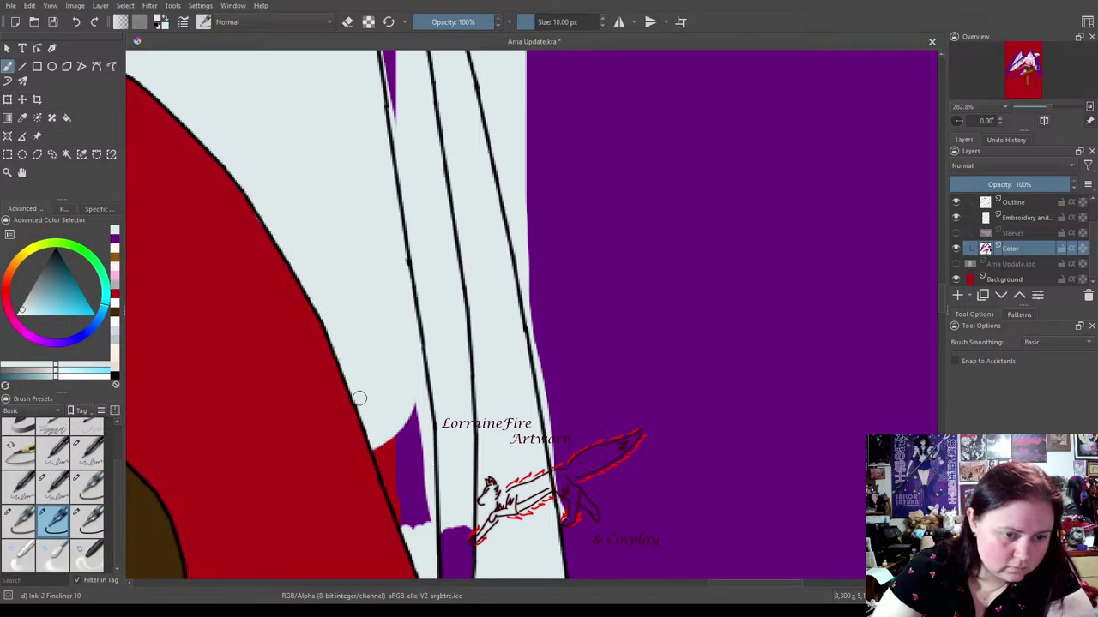
{"action": "mouse_move", "coordinate": [374, 438]}
{"action": "left_mouse_down"}
{"action": "mouse_move", "coordinate": [401, 522]}
{"action": "mouse_move", "coordinate": [403, 497]}
{"action": "mouse_move", "coordinate": [429, 529]}
{"action": "mouse_move", "coordinate": [413, 397]}
{"action": "mouse_move", "coordinate": [413, 501]}
{"action": "mouse_move", "coordinate": [382, 433]}
{"action": "left_mouse_up"}
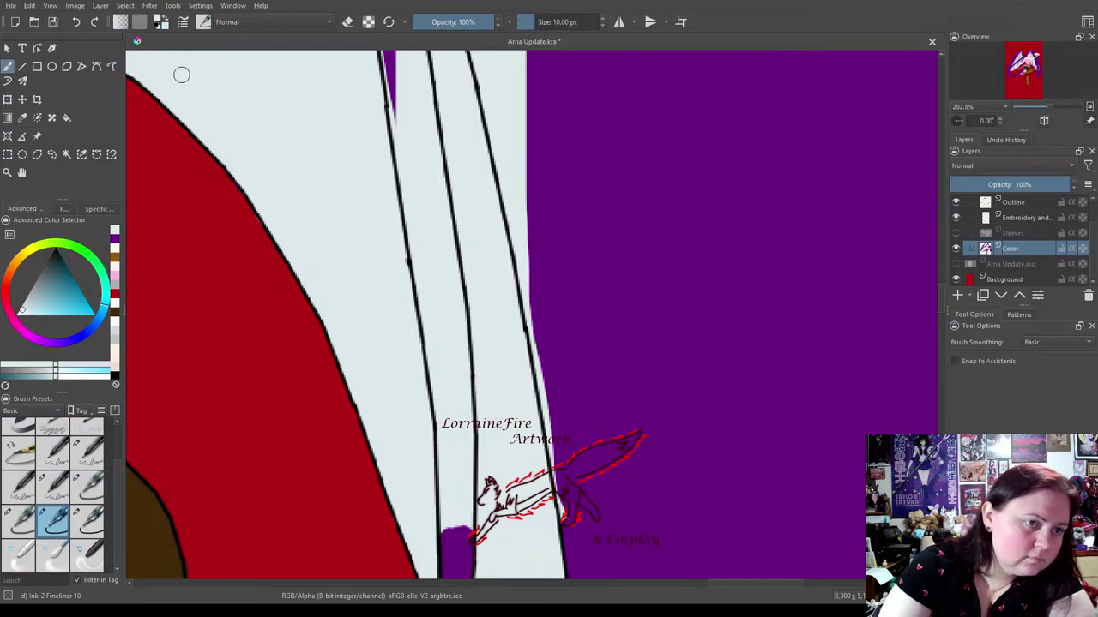
Fill the narrow fold between the two white cloth sections with purple, using 10 px at its lower end and 25 px above.
{"action": "left_click", "coordinate": [345, 22]}
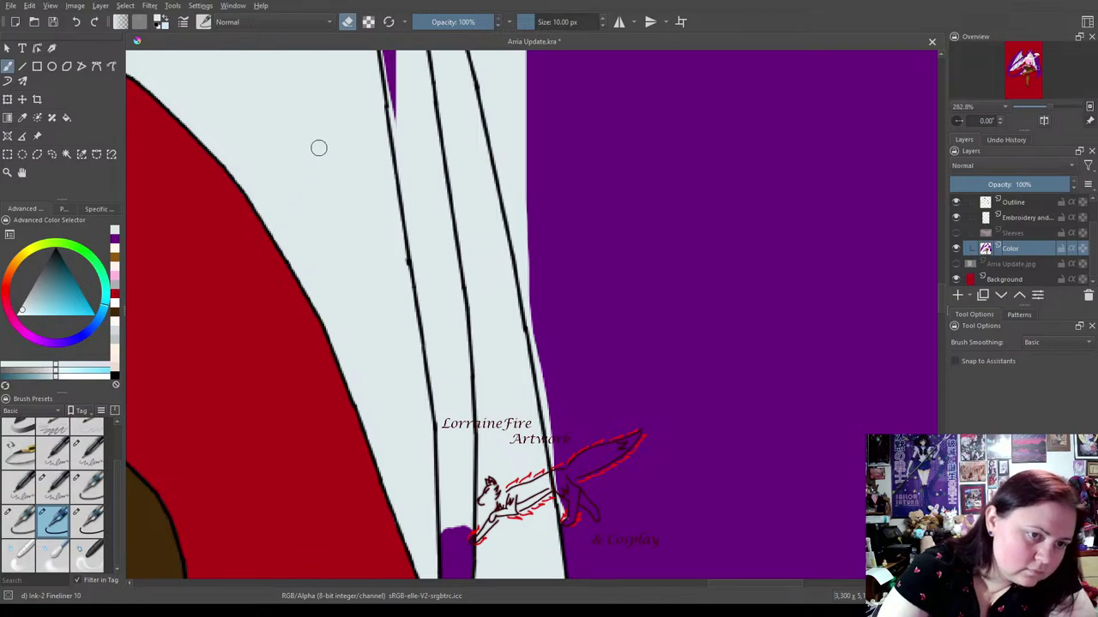
{"action": "left_click", "coordinate": [345, 26]}
{"action": "left_click", "coordinate": [114, 246]}
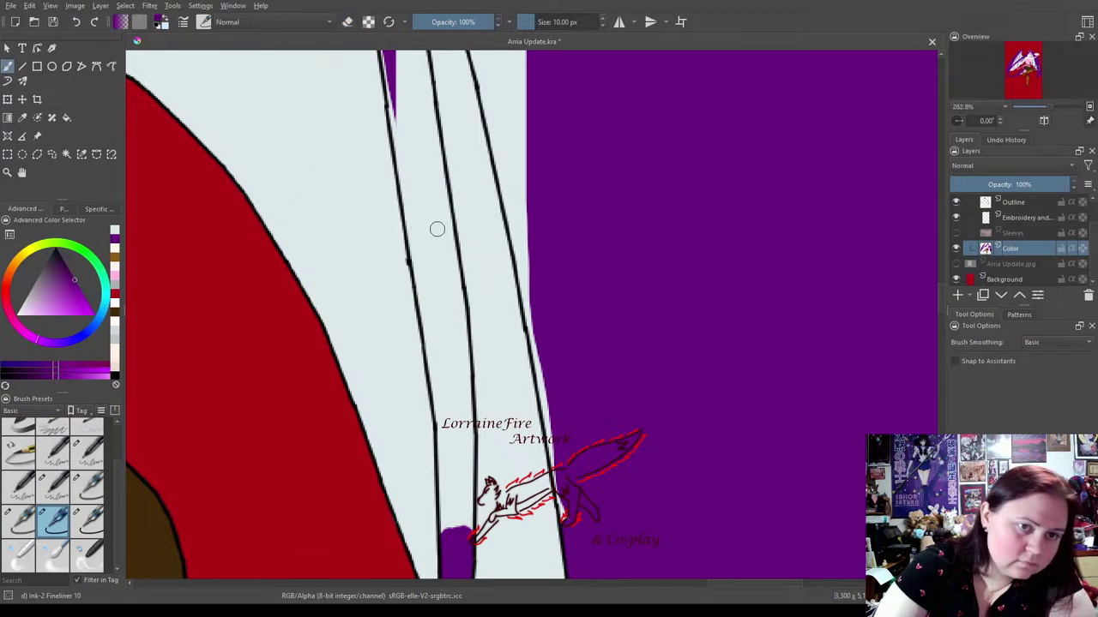
{"action": "mouse_move", "coordinate": [444, 428]}
{"action": "left_mouse_down"}
{"action": "mouse_move", "coordinate": [444, 503]}
{"action": "mouse_move", "coordinate": [446, 486]}
{"action": "mouse_move", "coordinate": [452, 531]}
{"action": "mouse_move", "coordinate": [463, 488]}
{"action": "mouse_move", "coordinate": [467, 538]}
{"action": "mouse_move", "coordinate": [468, 452]}
{"action": "left_mouse_up"}
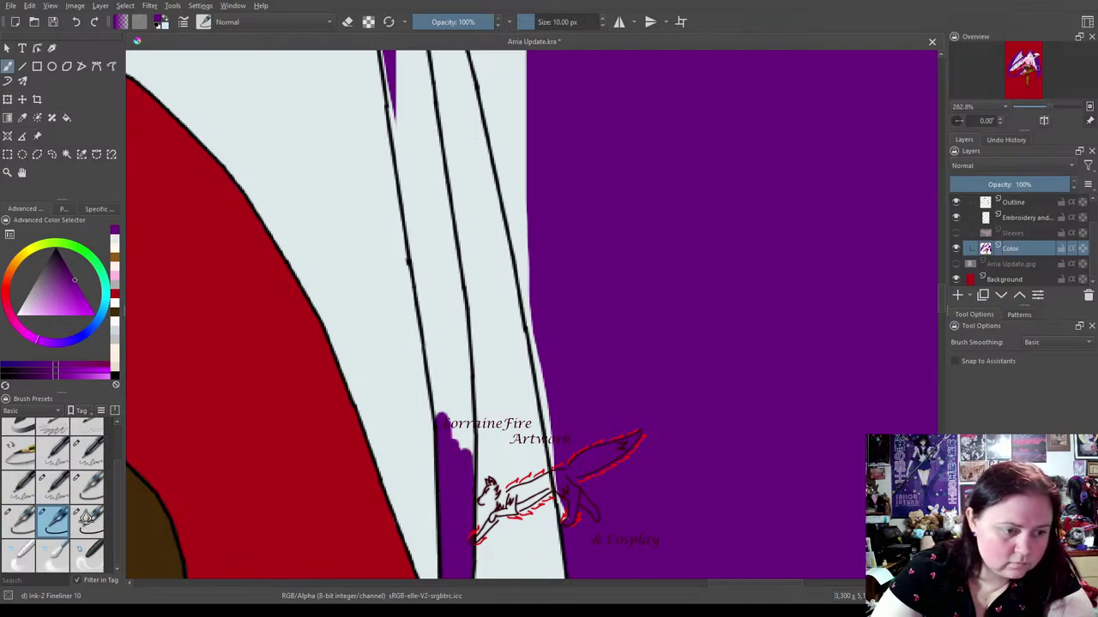
{"action": "left_click", "coordinate": [88, 520]}
{"action": "key", "text": "e"}
{"action": "left_click", "coordinate": [347, 21]}
{"action": "mouse_move", "coordinate": [417, 103]}
{"action": "left_mouse_down"}
{"action": "mouse_move", "coordinate": [447, 304]}
{"action": "mouse_move", "coordinate": [456, 466]}
{"action": "mouse_move", "coordinate": [448, 396]}
{"action": "left_mouse_up"}
{"action": "mouse_move", "coordinate": [403, 75]}
{"action": "left_mouse_down"}
{"action": "mouse_move", "coordinate": [396, 60]}
{"action": "mouse_move", "coordinate": [436, 306]}
{"action": "mouse_move", "coordinate": [421, 149]}
{"action": "left_mouse_up"}
{"action": "left_click_drag", "start_coordinate": [411, 75], "coordinate": [404, 54]}
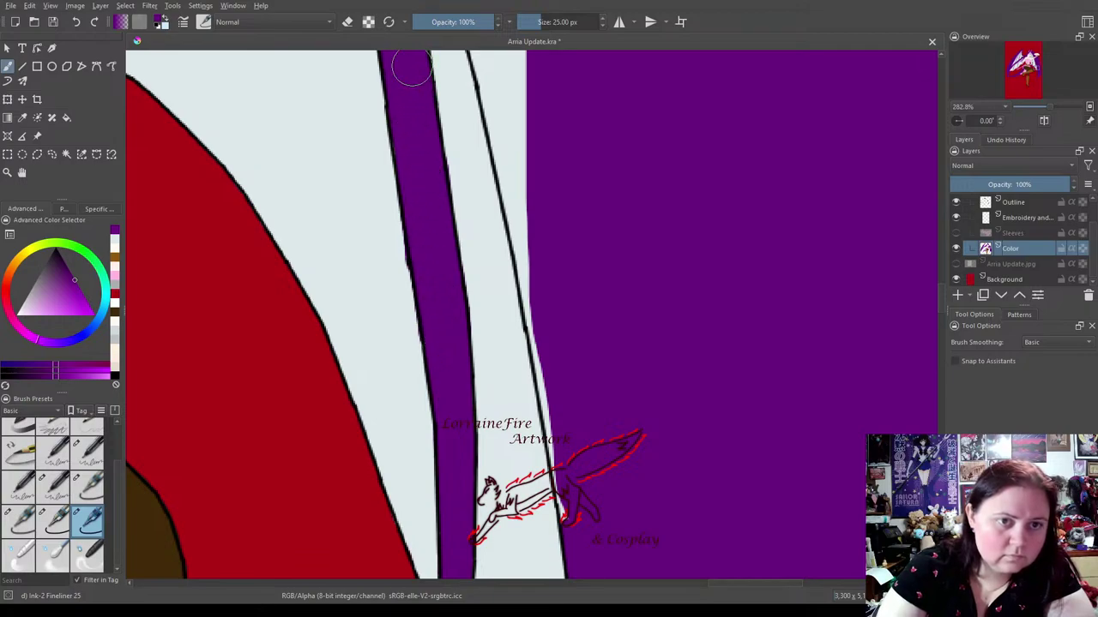
Cover the pale spill beyond the narrow white strip with purple and repaint the strip's overrun edge in pale grey.
{"action": "mouse_move", "coordinate": [543, 69]}
{"action": "left_mouse_down"}
{"action": "mouse_move", "coordinate": [487, 49]}
{"action": "mouse_move", "coordinate": [503, 69]}
{"action": "mouse_move", "coordinate": [490, 64]}
{"action": "mouse_move", "coordinate": [552, 357]}
{"action": "left_mouse_up"}
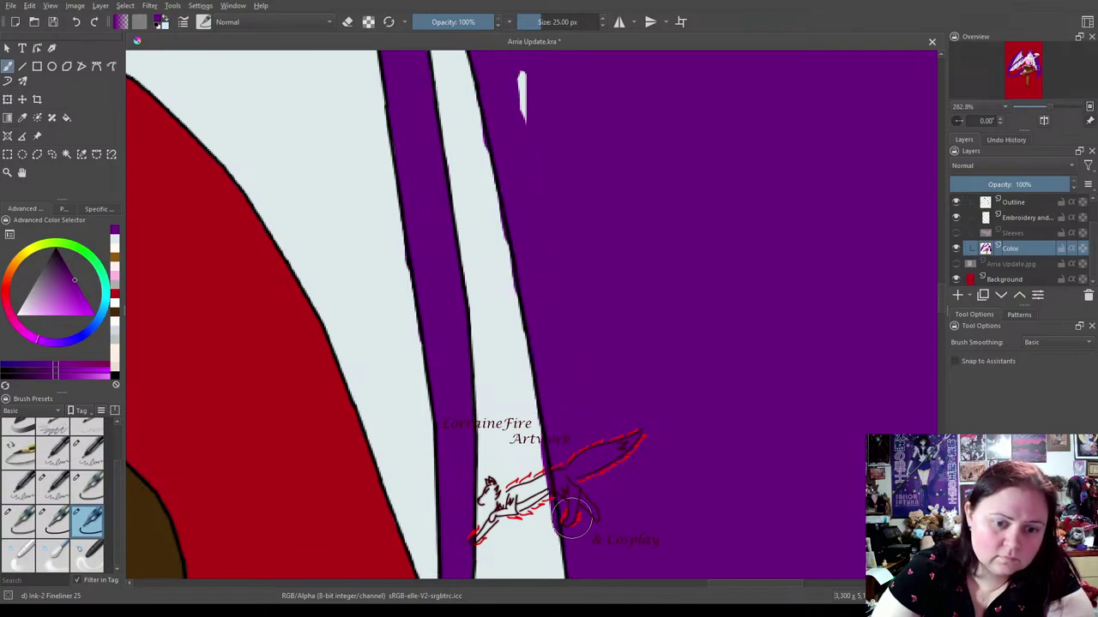
{"action": "left_click_drag", "start_coordinate": [524, 124], "coordinate": [522, 81]}
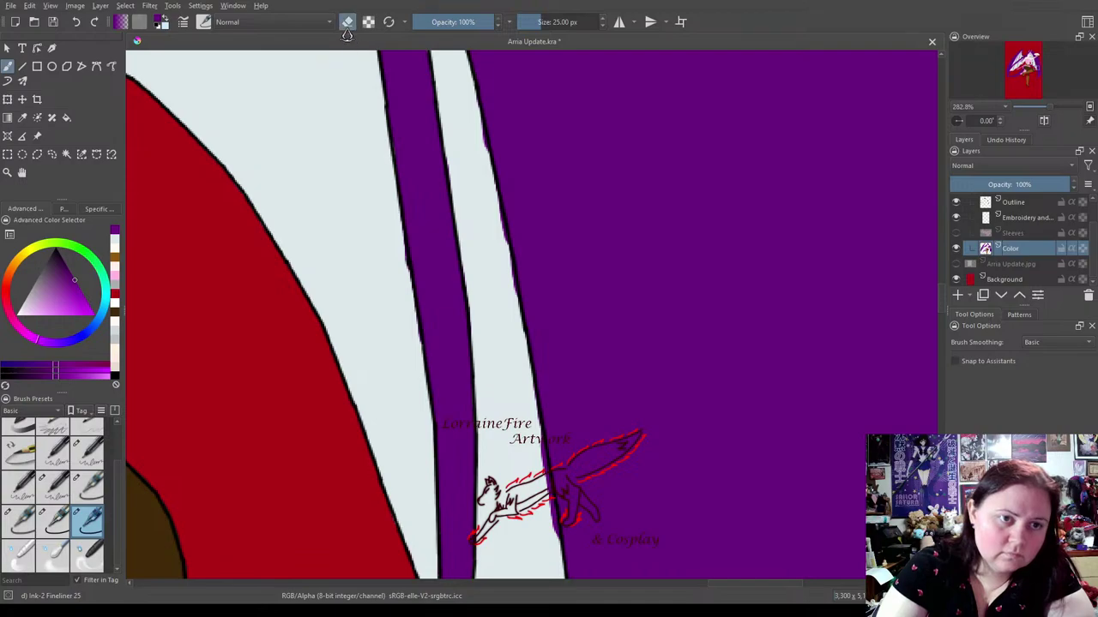
{"action": "left_click", "coordinate": [115, 244]}
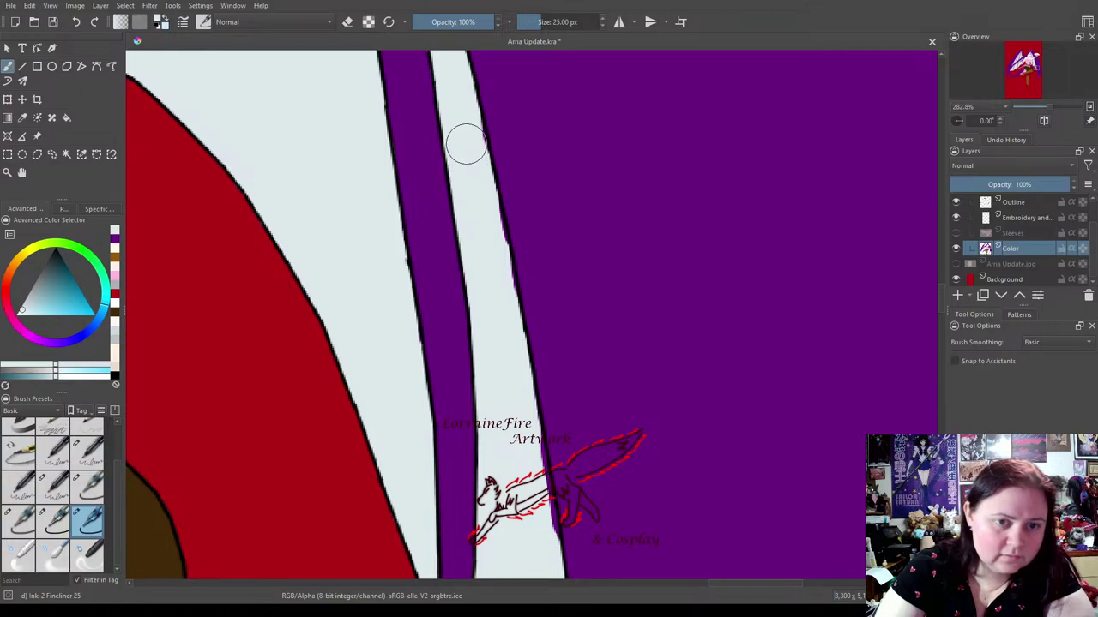
{"action": "left_click", "coordinate": [55, 520]}
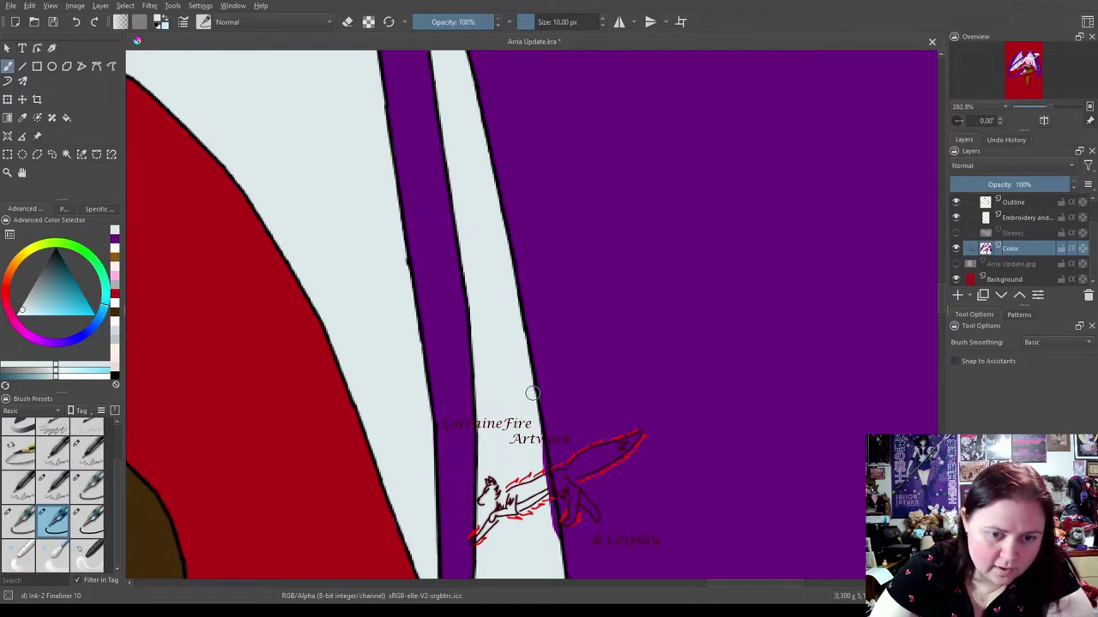
{"action": "left_click_drag", "start_coordinate": [537, 499], "coordinate": [547, 508]}
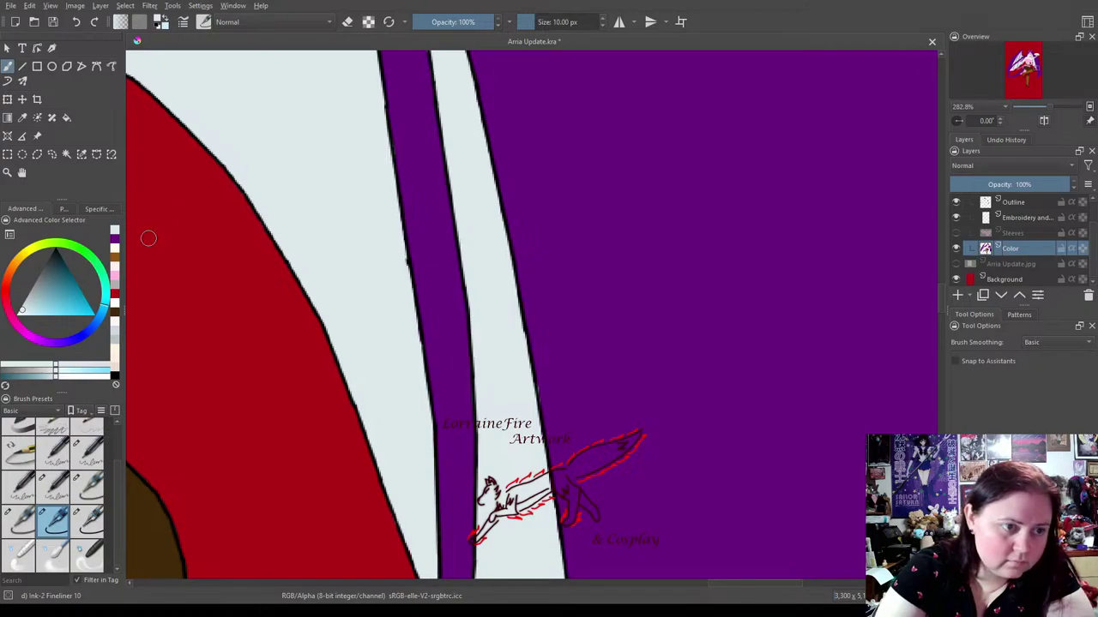
{"action": "left_click", "coordinate": [114, 244]}
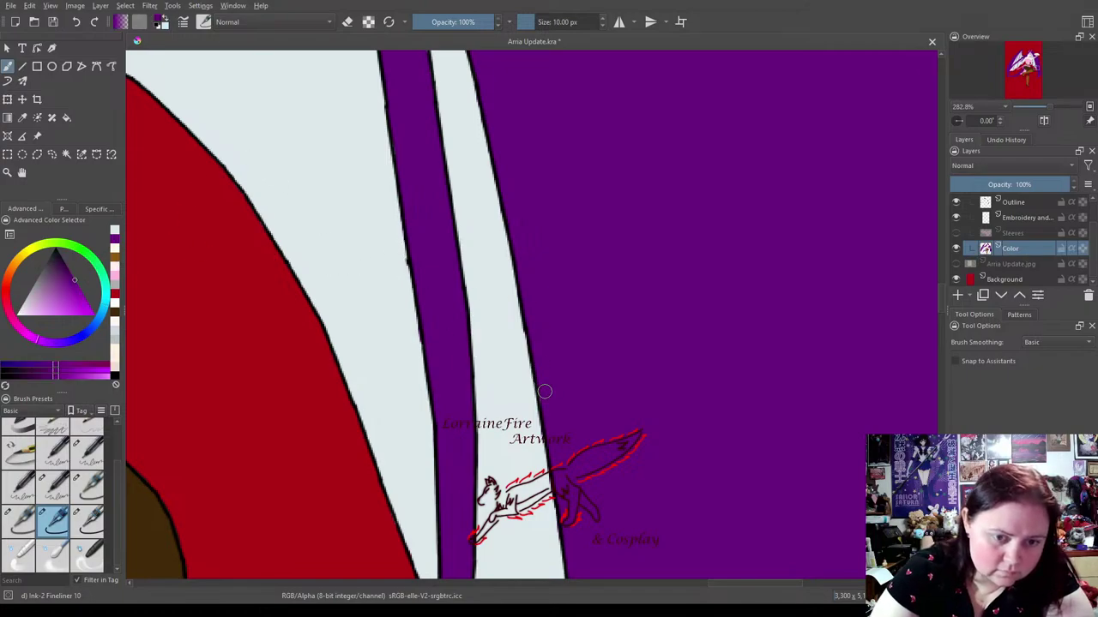
Erase the stray pale specks and the pale spill beneath the top of the white cloth's curved edge at 25 px.
{"action": "left_click_drag", "start_coordinate": [526, 223], "coordinate": [631, 399]}
{"action": "left_click", "coordinate": [88, 520]}
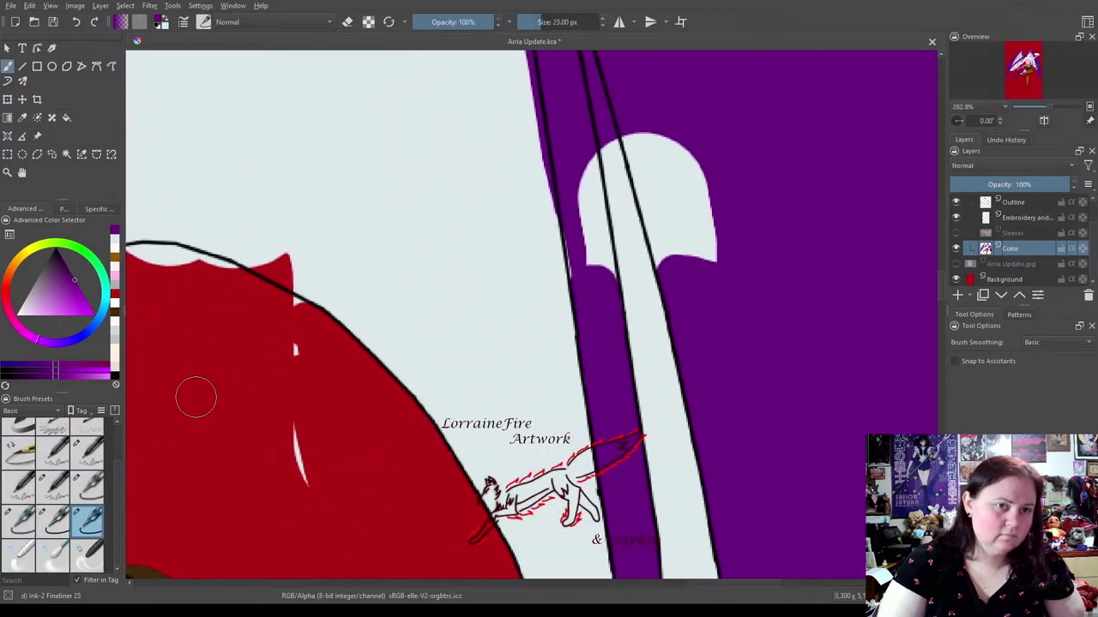
{"action": "key", "text": "e"}
{"action": "key", "text": "ctrl+z"}
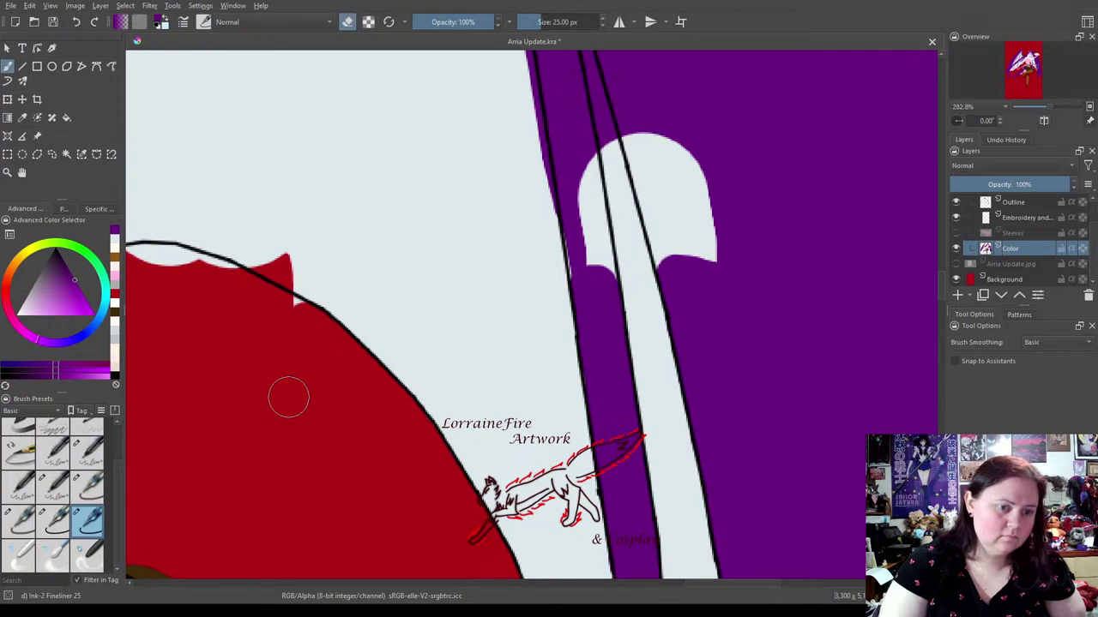
{"action": "mouse_move", "coordinate": [229, 283]}
{"action": "left_mouse_down"}
{"action": "mouse_move", "coordinate": [154, 265]}
{"action": "mouse_move", "coordinate": [172, 262]}
{"action": "mouse_move", "coordinate": [134, 266]}
{"action": "left_mouse_up"}
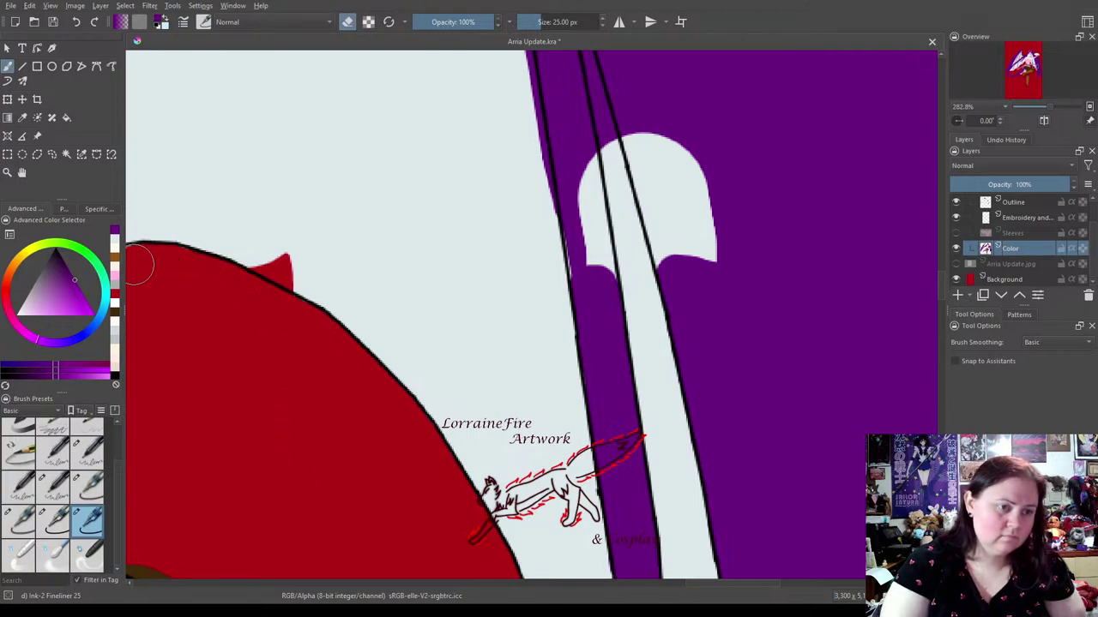
Fill the red notch above the curved outline of the white cloth with pale grey at 10 px.
{"action": "left_click", "coordinate": [52, 523]}
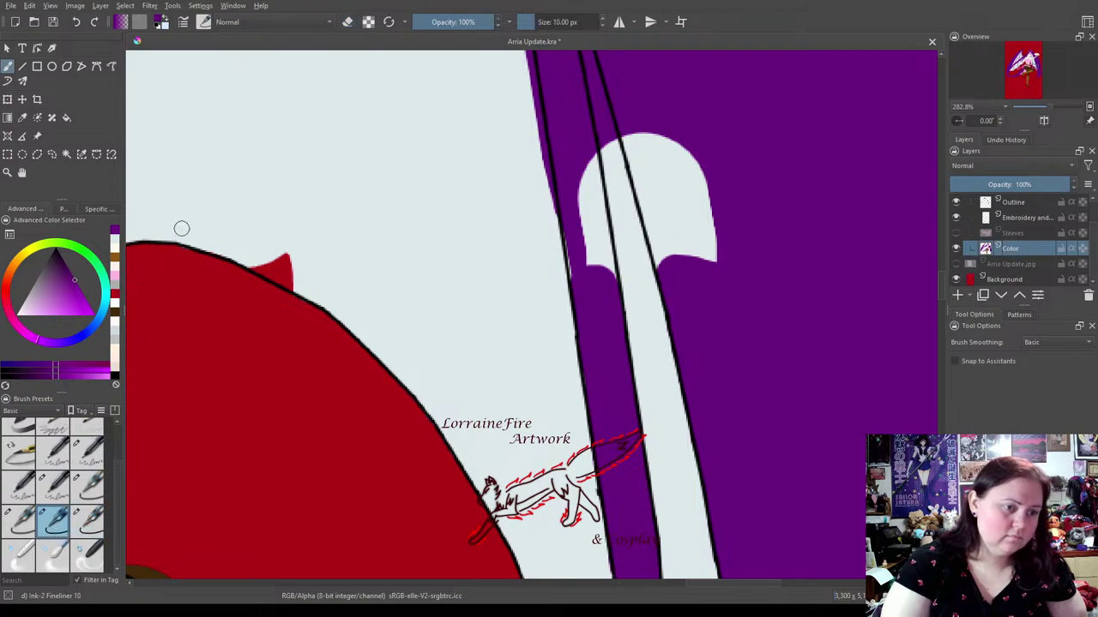
{"action": "left_click", "coordinate": [116, 252]}
{"action": "mouse_move", "coordinate": [248, 263]}
{"action": "left_mouse_down"}
{"action": "mouse_move", "coordinate": [300, 291]}
{"action": "mouse_move", "coordinate": [285, 264]}
{"action": "left_mouse_up"}
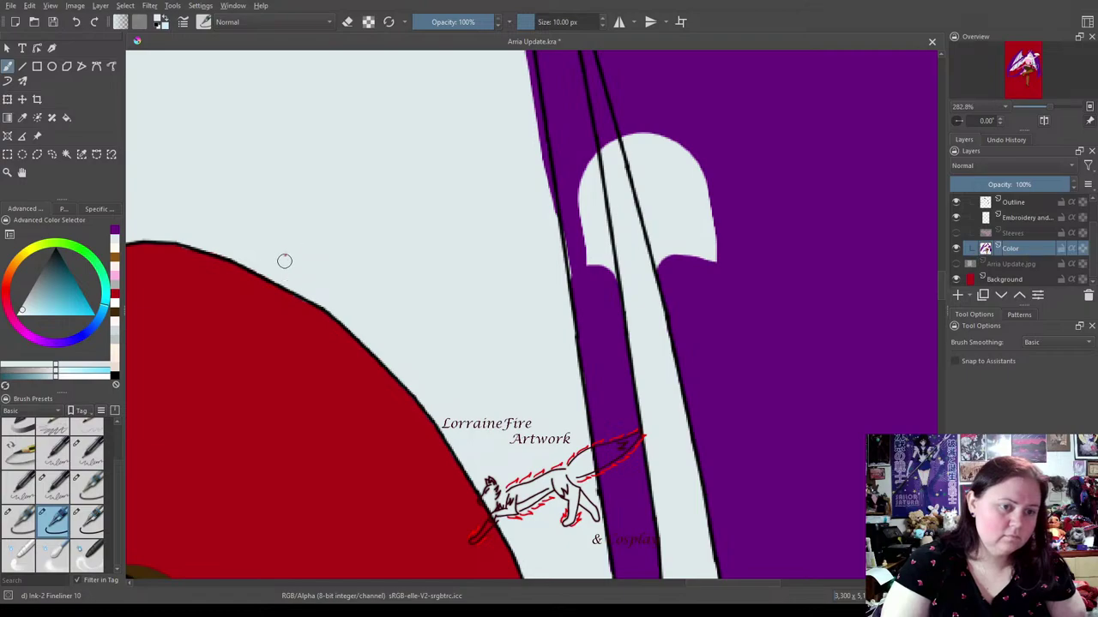
Paint the narrow upper end of the white strip pale grey up to where its two outlines meet, at 10 px.
{"action": "left_click_drag", "start_coordinate": [777, 238], "coordinate": [603, 408]}
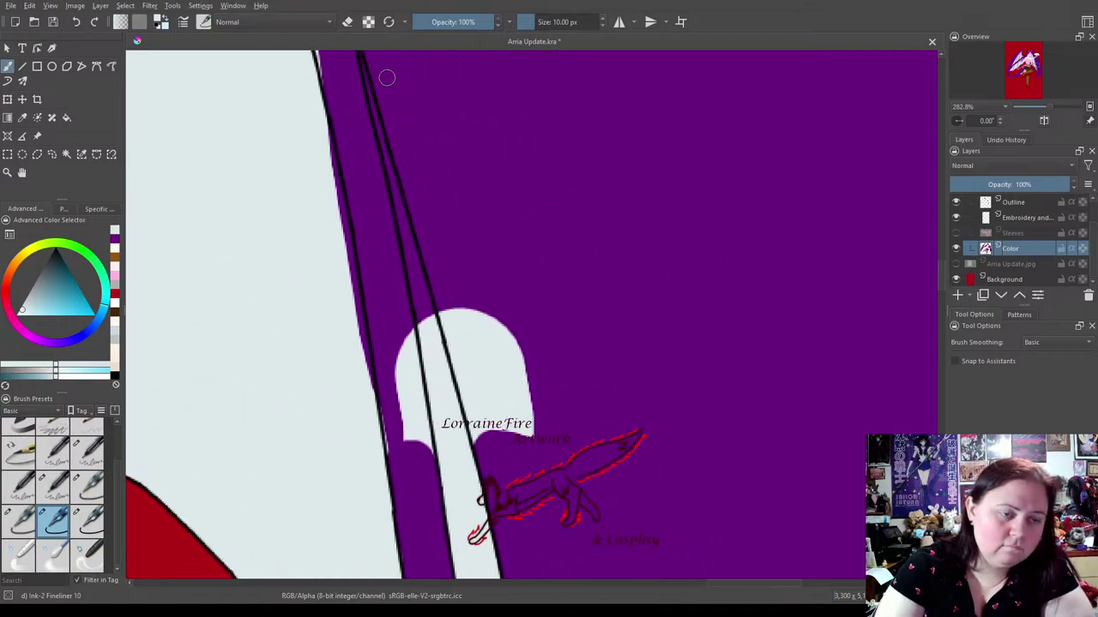
{"action": "left_click_drag", "start_coordinate": [485, 203], "coordinate": [496, 304]}
{"action": "left_click_drag", "start_coordinate": [359, 128], "coordinate": [433, 413]}
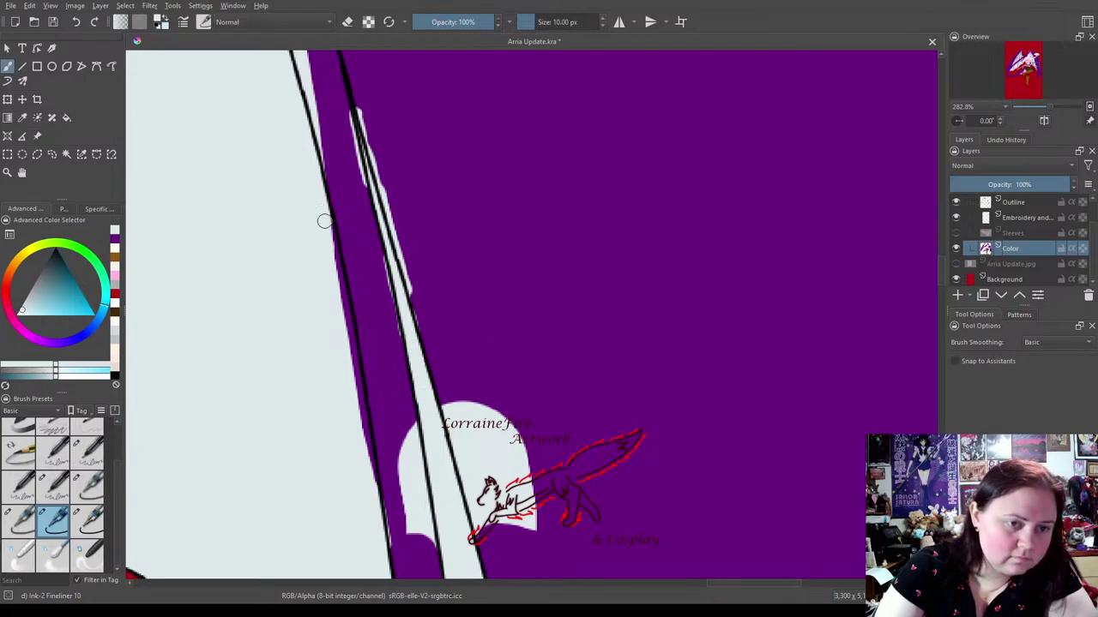
Paint the large white cloth's edge pale grey up to its outline and cover the pale spill around the narrow strip with purple.
{"action": "left_click_drag", "start_coordinate": [331, 239], "coordinate": [359, 420]}
{"action": "left_click_drag", "start_coordinate": [355, 381], "coordinate": [366, 459]}
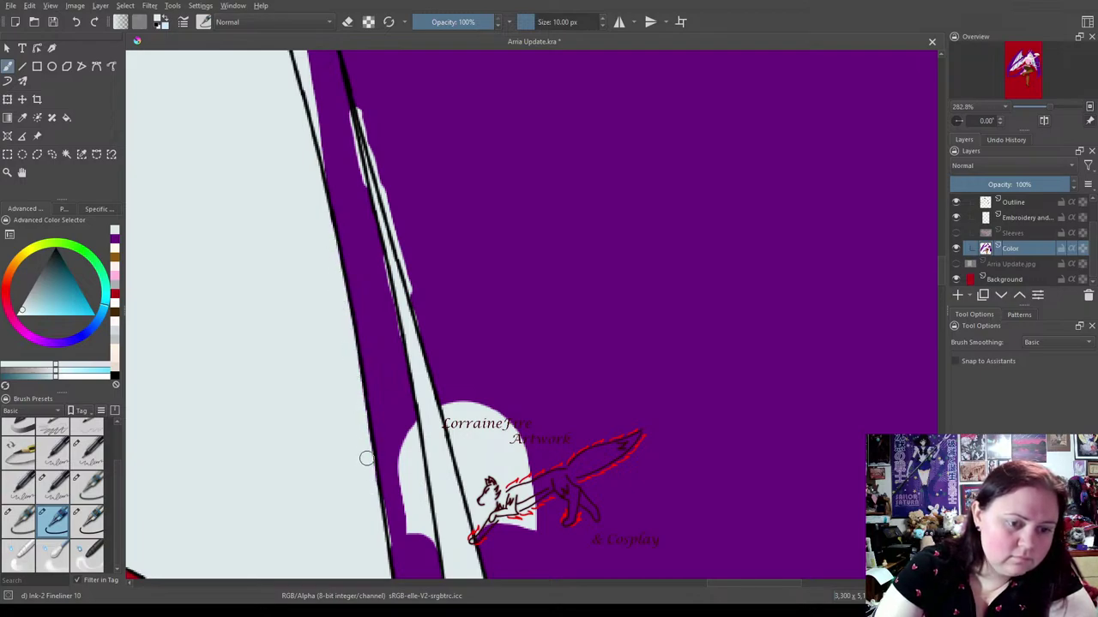
{"action": "left_click", "coordinate": [115, 242]}
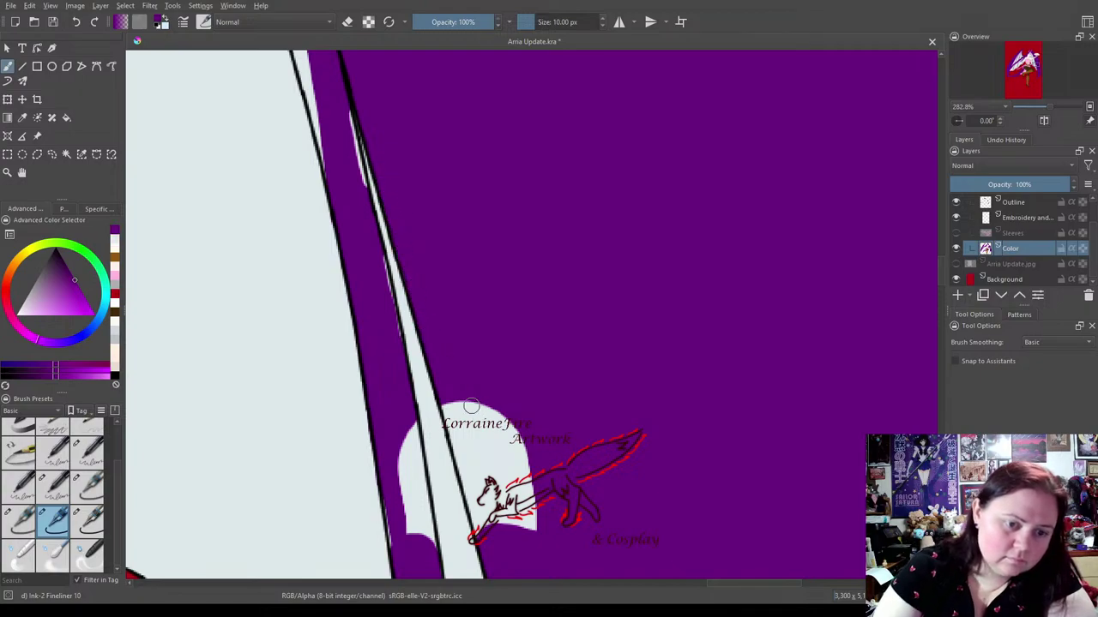
{"action": "mouse_move", "coordinate": [448, 400]}
{"action": "left_mouse_down"}
{"action": "mouse_move", "coordinate": [472, 506]}
{"action": "mouse_move", "coordinate": [472, 494]}
{"action": "left_mouse_up"}
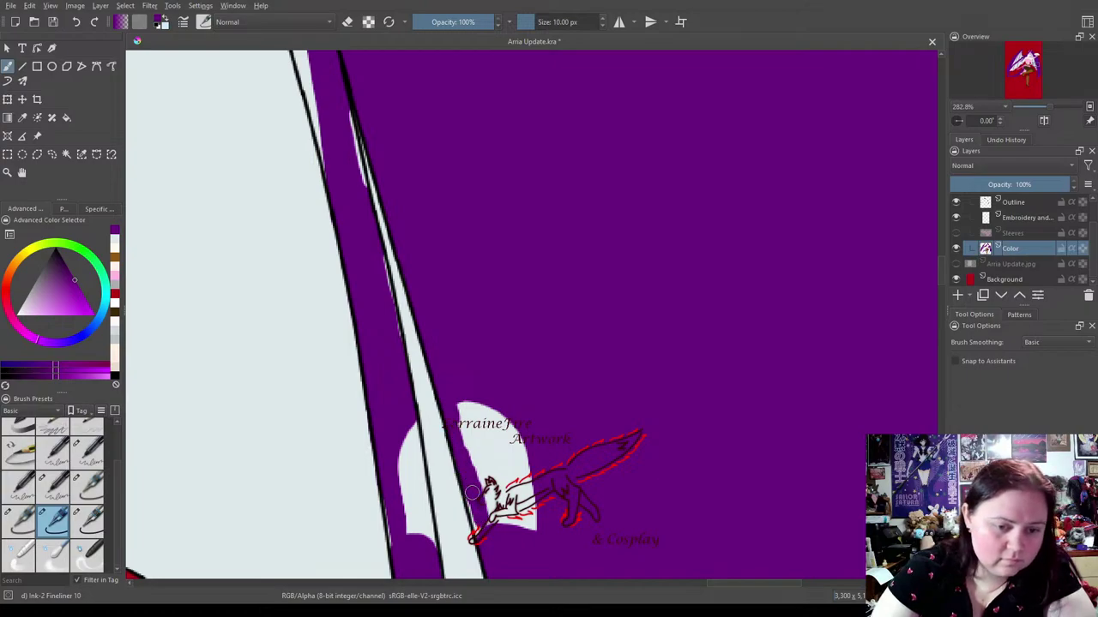
{"action": "mouse_move", "coordinate": [484, 543]}
{"action": "left_mouse_down"}
{"action": "mouse_move", "coordinate": [501, 510]}
{"action": "mouse_move", "coordinate": [480, 403]}
{"action": "mouse_move", "coordinate": [519, 515]}
{"action": "mouse_move", "coordinate": [505, 416]}
{"action": "mouse_move", "coordinate": [512, 425]}
{"action": "left_mouse_up"}
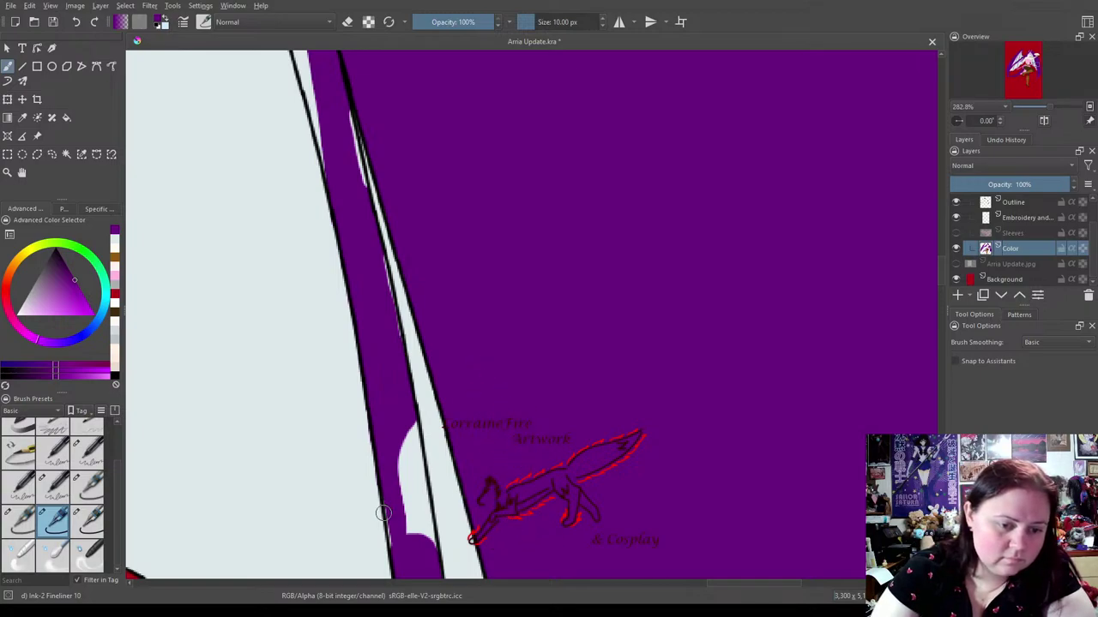
{"action": "mouse_move", "coordinate": [408, 422]}
{"action": "left_mouse_down"}
{"action": "mouse_move", "coordinate": [429, 536]}
{"action": "mouse_move", "coordinate": [422, 505]}
{"action": "mouse_move", "coordinate": [403, 520]}
{"action": "mouse_move", "coordinate": [407, 447]}
{"action": "left_mouse_up"}
Cover the pale sliver between the large cloth's outline and the narrow strip's upper end with purple.
{"action": "left_click_drag", "start_coordinate": [431, 342], "coordinate": [526, 412]}
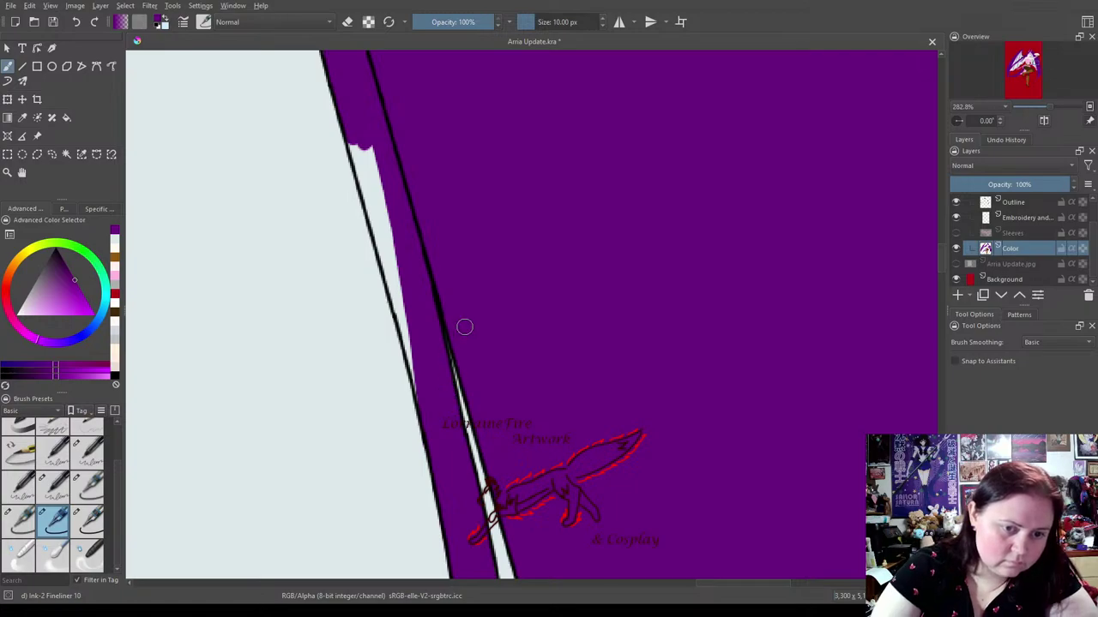
{"action": "left_click_drag", "start_coordinate": [357, 154], "coordinate": [379, 231]}
{"action": "left_click_drag", "start_coordinate": [375, 220], "coordinate": [416, 376]}
{"action": "left_click_drag", "start_coordinate": [400, 283], "coordinate": [363, 153]}
Paint the outer triangles of the sword hilt's wrap purple, using 10 px near the tip and 5 px along the grip.
{"action": "left_click_drag", "start_coordinate": [424, 199], "coordinate": [576, 384]}
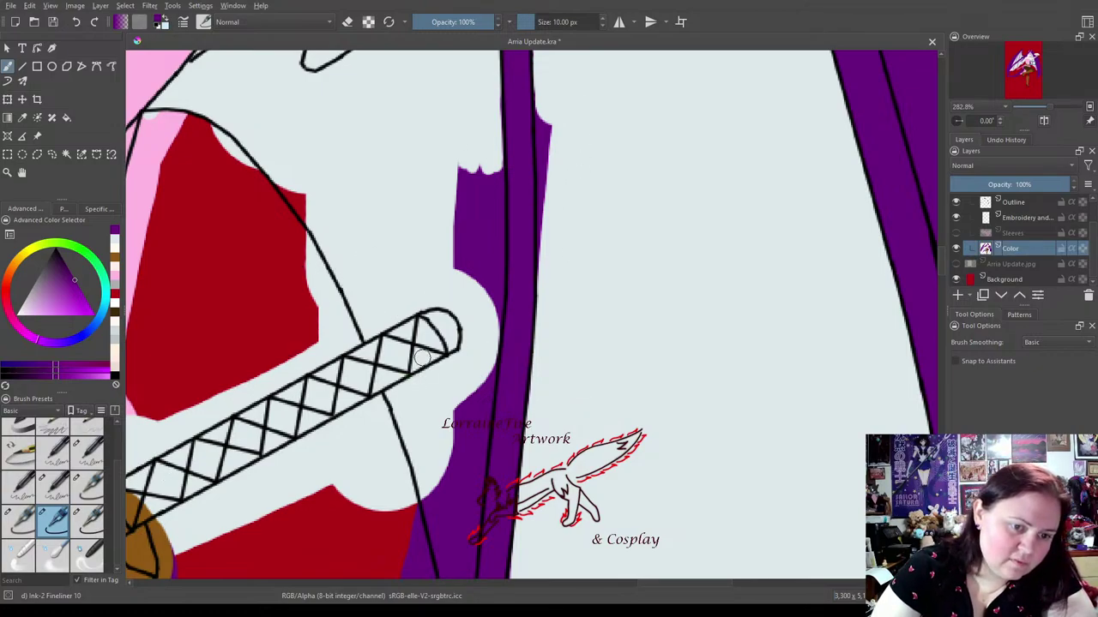
{"action": "left_click_drag", "start_coordinate": [415, 373], "coordinate": [433, 359]}
{"action": "mouse_move", "coordinate": [399, 327]}
{"action": "left_mouse_down"}
{"action": "mouse_move", "coordinate": [408, 337]}
{"action": "mouse_move", "coordinate": [410, 317]}
{"action": "left_mouse_up"}
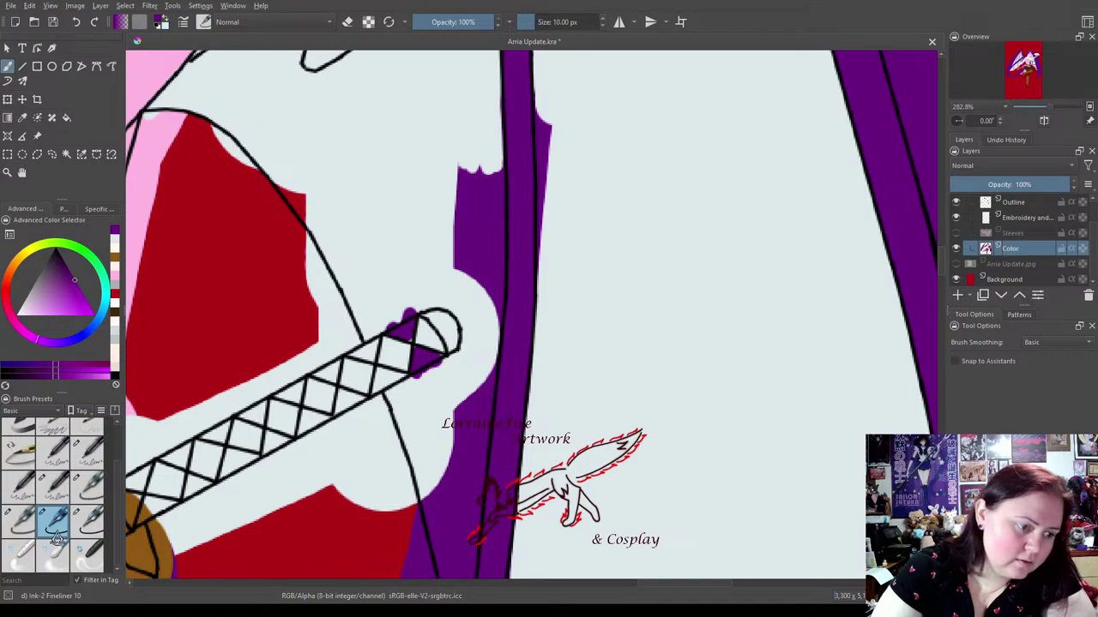
{"action": "left_click", "coordinate": [15, 521]}
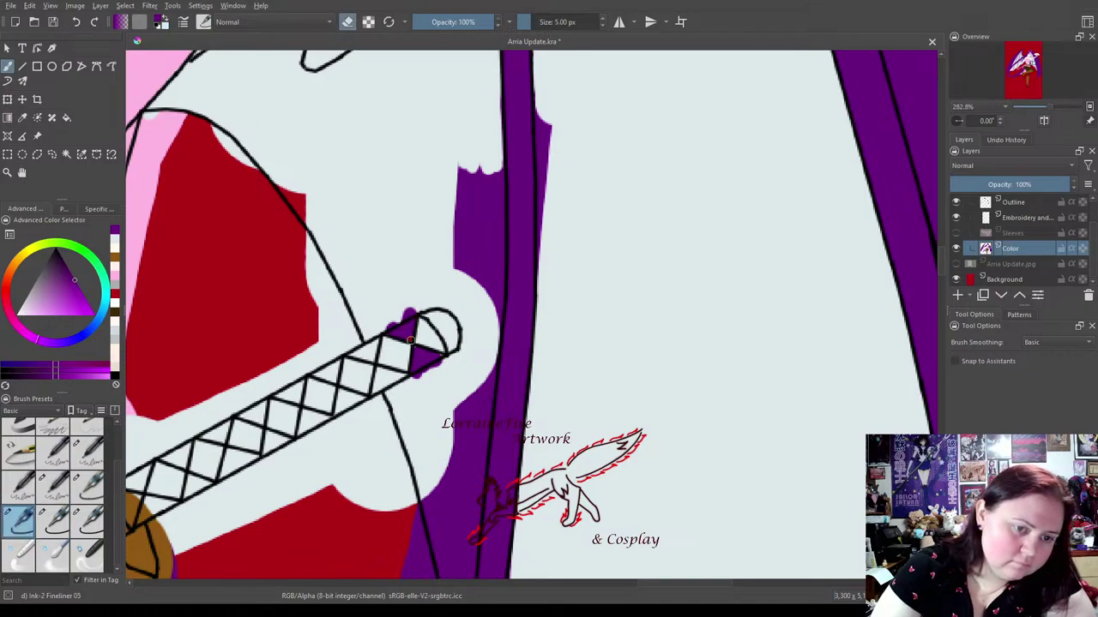
{"action": "left_click", "coordinate": [349, 22]}
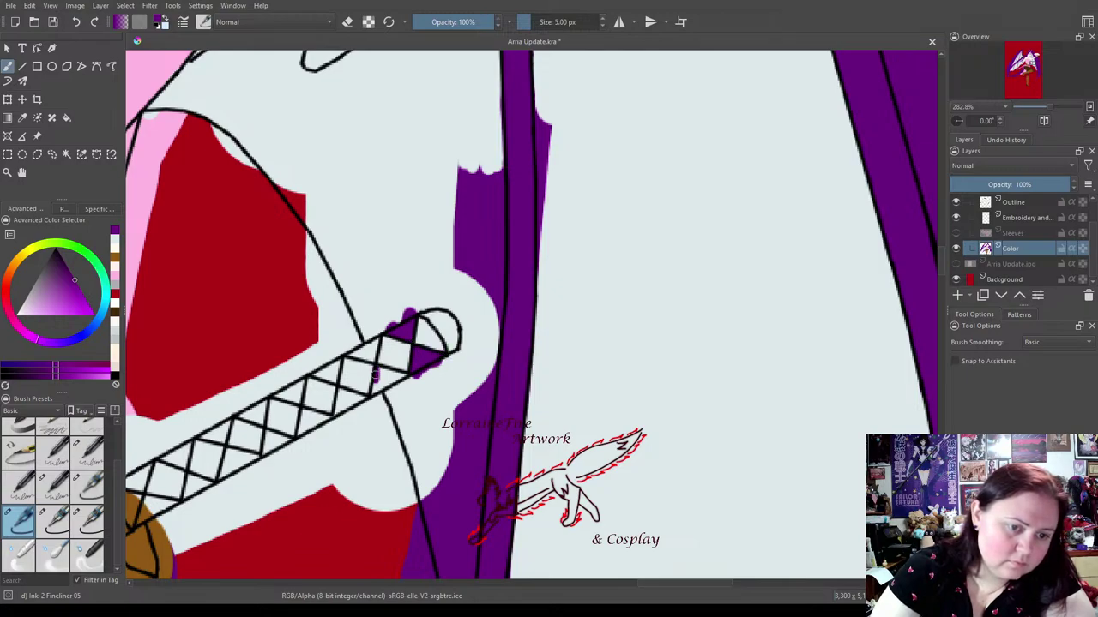
{"action": "left_click_drag", "start_coordinate": [377, 390], "coordinate": [402, 376]}
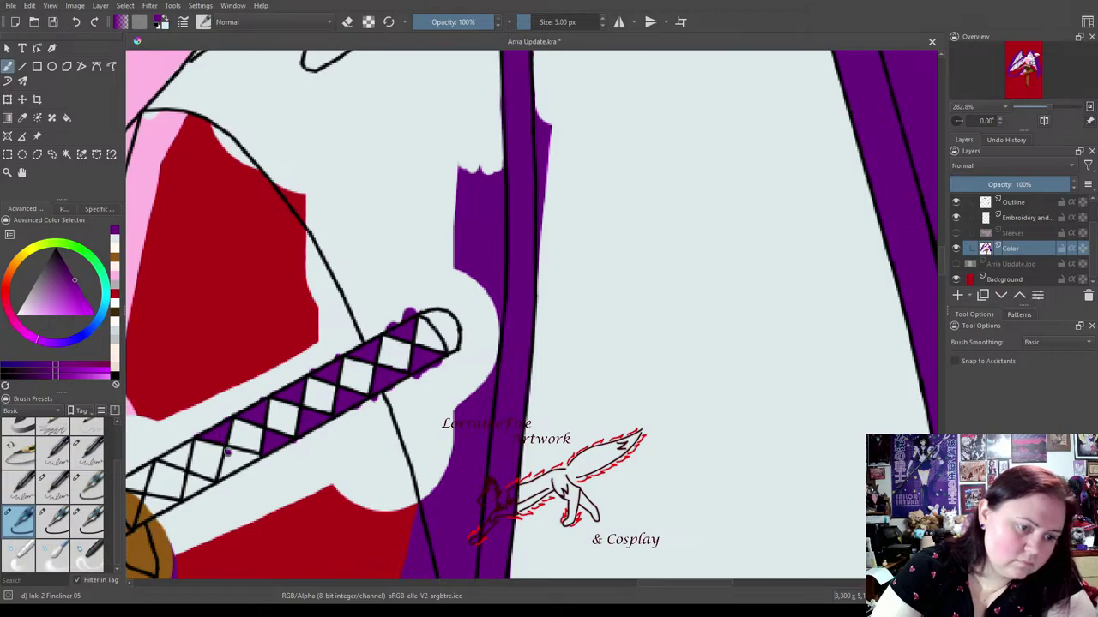
{"action": "left_click_drag", "start_coordinate": [223, 472], "coordinate": [230, 469]}
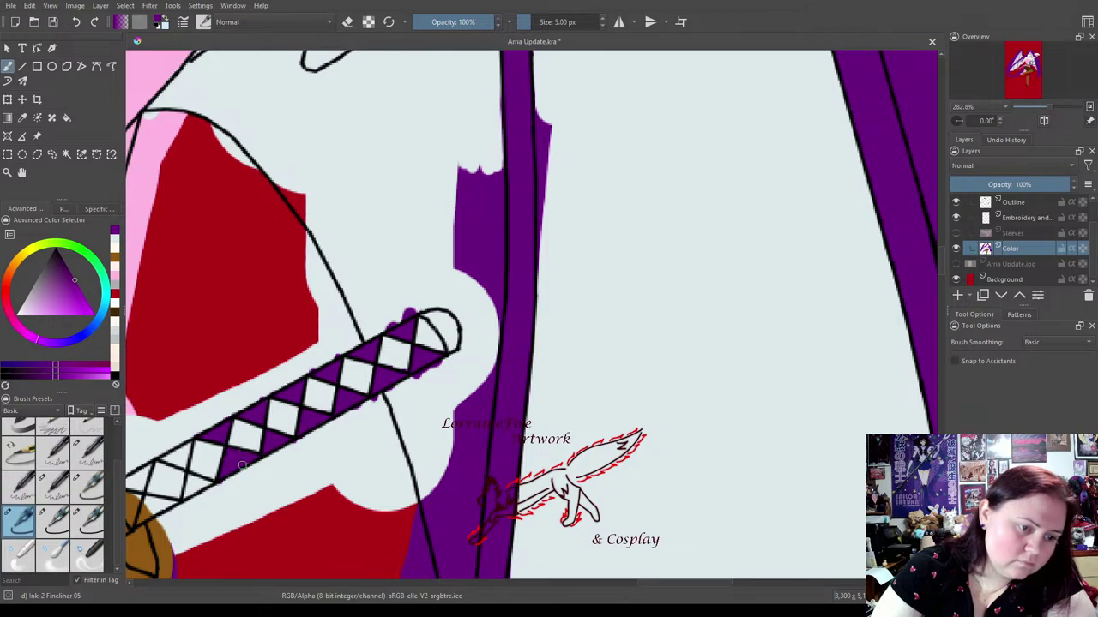
Touch up the hilt's end cap with pale grey and the neighbouring wrap triangle with purple at 5 px.
{"action": "key", "text": "x"}
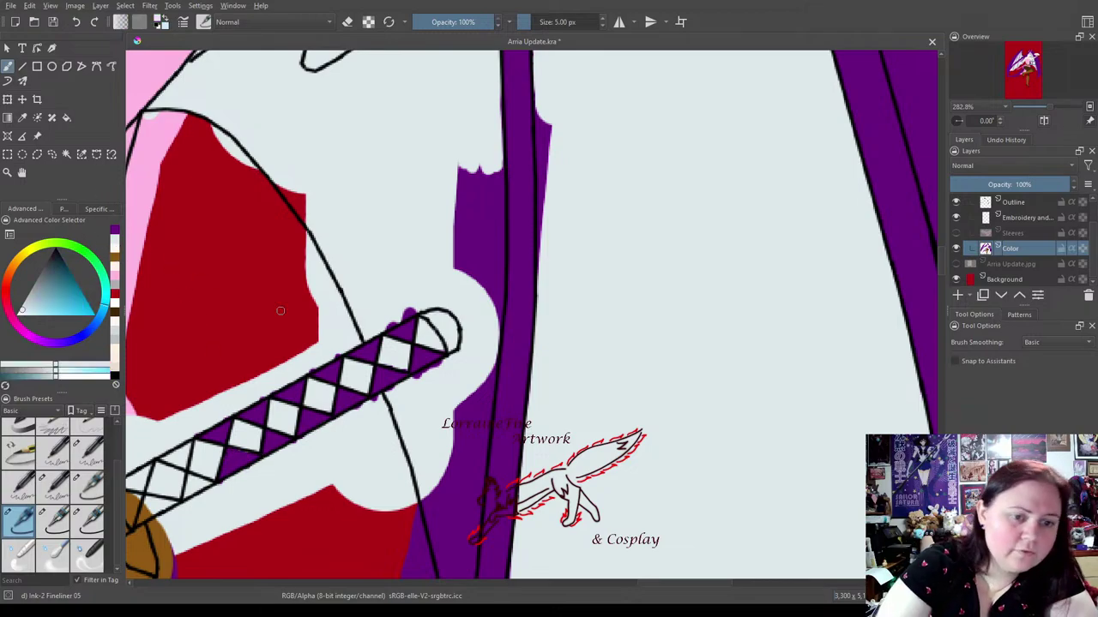
{"action": "left_click_drag", "start_coordinate": [442, 349], "coordinate": [448, 351]}
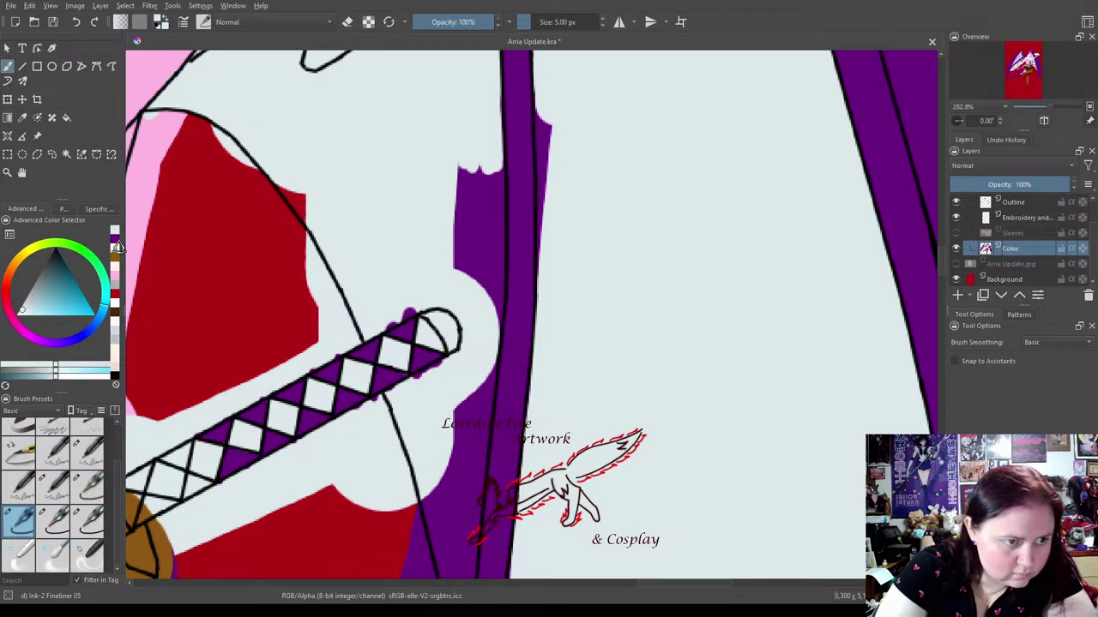
{"action": "key", "text": "x"}
{"action": "left_click_drag", "start_coordinate": [401, 375], "coordinate": [408, 375]}
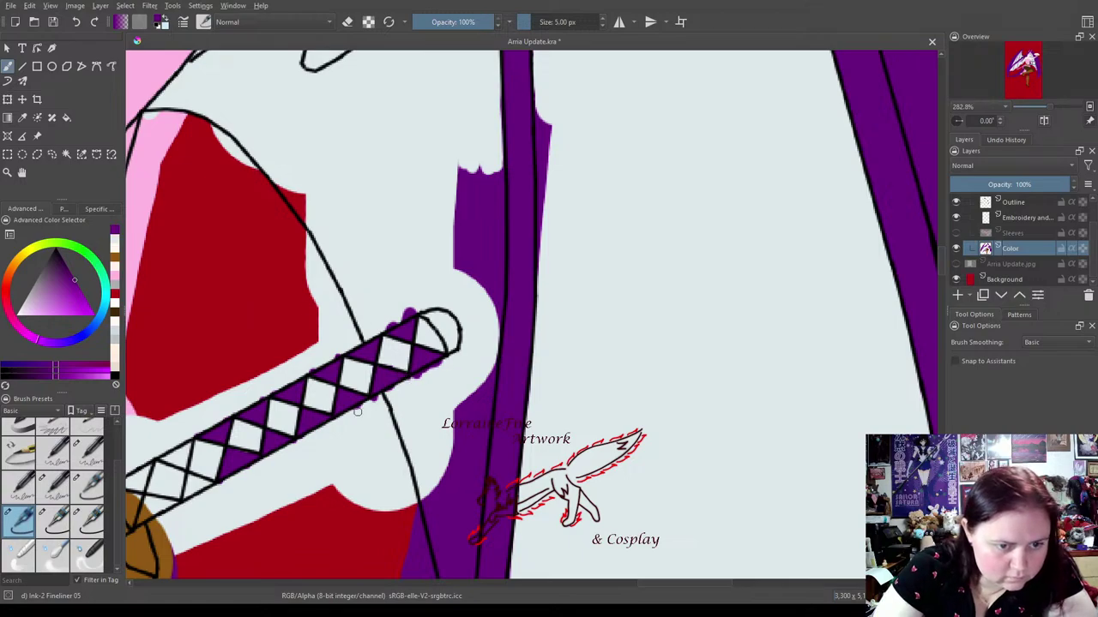
Cover the purple spill around the hilt's tip and between the curved outline and the purple strip with pale grey at 10 px.
{"action": "left_click", "coordinate": [116, 245]}
{"action": "left_click", "coordinate": [57, 520]}
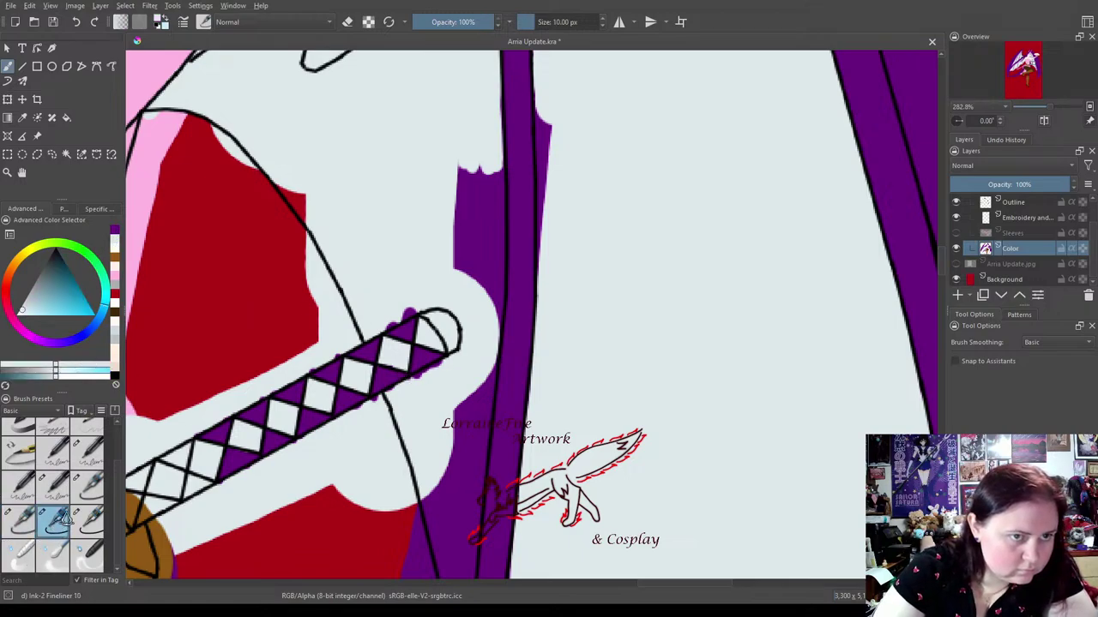
{"action": "left_click_drag", "start_coordinate": [416, 383], "coordinate": [452, 349]}
{"action": "mouse_move", "coordinate": [376, 324]}
{"action": "left_mouse_down"}
{"action": "mouse_move", "coordinate": [421, 304]}
{"action": "mouse_move", "coordinate": [451, 314]}
{"action": "mouse_move", "coordinate": [466, 410]}
{"action": "mouse_move", "coordinate": [492, 309]}
{"action": "mouse_move", "coordinate": [468, 578]}
{"action": "mouse_move", "coordinate": [444, 572]}
{"action": "mouse_move", "coordinate": [429, 510]}
{"action": "mouse_move", "coordinate": [446, 519]}
{"action": "mouse_move", "coordinate": [456, 556]}
{"action": "mouse_move", "coordinate": [480, 381]}
{"action": "mouse_move", "coordinate": [446, 505]}
{"action": "left_mouse_up"}
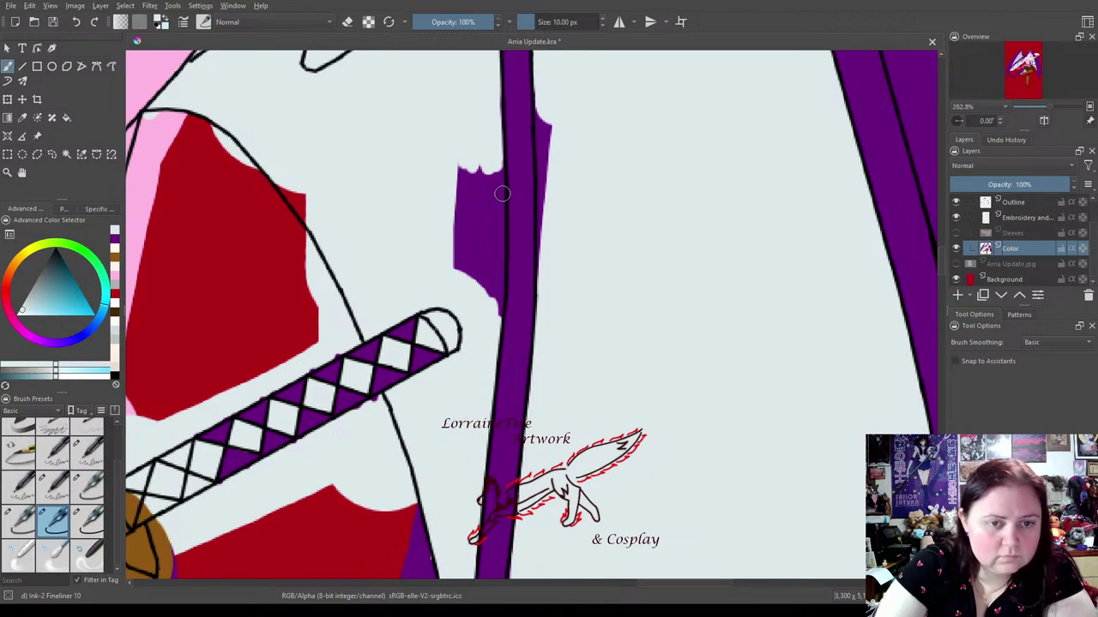
Cover the purple overruns on both sides of the strip and the red corner outside the curved outline with pale grey.
{"action": "left_click_drag", "start_coordinate": [538, 91], "coordinate": [544, 276]}
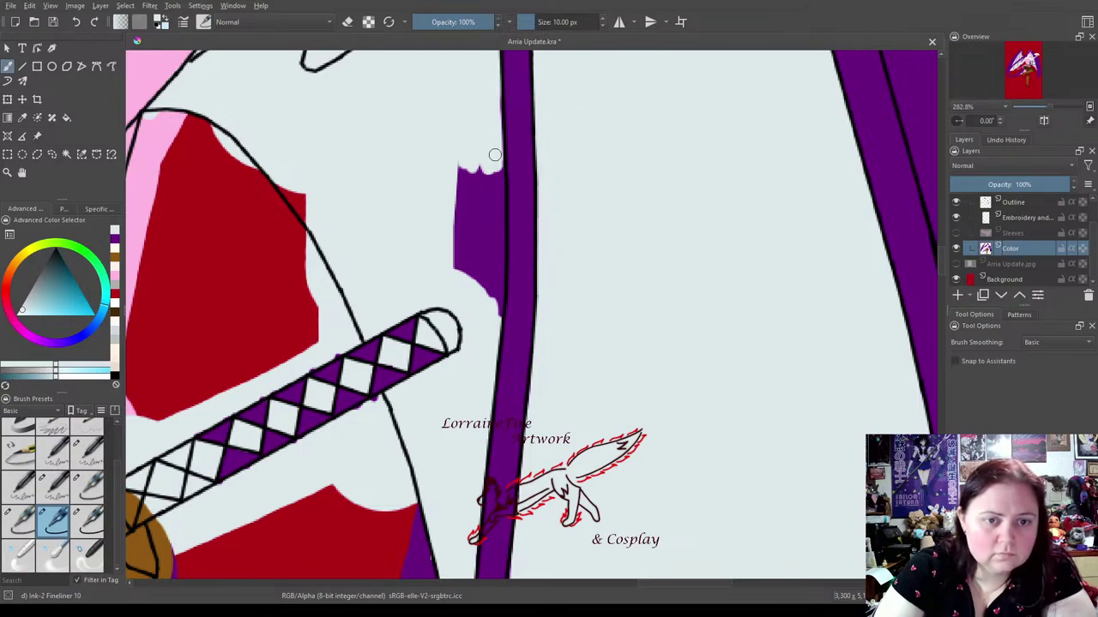
{"action": "mouse_move", "coordinate": [495, 172]}
{"action": "left_mouse_down"}
{"action": "mouse_move", "coordinate": [492, 321]}
{"action": "mouse_move", "coordinate": [488, 199]}
{"action": "mouse_move", "coordinate": [489, 282]}
{"action": "mouse_move", "coordinate": [457, 262]}
{"action": "mouse_move", "coordinate": [465, 267]}
{"action": "mouse_move", "coordinate": [467, 248]}
{"action": "mouse_move", "coordinate": [454, 148]}
{"action": "mouse_move", "coordinate": [478, 248]}
{"action": "left_mouse_up"}
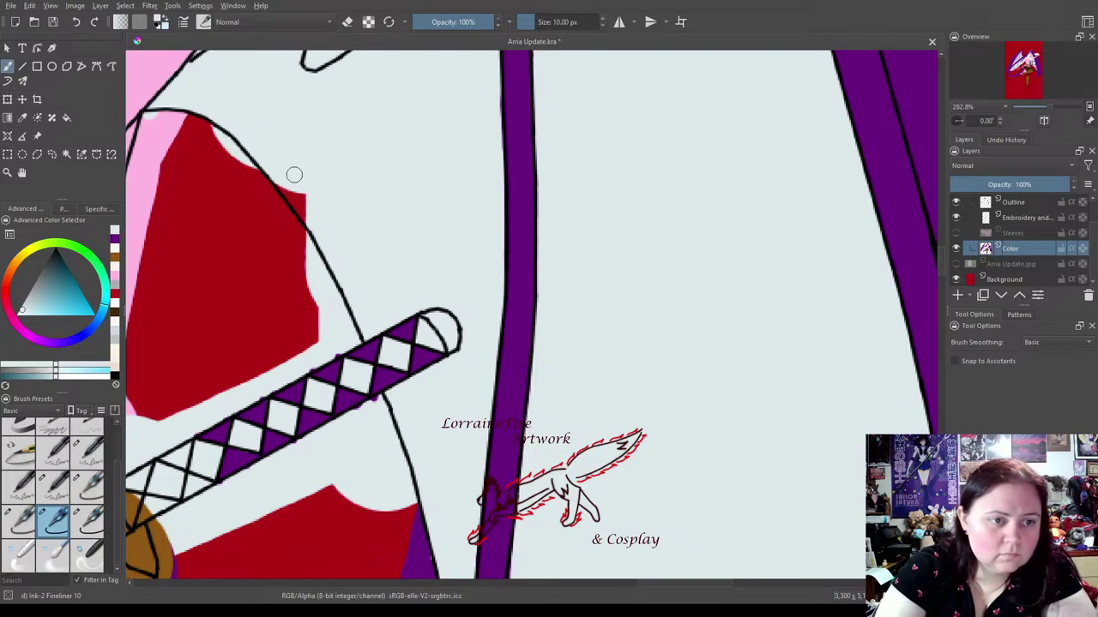
{"action": "left_click_drag", "start_coordinate": [289, 191], "coordinate": [310, 223]}
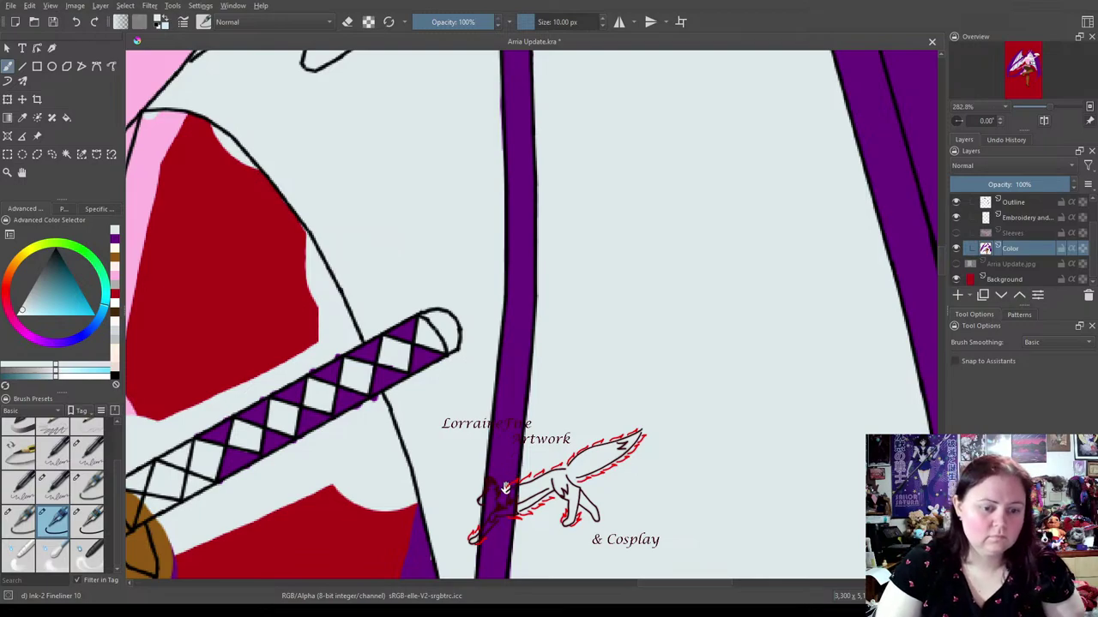
Fill the wedge between the curved outline and the purple strip's lower end with pale grey, tidying the strip's other edge.
{"action": "left_click_drag", "start_coordinate": [506, 489], "coordinate": [588, 262]}
{"action": "mouse_move", "coordinate": [593, 354]}
{"action": "left_mouse_down"}
{"action": "mouse_move", "coordinate": [575, 476]}
{"action": "mouse_move", "coordinate": [589, 454]}
{"action": "mouse_move", "coordinate": [603, 454]}
{"action": "left_mouse_up"}
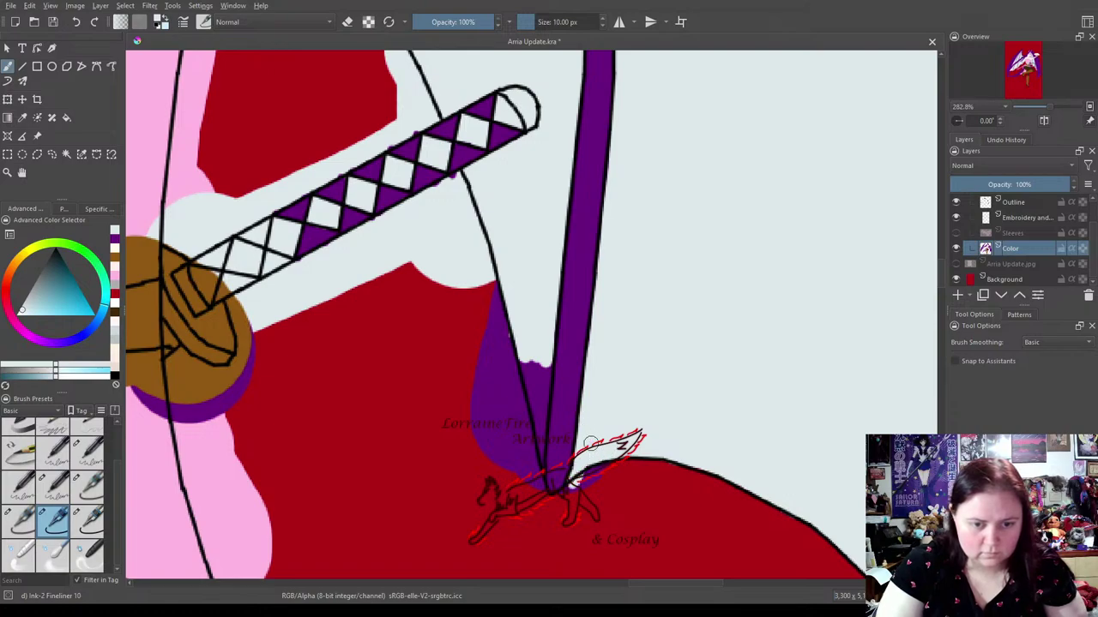
{"action": "mouse_move", "coordinate": [529, 439]}
{"action": "left_mouse_down"}
{"action": "mouse_move", "coordinate": [537, 470]}
{"action": "mouse_move", "coordinate": [546, 368]}
{"action": "mouse_move", "coordinate": [536, 390]}
{"action": "mouse_move", "coordinate": [525, 359]}
{"action": "mouse_move", "coordinate": [533, 390]}
{"action": "left_mouse_up"}
Erase the pale and purple spill beneath the sword hilt and around the purple strip's lower tip at 25 px.
{"action": "left_click", "coordinate": [94, 521]}
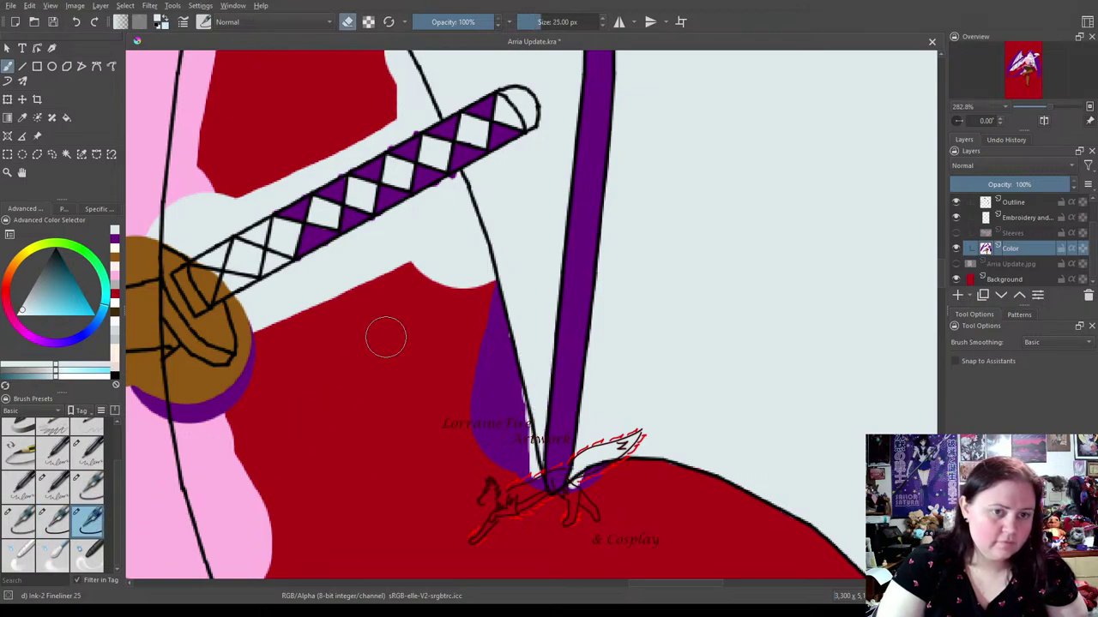
{"action": "mouse_move", "coordinate": [393, 259]}
{"action": "left_mouse_down"}
{"action": "mouse_move", "coordinate": [382, 240]}
{"action": "mouse_move", "coordinate": [453, 195]}
{"action": "mouse_move", "coordinate": [433, 214]}
{"action": "mouse_move", "coordinate": [450, 210]}
{"action": "mouse_move", "coordinate": [461, 236]}
{"action": "left_mouse_up"}
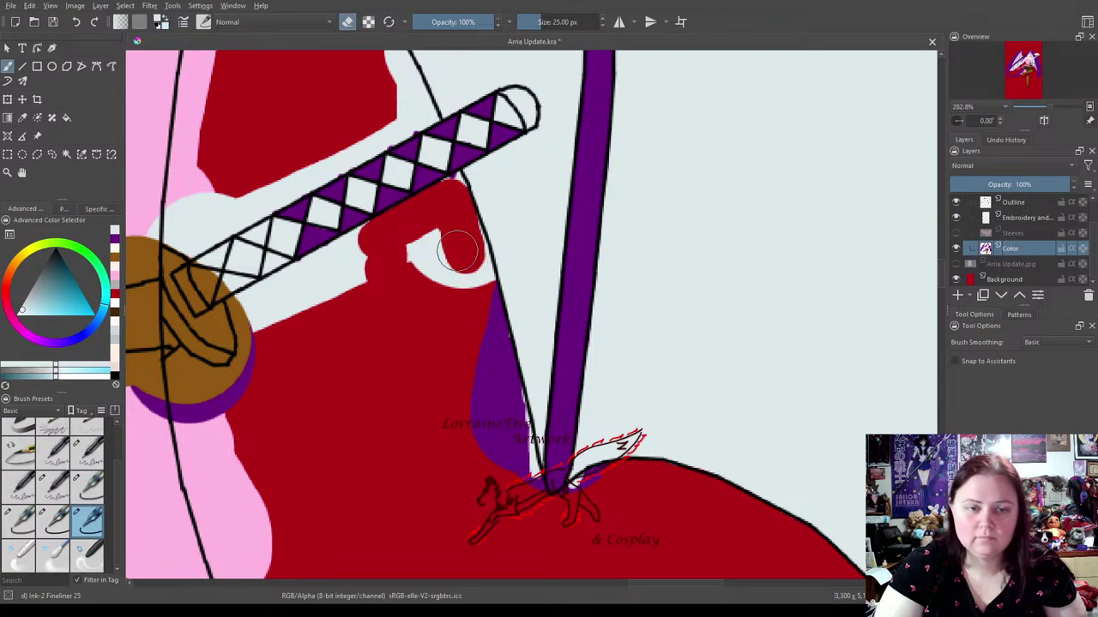
{"action": "mouse_move", "coordinate": [449, 238]}
{"action": "left_mouse_down"}
{"action": "mouse_move", "coordinate": [527, 496]}
{"action": "mouse_move", "coordinate": [497, 451]}
{"action": "mouse_move", "coordinate": [470, 334]}
{"action": "mouse_move", "coordinate": [427, 244]}
{"action": "mouse_move", "coordinate": [422, 275]}
{"action": "left_mouse_up"}
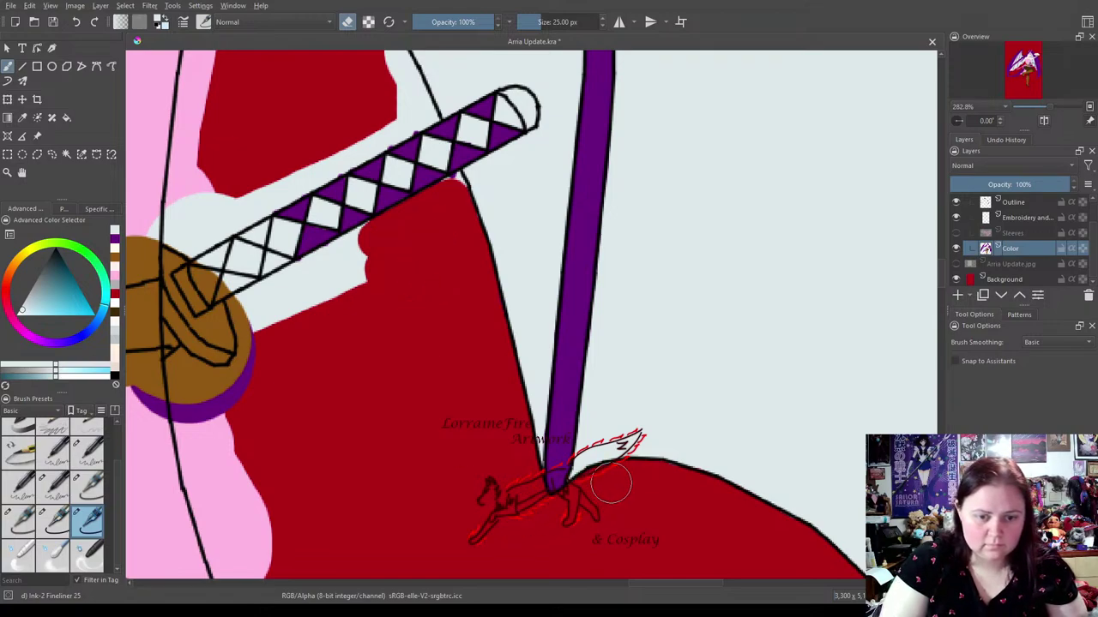
{"action": "left_click_drag", "start_coordinate": [589, 470], "coordinate": [348, 161]}
{"action": "left_click", "coordinate": [52, 519]}
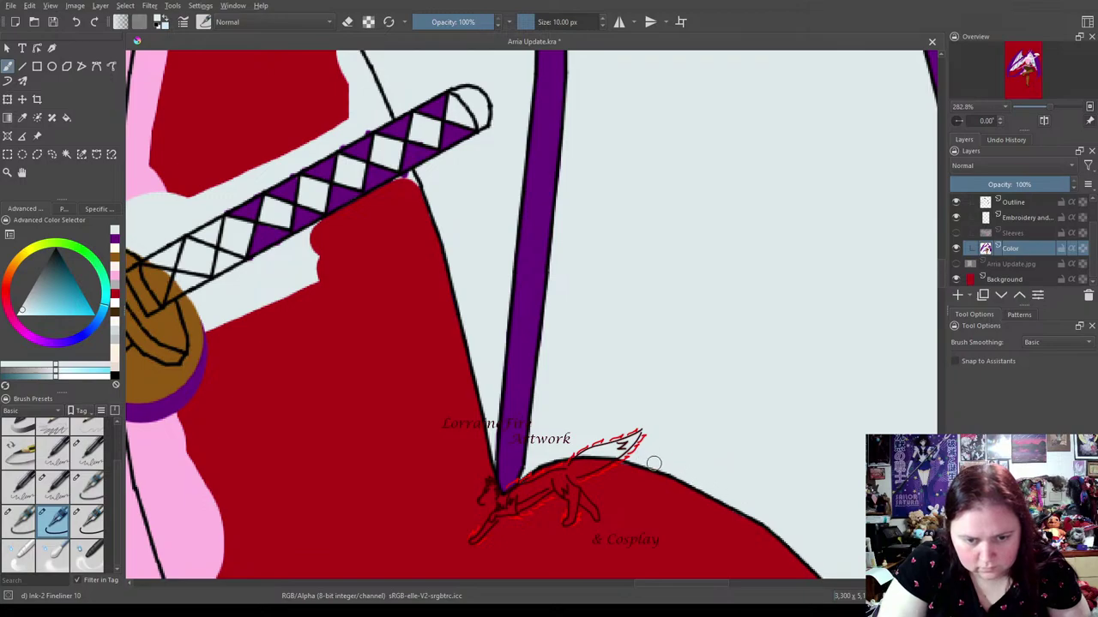
Erase the pink and pale spill inside the curved opening above the hilt at 25 px, cleaning the remaining edges at 10 px.
{"action": "left_click_drag", "start_coordinate": [399, 294], "coordinate": [640, 430]}
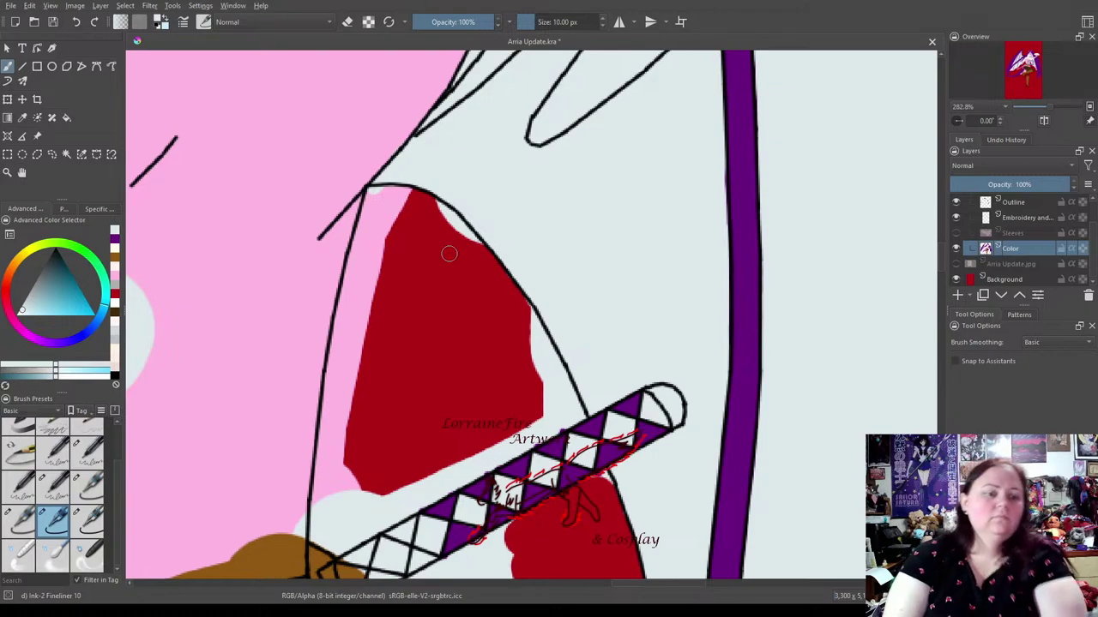
{"action": "left_click", "coordinate": [88, 518]}
{"action": "mouse_move", "coordinate": [389, 213]}
{"action": "left_mouse_down"}
{"action": "mouse_move", "coordinate": [356, 302]}
{"action": "mouse_move", "coordinate": [329, 490]}
{"action": "mouse_move", "coordinate": [366, 497]}
{"action": "mouse_move", "coordinate": [330, 535]}
{"action": "mouse_move", "coordinate": [435, 471]}
{"action": "mouse_move", "coordinate": [373, 510]}
{"action": "mouse_move", "coordinate": [433, 482]}
{"action": "mouse_move", "coordinate": [478, 443]}
{"action": "mouse_move", "coordinate": [458, 466]}
{"action": "mouse_move", "coordinate": [553, 413]}
{"action": "mouse_move", "coordinate": [328, 503]}
{"action": "mouse_move", "coordinate": [327, 521]}
{"action": "mouse_move", "coordinate": [318, 515]}
{"action": "left_mouse_up"}
{"action": "mouse_move", "coordinate": [391, 212]}
{"action": "left_mouse_down"}
{"action": "mouse_move", "coordinate": [459, 244]}
{"action": "mouse_move", "coordinate": [524, 332]}
{"action": "left_mouse_up"}
{"action": "left_click_drag", "start_coordinate": [539, 367], "coordinate": [564, 414]}
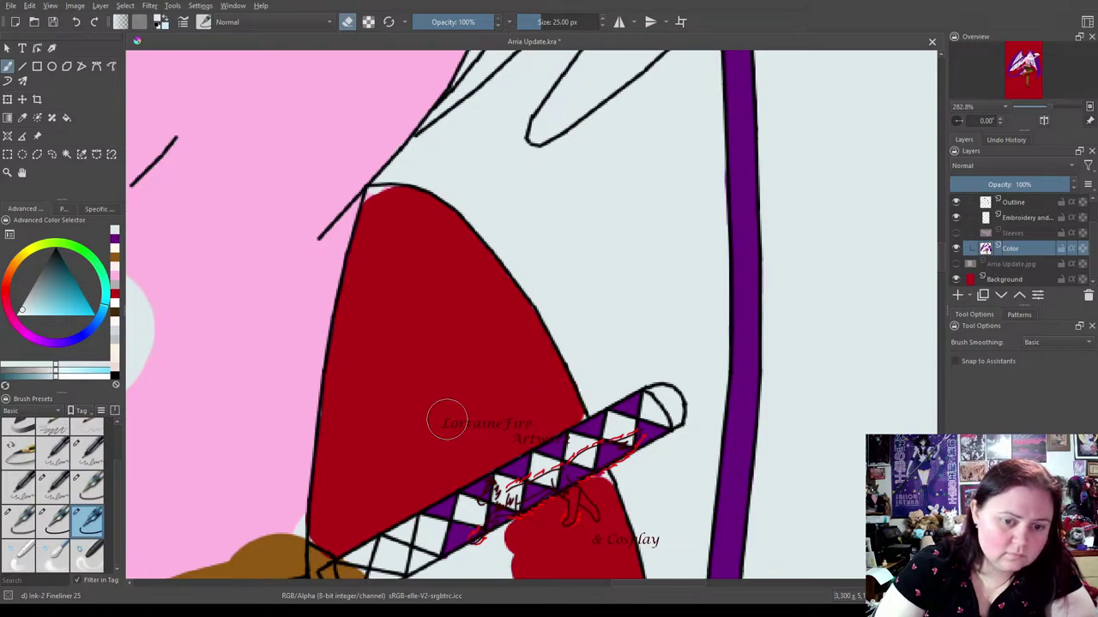
{"action": "left_click", "coordinate": [54, 521]}
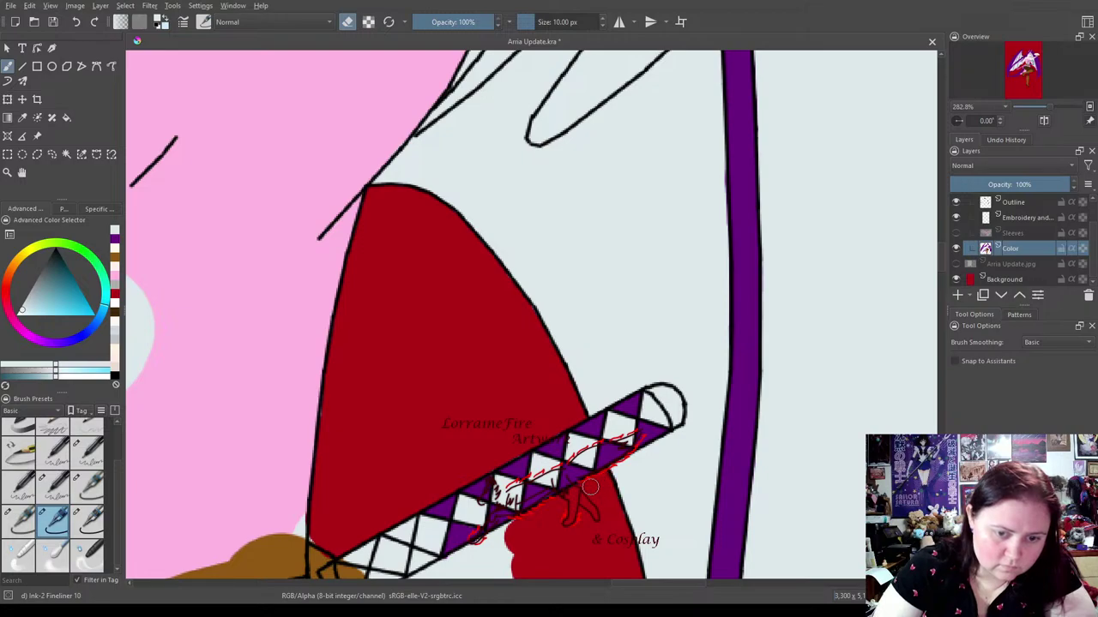
{"action": "left_click", "coordinate": [347, 22]}
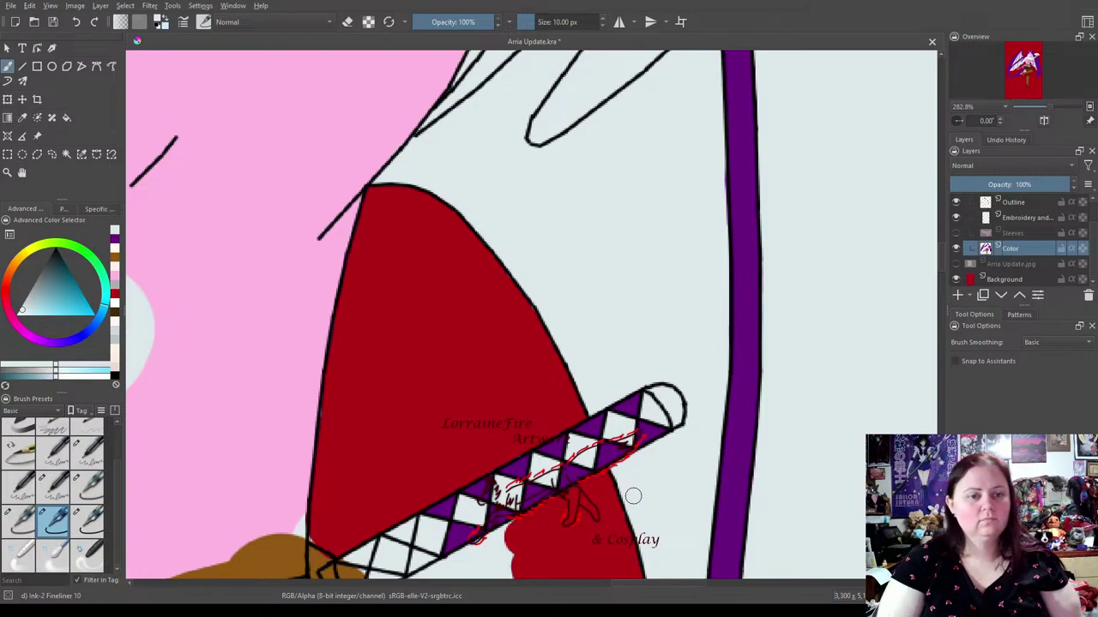
Cover the brown spill directly along the brown band's lower outline with pink at 10 px.
{"action": "left_click_drag", "start_coordinate": [431, 403], "coordinate": [534, 391]}
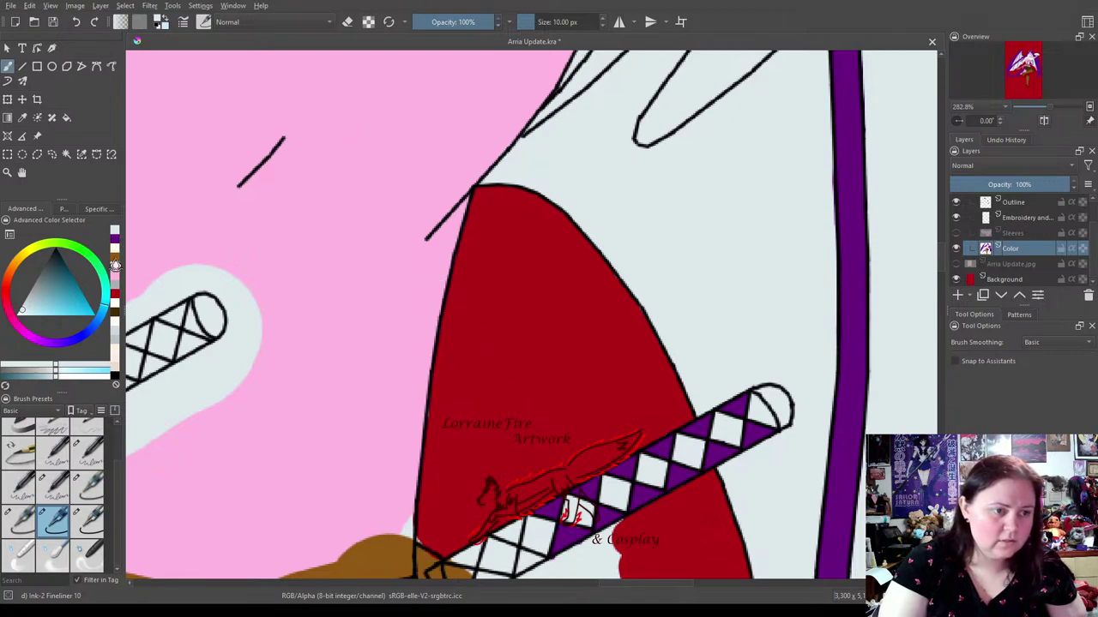
{"action": "left_click", "coordinate": [144, 269], "text": "ctrl"}
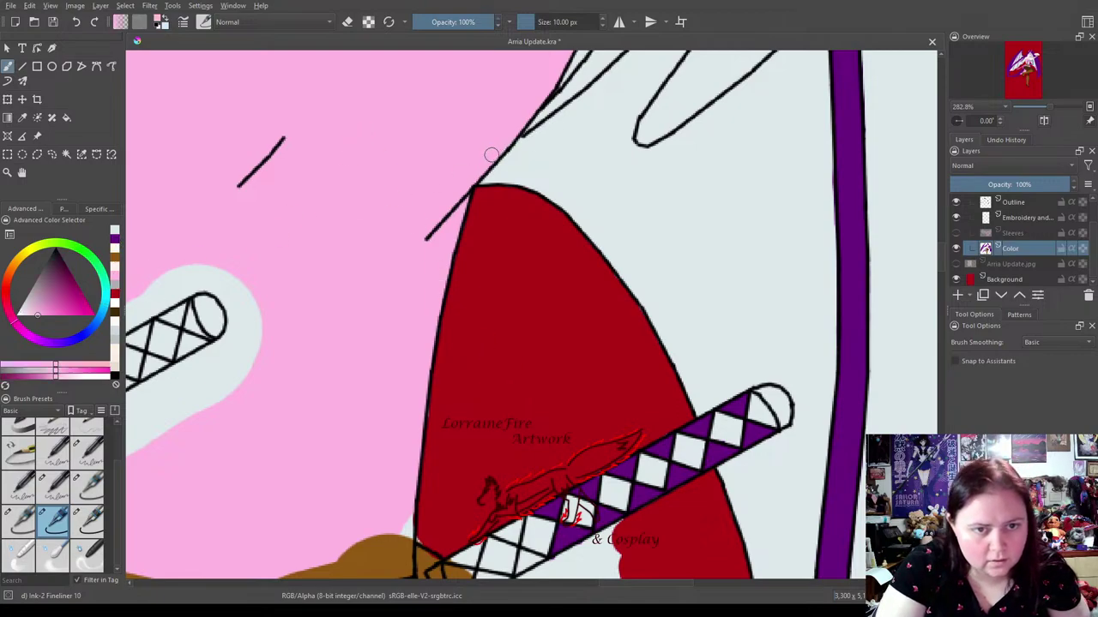
{"action": "mouse_move", "coordinate": [441, 208]}
{"action": "left_mouse_down"}
{"action": "mouse_move", "coordinate": [531, 446]}
{"action": "mouse_move", "coordinate": [572, 516]}
{"action": "mouse_move", "coordinate": [777, 362]}
{"action": "mouse_move", "coordinate": [789, 301]}
{"action": "mouse_move", "coordinate": [909, 301]}
{"action": "mouse_move", "coordinate": [620, 174]}
{"action": "mouse_move", "coordinate": [771, 140]}
{"action": "mouse_move", "coordinate": [609, 183]}
{"action": "mouse_move", "coordinate": [452, 149]}
{"action": "mouse_move", "coordinate": [436, 93]}
{"action": "left_mouse_up"}
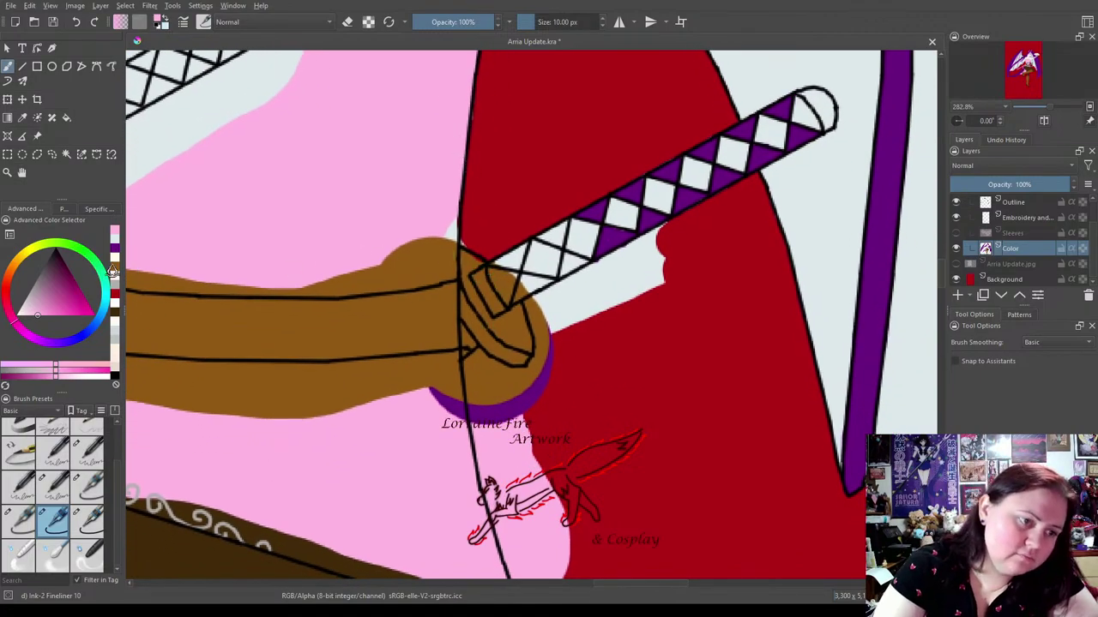
{"action": "left_click", "coordinate": [114, 274]}
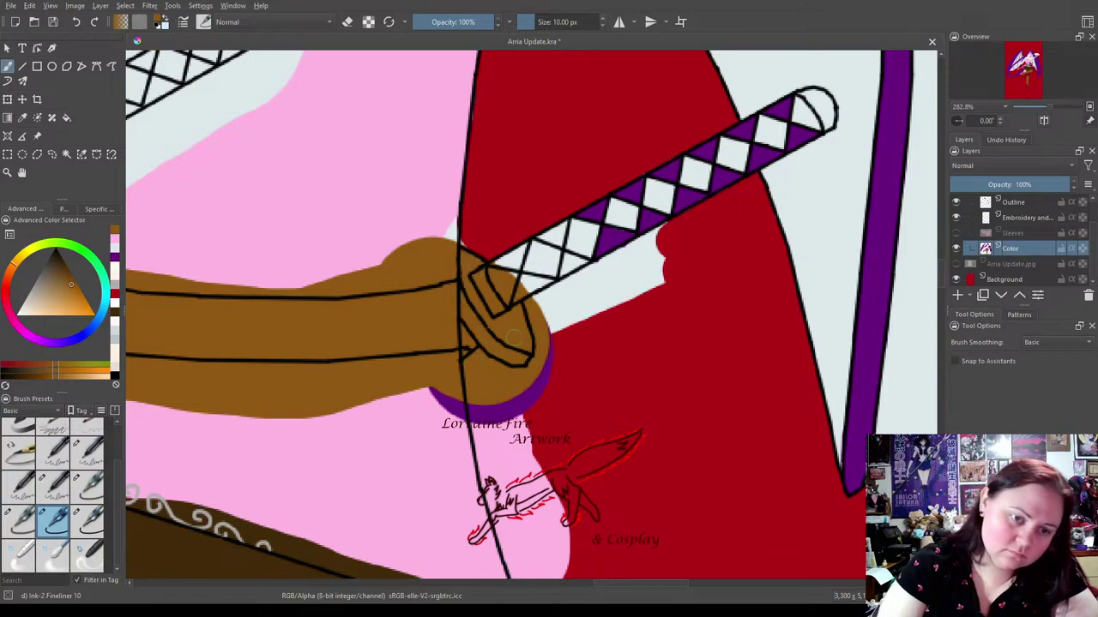
{"action": "left_click", "coordinate": [117, 247]}
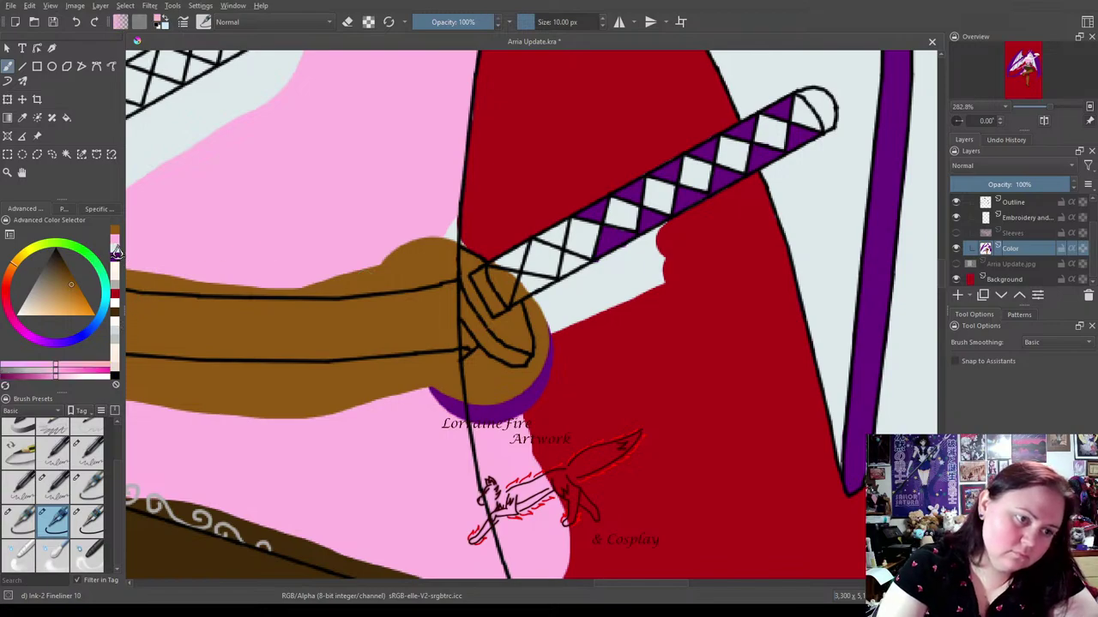
{"action": "left_click", "coordinate": [464, 359]}
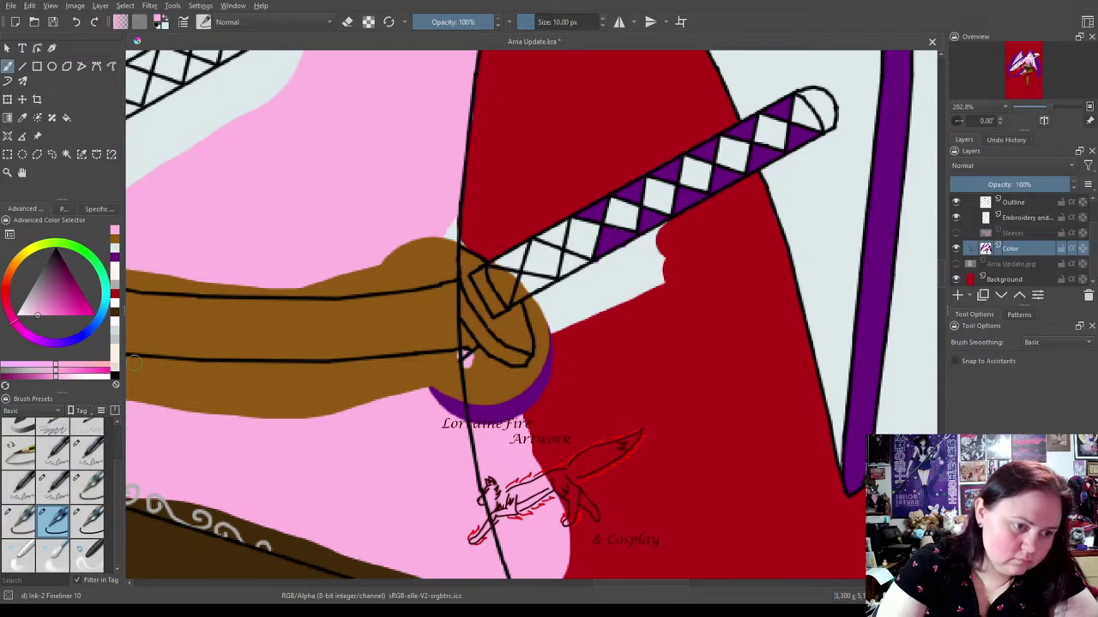
{"action": "mouse_move", "coordinate": [131, 362]}
{"action": "left_mouse_down"}
{"action": "mouse_move", "coordinate": [353, 371]}
{"action": "mouse_move", "coordinate": [324, 370]}
{"action": "mouse_move", "coordinate": [458, 358]}
{"action": "left_mouse_up"}
{"action": "left_click_drag", "start_coordinate": [135, 367], "coordinate": [133, 402]}
Cover the remaining brown and purple spill below the band and the dark brown overrun on the pink cloth with pink at 25 px.
{"action": "left_click", "coordinate": [89, 519]}
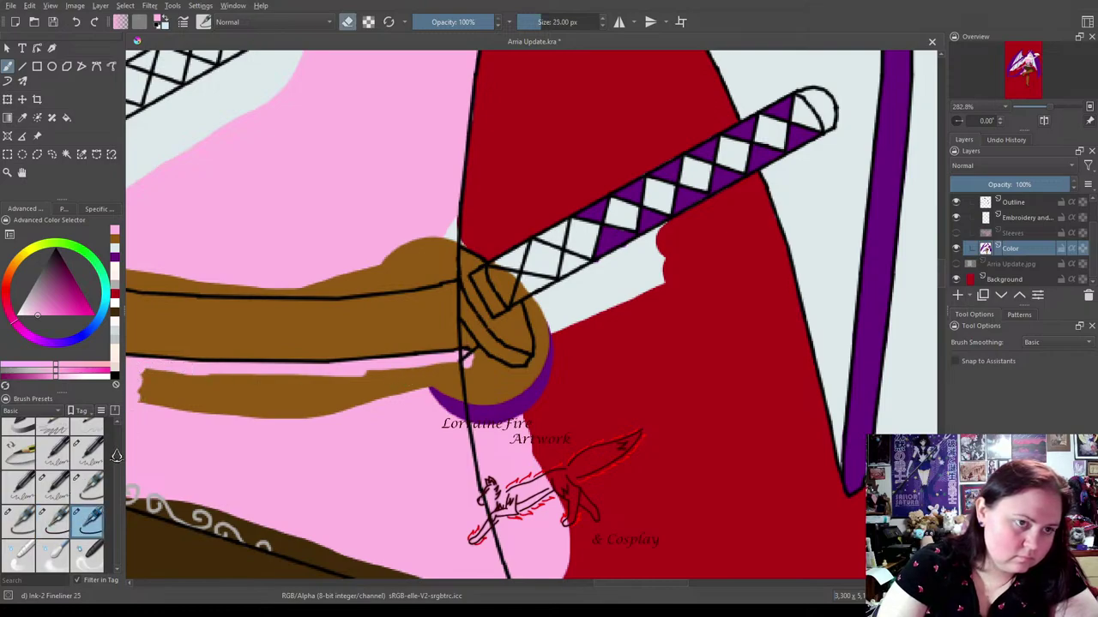
{"action": "left_click", "coordinate": [348, 21]}
{"action": "mouse_move", "coordinate": [139, 379]}
{"action": "left_mouse_down"}
{"action": "mouse_move", "coordinate": [330, 390]}
{"action": "mouse_move", "coordinate": [438, 376]}
{"action": "mouse_move", "coordinate": [455, 416]}
{"action": "mouse_move", "coordinate": [364, 382]}
{"action": "mouse_move", "coordinate": [322, 393]}
{"action": "mouse_move", "coordinate": [316, 405]}
{"action": "mouse_move", "coordinate": [345, 416]}
{"action": "mouse_move", "coordinate": [138, 405]}
{"action": "left_mouse_up"}
{"action": "mouse_move", "coordinate": [153, 492]}
{"action": "left_mouse_down"}
{"action": "mouse_move", "coordinate": [287, 534]}
{"action": "mouse_move", "coordinate": [319, 529]}
{"action": "mouse_move", "coordinate": [325, 540]}
{"action": "mouse_move", "coordinate": [280, 523]}
{"action": "mouse_move", "coordinate": [287, 537]}
{"action": "mouse_move", "coordinate": [359, 559]}
{"action": "mouse_move", "coordinate": [441, 566]}
{"action": "left_mouse_up"}
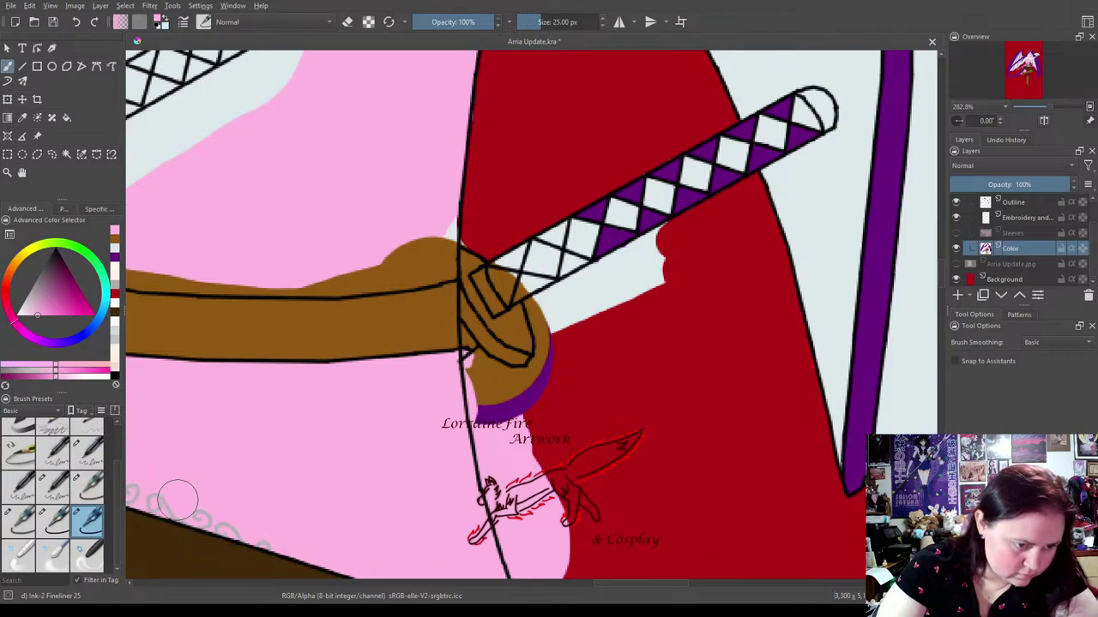
Erase the pale, brown, purple and pink spill beneath the hilt and guard at 25 px, cleaning the small remainder at 5 px.
{"action": "left_click", "coordinate": [348, 22]}
{"action": "mouse_move", "coordinate": [525, 369]}
{"action": "left_mouse_down"}
{"action": "mouse_move", "coordinate": [556, 385]}
{"action": "mouse_move", "coordinate": [545, 383]}
{"action": "mouse_move", "coordinate": [559, 352]}
{"action": "mouse_move", "coordinate": [551, 321]}
{"action": "mouse_move", "coordinate": [564, 310]}
{"action": "mouse_move", "coordinate": [548, 309]}
{"action": "mouse_move", "coordinate": [682, 240]}
{"action": "mouse_move", "coordinate": [643, 255]}
{"action": "mouse_move", "coordinate": [666, 245]}
{"action": "mouse_move", "coordinate": [625, 298]}
{"action": "left_mouse_up"}
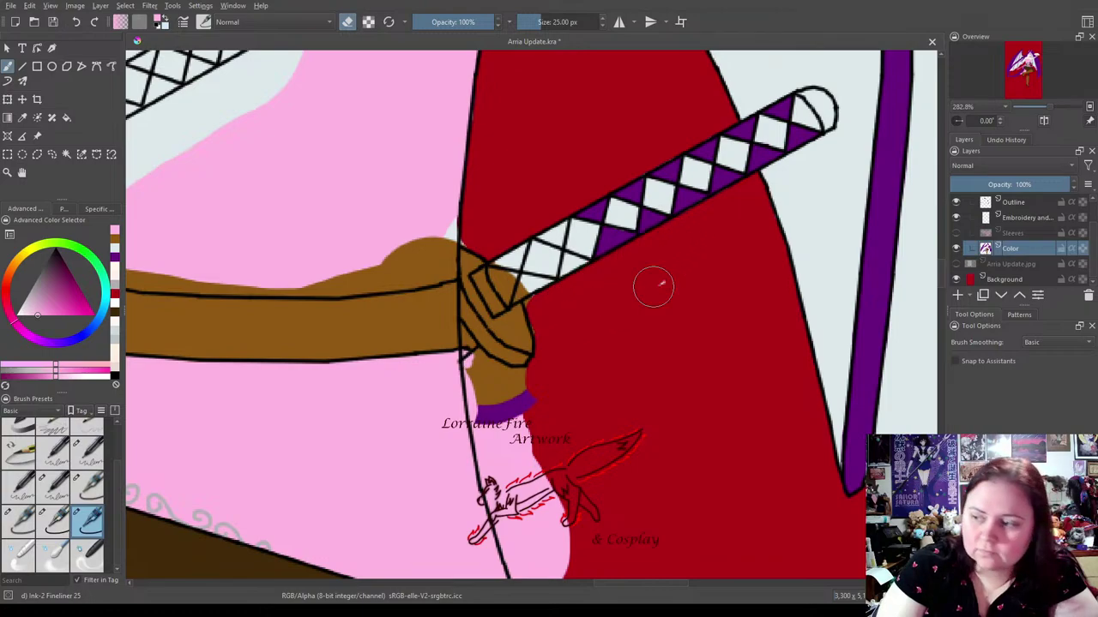
{"action": "mouse_move", "coordinate": [522, 385]}
{"action": "left_mouse_down"}
{"action": "mouse_move", "coordinate": [487, 376]}
{"action": "mouse_move", "coordinate": [483, 389]}
{"action": "mouse_move", "coordinate": [515, 540]}
{"action": "mouse_move", "coordinate": [536, 570]}
{"action": "mouse_move", "coordinate": [564, 570]}
{"action": "mouse_move", "coordinate": [527, 463]}
{"action": "mouse_move", "coordinate": [518, 467]}
{"action": "mouse_move", "coordinate": [551, 564]}
{"action": "left_mouse_up"}
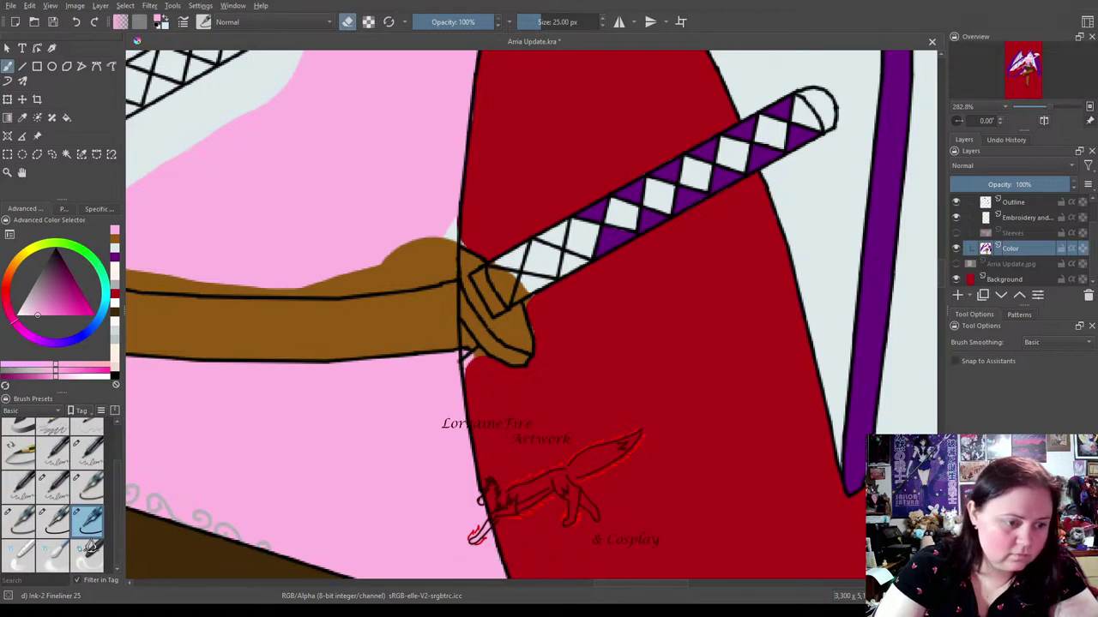
{"action": "left_click", "coordinate": [53, 519]}
{"action": "left_click", "coordinate": [19, 518]}
{"action": "key", "text": "e"}
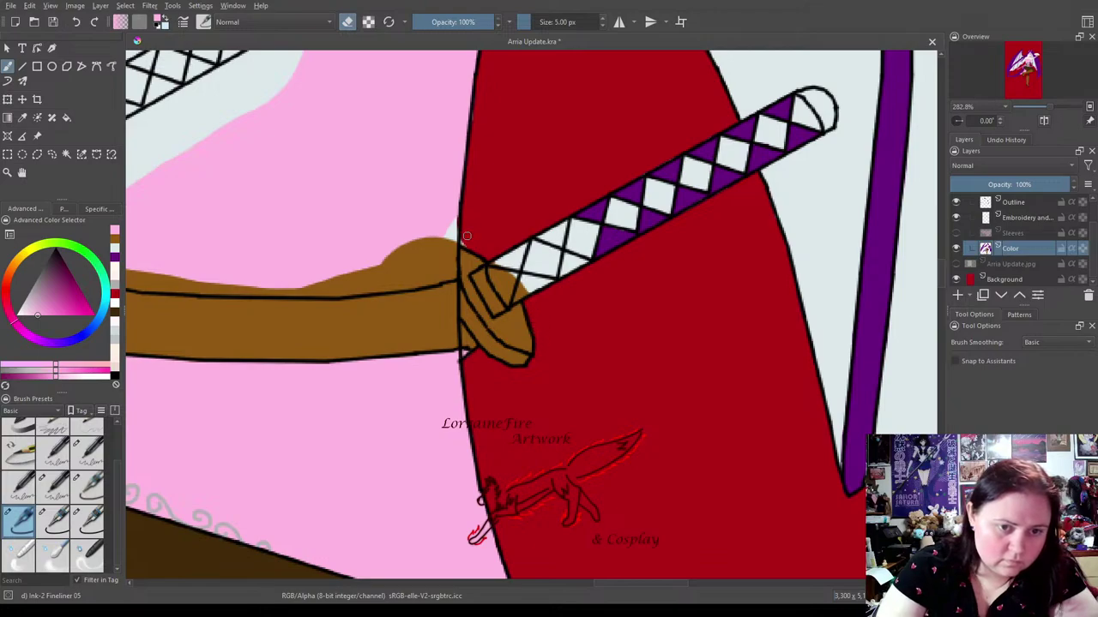
Fill the remaining triangles near the hilt's base with purple and its end collar with pale grey at 5 px.
{"action": "left_click", "coordinate": [115, 258]}
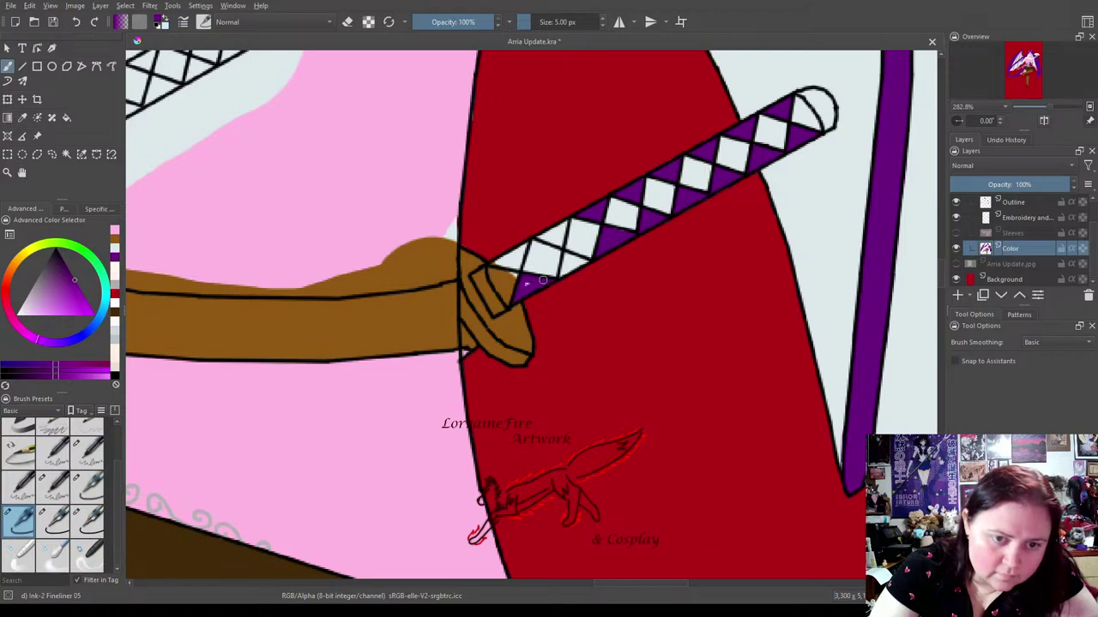
{"action": "left_click_drag", "start_coordinate": [526, 288], "coordinate": [573, 259]}
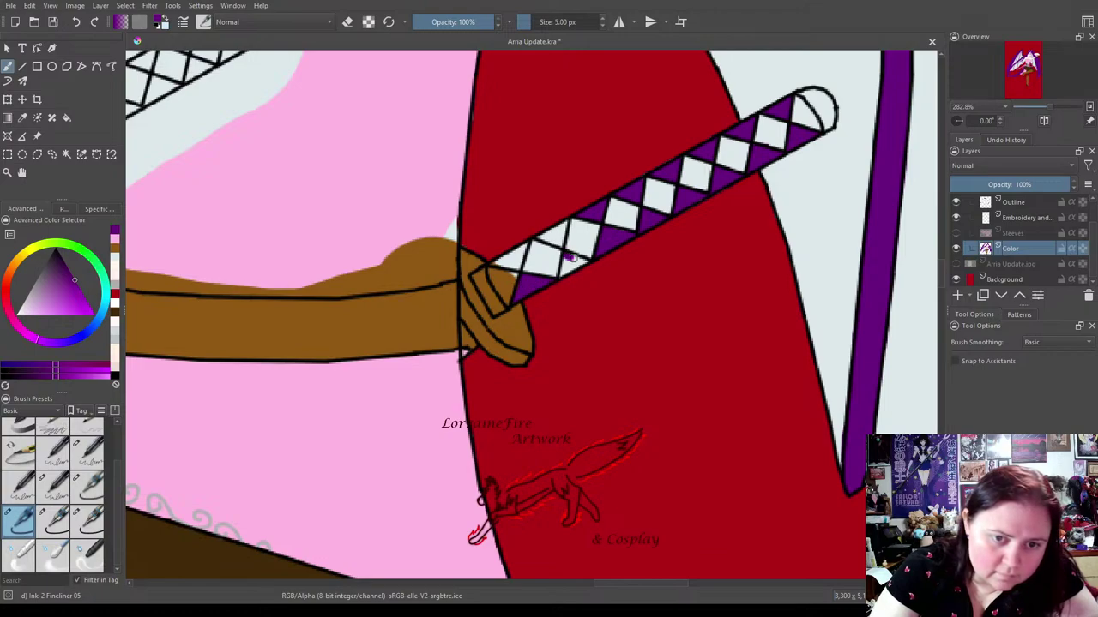
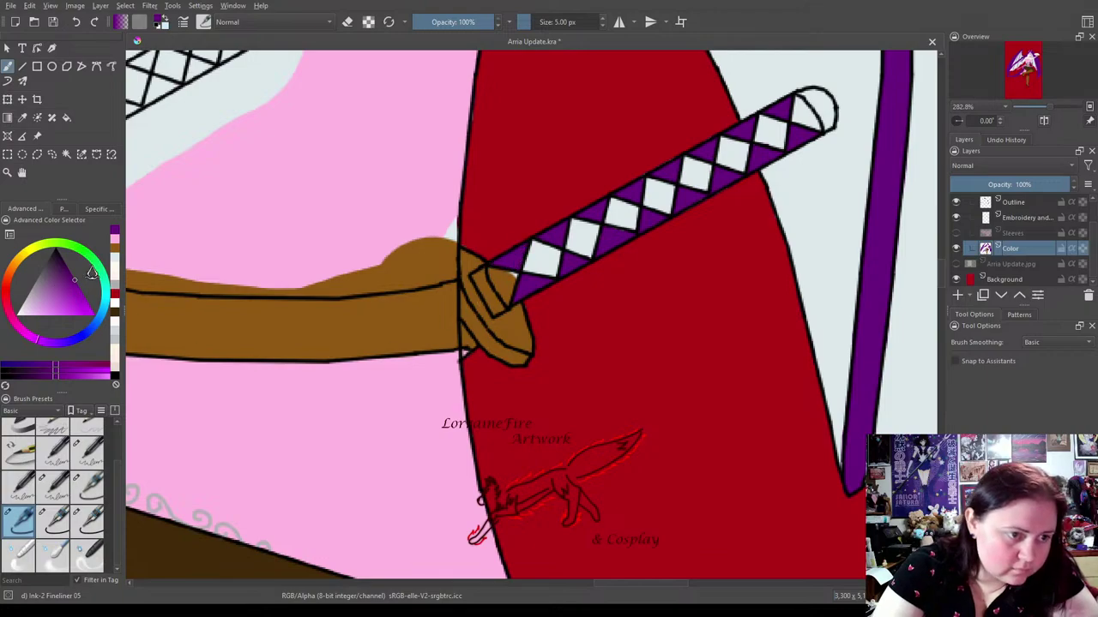
{"action": "left_click", "coordinate": [114, 267]}
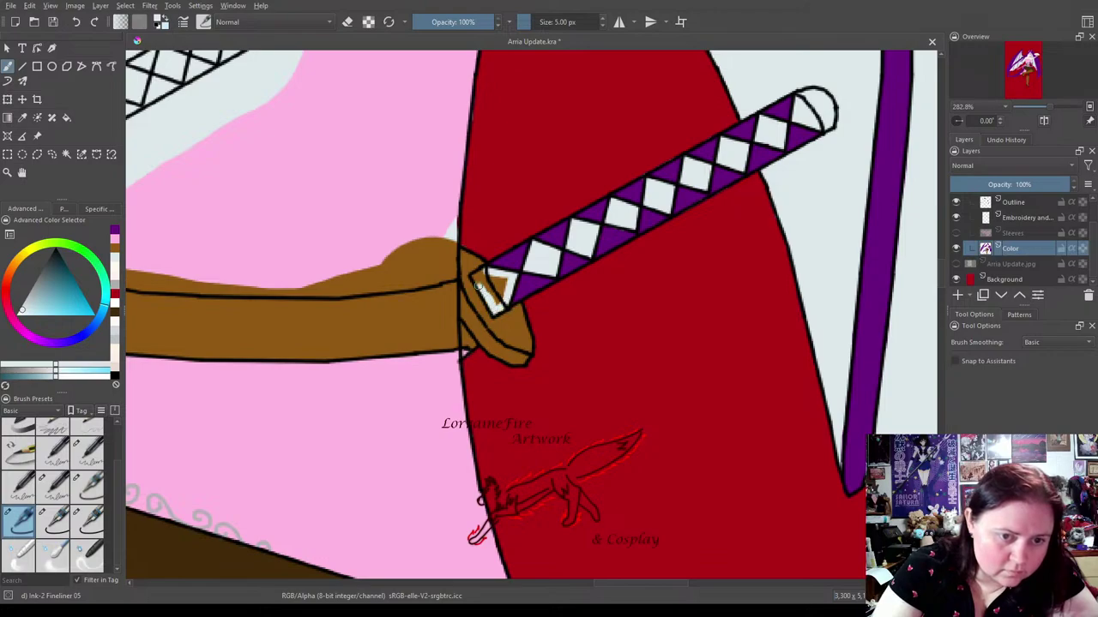
{"action": "left_click_drag", "start_coordinate": [487, 290], "coordinate": [491, 285]}
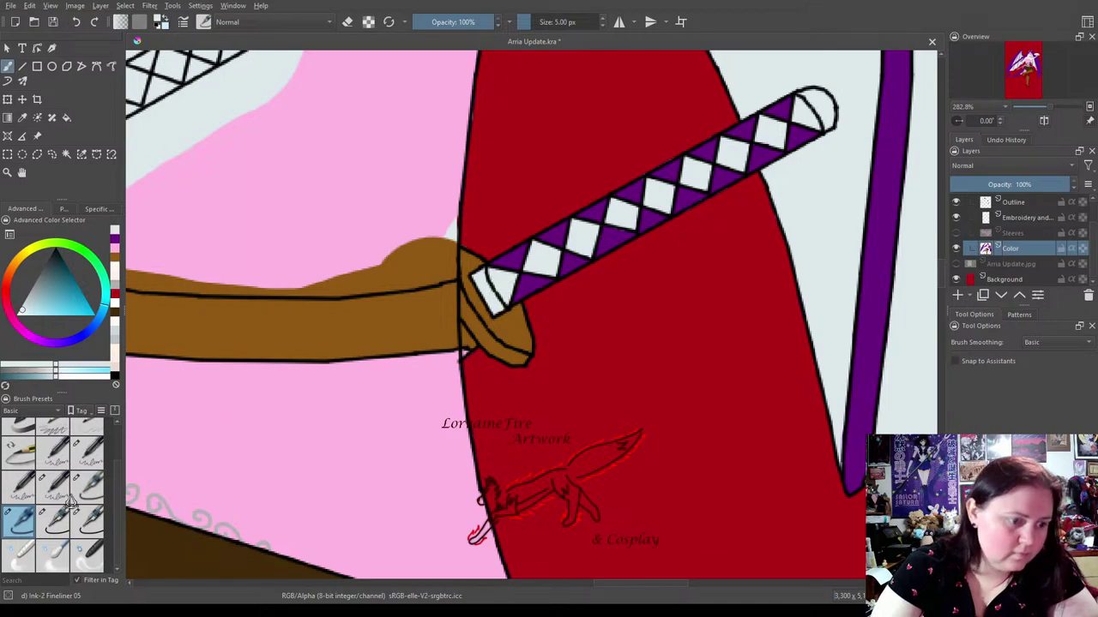
Cover the brown and pale spill above the brown band with pink at 25 px.
{"action": "left_click", "coordinate": [54, 520]}
{"action": "left_click", "coordinate": [114, 256]}
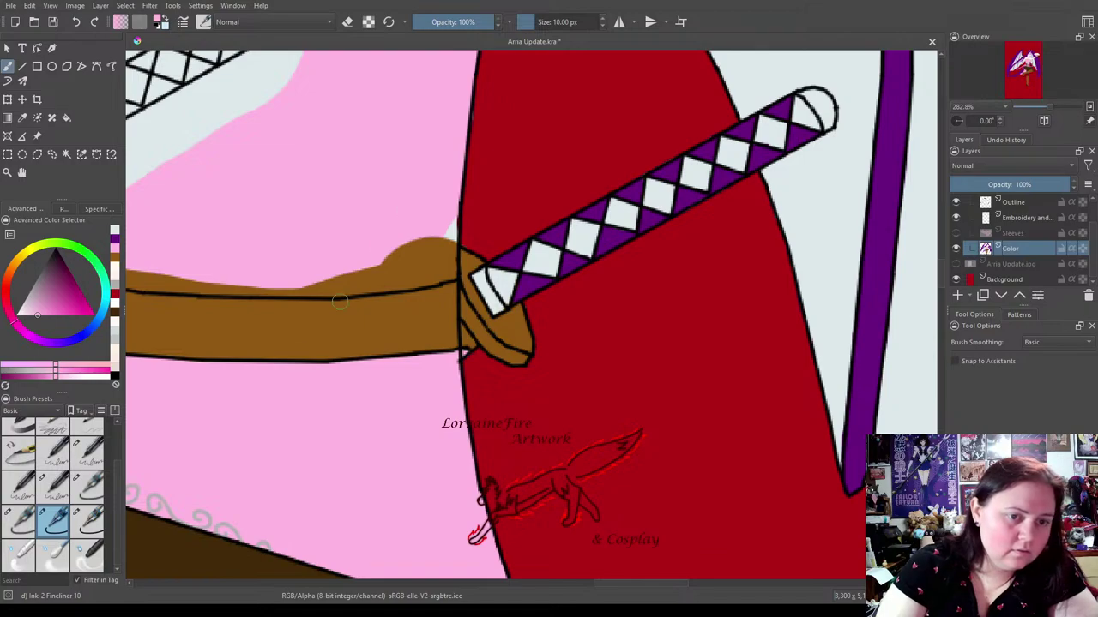
{"action": "left_click", "coordinate": [87, 519]}
{"action": "key", "text": "e"}
{"action": "mouse_move", "coordinate": [429, 221]}
{"action": "left_mouse_down"}
{"action": "mouse_move", "coordinate": [429, 247]}
{"action": "mouse_move", "coordinate": [436, 211]}
{"action": "mouse_move", "coordinate": [432, 252]}
{"action": "left_mouse_up"}
{"action": "key", "text": "e"}
{"action": "mouse_move", "coordinate": [203, 273]}
{"action": "left_mouse_down"}
{"action": "mouse_move", "coordinate": [123, 245]}
{"action": "mouse_move", "coordinate": [140, 265]}
{"action": "mouse_move", "coordinate": [179, 274]}
{"action": "mouse_move", "coordinate": [348, 277]}
{"action": "mouse_move", "coordinate": [447, 261]}
{"action": "left_mouse_up"}
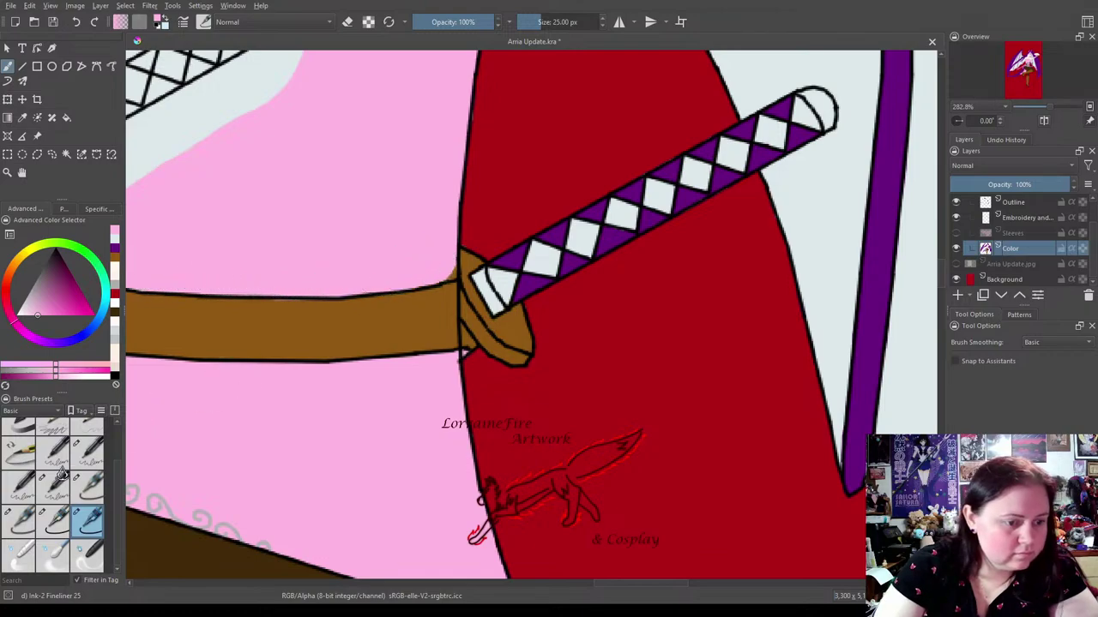
Touch up the band's upper edge with brown and pink at 25 px, clearing the brown corner beside the guard with pink at 10 px.
{"action": "left_click", "coordinate": [116, 263]}
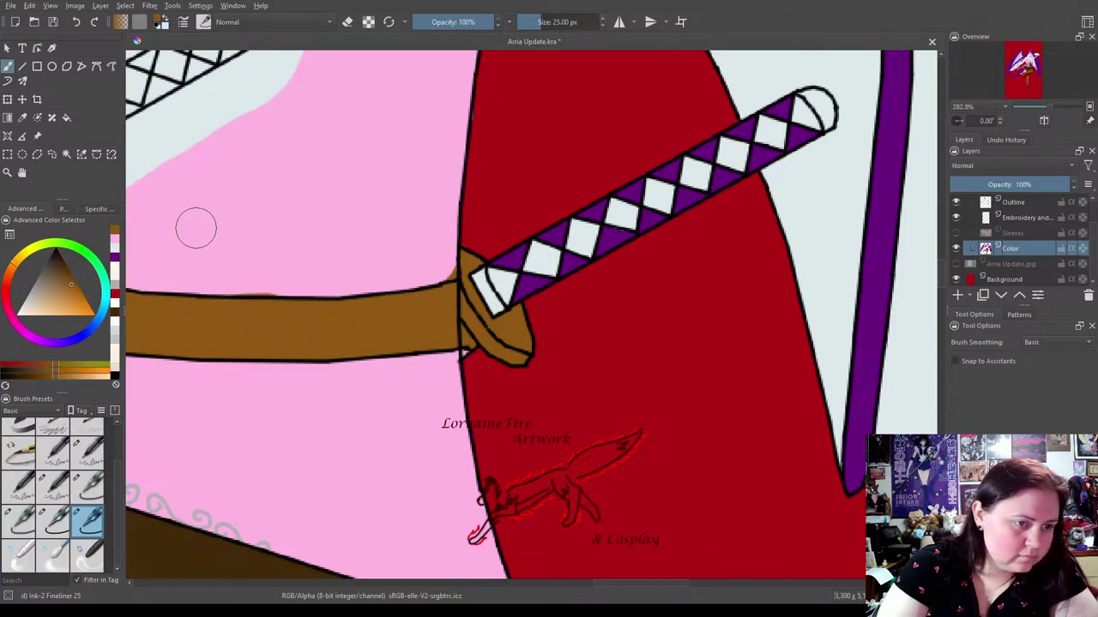
{"action": "left_click", "coordinate": [114, 234]}
{"action": "mouse_move", "coordinate": [286, 280]}
{"action": "left_mouse_down"}
{"action": "mouse_move", "coordinate": [245, 272]}
{"action": "mouse_move", "coordinate": [286, 275]}
{"action": "mouse_move", "coordinate": [245, 272]}
{"action": "mouse_move", "coordinate": [254, 279]}
{"action": "left_mouse_up"}
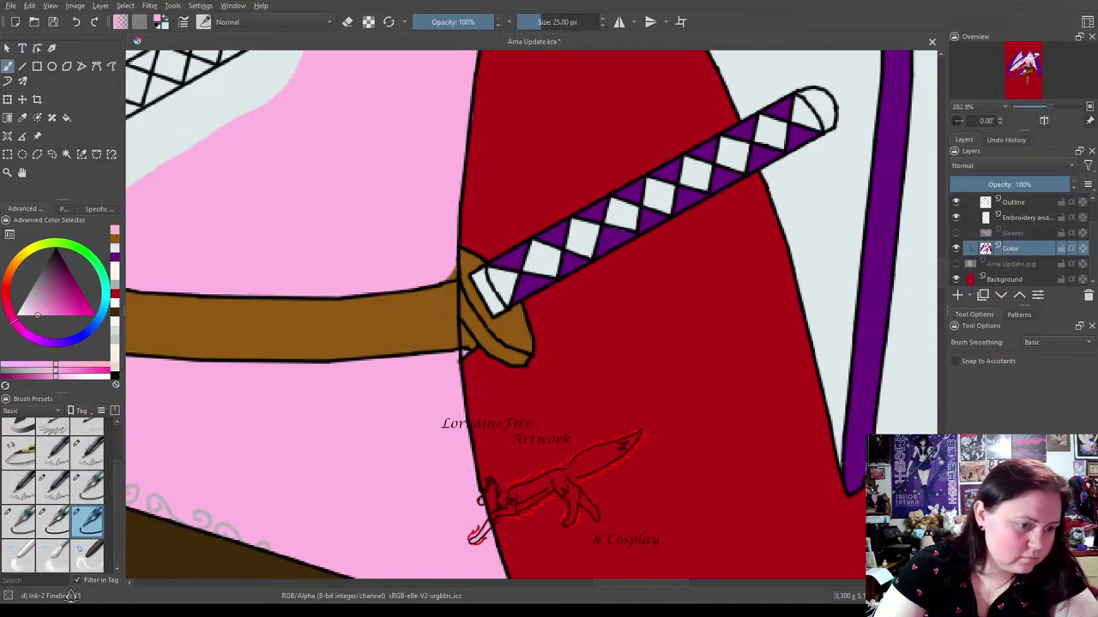
{"action": "left_click", "coordinate": [53, 520]}
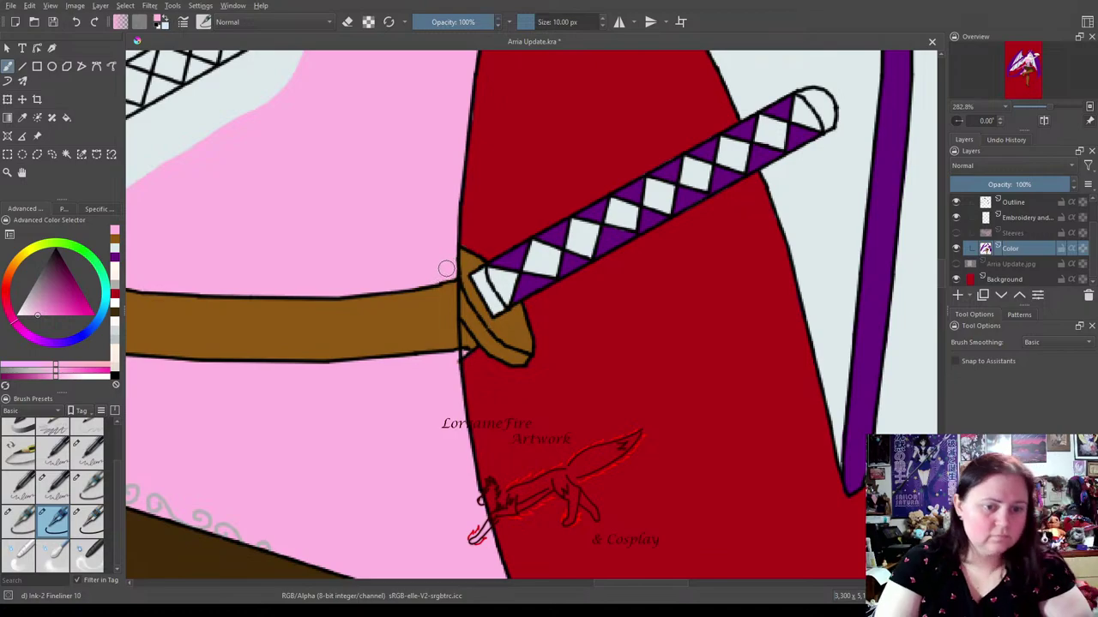
Cover the pale, brown and purple spill around the second sword's hilt, guard and adjoining band with pink at 25 px.
{"action": "mouse_move", "coordinate": [340, 240]}
{"action": "left_mouse_down"}
{"action": "mouse_move", "coordinate": [649, 318]}
{"action": "mouse_move", "coordinate": [667, 449]}
{"action": "mouse_move", "coordinate": [722, 445]}
{"action": "mouse_move", "coordinate": [715, 429]}
{"action": "mouse_move", "coordinate": [674, 512]}
{"action": "mouse_move", "coordinate": [637, 489]}
{"action": "mouse_move", "coordinate": [473, 488]}
{"action": "mouse_move", "coordinate": [730, 243]}
{"action": "mouse_move", "coordinate": [677, 301]}
{"action": "mouse_move", "coordinate": [650, 306]}
{"action": "left_mouse_up"}
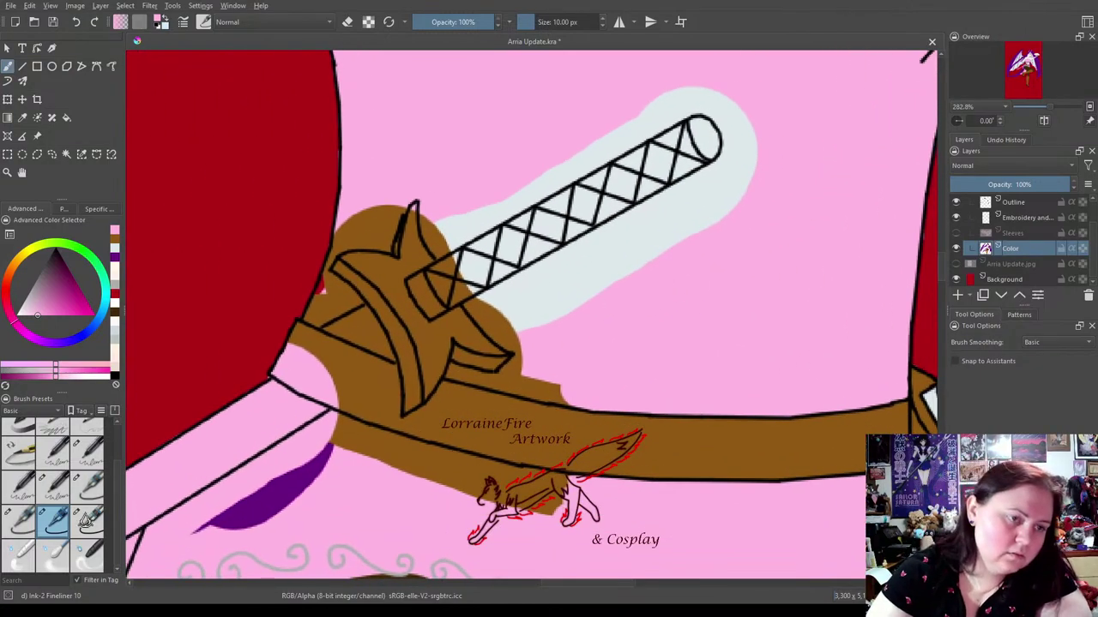
{"action": "left_click", "coordinate": [88, 519]}
{"action": "mouse_move", "coordinate": [526, 330]}
{"action": "left_mouse_down"}
{"action": "mouse_move", "coordinate": [494, 316]}
{"action": "mouse_move", "coordinate": [569, 282]}
{"action": "mouse_move", "coordinate": [499, 306]}
{"action": "mouse_move", "coordinate": [525, 290]}
{"action": "mouse_move", "coordinate": [515, 295]}
{"action": "mouse_move", "coordinate": [617, 245]}
{"action": "left_mouse_up"}
{"action": "mouse_move", "coordinate": [582, 260]}
{"action": "left_mouse_down"}
{"action": "mouse_move", "coordinate": [771, 144]}
{"action": "mouse_move", "coordinate": [719, 214]}
{"action": "mouse_move", "coordinate": [563, 304]}
{"action": "mouse_move", "coordinate": [592, 310]}
{"action": "mouse_move", "coordinate": [556, 356]}
{"action": "mouse_move", "coordinate": [530, 364]}
{"action": "mouse_move", "coordinate": [539, 377]}
{"action": "mouse_move", "coordinate": [526, 375]}
{"action": "mouse_move", "coordinate": [588, 390]}
{"action": "left_mouse_up"}
{"action": "mouse_move", "coordinate": [334, 458]}
{"action": "left_mouse_down"}
{"action": "mouse_move", "coordinate": [314, 417]}
{"action": "mouse_move", "coordinate": [331, 437]}
{"action": "mouse_move", "coordinate": [467, 480]}
{"action": "mouse_move", "coordinate": [601, 497]}
{"action": "mouse_move", "coordinate": [375, 494]}
{"action": "mouse_move", "coordinate": [220, 520]}
{"action": "mouse_move", "coordinate": [190, 548]}
{"action": "left_mouse_up"}
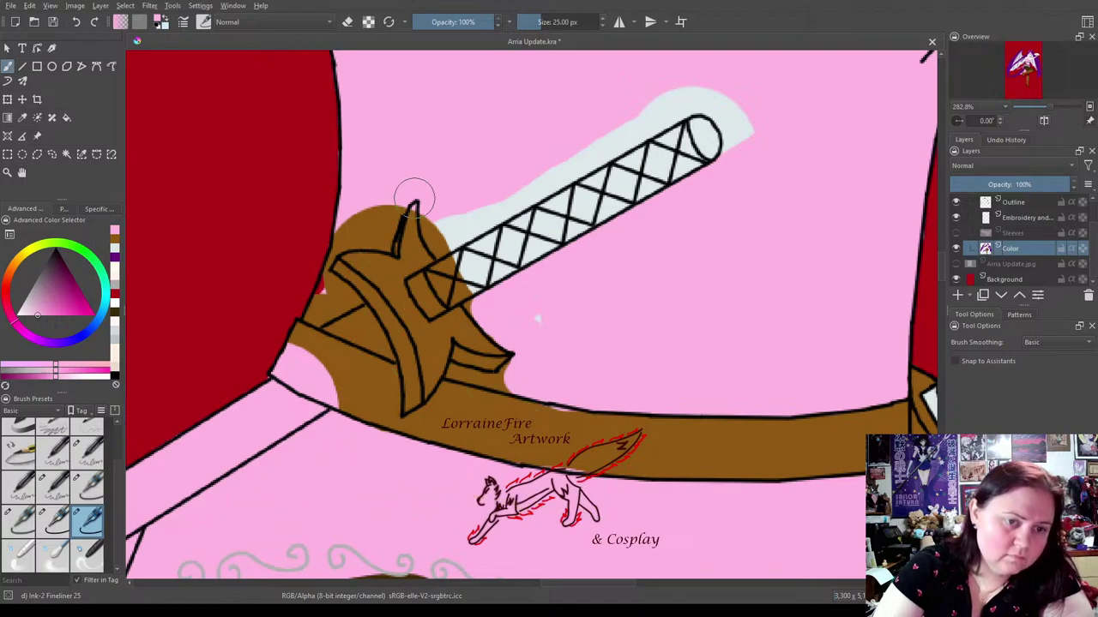
{"action": "mouse_move", "coordinate": [360, 193]}
{"action": "left_mouse_down"}
{"action": "mouse_move", "coordinate": [355, 232]}
{"action": "mouse_move", "coordinate": [375, 232]}
{"action": "mouse_move", "coordinate": [403, 186]}
{"action": "mouse_move", "coordinate": [395, 196]}
{"action": "mouse_move", "coordinate": [464, 183]}
{"action": "mouse_move", "coordinate": [438, 220]}
{"action": "mouse_move", "coordinate": [442, 237]}
{"action": "mouse_move", "coordinate": [492, 197]}
{"action": "mouse_move", "coordinate": [455, 231]}
{"action": "mouse_move", "coordinate": [569, 161]}
{"action": "mouse_move", "coordinate": [441, 230]}
{"action": "mouse_move", "coordinate": [718, 83]}
{"action": "mouse_move", "coordinate": [745, 95]}
{"action": "mouse_move", "coordinate": [715, 96]}
{"action": "mouse_move", "coordinate": [735, 157]}
{"action": "left_mouse_up"}
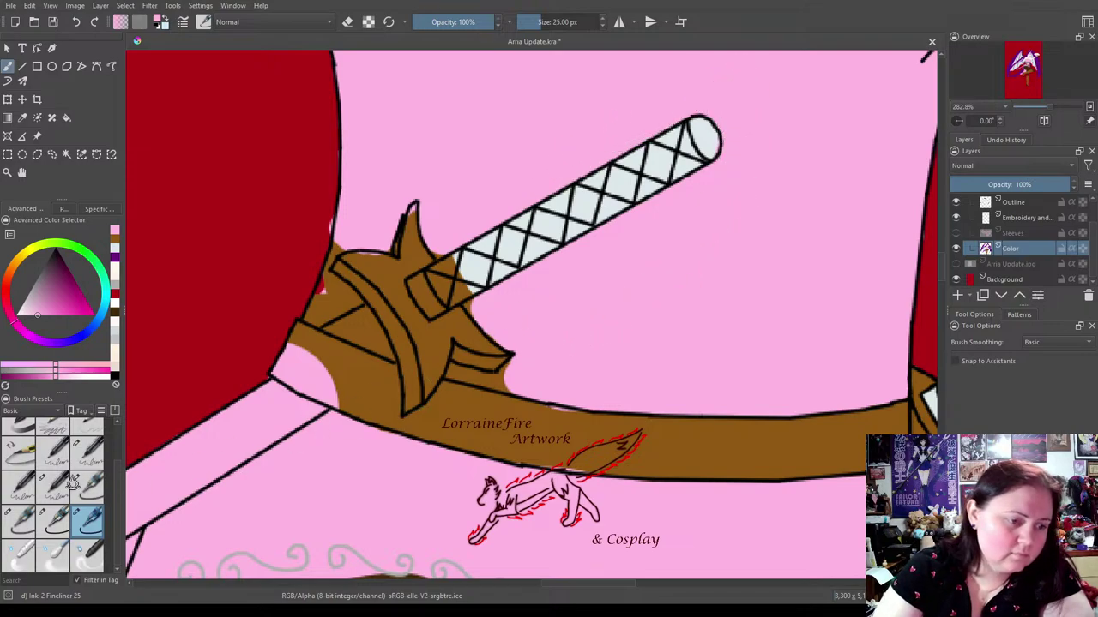
Trim the brown around the second sword's guard with pink at 10 px and erase the pink overrun along the red area's outline.
{"action": "left_click", "coordinate": [45, 529]}
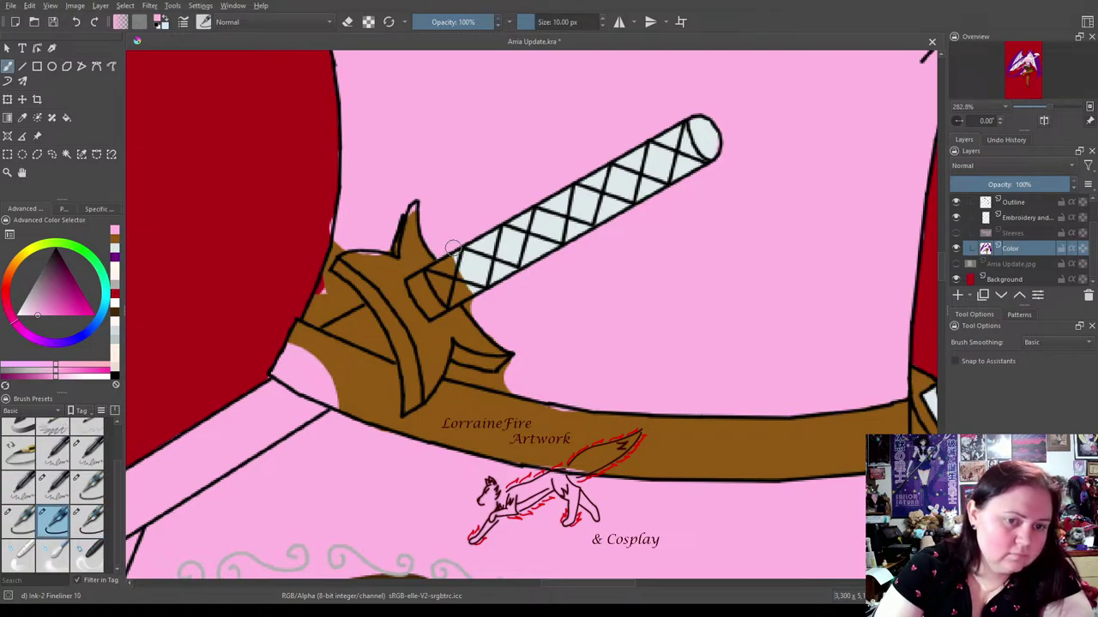
{"action": "mouse_move", "coordinate": [476, 307]}
{"action": "left_mouse_down"}
{"action": "mouse_move", "coordinate": [502, 340]}
{"action": "mouse_move", "coordinate": [473, 312]}
{"action": "left_mouse_up"}
{"action": "mouse_move", "coordinate": [452, 380]}
{"action": "left_mouse_down"}
{"action": "mouse_move", "coordinate": [450, 370]}
{"action": "mouse_move", "coordinate": [523, 385]}
{"action": "mouse_move", "coordinate": [486, 385]}
{"action": "mouse_move", "coordinate": [515, 380]}
{"action": "mouse_move", "coordinate": [512, 363]}
{"action": "mouse_move", "coordinate": [461, 373]}
{"action": "mouse_move", "coordinate": [500, 375]}
{"action": "mouse_move", "coordinate": [497, 352]}
{"action": "left_mouse_up"}
{"action": "mouse_move", "coordinate": [323, 302]}
{"action": "left_mouse_down"}
{"action": "mouse_move", "coordinate": [338, 241]}
{"action": "mouse_move", "coordinate": [357, 293]}
{"action": "mouse_move", "coordinate": [350, 307]}
{"action": "mouse_move", "coordinate": [345, 288]}
{"action": "mouse_move", "coordinate": [391, 244]}
{"action": "mouse_move", "coordinate": [394, 274]}
{"action": "mouse_move", "coordinate": [359, 301]}
{"action": "mouse_move", "coordinate": [342, 284]}
{"action": "mouse_move", "coordinate": [338, 297]}
{"action": "mouse_move", "coordinate": [332, 281]}
{"action": "mouse_move", "coordinate": [393, 359]}
{"action": "mouse_move", "coordinate": [314, 320]}
{"action": "mouse_move", "coordinate": [340, 331]}
{"action": "mouse_move", "coordinate": [323, 310]}
{"action": "mouse_move", "coordinate": [376, 343]}
{"action": "left_mouse_up"}
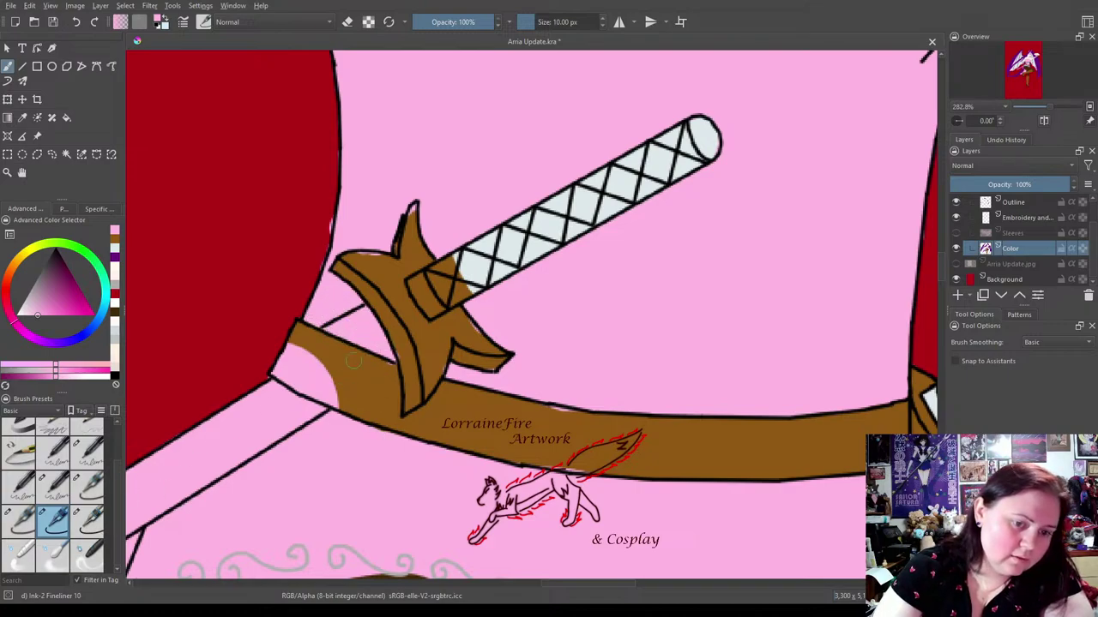
{"action": "left_click", "coordinate": [347, 22]}
{"action": "mouse_move", "coordinate": [312, 201]}
{"action": "left_mouse_down"}
{"action": "mouse_move", "coordinate": [326, 236]}
{"action": "mouse_move", "coordinate": [316, 270]}
{"action": "left_mouse_up"}
{"action": "left_click", "coordinate": [347, 21]}
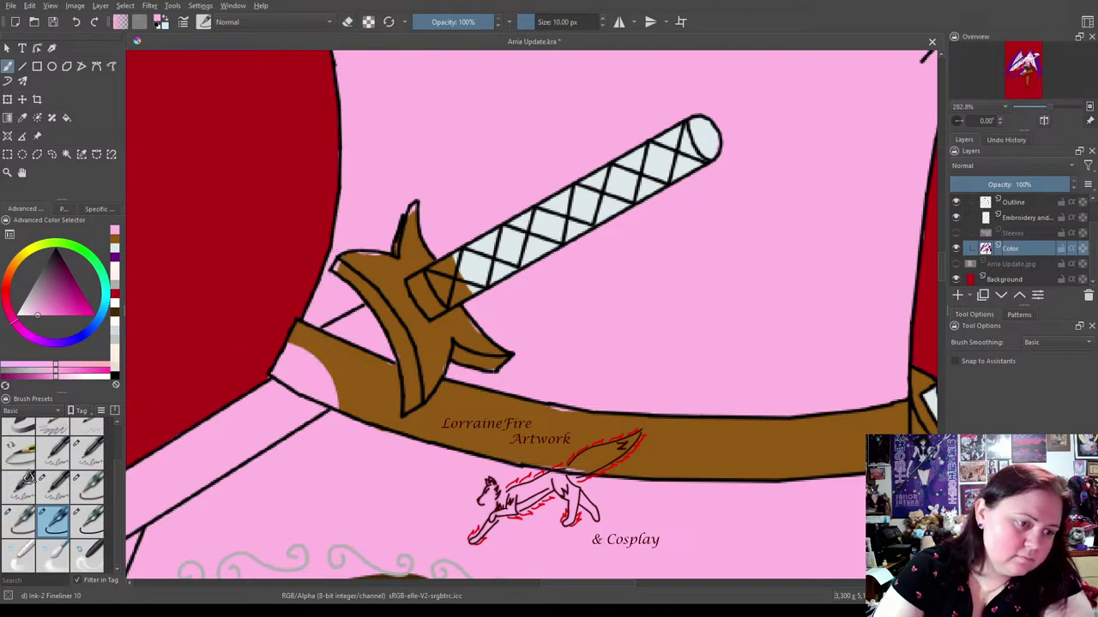
Fill the band's open end and the uncoloured tips and edges of the guard with brown at 10 px.
{"action": "left_click", "coordinate": [330, 265], "text": "ctrl"}
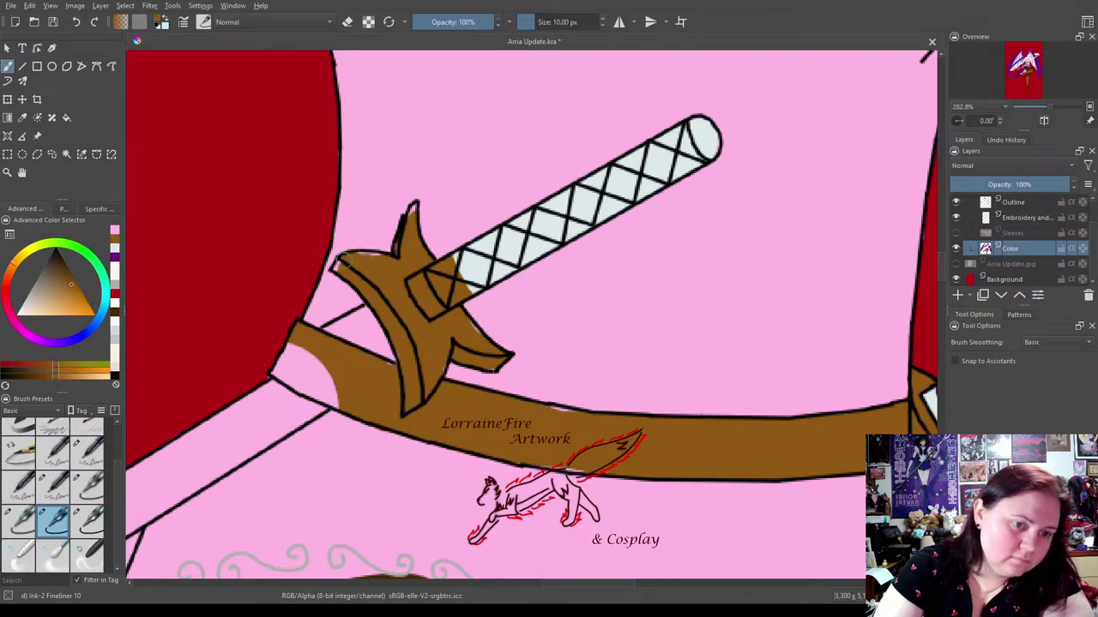
{"action": "mouse_move", "coordinate": [294, 345]}
{"action": "left_mouse_down"}
{"action": "mouse_move", "coordinate": [275, 372]}
{"action": "mouse_move", "coordinate": [331, 399]}
{"action": "mouse_move", "coordinate": [334, 382]}
{"action": "mouse_move", "coordinate": [304, 357]}
{"action": "mouse_move", "coordinate": [317, 355]}
{"action": "mouse_move", "coordinate": [312, 384]}
{"action": "left_mouse_up"}
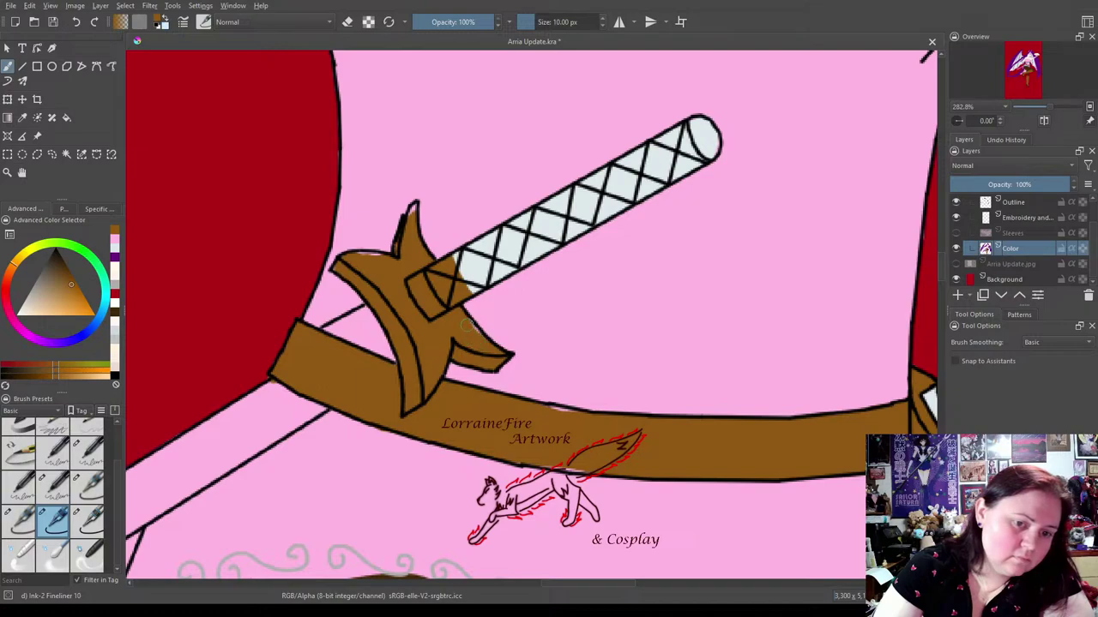
{"action": "left_click_drag", "start_coordinate": [410, 211], "coordinate": [412, 209]}
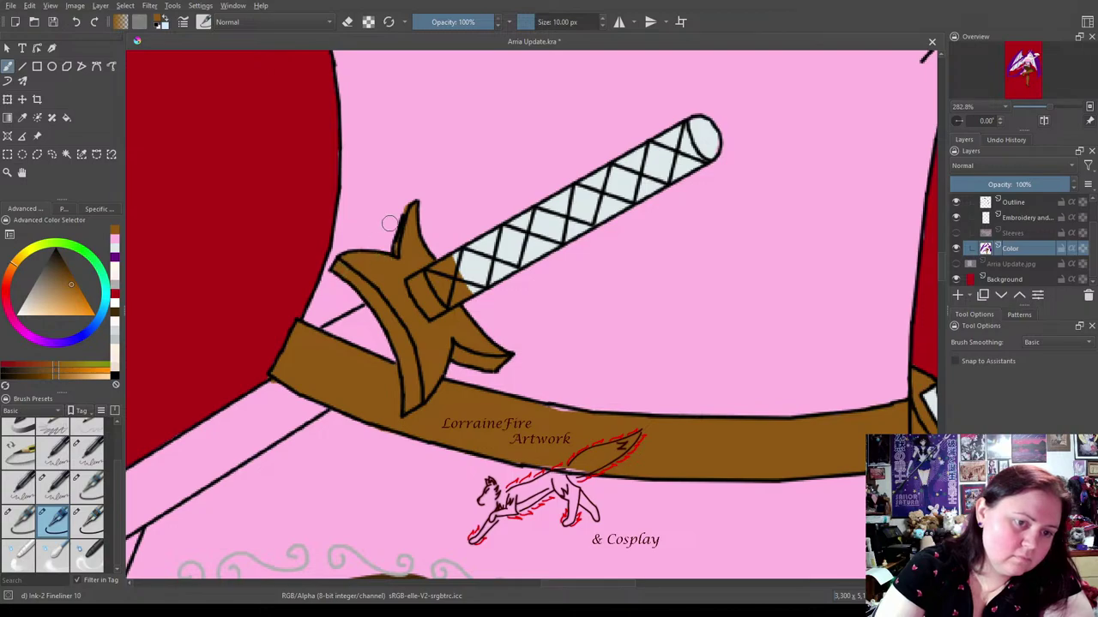
Touch up the gaps and overruns along the band's outlines with brown and pink at 10 px, erasing stray colour at 5 px.
{"action": "left_click", "coordinate": [115, 246]}
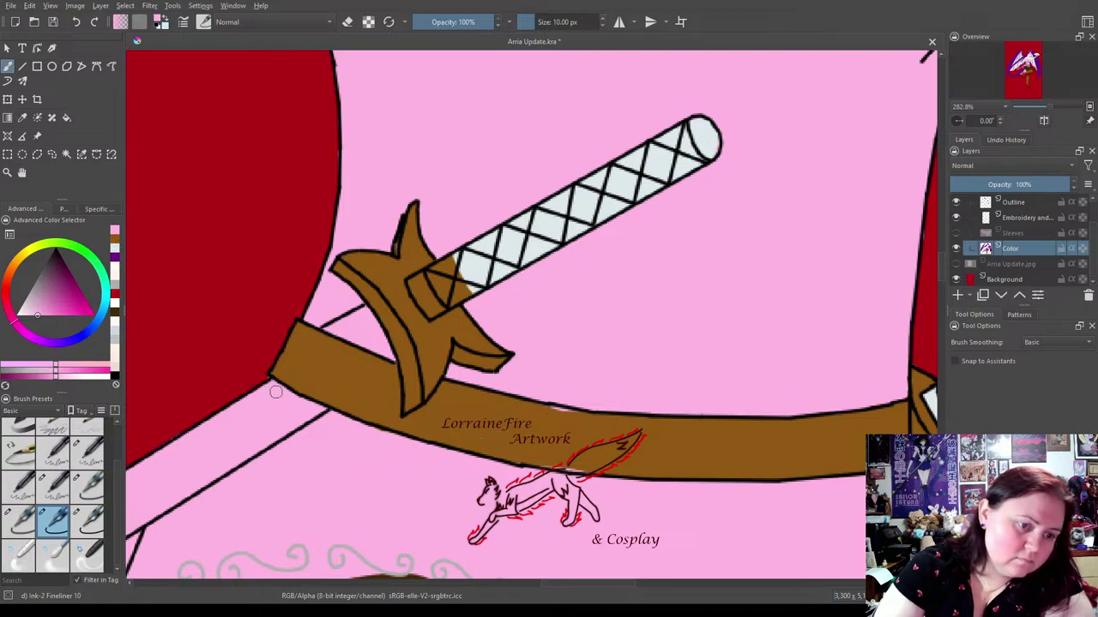
{"action": "left_click", "coordinate": [19, 515]}
{"action": "left_click", "coordinate": [348, 23]}
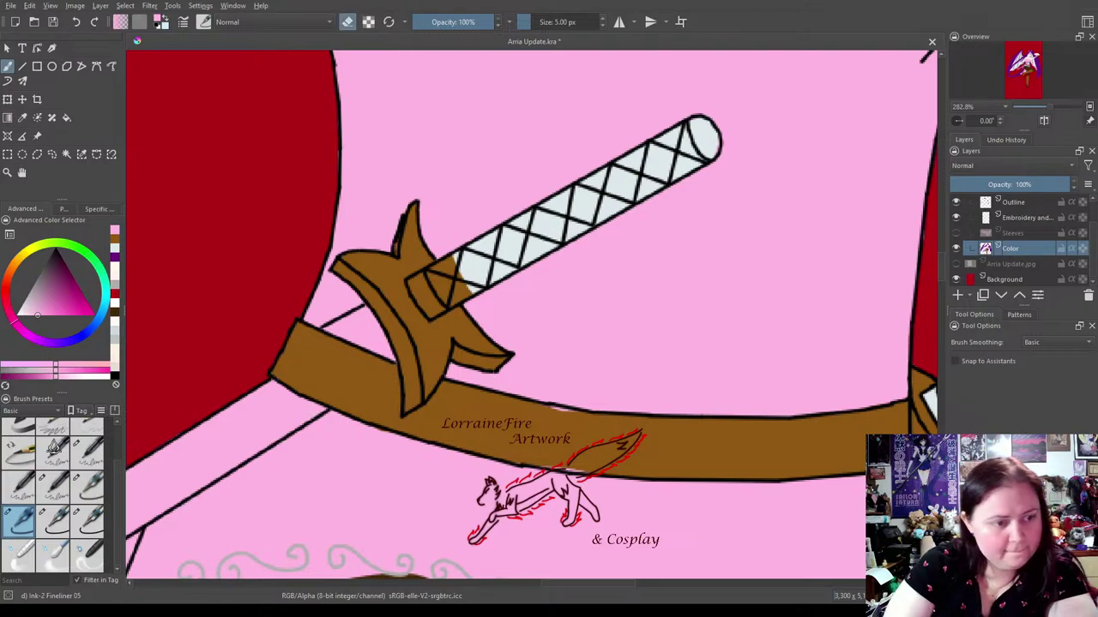
{"action": "left_click", "coordinate": [54, 518]}
{"action": "left_click", "coordinate": [114, 246]}
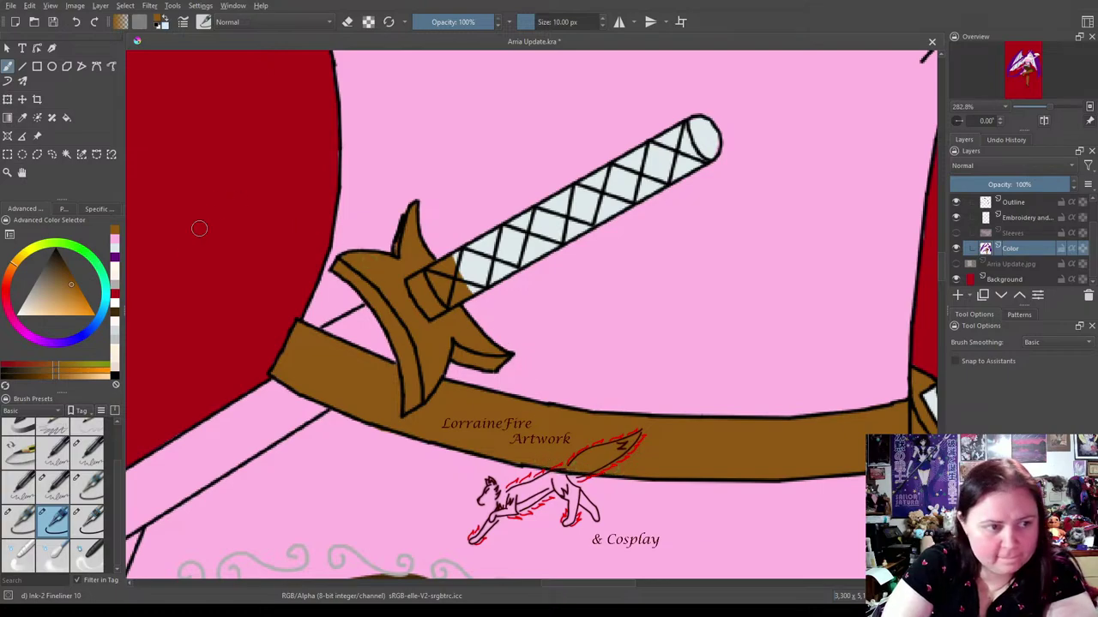
{"action": "left_click", "coordinate": [114, 244]}
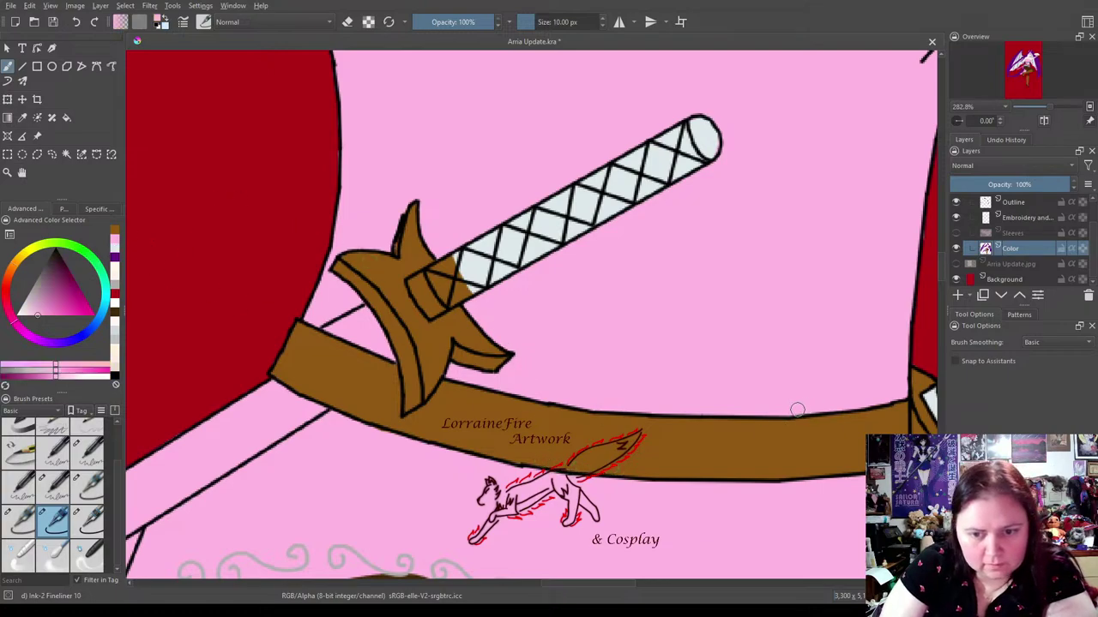
{"action": "left_click_drag", "start_coordinate": [833, 400], "coordinate": [841, 400]}
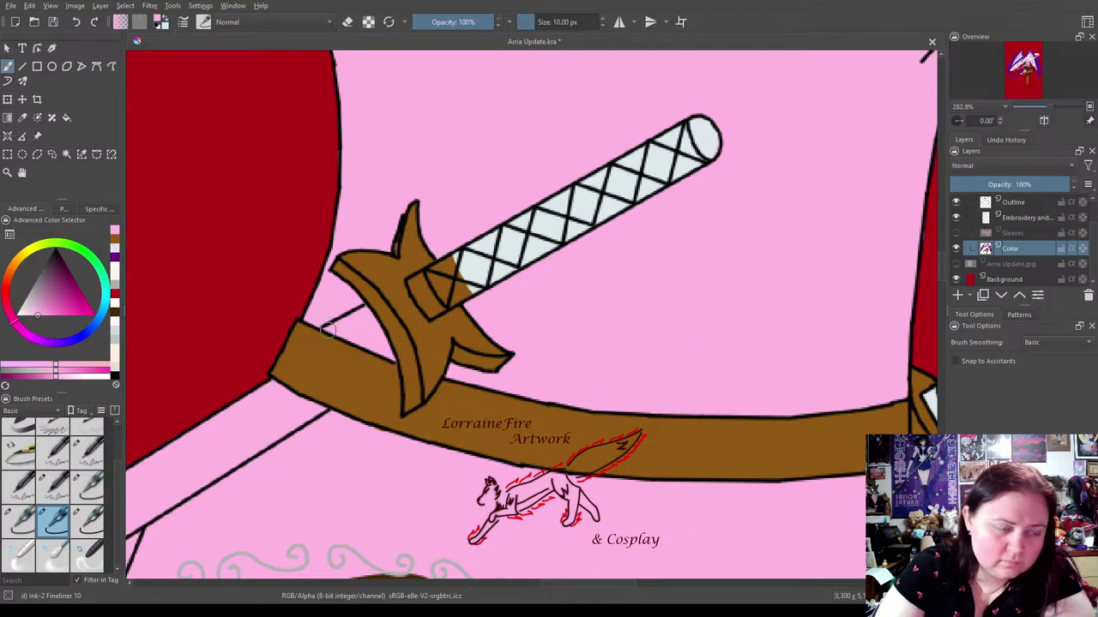
Fill the triangles along both edges of the second sword's hilt wrap with purple at 5 px, from the guard past mid-hilt.
{"action": "left_click", "coordinate": [19, 519]}
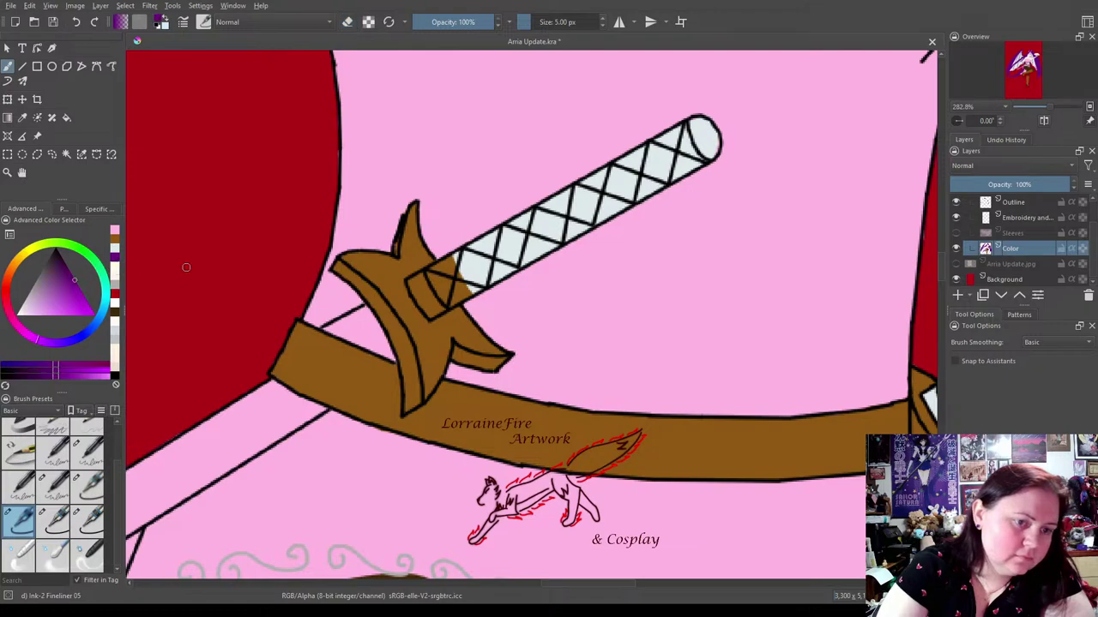
{"action": "left_click_drag", "start_coordinate": [439, 264], "coordinate": [458, 254]}
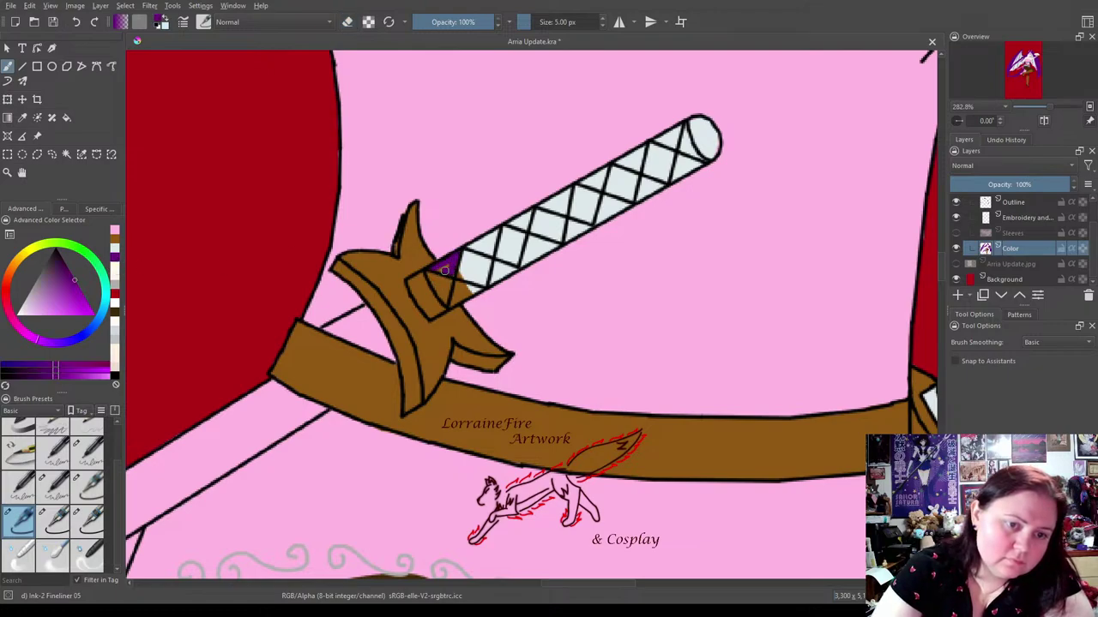
{"action": "left_click", "coordinate": [456, 255]}
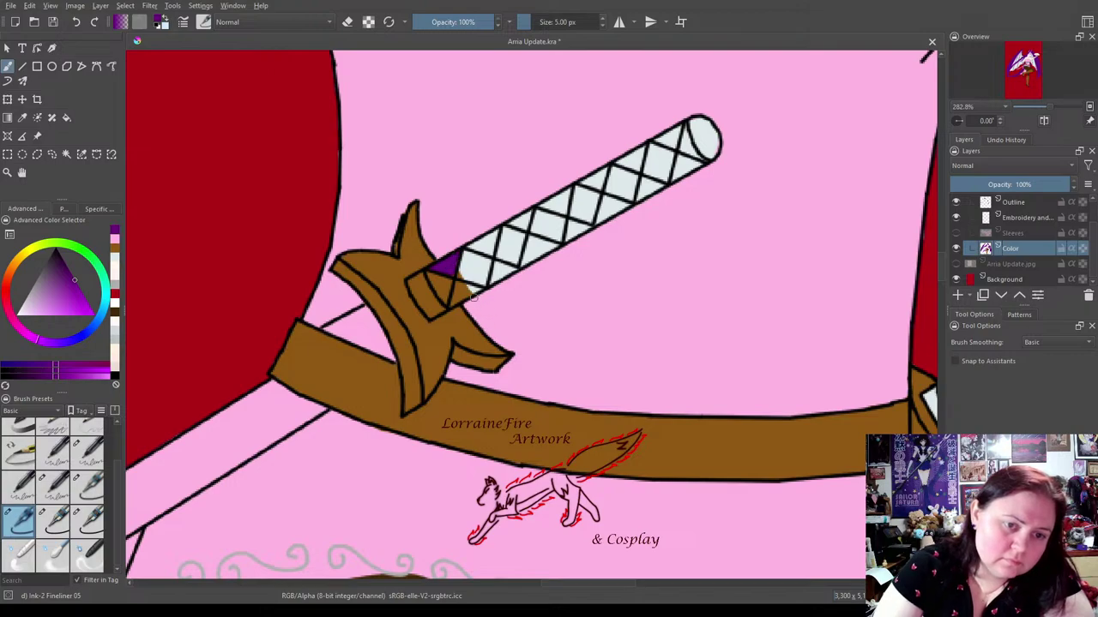
{"action": "left_click_drag", "start_coordinate": [452, 304], "coordinate": [467, 291]}
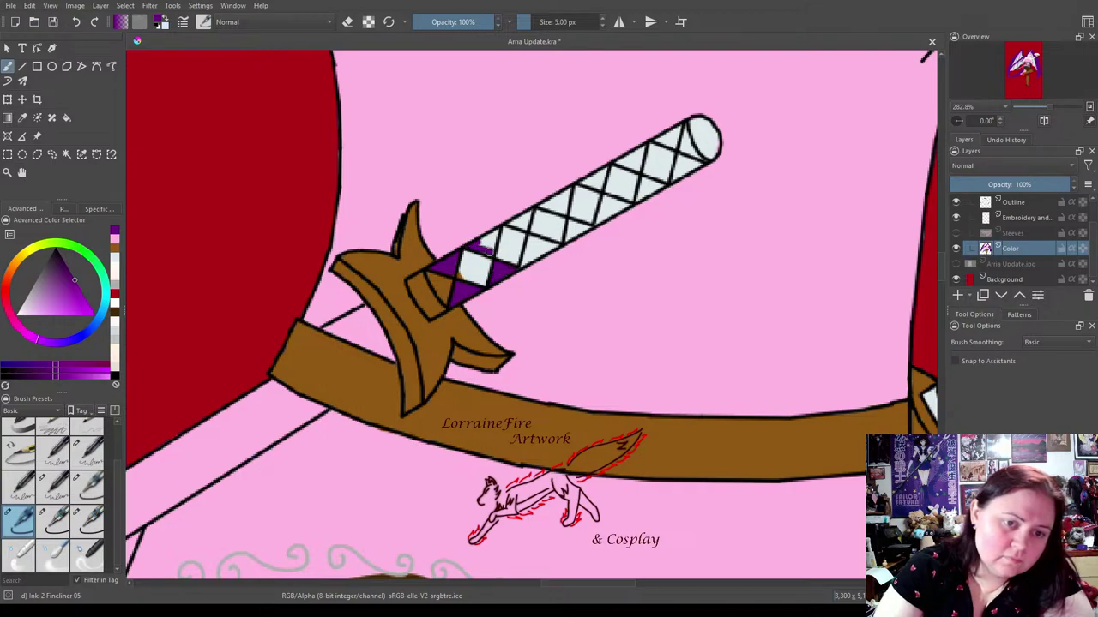
{"action": "mouse_move", "coordinate": [497, 230]}
{"action": "left_mouse_down"}
{"action": "mouse_move", "coordinate": [481, 244]}
{"action": "mouse_move", "coordinate": [524, 214]}
{"action": "mouse_move", "coordinate": [525, 225]}
{"action": "left_mouse_up"}
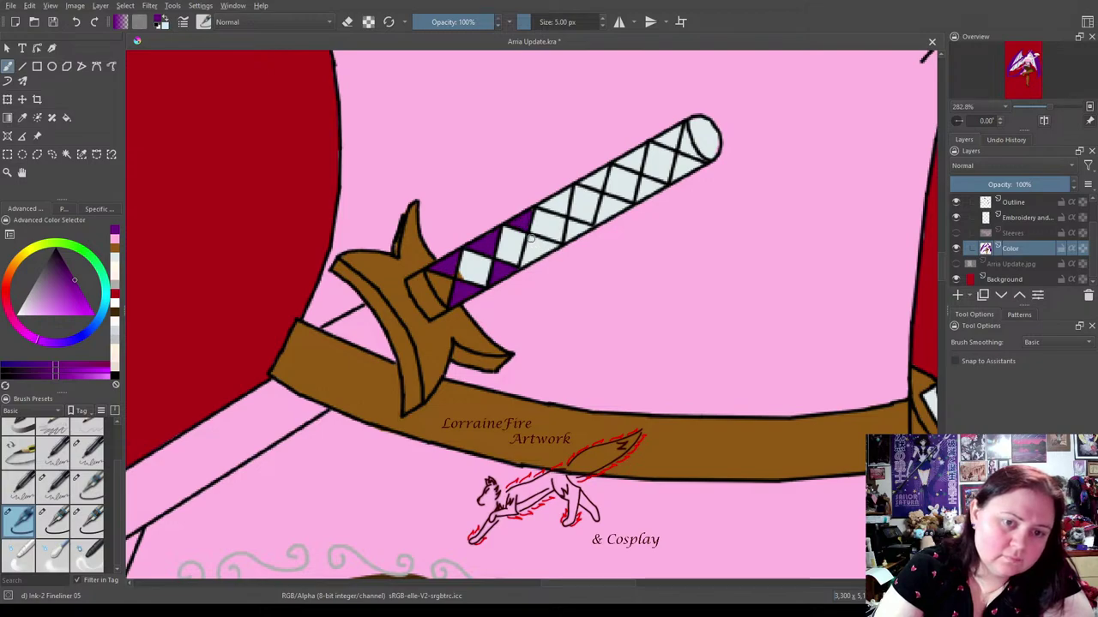
{"action": "left_click_drag", "start_coordinate": [526, 260], "coordinate": [545, 249]}
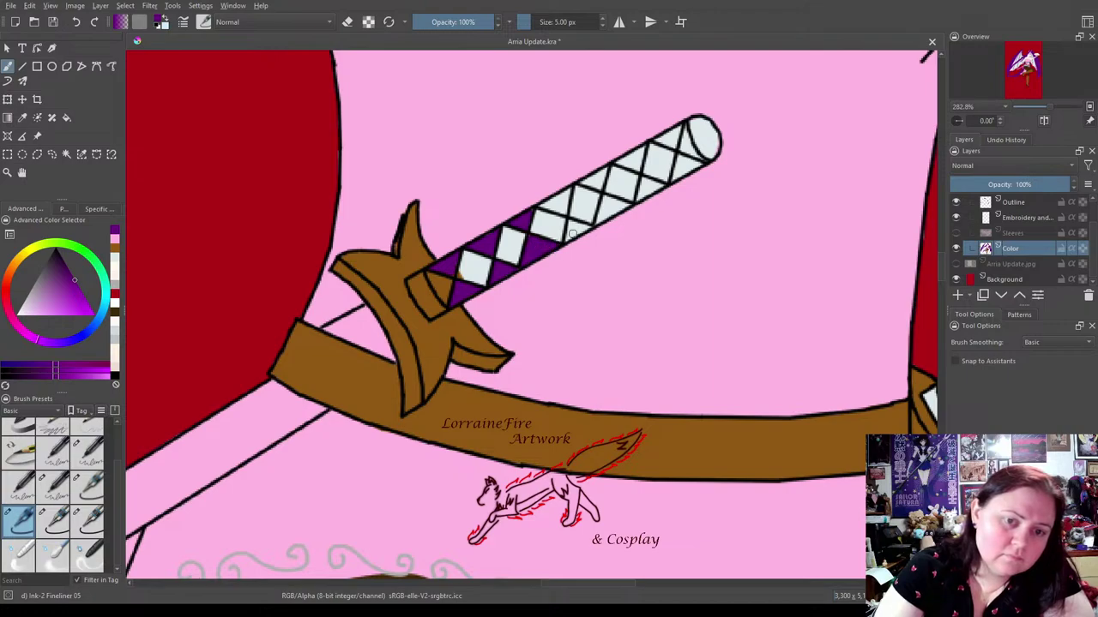
{"action": "left_click_drag", "start_coordinate": [568, 239], "coordinate": [574, 235]}
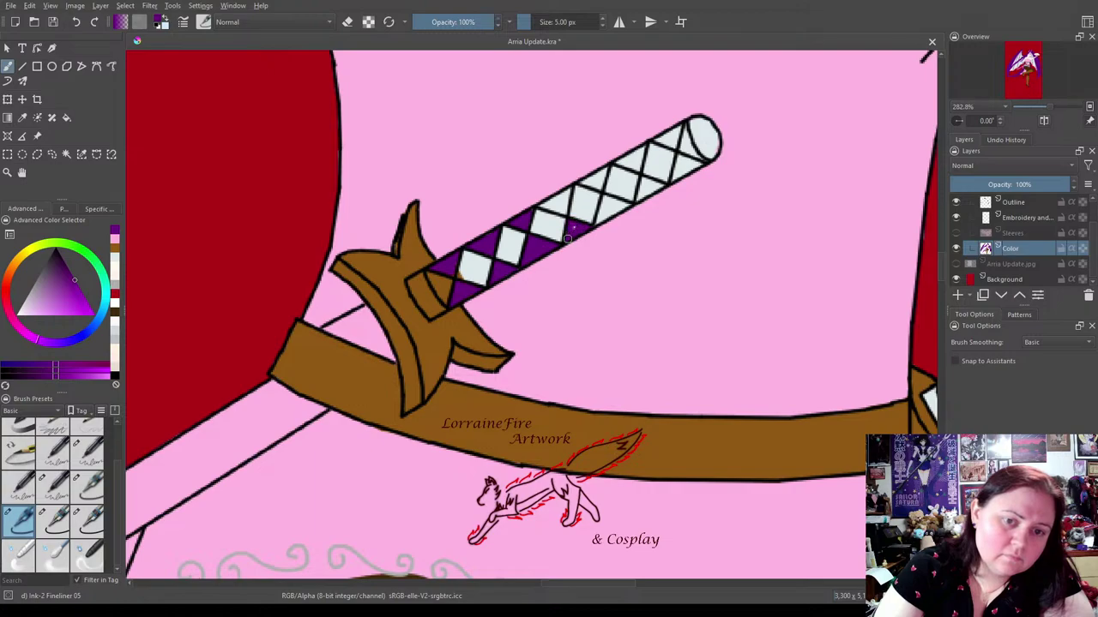
{"action": "mouse_move", "coordinate": [539, 203]}
{"action": "left_mouse_down"}
{"action": "mouse_move", "coordinate": [556, 209]}
{"action": "mouse_move", "coordinate": [567, 193]}
{"action": "left_mouse_up"}
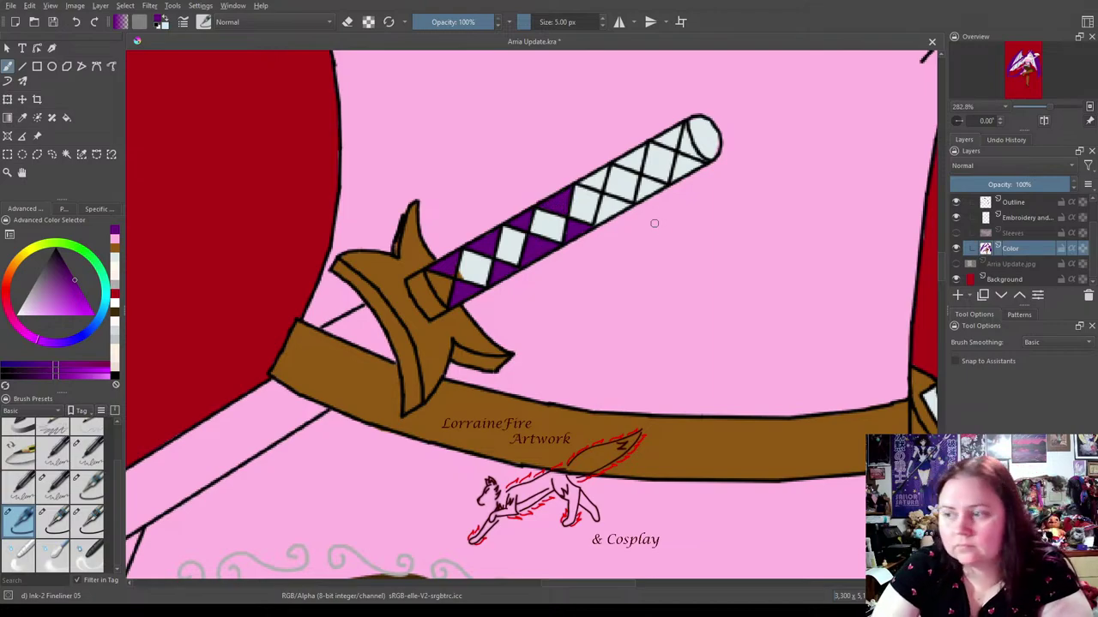
{"action": "mouse_move", "coordinate": [584, 182]}
{"action": "left_mouse_down"}
{"action": "mouse_move", "coordinate": [597, 184]}
{"action": "mouse_move", "coordinate": [585, 183]}
{"action": "left_mouse_up"}
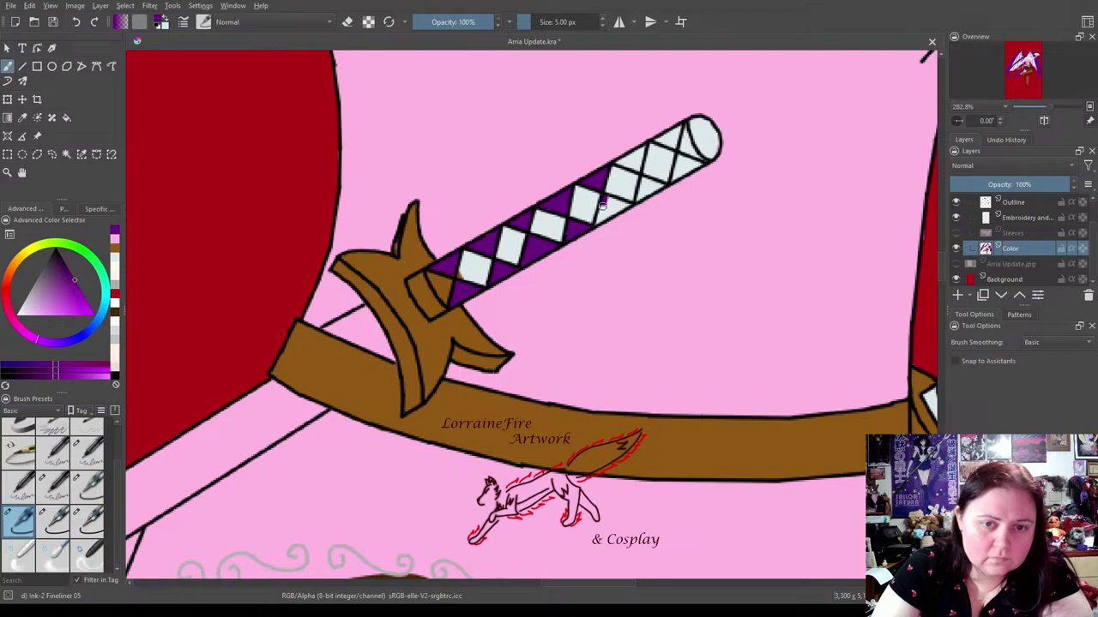
{"action": "left_click_drag", "start_coordinate": [601, 218], "coordinate": [608, 205]}
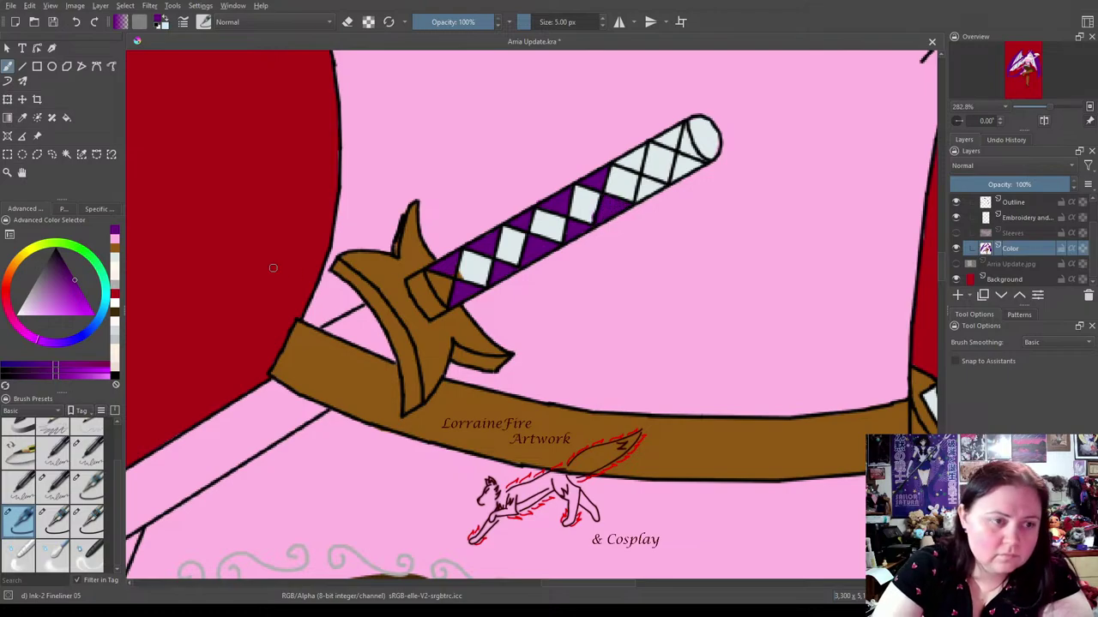
Fill the remaining edge triangles near the pommel with purple and the hilt's collar at the guard with the wrap's pale grey at 5 px.
{"action": "key", "text": "x"}
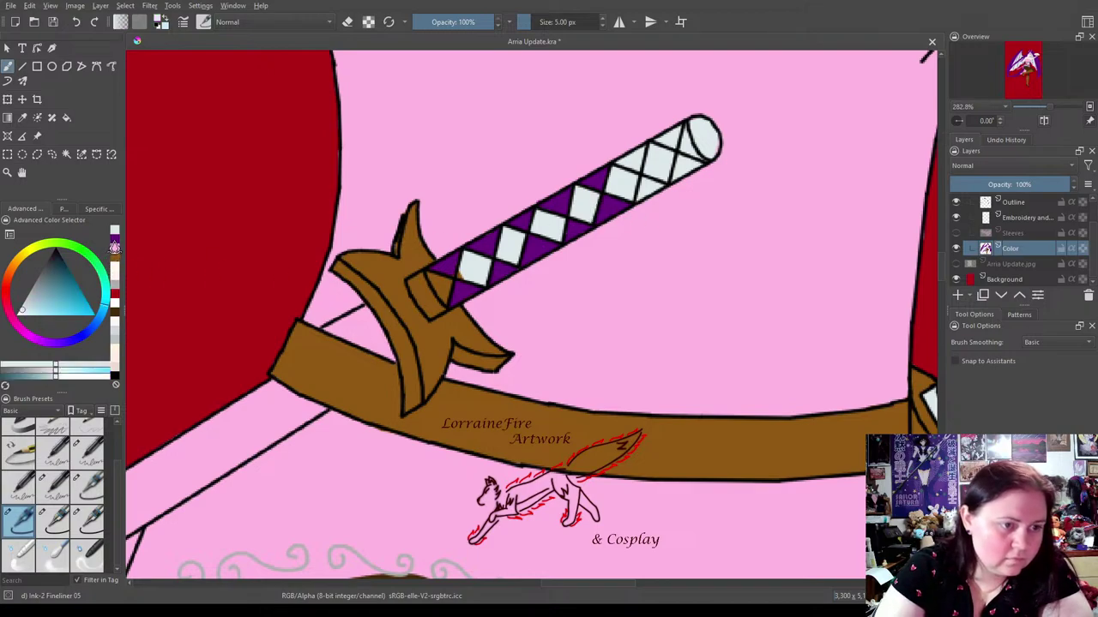
{"action": "key", "text": "x"}
{"action": "mouse_move", "coordinate": [621, 160]}
{"action": "left_mouse_down"}
{"action": "mouse_move", "coordinate": [639, 150]}
{"action": "mouse_move", "coordinate": [637, 167]}
{"action": "left_mouse_up"}
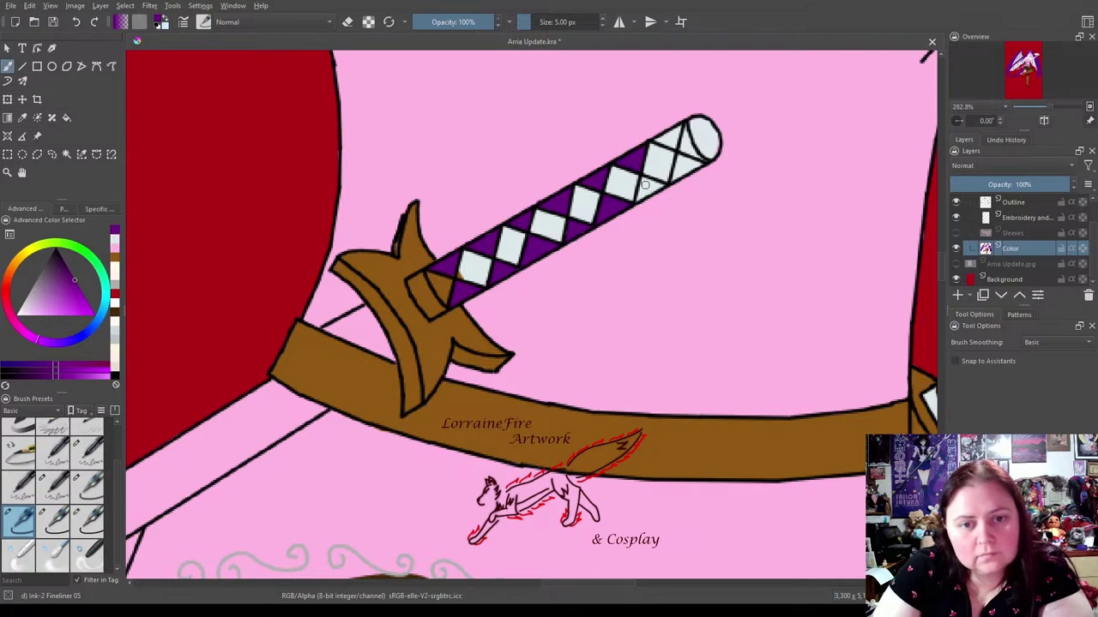
{"action": "mouse_move", "coordinate": [643, 180]}
{"action": "left_mouse_down"}
{"action": "mouse_move", "coordinate": [639, 198]}
{"action": "mouse_move", "coordinate": [645, 182]}
{"action": "left_mouse_up"}
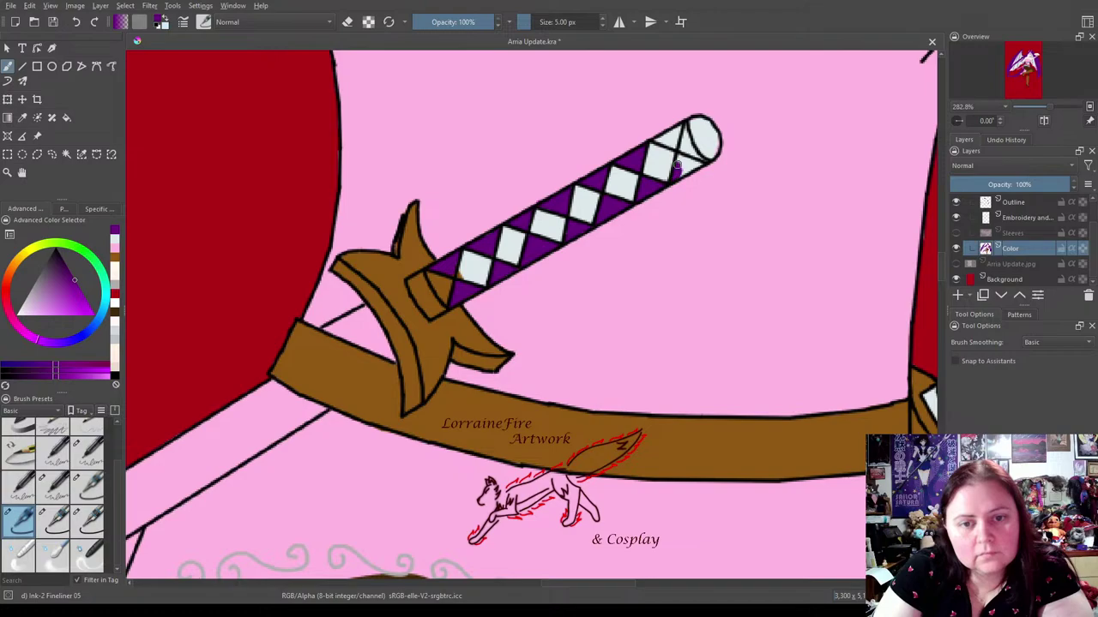
{"action": "left_click_drag", "start_coordinate": [699, 166], "coordinate": [691, 171]}
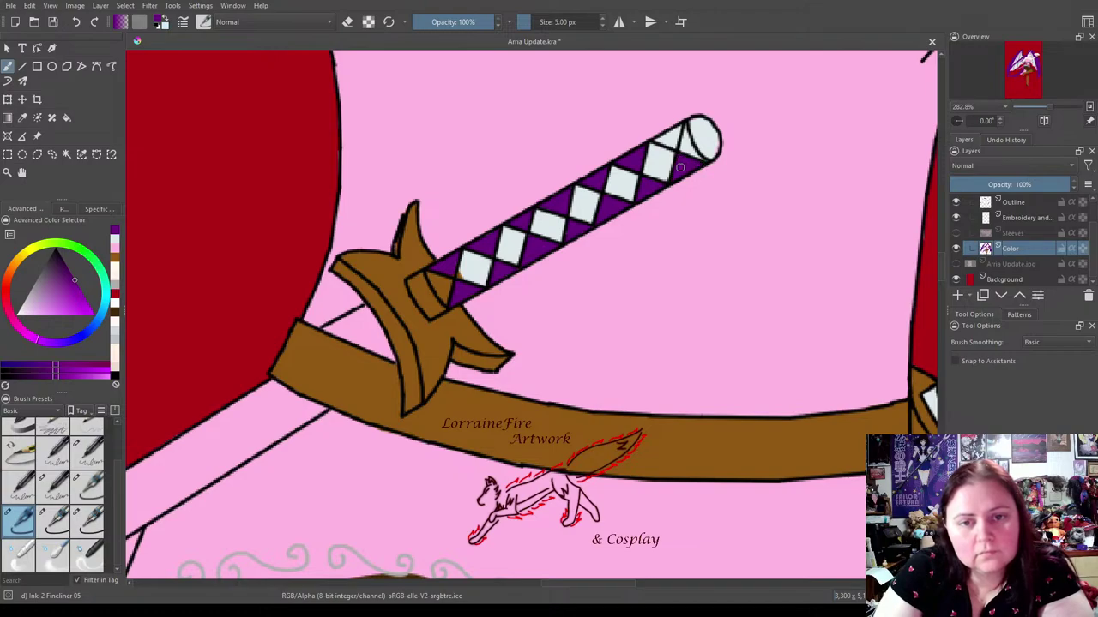
{"action": "mouse_move", "coordinate": [654, 139]}
{"action": "left_mouse_down"}
{"action": "mouse_move", "coordinate": [675, 132]}
{"action": "mouse_move", "coordinate": [673, 144]}
{"action": "left_mouse_up"}
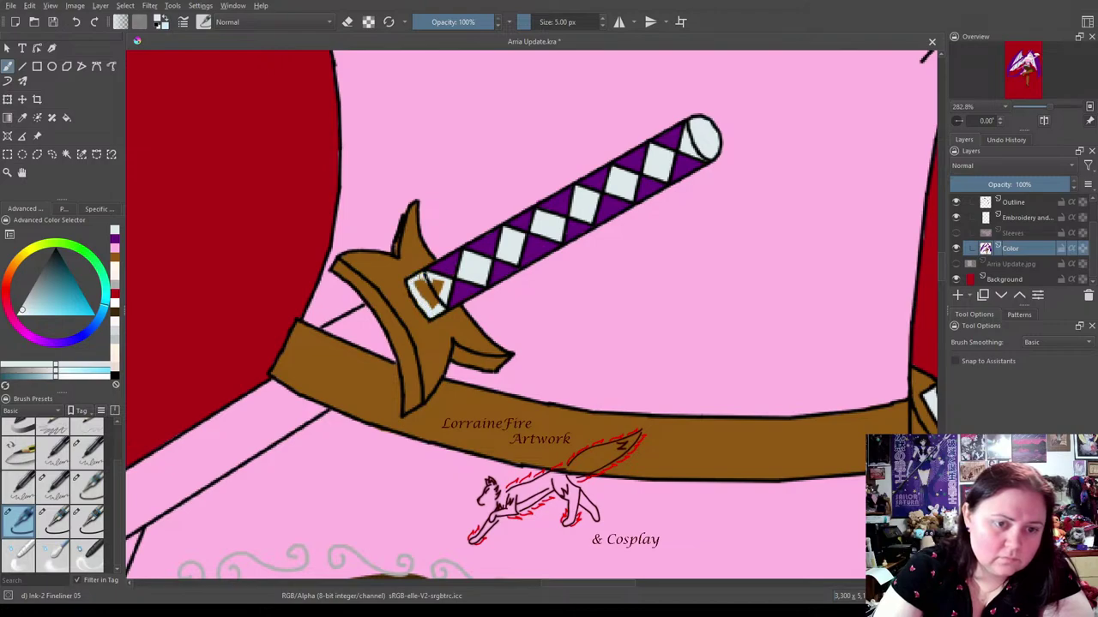
{"action": "key", "text": "ctrl+z"}
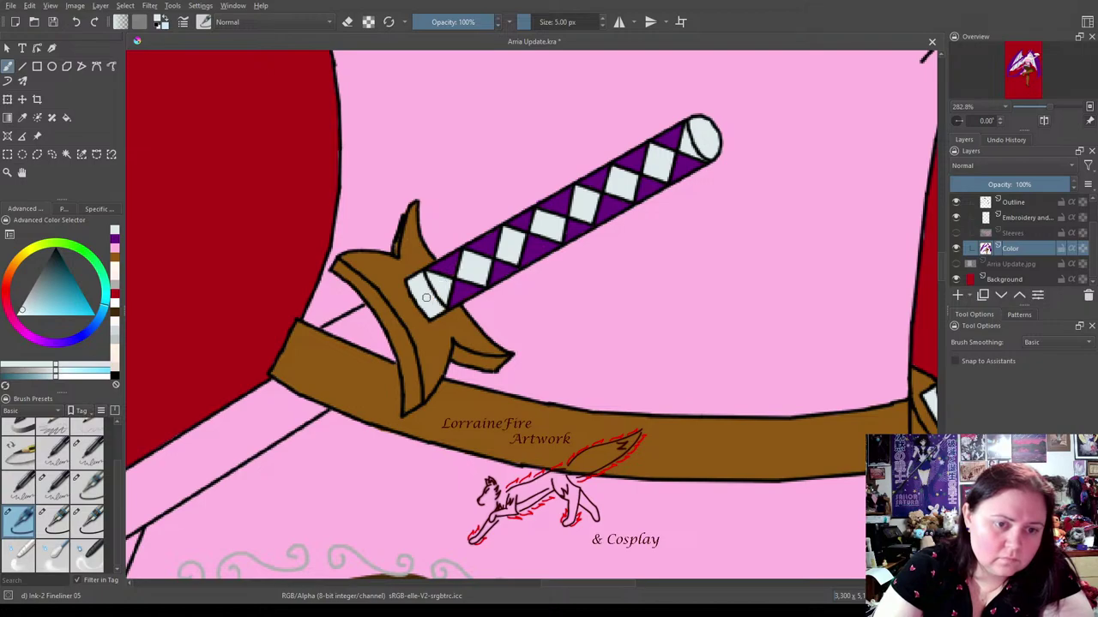
{"action": "left_click", "coordinate": [393, 275], "text": "ctrl"}
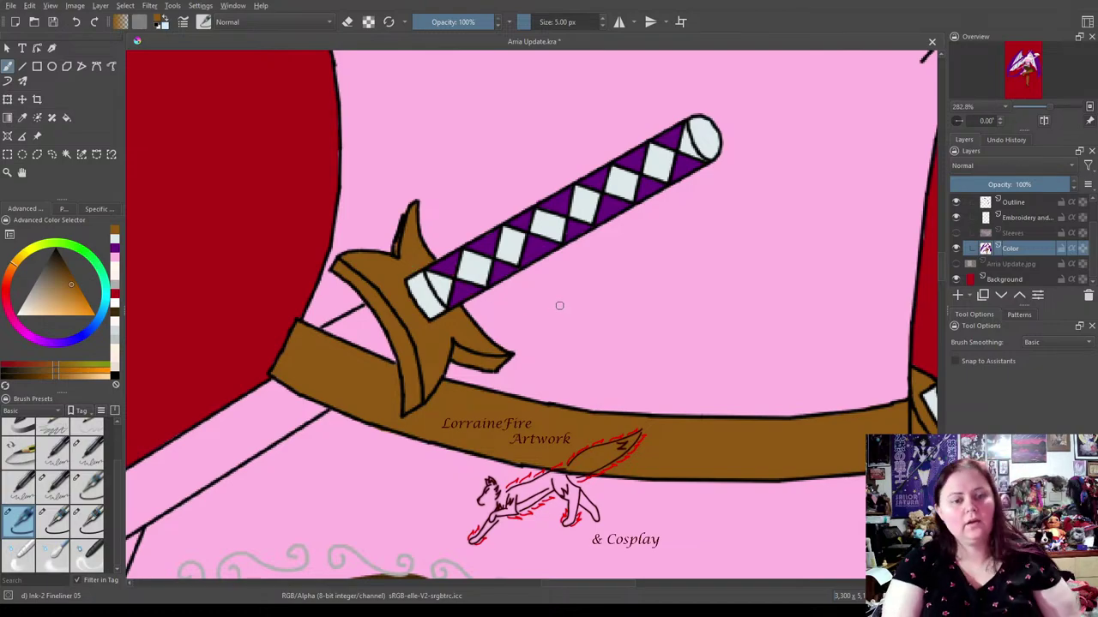
Erase the purple and pink spill at 25 px from the background between the pink strap and the purple cloth.
{"action": "left_click_drag", "start_coordinate": [533, 373], "coordinate": [436, 277]}
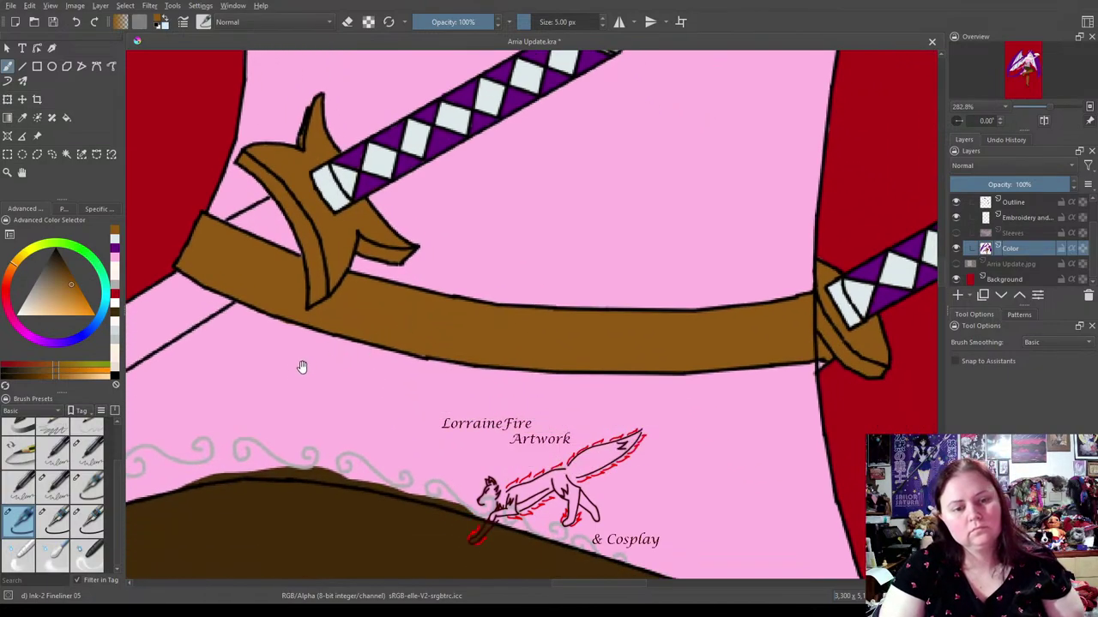
{"action": "left_click_drag", "start_coordinate": [282, 380], "coordinate": [418, 190]}
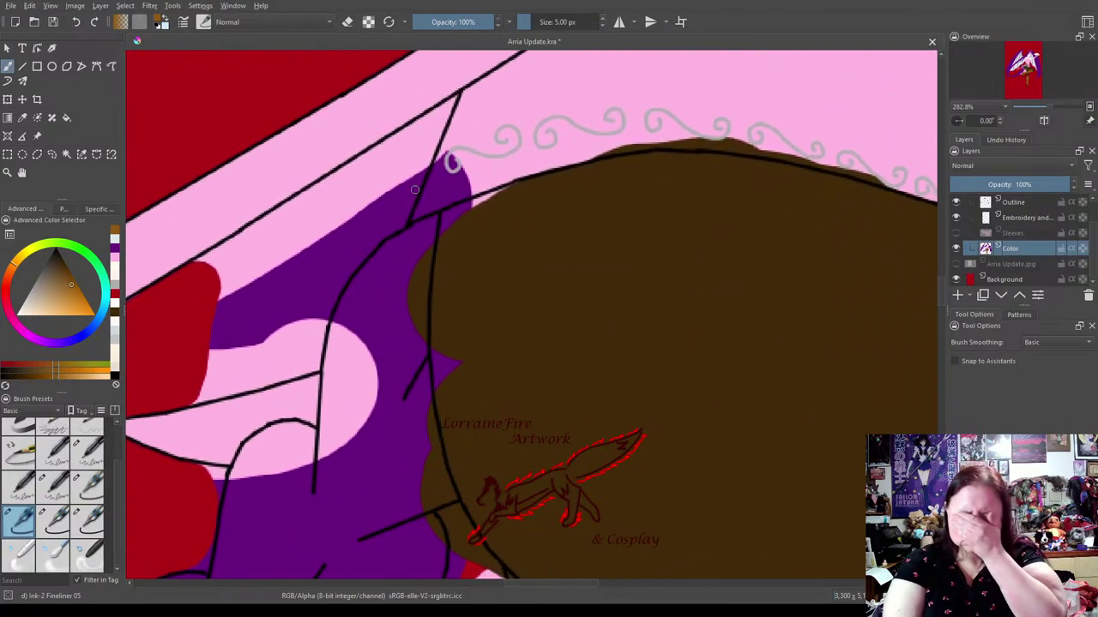
{"action": "left_click", "coordinate": [89, 520]}
{"action": "left_click", "coordinate": [344, 22]}
{"action": "mouse_move", "coordinate": [199, 353]}
{"action": "left_mouse_down"}
{"action": "mouse_move", "coordinate": [180, 389]}
{"action": "mouse_move", "coordinate": [284, 362]}
{"action": "mouse_move", "coordinate": [237, 373]}
{"action": "mouse_move", "coordinate": [228, 334]}
{"action": "mouse_move", "coordinate": [213, 330]}
{"action": "mouse_move", "coordinate": [232, 280]}
{"action": "mouse_move", "coordinate": [223, 272]}
{"action": "mouse_move", "coordinate": [193, 284]}
{"action": "mouse_move", "coordinate": [420, 147]}
{"action": "mouse_move", "coordinate": [387, 213]}
{"action": "mouse_move", "coordinate": [338, 246]}
{"action": "mouse_move", "coordinate": [382, 214]}
{"action": "mouse_move", "coordinate": [312, 287]}
{"action": "mouse_move", "coordinate": [354, 244]}
{"action": "mouse_move", "coordinate": [303, 309]}
{"action": "mouse_move", "coordinate": [325, 284]}
{"action": "mouse_move", "coordinate": [300, 354]}
{"action": "mouse_move", "coordinate": [270, 343]}
{"action": "mouse_move", "coordinate": [312, 259]}
{"action": "mouse_move", "coordinate": [364, 196]}
{"action": "mouse_move", "coordinate": [261, 290]}
{"action": "mouse_move", "coordinate": [241, 345]}
{"action": "left_mouse_up"}
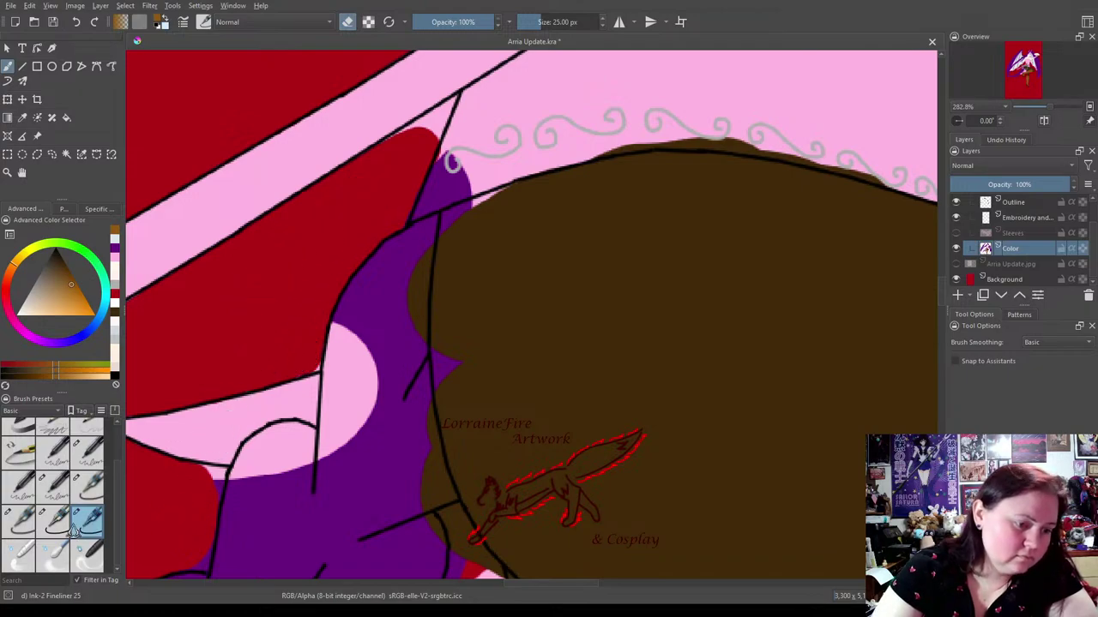
Erase the leftover spill at 10 px along the strap, the purple cloth and the pink piece beside it.
{"action": "left_click", "coordinate": [44, 520]}
{"action": "left_click", "coordinate": [348, 21]}
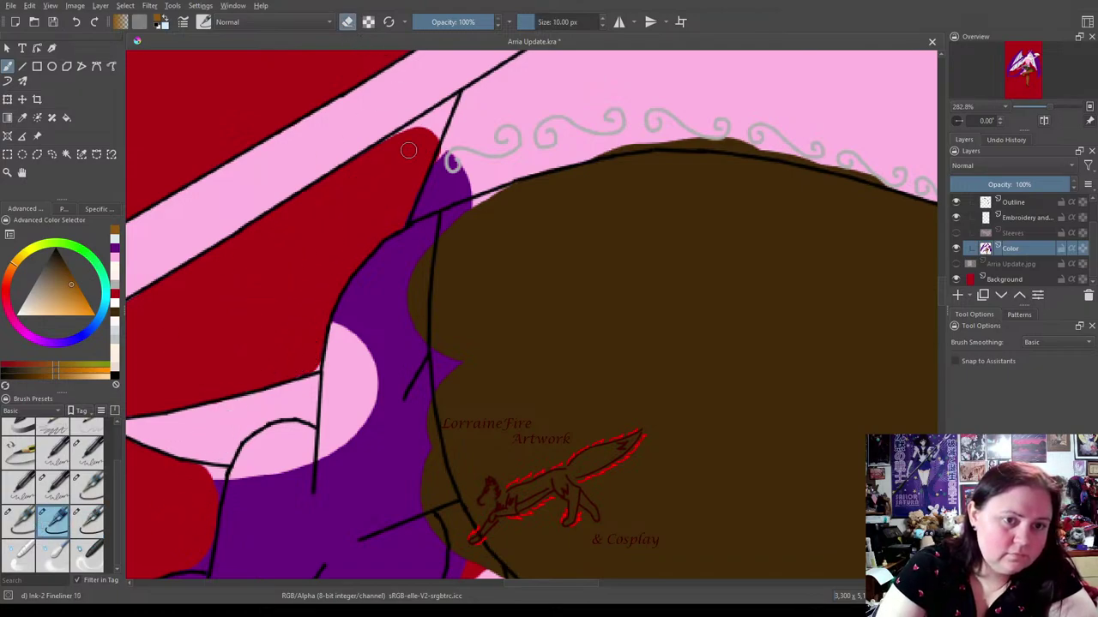
{"action": "mouse_move", "coordinate": [390, 146]}
{"action": "left_mouse_down"}
{"action": "mouse_move", "coordinate": [446, 112]}
{"action": "mouse_move", "coordinate": [427, 140]}
{"action": "left_mouse_up"}
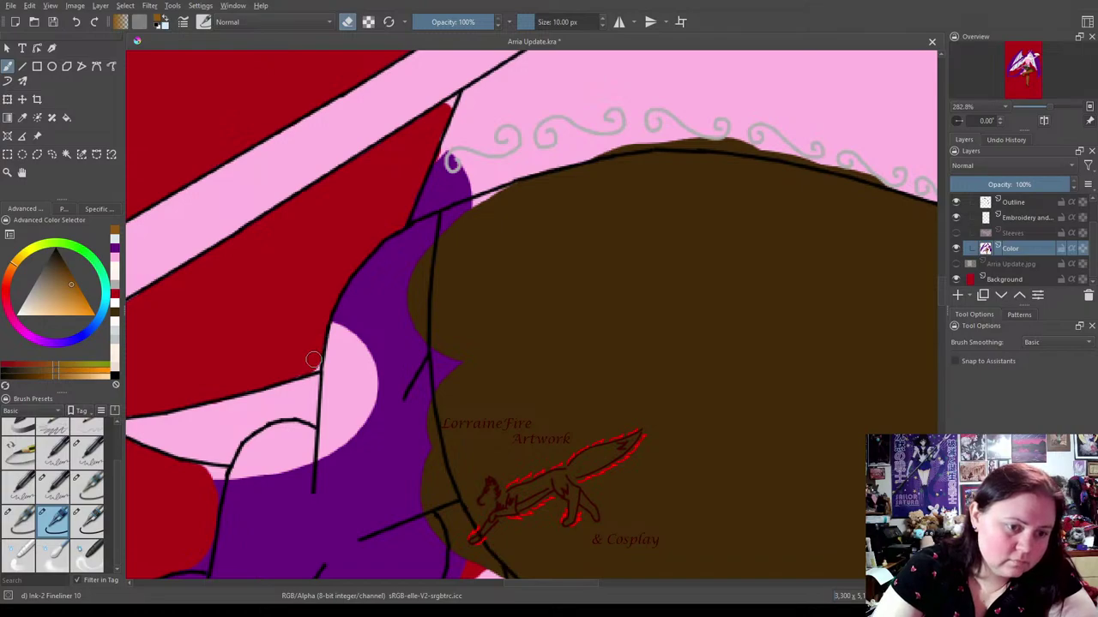
{"action": "mouse_move", "coordinate": [216, 469]}
{"action": "left_mouse_down"}
{"action": "mouse_move", "coordinate": [223, 474]}
{"action": "mouse_move", "coordinate": [199, 470]}
{"action": "left_mouse_up"}
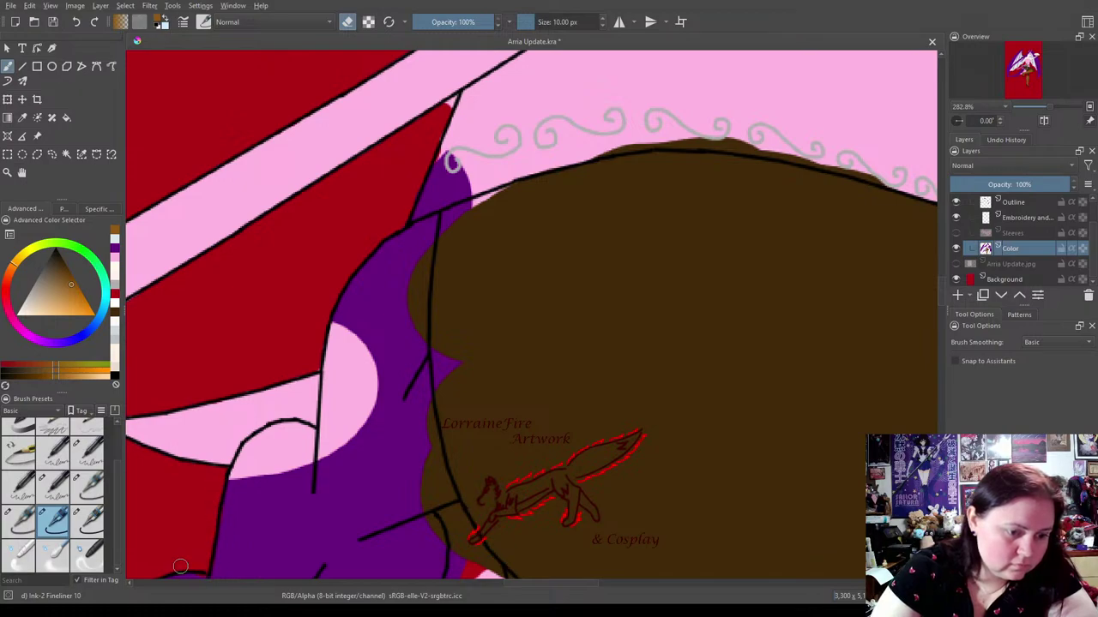
Fill the purple cloth up to its outlines at 10 px, covering the pink patches and the dark brown overrun.
{"action": "left_click", "coordinate": [115, 250]}
{"action": "key", "text": "e"}
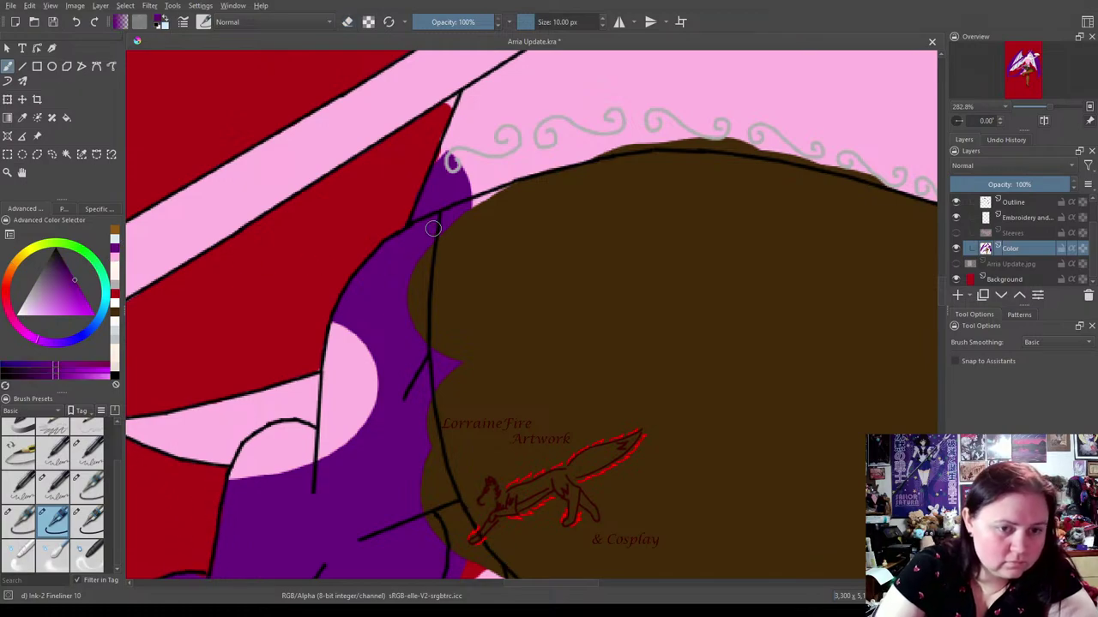
{"action": "left_click_drag", "start_coordinate": [421, 296], "coordinate": [420, 328]}
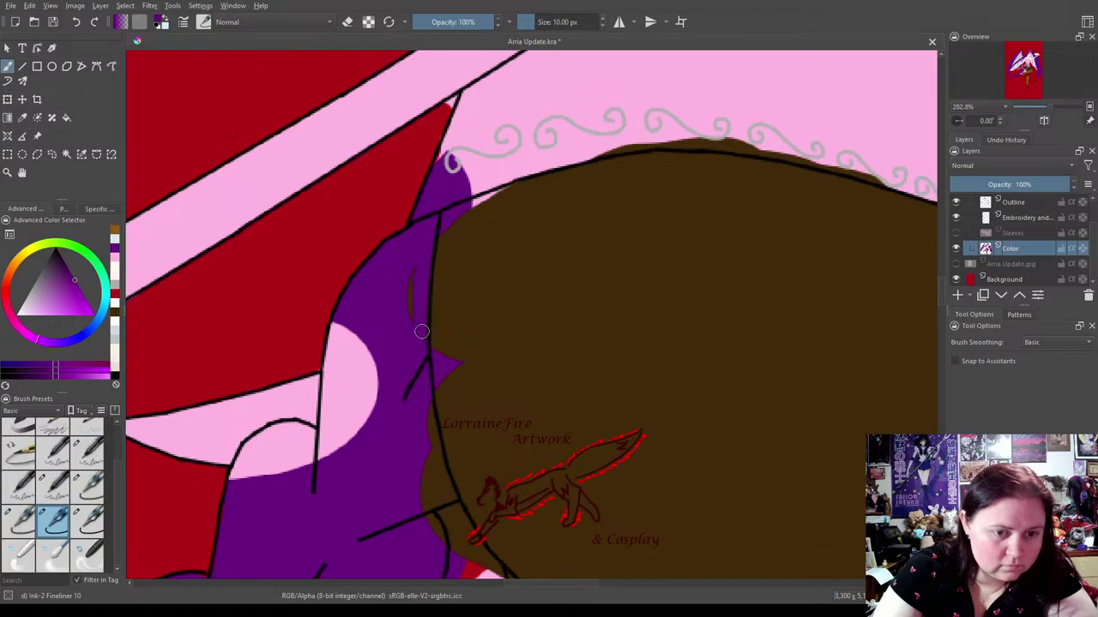
{"action": "mouse_move", "coordinate": [412, 269]}
{"action": "left_mouse_down"}
{"action": "mouse_move", "coordinate": [336, 330]}
{"action": "mouse_move", "coordinate": [320, 461]}
{"action": "mouse_move", "coordinate": [356, 338]}
{"action": "mouse_move", "coordinate": [363, 440]}
{"action": "mouse_move", "coordinate": [359, 423]}
{"action": "mouse_move", "coordinate": [330, 471]}
{"action": "left_mouse_up"}
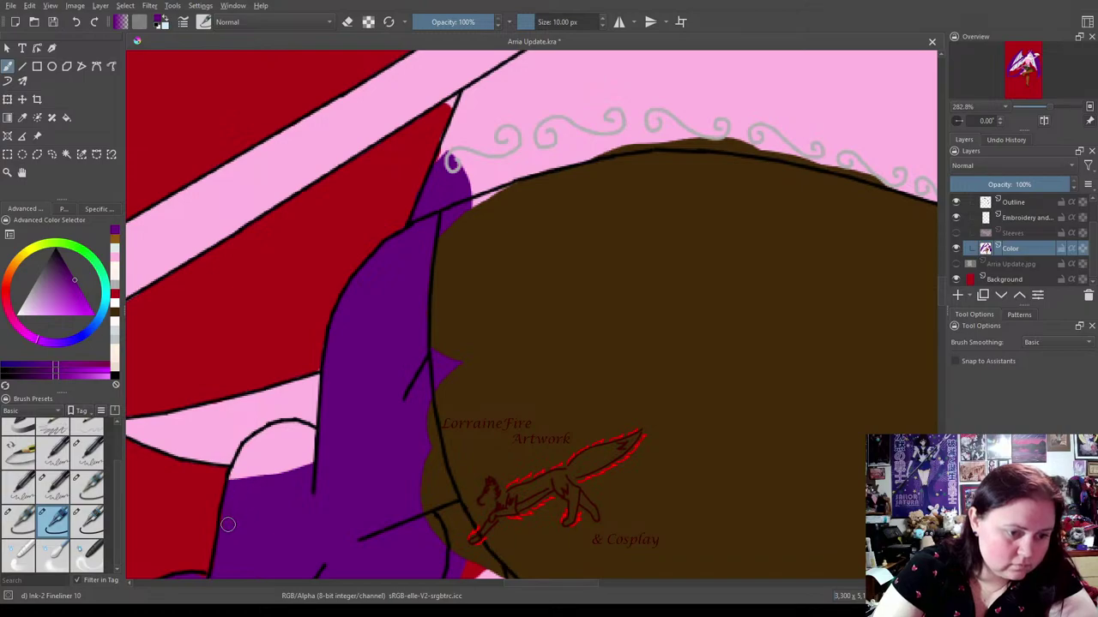
{"action": "mouse_move", "coordinate": [230, 498]}
{"action": "left_mouse_down"}
{"action": "mouse_move", "coordinate": [265, 434]}
{"action": "mouse_move", "coordinate": [294, 426]}
{"action": "mouse_move", "coordinate": [319, 438]}
{"action": "mouse_move", "coordinate": [262, 450]}
{"action": "mouse_move", "coordinate": [243, 477]}
{"action": "mouse_move", "coordinate": [254, 461]}
{"action": "mouse_move", "coordinate": [298, 445]}
{"action": "mouse_move", "coordinate": [317, 461]}
{"action": "mouse_move", "coordinate": [294, 450]}
{"action": "mouse_move", "coordinate": [324, 448]}
{"action": "mouse_move", "coordinate": [254, 480]}
{"action": "mouse_move", "coordinate": [301, 455]}
{"action": "mouse_move", "coordinate": [280, 480]}
{"action": "left_mouse_up"}
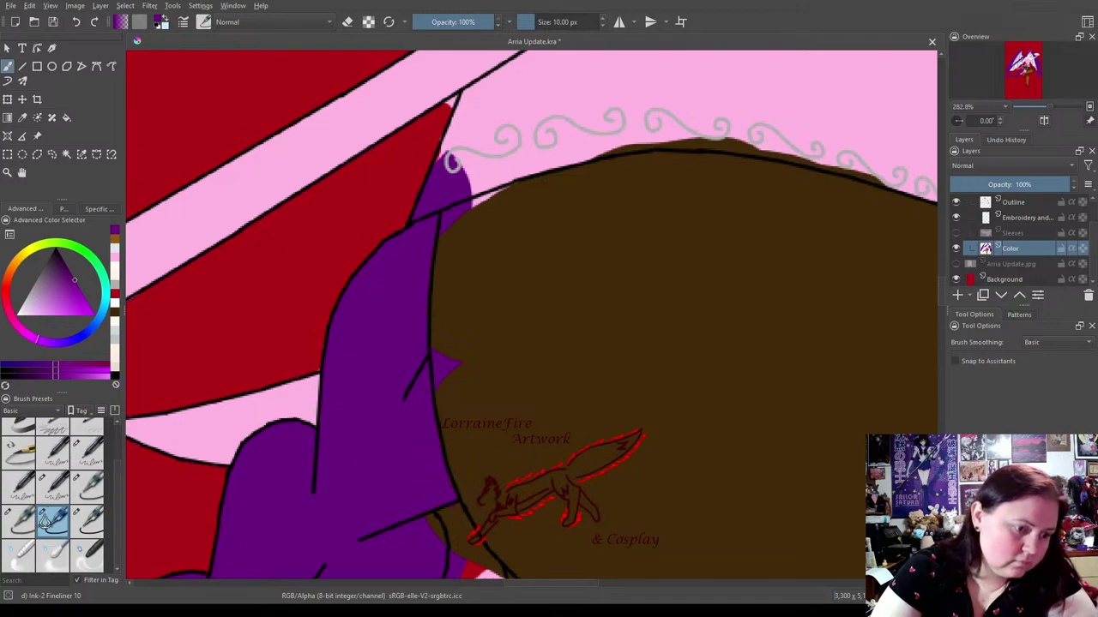
Cover the purple spill beside the grey scroll embroidery with pink at 10 px and erase the stray pink at the red gap's corners at 5 px.
{"action": "left_click", "coordinate": [115, 271]}
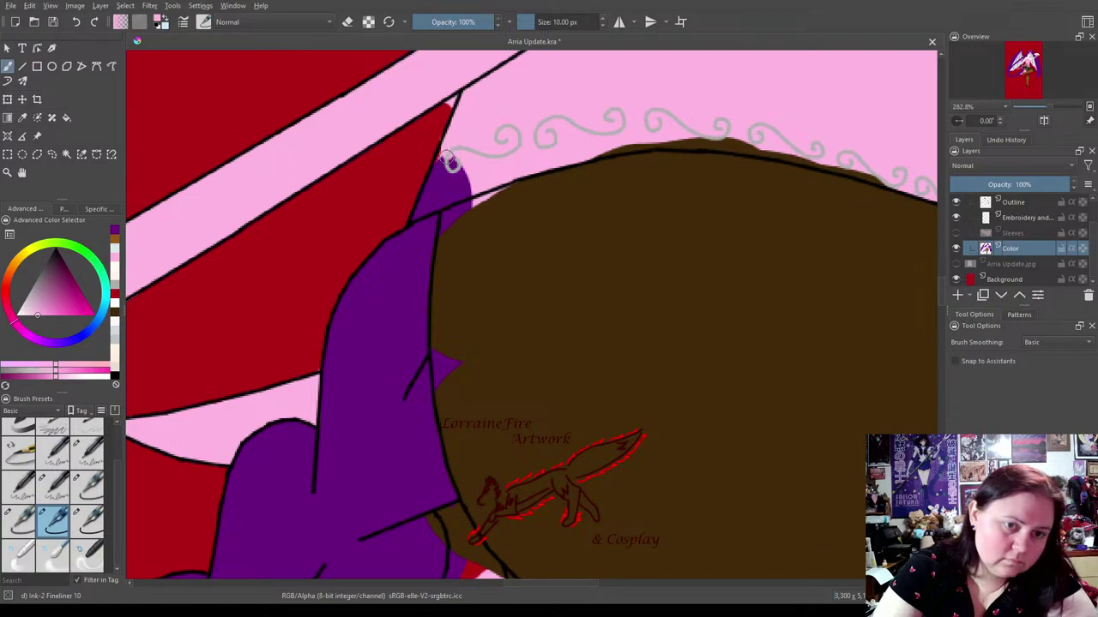
{"action": "mouse_move", "coordinate": [420, 206]}
{"action": "left_mouse_down"}
{"action": "mouse_move", "coordinate": [463, 189]}
{"action": "mouse_move", "coordinate": [474, 168]}
{"action": "mouse_move", "coordinate": [457, 165]}
{"action": "left_mouse_up"}
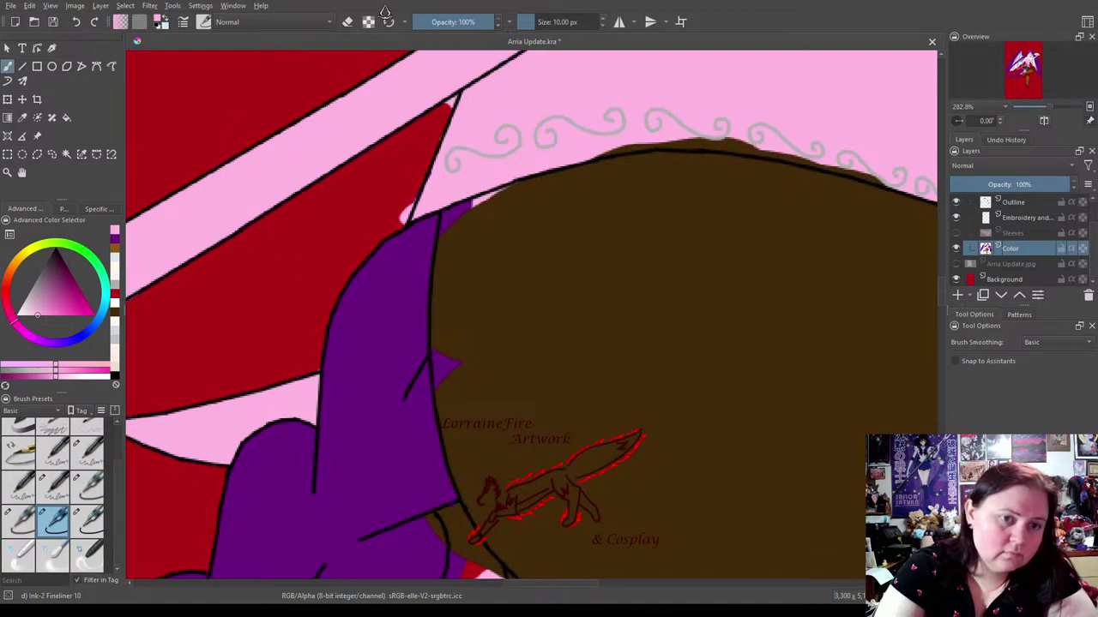
{"action": "left_click", "coordinate": [15, 522]}
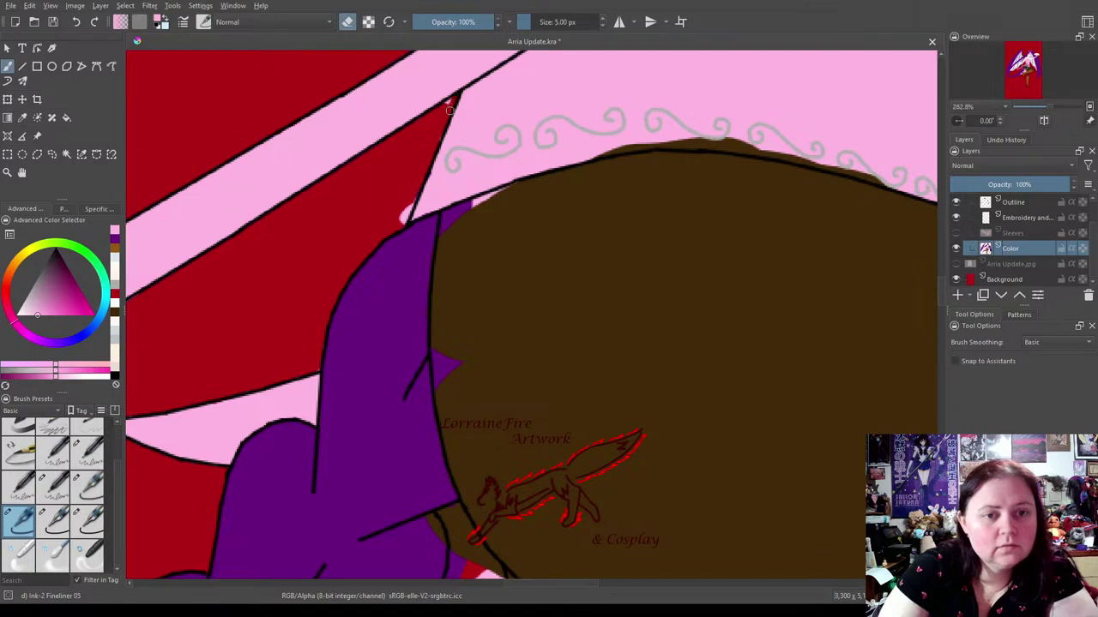
{"action": "left_click", "coordinate": [50, 522]}
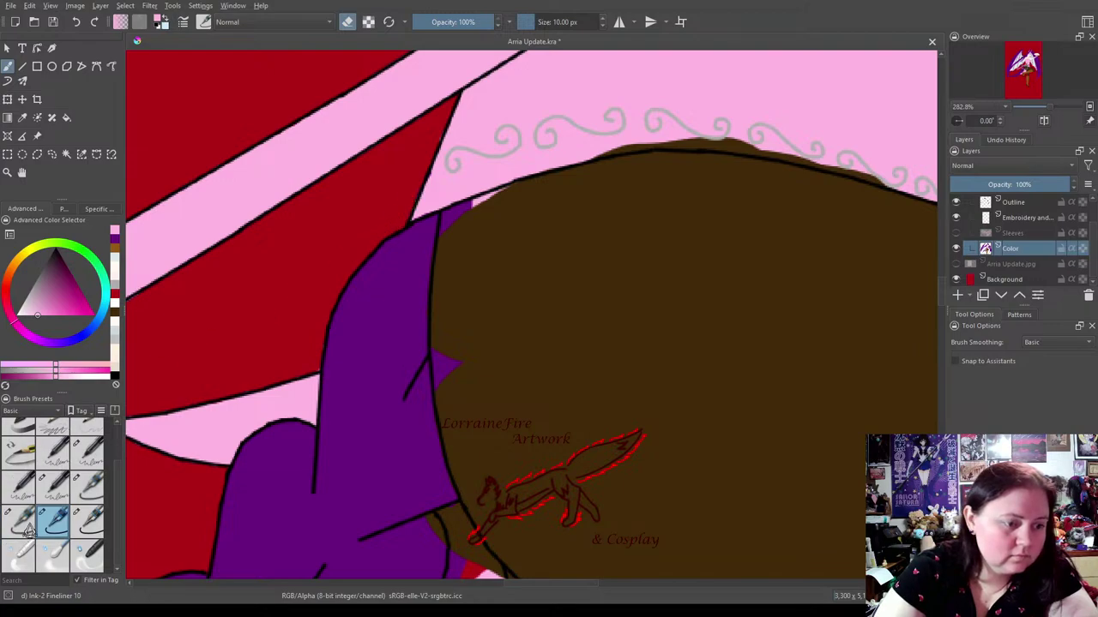
Trim the dark brown above the curved hem outline with pink and cover the purple and pink spill inside it with dark brown at 10 px.
{"action": "left_click", "coordinate": [347, 21]}
{"action": "mouse_move", "coordinate": [514, 172]}
{"action": "left_mouse_down"}
{"action": "mouse_move", "coordinate": [672, 140]}
{"action": "mouse_move", "coordinate": [710, 141]}
{"action": "mouse_move", "coordinate": [657, 141]}
{"action": "mouse_move", "coordinate": [800, 157]}
{"action": "mouse_move", "coordinate": [785, 151]}
{"action": "mouse_move", "coordinate": [896, 186]}
{"action": "left_mouse_up"}
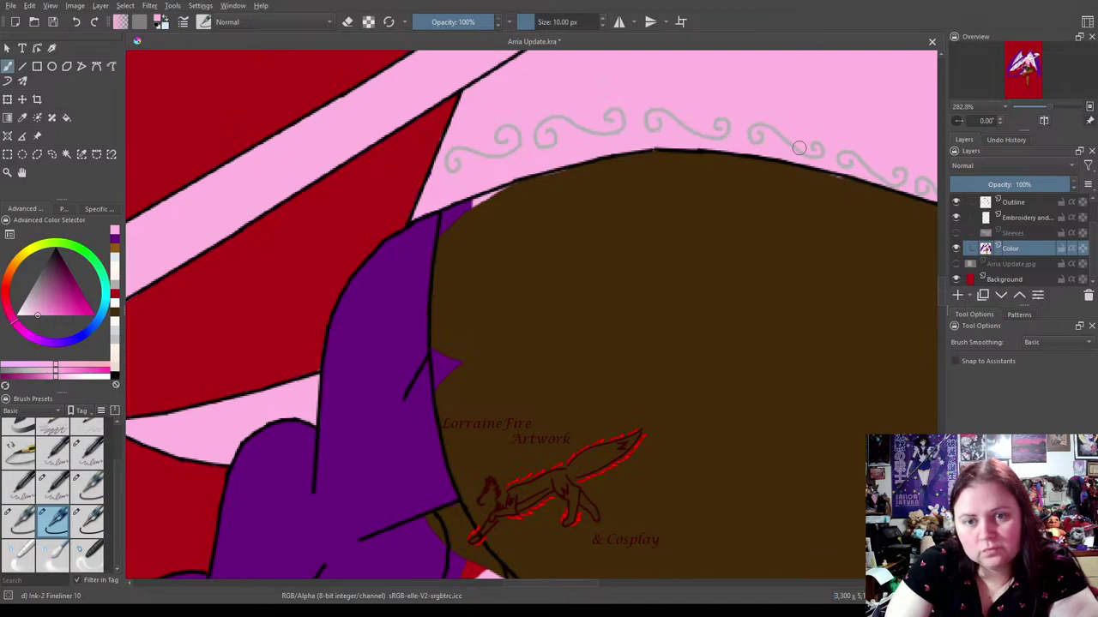
{"action": "left_click_drag", "start_coordinate": [770, 149], "coordinate": [742, 150]}
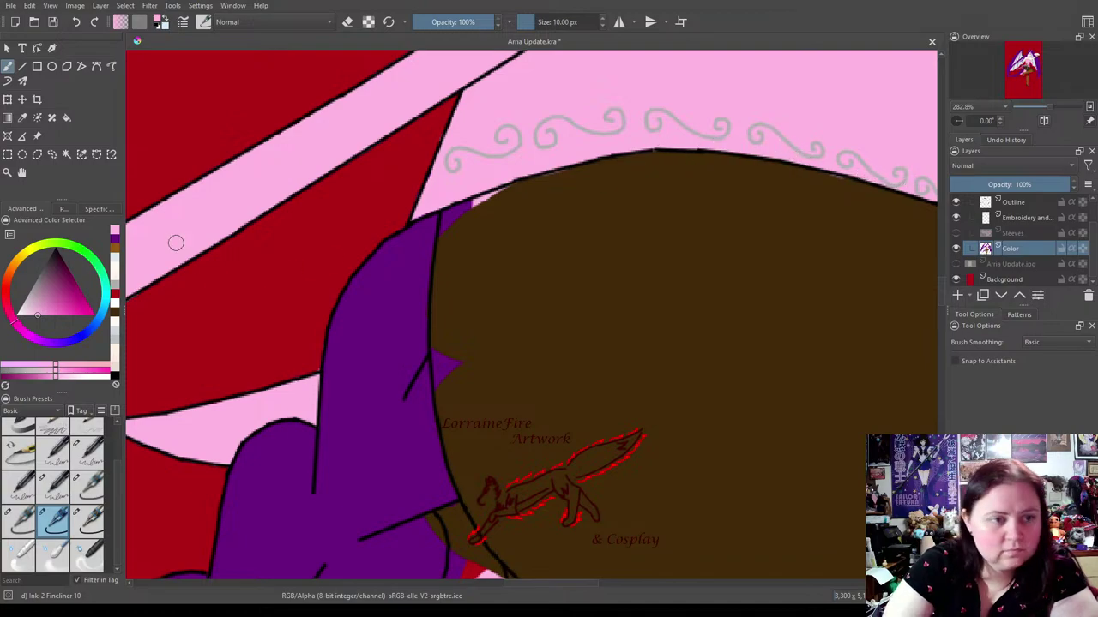
{"action": "left_click", "coordinate": [113, 324]}
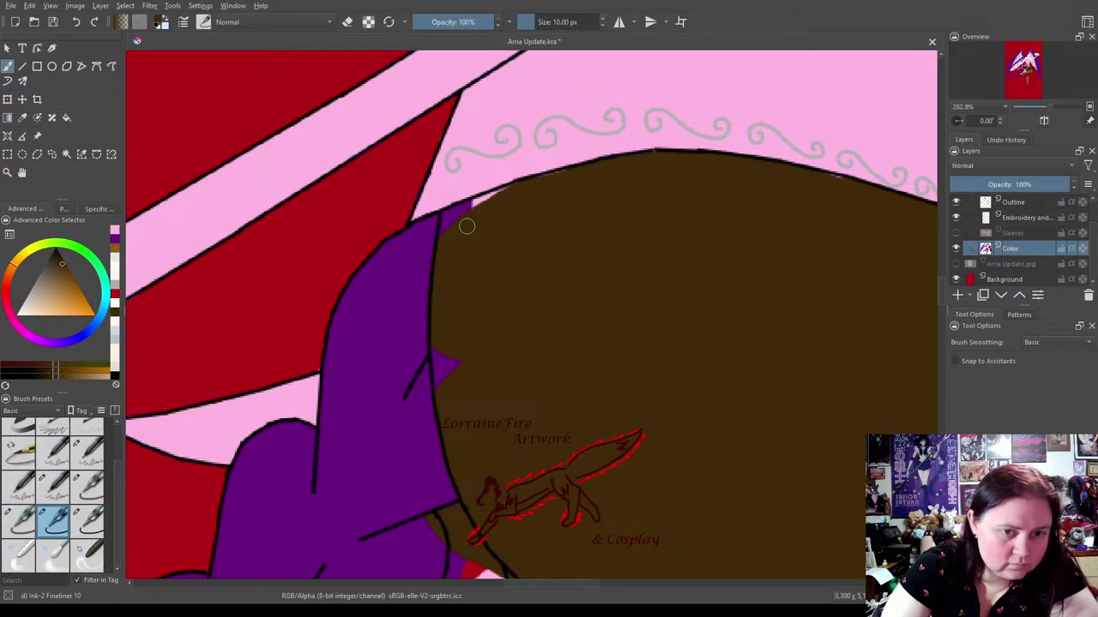
{"action": "left_click_drag", "start_coordinate": [448, 217], "coordinate": [552, 181]}
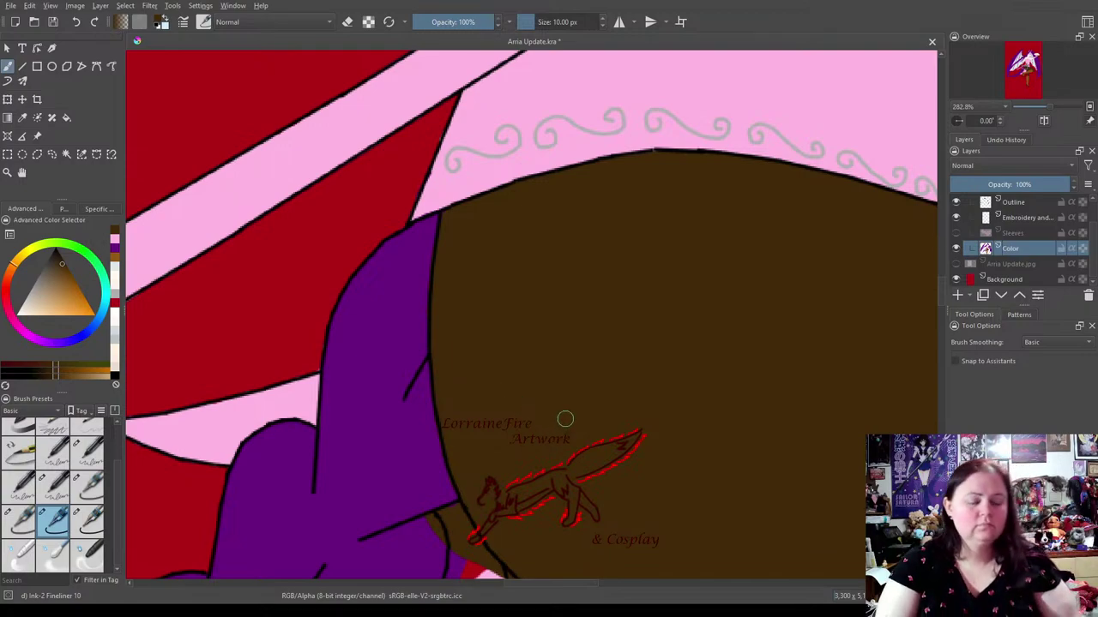
Cover the dark brown overrun above the hem outline with pink at 10 px and restore the dark brown just below the line.
{"action": "mouse_move", "coordinate": [774, 409]}
{"action": "left_mouse_down"}
{"action": "mouse_move", "coordinate": [429, 334]}
{"action": "mouse_move", "coordinate": [233, 412]}
{"action": "left_mouse_up"}
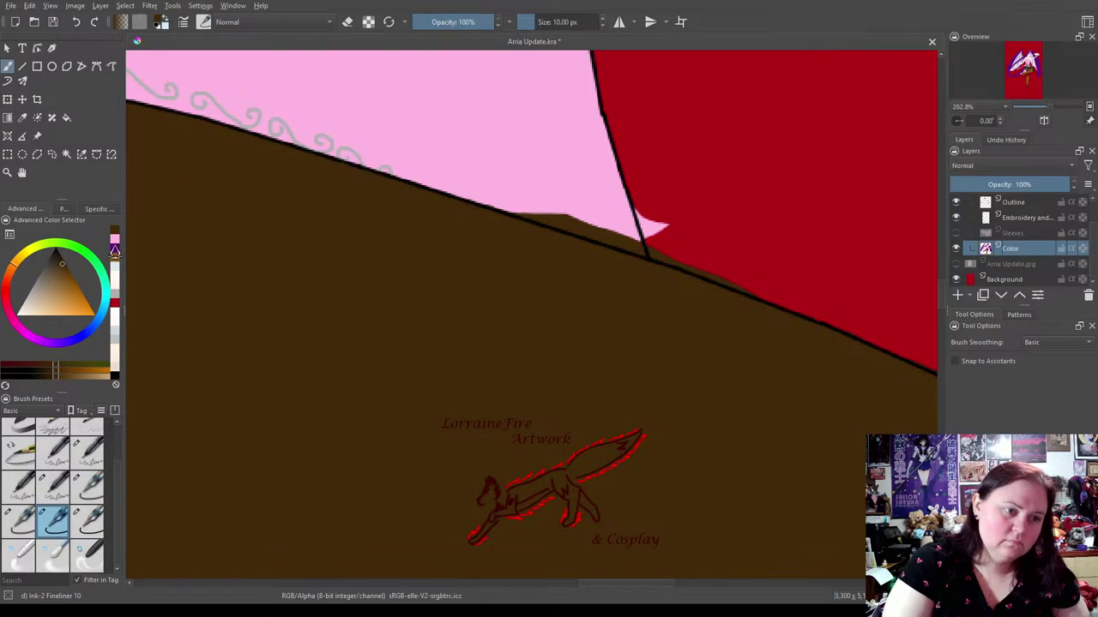
{"action": "left_click", "coordinate": [114, 240]}
{"action": "mouse_move", "coordinate": [513, 209]}
{"action": "left_mouse_down"}
{"action": "mouse_move", "coordinate": [656, 252]}
{"action": "mouse_move", "coordinate": [532, 216]}
{"action": "left_mouse_up"}
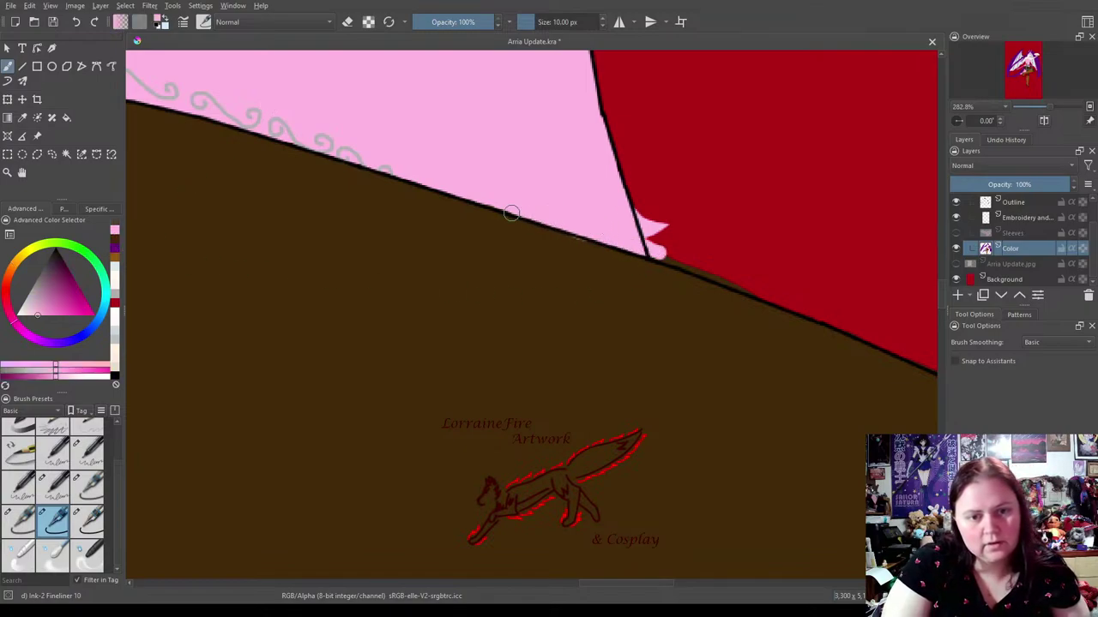
{"action": "left_click", "coordinate": [114, 241]}
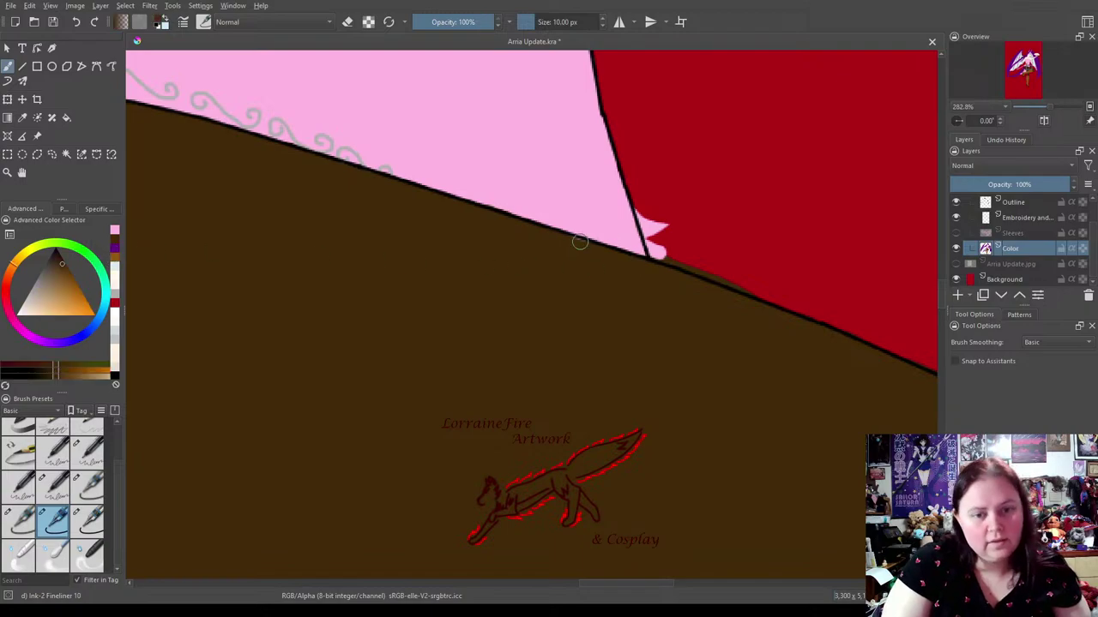
{"action": "left_click", "coordinate": [114, 243]}
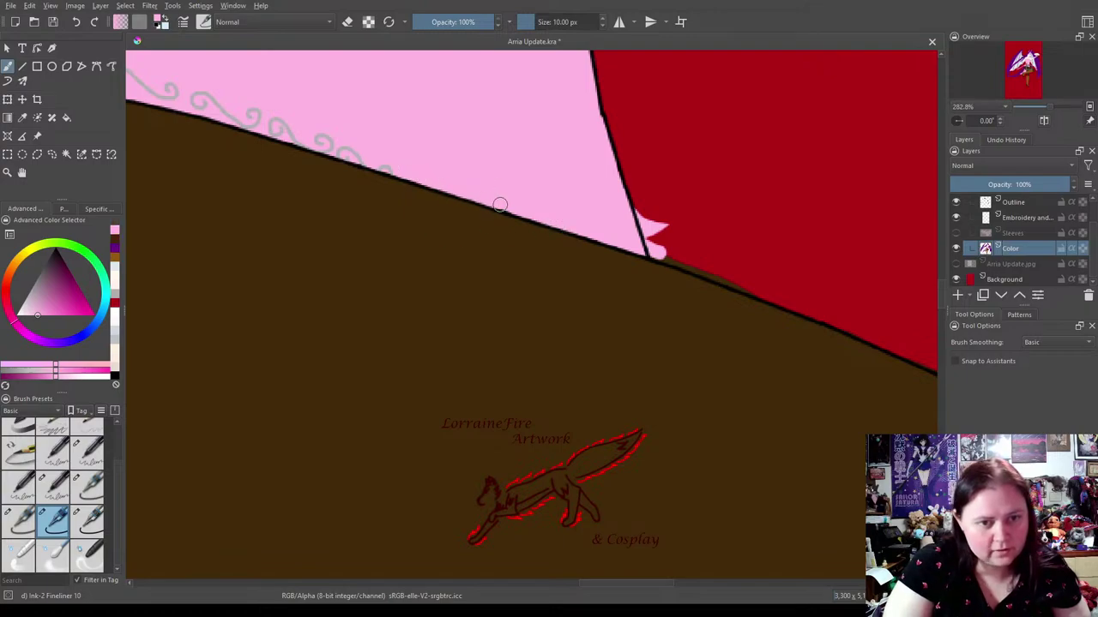
Erase the pink and dark brown spill on the red beside the pink cloth's lower corner at 10 px.
{"action": "left_click", "coordinate": [347, 21]}
{"action": "left_click_drag", "start_coordinate": [635, 257], "coordinate": [357, 376]}
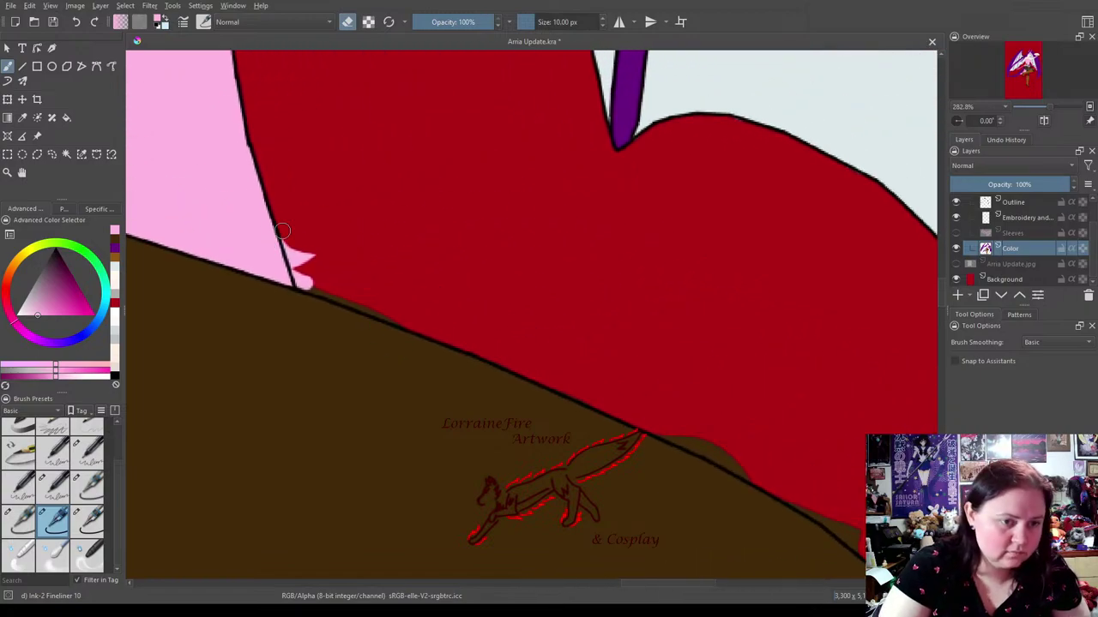
{"action": "mouse_move", "coordinate": [294, 233]}
{"action": "left_mouse_down"}
{"action": "mouse_move", "coordinate": [284, 246]}
{"action": "mouse_move", "coordinate": [303, 254]}
{"action": "mouse_move", "coordinate": [302, 281]}
{"action": "left_mouse_up"}
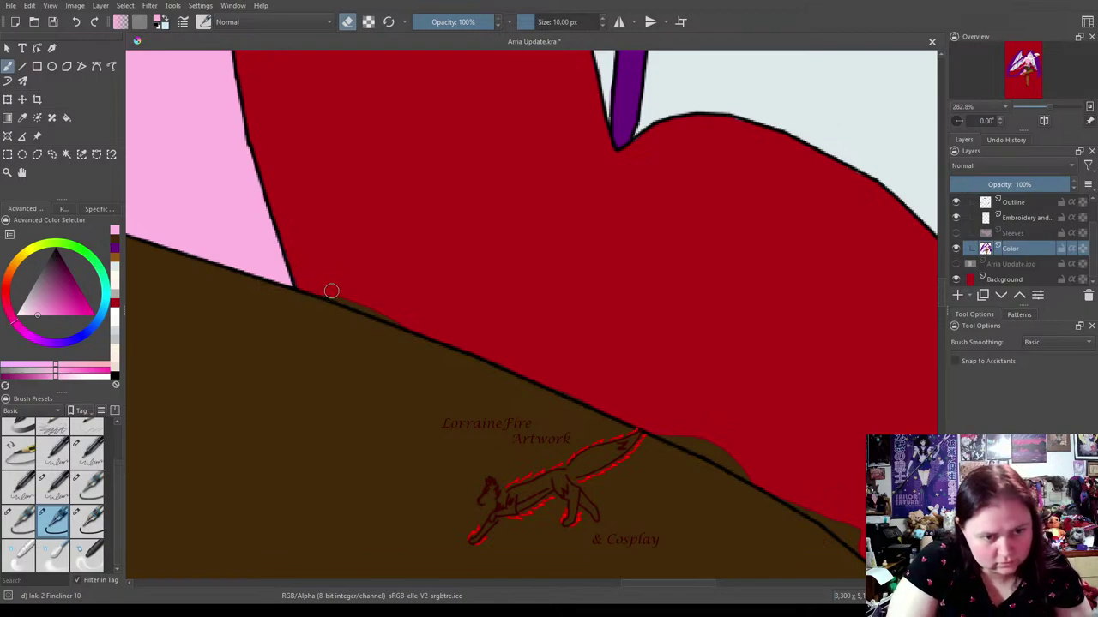
{"action": "left_click_drag", "start_coordinate": [320, 292], "coordinate": [386, 314]}
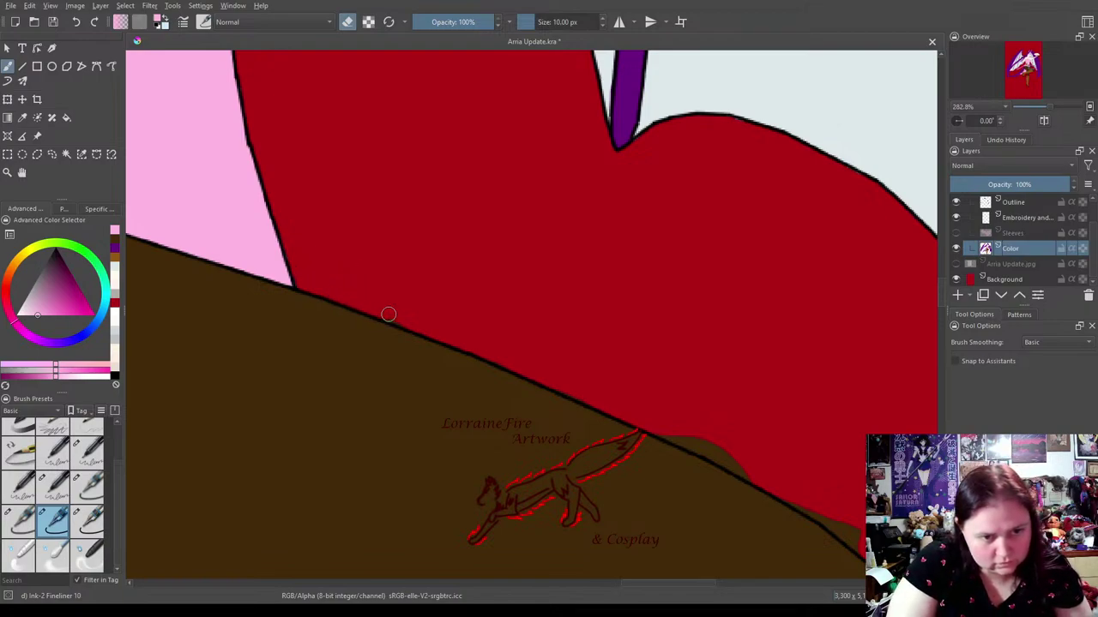
Erase the dark brown overrun outside the long curved outline at 10 px and touch up the inner edge with dark brown.
{"action": "left_click_drag", "start_coordinate": [564, 394], "coordinate": [459, 159]}
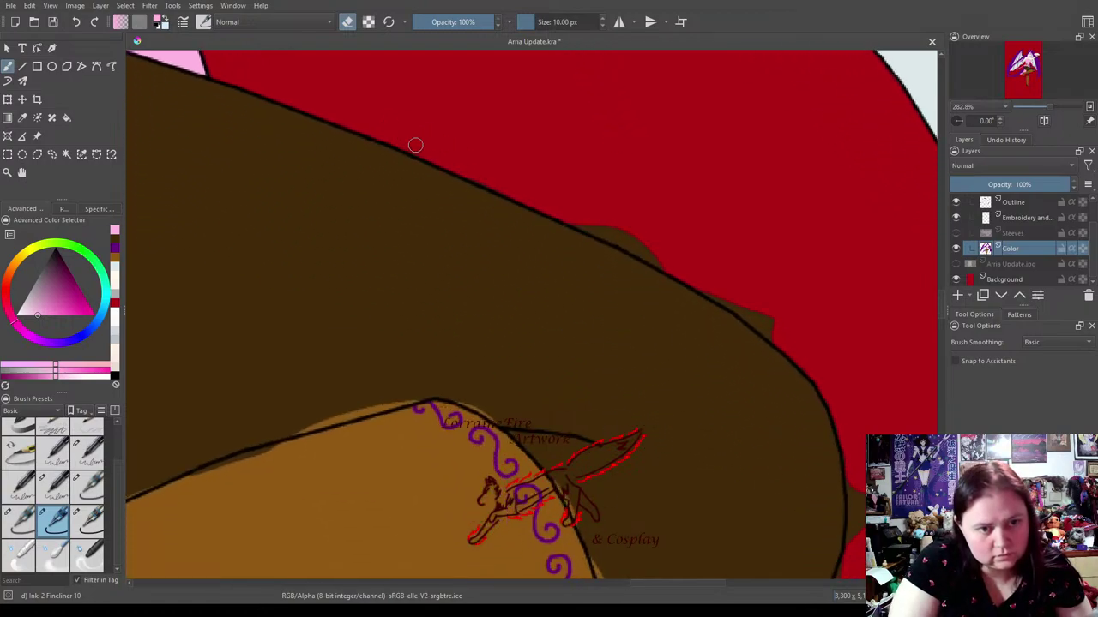
{"action": "left_click_drag", "start_coordinate": [494, 186], "coordinate": [667, 264]}
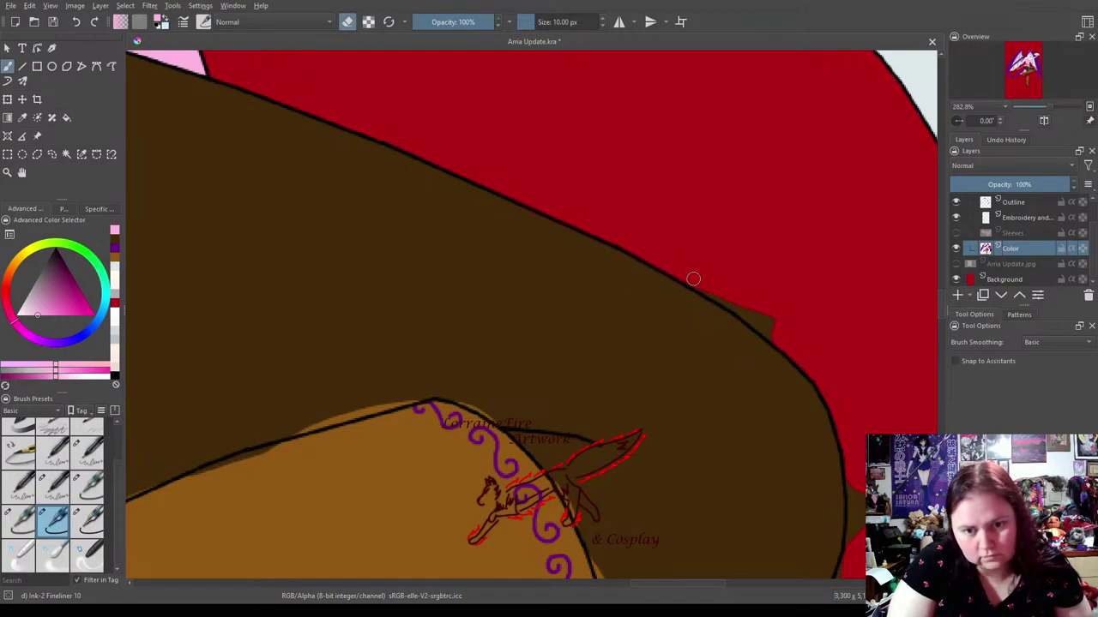
{"action": "mouse_move", "coordinate": [711, 291]}
{"action": "left_mouse_down"}
{"action": "mouse_move", "coordinate": [768, 332]}
{"action": "mouse_move", "coordinate": [731, 293]}
{"action": "left_mouse_up"}
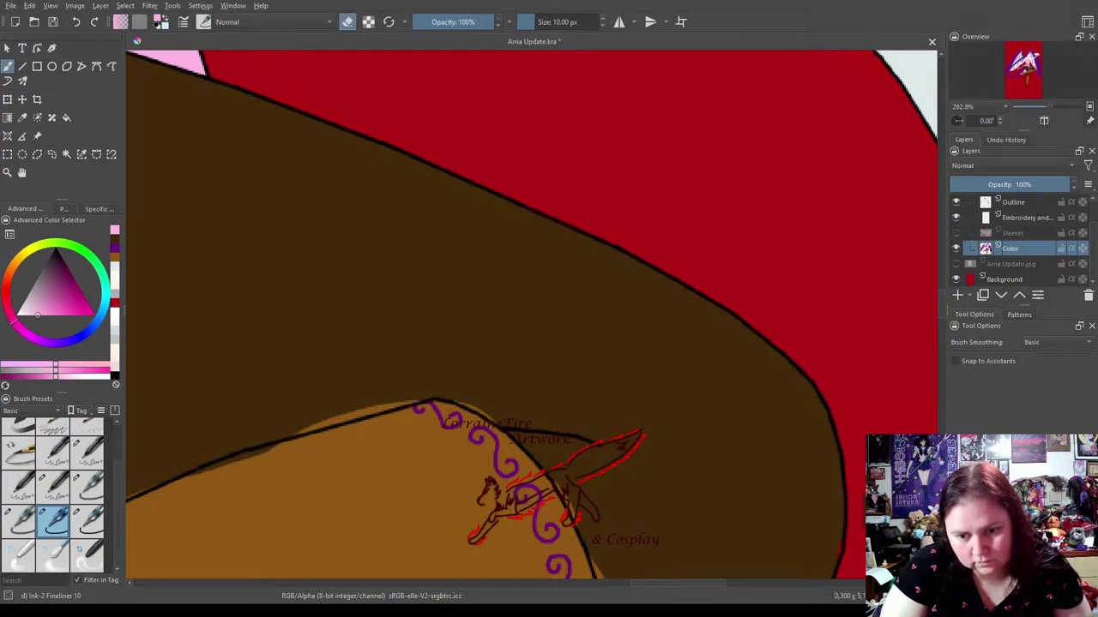
{"action": "key", "text": "e"}
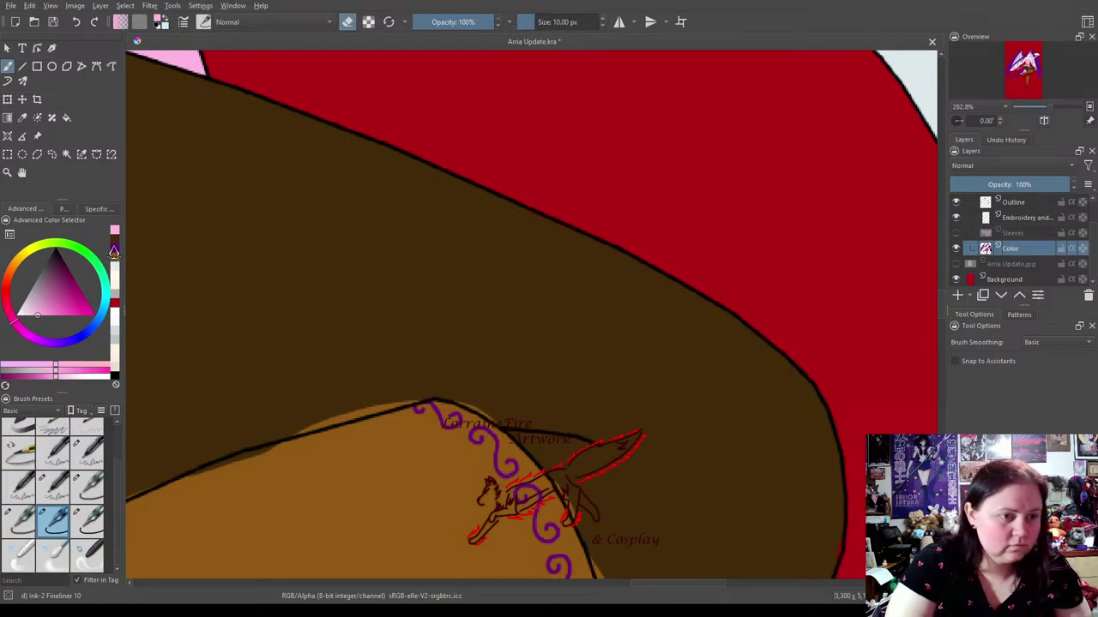
{"action": "left_click", "coordinate": [114, 246]}
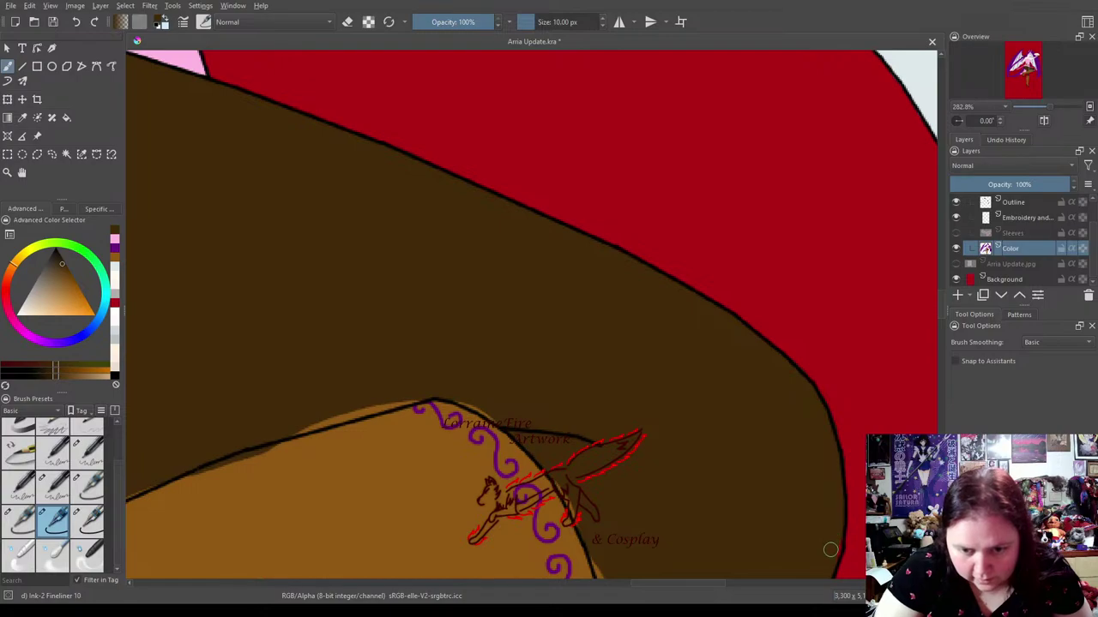
Fill the purple braid's upper corner and erase the brown, pink and purple spill between braid and pink cloth at 10 and 25 px.
{"action": "left_click_drag", "start_coordinate": [709, 541], "coordinate": [624, 271]}
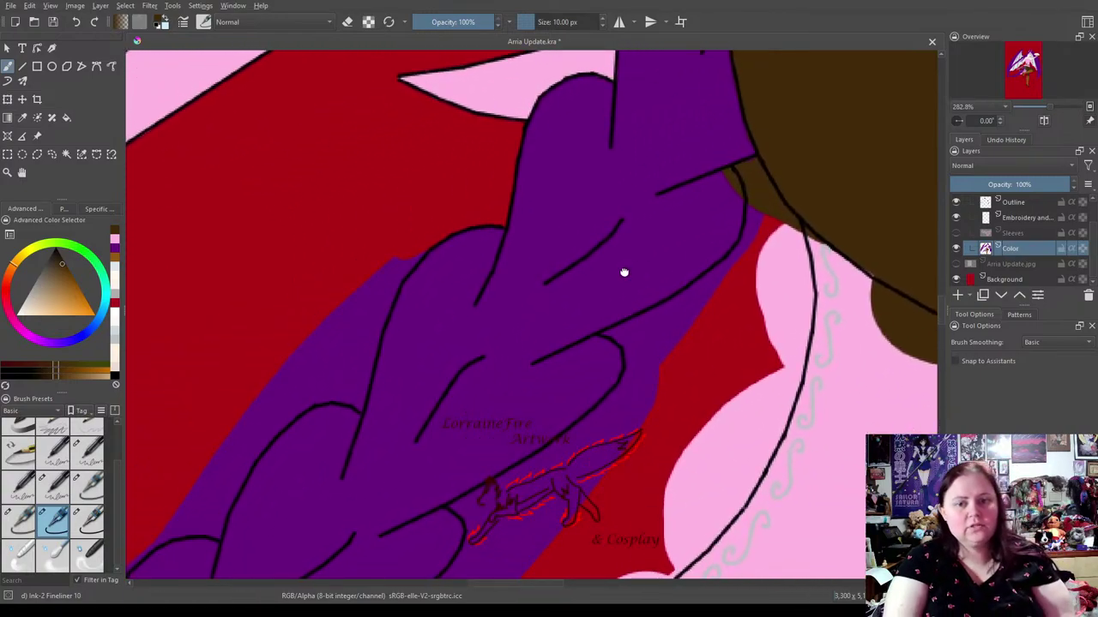
{"action": "left_click", "coordinate": [114, 259]}
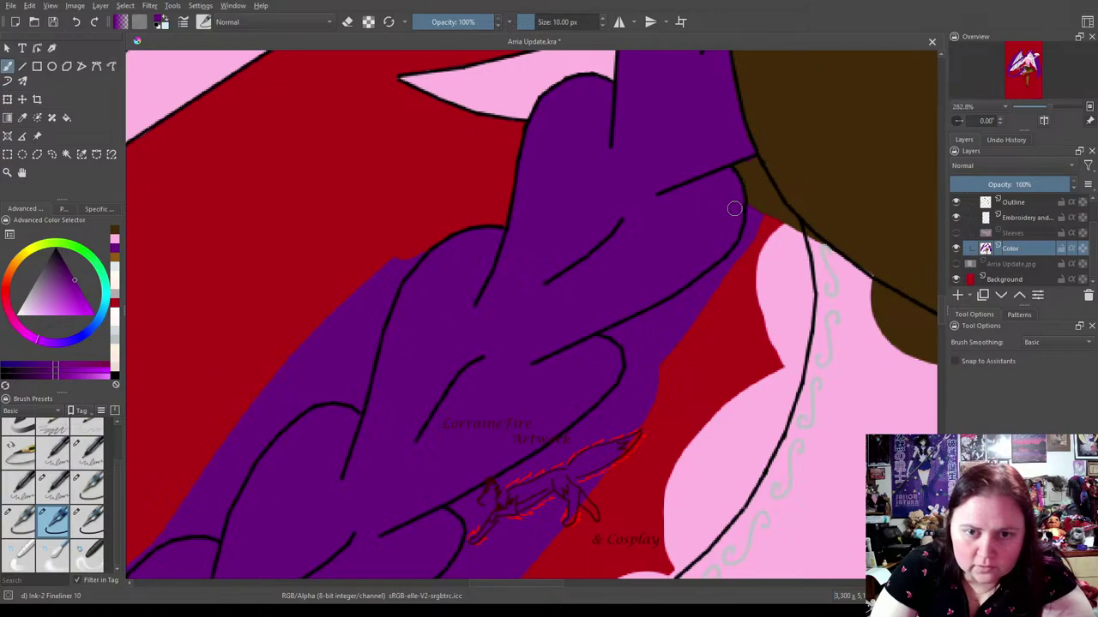
{"action": "left_click", "coordinate": [347, 23]}
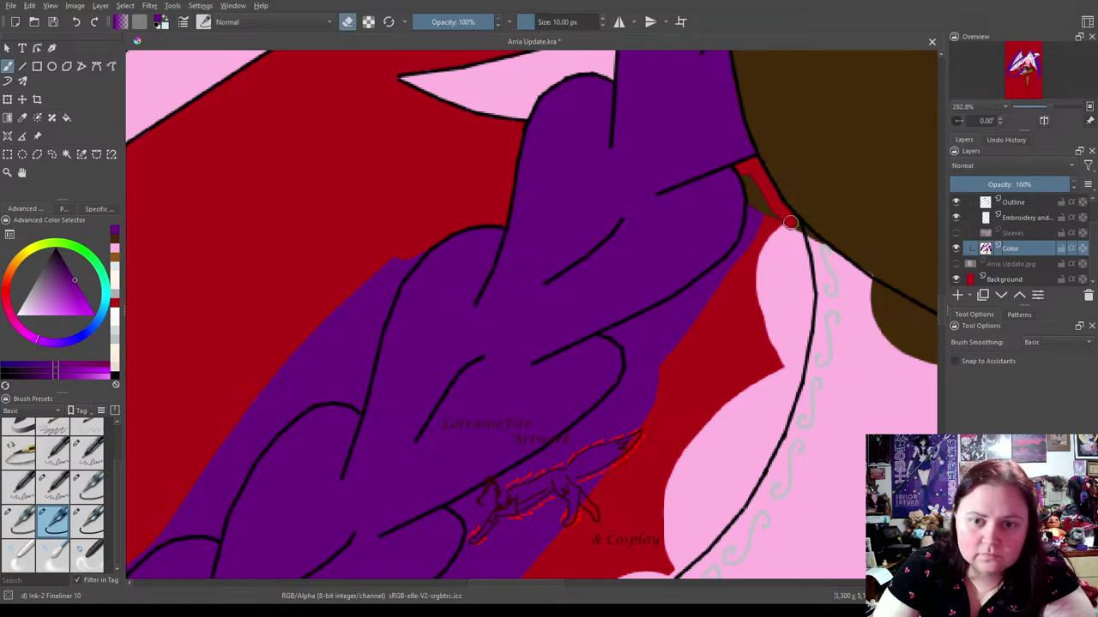
{"action": "left_click_drag", "start_coordinate": [798, 242], "coordinate": [797, 352]}
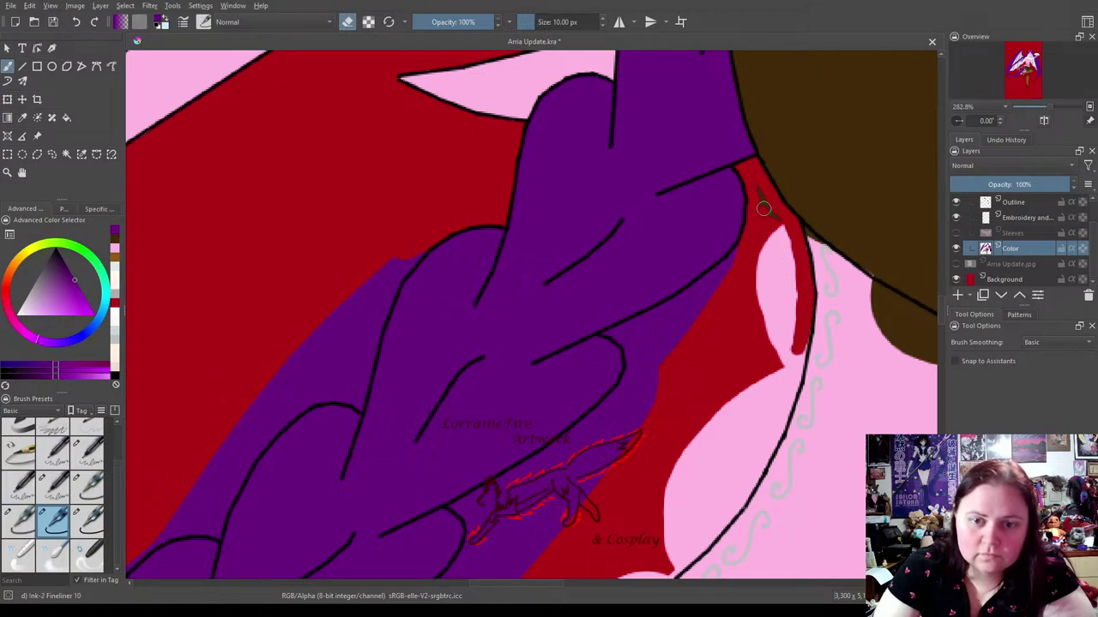
{"action": "mouse_move", "coordinate": [766, 215]}
{"action": "left_mouse_down"}
{"action": "mouse_move", "coordinate": [782, 249]}
{"action": "mouse_move", "coordinate": [757, 292]}
{"action": "mouse_move", "coordinate": [772, 279]}
{"action": "mouse_move", "coordinate": [779, 300]}
{"action": "mouse_move", "coordinate": [789, 283]}
{"action": "mouse_move", "coordinate": [793, 339]}
{"action": "mouse_move", "coordinate": [781, 321]}
{"action": "left_mouse_up"}
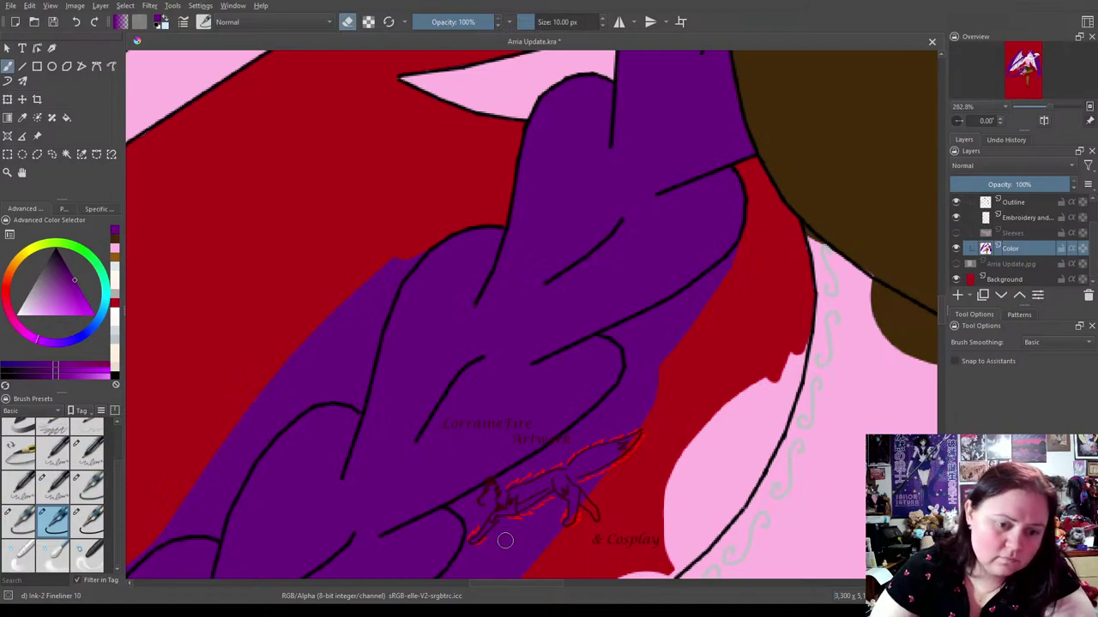
{"action": "left_click", "coordinate": [88, 522]}
{"action": "mouse_move", "coordinate": [549, 542]}
{"action": "left_mouse_down"}
{"action": "mouse_move", "coordinate": [454, 578]}
{"action": "mouse_move", "coordinate": [483, 565]}
{"action": "mouse_move", "coordinate": [462, 574]}
{"action": "mouse_move", "coordinate": [490, 536]}
{"action": "mouse_move", "coordinate": [485, 509]}
{"action": "mouse_move", "coordinate": [499, 504]}
{"action": "mouse_move", "coordinate": [489, 505]}
{"action": "mouse_move", "coordinate": [571, 462]}
{"action": "mouse_move", "coordinate": [529, 479]}
{"action": "mouse_move", "coordinate": [638, 399]}
{"action": "mouse_move", "coordinate": [643, 335]}
{"action": "mouse_move", "coordinate": [732, 287]}
{"action": "mouse_move", "coordinate": [687, 310]}
{"action": "mouse_move", "coordinate": [754, 256]}
{"action": "mouse_move", "coordinate": [681, 353]}
{"action": "mouse_move", "coordinate": [689, 334]}
{"action": "mouse_move", "coordinate": [628, 454]}
{"action": "mouse_move", "coordinate": [521, 552]}
{"action": "mouse_move", "coordinate": [550, 498]}
{"action": "mouse_move", "coordinate": [641, 437]}
{"action": "mouse_move", "coordinate": [683, 466]}
{"action": "mouse_move", "coordinate": [678, 519]}
{"action": "mouse_move", "coordinate": [628, 563]}
{"action": "mouse_move", "coordinate": [680, 547]}
{"action": "mouse_move", "coordinate": [738, 480]}
{"action": "mouse_move", "coordinate": [754, 421]}
{"action": "mouse_move", "coordinate": [767, 430]}
{"action": "mouse_move", "coordinate": [786, 355]}
{"action": "mouse_move", "coordinate": [642, 535]}
{"action": "left_mouse_up"}
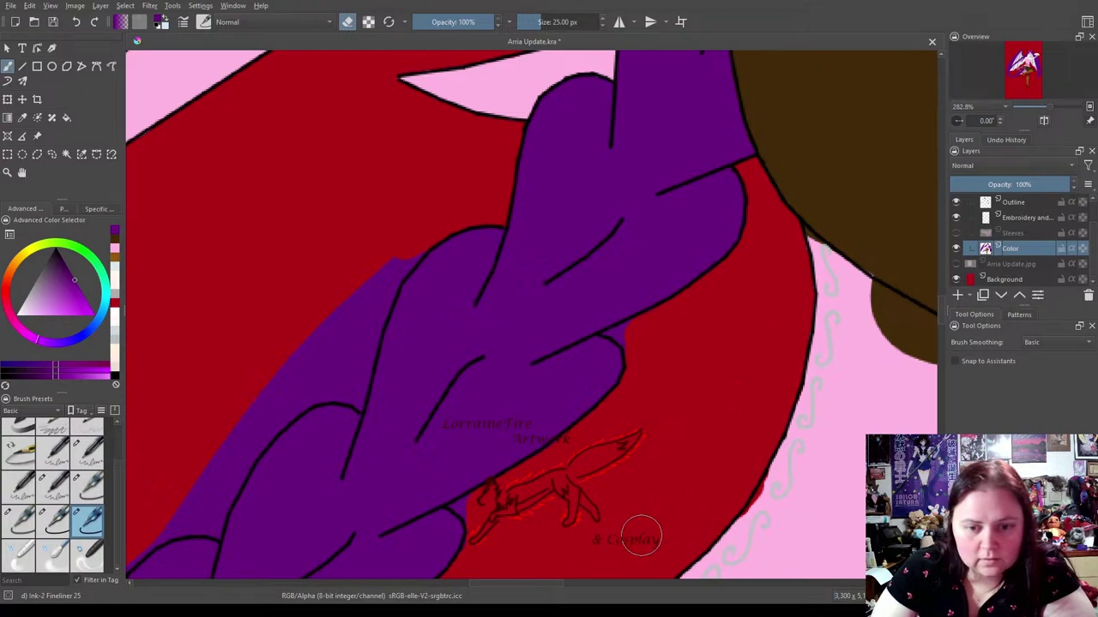
Fill the embroidered cloth's edge and the dark brown overrun with pink at 10 px, erase the stray pink at its corner and touch up the dark brown.
{"action": "left_click", "coordinate": [53, 520]}
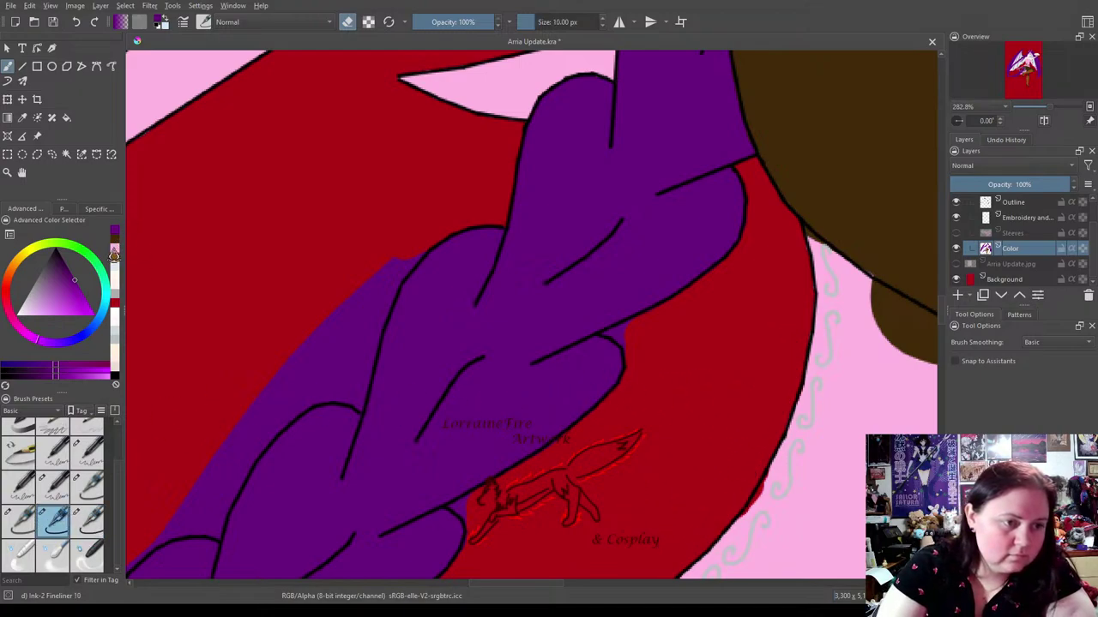
{"action": "left_click", "coordinate": [114, 251]}
{"action": "key", "text": "e"}
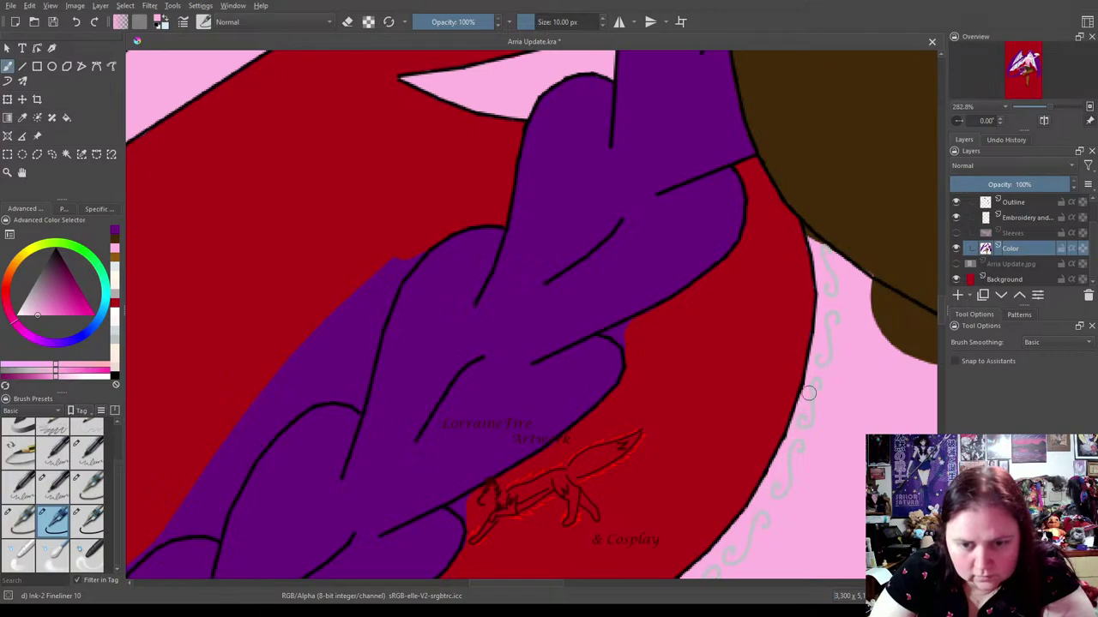
{"action": "left_click_drag", "start_coordinate": [806, 395], "coordinate": [809, 429]}
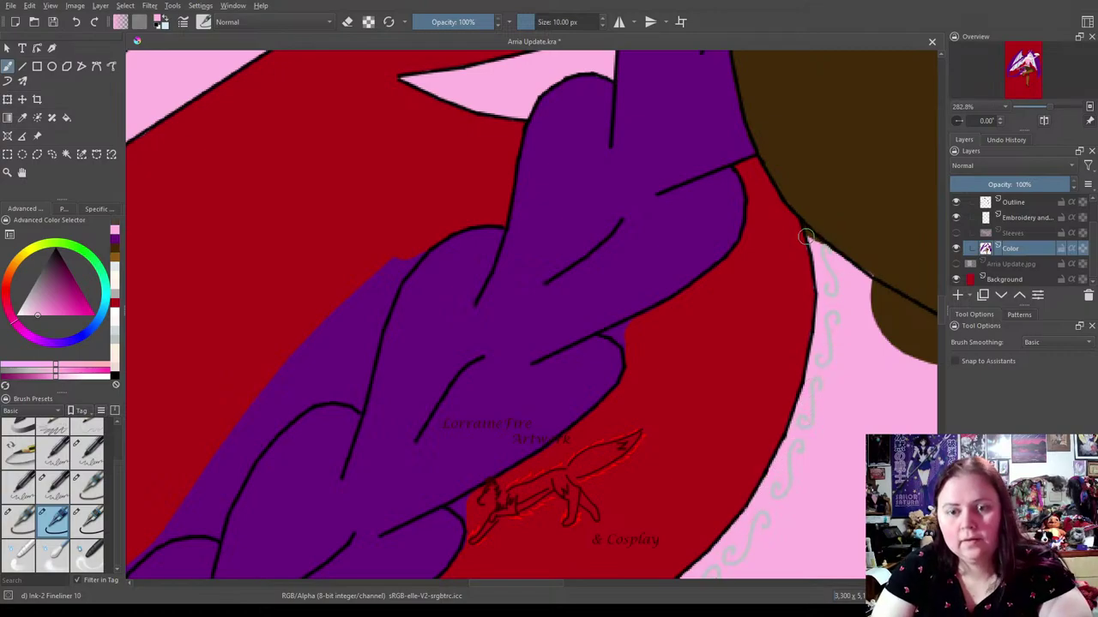
{"action": "mouse_move", "coordinate": [855, 273]}
{"action": "left_mouse_down"}
{"action": "mouse_move", "coordinate": [933, 322]}
{"action": "mouse_move", "coordinate": [935, 332]}
{"action": "mouse_move", "coordinate": [858, 289]}
{"action": "mouse_move", "coordinate": [934, 361]}
{"action": "mouse_move", "coordinate": [899, 330]}
{"action": "mouse_move", "coordinate": [915, 343]}
{"action": "left_mouse_up"}
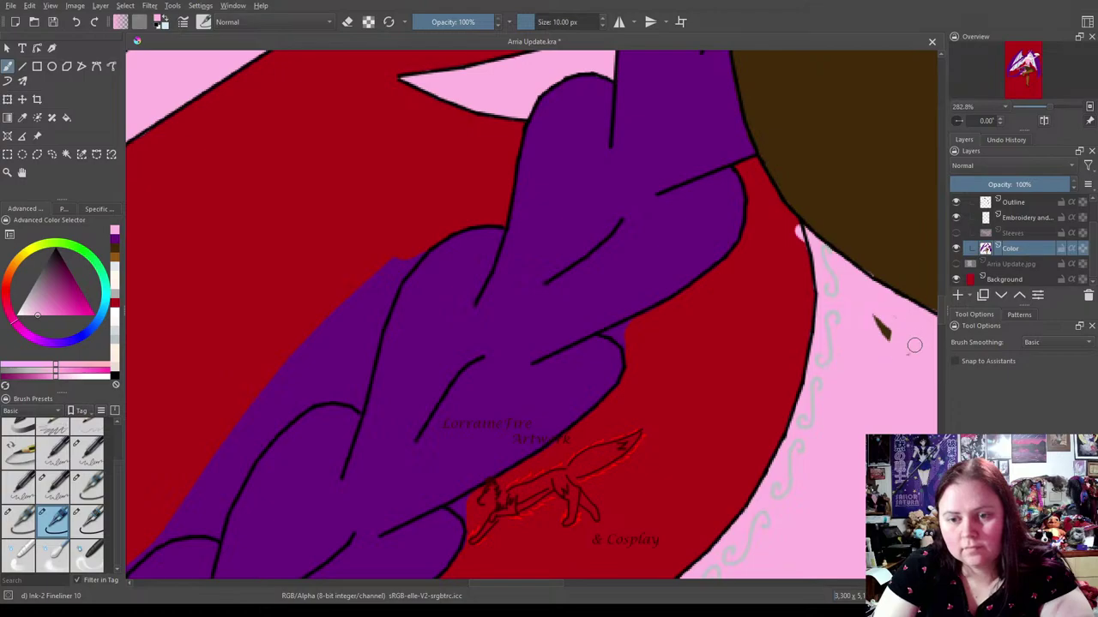
{"action": "left_click_drag", "start_coordinate": [879, 308], "coordinate": [889, 329]}
{"action": "left_click", "coordinate": [347, 21]}
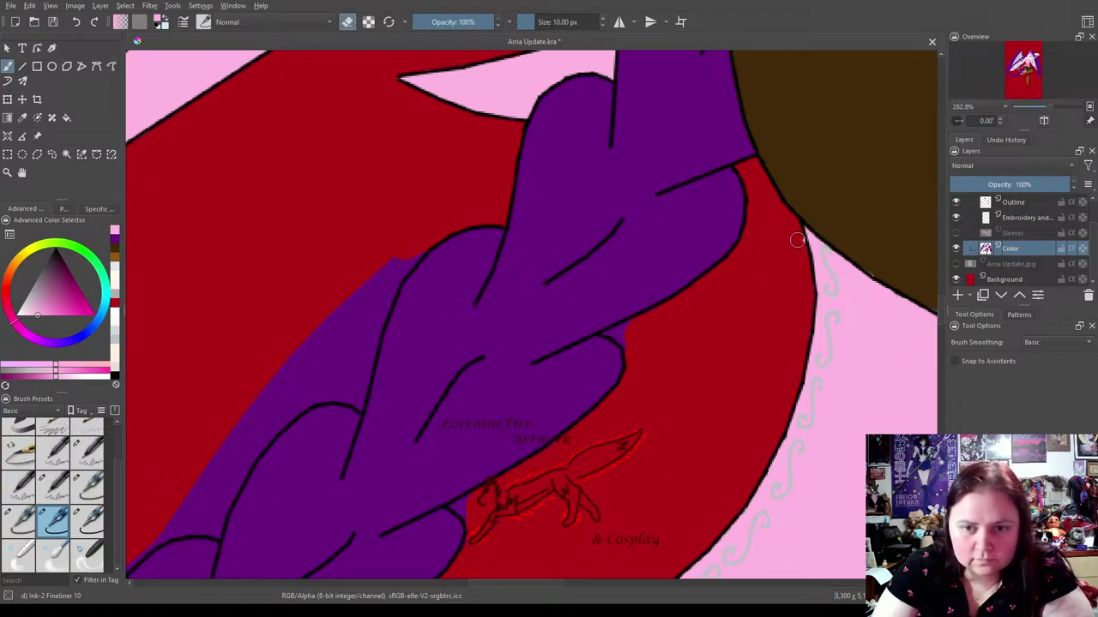
{"action": "left_click", "coordinate": [114, 257]}
{"action": "key", "text": "e"}
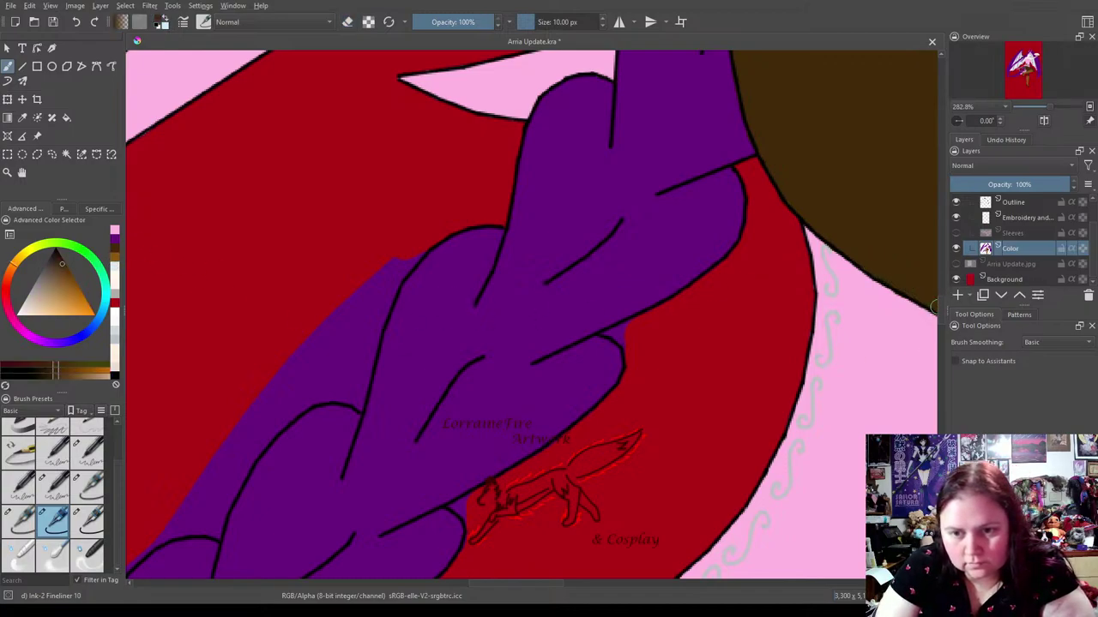
Erase the wide purple and pink spill on both sides of the braid's middle section at 25 px.
{"action": "left_click_drag", "start_coordinate": [430, 377], "coordinate": [614, 247]}
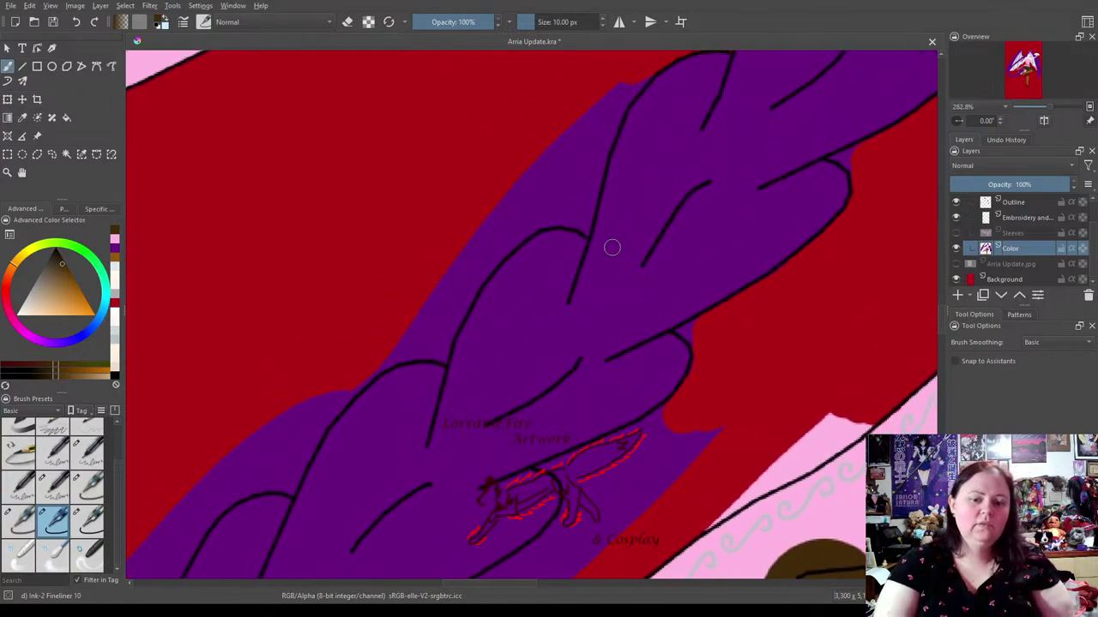
{"action": "left_click", "coordinate": [88, 518]}
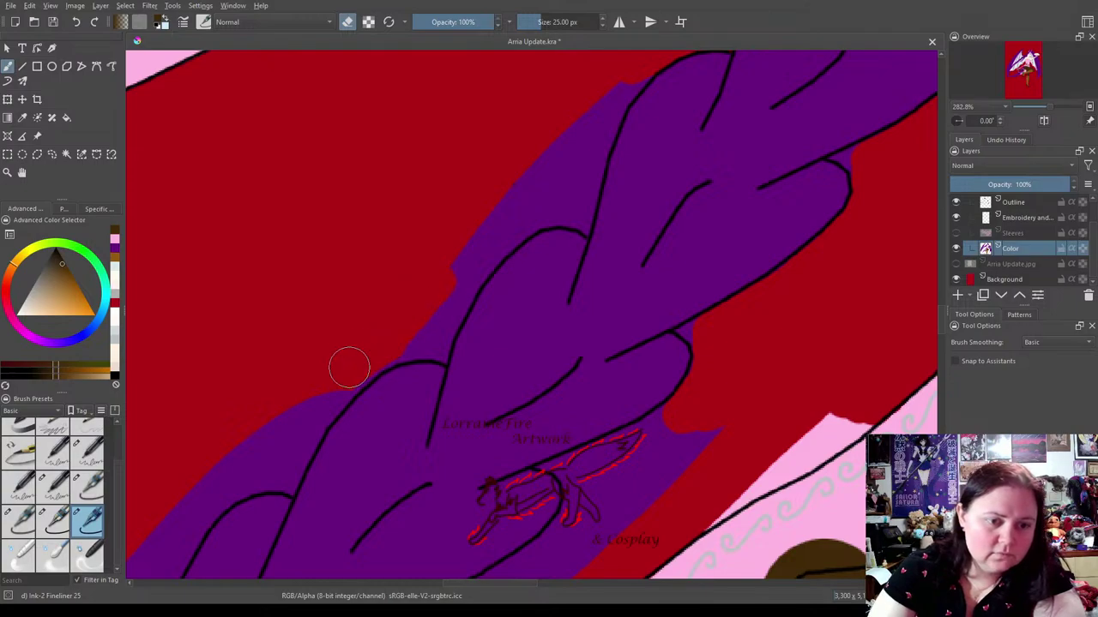
{"action": "mouse_move", "coordinate": [342, 380]}
{"action": "left_mouse_down"}
{"action": "mouse_move", "coordinate": [432, 322]}
{"action": "mouse_move", "coordinate": [413, 336]}
{"action": "mouse_move", "coordinate": [426, 338]}
{"action": "mouse_move", "coordinate": [412, 337]}
{"action": "mouse_move", "coordinate": [433, 336]}
{"action": "mouse_move", "coordinate": [476, 252]}
{"action": "mouse_move", "coordinate": [453, 292]}
{"action": "mouse_move", "coordinate": [517, 214]}
{"action": "mouse_move", "coordinate": [472, 257]}
{"action": "mouse_move", "coordinate": [529, 207]}
{"action": "mouse_move", "coordinate": [560, 203]}
{"action": "mouse_move", "coordinate": [543, 208]}
{"action": "mouse_move", "coordinate": [557, 184]}
{"action": "mouse_move", "coordinate": [496, 194]}
{"action": "mouse_move", "coordinate": [630, 71]}
{"action": "mouse_move", "coordinate": [597, 107]}
{"action": "mouse_move", "coordinate": [621, 85]}
{"action": "mouse_move", "coordinate": [591, 132]}
{"action": "mouse_move", "coordinate": [569, 207]}
{"action": "mouse_move", "coordinate": [539, 210]}
{"action": "mouse_move", "coordinate": [564, 166]}
{"action": "left_mouse_up"}
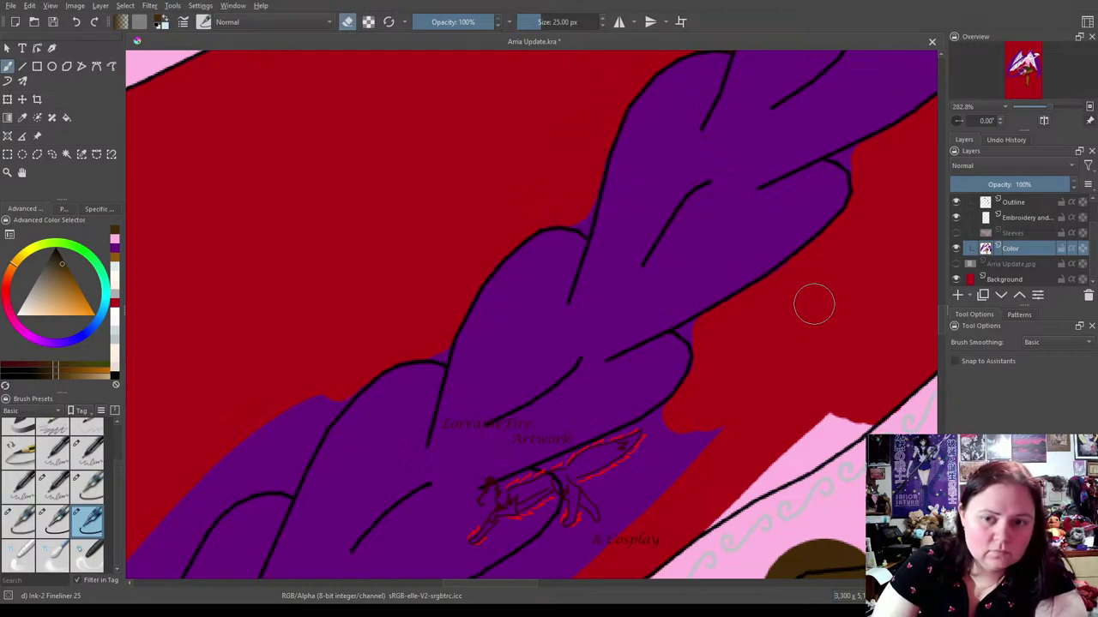
{"action": "mouse_move", "coordinate": [569, 465]}
{"action": "left_mouse_down"}
{"action": "mouse_move", "coordinate": [592, 530]}
{"action": "mouse_move", "coordinate": [582, 546]}
{"action": "mouse_move", "coordinate": [522, 579]}
{"action": "mouse_move", "coordinate": [483, 579]}
{"action": "mouse_move", "coordinate": [540, 562]}
{"action": "mouse_move", "coordinate": [583, 524]}
{"action": "mouse_move", "coordinate": [566, 541]}
{"action": "mouse_move", "coordinate": [586, 507]}
{"action": "mouse_move", "coordinate": [576, 468]}
{"action": "mouse_move", "coordinate": [683, 418]}
{"action": "mouse_move", "coordinate": [678, 450]}
{"action": "mouse_move", "coordinate": [595, 536]}
{"action": "mouse_move", "coordinate": [685, 481]}
{"action": "mouse_move", "coordinate": [736, 426]}
{"action": "mouse_move", "coordinate": [619, 484]}
{"action": "mouse_move", "coordinate": [609, 507]}
{"action": "mouse_move", "coordinate": [737, 500]}
{"action": "mouse_move", "coordinate": [686, 519]}
{"action": "mouse_move", "coordinate": [852, 407]}
{"action": "left_mouse_up"}
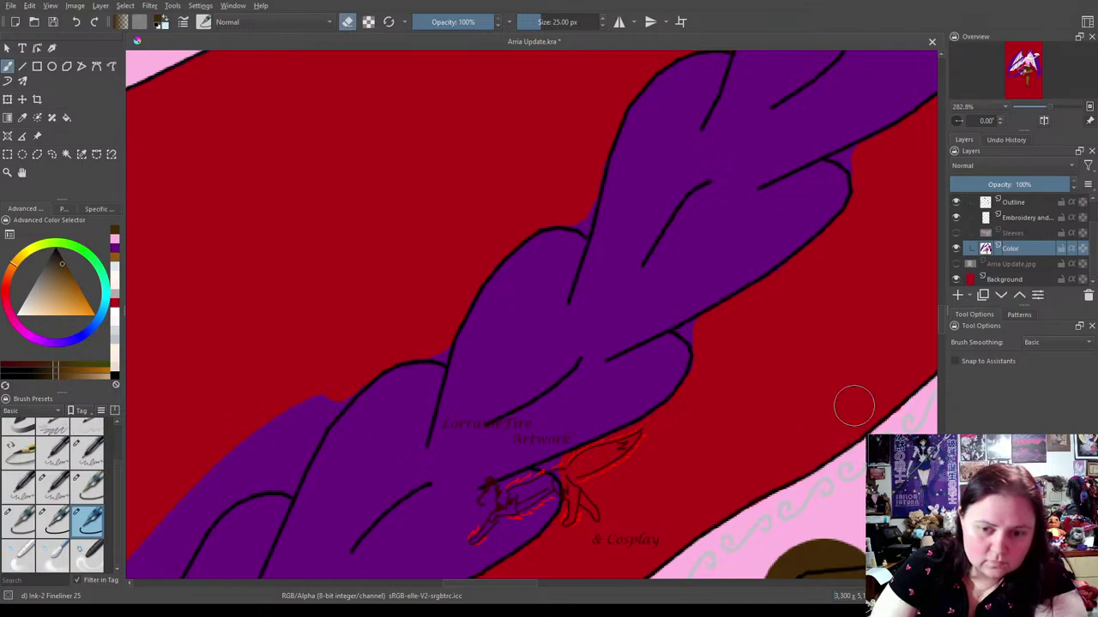
Touch up the embroidered cloth's edge with pink at 10 px and erase the purple remnants in the braid's notches at 5 px.
{"action": "left_click", "coordinate": [54, 520]}
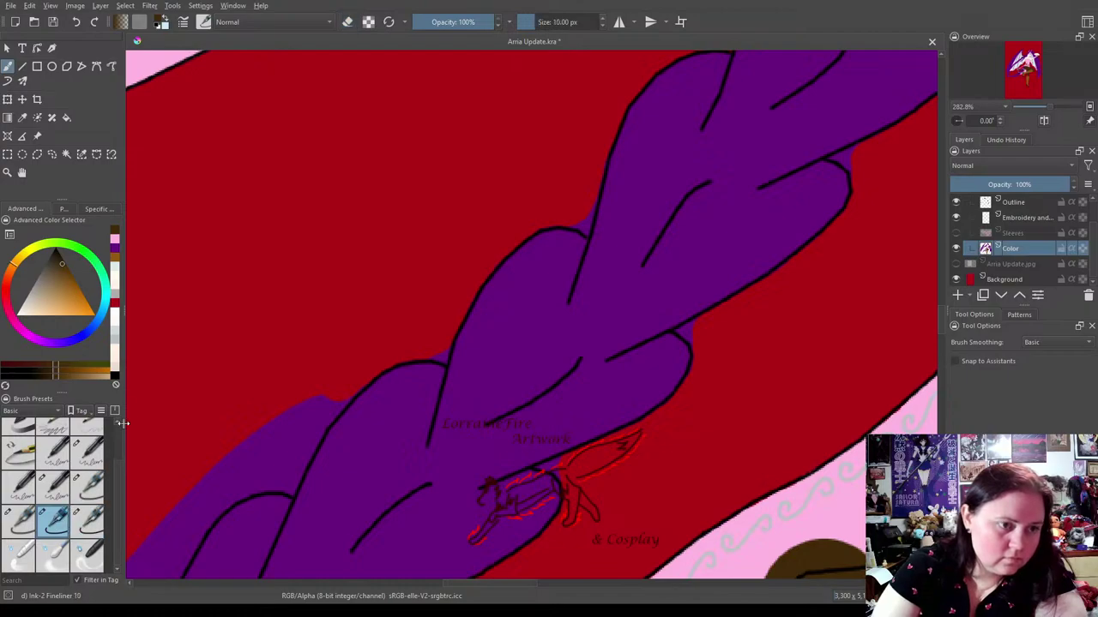
{"action": "left_click", "coordinate": [111, 245]}
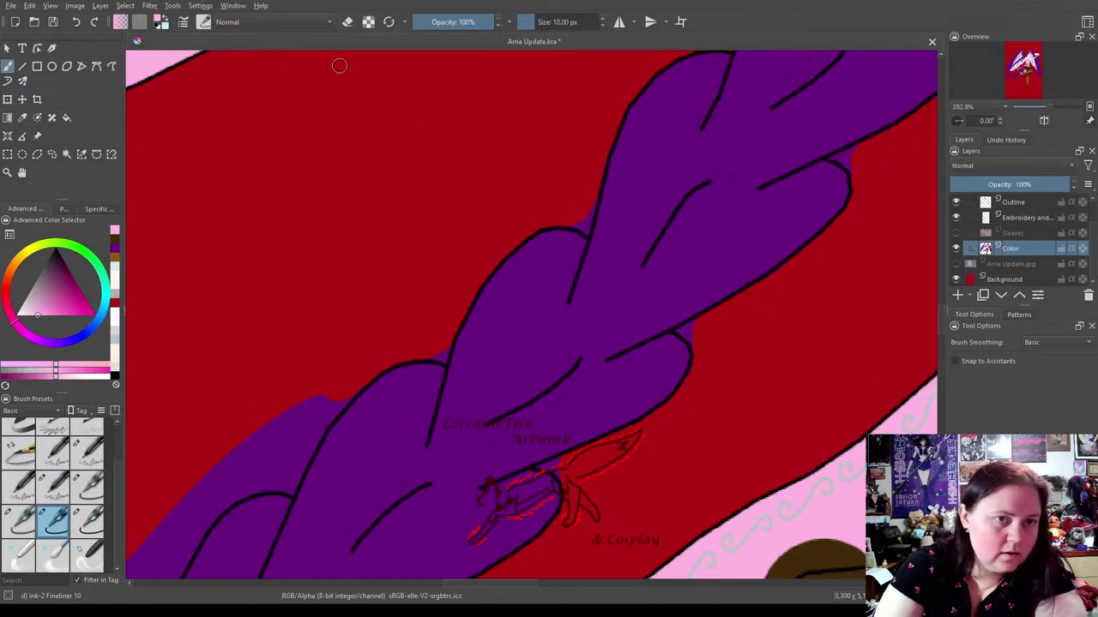
{"action": "key", "text": "e"}
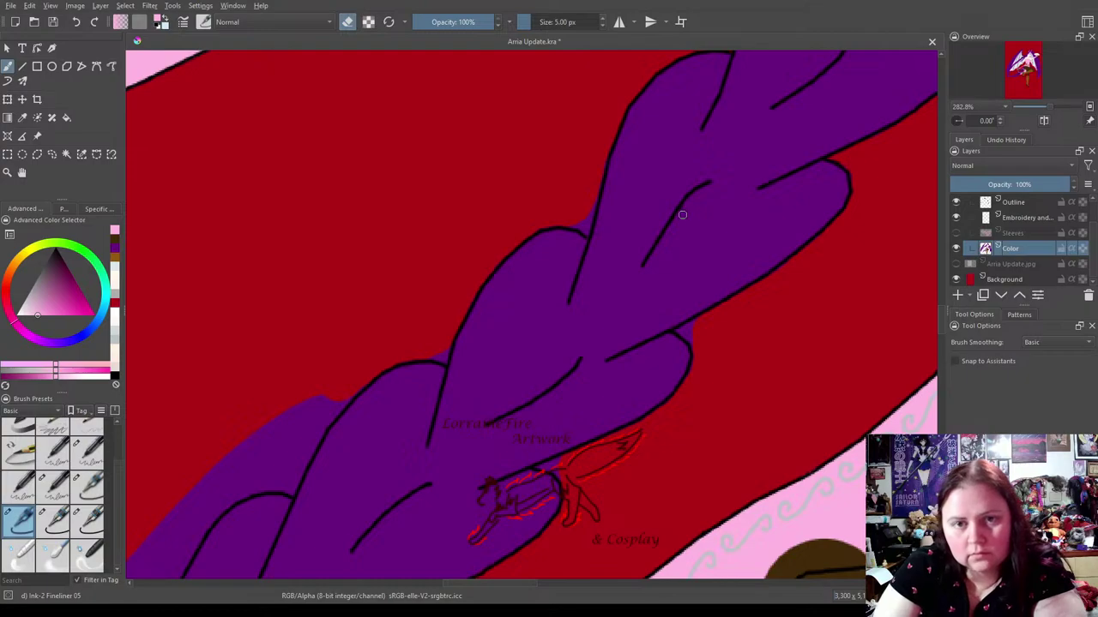
{"action": "mouse_move", "coordinate": [747, 238]}
{"action": "left_mouse_down"}
{"action": "mouse_move", "coordinate": [709, 334]}
{"action": "mouse_move", "coordinate": [823, 156]}
{"action": "mouse_move", "coordinate": [781, 283]}
{"action": "left_mouse_up"}
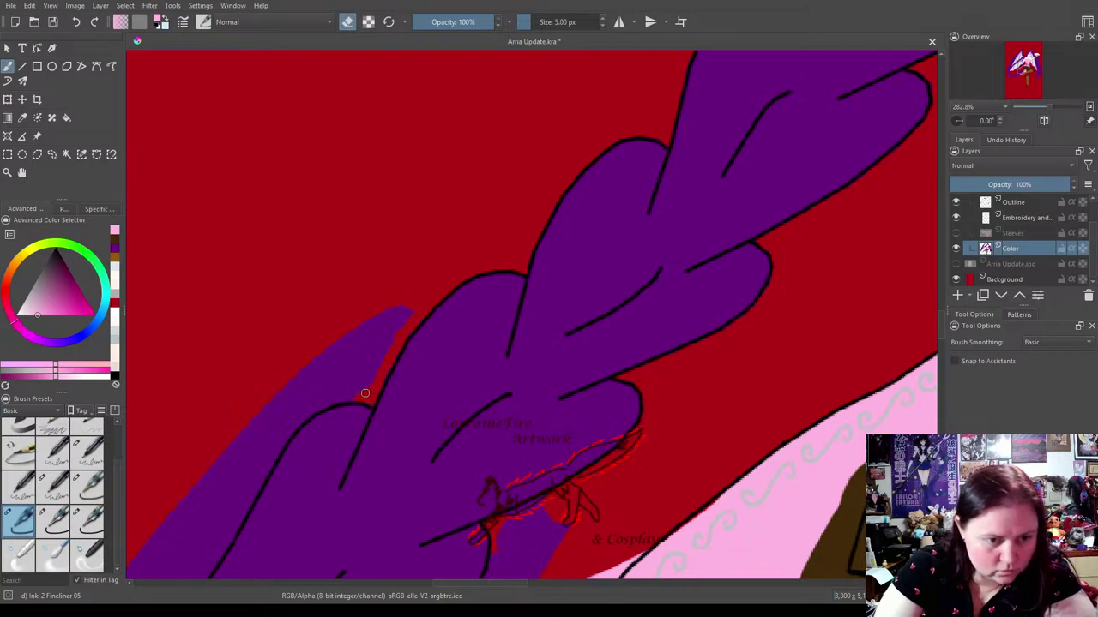
Erase the wide purple spill along the braid's upper side at 25 px and touch up its edge with purple at 10 px.
{"action": "left_click", "coordinate": [87, 519]}
{"action": "mouse_move", "coordinate": [506, 525]}
{"action": "left_mouse_down"}
{"action": "mouse_move", "coordinate": [530, 522]}
{"action": "mouse_move", "coordinate": [644, 286]}
{"action": "mouse_move", "coordinate": [632, 309]}
{"action": "left_mouse_up"}
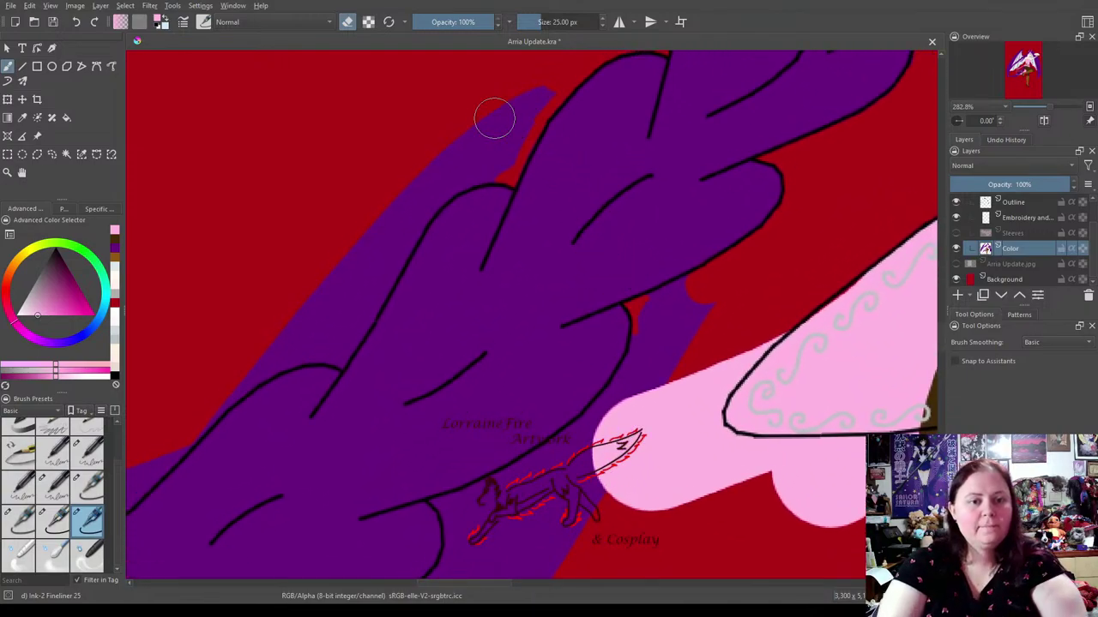
{"action": "mouse_move", "coordinate": [241, 350]}
{"action": "left_mouse_down"}
{"action": "mouse_move", "coordinate": [179, 427]}
{"action": "mouse_move", "coordinate": [264, 353]}
{"action": "mouse_move", "coordinate": [240, 370]}
{"action": "mouse_move", "coordinate": [281, 345]}
{"action": "mouse_move", "coordinate": [237, 374]}
{"action": "mouse_move", "coordinate": [309, 334]}
{"action": "mouse_move", "coordinate": [283, 350]}
{"action": "mouse_move", "coordinate": [344, 333]}
{"action": "mouse_move", "coordinate": [408, 213]}
{"action": "mouse_move", "coordinate": [437, 180]}
{"action": "mouse_move", "coordinate": [495, 162]}
{"action": "mouse_move", "coordinate": [554, 79]}
{"action": "mouse_move", "coordinate": [374, 202]}
{"action": "mouse_move", "coordinate": [446, 152]}
{"action": "left_mouse_up"}
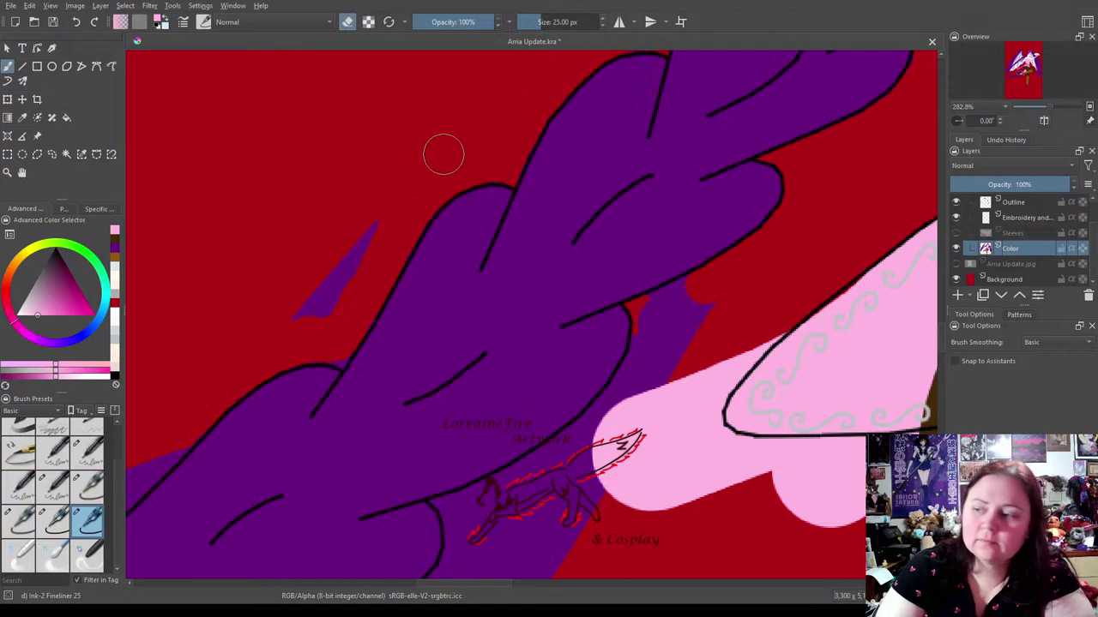
{"action": "mouse_move", "coordinate": [326, 242]}
{"action": "left_mouse_down"}
{"action": "mouse_move", "coordinate": [319, 286]}
{"action": "mouse_move", "coordinate": [369, 232]}
{"action": "mouse_move", "coordinate": [301, 323]}
{"action": "left_mouse_up"}
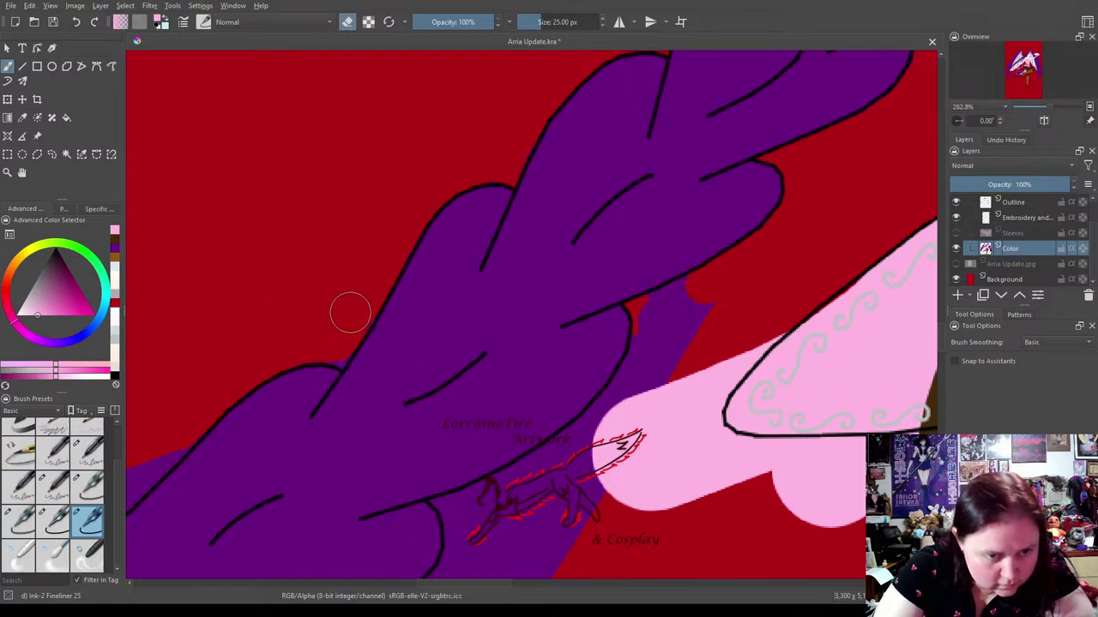
{"action": "left_click_drag", "start_coordinate": [195, 400], "coordinate": [140, 472]}
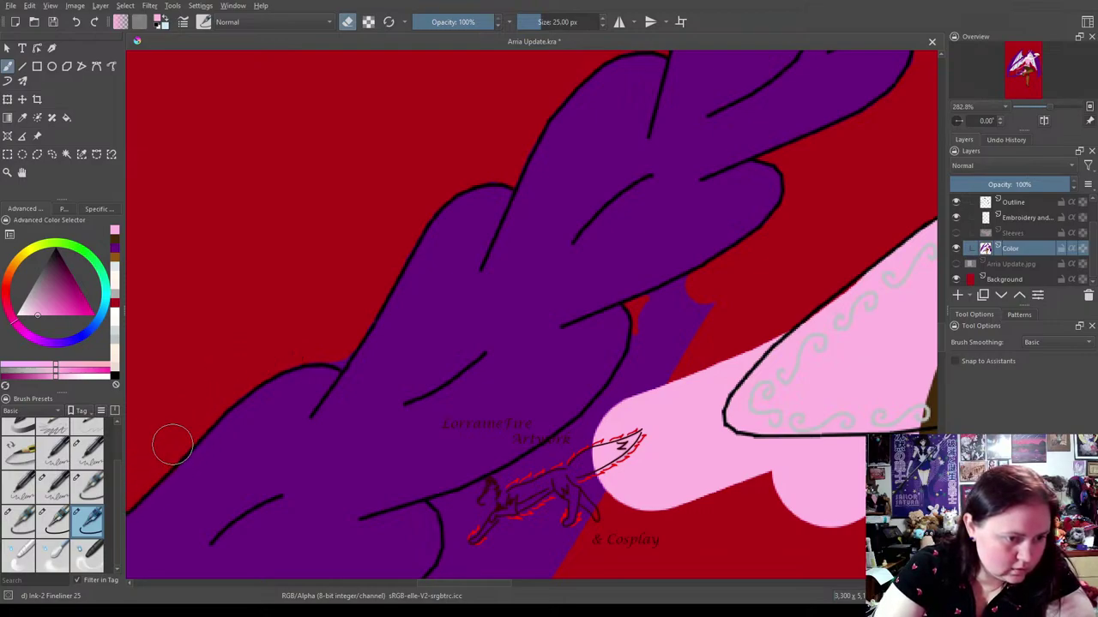
{"action": "left_click", "coordinate": [67, 513]}
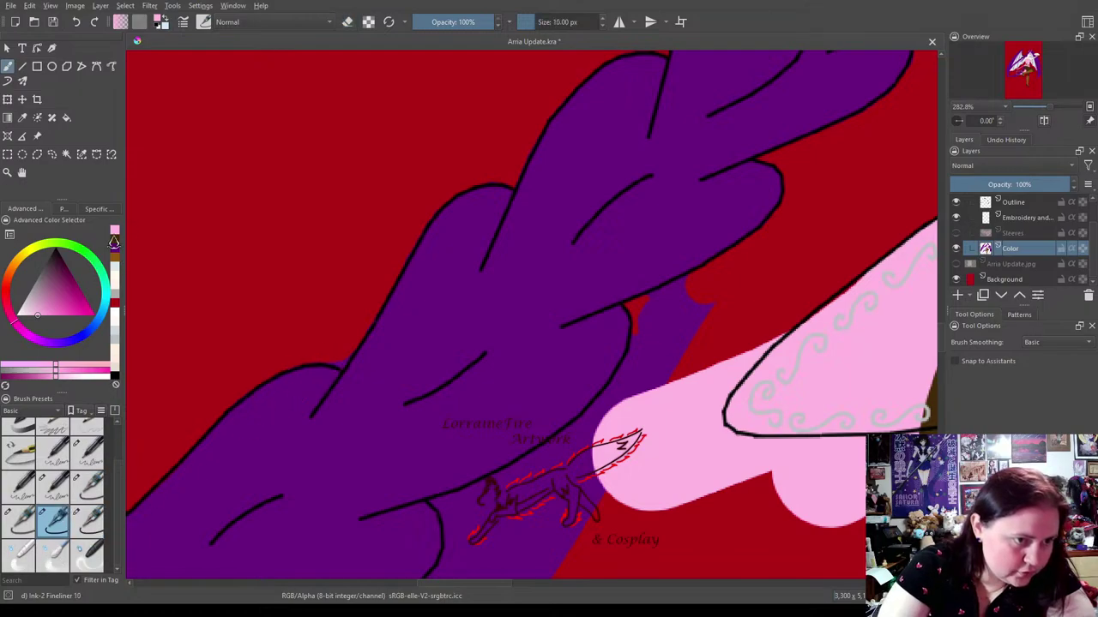
{"action": "left_click", "coordinate": [115, 256]}
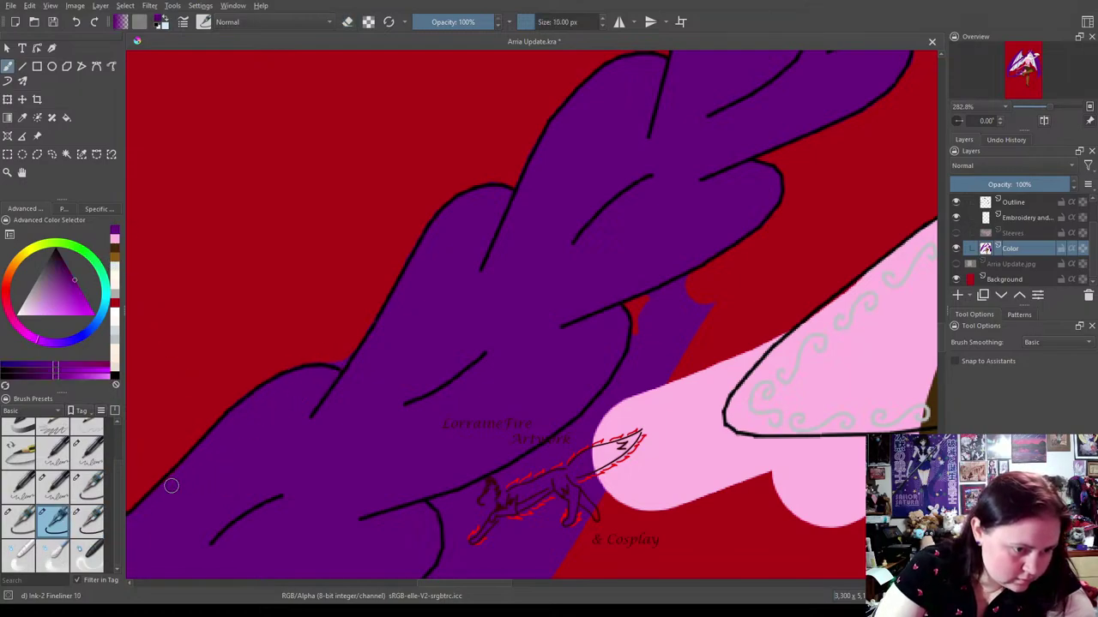
Erase the pink and purple spill below the braid's lower outline at 25 px.
{"action": "left_click", "coordinate": [88, 519]}
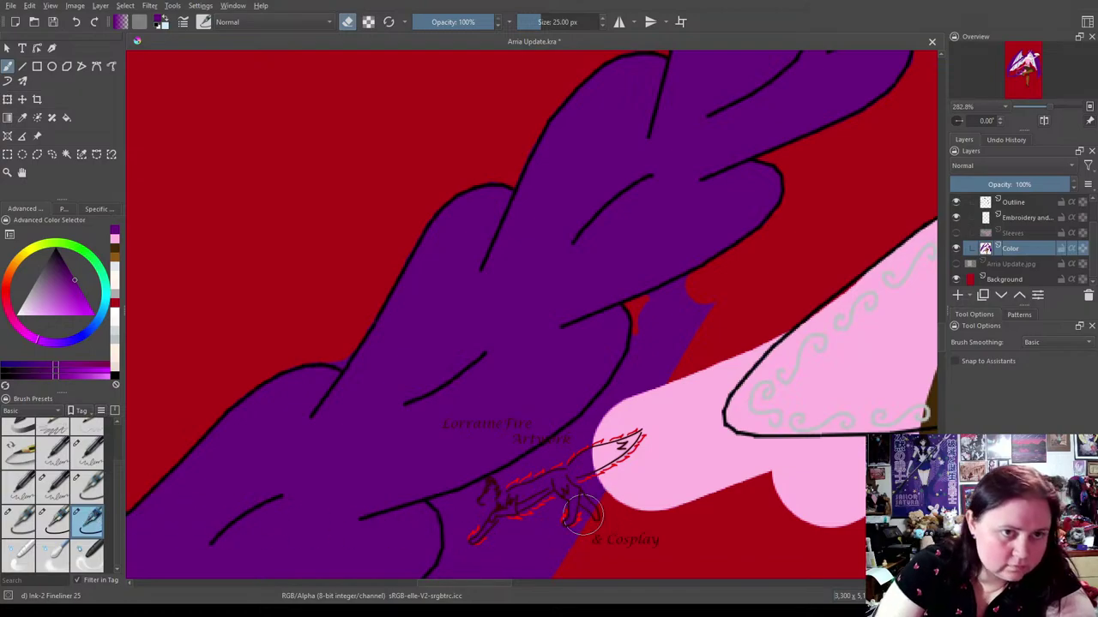
{"action": "mouse_move", "coordinate": [727, 329]}
{"action": "left_mouse_down"}
{"action": "mouse_move", "coordinate": [771, 321]}
{"action": "mouse_move", "coordinate": [715, 379]}
{"action": "mouse_move", "coordinate": [697, 429]}
{"action": "mouse_move", "coordinate": [769, 459]}
{"action": "mouse_move", "coordinate": [839, 456]}
{"action": "mouse_move", "coordinate": [865, 482]}
{"action": "mouse_move", "coordinate": [848, 518]}
{"action": "mouse_move", "coordinate": [811, 482]}
{"action": "mouse_move", "coordinate": [835, 482]}
{"action": "mouse_move", "coordinate": [815, 530]}
{"action": "mouse_move", "coordinate": [775, 473]}
{"action": "mouse_move", "coordinate": [812, 510]}
{"action": "mouse_move", "coordinate": [734, 477]}
{"action": "mouse_move", "coordinate": [698, 434]}
{"action": "mouse_move", "coordinate": [712, 313]}
{"action": "mouse_move", "coordinate": [692, 294]}
{"action": "mouse_move", "coordinate": [652, 315]}
{"action": "mouse_move", "coordinate": [642, 370]}
{"action": "mouse_move", "coordinate": [616, 410]}
{"action": "mouse_move", "coordinate": [632, 385]}
{"action": "mouse_move", "coordinate": [602, 424]}
{"action": "mouse_move", "coordinate": [500, 497]}
{"action": "mouse_move", "coordinate": [547, 541]}
{"action": "mouse_move", "coordinate": [693, 397]}
{"action": "mouse_move", "coordinate": [702, 321]}
{"action": "mouse_move", "coordinate": [568, 525]}
{"action": "mouse_move", "coordinate": [567, 489]}
{"action": "mouse_move", "coordinate": [657, 406]}
{"action": "mouse_move", "coordinate": [663, 499]}
{"action": "mouse_move", "coordinate": [686, 517]}
{"action": "mouse_move", "coordinate": [613, 446]}
{"action": "mouse_move", "coordinate": [612, 421]}
{"action": "mouse_move", "coordinate": [604, 464]}
{"action": "mouse_move", "coordinate": [725, 166]}
{"action": "mouse_move", "coordinate": [850, 154]}
{"action": "left_mouse_up"}
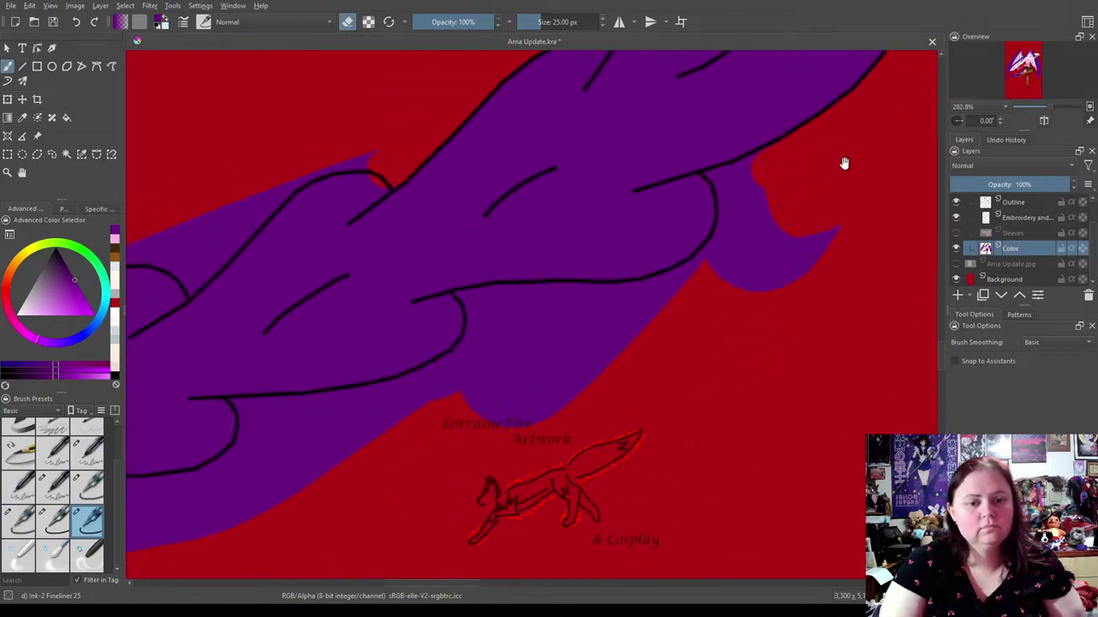
{"action": "mouse_move", "coordinate": [263, 421]}
{"action": "left_mouse_down"}
{"action": "mouse_move", "coordinate": [446, 388]}
{"action": "mouse_move", "coordinate": [364, 404]}
{"action": "mouse_move", "coordinate": [450, 382]}
{"action": "mouse_move", "coordinate": [415, 390]}
{"action": "mouse_move", "coordinate": [485, 346]}
{"action": "mouse_move", "coordinate": [484, 306]}
{"action": "mouse_move", "coordinate": [667, 298]}
{"action": "mouse_move", "coordinate": [636, 300]}
{"action": "mouse_move", "coordinate": [692, 285]}
{"action": "mouse_move", "coordinate": [726, 258]}
{"action": "mouse_move", "coordinate": [730, 248]}
{"action": "mouse_move", "coordinate": [711, 262]}
{"action": "mouse_move", "coordinate": [742, 224]}
{"action": "mouse_move", "coordinate": [737, 188]}
{"action": "mouse_move", "coordinate": [738, 201]}
{"action": "mouse_move", "coordinate": [738, 186]}
{"action": "mouse_move", "coordinate": [762, 172]}
{"action": "mouse_move", "coordinate": [734, 182]}
{"action": "mouse_move", "coordinate": [760, 168]}
{"action": "mouse_move", "coordinate": [791, 163]}
{"action": "mouse_move", "coordinate": [726, 312]}
{"action": "mouse_move", "coordinate": [825, 222]}
{"action": "mouse_move", "coordinate": [766, 296]}
{"action": "mouse_move", "coordinate": [762, 285]}
{"action": "mouse_move", "coordinate": [718, 289]}
{"action": "mouse_move", "coordinate": [666, 356]}
{"action": "mouse_move", "coordinate": [573, 336]}
{"action": "mouse_move", "coordinate": [525, 345]}
{"action": "mouse_move", "coordinate": [546, 321]}
{"action": "mouse_move", "coordinate": [494, 435]}
{"action": "mouse_move", "coordinate": [483, 399]}
{"action": "mouse_move", "coordinate": [539, 325]}
{"action": "left_mouse_up"}
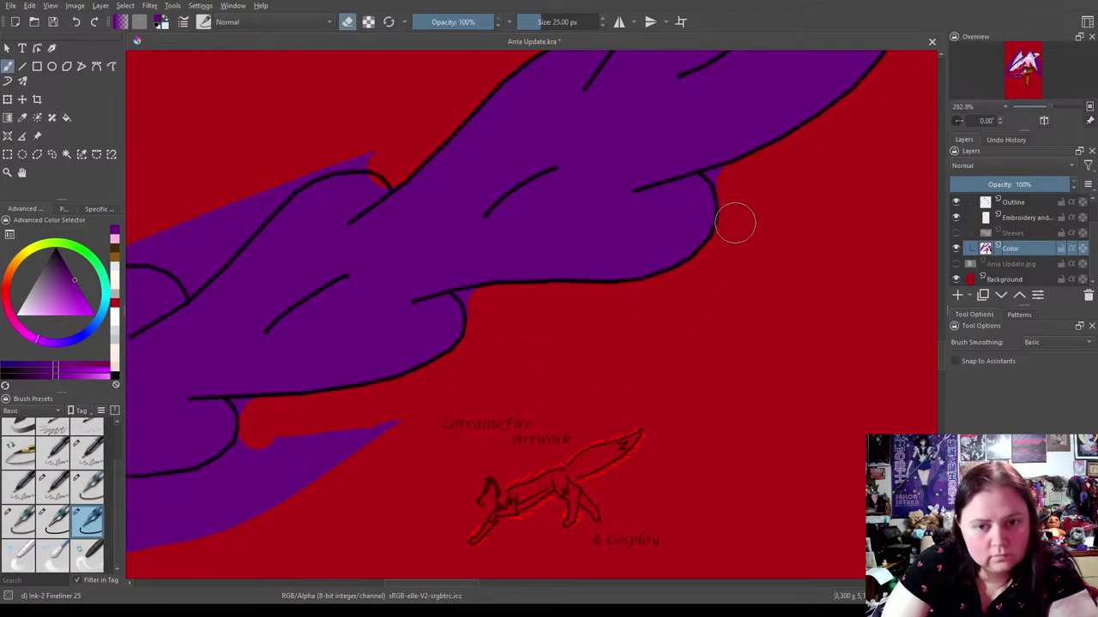
{"action": "mouse_move", "coordinate": [431, 416]}
{"action": "left_mouse_down"}
{"action": "mouse_move", "coordinate": [356, 443]}
{"action": "mouse_move", "coordinate": [380, 434]}
{"action": "mouse_move", "coordinate": [256, 442]}
{"action": "mouse_move", "coordinate": [202, 486]}
{"action": "mouse_move", "coordinate": [121, 498]}
{"action": "mouse_move", "coordinate": [109, 516]}
{"action": "mouse_move", "coordinate": [147, 523]}
{"action": "mouse_move", "coordinate": [294, 472]}
{"action": "mouse_move", "coordinate": [344, 482]}
{"action": "mouse_move", "coordinate": [137, 558]}
{"action": "left_mouse_up"}
Fill the gap at the braid's upper edge with purple at 10 px and erase the remaining purple spill on both sides at 25 px.
{"action": "left_click", "coordinate": [47, 519]}
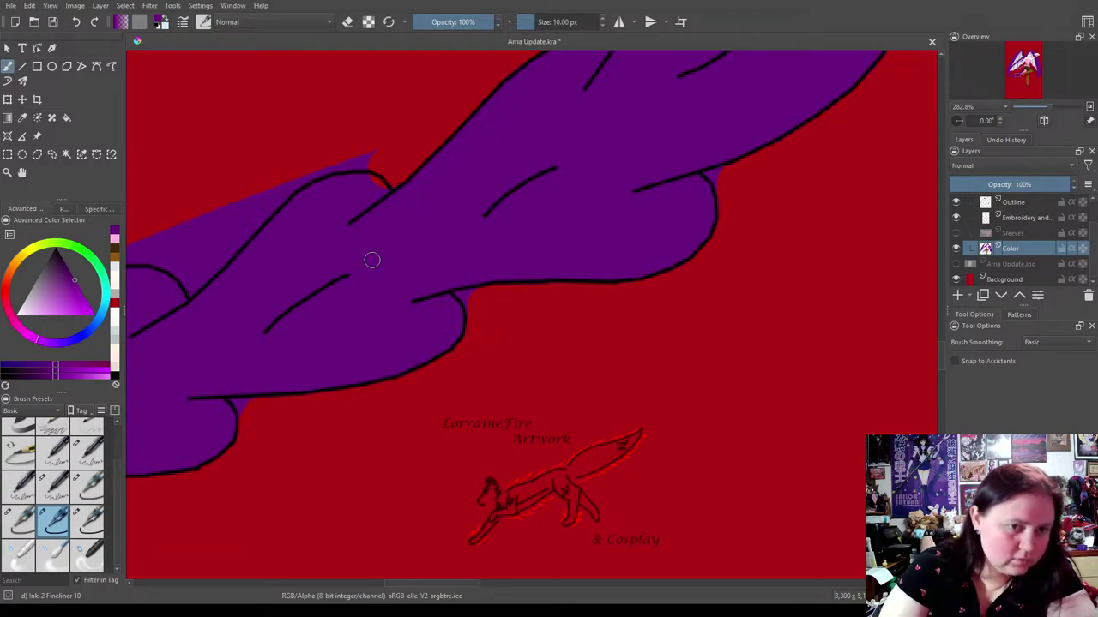
{"action": "left_click_drag", "start_coordinate": [452, 254], "coordinate": [631, 305]}
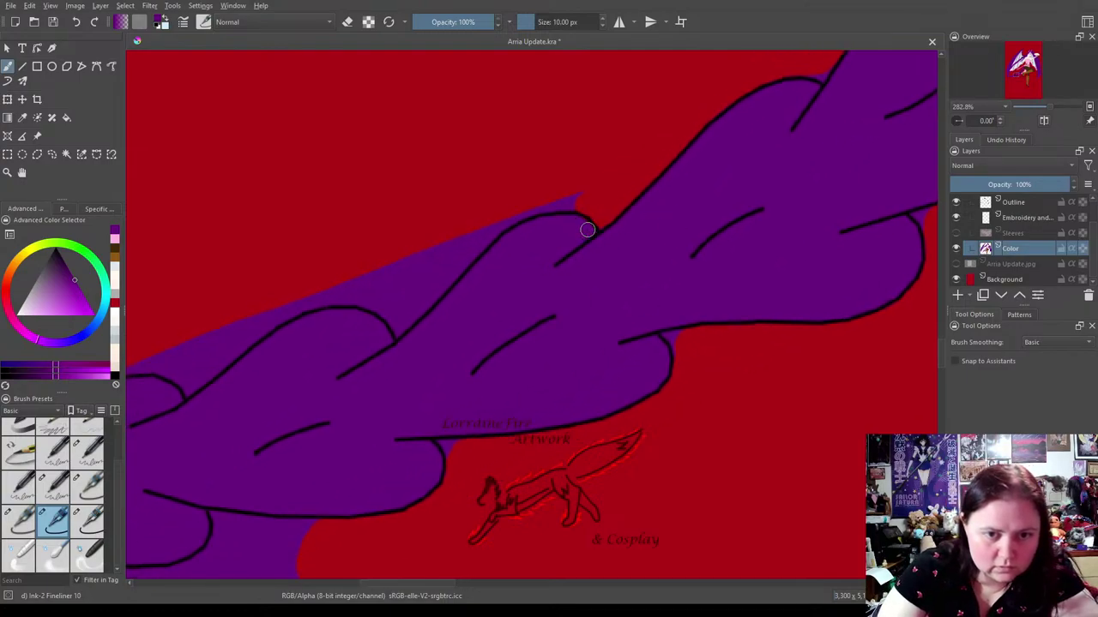
{"action": "left_click", "coordinate": [88, 521]}
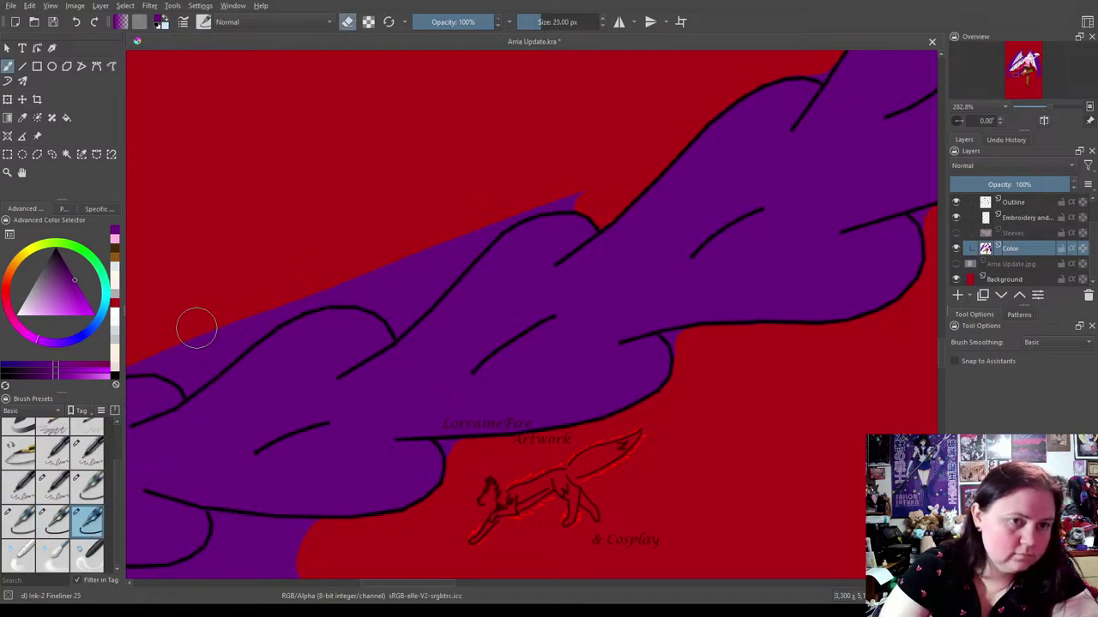
{"action": "mouse_move", "coordinate": [142, 350]}
{"action": "left_mouse_down"}
{"action": "mouse_move", "coordinate": [204, 361]}
{"action": "mouse_move", "coordinate": [191, 370]}
{"action": "mouse_move", "coordinate": [314, 287]}
{"action": "mouse_move", "coordinate": [288, 296]}
{"action": "mouse_move", "coordinate": [337, 281]}
{"action": "mouse_move", "coordinate": [374, 283]}
{"action": "mouse_move", "coordinate": [343, 286]}
{"action": "mouse_move", "coordinate": [381, 289]}
{"action": "mouse_move", "coordinate": [400, 306]}
{"action": "mouse_move", "coordinate": [492, 215]}
{"action": "mouse_move", "coordinate": [589, 185]}
{"action": "mouse_move", "coordinate": [511, 186]}
{"action": "mouse_move", "coordinate": [476, 232]}
{"action": "mouse_move", "coordinate": [420, 257]}
{"action": "mouse_move", "coordinate": [300, 279]}
{"action": "mouse_move", "coordinate": [223, 328]}
{"action": "left_mouse_up"}
{"action": "mouse_move", "coordinate": [310, 523]}
{"action": "left_mouse_down"}
{"action": "mouse_move", "coordinate": [308, 539]}
{"action": "mouse_move", "coordinate": [235, 531]}
{"action": "mouse_move", "coordinate": [265, 534]}
{"action": "mouse_move", "coordinate": [235, 534]}
{"action": "mouse_move", "coordinate": [213, 565]}
{"action": "left_mouse_up"}
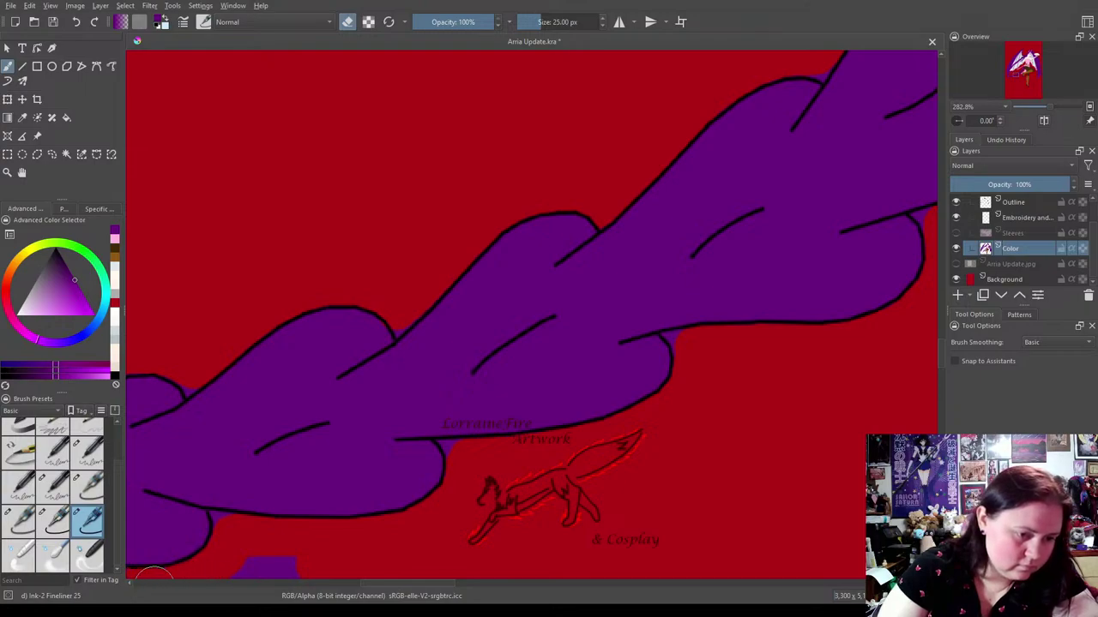
{"action": "left_click_drag", "start_coordinate": [210, 573], "coordinate": [327, 571]}
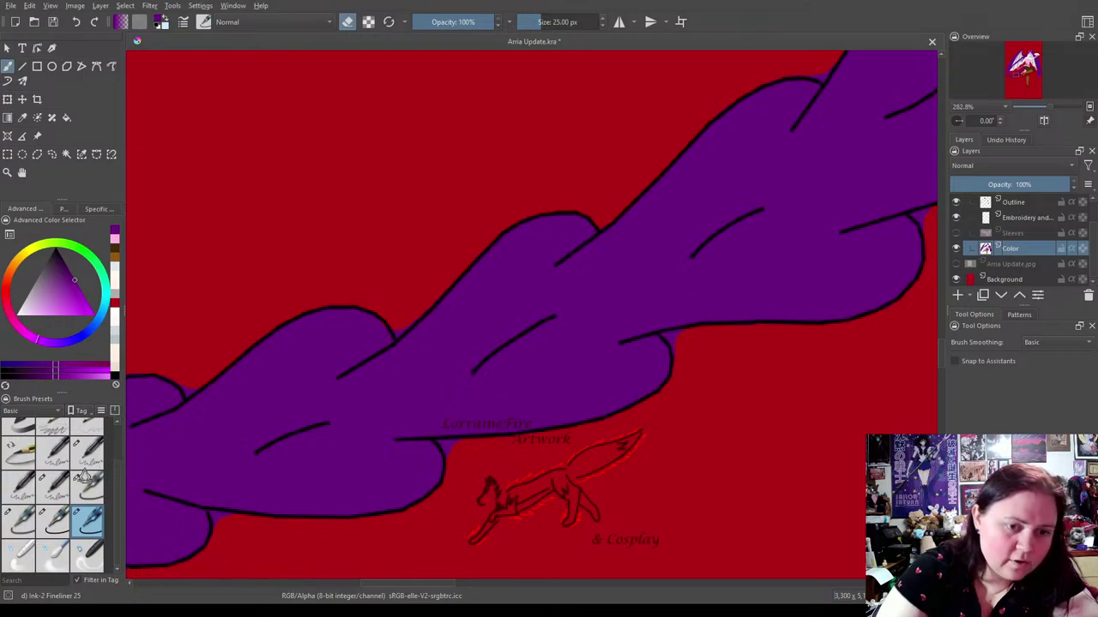
Touch up the braid's colour at 10 px and erase the purple remnants in its notches at 5 px.
{"action": "left_click", "coordinate": [56, 520]}
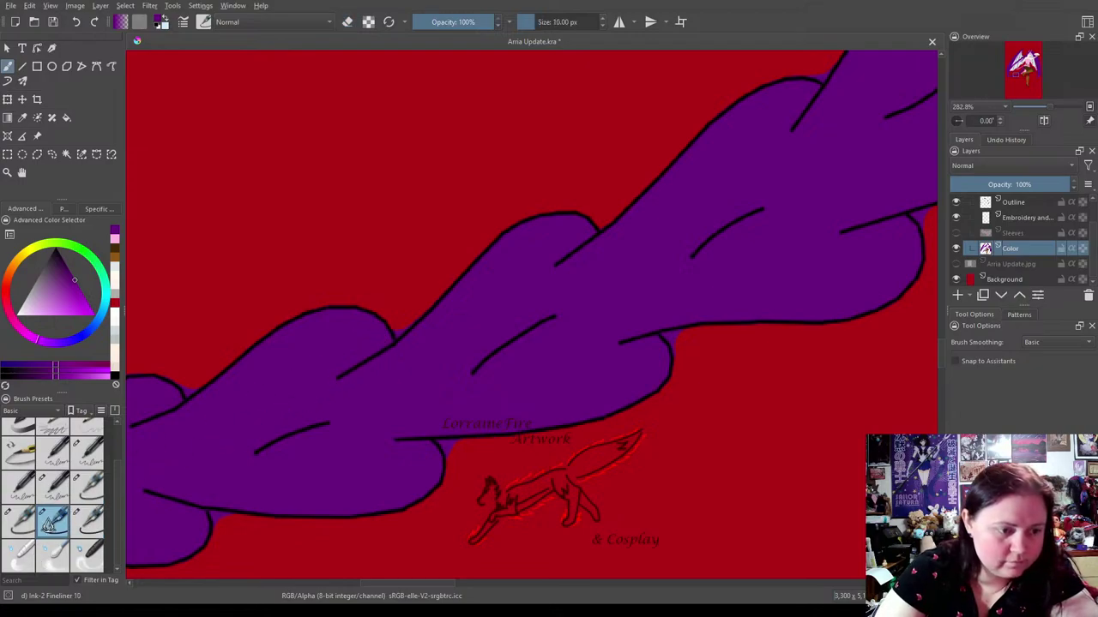
{"action": "left_click", "coordinate": [19, 520]}
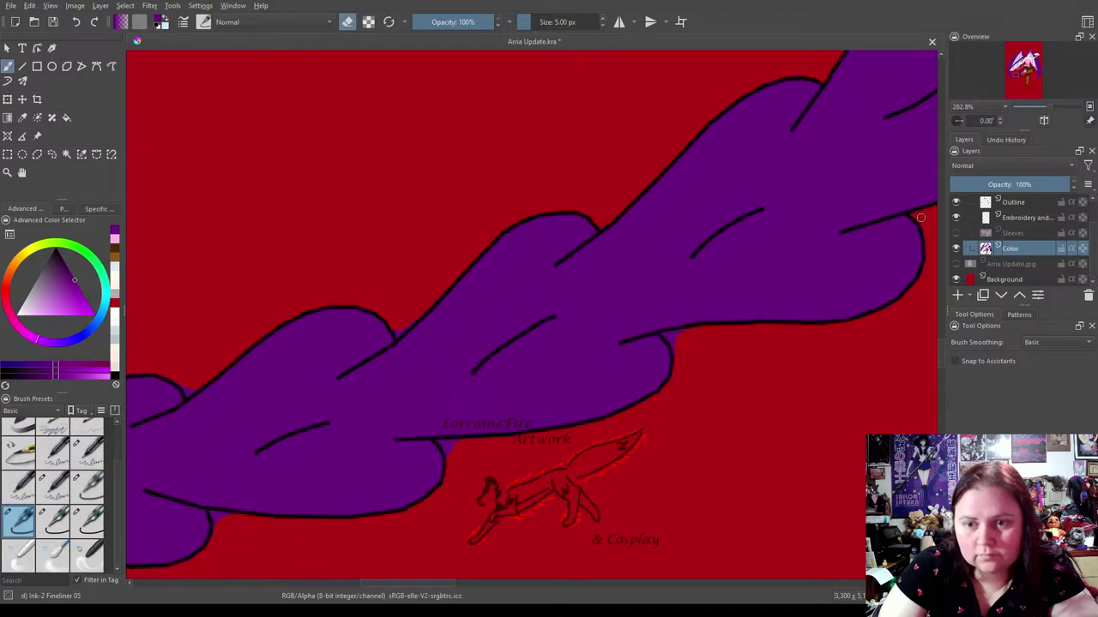
{"action": "left_click_drag", "start_coordinate": [543, 449], "coordinate": [719, 290]}
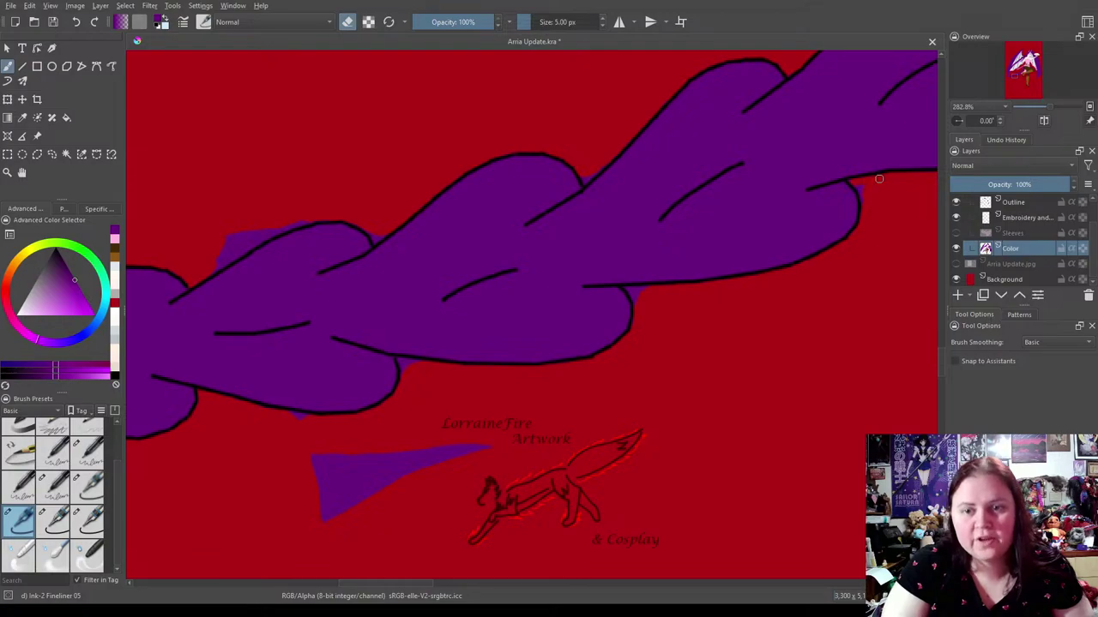
{"action": "left_click_drag", "start_coordinate": [559, 361], "coordinate": [699, 346]}
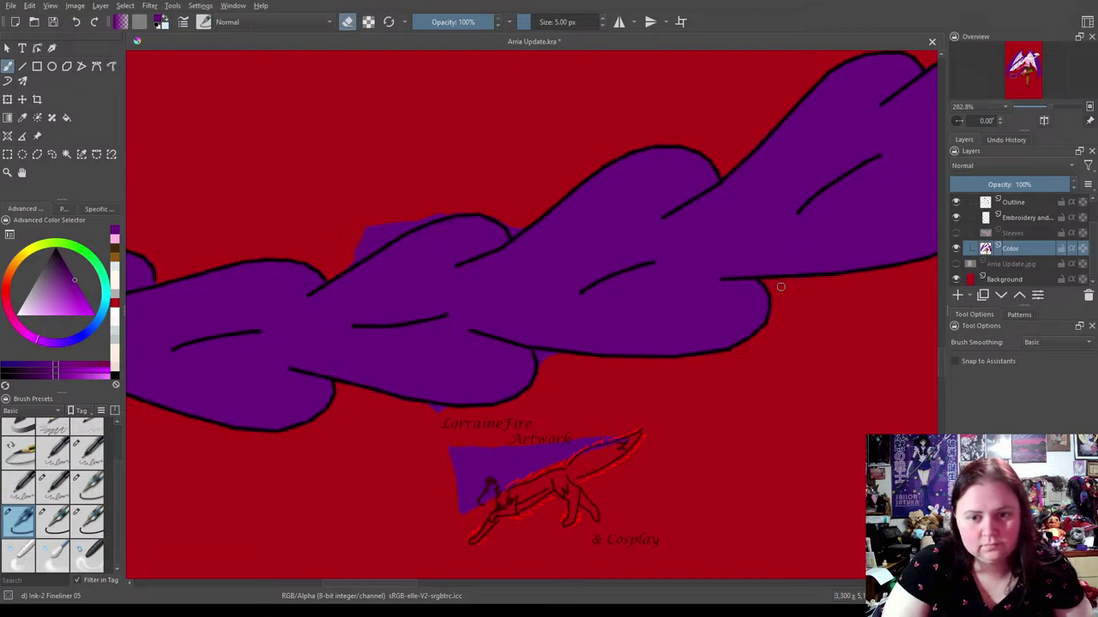
{"action": "mouse_move", "coordinate": [597, 398]}
{"action": "left_mouse_down"}
{"action": "mouse_move", "coordinate": [713, 368]}
{"action": "mouse_move", "coordinate": [680, 375]}
{"action": "mouse_move", "coordinate": [655, 353]}
{"action": "left_mouse_up"}
Erase the detached purple patch below the braid and the purple spill above its strand at 25 px.
{"action": "left_click", "coordinate": [87, 521]}
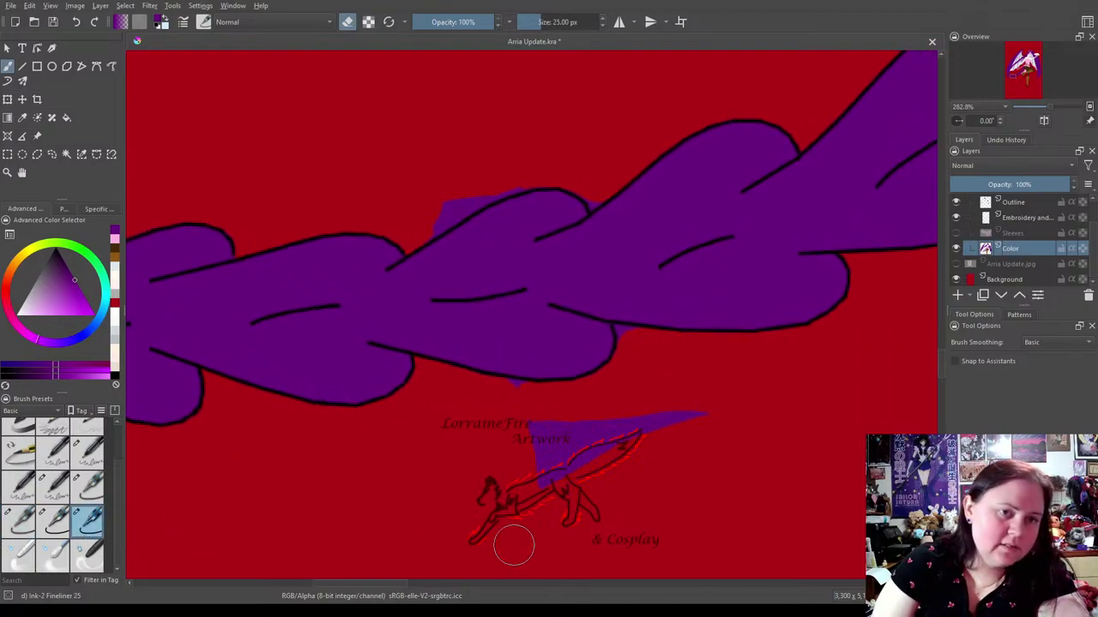
{"action": "mouse_move", "coordinate": [500, 443]}
{"action": "left_mouse_down"}
{"action": "mouse_move", "coordinate": [732, 397]}
{"action": "mouse_move", "coordinate": [488, 480]}
{"action": "mouse_move", "coordinate": [696, 448]}
{"action": "left_mouse_up"}
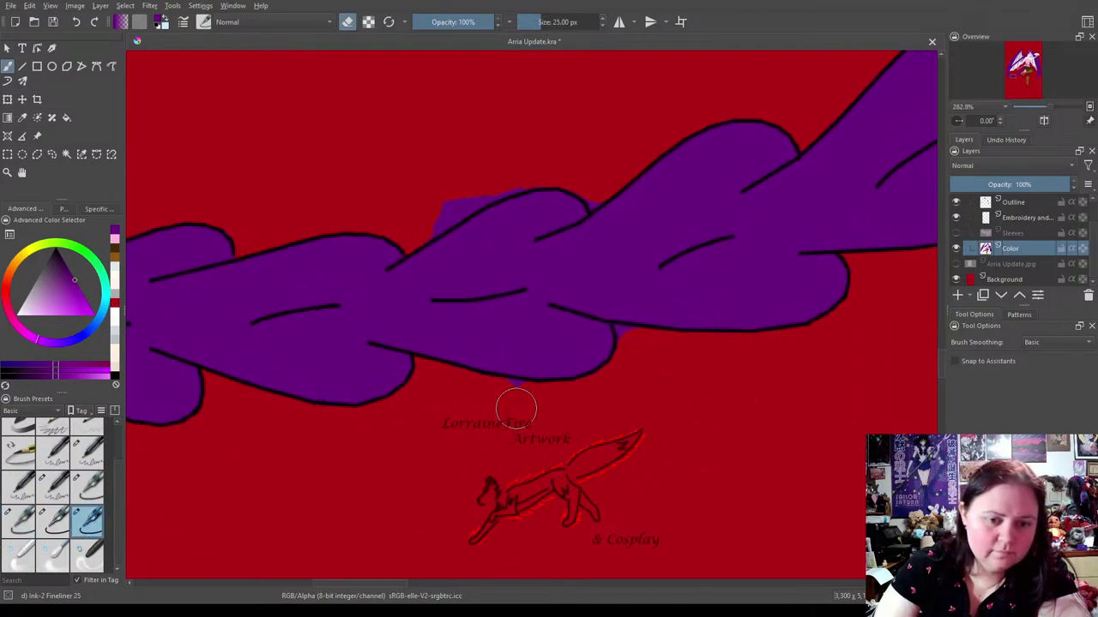
{"action": "mouse_move", "coordinate": [429, 228]}
{"action": "left_mouse_down"}
{"action": "mouse_move", "coordinate": [421, 218]}
{"action": "mouse_move", "coordinate": [498, 176]}
{"action": "mouse_move", "coordinate": [568, 157]}
{"action": "left_mouse_up"}
Touch up the strand's upper edge with purple at 10 px and erase the last notch remnants toward the pink hair tie at 5 px.
{"action": "left_click", "coordinate": [54, 520]}
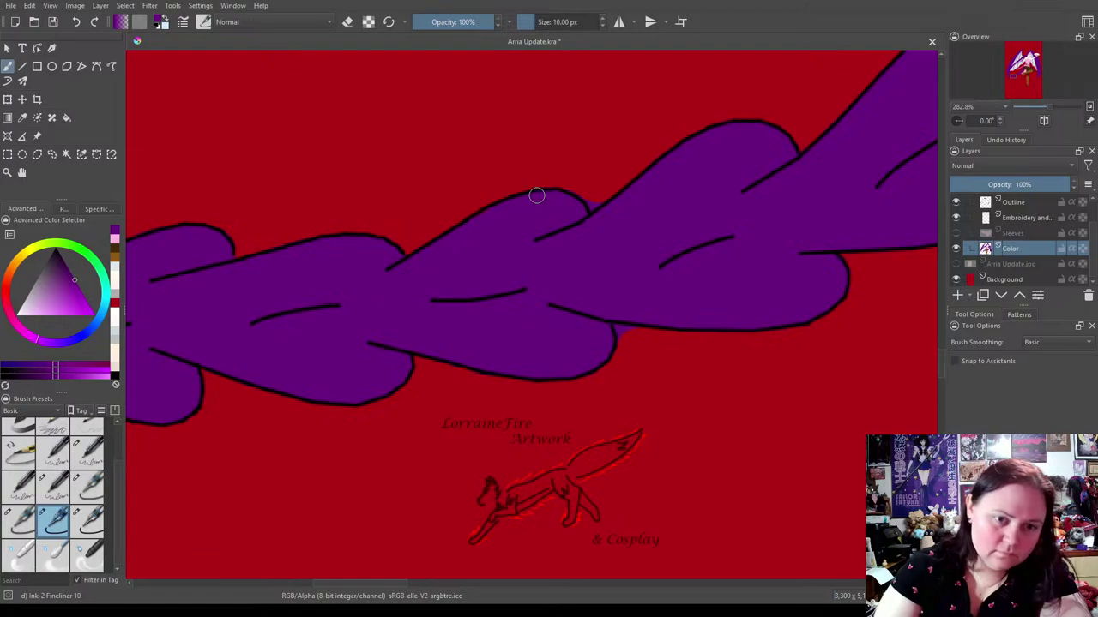
{"action": "left_click", "coordinate": [19, 520]}
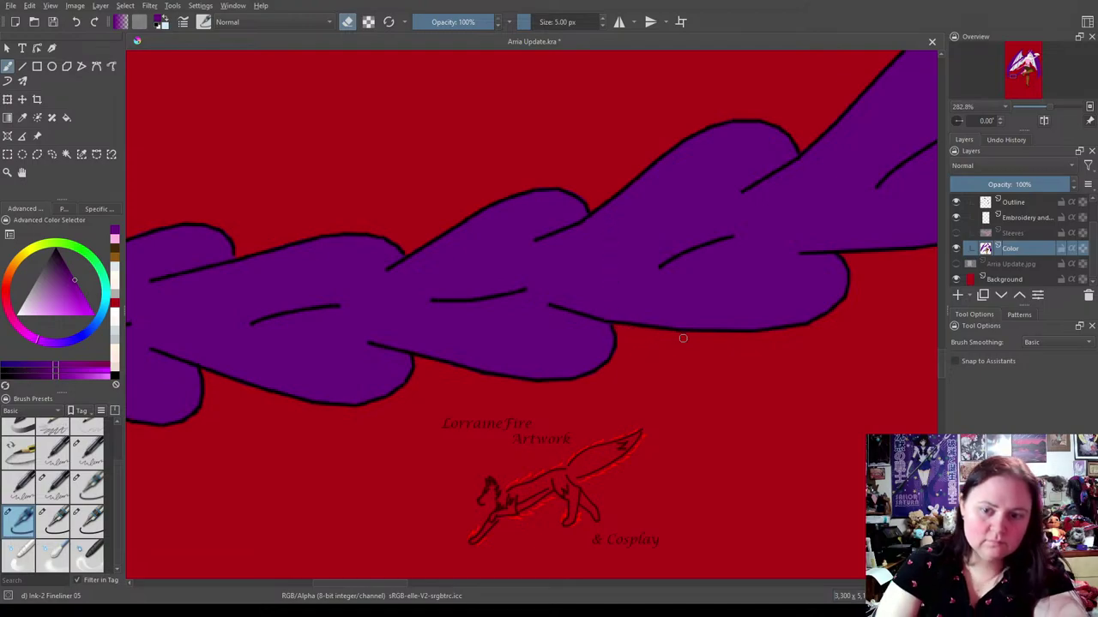
{"action": "left_click_drag", "start_coordinate": [903, 295], "coordinate": [833, 293]}
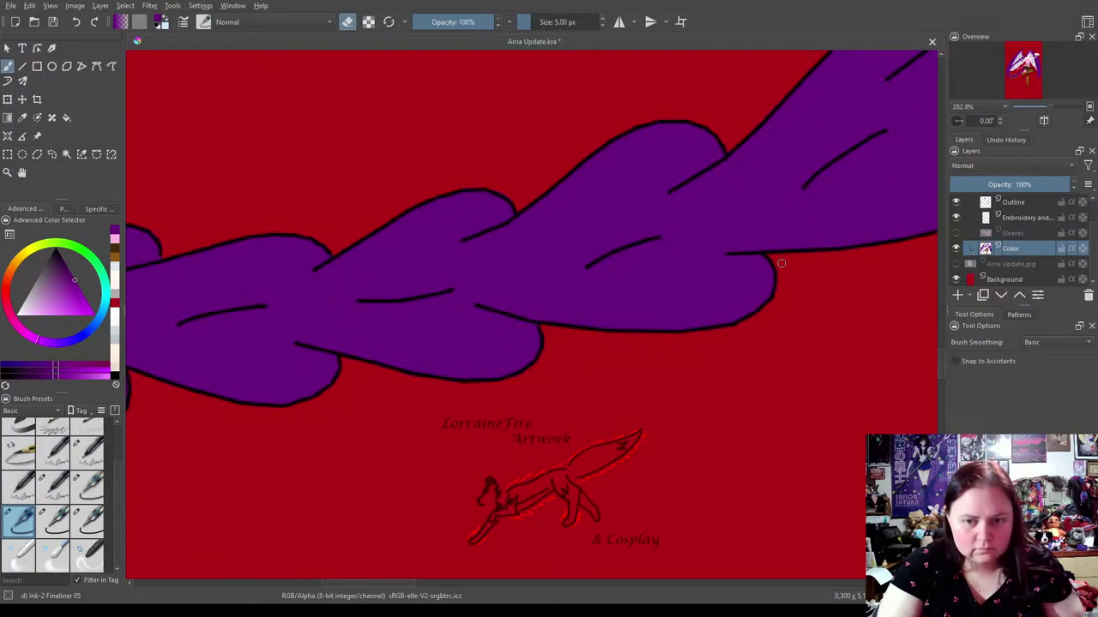
{"action": "left_click_drag", "start_coordinate": [315, 369], "coordinate": [632, 377]}
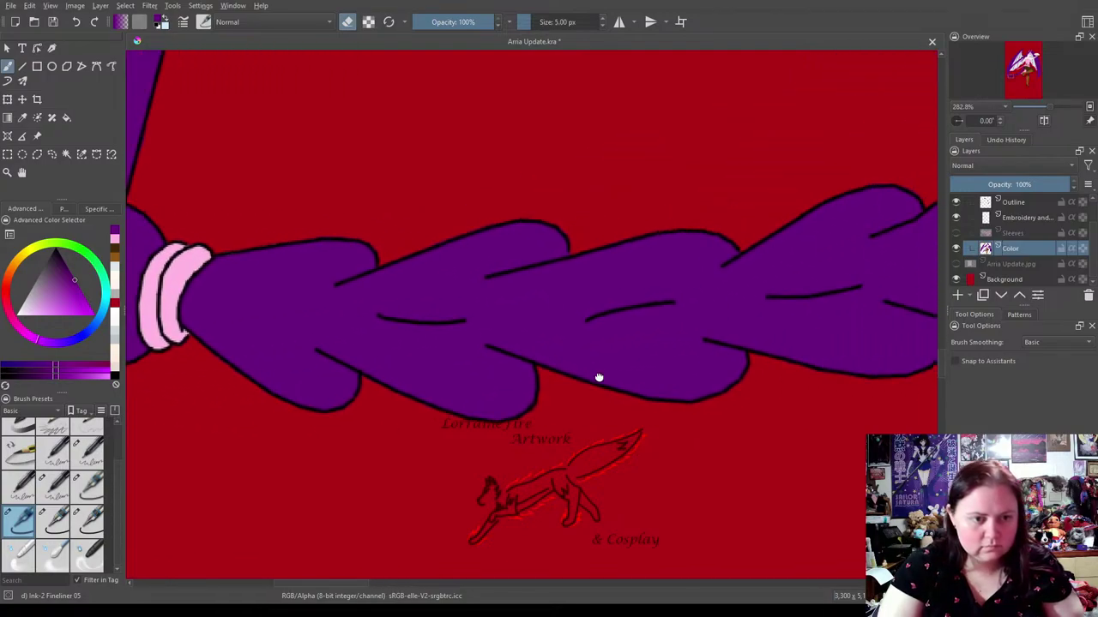
Paint pink at 10 px over the dark brown spill along the embroidered cloth's upper and side outlines, undoing the stray last stroke.
{"action": "left_click_drag", "start_coordinate": [865, 252], "coordinate": [255, 397]}
{"action": "mouse_move", "coordinate": [809, 223]}
{"action": "left_mouse_down"}
{"action": "mouse_move", "coordinate": [298, 432]}
{"action": "mouse_move", "coordinate": [541, 327]}
{"action": "mouse_move", "coordinate": [593, 366]}
{"action": "left_mouse_up"}
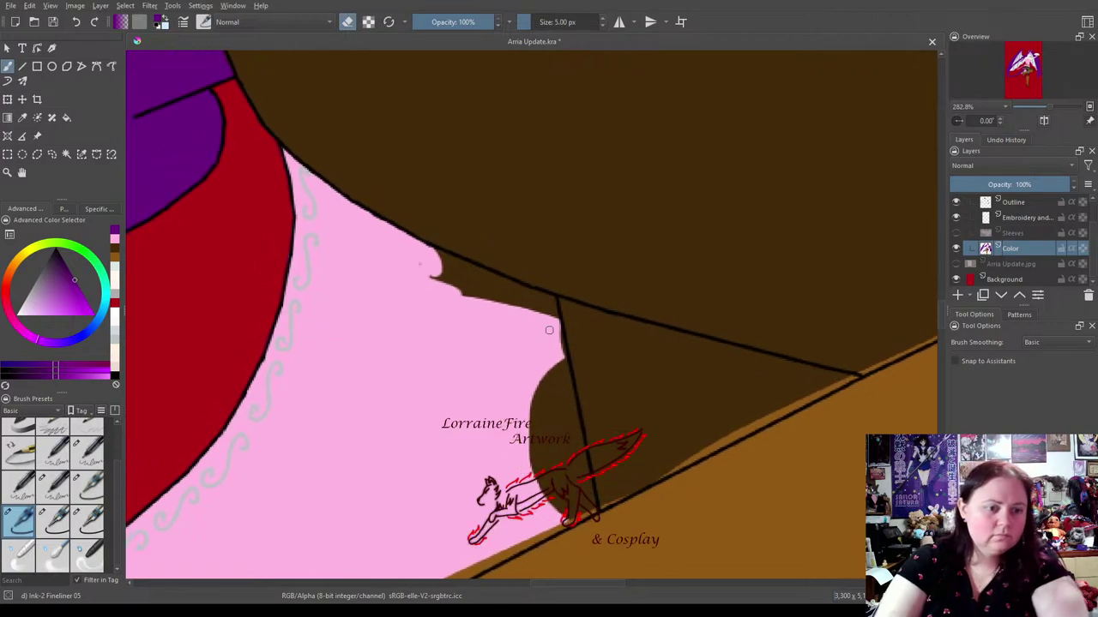
{"action": "left_click", "coordinate": [53, 519]}
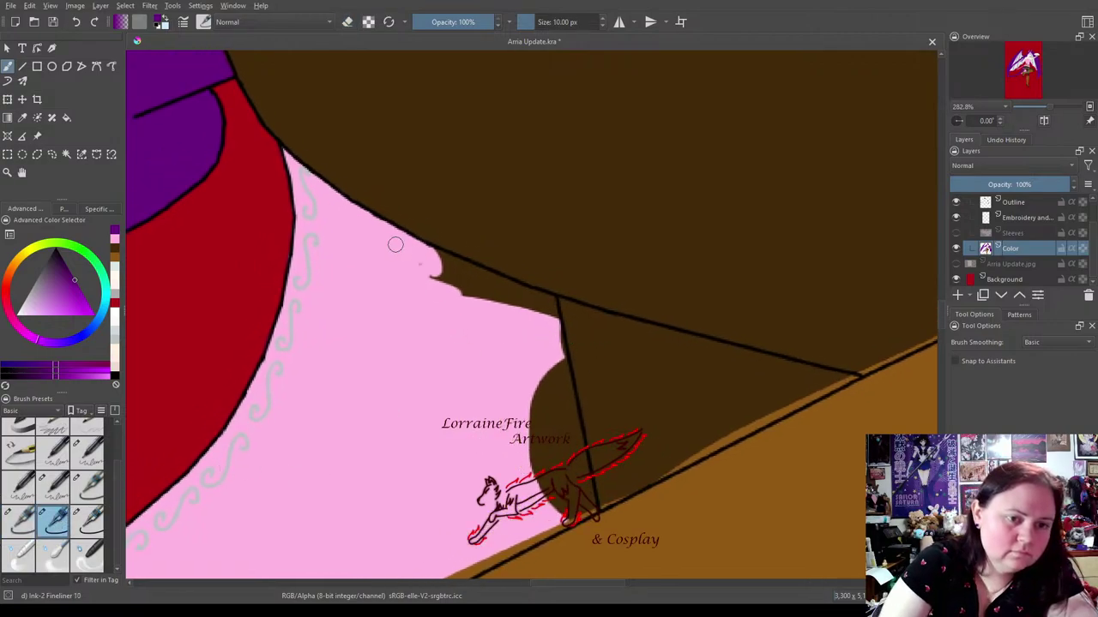
{"action": "left_click", "coordinate": [114, 248]}
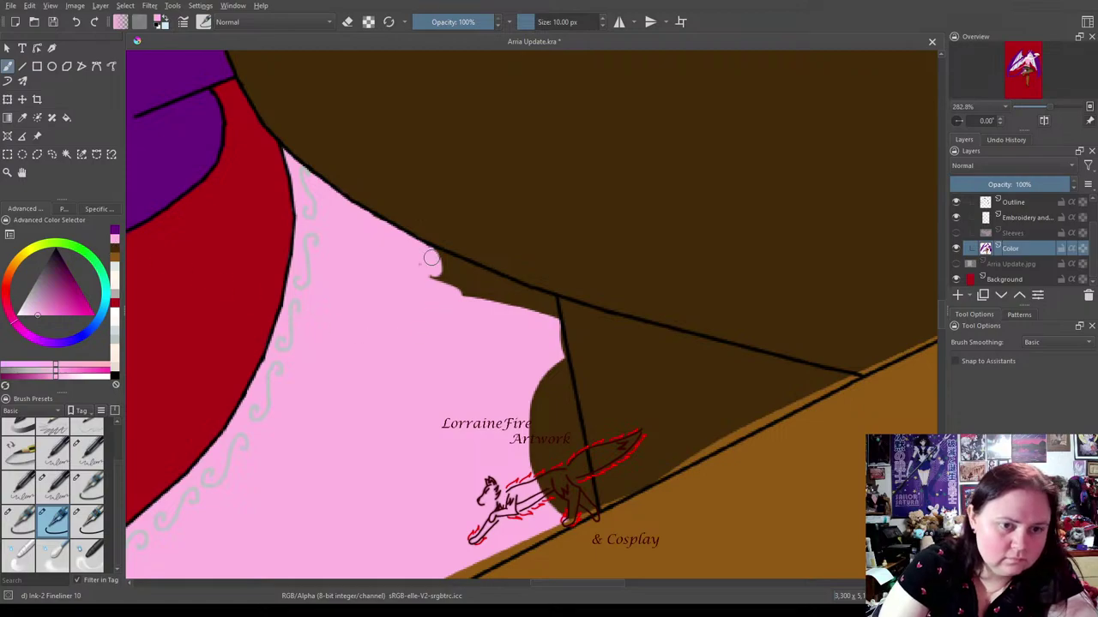
{"action": "left_click_drag", "start_coordinate": [435, 254], "coordinate": [497, 279]}
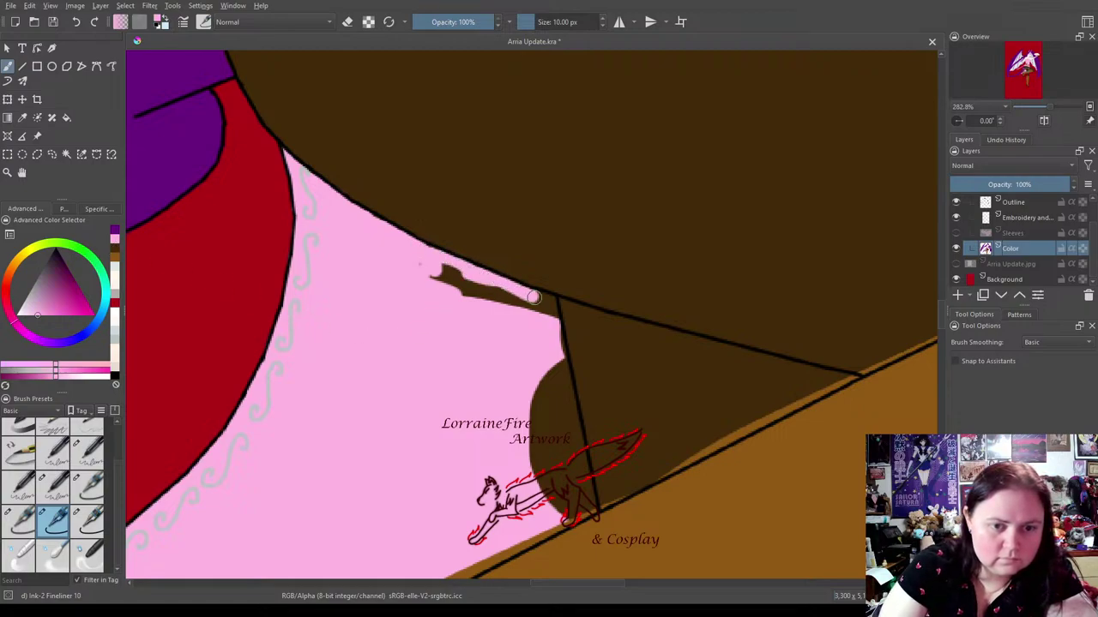
{"action": "left_click_drag", "start_coordinate": [548, 303], "coordinate": [553, 312]}
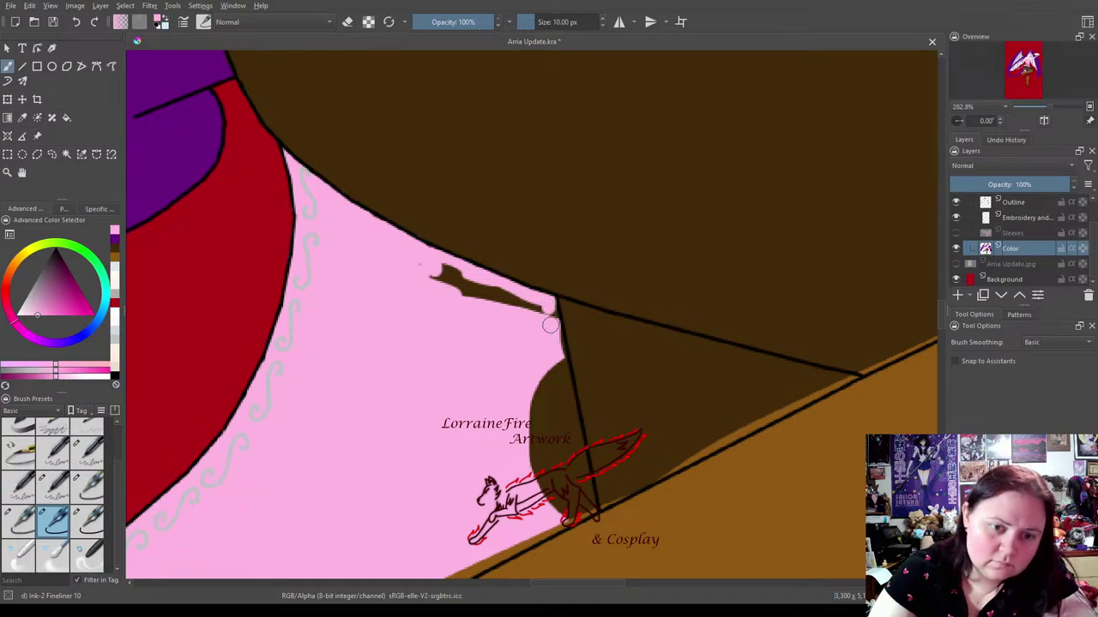
{"action": "left_click_drag", "start_coordinate": [555, 328], "coordinate": [588, 501]}
{"action": "key", "text": "ctrl+z"}
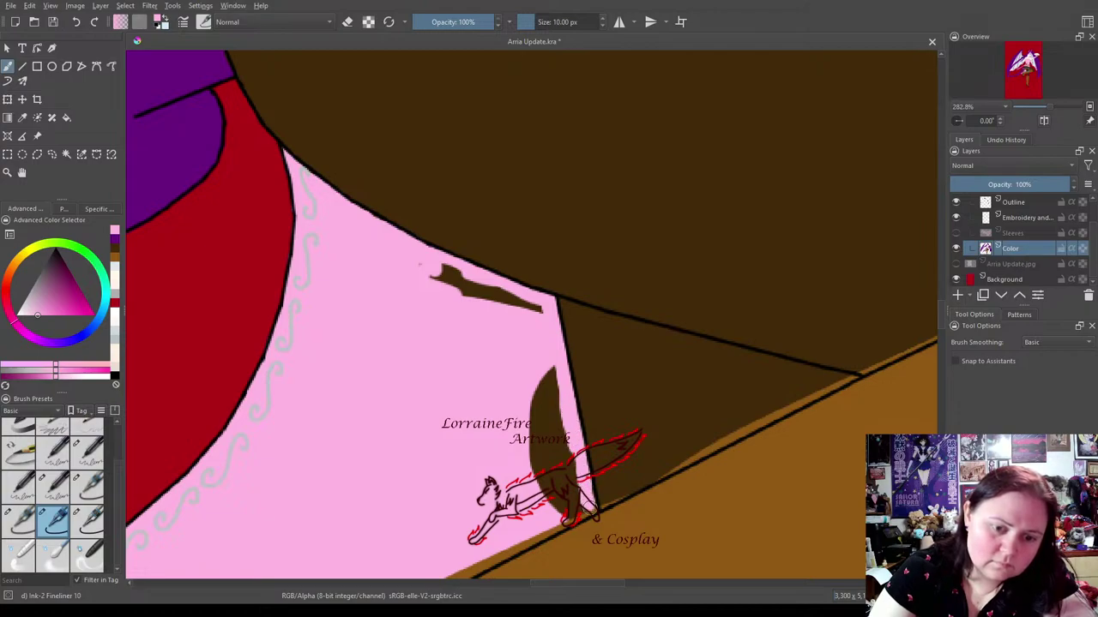
Cover the light brown spill at the cloth's lower outline and the leftover dark brown patches inside it with pink at 10 px.
{"action": "mouse_move", "coordinate": [442, 577]}
{"action": "left_mouse_down"}
{"action": "mouse_move", "coordinate": [500, 550]}
{"action": "mouse_move", "coordinate": [484, 565]}
{"action": "left_mouse_up"}
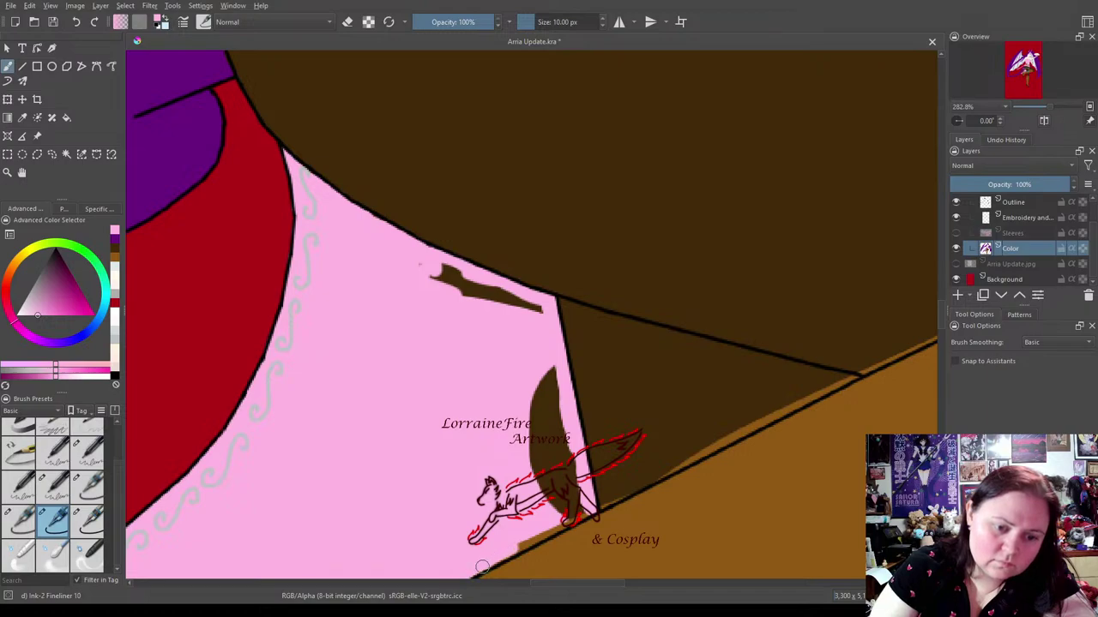
{"action": "left_click_drag", "start_coordinate": [566, 515], "coordinate": [578, 520]}
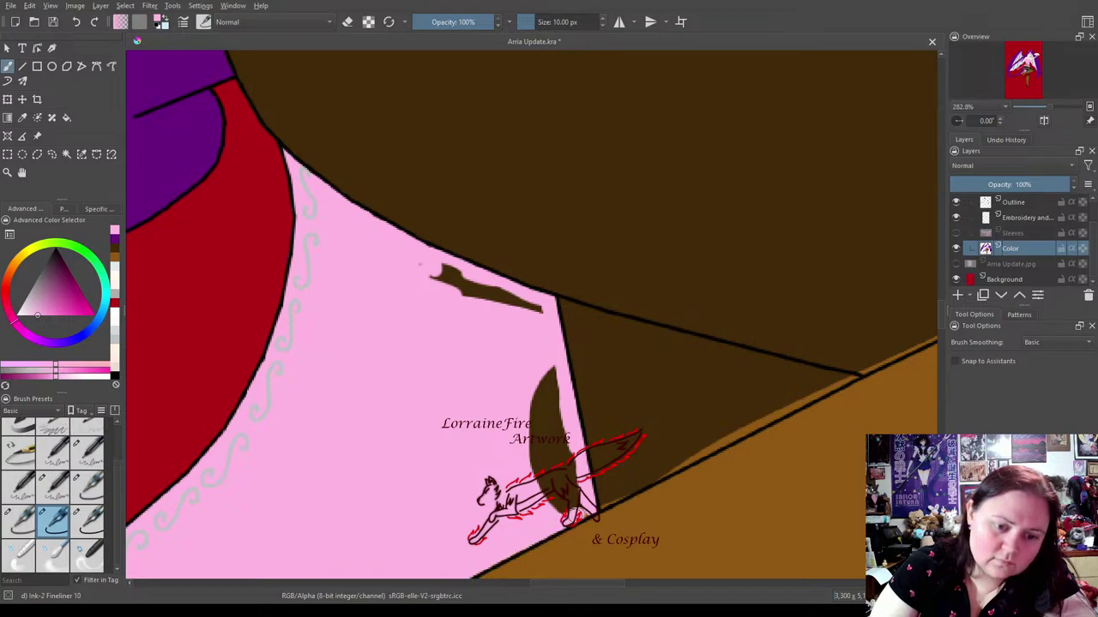
{"action": "mouse_move", "coordinate": [412, 264]}
{"action": "left_mouse_down"}
{"action": "mouse_move", "coordinate": [488, 284]}
{"action": "mouse_move", "coordinate": [426, 278]}
{"action": "mouse_move", "coordinate": [468, 305]}
{"action": "mouse_move", "coordinate": [432, 292]}
{"action": "mouse_move", "coordinate": [525, 302]}
{"action": "left_mouse_up"}
{"action": "mouse_move", "coordinate": [559, 390]}
{"action": "left_mouse_down"}
{"action": "mouse_move", "coordinate": [558, 463]}
{"action": "mouse_move", "coordinate": [553, 379]}
{"action": "mouse_move", "coordinate": [566, 496]}
{"action": "left_mouse_up"}
{"action": "left_click_drag", "start_coordinate": [539, 372], "coordinate": [534, 468]}
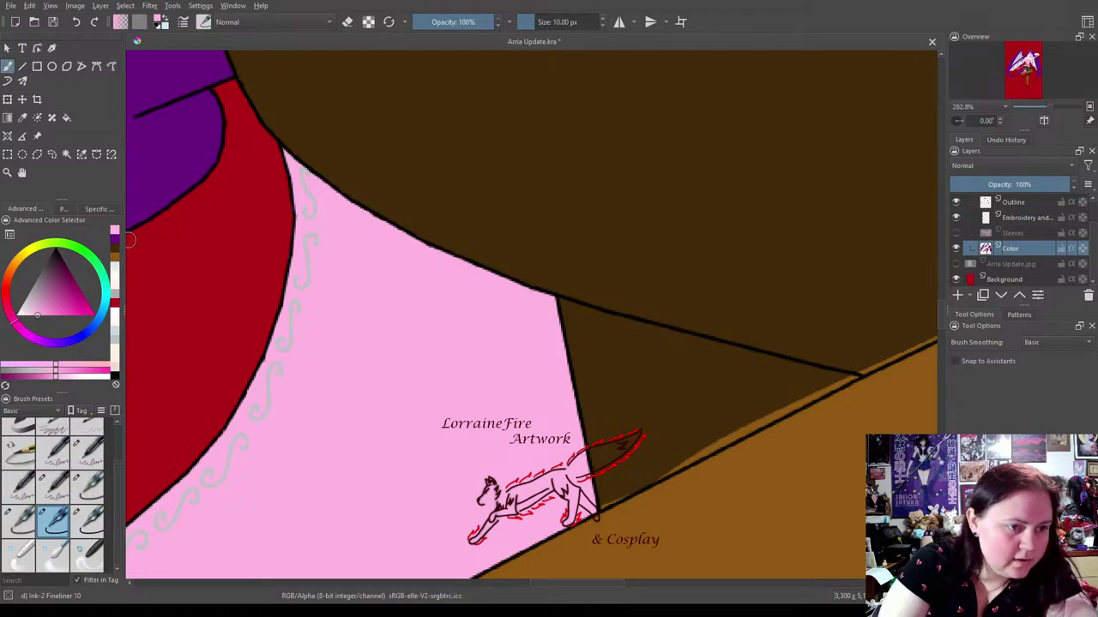
Sample the dark brown and paint it over the light brown strip along the dark area's lower outline at 10 px.
{"action": "left_click", "coordinate": [732, 442], "text": "ctrl"}
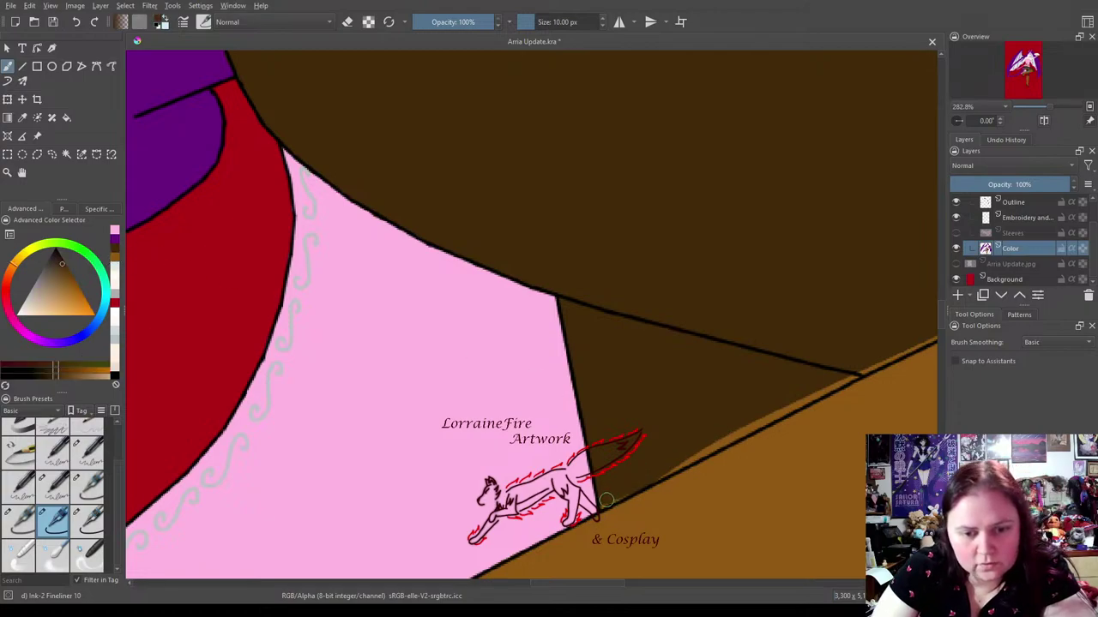
{"action": "left_click_drag", "start_coordinate": [643, 484], "coordinate": [810, 395]}
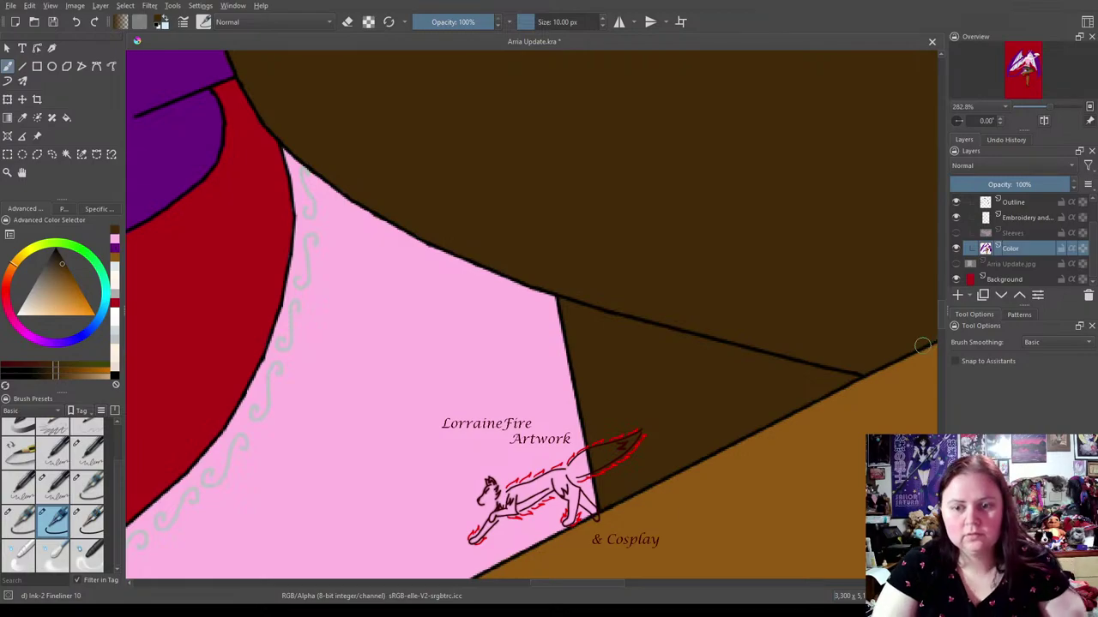
Paint pink at 10 px over the brown spill along the cloth's lower outline and around the small dark brown block.
{"action": "left_click_drag", "start_coordinate": [355, 520], "coordinate": [729, 161]}
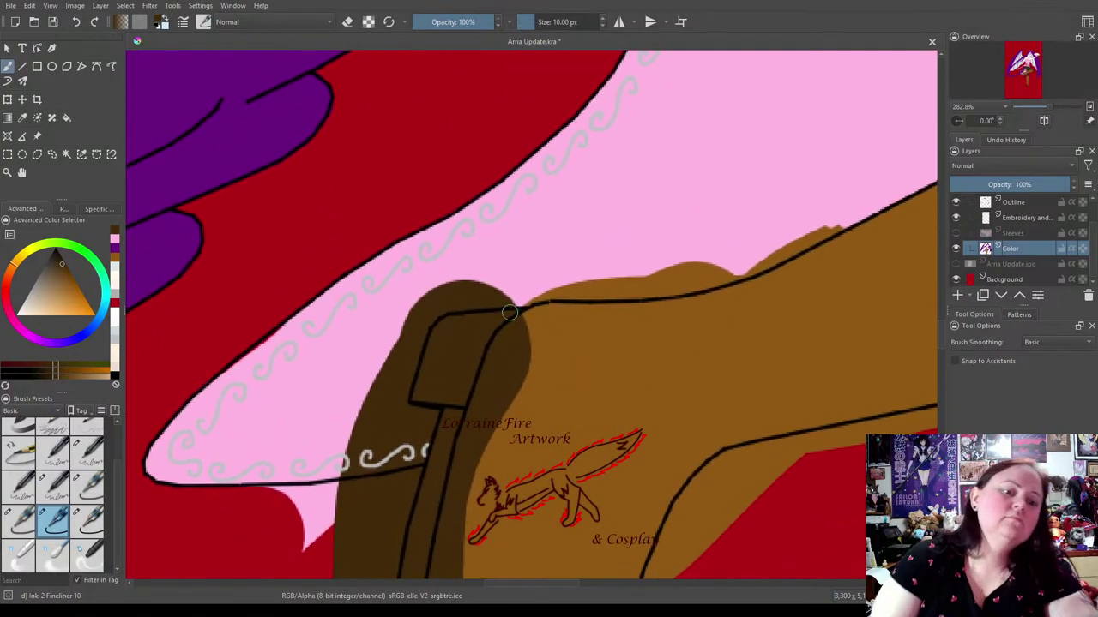
{"action": "left_click", "coordinate": [115, 249]}
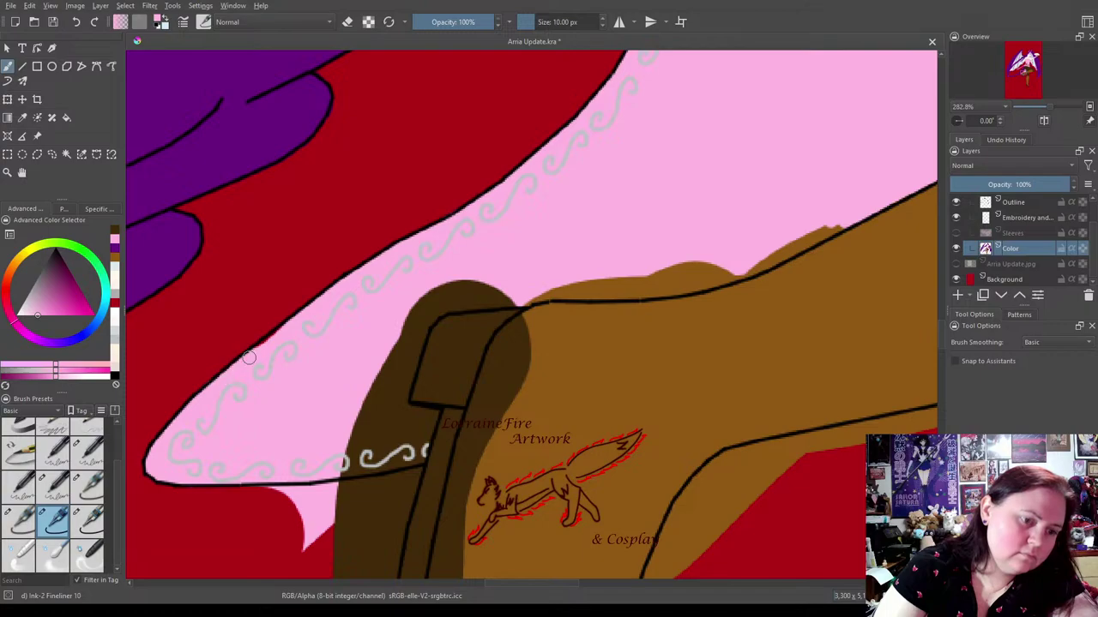
{"action": "left_click_drag", "start_coordinate": [280, 336], "coordinate": [364, 304]}
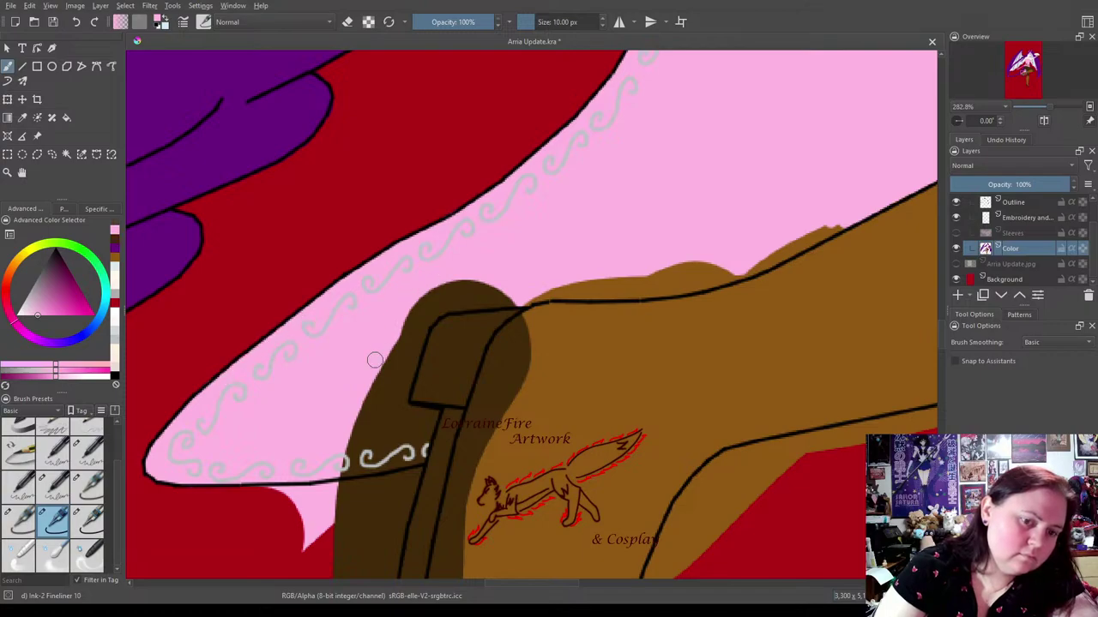
{"action": "mouse_move", "coordinate": [431, 414]}
{"action": "left_mouse_down"}
{"action": "mouse_move", "coordinate": [417, 464]}
{"action": "mouse_move", "coordinate": [334, 472]}
{"action": "mouse_move", "coordinate": [377, 461]}
{"action": "left_mouse_up"}
{"action": "mouse_move", "coordinate": [397, 379]}
{"action": "left_mouse_down"}
{"action": "mouse_move", "coordinate": [401, 413]}
{"action": "mouse_move", "coordinate": [421, 416]}
{"action": "mouse_move", "coordinate": [401, 383]}
{"action": "mouse_move", "coordinate": [400, 404]}
{"action": "mouse_move", "coordinate": [429, 313]}
{"action": "mouse_move", "coordinate": [420, 330]}
{"action": "mouse_move", "coordinate": [413, 346]}
{"action": "mouse_move", "coordinate": [444, 304]}
{"action": "mouse_move", "coordinate": [433, 313]}
{"action": "mouse_move", "coordinate": [604, 289]}
{"action": "mouse_move", "coordinate": [561, 289]}
{"action": "mouse_move", "coordinate": [696, 284]}
{"action": "left_mouse_up"}
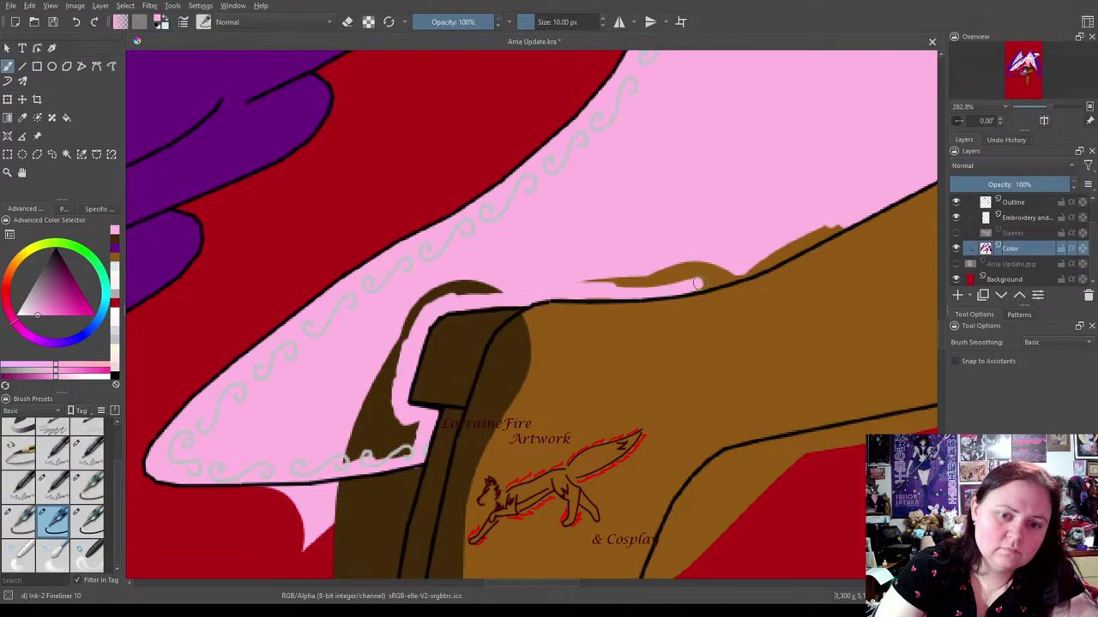
Cover the leftover dark and light brown patches inside the pink cloth with pink at 10 px.
{"action": "left_click_drag", "start_coordinate": [588, 295], "coordinate": [644, 286]}
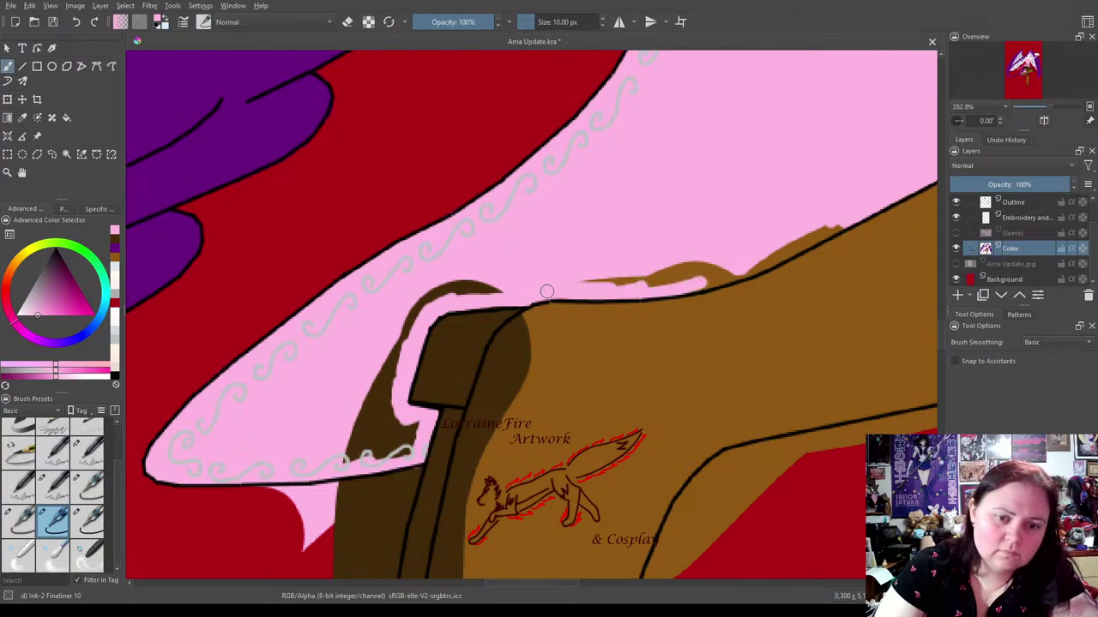
{"action": "mouse_move", "coordinate": [493, 287]}
{"action": "left_mouse_down"}
{"action": "mouse_move", "coordinate": [466, 294]}
{"action": "mouse_move", "coordinate": [511, 289]}
{"action": "mouse_move", "coordinate": [448, 293]}
{"action": "mouse_move", "coordinate": [409, 313]}
{"action": "mouse_move", "coordinate": [431, 284]}
{"action": "mouse_move", "coordinate": [394, 373]}
{"action": "left_mouse_up"}
{"action": "mouse_move", "coordinate": [383, 412]}
{"action": "left_mouse_down"}
{"action": "mouse_move", "coordinate": [393, 353]}
{"action": "mouse_move", "coordinate": [353, 412]}
{"action": "mouse_move", "coordinate": [366, 462]}
{"action": "mouse_move", "coordinate": [396, 417]}
{"action": "mouse_move", "coordinate": [409, 453]}
{"action": "left_mouse_up"}
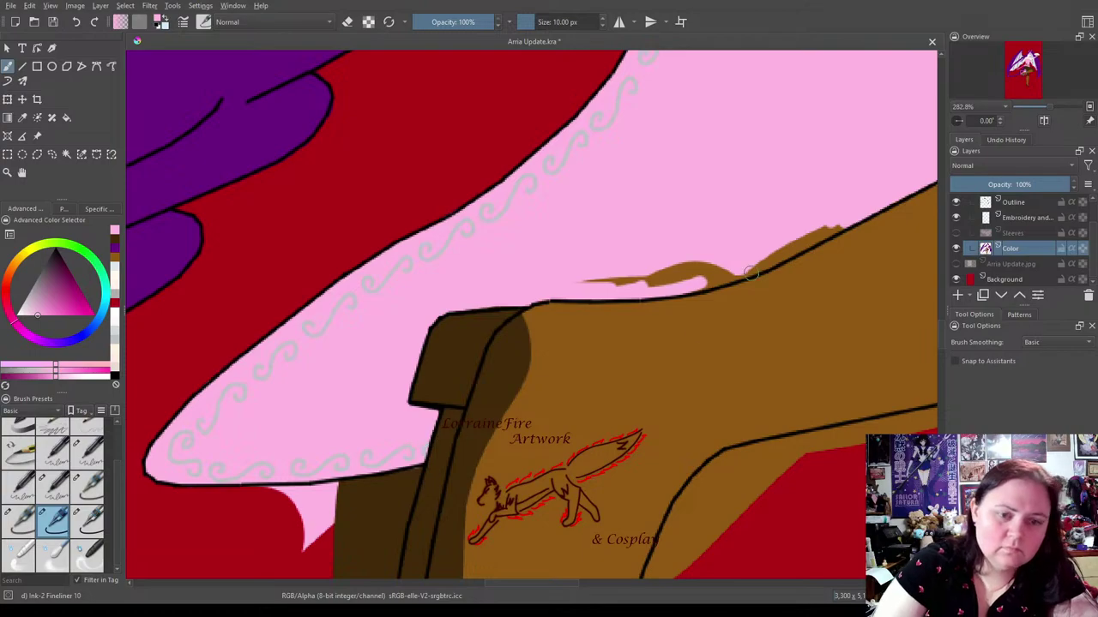
{"action": "mouse_move", "coordinate": [828, 229]}
{"action": "left_mouse_down"}
{"action": "mouse_move", "coordinate": [774, 258]}
{"action": "mouse_move", "coordinate": [804, 244]}
{"action": "left_mouse_up"}
{"action": "mouse_move", "coordinate": [747, 271]}
{"action": "left_mouse_down"}
{"action": "mouse_move", "coordinate": [696, 283]}
{"action": "mouse_move", "coordinate": [610, 275]}
{"action": "mouse_move", "coordinate": [715, 246]}
{"action": "mouse_move", "coordinate": [453, 375]}
{"action": "mouse_move", "coordinate": [428, 370]}
{"action": "mouse_move", "coordinate": [649, 385]}
{"action": "mouse_move", "coordinate": [786, 188]}
{"action": "mouse_move", "coordinate": [758, 193]}
{"action": "mouse_move", "coordinate": [813, 272]}
{"action": "left_mouse_up"}
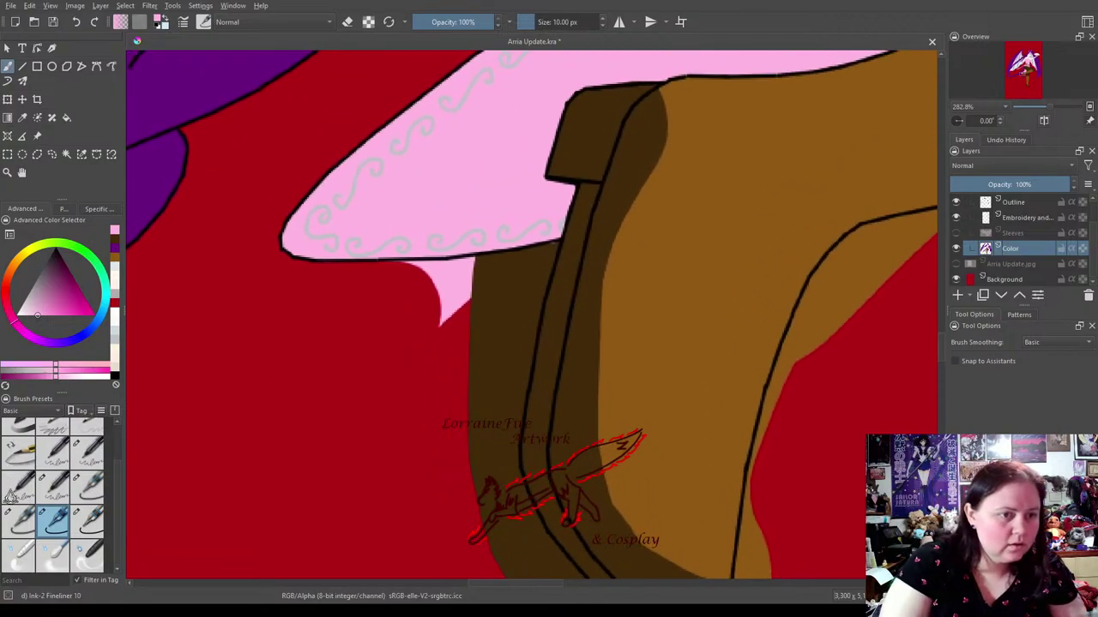
Erase the pink, dark brown and light brown spill outside the hanging brown section, around its lower tip, at 25 px.
{"action": "left_click", "coordinate": [89, 520]}
{"action": "left_click_drag", "start_coordinate": [670, 353], "coordinate": [580, 299]}
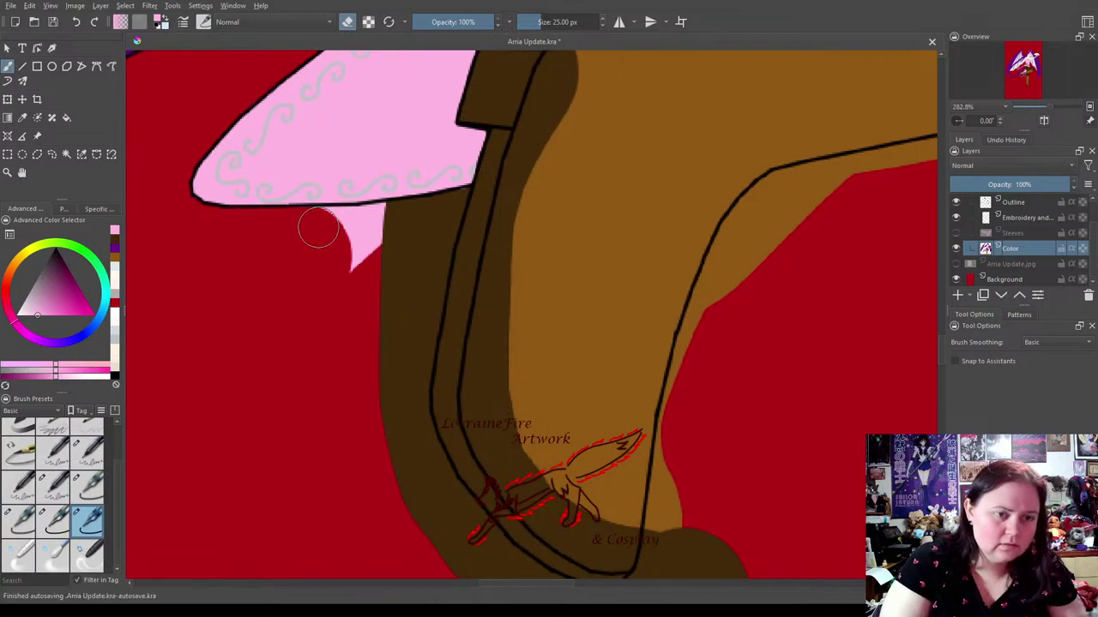
{"action": "mouse_move", "coordinate": [336, 226]}
{"action": "left_mouse_down"}
{"action": "mouse_move", "coordinate": [411, 222]}
{"action": "mouse_move", "coordinate": [379, 221]}
{"action": "mouse_move", "coordinate": [390, 235]}
{"action": "mouse_move", "coordinate": [441, 219]}
{"action": "mouse_move", "coordinate": [412, 343]}
{"action": "mouse_move", "coordinate": [412, 441]}
{"action": "mouse_move", "coordinate": [406, 402]}
{"action": "mouse_move", "coordinate": [417, 456]}
{"action": "mouse_move", "coordinate": [391, 451]}
{"action": "mouse_move", "coordinate": [376, 357]}
{"action": "mouse_move", "coordinate": [401, 259]}
{"action": "mouse_move", "coordinate": [360, 250]}
{"action": "mouse_move", "coordinate": [370, 321]}
{"action": "mouse_move", "coordinate": [388, 289]}
{"action": "mouse_move", "coordinate": [383, 399]}
{"action": "mouse_move", "coordinate": [472, 530]}
{"action": "mouse_move", "coordinate": [426, 464]}
{"action": "left_mouse_up"}
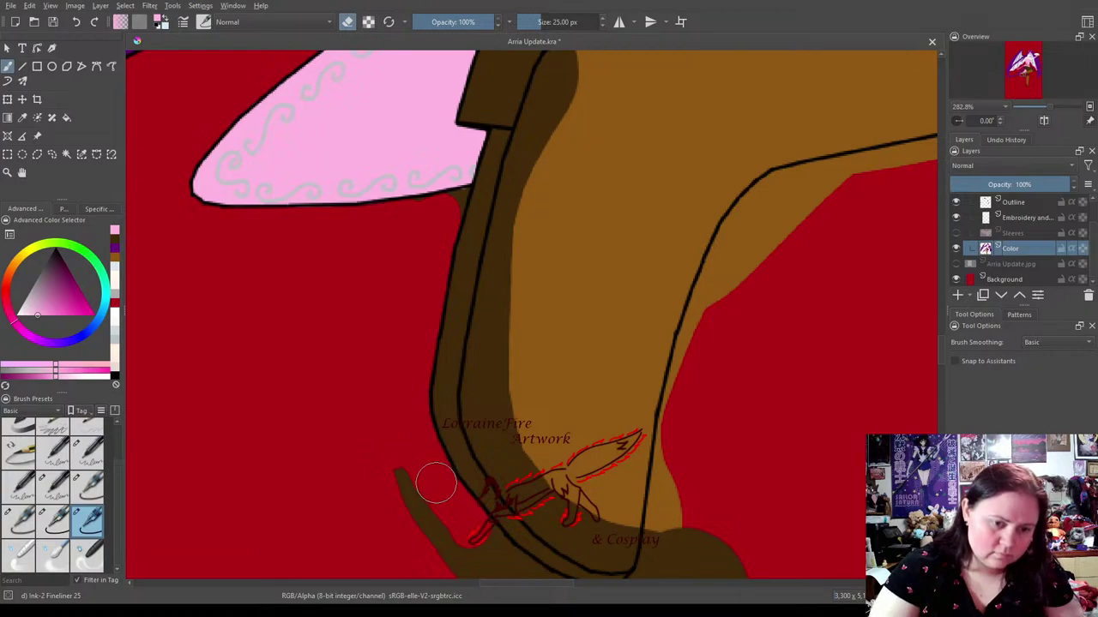
{"action": "left_click_drag", "start_coordinate": [564, 485], "coordinate": [392, 179]}
{"action": "mouse_move", "coordinate": [245, 171]}
{"action": "left_mouse_down"}
{"action": "mouse_move", "coordinate": [400, 304]}
{"action": "mouse_move", "coordinate": [570, 340]}
{"action": "mouse_move", "coordinate": [631, 314]}
{"action": "mouse_move", "coordinate": [456, 353]}
{"action": "mouse_move", "coordinate": [341, 301]}
{"action": "mouse_move", "coordinate": [279, 217]}
{"action": "mouse_move", "coordinate": [328, 269]}
{"action": "mouse_move", "coordinate": [337, 239]}
{"action": "mouse_move", "coordinate": [422, 301]}
{"action": "mouse_move", "coordinate": [477, 313]}
{"action": "mouse_move", "coordinate": [522, 306]}
{"action": "mouse_move", "coordinate": [492, 311]}
{"action": "mouse_move", "coordinate": [525, 259]}
{"action": "mouse_move", "coordinate": [537, 163]}
{"action": "mouse_move", "coordinate": [529, 224]}
{"action": "mouse_move", "coordinate": [524, 200]}
{"action": "mouse_move", "coordinate": [555, 61]}
{"action": "mouse_move", "coordinate": [543, 140]}
{"action": "mouse_move", "coordinate": [547, 330]}
{"action": "mouse_move", "coordinate": [552, 262]}
{"action": "mouse_move", "coordinate": [597, 242]}
{"action": "mouse_move", "coordinate": [611, 292]}
{"action": "left_mouse_up"}
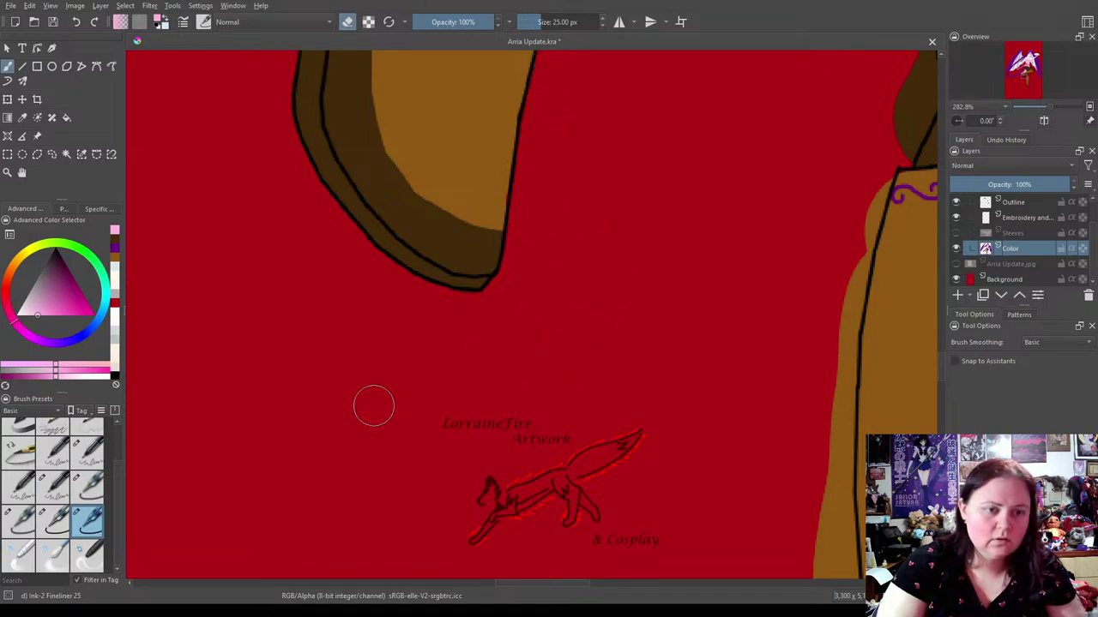
Paint light brown at 10 and 25 px over the dark brown inside the hanging section's inner outline, and erase the spill below the cloth at 5 px.
{"action": "left_click", "coordinate": [53, 520]}
{"action": "left_click", "coordinate": [116, 268]}
{"action": "left_click_drag", "start_coordinate": [529, 232], "coordinate": [542, 469]}
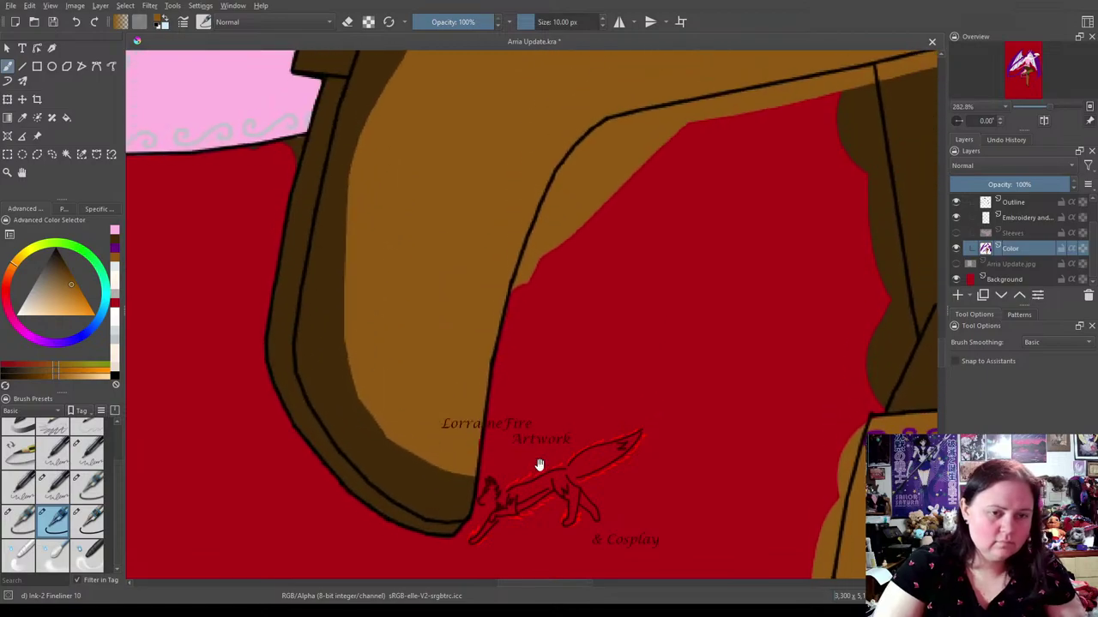
{"action": "mouse_move", "coordinate": [364, 106]}
{"action": "left_mouse_down"}
{"action": "mouse_move", "coordinate": [353, 127]}
{"action": "mouse_move", "coordinate": [359, 82]}
{"action": "left_mouse_up"}
{"action": "left_click_drag", "start_coordinate": [342, 119], "coordinate": [341, 138]}
{"action": "left_click", "coordinate": [87, 522]}
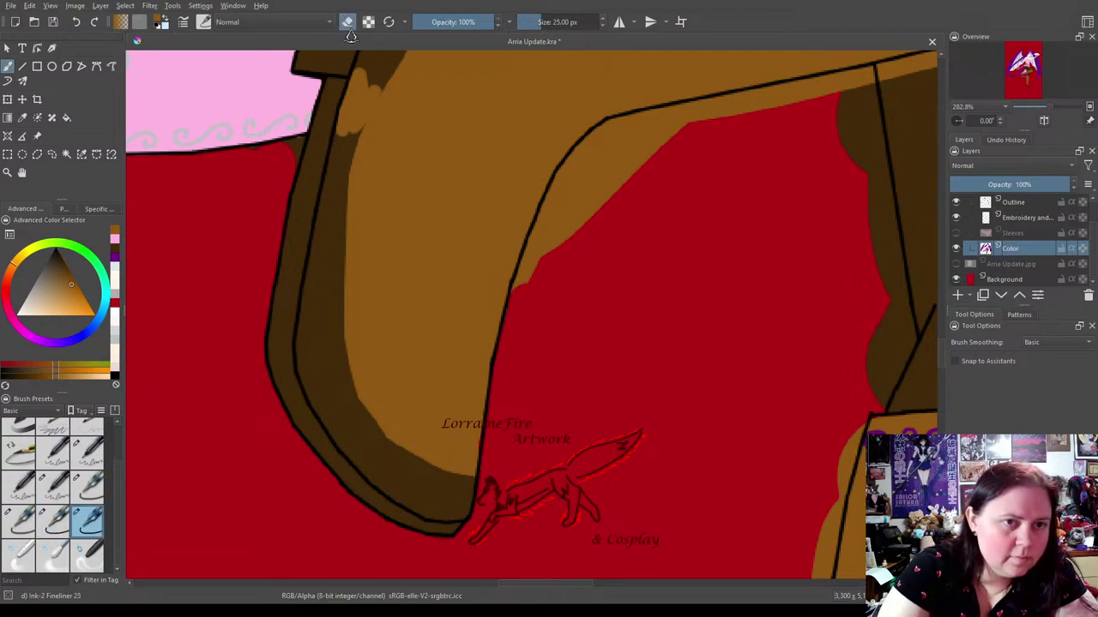
{"action": "mouse_move", "coordinate": [343, 176]}
{"action": "left_mouse_down"}
{"action": "mouse_move", "coordinate": [365, 124]}
{"action": "mouse_move", "coordinate": [331, 218]}
{"action": "mouse_move", "coordinate": [319, 343]}
{"action": "mouse_move", "coordinate": [332, 396]}
{"action": "mouse_move", "coordinate": [324, 380]}
{"action": "mouse_move", "coordinate": [354, 435]}
{"action": "mouse_move", "coordinate": [419, 478]}
{"action": "mouse_move", "coordinate": [361, 456]}
{"action": "mouse_move", "coordinate": [341, 329]}
{"action": "left_mouse_up"}
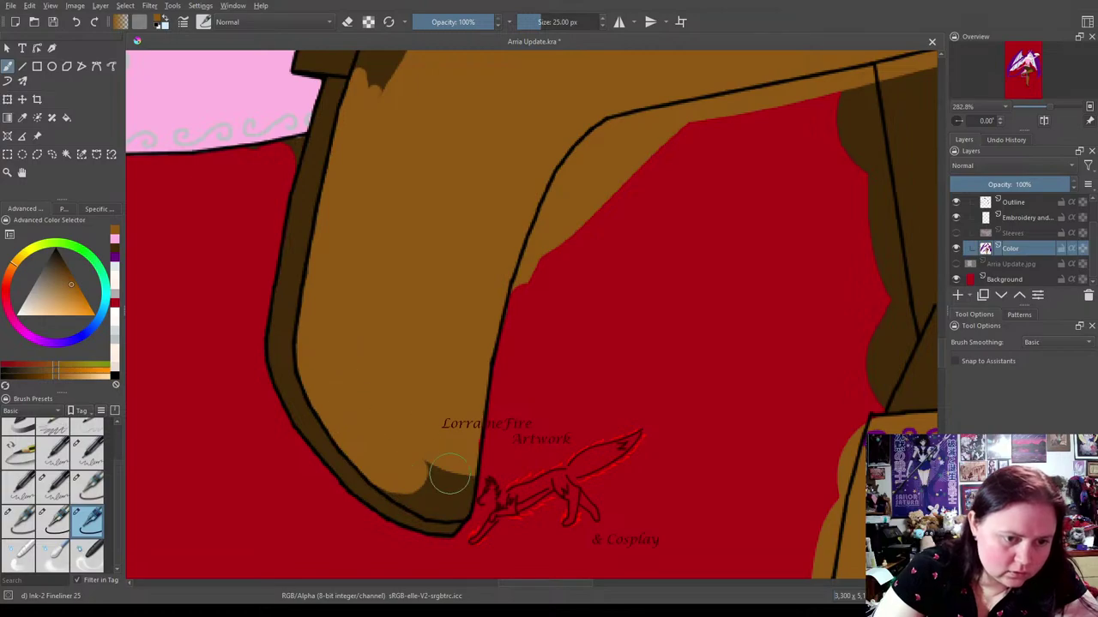
{"action": "mouse_move", "coordinate": [461, 442]}
{"action": "left_mouse_down"}
{"action": "mouse_move", "coordinate": [451, 513]}
{"action": "mouse_move", "coordinate": [429, 477]}
{"action": "mouse_move", "coordinate": [394, 474]}
{"action": "left_mouse_up"}
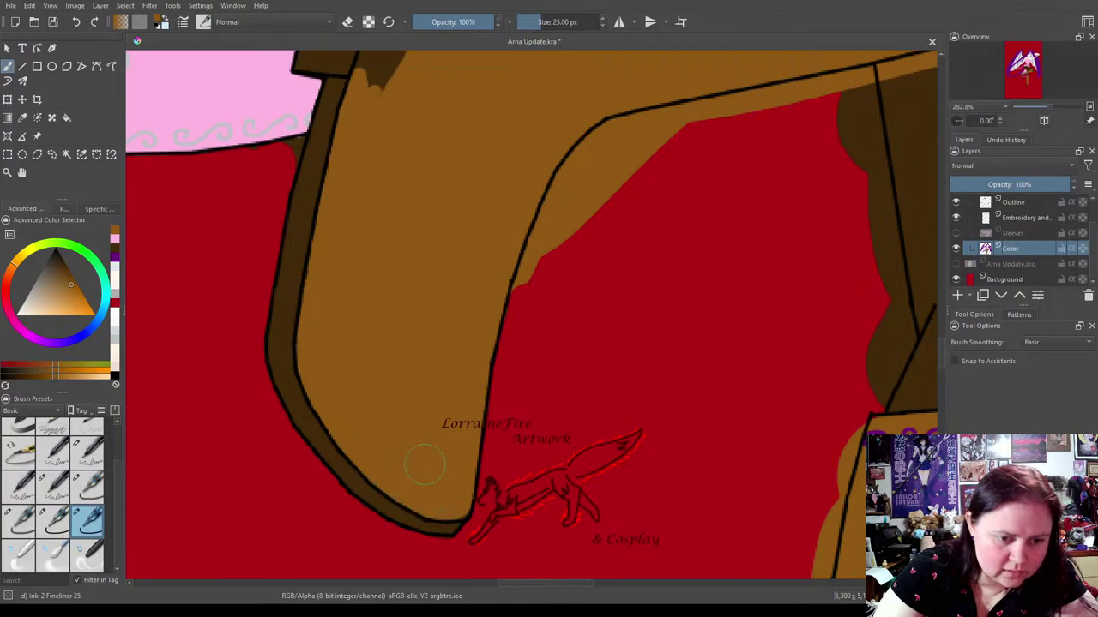
{"action": "left_click", "coordinate": [54, 519]}
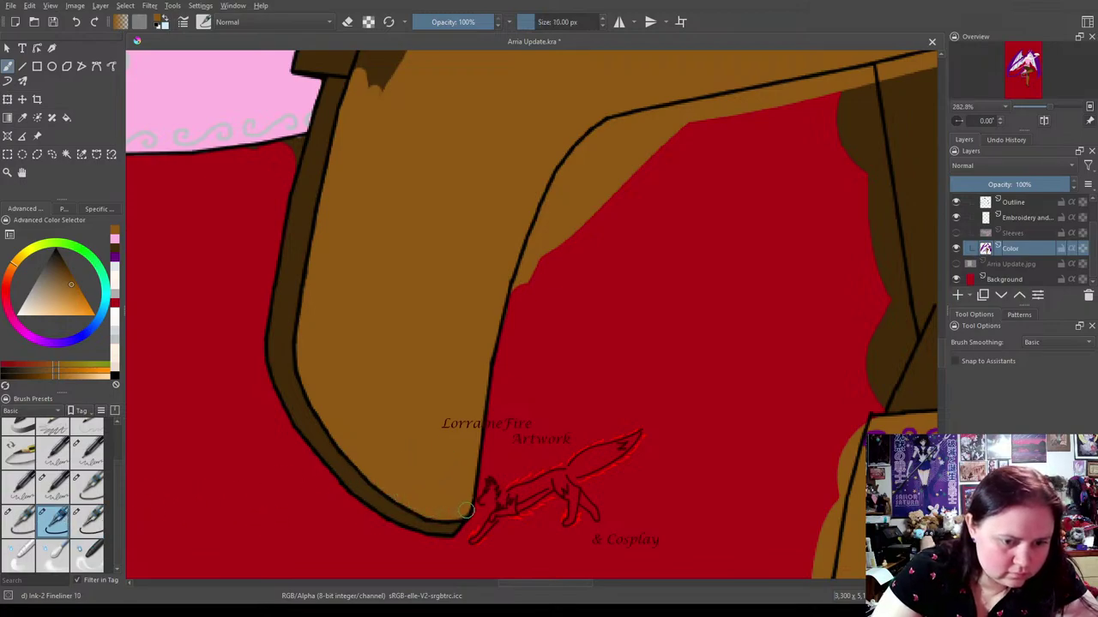
{"action": "left_click", "coordinate": [18, 520]}
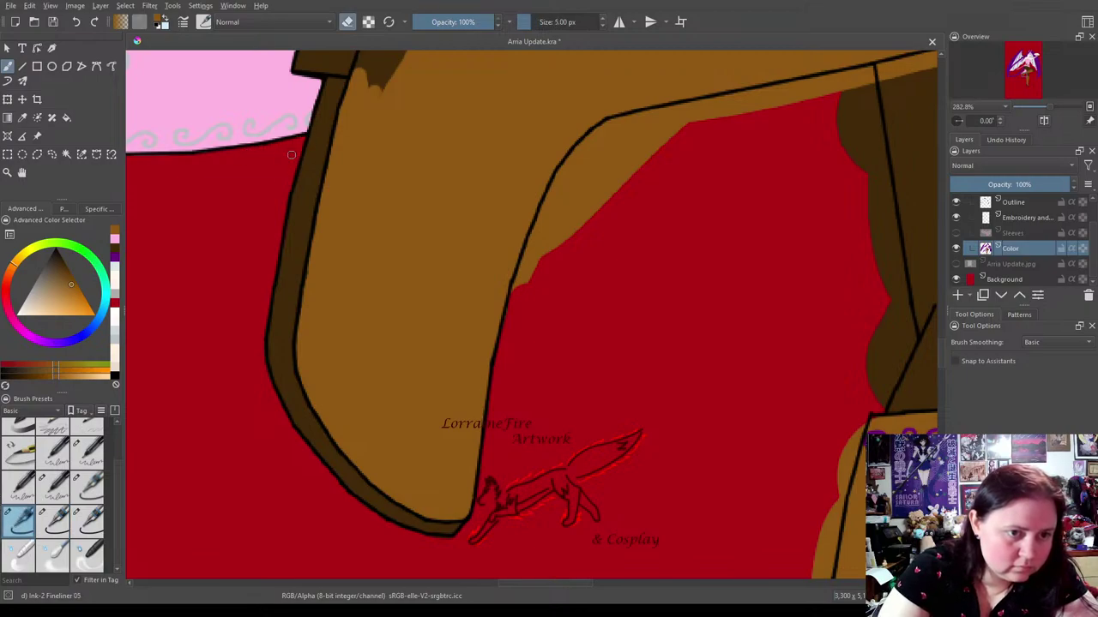
Cover the dark brown patch beside the small dark block with light brown at 25 px, up to the inner outline.
{"action": "left_click_drag", "start_coordinate": [634, 202], "coordinate": [548, 438]}
{"action": "left_click", "coordinate": [88, 520]}
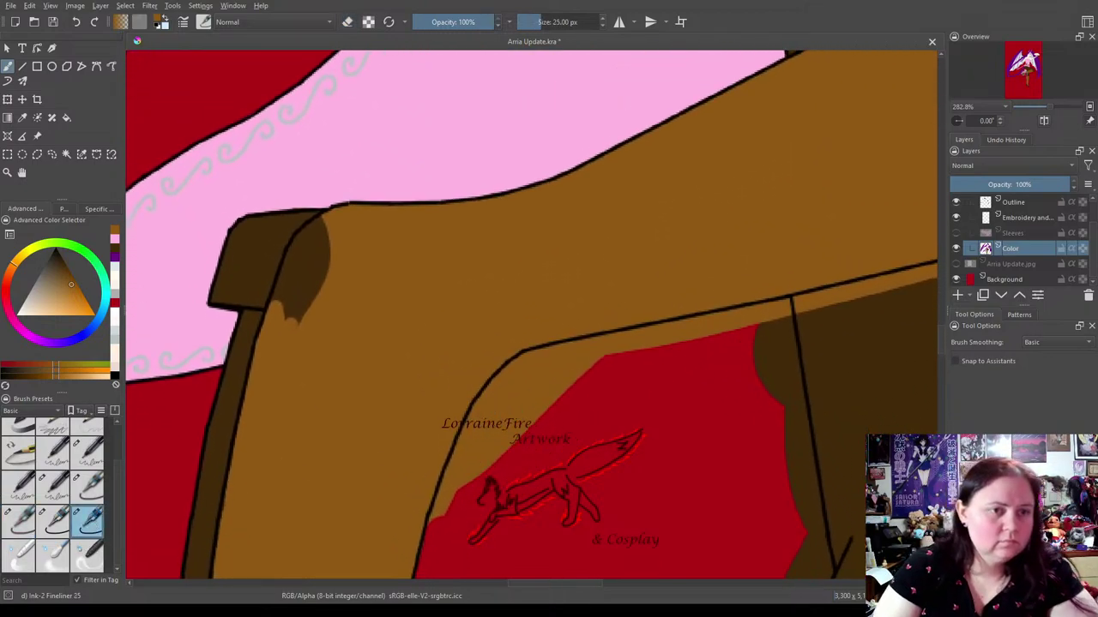
{"action": "mouse_move", "coordinate": [291, 300]}
{"action": "left_mouse_down"}
{"action": "mouse_move", "coordinate": [306, 254]}
{"action": "mouse_move", "coordinate": [334, 232]}
{"action": "mouse_move", "coordinate": [300, 361]}
{"action": "left_mouse_up"}
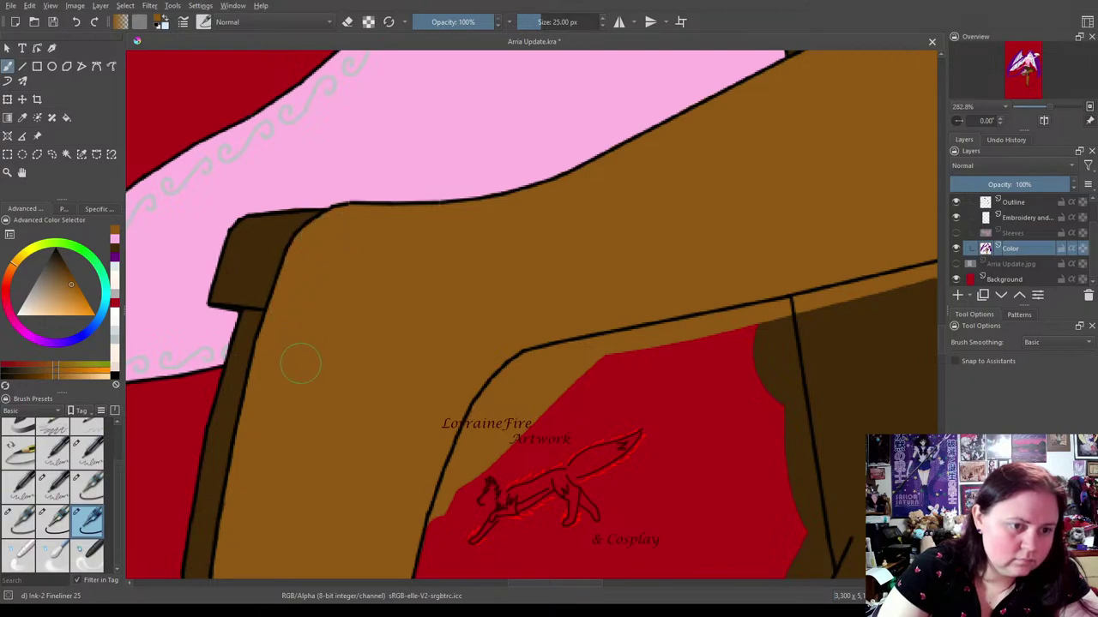
Erase the brown spill under the light brown area's lower outline at 25 px, cleaning the corner at the dark section at 5 px.
{"action": "left_click_drag", "start_coordinate": [801, 320], "coordinate": [655, 265]}
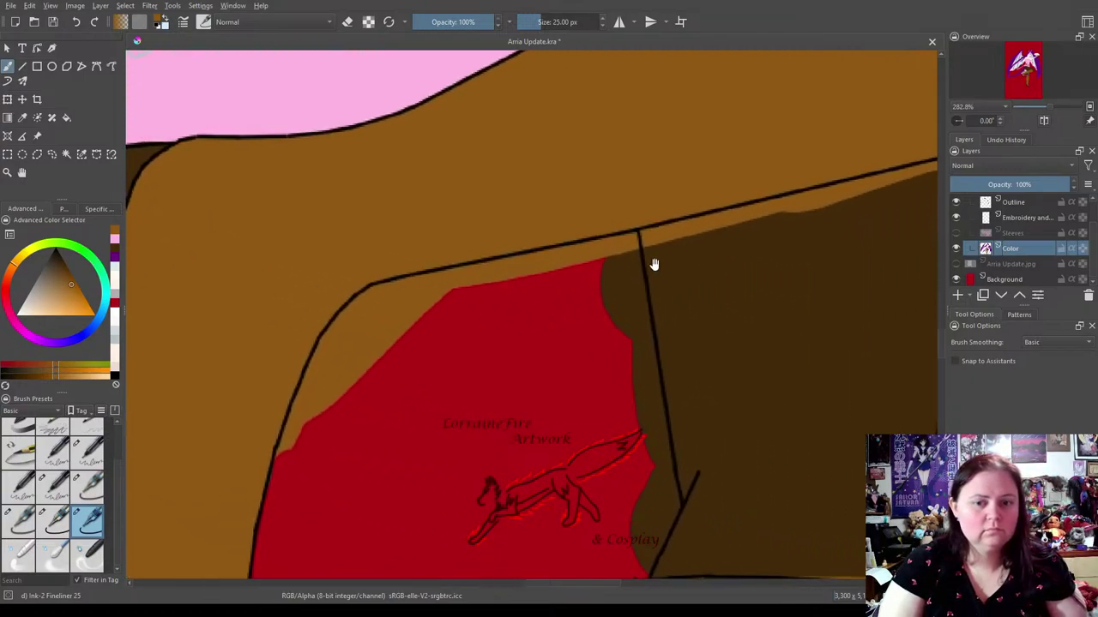
{"action": "left_click", "coordinate": [346, 22]}
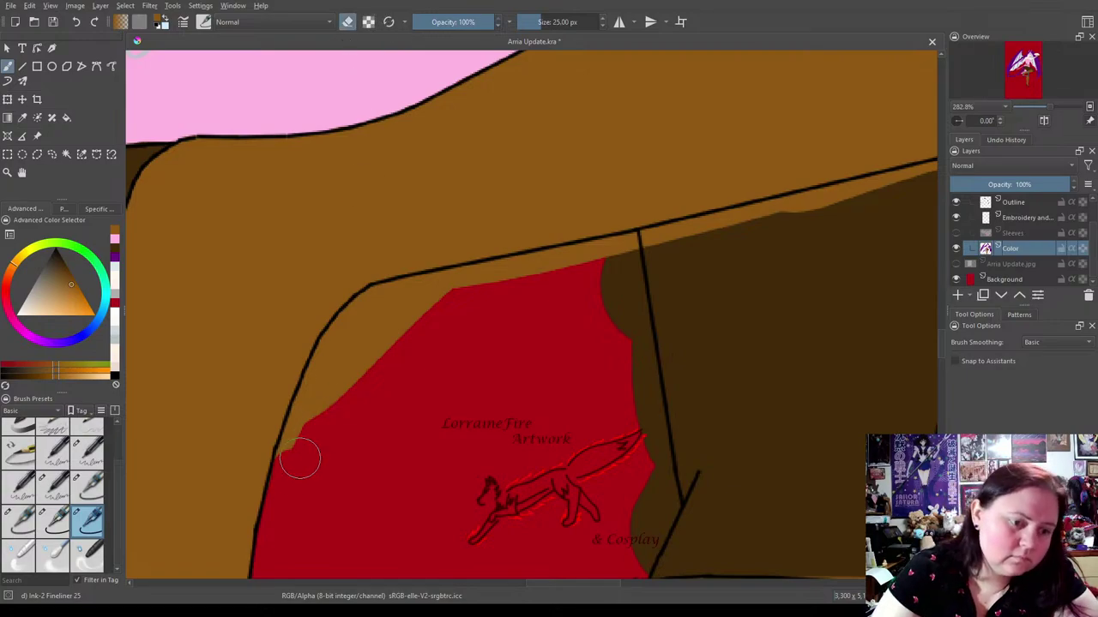
{"action": "mouse_move", "coordinate": [311, 418]}
{"action": "left_mouse_down"}
{"action": "mouse_move", "coordinate": [378, 304]}
{"action": "mouse_move", "coordinate": [350, 330]}
{"action": "mouse_move", "coordinate": [345, 354]}
{"action": "mouse_move", "coordinate": [401, 326]}
{"action": "mouse_move", "coordinate": [394, 309]}
{"action": "mouse_move", "coordinate": [354, 368]}
{"action": "mouse_move", "coordinate": [349, 405]}
{"action": "mouse_move", "coordinate": [380, 304]}
{"action": "mouse_move", "coordinate": [617, 254]}
{"action": "mouse_move", "coordinate": [621, 318]}
{"action": "mouse_move", "coordinate": [631, 316]}
{"action": "mouse_move", "coordinate": [609, 282]}
{"action": "mouse_move", "coordinate": [621, 259]}
{"action": "mouse_move", "coordinate": [639, 378]}
{"action": "mouse_move", "coordinate": [629, 309]}
{"action": "mouse_move", "coordinate": [630, 359]}
{"action": "mouse_move", "coordinate": [608, 282]}
{"action": "mouse_move", "coordinate": [558, 329]}
{"action": "mouse_move", "coordinate": [414, 335]}
{"action": "left_mouse_up"}
{"action": "left_click", "coordinate": [53, 519]}
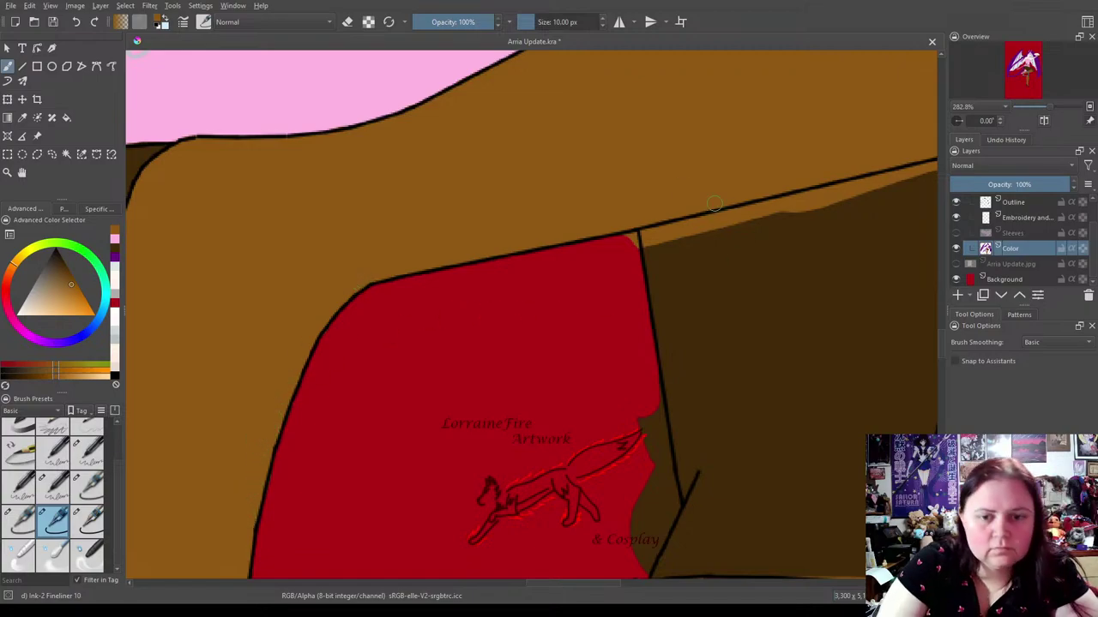
{"action": "left_click", "coordinate": [19, 519]}
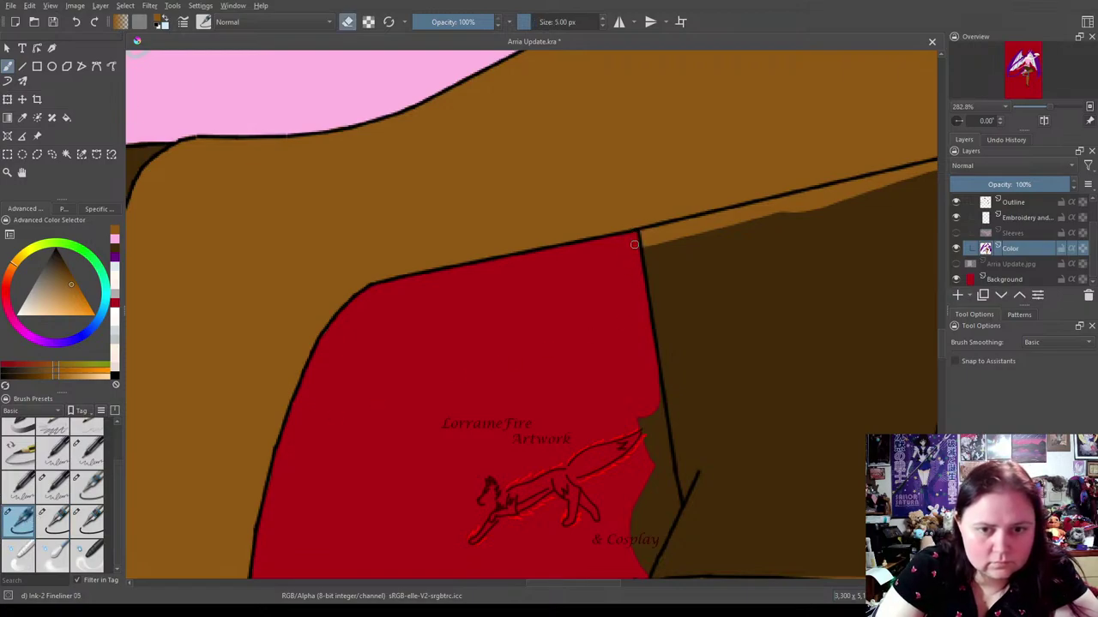
Paint dark brown at 10 px over the light brown strip along the upper edge of the dark section.
{"action": "left_click_drag", "start_coordinate": [703, 321], "coordinate": [375, 293]}
{"action": "left_click_drag", "start_coordinate": [628, 266], "coordinate": [657, 437]}
{"action": "left_click", "coordinate": [89, 519]}
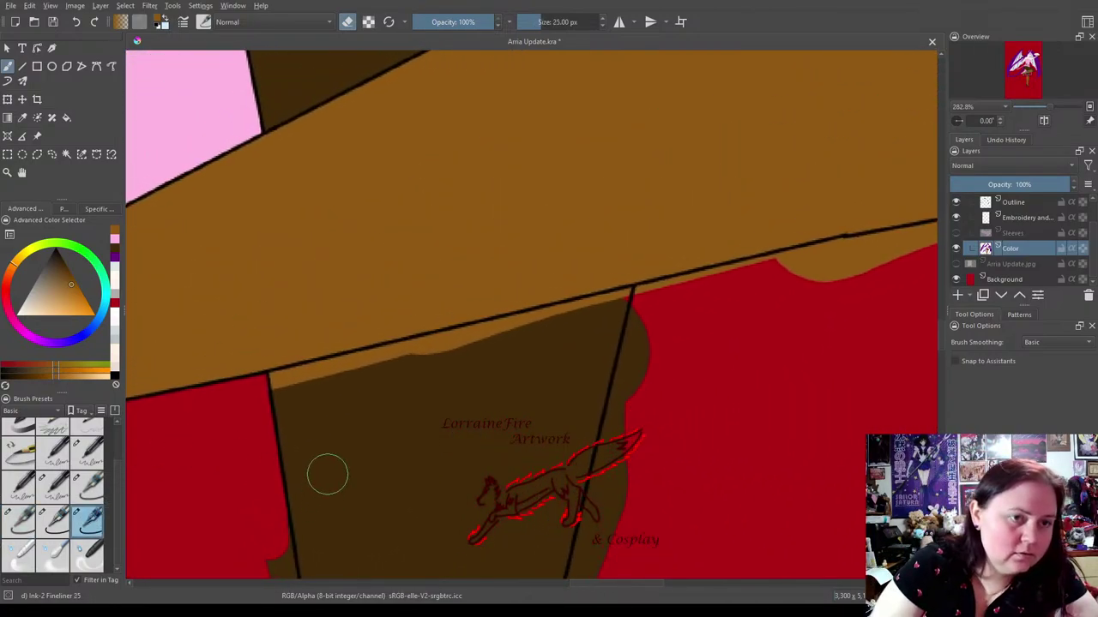
{"action": "left_click", "coordinate": [115, 260]}
{"action": "key", "text": "e"}
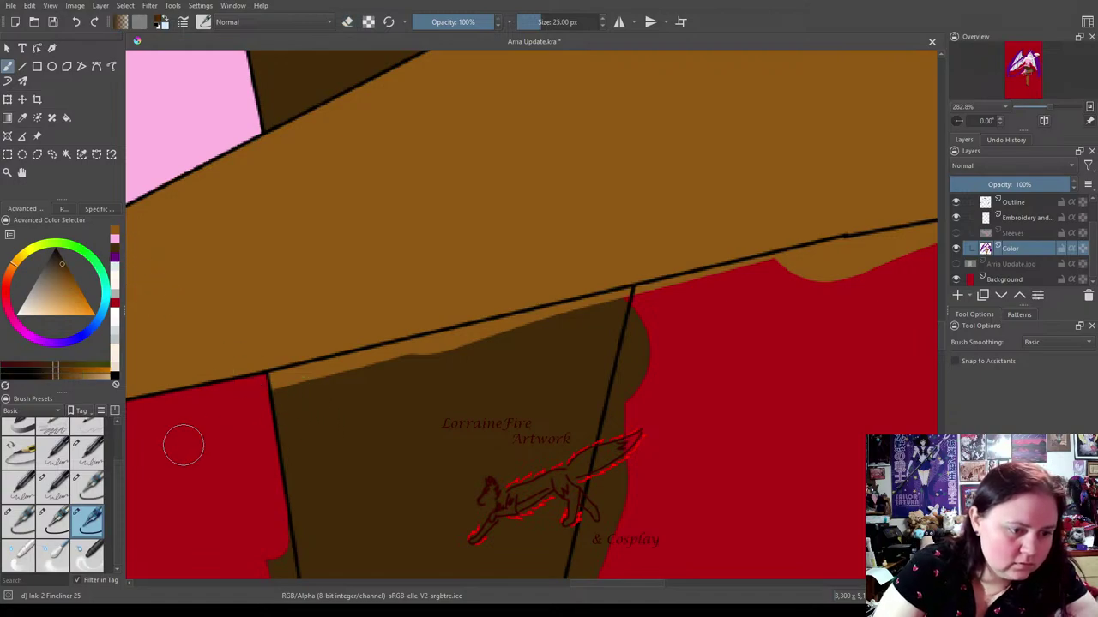
{"action": "left_click", "coordinate": [54, 519]}
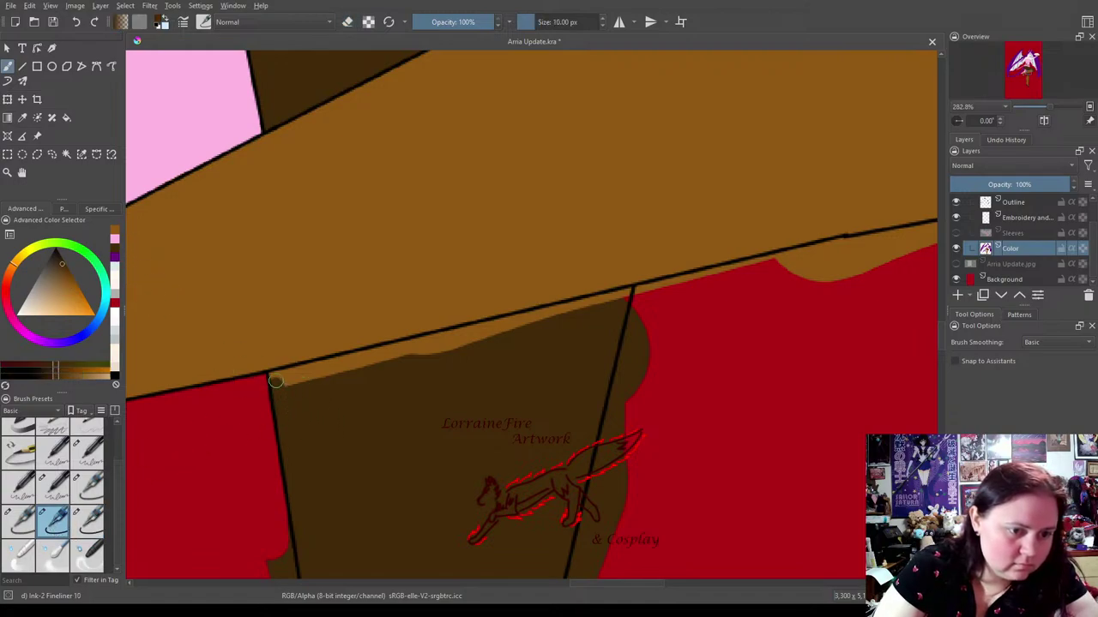
{"action": "mouse_move", "coordinate": [276, 377]}
{"action": "left_mouse_down"}
{"action": "mouse_move", "coordinate": [608, 298]}
{"action": "mouse_move", "coordinate": [305, 379]}
{"action": "left_mouse_up"}
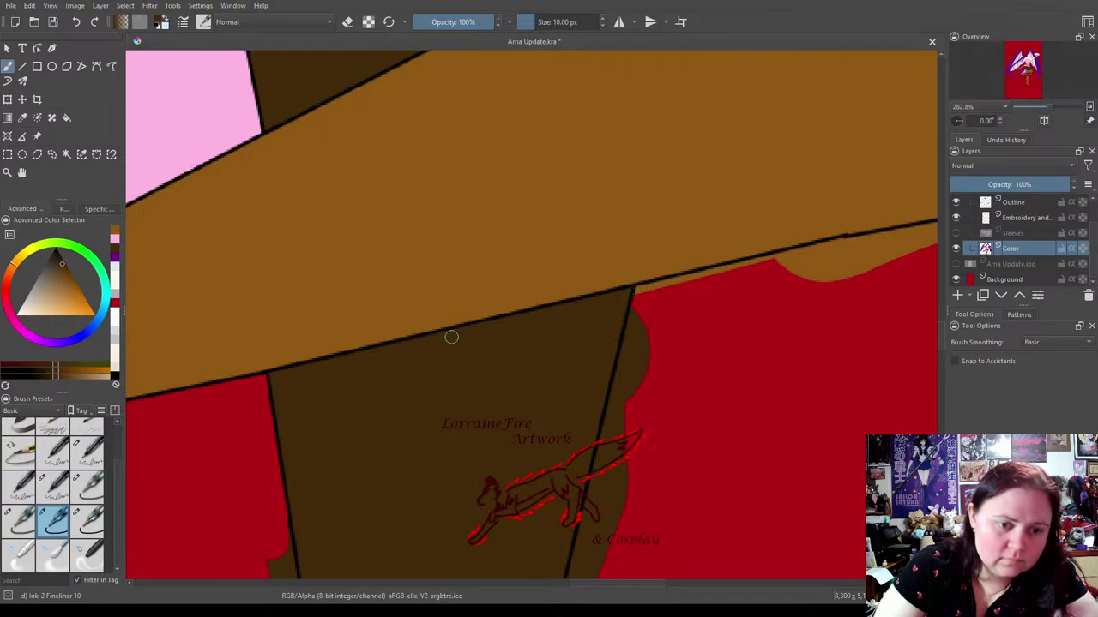
Paint dark brown over the light brown spill outside the purple-embroidered edge and light brown over the dark sliver inside the upper outline at 10 px.
{"action": "mouse_move", "coordinate": [871, 293]}
{"action": "left_mouse_down"}
{"action": "mouse_move", "coordinate": [326, 434]}
{"action": "mouse_move", "coordinate": [488, 523]}
{"action": "mouse_move", "coordinate": [637, 500]}
{"action": "mouse_move", "coordinate": [673, 434]}
{"action": "mouse_move", "coordinate": [882, 375]}
{"action": "left_mouse_up"}
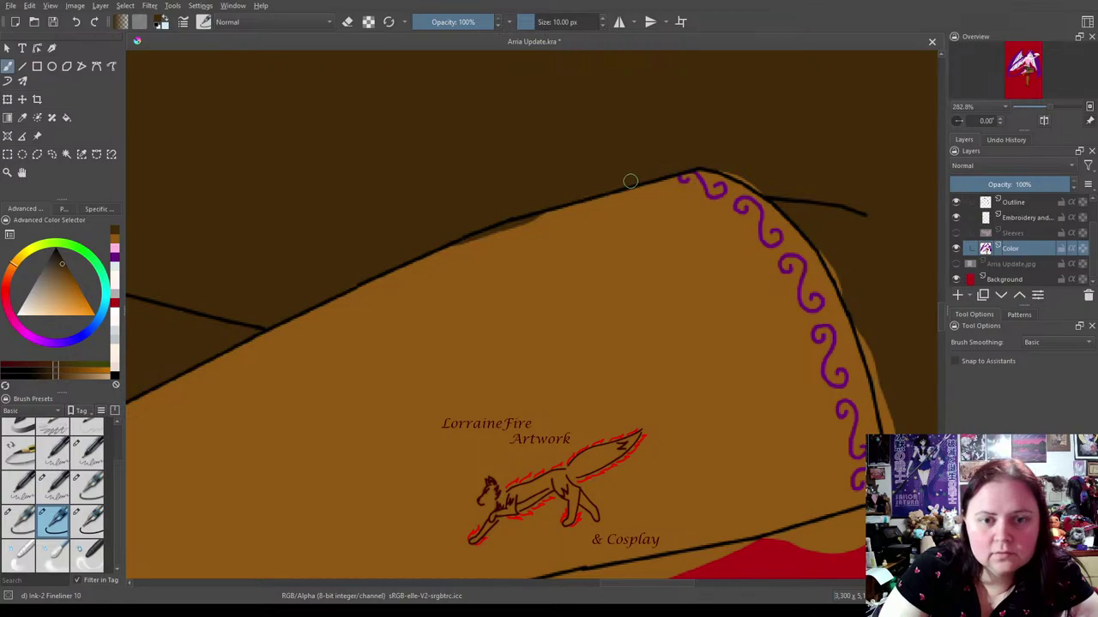
{"action": "left_click_drag", "start_coordinate": [941, 367], "coordinate": [692, 415]}
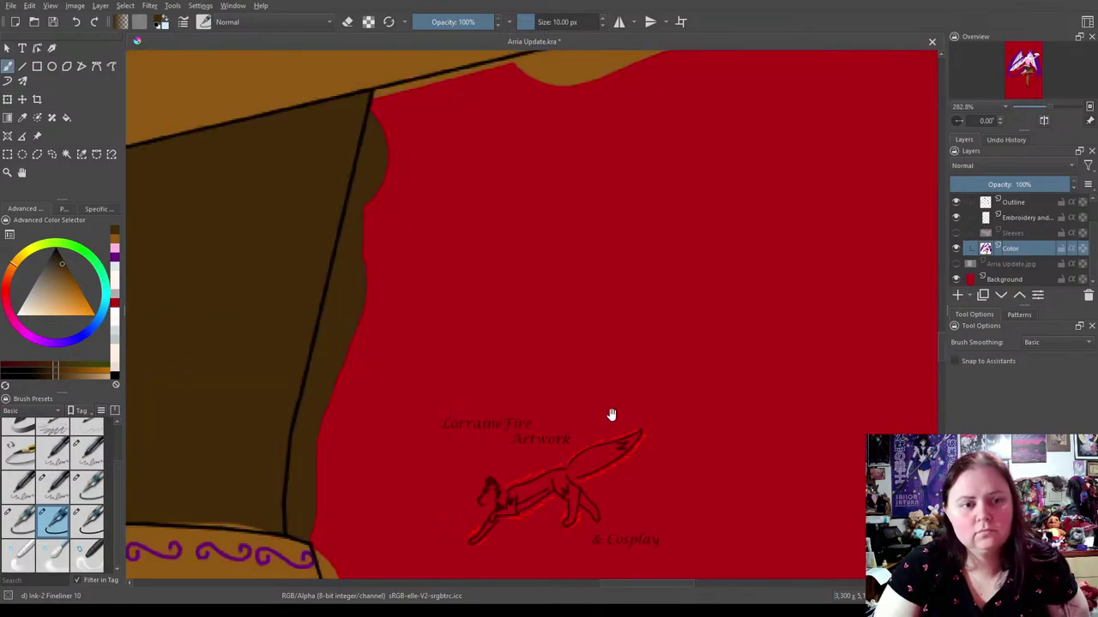
{"action": "left_click_drag", "start_coordinate": [678, 362], "coordinate": [900, 277]}
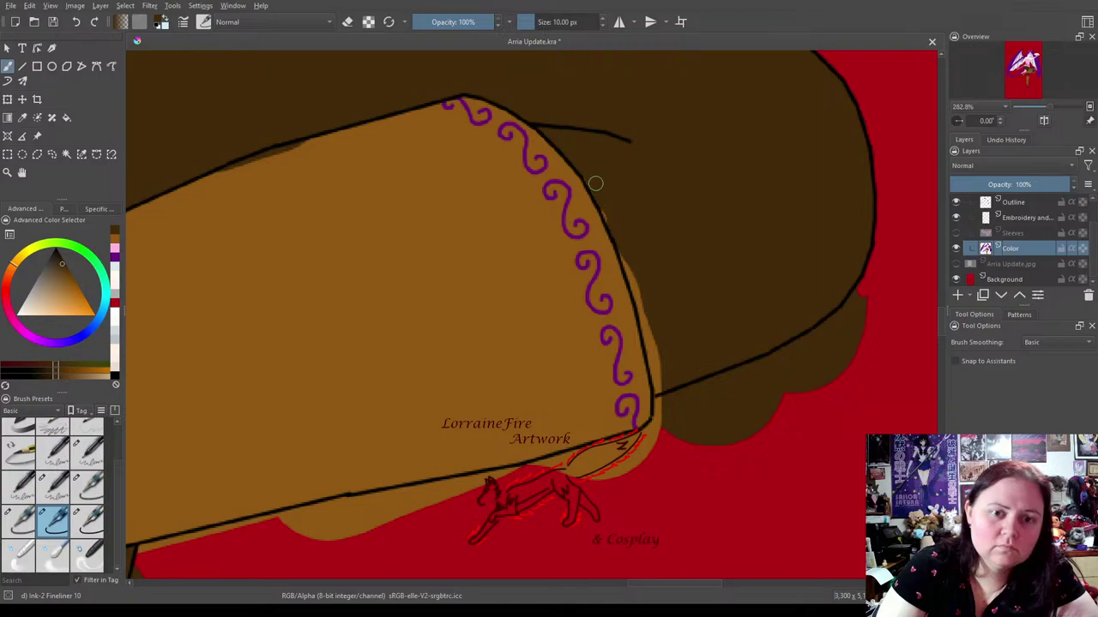
{"action": "mouse_move", "coordinate": [641, 305]}
{"action": "left_mouse_down"}
{"action": "mouse_move", "coordinate": [664, 371]}
{"action": "mouse_move", "coordinate": [645, 324]}
{"action": "left_mouse_up"}
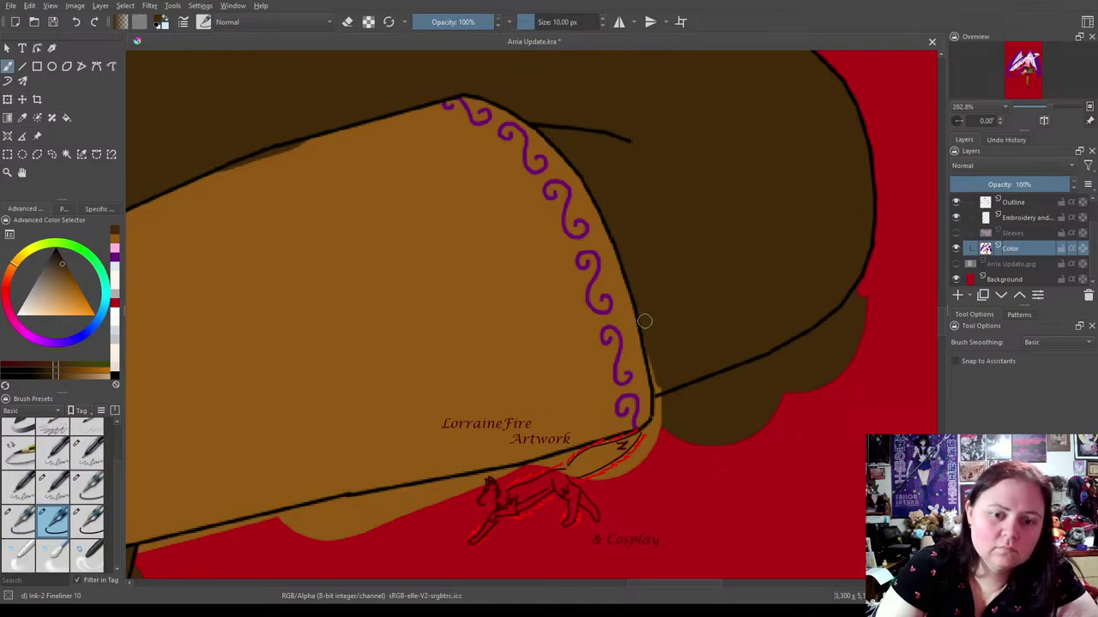
{"action": "left_click", "coordinate": [114, 248]}
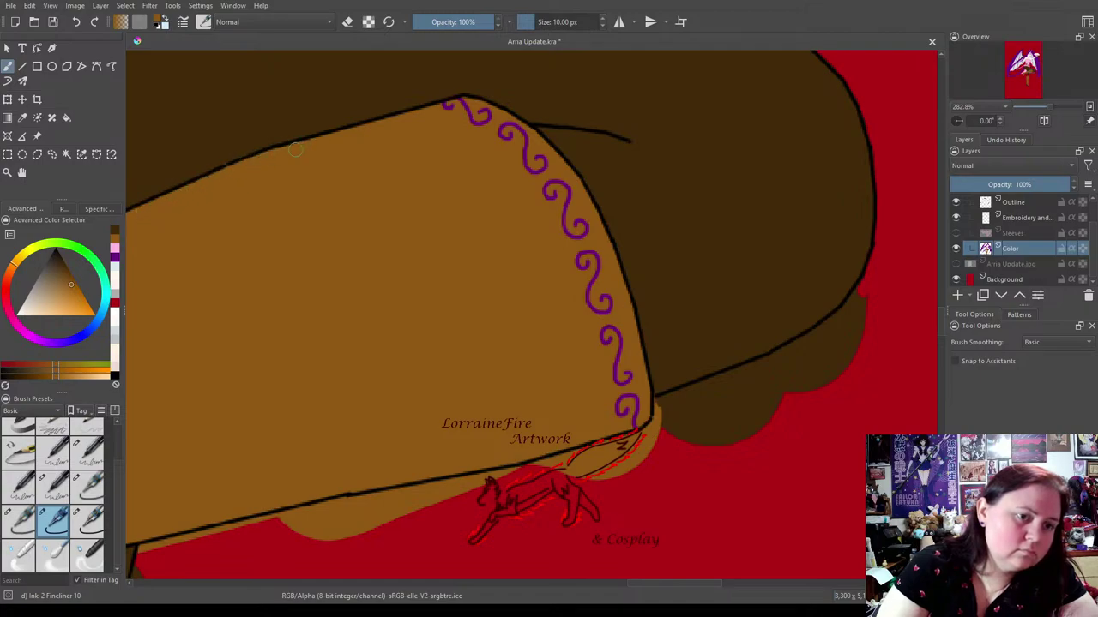
{"action": "left_click", "coordinate": [113, 249]}
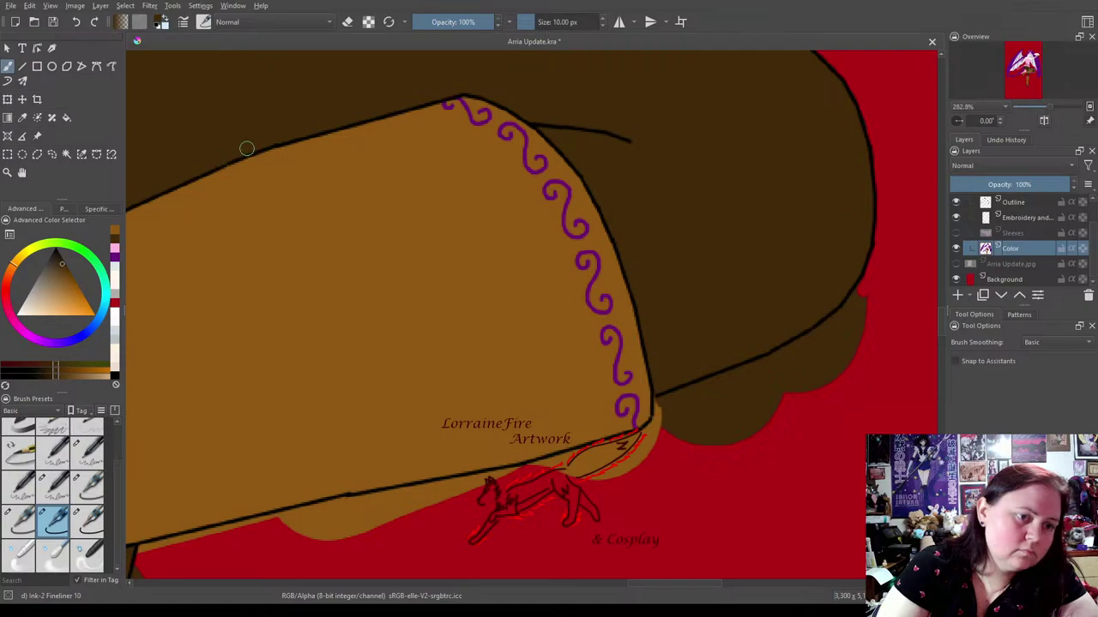
Erase the brown spill below the embroidered boot cuff and the bent dark leg at 25 px, cleaning the corner between them at 5 px.
{"action": "mouse_move", "coordinate": [404, 380]}
{"action": "left_mouse_down"}
{"action": "mouse_move", "coordinate": [698, 360]}
{"action": "mouse_move", "coordinate": [764, 338]}
{"action": "mouse_move", "coordinate": [507, 296]}
{"action": "mouse_move", "coordinate": [311, 330]}
{"action": "left_mouse_up"}
{"action": "left_click", "coordinate": [88, 519]}
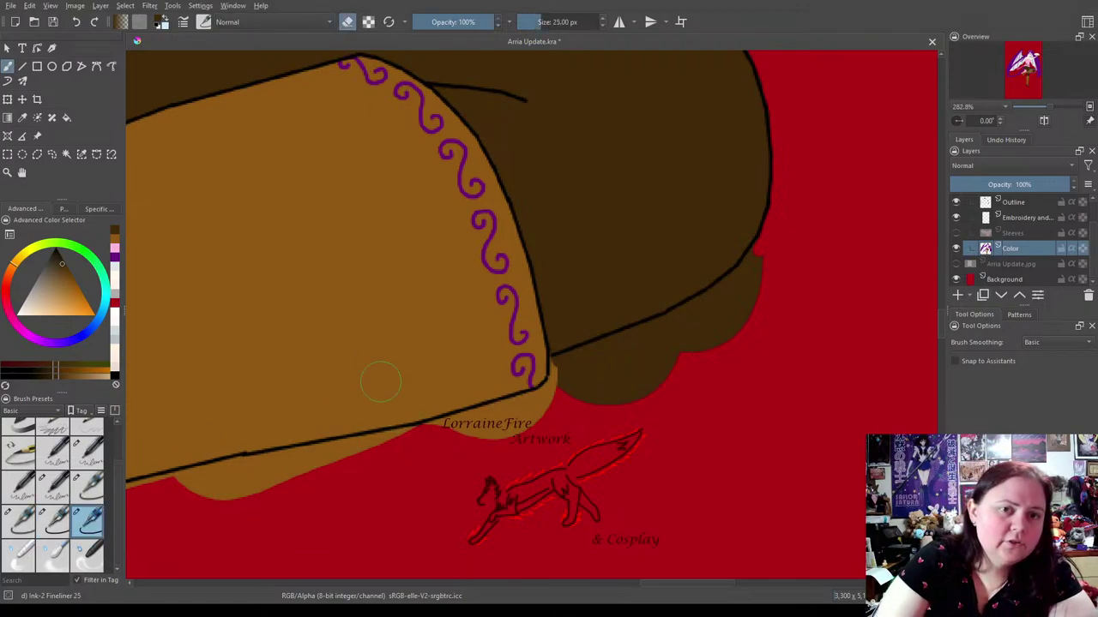
{"action": "mouse_move", "coordinate": [191, 503]}
{"action": "left_mouse_down"}
{"action": "mouse_move", "coordinate": [453, 439]}
{"action": "mouse_move", "coordinate": [432, 440]}
{"action": "mouse_move", "coordinate": [558, 402]}
{"action": "mouse_move", "coordinate": [570, 371]}
{"action": "mouse_move", "coordinate": [603, 364]}
{"action": "mouse_move", "coordinate": [581, 364]}
{"action": "mouse_move", "coordinate": [620, 376]}
{"action": "mouse_move", "coordinate": [604, 414]}
{"action": "mouse_move", "coordinate": [600, 399]}
{"action": "mouse_move", "coordinate": [782, 276]}
{"action": "mouse_move", "coordinate": [760, 277]}
{"action": "mouse_move", "coordinate": [768, 255]}
{"action": "mouse_move", "coordinate": [731, 307]}
{"action": "mouse_move", "coordinate": [735, 295]}
{"action": "mouse_move", "coordinate": [716, 314]}
{"action": "mouse_move", "coordinate": [604, 361]}
{"action": "mouse_move", "coordinate": [657, 355]}
{"action": "left_mouse_up"}
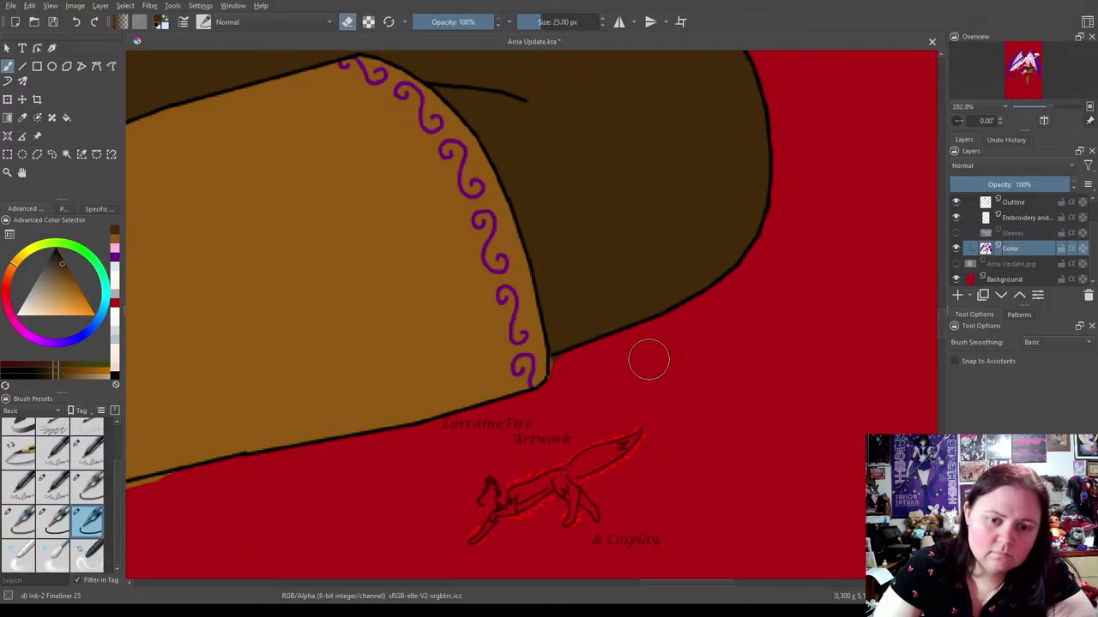
{"action": "left_click", "coordinate": [55, 521]}
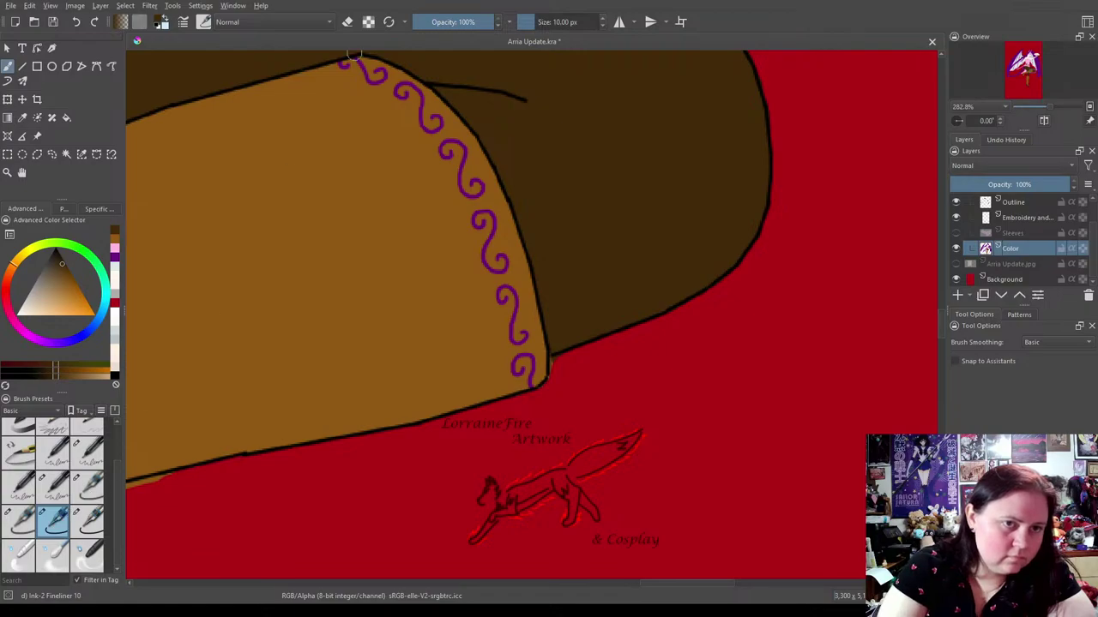
{"action": "left_click", "coordinate": [22, 519]}
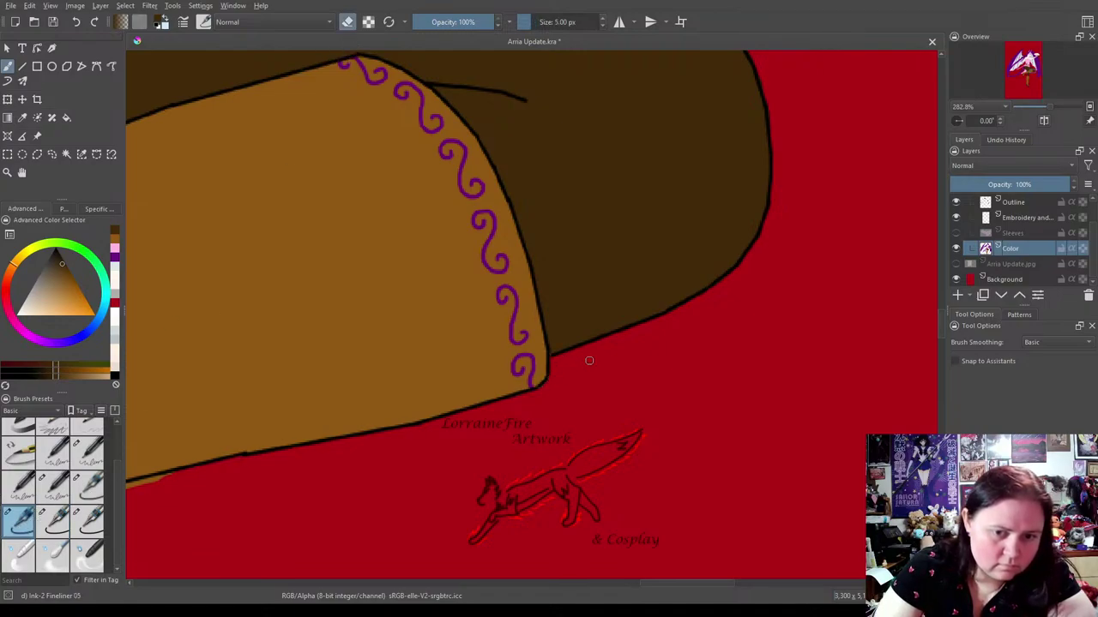
Erase the light brown strip under the raised boot and the dark brown spill on both sides of the lower leg at 25 px.
{"action": "mouse_move", "coordinate": [273, 466]}
{"action": "left_mouse_down"}
{"action": "mouse_move", "coordinate": [318, 466]}
{"action": "mouse_move", "coordinate": [595, 392]}
{"action": "mouse_move", "coordinate": [774, 368]}
{"action": "mouse_move", "coordinate": [704, 350]}
{"action": "left_mouse_up"}
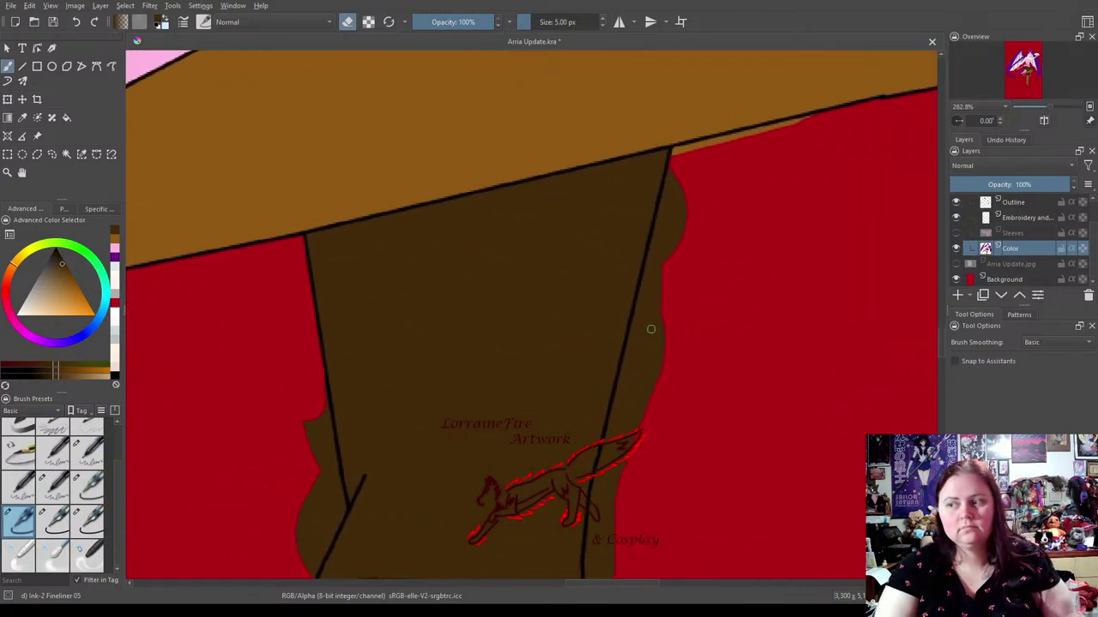
{"action": "left_click", "coordinate": [88, 519]}
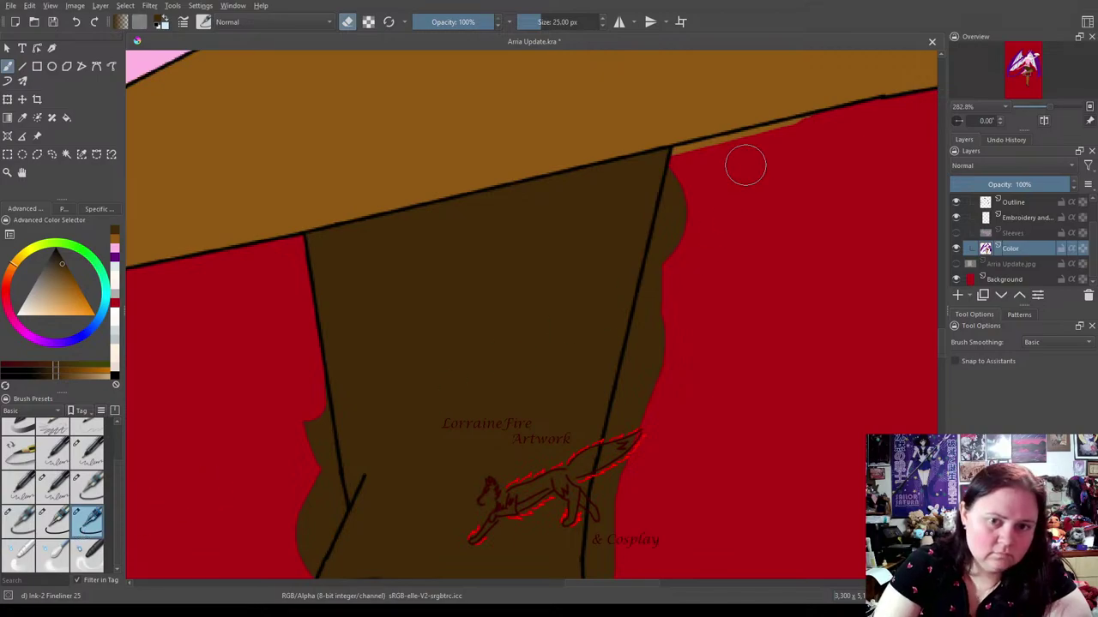
{"action": "mouse_move", "coordinate": [787, 140]}
{"action": "left_mouse_down"}
{"action": "mouse_move", "coordinate": [804, 135]}
{"action": "mouse_move", "coordinate": [711, 161]}
{"action": "left_mouse_up"}
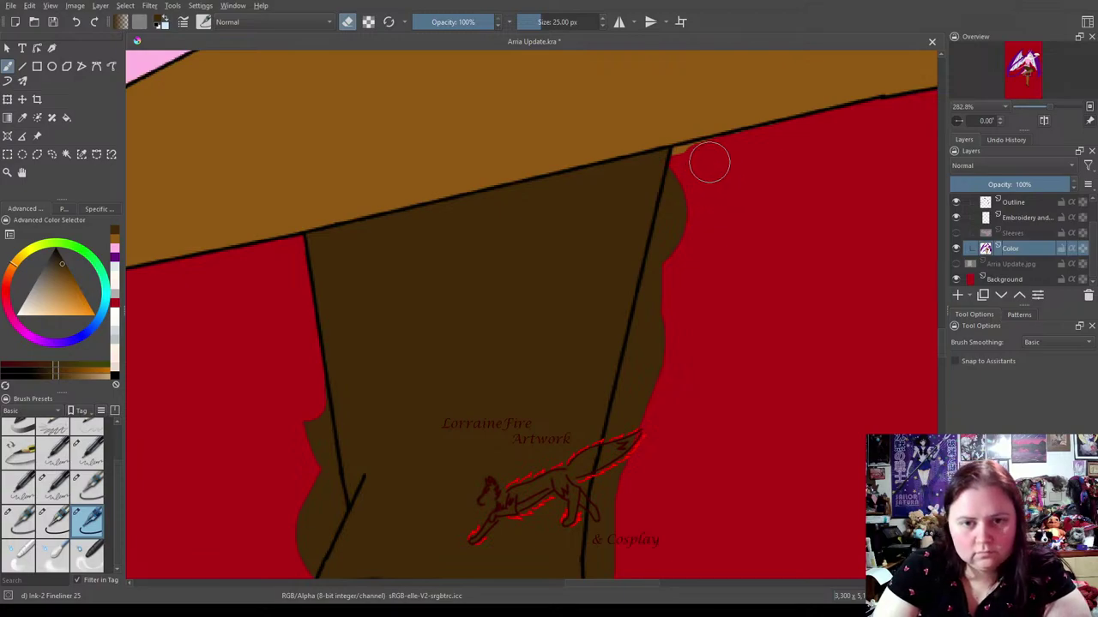
{"action": "left_click_drag", "start_coordinate": [686, 165], "coordinate": [603, 568]}
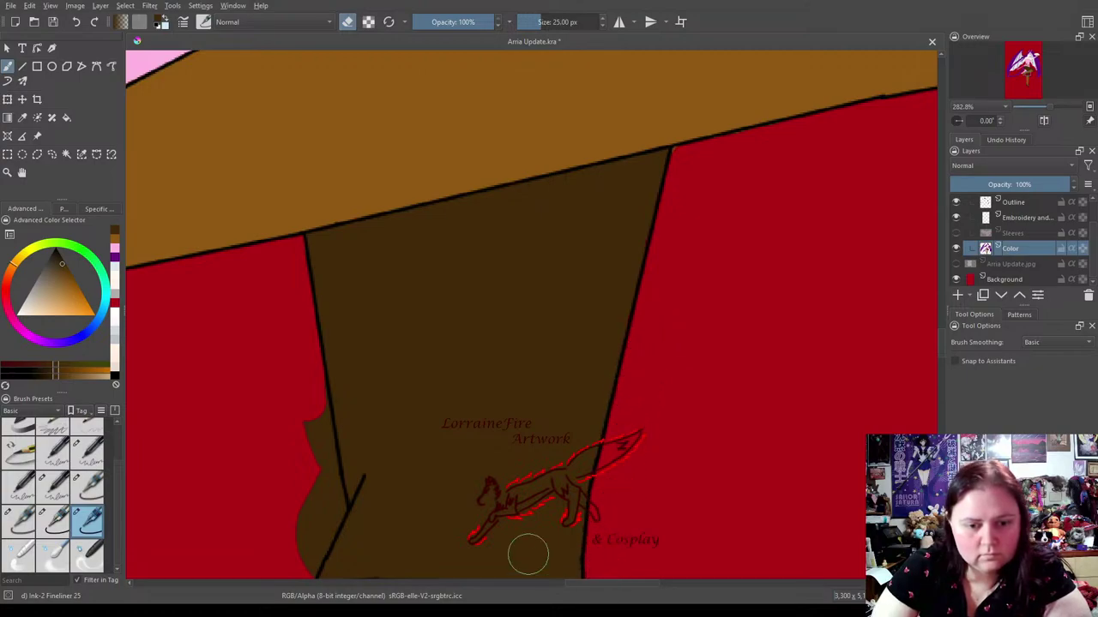
{"action": "mouse_move", "coordinate": [304, 397]}
{"action": "left_mouse_down"}
{"action": "mouse_move", "coordinate": [321, 507]}
{"action": "mouse_move", "coordinate": [294, 568]}
{"action": "mouse_move", "coordinate": [299, 512]}
{"action": "mouse_move", "coordinate": [323, 489]}
{"action": "left_mouse_up"}
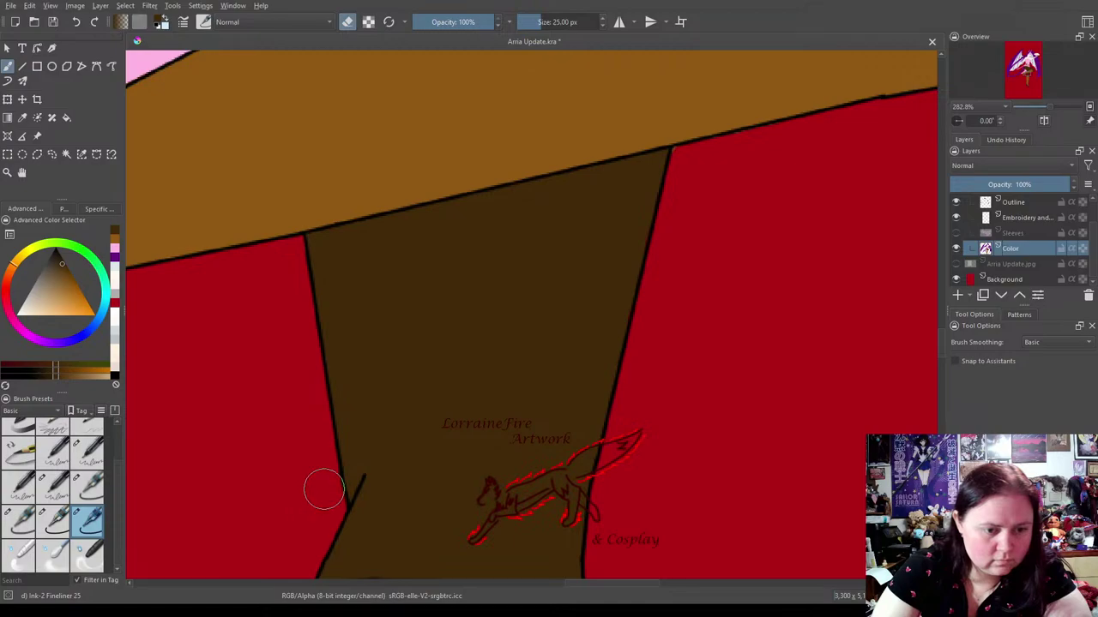
Clean the notch beside the lower leg at 5 px and paint dark brown over the light brown sliver above the cuff at 10 px.
{"action": "left_click", "coordinate": [55, 520]}
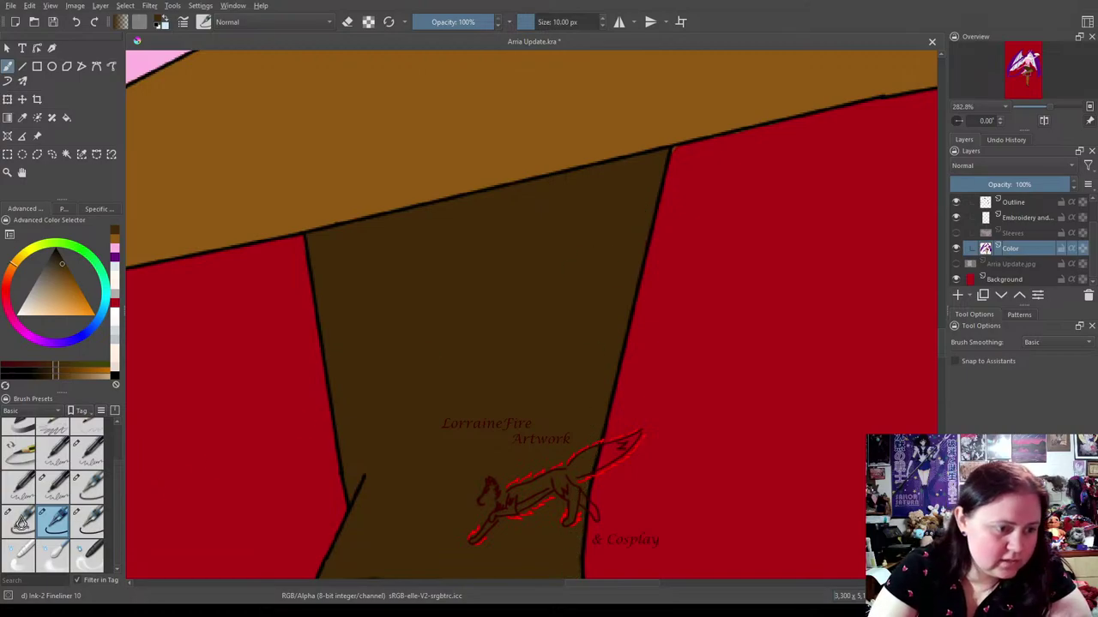
{"action": "left_click", "coordinate": [22, 519]}
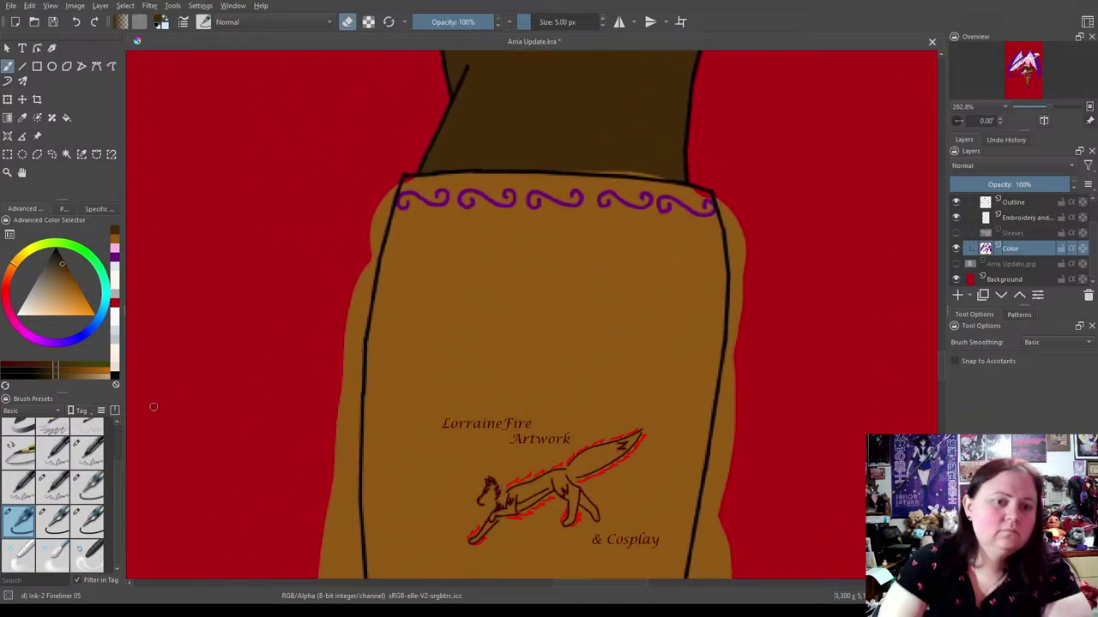
{"action": "left_click", "coordinate": [62, 518]}
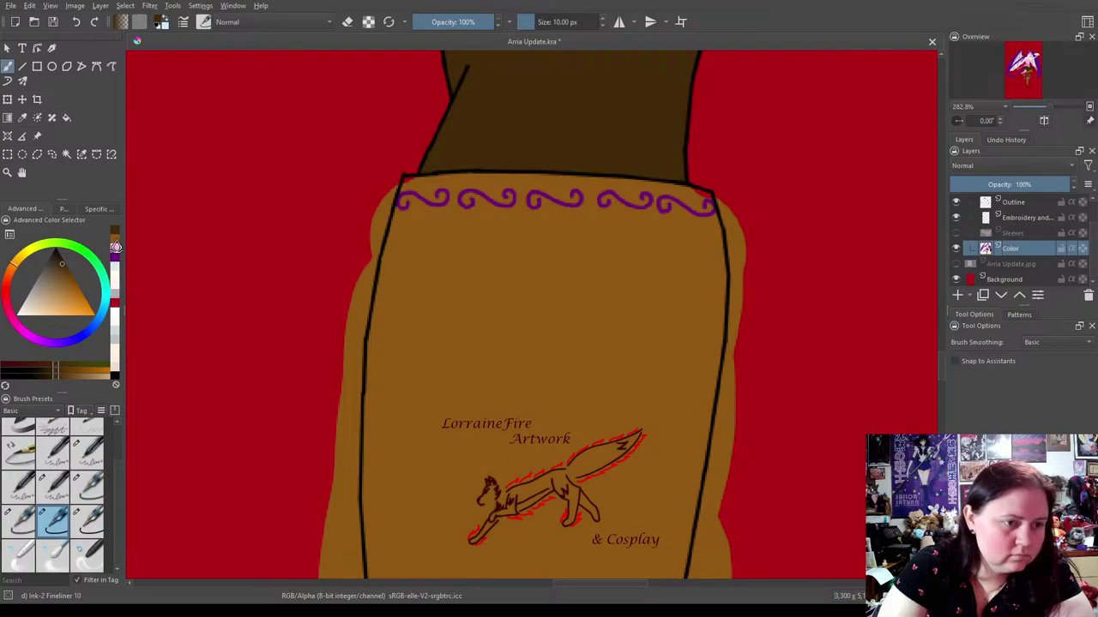
{"action": "left_click", "coordinate": [116, 247]}
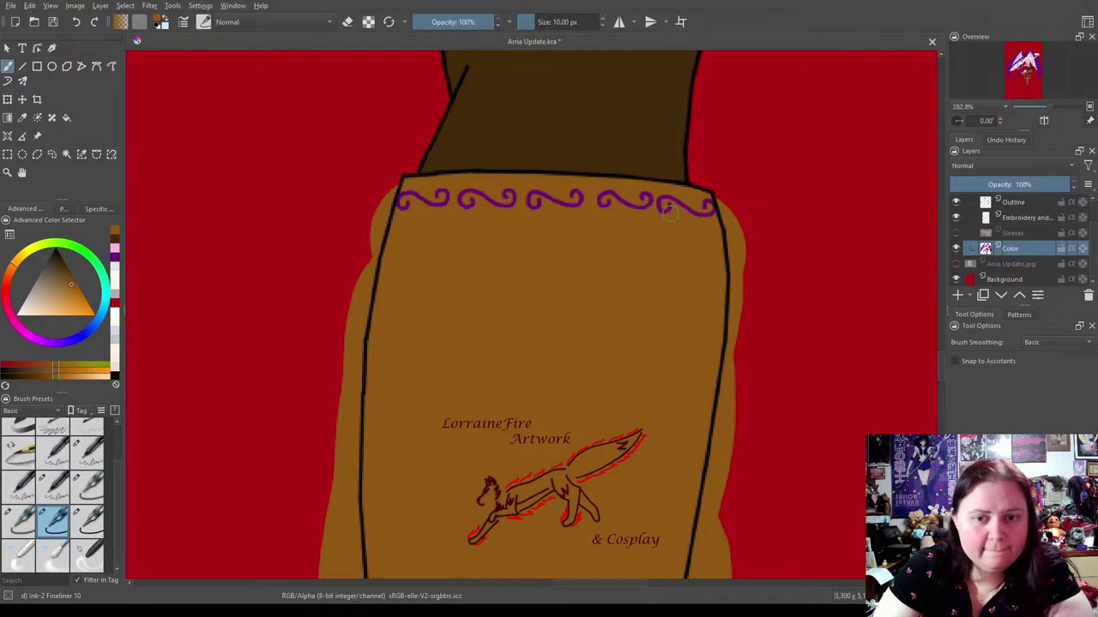
Rotate the canvas to about 245° and erase the light brown spill along both sides of the lower boot's shaft at 25 px.
{"action": "right_click", "coordinate": [494, 224]}
{"action": "left_click_drag", "start_coordinate": [493, 128], "coordinate": [398, 270]}
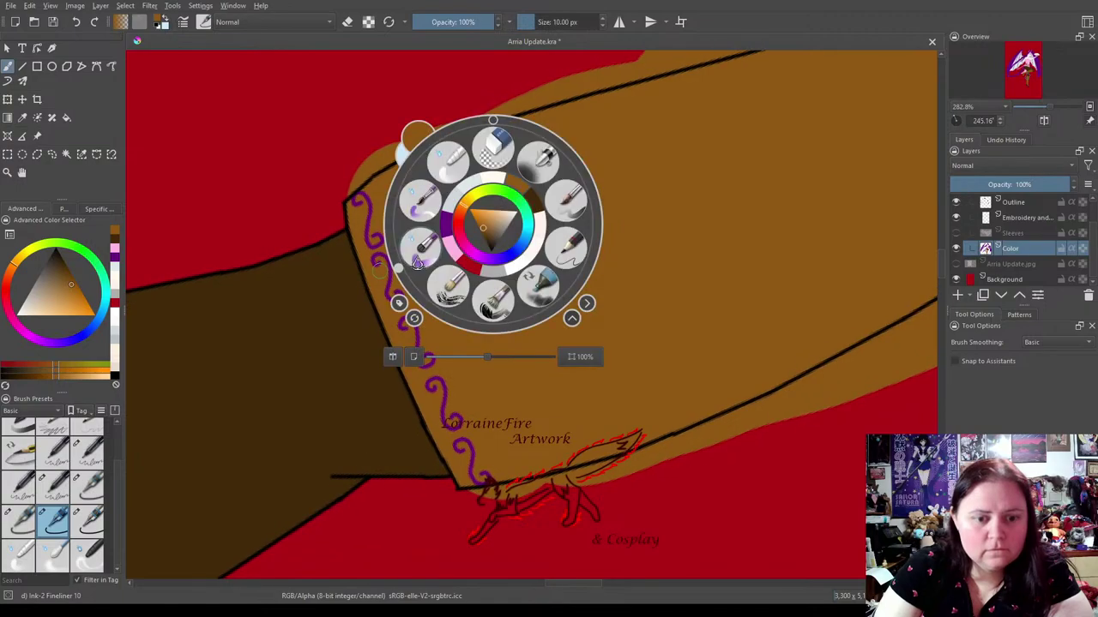
{"action": "left_click", "coordinate": [833, 265]}
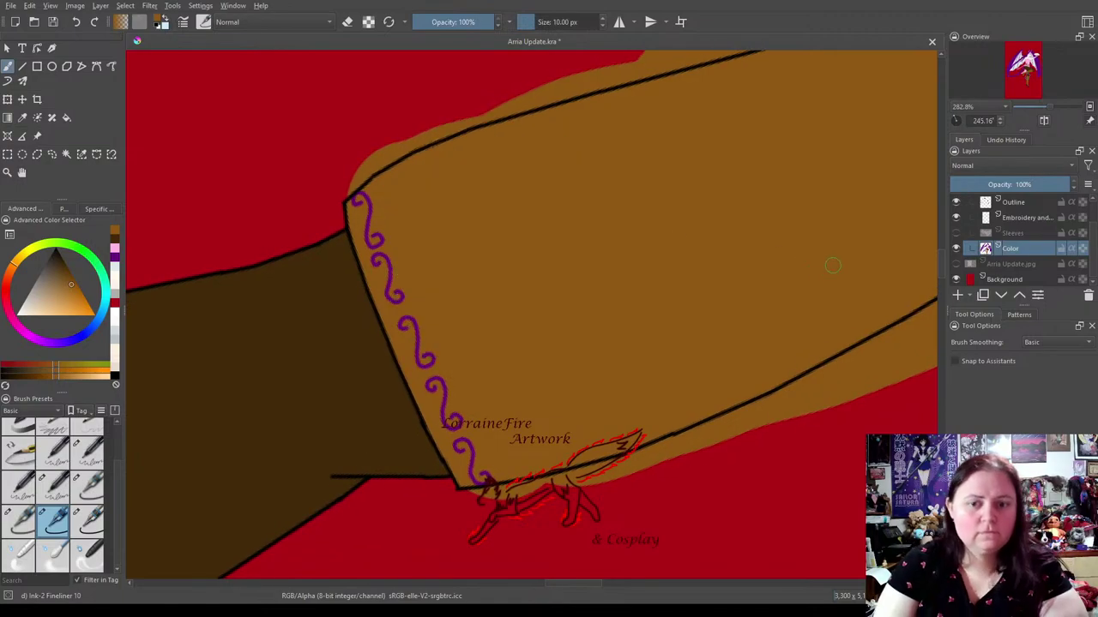
{"action": "left_click", "coordinate": [88, 519]}
{"action": "key", "text": "e"}
{"action": "mouse_move", "coordinate": [336, 180]}
{"action": "left_mouse_down"}
{"action": "mouse_move", "coordinate": [377, 145]}
{"action": "mouse_move", "coordinate": [458, 108]}
{"action": "mouse_move", "coordinate": [436, 115]}
{"action": "mouse_move", "coordinate": [613, 67]}
{"action": "left_mouse_up"}
{"action": "left_click_drag", "start_coordinate": [750, 223], "coordinate": [576, 246]}
{"action": "left_click_drag", "start_coordinate": [301, 532], "coordinate": [490, 488]}
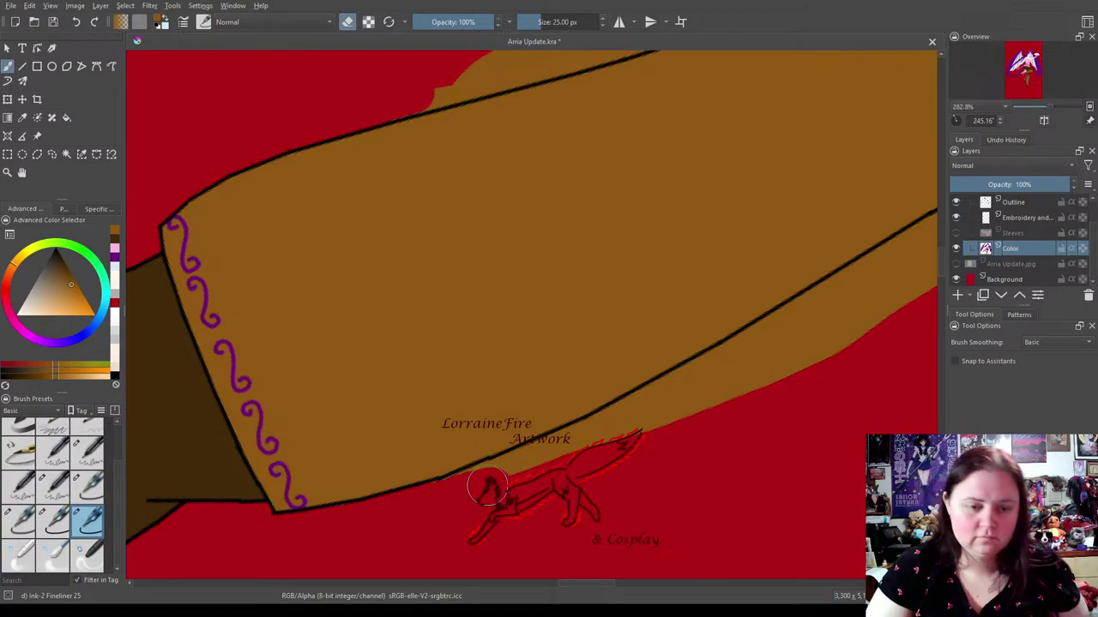
{"action": "mouse_move", "coordinate": [496, 482]}
{"action": "left_mouse_down"}
{"action": "mouse_move", "coordinate": [559, 462]}
{"action": "mouse_move", "coordinate": [493, 485]}
{"action": "mouse_move", "coordinate": [686, 392]}
{"action": "mouse_move", "coordinate": [649, 406]}
{"action": "mouse_move", "coordinate": [943, 229]}
{"action": "mouse_move", "coordinate": [926, 284]}
{"action": "mouse_move", "coordinate": [632, 454]}
{"action": "left_mouse_up"}
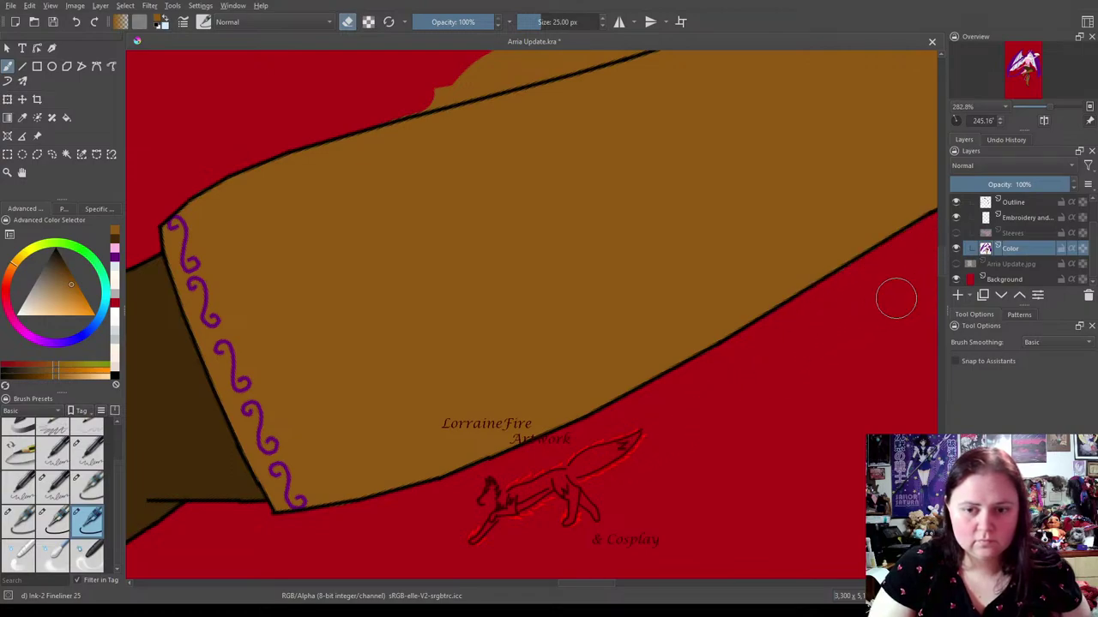
{"action": "mouse_move", "coordinate": [915, 293]}
{"action": "left_mouse_down"}
{"action": "mouse_move", "coordinate": [589, 471]}
{"action": "mouse_move", "coordinate": [703, 514]}
{"action": "left_mouse_up"}
{"action": "mouse_move", "coordinate": [189, 303]}
{"action": "left_mouse_down"}
{"action": "mouse_move", "coordinate": [791, 130]}
{"action": "mouse_move", "coordinate": [903, 88]}
{"action": "mouse_move", "coordinate": [920, 68]}
{"action": "mouse_move", "coordinate": [206, 292]}
{"action": "left_mouse_up"}
Erase the light brown spill behind the lower boot's ankle and the dark brown spill around its heel block at 25 px.
{"action": "left_click", "coordinate": [43, 524]}
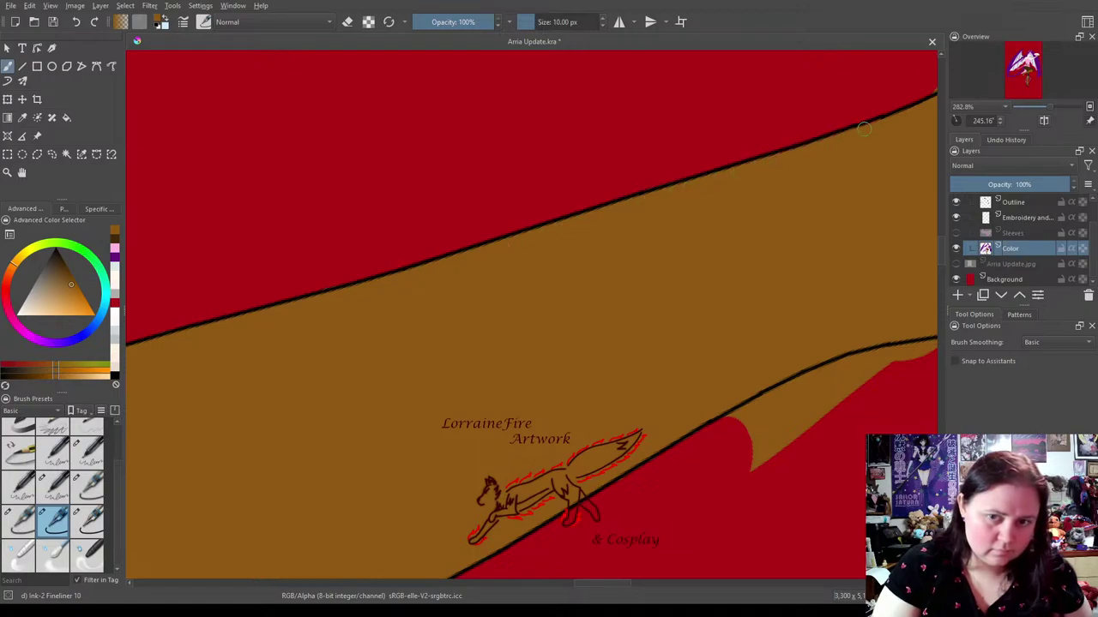
{"action": "left_click_drag", "start_coordinate": [841, 227], "coordinate": [309, 367]}
{"action": "left_click", "coordinate": [87, 485]}
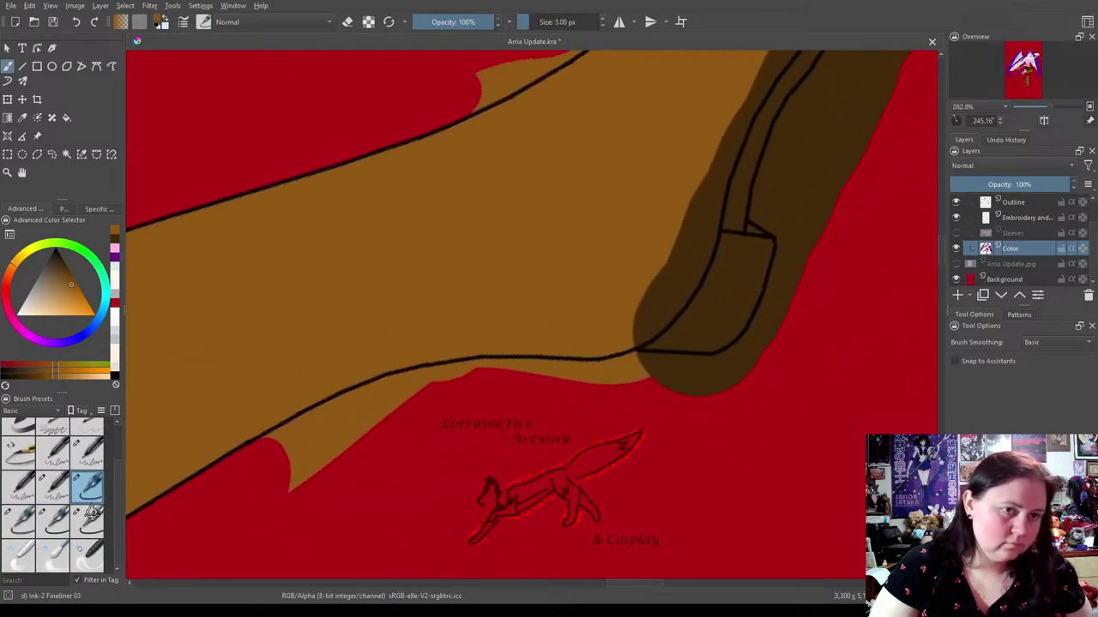
{"action": "left_click", "coordinate": [86, 520]}
{"action": "key", "text": "e"}
{"action": "mouse_move", "coordinate": [240, 493]}
{"action": "left_mouse_down"}
{"action": "mouse_move", "coordinate": [286, 460]}
{"action": "mouse_move", "coordinate": [266, 455]}
{"action": "mouse_move", "coordinate": [384, 399]}
{"action": "mouse_move", "coordinate": [503, 377]}
{"action": "mouse_move", "coordinate": [621, 379]}
{"action": "left_mouse_up"}
{"action": "mouse_move", "coordinate": [369, 428]}
{"action": "left_mouse_down"}
{"action": "mouse_move", "coordinate": [269, 495]}
{"action": "mouse_move", "coordinate": [326, 463]}
{"action": "left_mouse_up"}
{"action": "mouse_move", "coordinate": [651, 388]}
{"action": "left_mouse_down"}
{"action": "mouse_move", "coordinate": [642, 372]}
{"action": "mouse_move", "coordinate": [739, 374]}
{"action": "left_mouse_up"}
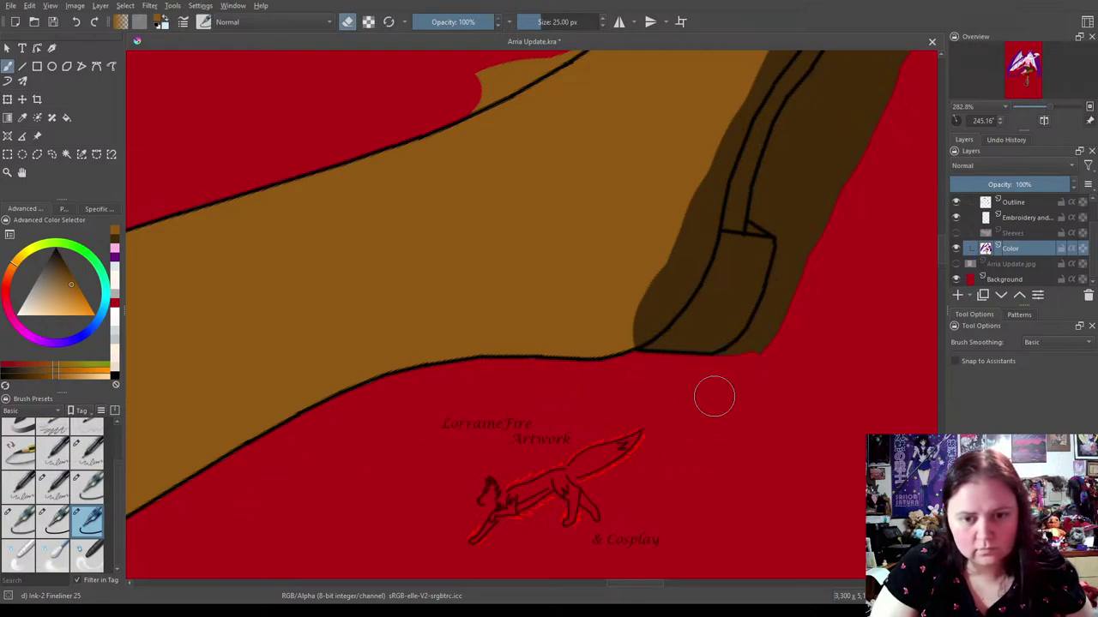
{"action": "left_click_drag", "start_coordinate": [841, 267], "coordinate": [703, 421]}
{"action": "mouse_move", "coordinate": [600, 564]}
{"action": "left_mouse_down"}
{"action": "mouse_move", "coordinate": [641, 526]}
{"action": "mouse_move", "coordinate": [626, 539]}
{"action": "mouse_move", "coordinate": [657, 441]}
{"action": "left_mouse_up"}
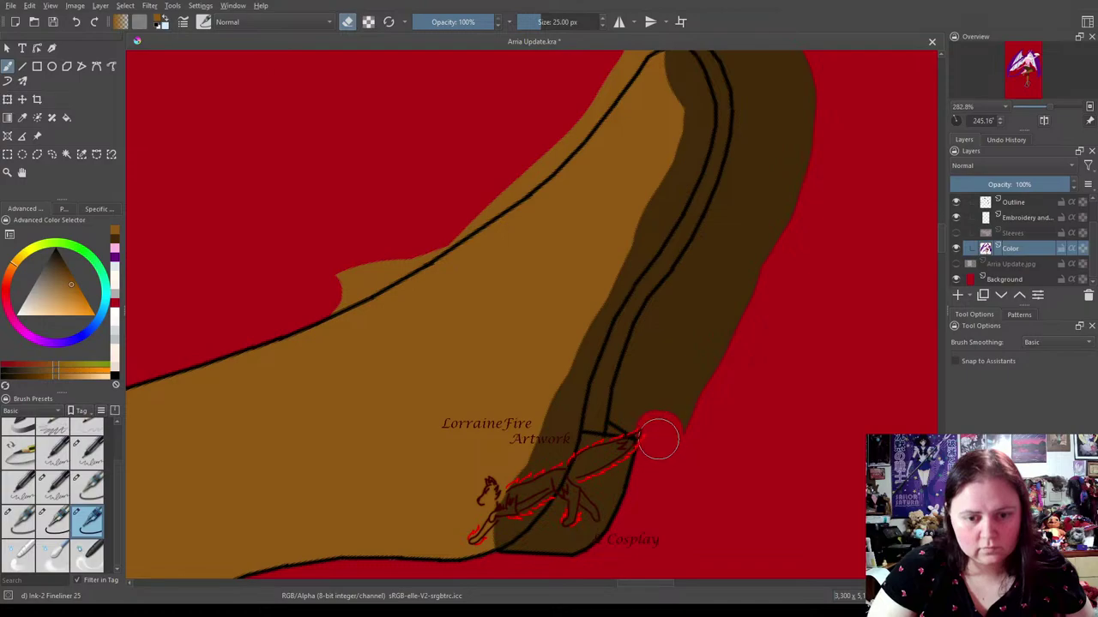
Paint light brown at 25 px over the dark brown inside the boot's foot, up to the inner outline of the heel and sole.
{"action": "left_click_drag", "start_coordinate": [737, 243], "coordinate": [772, 254]}
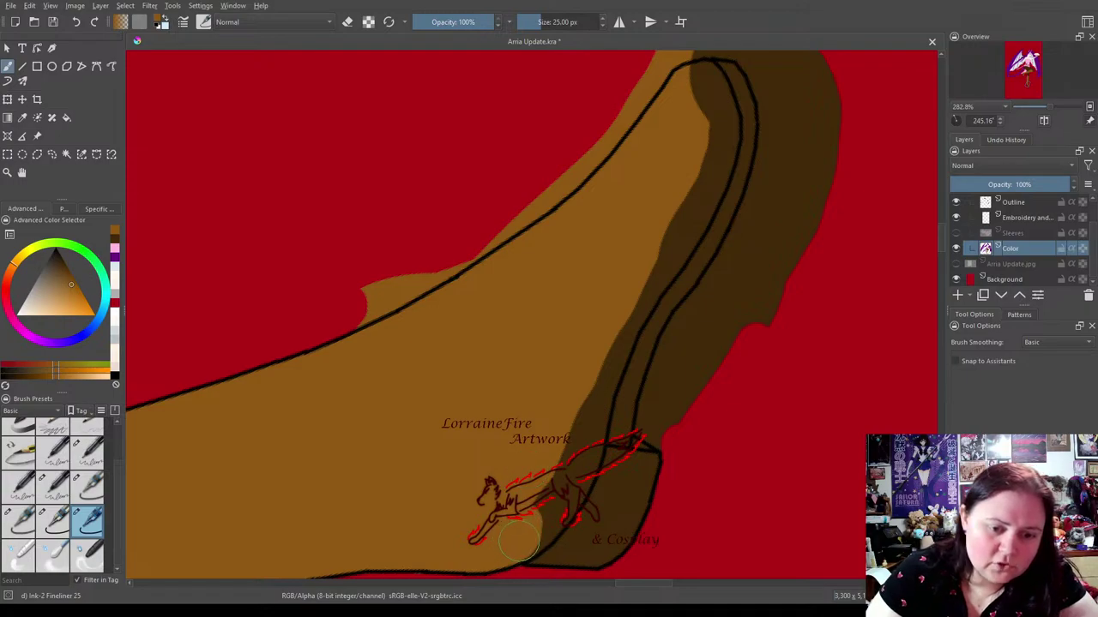
{"action": "mouse_move", "coordinate": [531, 530]}
{"action": "left_mouse_down"}
{"action": "mouse_move", "coordinate": [536, 539]}
{"action": "mouse_move", "coordinate": [580, 468]}
{"action": "left_mouse_up"}
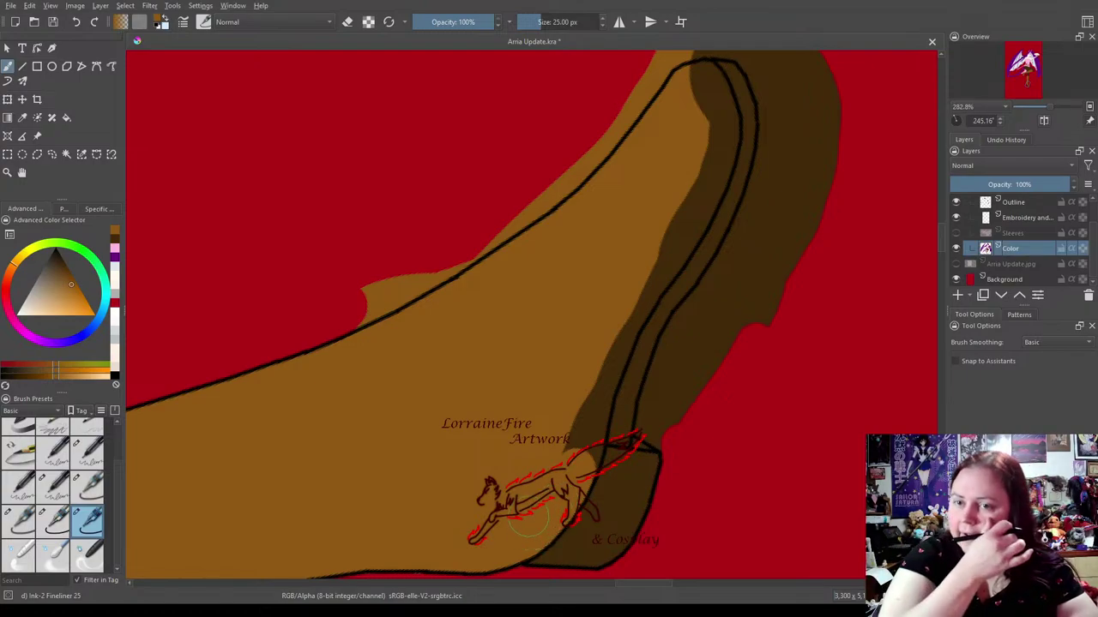
{"action": "mouse_move", "coordinate": [691, 86]}
{"action": "left_mouse_down"}
{"action": "mouse_move", "coordinate": [705, 81]}
{"action": "mouse_move", "coordinate": [710, 103]}
{"action": "mouse_move", "coordinate": [716, 82]}
{"action": "mouse_move", "coordinate": [715, 128]}
{"action": "mouse_move", "coordinate": [681, 225]}
{"action": "mouse_move", "coordinate": [709, 176]}
{"action": "mouse_move", "coordinate": [653, 272]}
{"action": "mouse_move", "coordinate": [659, 258]}
{"action": "mouse_move", "coordinate": [641, 313]}
{"action": "mouse_move", "coordinate": [606, 346]}
{"action": "mouse_move", "coordinate": [613, 378]}
{"action": "mouse_move", "coordinate": [593, 365]}
{"action": "mouse_move", "coordinate": [600, 399]}
{"action": "mouse_move", "coordinate": [588, 403]}
{"action": "mouse_move", "coordinate": [600, 433]}
{"action": "mouse_move", "coordinate": [580, 452]}
{"action": "left_mouse_up"}
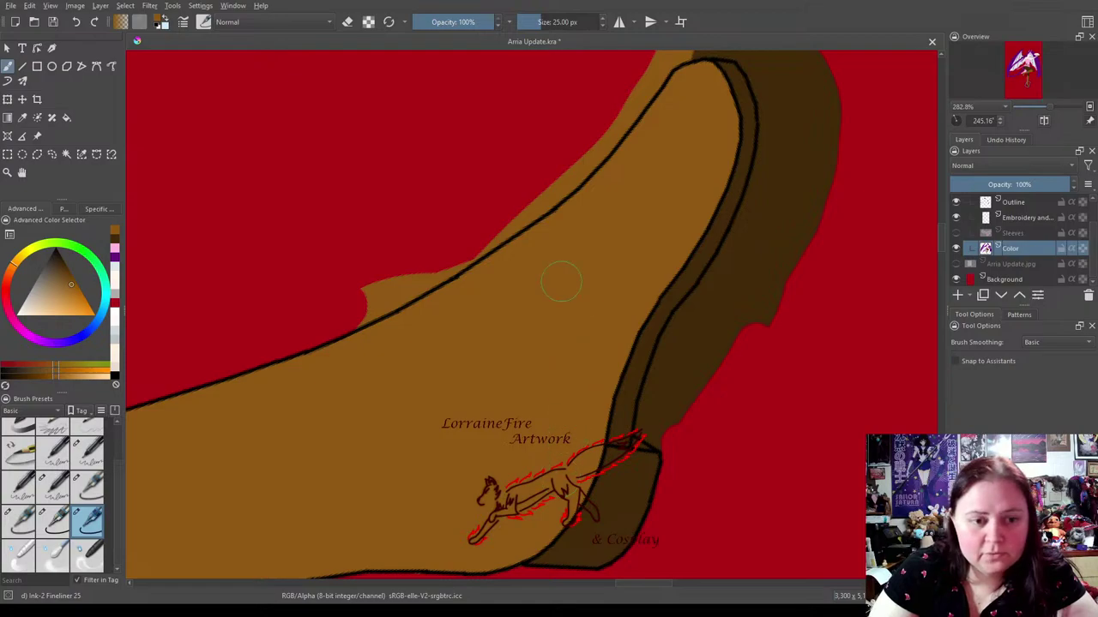
Erase the light brown spill along the boot's instep and the dark brown spill along the sole at 25 px.
{"action": "key", "text": "e"}
{"action": "mouse_move", "coordinate": [367, 275]}
{"action": "left_mouse_down"}
{"action": "mouse_move", "coordinate": [343, 302]}
{"action": "mouse_move", "coordinate": [369, 299]}
{"action": "mouse_move", "coordinate": [353, 309]}
{"action": "mouse_move", "coordinate": [503, 223]}
{"action": "mouse_move", "coordinate": [561, 177]}
{"action": "mouse_move", "coordinate": [653, 65]}
{"action": "left_mouse_up"}
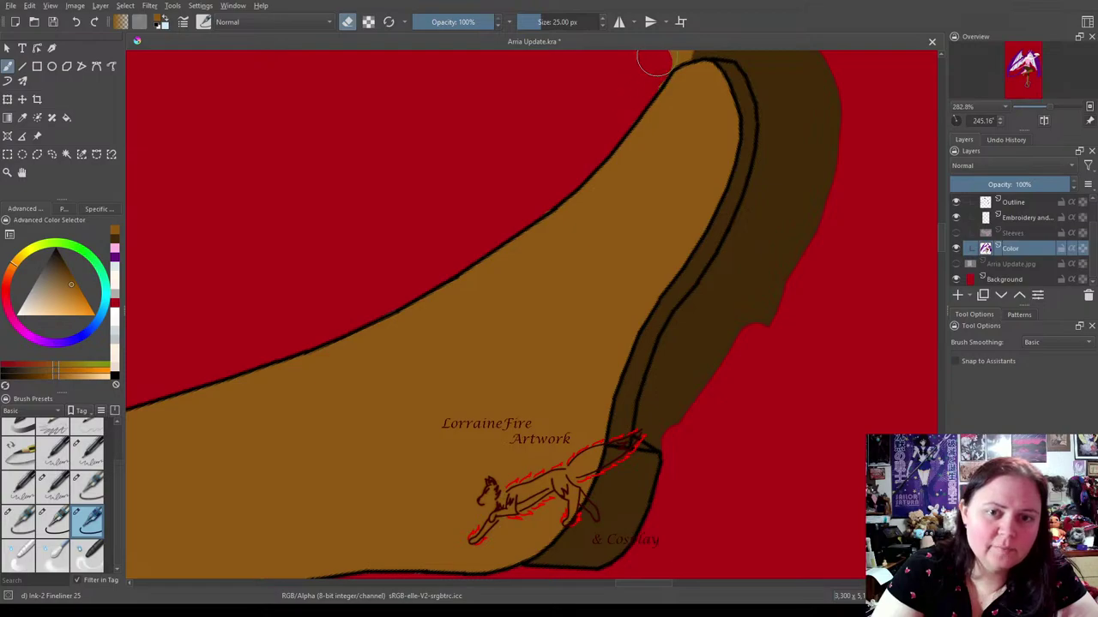
{"action": "mouse_move", "coordinate": [656, 422]}
{"action": "left_mouse_down"}
{"action": "mouse_move", "coordinate": [676, 442]}
{"action": "mouse_move", "coordinate": [703, 392]}
{"action": "mouse_move", "coordinate": [660, 401]}
{"action": "mouse_move", "coordinate": [683, 343]}
{"action": "mouse_move", "coordinate": [661, 407]}
{"action": "mouse_move", "coordinate": [756, 229]}
{"action": "mouse_move", "coordinate": [779, 157]}
{"action": "mouse_move", "coordinate": [771, 178]}
{"action": "mouse_move", "coordinate": [775, 101]}
{"action": "mouse_move", "coordinate": [816, 67]}
{"action": "mouse_move", "coordinate": [818, 146]}
{"action": "mouse_move", "coordinate": [781, 272]}
{"action": "mouse_move", "coordinate": [719, 374]}
{"action": "mouse_move", "coordinate": [729, 325]}
{"action": "mouse_move", "coordinate": [802, 166]}
{"action": "mouse_move", "coordinate": [815, 242]}
{"action": "left_mouse_up"}
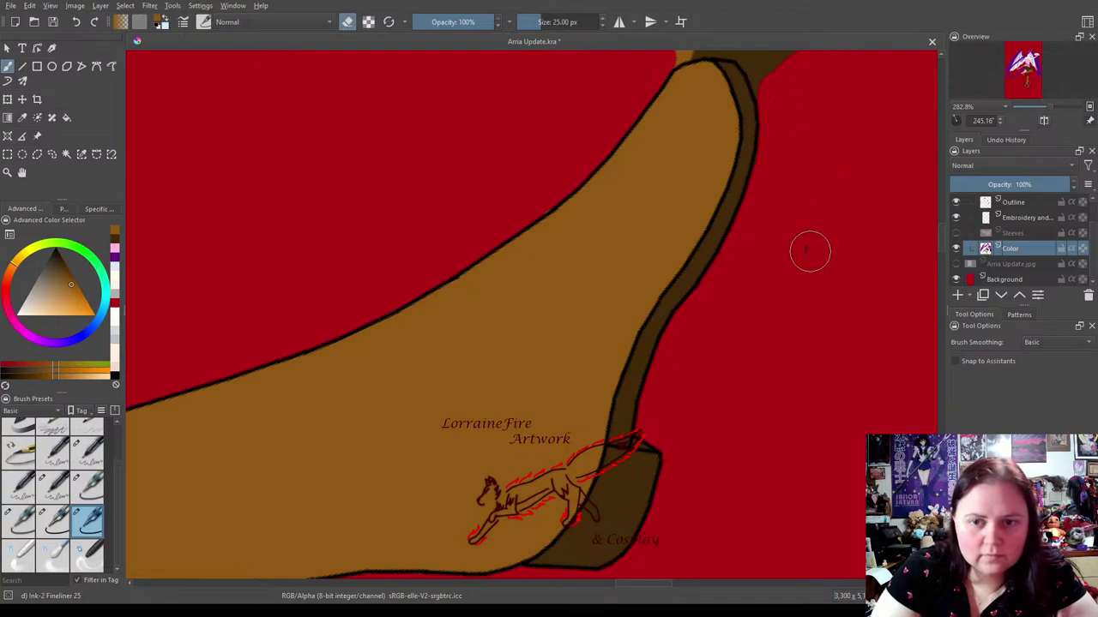
Clean up the small corner where the heel block meets the sole at 5 px, using dark brown inside the heel.
{"action": "left_click", "coordinate": [32, 524]}
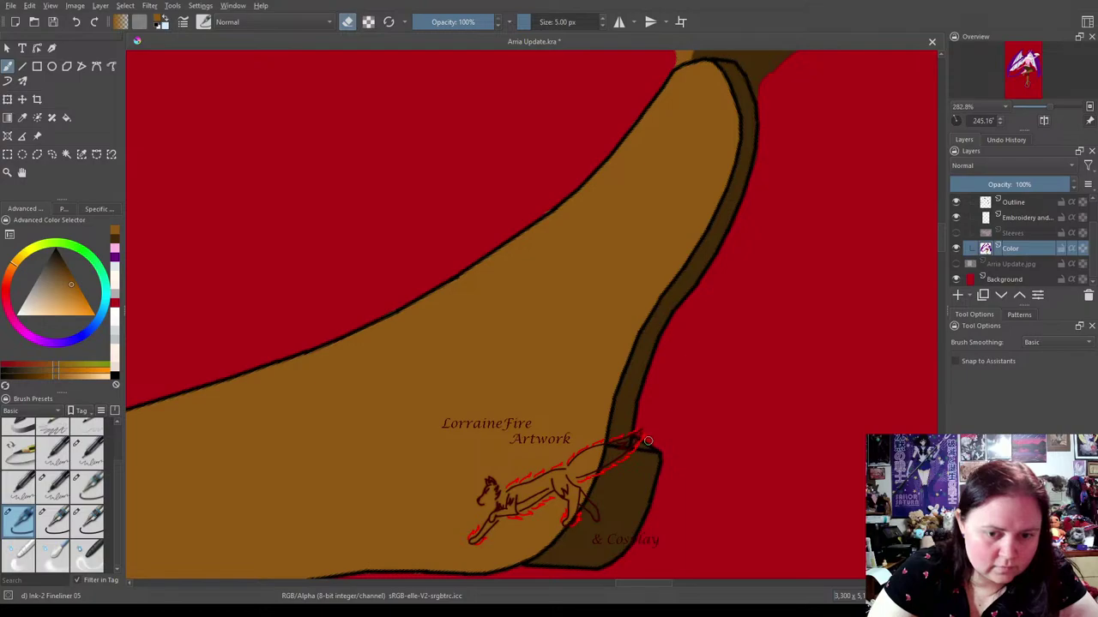
{"action": "key", "text": "e"}
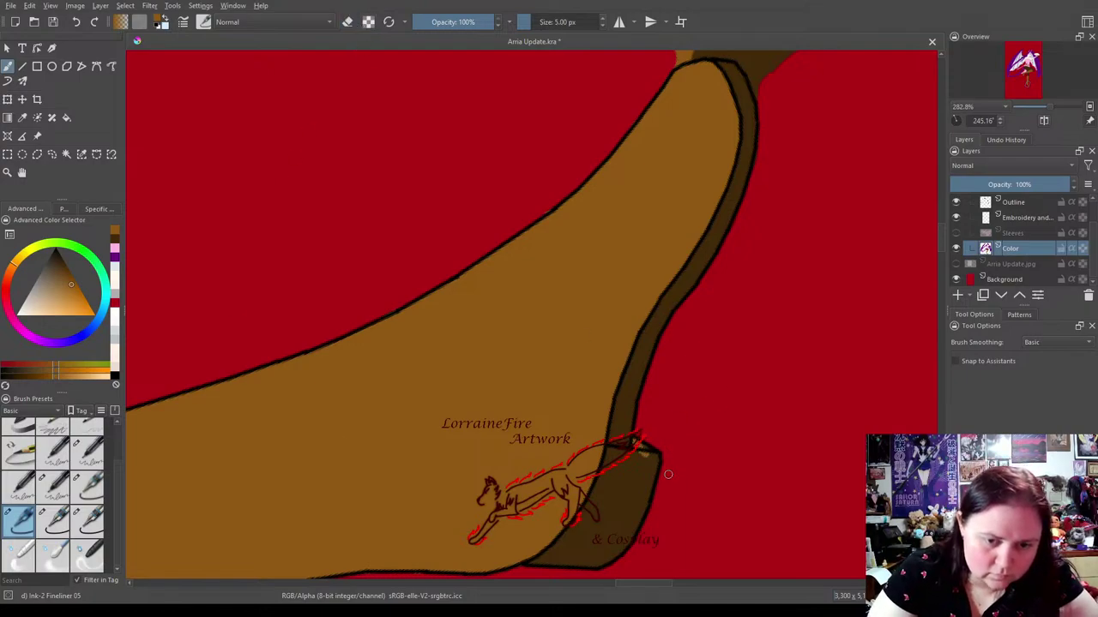
{"action": "left_click", "coordinate": [62, 263]}
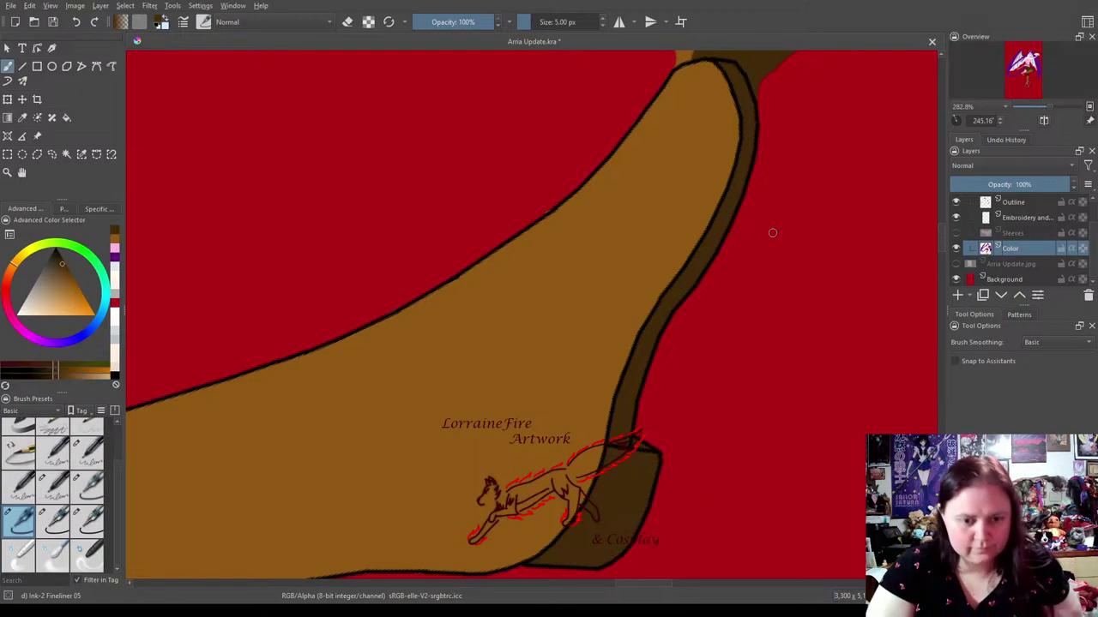
Erase the light and dark brown spill around the tip of the boot's toe at 25 px.
{"action": "mouse_move", "coordinate": [823, 185]}
{"action": "left_mouse_down"}
{"action": "mouse_move", "coordinate": [700, 458]}
{"action": "mouse_move", "coordinate": [714, 434]}
{"action": "left_mouse_up"}
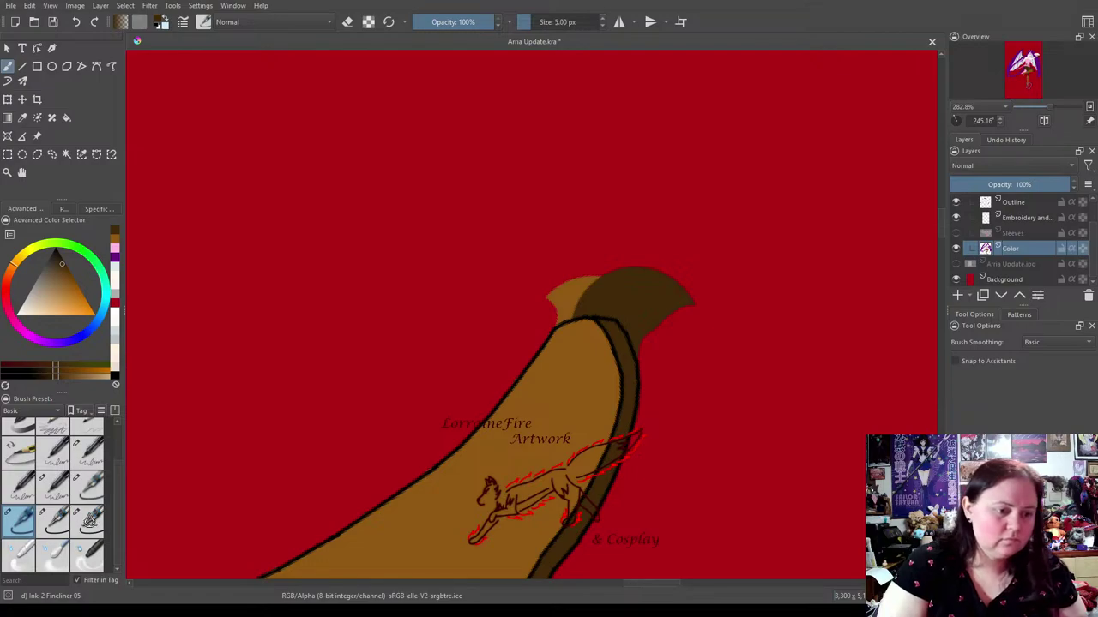
{"action": "left_click", "coordinate": [88, 519]}
{"action": "mouse_move", "coordinate": [603, 322]}
{"action": "left_mouse_down"}
{"action": "mouse_move", "coordinate": [550, 303]}
{"action": "mouse_move", "coordinate": [600, 293]}
{"action": "mouse_move", "coordinate": [637, 302]}
{"action": "mouse_move", "coordinate": [657, 358]}
{"action": "mouse_move", "coordinate": [672, 322]}
{"action": "mouse_move", "coordinate": [643, 279]}
{"action": "mouse_move", "coordinate": [557, 283]}
{"action": "mouse_move", "coordinate": [679, 282]}
{"action": "left_mouse_up"}
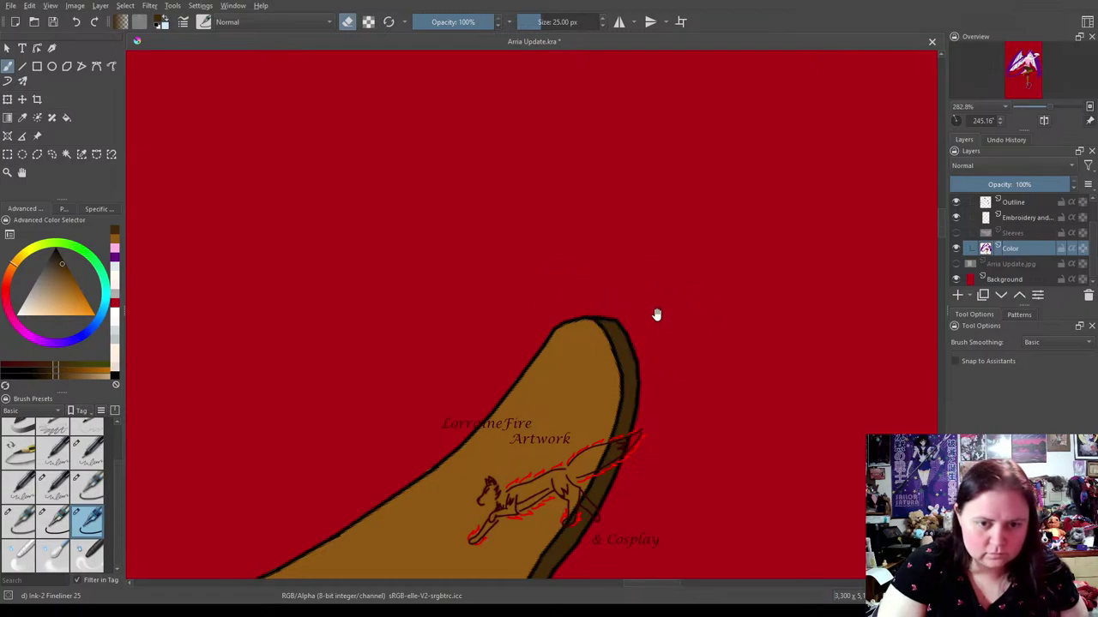
Reset the canvas rotation to 0° and examine the coloured boots and the whole figure.
{"action": "key", "text": "ctrl+z"}
{"action": "key", "text": "ctrl+z"}
{"action": "key", "text": "ctrl+z"}
{"action": "key", "text": "ctrl+z"}
{"action": "key", "text": "ctrl+z"}
{"action": "key", "text": "ctrl+z"}
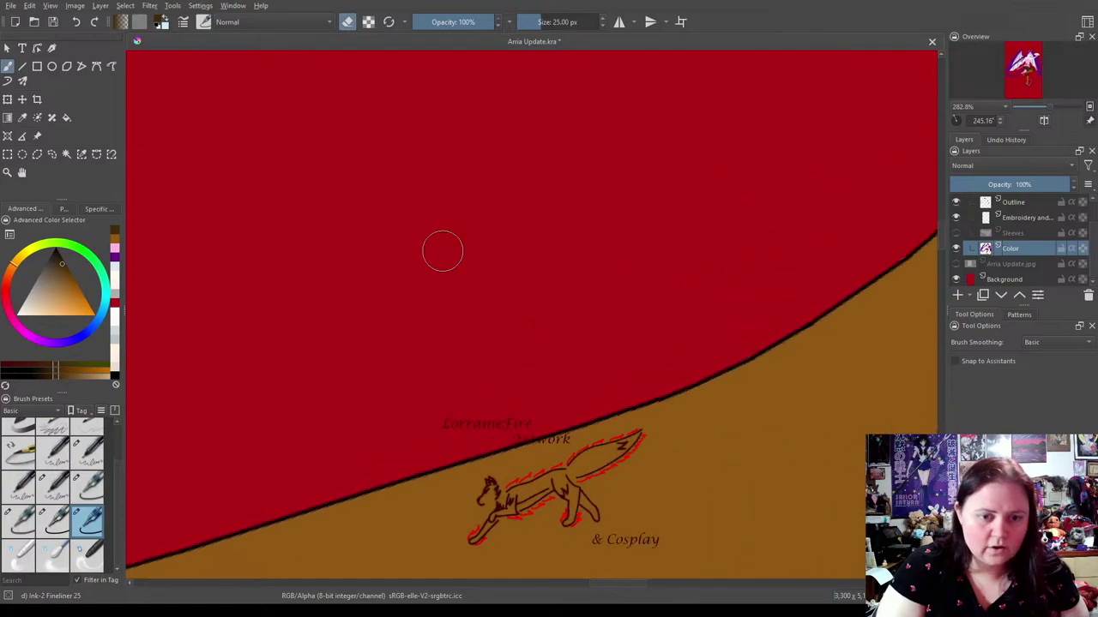
{"action": "right_click", "coordinate": [417, 270]}
{"action": "left_click", "coordinate": [416, 168]}
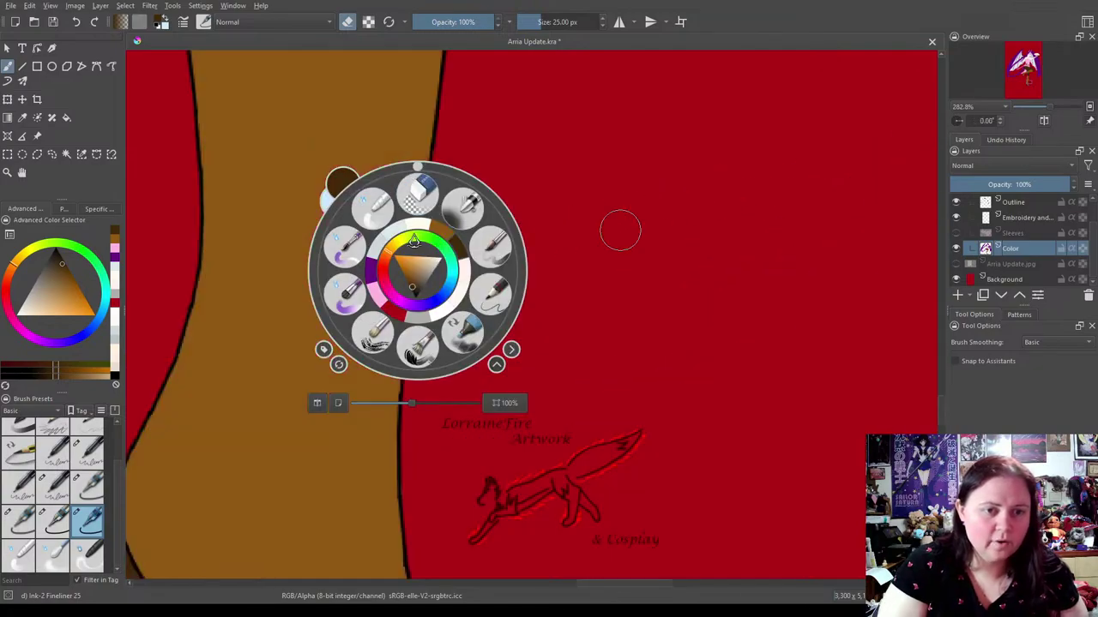
{"action": "left_click", "coordinate": [609, 185]}
{"action": "key", "text": "ctrl+shift+z"}
{"action": "key", "text": "ctrl+shift+z"}
{"action": "key", "text": "ctrl+shift+z"}
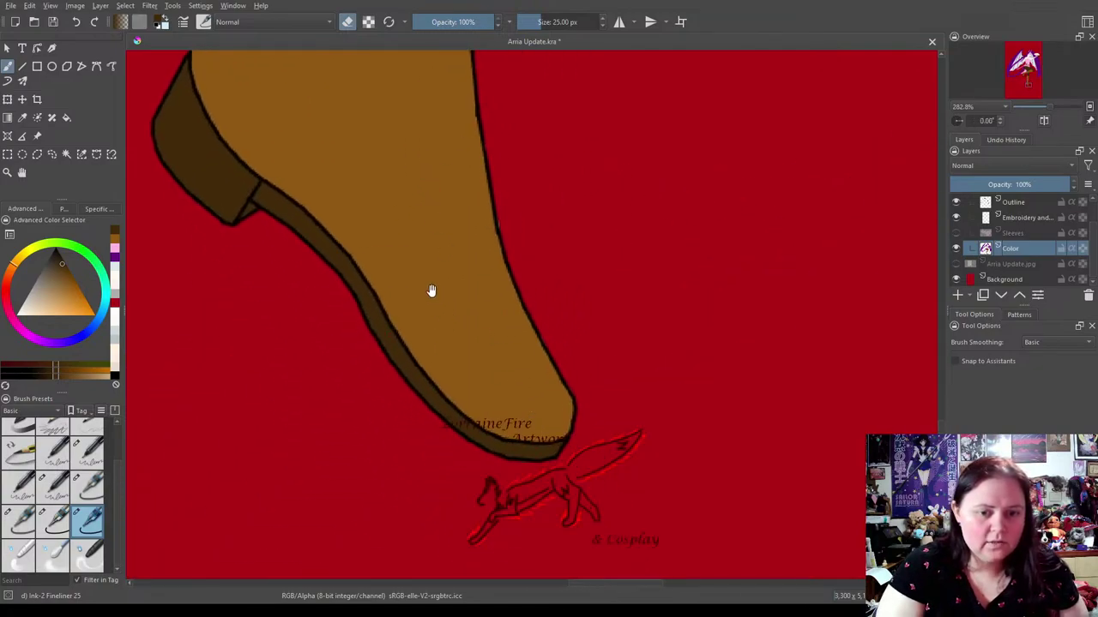
{"action": "scroll", "coordinate": [669, 372], "scroll_direction": "down", "scroll_amount": 10}
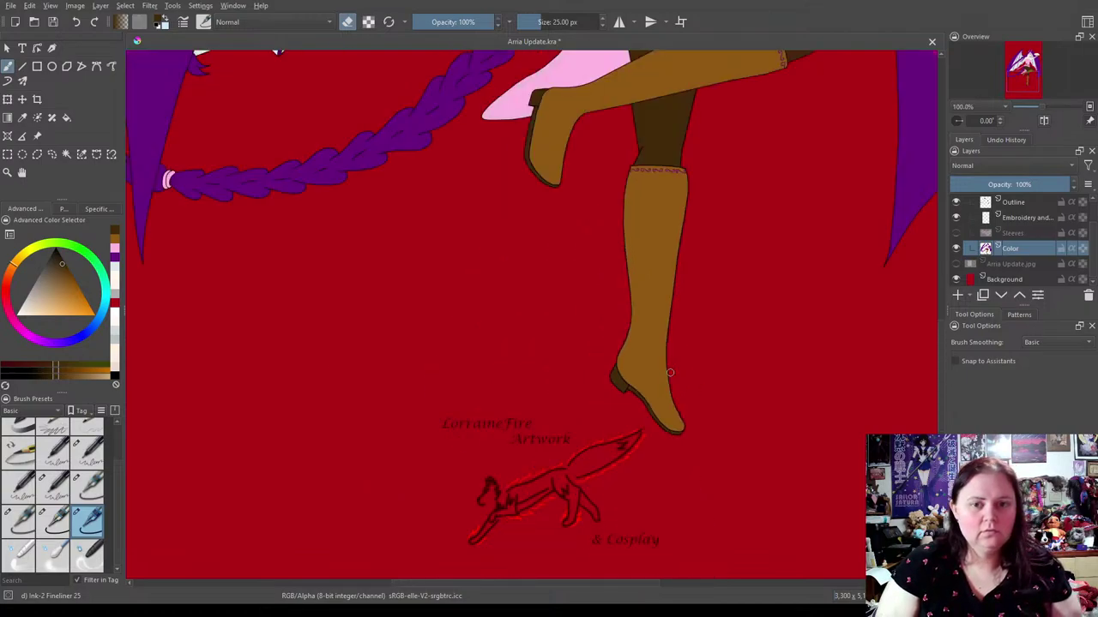
{"action": "scroll", "coordinate": [670, 372], "scroll_direction": "down", "scroll_amount": 1}
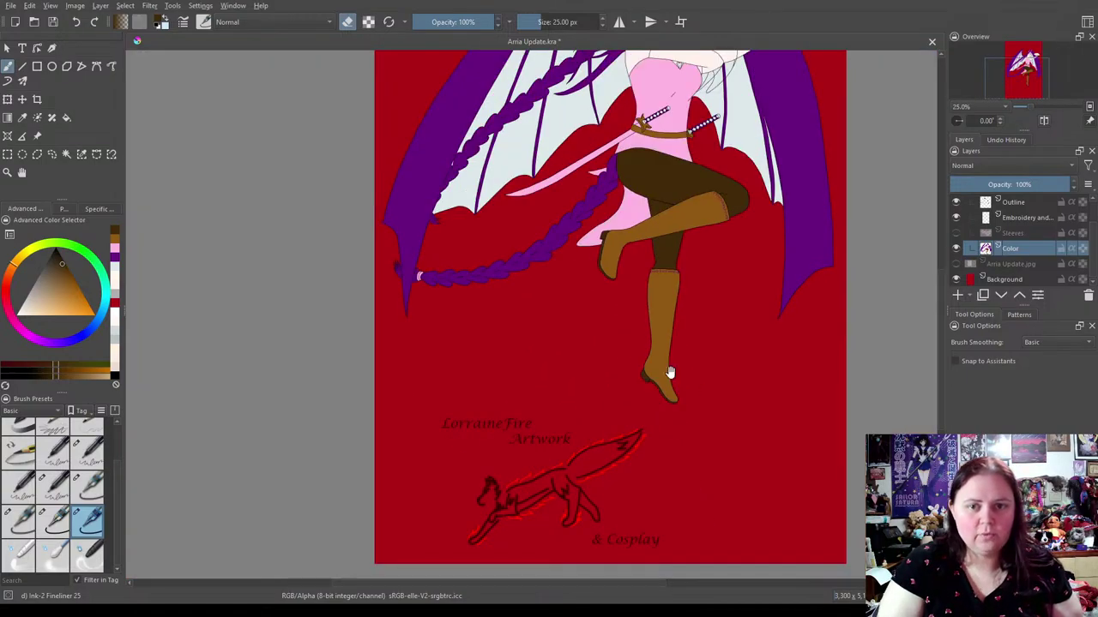
{"action": "scroll", "coordinate": [670, 373], "scroll_direction": "up", "scroll_amount": 5}
{"action": "left_click_drag", "start_coordinate": [702, 352], "coordinate": [707, 359]}
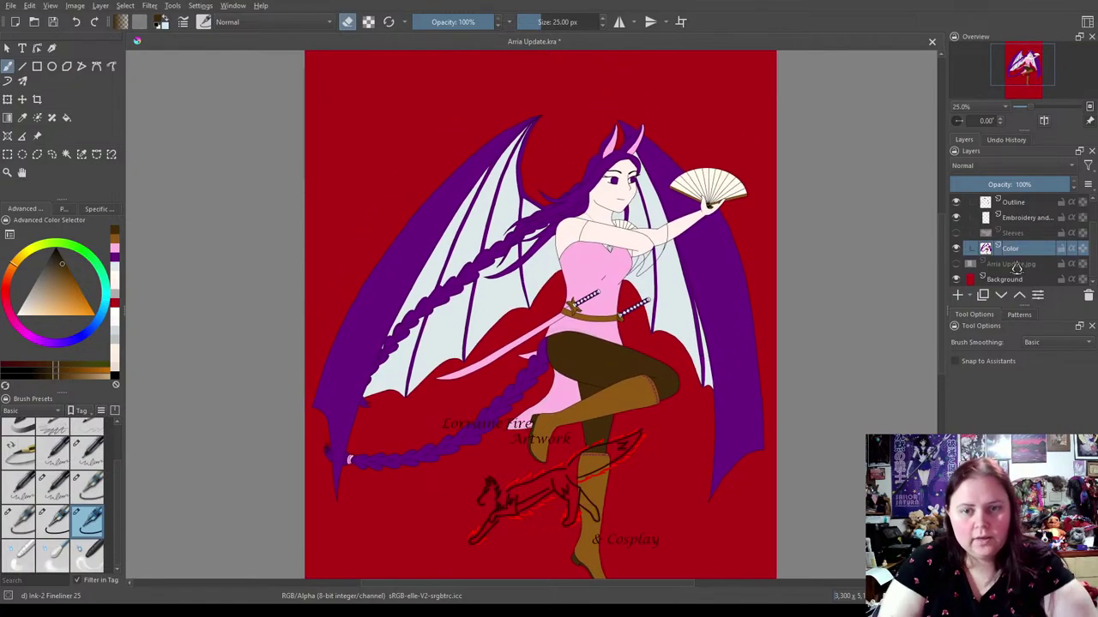
Hide the red Background layer and save the document.
{"action": "left_click", "coordinate": [955, 279]}
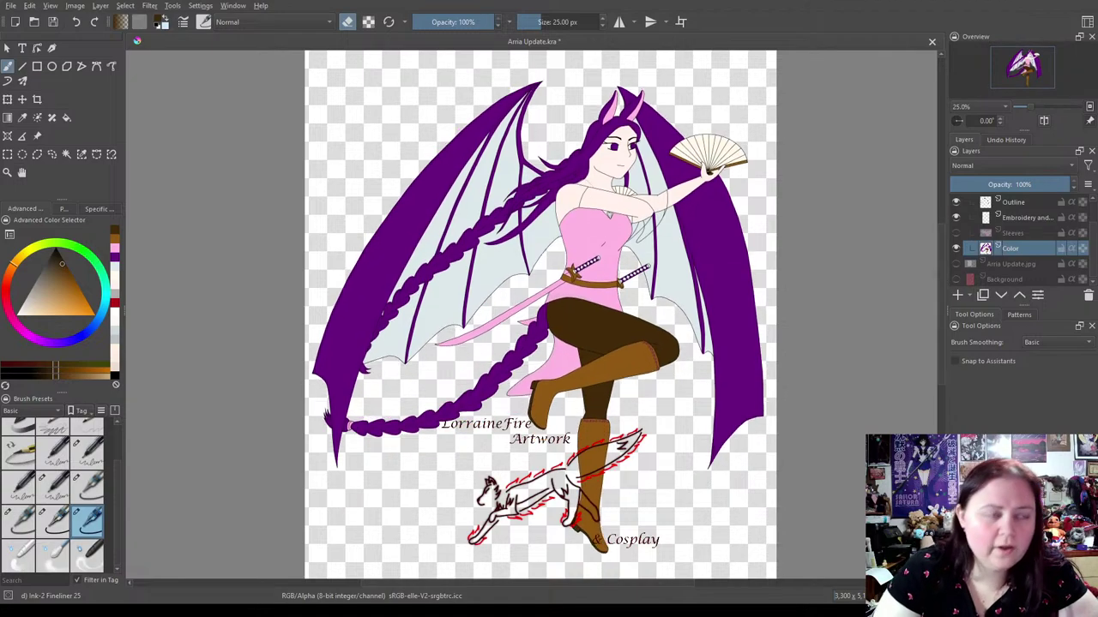
{"action": "key", "text": "ctrl+s"}
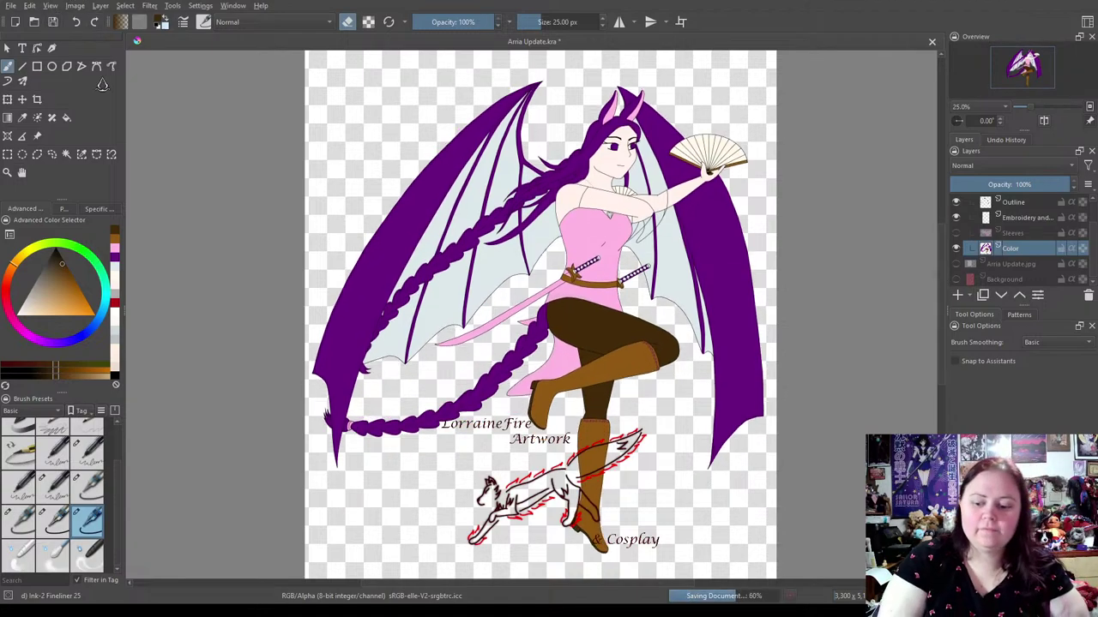